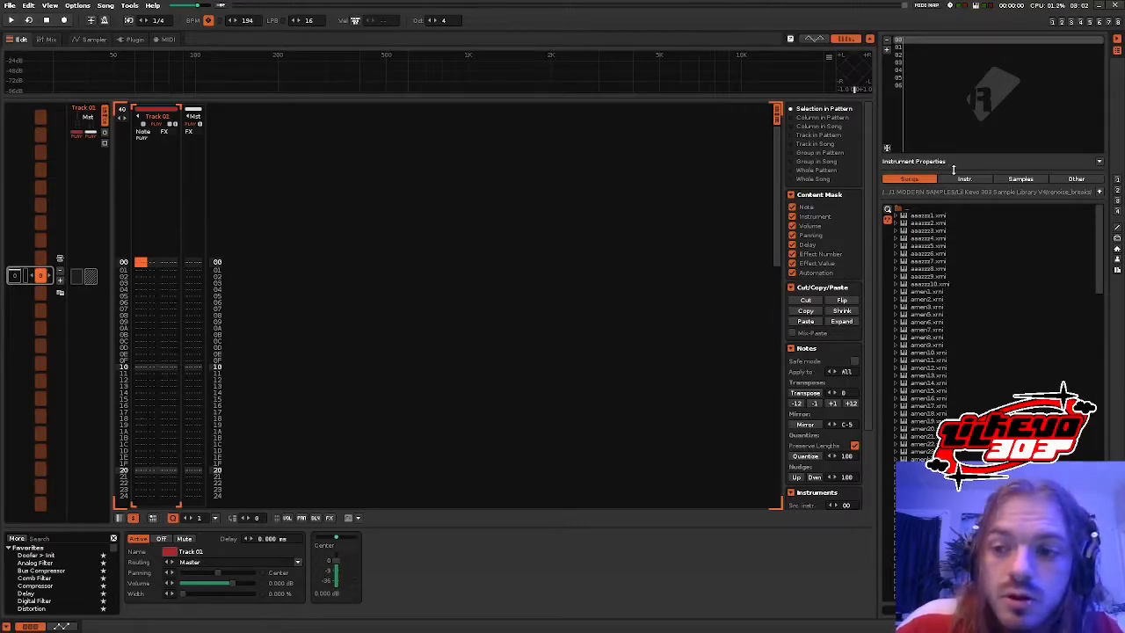
- Enlarge the instrument browser and load the amen17.xrni instrument from the breaks library into instrument slot 00
drag(953, 169, 952, 143)
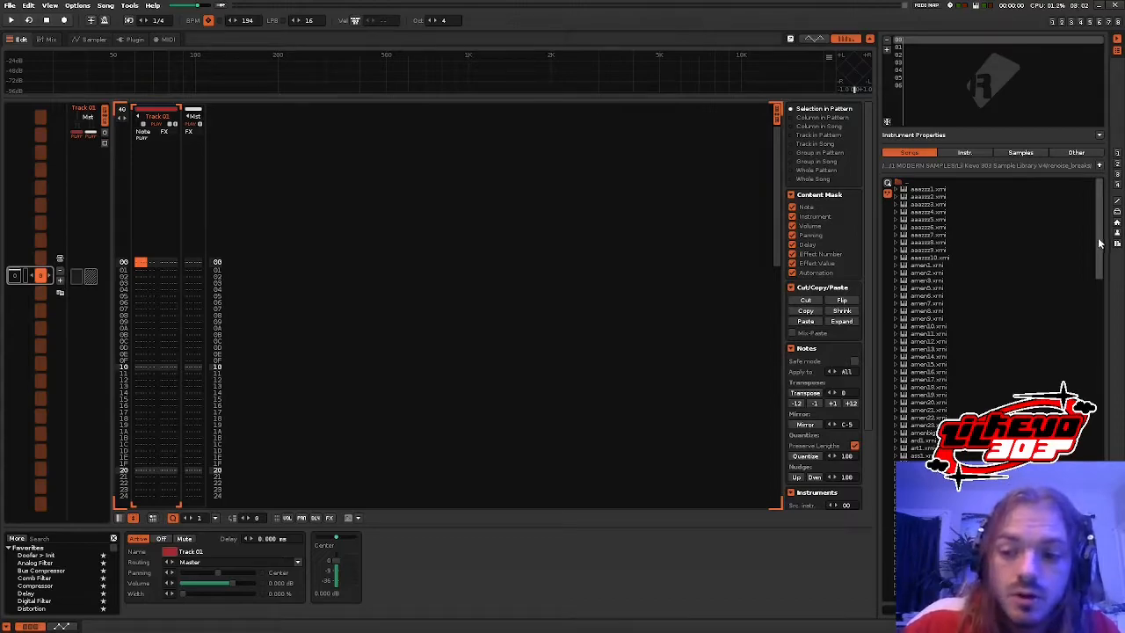
scroll(1099, 239, down, 1)
scroll(1002, 299, down, 2)
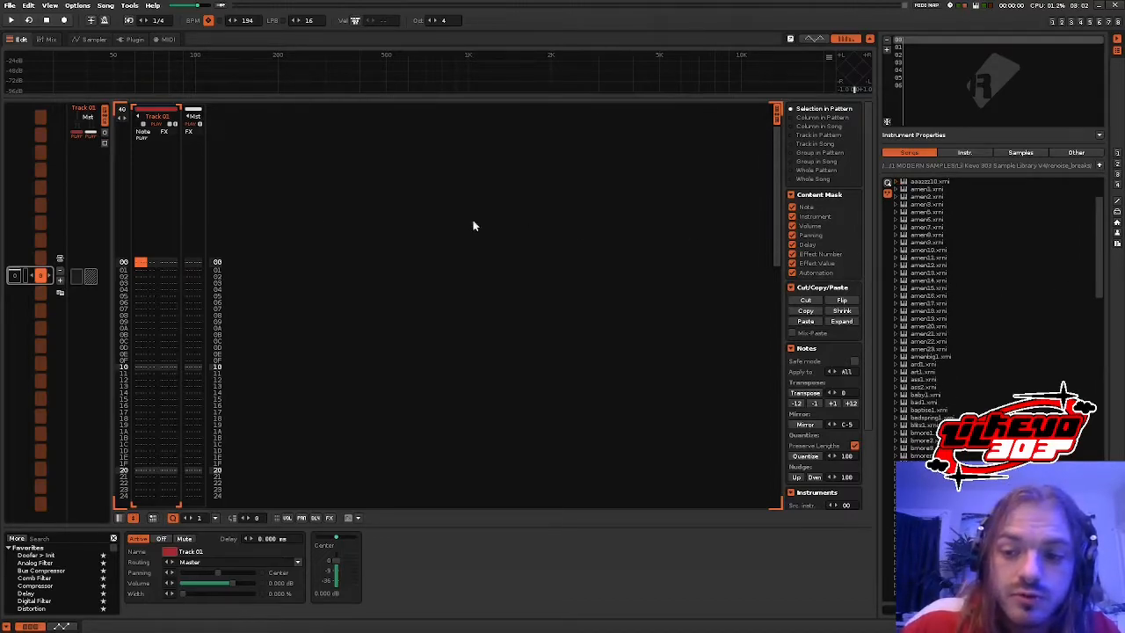
click(90, 39)
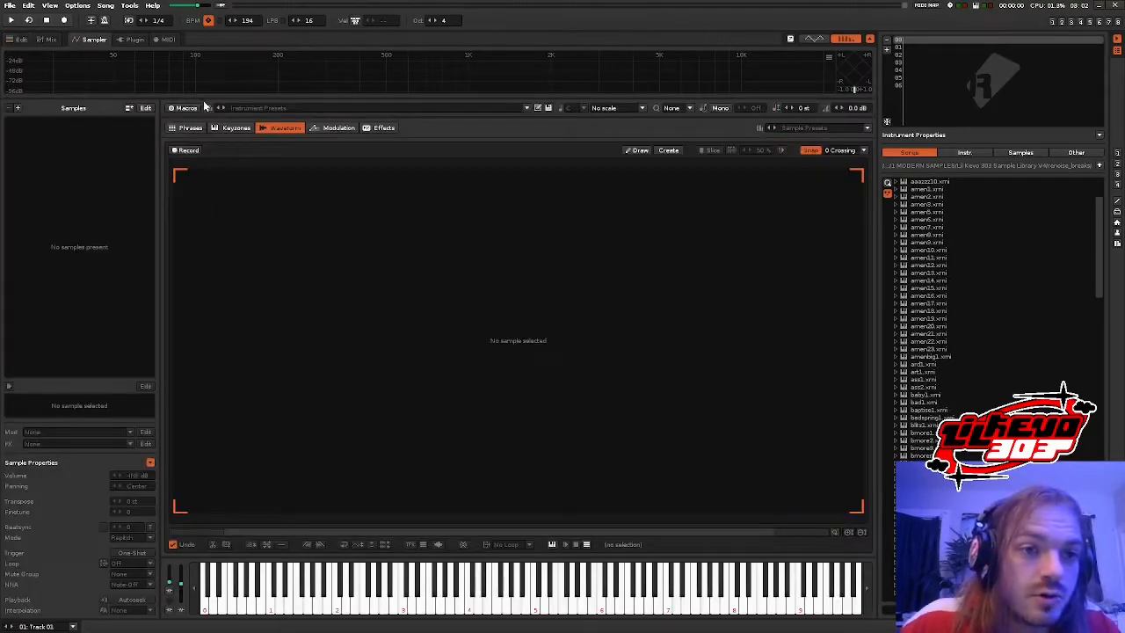
click(325, 128)
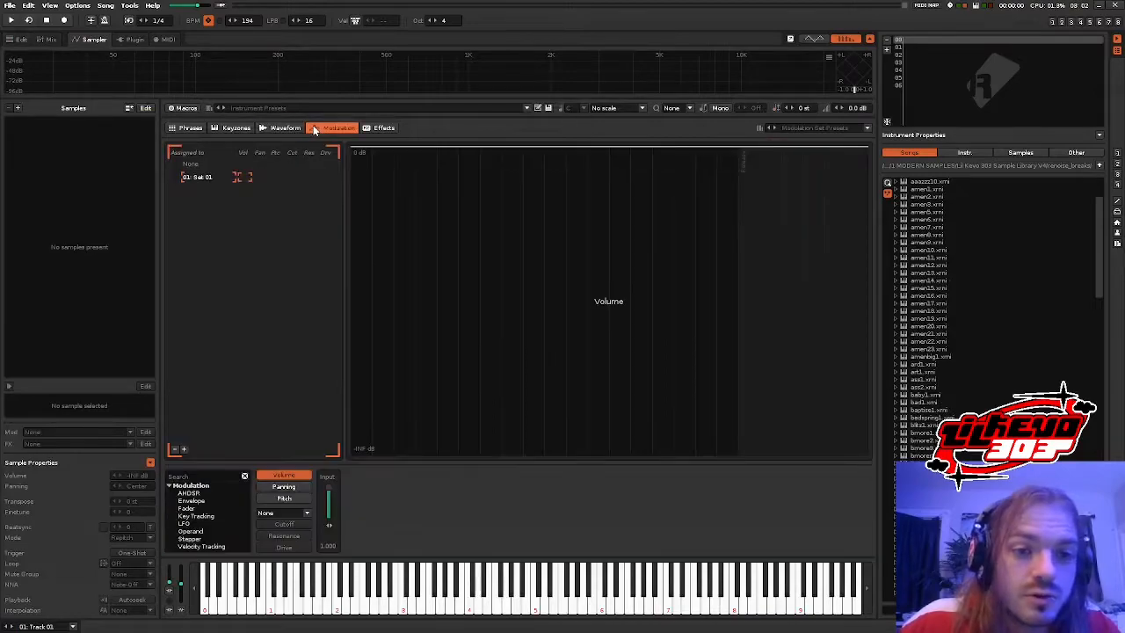
click(18, 40)
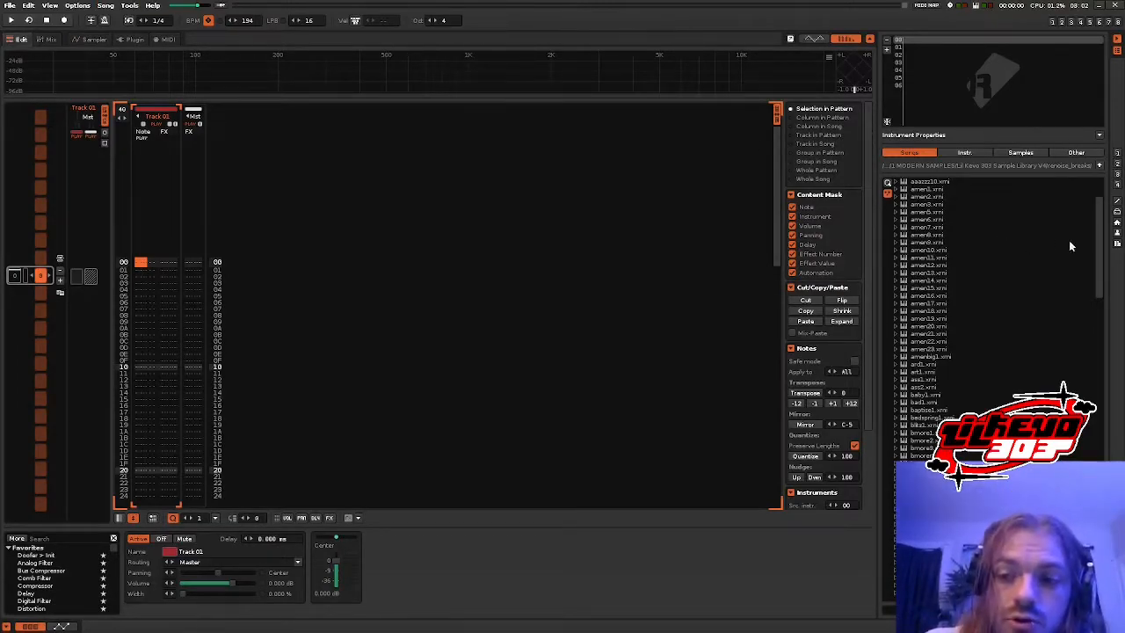
scroll(1037, 370, up, 3)
double_click(977, 382)
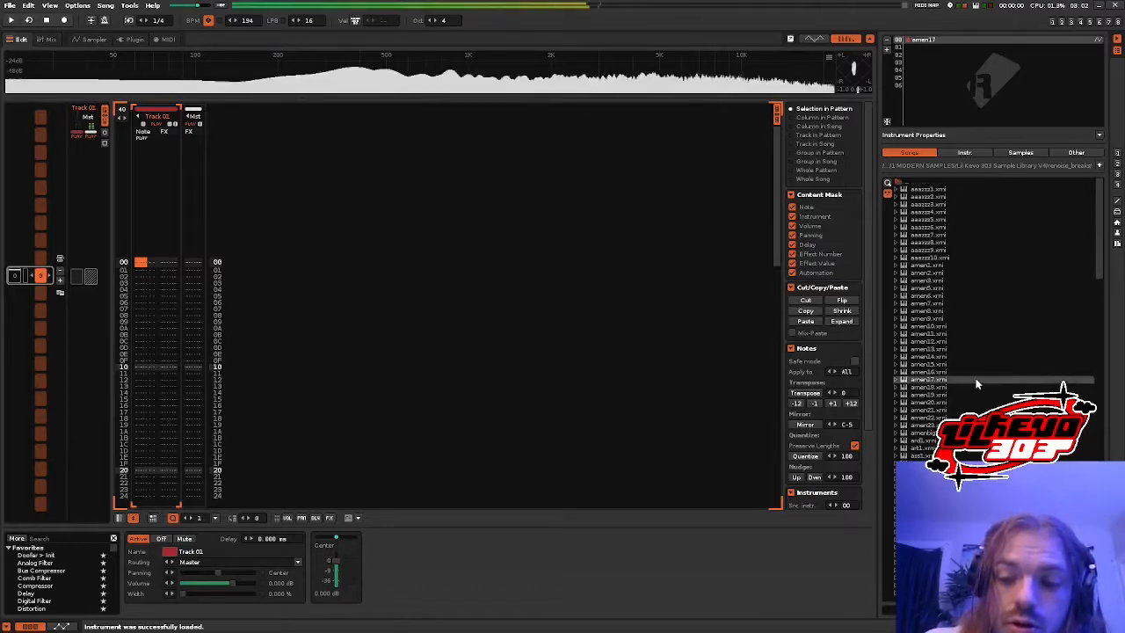
- Enable pattern editing and enter amen17 notes every eight rows from row 00 to 30, including D-4, D#4, E-4 and F-4
click(91, 39)
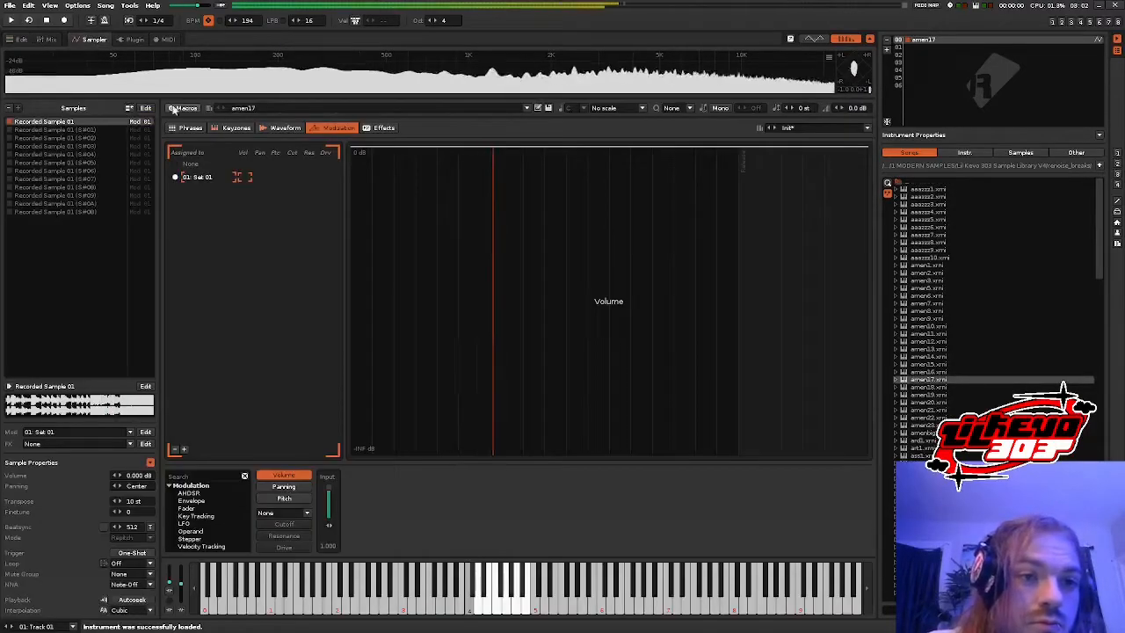
click(18, 40)
key(Escape)
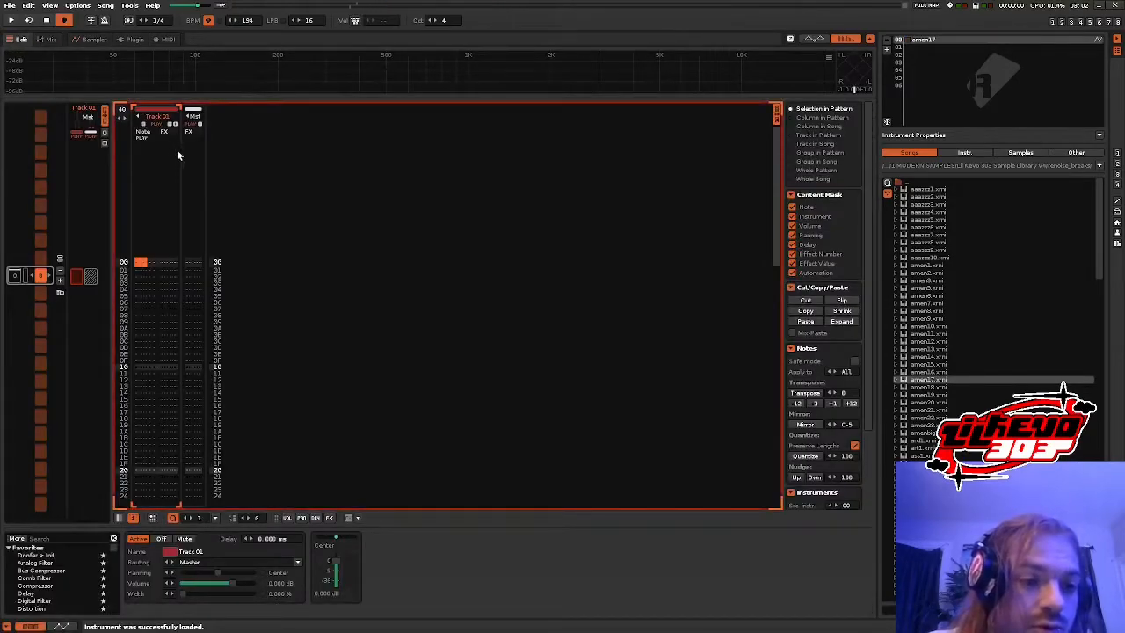
key(s)
scroll(193, 163, down, 2)
key(space)
key(x)
scroll(192, 162, down, 2)
key(d)
key(c)
key(v)
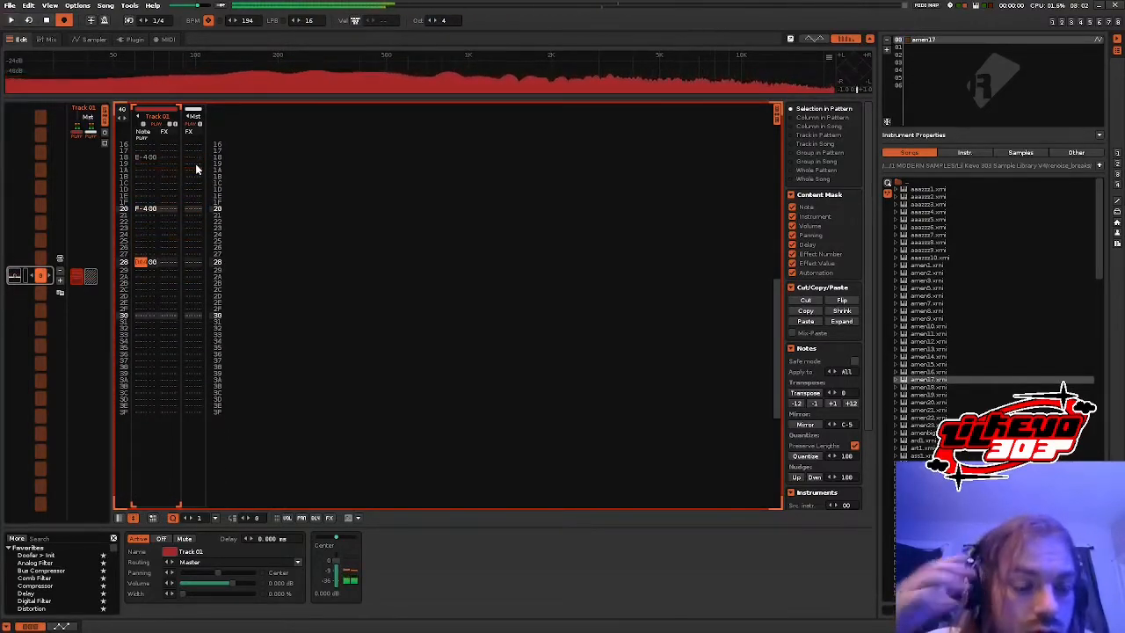
key(d)
key(c)
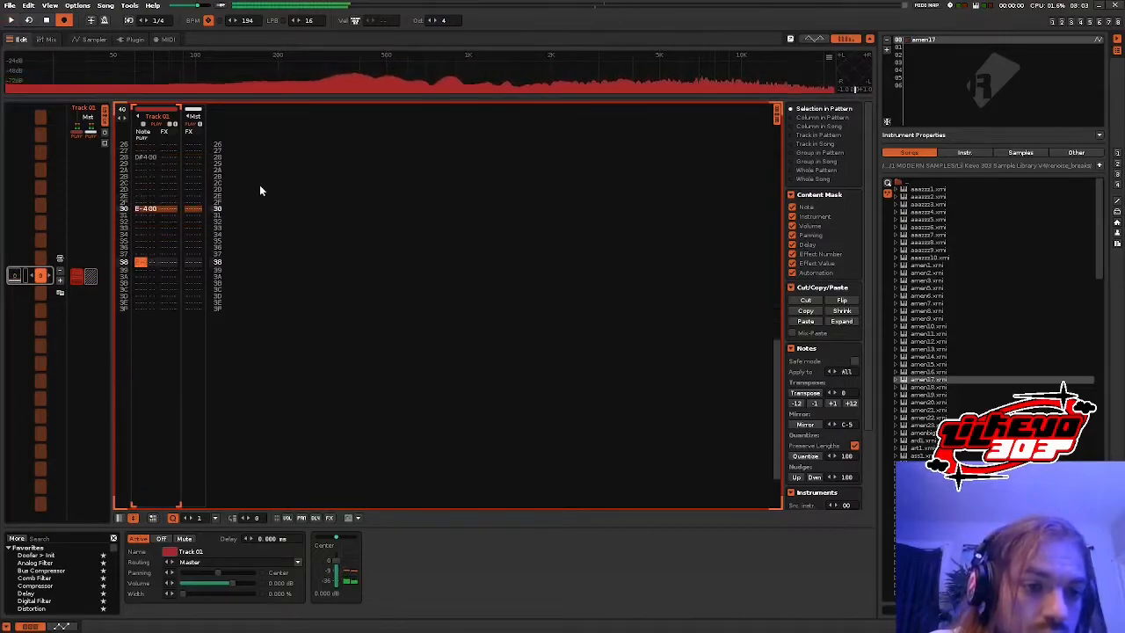
- Add a second pattern after the first and fill its Track 01 with amen17 notes every eight rows
click(61, 281)
scroll(179, 263, up, 8)
scroll(176, 269, up, 3)
key(space)
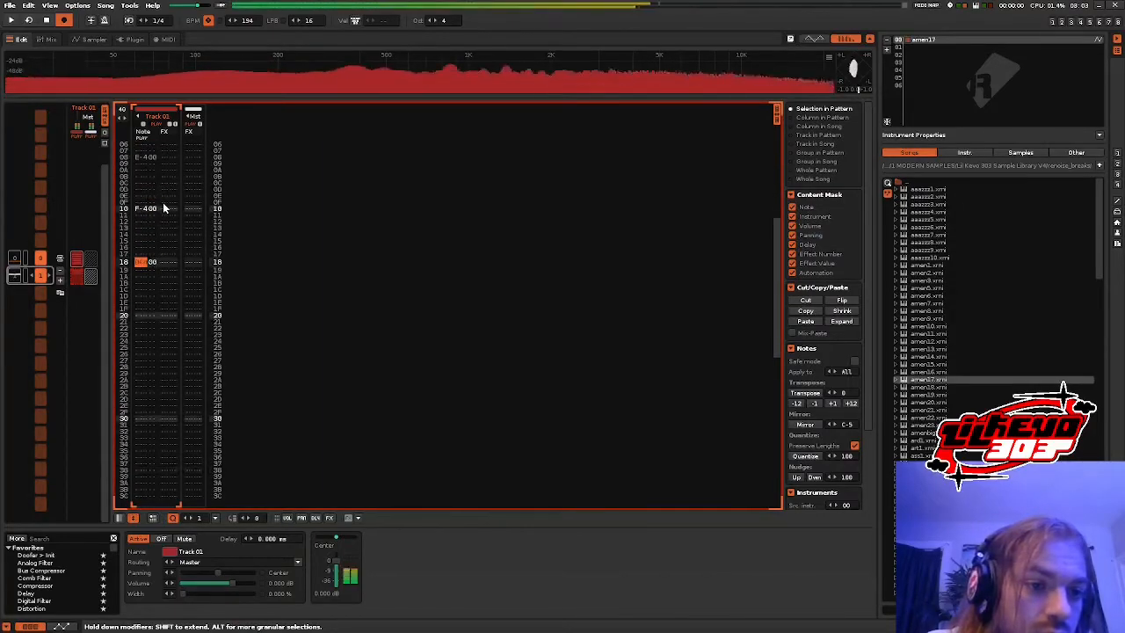
key(ctrl+z)
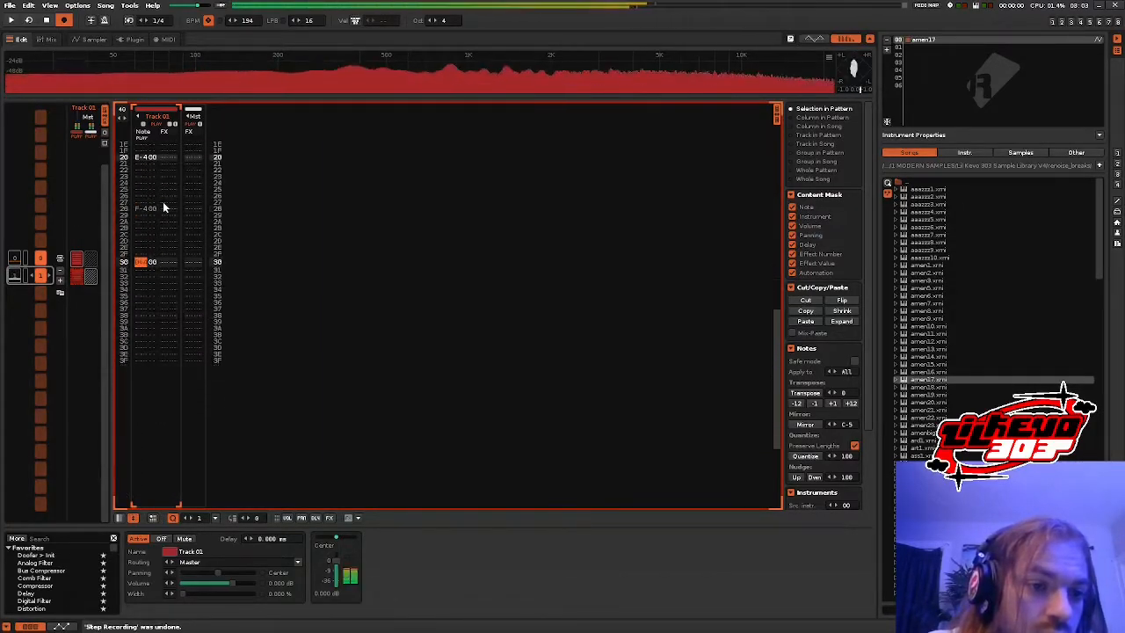
key(space)
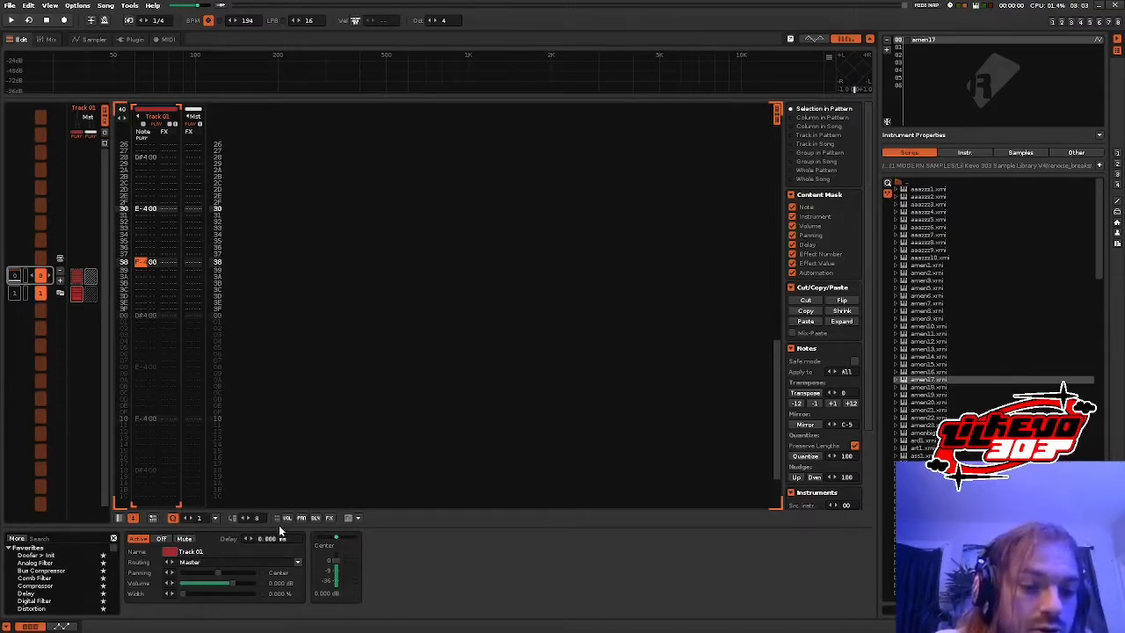
- Play back the patterns, and enter D#4 notes every two rows from row 30 to 3E of the second pattern
key(ctrl+1)
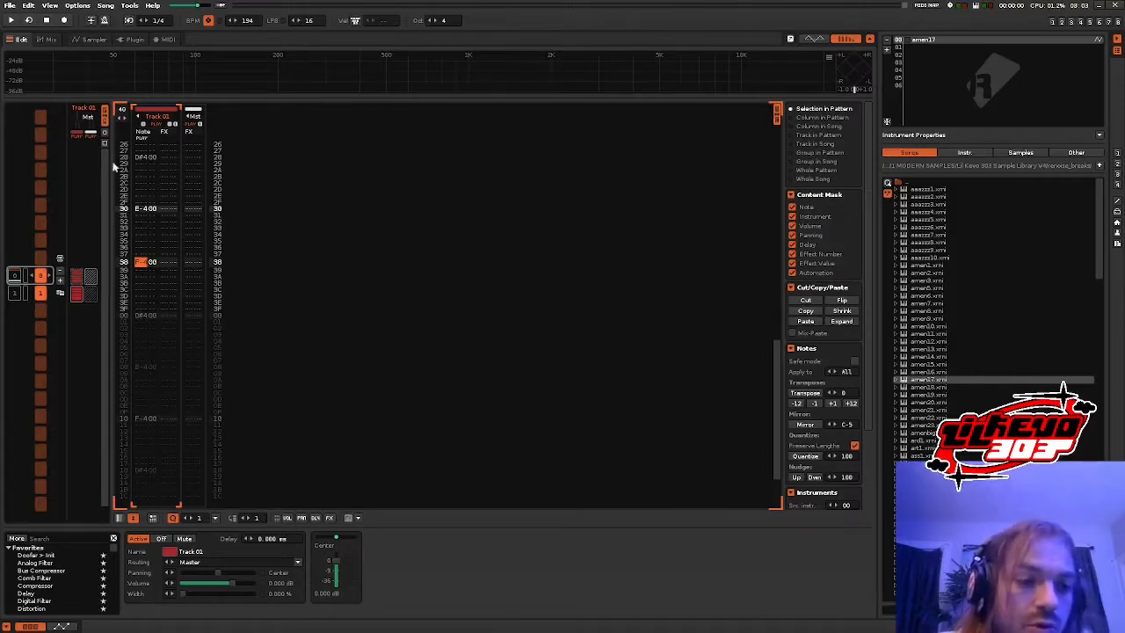
scroll(162, 202, up, 10)
scroll(164, 199, up, 2)
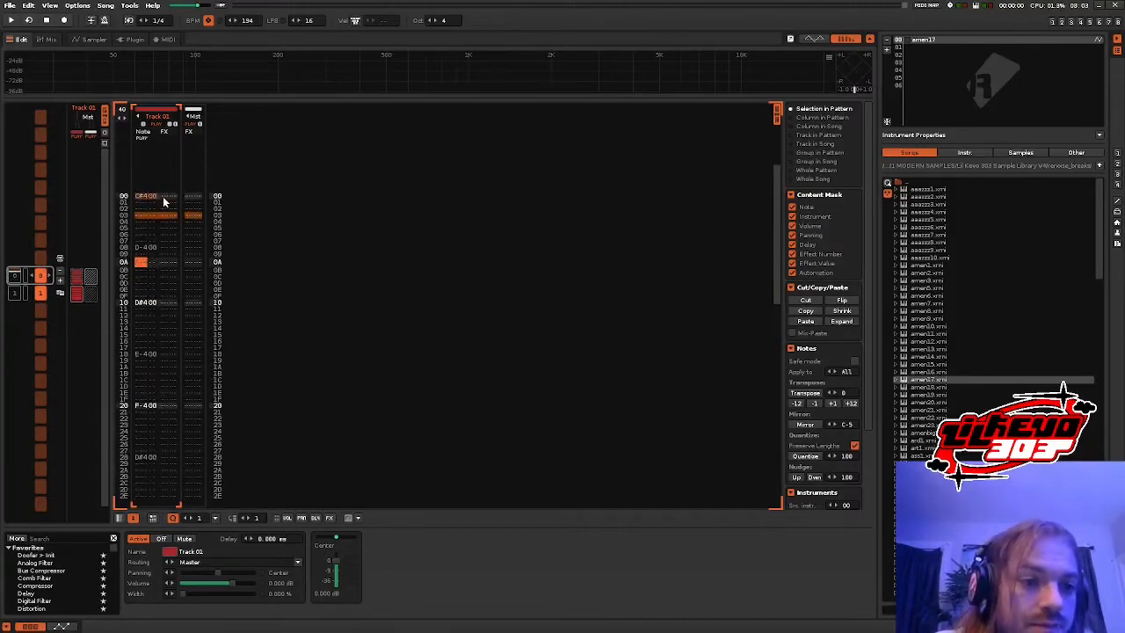
key(space)
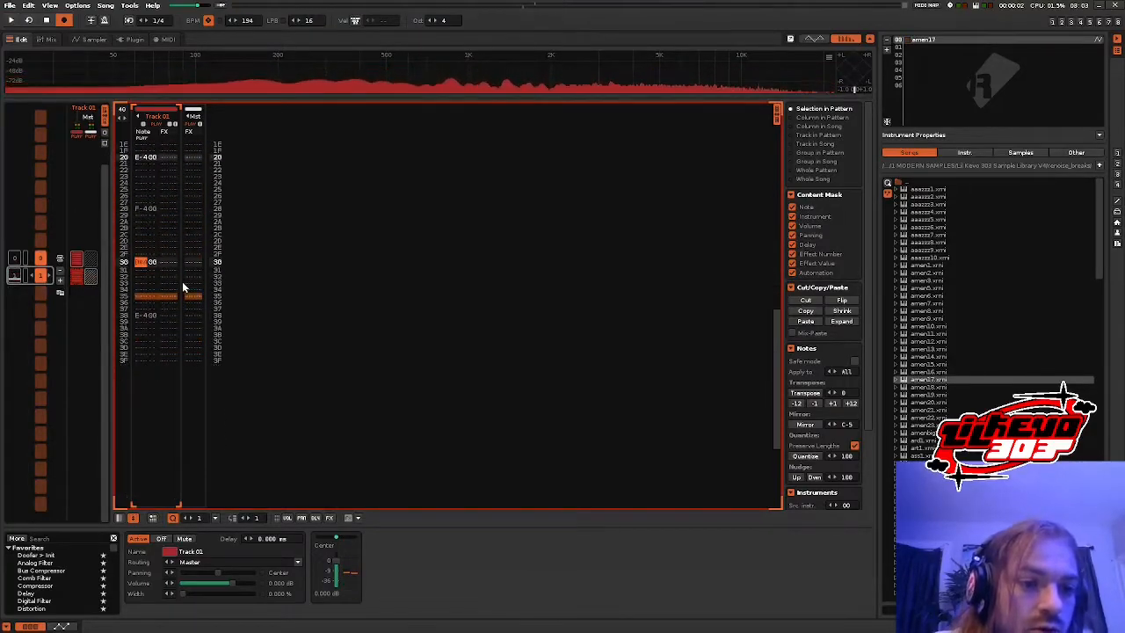
key(space)
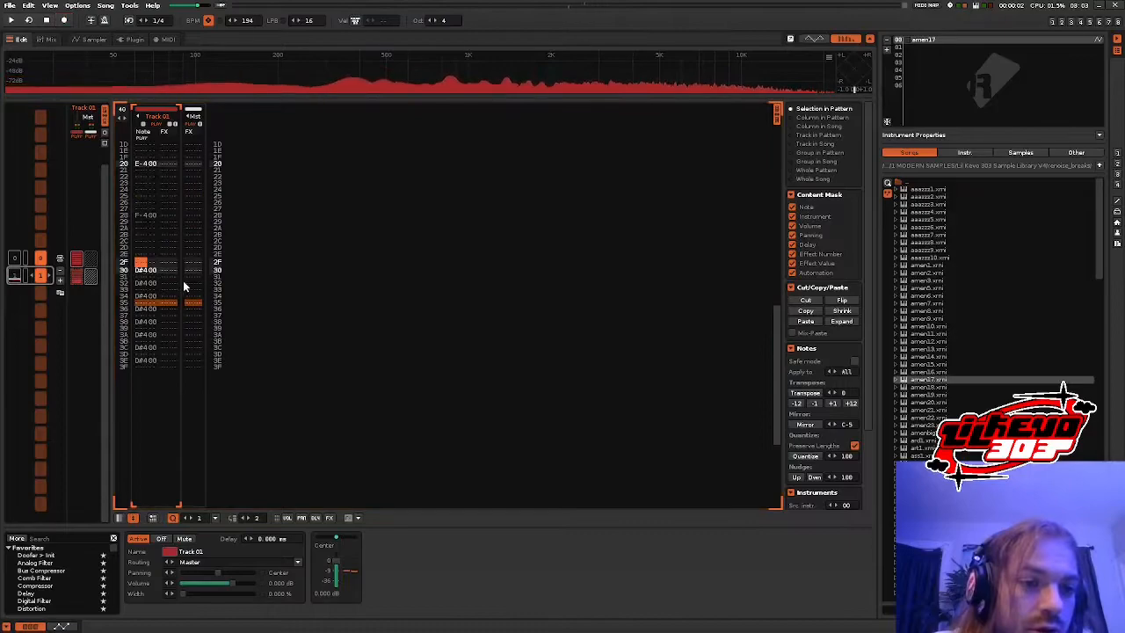
- Enter a single D#4 note at row 2C of the second pattern, undoing the surplus notes
scroll(173, 215, up, 5)
key(Escape)
key(ctrl+1)
click(140, 256)
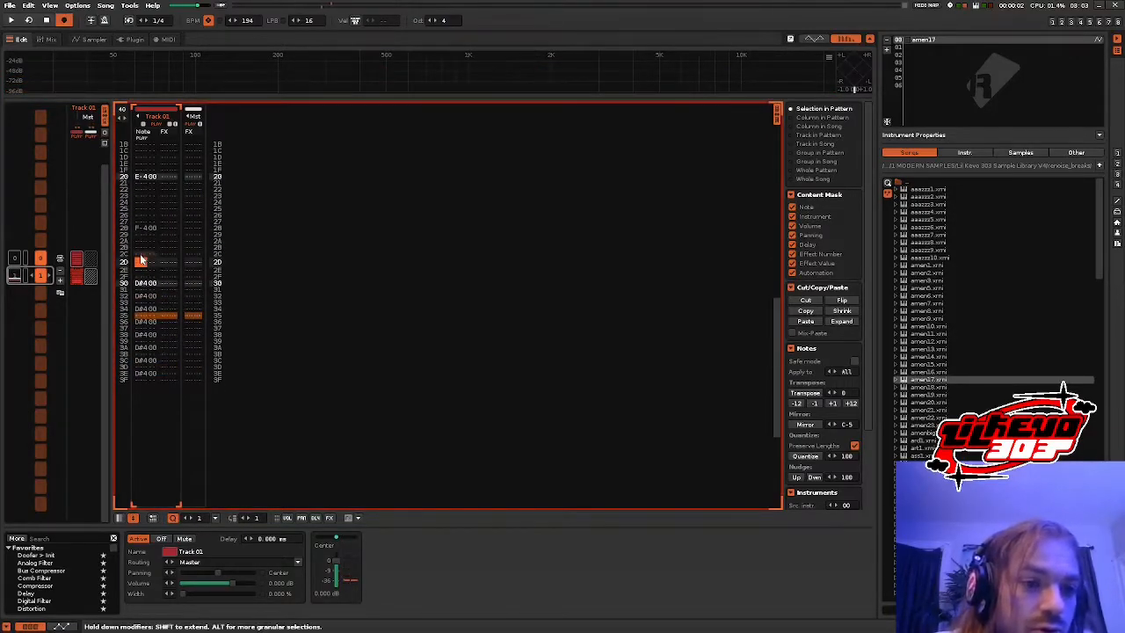
key(d)
key(d)
key(d)
key(ctrl+z)
key(ctrl+z)
key(ctrl+z)
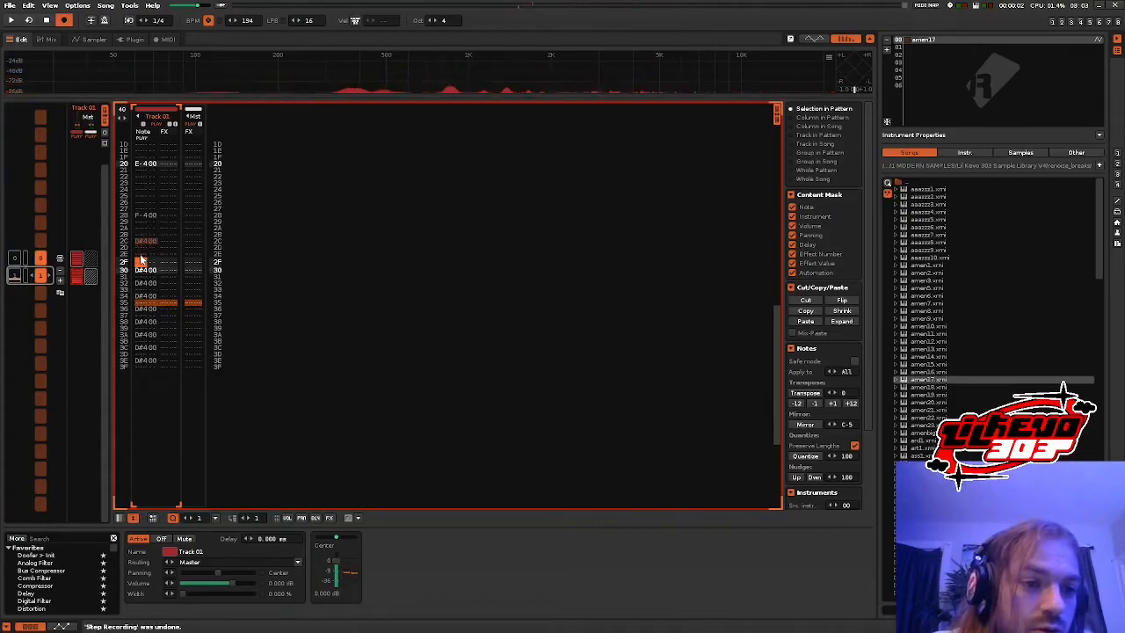
click(137, 275)
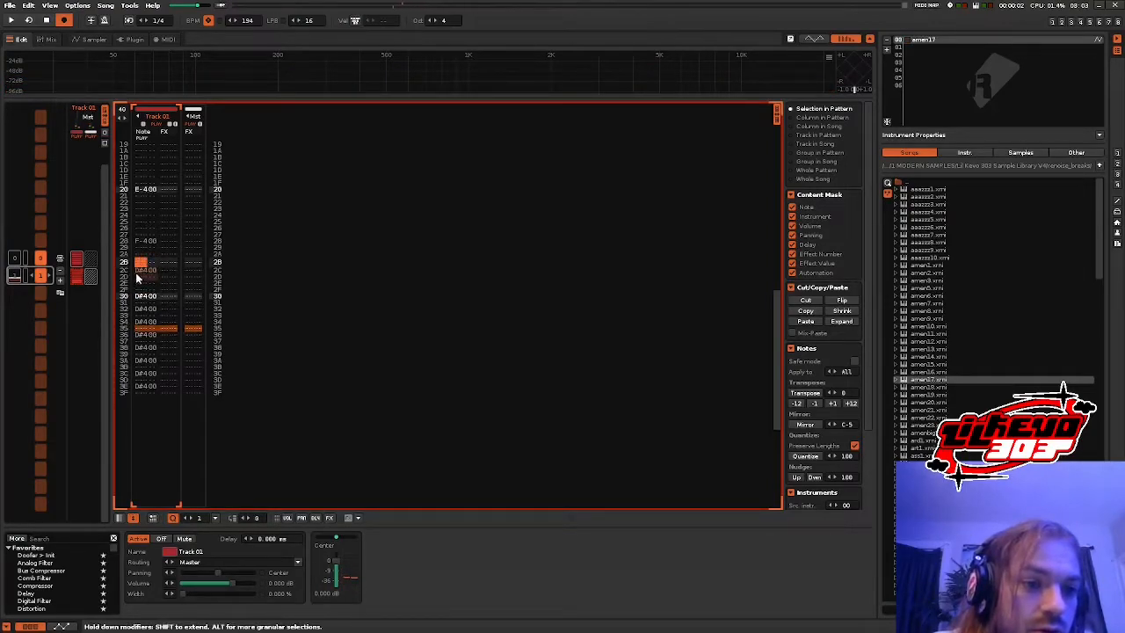
click(141, 254)
key(d)
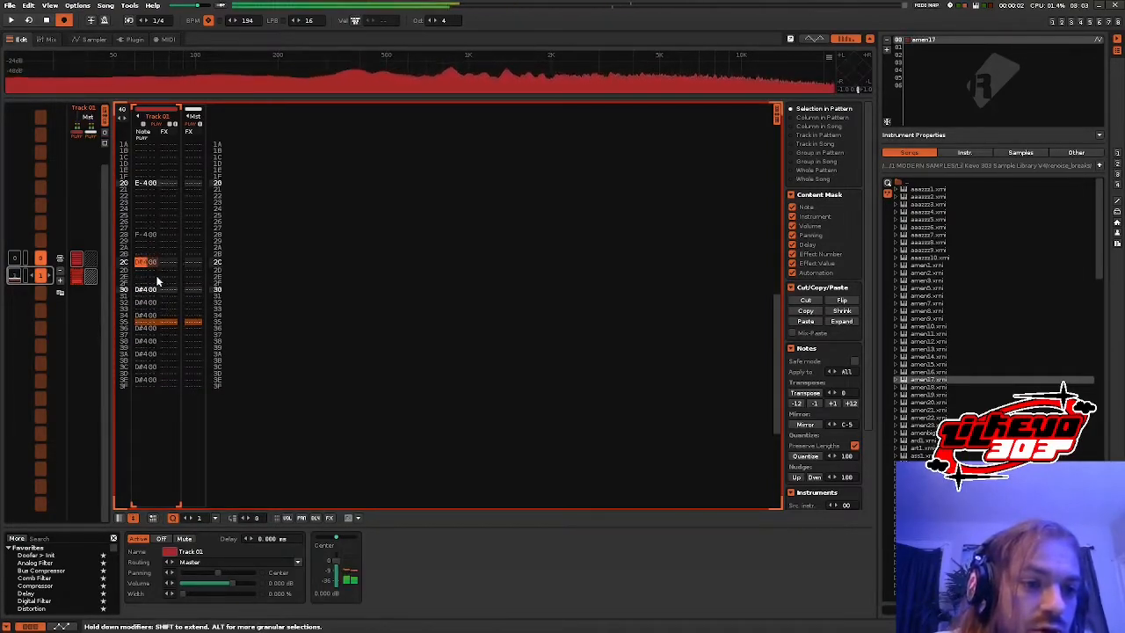
- Add the pitch-slide-up command U in the FX column beside every D#4 note from row 30 to 3E
click(174, 296)
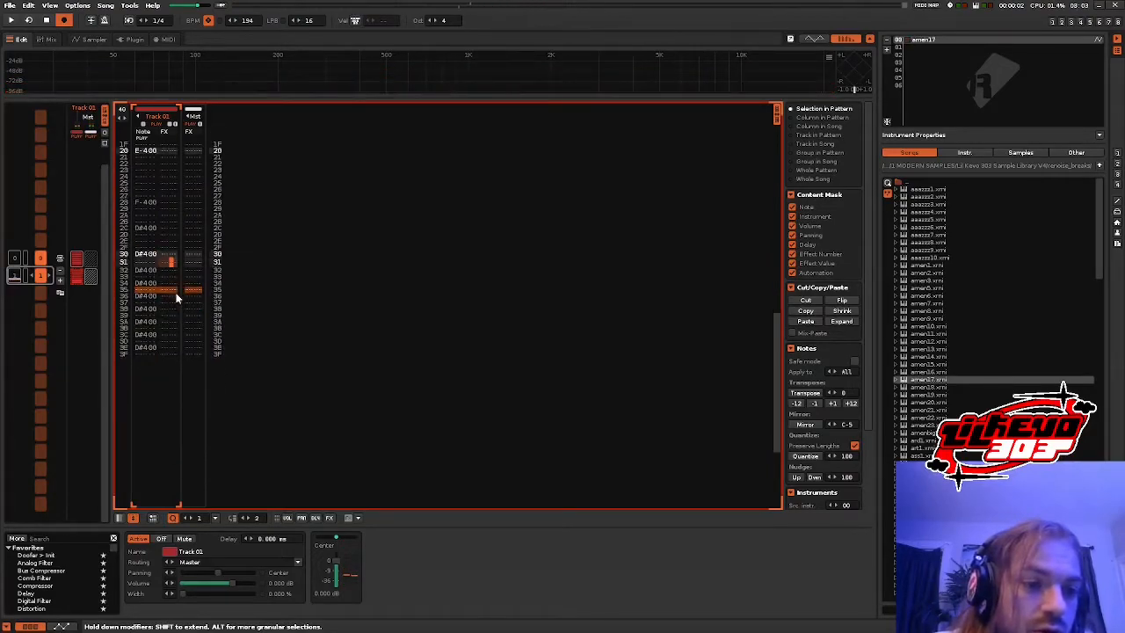
key(Up)
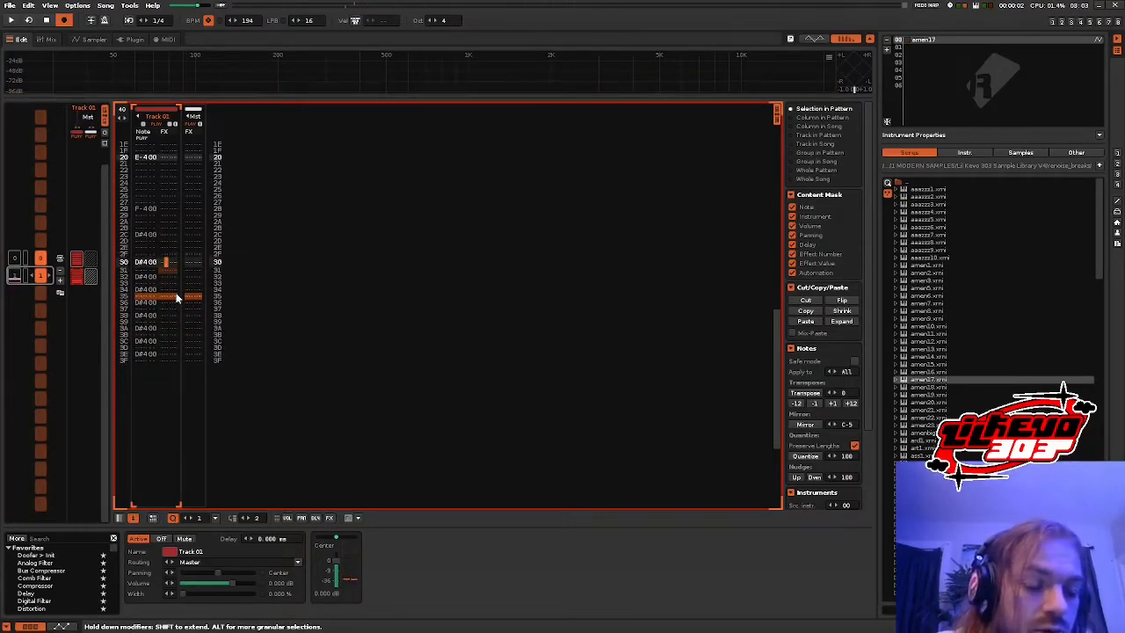
text(uuuuuuuu)
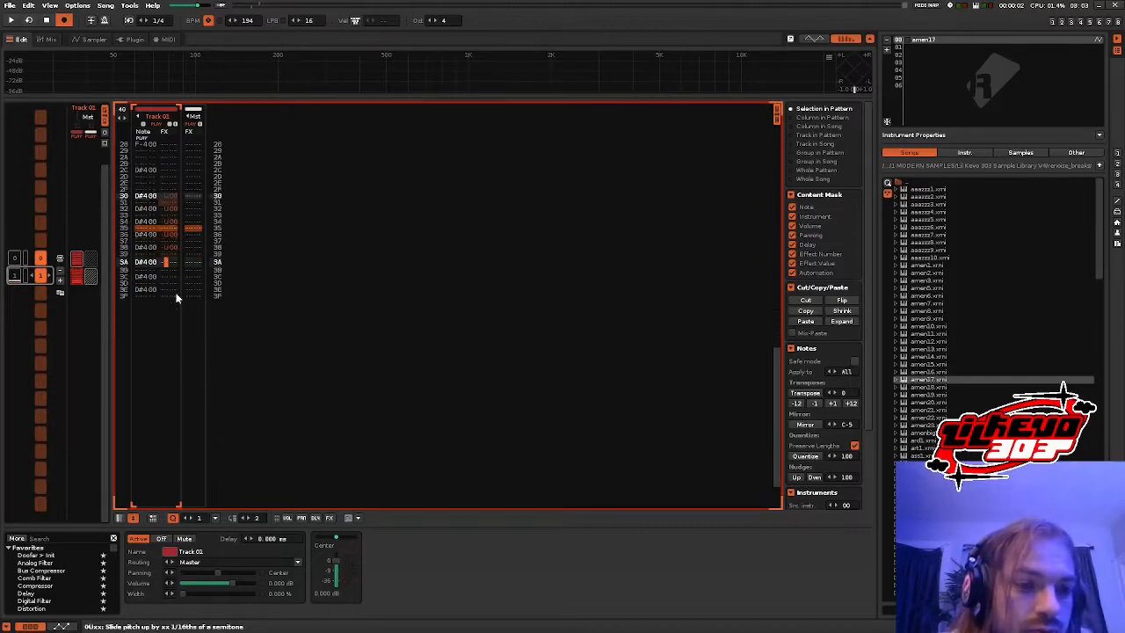
- Set the pitch-slide amounts for rows 30 to 3E to 10, 20, 30, 40, 50, 60, 70 and 80
key(Right)
key(Up)
key(Up)
key(Up)
key(Up)
key(Up)
key(Up)
key(Up)
key(Up)
key(Up)
key(Up)
key(Up)
key(Up)
key(Up)
key(Up)
key(Up)
text(123456)
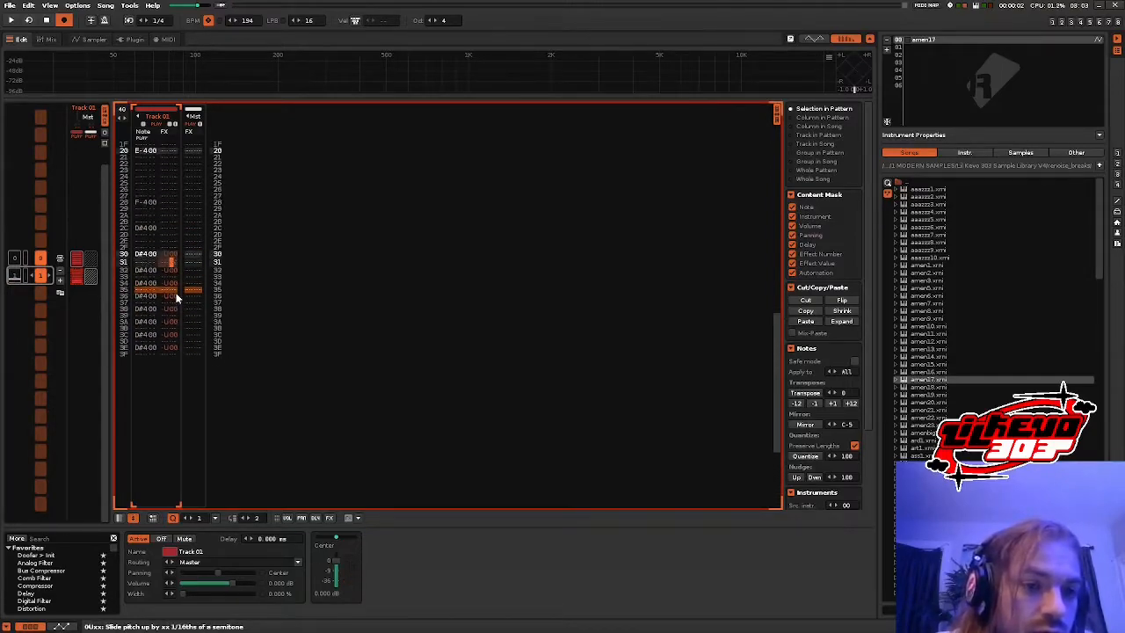
text(78)
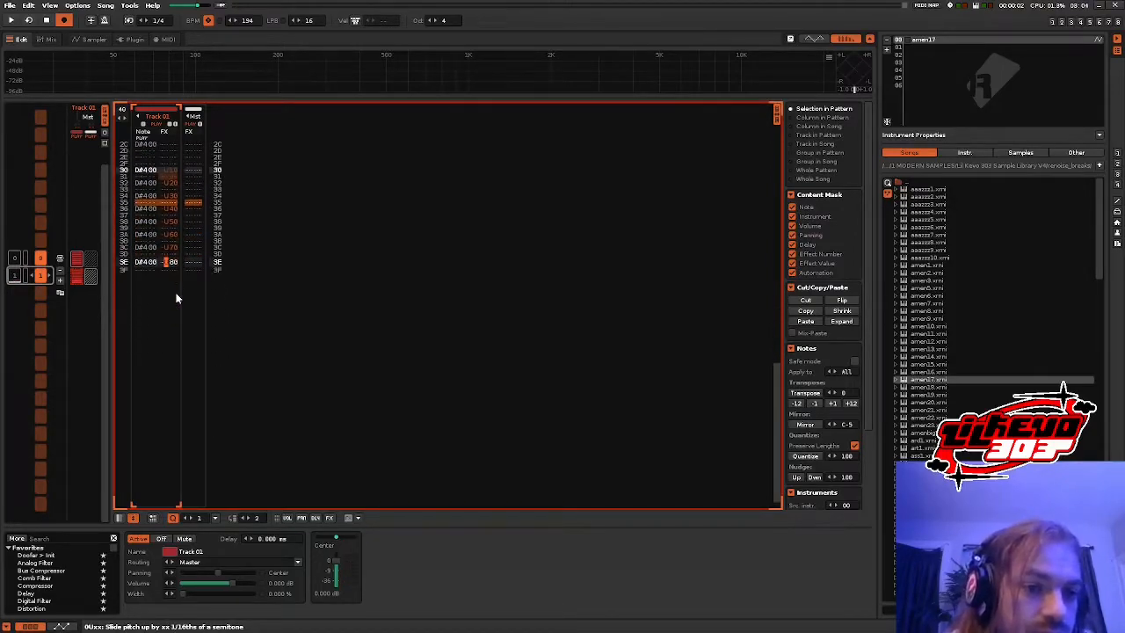
- Show Track 01's volume column and enter volumes 80, 70, 60, 50, 40, 30, 20 and 10 on rows 30 to 3E
click(294, 517)
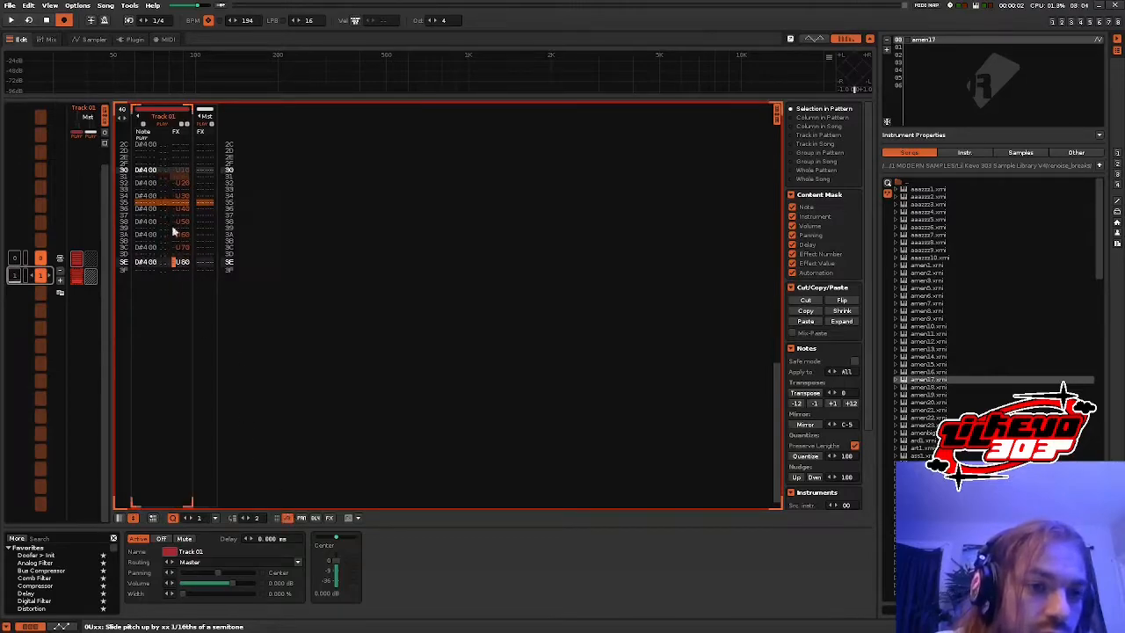
click(163, 170)
text(8070605040302010)
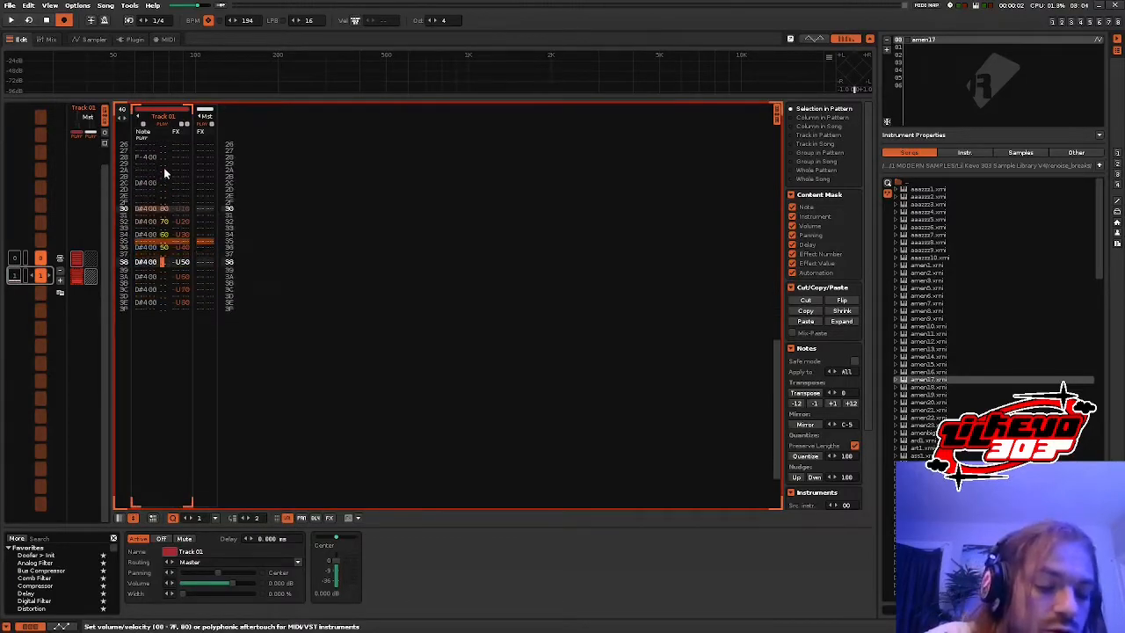
scroll(198, 216, up, 2)
drag(160, 271, 152, 255)
right_click(150, 254)
click(164, 263)
key(Escape)
- Lower Track 01's mixer volume to about -4.07 dB and play the song to check its level
click(48, 40)
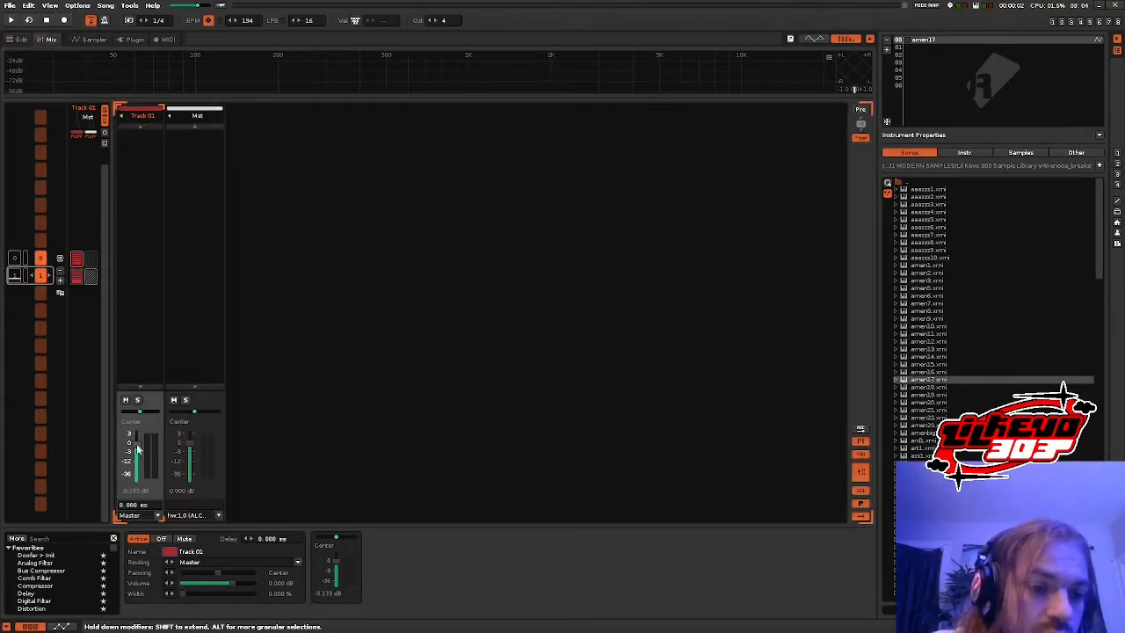
key(space)
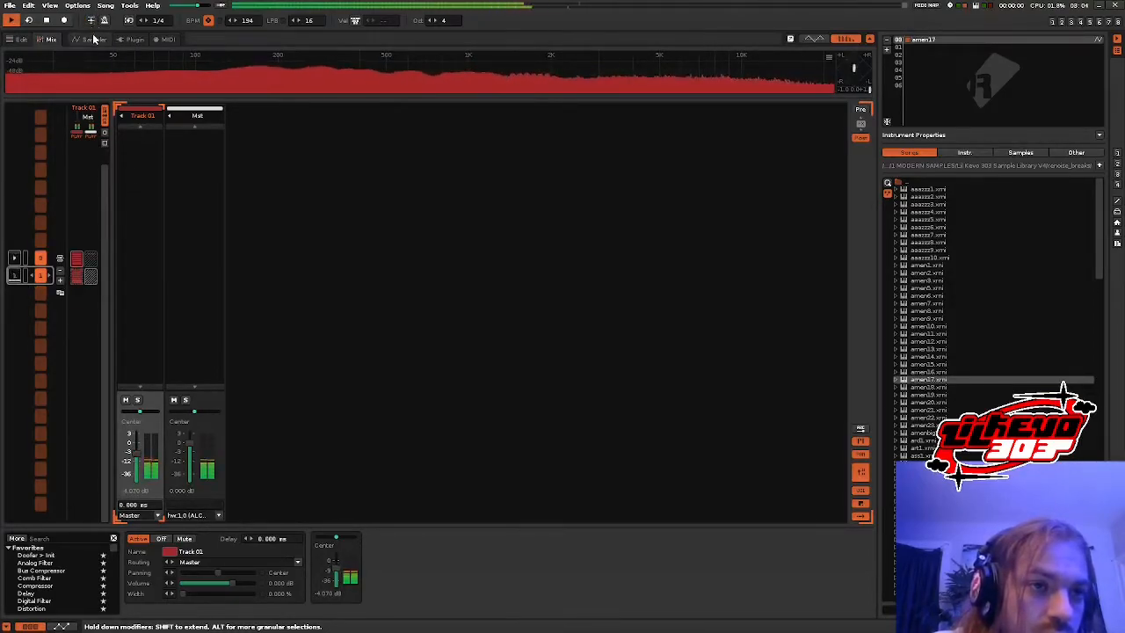
key(space)
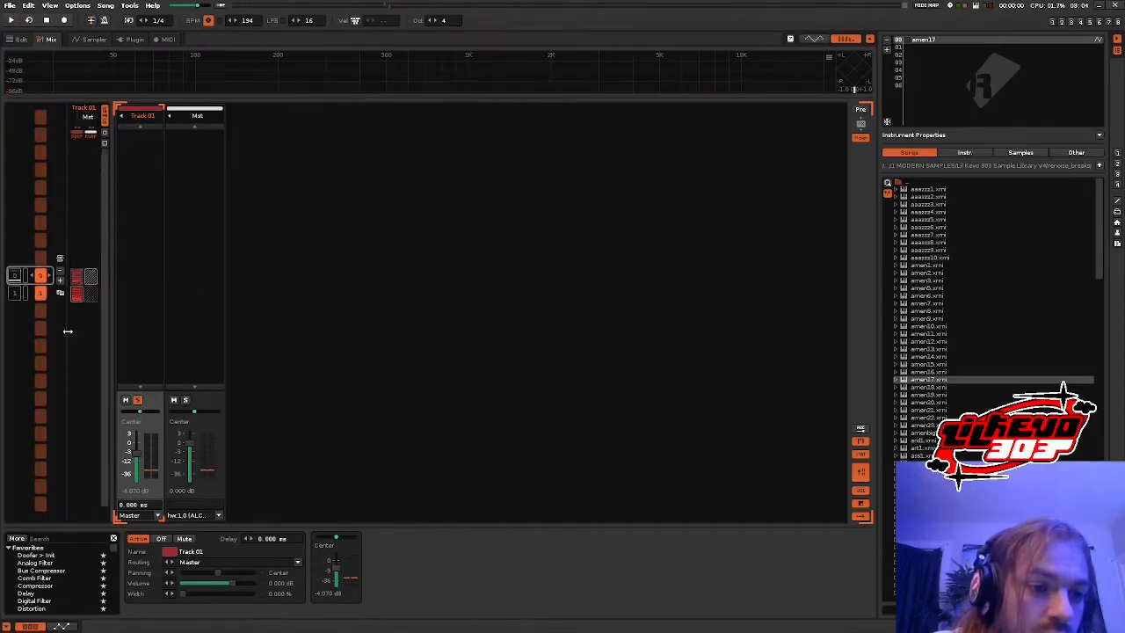
- Set the pitch modulation input of the amen17 instrument to about 0.204 while listening to playback
click(94, 39)
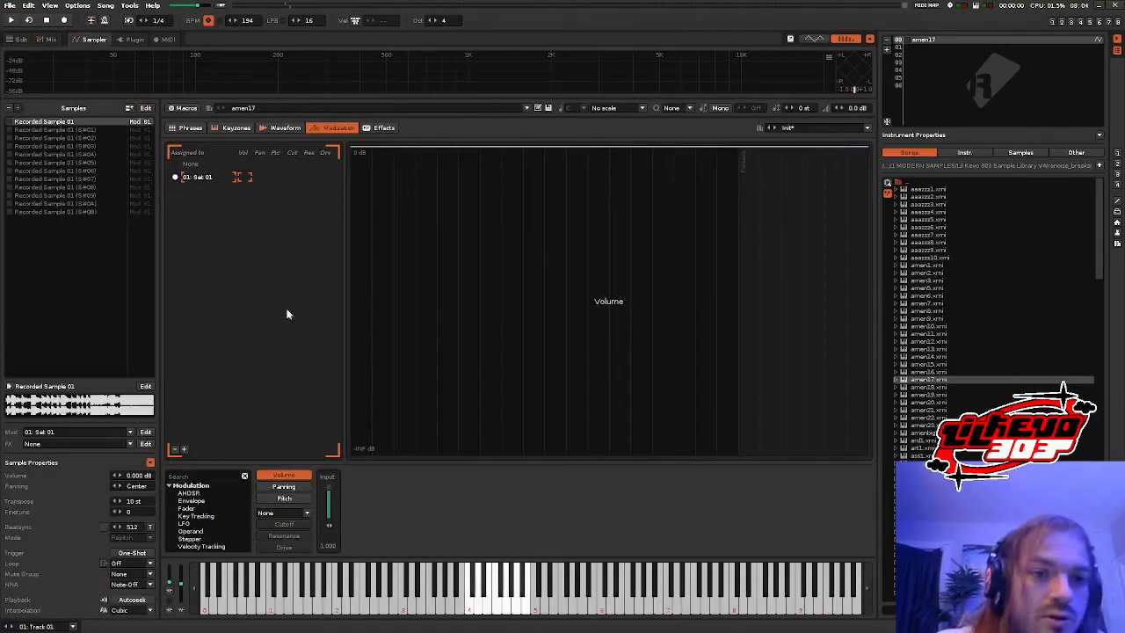
click(283, 498)
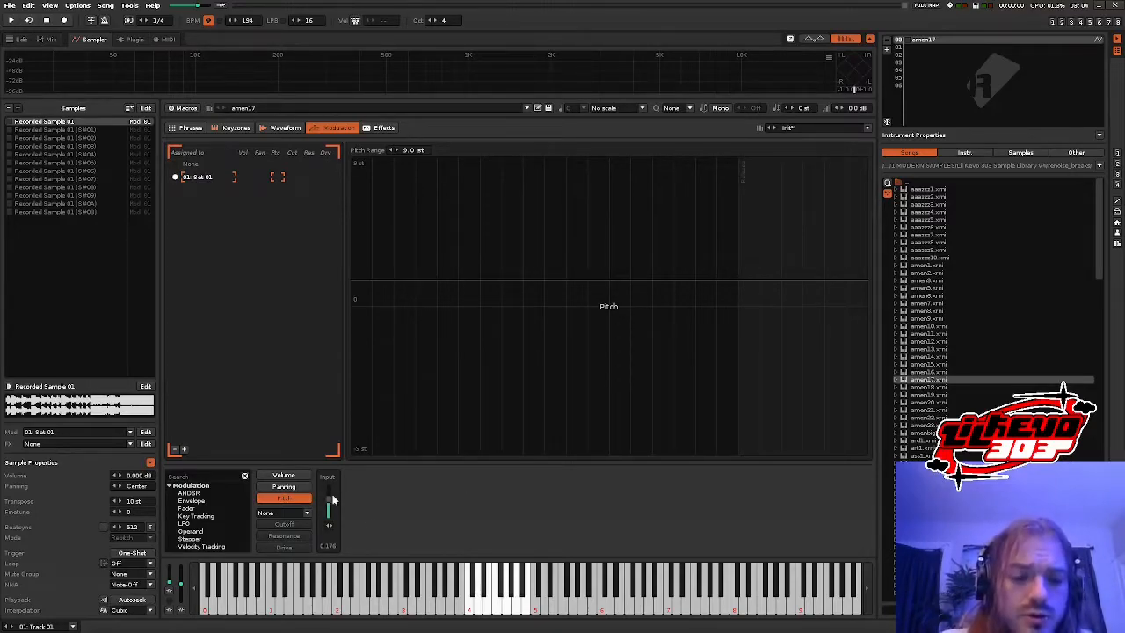
key(space)
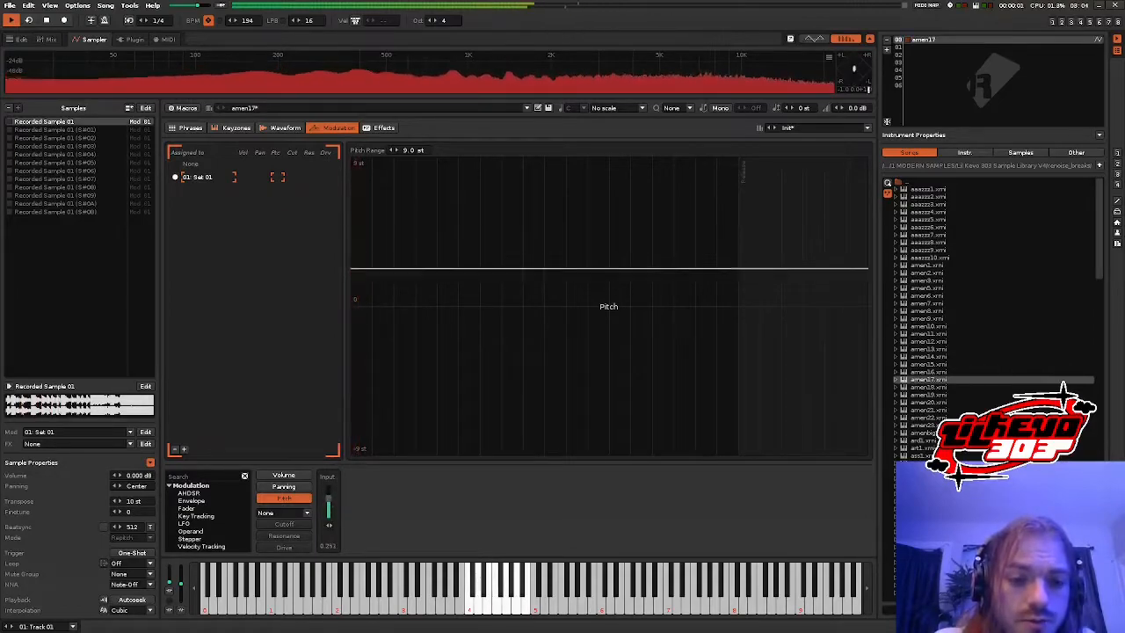
drag(329, 507, 329, 501)
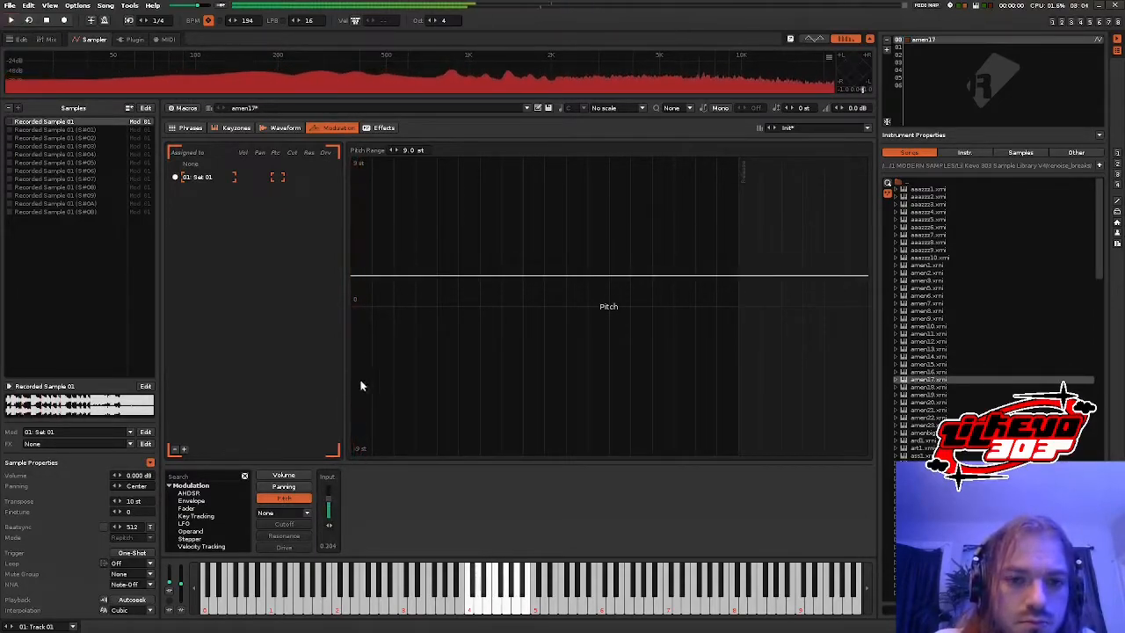
- Create an effects chain for the amen17 instrument and add a high-pass Digital Filter using the Chebyshev 4n model
click(381, 128)
click(508, 314)
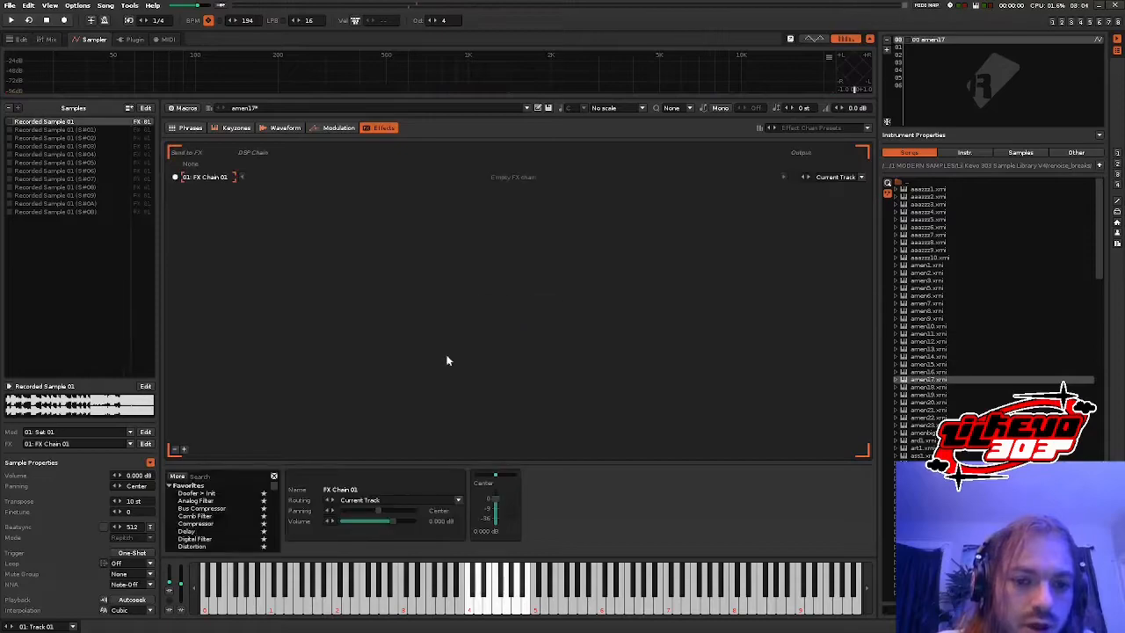
drag(211, 539, 369, 526)
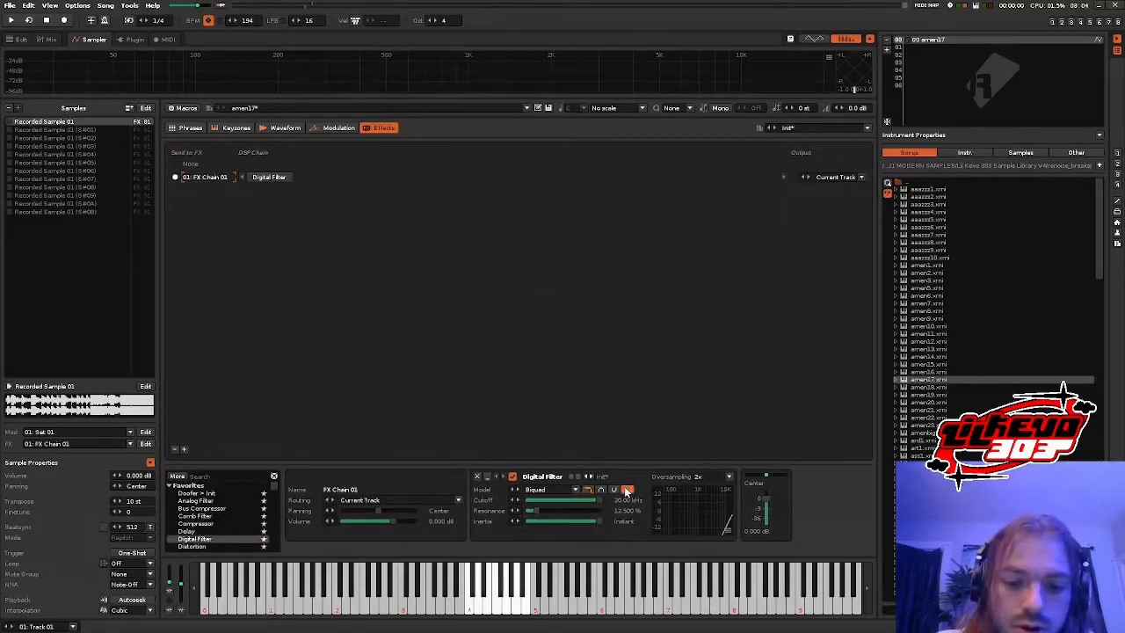
click(543, 490)
click(563, 474)
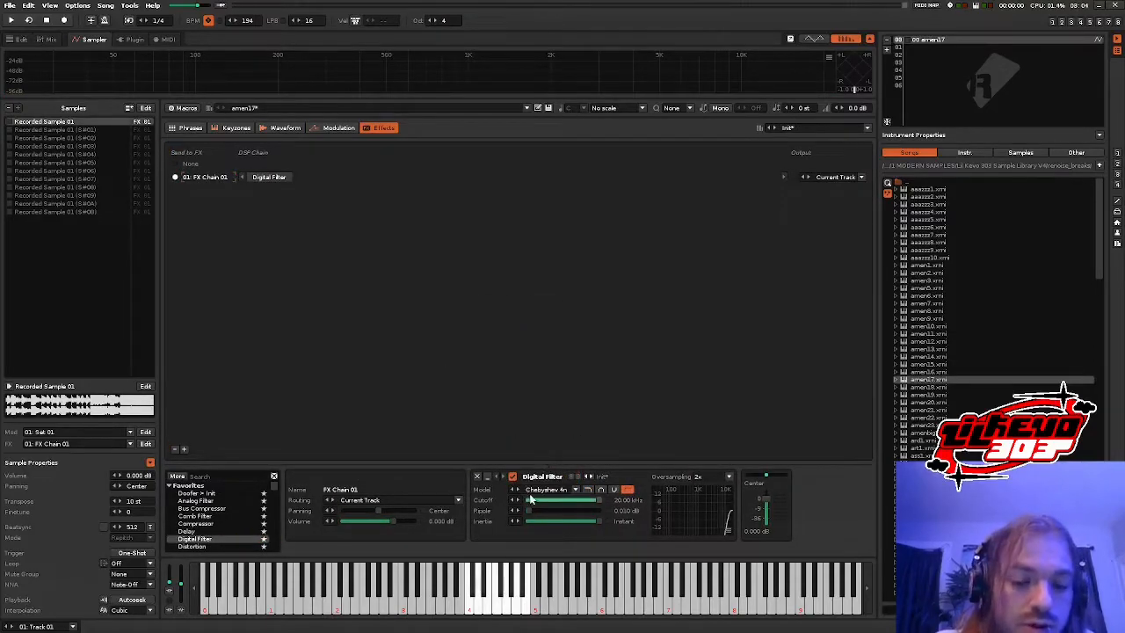
- Set the Digital Filter's cutoff to about 0.25 kHz and play the song to check the filtered break
drag(536, 499, 545, 498)
key(space)
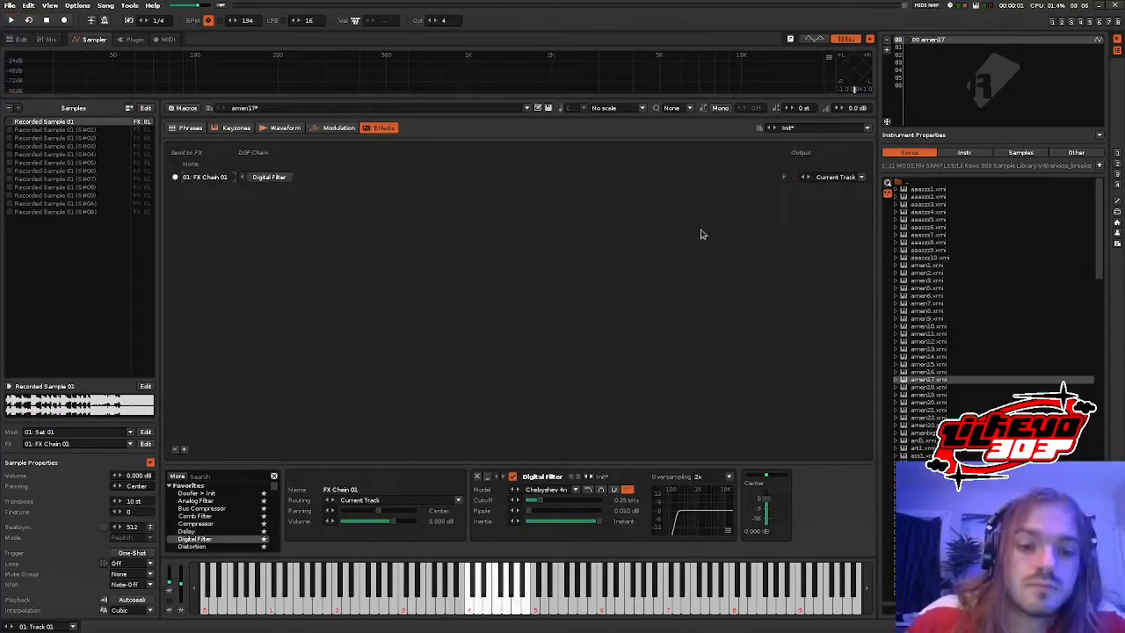
key(space)
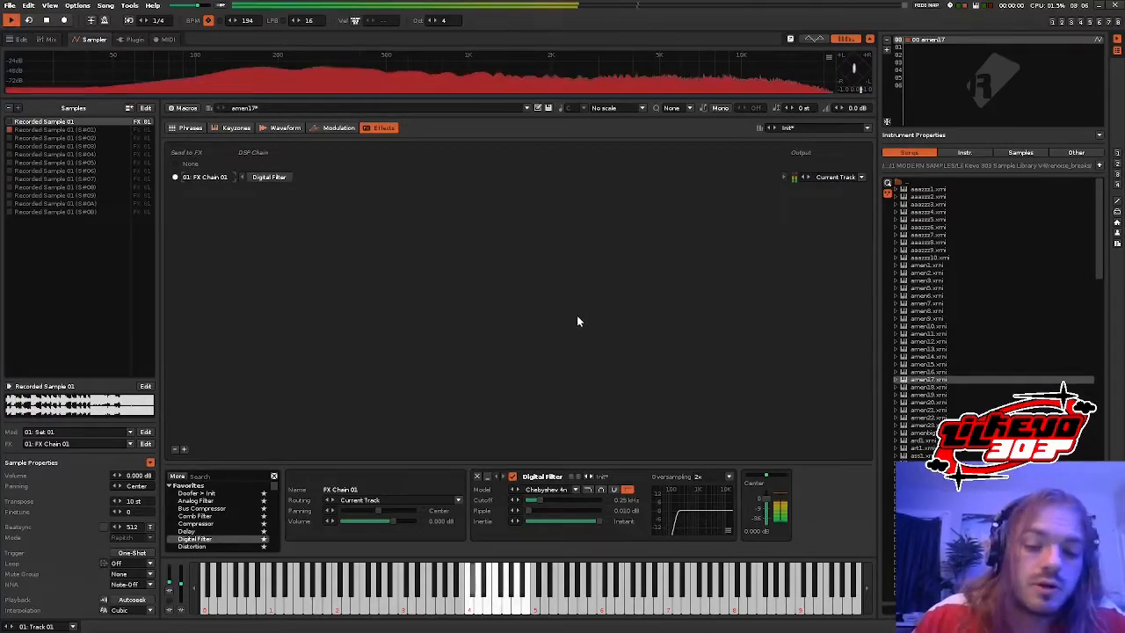
key(space)
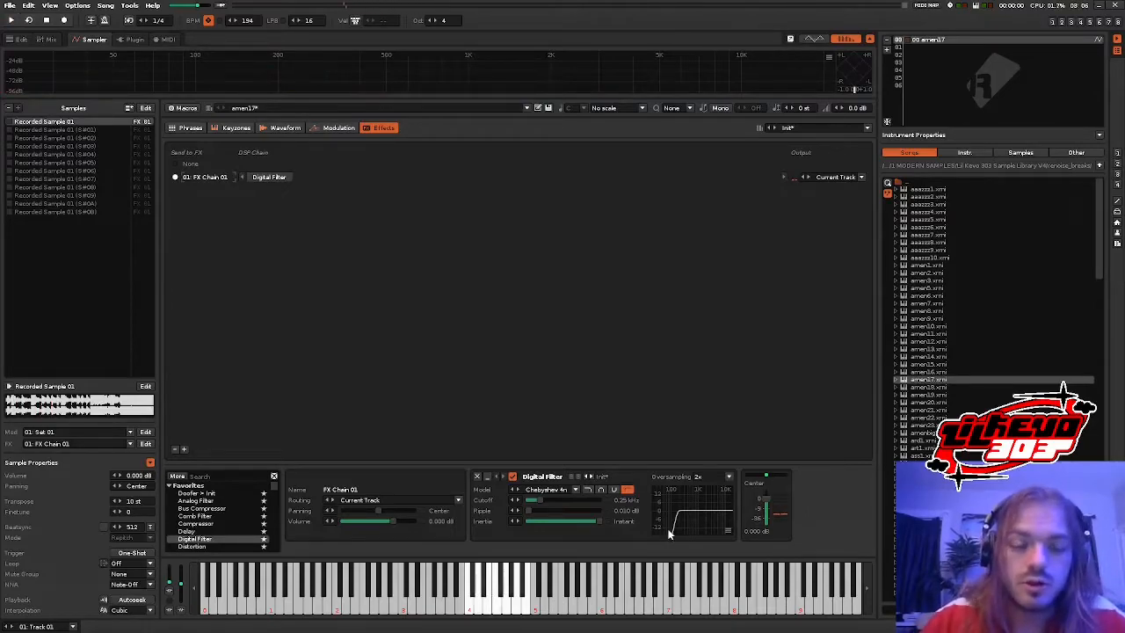
key(space)
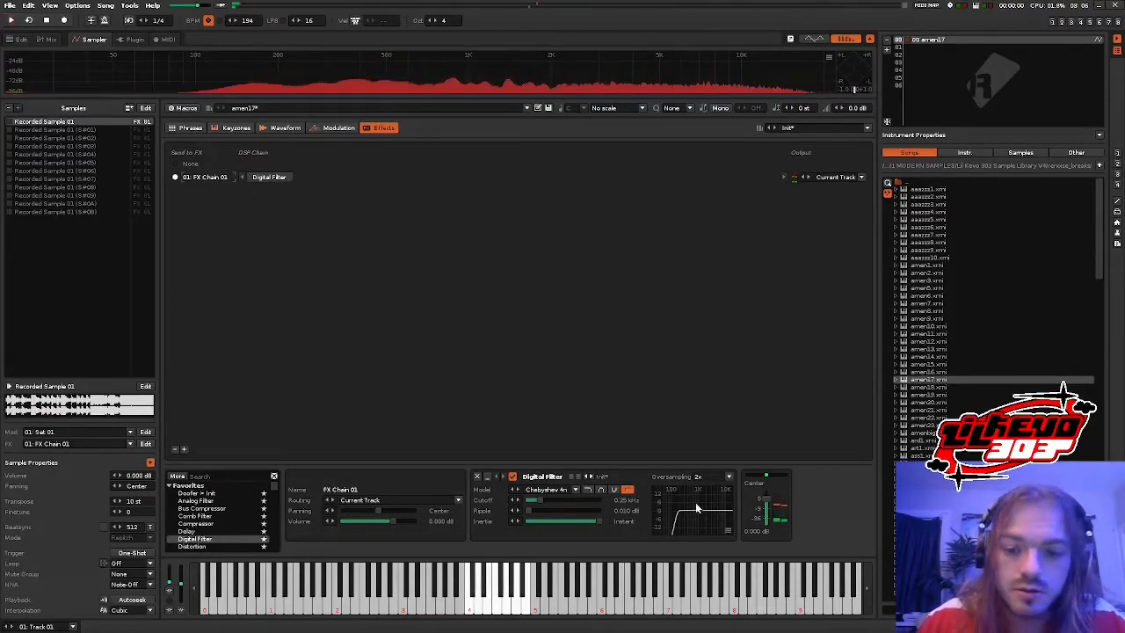
- Rename both Track 01 and the amen17 instrument to amen30 from the pattern editor
click(17, 41)
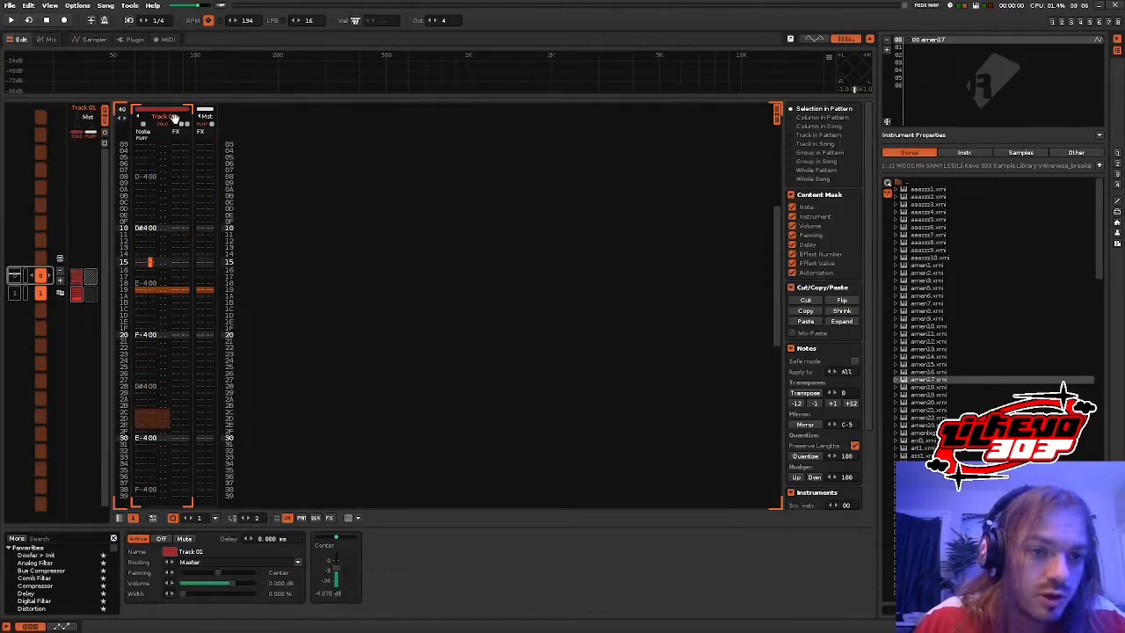
text(0)
key(Return)
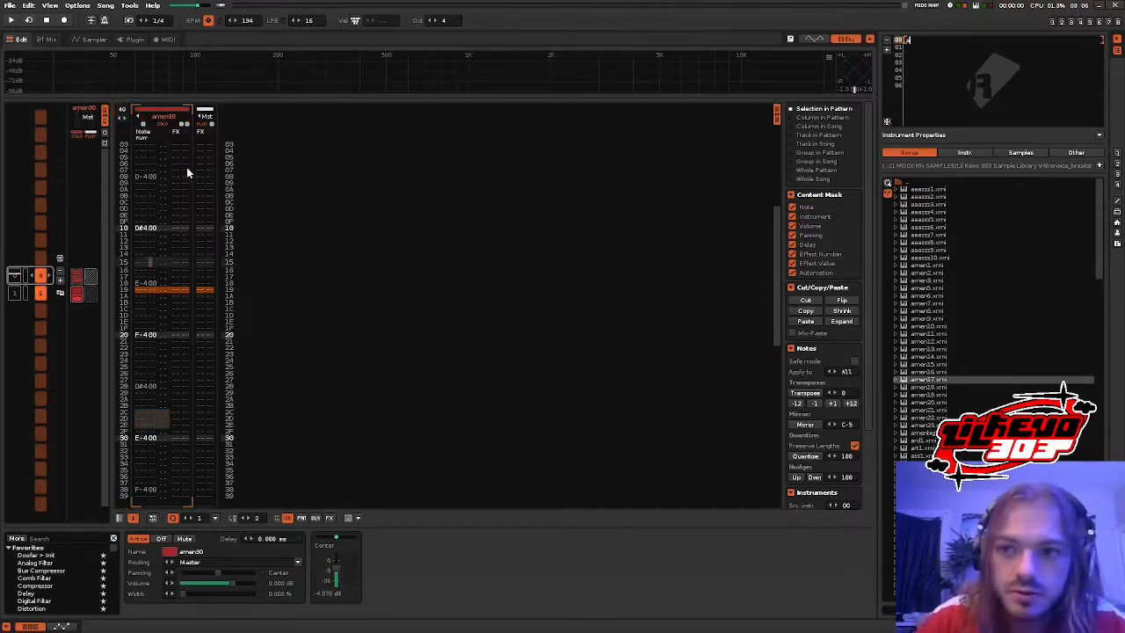
click(178, 171)
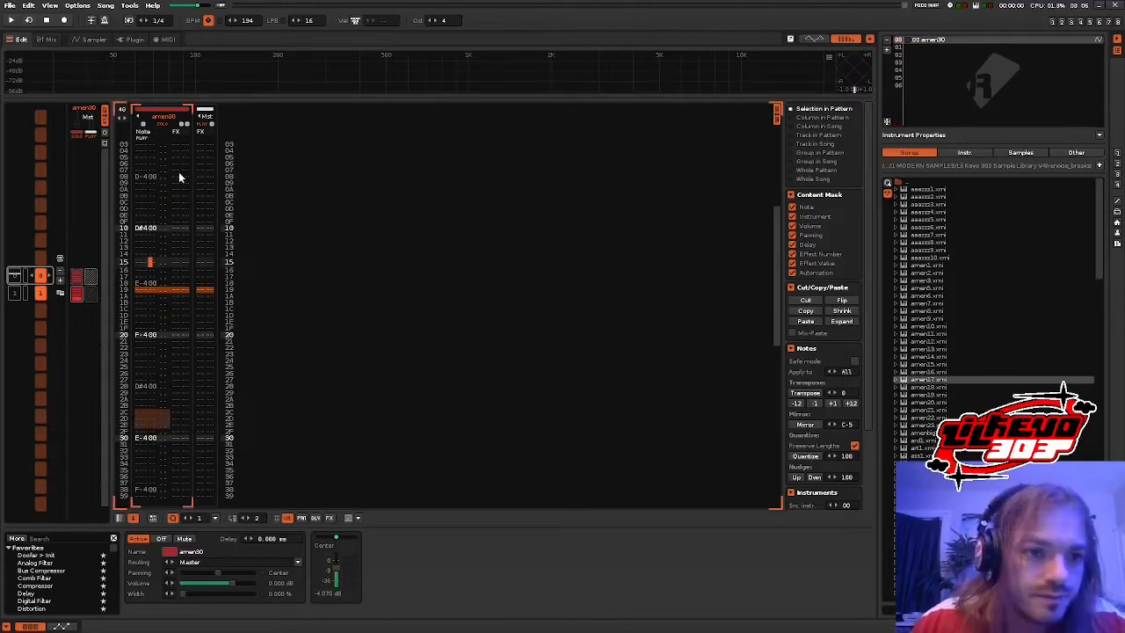
- Put the amen30 track into a group named brkz30 and turn off the track's solo
right_click(181, 200)
click(211, 303)
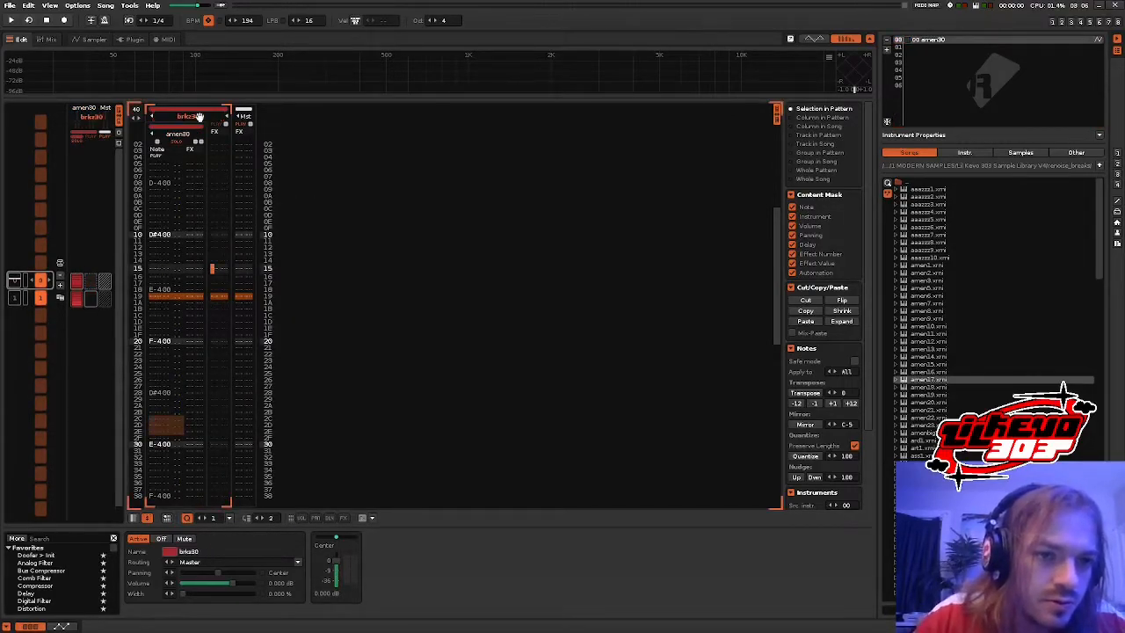
click(50, 39)
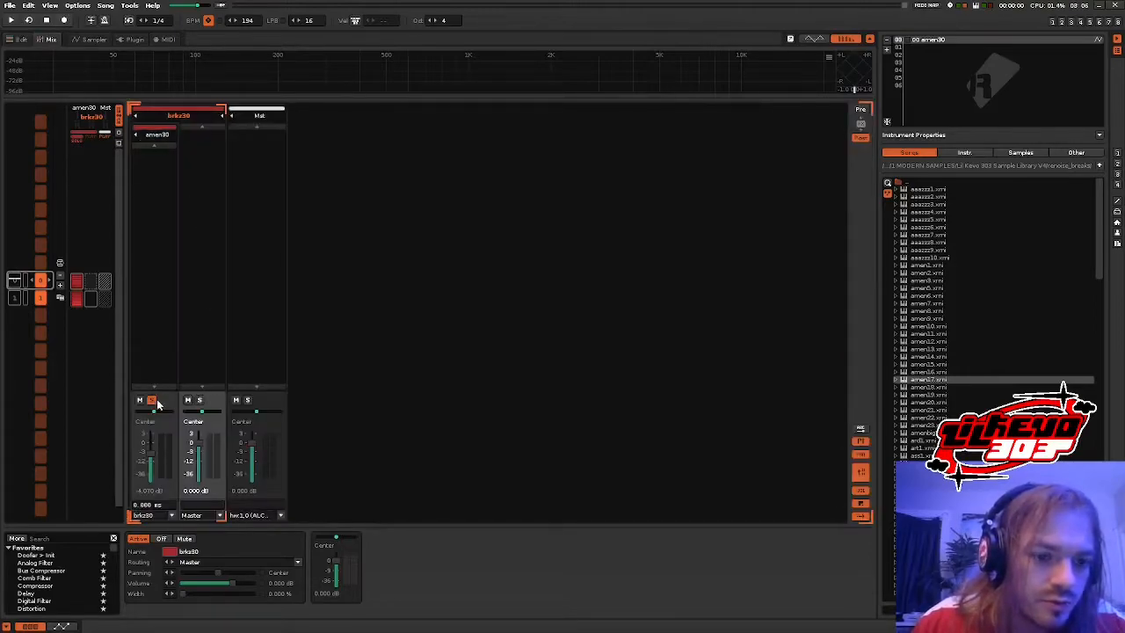
click(19, 39)
- Move the amen30 instrument to slot 03, select empty slot 00 and browse instrument files to the acapella sample folder
drag(906, 42, 956, 99)
click(965, 154)
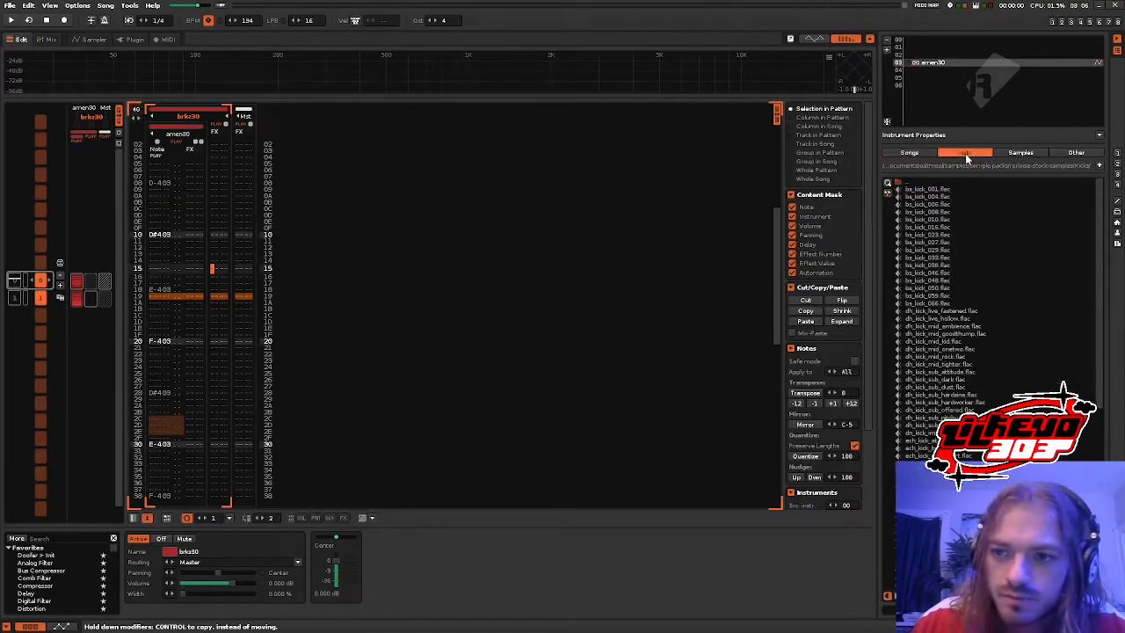
click(953, 40)
click(1118, 154)
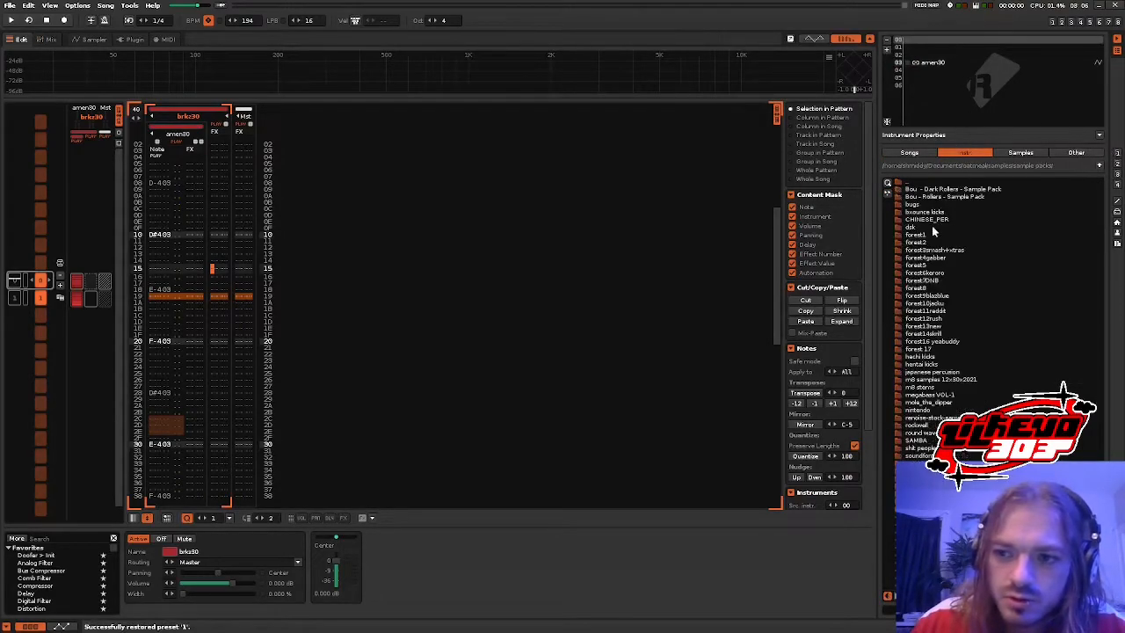
click(941, 182)
double_click(934, 197)
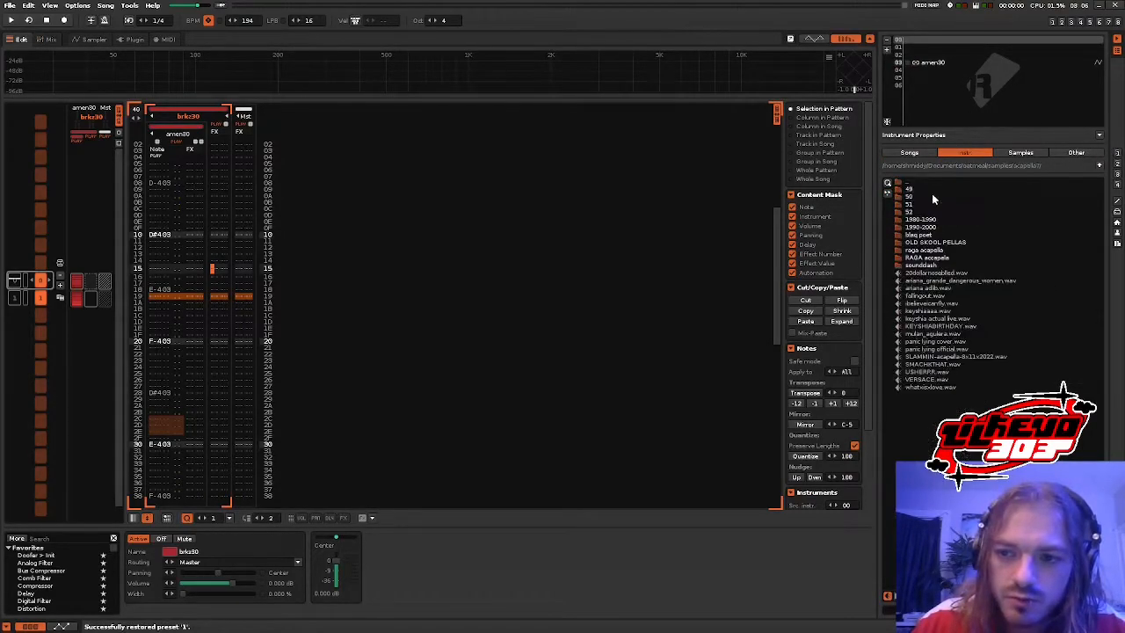
- Insert three empty instrument slots above amen30 and look through the RAGA accapela folder
click(887, 50)
click(887, 50)
click(887, 50)
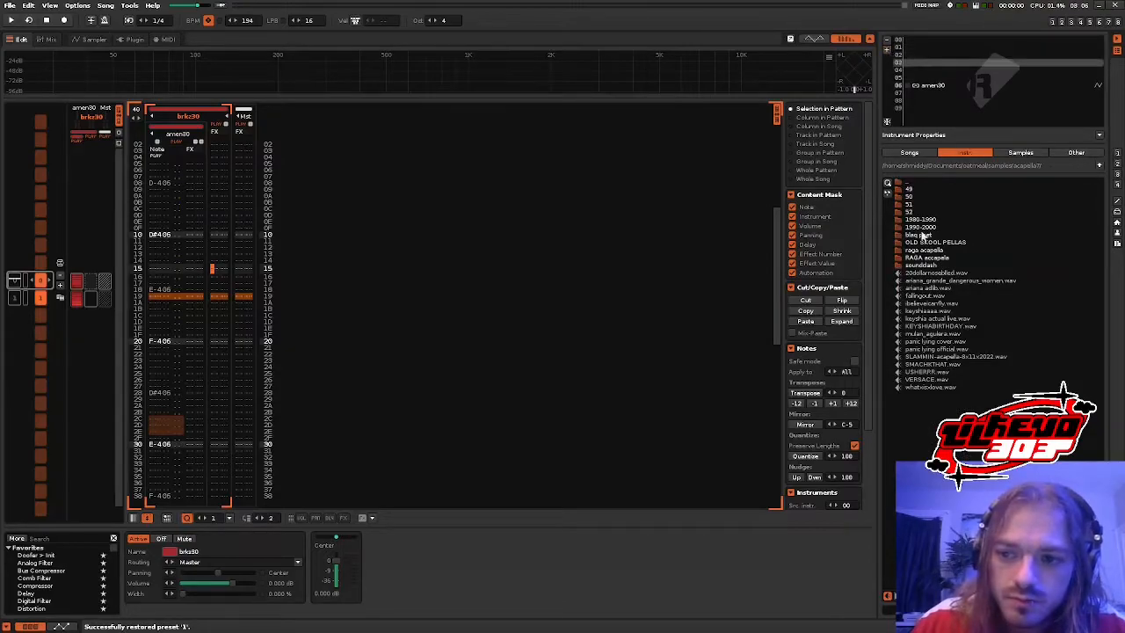
double_click(924, 257)
drag(1097, 214, 1098, 450)
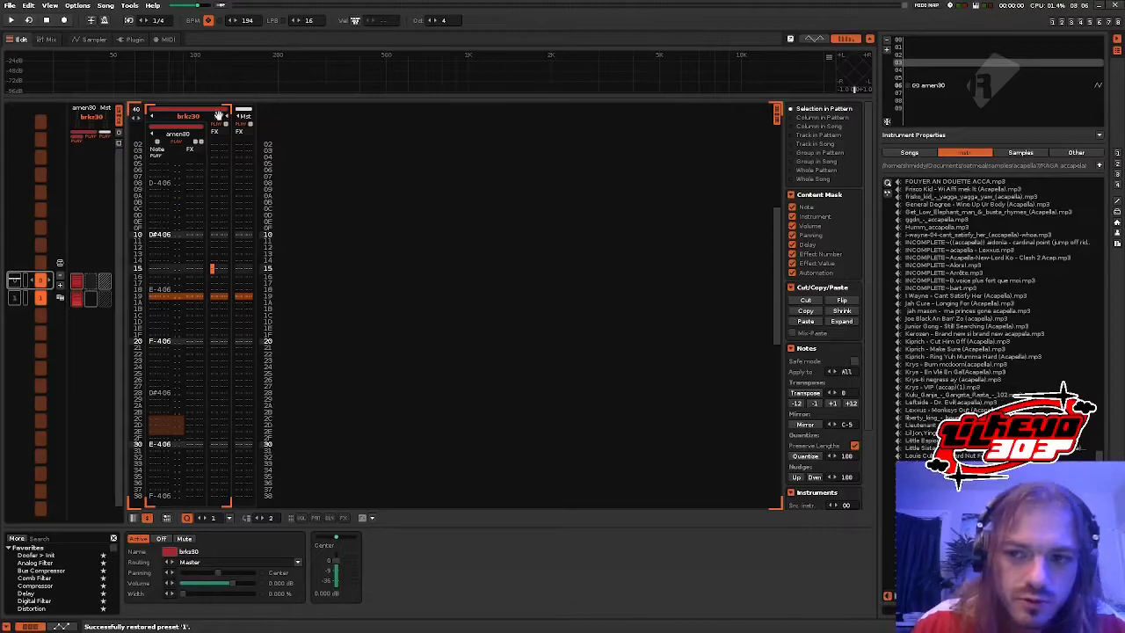
- Try the Elephant Man Chiney Ting acapella in instrument slot 03, replacing it with Elephant Man - Bow Him Up.mp3
click(93, 39)
scroll(1002, 255, up, 10)
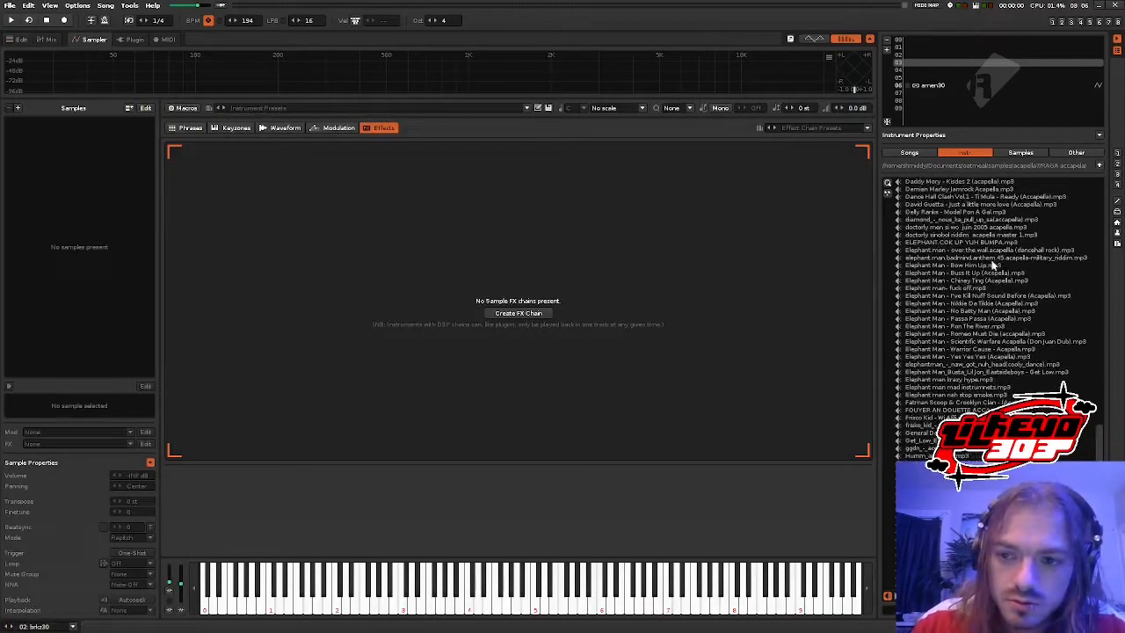
double_click(966, 281)
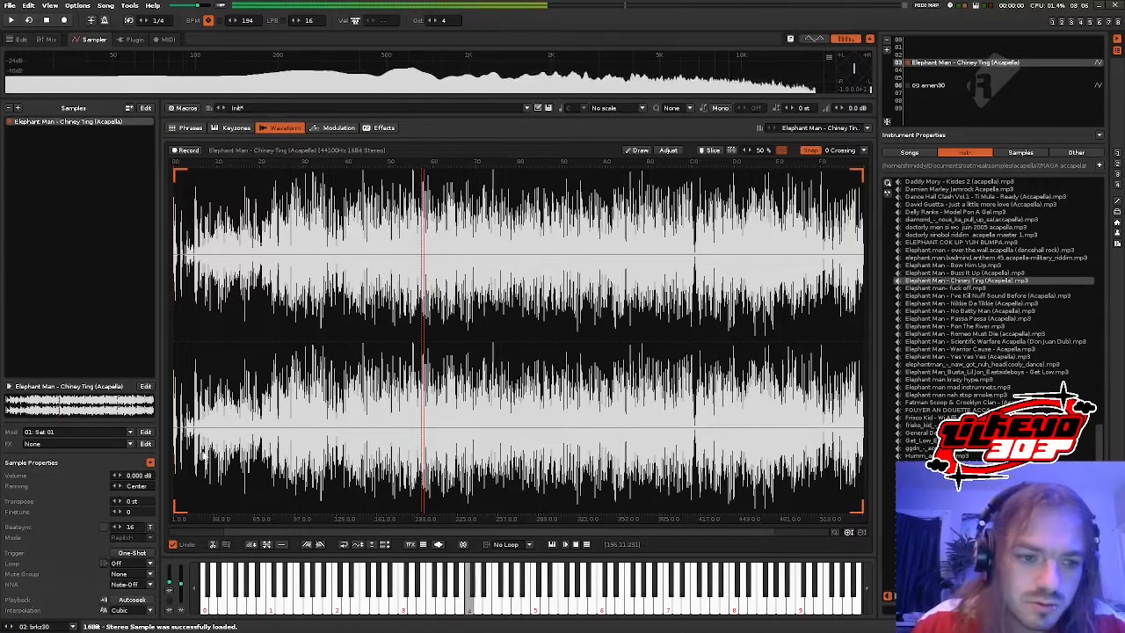
double_click(981, 266)
- Find a vocal phrase in the Bow Him Up waveform and place a slice marker at its start near line 169
click(463, 263)
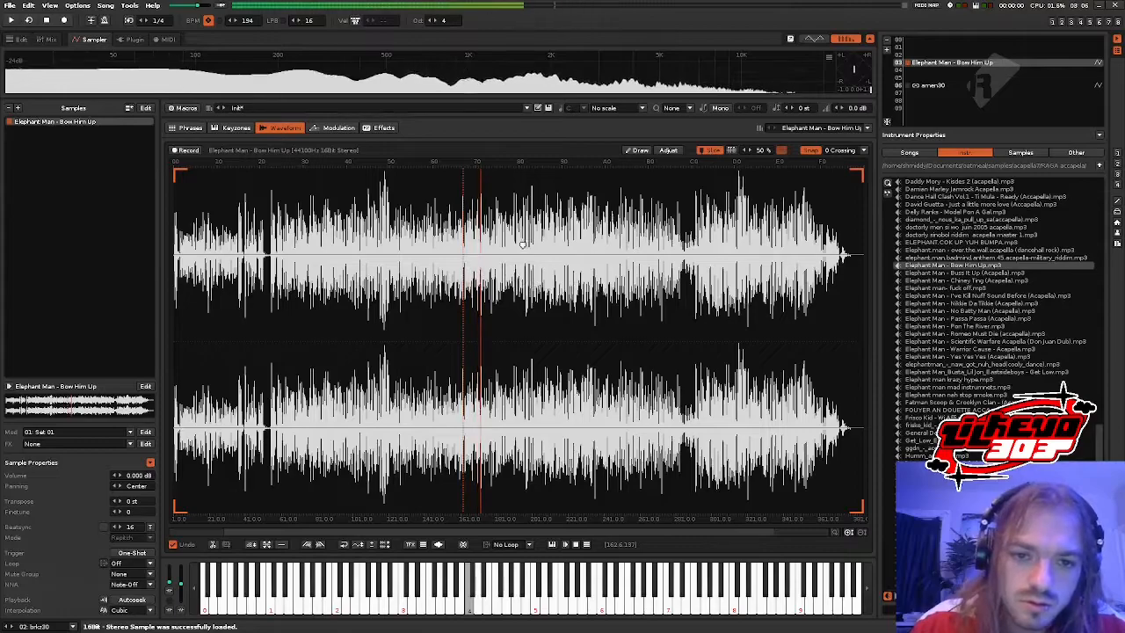
scroll(486, 246, up, 3)
scroll(416, 255, up, 3)
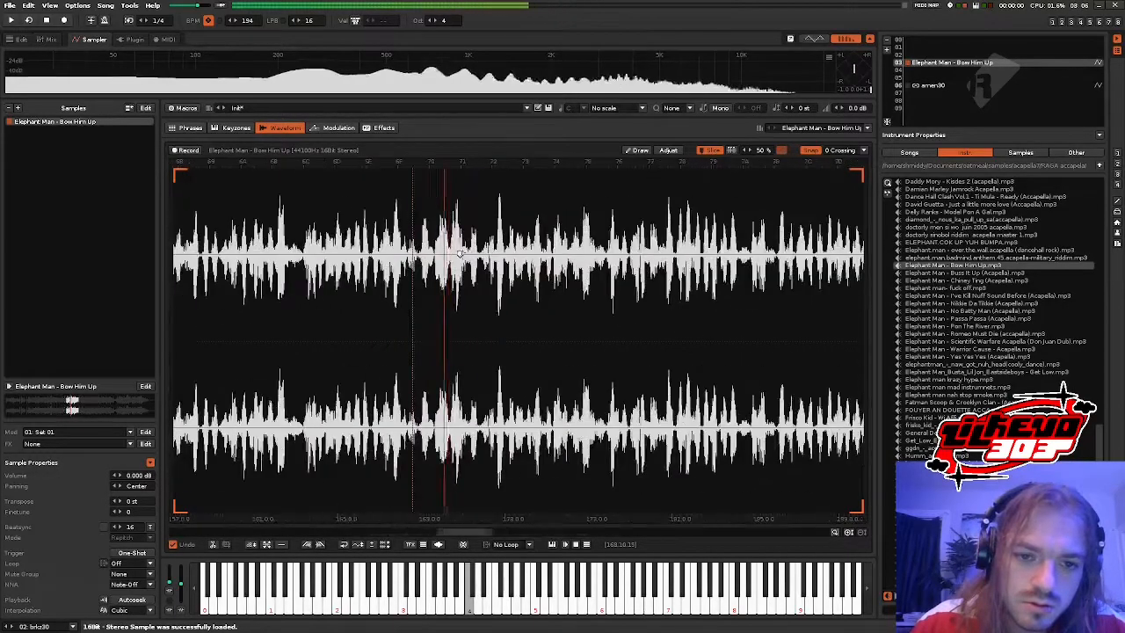
click(418, 251)
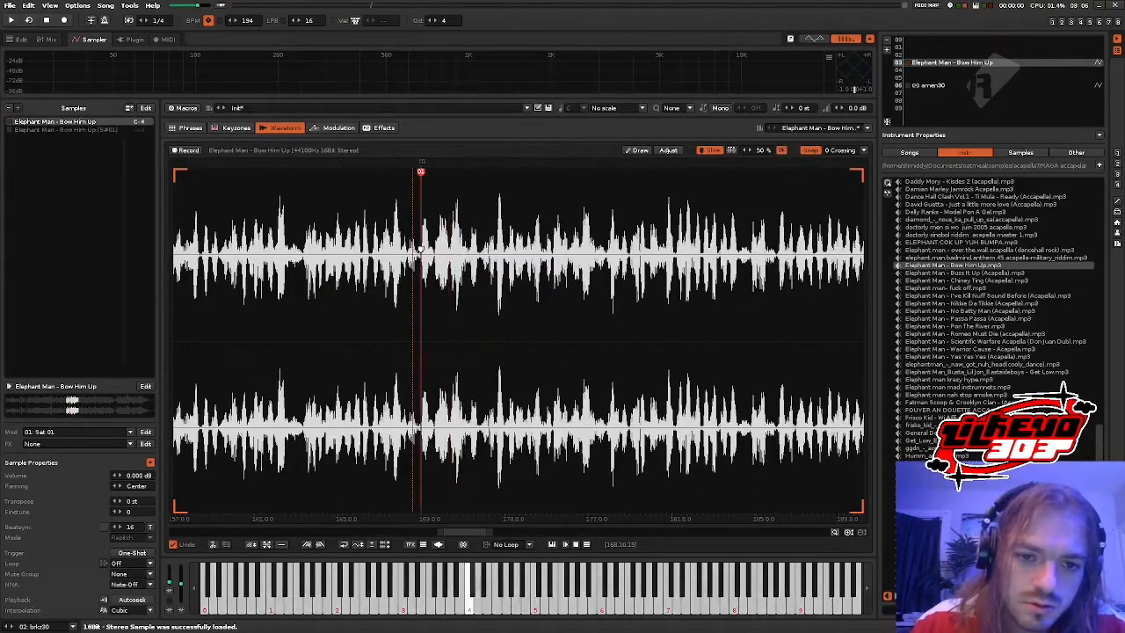
scroll(419, 250, up, 1)
drag(418, 176, 414, 178)
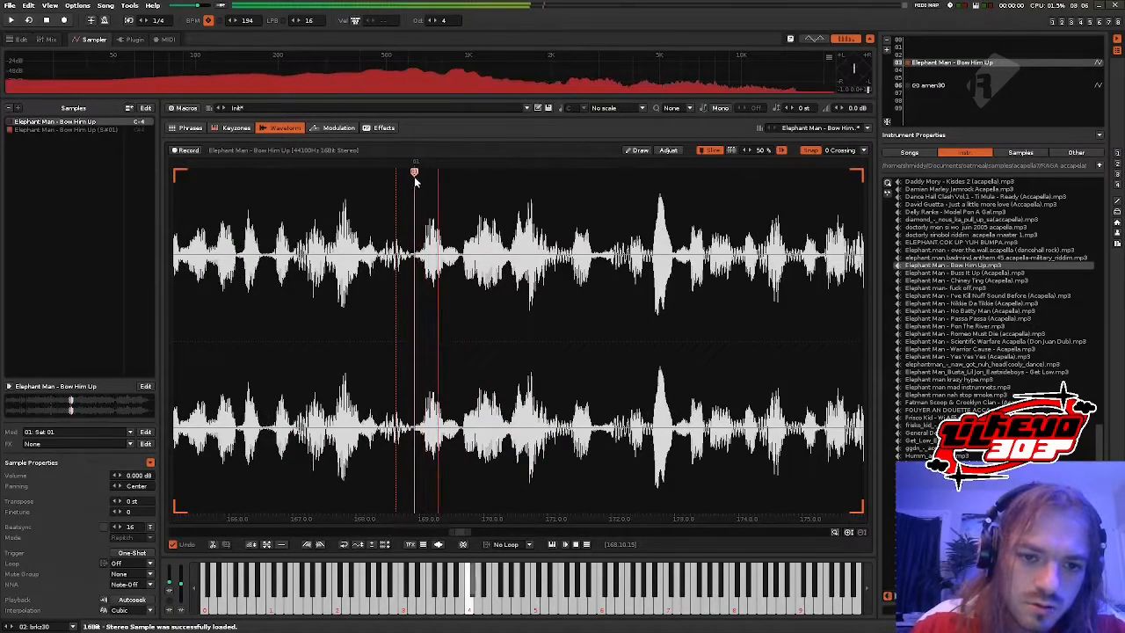
- Add a second slice marker shortly after the first, undo the duplicate marker, and shift the second one slightly earlier
click(461, 200)
click(464, 198)
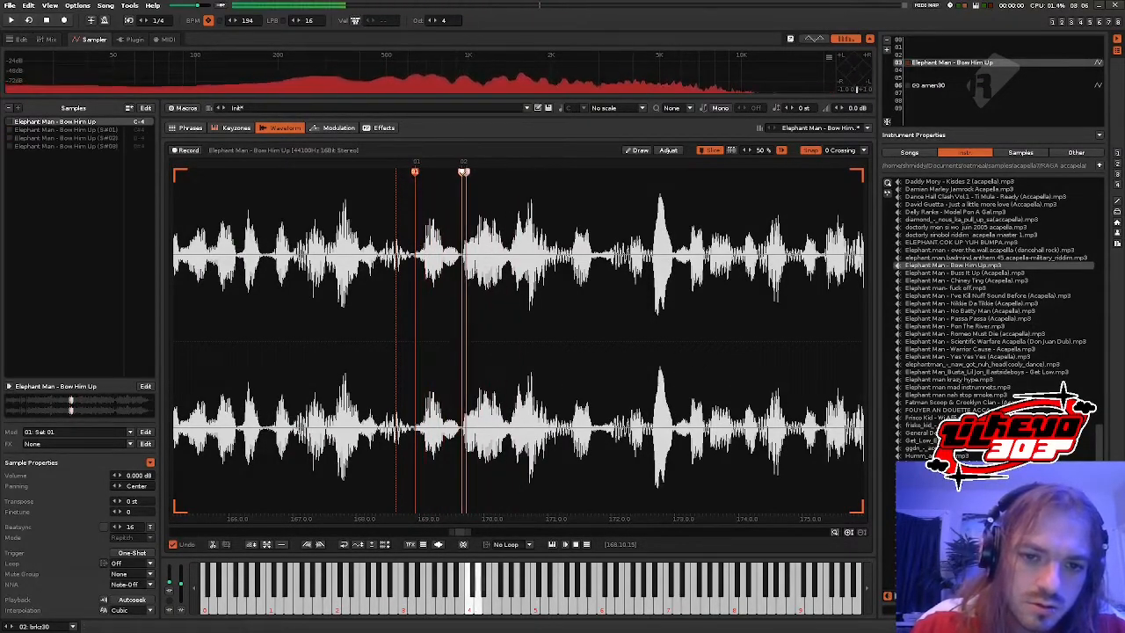
key(ctrl+z)
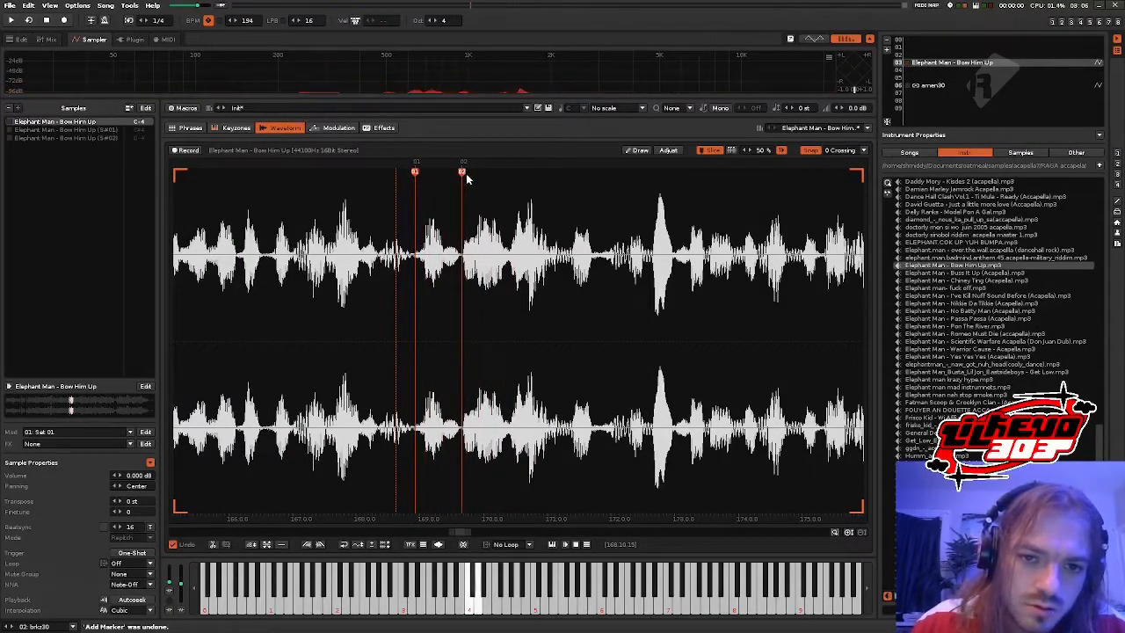
click(709, 151)
mouse_move(462, 171)
mouse_down()
mouse_move(476, 174)
mouse_move(448, 176)
mouse_up()
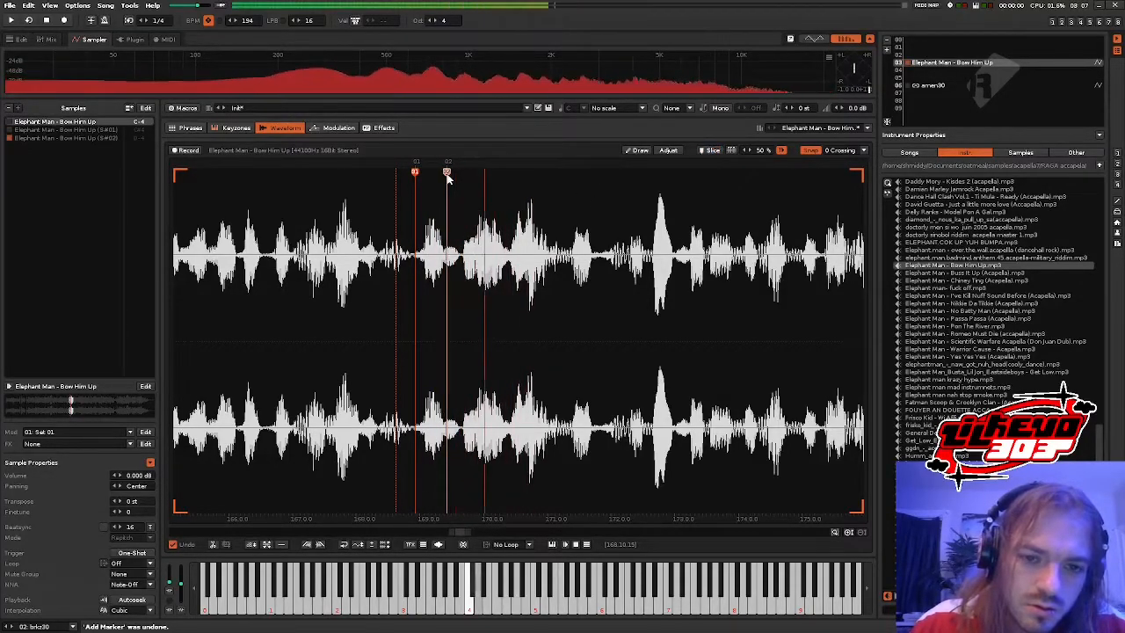
- Add a new track after the brkz30 group and enable edit mode with the cursor on its row 00
key(F1)
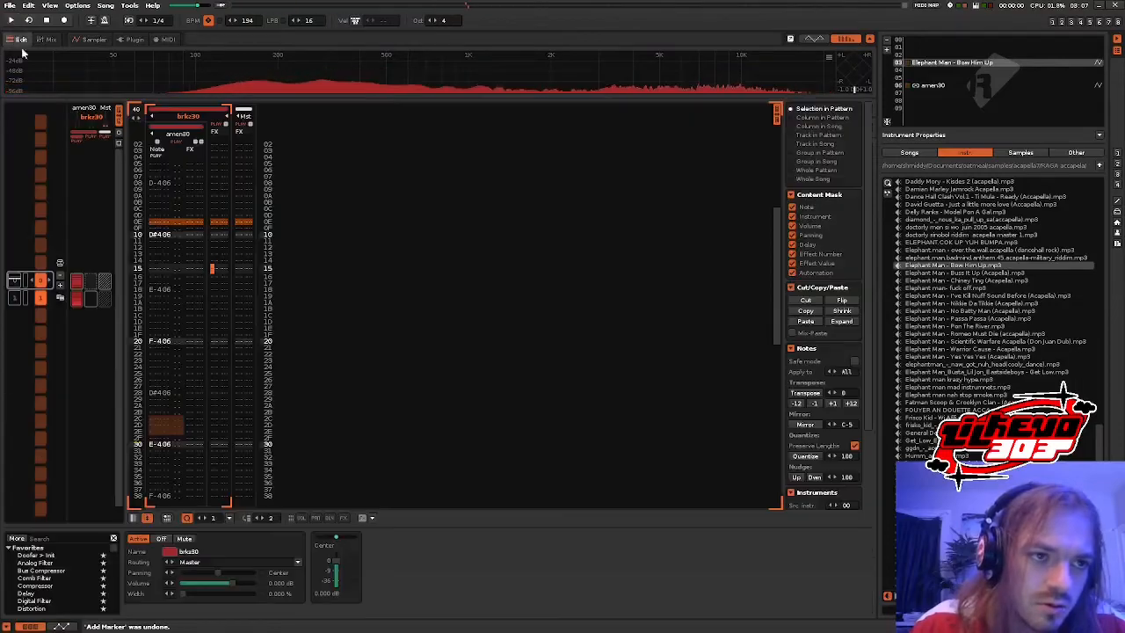
click(234, 180)
click(219, 179)
key(ctrl+t)
scroll(257, 200, up, 6)
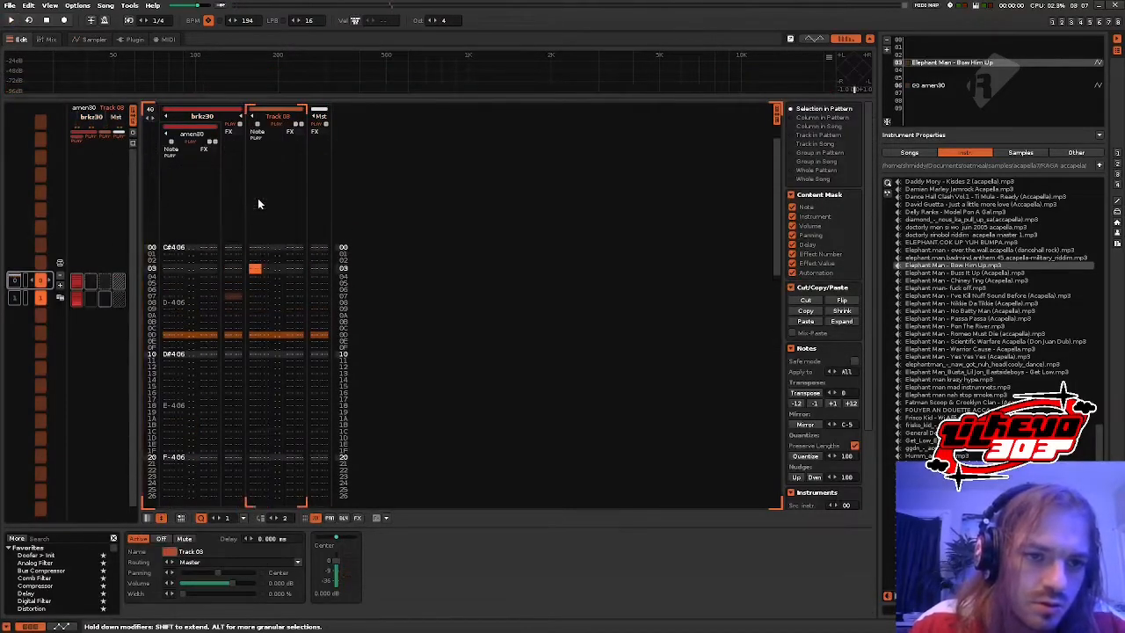
key(Escape)
key(space)
key(space)
click(242, 193)
click(250, 191)
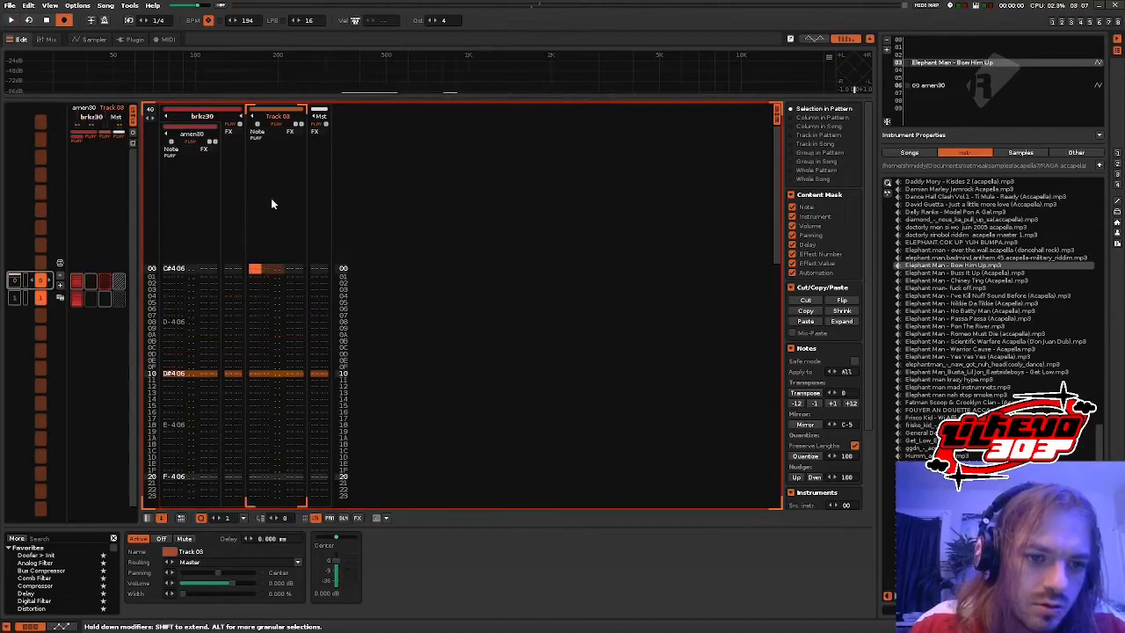
- Enter Bow Him Up slice notes on Track 03, starting at row 00, and play them against the break
key(s)
key(space)
scroll(294, 212, down, 3)
scroll(292, 211, up, 1)
key(x)
scroll(293, 214, down, 6)
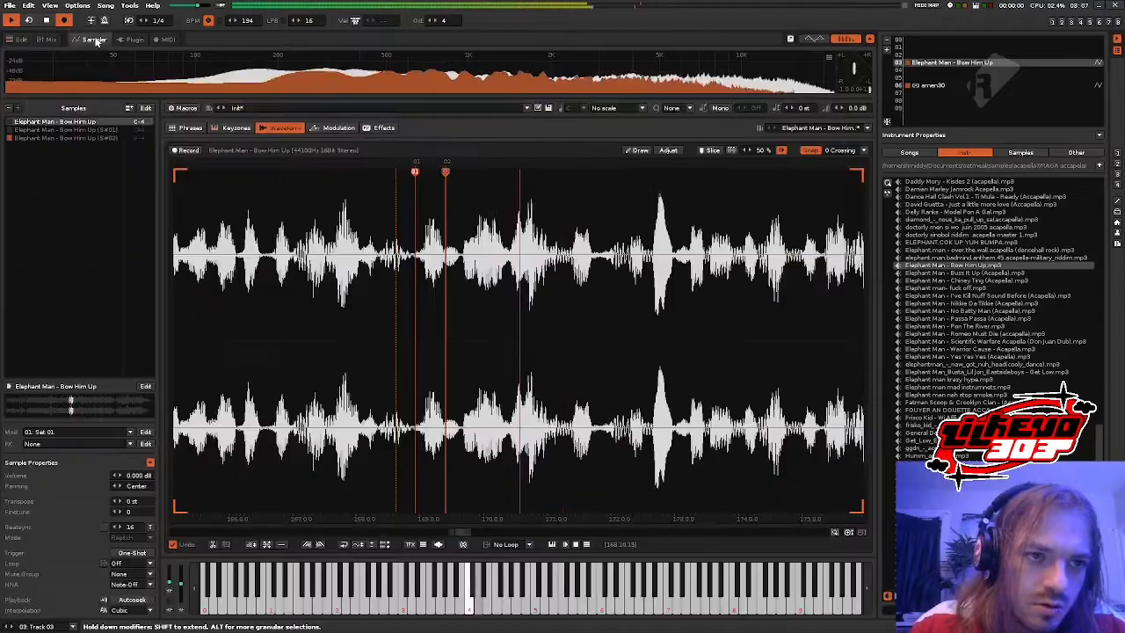
- Audition other regions of the Bow Him Up acapella in the sampler waveform
click(94, 39)
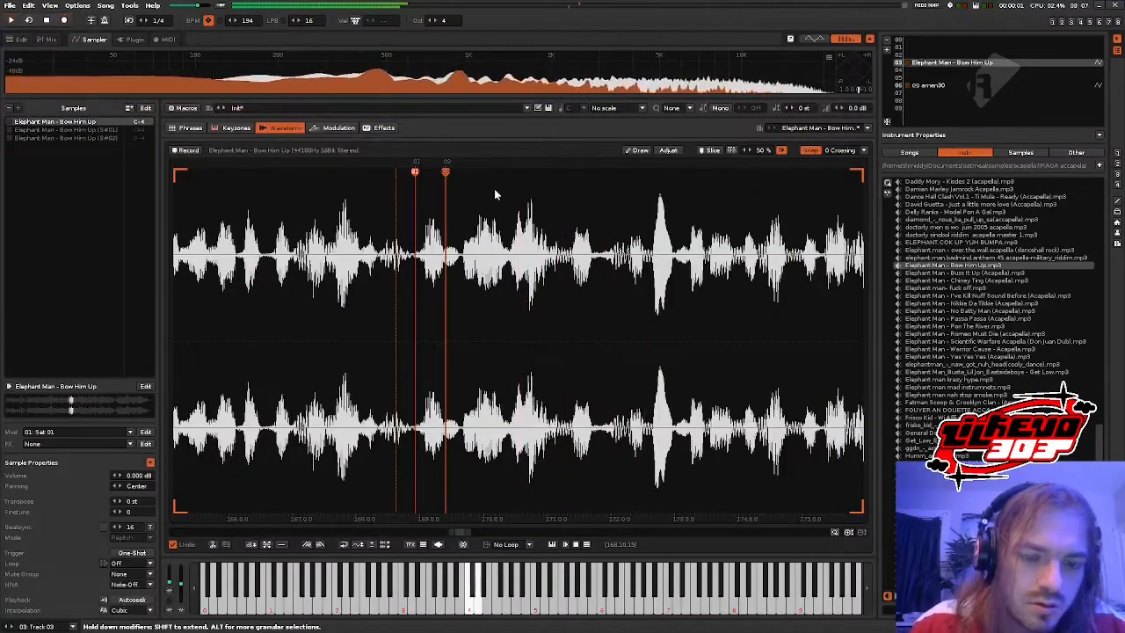
scroll(530, 264, down, 5)
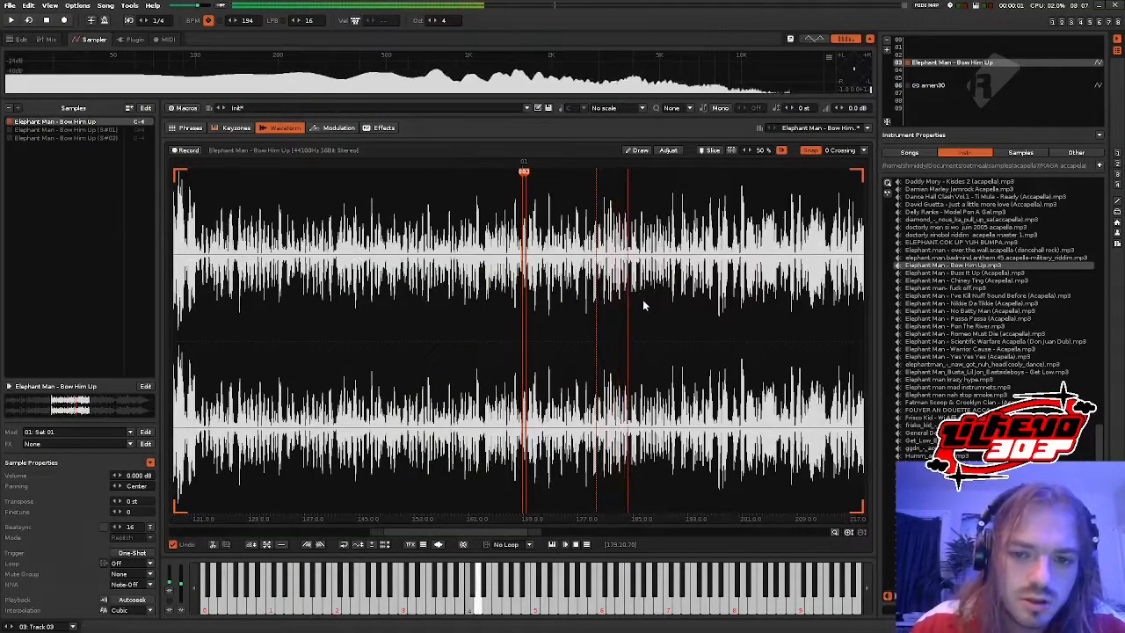
scroll(578, 303, down, 5)
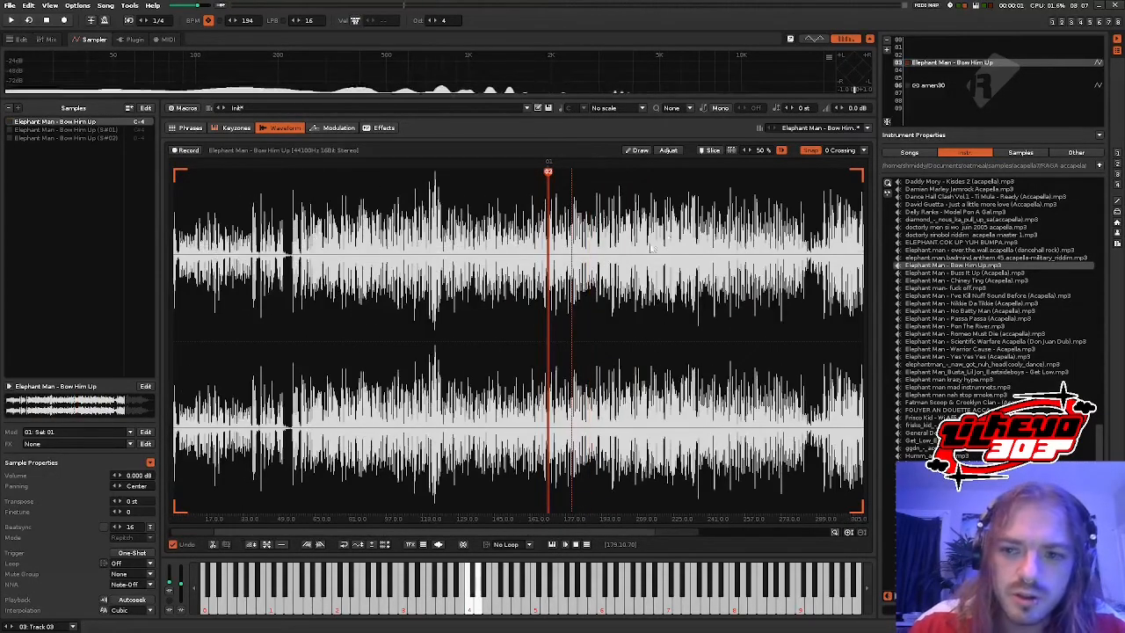
click(542, 274)
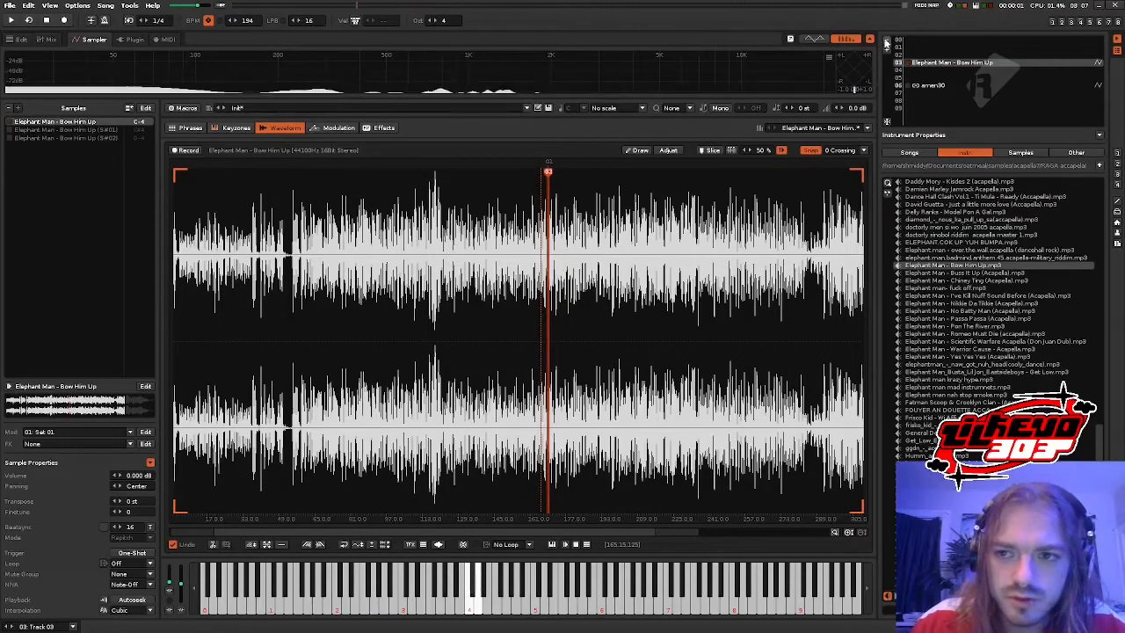
- Delete the Bow Him Up instrument and load the INCOMPLETE aidonia - cardinal point acapella into an empty instrument slot
click(886, 43)
scroll(968, 358, down, 4)
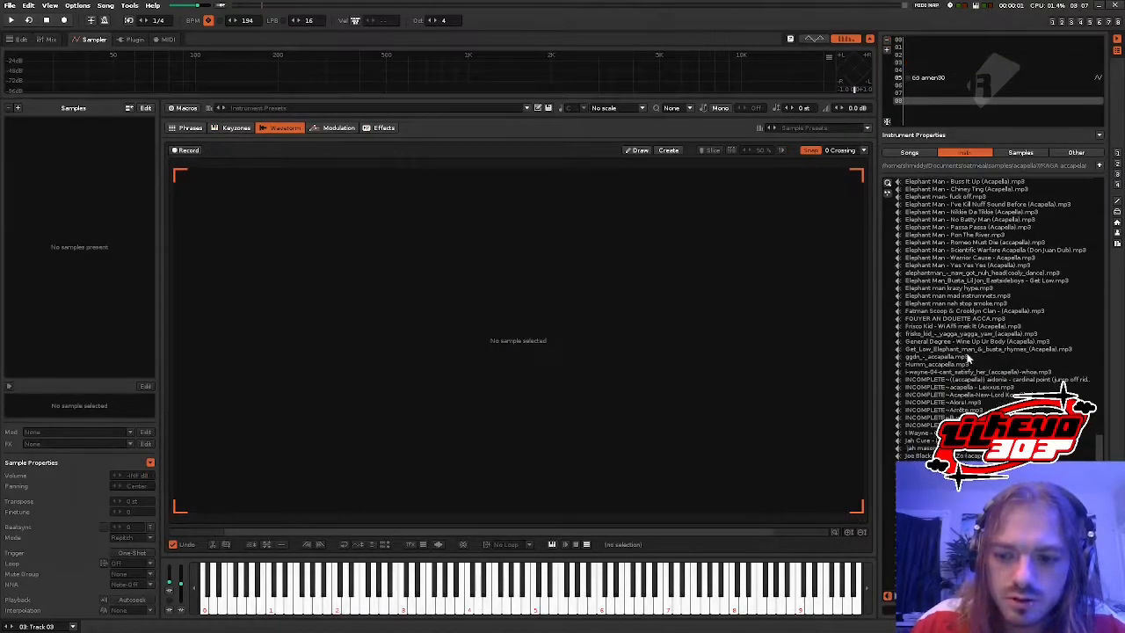
double_click(955, 379)
- Audition regions of the aidonia acapella in the waveform to find a usable vocal phrase
click(612, 360)
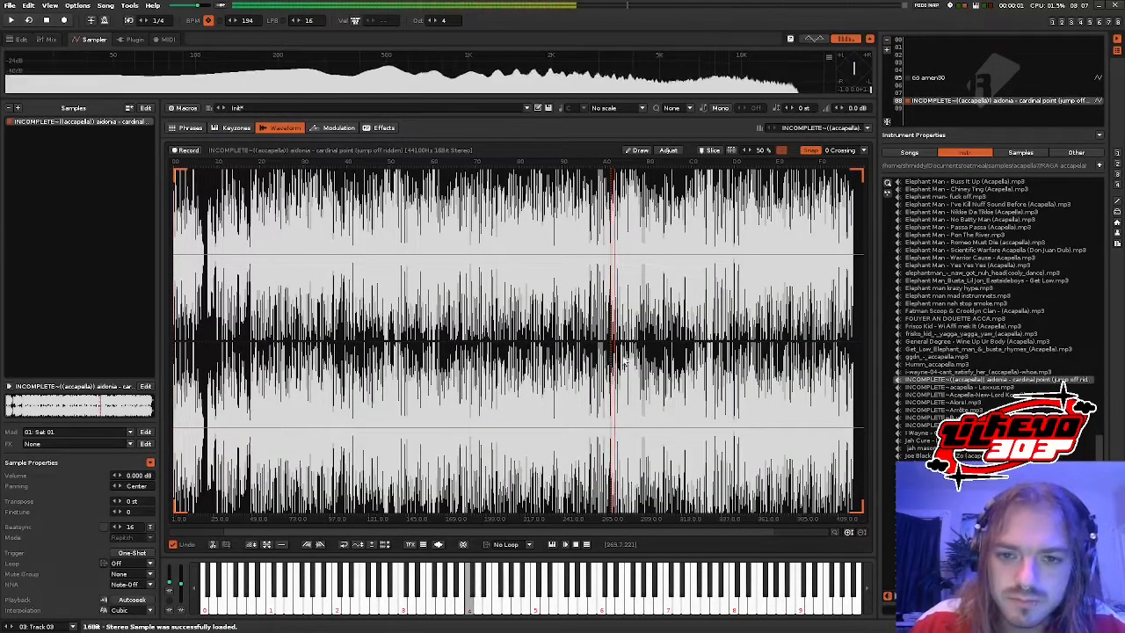
scroll(645, 359, up, 4)
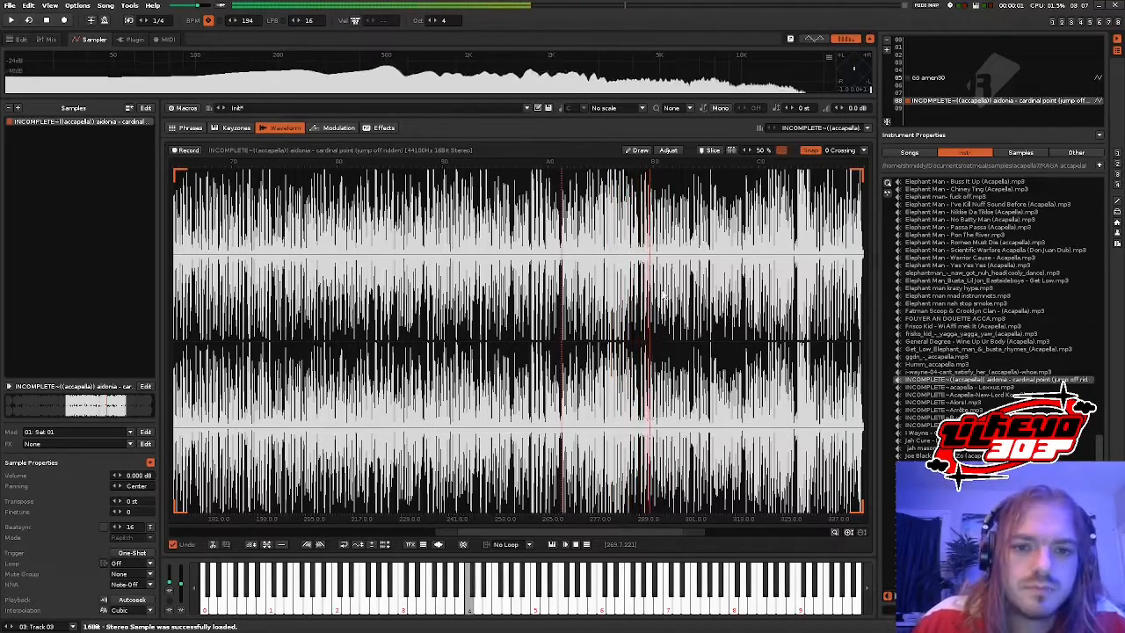
scroll(633, 281, up, 3)
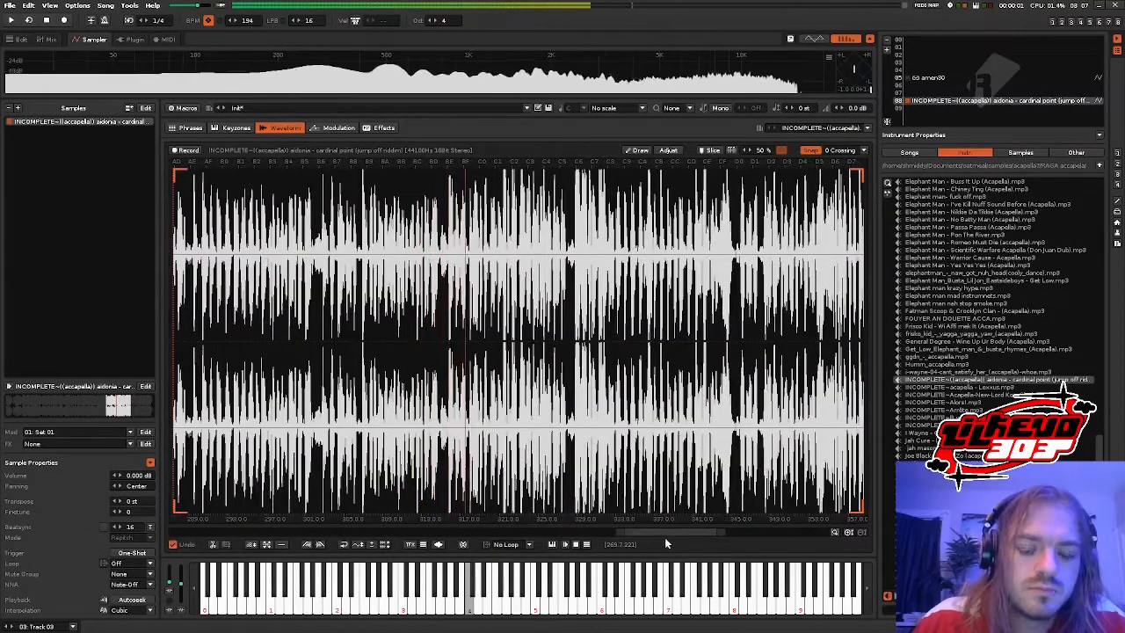
drag(669, 536, 703, 533)
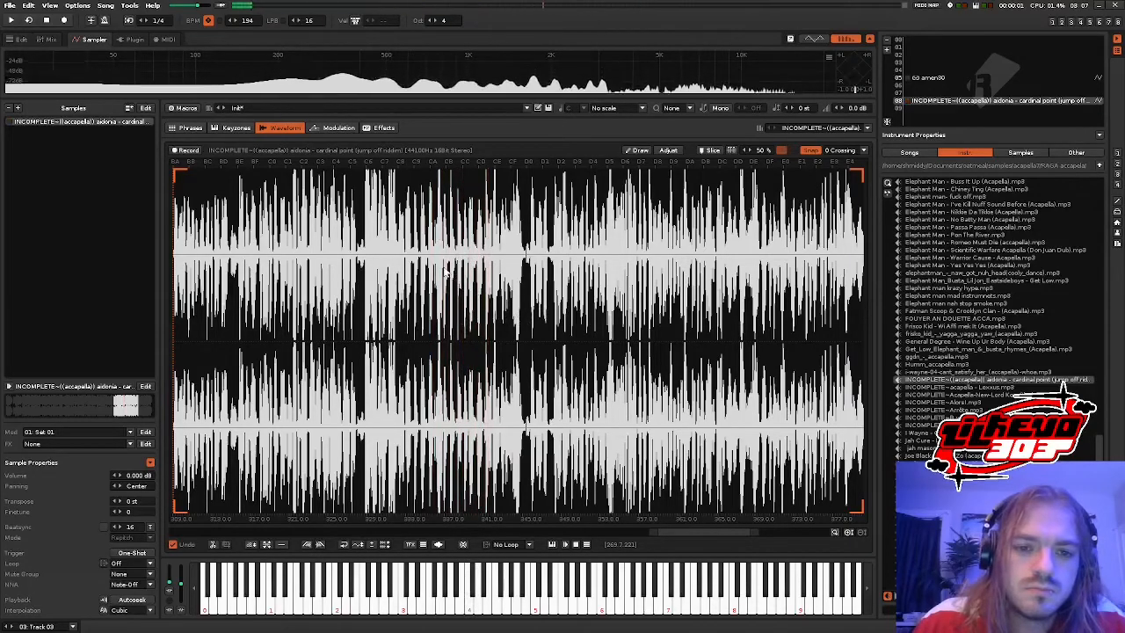
click(446, 274)
scroll(446, 274, up, 4)
scroll(415, 270, down, 5)
- Select a vocal phrase in the aidonia acapella waveform and copy it into a new instrument
drag(350, 267, 498, 264)
right_click(433, 254)
click(452, 279)
right_click(453, 279)
click(477, 300)
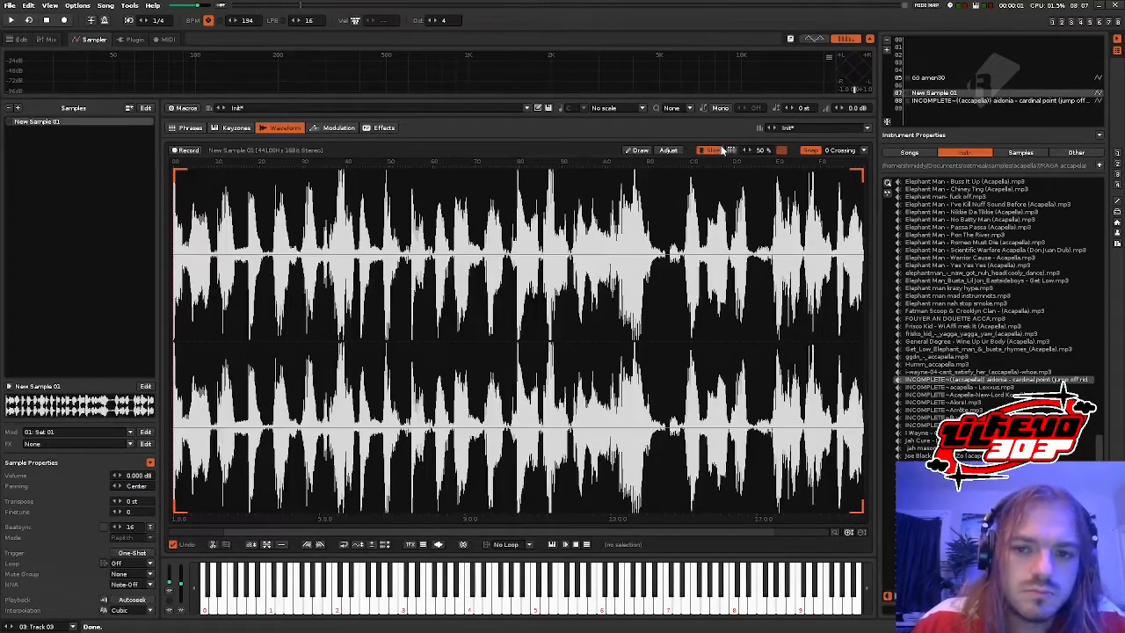
- Play the copied phrase and add four slice markers at the starts of consecutive words around its middle
key(z)
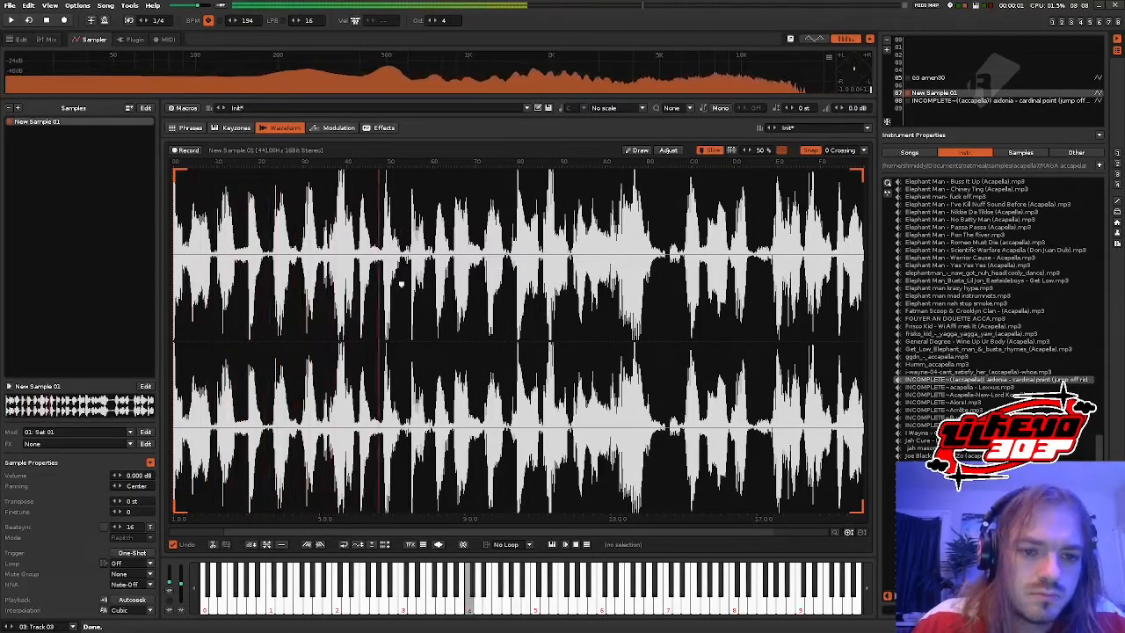
click(383, 230)
scroll(383, 224, up, 5)
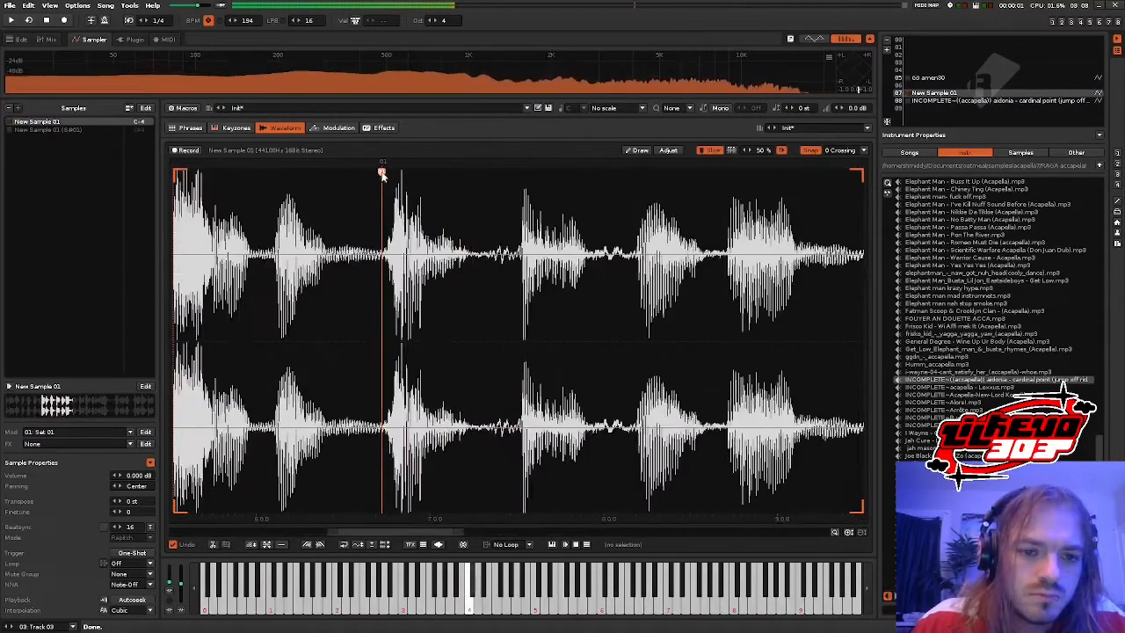
click(518, 219)
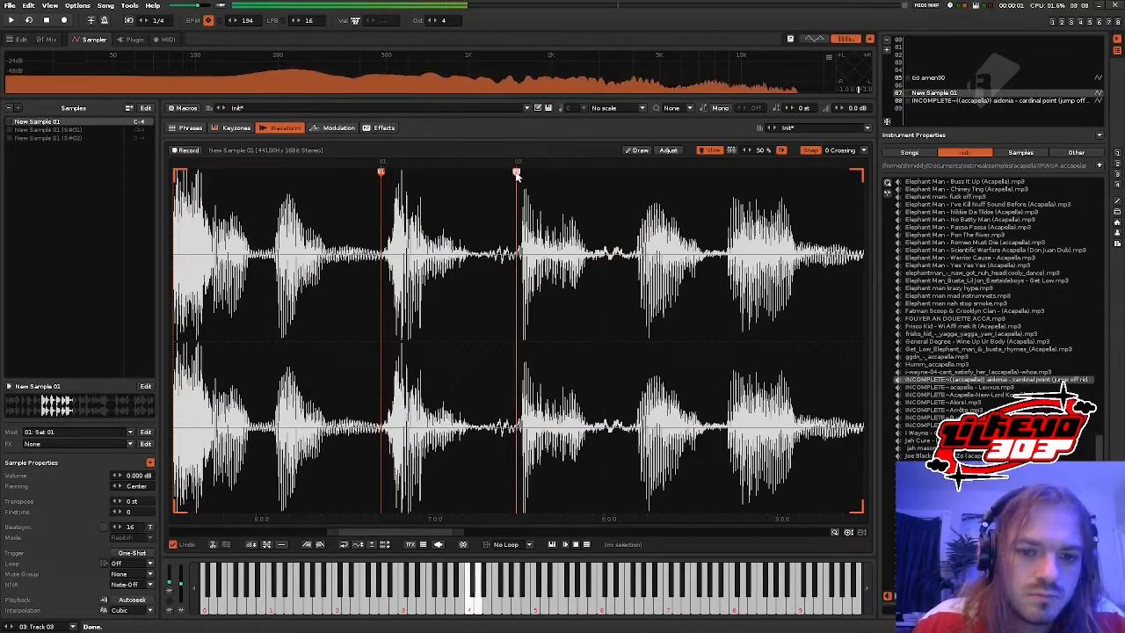
click(633, 232)
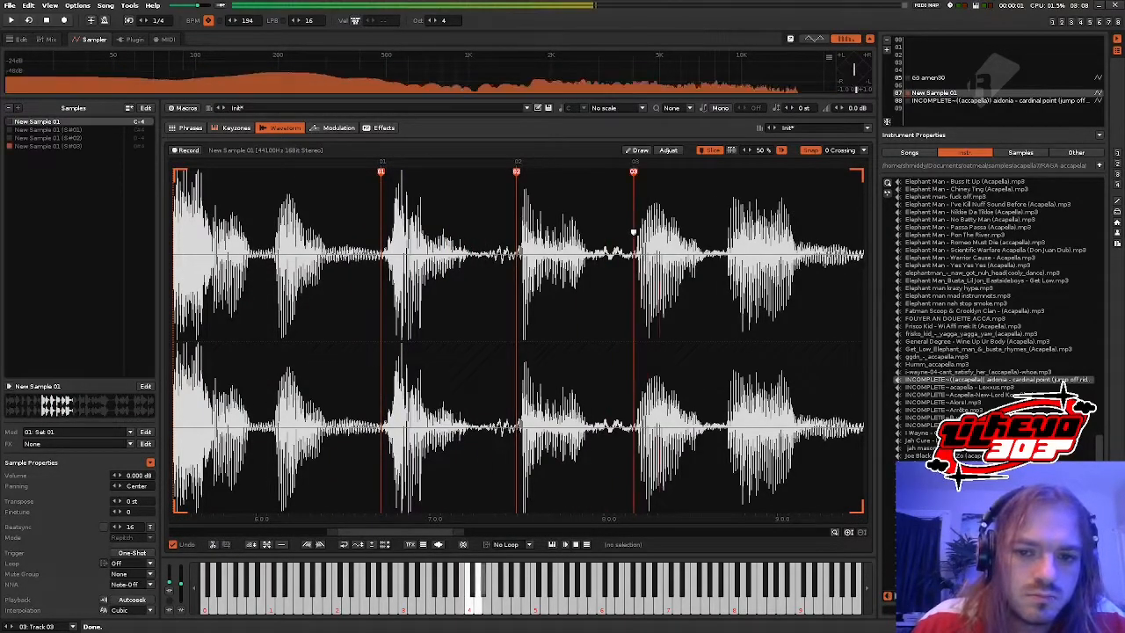
click(726, 233)
scroll(710, 231, down, 5)
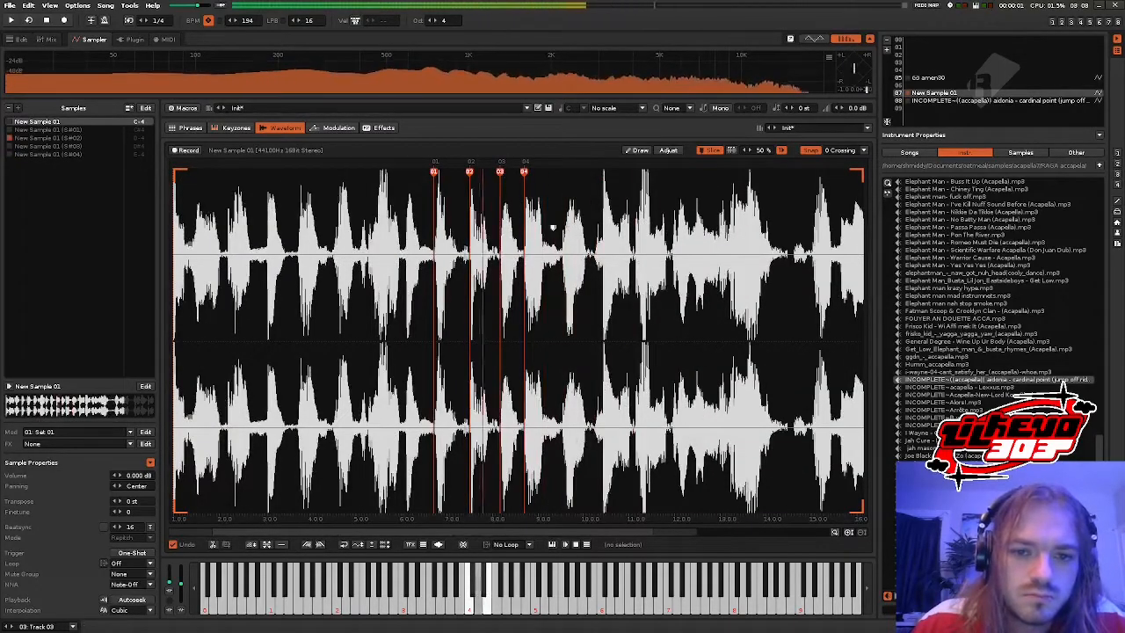
- Enter instrument 07 slice notes on Track 03, including D-4 at row 08, D#4 at row 18 and E-4 at row 20, ending at row 30
click(21, 39)
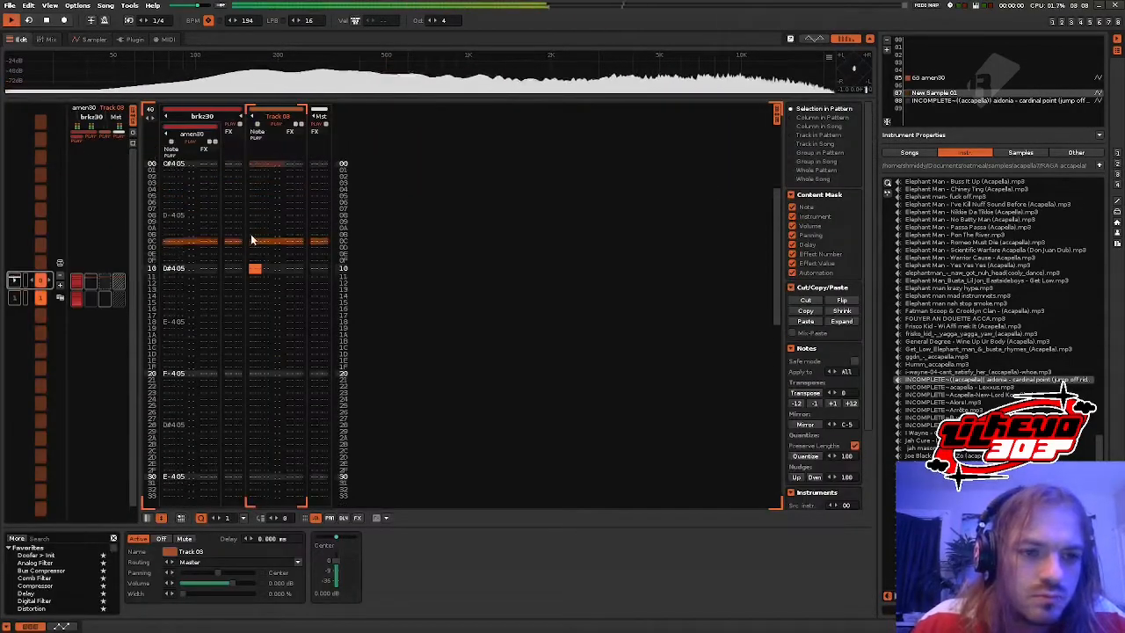
key(Escape)
key(space)
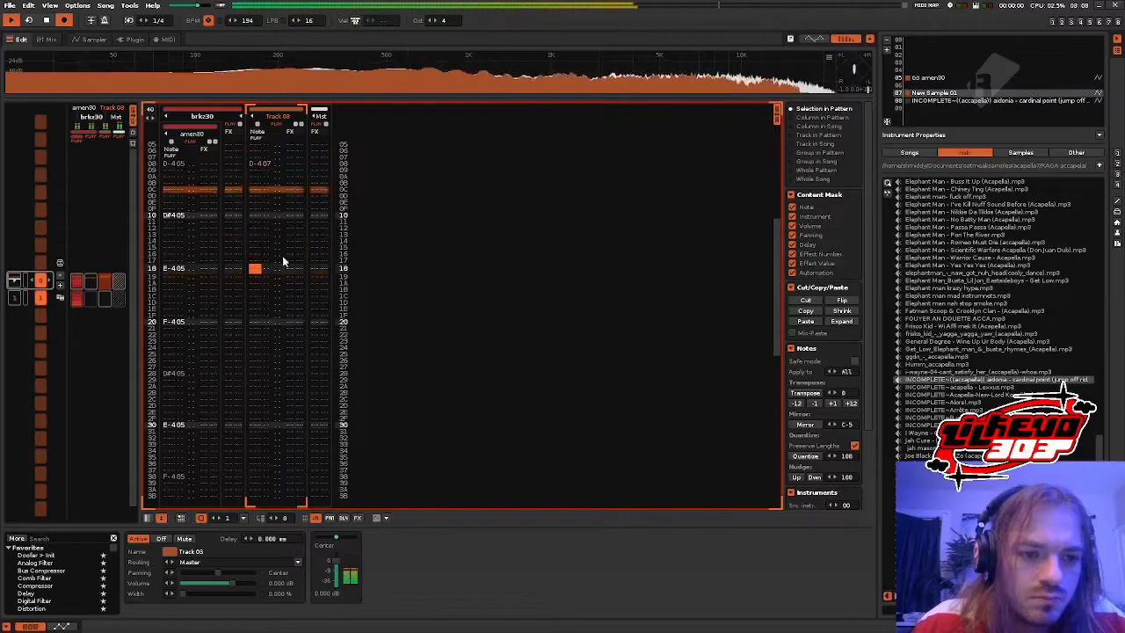
key(c)
key(space)
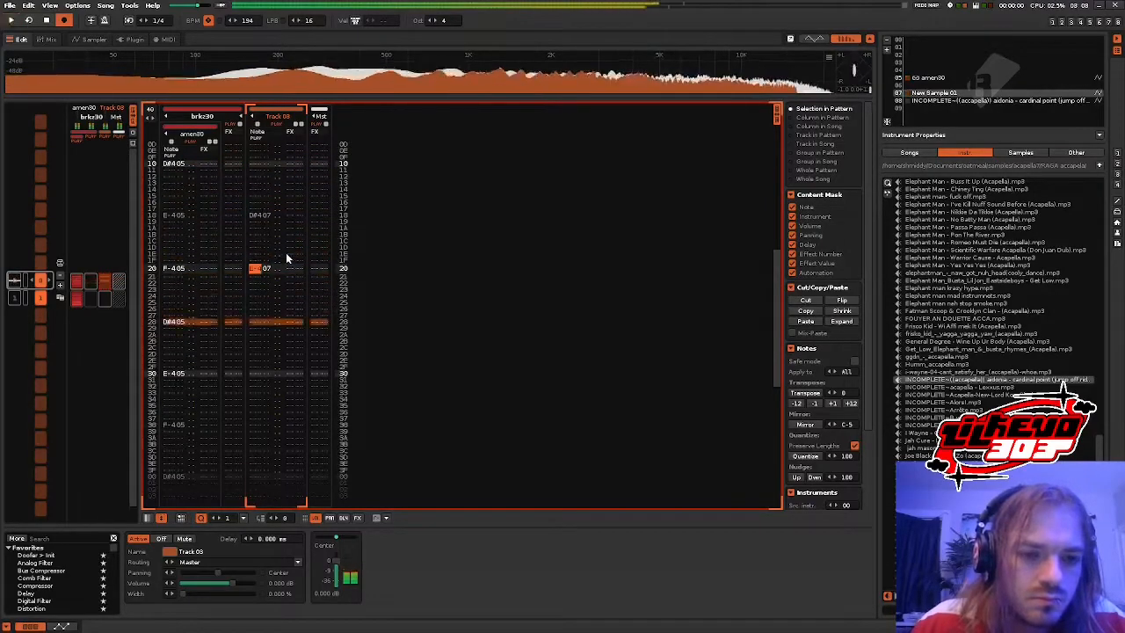
key(space)
scroll(286, 259, down, 9)
scroll(287, 259, up, 1)
key(c)
key(space)
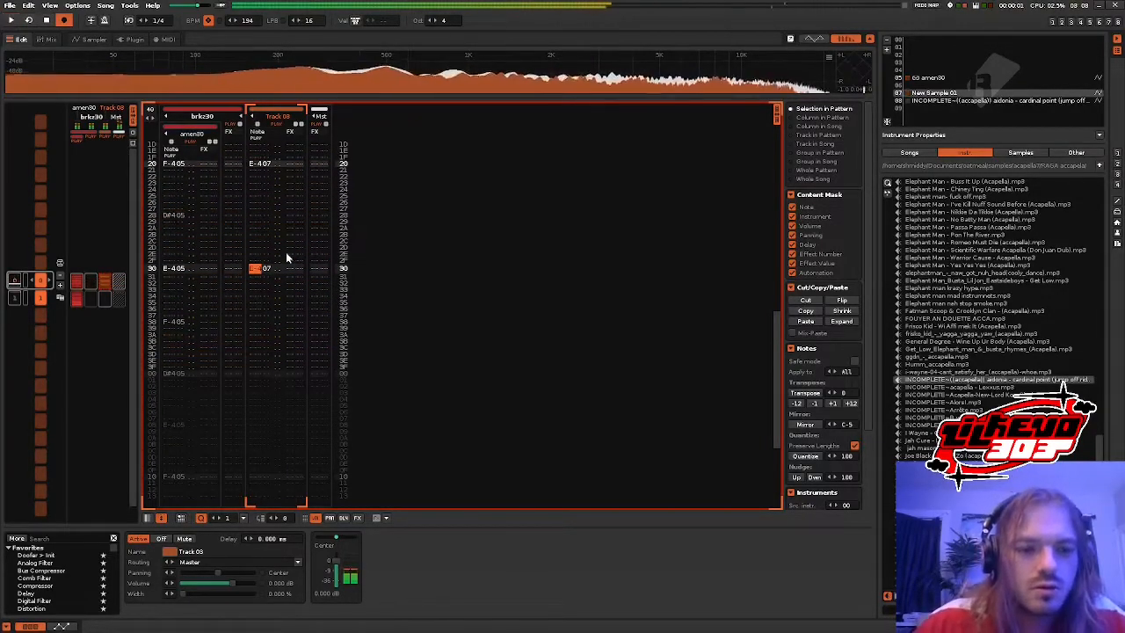
- Add a fifth slice marker at the start of the word following slice 04 in New Sample 01
click(94, 41)
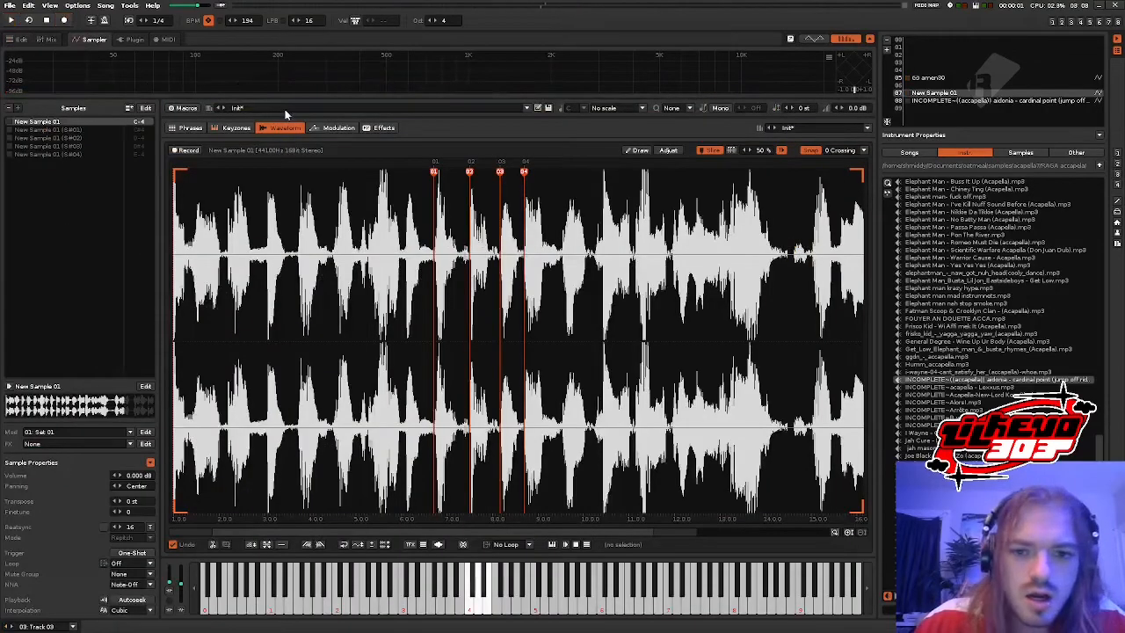
key(c)
click(560, 240)
scroll(563, 220, up, 1)
key(c)
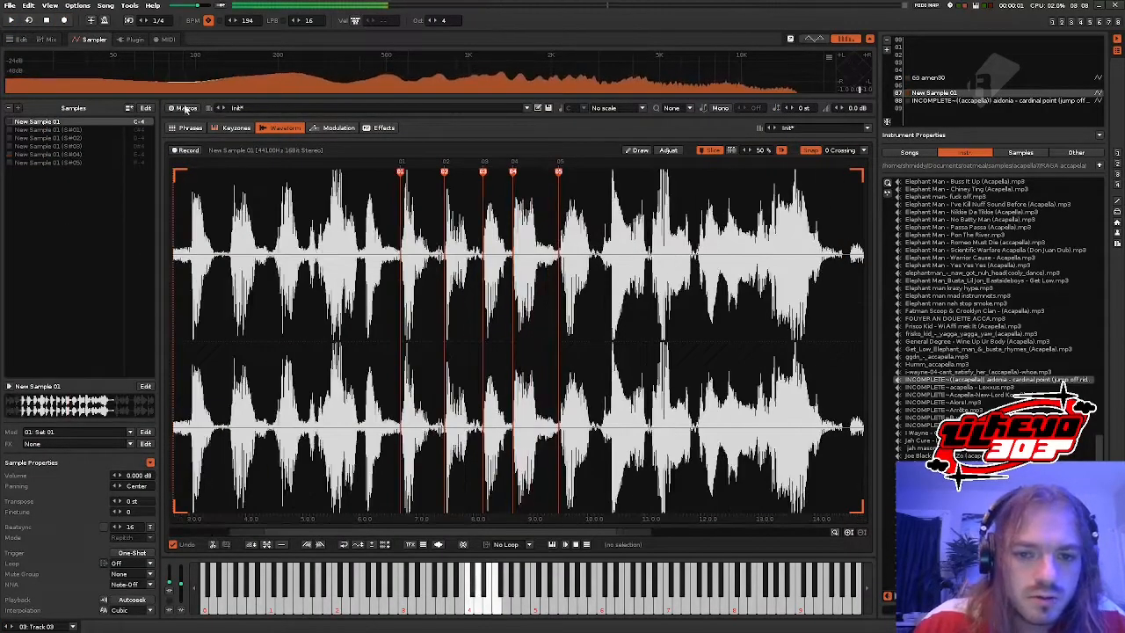
- Enter slice notes on Track 03 in the second pattern, with E-4 at row 00 and another note at row 10
click(26, 40)
key(Escape)
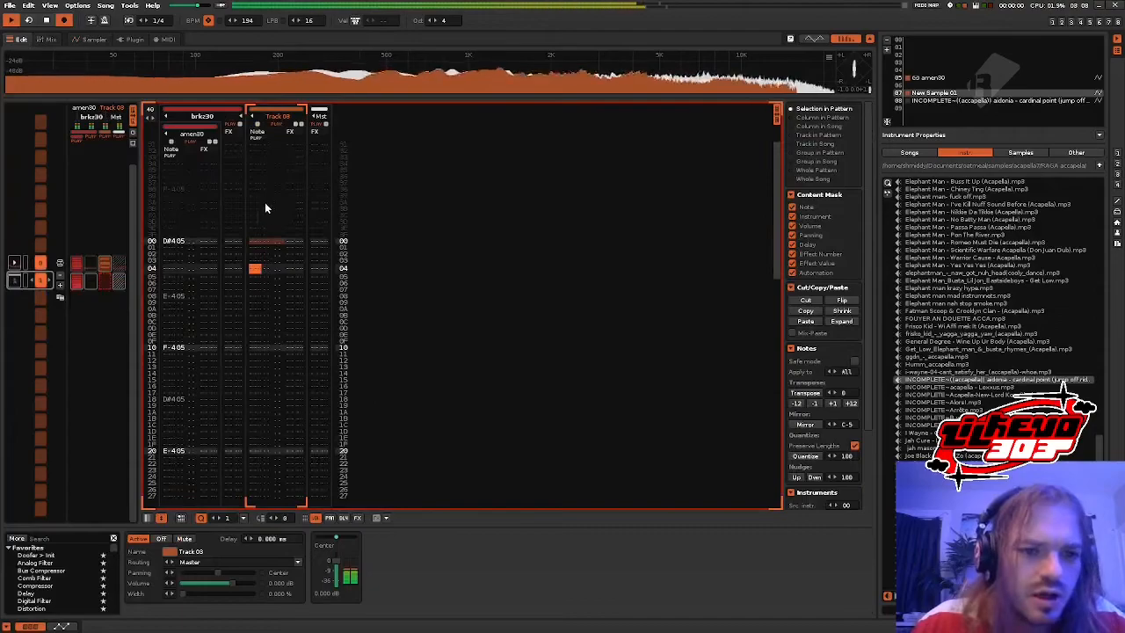
scroll(250, 203, up, 2)
key(c)
scroll(251, 202, down, 8)
key(c)
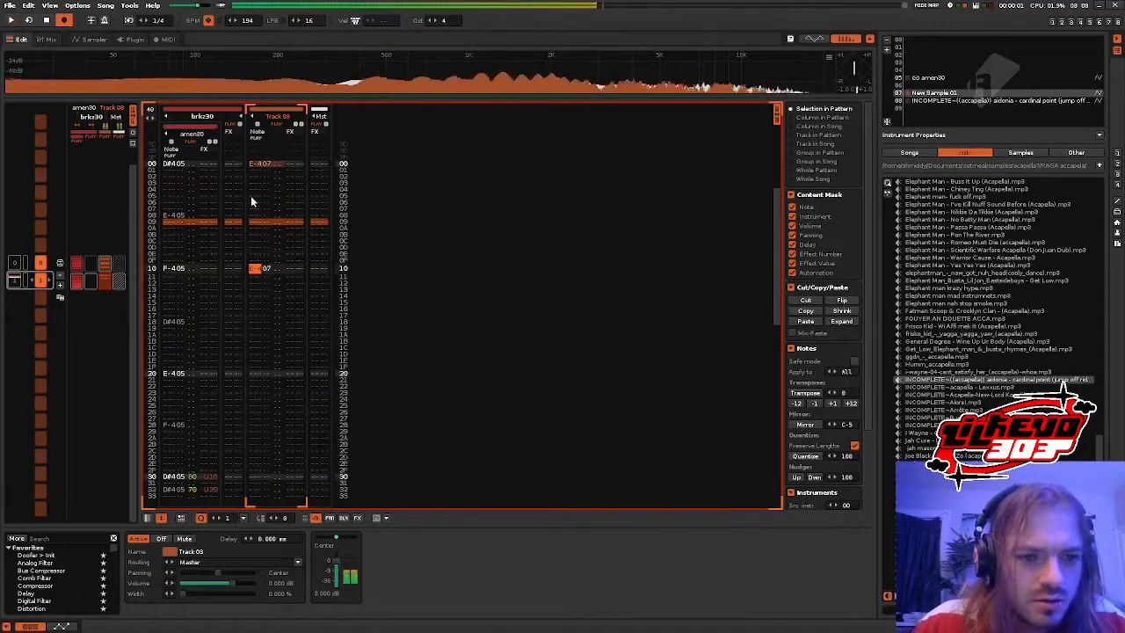
- Fill the rest of Track 03's second pattern with slice notes, including E-4 at row 28 with a U10 pitch slide and E-4 at row 30
scroll(250, 201, down, 7)
key(space)
scroll(251, 199, down, 5)
key(c)
key(ctrl+z)
scroll(253, 195, up, 4)
key(c)
scroll(254, 192, down, 8)
key(c)
scroll(253, 192, up, 6)
scroll(255, 193, down, 2)
key(c)
- Hide Track 03's volume column and add E-4 at row 38 with a 0D pitch-down slide
click(318, 518)
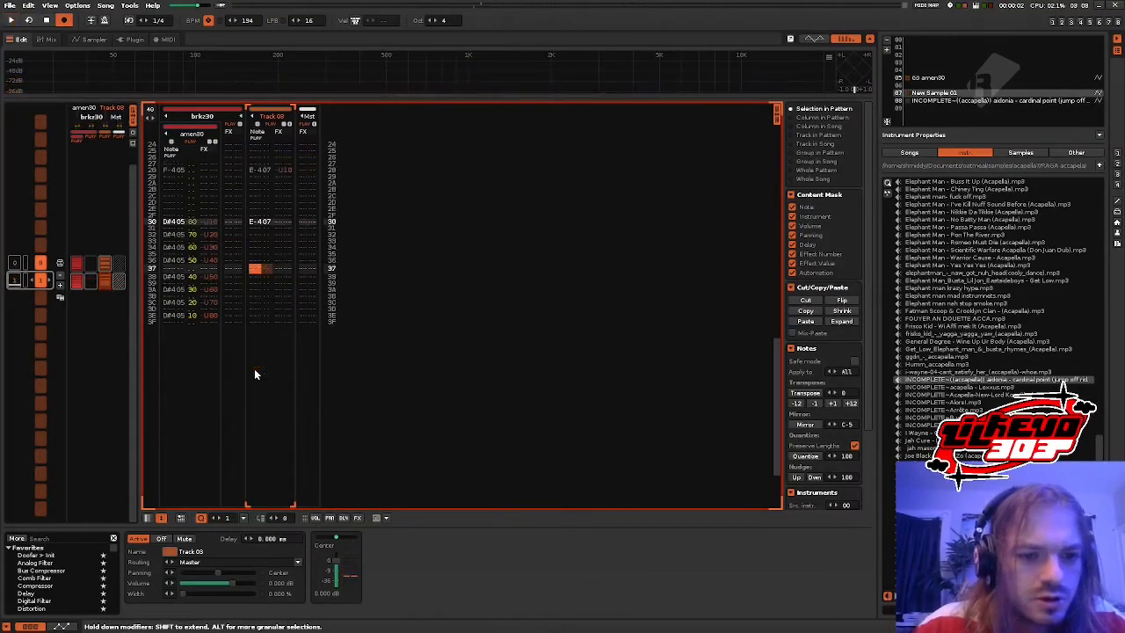
key(space)
text(0d)
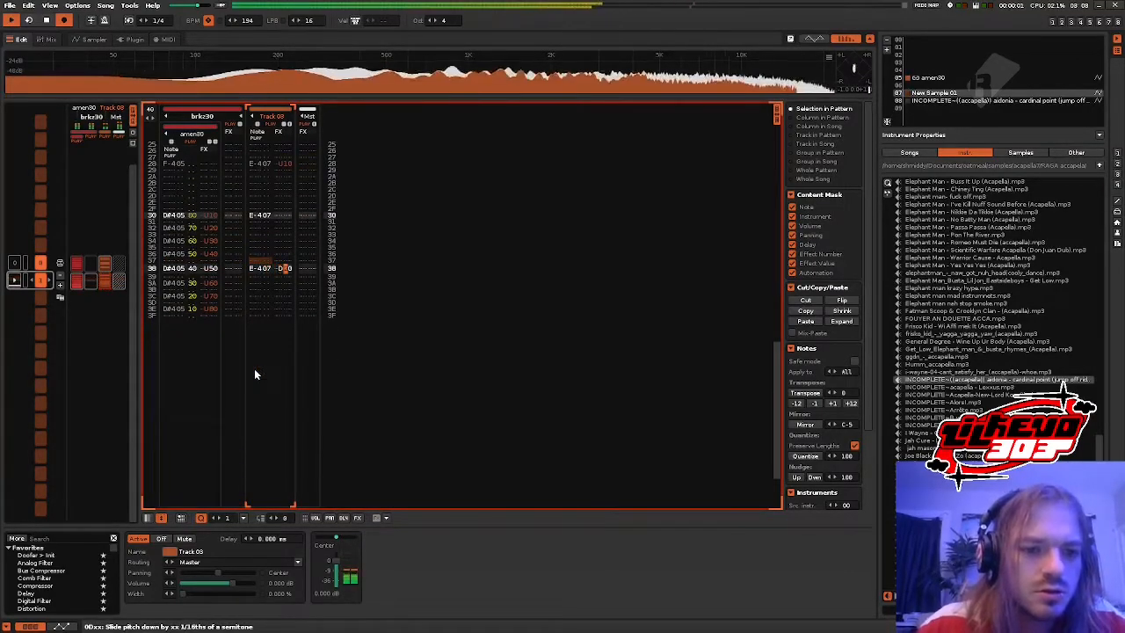
- Turn off slice mode and delete the audio after the fifth slice's word from New Sample 01
click(94, 39)
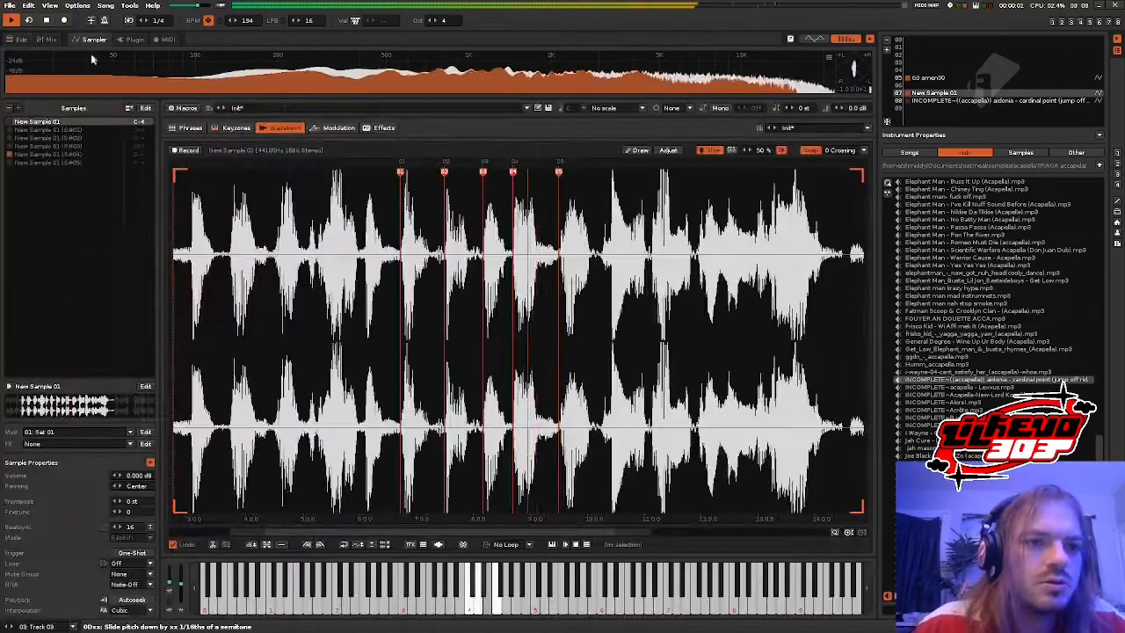
click(704, 154)
key(space)
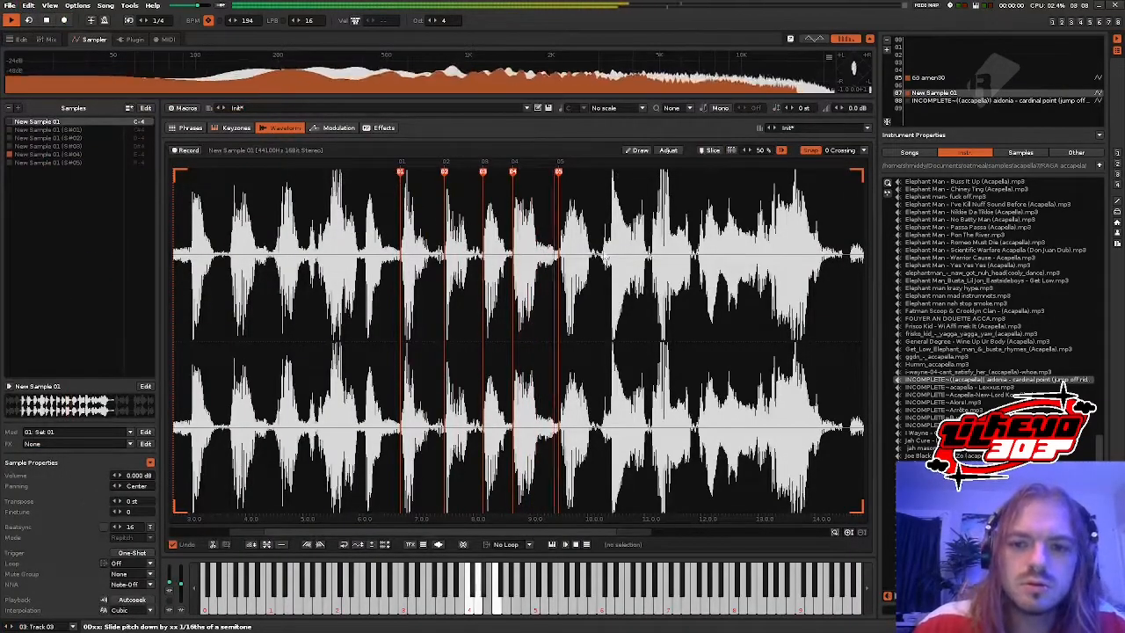
scroll(514, 245, down, 2)
drag(505, 251, 862, 290)
right_click(857, 272)
click(874, 277)
- Select both channels from the start of New Sample 01 to just before the word preceding slice 01 and delete that audio
drag(555, 264, 3, 455)
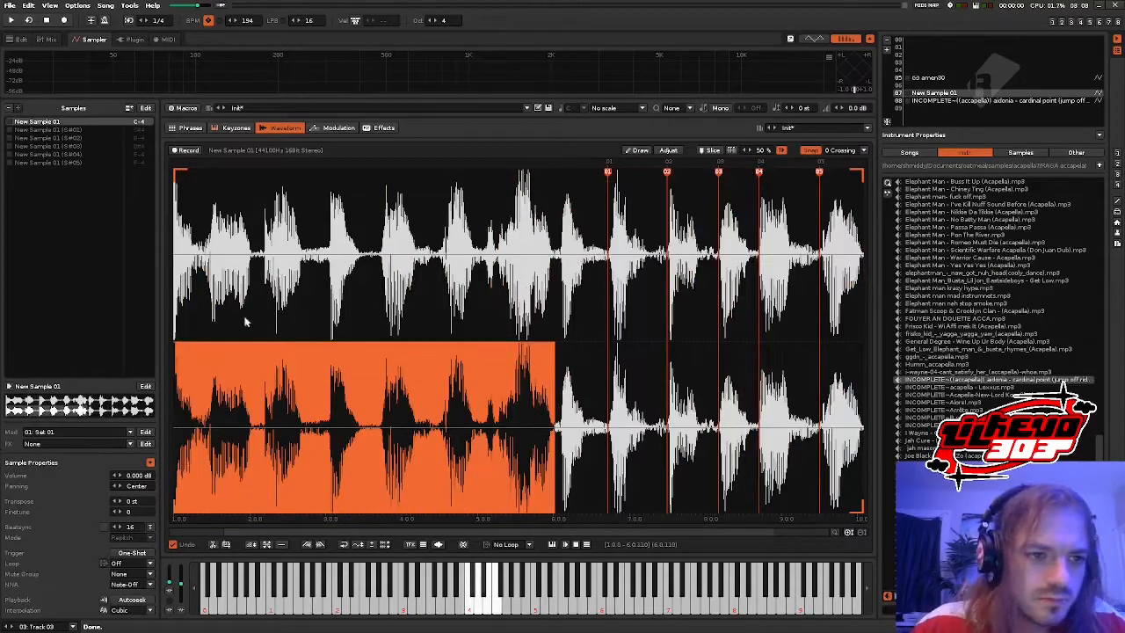
drag(552, 374, 555, 346)
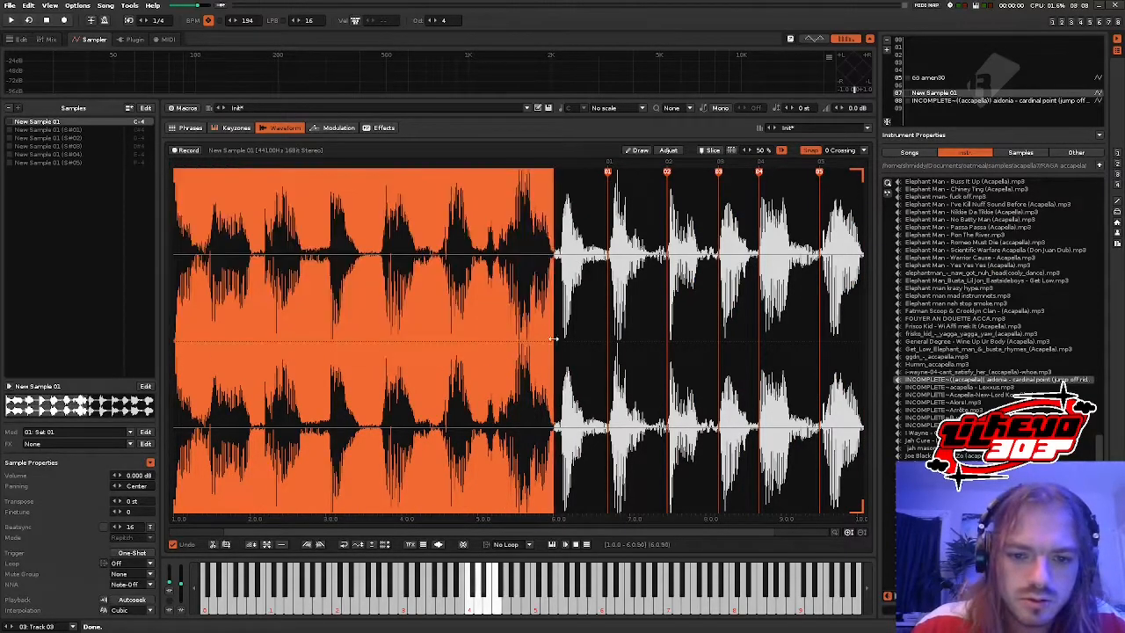
right_click(508, 290)
click(516, 297)
- Delete the instrument holding the full aidonia acapella and play the pattern
click(931, 100)
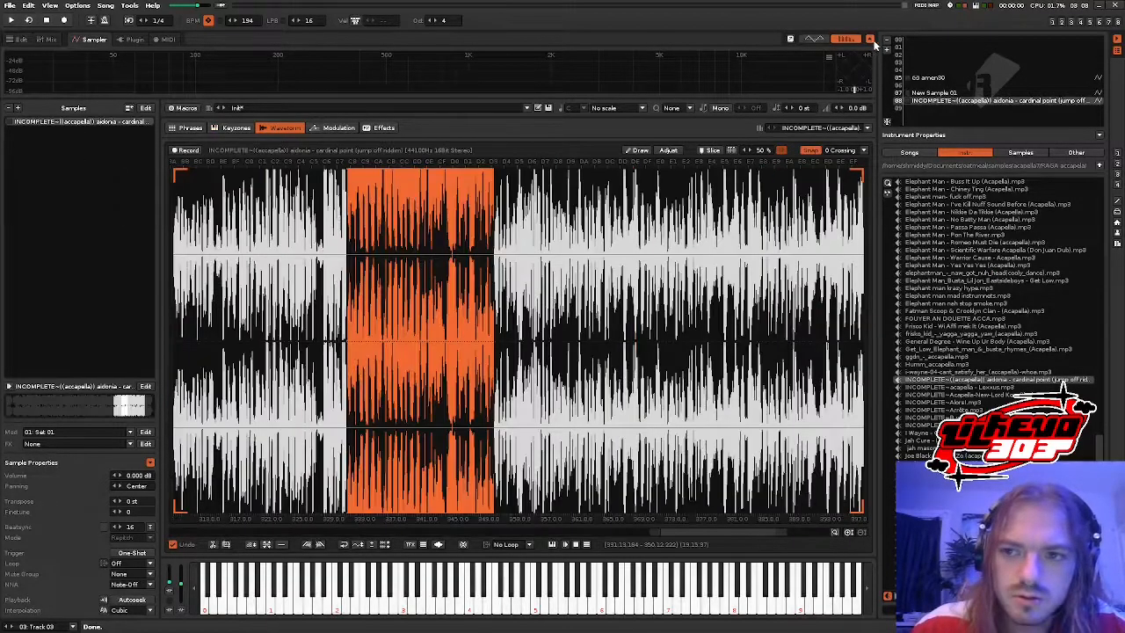
click(887, 42)
key(space)
- Rename Track 03 and the vocal instrument to da30, and move the track ahead of the brkz30 group
click(48, 40)
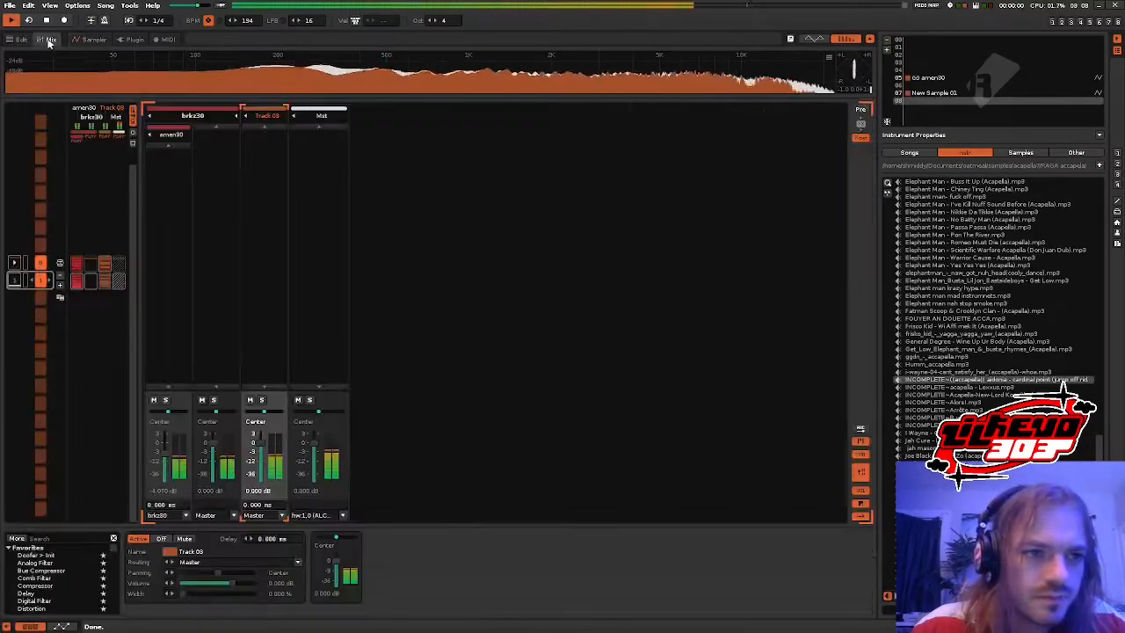
double_click(266, 116)
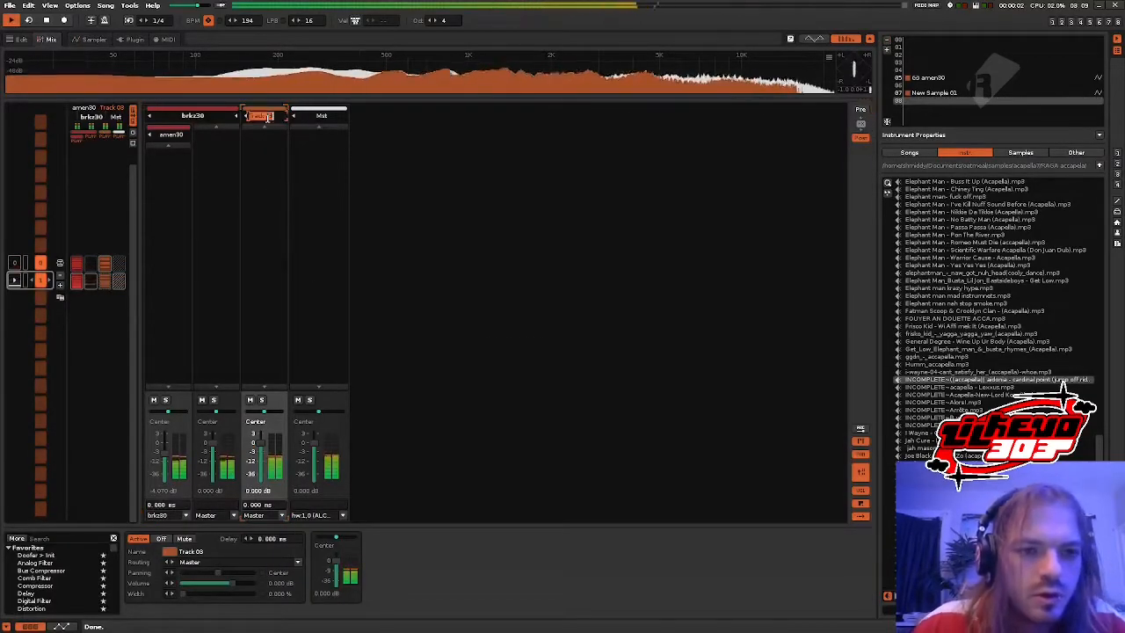
text(da30)
key(Return)
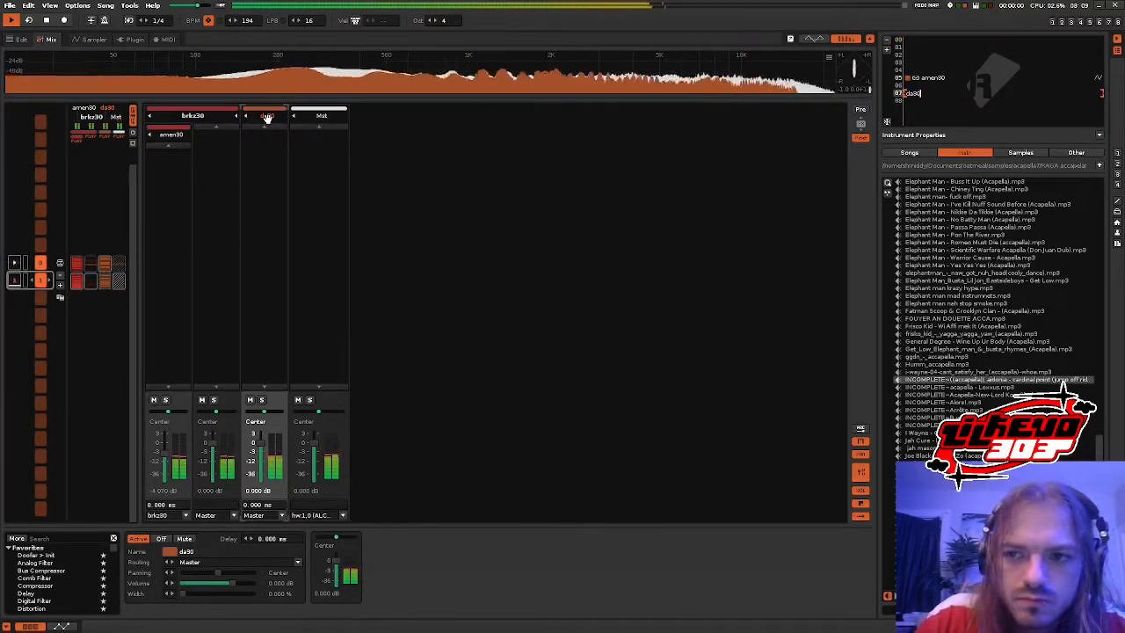
drag(266, 117, 167, 123)
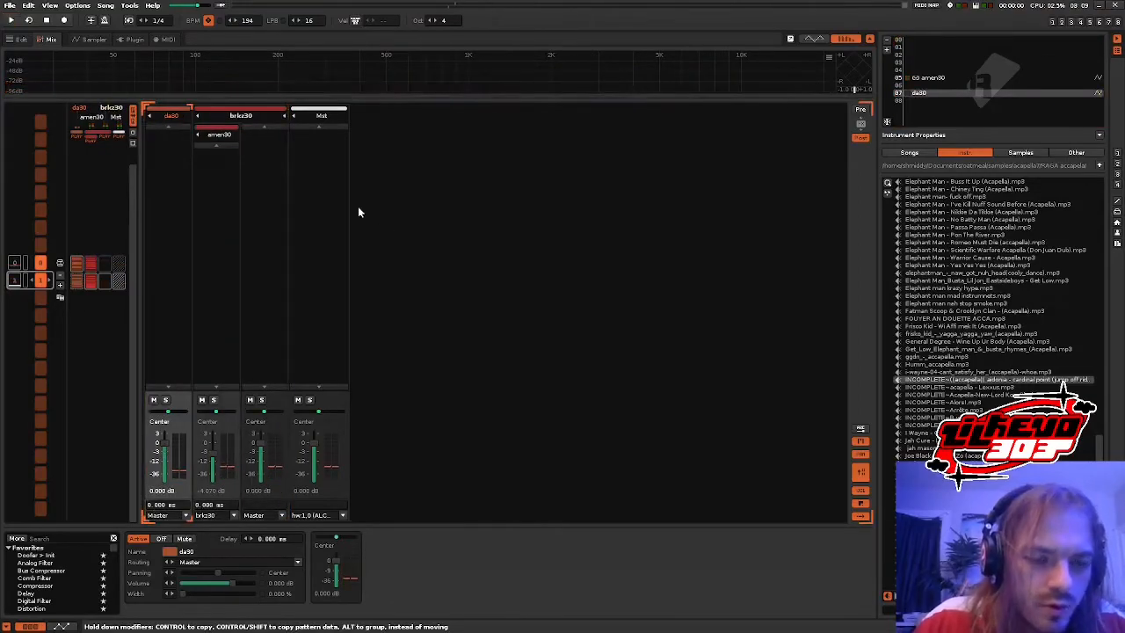
- Add a Maximizer effect to the master track
click(309, 204)
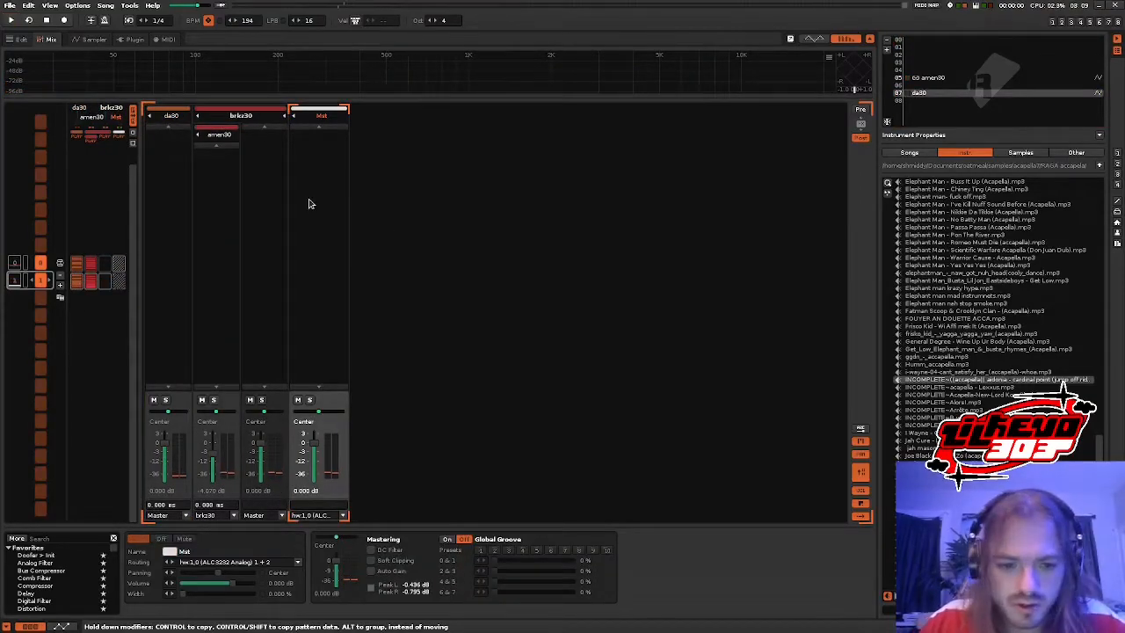
scroll(81, 573, down, 3)
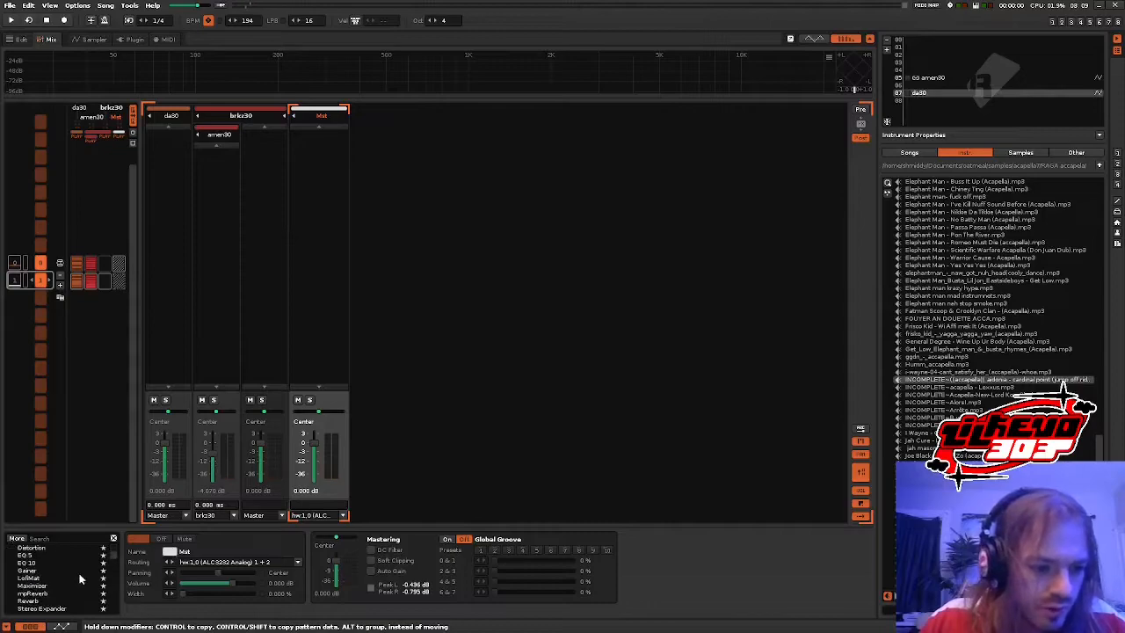
drag(33, 585, 316, 334)
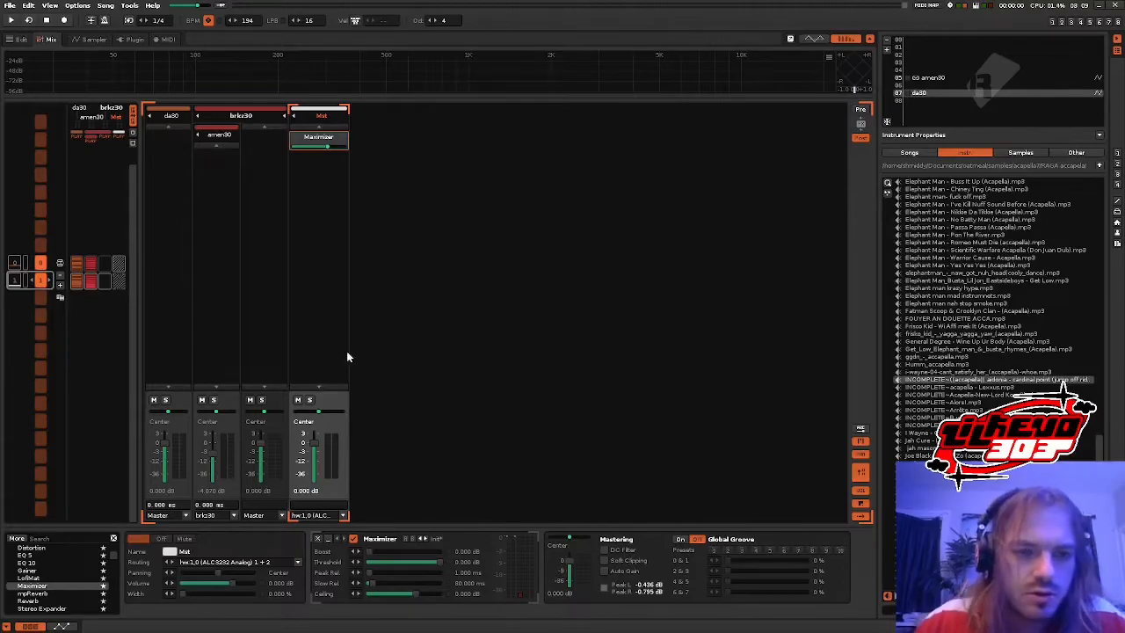
- Place the da30 track inside a new group
right_click(172, 212)
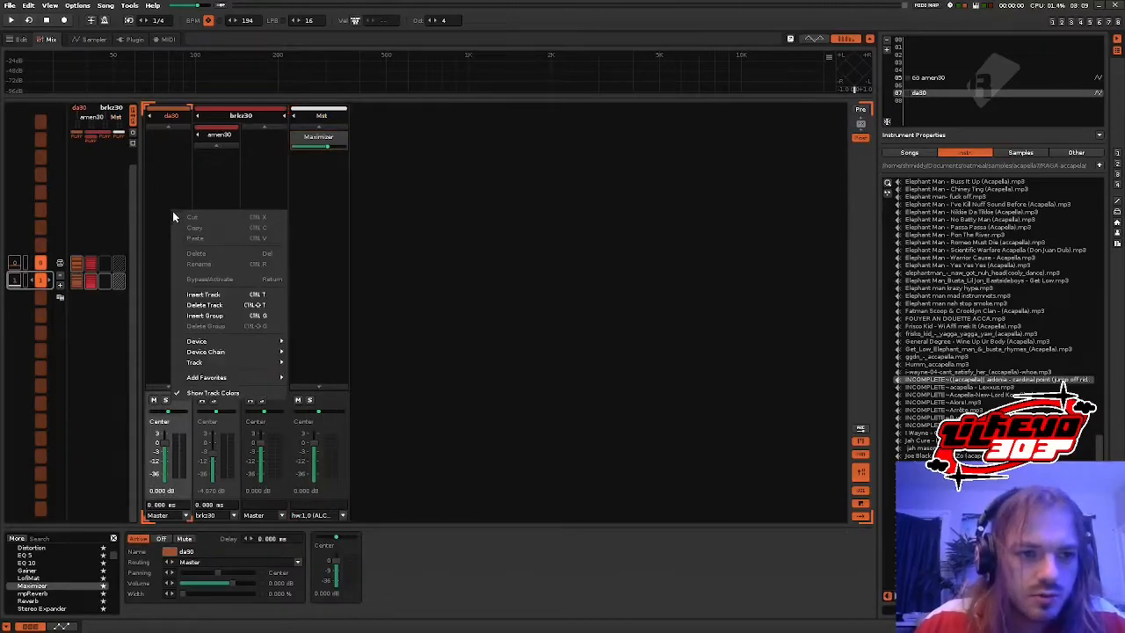
click(211, 315)
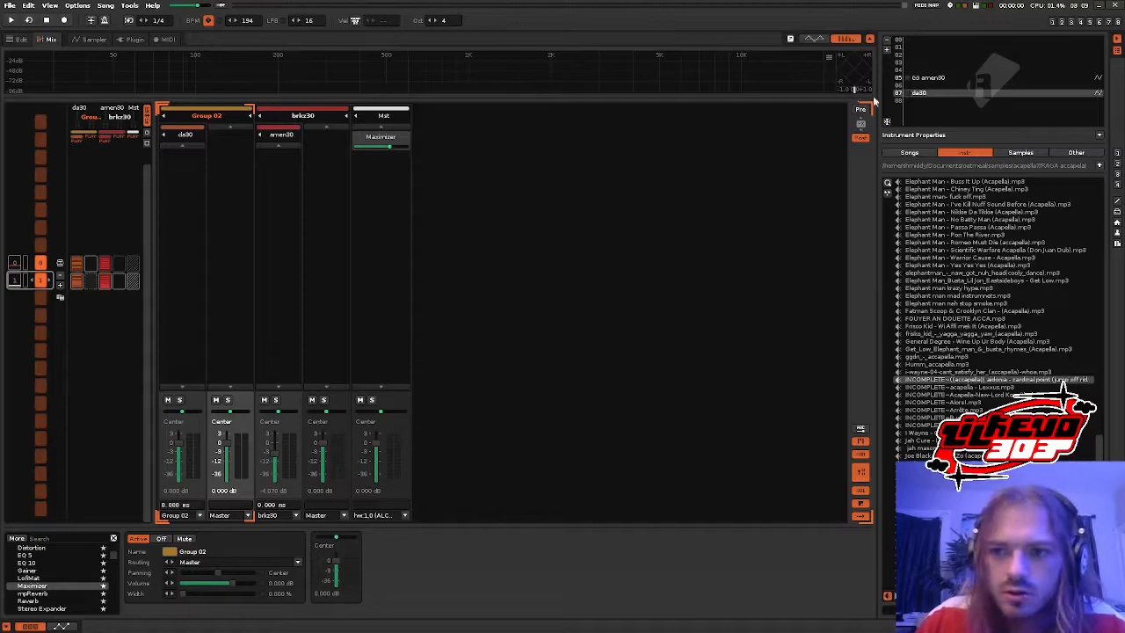
- Move the da30 instrument up to slot 03 and rename Group 02 to squeak30
drag(939, 93, 945, 69)
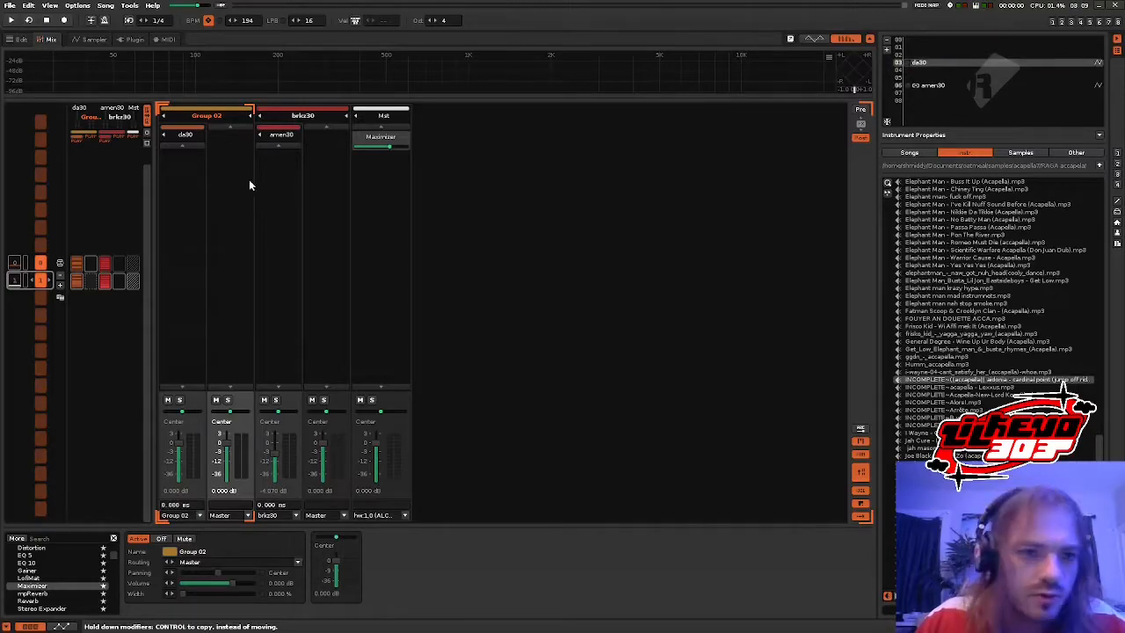
double_click(222, 118)
key(BackSpace)
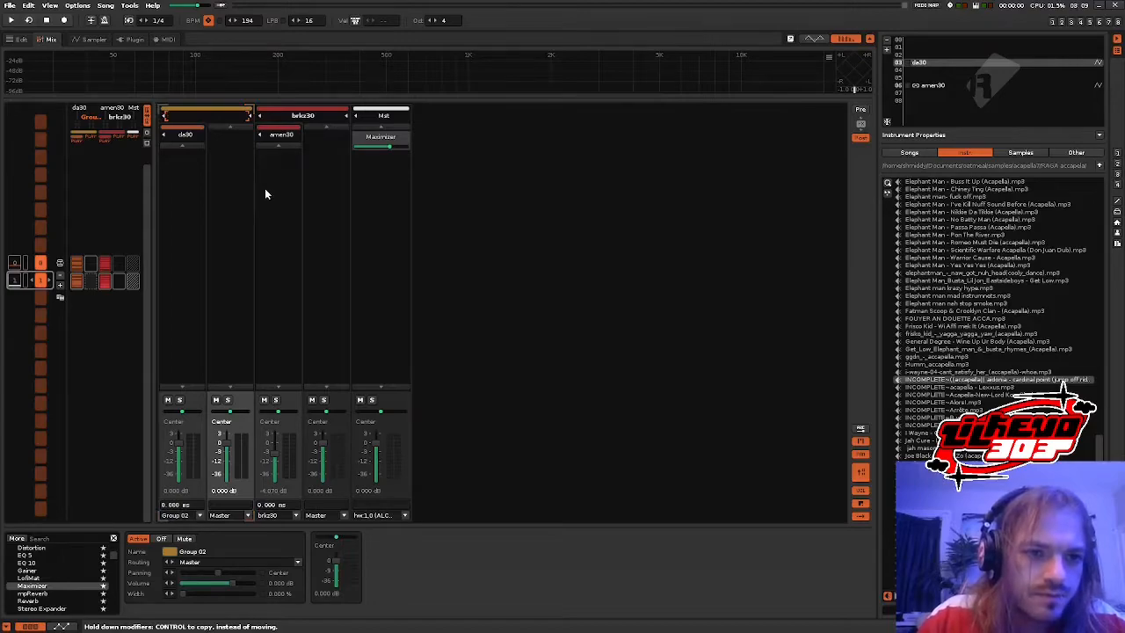
text(sq)
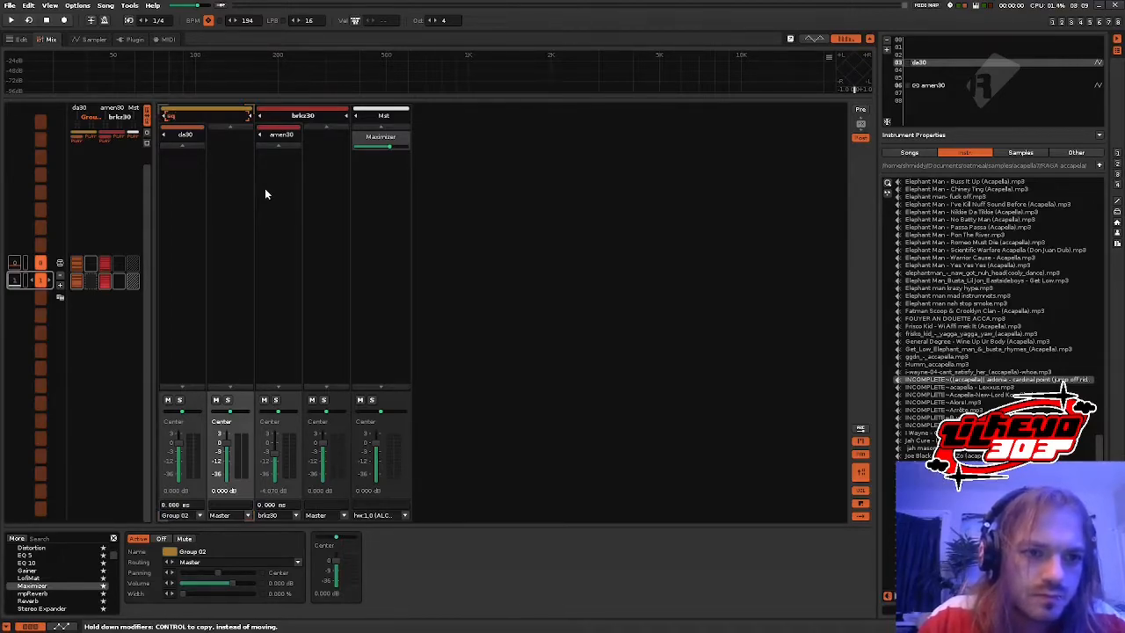
text(uash30)
key(Return)
- Play the pattern and view the pitch modulation of the da30 instrument
key(space)
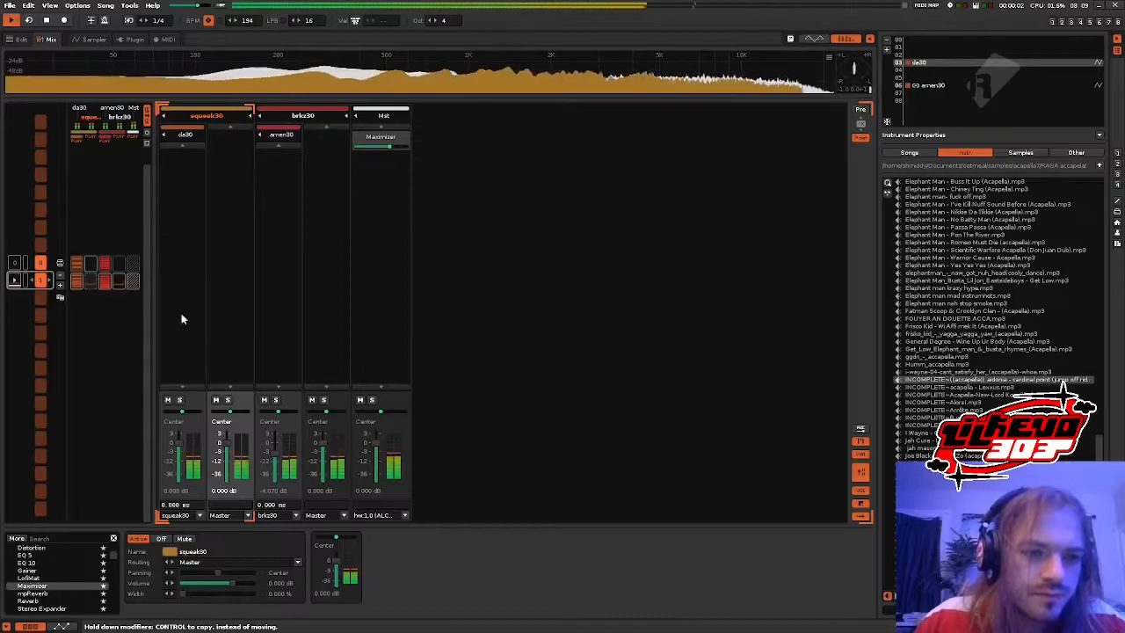
click(80, 40)
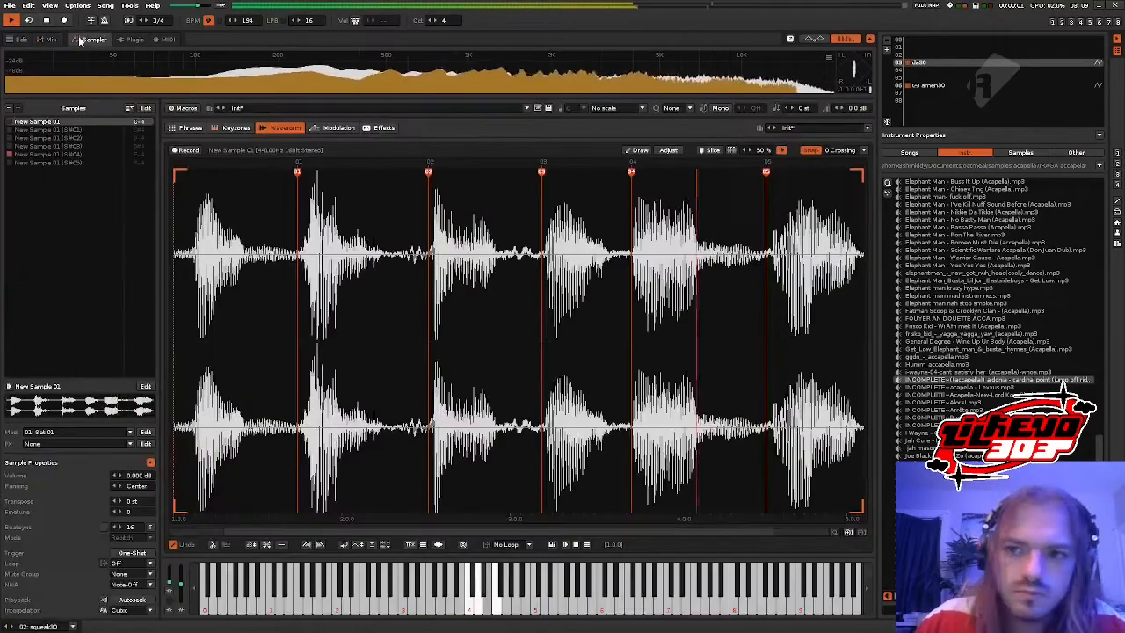
click(339, 129)
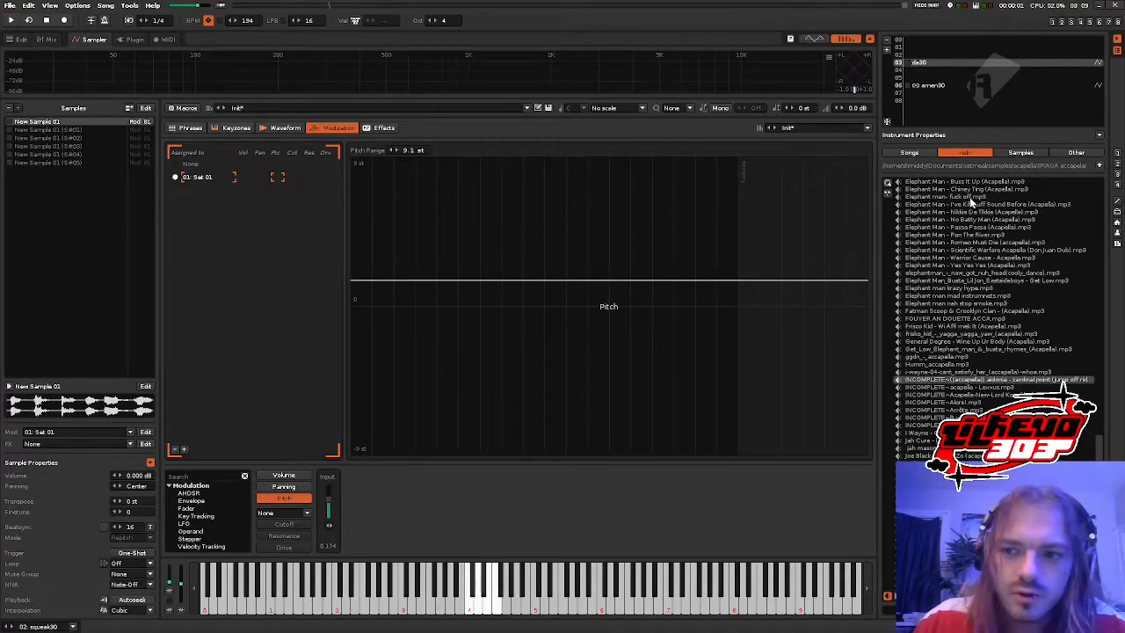
- Load the sawc3.wav sample from the sample library into the empty instrument slot 02
key(ctrl+n)
click(1114, 155)
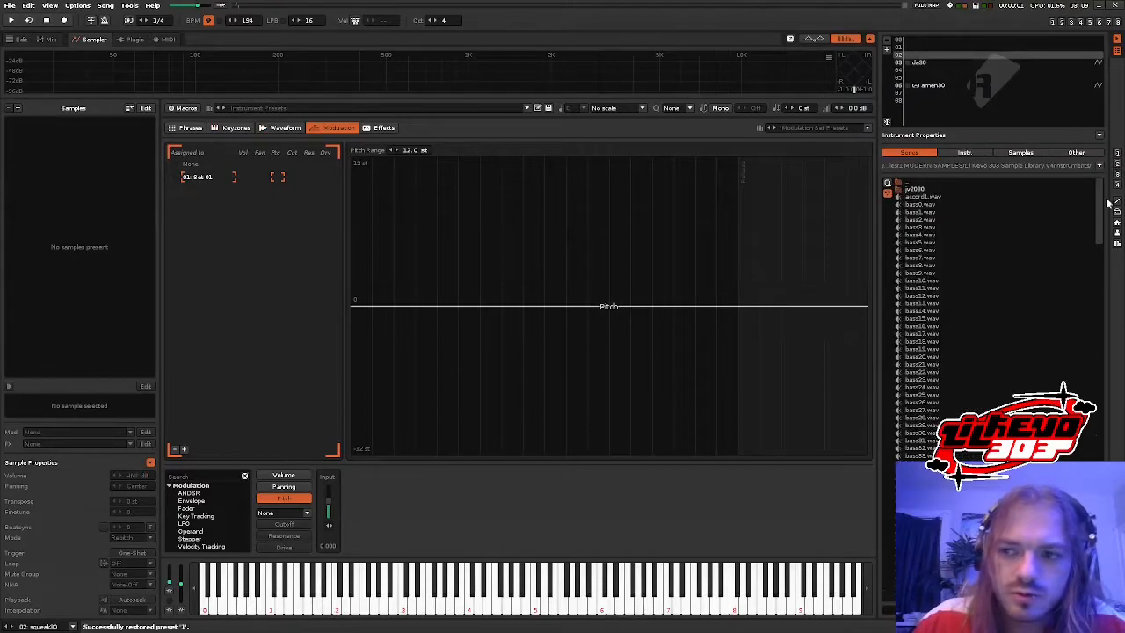
drag(1104, 204, 1104, 413)
drag(1099, 525, 1070, 378)
double_click(920, 463)
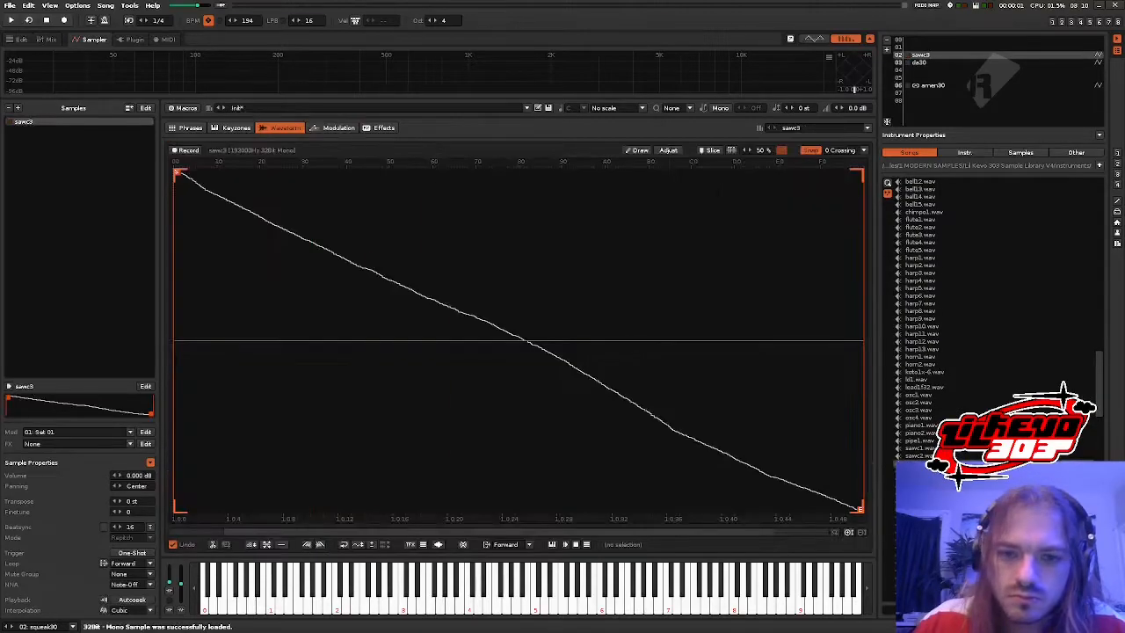
- Lower the pitch modulation input of the sawc3 instrument to -1.000 while auditioning it
click(336, 129)
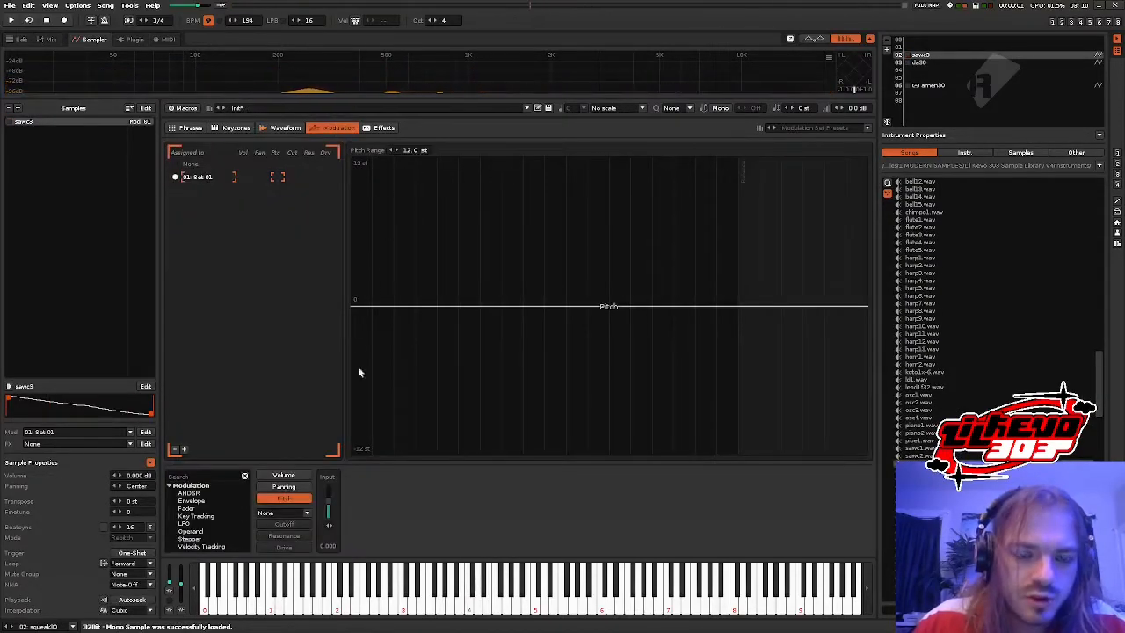
drag(327, 503, 330, 492)
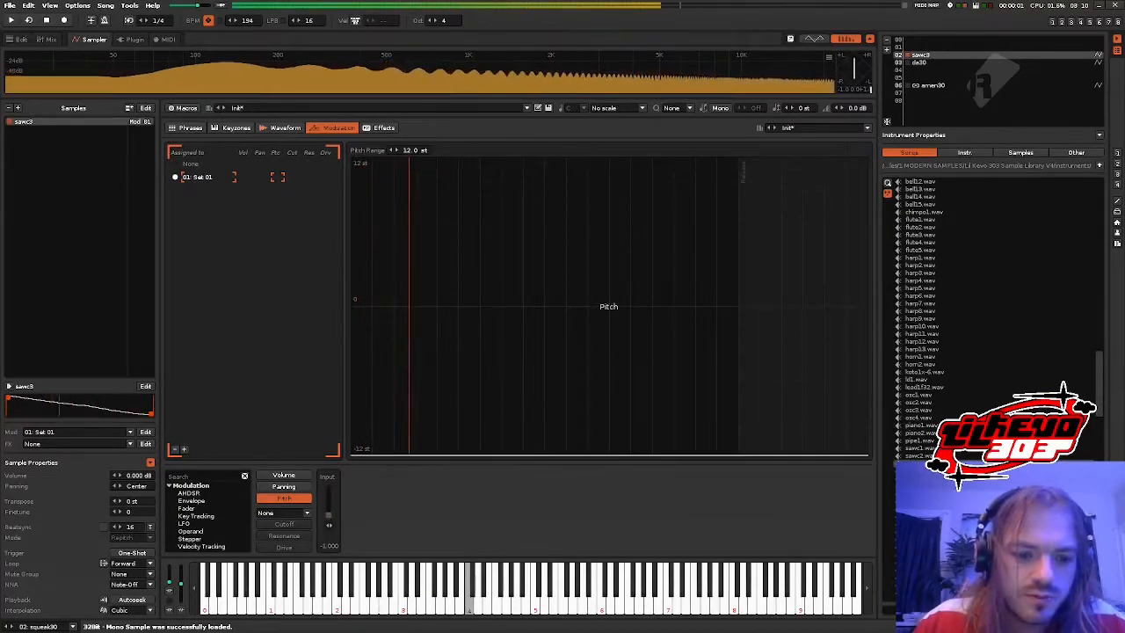
drag(329, 493, 330, 520)
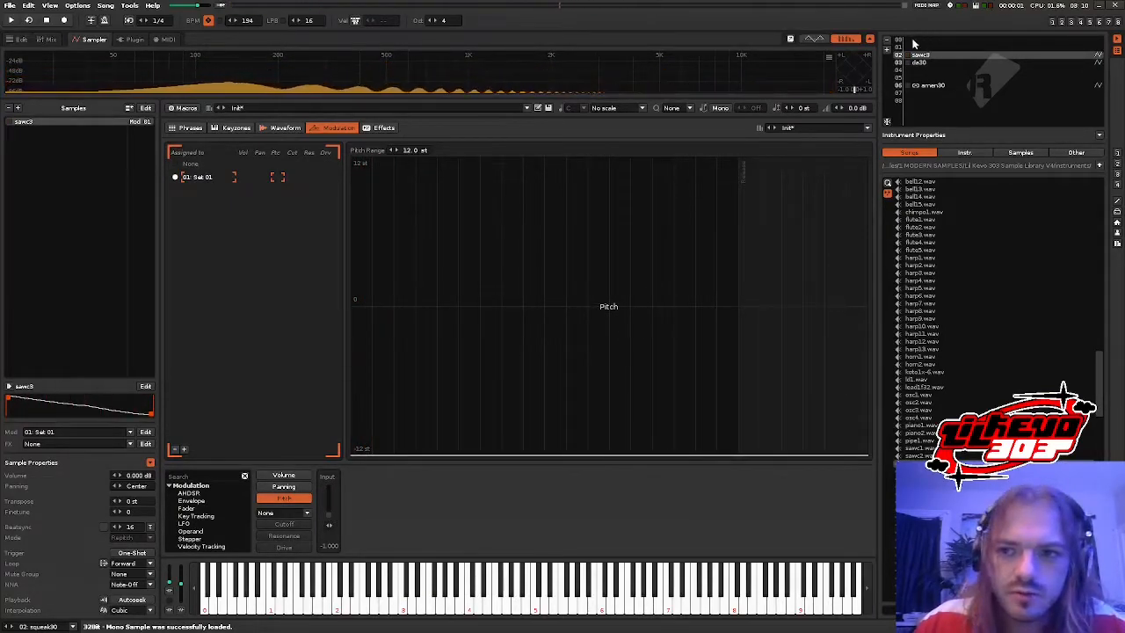
- Delete the sawc3 instrument and undo the deletion
click(888, 44)
click(914, 55)
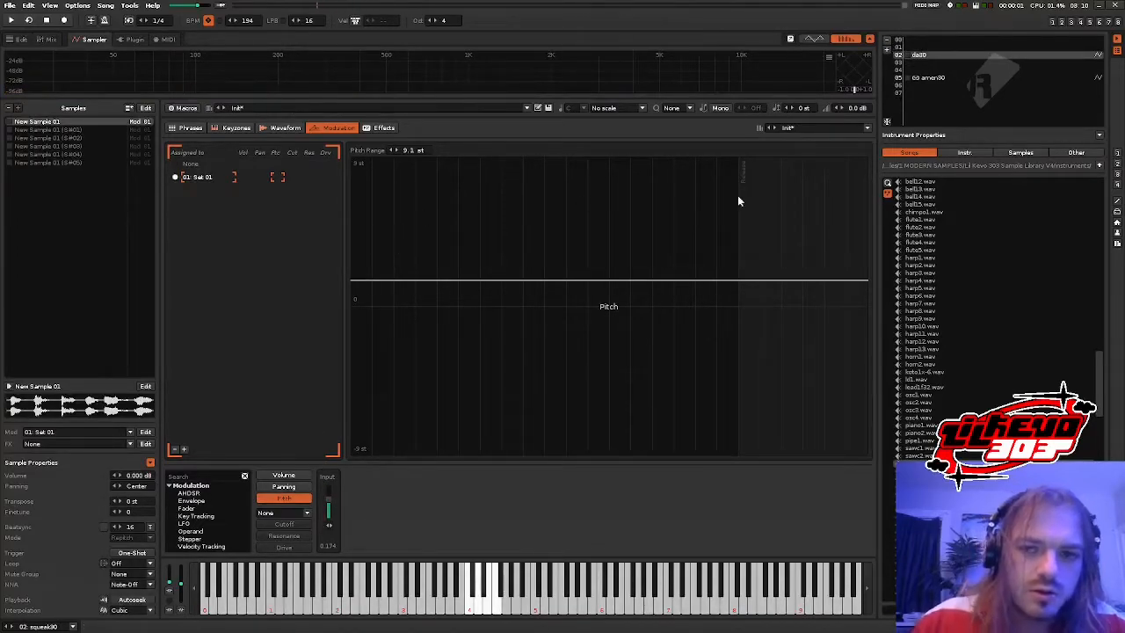
key(ctrl+z)
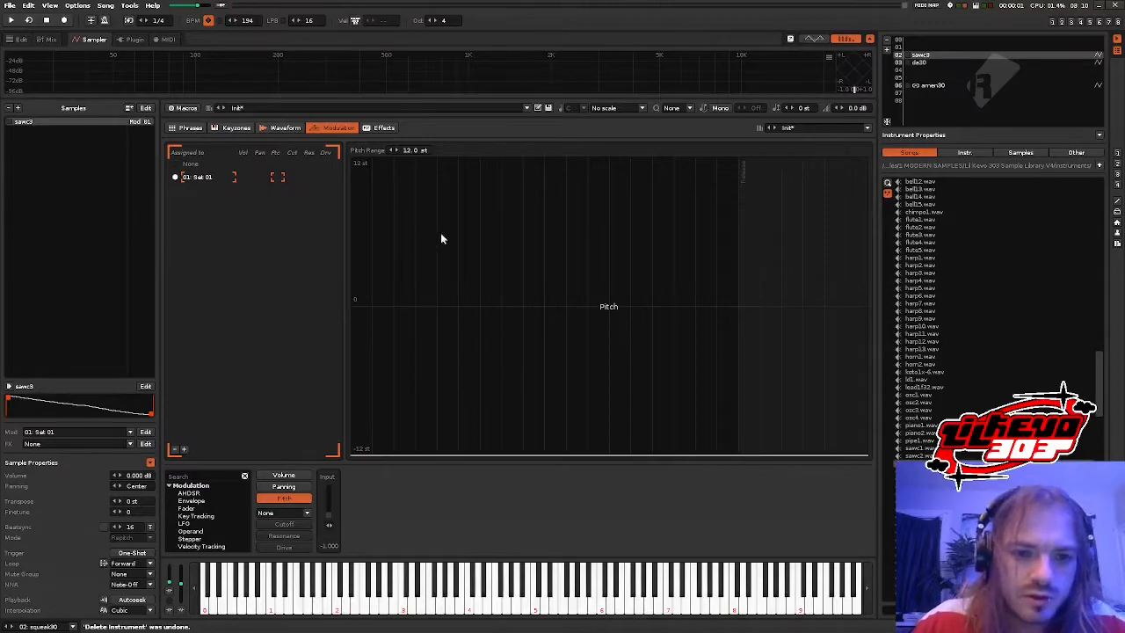
- Test the sawc3 instrument with a 3.0 st pitch range and a pitch input of 1.000, and delete the instrument
key(z)
drag(416, 150, 414, 152)
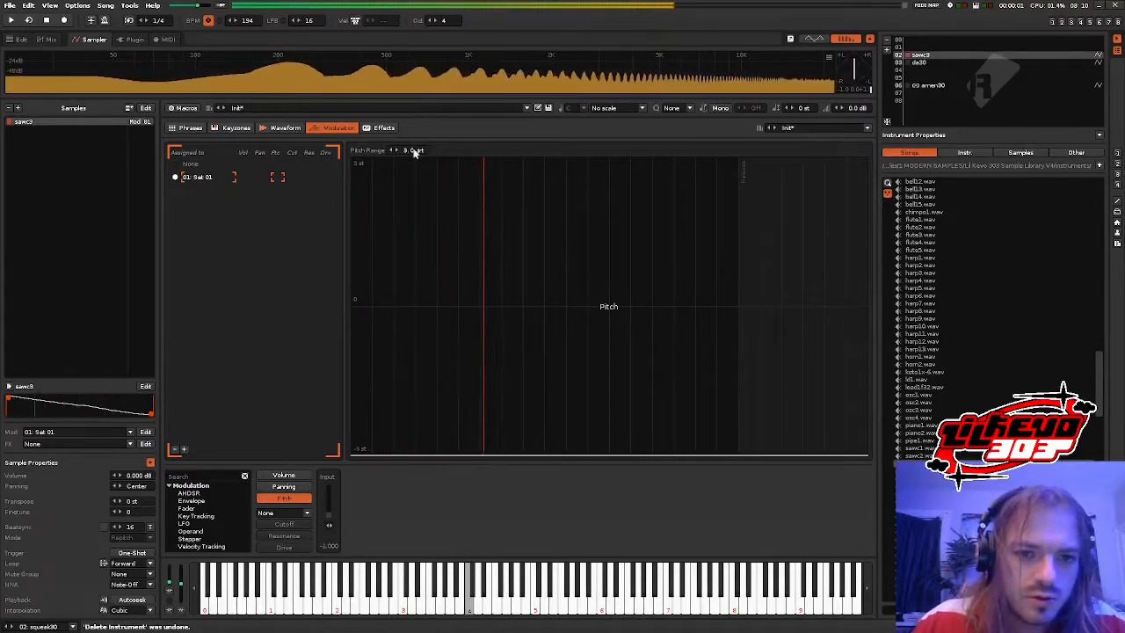
drag(326, 515, 327, 486)
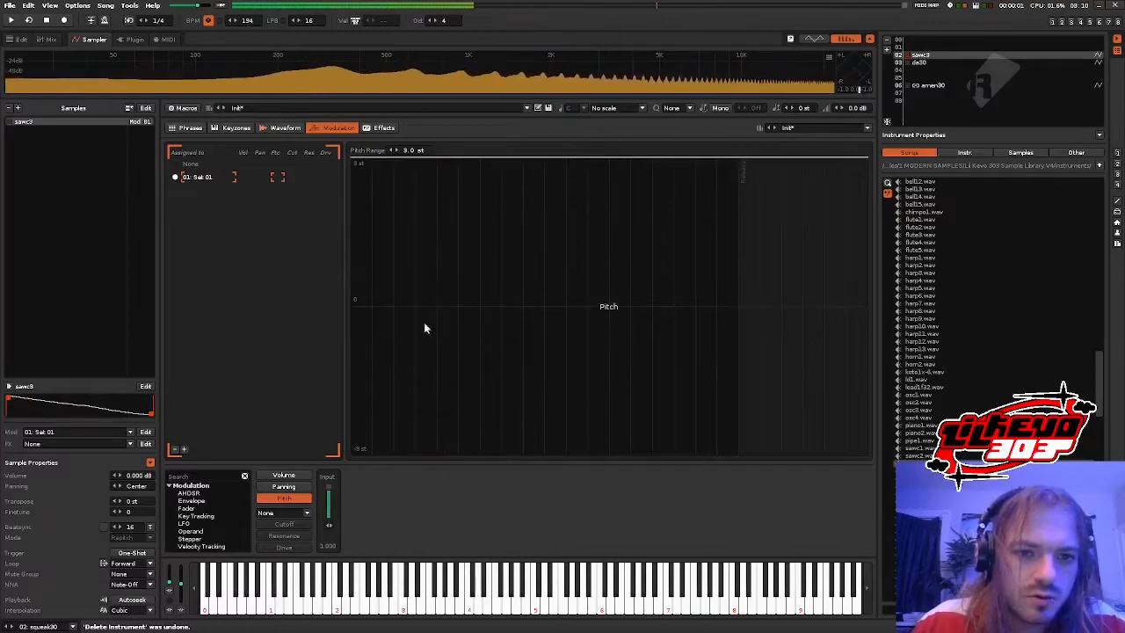
click(888, 38)
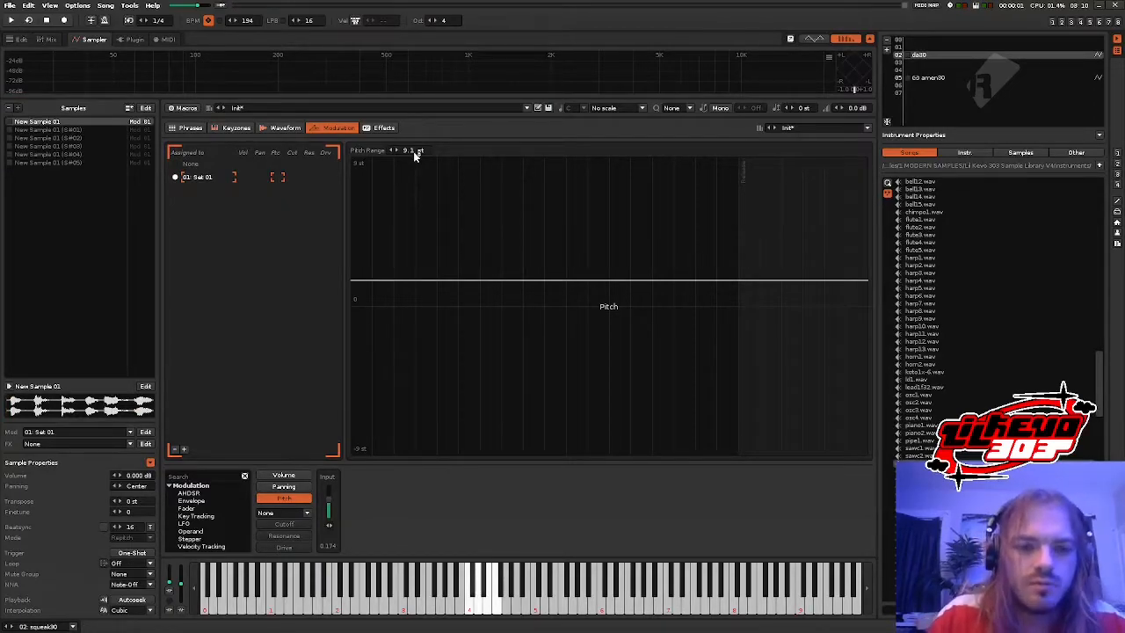
- Play the pattern and solo the squeak30 group in the mixer
click(21, 40)
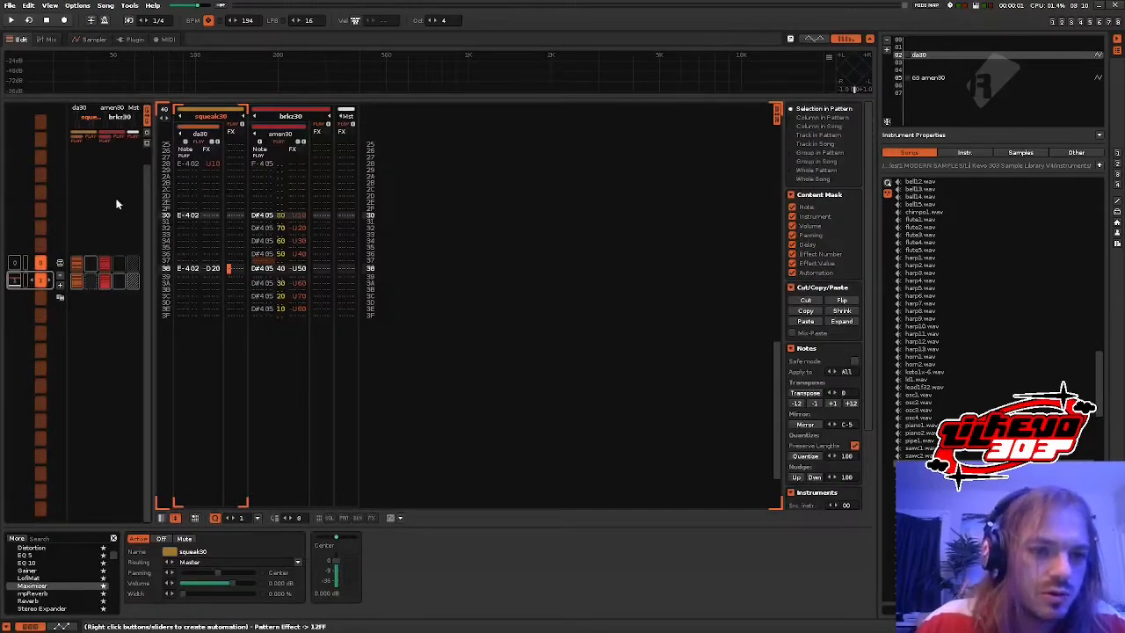
key(space)
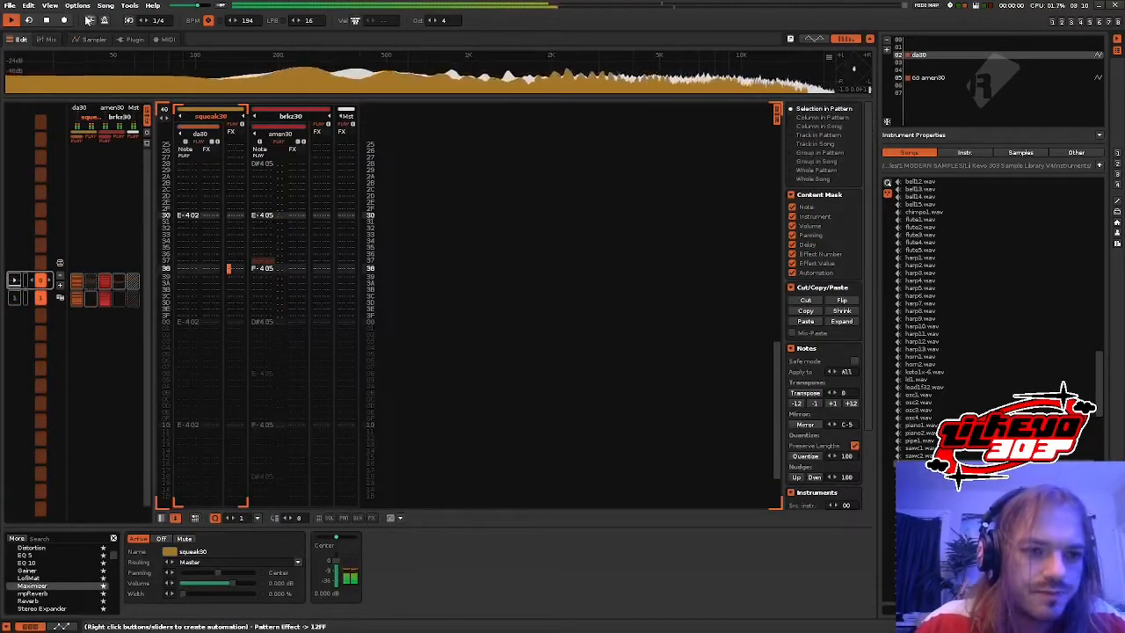
key(F3)
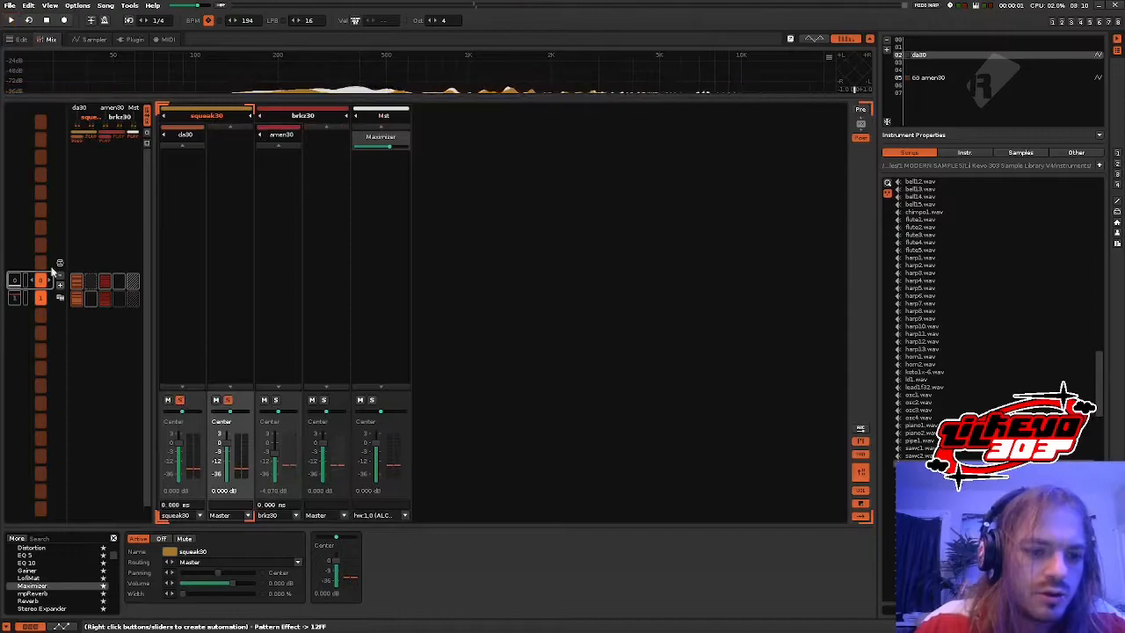
- Open the da30 instrument's sample effects and play the soloed vocal to examine its low end in the spectrum
click(94, 40)
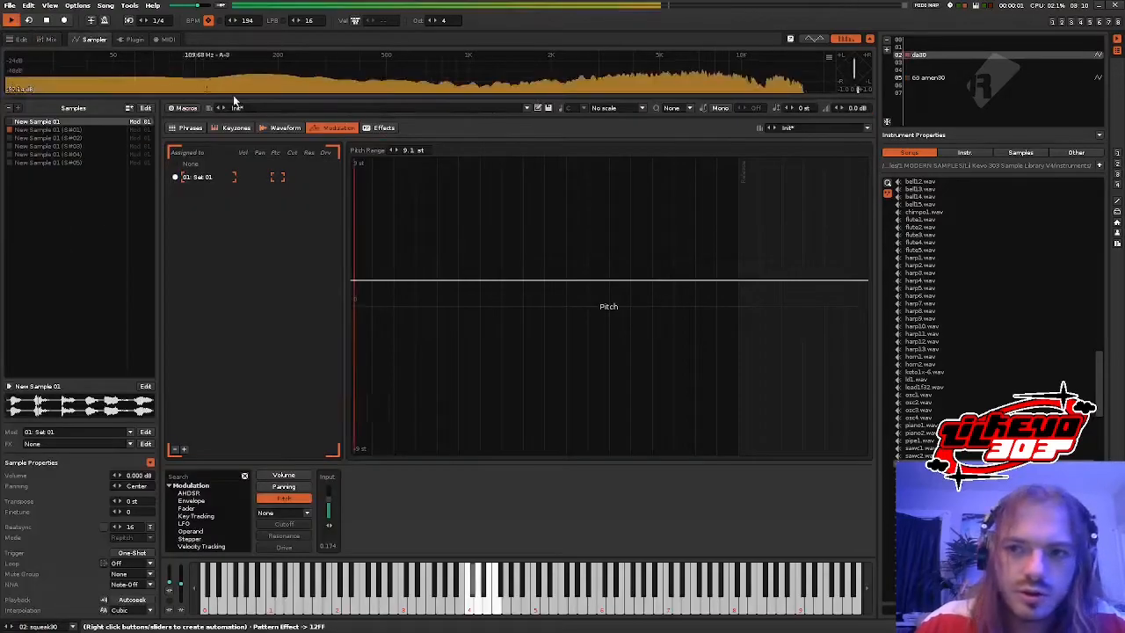
click(387, 128)
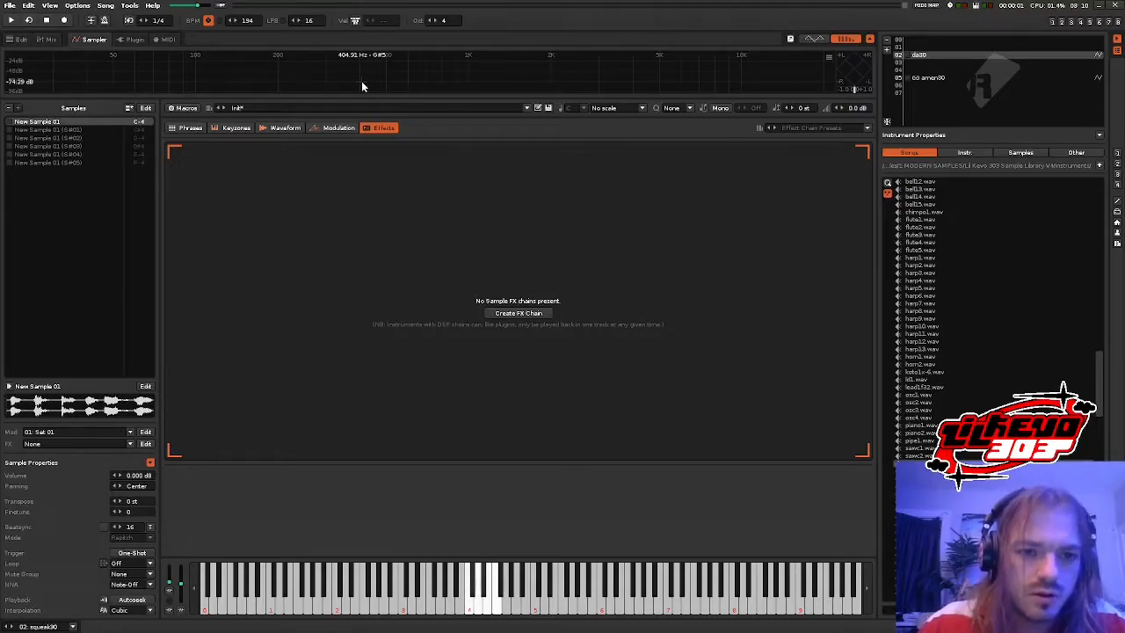
key(space)
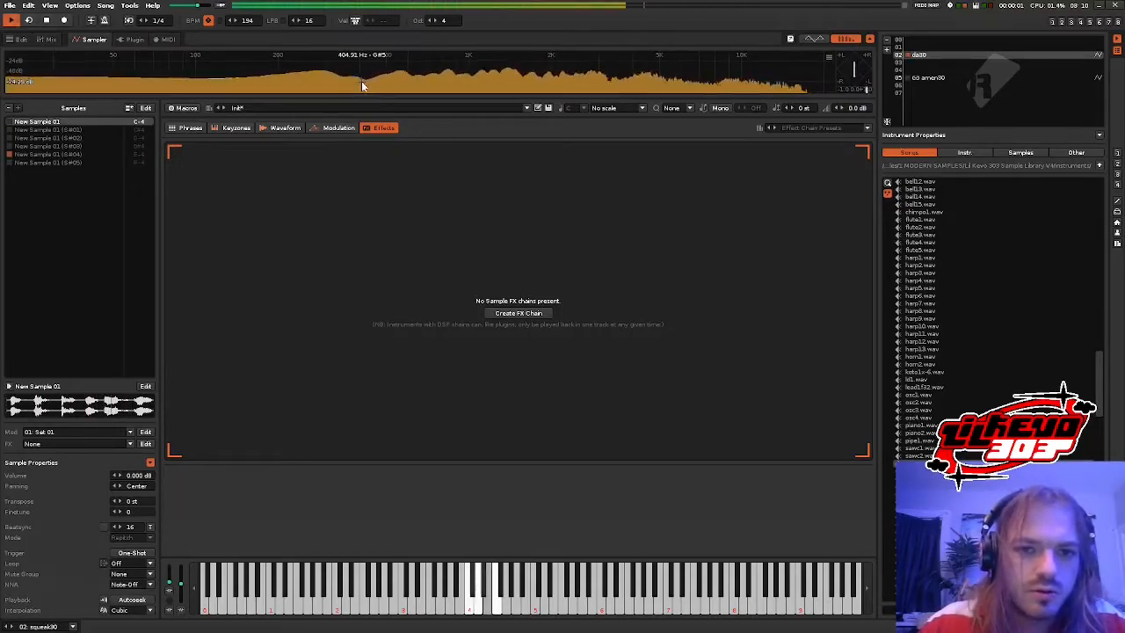
key(space)
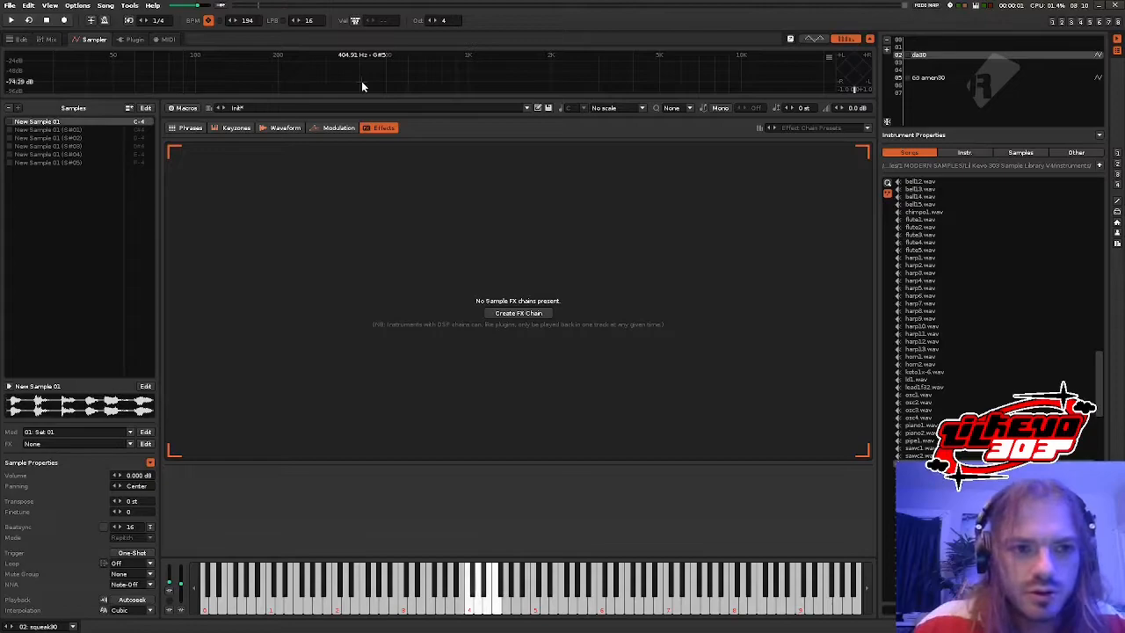
key(space)
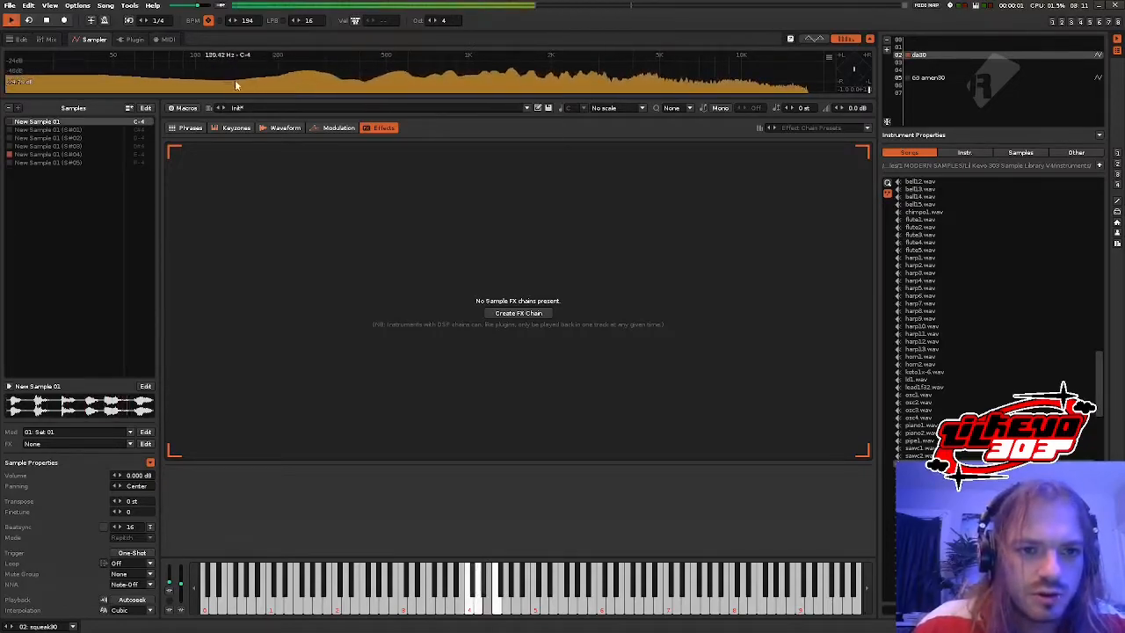
key(space)
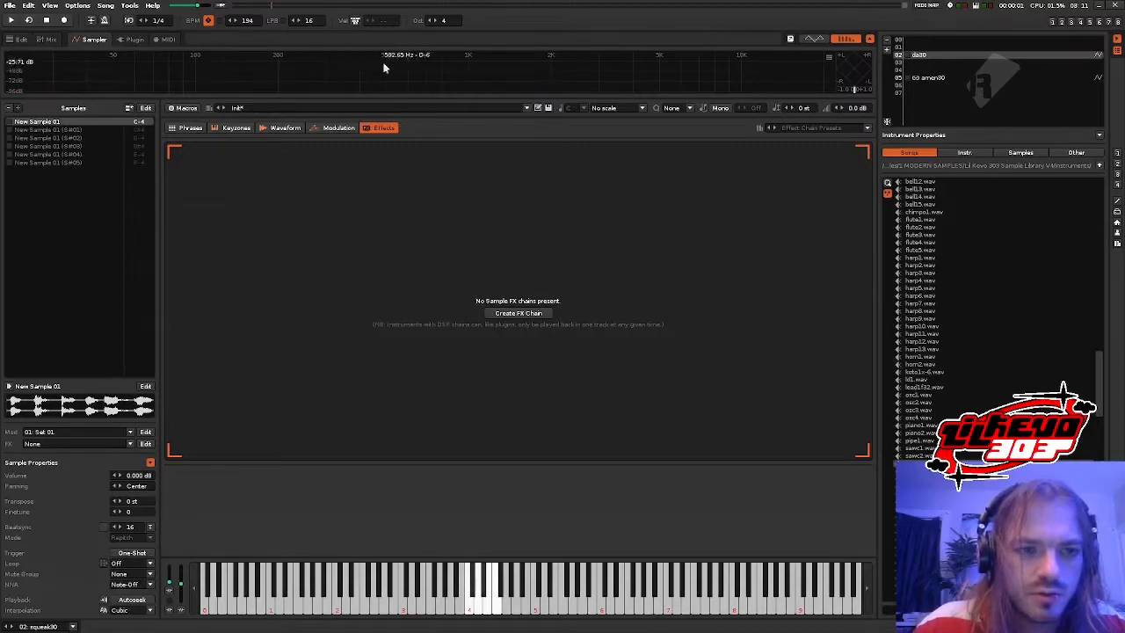
- Create an FX chain for da30 with a Digital Filter set to a Chebyshev 4n high-pass with the cutoff at 0.23 kHz
click(523, 314)
drag(203, 538, 501, 518)
click(626, 491)
click(567, 490)
click(563, 474)
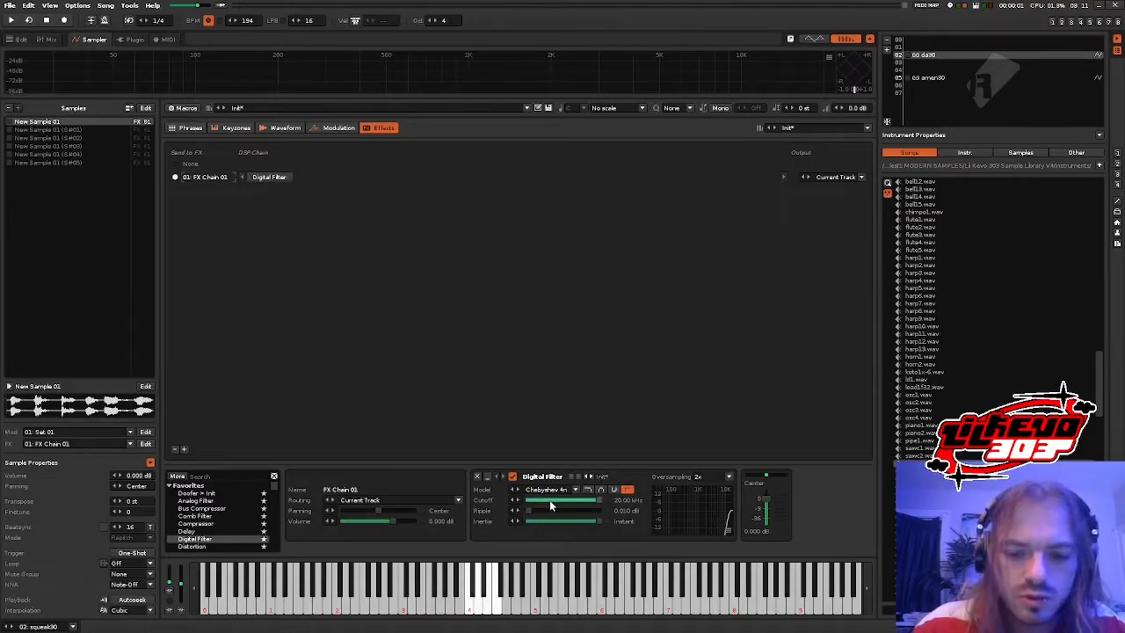
key(space)
drag(600, 500, 538, 500)
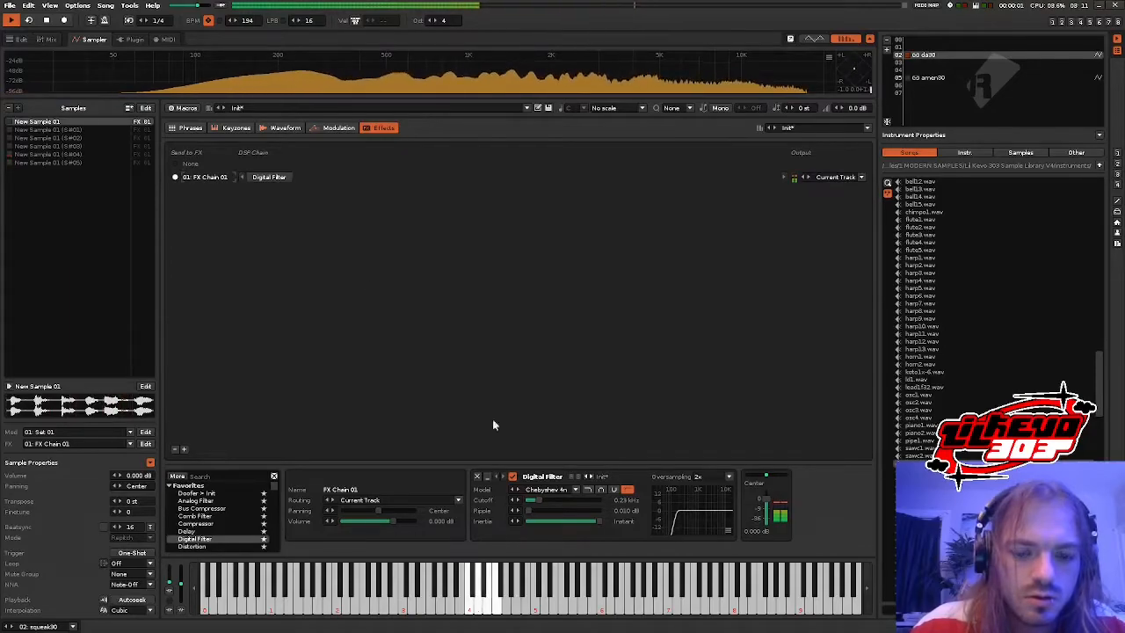
- Audition the filtered vocal and add an AHDSR envelope to the da30 instrument's volume modulation
click(317, 133)
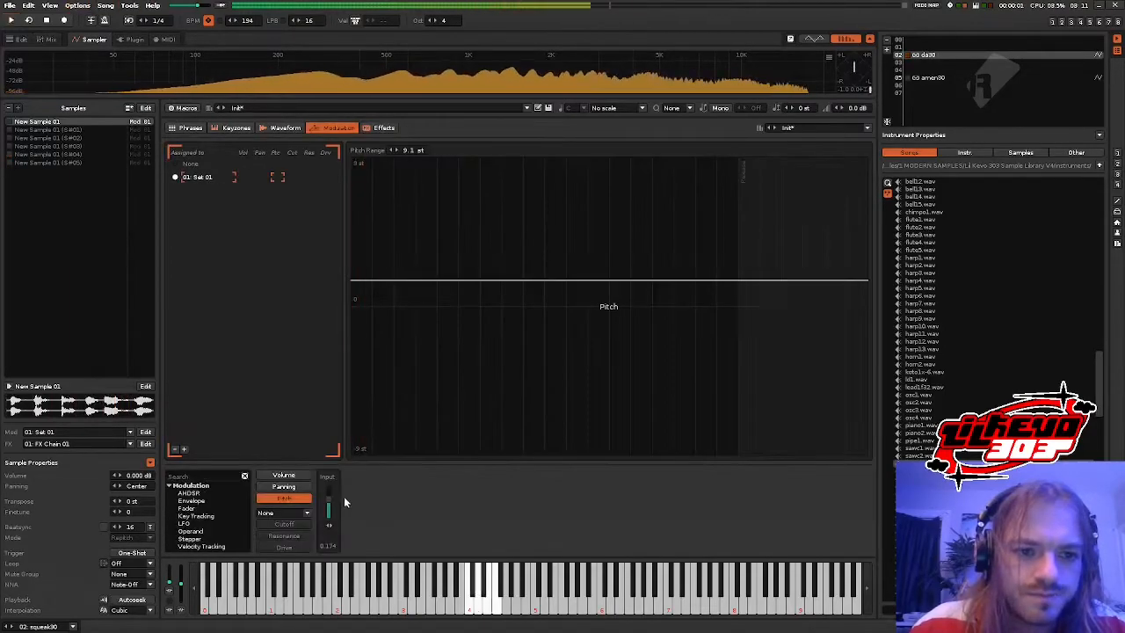
click(275, 131)
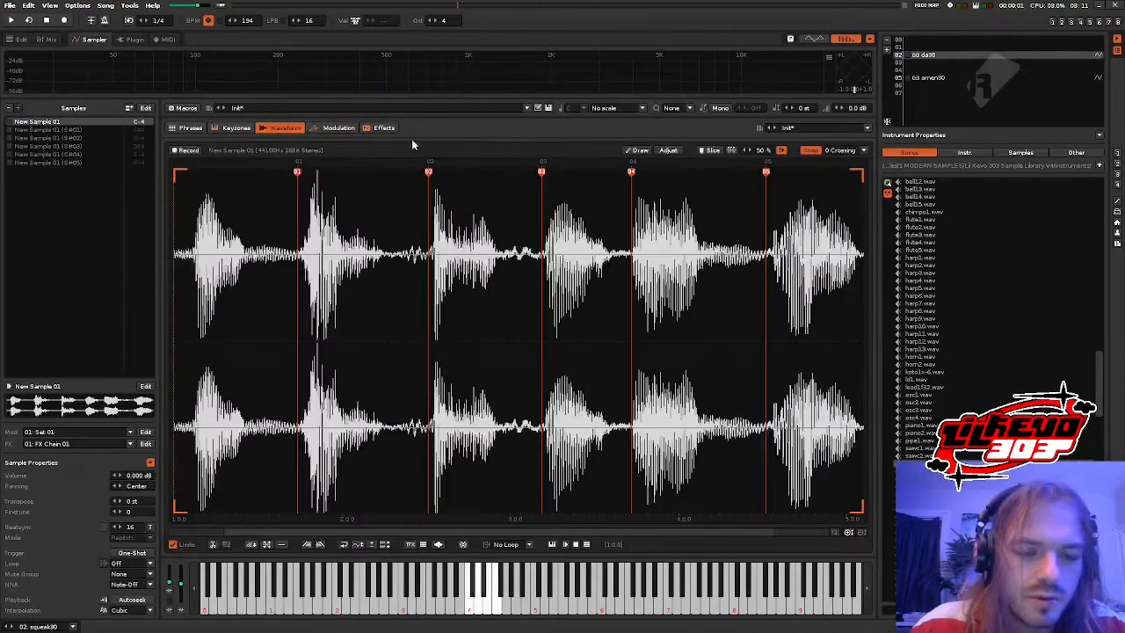
key(z)
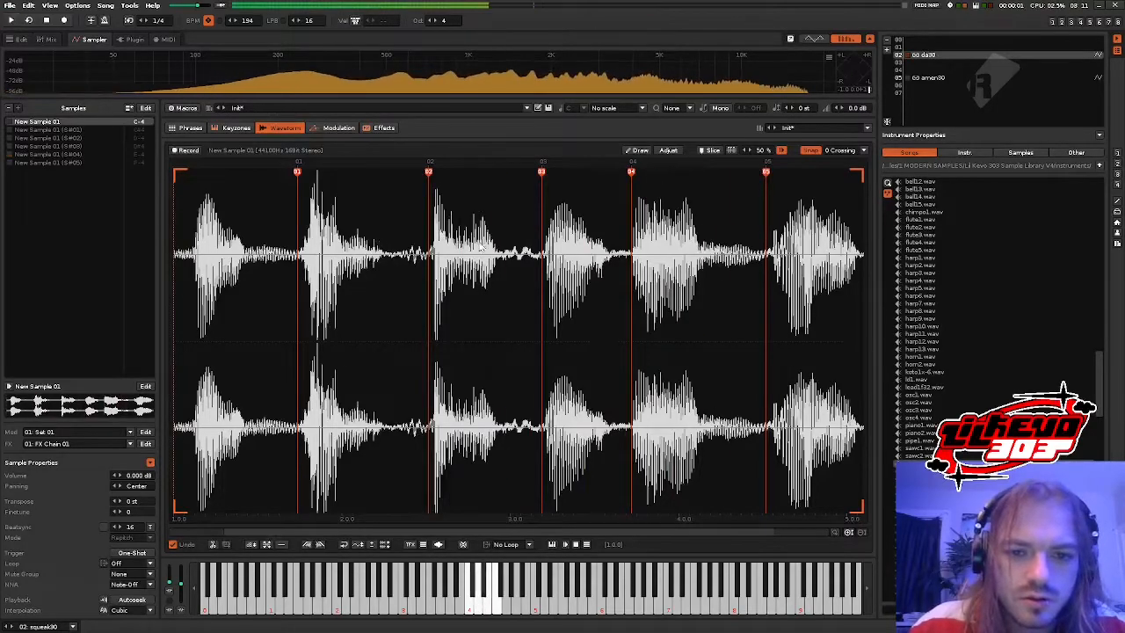
click(338, 129)
click(284, 476)
drag(189, 493, 624, 511)
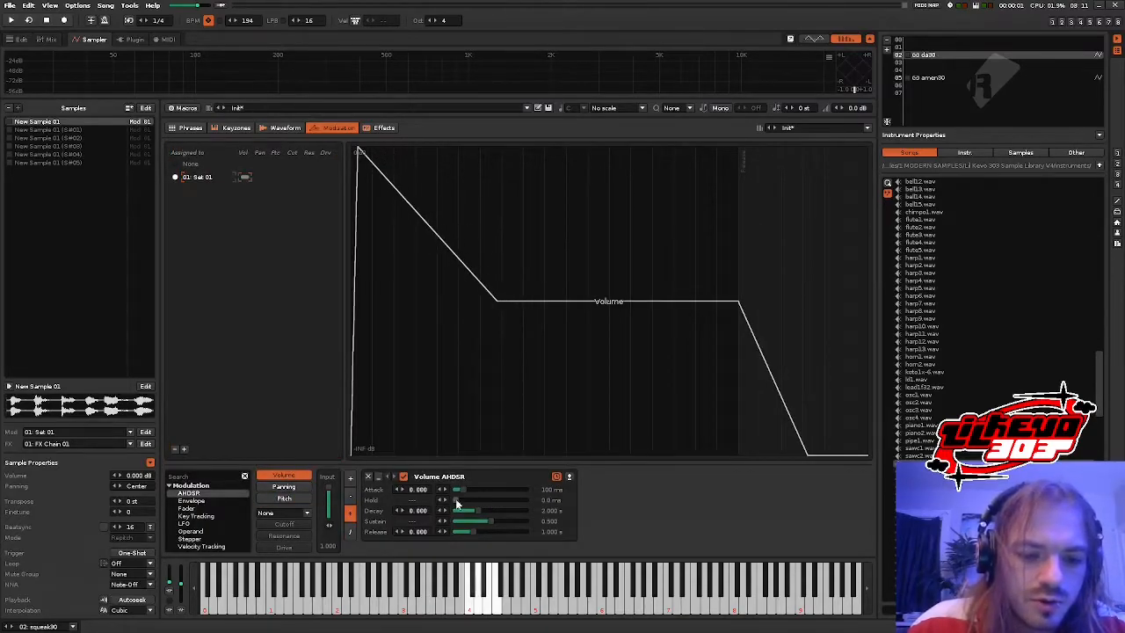
- Shorten the volume AHDSR attack, set sustain to 0.000 and release to 38 ms, and play the result
drag(459, 489, 461, 531)
key(space)
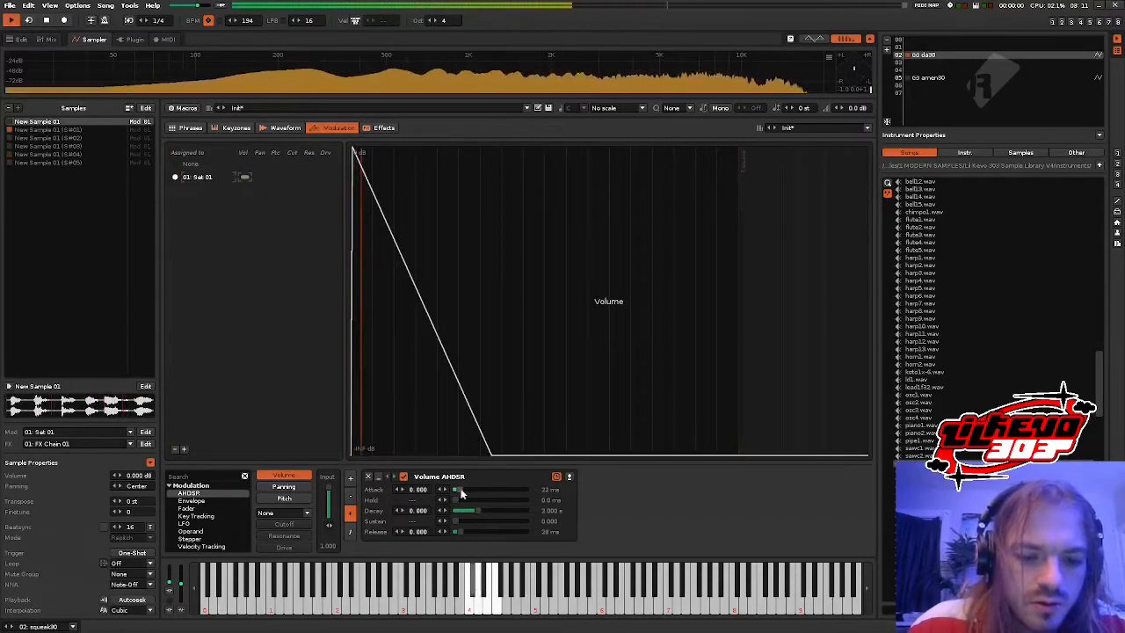
key(space)
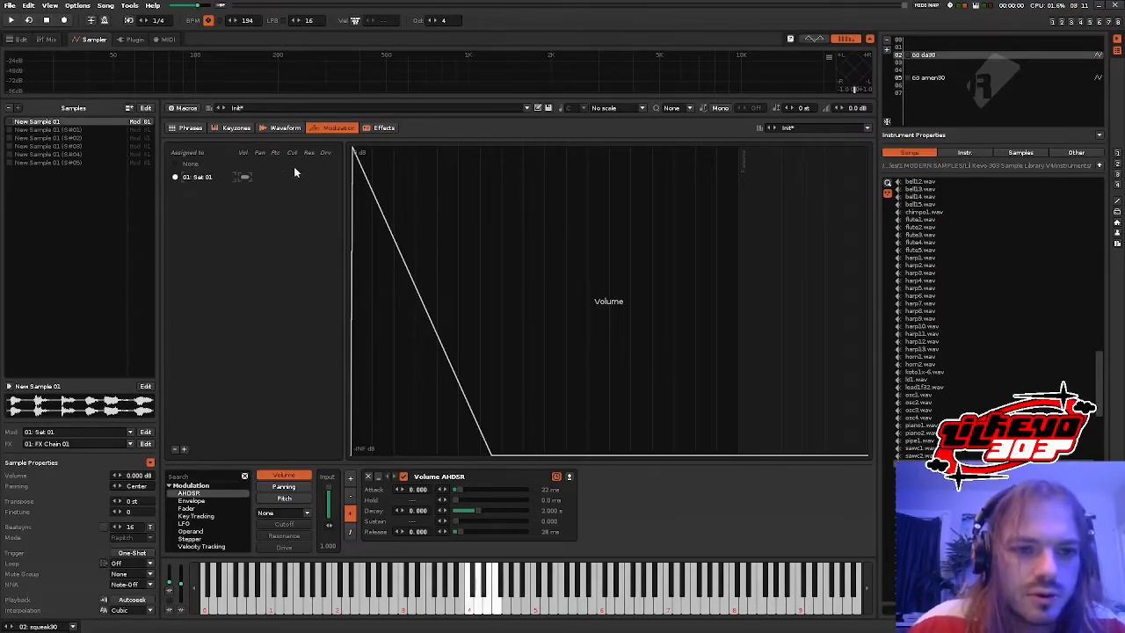
- Examine the da30 vocal waveform closely around its slice markers
click(281, 128)
scroll(321, 255, up, 3)
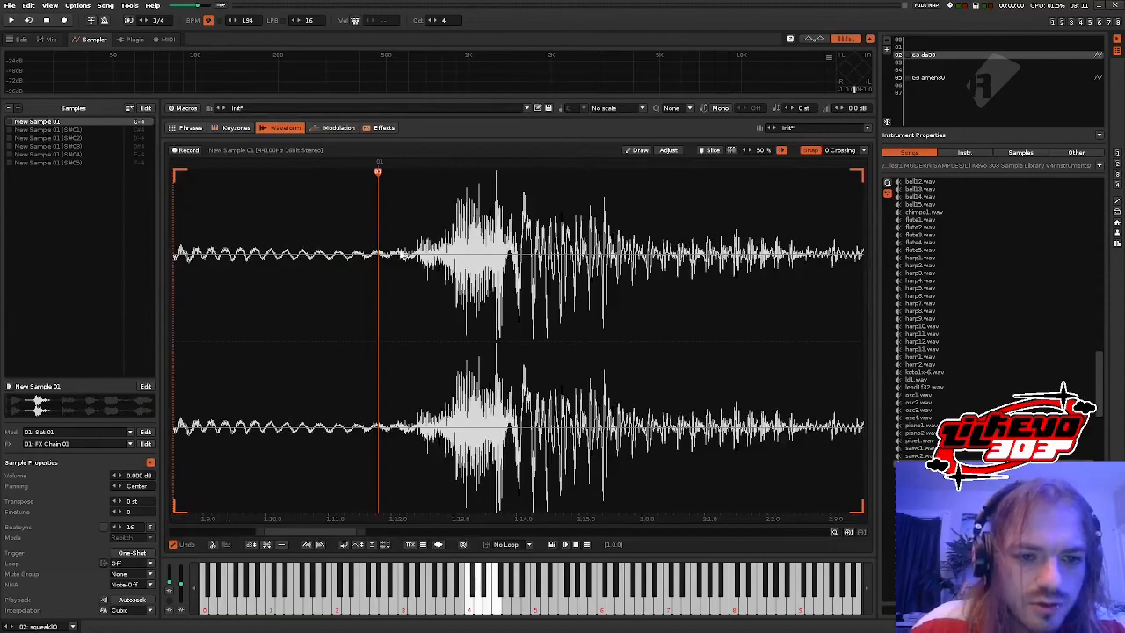
scroll(408, 311, down, 3)
scroll(439, 285, up, 5)
scroll(427, 257, down, 5)
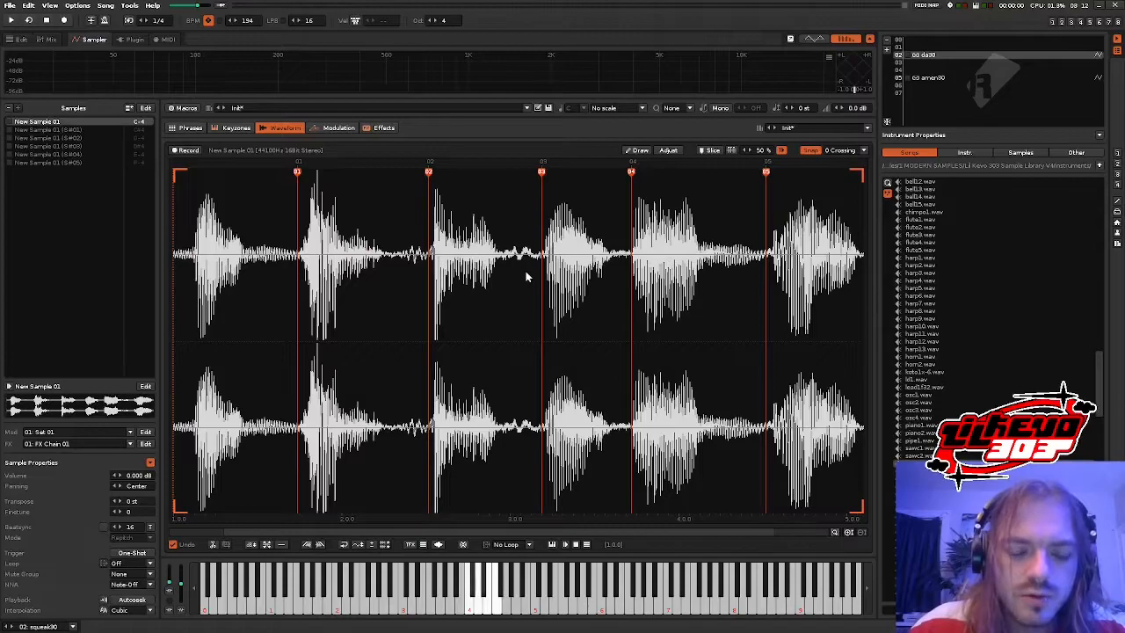
- Set the hold of da30's volume AHDSR envelope to 173 ms, shorten its decay, and play the result
click(338, 128)
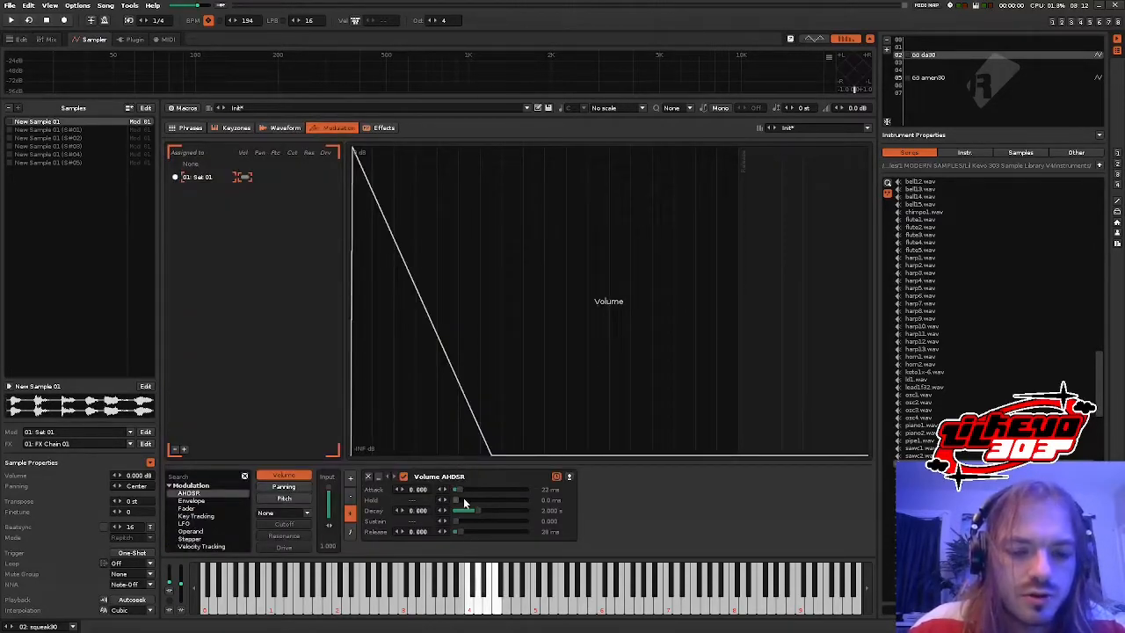
mouse_move(458, 500)
mouse_down()
mouse_move(472, 516)
mouse_move(465, 500)
mouse_up()
key(space)
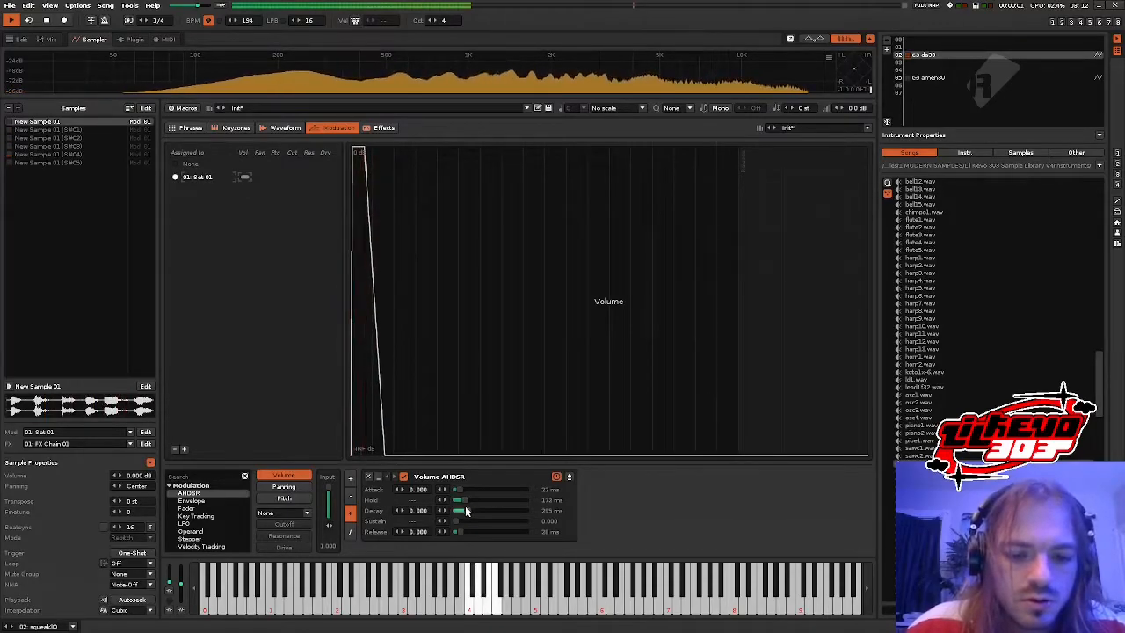
- Pan da30's FX Chain 01 to 44 L and insert an EQ 10 ahead of its Digital Filter
click(380, 127)
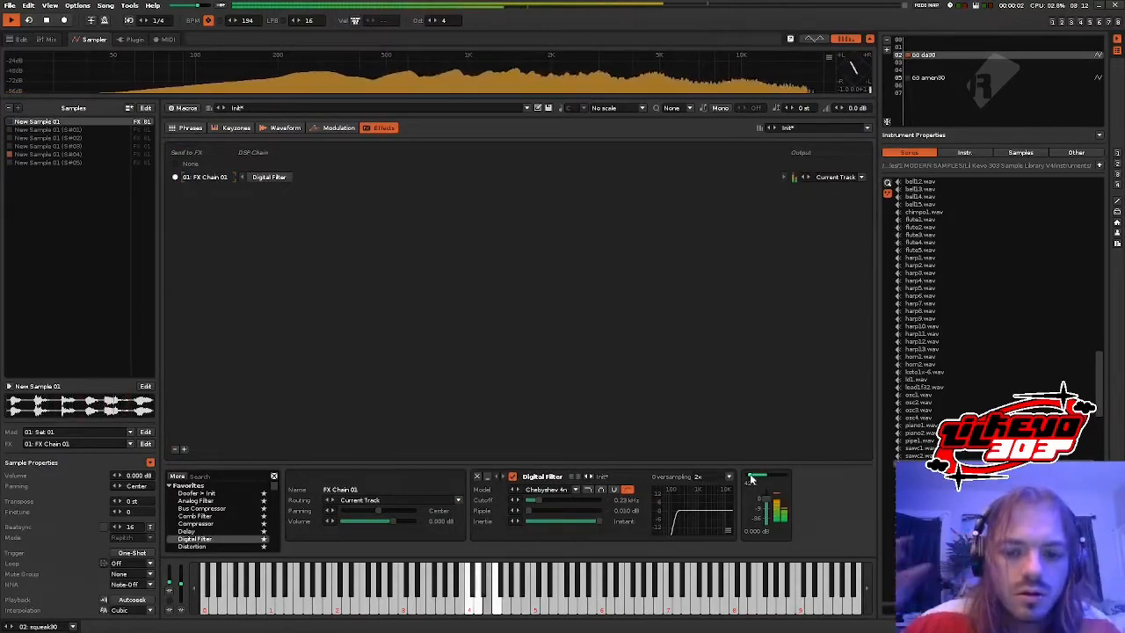
mouse_move(751, 476)
mouse_down()
mouse_move(785, 475)
mouse_move(751, 476)
mouse_up()
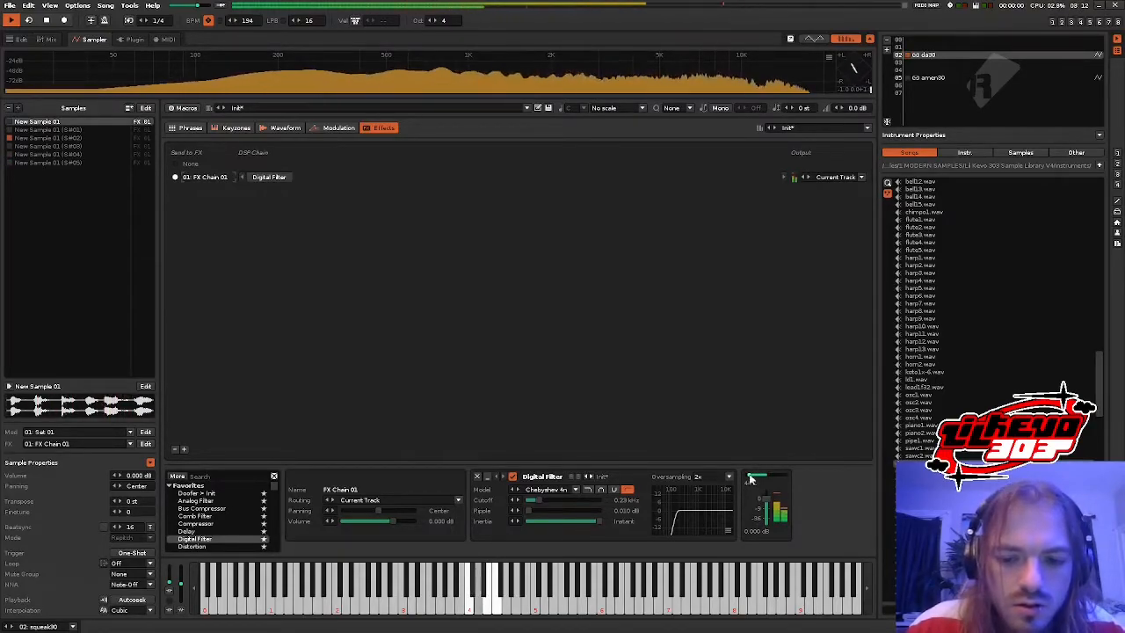
scroll(190, 526, down, 1)
scroll(190, 526, down, 1)
double_click(189, 516)
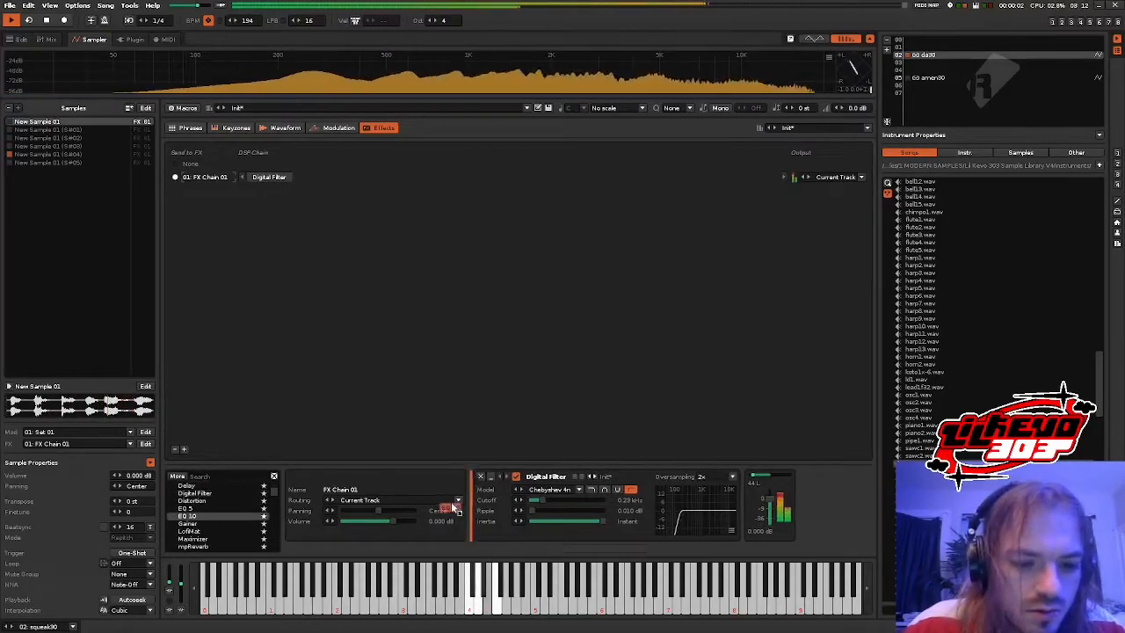
- Boost the EQ 10 band at about 7 kHz by about 5 dB in full display and stop playback
drag(577, 510, 650, 501)
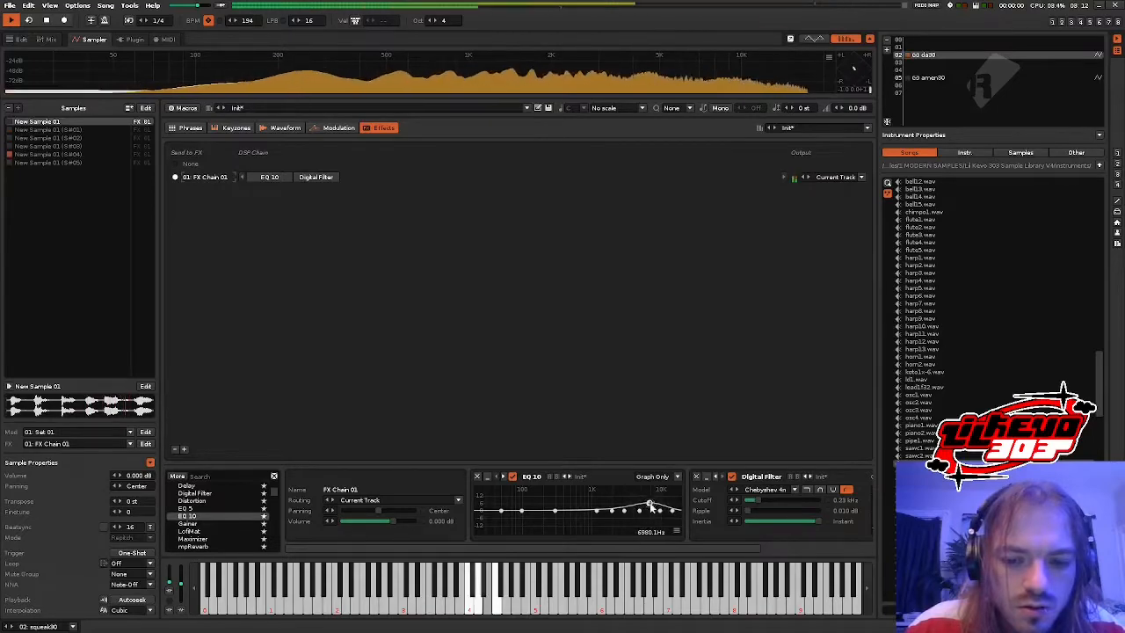
click(665, 479)
click(666, 470)
drag(579, 521, 577, 522)
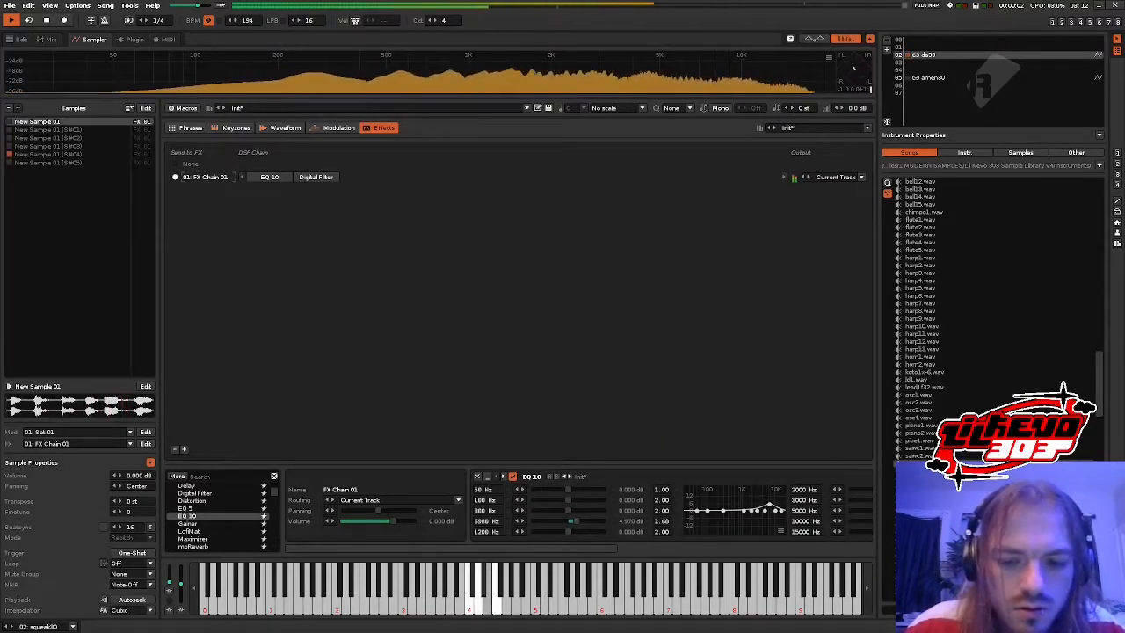
key(space)
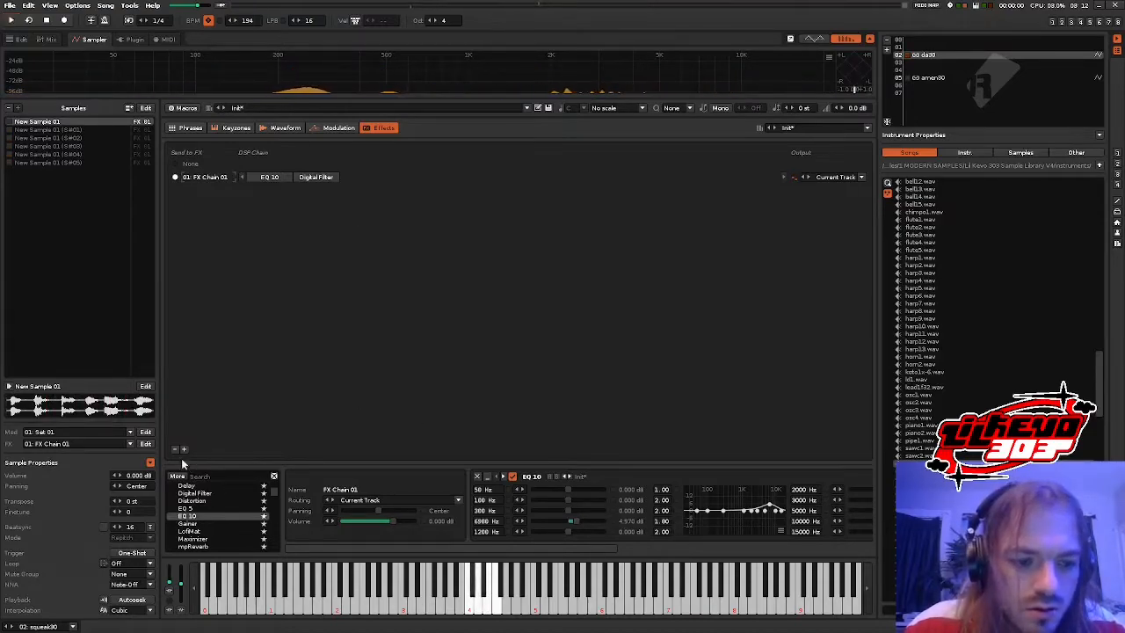
- Add FX Chain 02 with a copy of the Digital Filter, and insert a Send between FX Chain 01's EQ 10 and Digital Filter
click(184, 449)
scroll(220, 514, up, 5)
drag(189, 516, 319, 208)
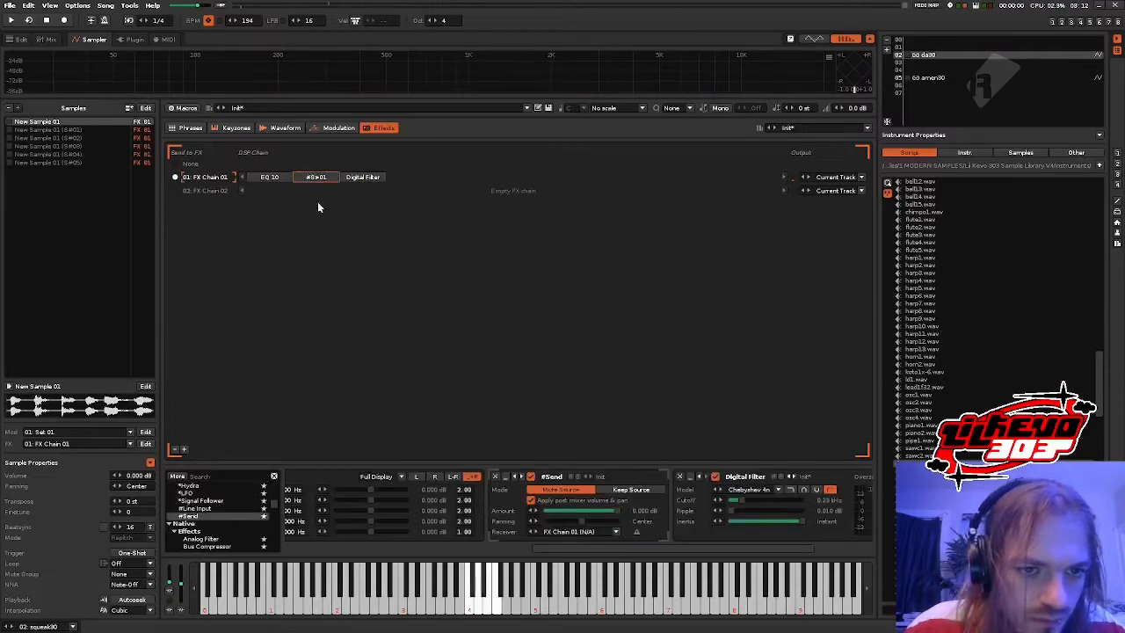
right_click(365, 176)
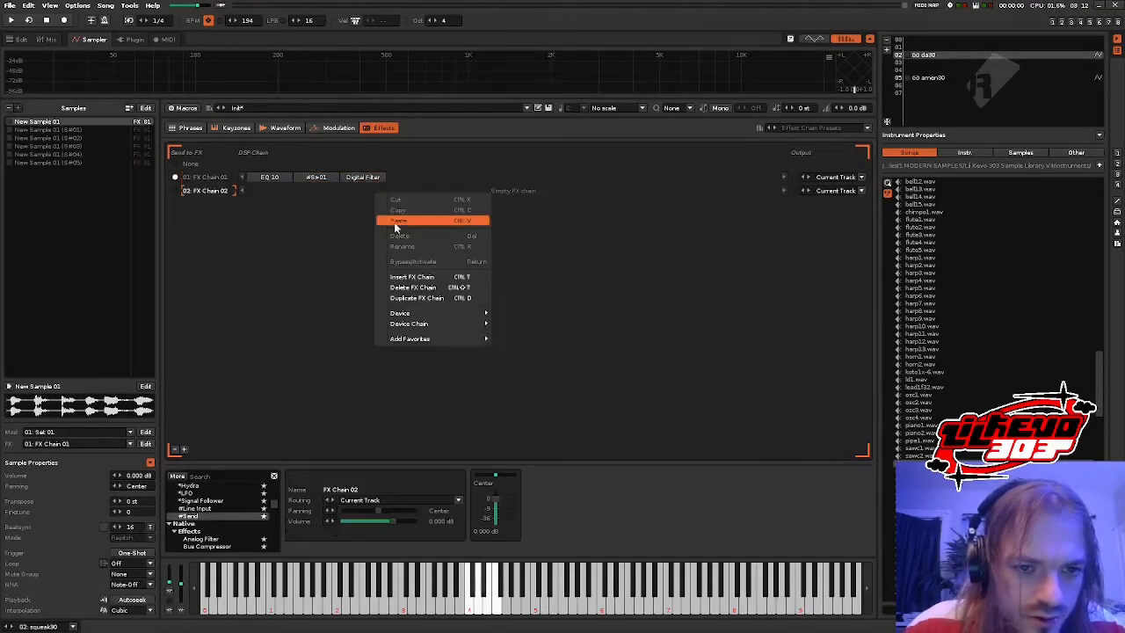
click(398, 220)
- Route FX Chain 01's Send to FX Chain 02, set it to Keep Source, and play the result
click(316, 177)
drag(584, 560, 641, 560)
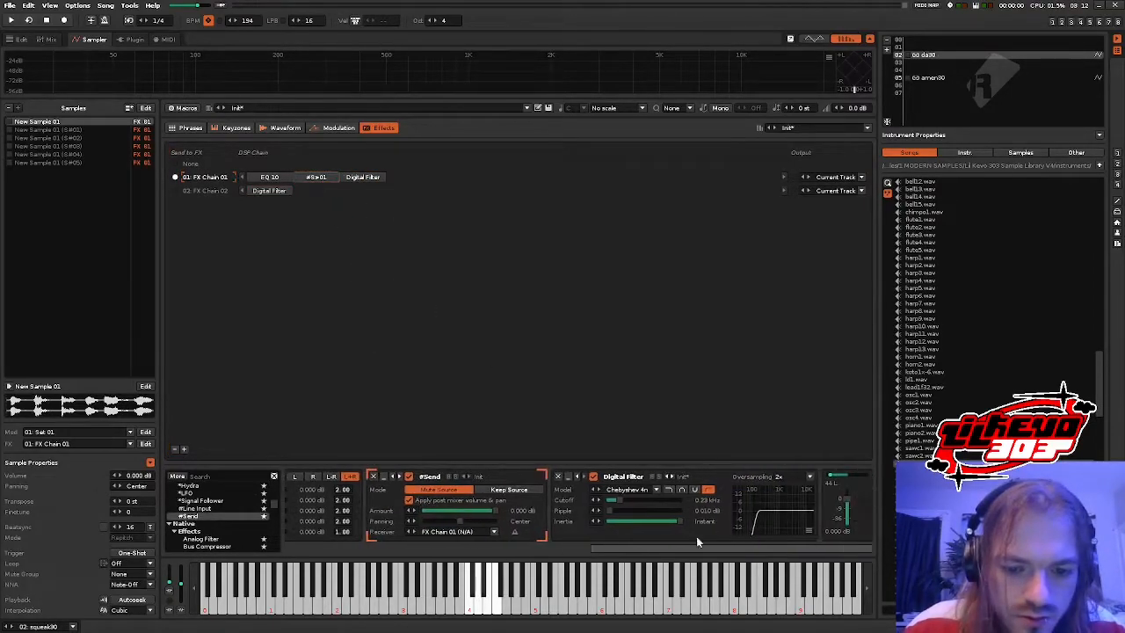
click(452, 532)
click(464, 522)
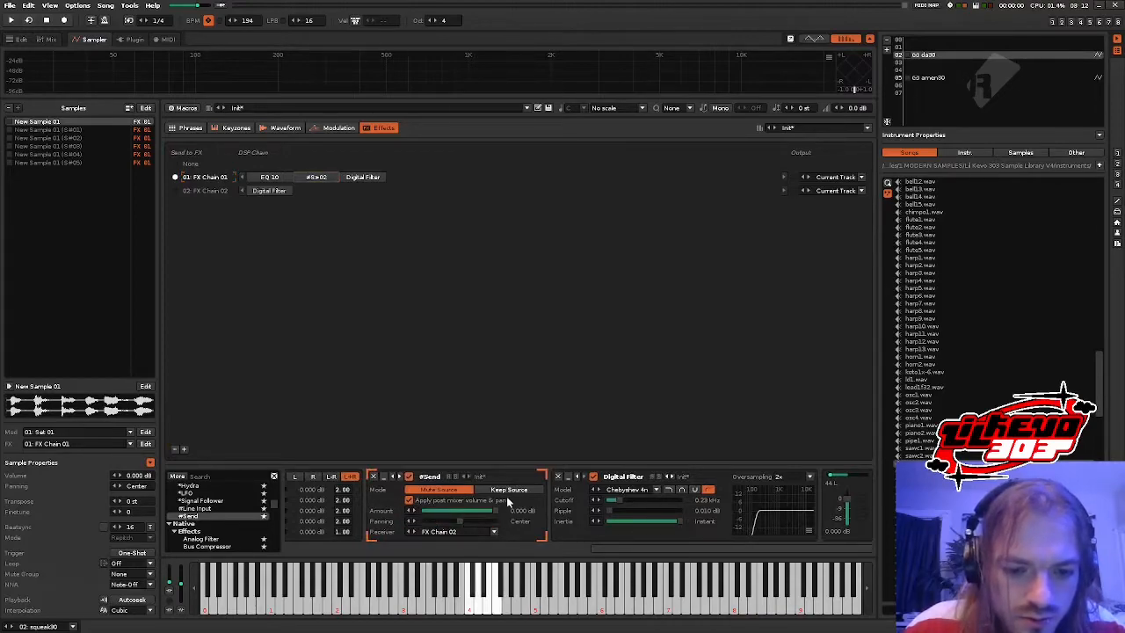
click(510, 490)
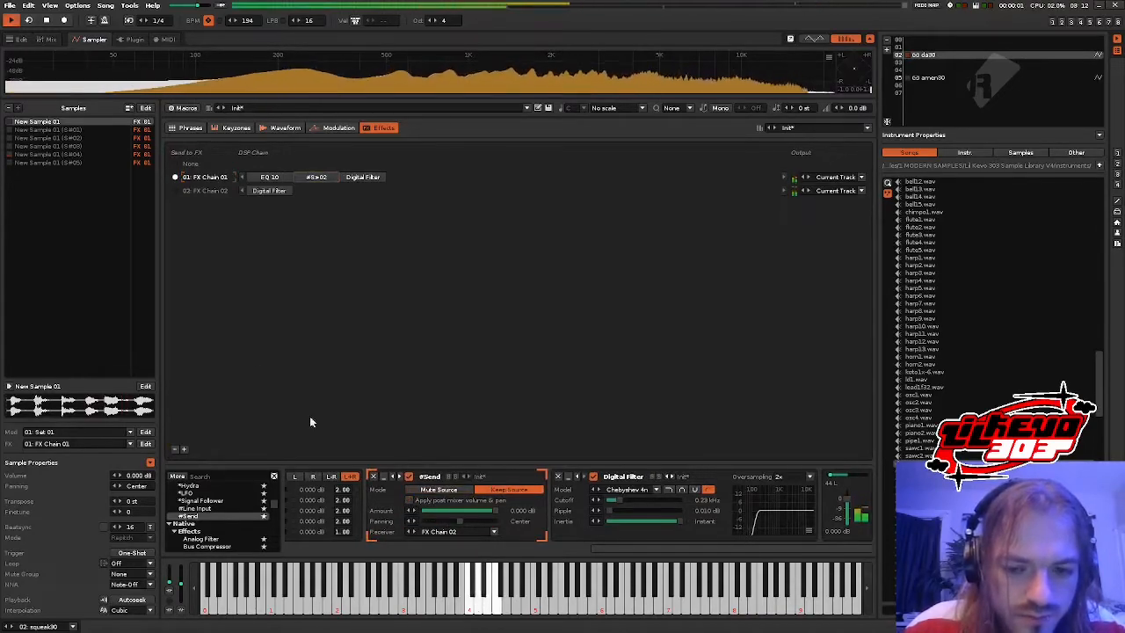
- Pan FX Chain 02 fully to 50 R
click(295, 189)
click(764, 473)
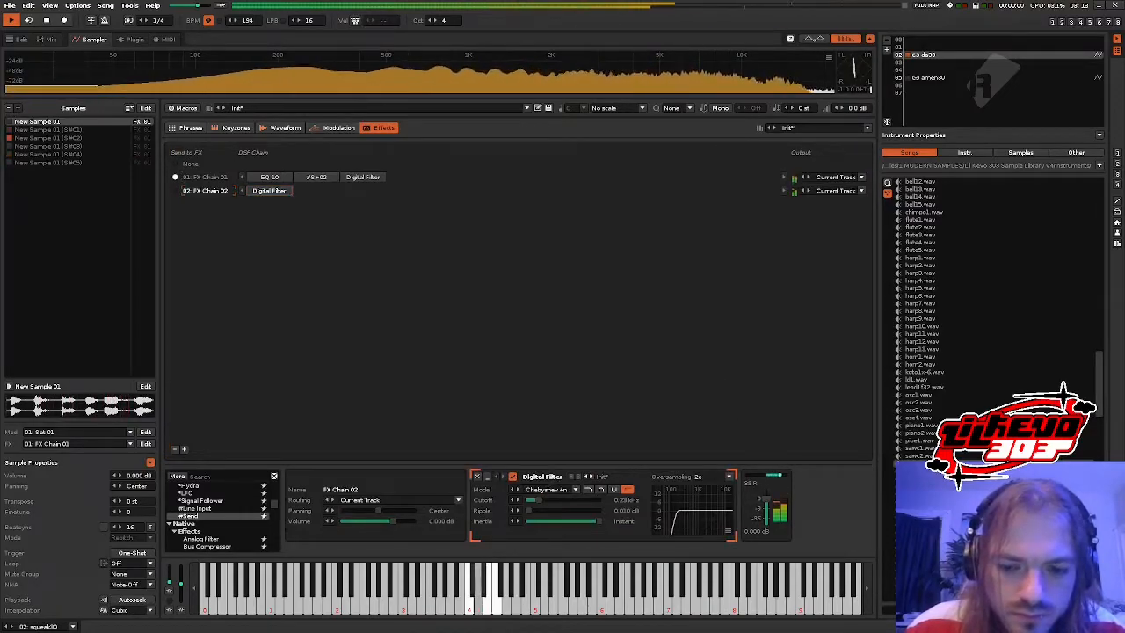
drag(780, 475, 782, 475)
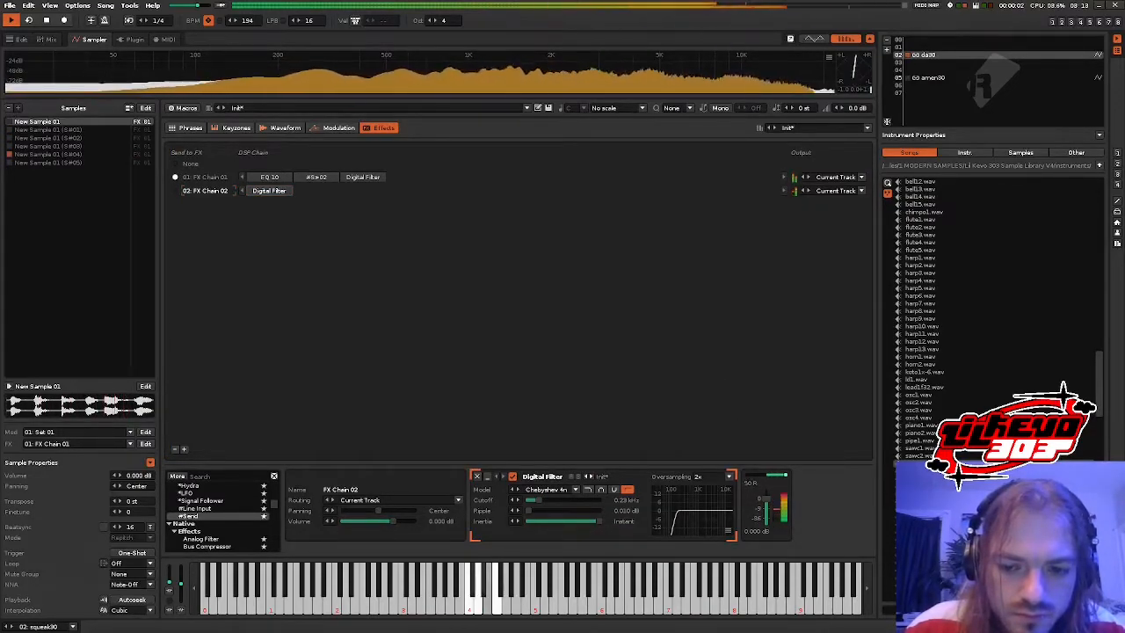
- Lower the output volume of FX Chain 01 to -0.971 dB
click(330, 178)
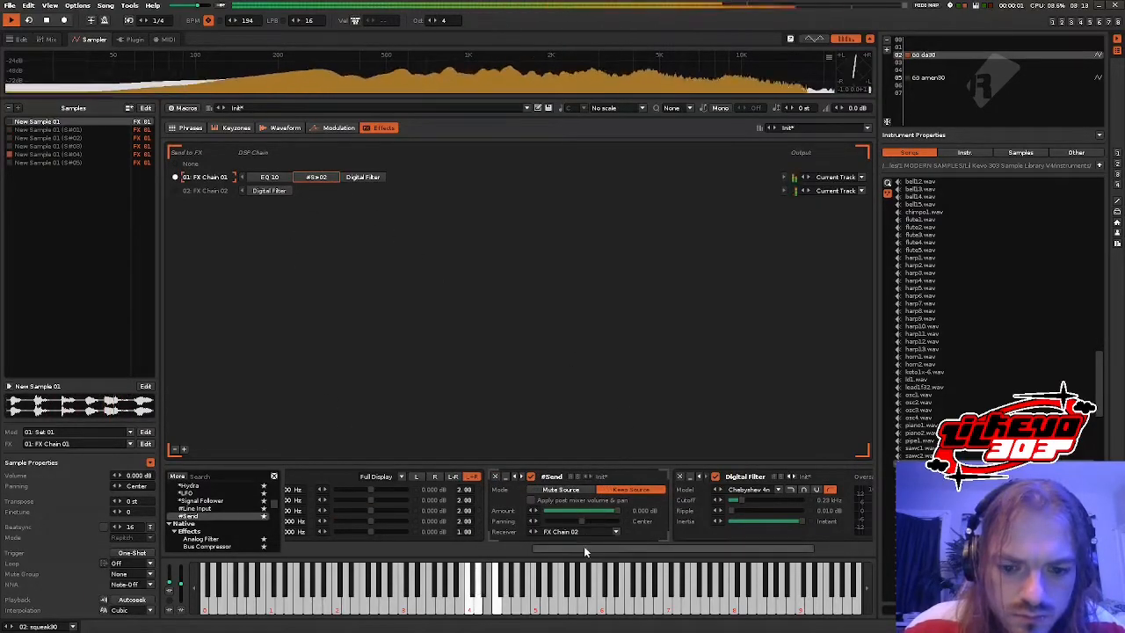
drag(659, 546, 734, 541)
drag(847, 500, 847, 502)
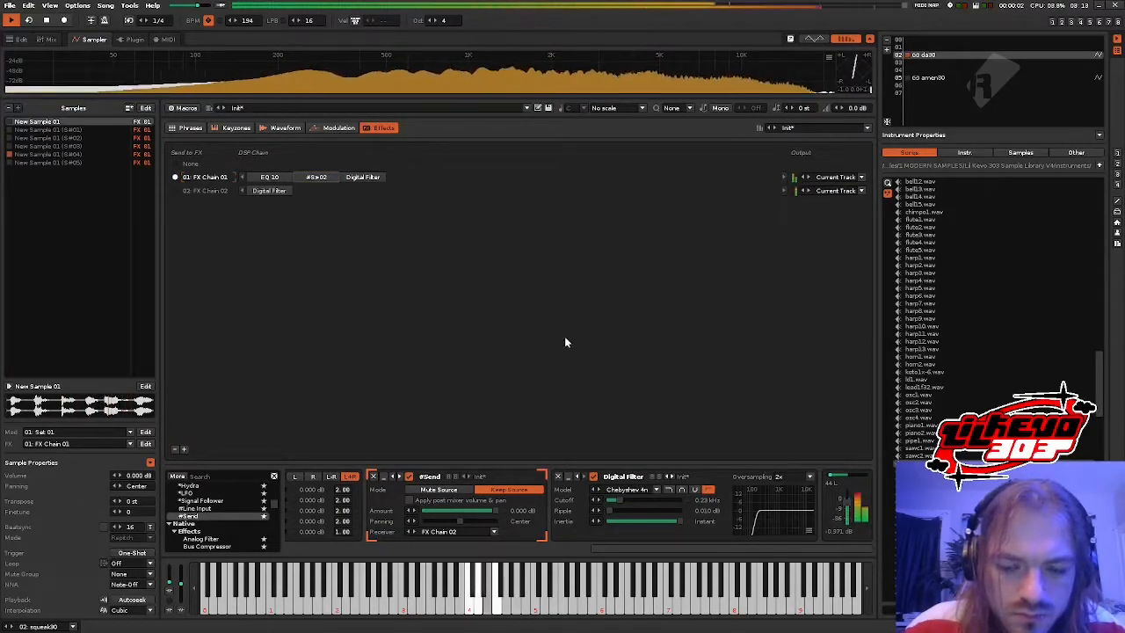
- Insert a LofiMat device ahead of the Digital Filter in FX Chain 02
click(269, 191)
scroll(201, 501, up, 3)
scroll(201, 507, up, 2)
drag(198, 501, 269, 191)
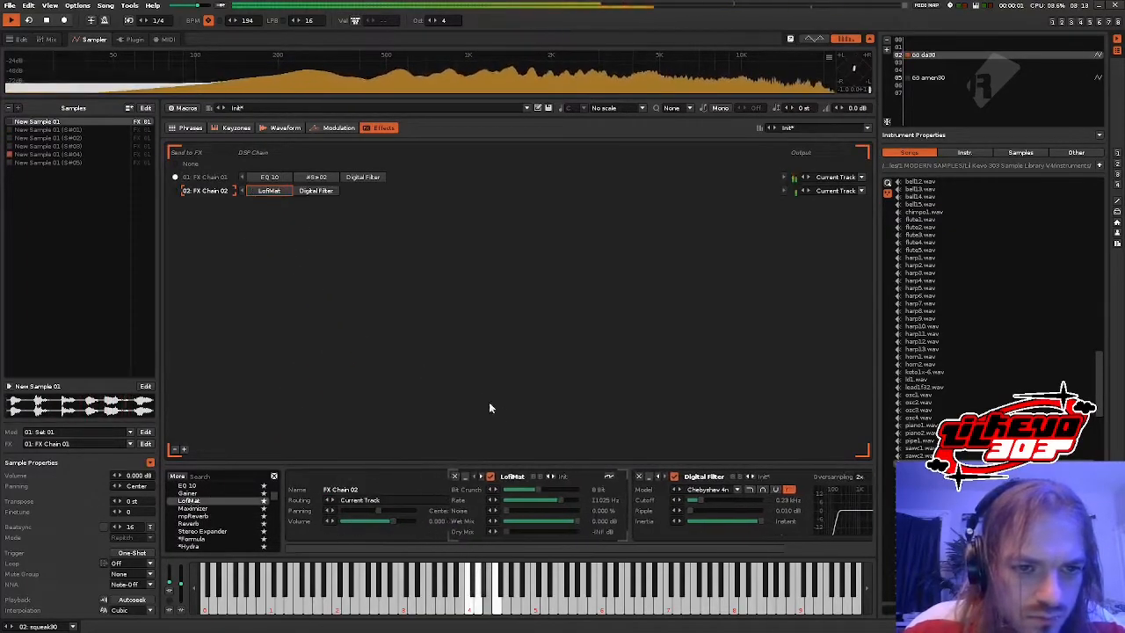
- Set LofiMat to 10-bit crunch and an 11977 Hz rate, with wet mix about -3.2 dB and dry mix about -18 dB
drag(586, 490, 590, 489)
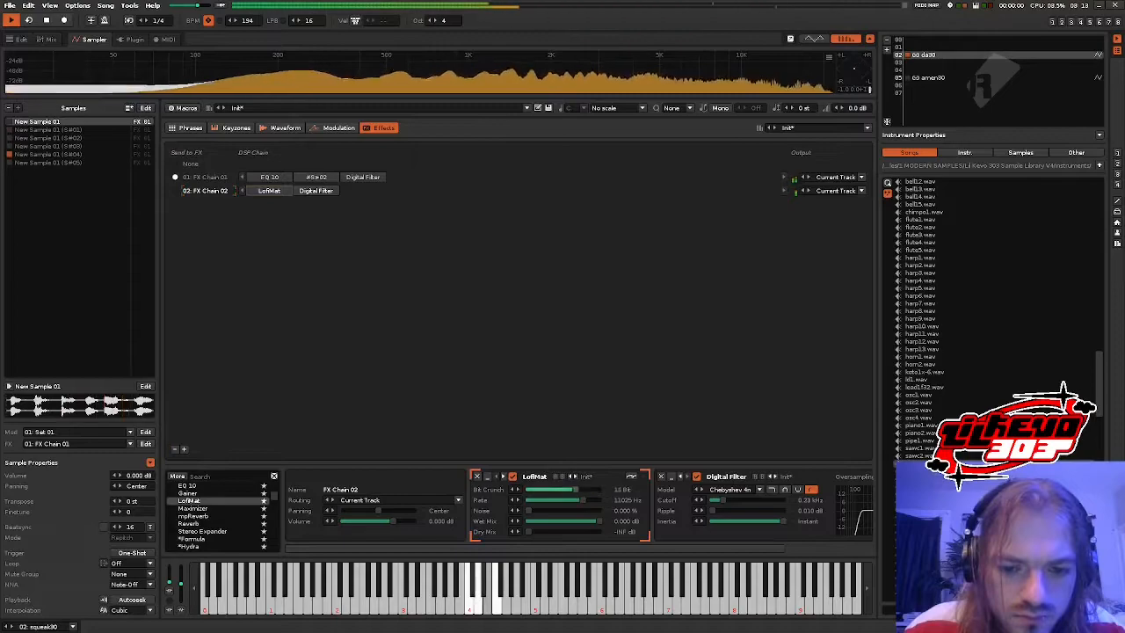
drag(563, 500, 584, 501)
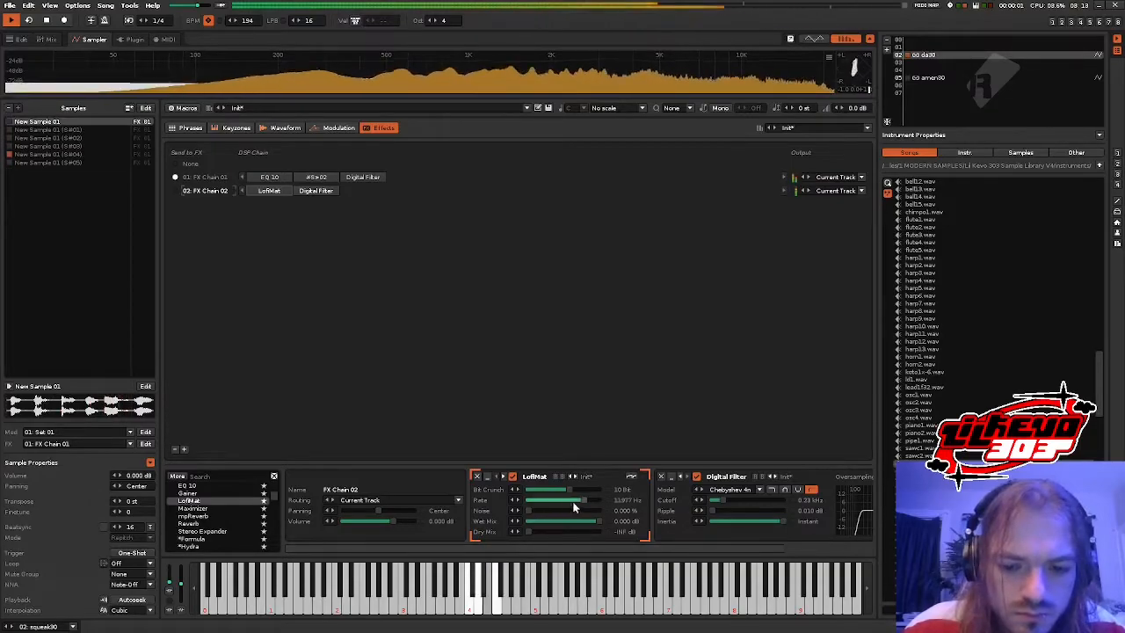
scroll(573, 552, right, 3)
drag(453, 533, 475, 525)
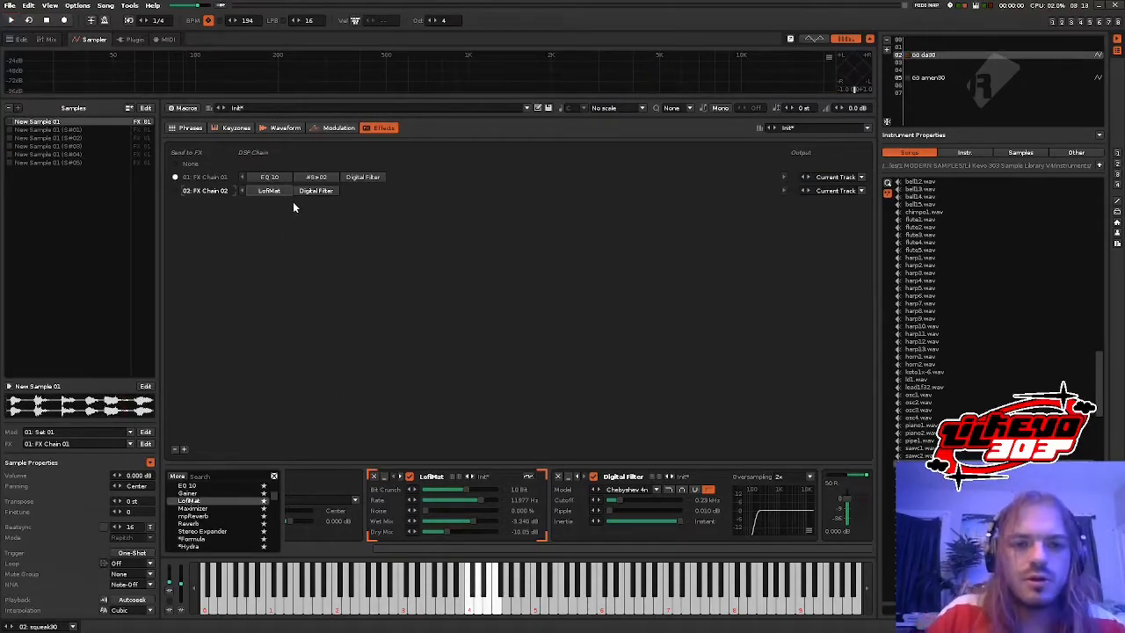
- Review the device order, Send routing and panning of FX Chain 01 and FX Chain 02
click(392, 177)
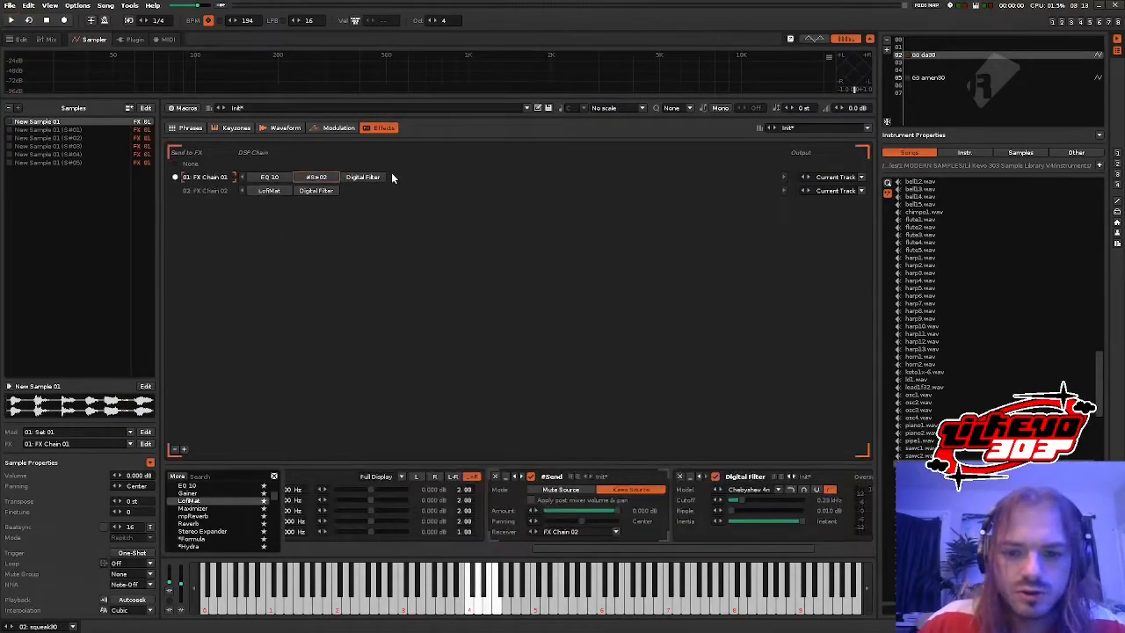
drag(541, 549, 599, 549)
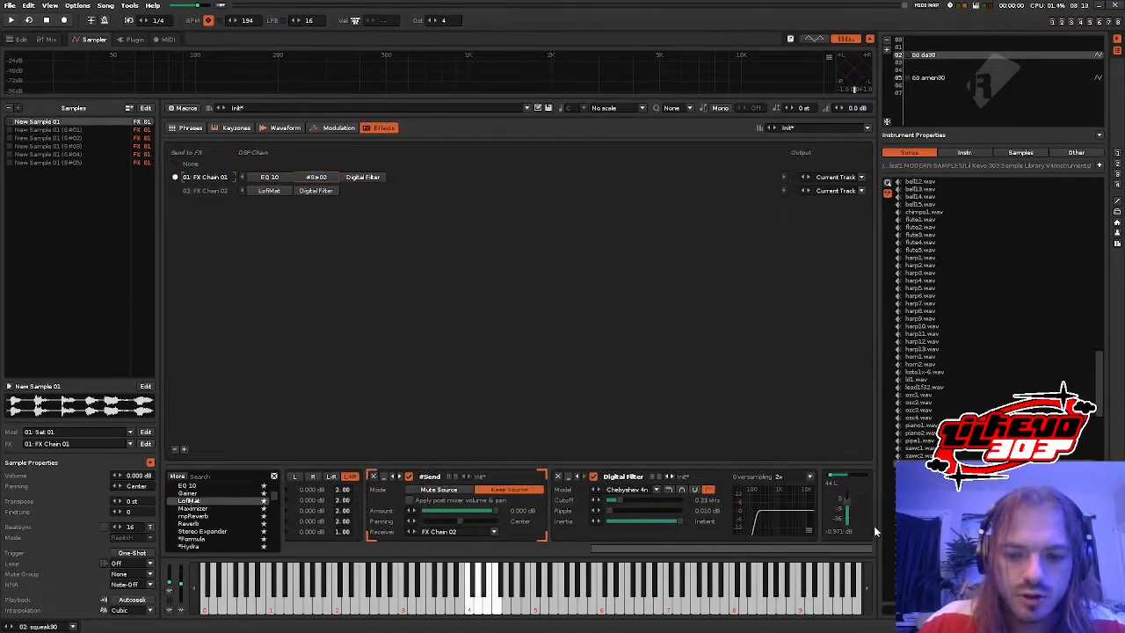
click(331, 177)
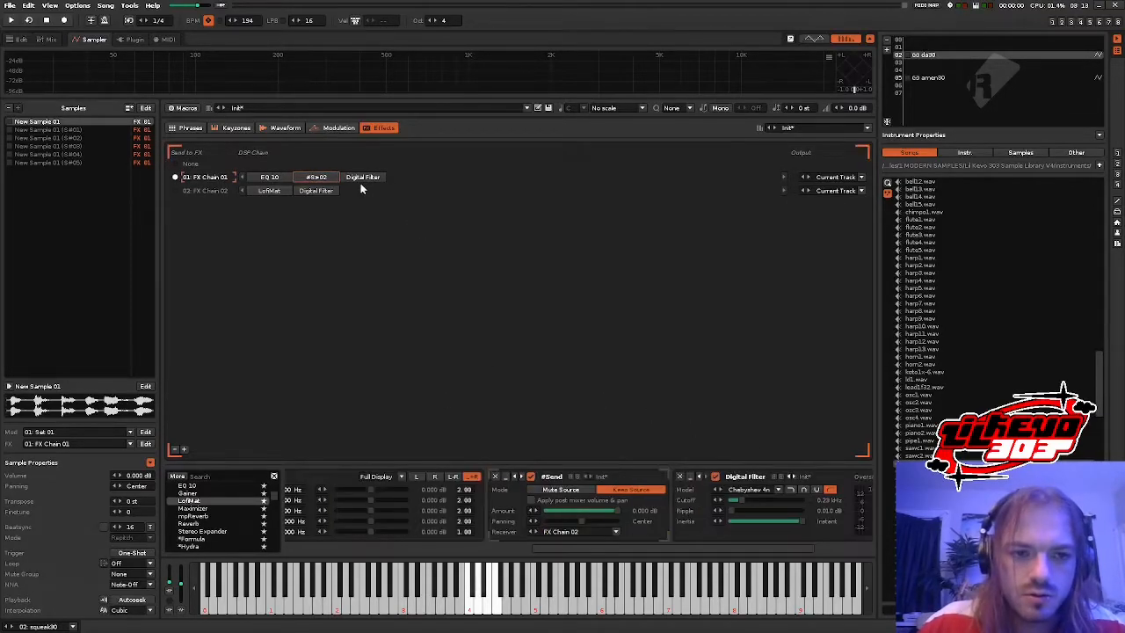
click(361, 186)
click(363, 180)
click(365, 185)
click(369, 178)
click(367, 187)
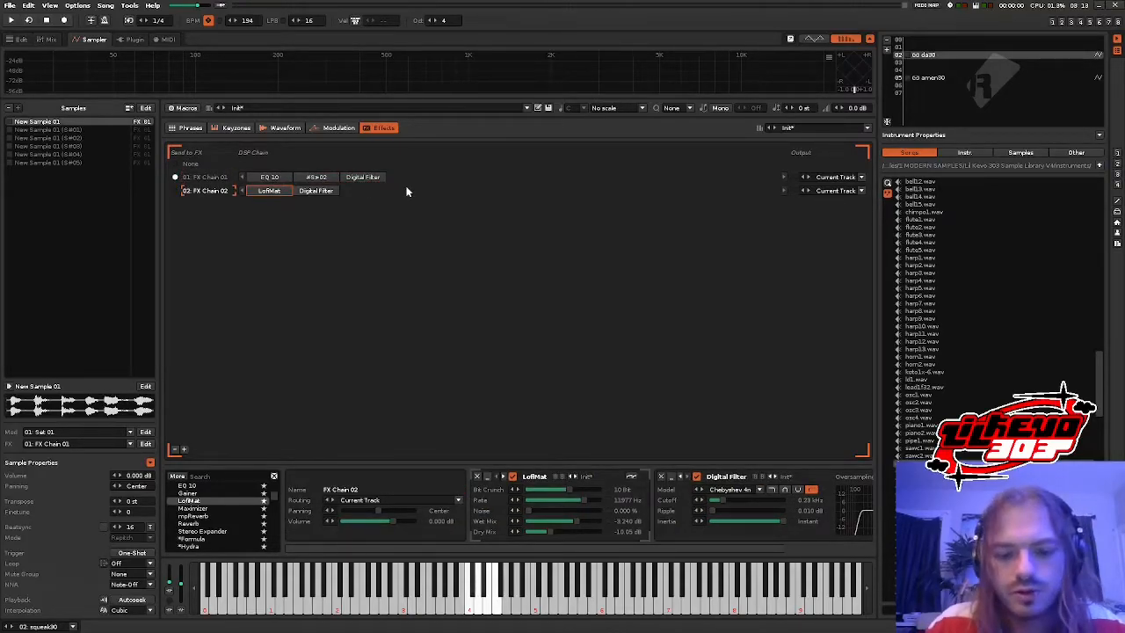
- Audition the track in the mixer and add a Stereo Expander set to Mono before the master's Maximizer
click(53, 40)
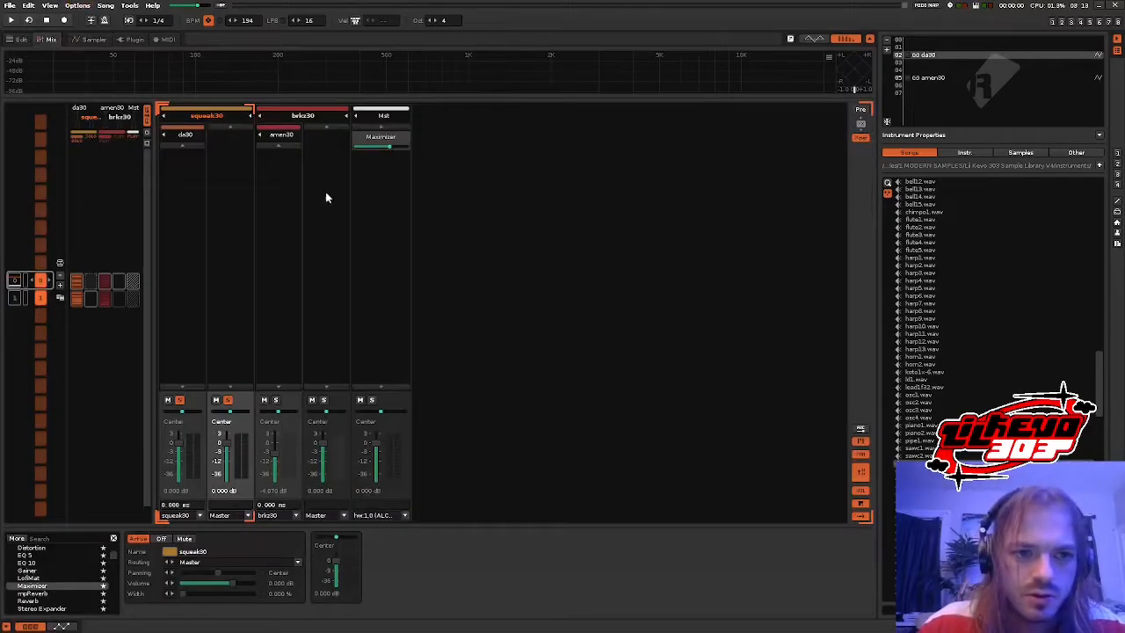
key(space)
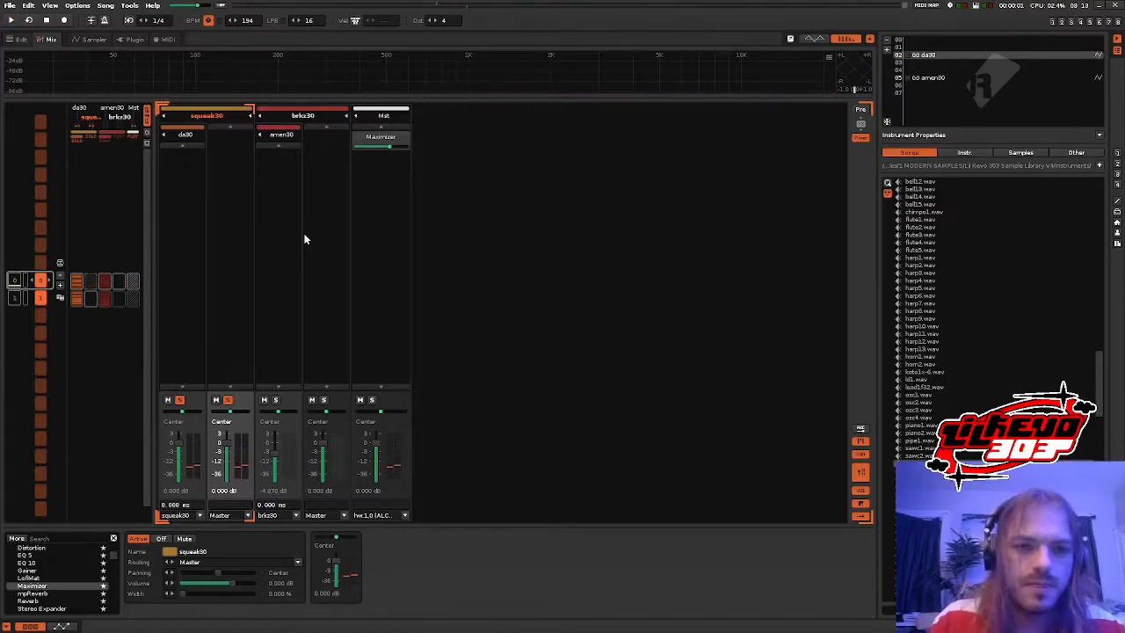
click(385, 255)
scroll(52, 571, down, 2)
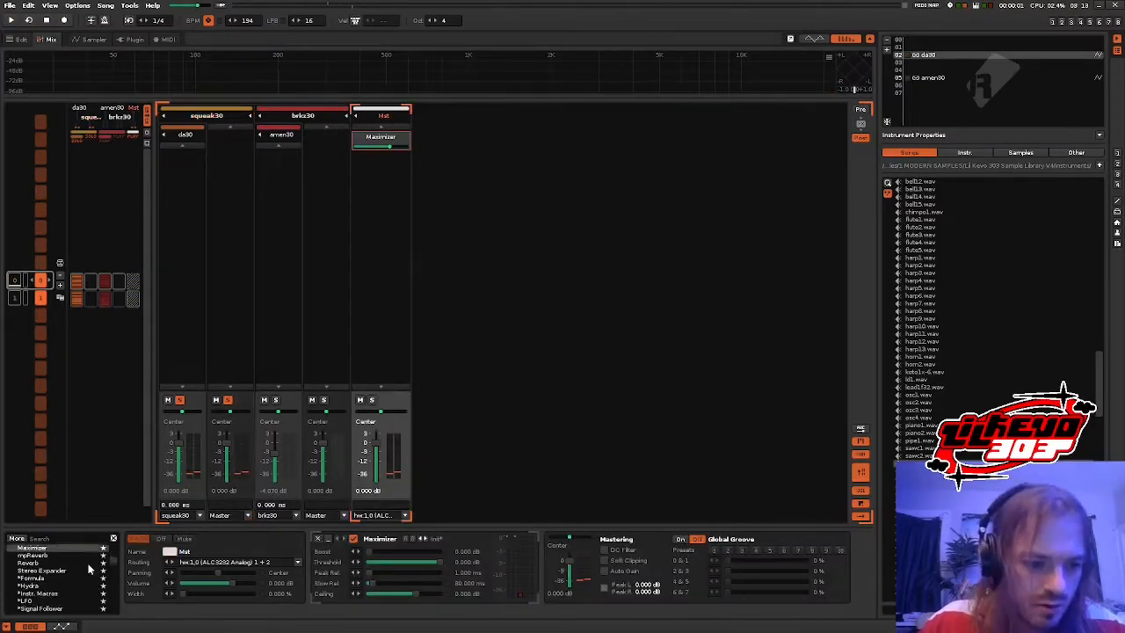
drag(44, 562, 391, 575)
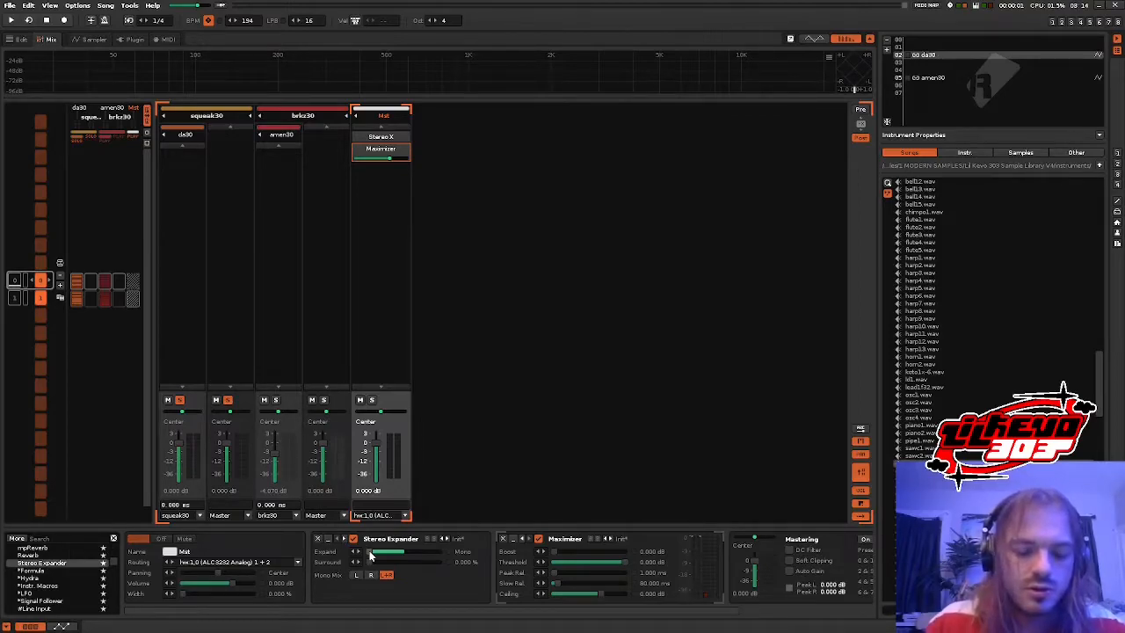
- Compare the vocal with the master's Stereo Expander on and off, leaving the expander bypassed
key(space)
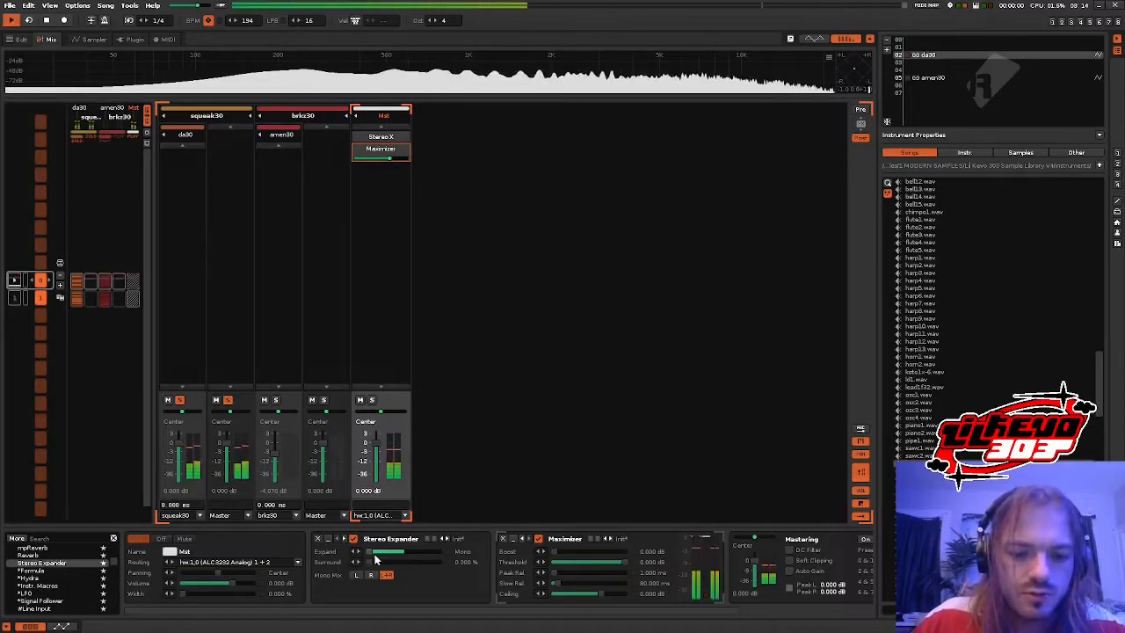
click(353, 538)
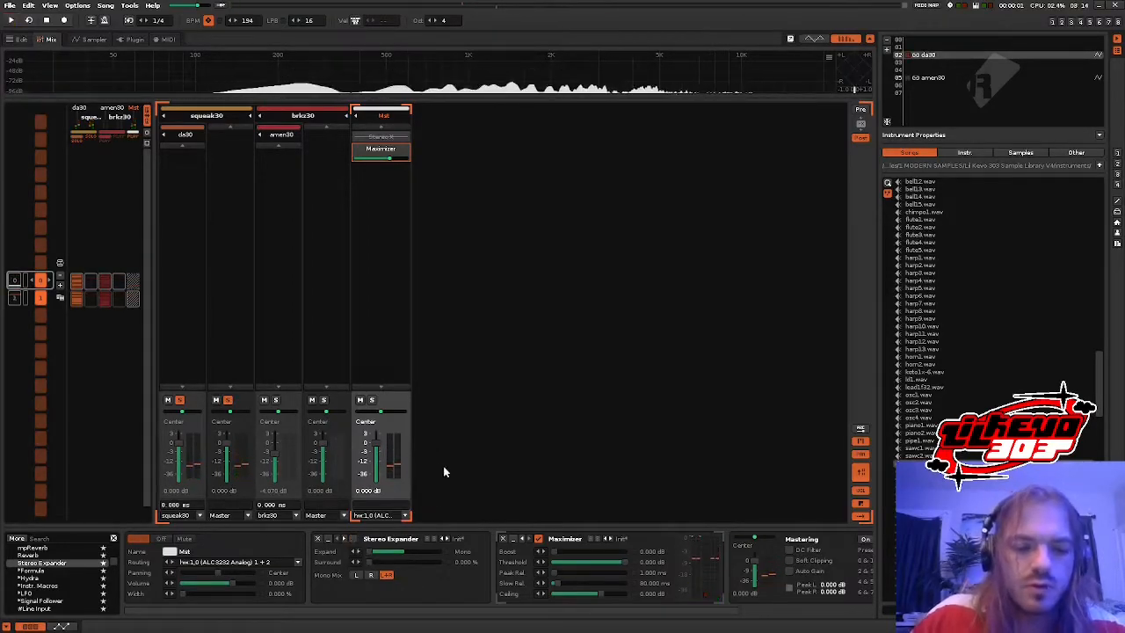
click(353, 539)
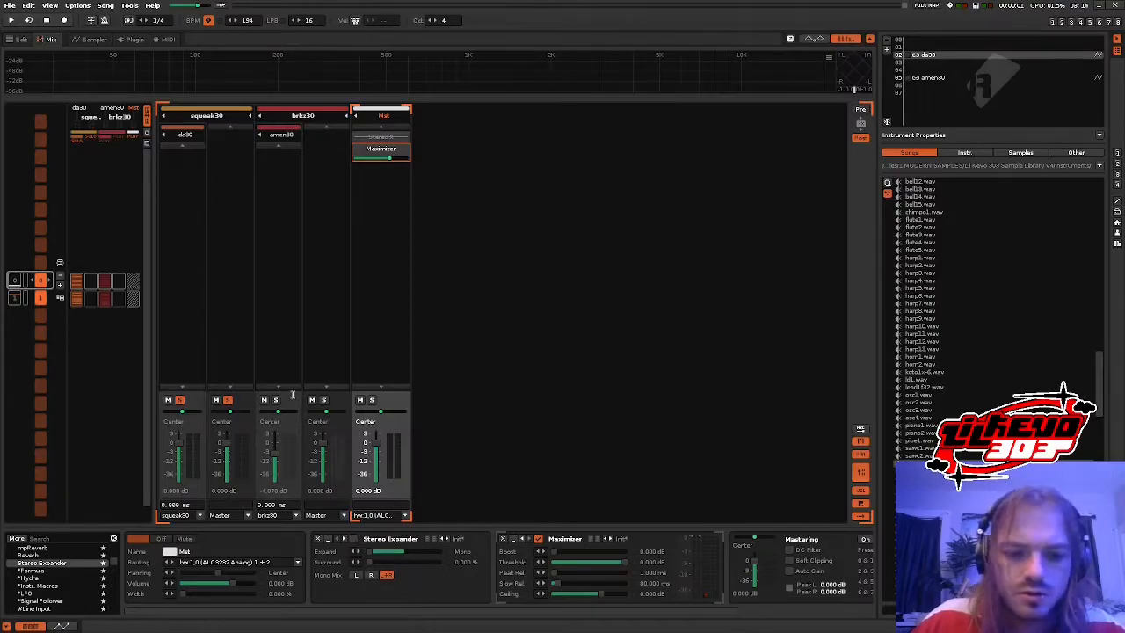
- Unsolo the squeak30 group, play the full mix, and lower the da30 track's volume slightly
click(227, 400)
key(space)
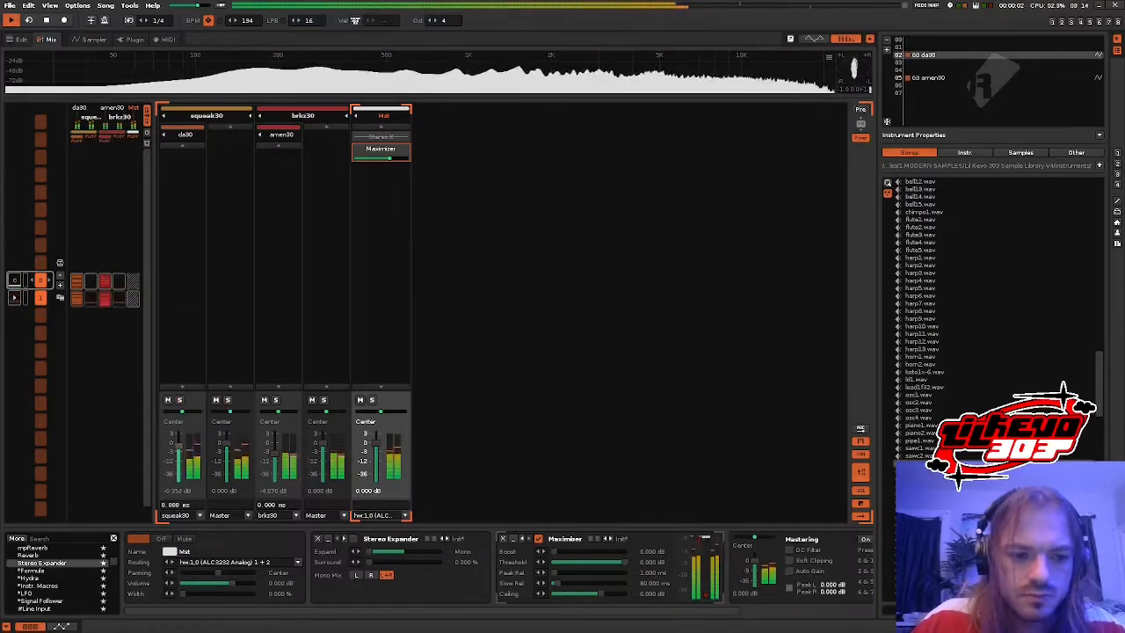
key(space)
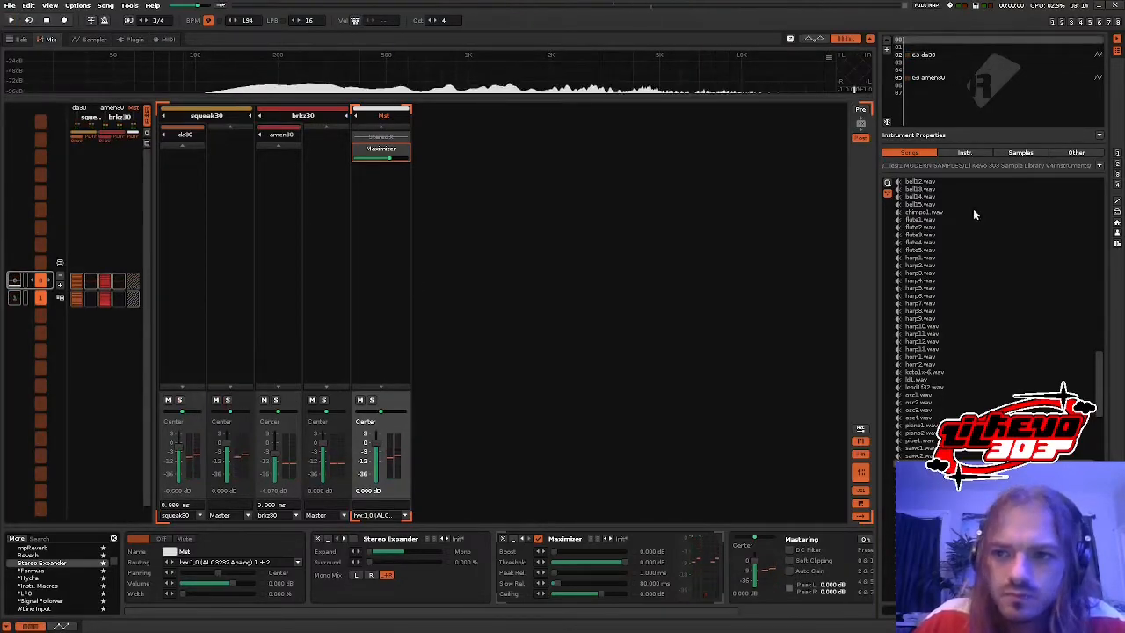
- Browse the sample packs for instruments down to the Kicks folder of the Renoise stock samples
click(964, 153)
click(1118, 154)
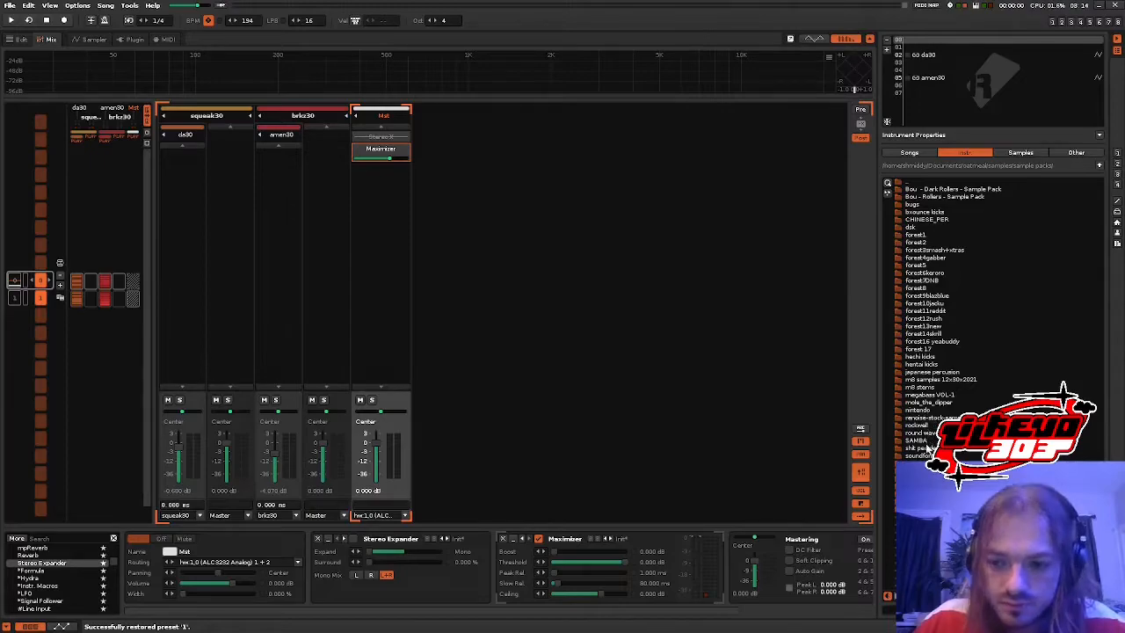
double_click(933, 419)
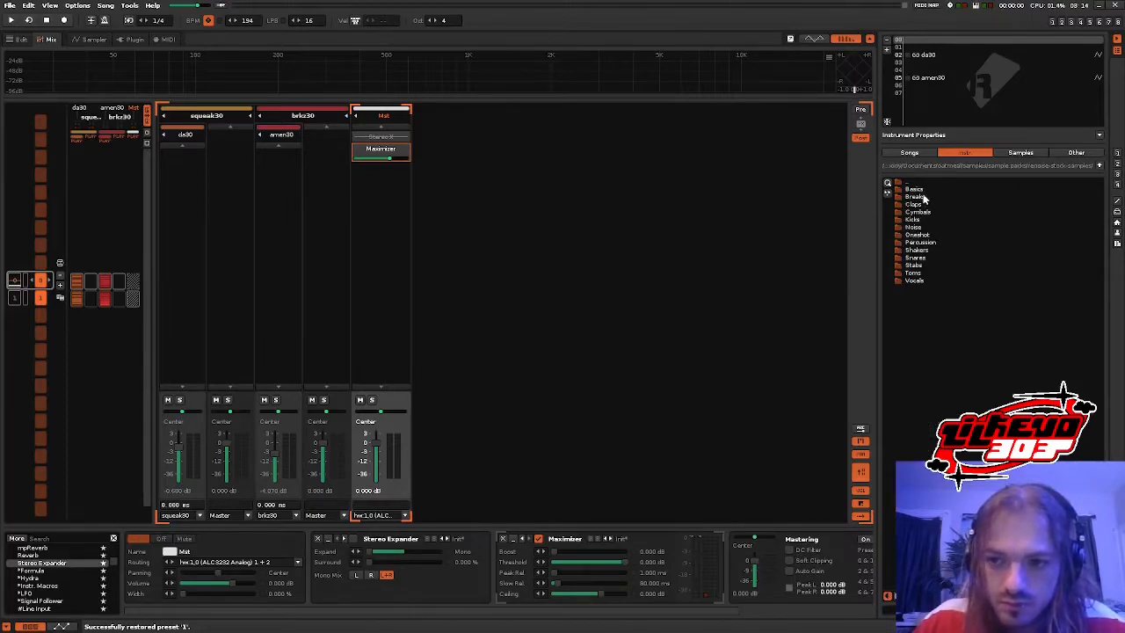
double_click(919, 221)
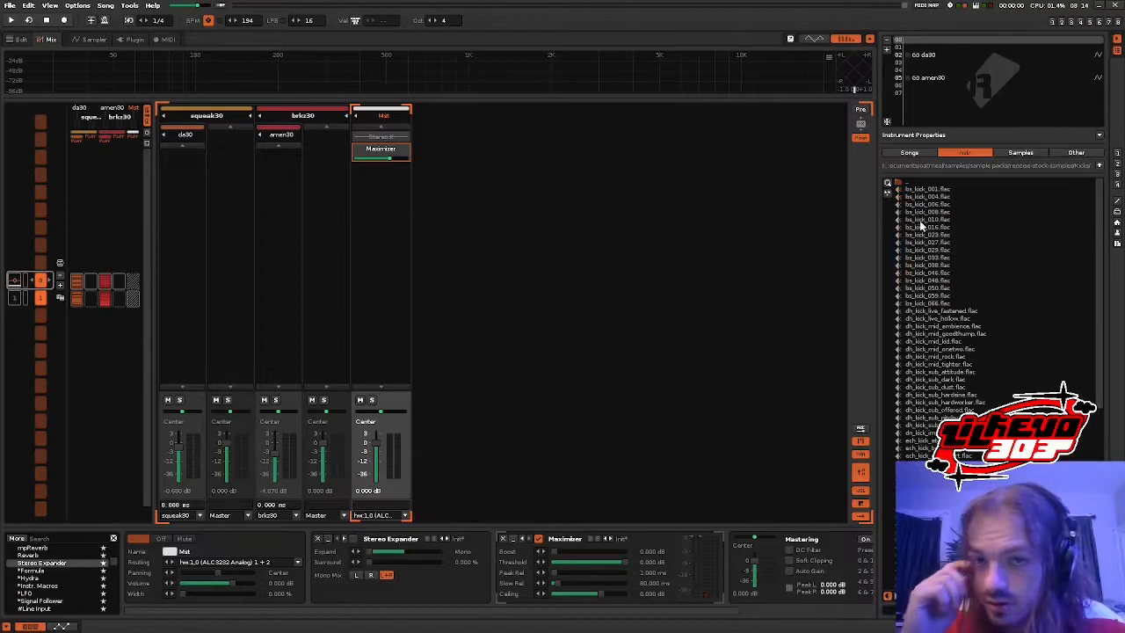
- Insert a new track, move it ahead of the squeak30 group, and load dh_kick_sub_dark.flac into instrument 00
click(219, 156)
key(ctrl+t)
drag(302, 120, 174, 140)
click(952, 380)
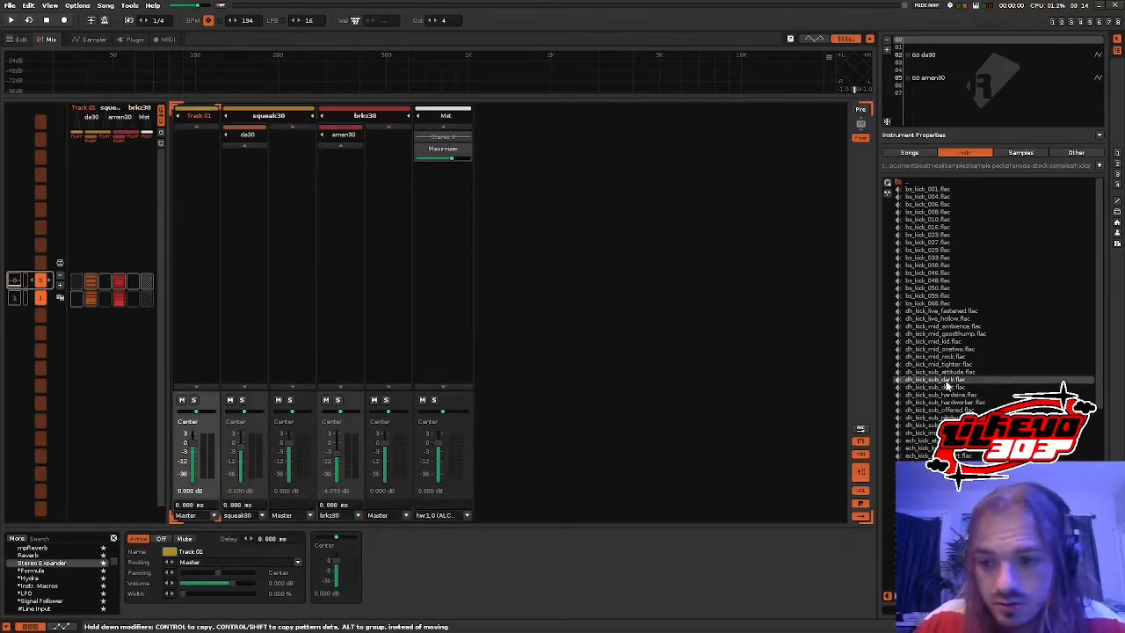
double_click(952, 379)
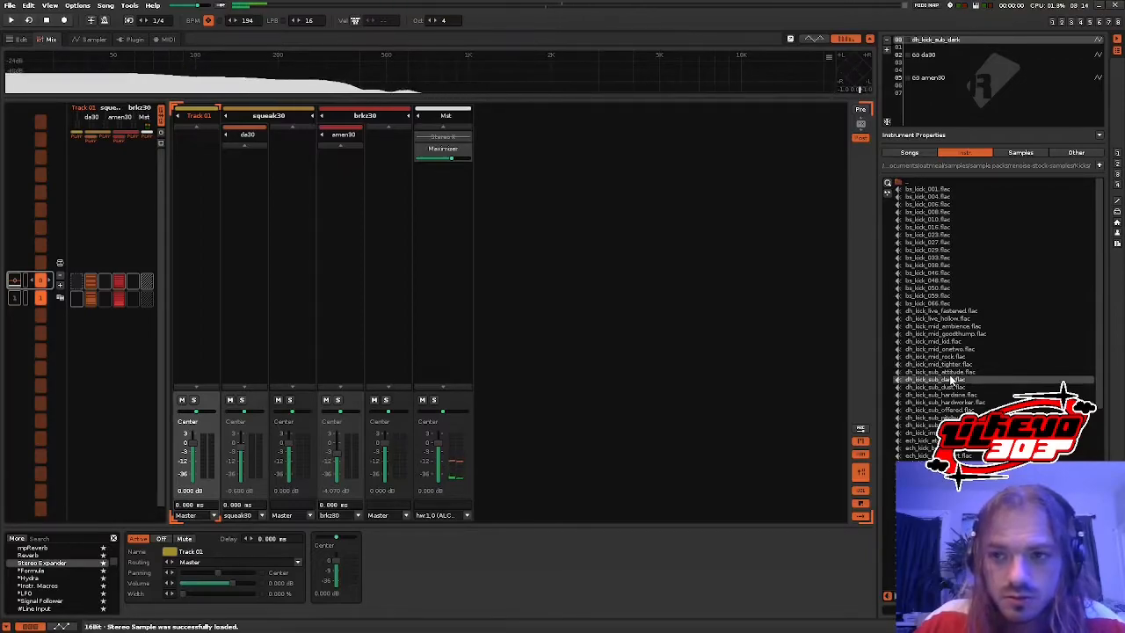
- Enable Forward looping on the dh_kick_sub_dark sample and set a short loop region of one wave cycle in its tail
click(94, 39)
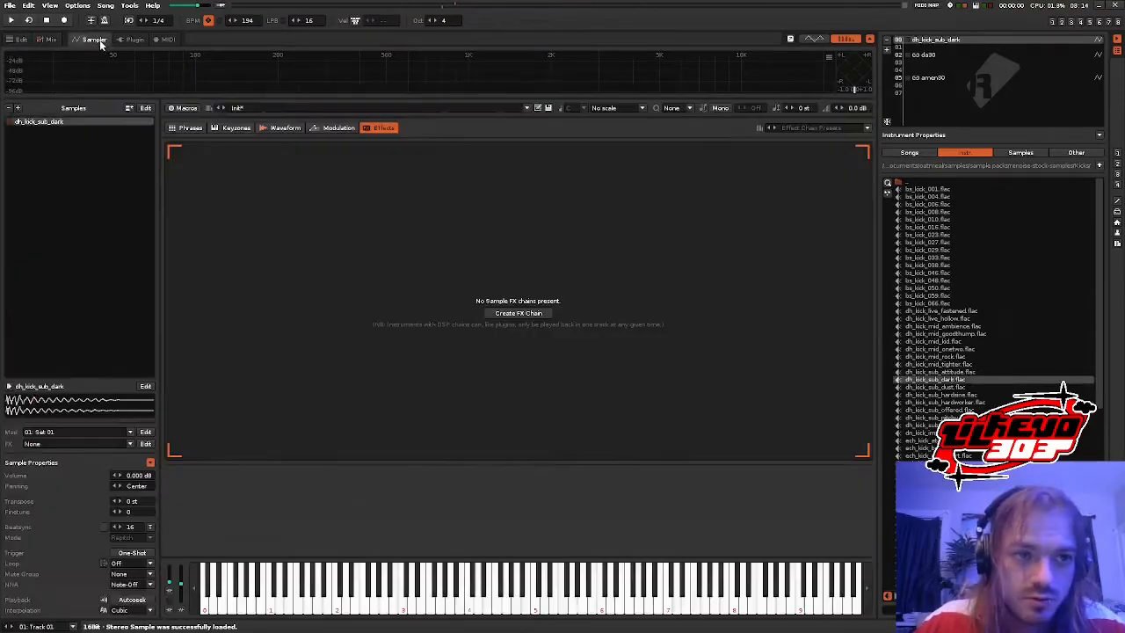
click(279, 128)
click(517, 544)
click(512, 519)
drag(178, 201, 404, 216)
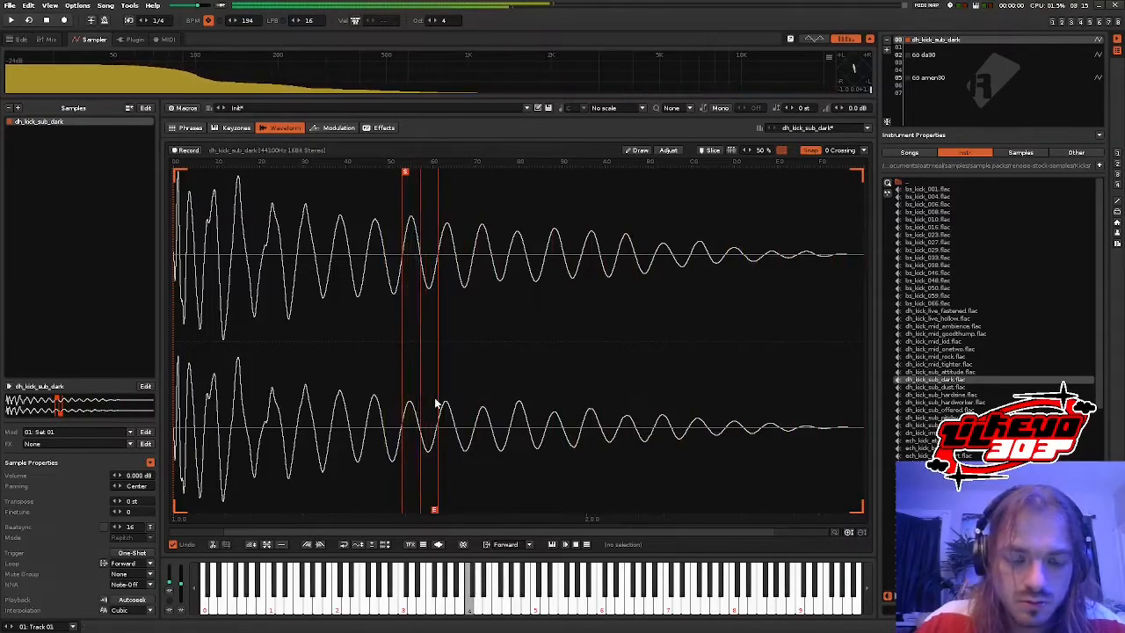
- Duplicate the patterns in the sequence twice to reach eight slots, and shrink the pattern matrix display
click(21, 40)
key(Escape)
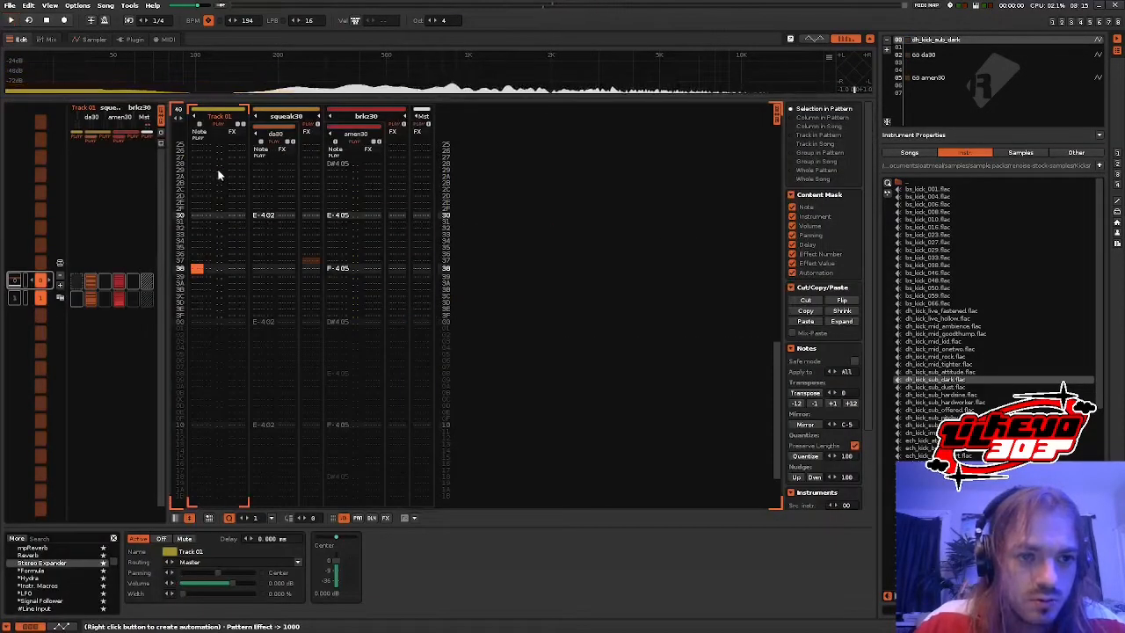
scroll(218, 184, up, 20)
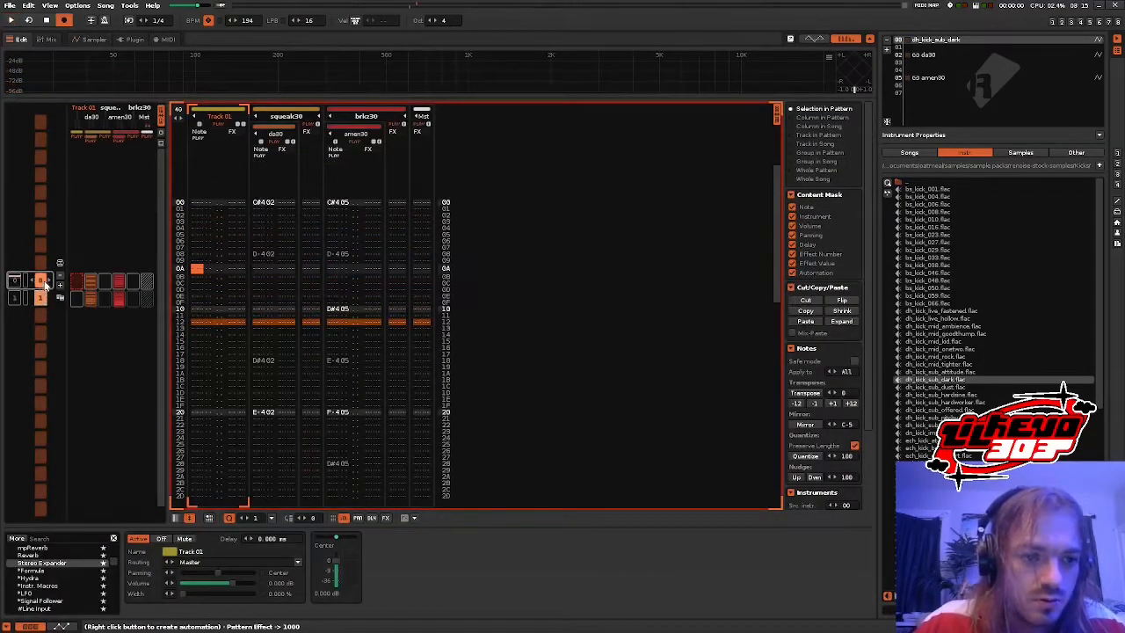
right_click(46, 283)
click(74, 373)
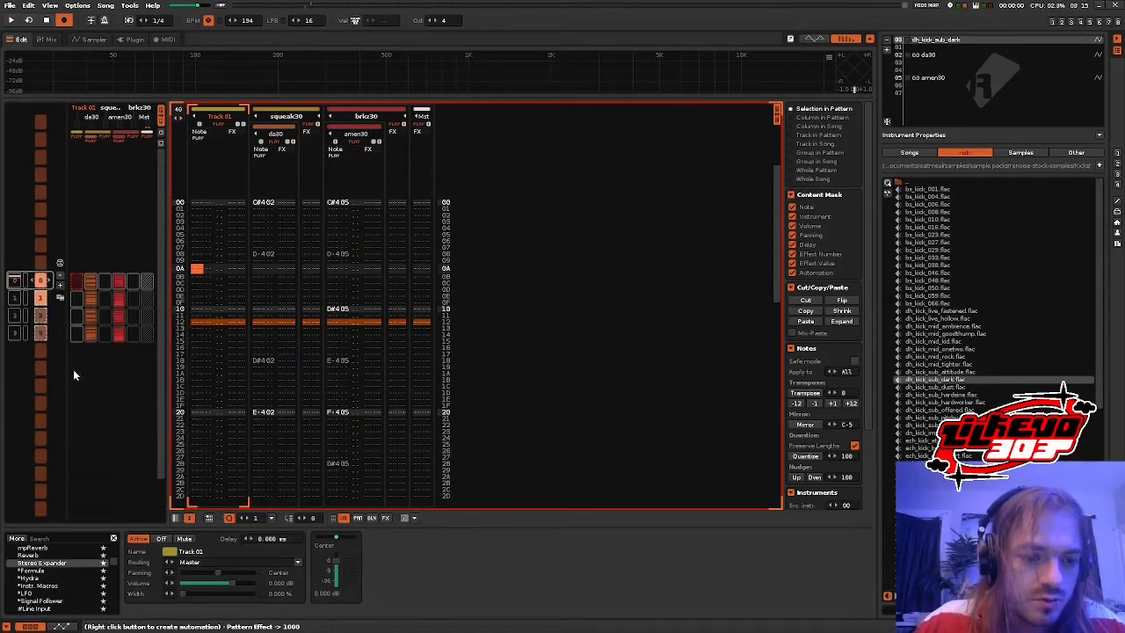
right_click(50, 287)
click(143, 354)
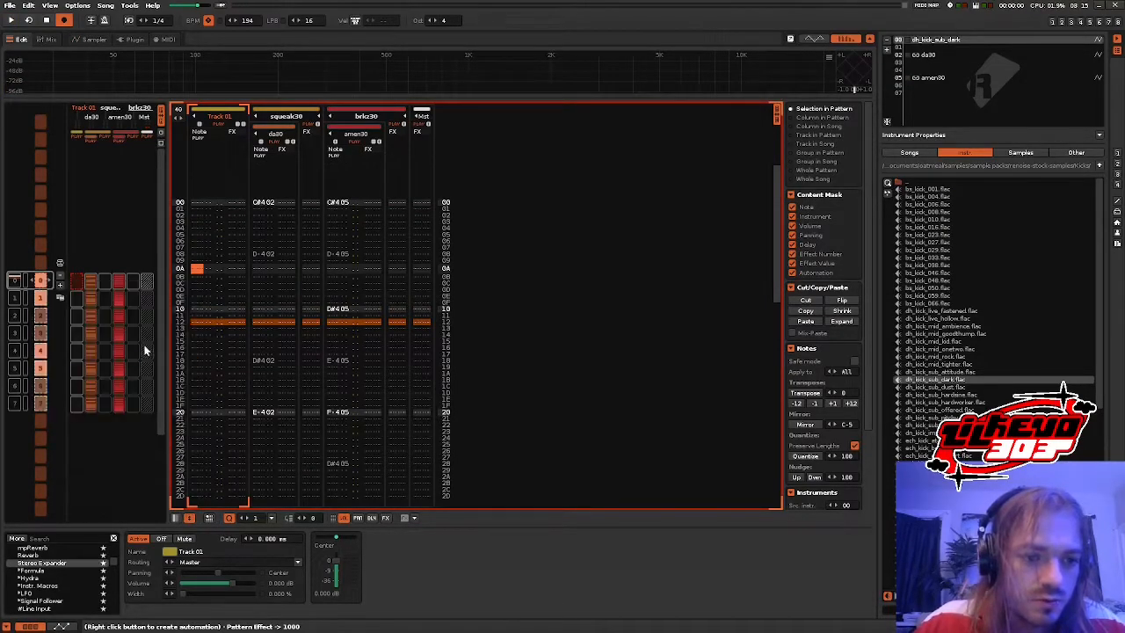
click(161, 134)
click(161, 134)
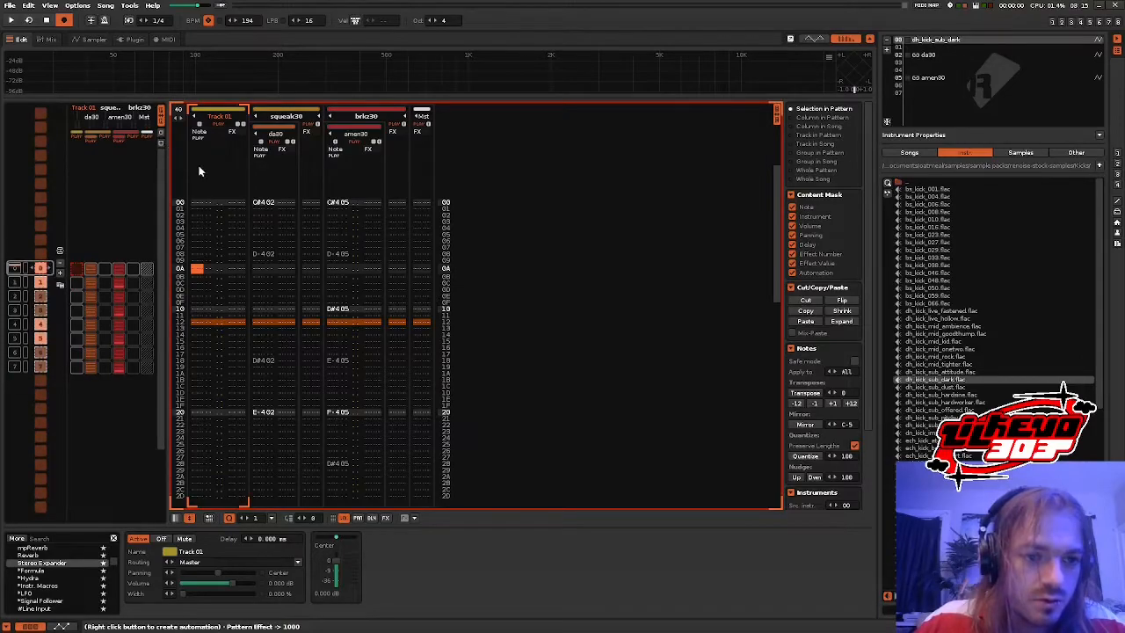
- Record sub kick notes into Track 01 of pattern 0, including E-5 at line 28 and E-4 at line 30, undoing the stray one
key(space)
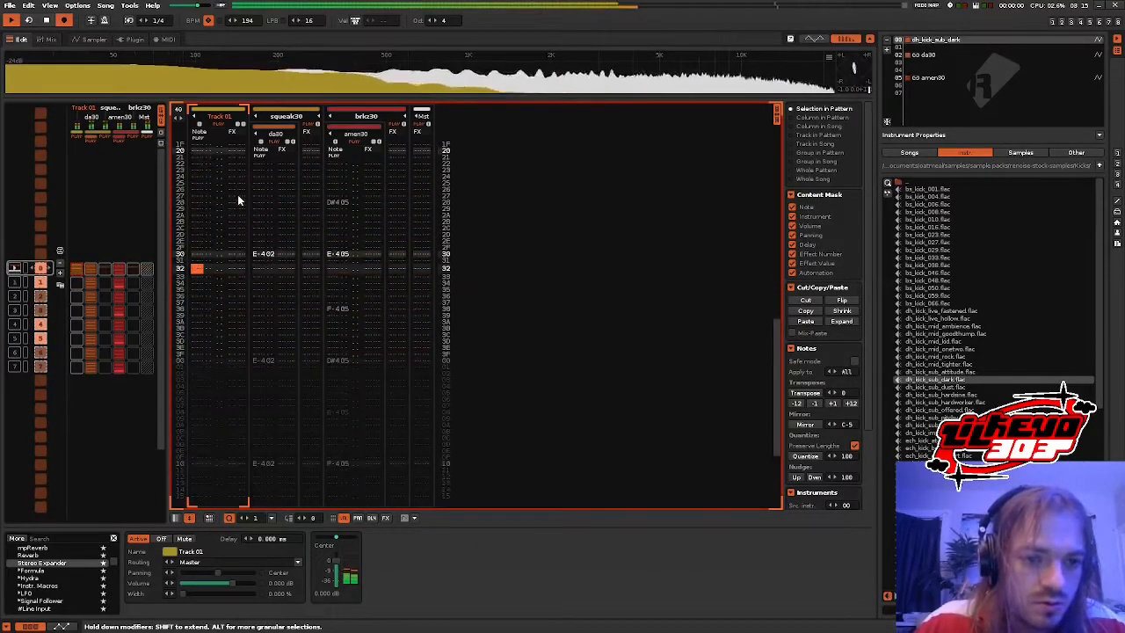
key(ctrl+z)
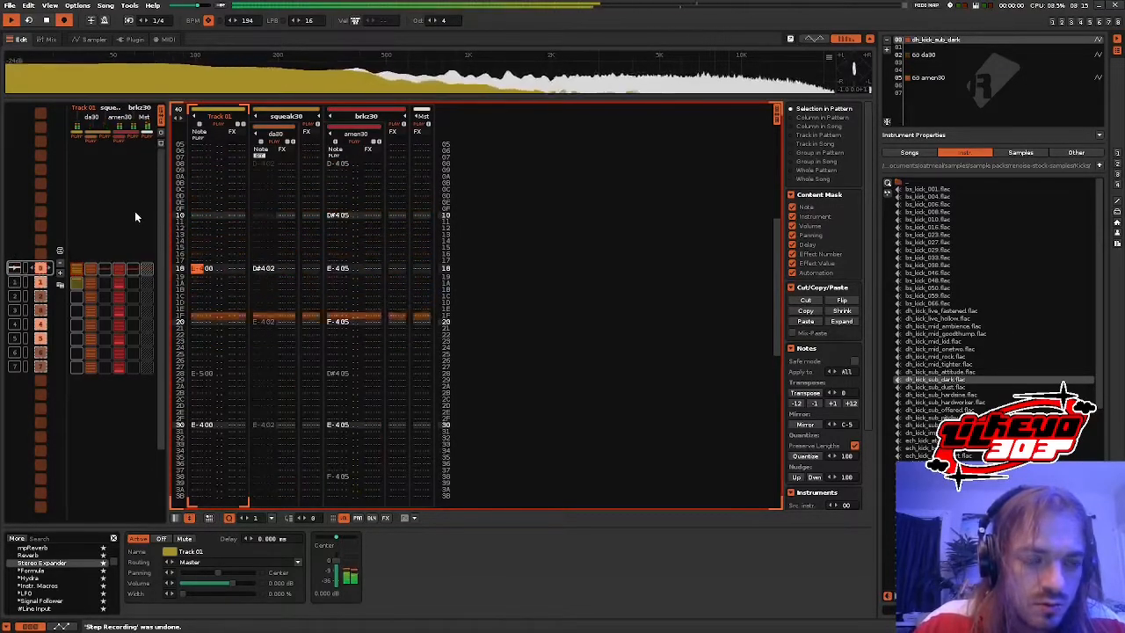
key(space)
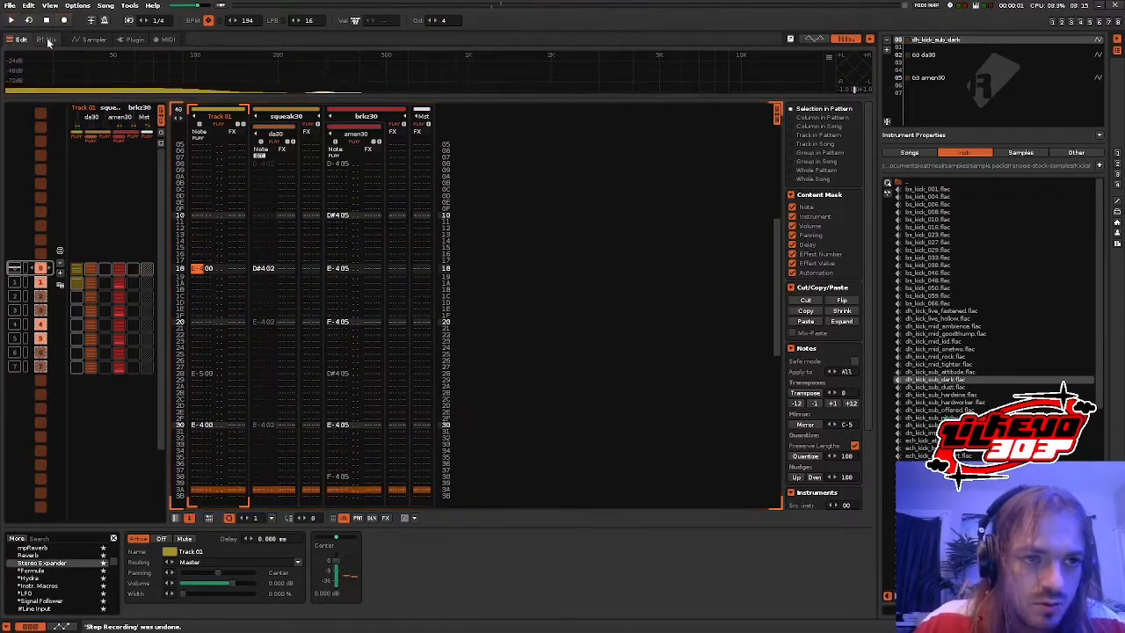
- Audition the mix with Track 01 muted, lower da30's volume to about -6.4 dB, and unmute Track 01
click(50, 40)
click(182, 401)
key(space)
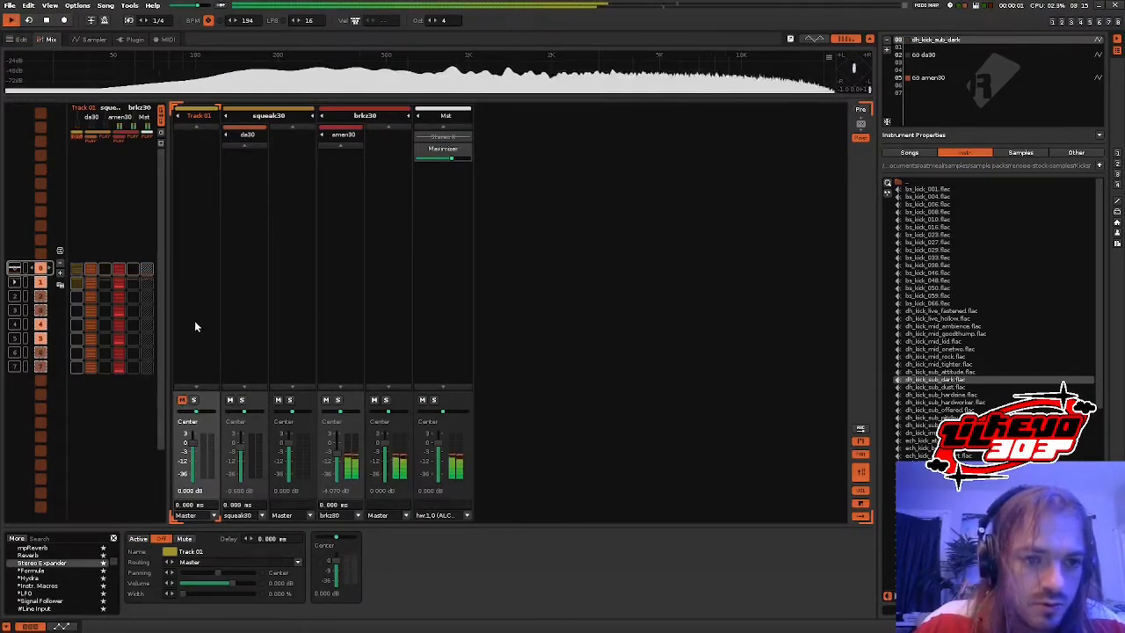
click(15, 38)
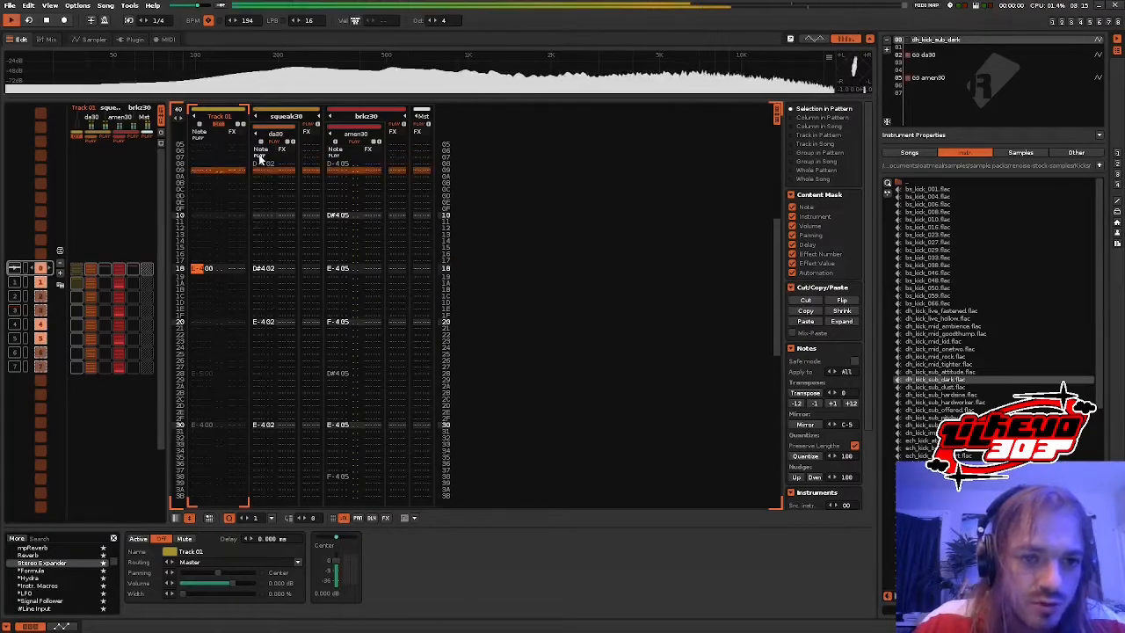
click(49, 39)
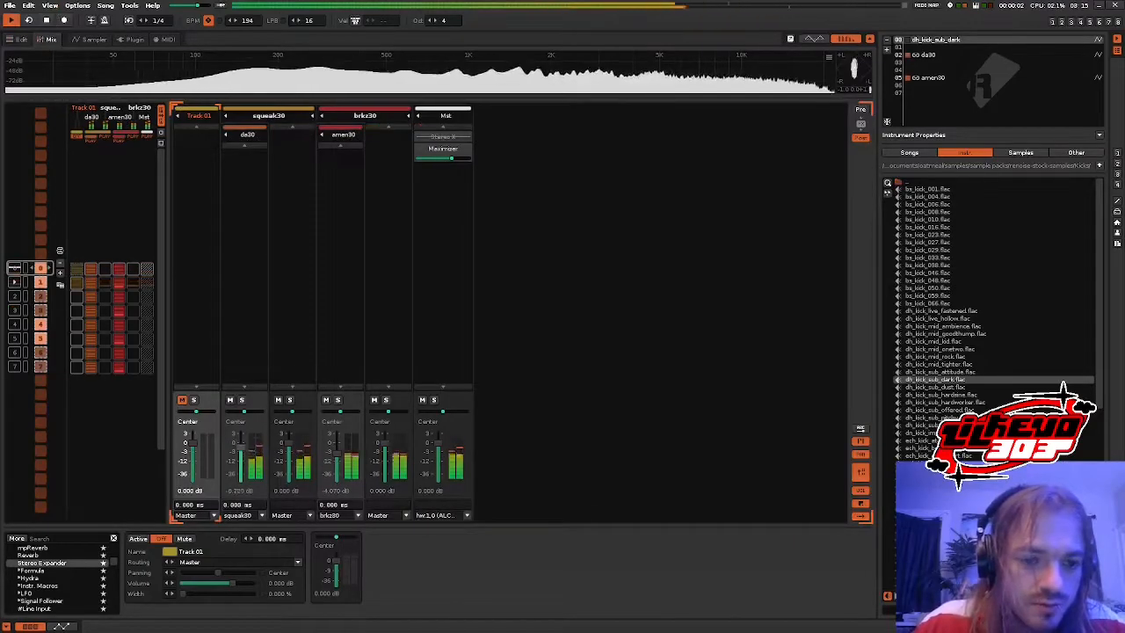
click(182, 400)
click(14, 268)
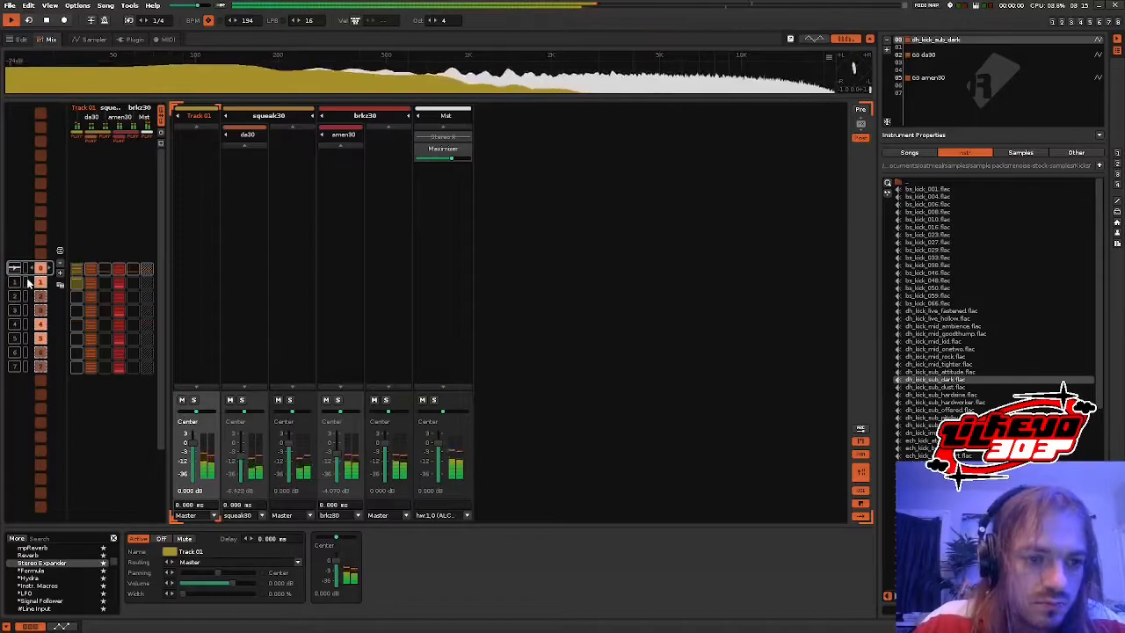
- Enter sub kick notes in Track 01 of pattern 1, with F-4 at lines 18 and 38 and F-5 at line 28
key(F2)
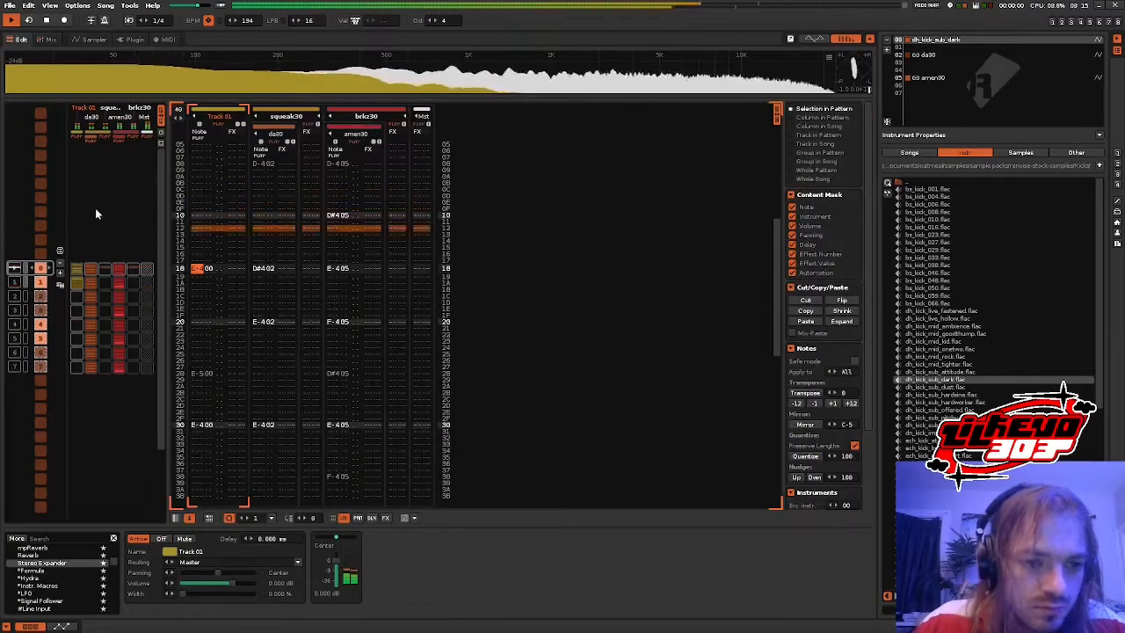
key(Escape)
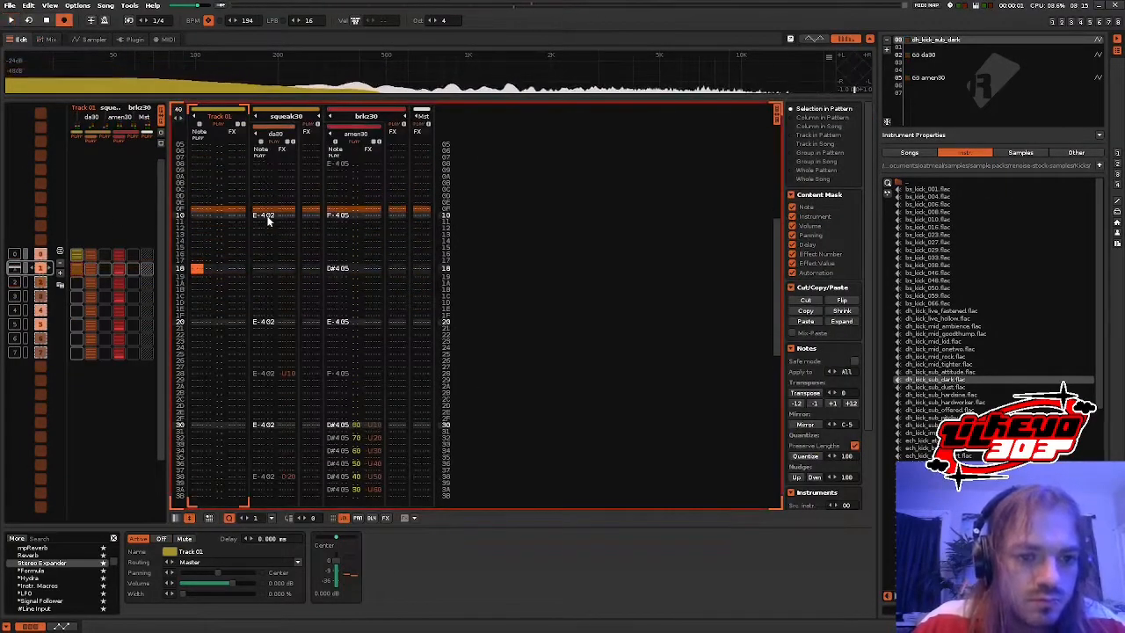
key(r)
scroll(269, 219, down, 7)
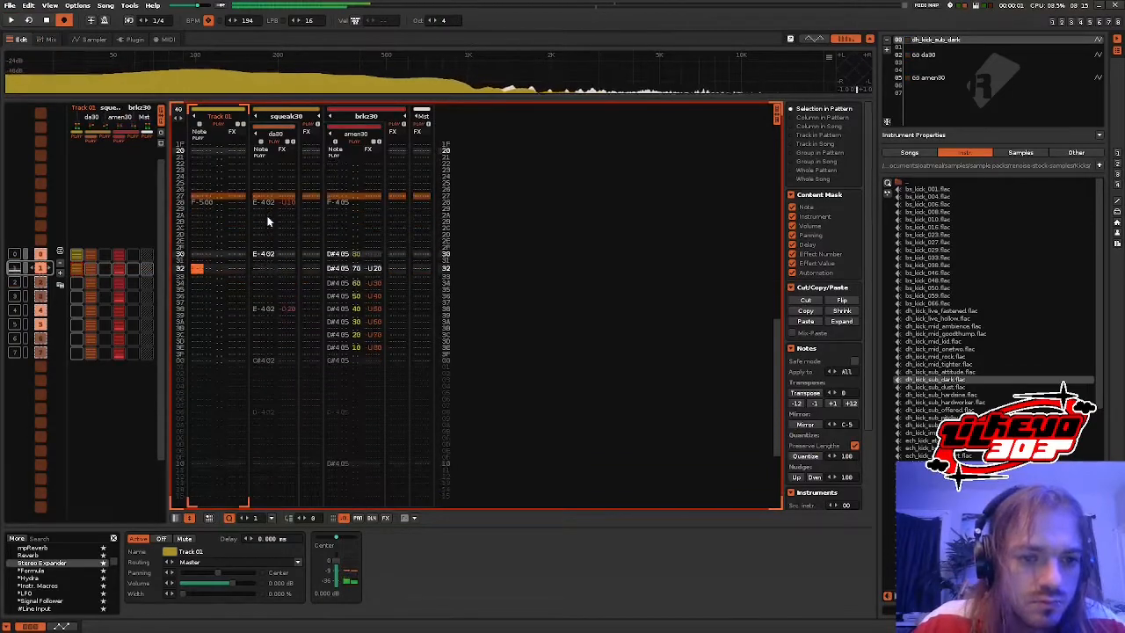
scroll(265, 218, up, 15)
scroll(264, 233, down, 7)
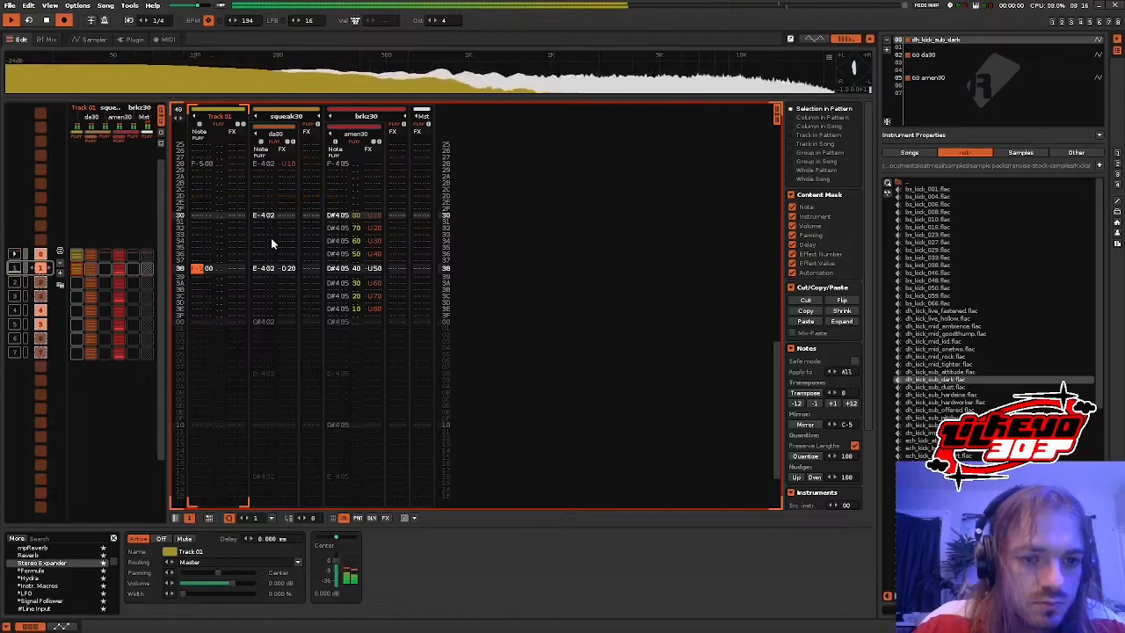
scroll(271, 246, up, 4)
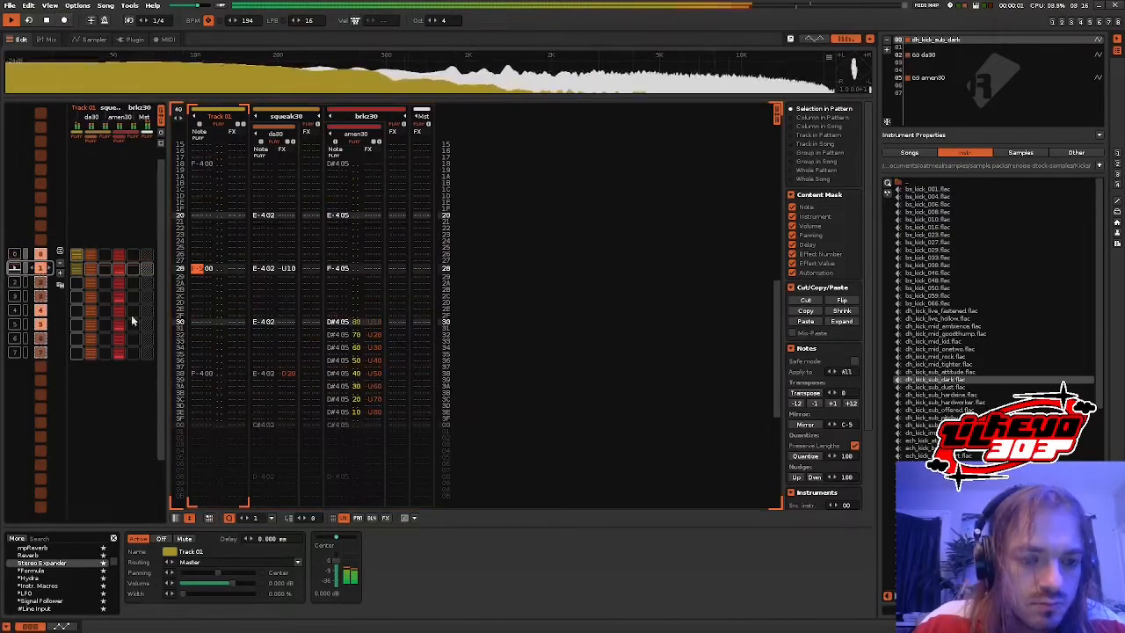
- Add a pitch Envelope to the dh_kick_sub_dark modulation set and delete the envelope's dip point in the external editor
click(93, 40)
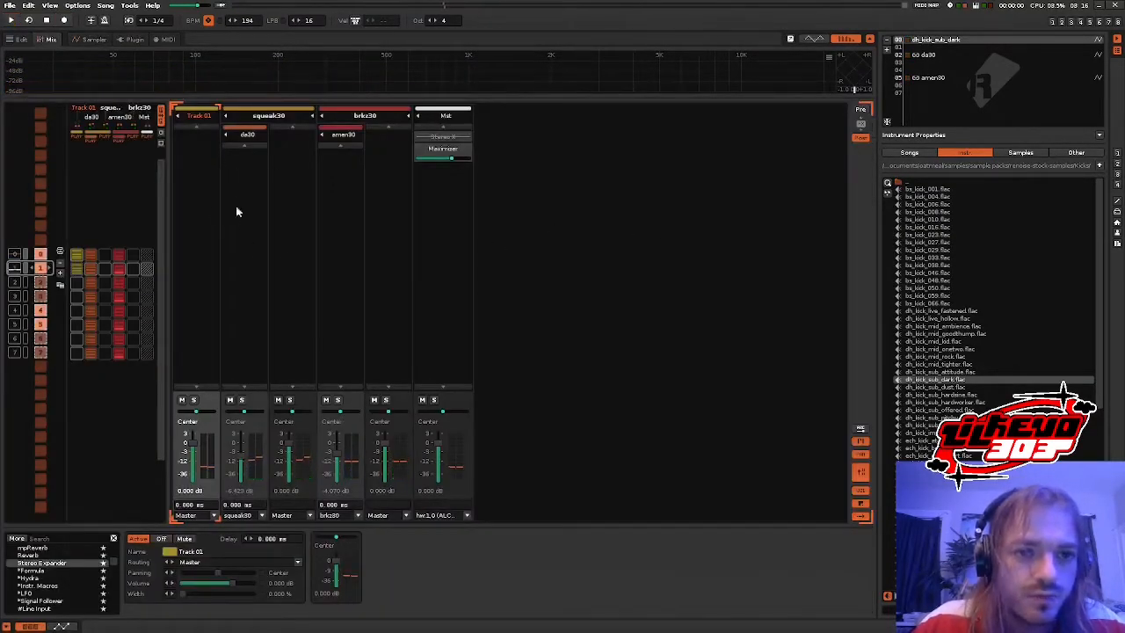
click(92, 40)
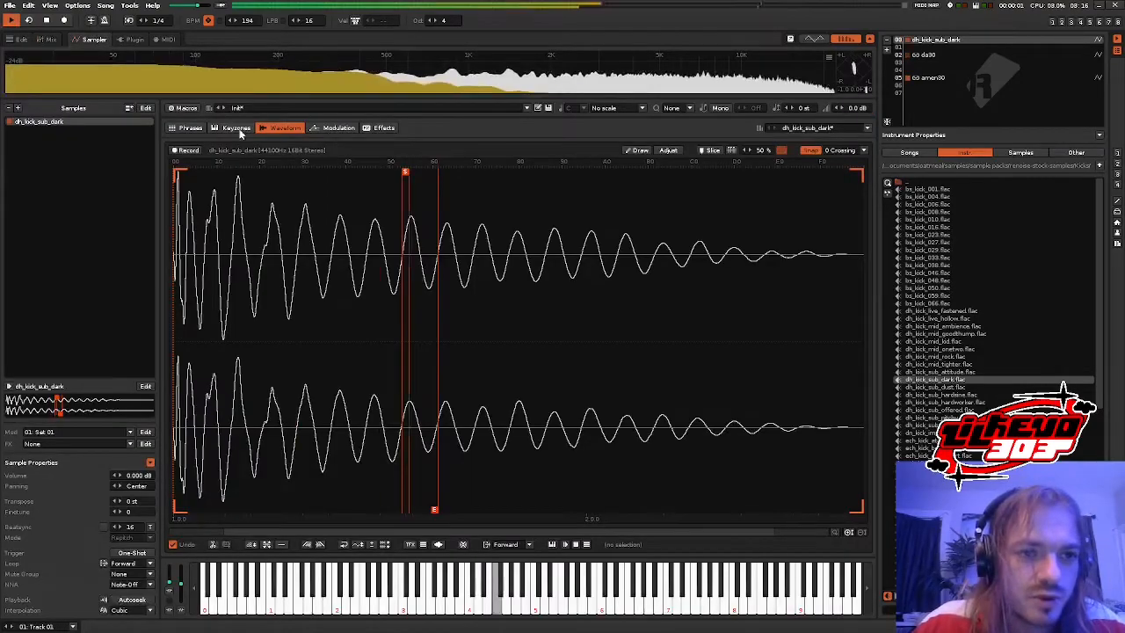
click(334, 127)
click(284, 499)
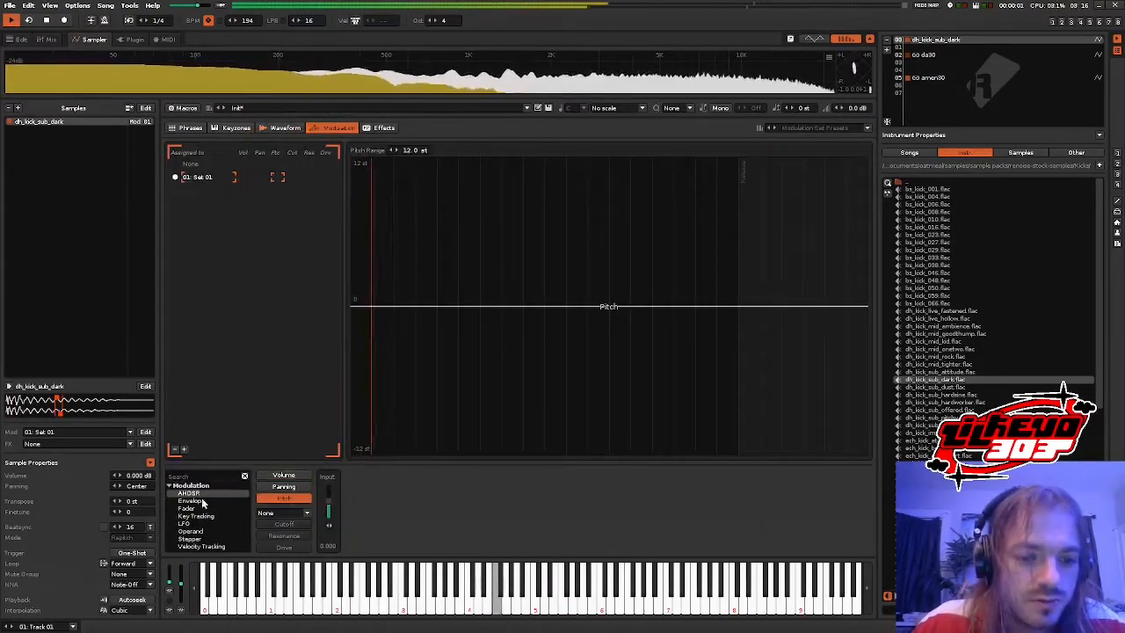
click(191, 500)
click(605, 491)
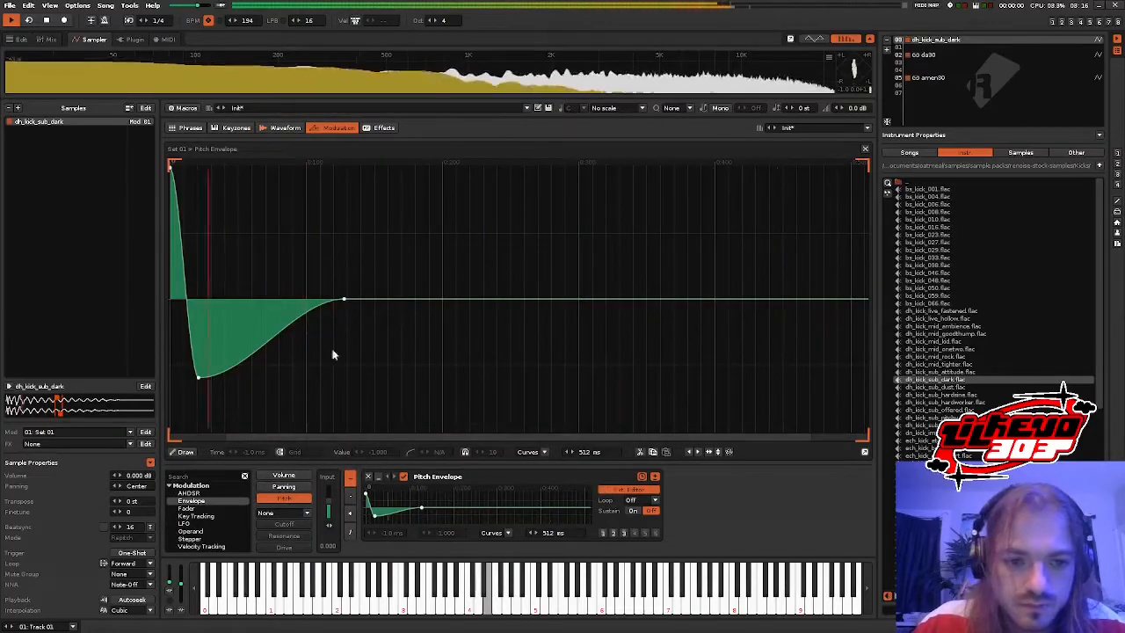
double_click(195, 376)
- Reshape the kick's pitch envelope to start above zero and fall to about -0.498 at 173 ms
click(48, 40)
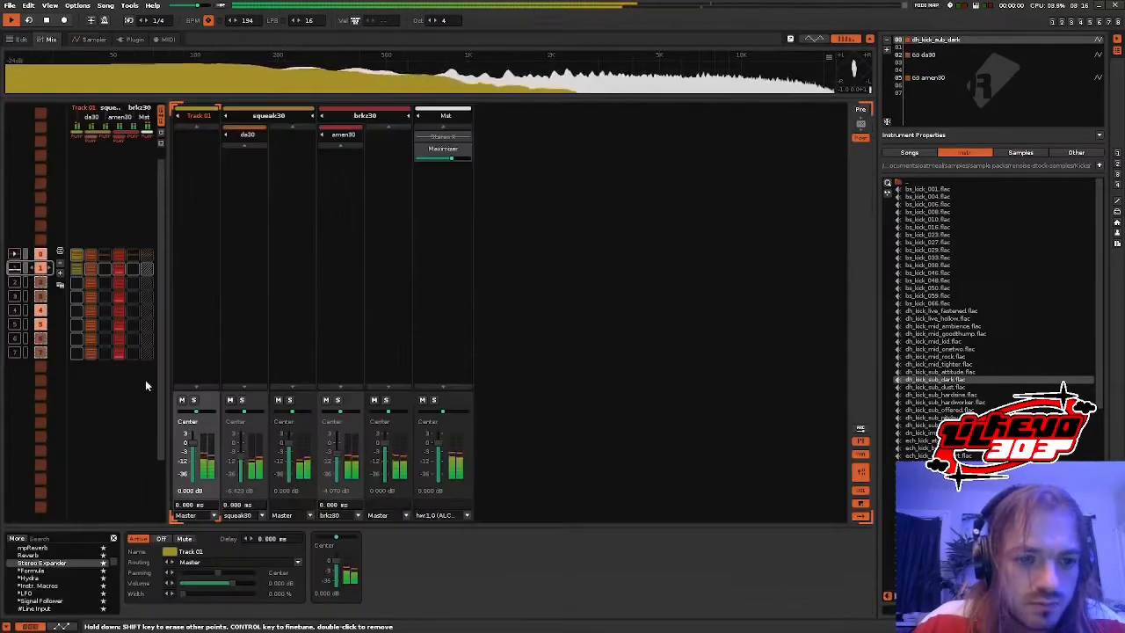
click(94, 39)
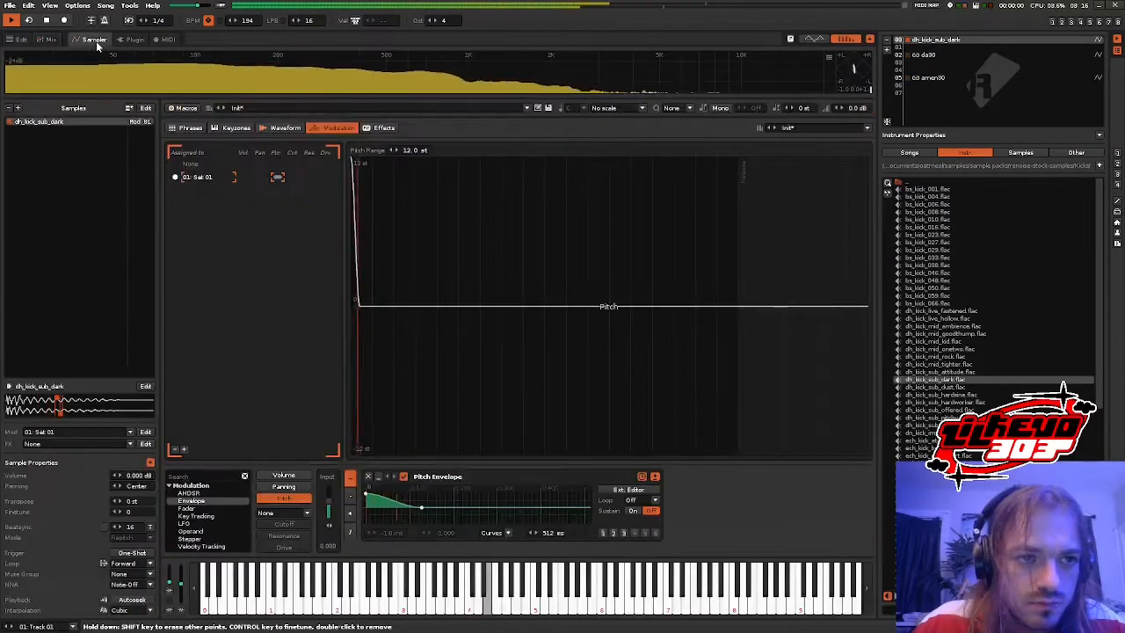
click(626, 490)
double_click(170, 169)
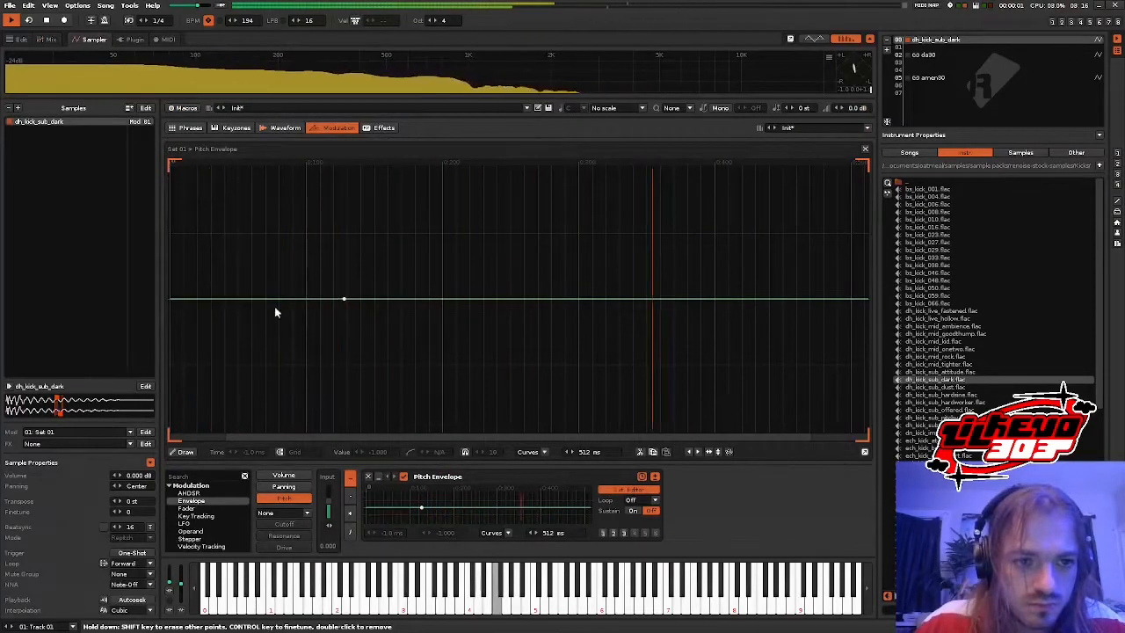
drag(343, 301, 171, 221)
drag(383, 318, 406, 363)
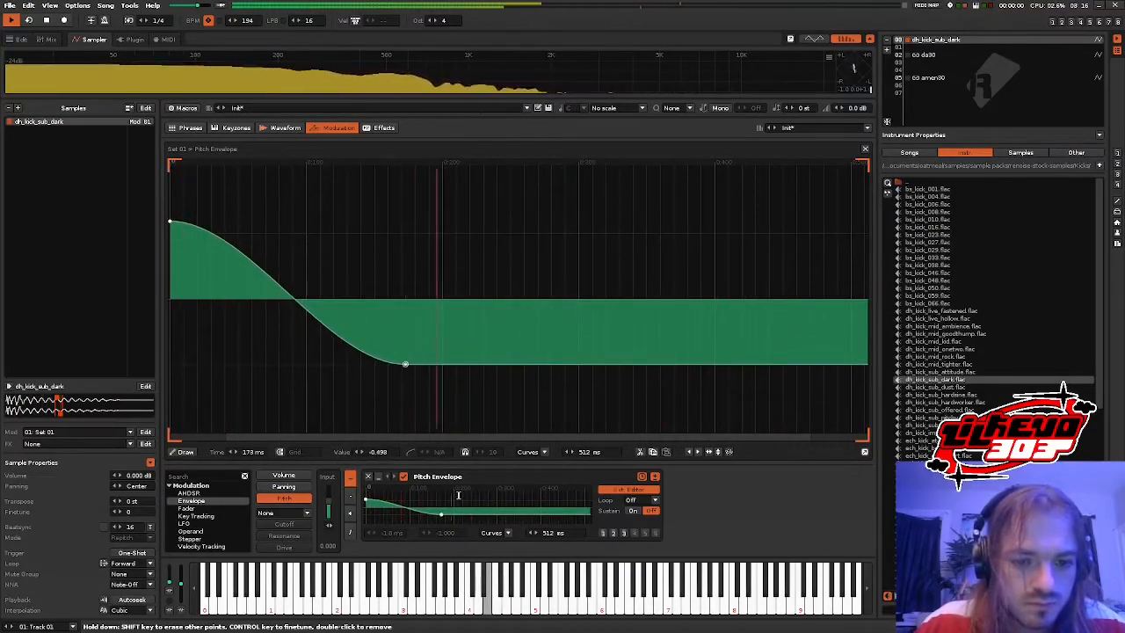
- Switch the pitch envelope to Lines and shape a bent drop from about 0.405 to about -0.536 at 302 ms
click(498, 532)
click(490, 513)
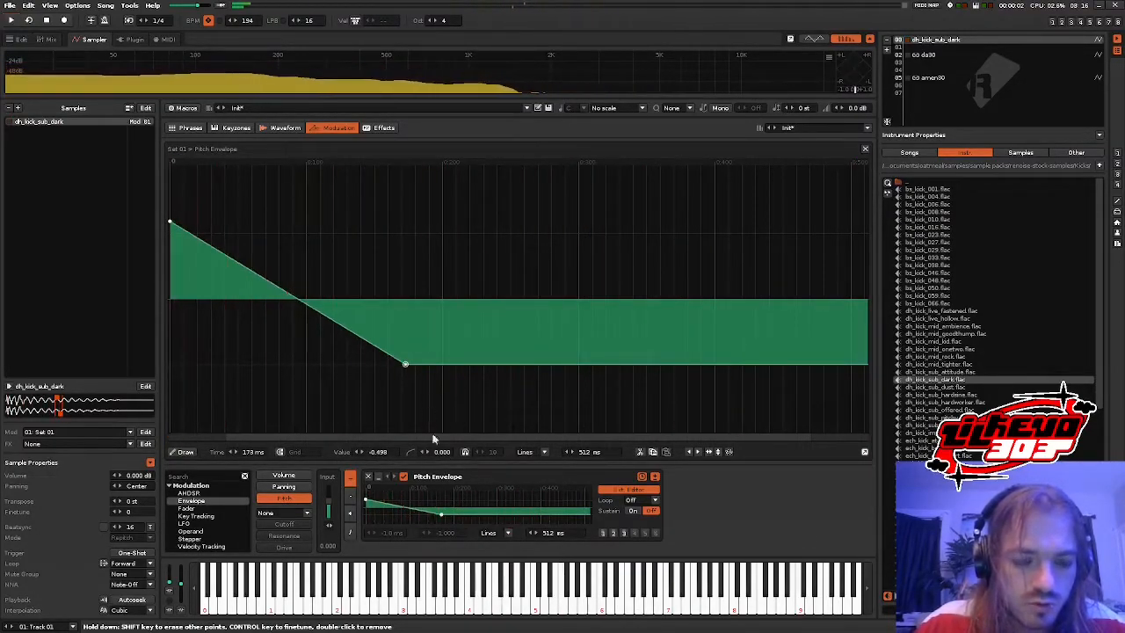
drag(406, 364, 580, 369)
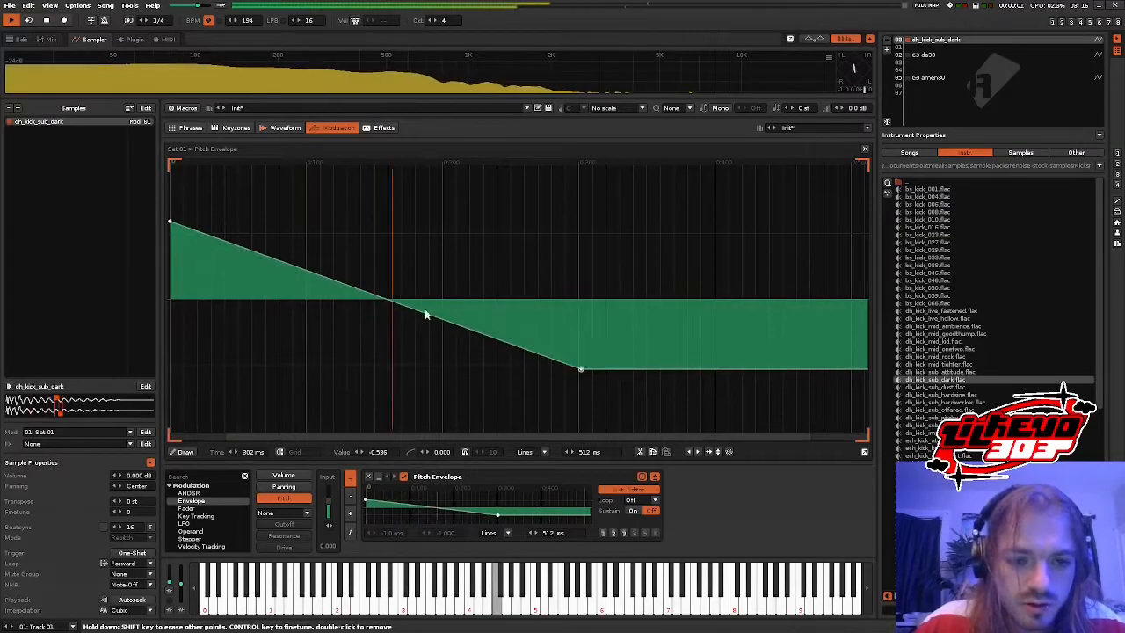
drag(376, 297, 370, 343)
drag(171, 222, 170, 252)
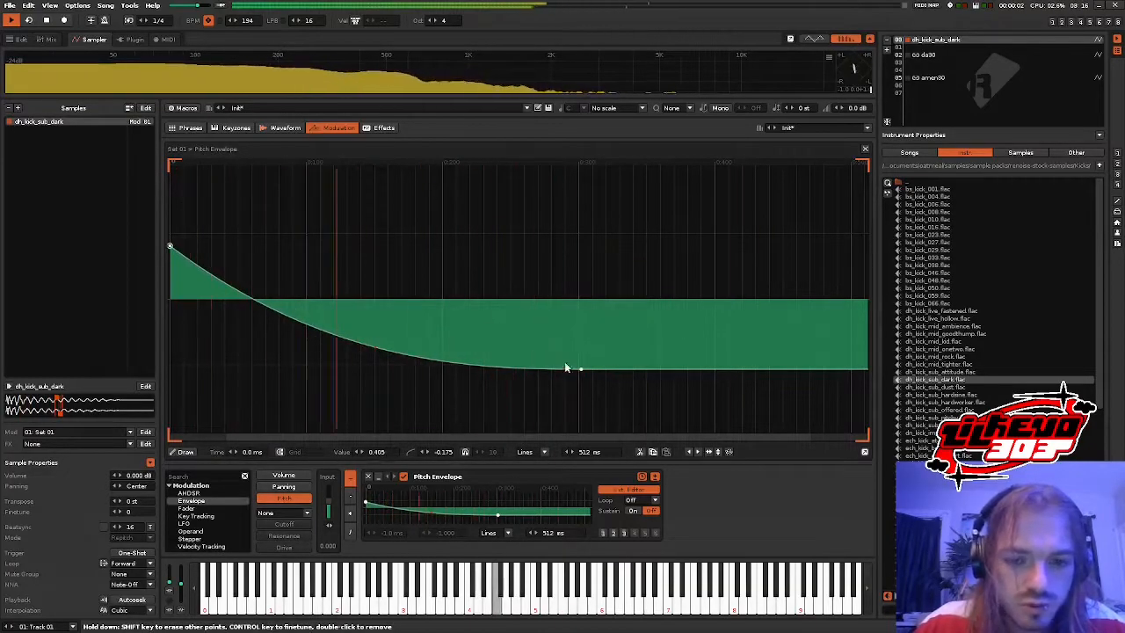
- Move the pitch envelope's end point out to about 391 ms at a value of about -0.59
drag(581, 370, 703, 372)
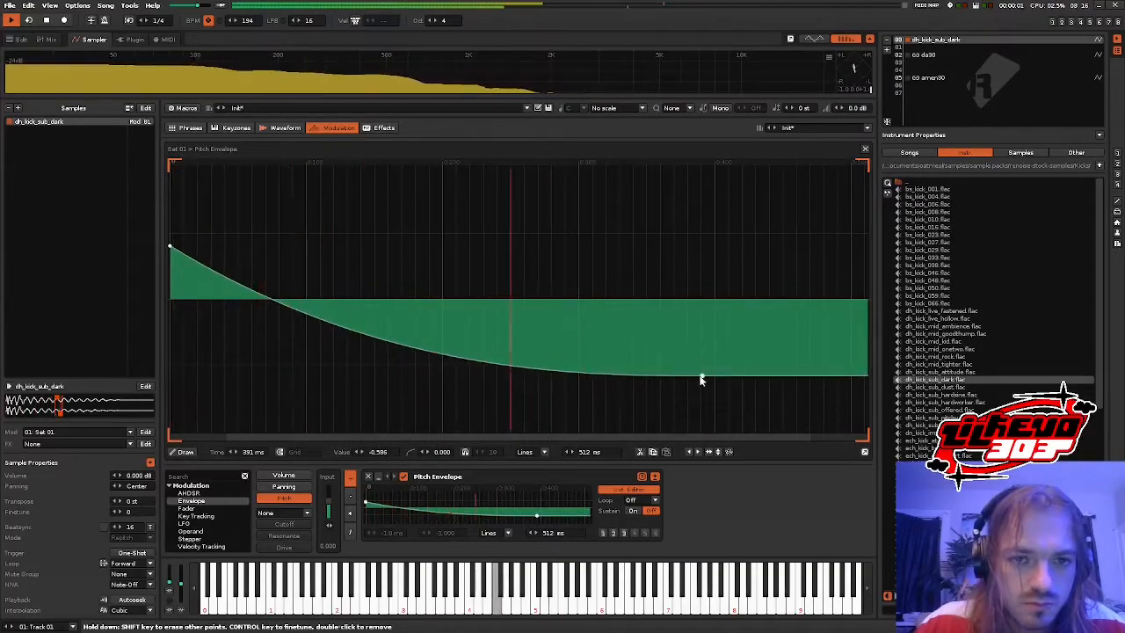
click(284, 127)
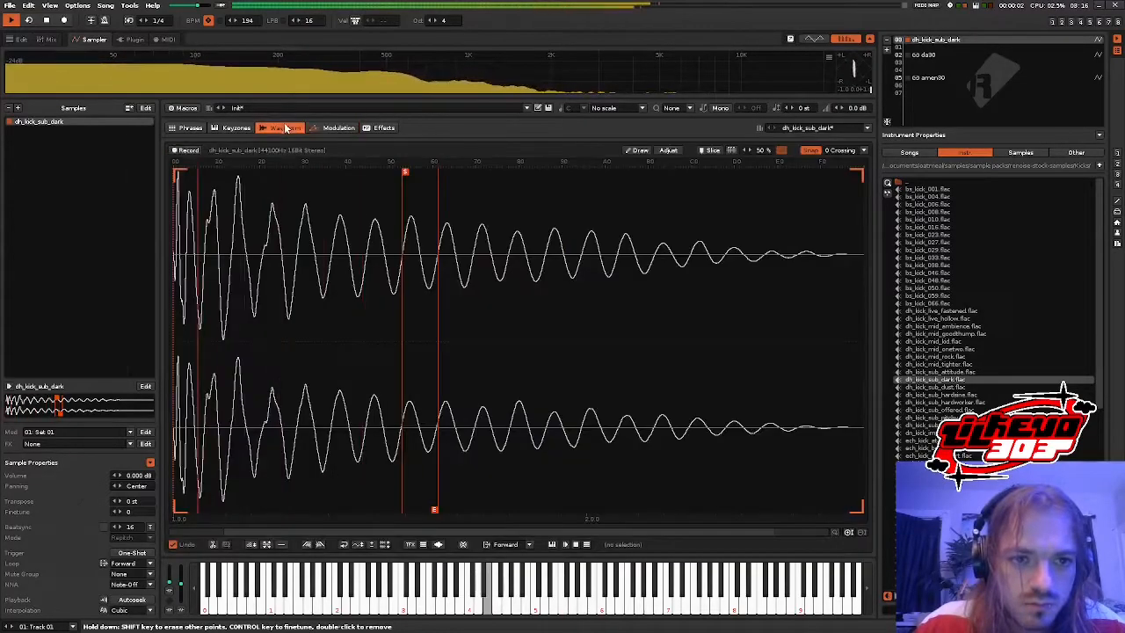
right_click(421, 294)
click(466, 461)
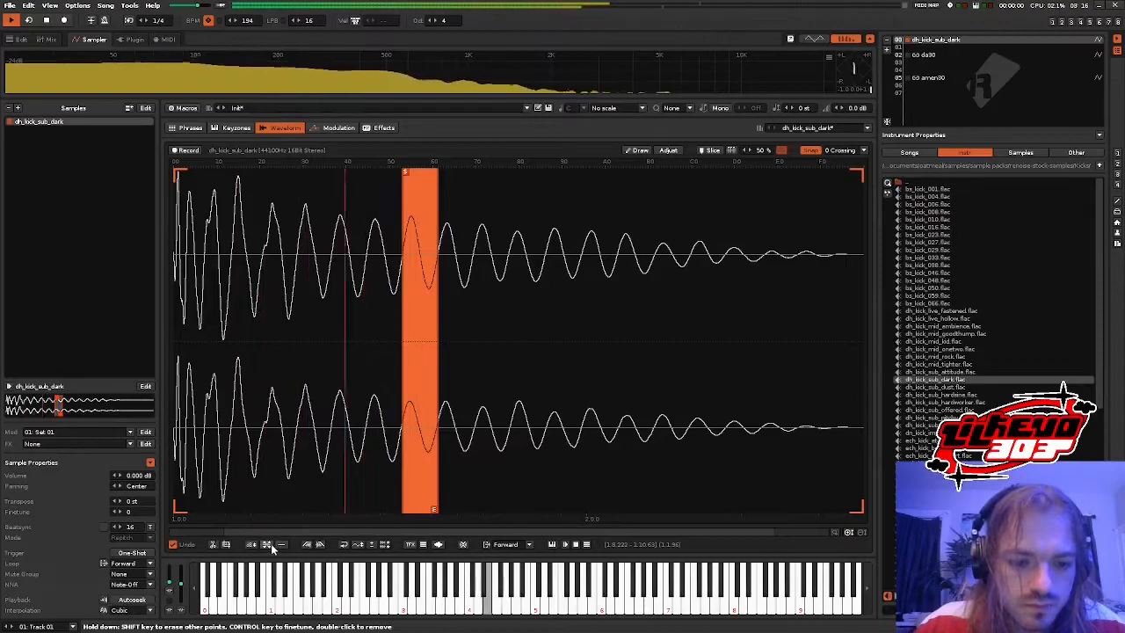
key(ctrl+z)
click(301, 378)
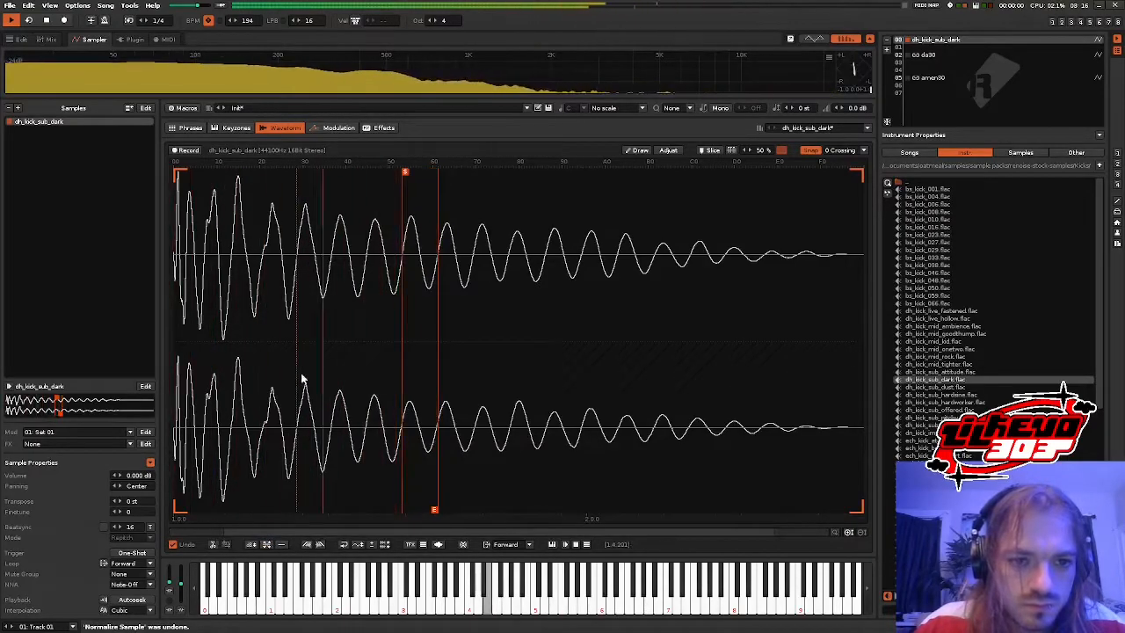
- Create four sample FX chains for the sub kick instrument
click(381, 127)
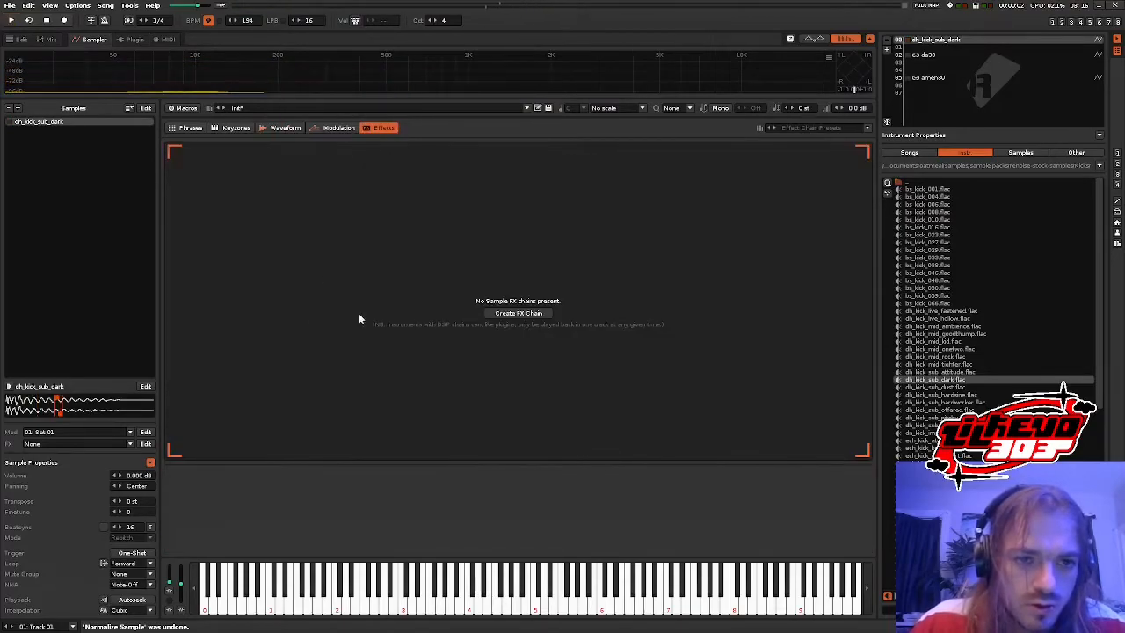
click(506, 312)
click(183, 450)
click(184, 450)
click(184, 450)
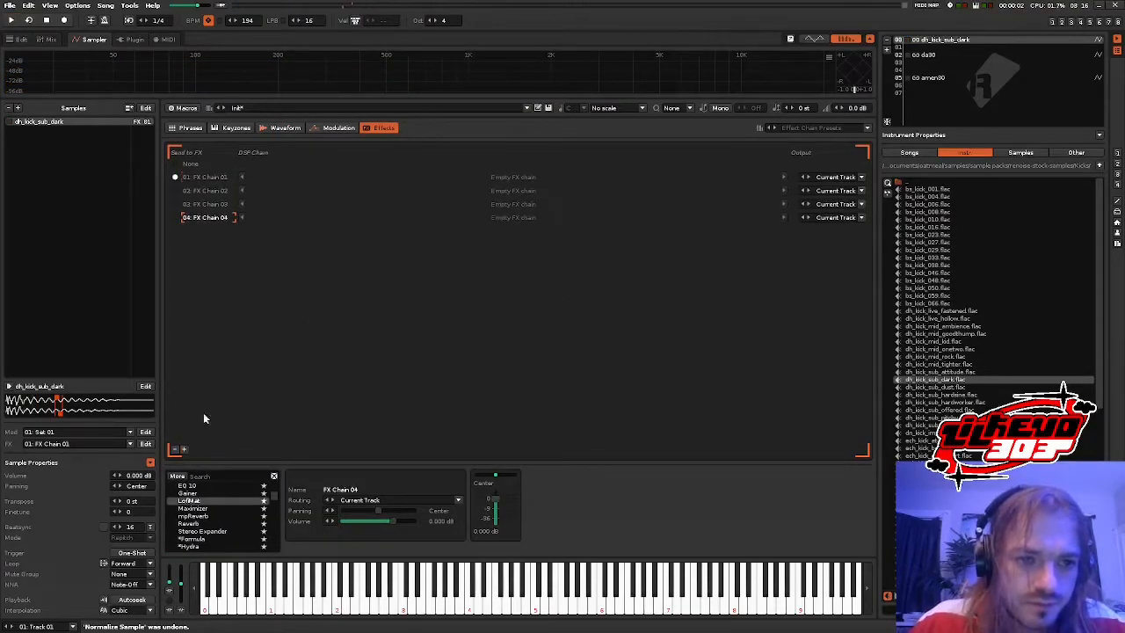
- Rename the four FX chains a, b, c and d
double_click(208, 203)
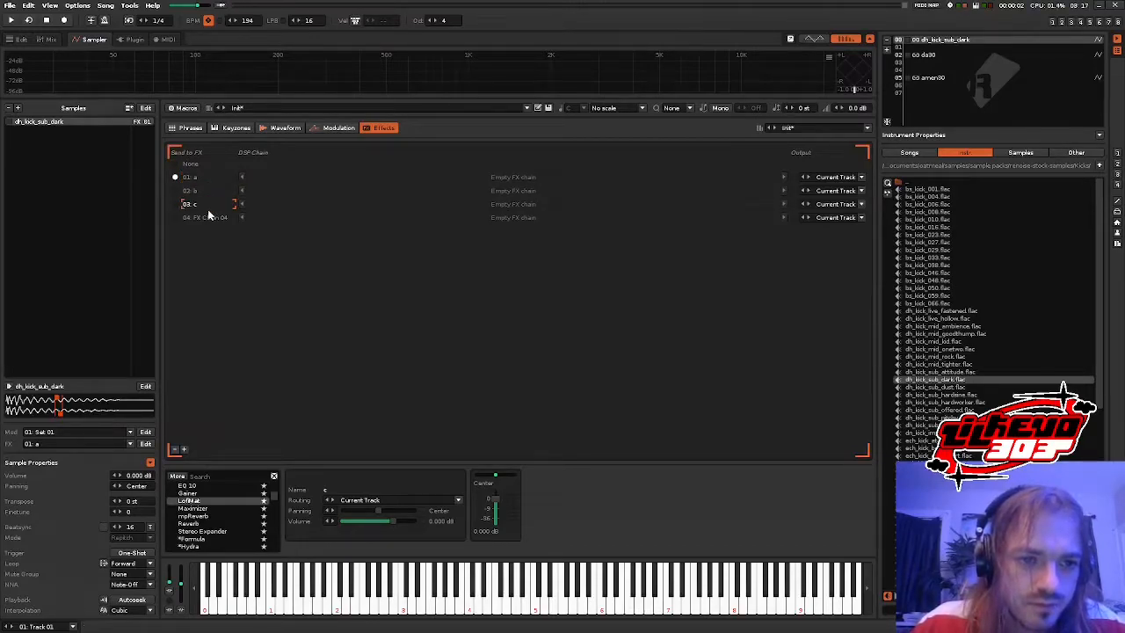
double_click(207, 218)
text(d)
key(Return)
- Show the instrument macros, then map Macro 5 to chain a's mixer volume and Macro 6 to chain b's mixer volume
click(185, 109)
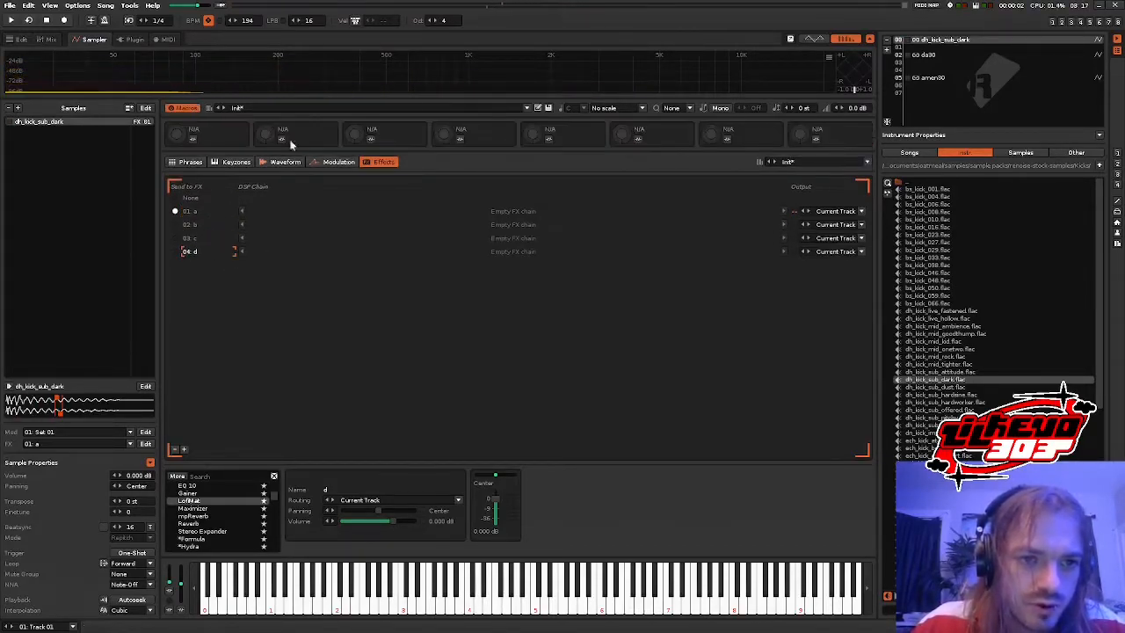
click(548, 140)
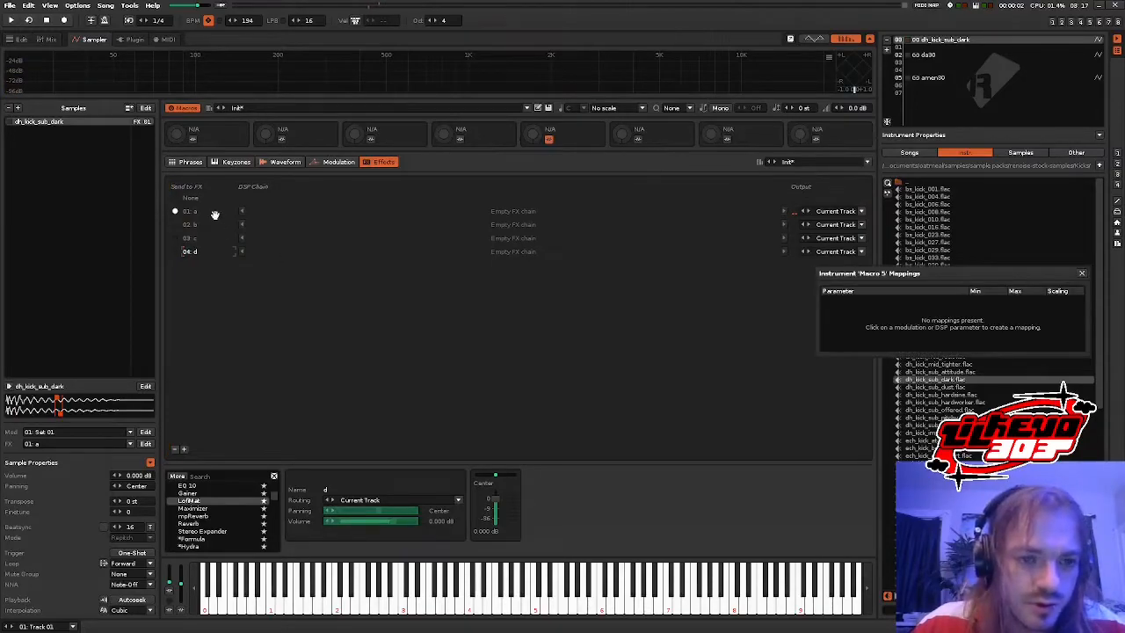
click(366, 522)
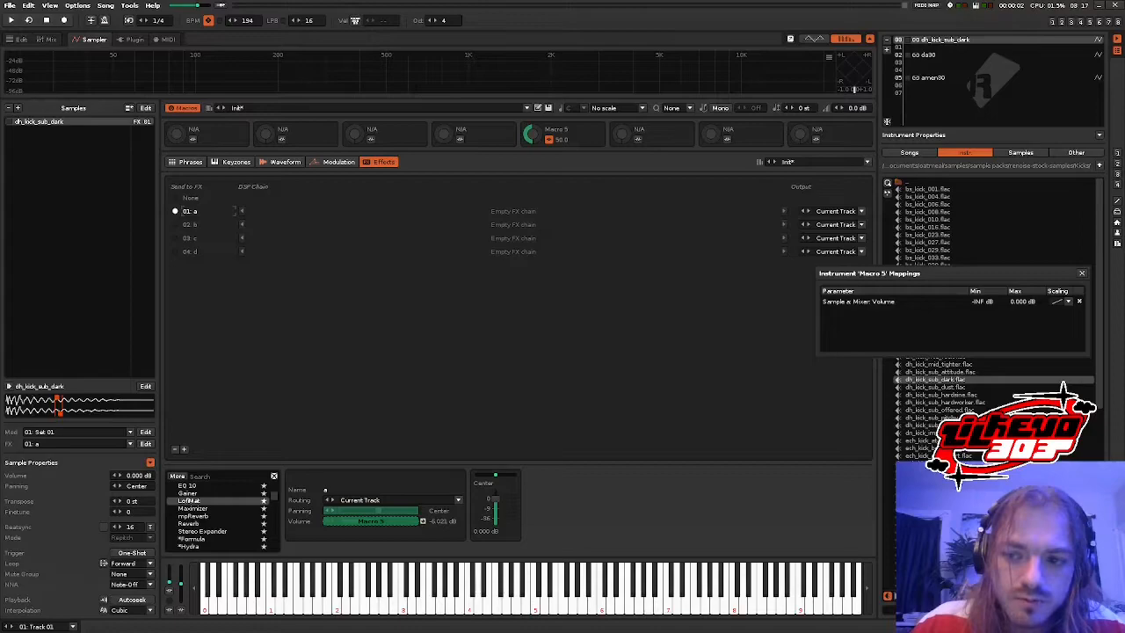
click(638, 140)
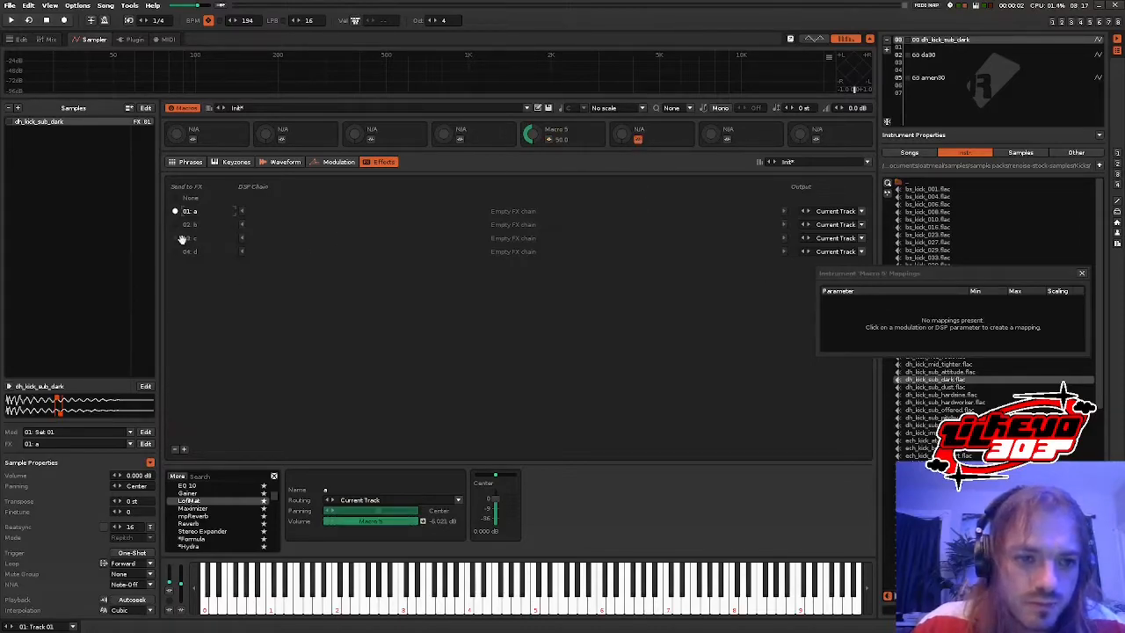
click(366, 522)
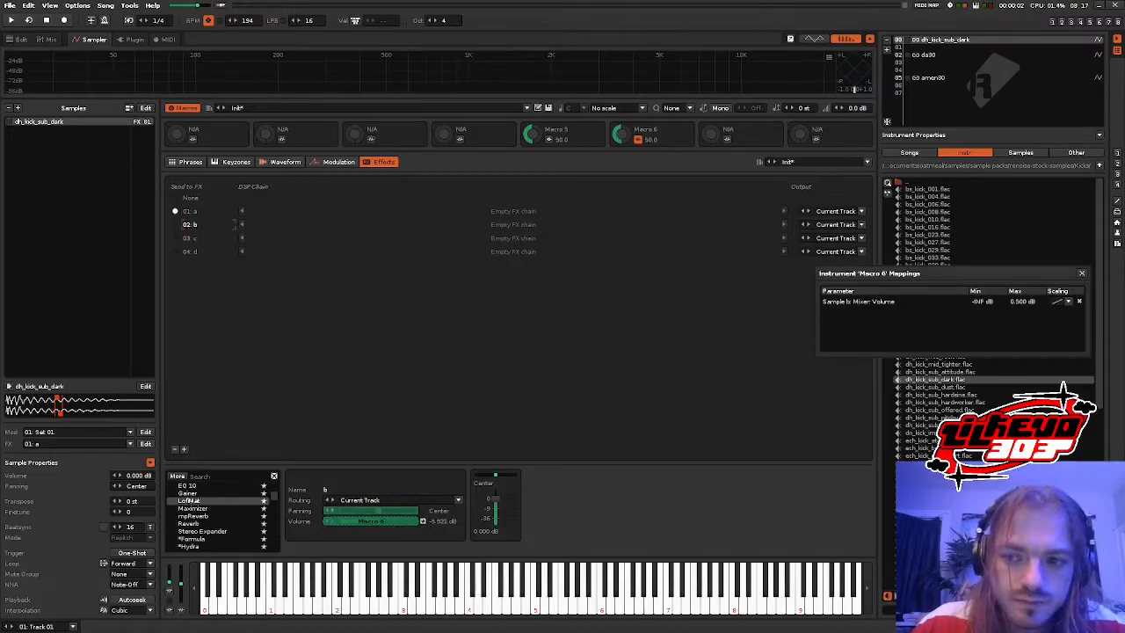
- Map Macro 7 to chain c's mixer volume and Macro 8 to chain d's mixer volume, both with a 0.000 dB maximum
click(727, 141)
click(190, 240)
click(371, 521)
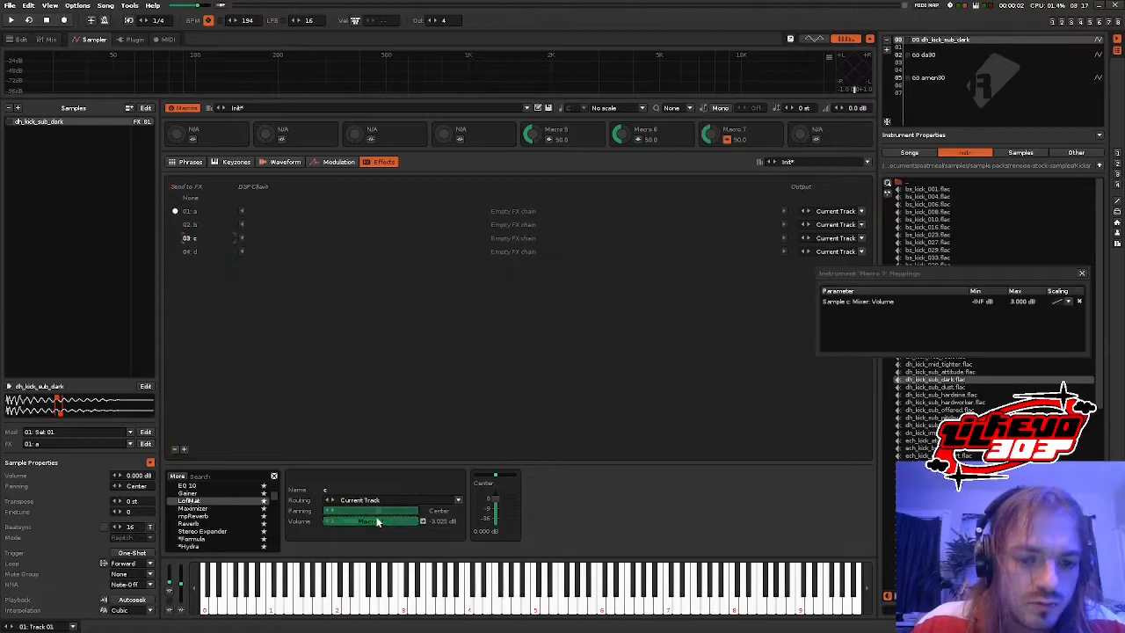
drag(1022, 300, 1023, 318)
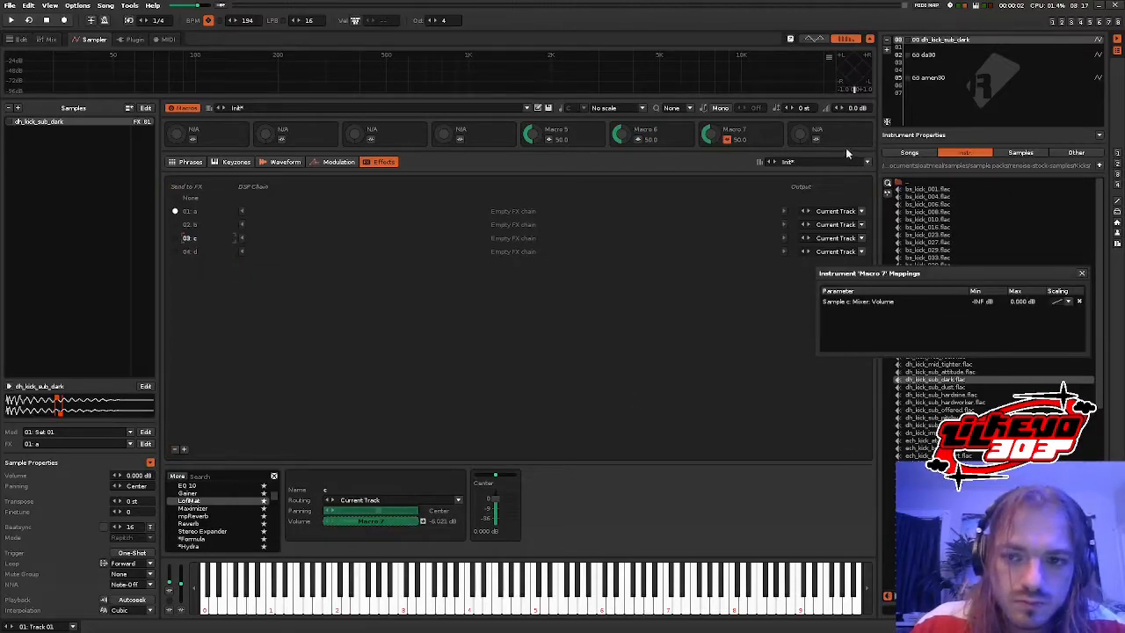
click(264, 253)
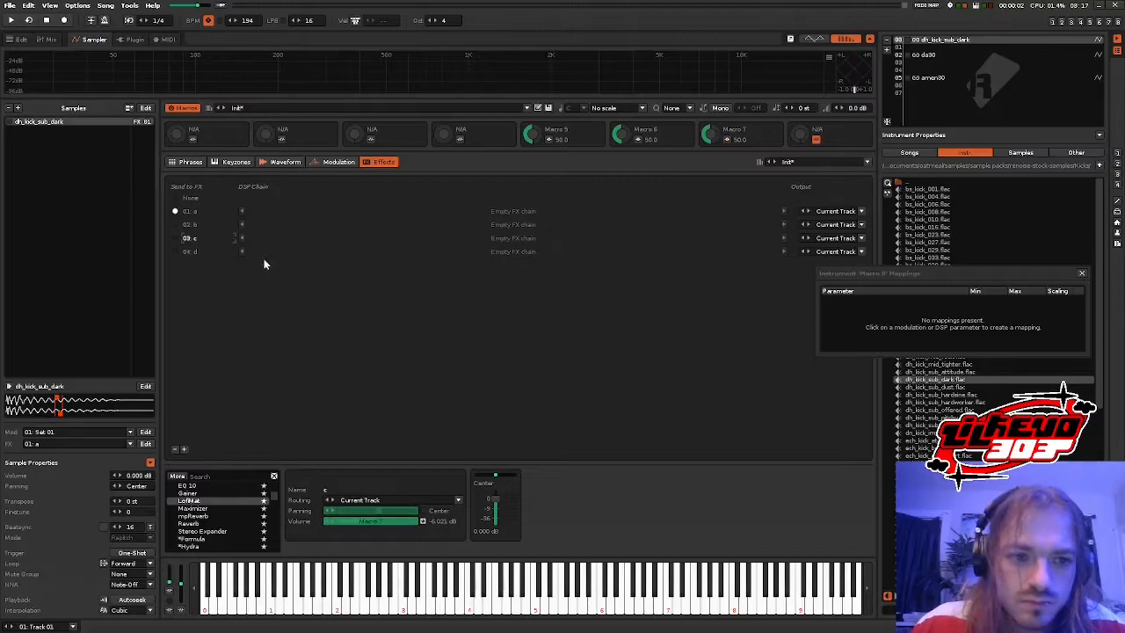
click(384, 517)
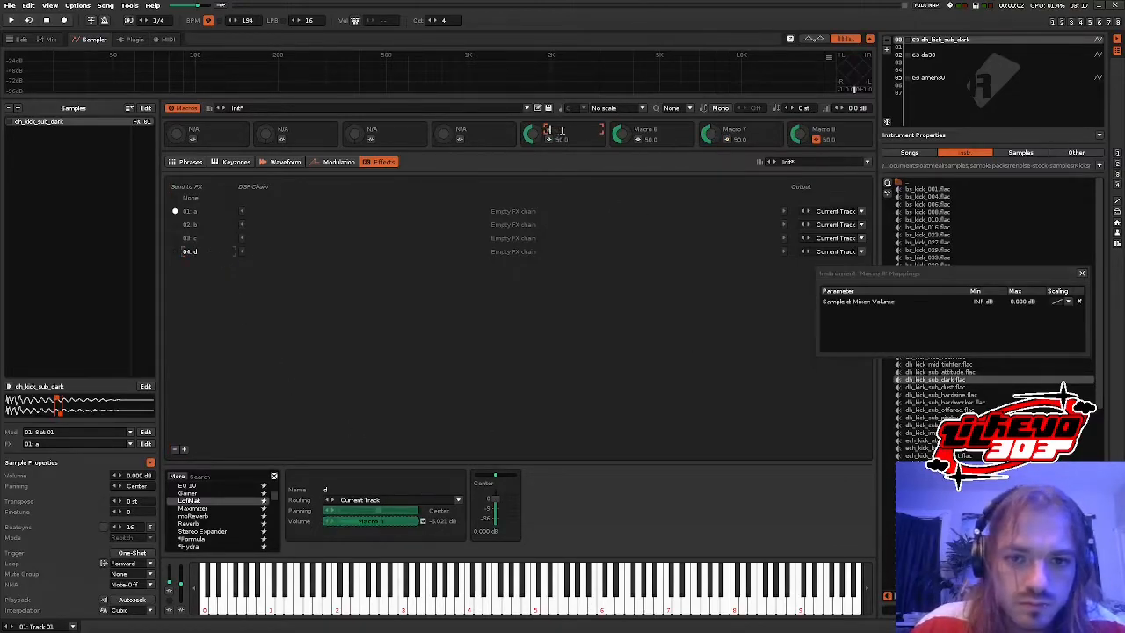
- Rename Macros 5 to 8 as a, b, c and d, setting a to 100 and the others to 0
click(747, 225)
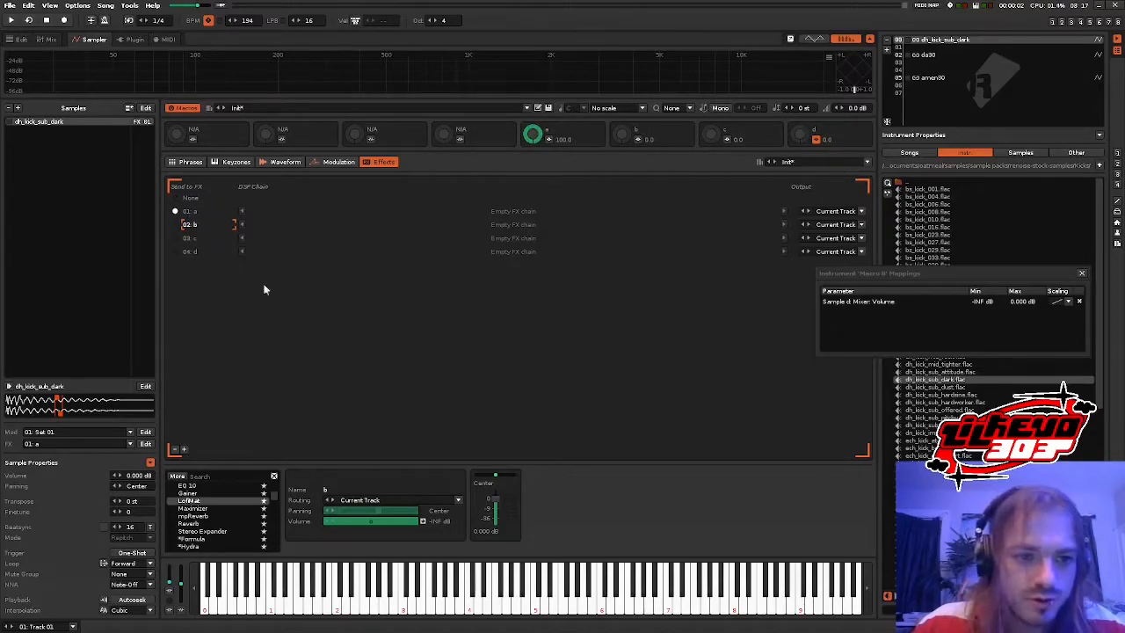
- Duplicate the dh_kick_sub_dark sample three times so the instrument holds four copies
right_click(75, 123)
click(102, 168)
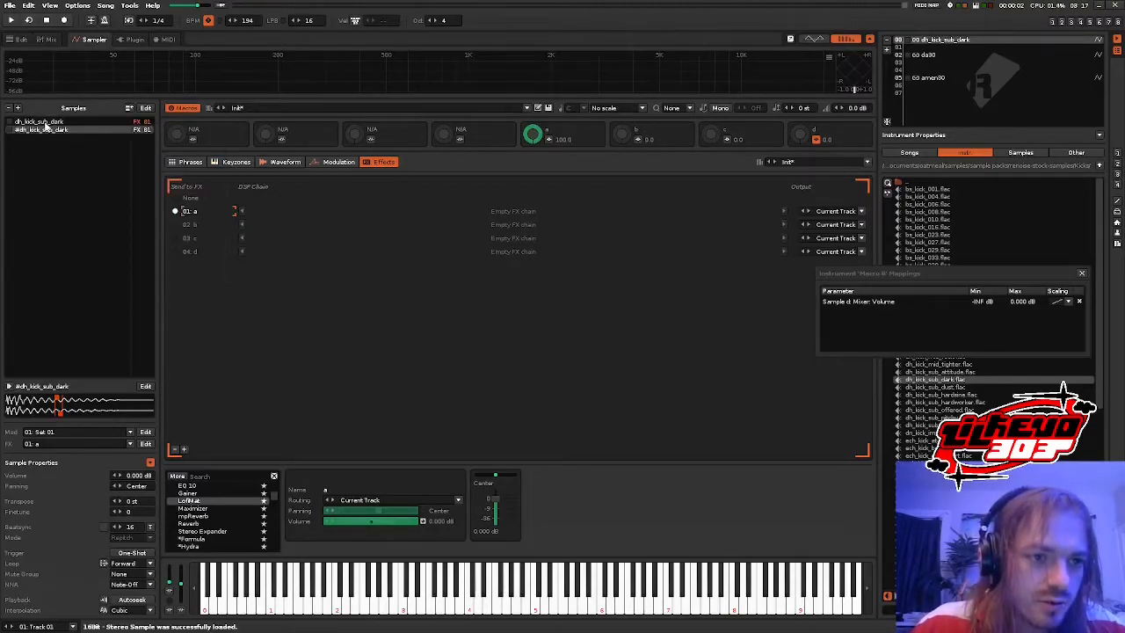
right_click(42, 130)
click(50, 169)
right_click(54, 139)
click(77, 176)
right_click(65, 148)
click(67, 145)
right_click(69, 138)
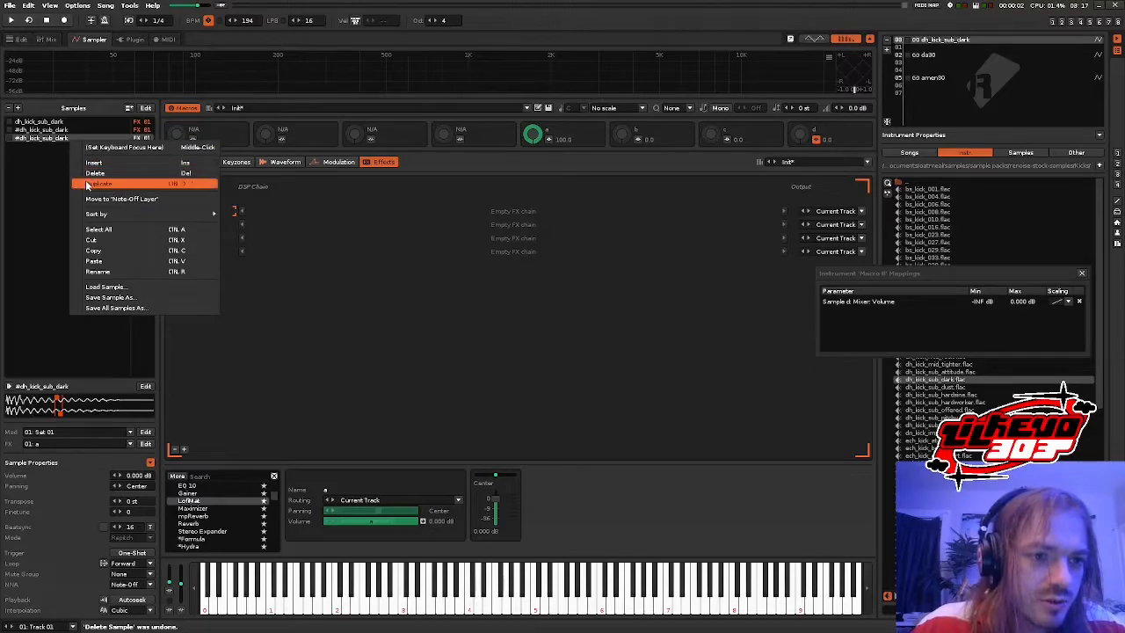
click(95, 184)
- Route the second, third and fourth kick samples to FX chains b, c and d respectively
click(175, 252)
click(98, 138)
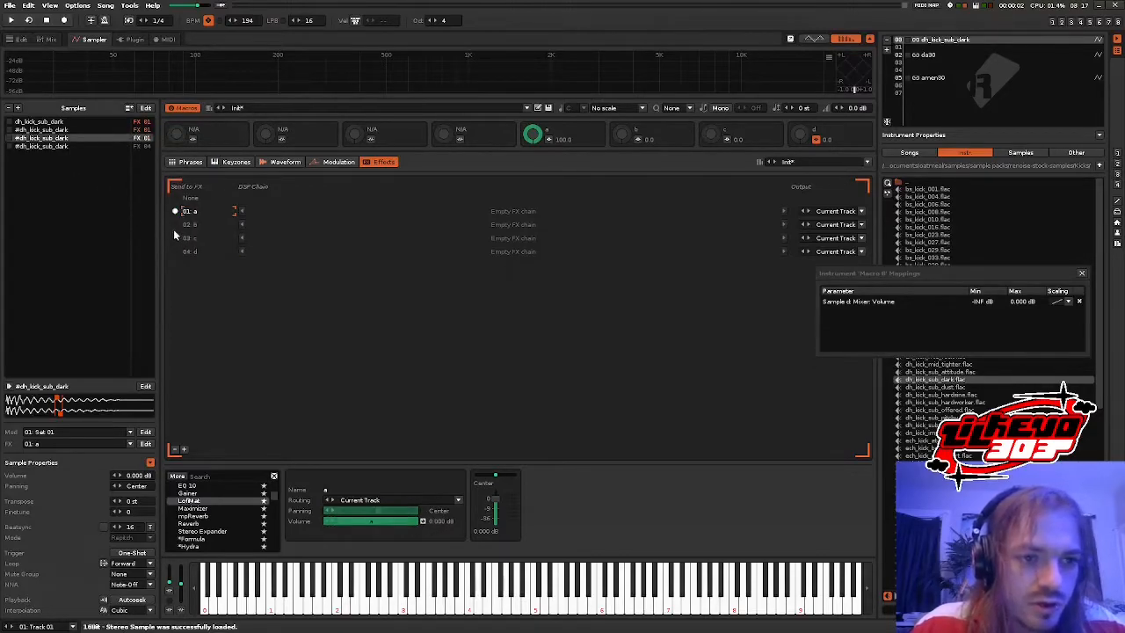
click(104, 130)
click(176, 226)
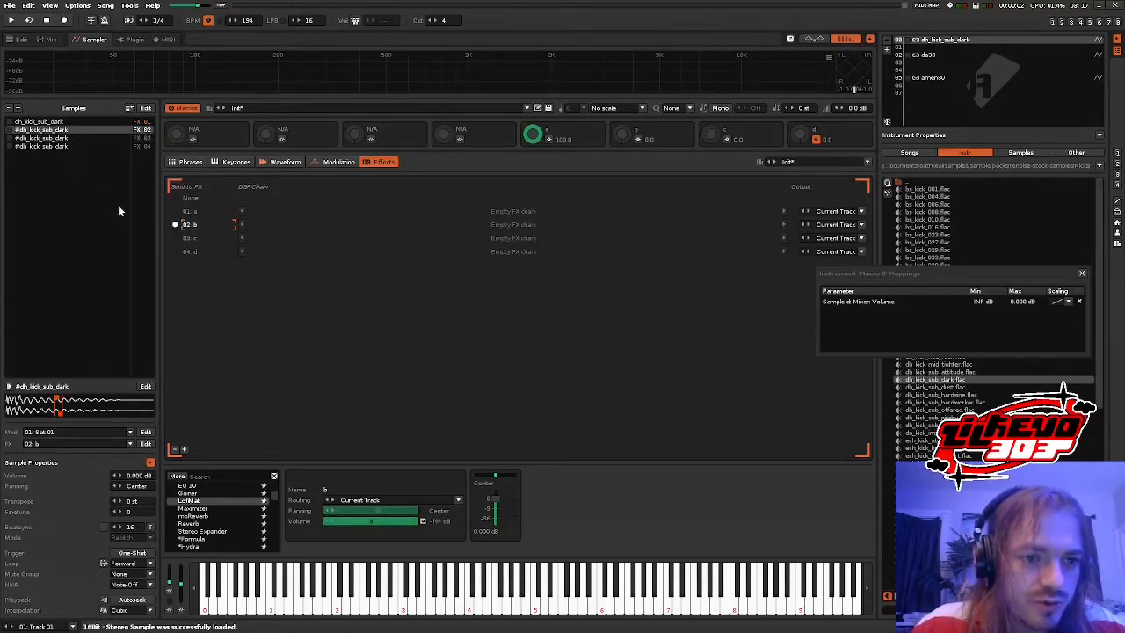
- Convert the first dh_kick_sub_dark sample to mono and close the Macro 8 mappings window
click(101, 122)
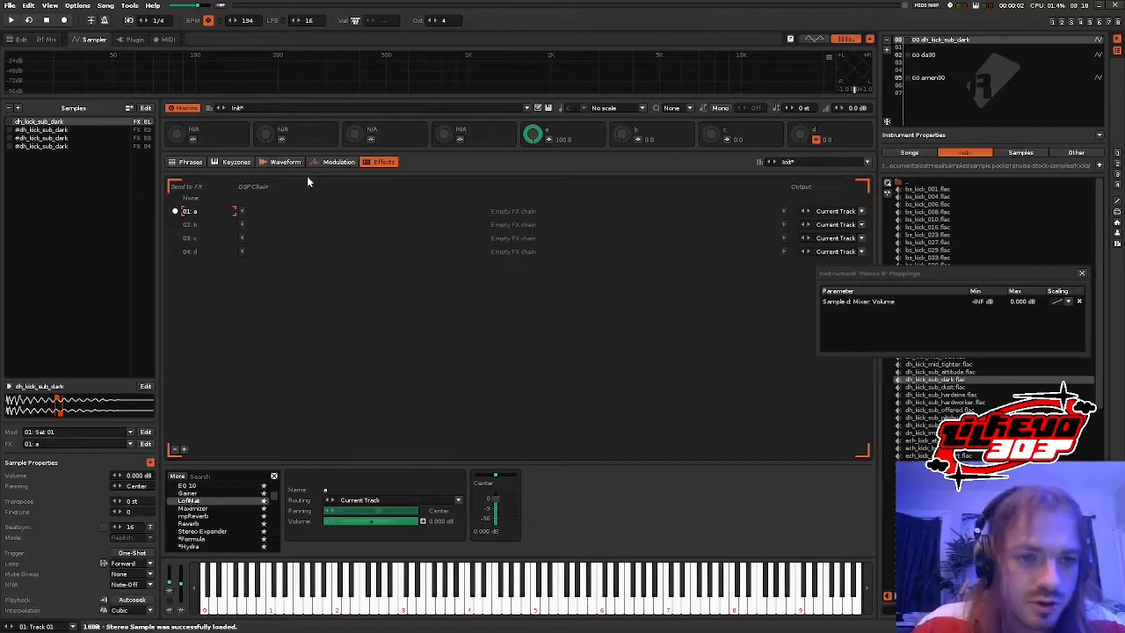
click(285, 162)
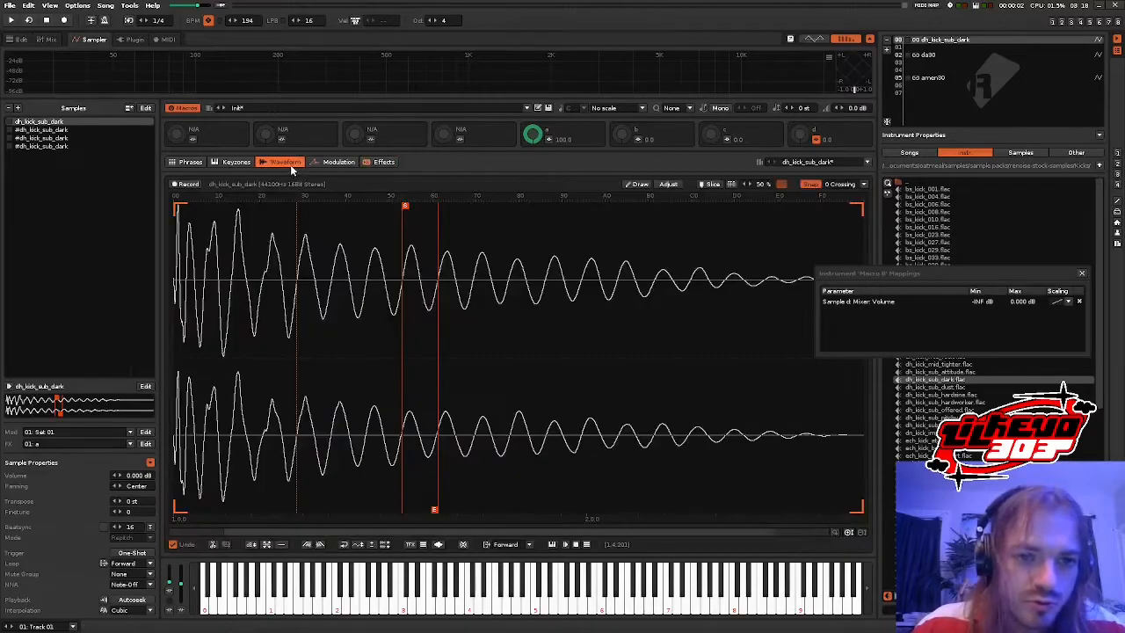
click(670, 184)
click(525, 318)
click(526, 341)
click(530, 340)
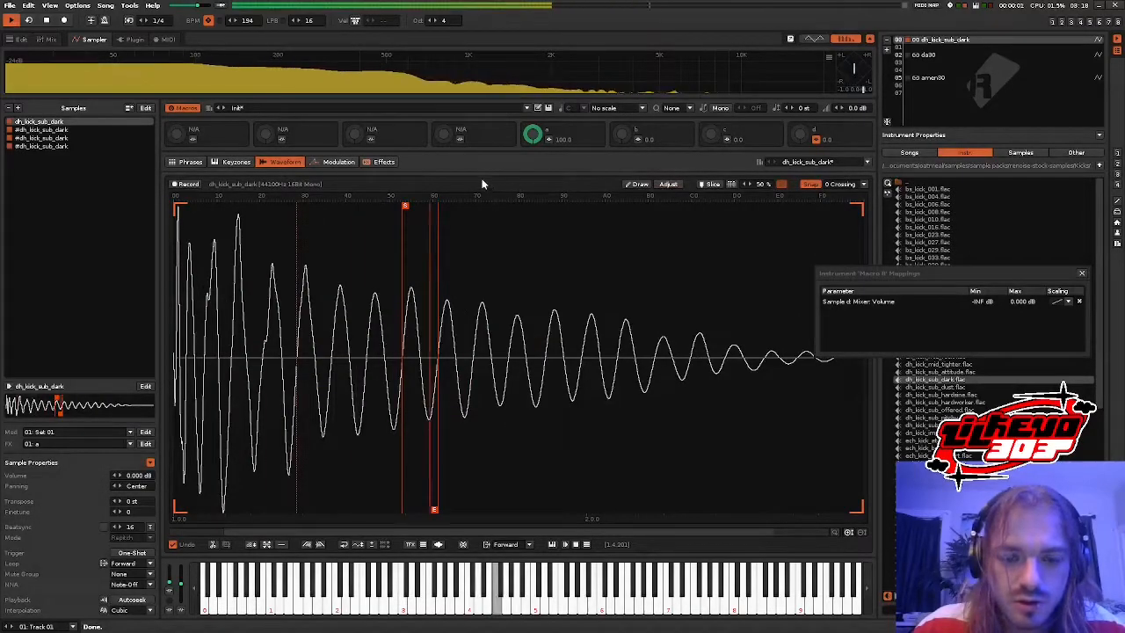
click(384, 162)
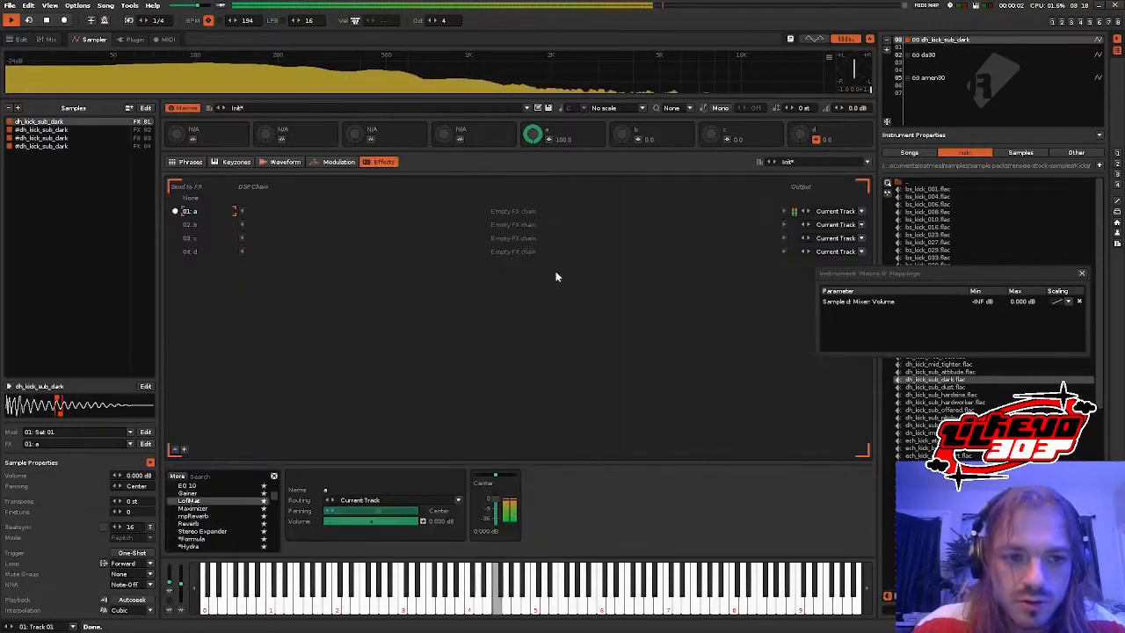
click(1081, 272)
- Add an AHDSR to the kick's volume modulation with a very short attack, sustain at 1.000 and a release of about 7 ms
click(338, 162)
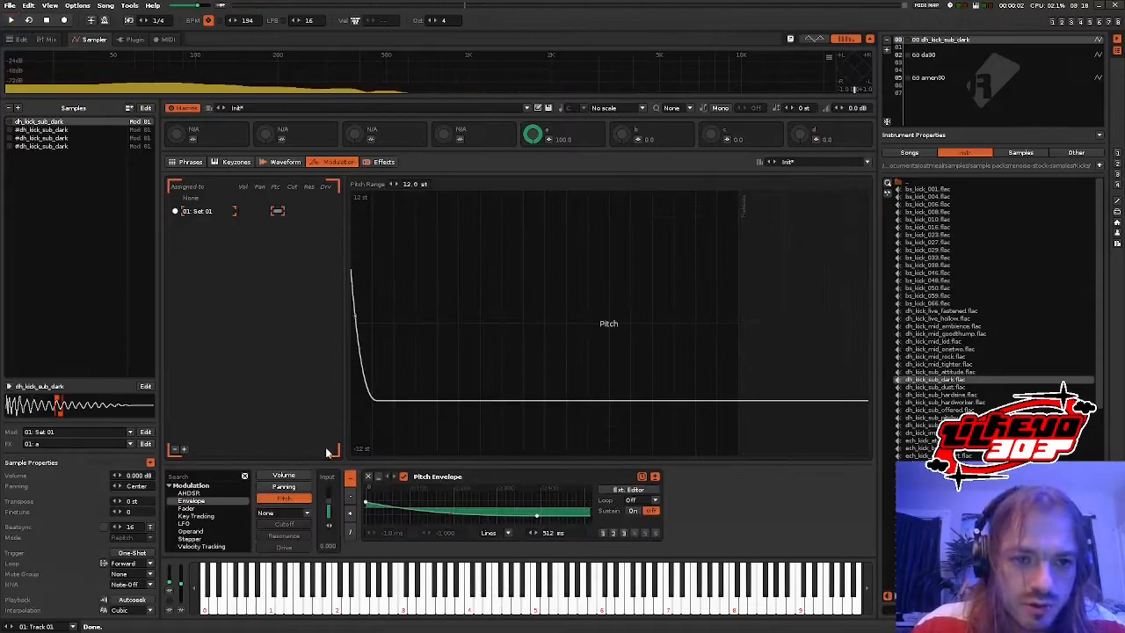
drag(188, 493, 432, 495)
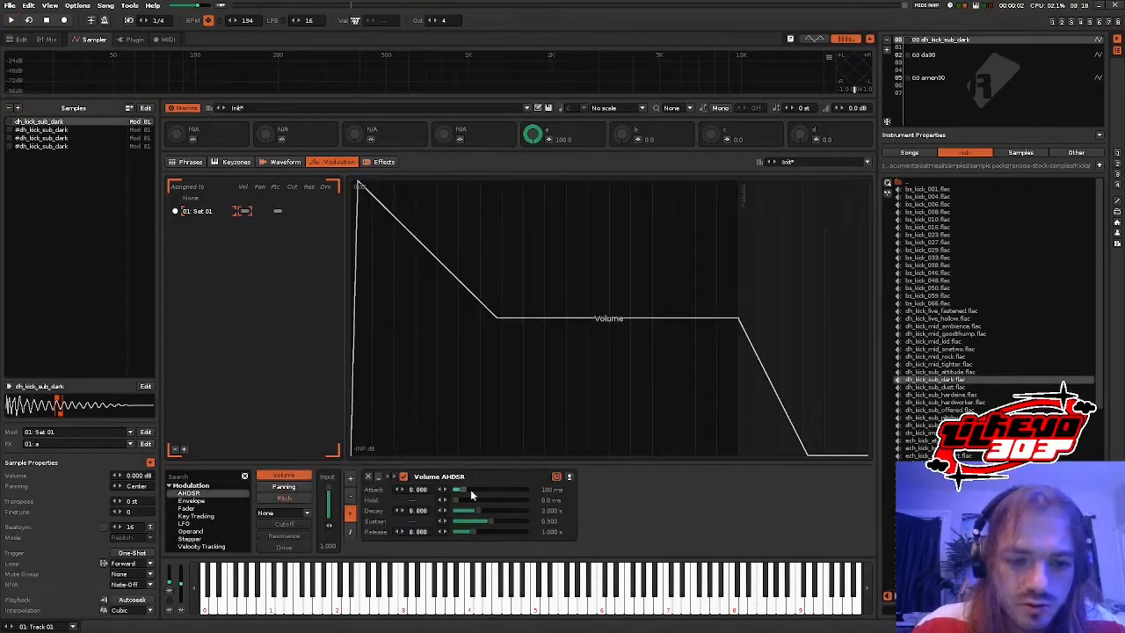
click(528, 521)
key(space)
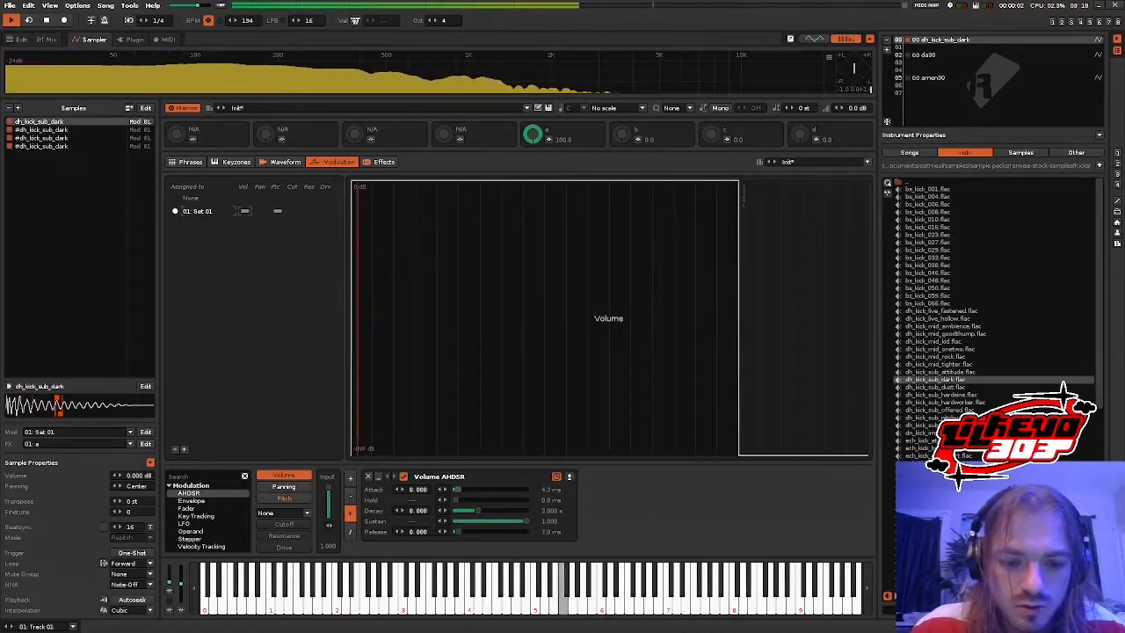
key(space)
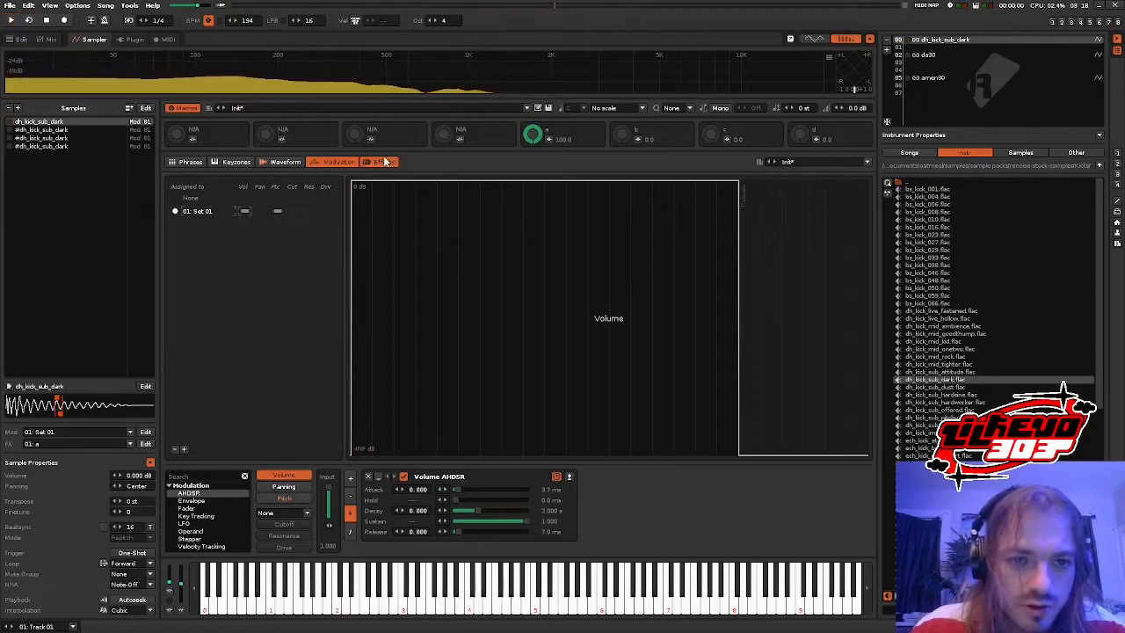
- Add a Digital Filter to FX chain a, using the Chebyshev 4n low-pass model with the cutoff at about 0.16 kHz
click(383, 161)
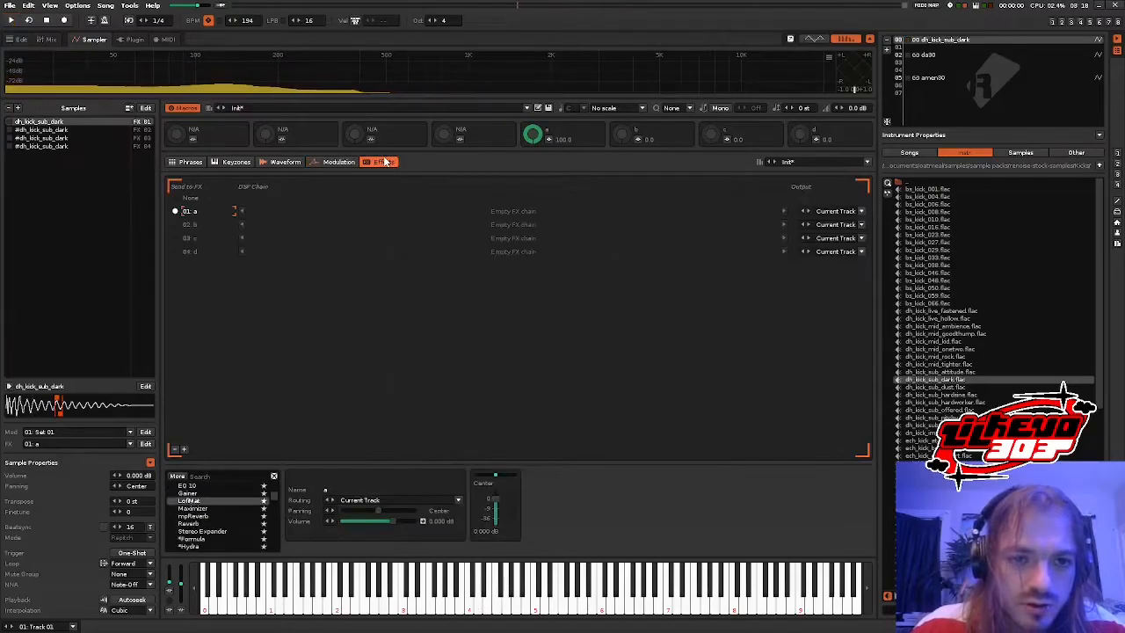
scroll(218, 504, up, 3)
key(space)
double_click(209, 503)
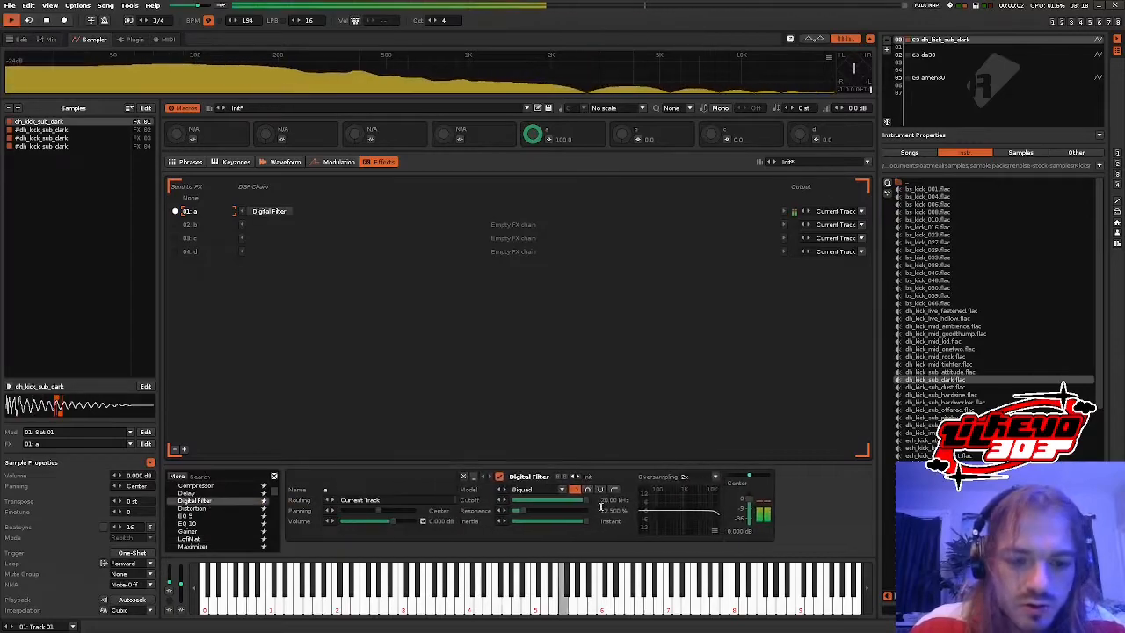
click(564, 489)
click(555, 471)
drag(545, 498, 531, 499)
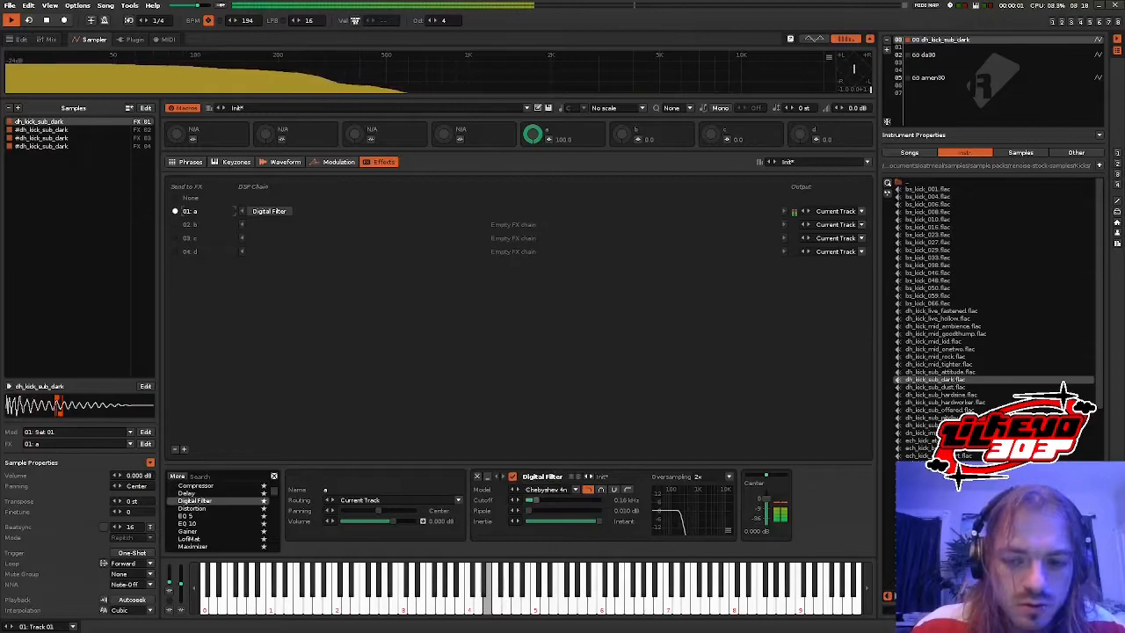
- Insert an EQ 10 before the filter in chain a, set it to Full Display and boost 89 Hz by about 2.4 dB
double_click(186, 524)
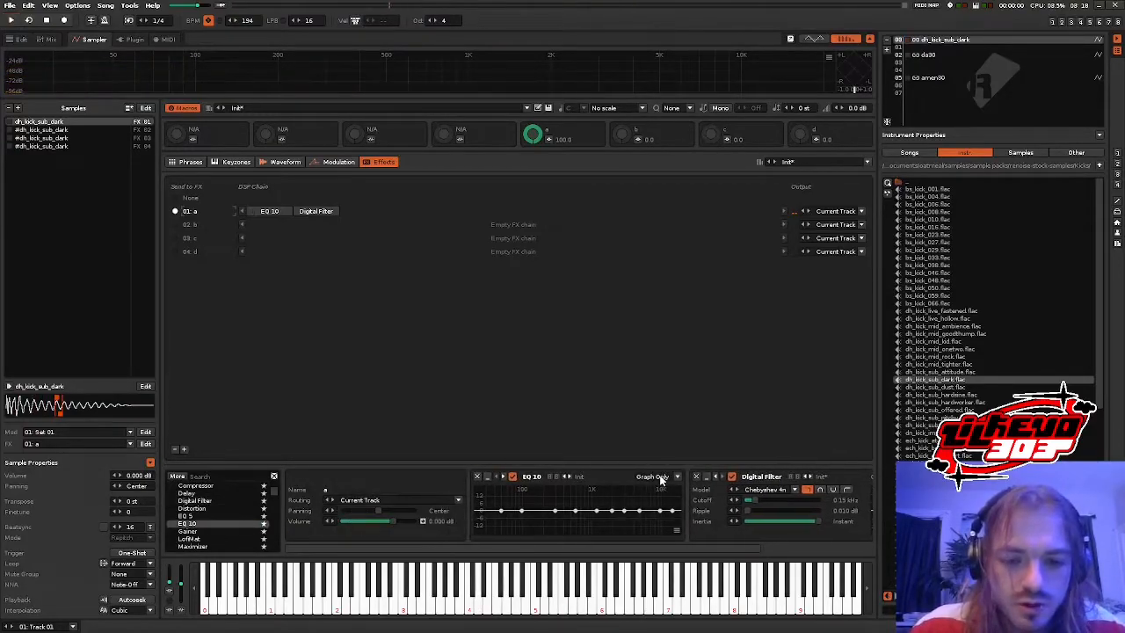
click(659, 467)
drag(580, 552, 680, 551)
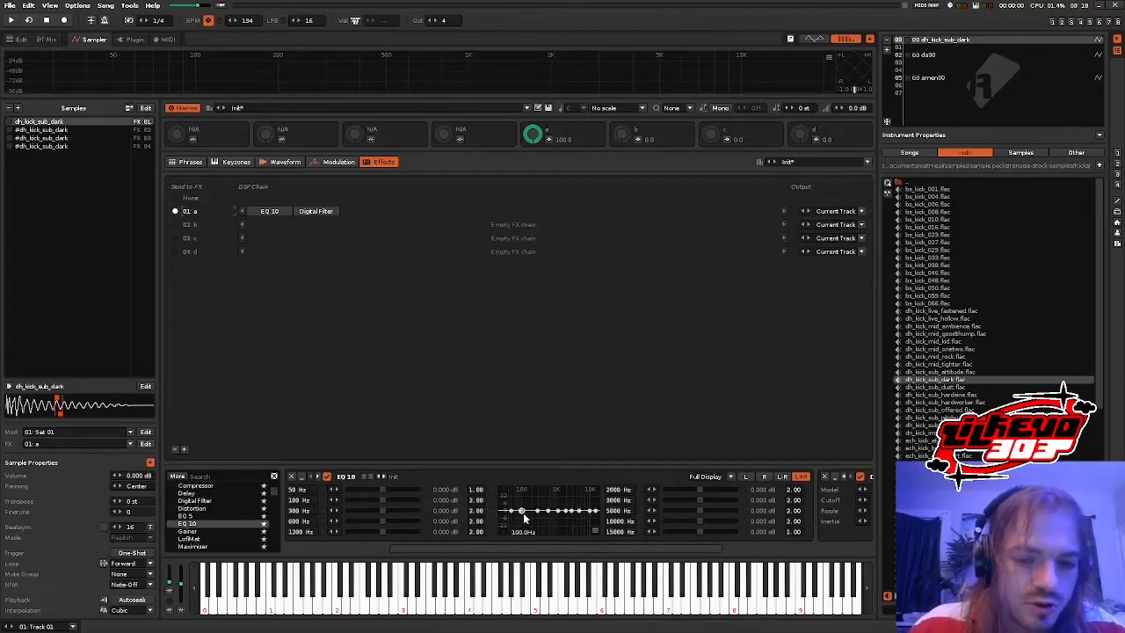
drag(522, 510, 519, 508)
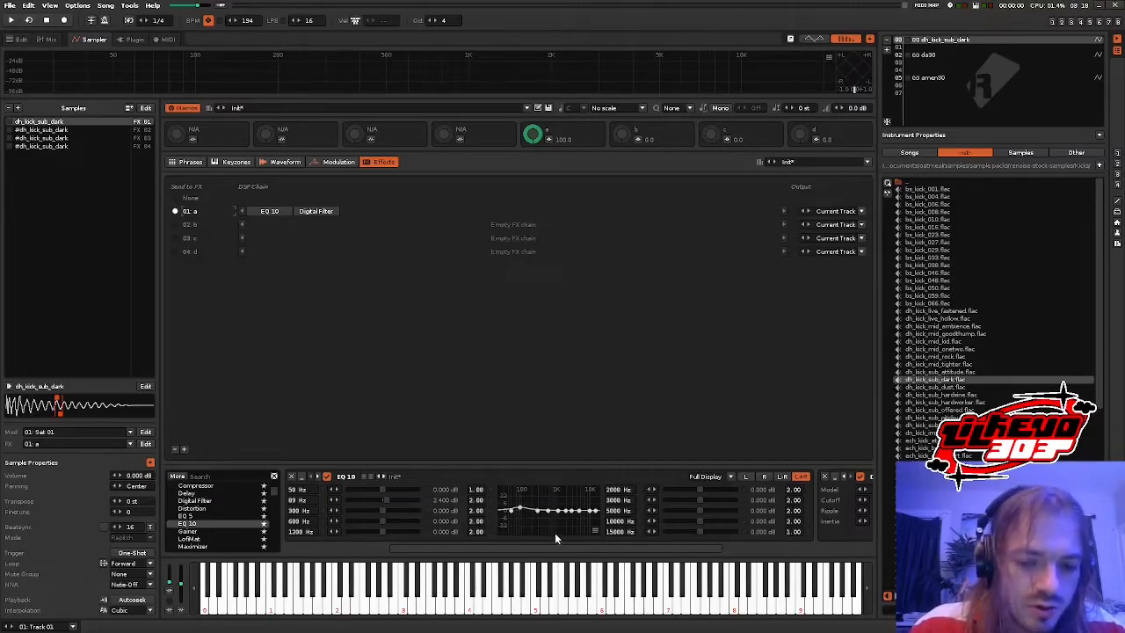
- Retune the EQ 10 in chain a to boost 51 Hz by about 4.7 dB and 95 Hz by about 0.5 dB
drag(557, 552, 540, 549)
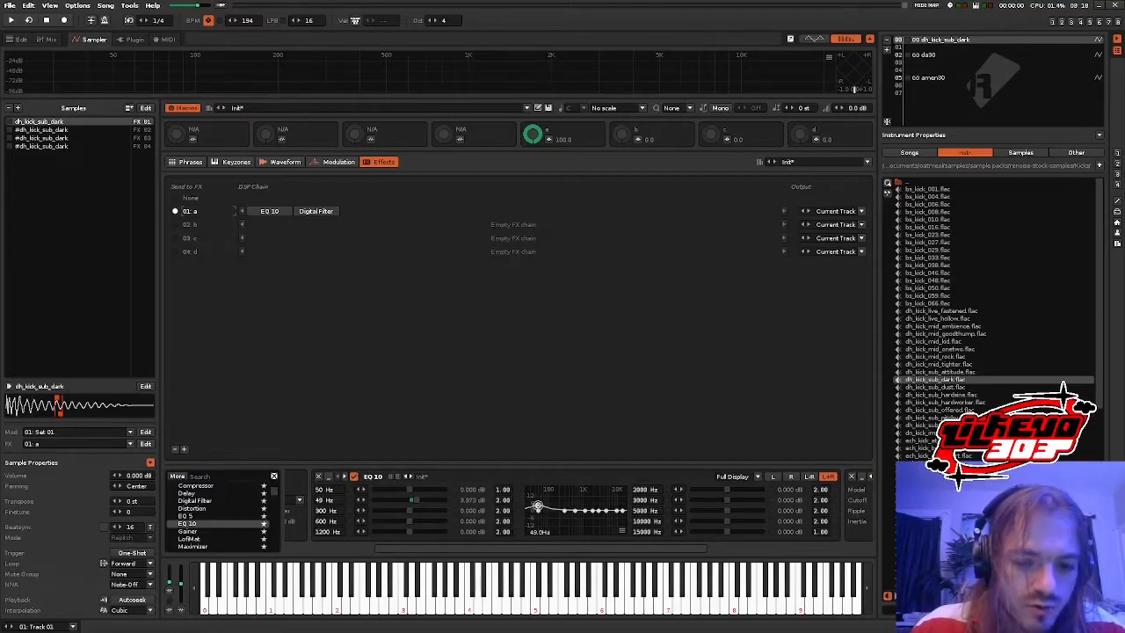
key(space)
drag(537, 507, 547, 510)
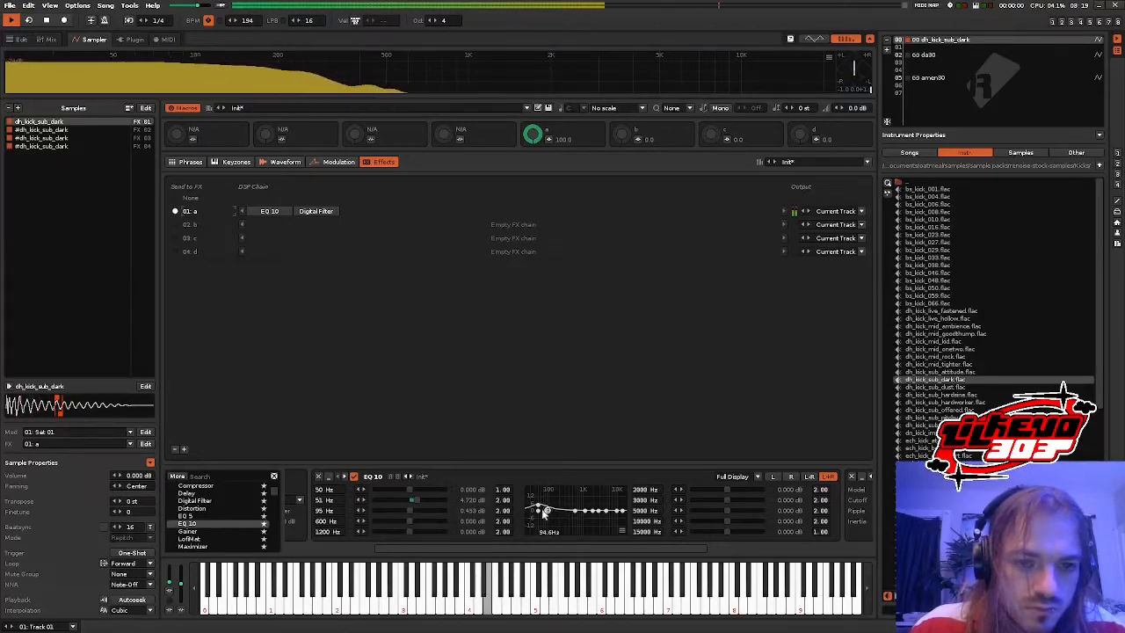
- Insert a Compressor at the start of chain a with threshold about -24.8 dB, ratio about 3.7:1 and makeup about 4.6 dB
scroll(200, 519, up, 5)
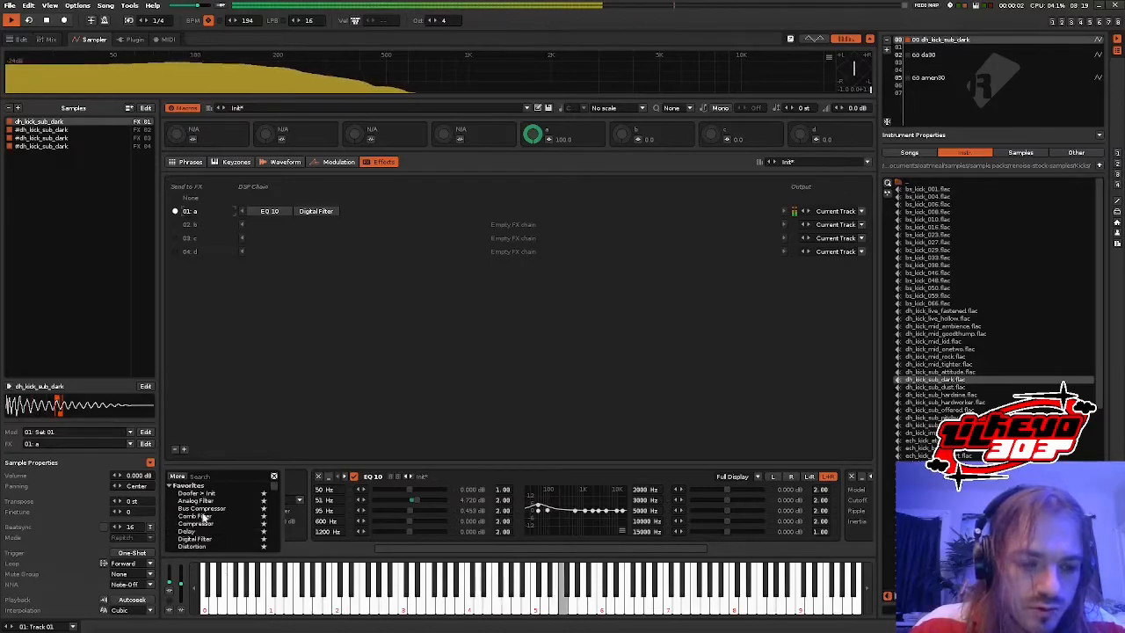
drag(287, 235, 262, 214)
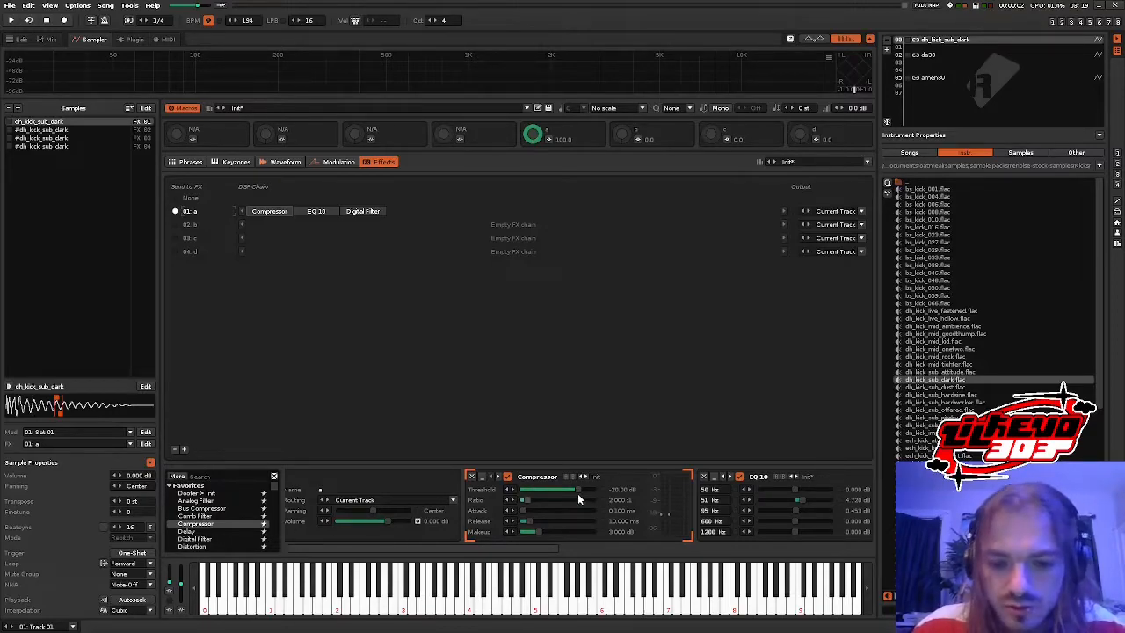
key(space)
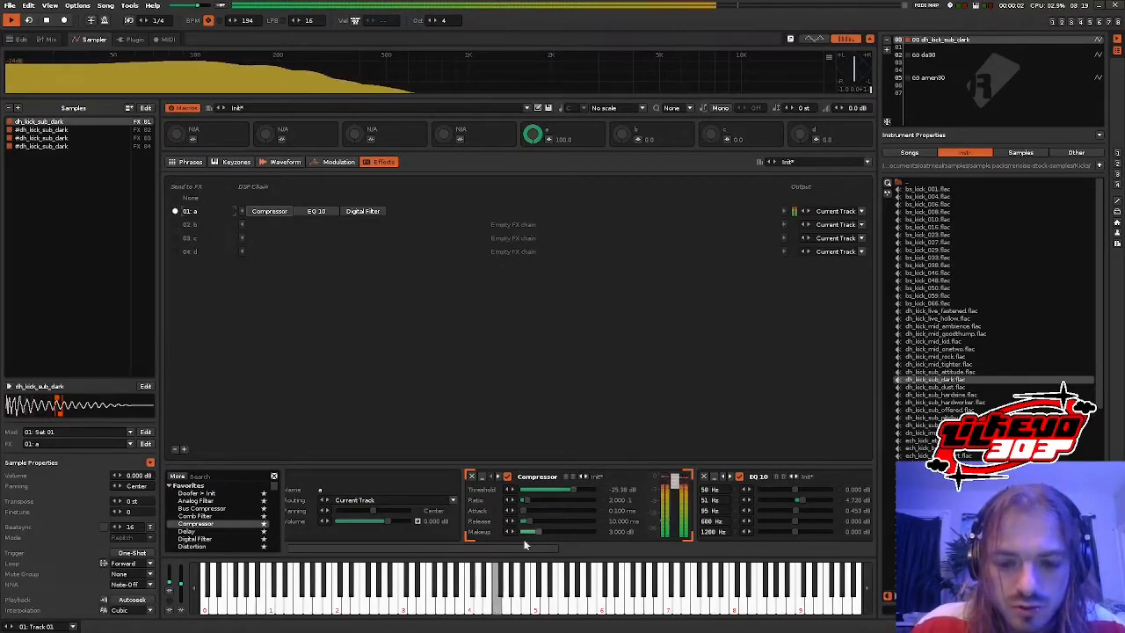
drag(539, 532, 533, 500)
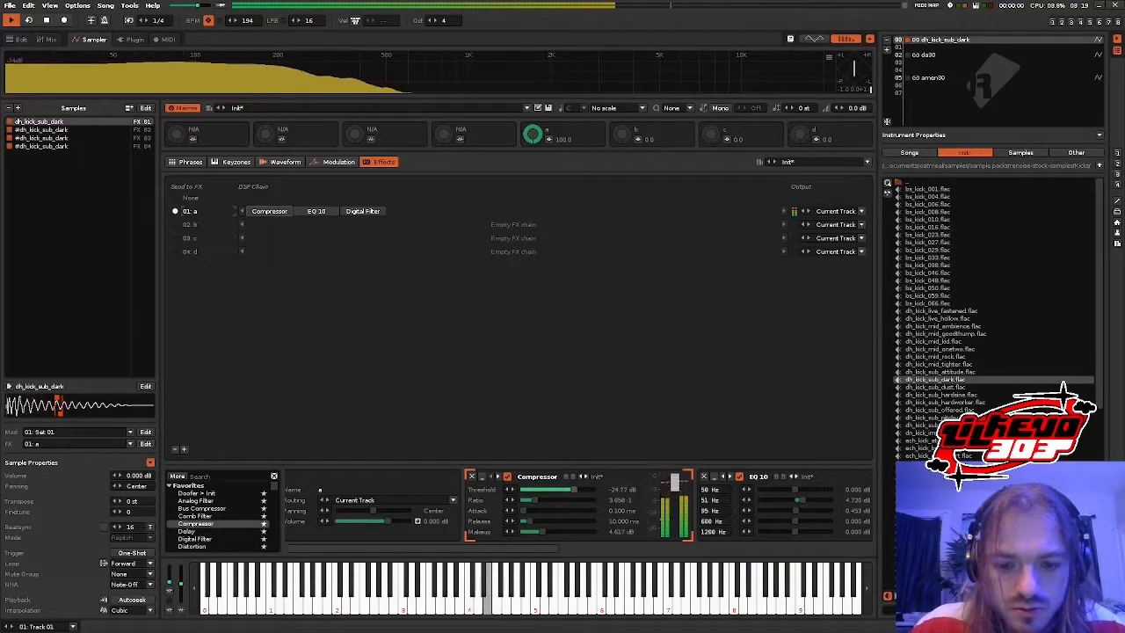
drag(541, 549, 856, 549)
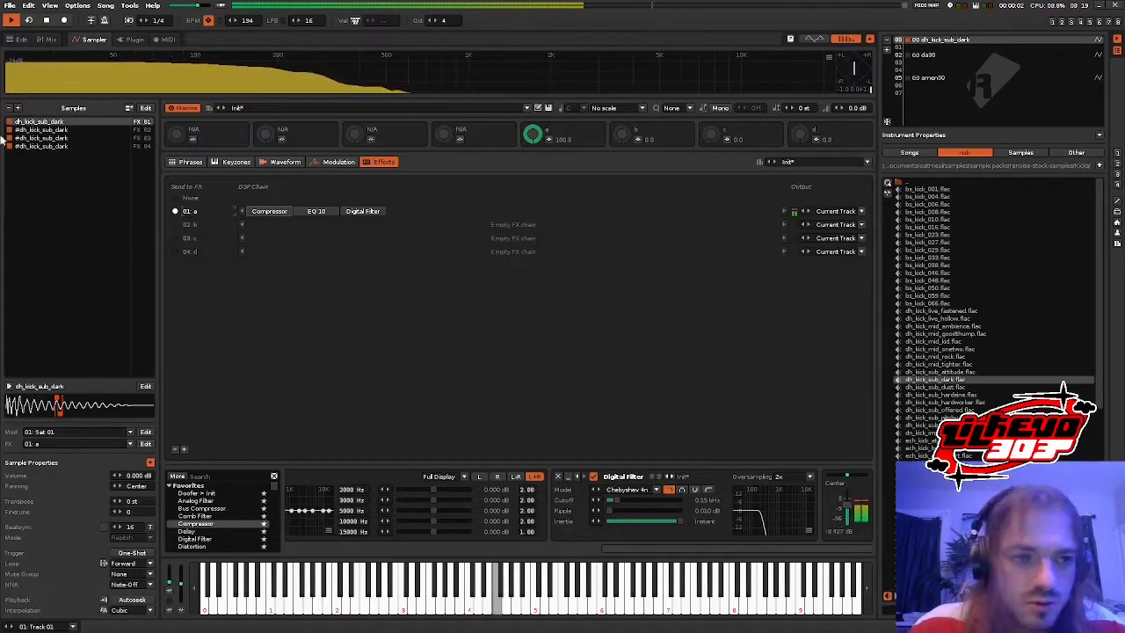
- Try to wrap Track 01 in a new group of its own in the mixer
click(51, 40)
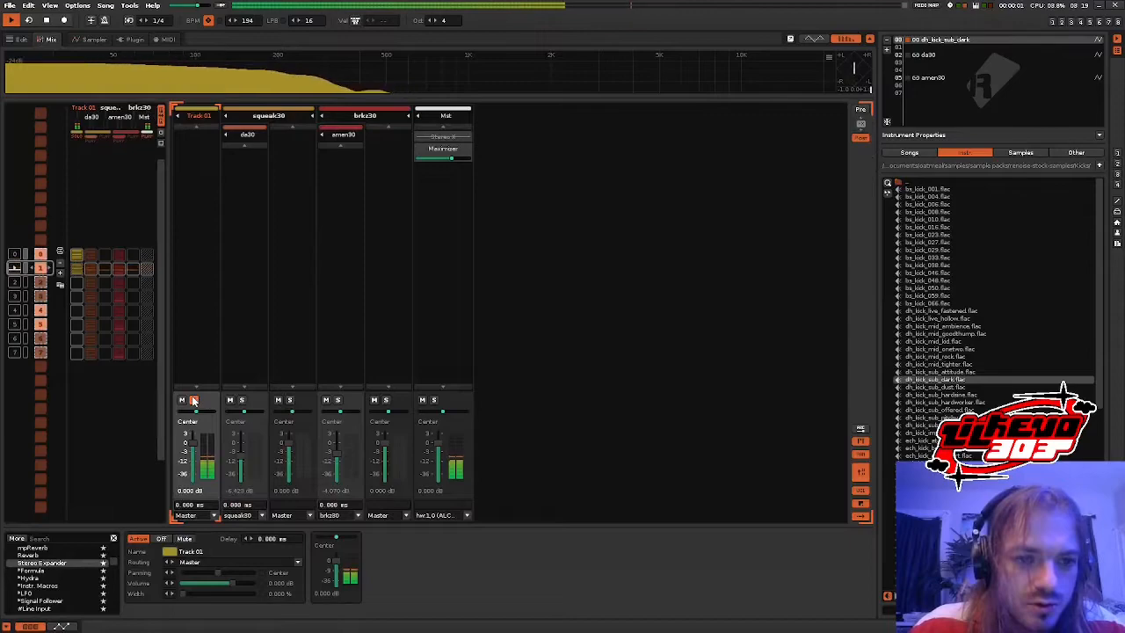
right_click(211, 283)
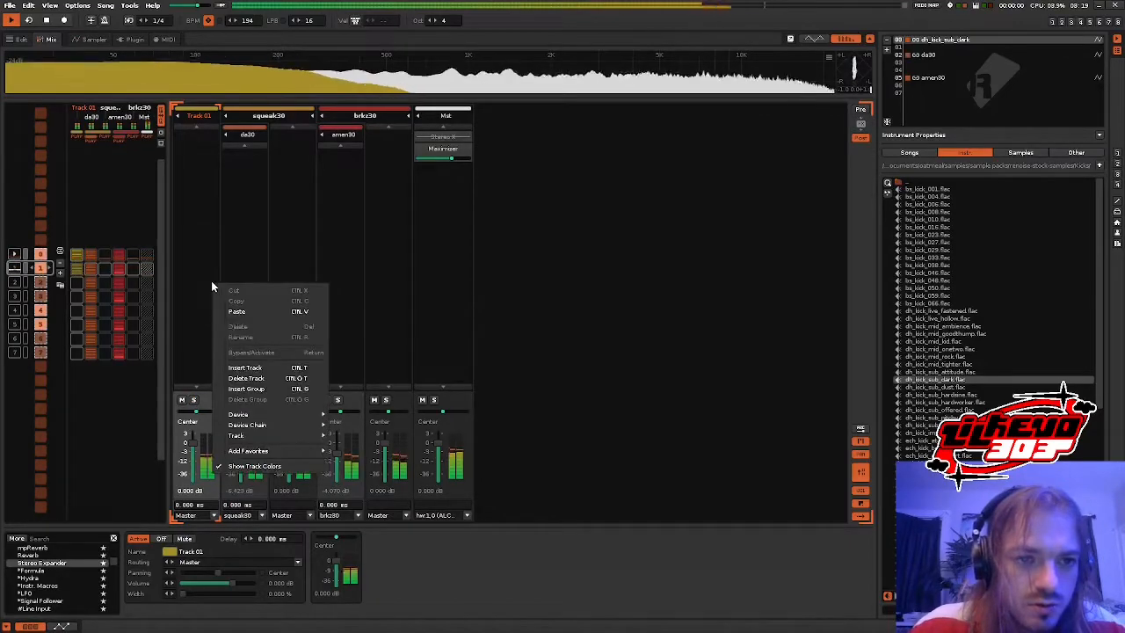
click(250, 391)
double_click(259, 115)
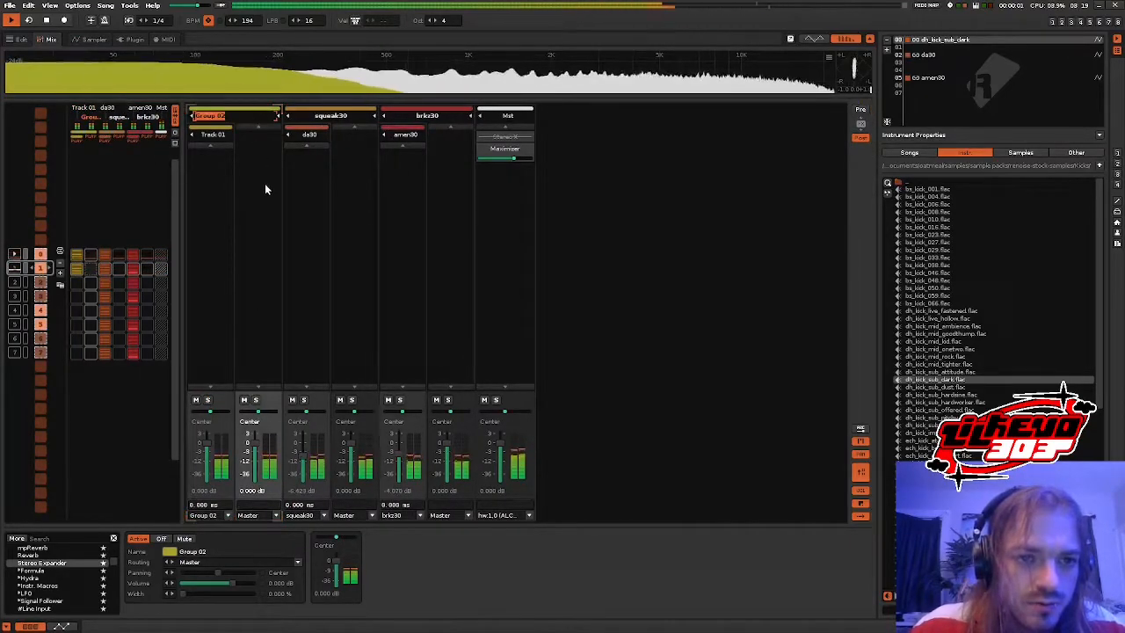
key(ctrl+z)
- Move Track 01 into the squeak30 group, rename it ba30, and put the kick instrument in slot 01 under the same name
drag(201, 115, 231, 145)
double_click(200, 134)
text(ba30)
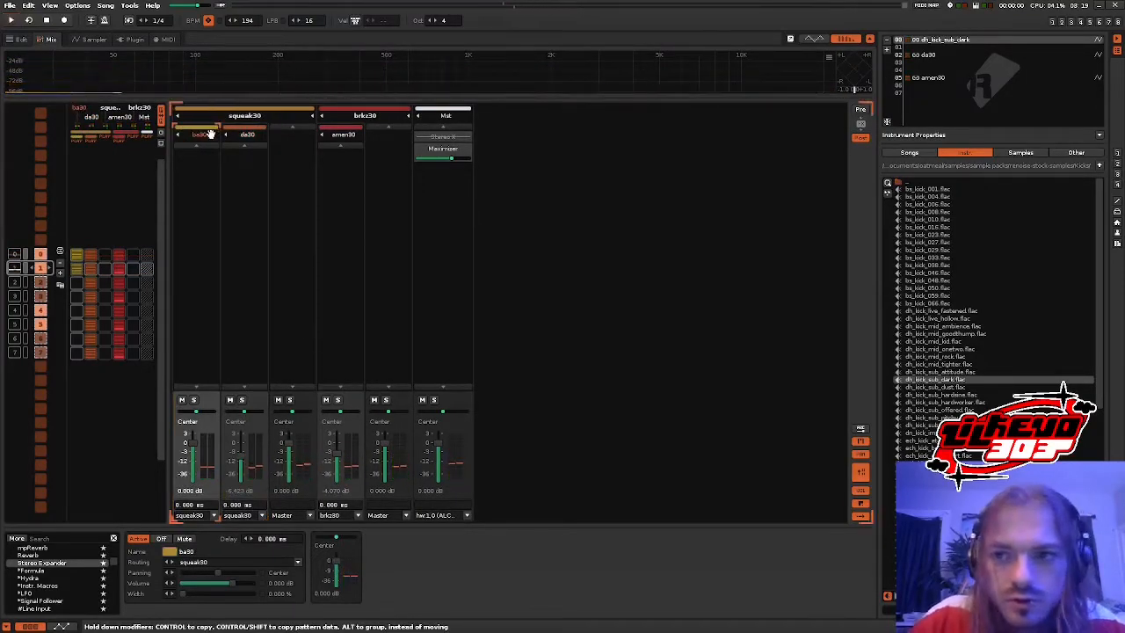
key(Return)
key(space)
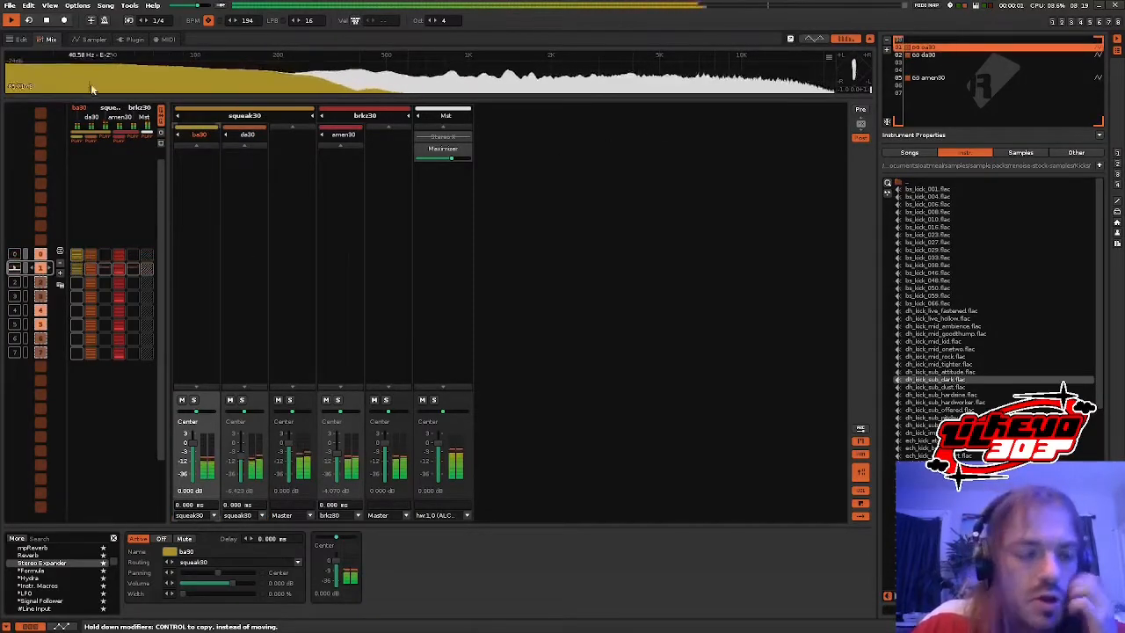
- Select the second kick sample with its FX chain b, raise macro b to 100 and pan the chain's output 50 L
click(97, 38)
key(space)
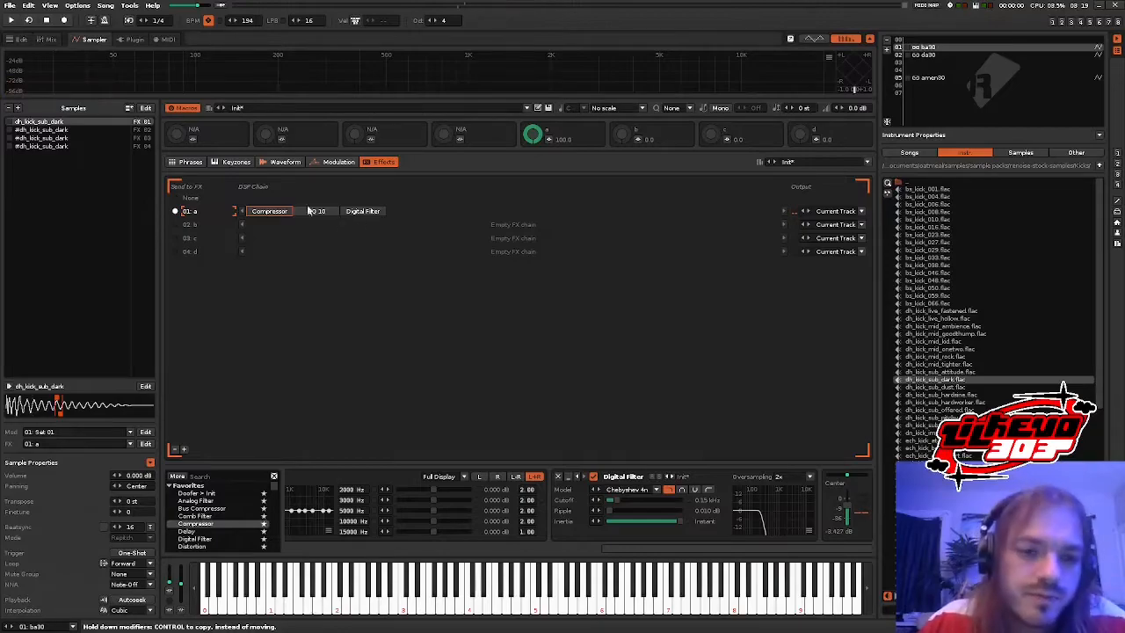
click(329, 161)
click(93, 128)
click(380, 162)
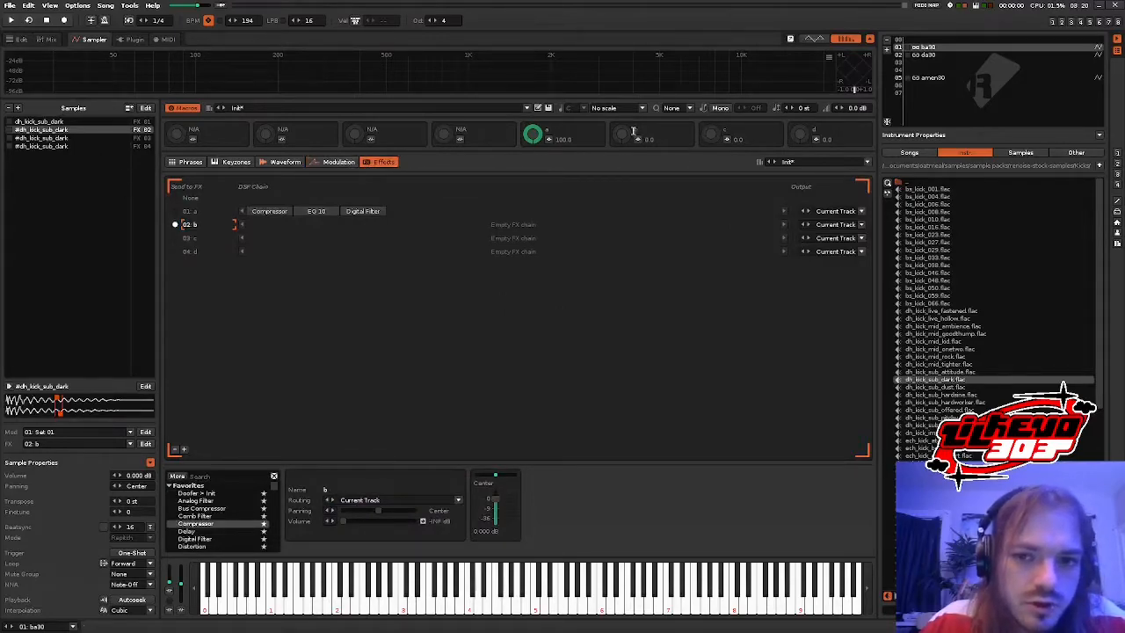
key(space)
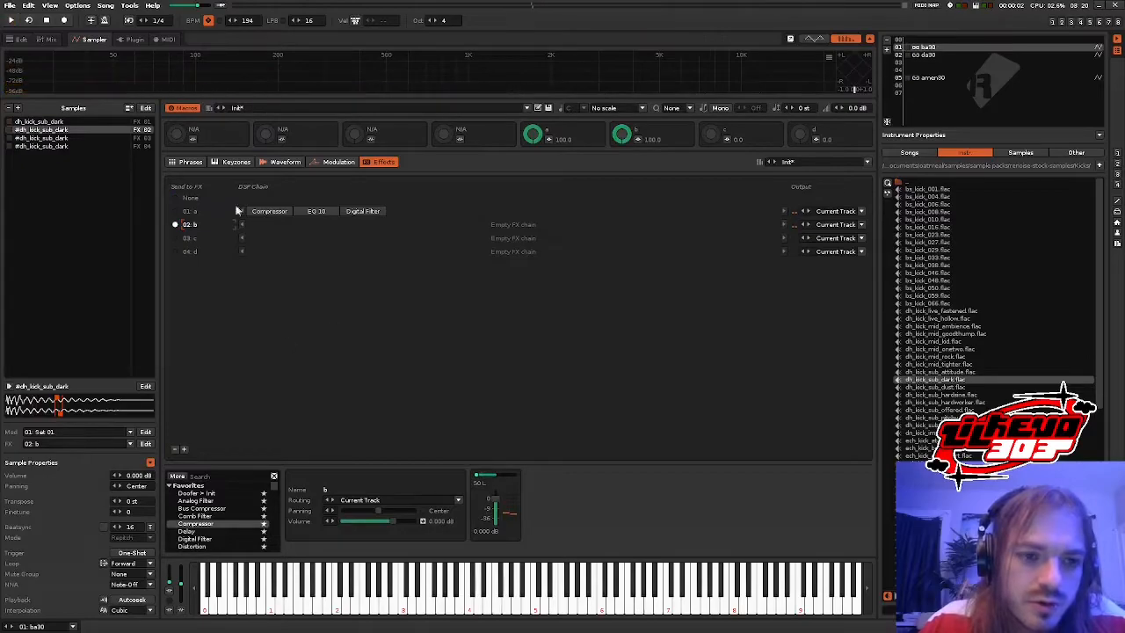
- Solo the ba30 track in the mixer during playback and return to the instrument's effects
click(40, 39)
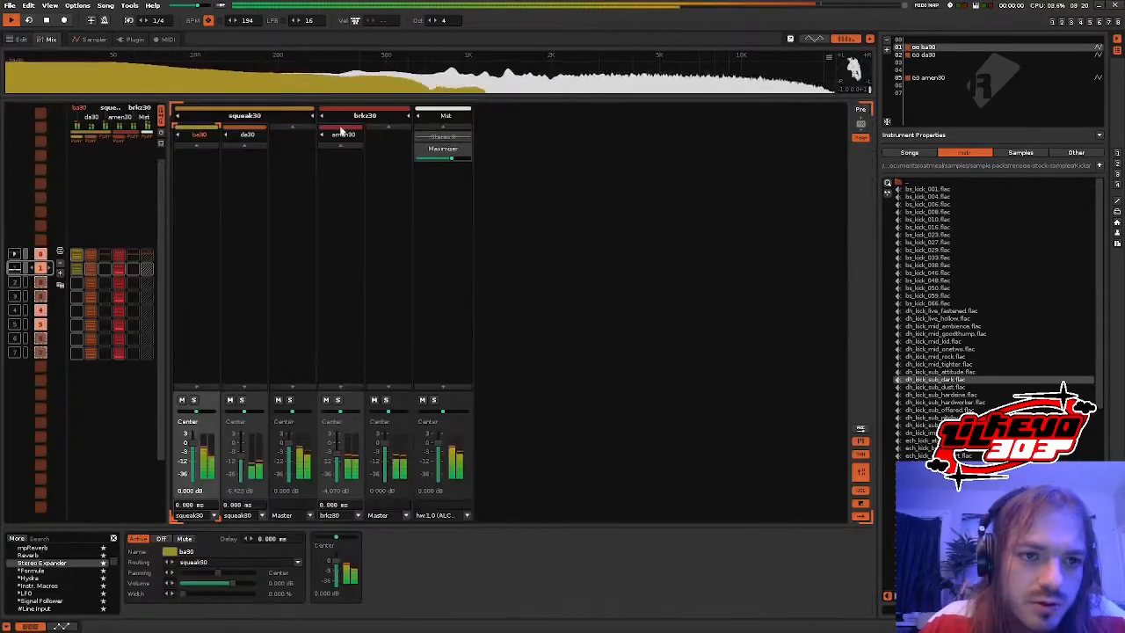
click(194, 400)
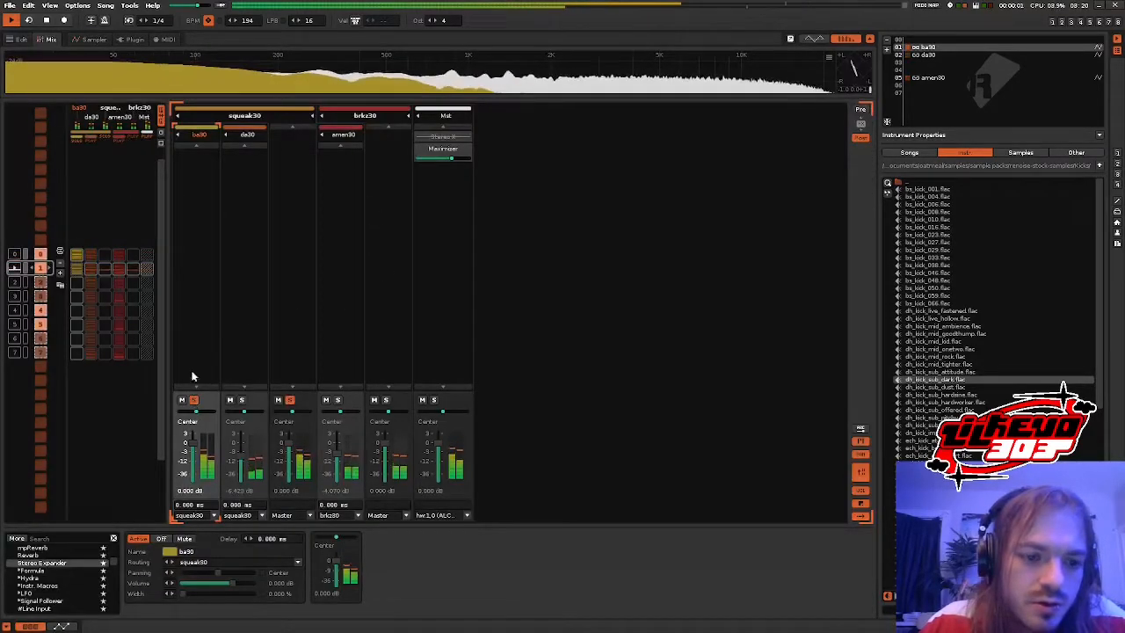
click(93, 39)
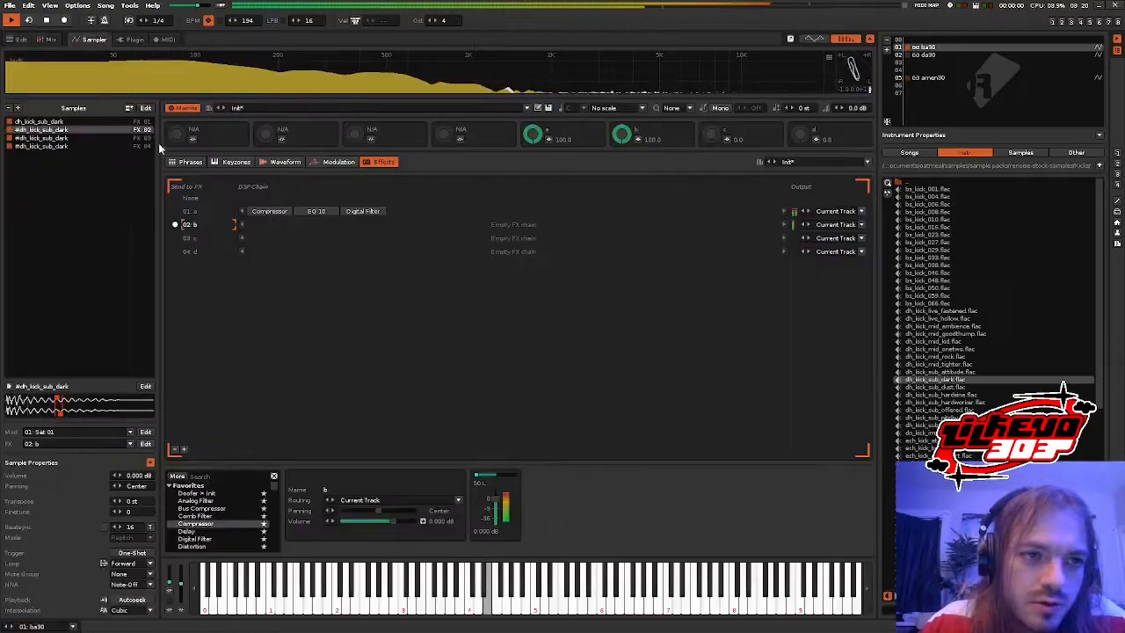
- Add a Razor-mode Distortion to chain b with drive about 22%, tone about 37% and dry mix about -12 dB
double_click(222, 544)
drag(535, 500, 576, 511)
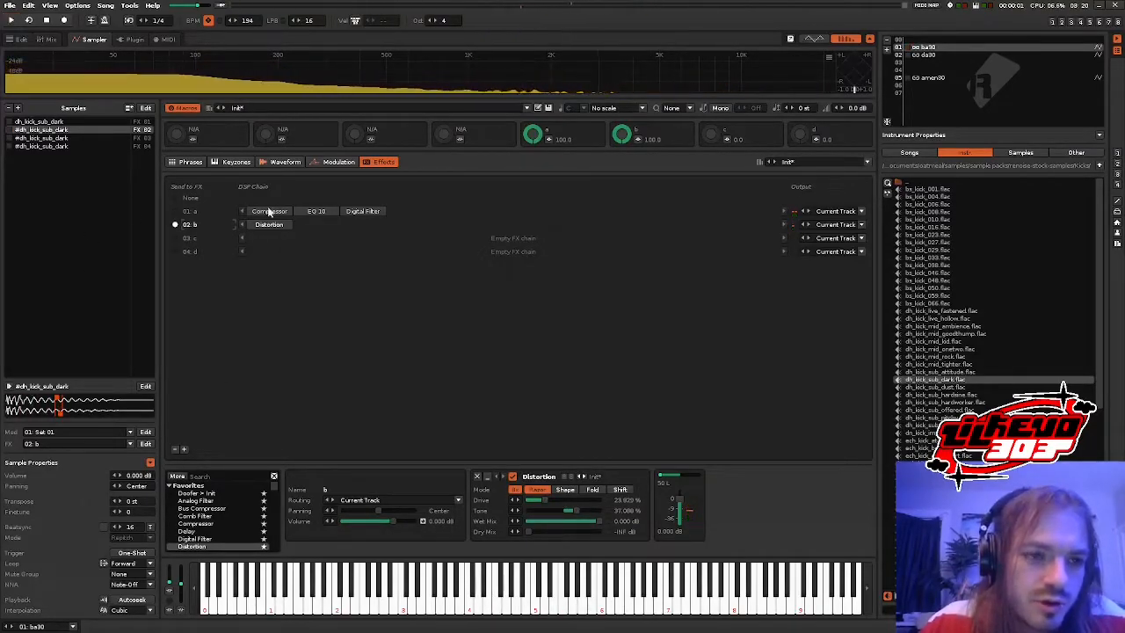
click(281, 161)
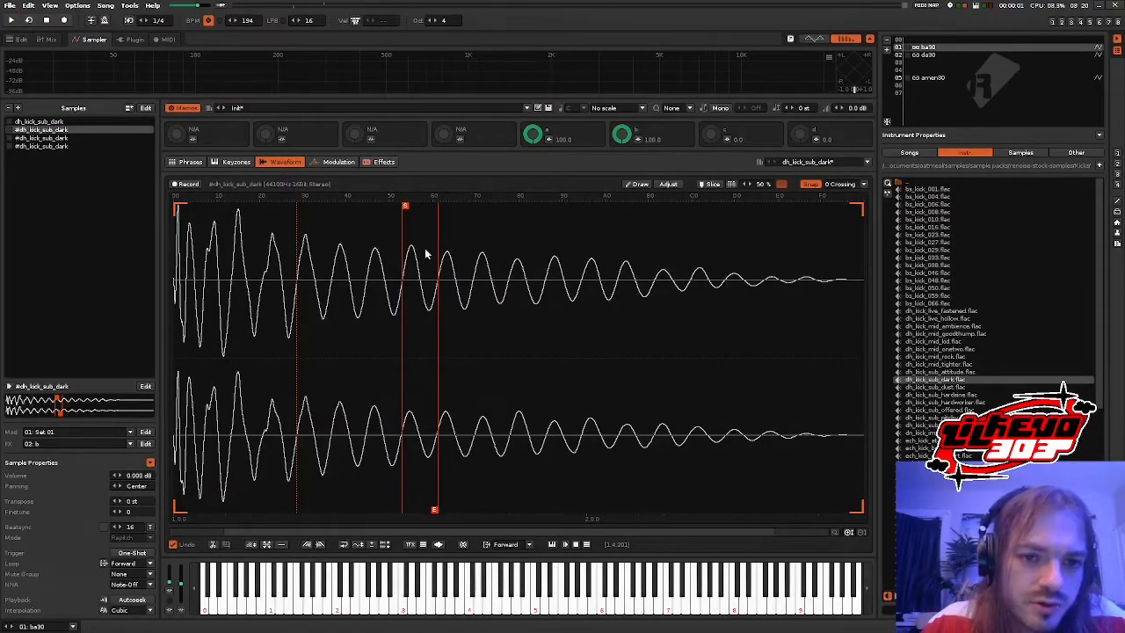
scroll(420, 301, up, 5)
scroll(414, 301, down, 5)
click(368, 163)
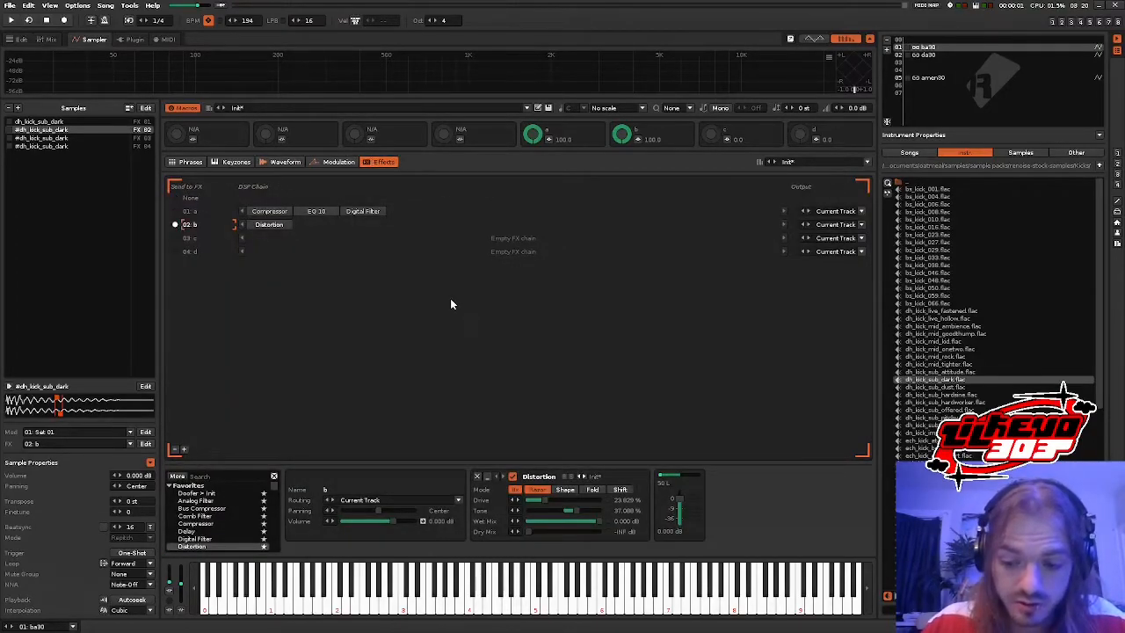
key(space)
drag(547, 501, 545, 532)
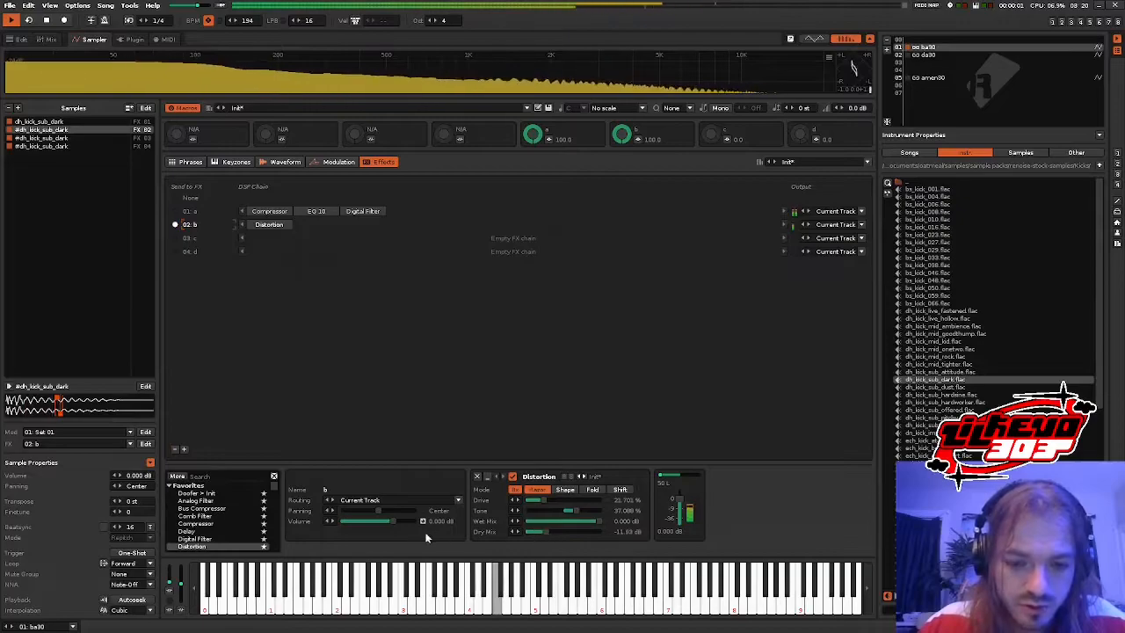
- Add an EQ 10 after the Distortion in chain b
drag(195, 539, 429, 514)
scroll(193, 532, down, 2)
drag(192, 531, 319, 224)
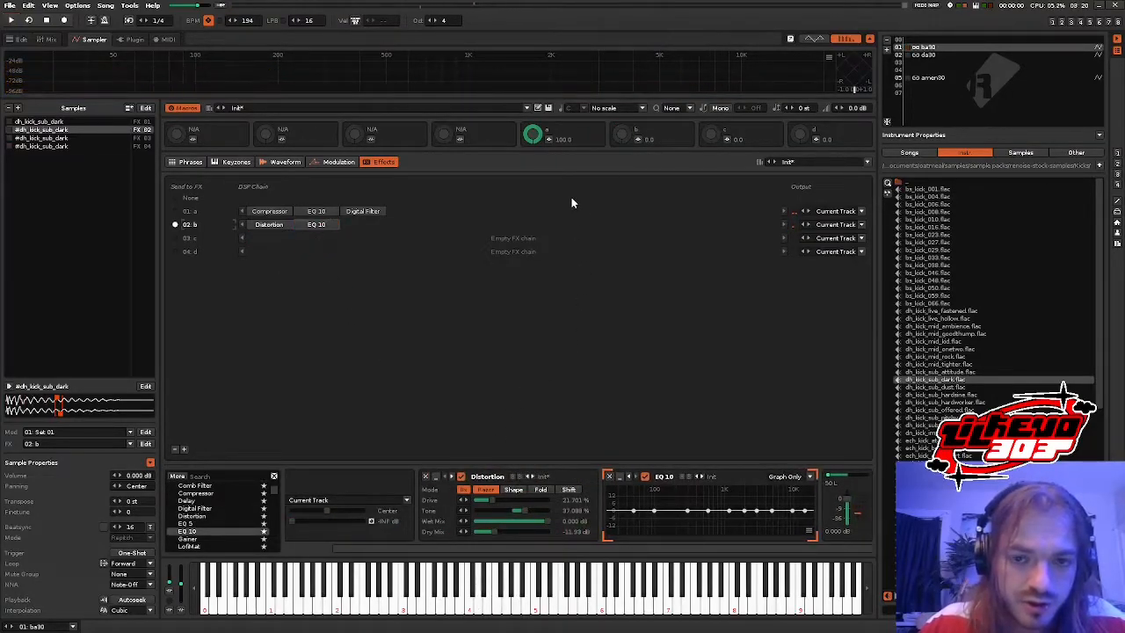
- Enlarge the spectrum display and compare the bass spectrum with macro b at 0 and at 100
key(space)
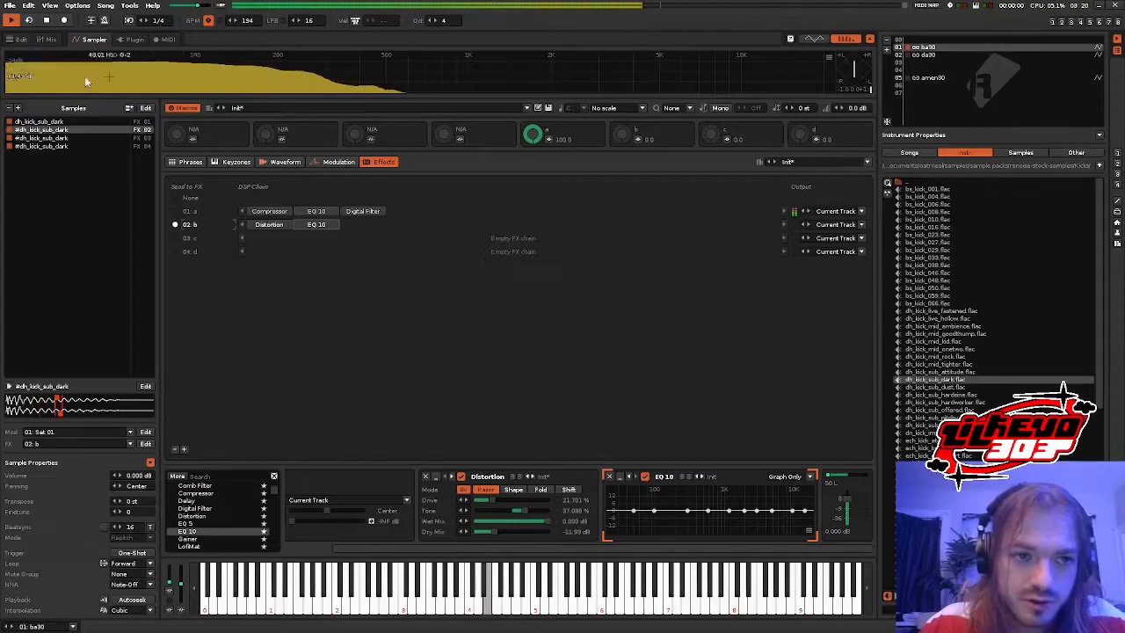
key(space)
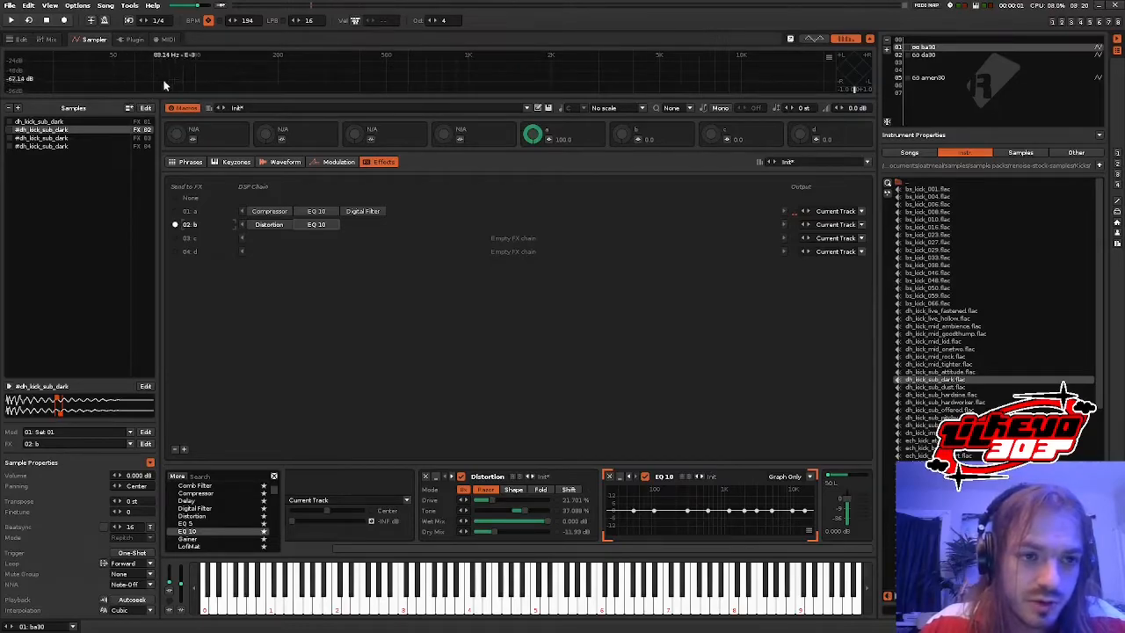
drag(268, 98, 269, 181)
key(space)
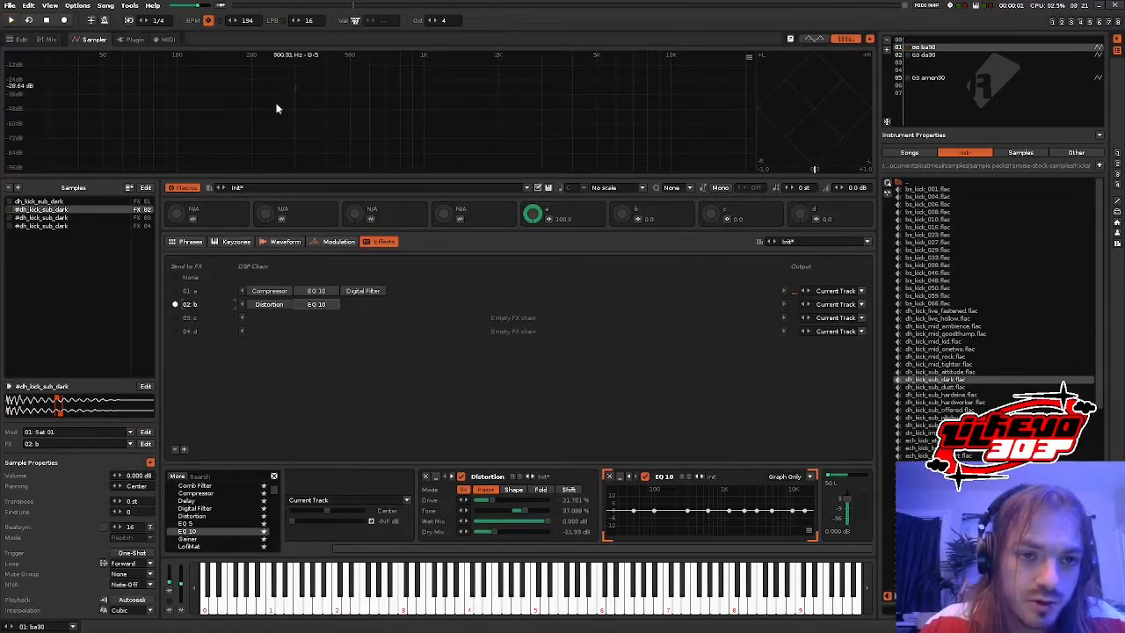
key(space)
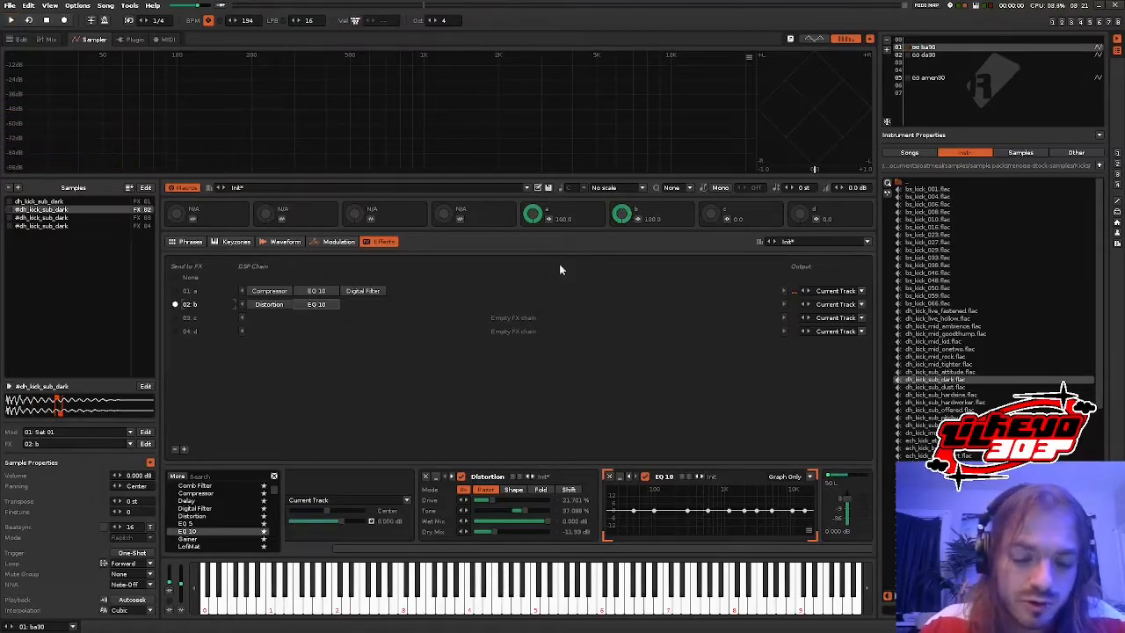
key(space)
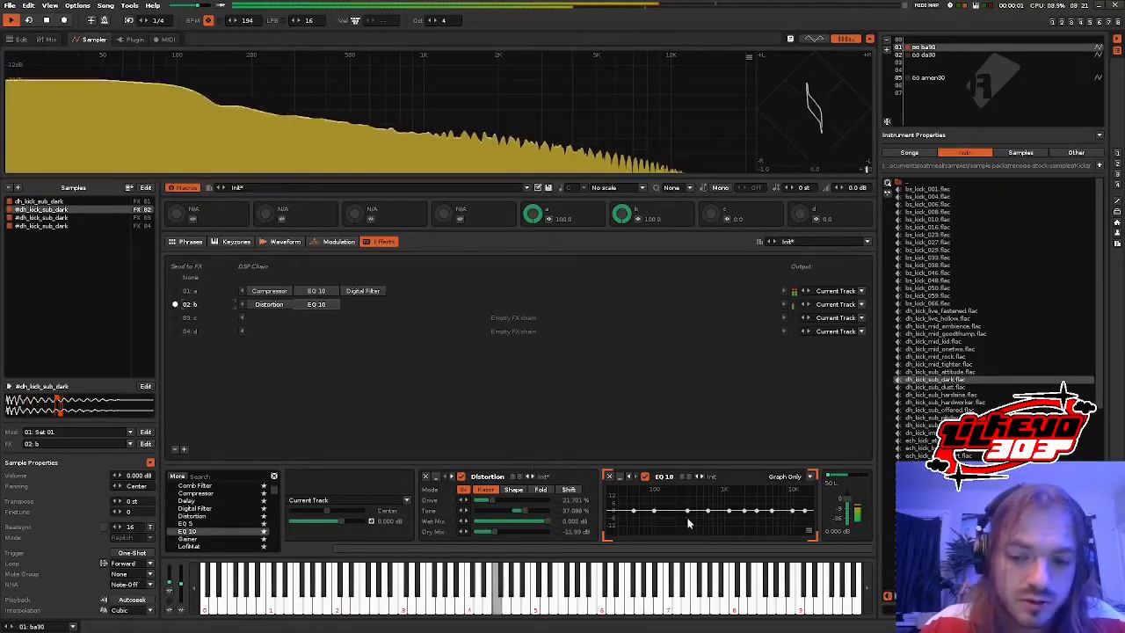
- Set chain b's EQ 10 to Full Display, cut 62 Hz by about 3.7 dB and boost 142 Hz by about 4.8 dB
mouse_move(655, 515)
mouse_down()
mouse_move(683, 501)
mouse_move(663, 503)
mouse_up()
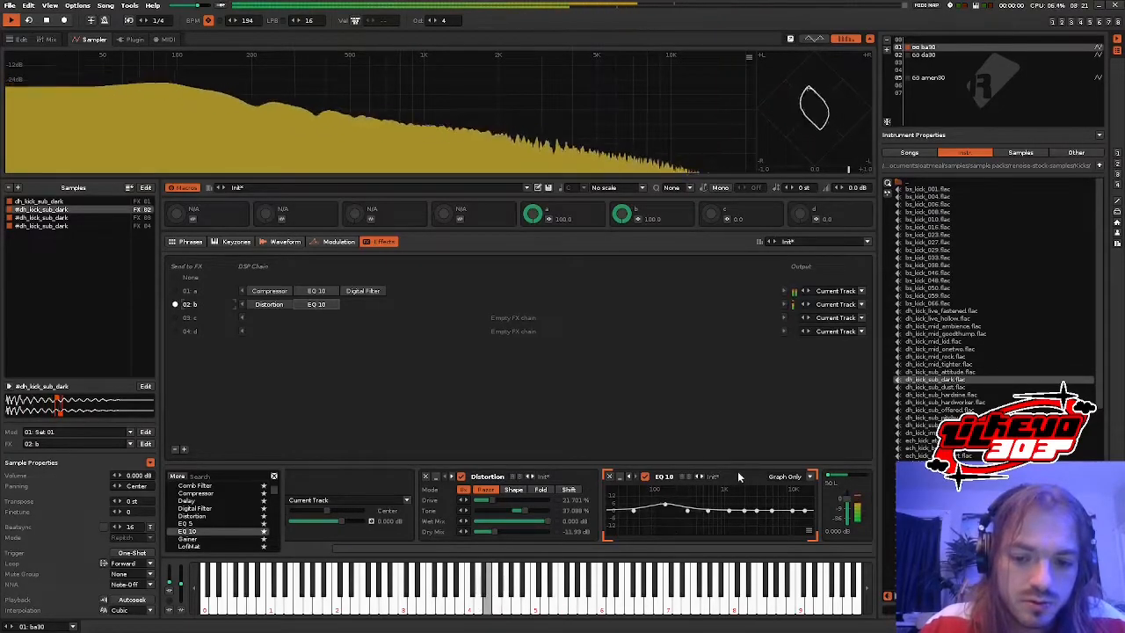
click(785, 475)
drag(530, 550, 706, 551)
drag(515, 500, 554, 514)
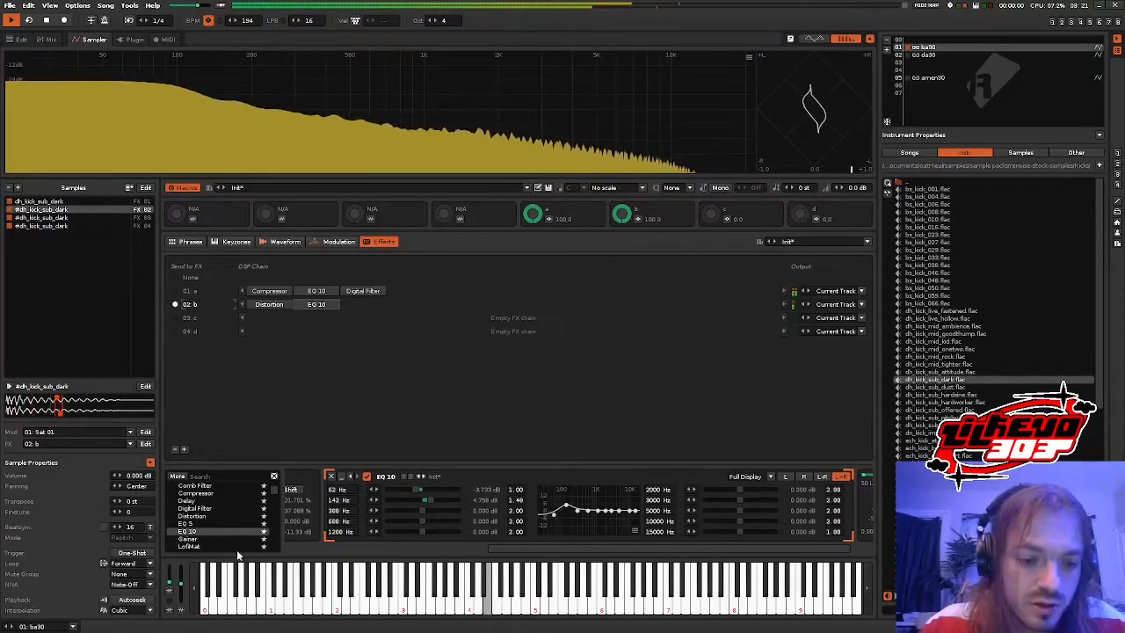
- Add a Digital Filter to the end of chain b as a Chebyshev 4n high-pass with cutoff about 0.15 kHz
drag(195, 508, 363, 304)
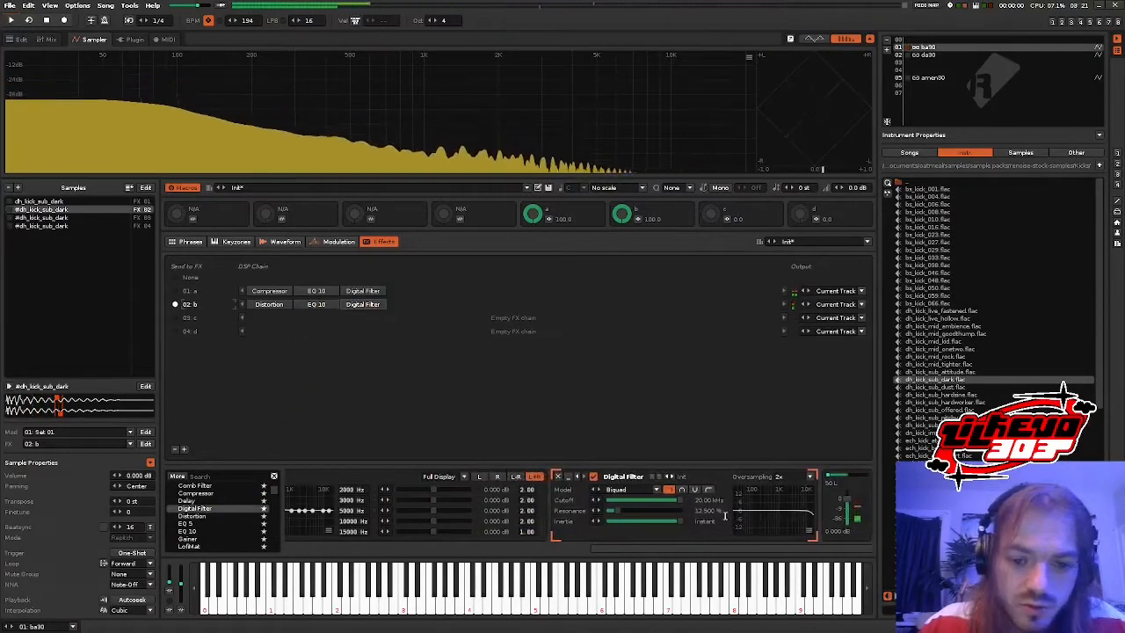
click(646, 490)
click(642, 471)
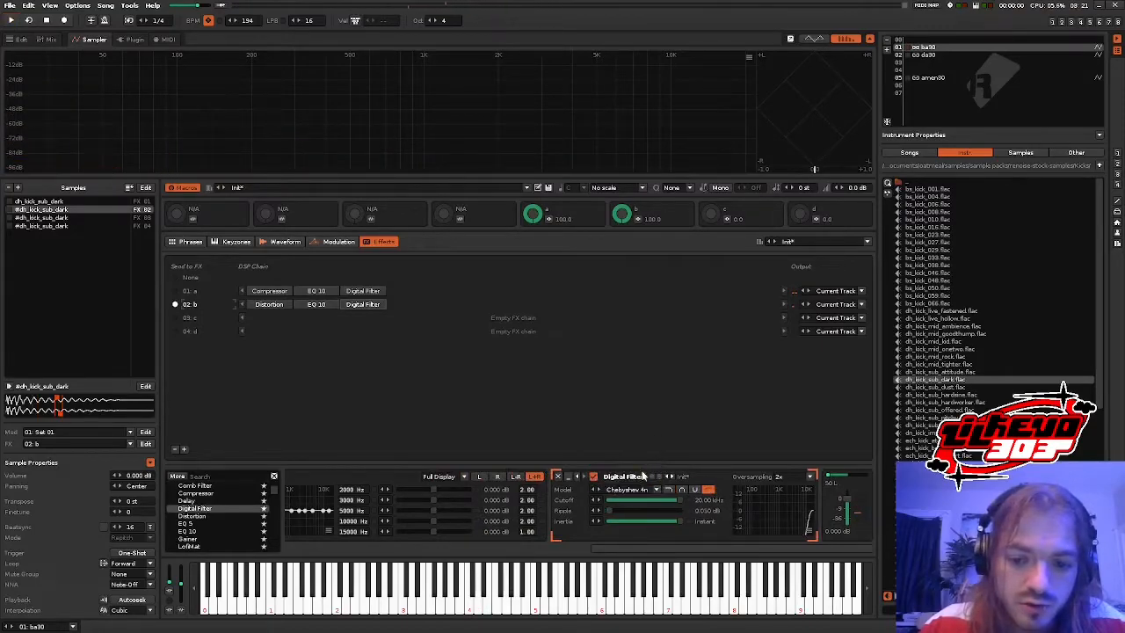
key(space)
drag(613, 502, 607, 502)
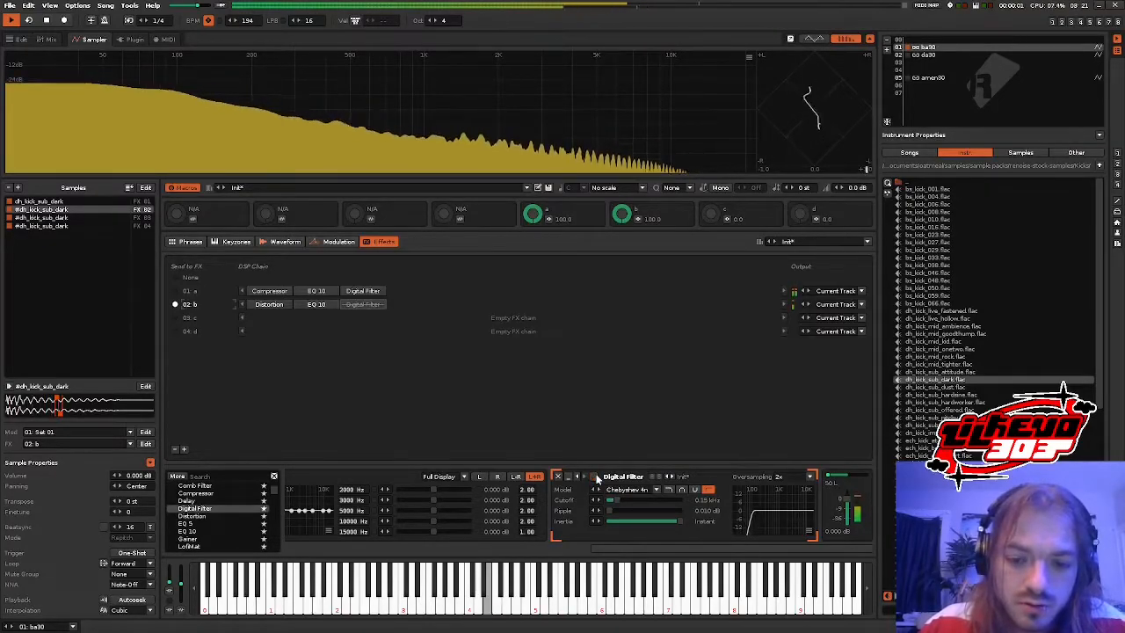
- Compare the bass with chain b's Digital Filter bypassed and enabled
click(594, 476)
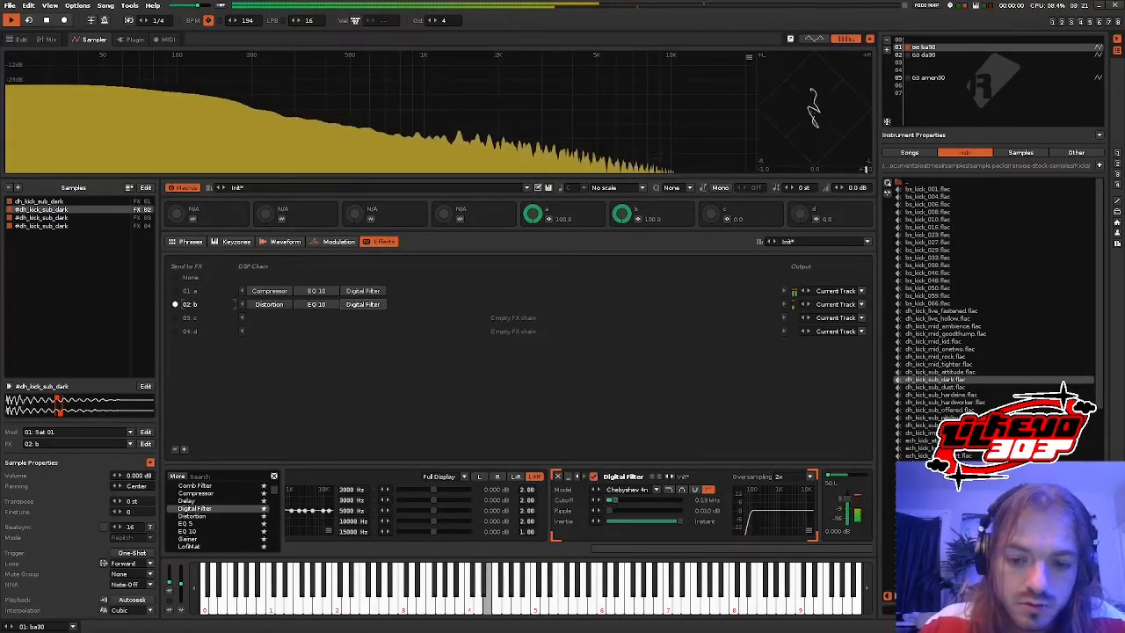
click(595, 476)
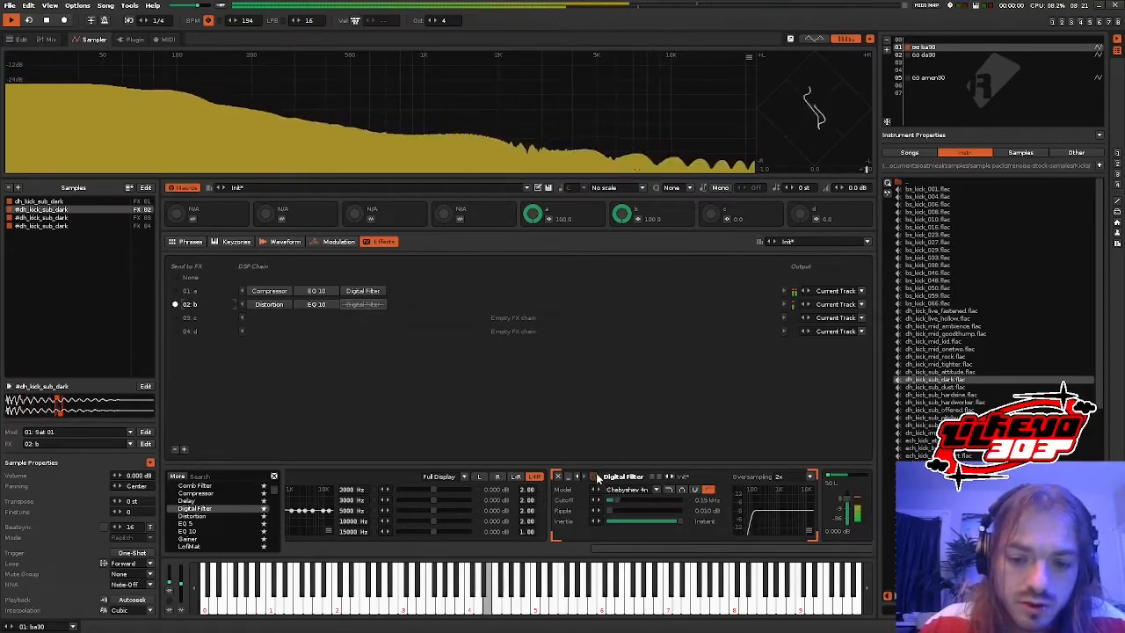
click(595, 476)
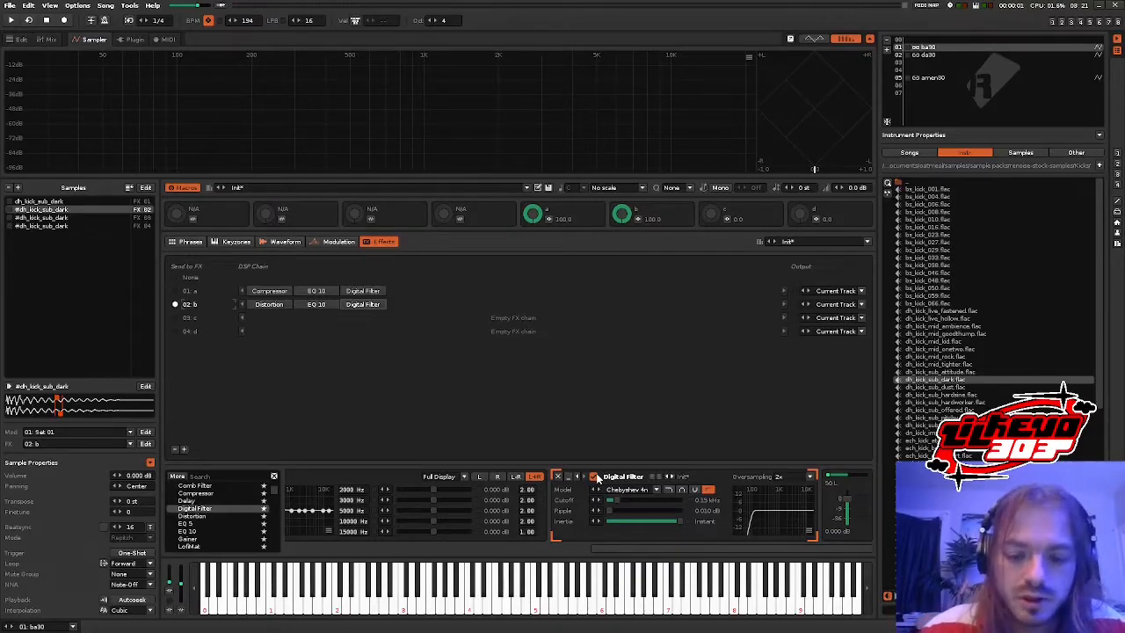
key(space)
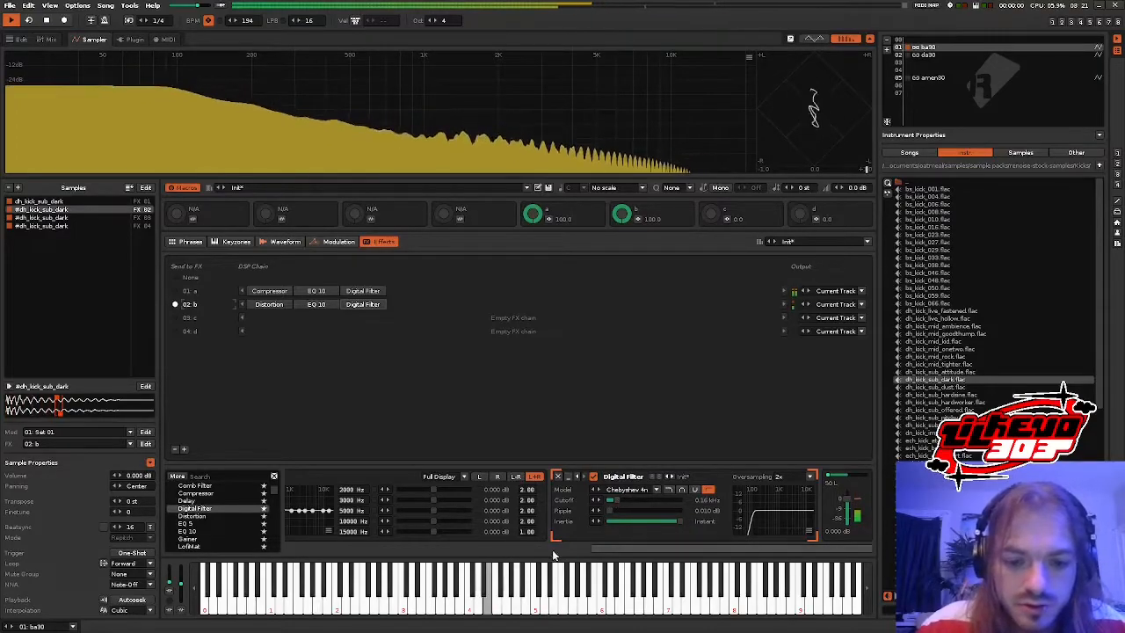
- In chain b's EQ 10, cut 1553 Hz by about 9 dB and 13534 Hz by about 5.5 dB
drag(621, 547, 501, 556)
mouse_move(545, 512)
mouse_down()
mouse_move(561, 533)
mouse_move(543, 533)
mouse_move(565, 514)
mouse_move(574, 529)
mouse_up()
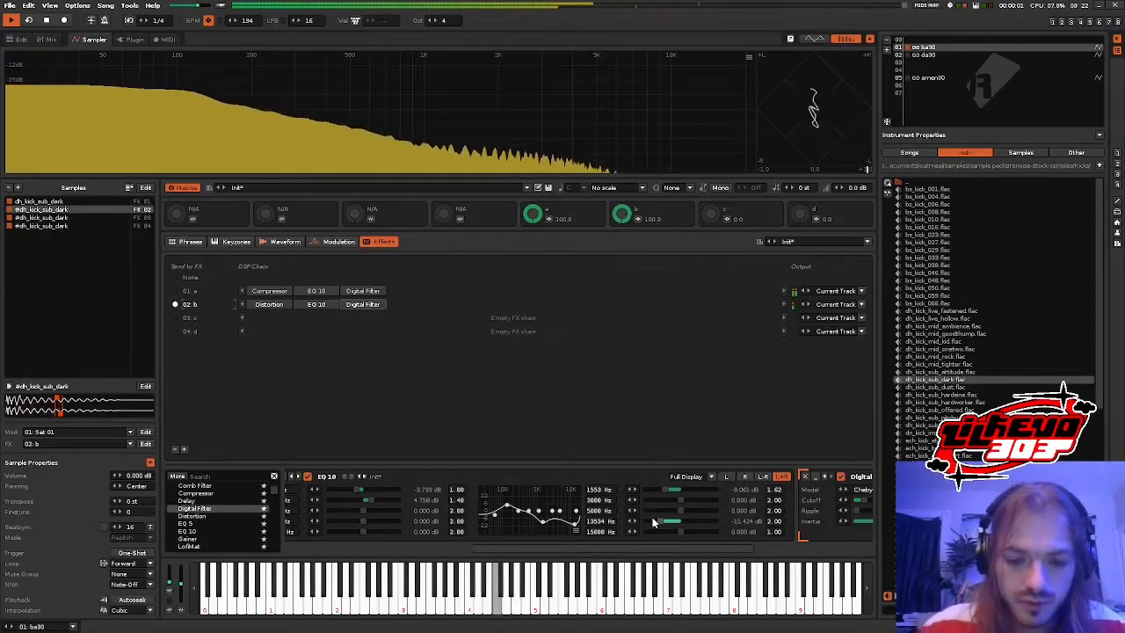
drag(661, 521, 673, 521)
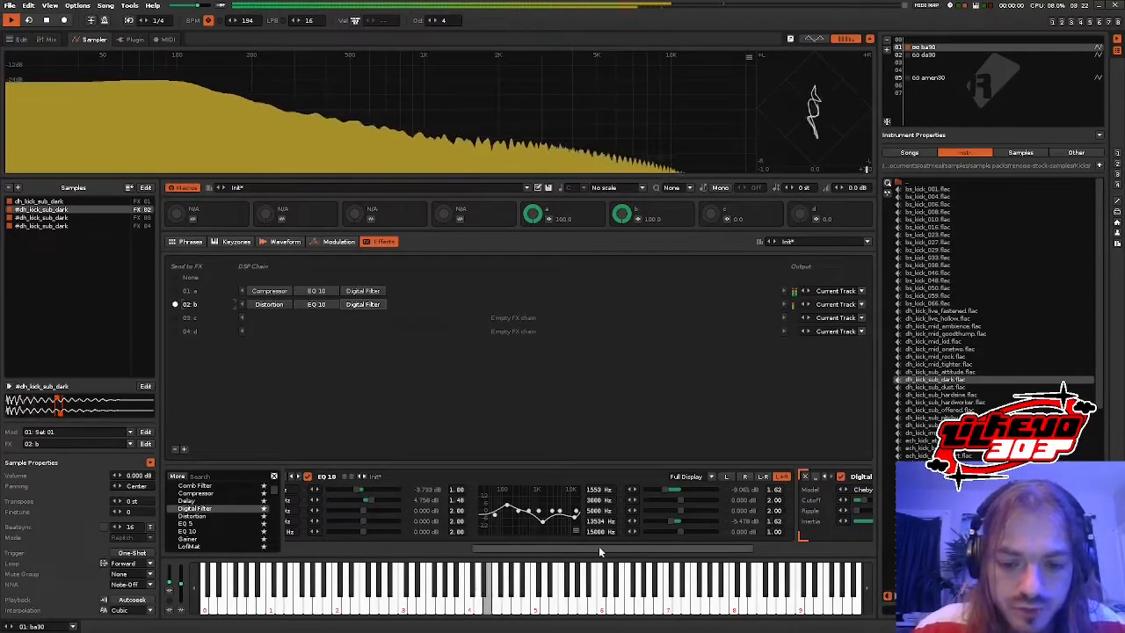
drag(599, 547, 690, 548)
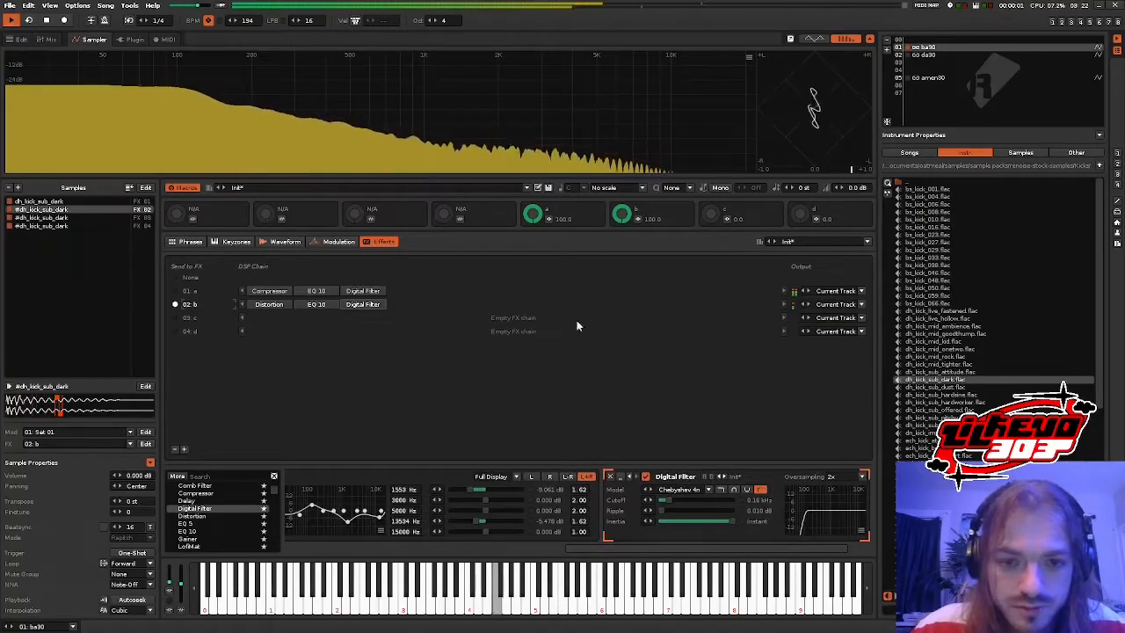
- Stop playback, set macro b to 0 and raise macro c to 100
drag(711, 217, 711, 254)
key(space)
drag(621, 217, 610, 250)
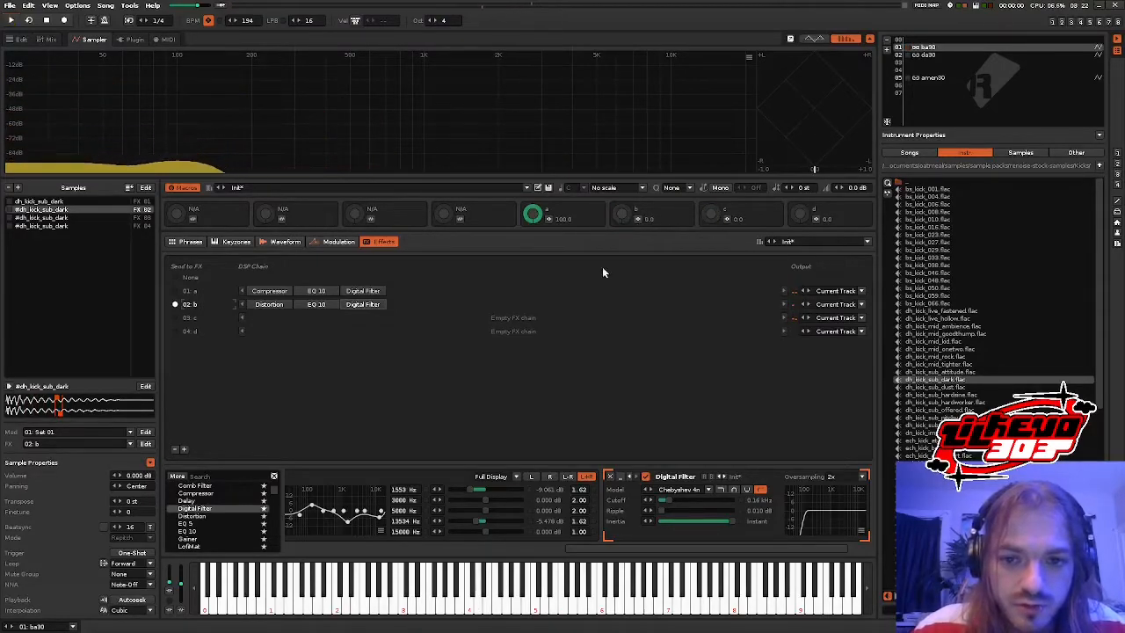
- Add a LofiMat to chain c with bit crunch at 9 bit and rate about 3754 Hz
click(300, 319)
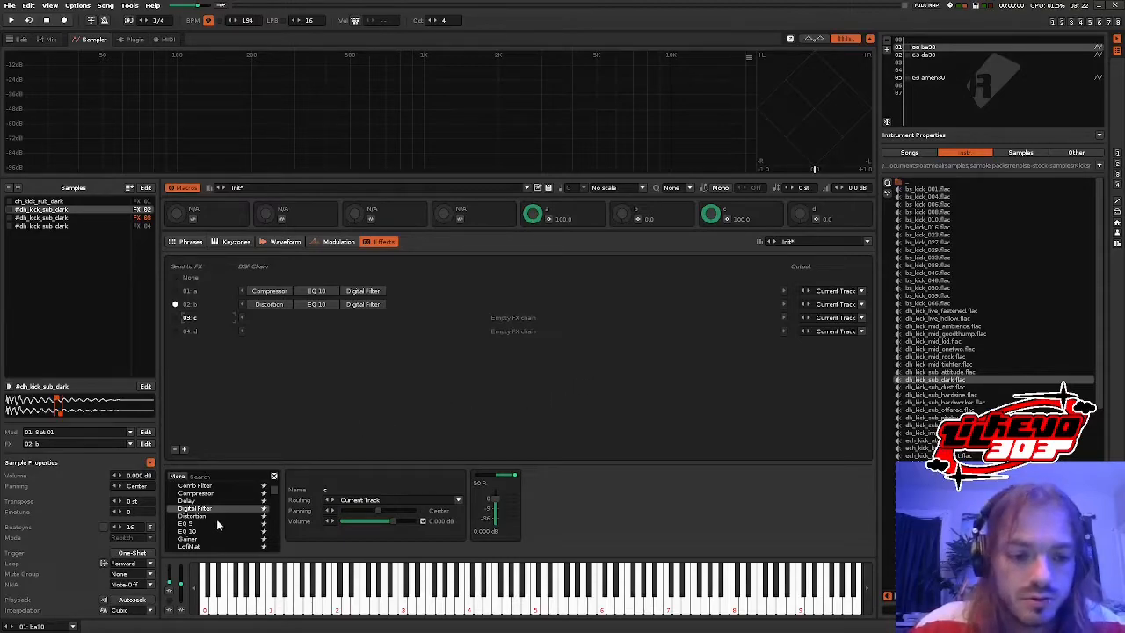
double_click(202, 516)
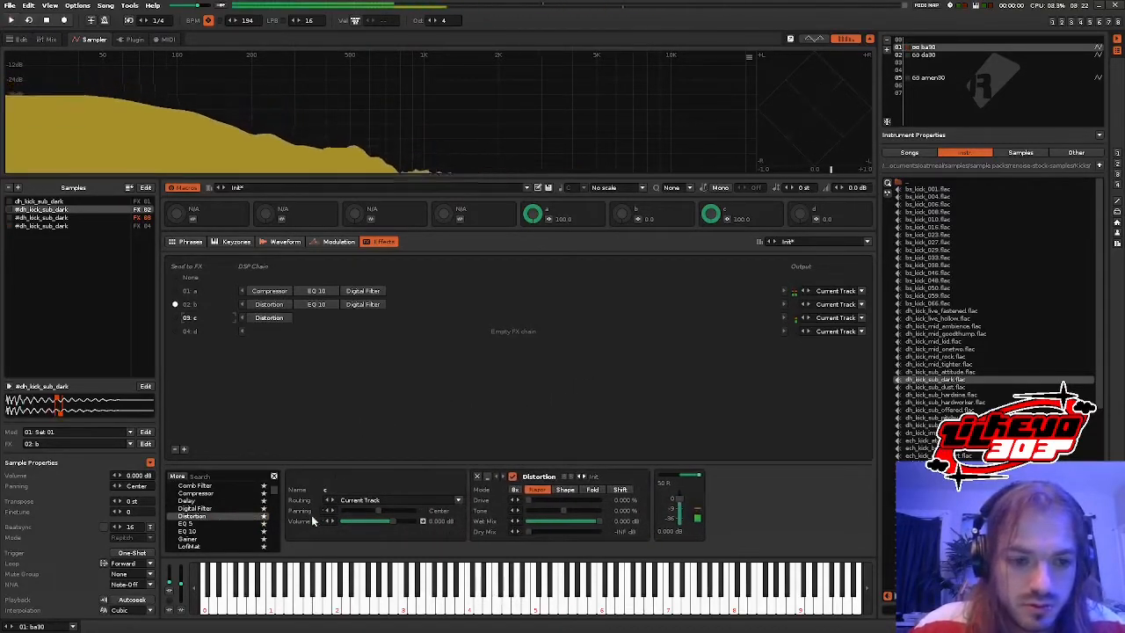
key(ctrl+z)
scroll(197, 540, down, 2)
double_click(194, 532)
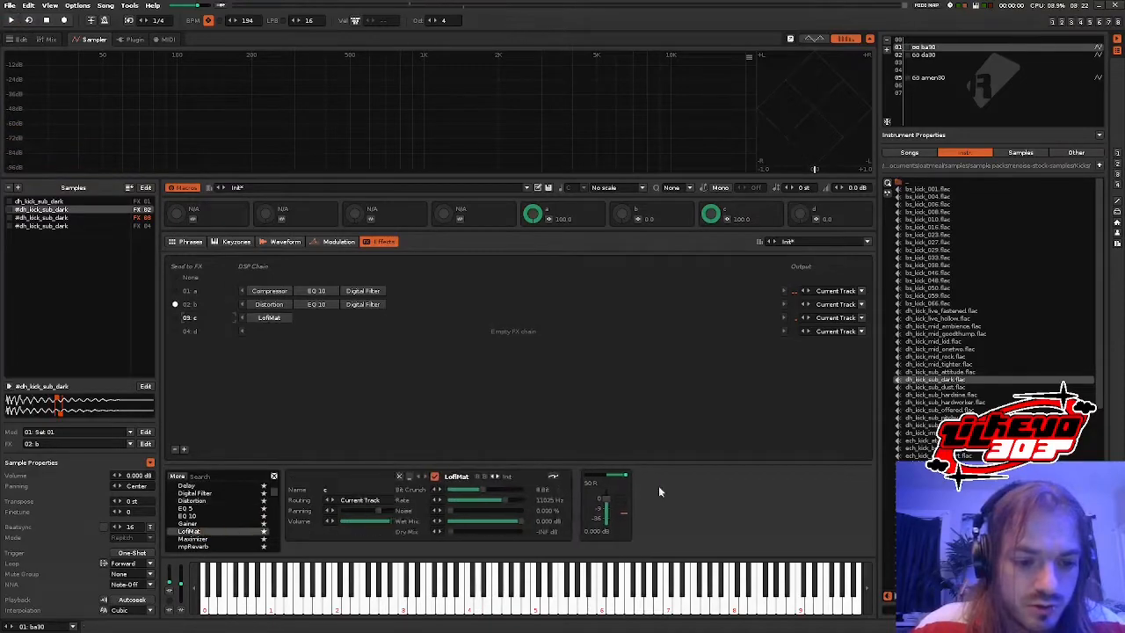
key(space)
mouse_move(567, 500)
mouse_down()
mouse_move(556, 499)
mouse_move(566, 491)
mouse_up()
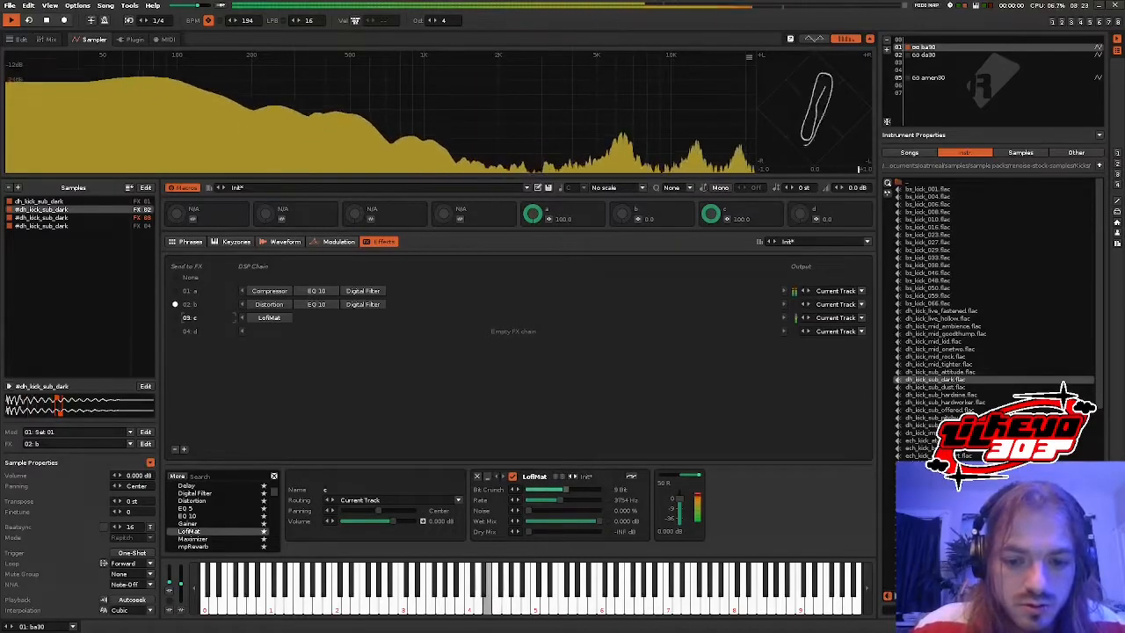
- Insert an 8x-oversampled Razor Distortion before chain c's LofiMat with drive about 37%, tone about 46% and dry mix about -16 dB
drag(198, 503, 246, 317)
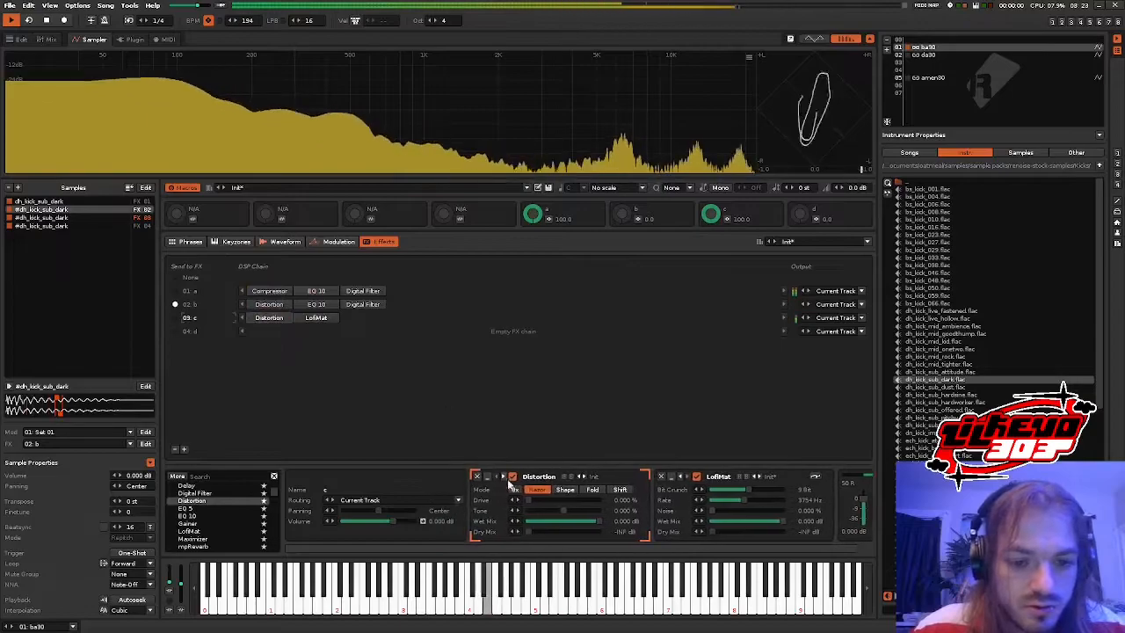
mouse_move(528, 500)
mouse_down()
mouse_move(554, 500)
mouse_move(545, 501)
mouse_up()
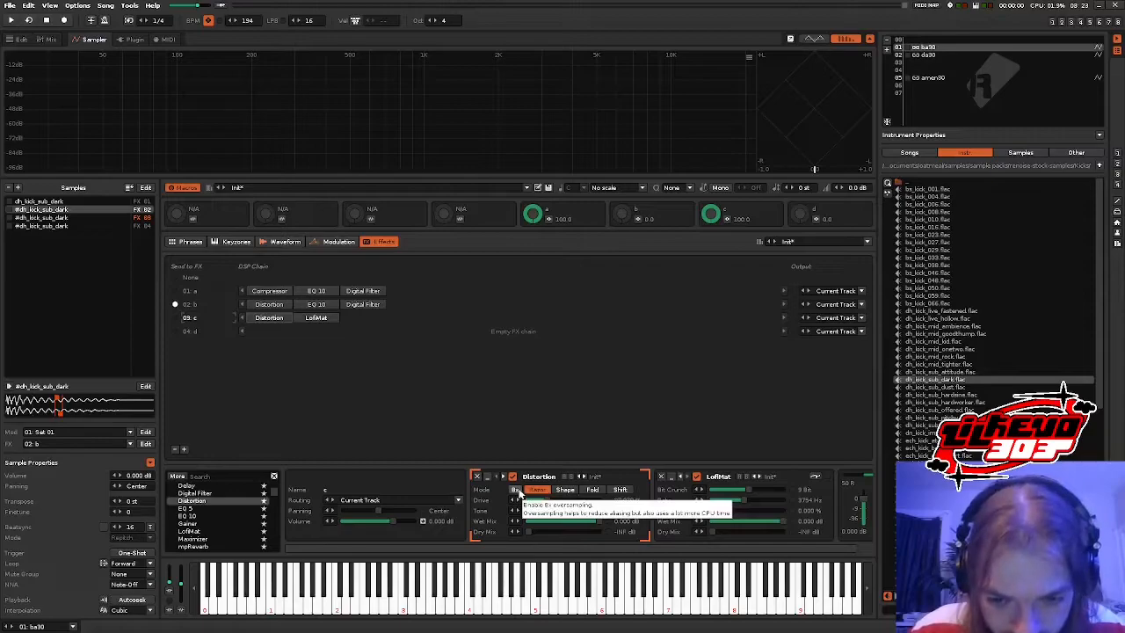
click(517, 491)
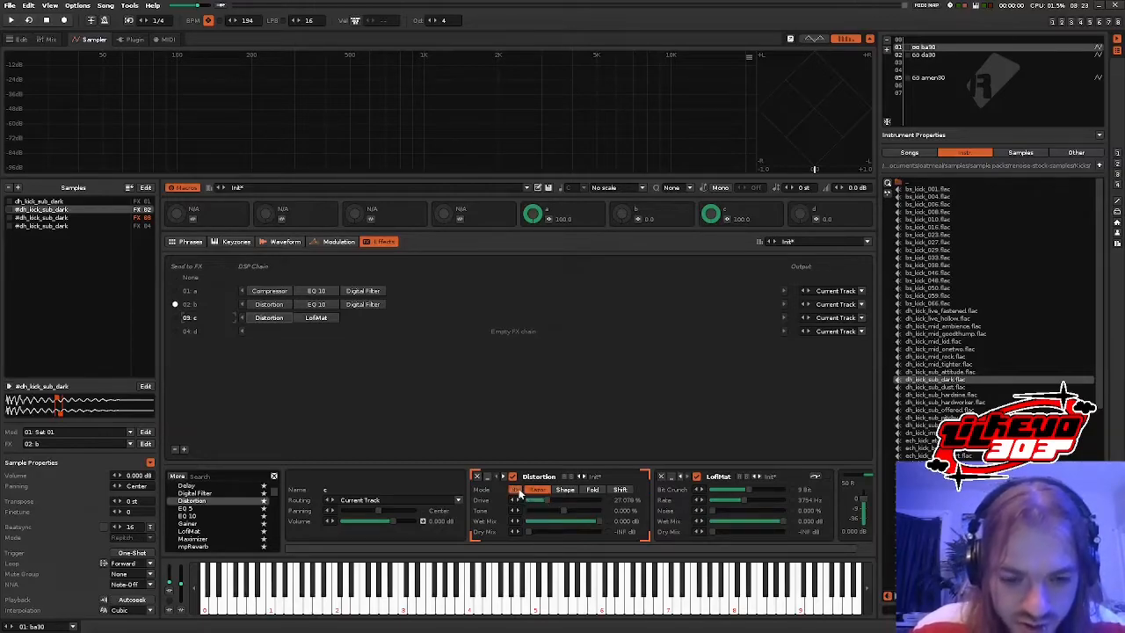
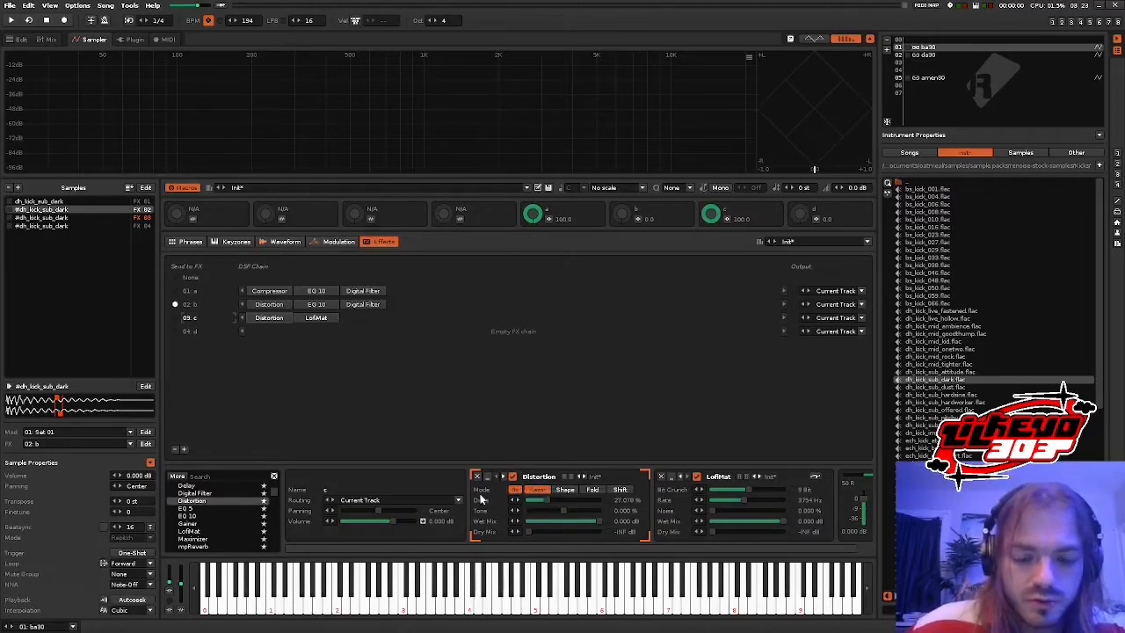
key(space)
drag(565, 510, 538, 531)
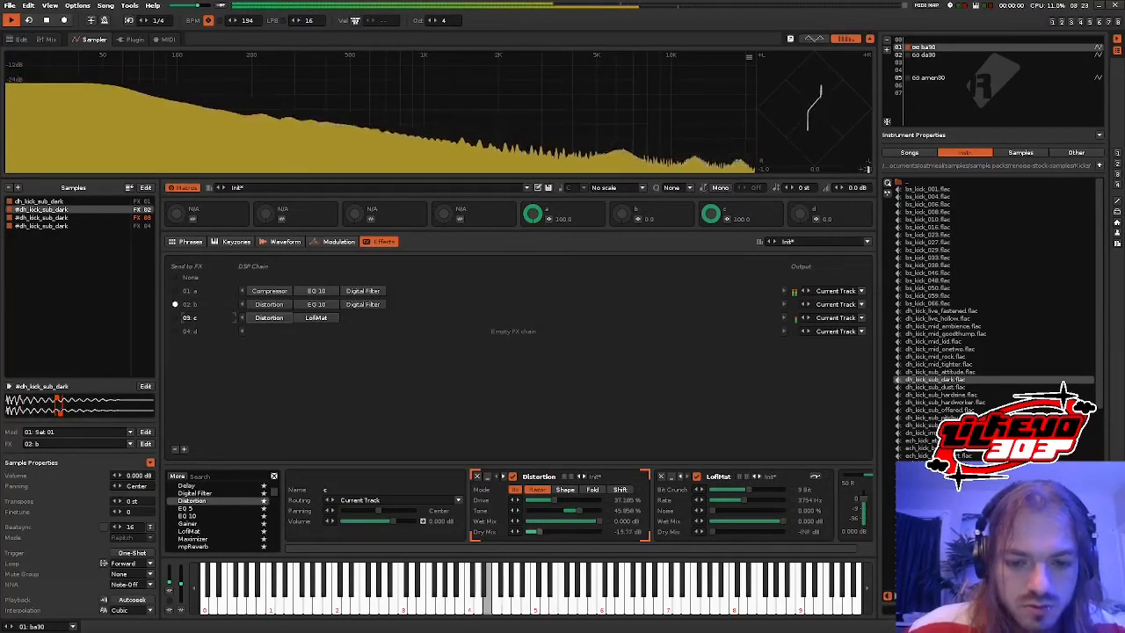
- Add an EQ 10 after the LofiMat in chain c and switch it to Full Display
drag(474, 550, 528, 551)
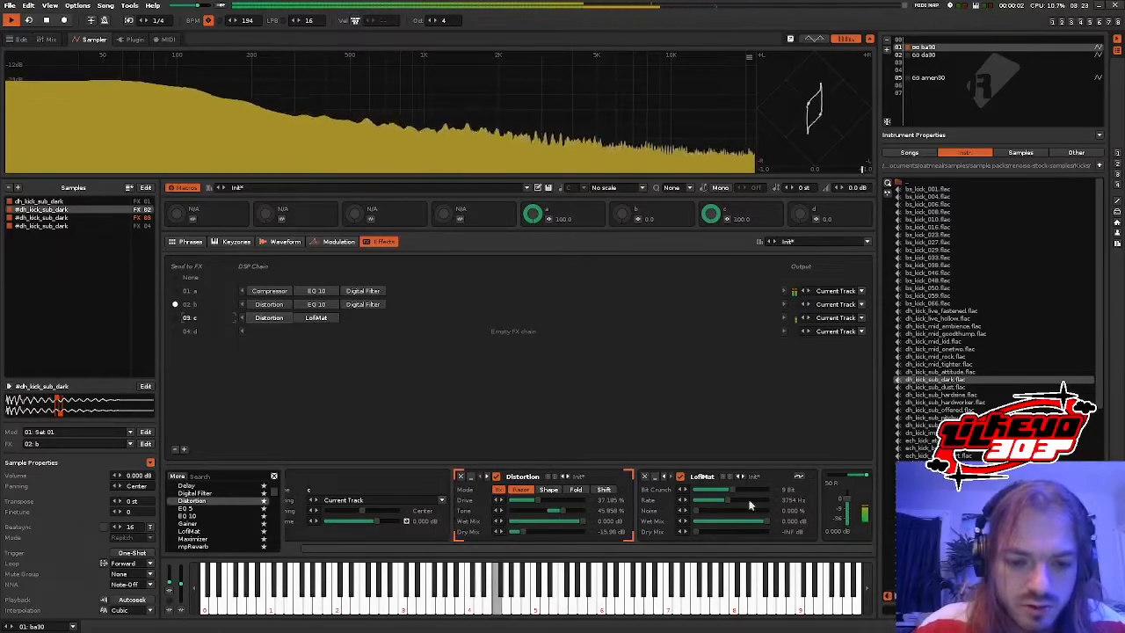
drag(186, 517, 352, 333)
drag(274, 334, 363, 319)
drag(654, 511, 747, 491)
click(788, 478)
click(787, 464)
- Boost 60 Hz by about 7.8 dB and 444 Hz by about 6.2 dB with width 1.41 in chain c's EQ 10
drag(648, 548, 737, 547)
drag(456, 521, 438, 521)
drag(517, 522, 517, 529)
drag(448, 511, 434, 511)
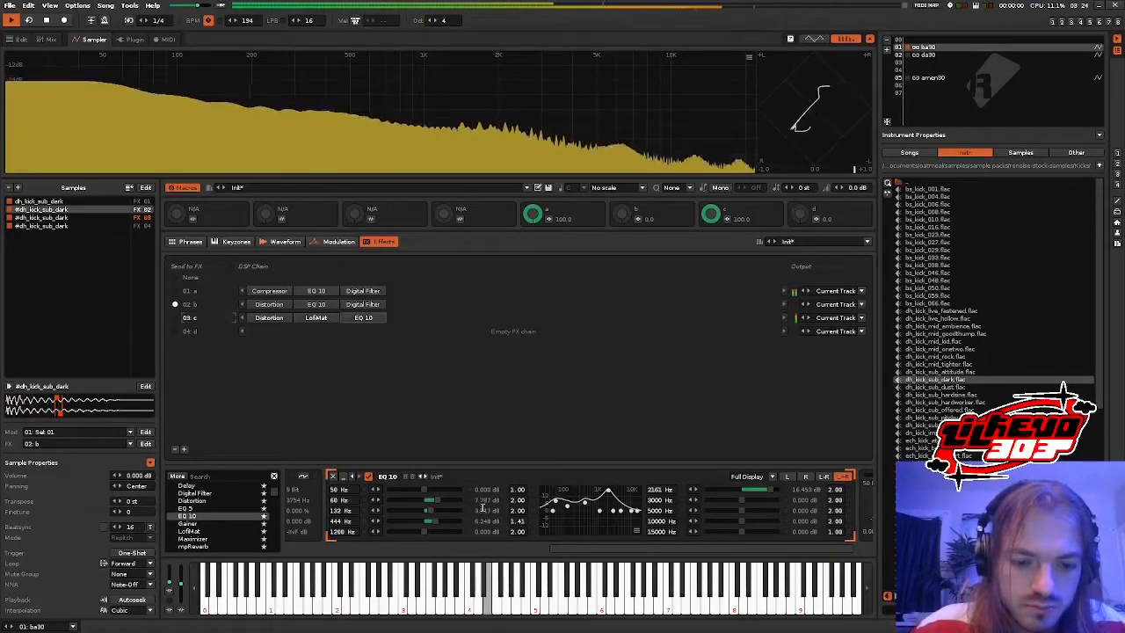
- Reduce chain c's EQ 10 boosts to about 4.8 dB at 2161 Hz with width 1.53 and about 5 dB at 60 Hz with width 1.50
drag(769, 490, 750, 490)
drag(839, 489, 839, 498)
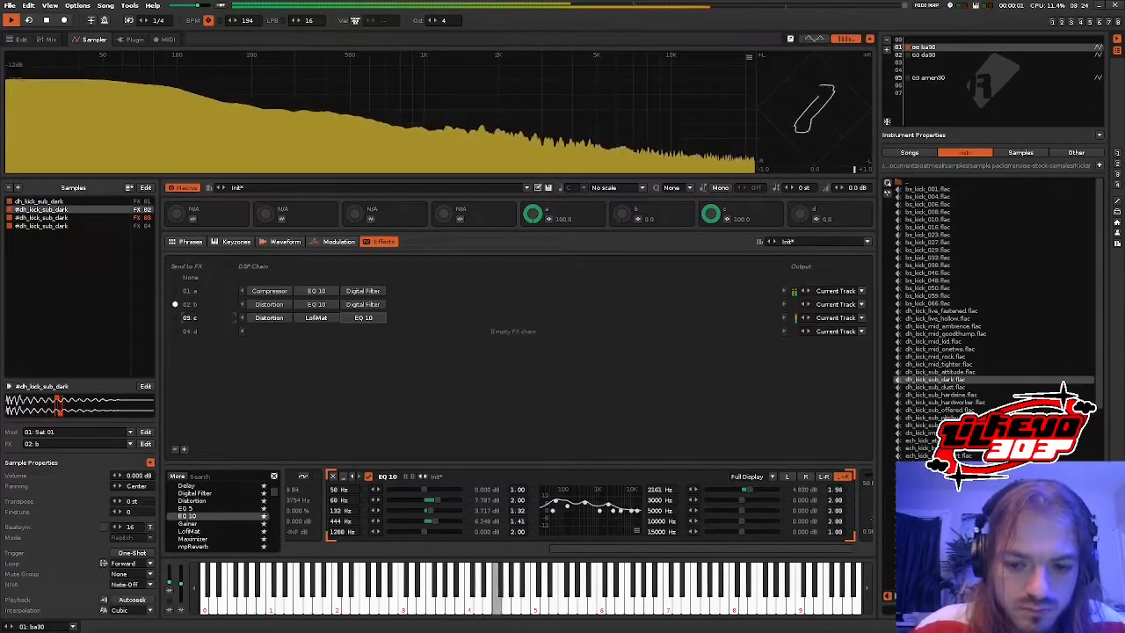
drag(432, 500, 430, 500)
drag(517, 500, 517, 510)
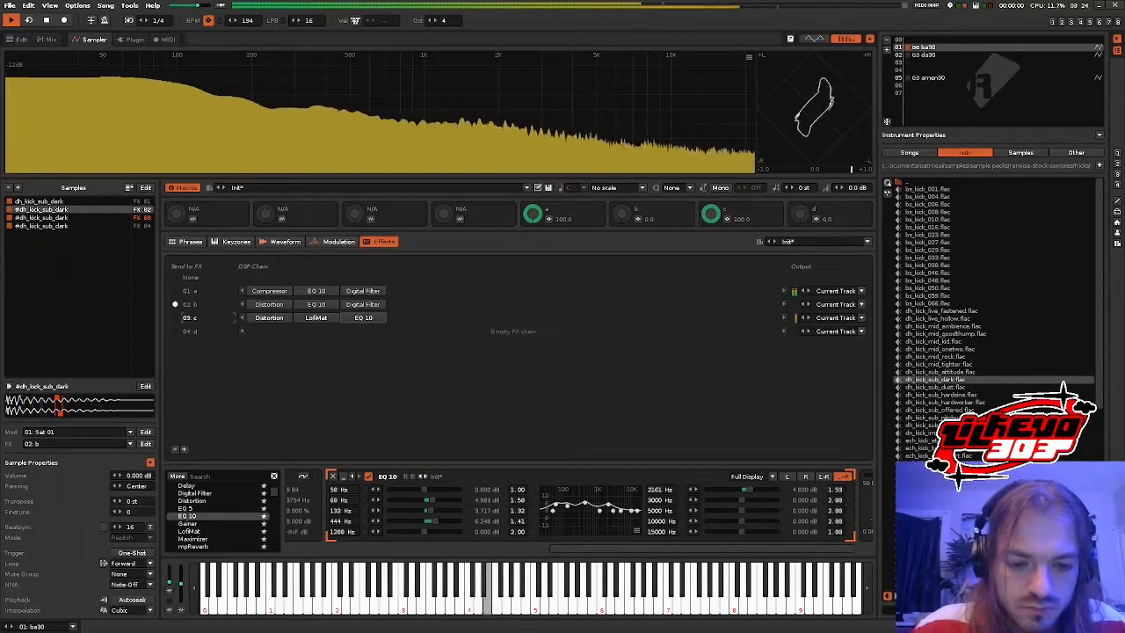
drag(573, 549, 594, 550)
key(space)
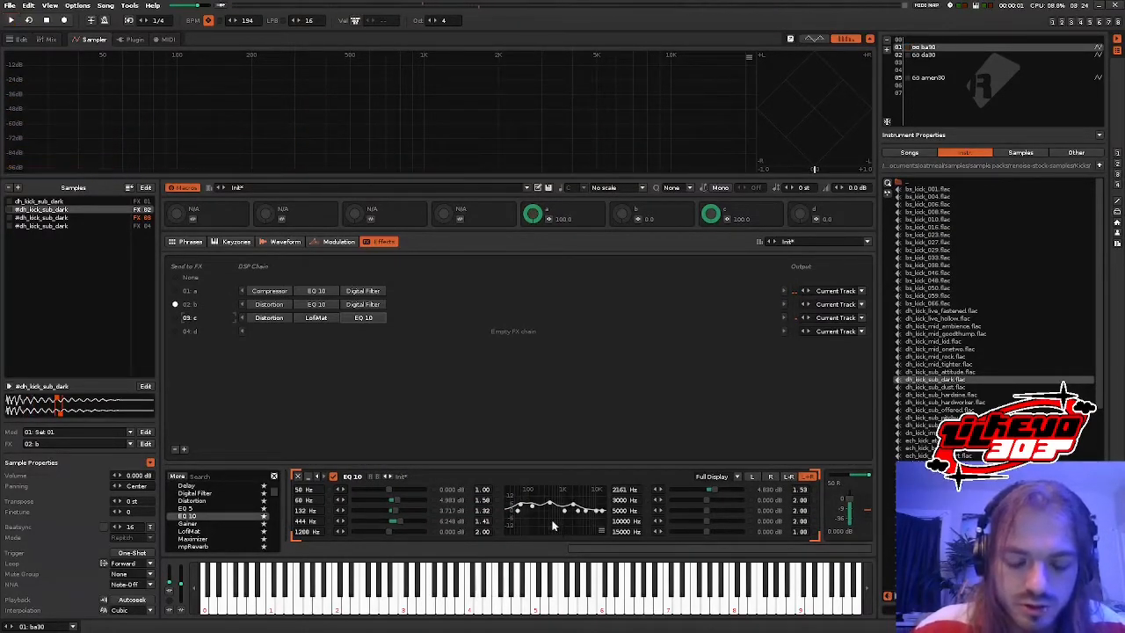
- Widen the main editor and add a Chebyshev 4n high-pass Digital Filter to the end of chain c with cutoff about 0.12 kHz
drag(578, 550, 594, 552)
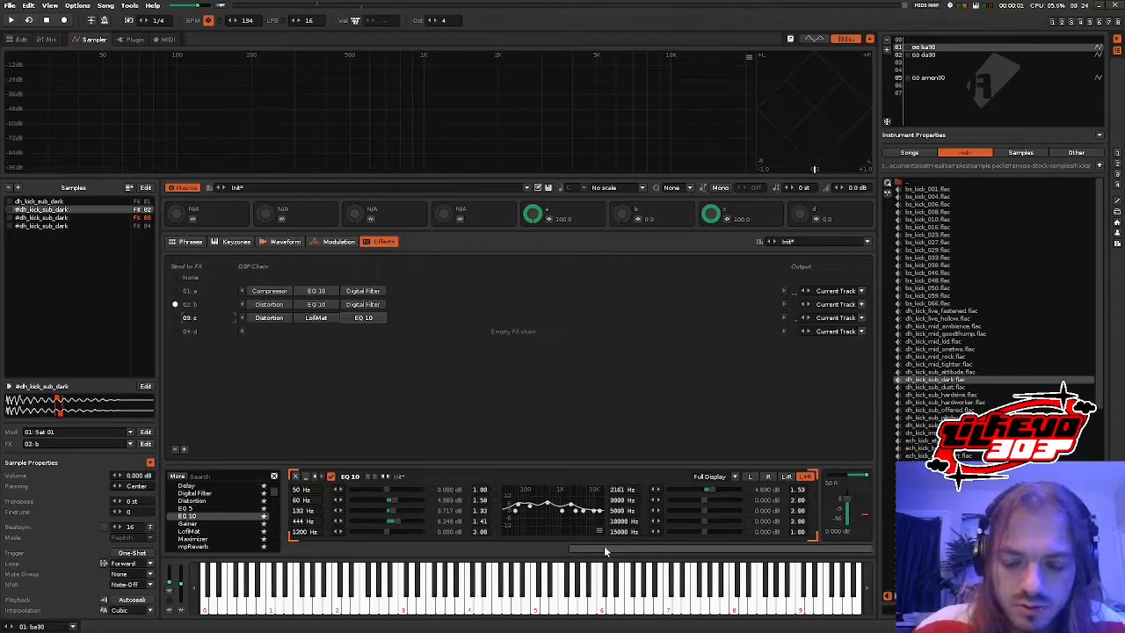
key(space)
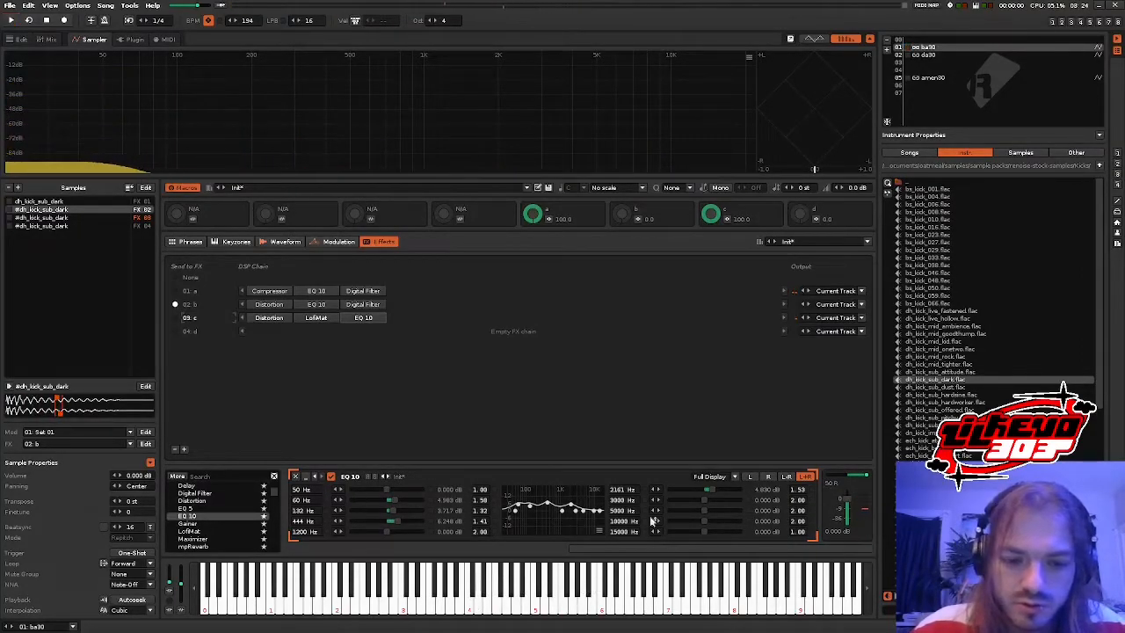
drag(878, 452, 987, 452)
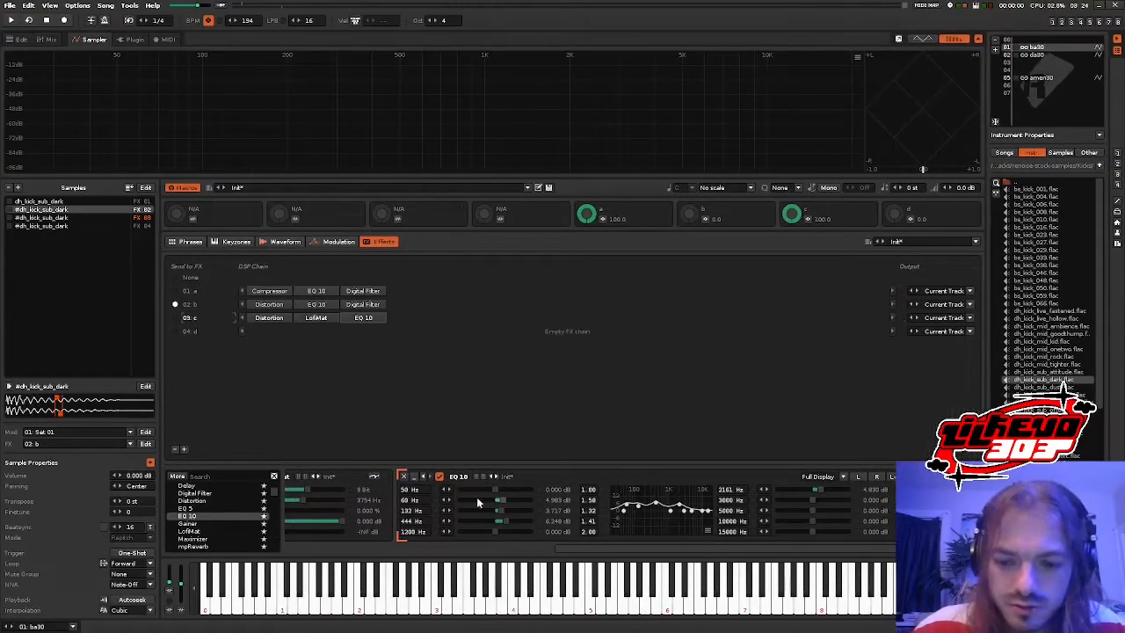
drag(389, 455, 432, 319)
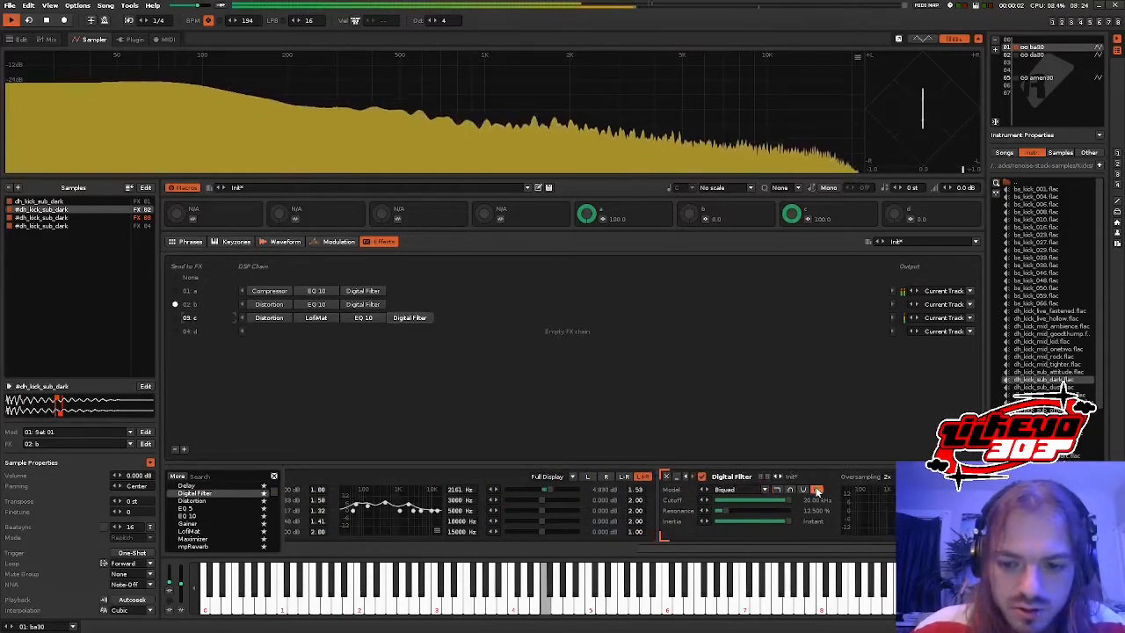
click(736, 489)
click(730, 467)
drag(729, 500, 723, 500)
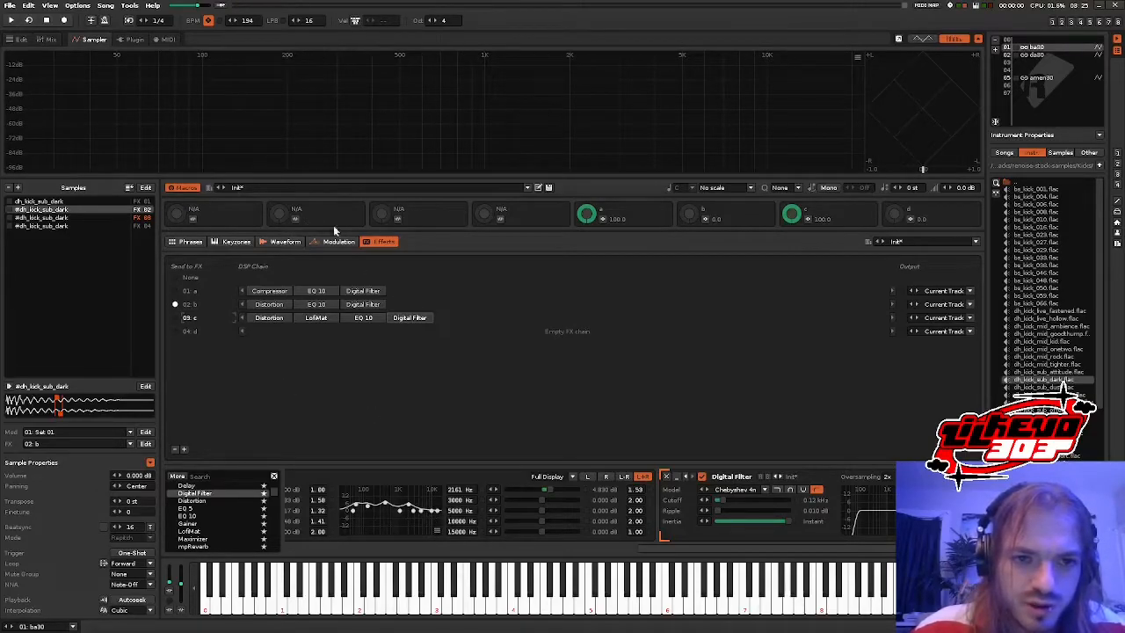
- Fine-tune chain c's filter cutoff to about 0.14 kHz during playback and set macro b to 100
key(space)
key(space)
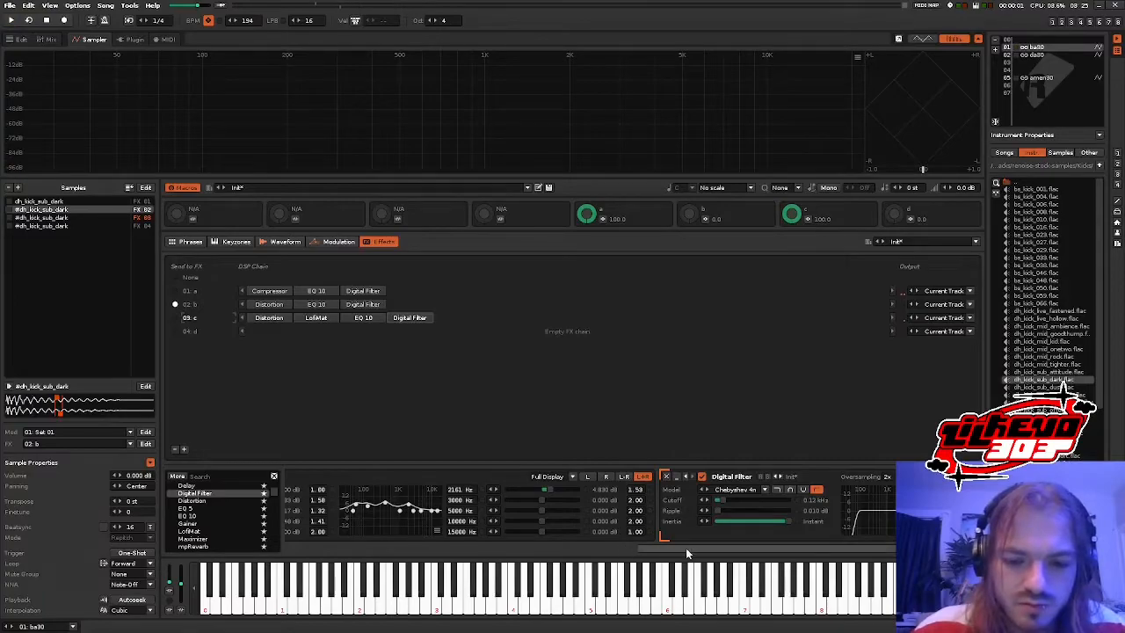
key(space)
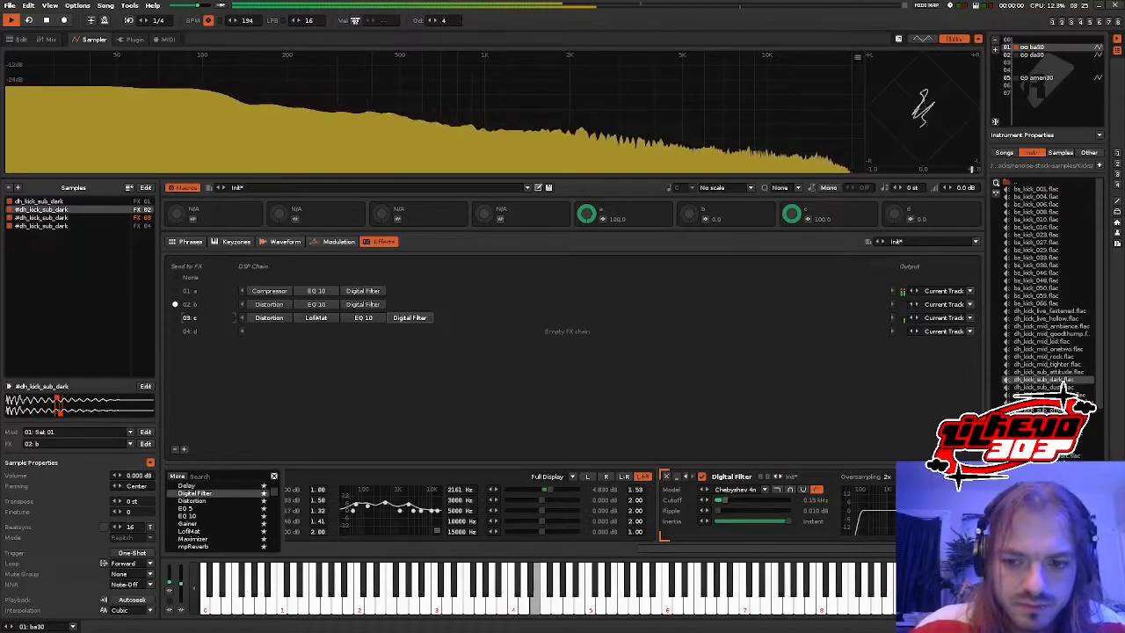
drag(689, 220, 688, 131)
key(space)
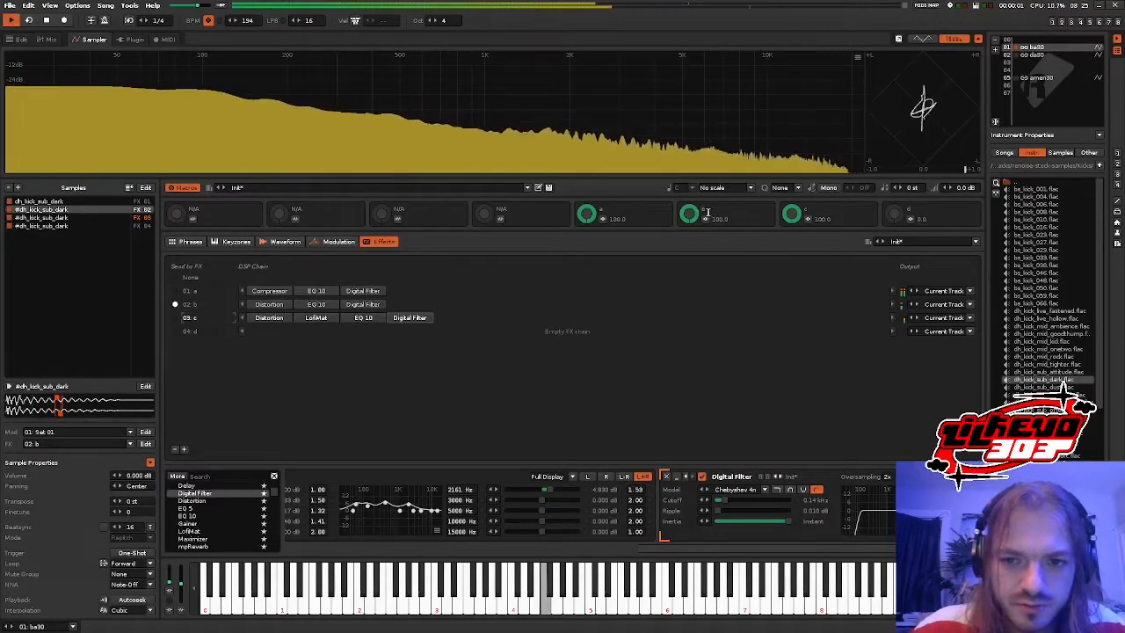
- Release the squeak30 group's solo in the mixer and play the bass together with the drums
click(50, 38)
click(290, 400)
click(78, 305)
key(space)
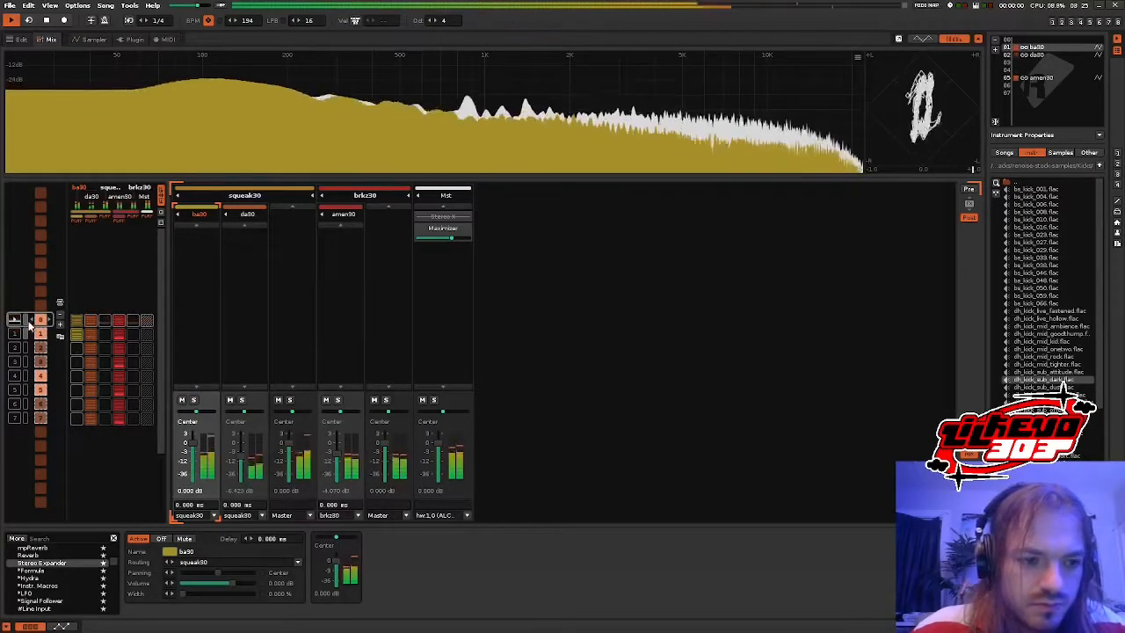
- Copy the ba30 blocks of patterns 0 and 1 and paste them into patterns 2–3 and 4–5
click(77, 329)
right_click(76, 327)
click(84, 342)
click(75, 351)
key(ctrl+v)
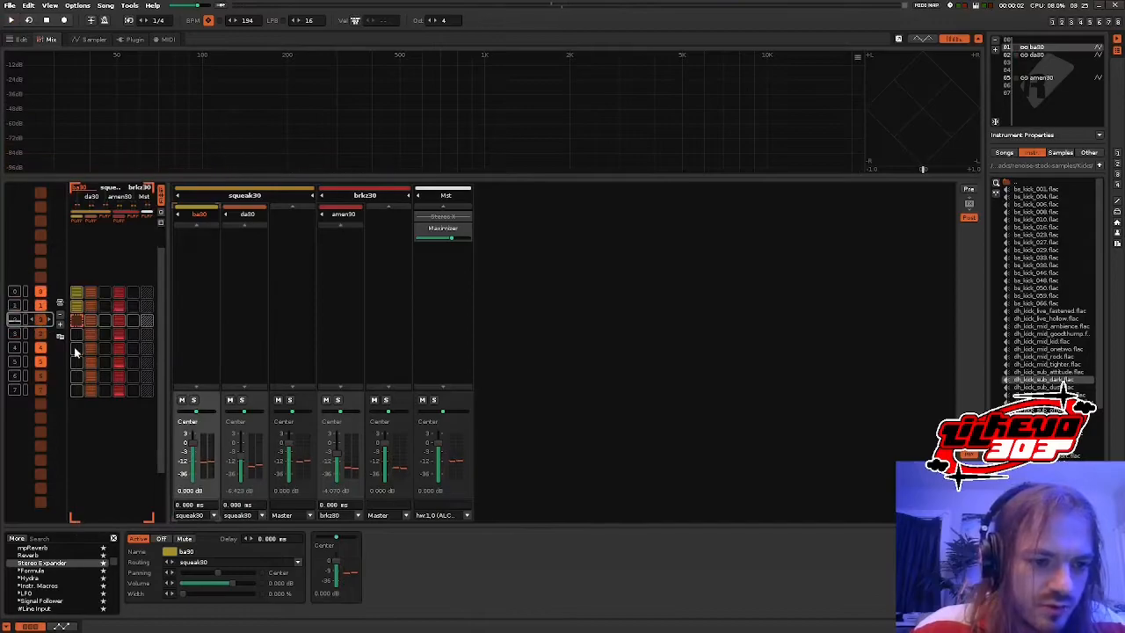
click(76, 352)
key(ctrl+v)
scroll(76, 352, up, 4)
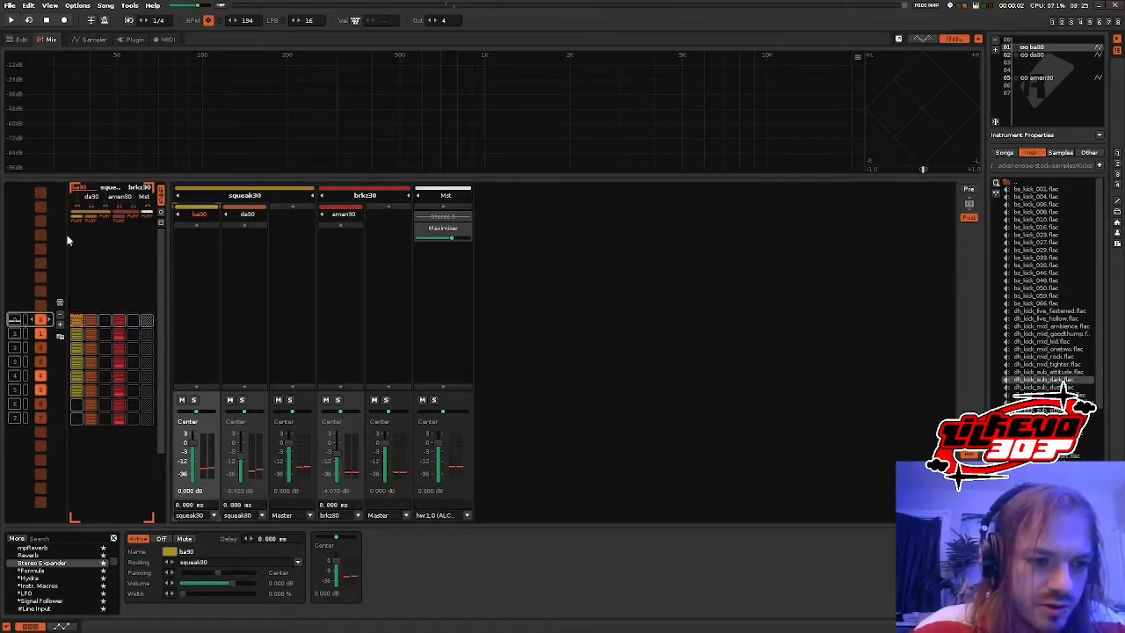
- Hide the volume column of the ba30 track in the pattern editor and play the song from pattern 0
click(21, 39)
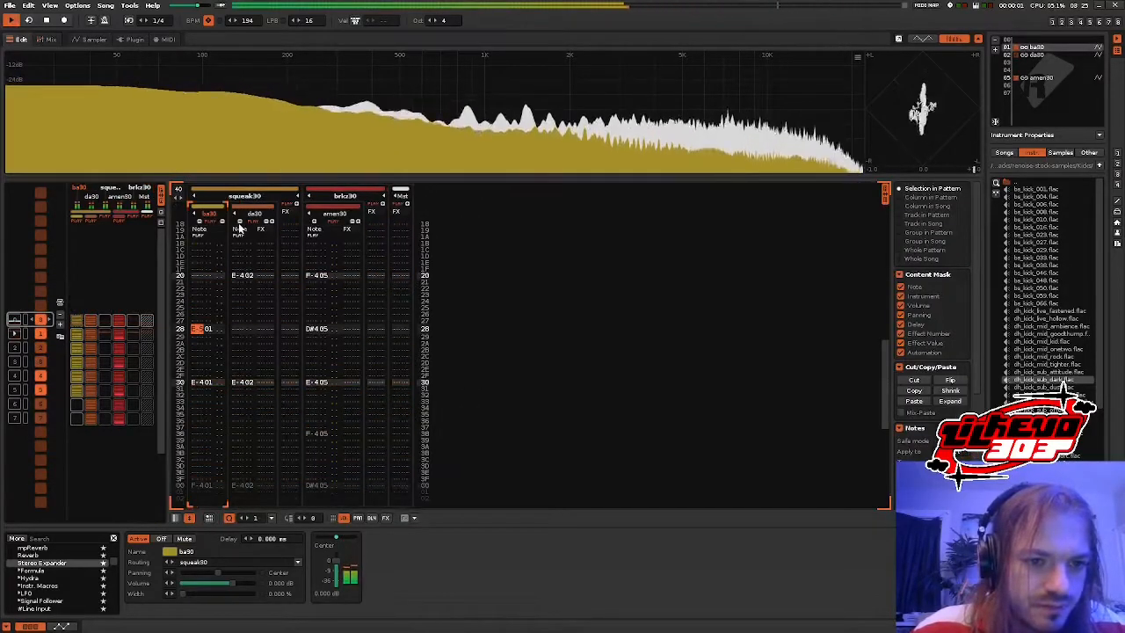
click(342, 518)
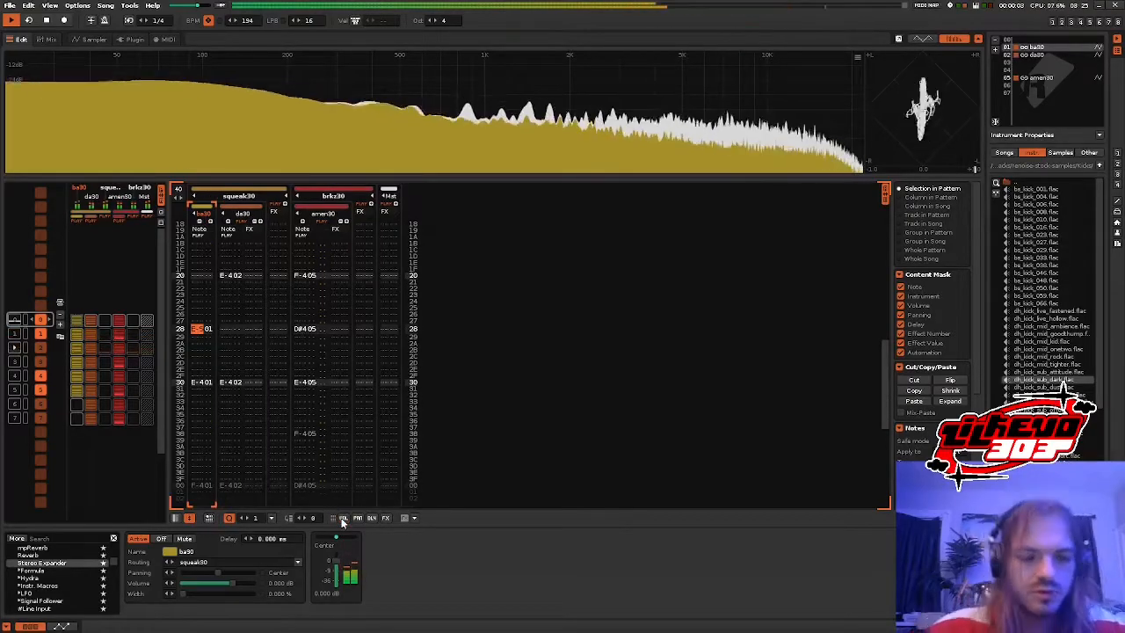
key(space)
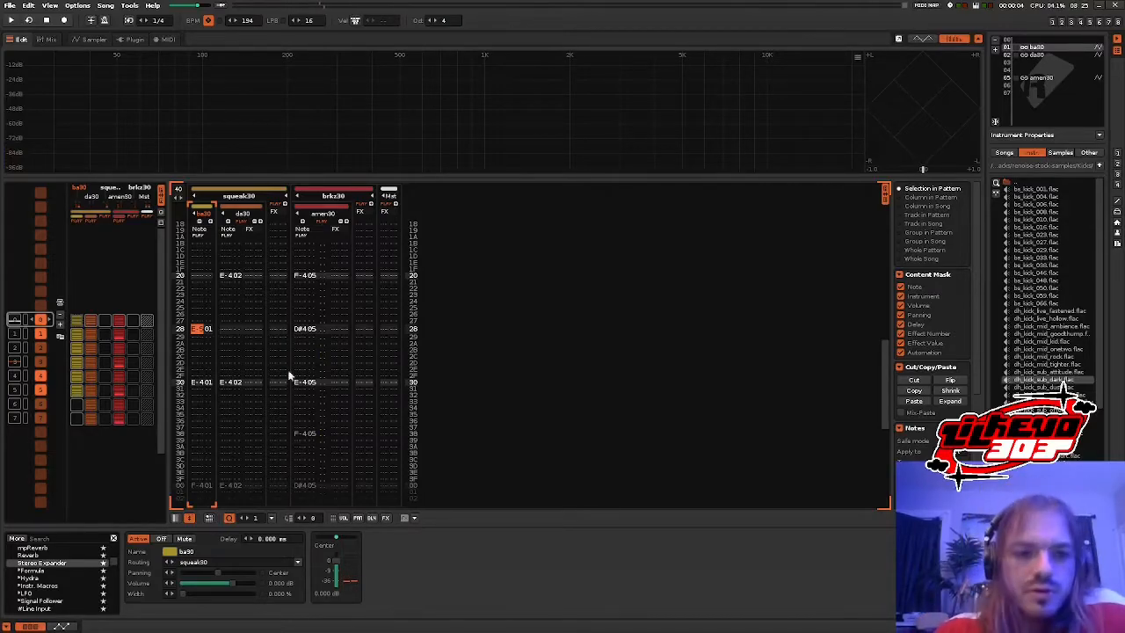
key(space)
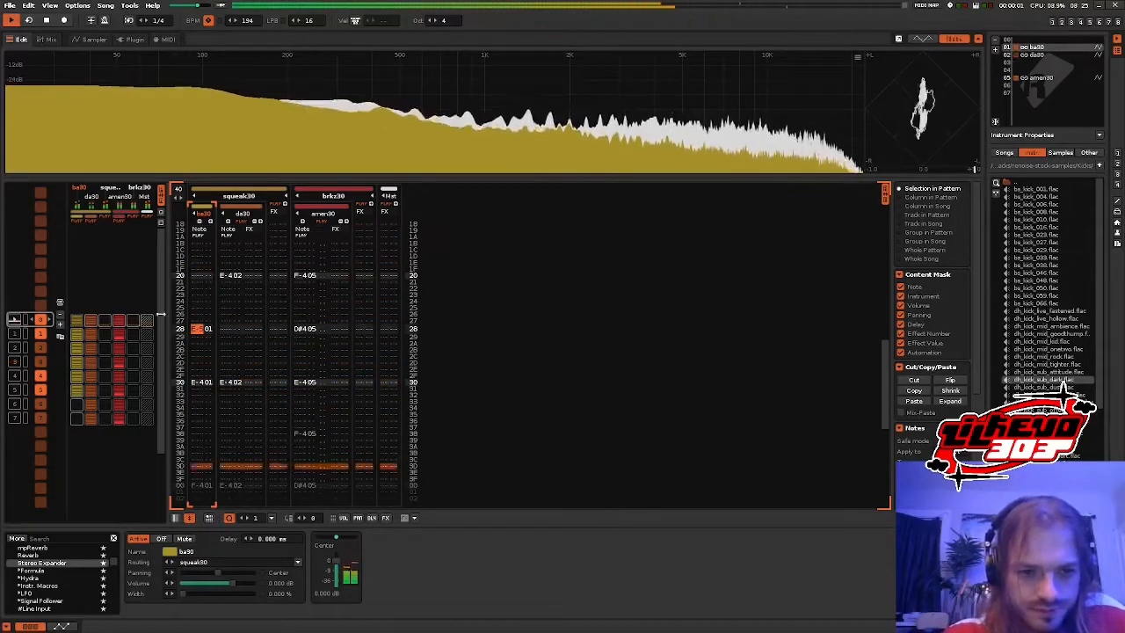
- Duplicate patterns 0–7 as patterns 8–15 and start a new section at pattern 8
click(75, 335)
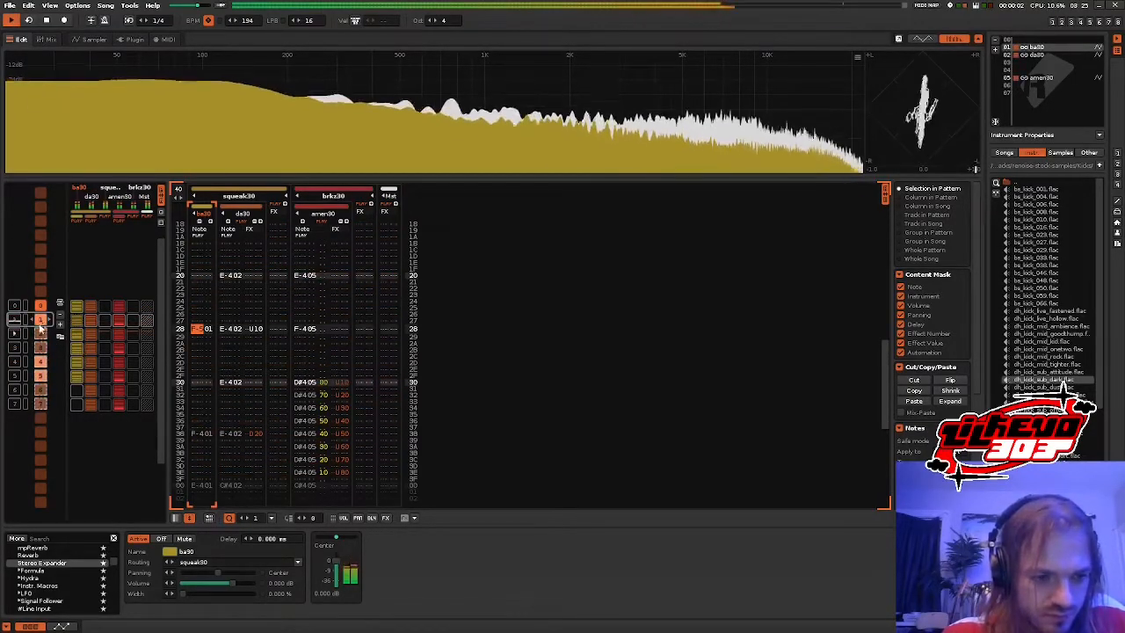
right_click(39, 311)
click(71, 397)
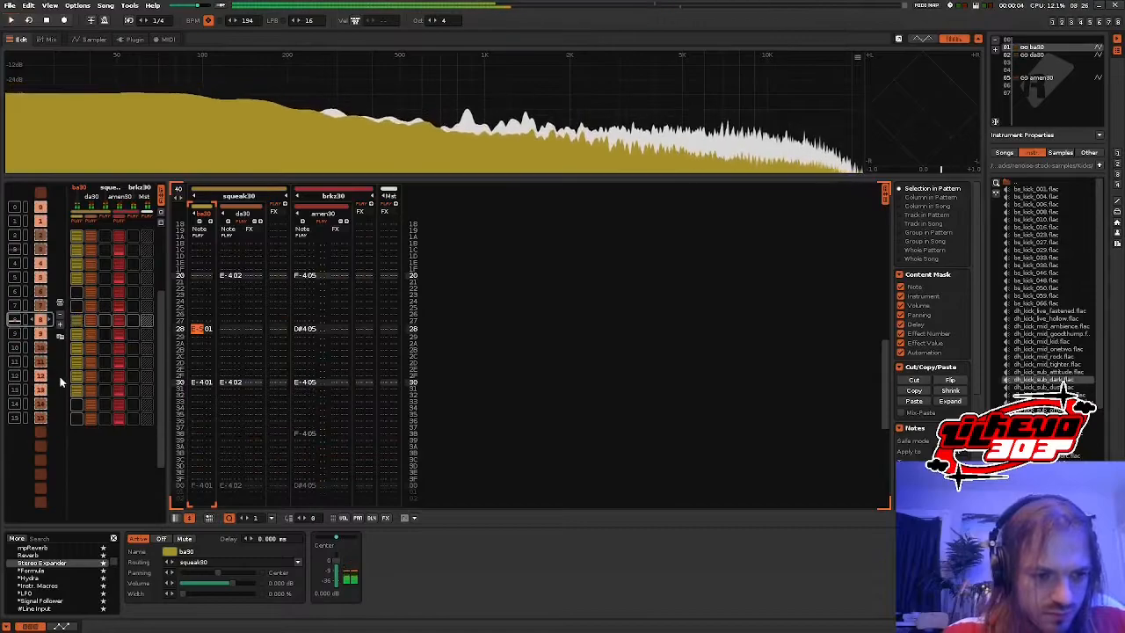
click(59, 304)
- Remove the ba30 blocks from patterns 8 through 15
drag(78, 417, 85, 382)
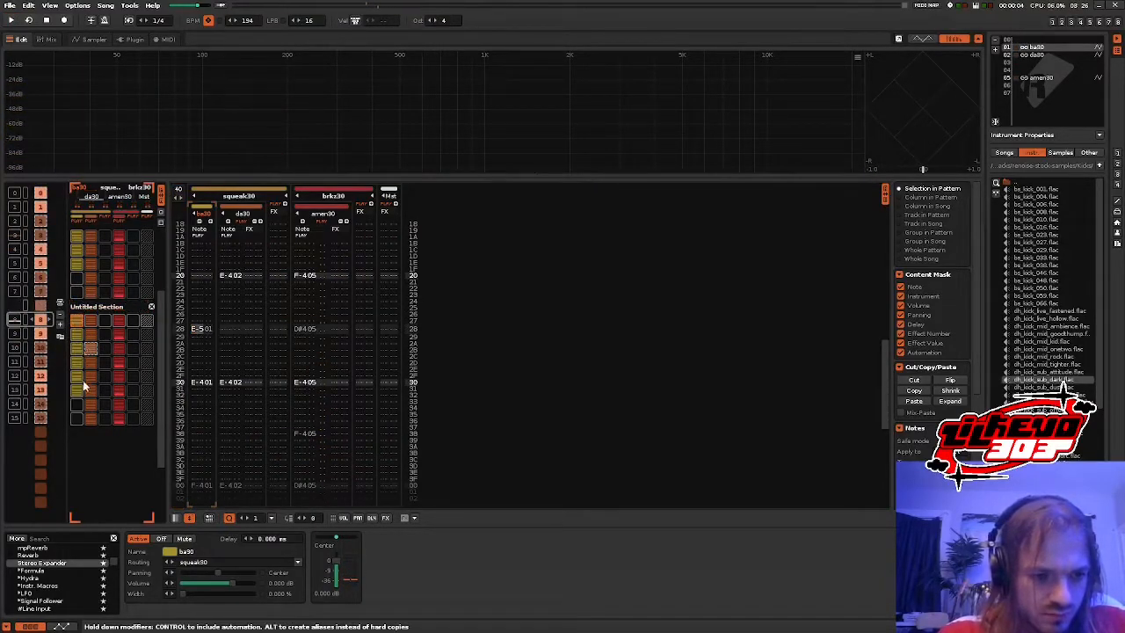
right_click(80, 322)
click(88, 328)
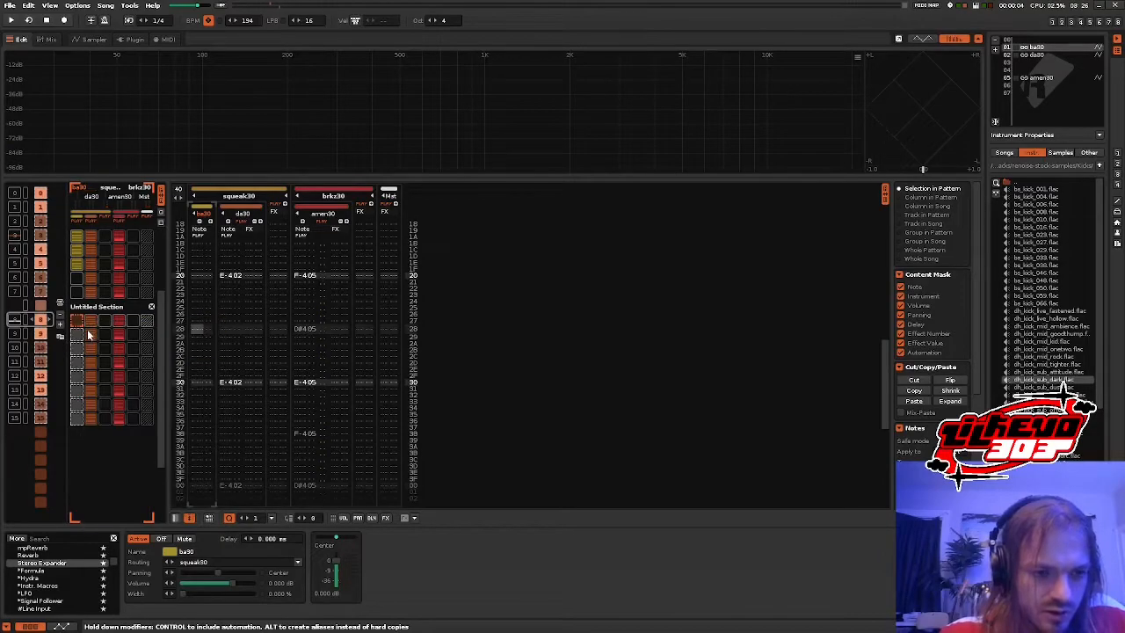
- Hide the track effects and spectrum displays to enlarge the pattern editor, and play the new section
scroll(248, 289, up, 3)
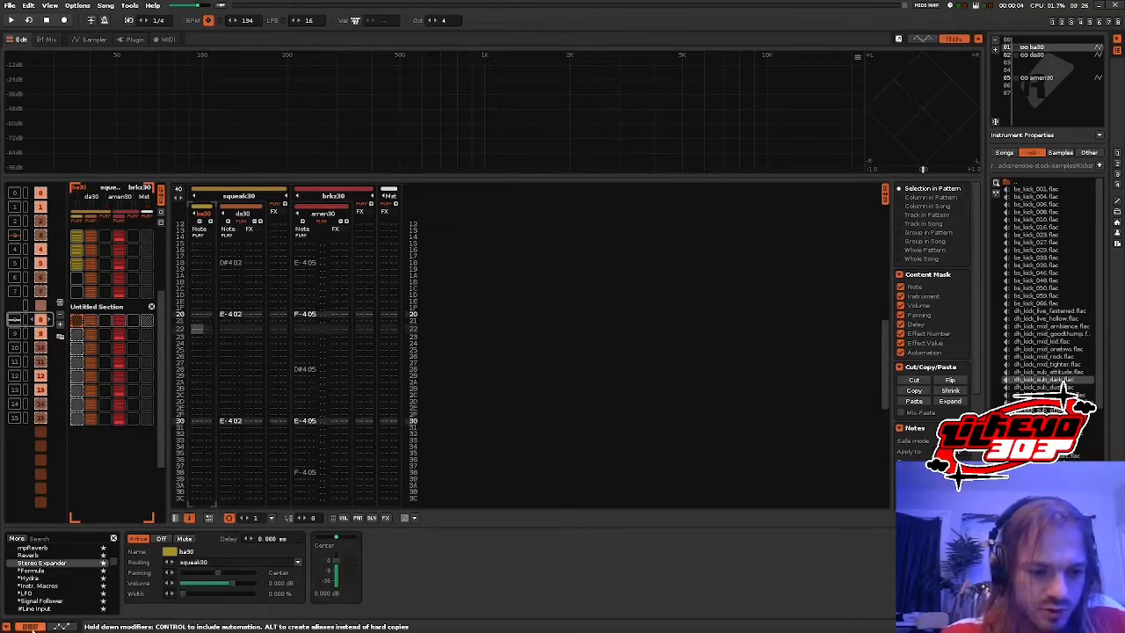
click(30, 627)
click(964, 41)
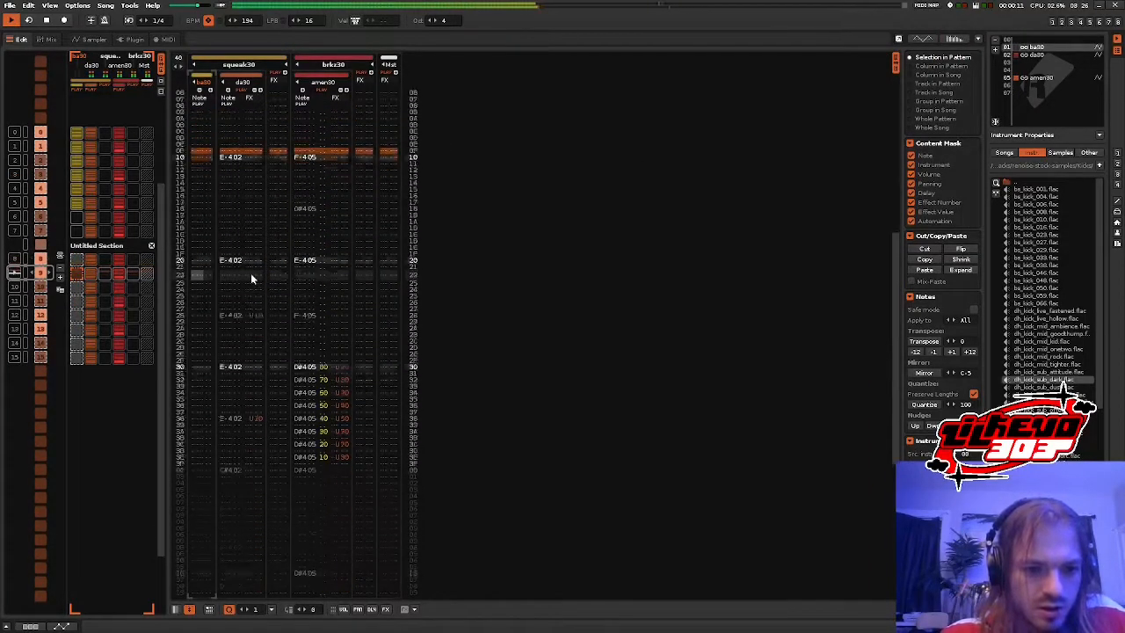
right_click(234, 288)
click(179, 276)
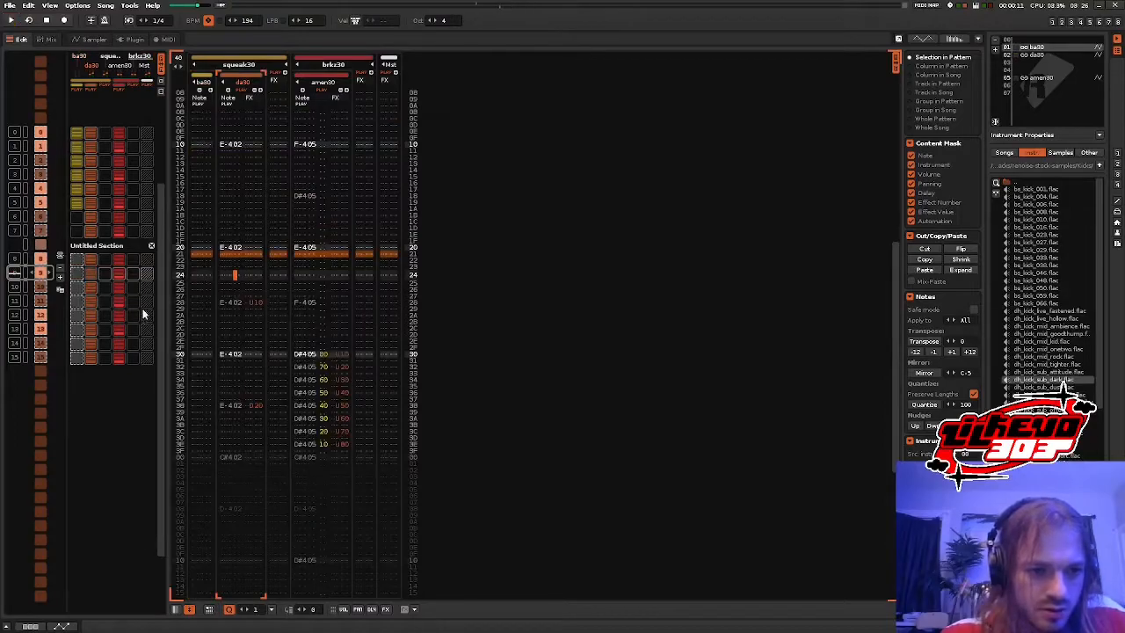
- Remove the amen30 blocks from patterns 8 and 9 and play the section without drums
drag(119, 274, 120, 263)
right_click(120, 262)
click(144, 268)
scroll(97, 291, down, 1)
scroll(98, 291, up, 1)
key(space)
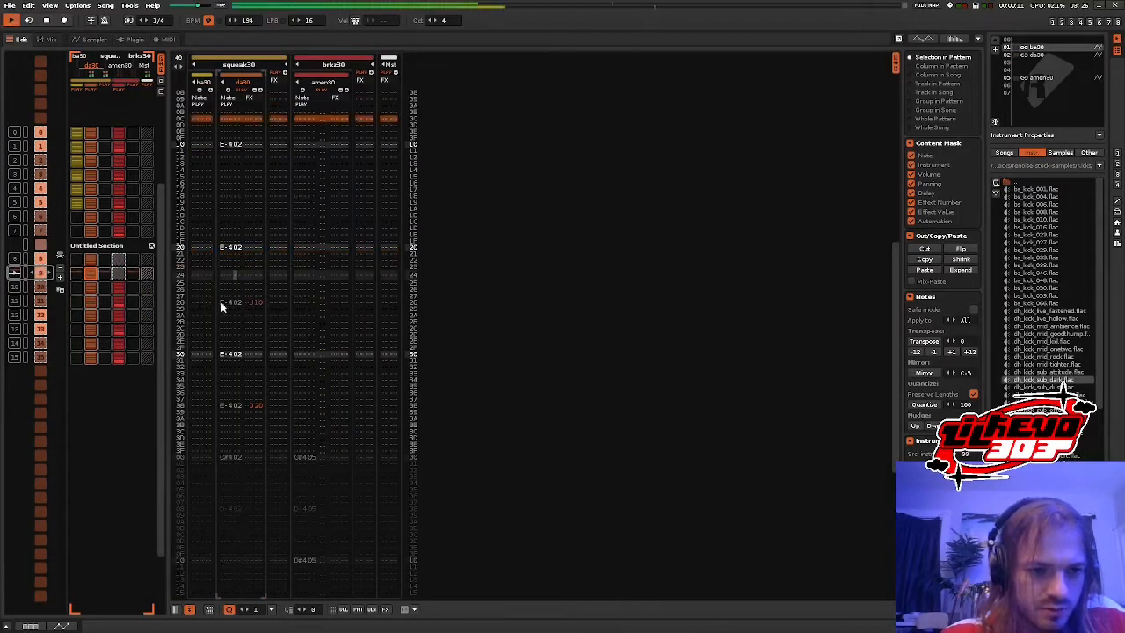
key(space)
- Remove the da30 notes with slide effects at rows 28 and 38 of pattern 9 and resume playback
click(255, 302)
drag(259, 327, 226, 288)
right_click(228, 293)
click(239, 306)
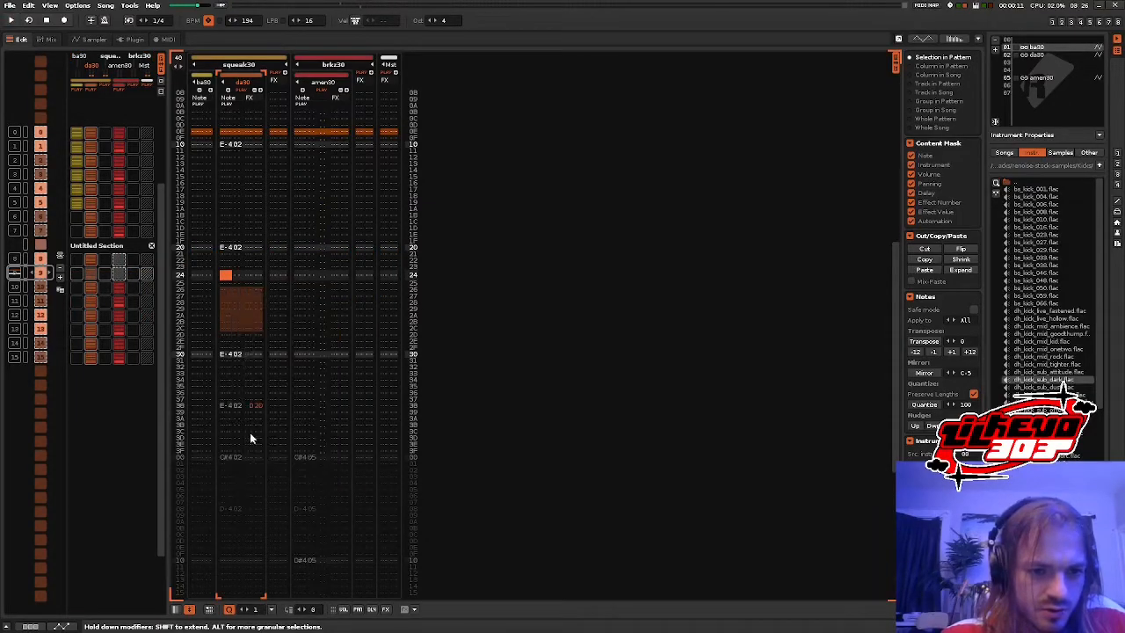
drag(250, 433, 232, 385)
right_click(232, 390)
click(233, 395)
key(space)
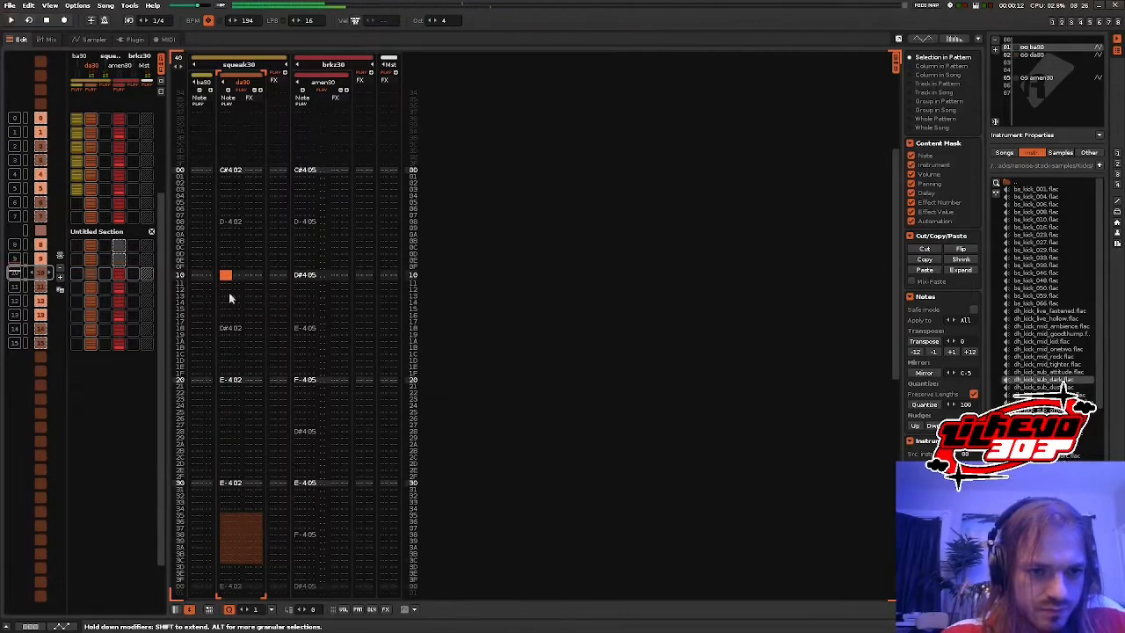
- Copy the da30 block of pattern 9 and loop playback over patterns 8–11
click(92, 271)
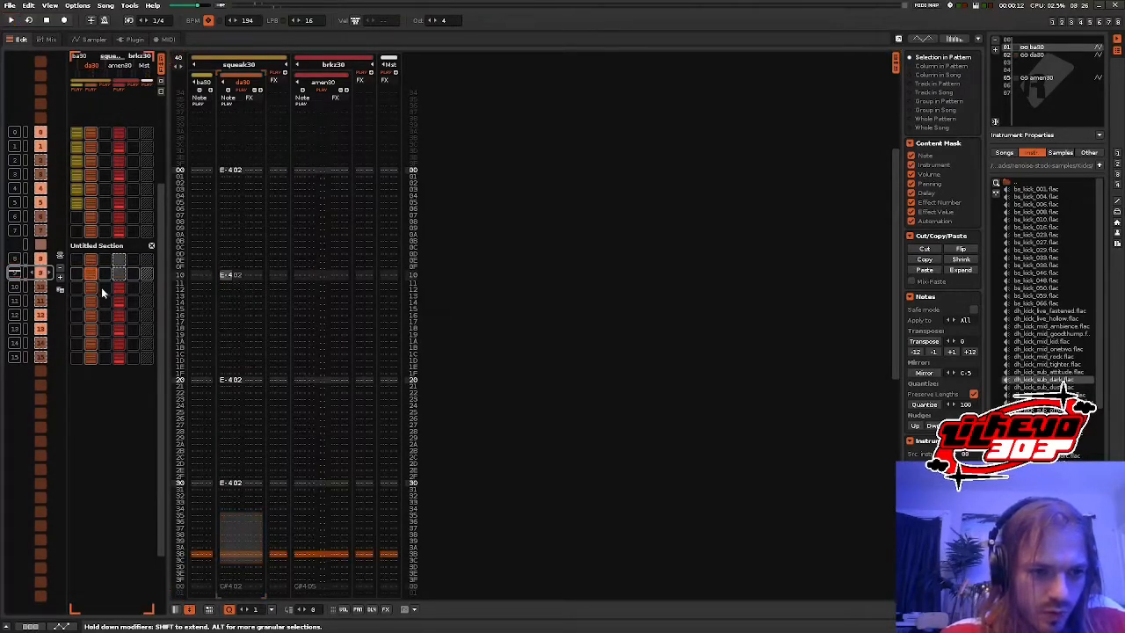
right_click(93, 277)
click(97, 288)
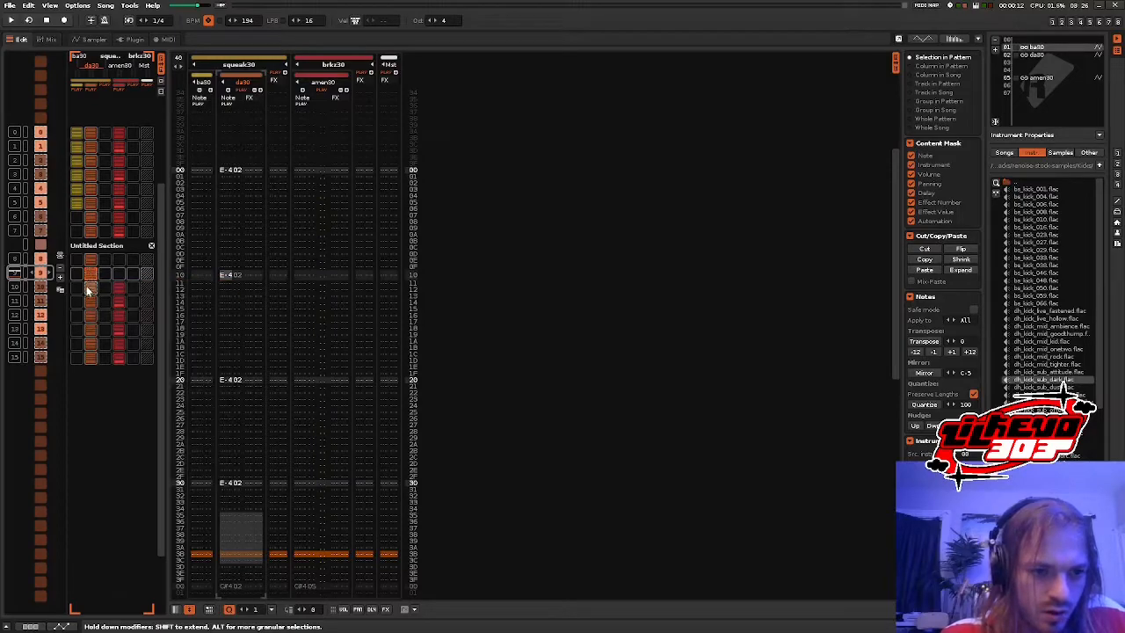
key(space)
drag(25, 316, 29, 283)
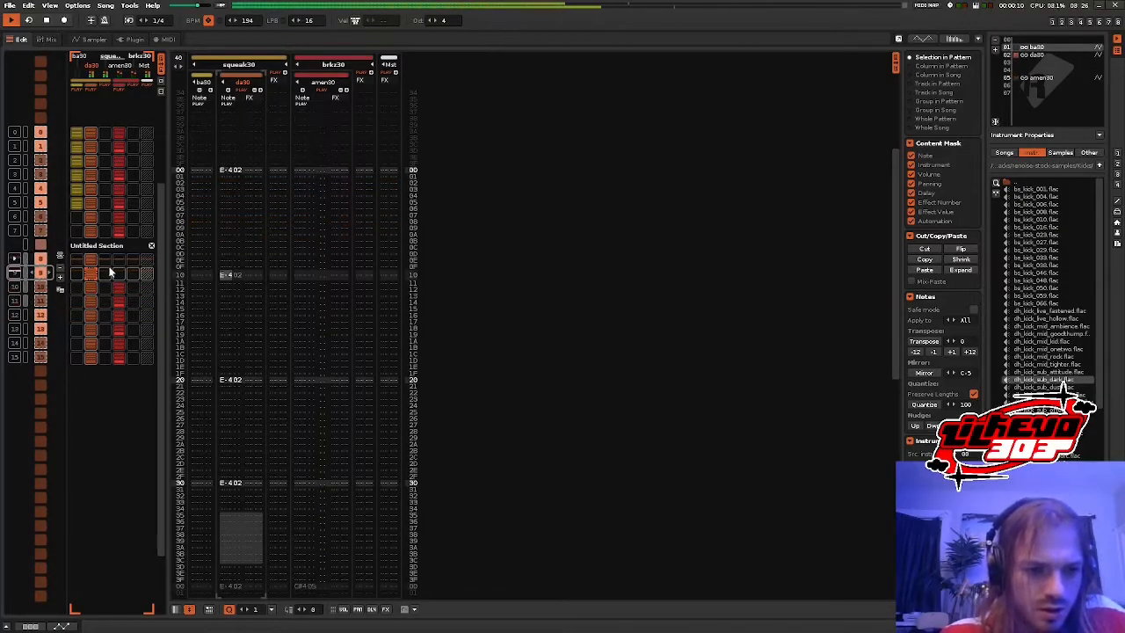
- Insert a new track and move it in front of the squeak30 group as the first track
middle_click(199, 167)
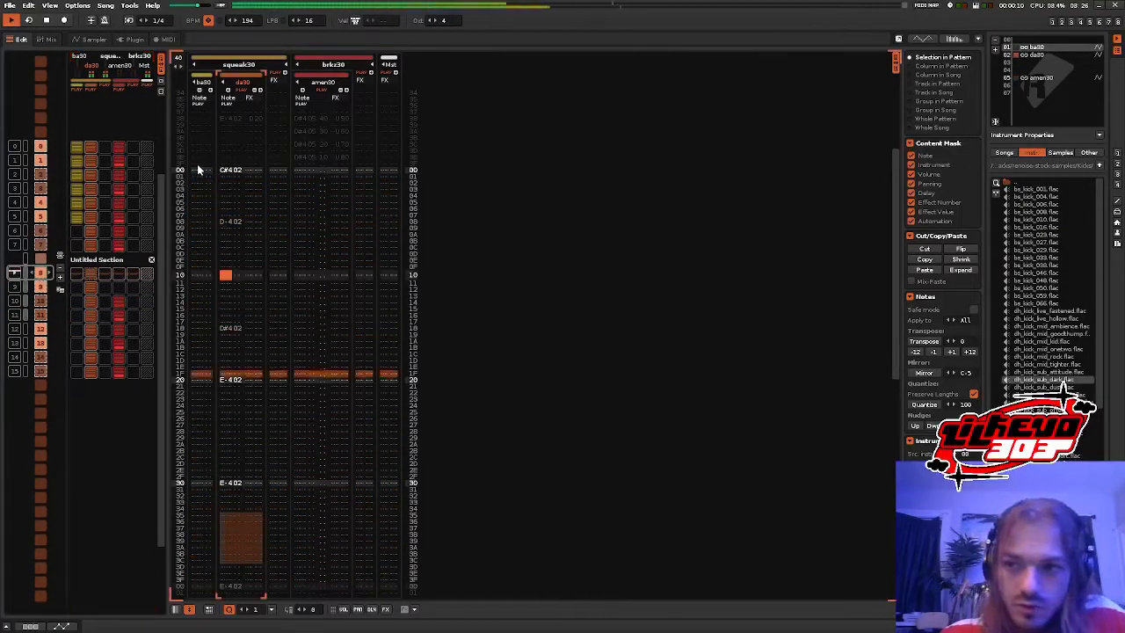
key(ctrl+t)
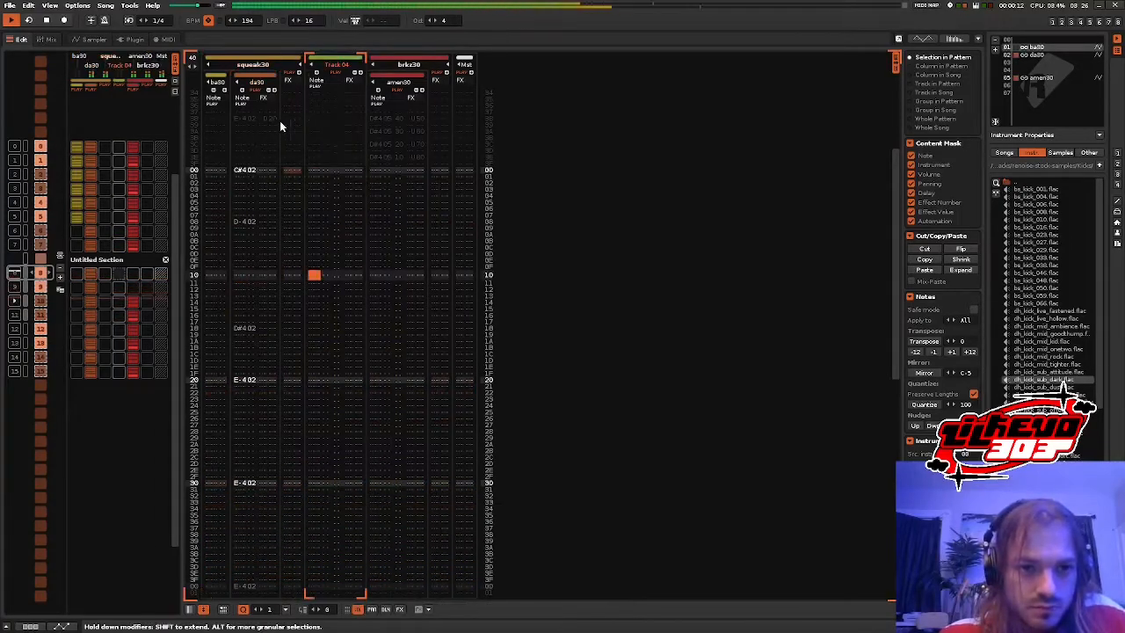
drag(356, 59, 200, 61)
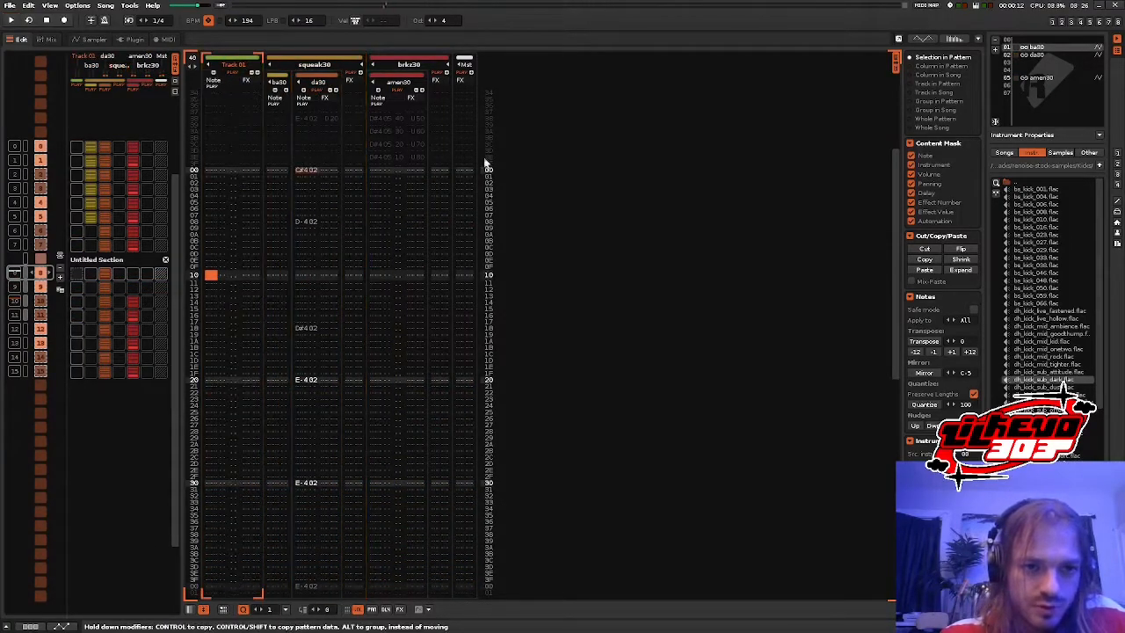
- Show the sample library in the browser and insert three empty instrument slots above ba30
click(1005, 152)
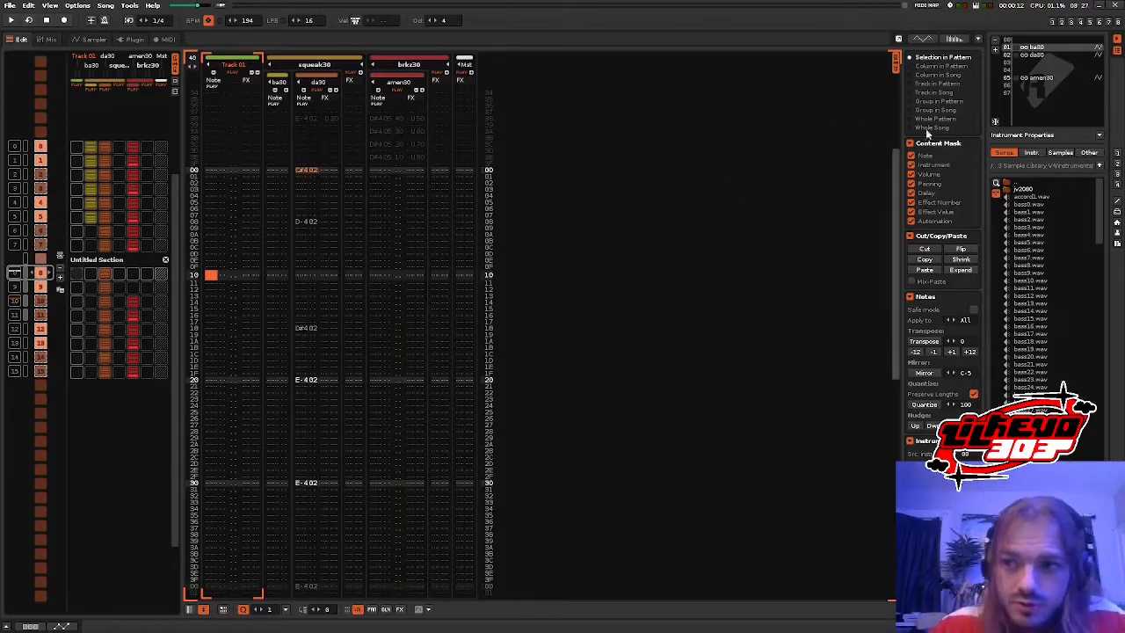
click(994, 51)
click(995, 51)
click(994, 51)
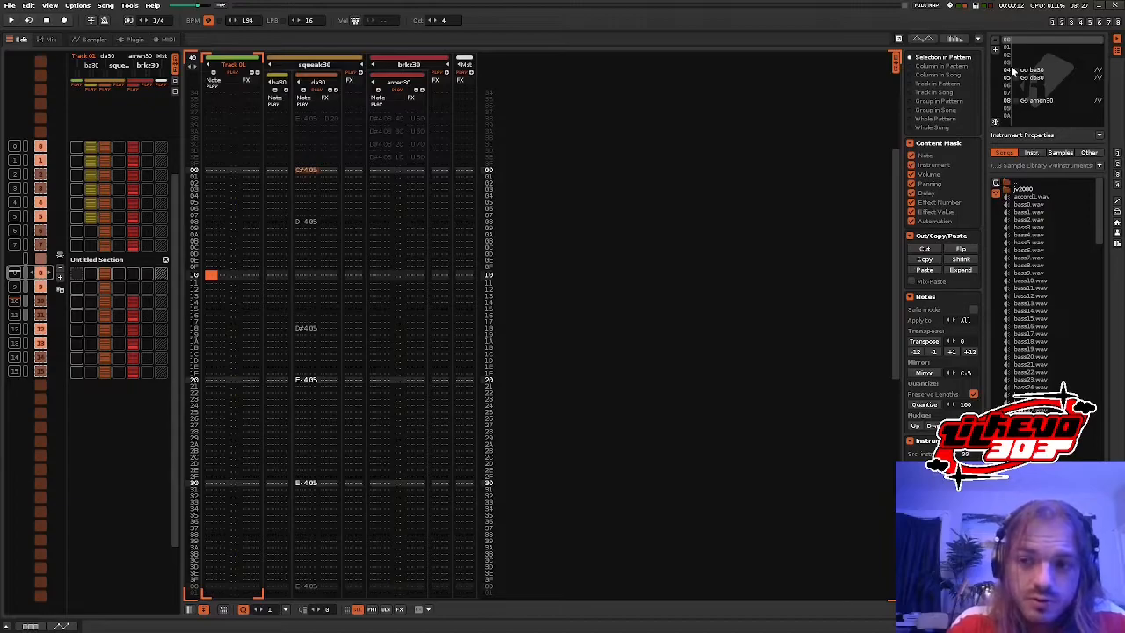
- Browse the sample library's perc folder and load hc45roc_raida32.wav into instrument slot 00
click(1058, 153)
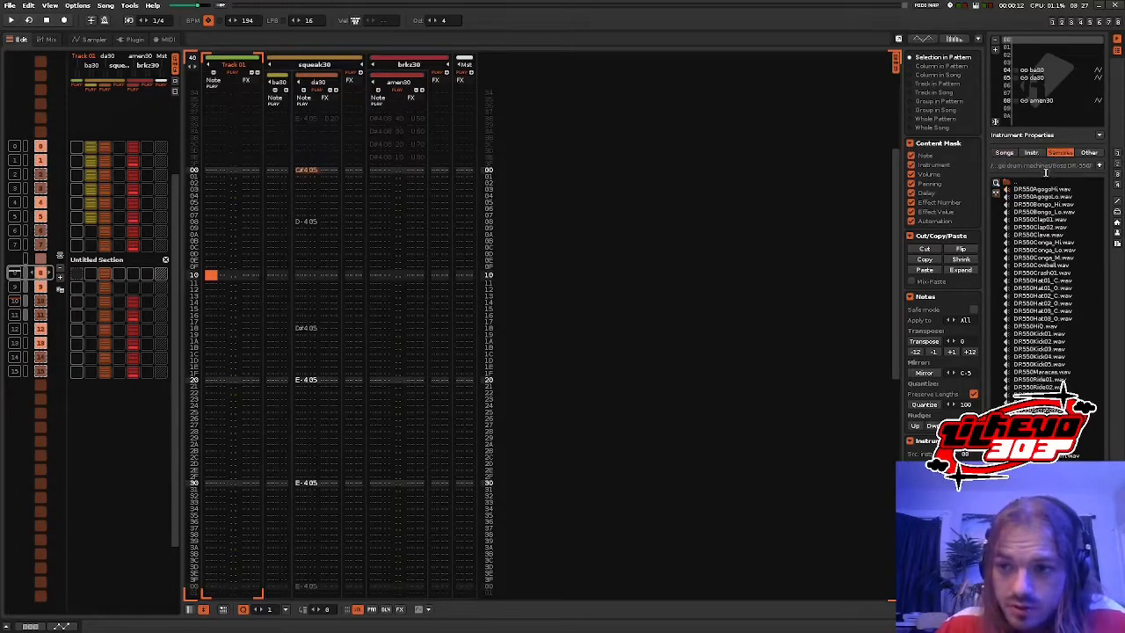
click(1004, 153)
click(1118, 165)
drag(1099, 199, 1086, 283)
click(1047, 331)
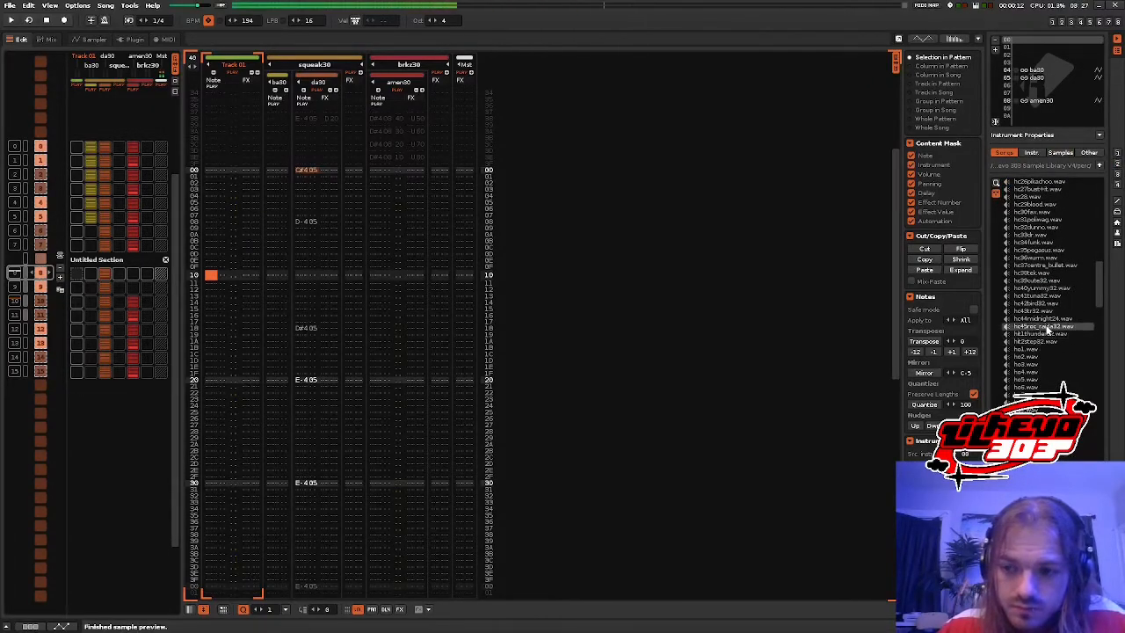
double_click(1047, 326)
- Enter C-4 notes for instrument 00 on every beat of Track 01 in pattern 8
key(Escape)
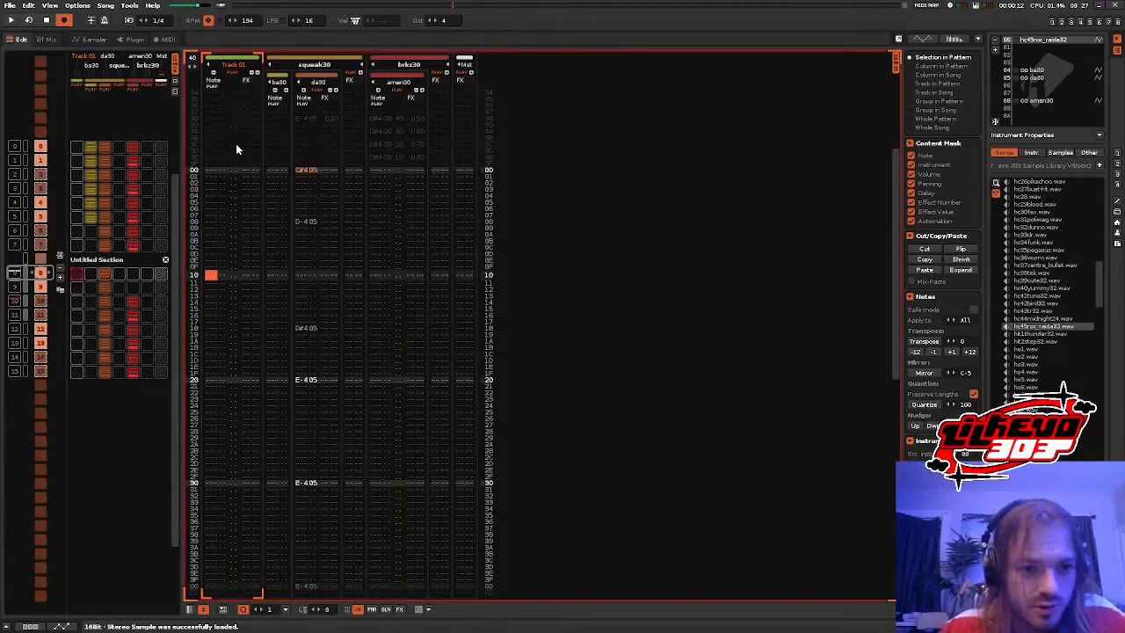
scroll(221, 145, up, 4)
key(space)
key(z)
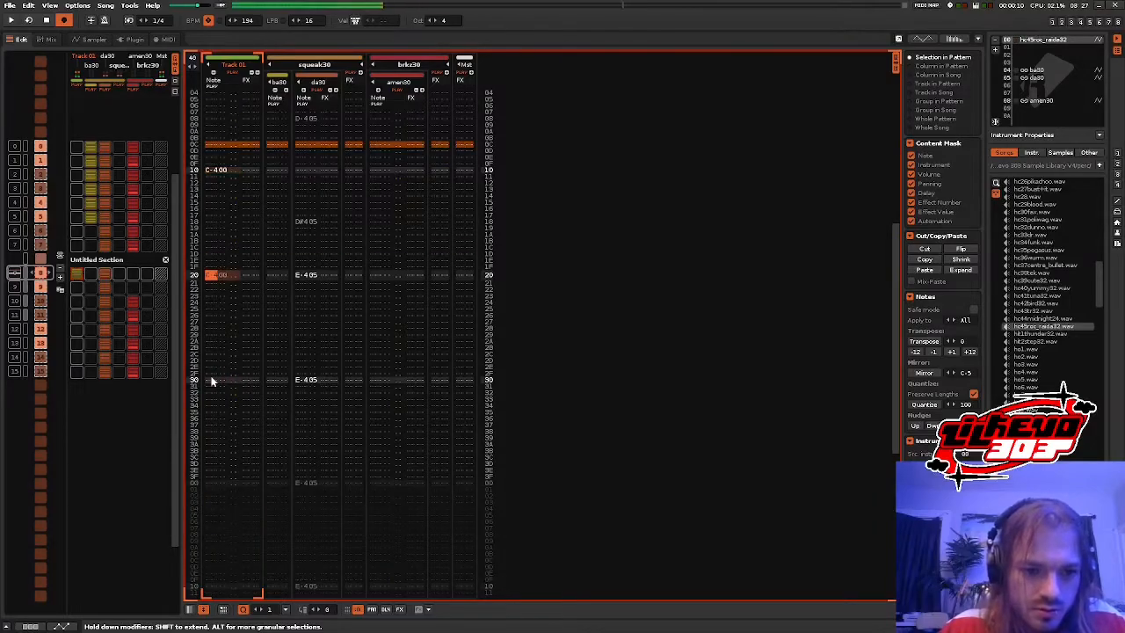
- Copy Track 01's block from pattern 8 into patterns 9, 10 and 11 and play the result
key(Escape)
right_click(81, 273)
click(87, 288)
click(79, 287)
key(ctrl+v)
scroll(89, 288, up, 3)
key(space)
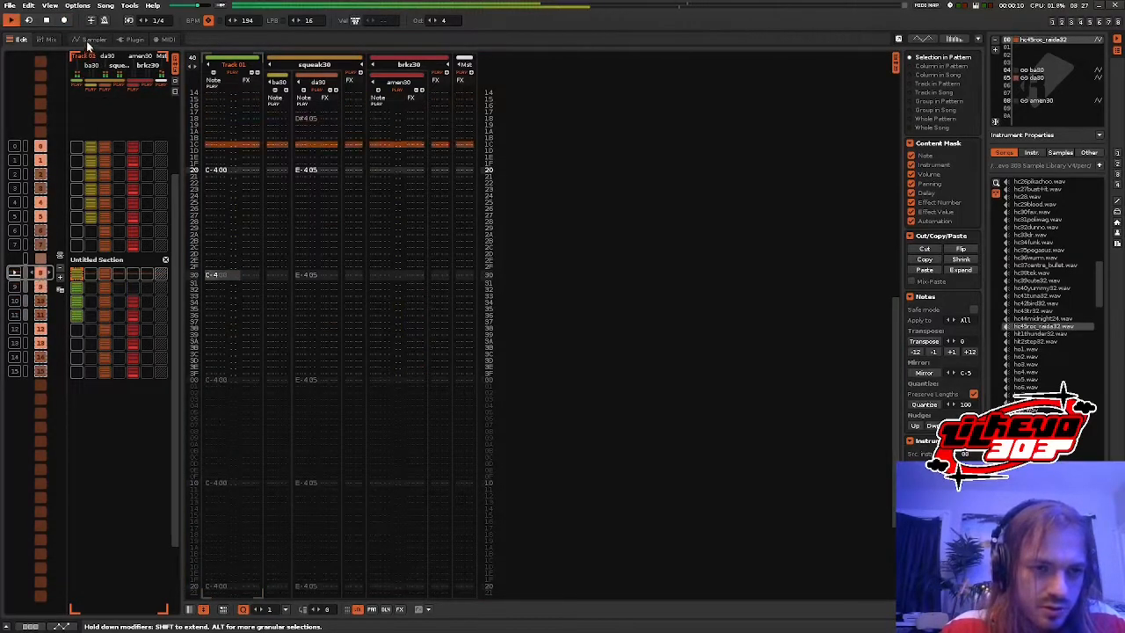
- Copy Track 01's blocks from patterns 8–11 into patterns 0–3
scroll(106, 199, up, 3)
drag(79, 371, 78, 329)
right_click(78, 329)
click(87, 344)
click(77, 206)
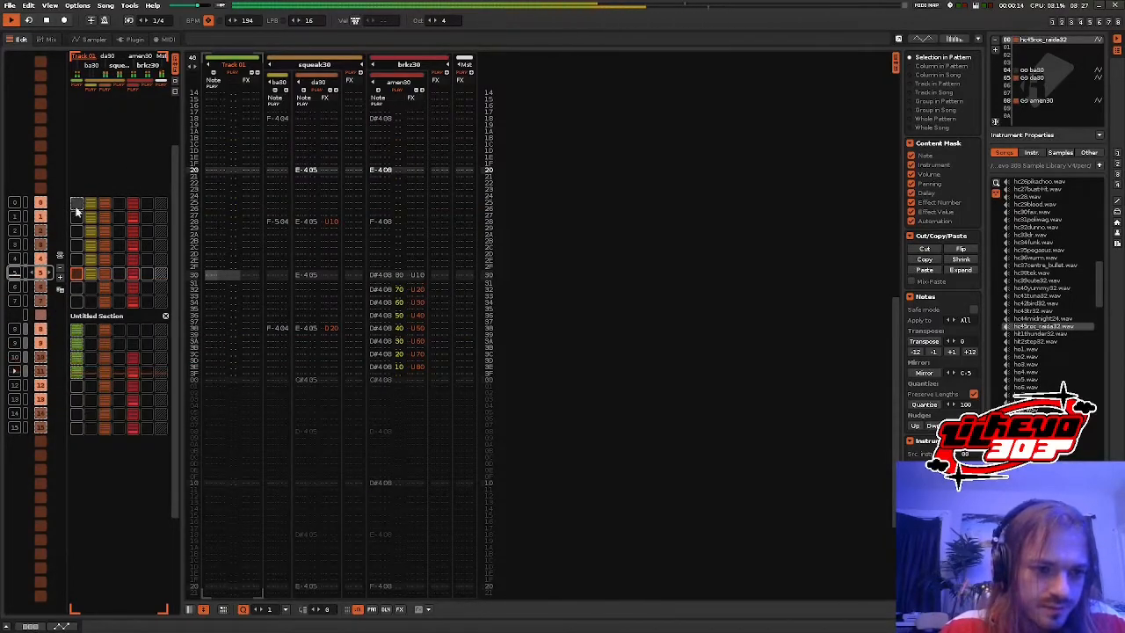
key(ctrl+v)
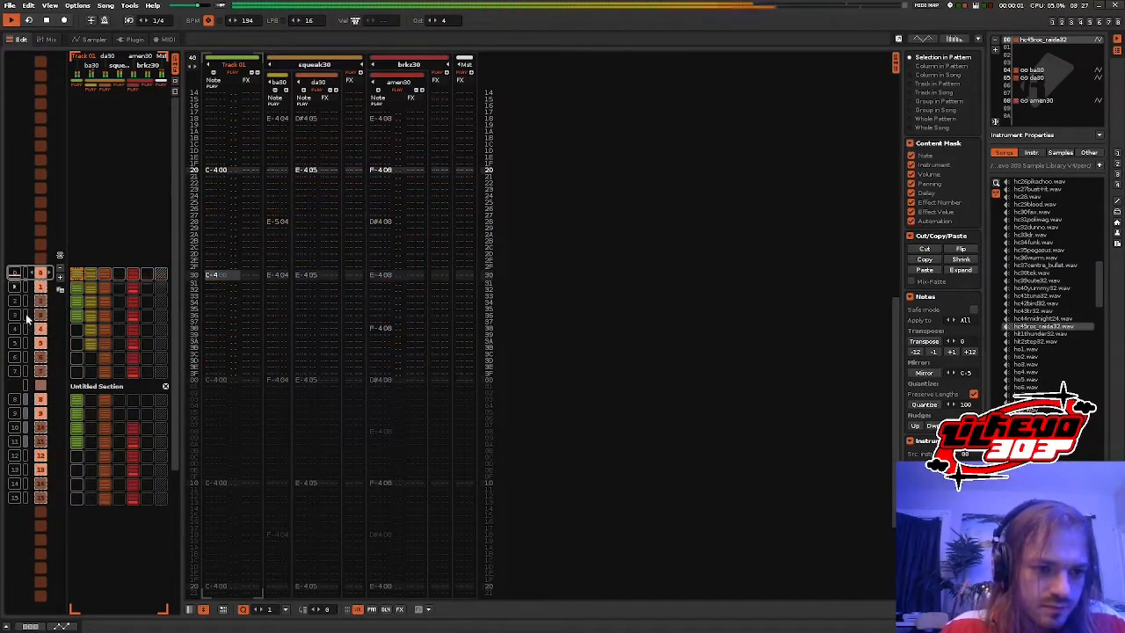
- Set the hc45roc_raida32 instrument's pitch modulation range to 10.2 st and its pitch input to 0.193
click(91, 39)
click(342, 212)
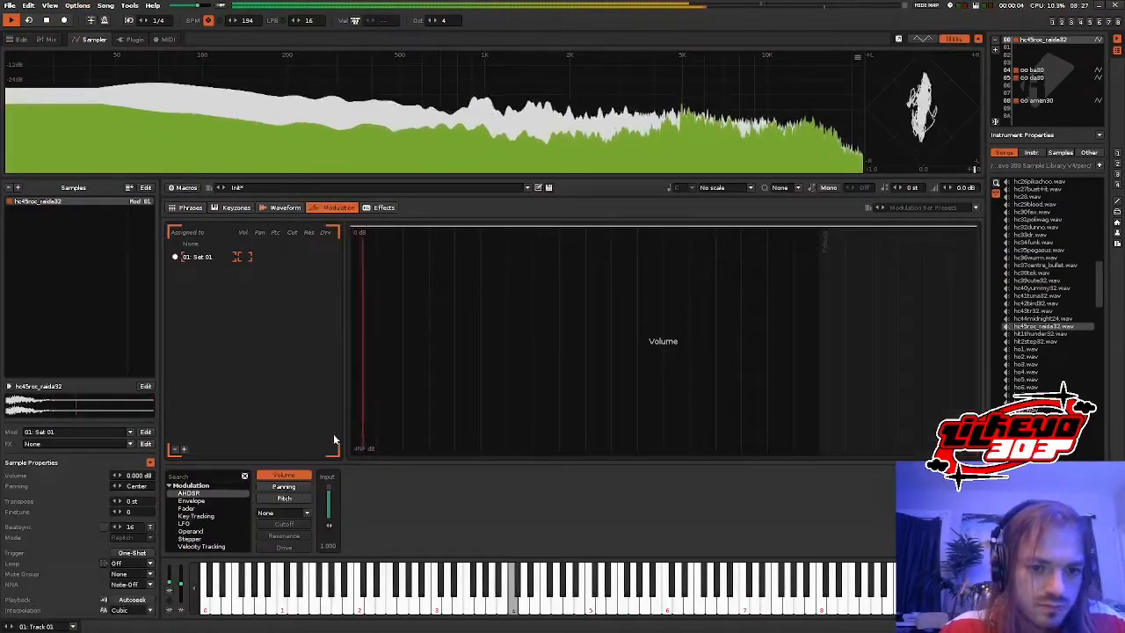
click(283, 497)
drag(411, 233, 410, 240)
mouse_move(328, 501)
mouse_down()
mouse_move(328, 485)
mouse_move(328, 500)
mouse_up()
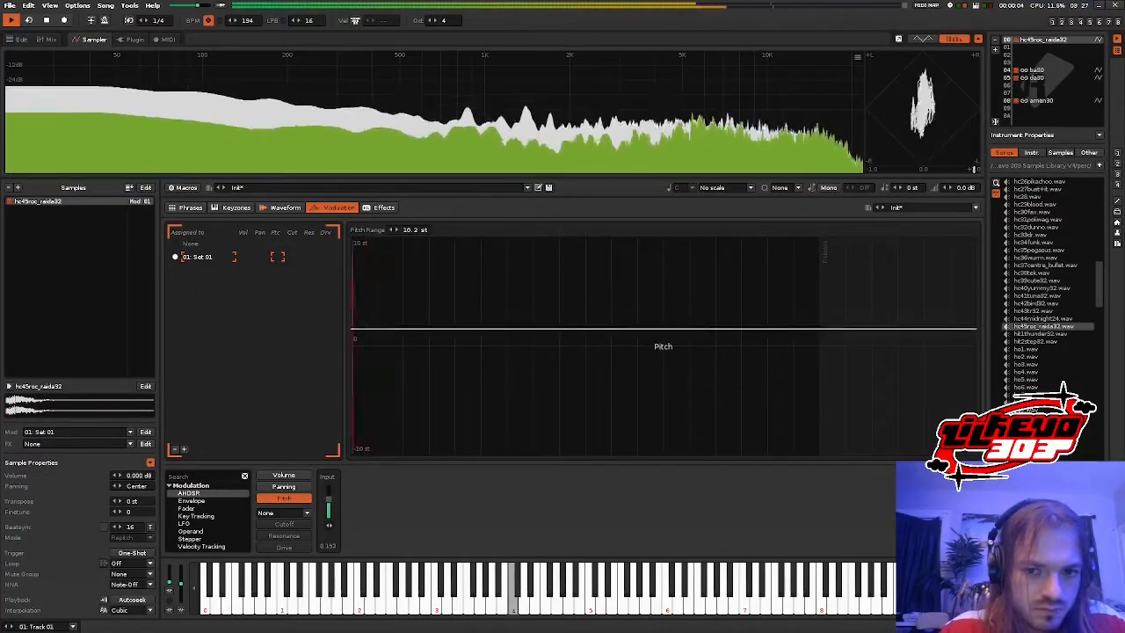
- Switch to the mixer and listen to the second section, starting at pattern 8
click(49, 38)
scroll(63, 139, down, 7)
scroll(63, 138, down, 1)
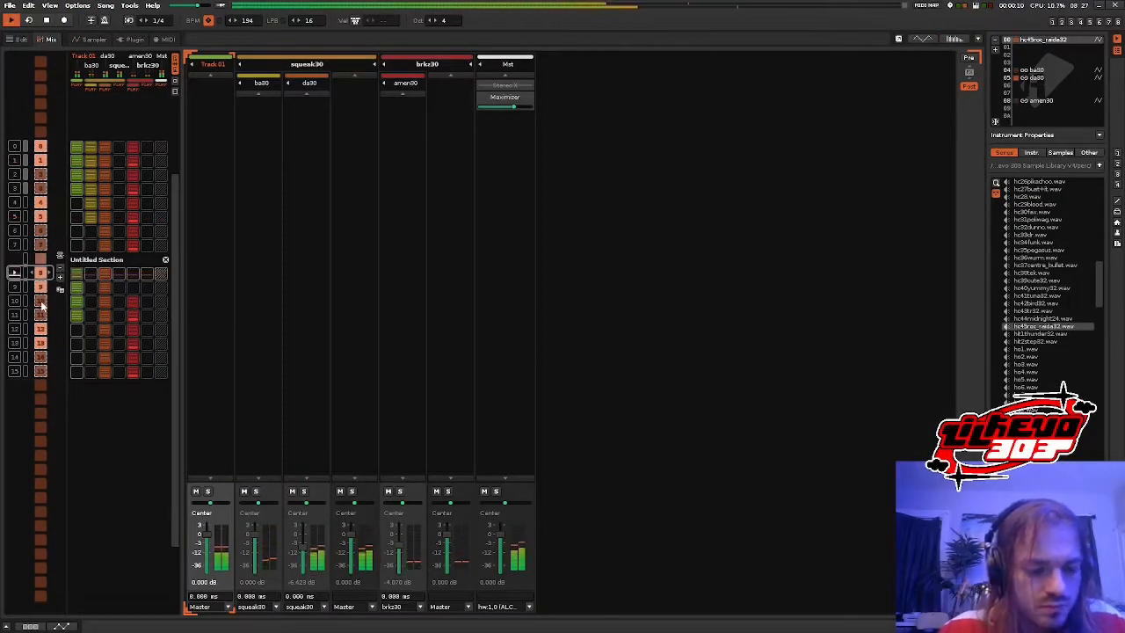
key(space)
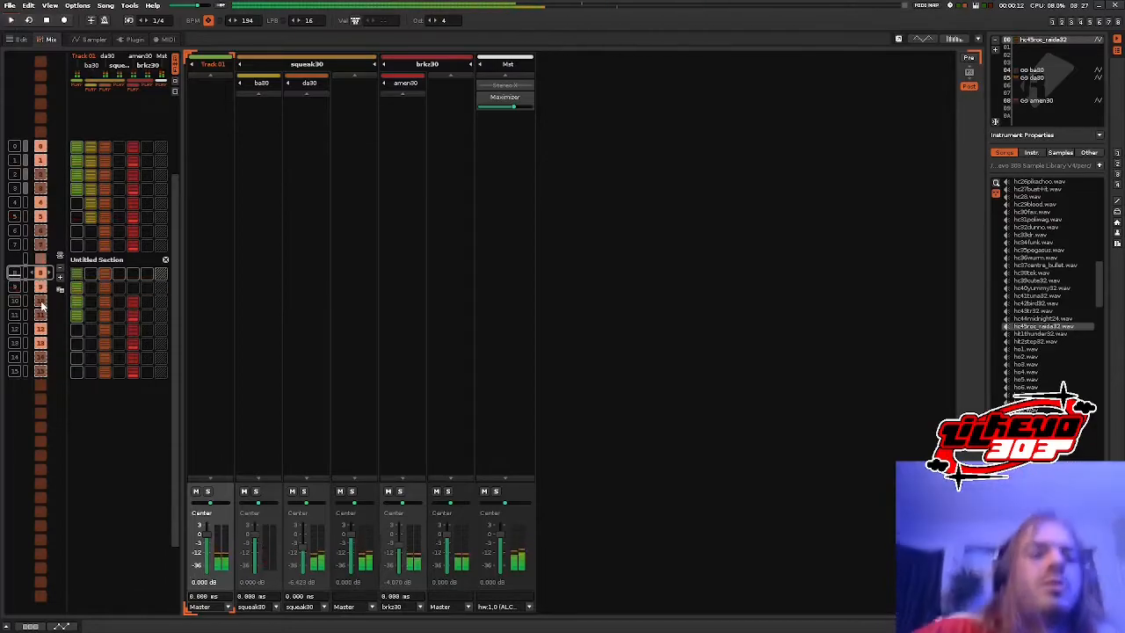
- Clear the amen30 blocks from patterns 10 and 11 and play the second section
drag(135, 320, 134, 303)
right_click(137, 302)
click(146, 317)
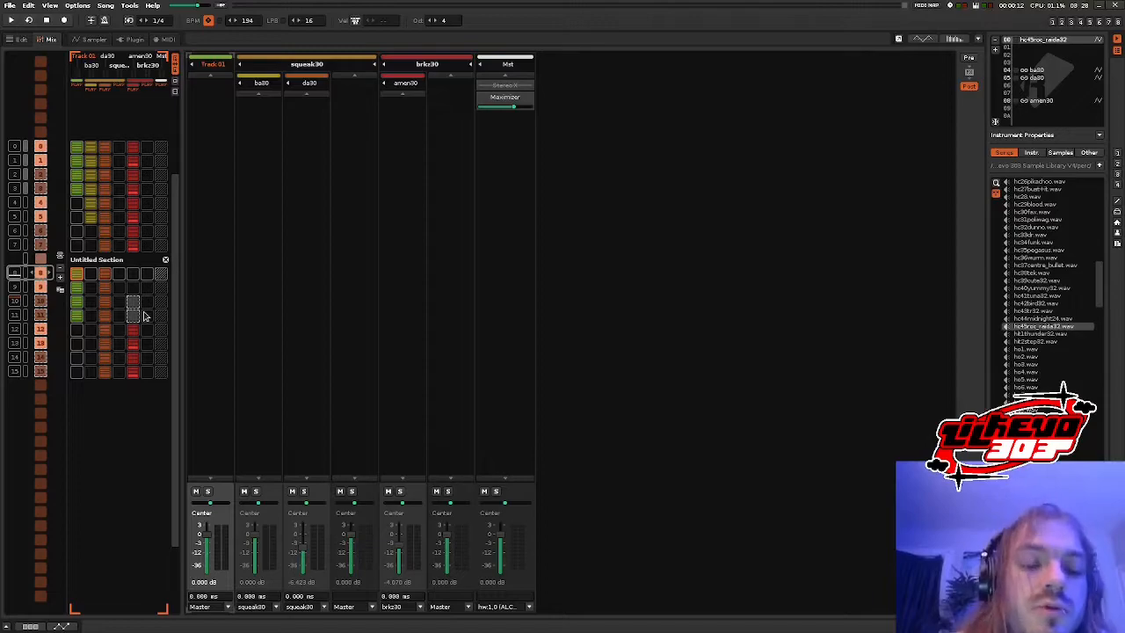
key(space)
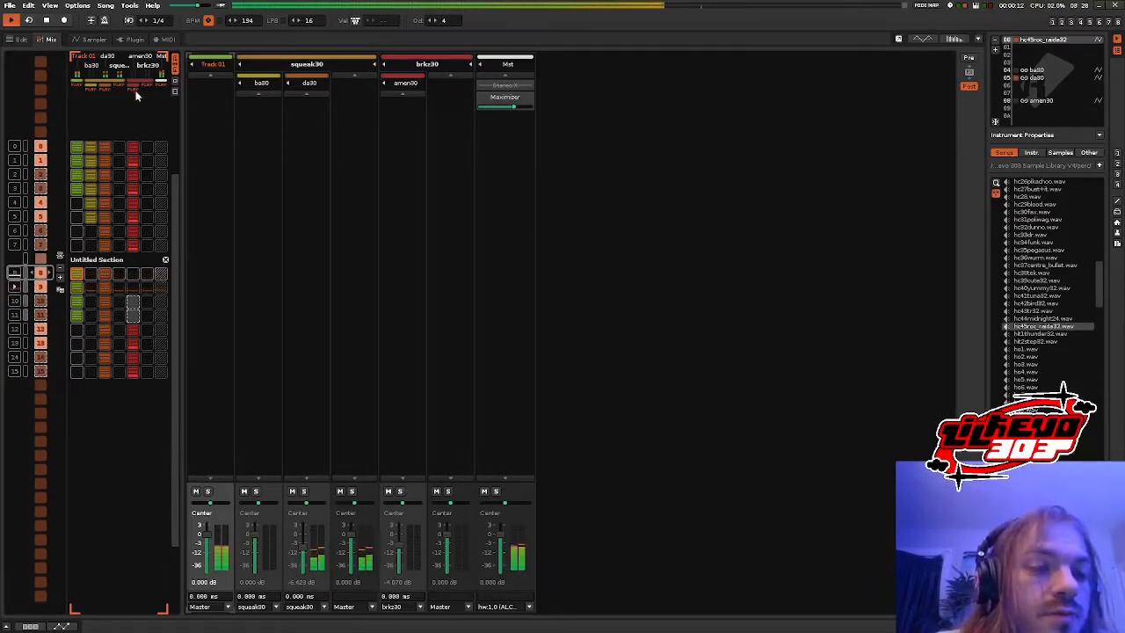
- Add a Stepper to the hc45roc_raida32 instrument's panning modulation and raise its first point slightly above the hard-left position
click(99, 39)
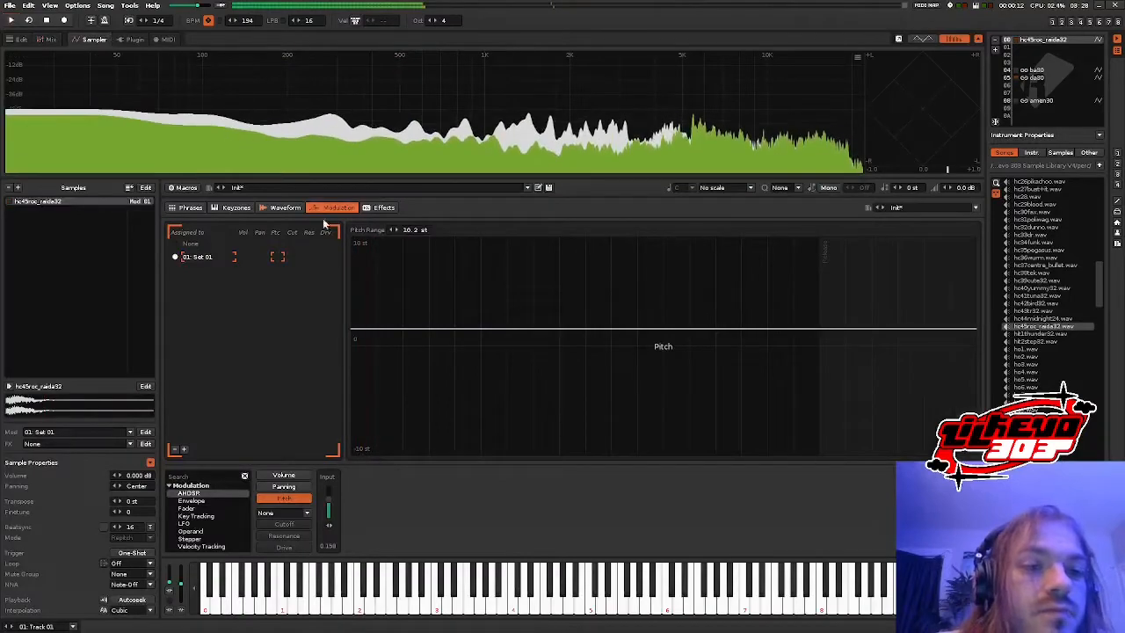
click(283, 486)
click(190, 539)
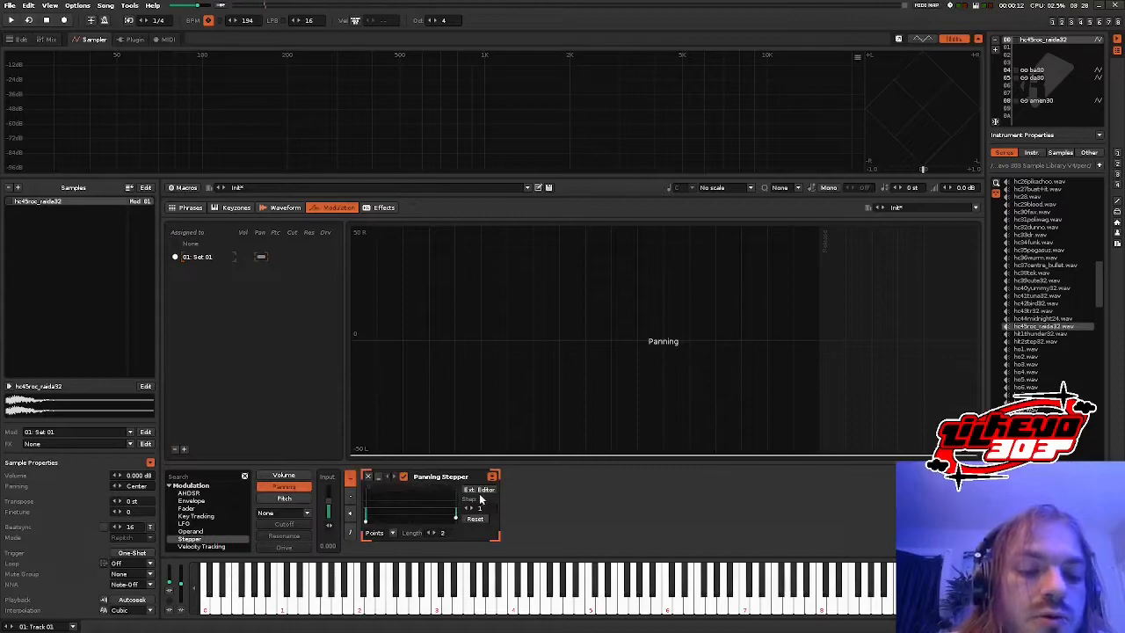
click(482, 490)
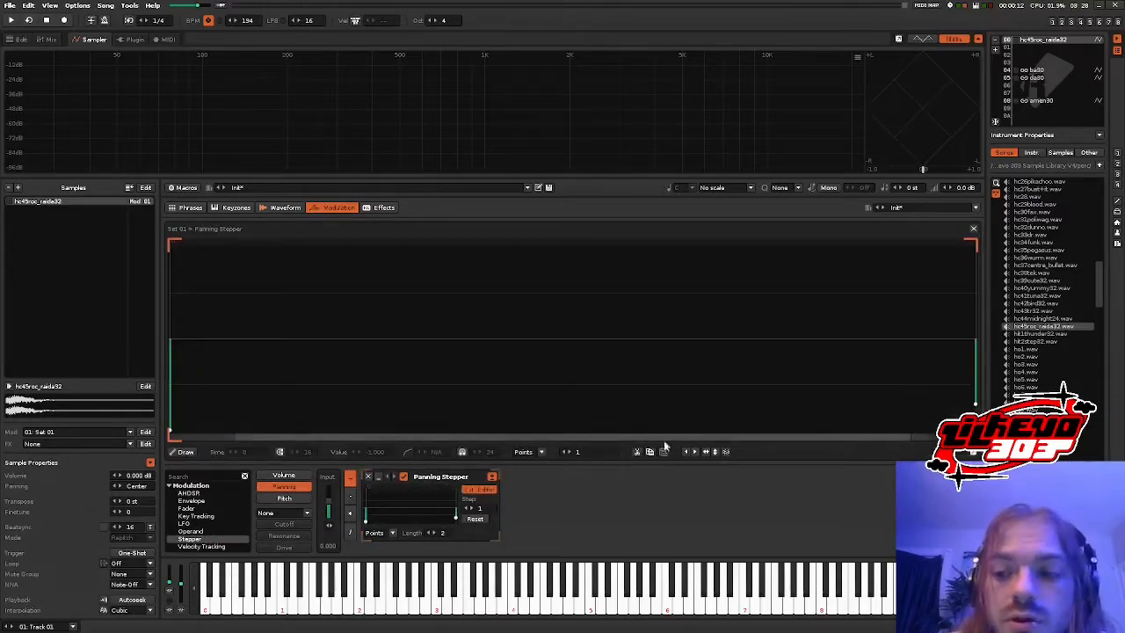
click(481, 490)
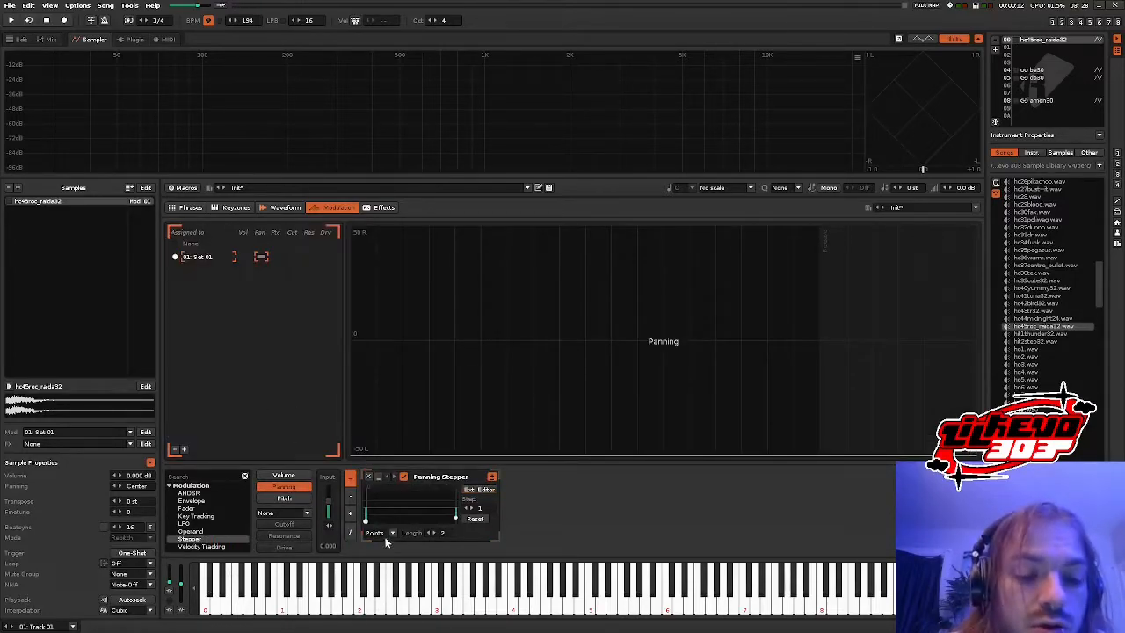
drag(368, 523, 367, 518)
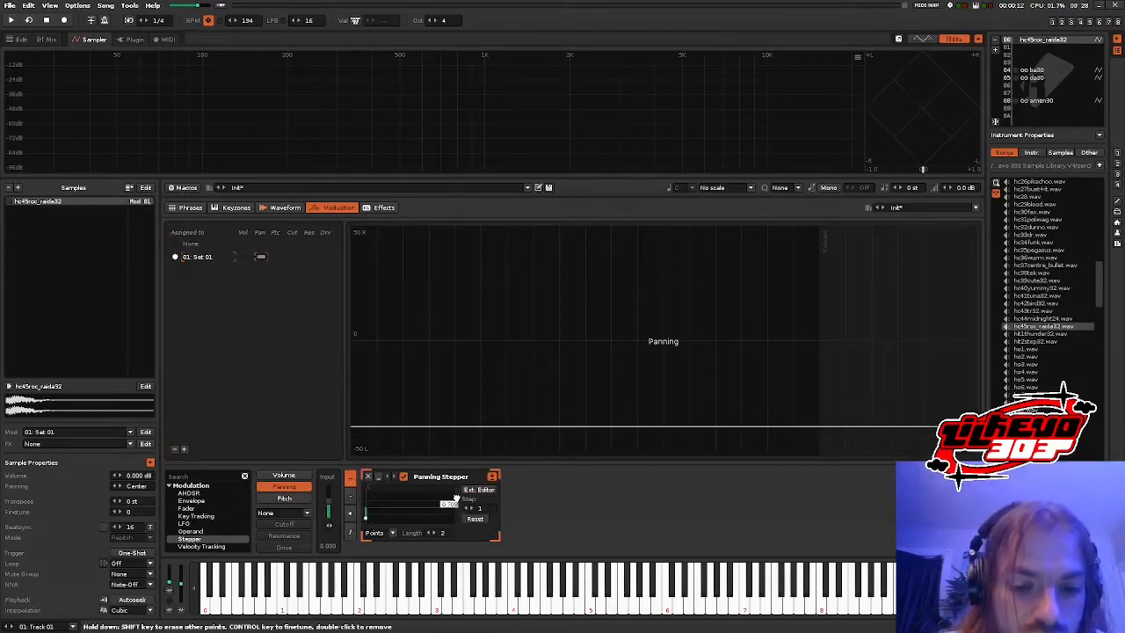
- Add a high-pass Digital Filter to the sample's effect chain, using the Chebyshev 4n model with a 0.30 kHz cutoff
key(space)
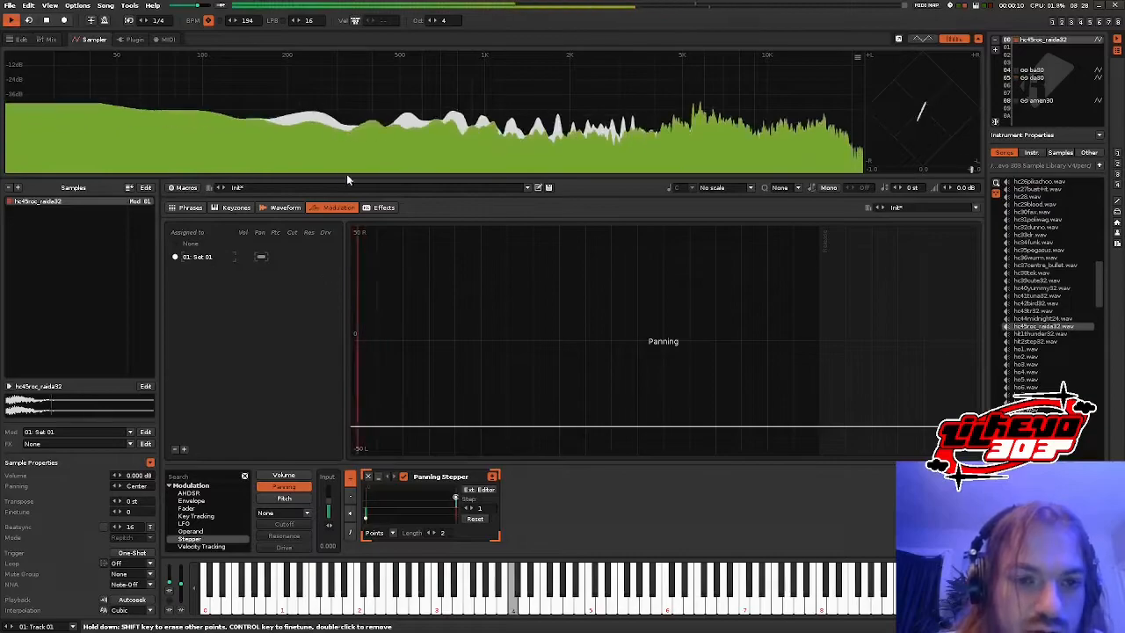
click(380, 208)
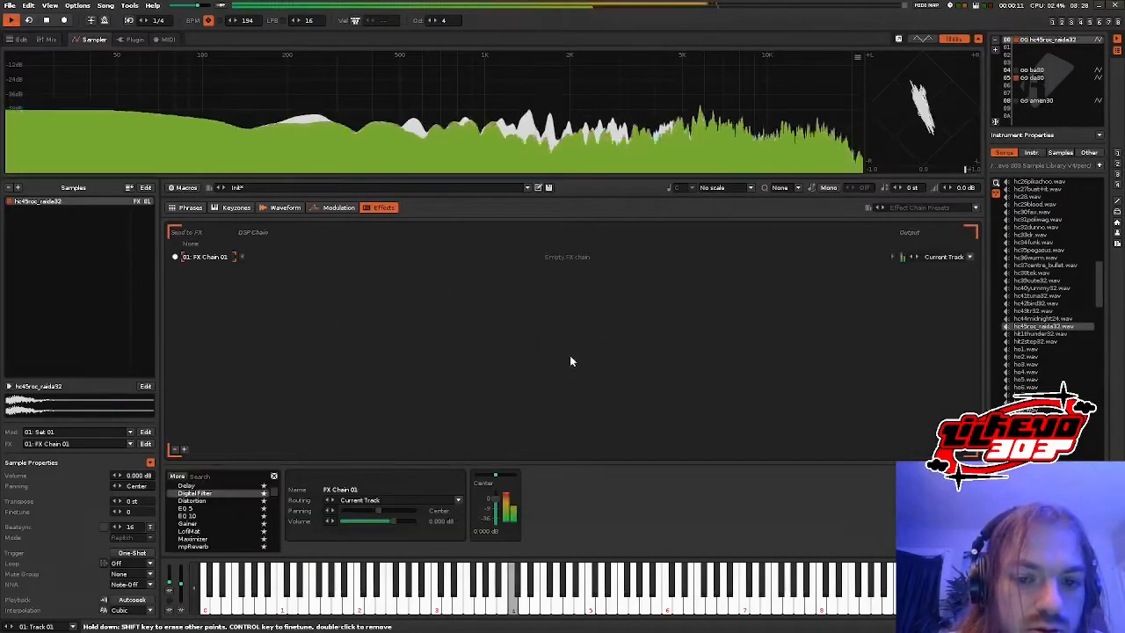
double_click(202, 494)
click(626, 490)
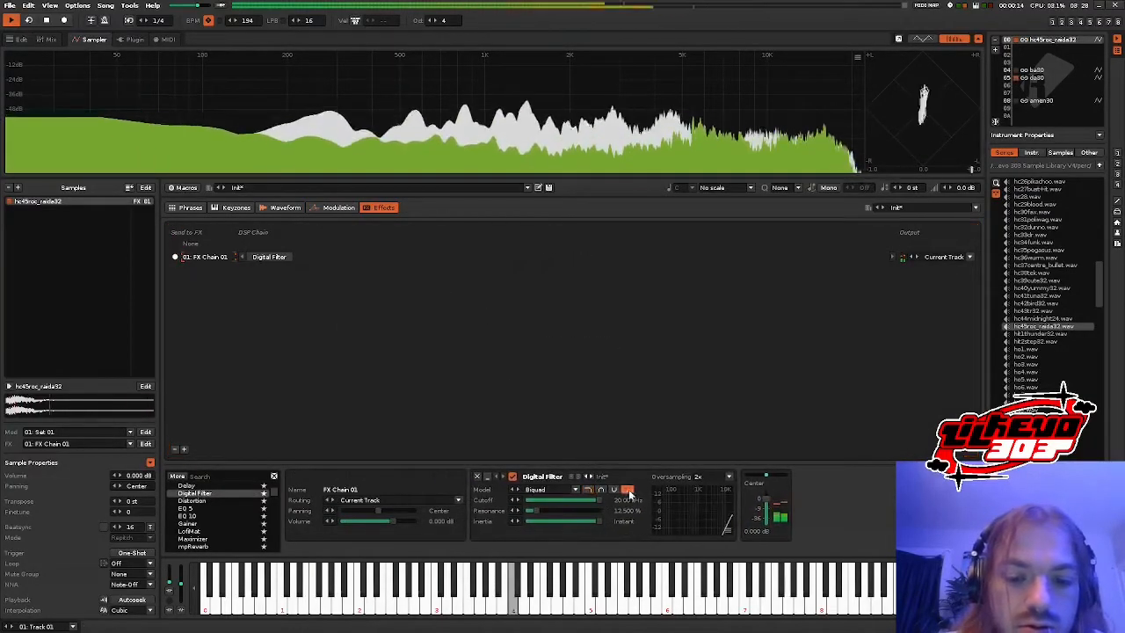
click(564, 490)
click(565, 472)
mouse_move(553, 500)
mouse_down()
mouse_move(531, 500)
mouse_move(541, 500)
mouse_up()
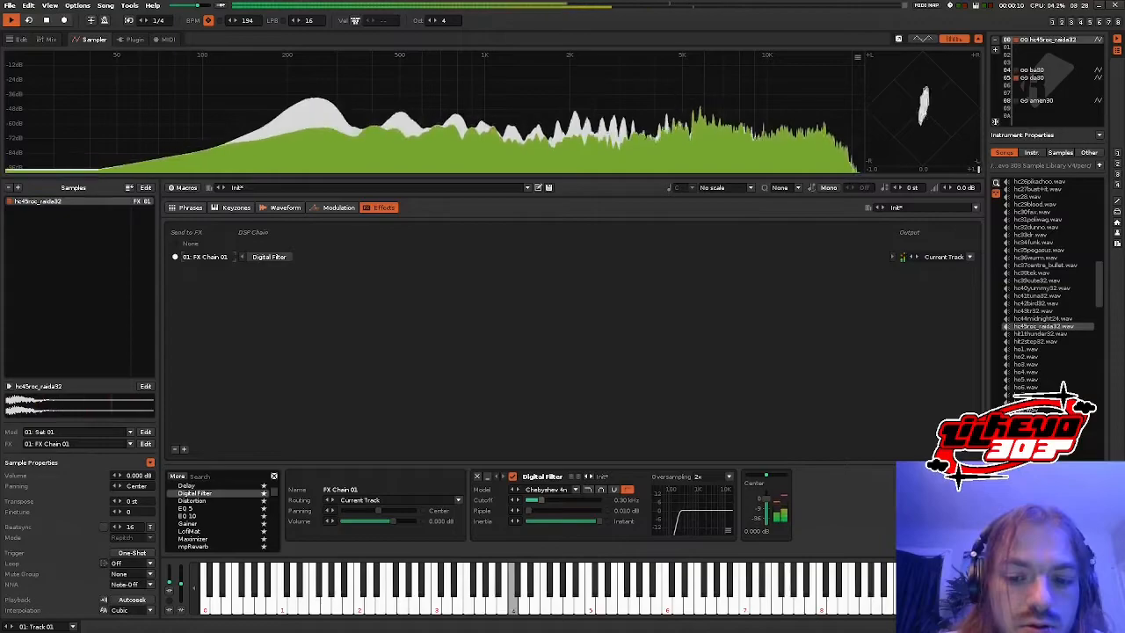
- Try an AHDSR envelope on the sample's volume with about 115 ms hold and 198 ms decay, and bypass it
click(339, 208)
click(284, 475)
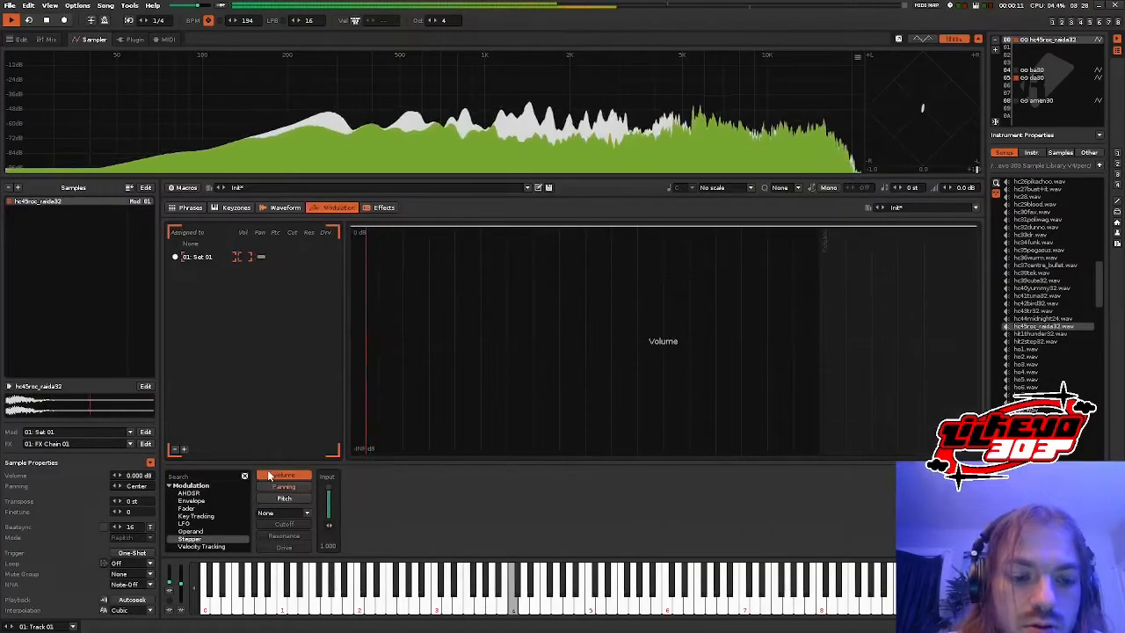
click(189, 493)
drag(462, 490, 468, 532)
click(464, 500)
click(465, 511)
key(space)
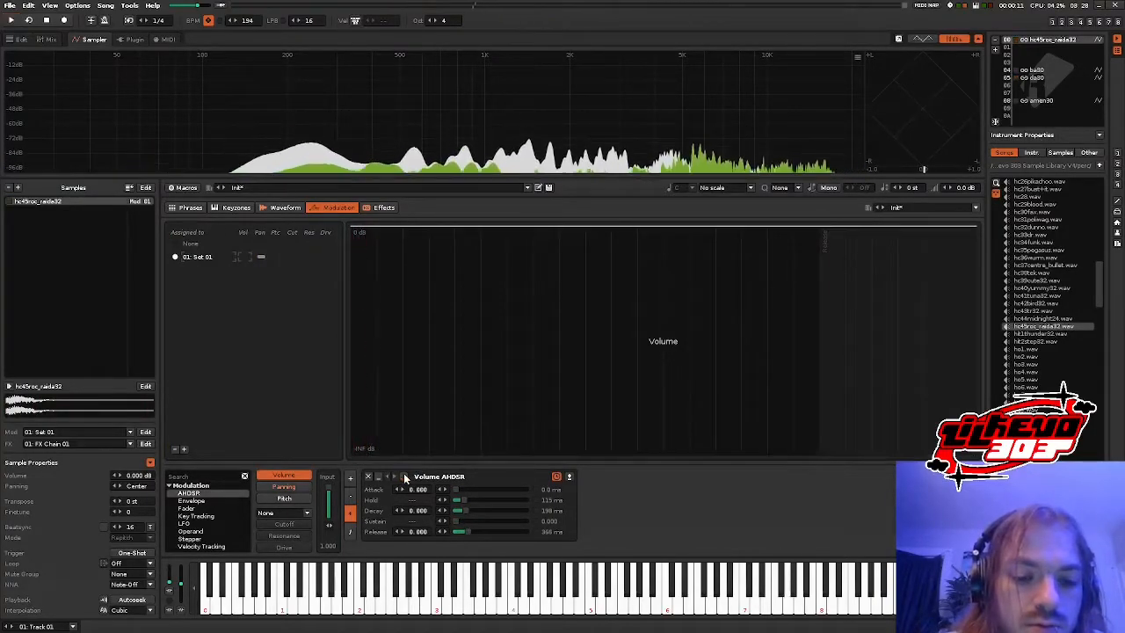
- Delete the silent tail at the end of the sample's waveform
click(283, 207)
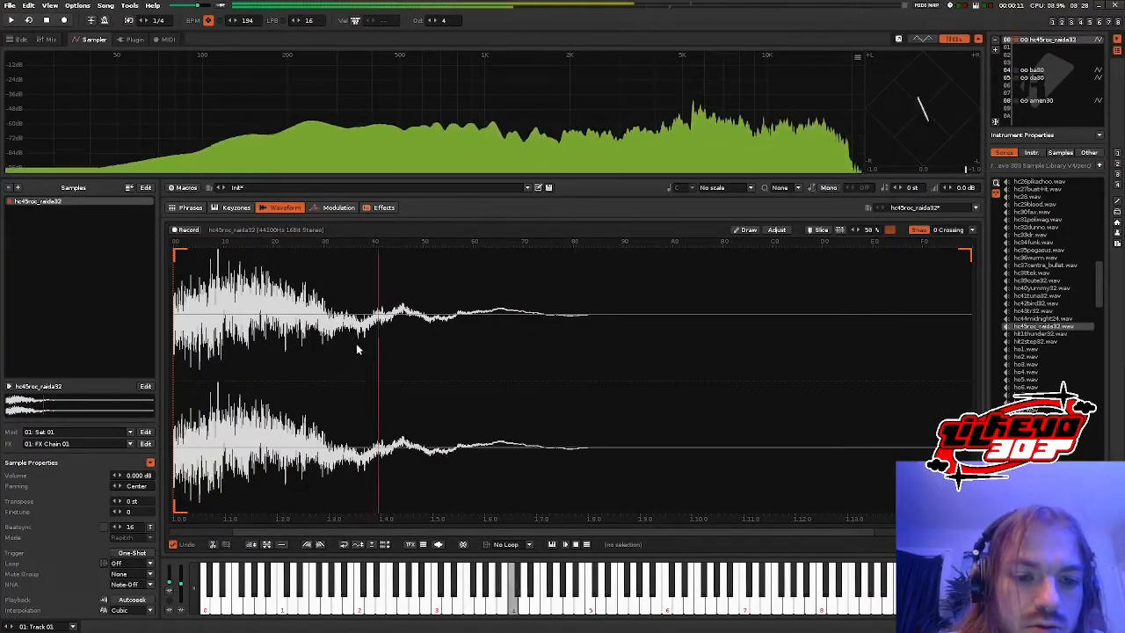
drag(308, 356, 909, 363)
click(720, 324)
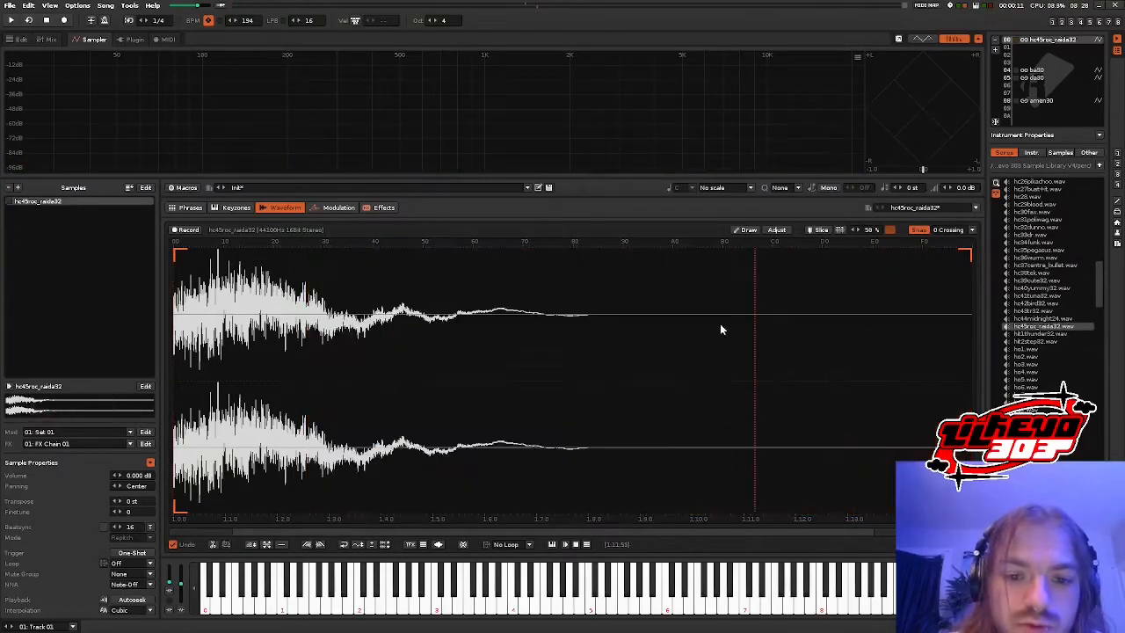
drag(673, 325, 972, 325)
right_click(849, 329)
click(868, 331)
- Apply two fade-outs to the sample from about 30% of its length to the end
drag(410, 338, 972, 334)
click(320, 545)
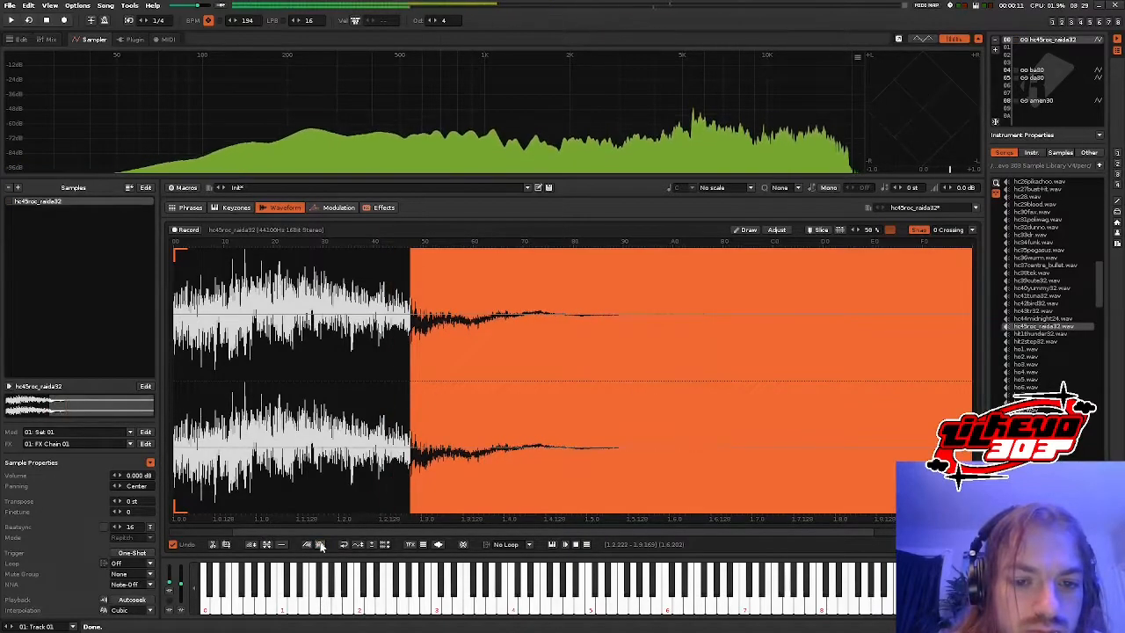
click(320, 545)
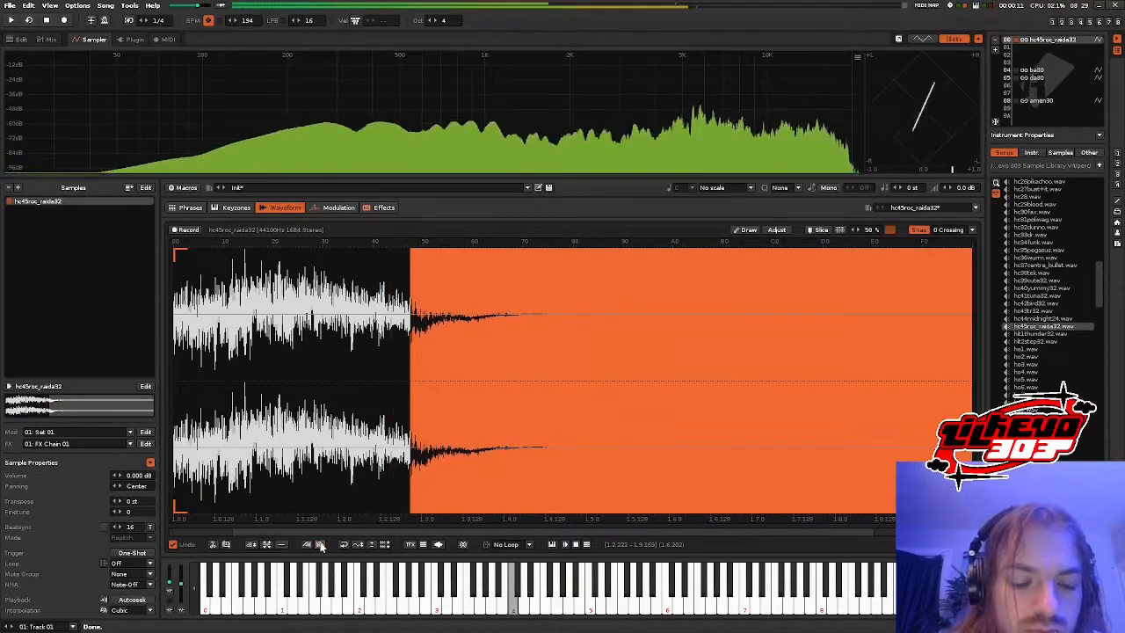
click(370, 451)
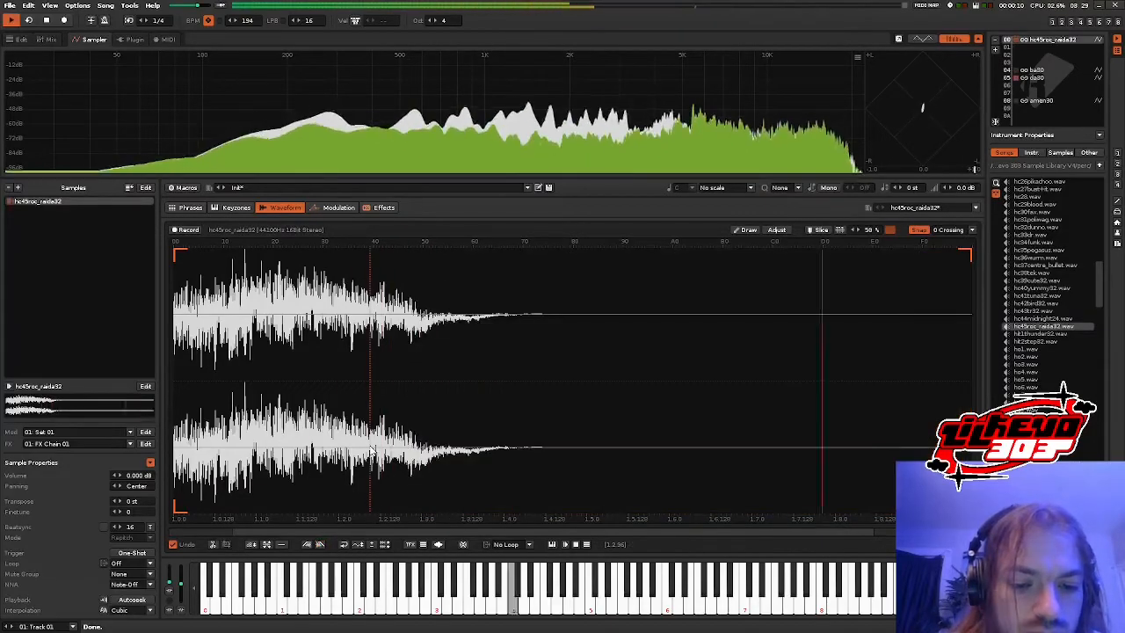
- Stop playback and rename Track 01 as hc1
click(336, 208)
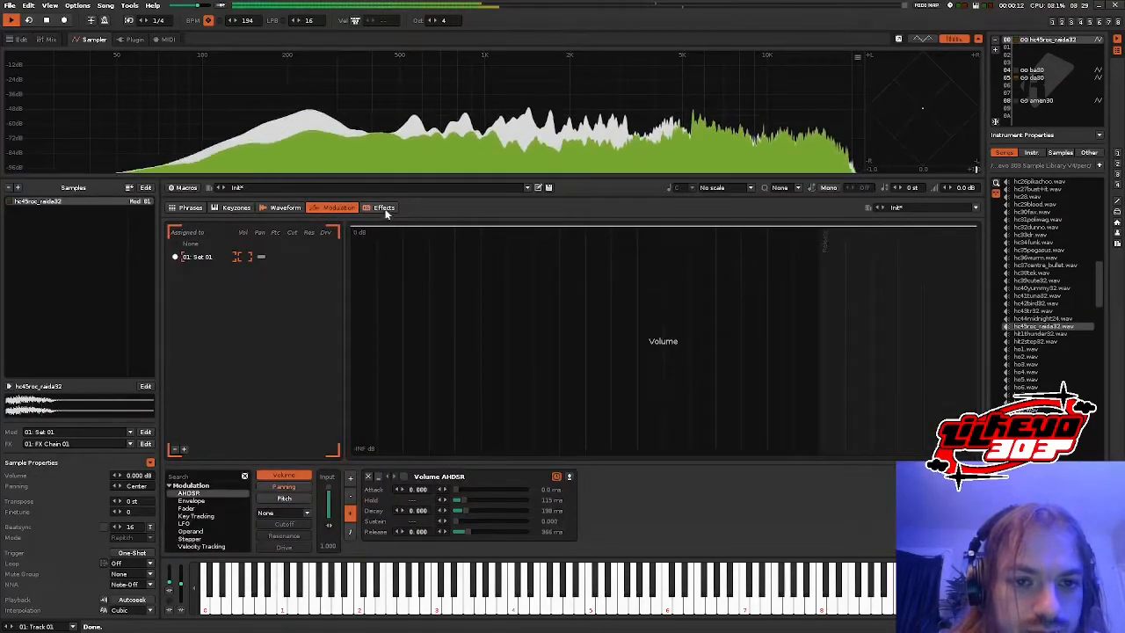
click(384, 208)
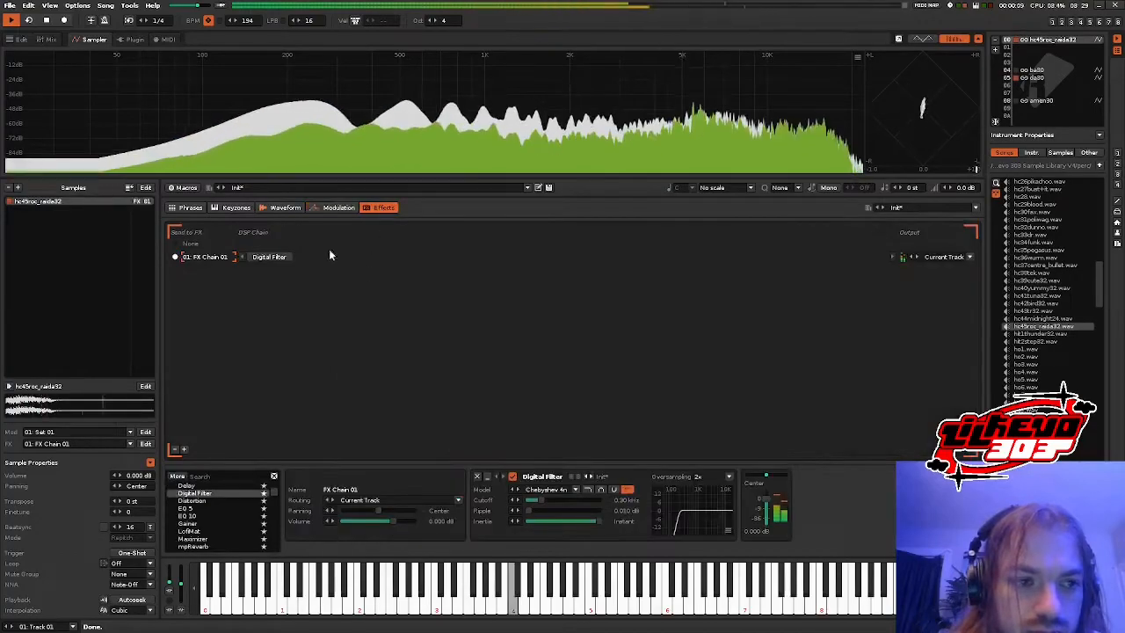
key(F3)
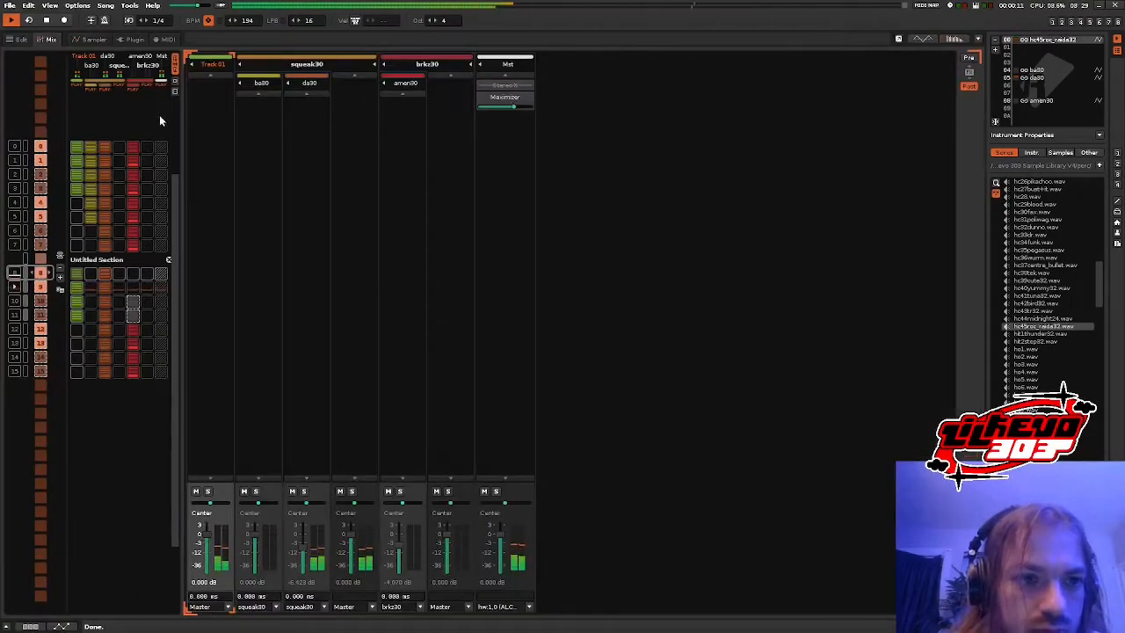
key(space)
double_click(214, 64)
text(hc1)
key(Return)
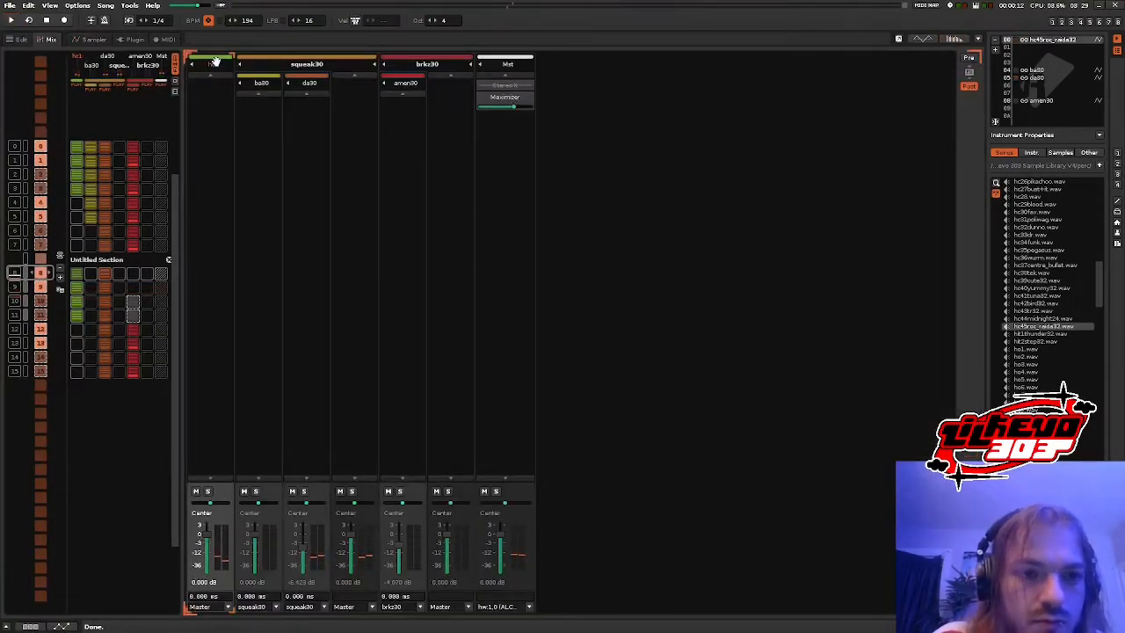
- Insert a group around the hc1 track in the pattern and name it drumz1
click(24, 40)
click(252, 74)
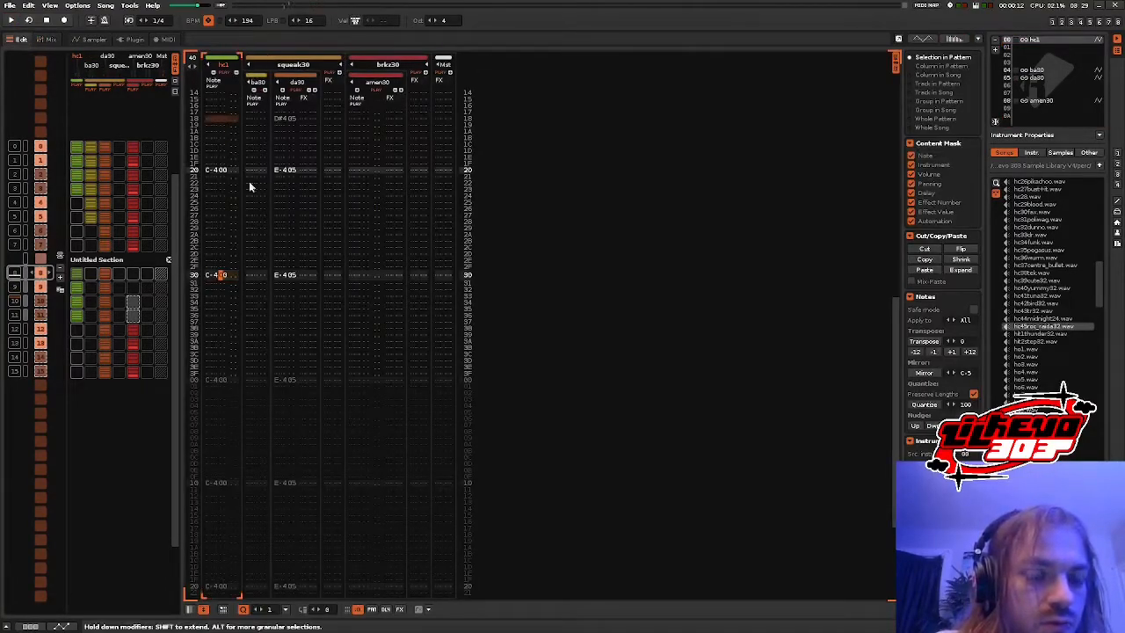
right_click(234, 245)
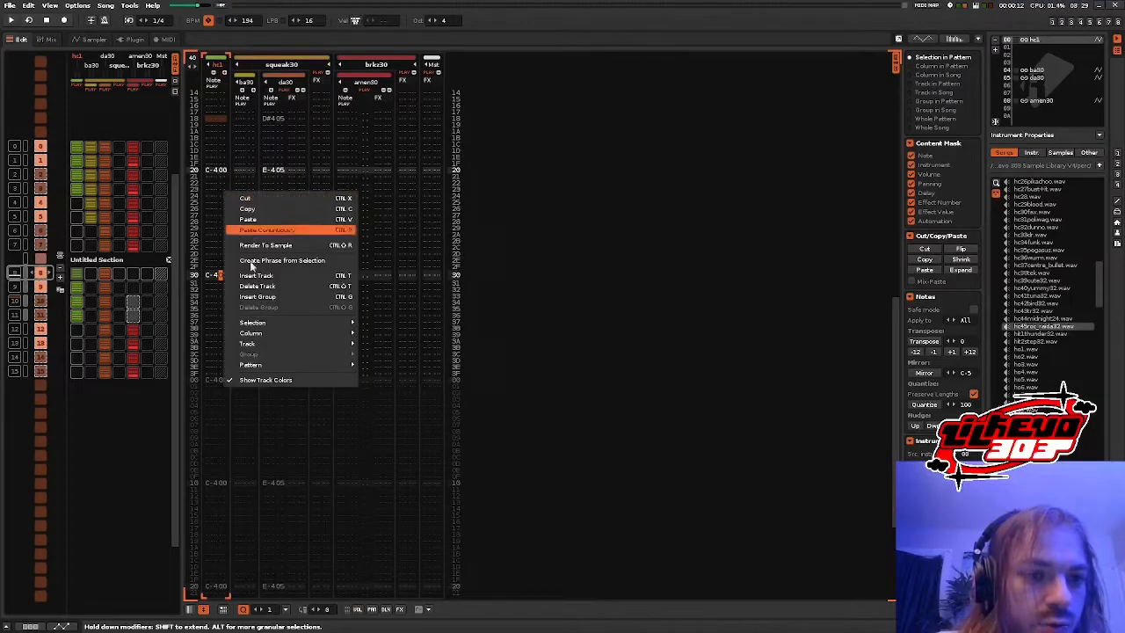
click(295, 299)
double_click(249, 66)
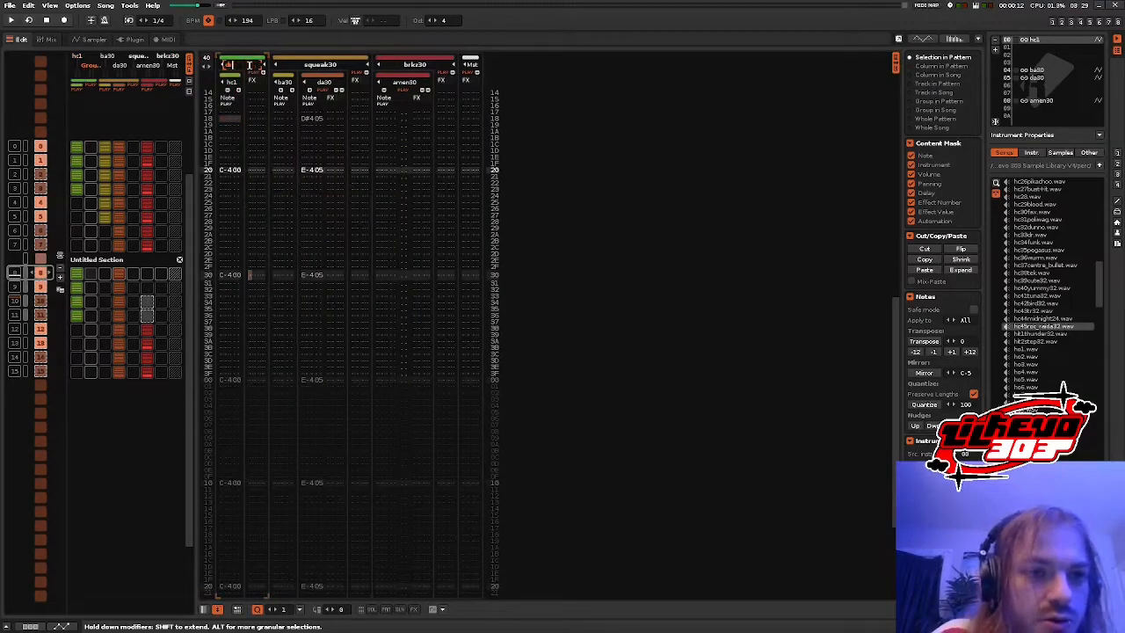
text(drumz1)
key(Return)
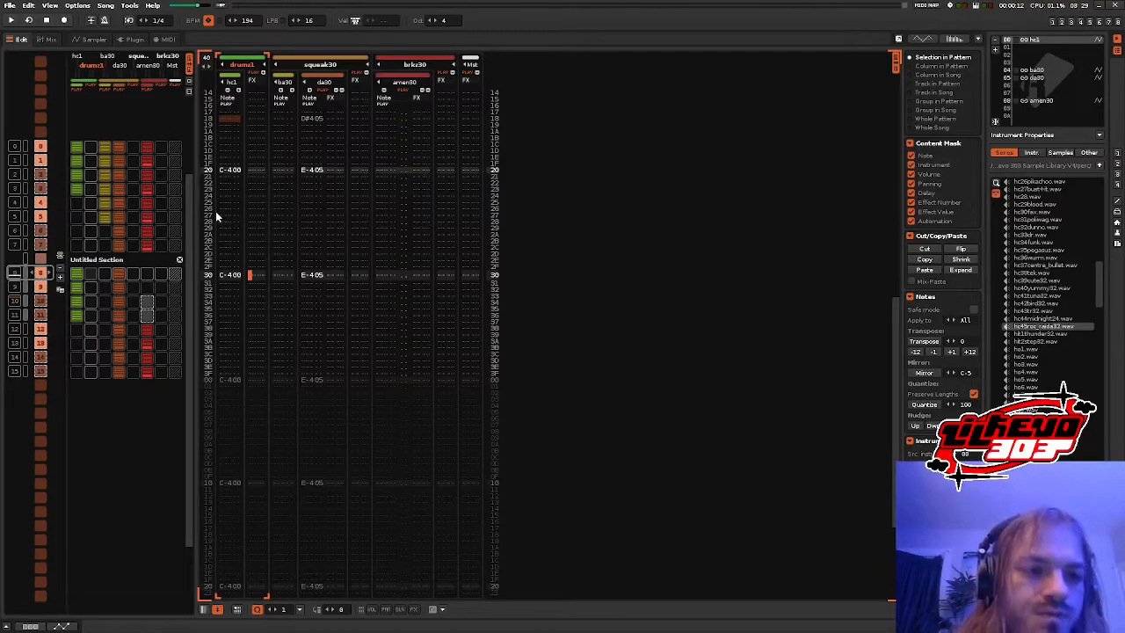
- Audition the pattern and add C-4 notes to the hc1 track at rows 08, 18, 28 and 38
scroll(264, 208, up, 2)
key(space)
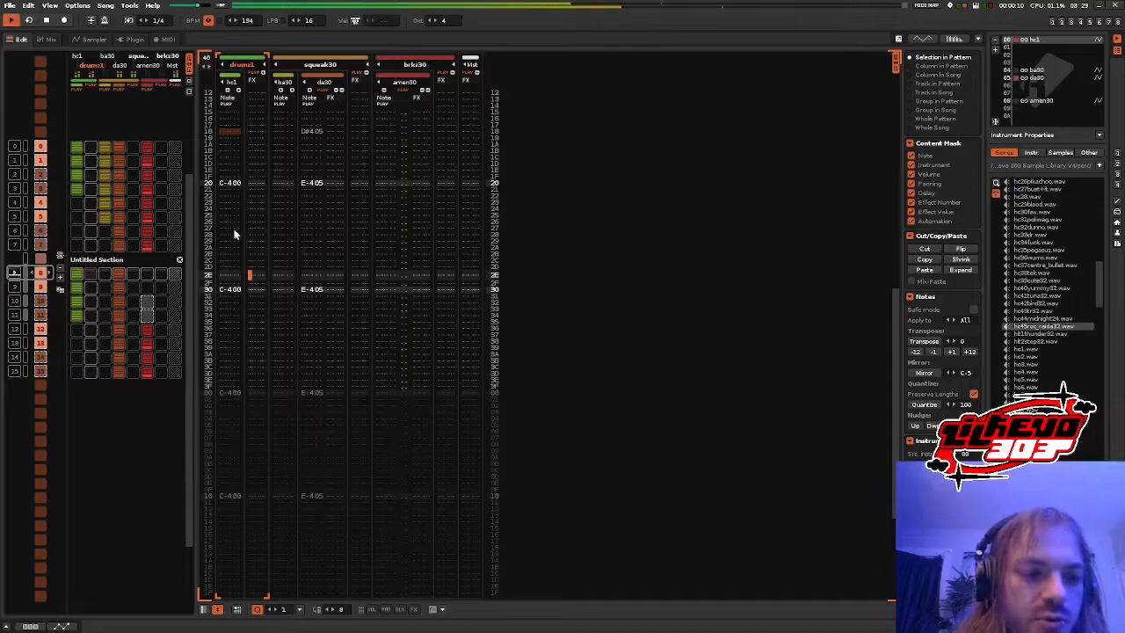
key(space)
scroll(233, 235, up, 6)
key(space)
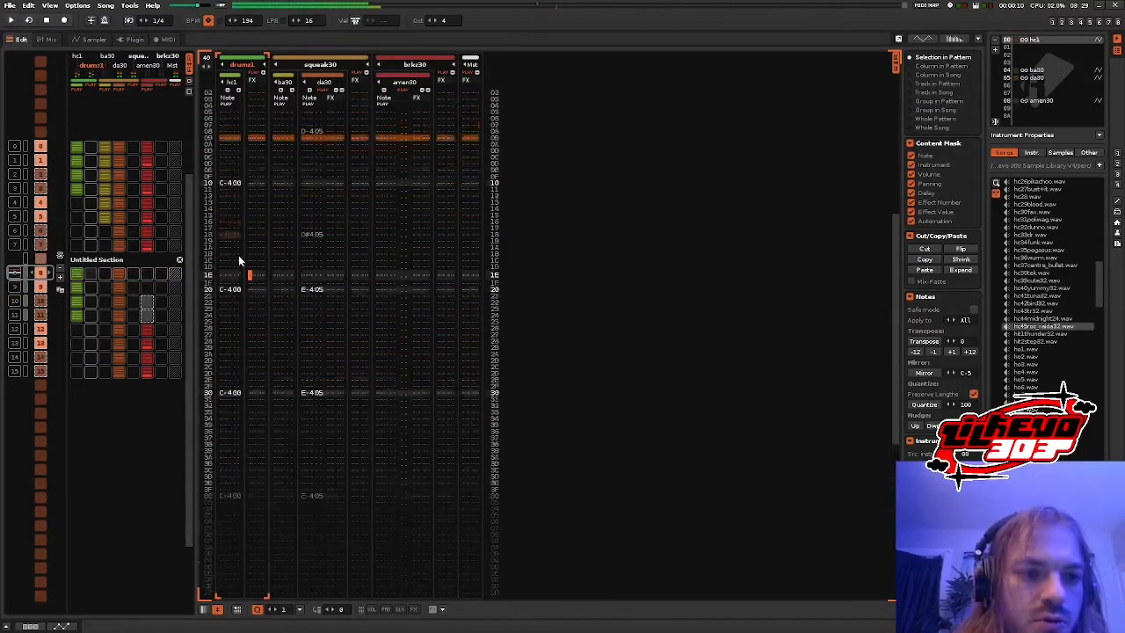
key(Escape)
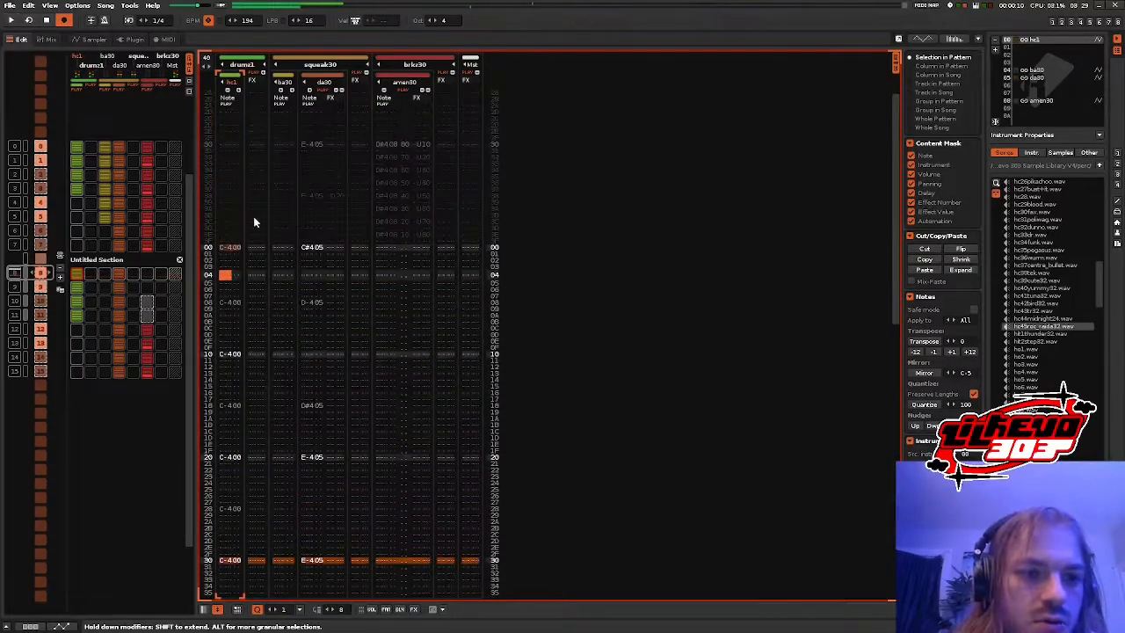
- Turn off the Panning Stepper in the hc1 sample's panning modulation and return to the pattern
click(89, 40)
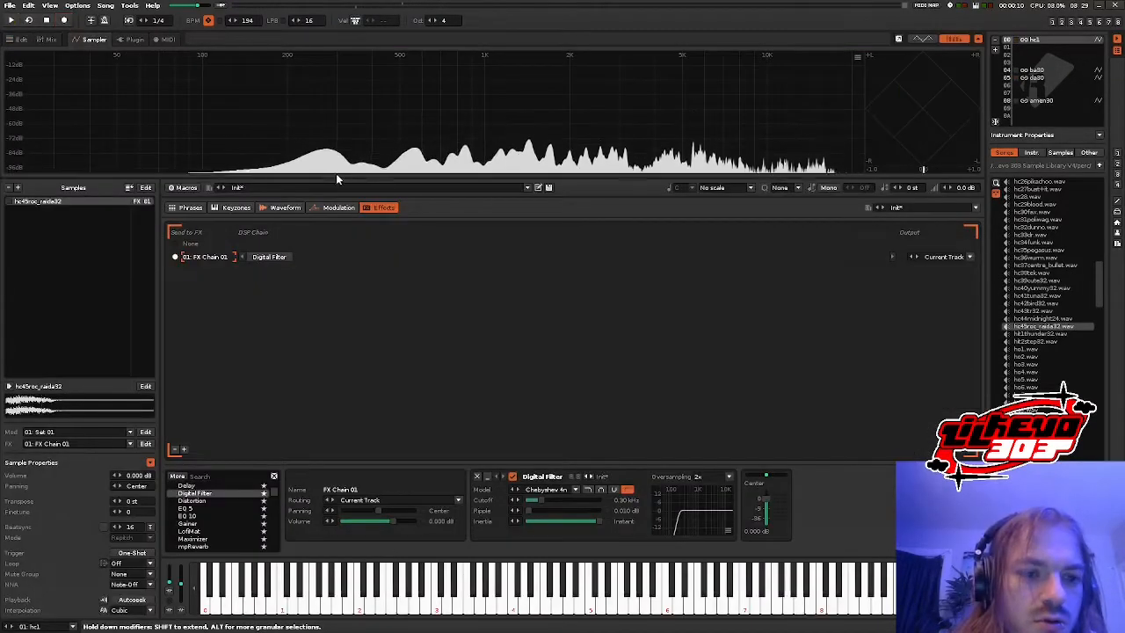
click(335, 207)
click(284, 486)
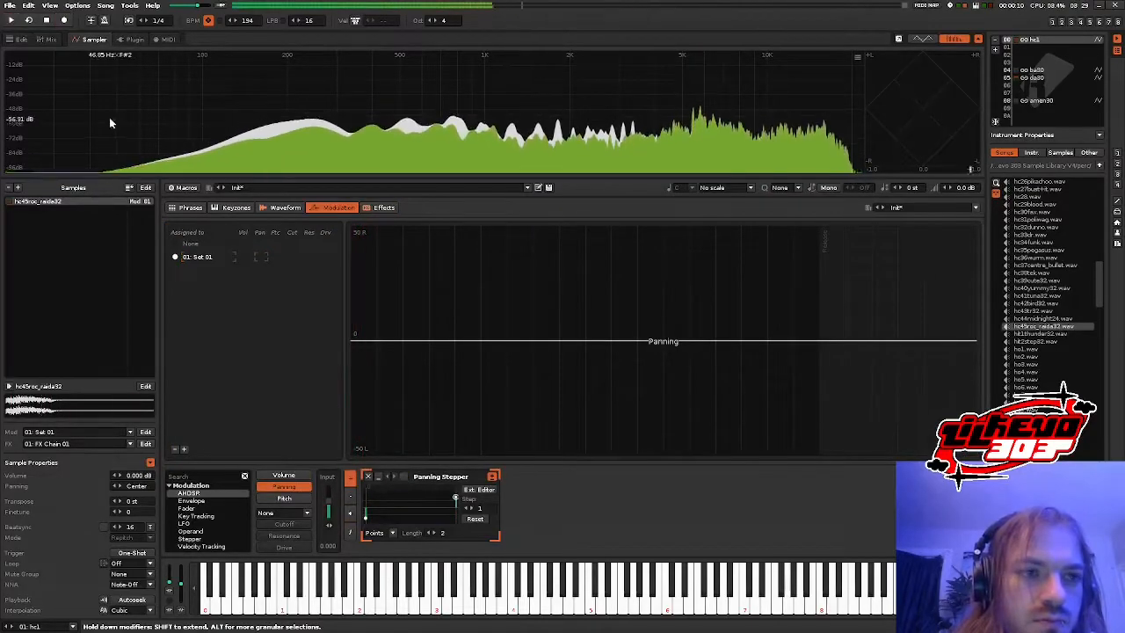
click(20, 39)
key(space)
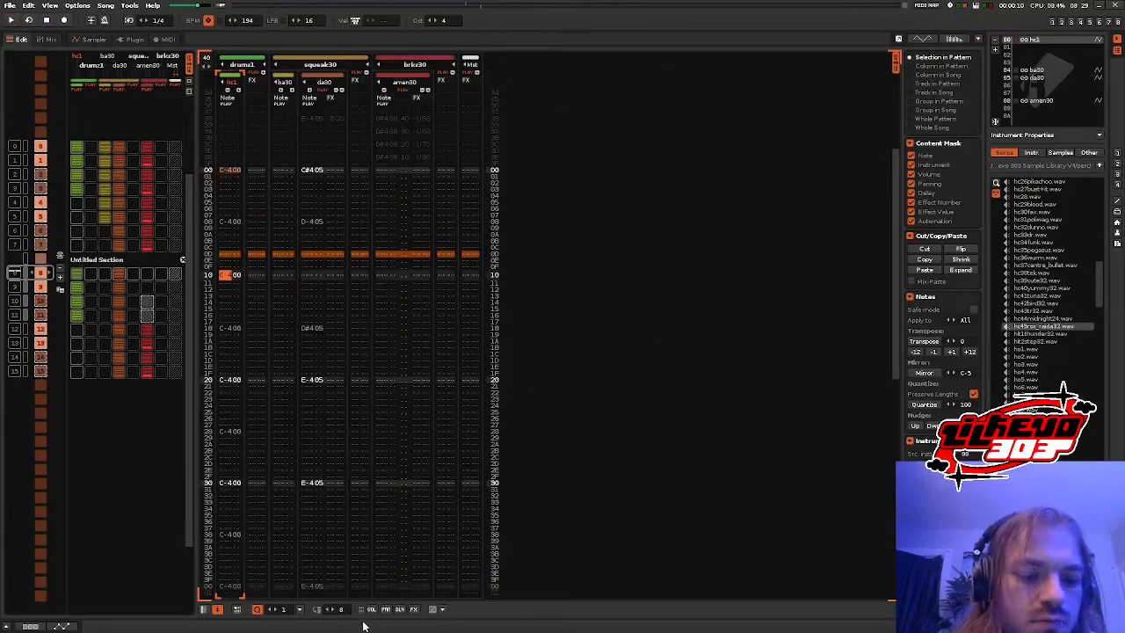
- Set the hc1 note volumes at rows 08, 18, 28 and 38 to 70, 60, 70 and 60, and copy the block to the next patterns
click(371, 608)
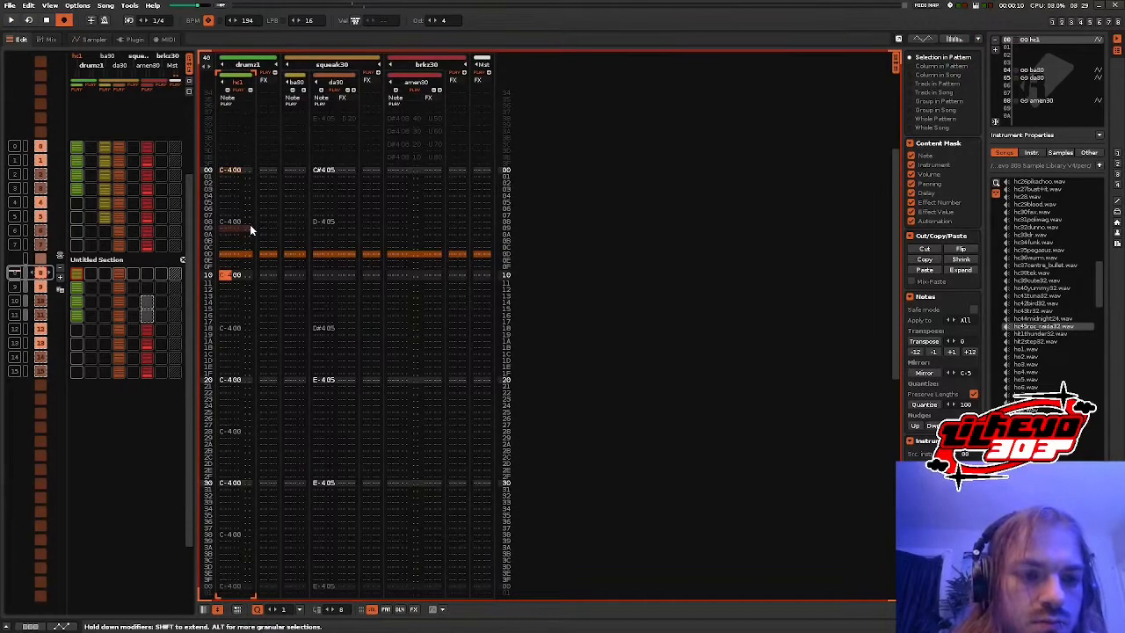
scroll(250, 224, up, 4)
scroll(251, 229, up, 1)
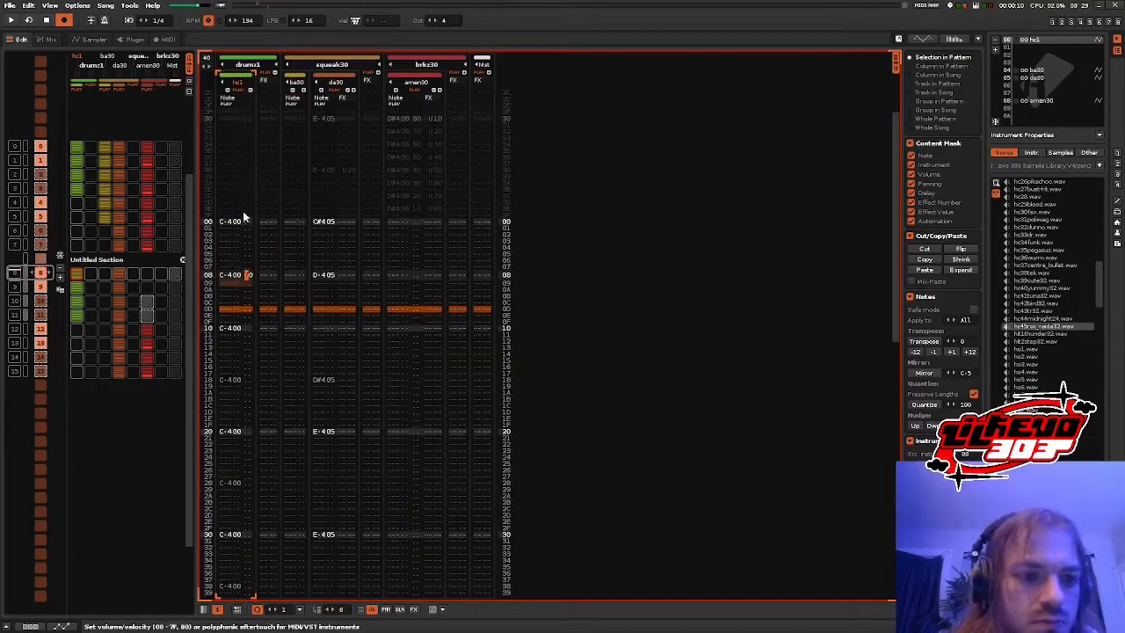
text(7)
scroll(262, 218, down, 16)
text(6)
scroll(270, 211, down, 8)
scroll(270, 211, down, 8)
text(7)
scroll(272, 225, down, 16)
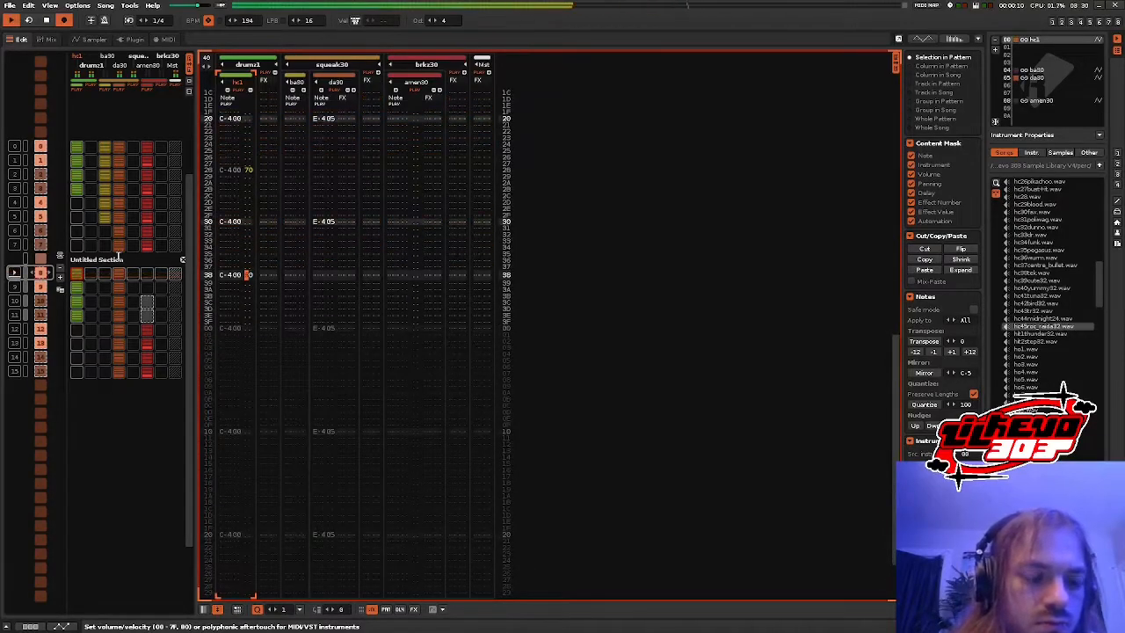
right_click(76, 279)
click(87, 299)
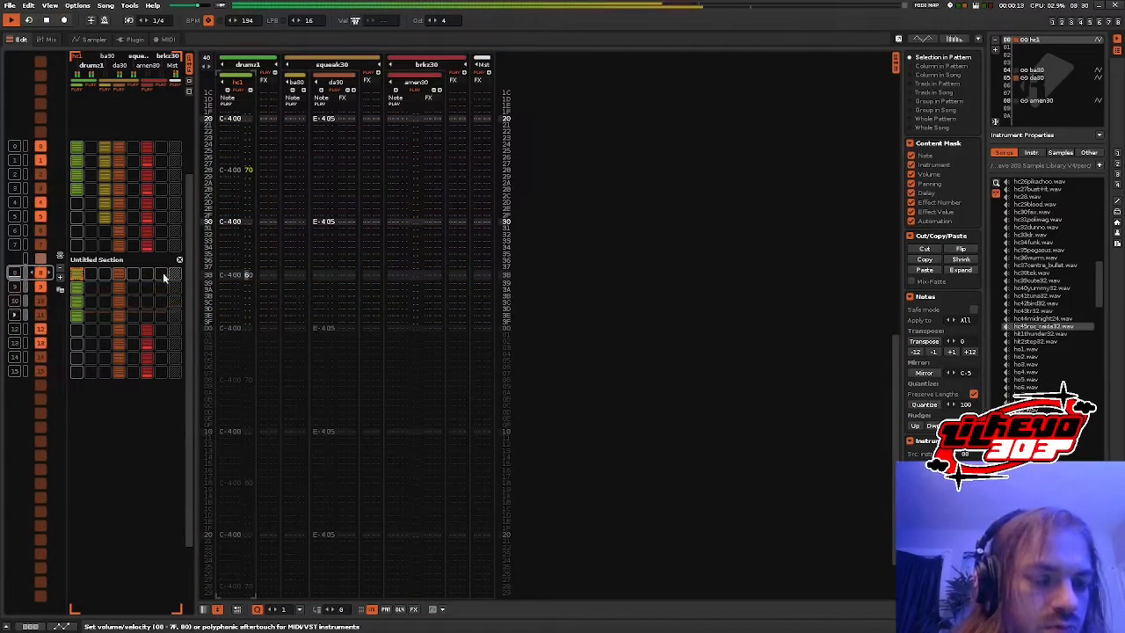
- Move the hc1 instrument to slot 01 and open the sample packs folder in the file browser
drag(1025, 41, 1037, 57)
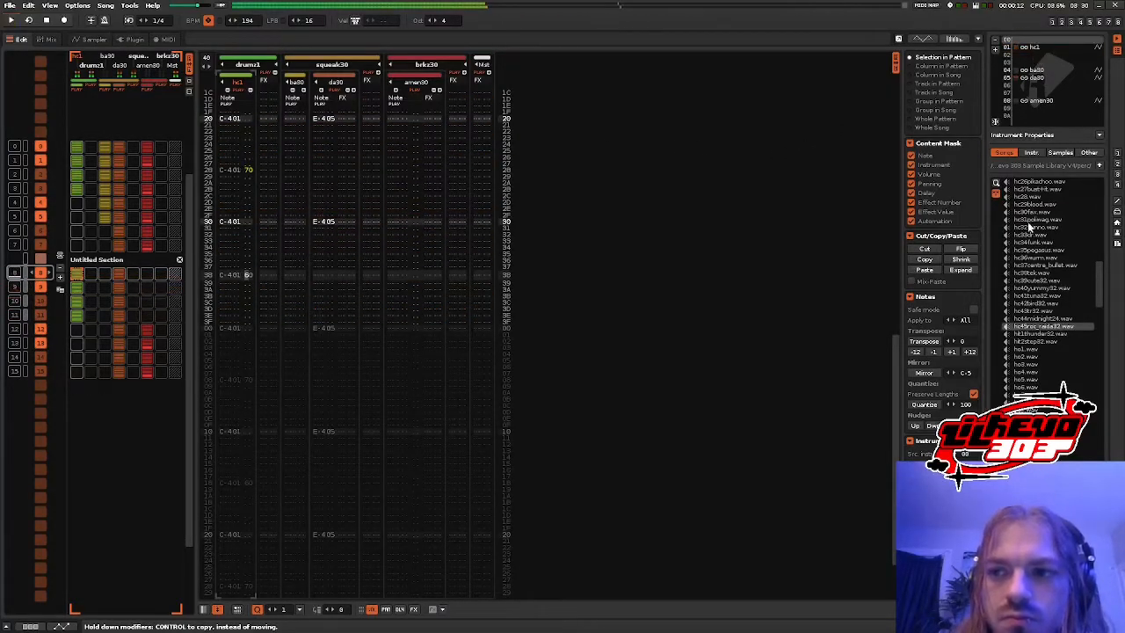
click(1034, 153)
click(1119, 155)
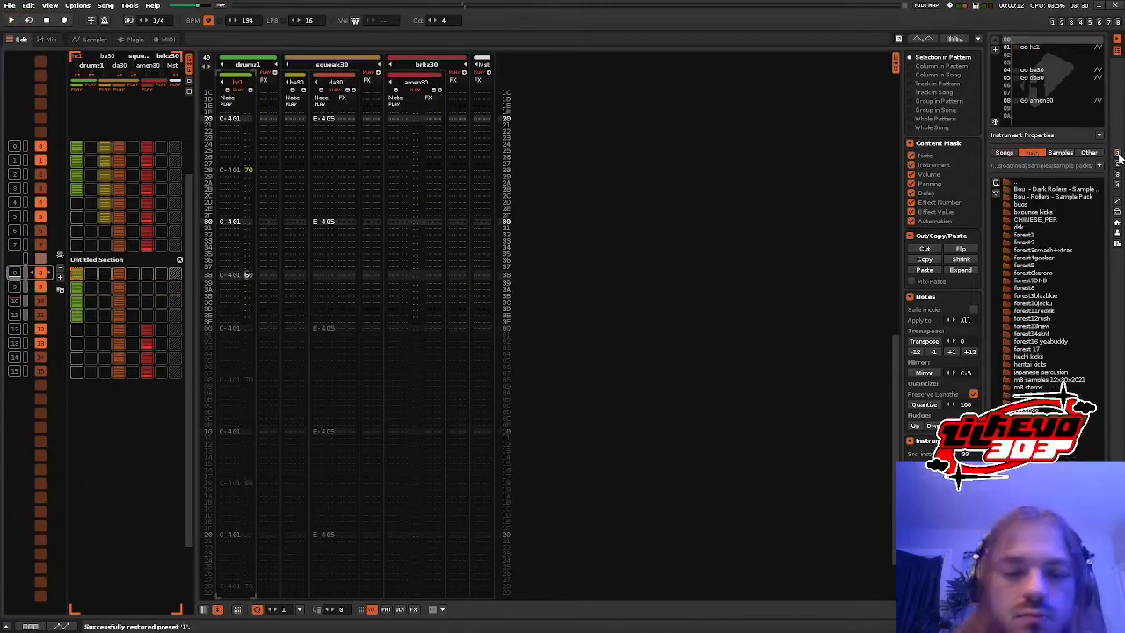
key(space)
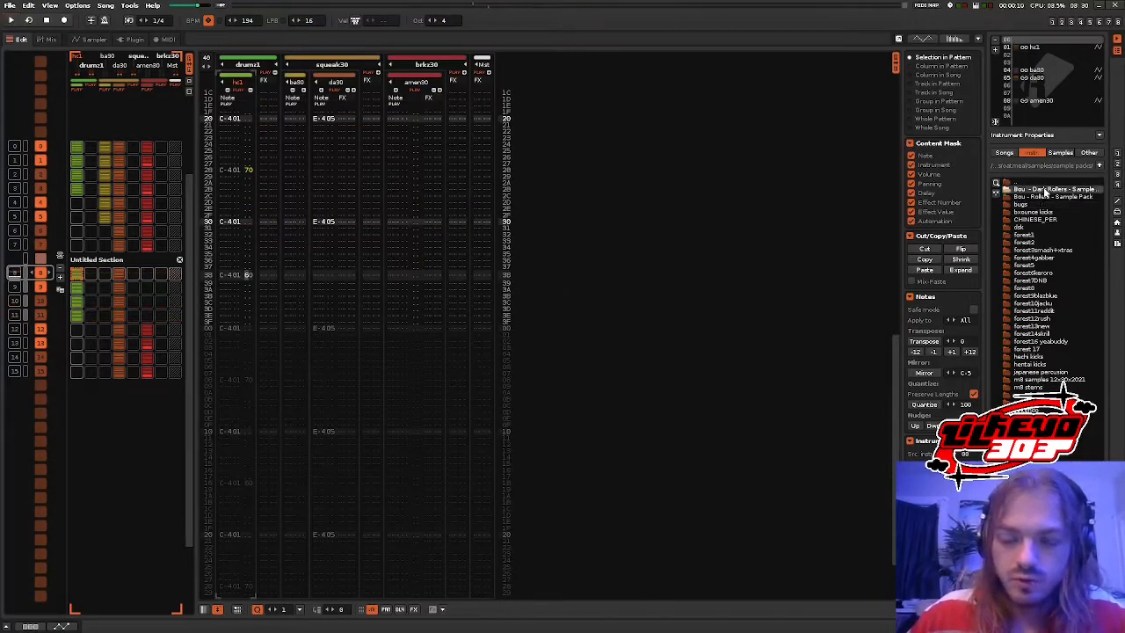
- Load snare 08.wav from the Bou - Rollers pack's one-shot drums into slot 00, and insert a new track after hc1 in drumz1
double_click(1044, 196)
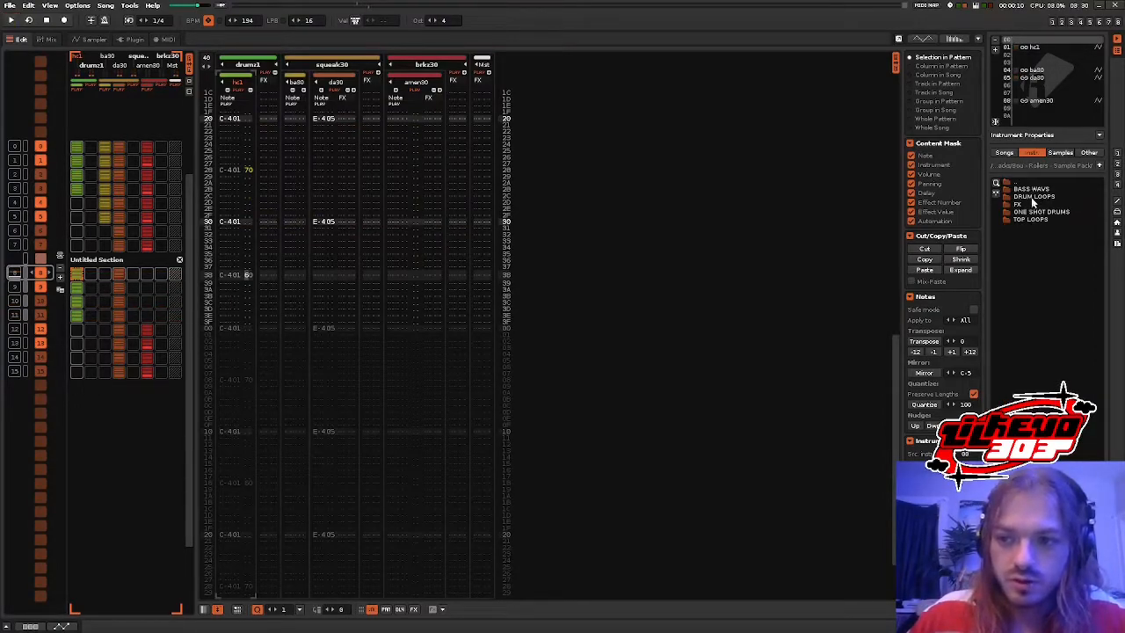
double_click(1037, 214)
double_click(1030, 206)
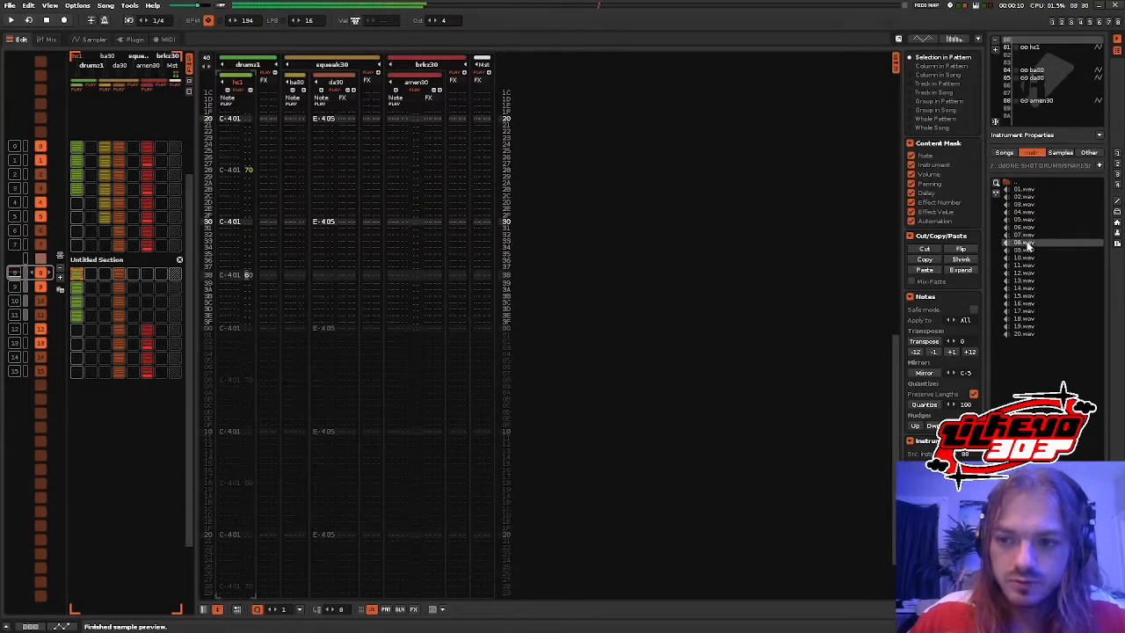
double_click(1028, 246)
key(ctrl+t)
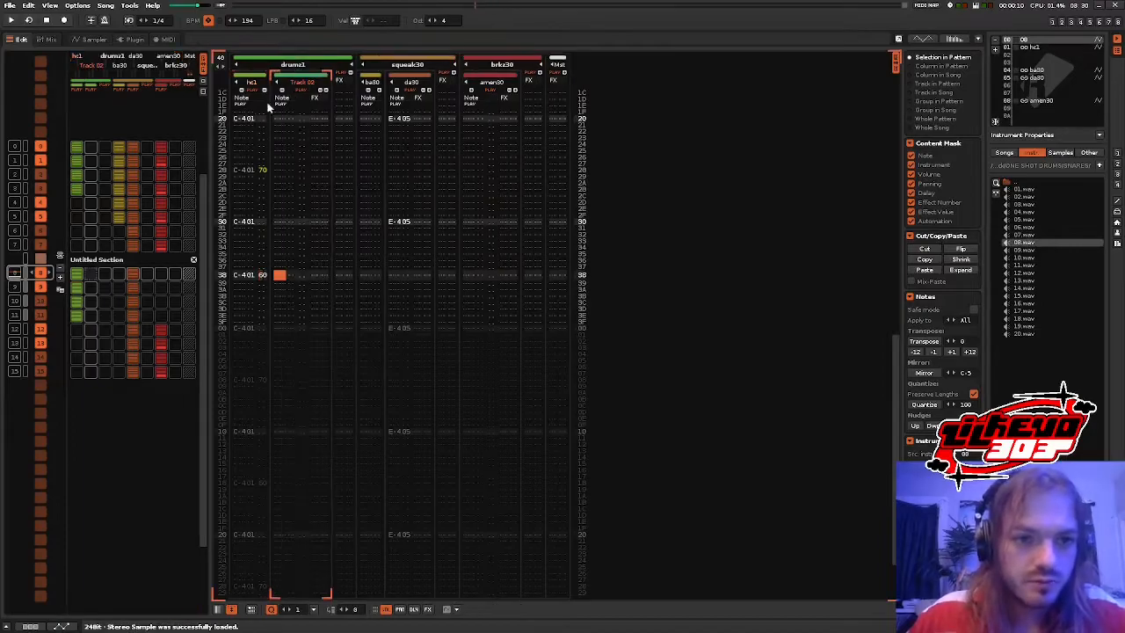
- Hide the effect and extra note columns of the new track in drumz1 and name it sd1
click(320, 92)
click(388, 609)
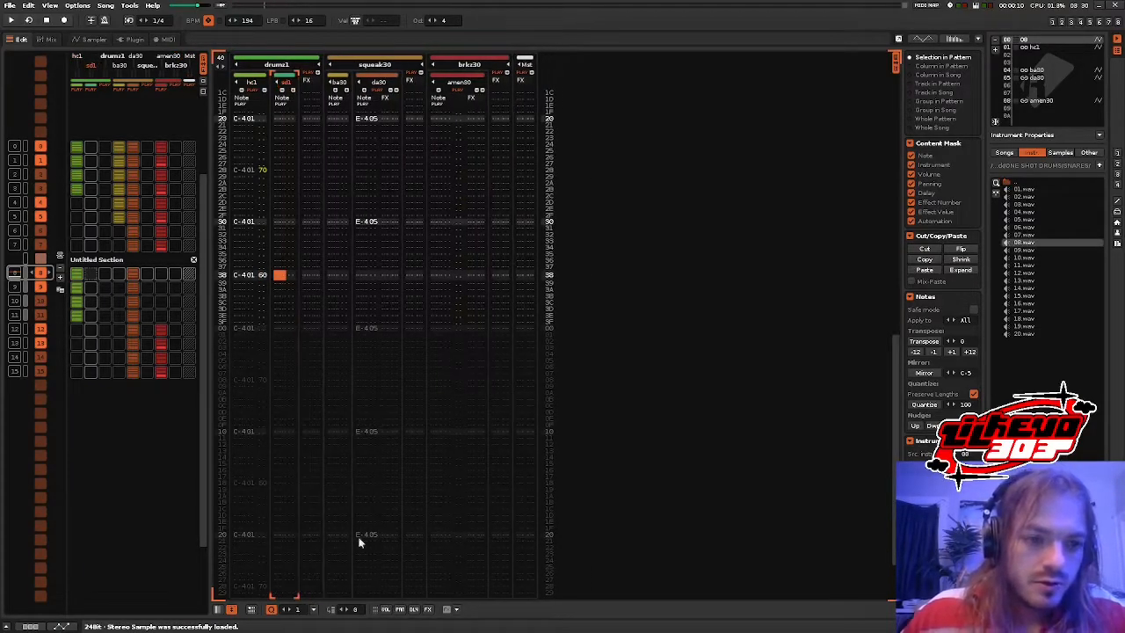
- Enter C-4 snare notes at rows 10 and 30 of sd1, and copy the block to the next three patterns
scroll(318, 344, up, 19)
key(Escape)
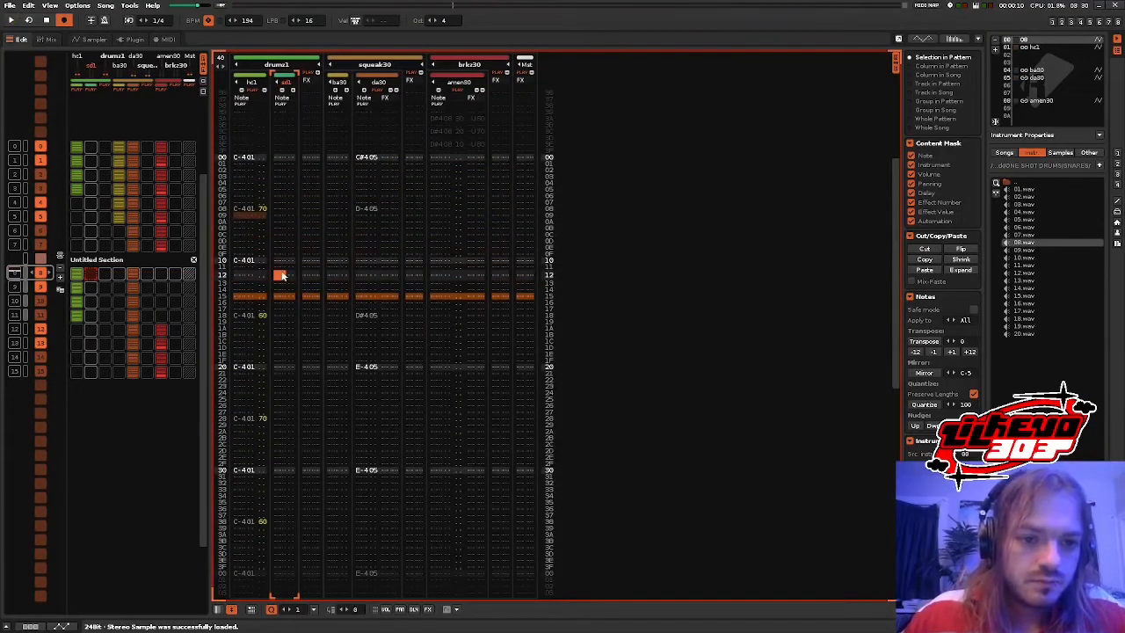
key(space)
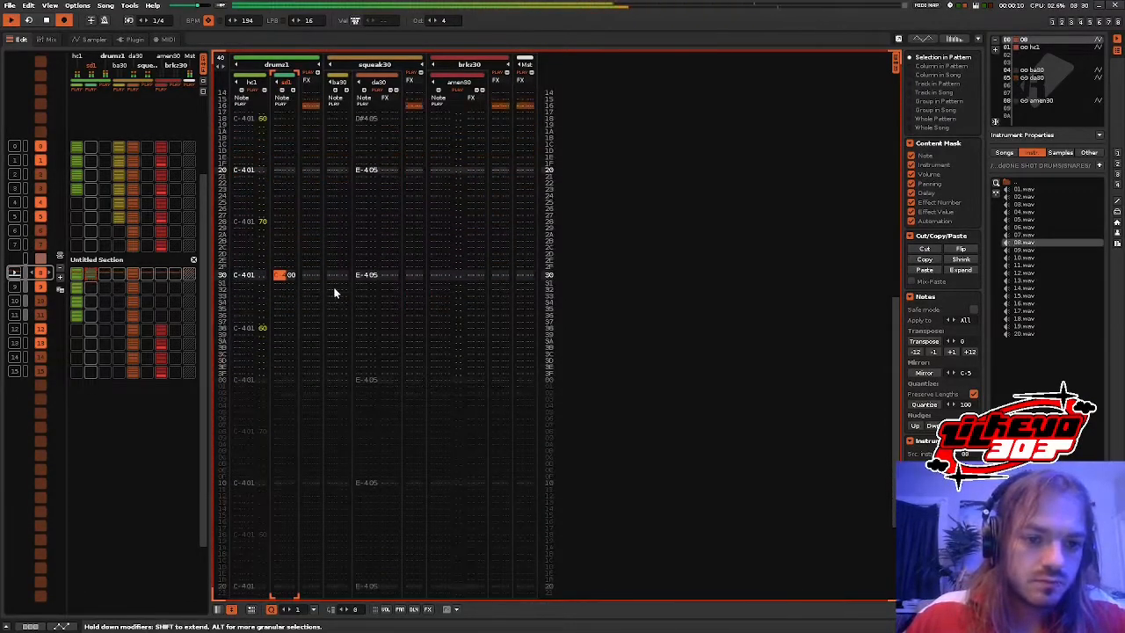
right_click(96, 279)
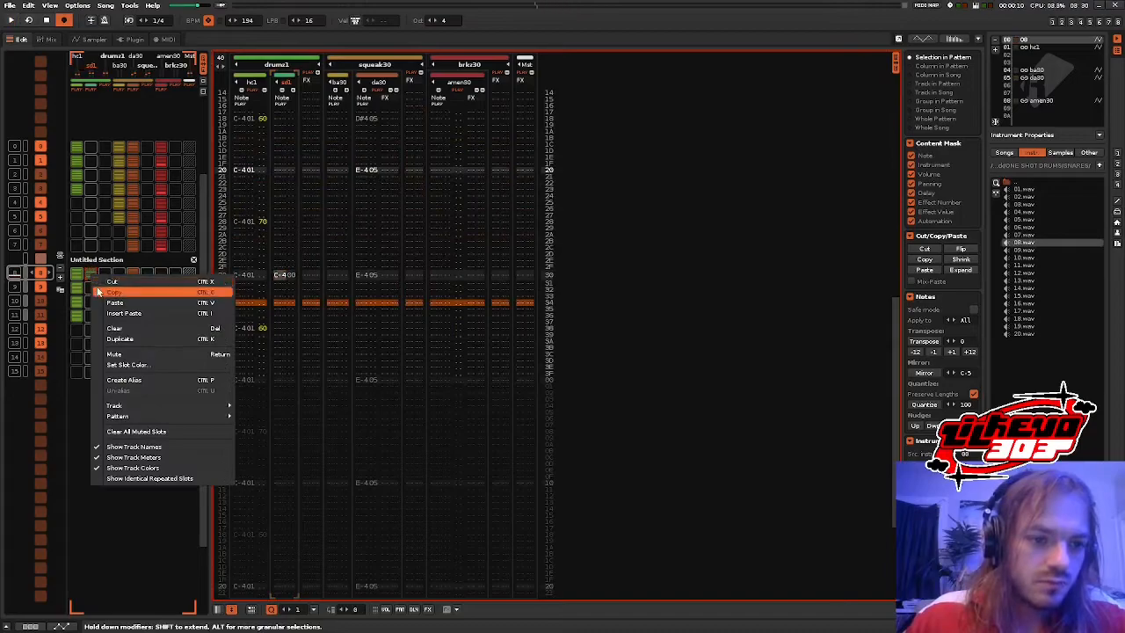
click(98, 290)
scroll(91, 290, down, 3)
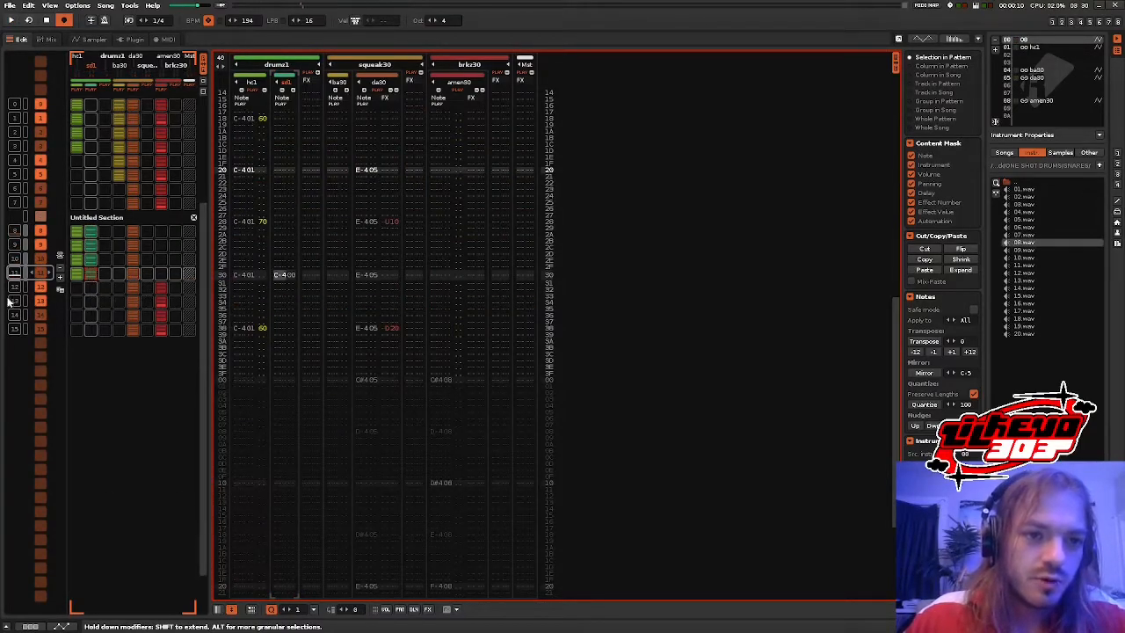
- In the snare's pitch modulation, set the pitch range to about 9 st and lower the input to -0.137
click(70, 37)
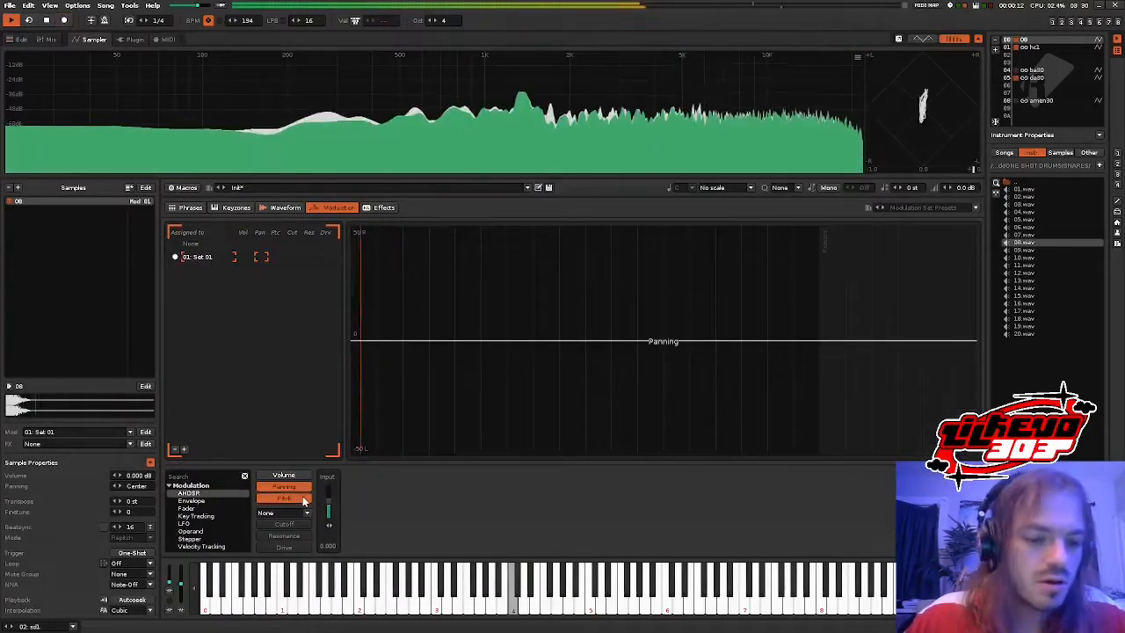
click(302, 498)
drag(415, 230, 415, 247)
drag(329, 511, 329, 504)
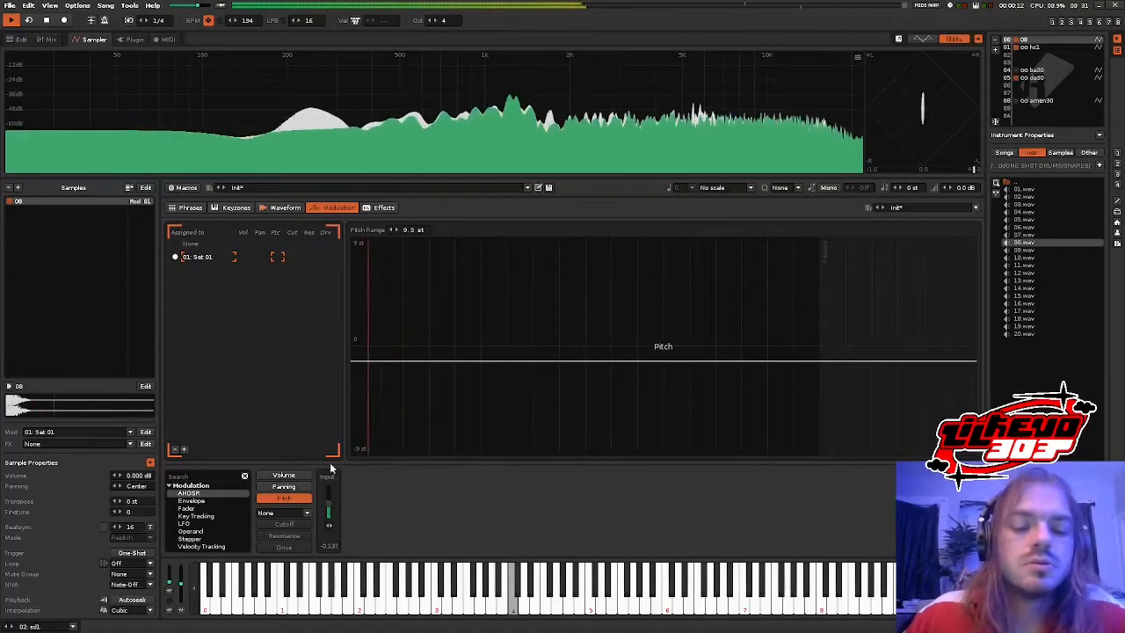
- Create two sample effect chains for the snare instrument, named a and b
click(377, 209)
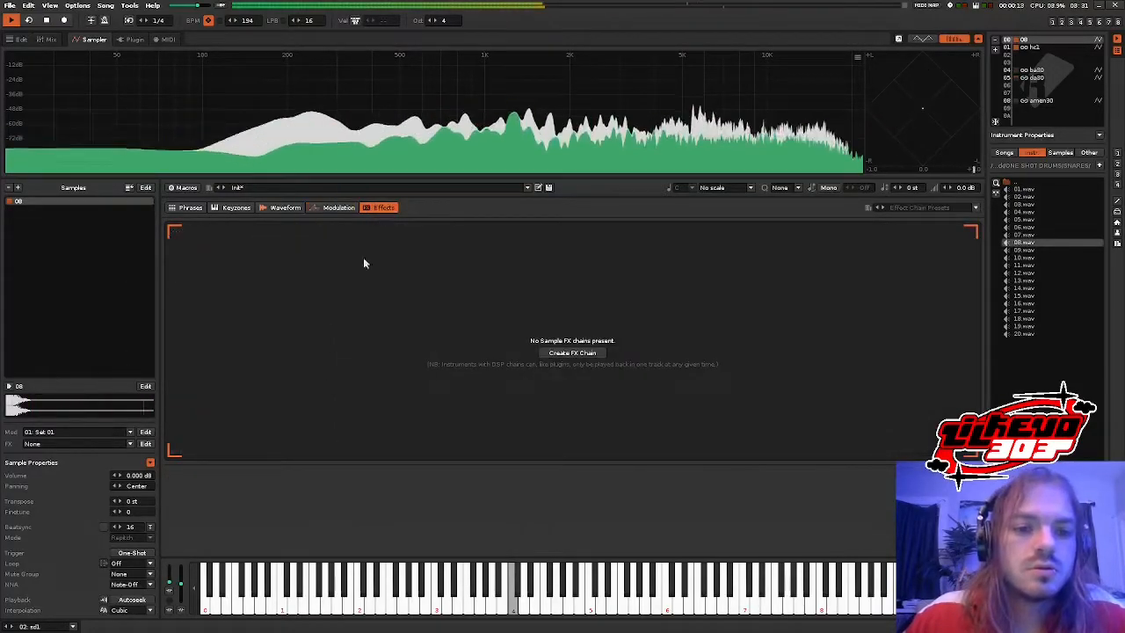
click(567, 354)
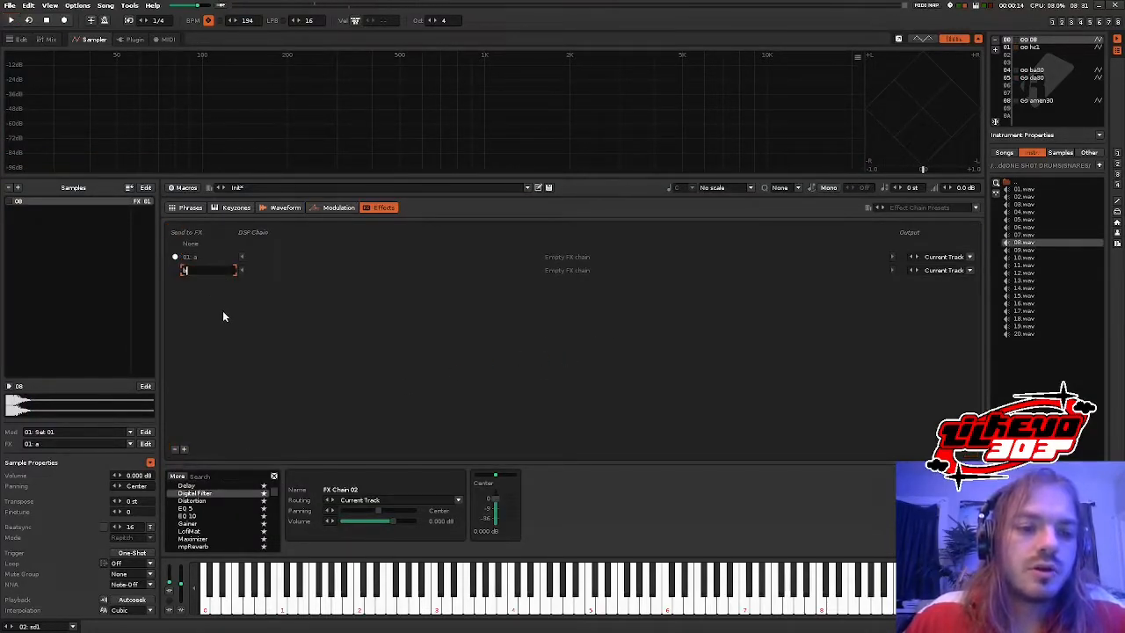
- Map macro 5 to chain a's volume and macro 6 to chain b's, naming them a and b, with values 100 and 0
click(185, 187)
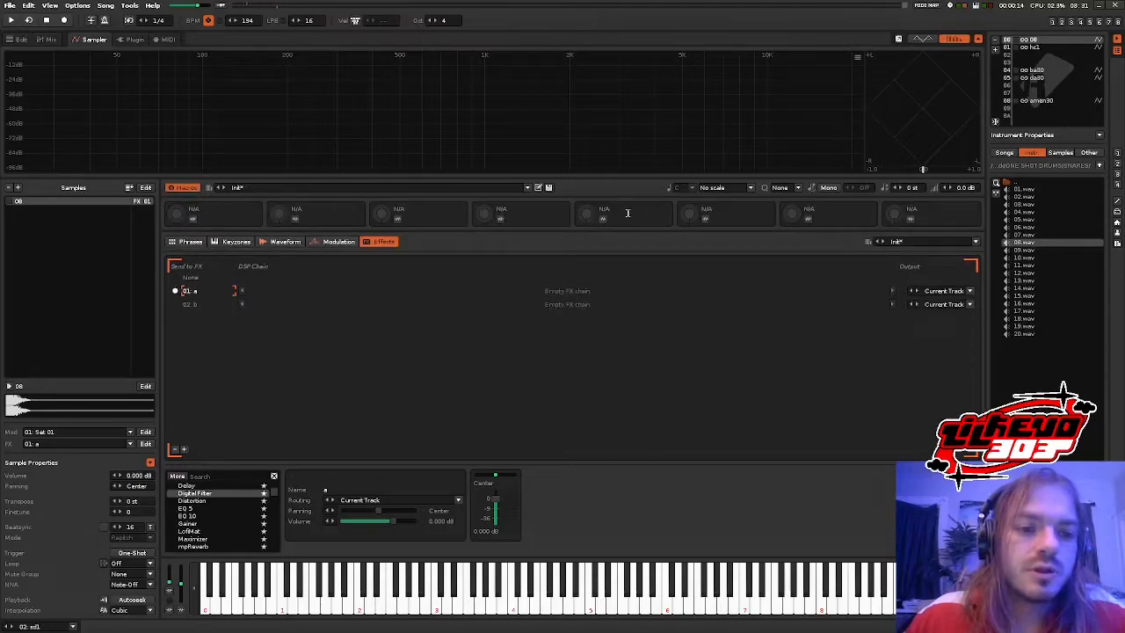
click(705, 217)
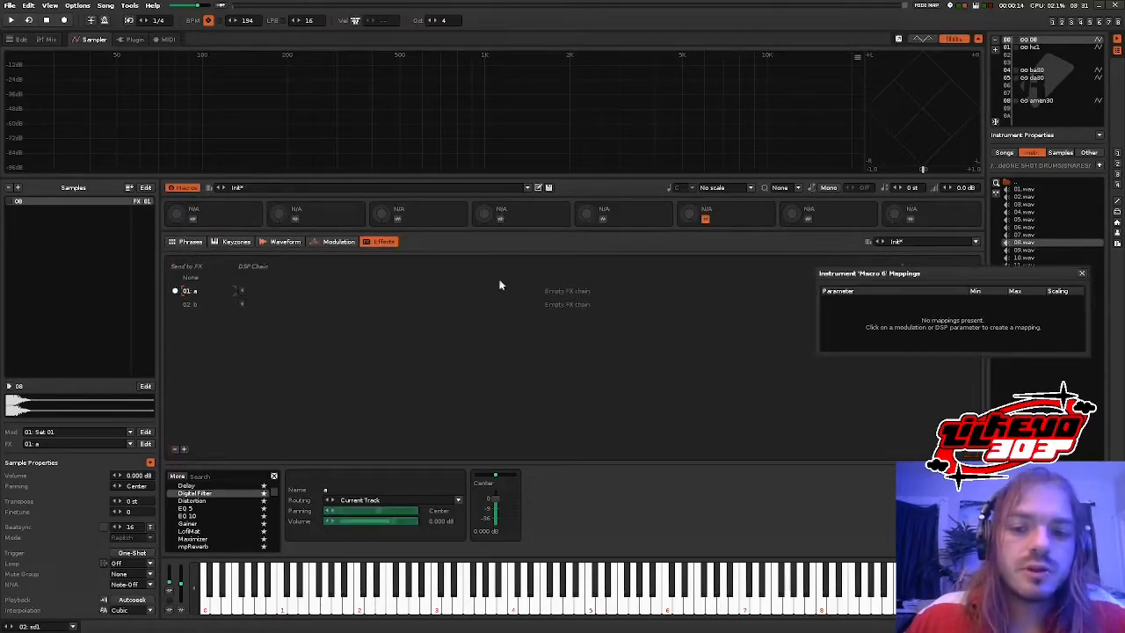
click(381, 522)
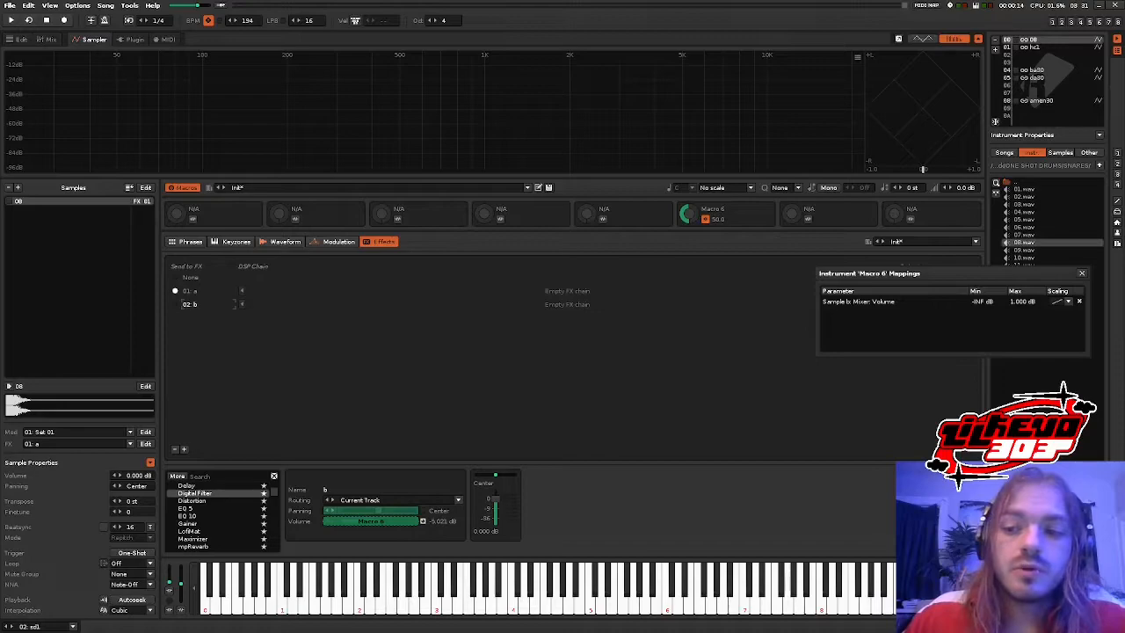
click(603, 218)
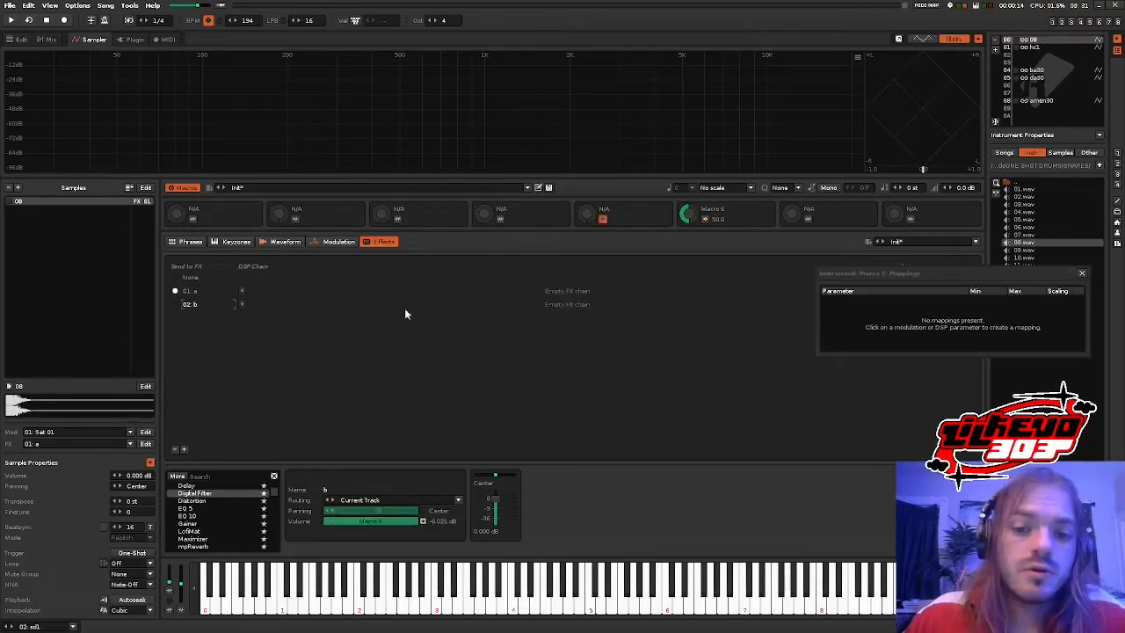
click(366, 522)
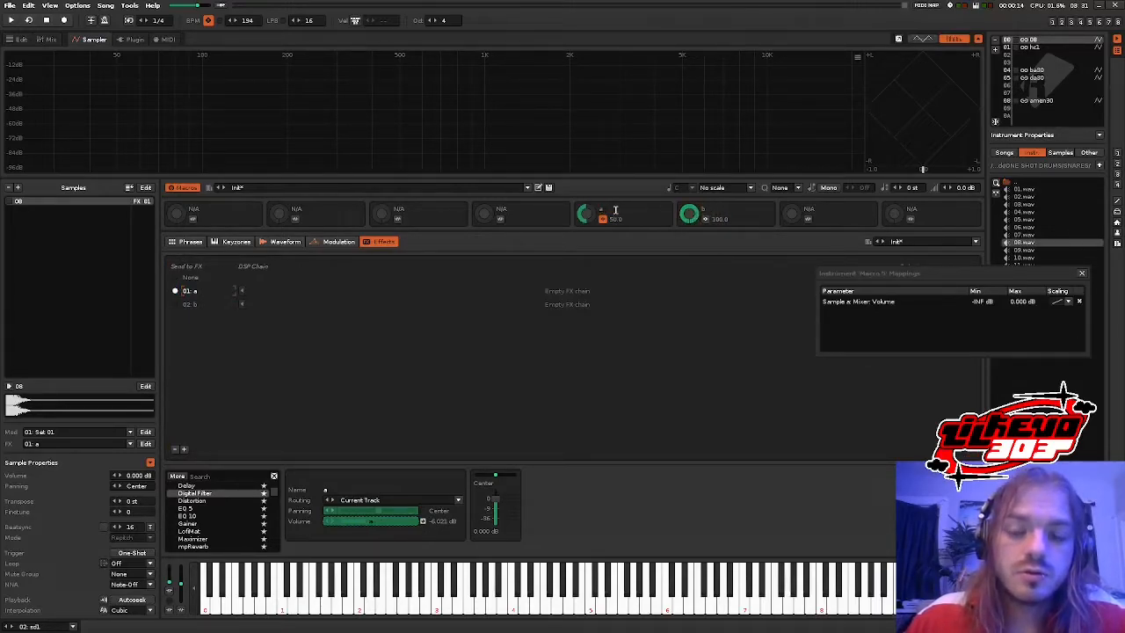
key(space)
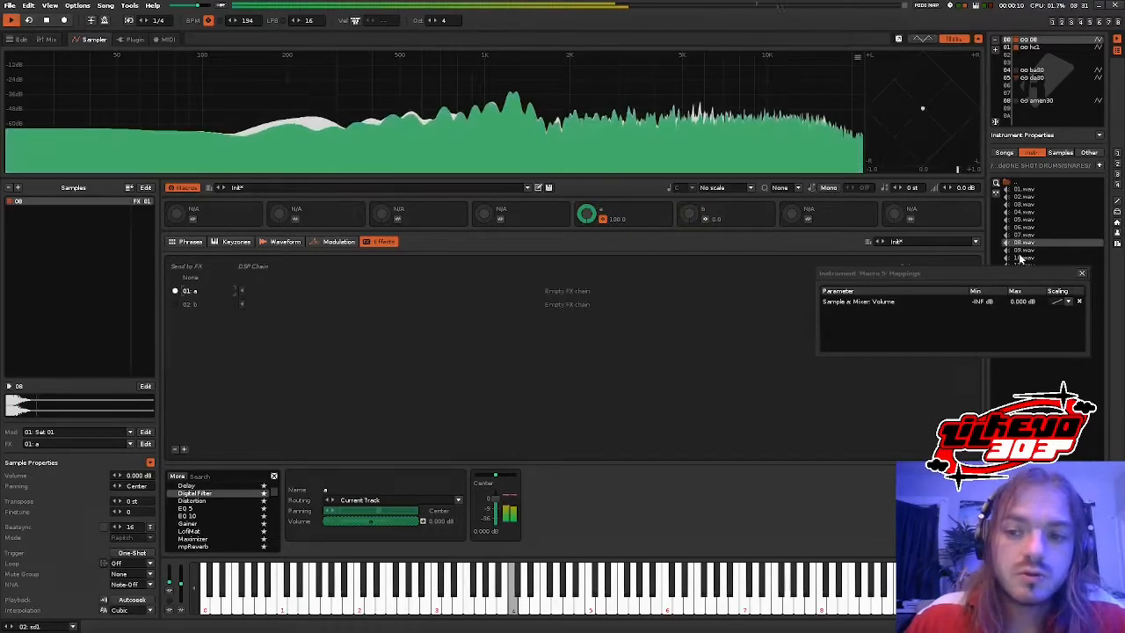
click(1082, 274)
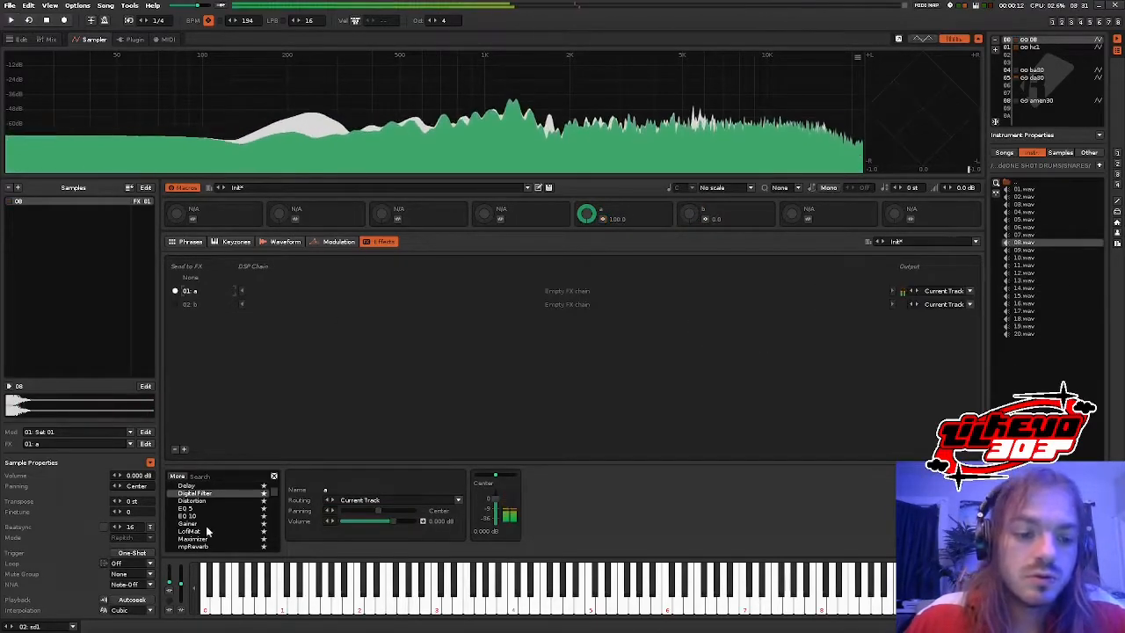
- Add a Digital Filter to chain a as a Chebyshev 4n high-pass with the cutoff at 0.31 kHz
double_click(244, 493)
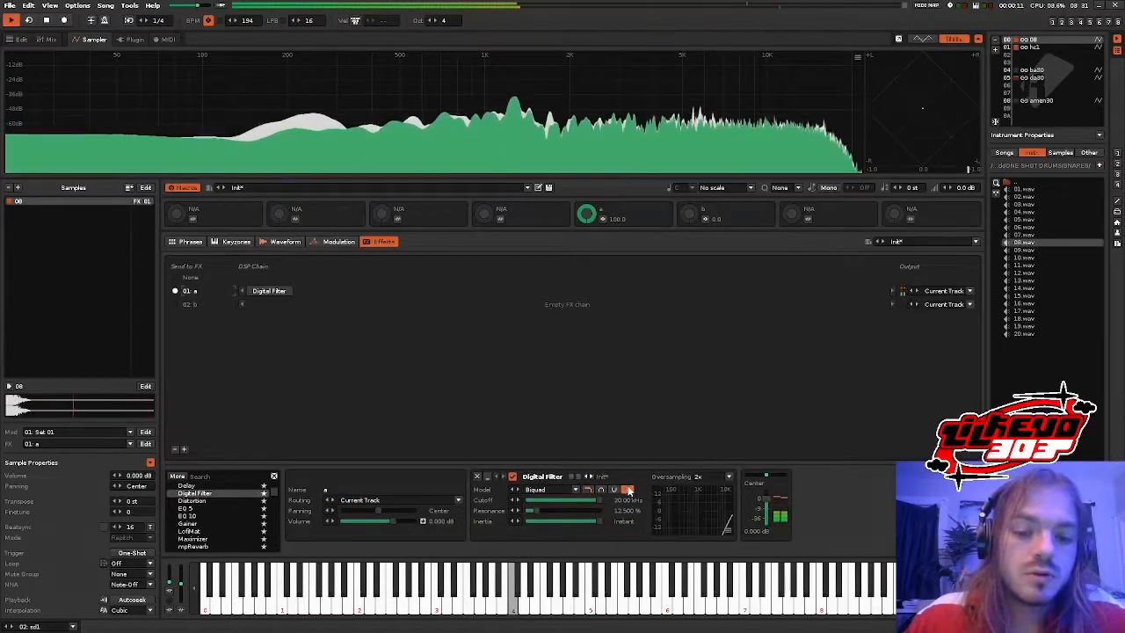
click(545, 489)
click(552, 474)
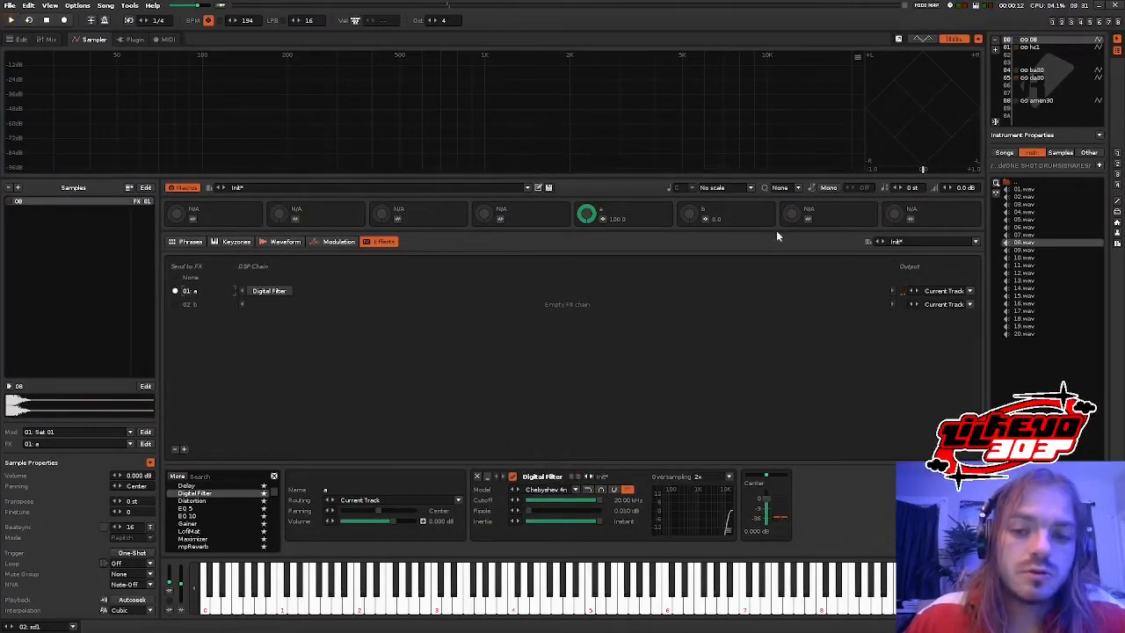
key(space)
drag(600, 500, 541, 500)
key(space)
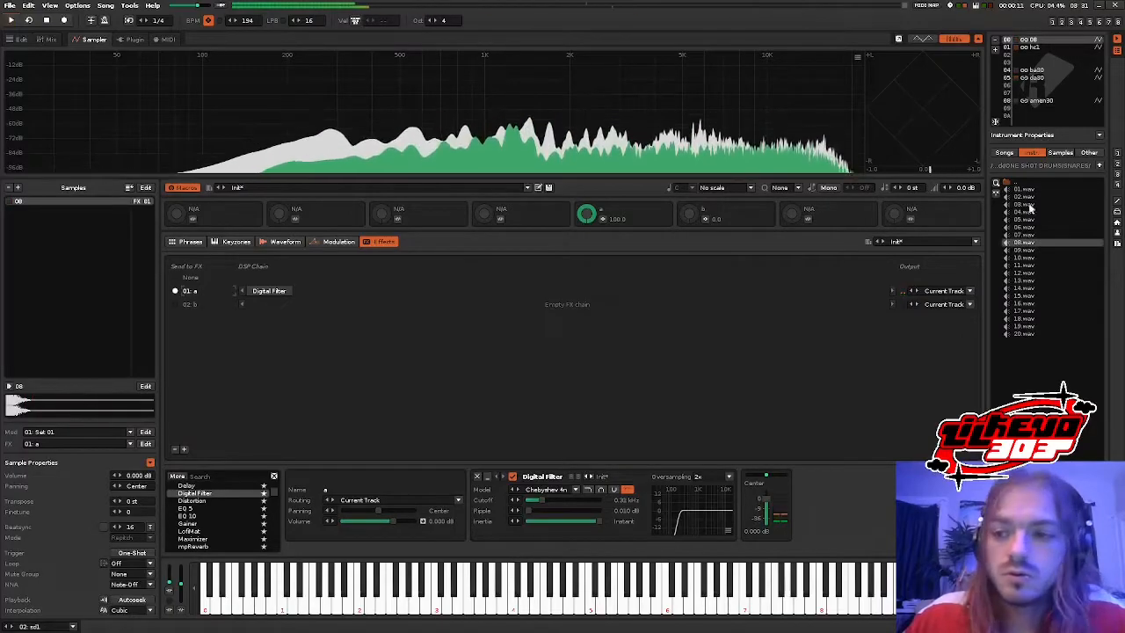
- Reduce the height of the spectrum display and play back the filtered snare
click(1005, 154)
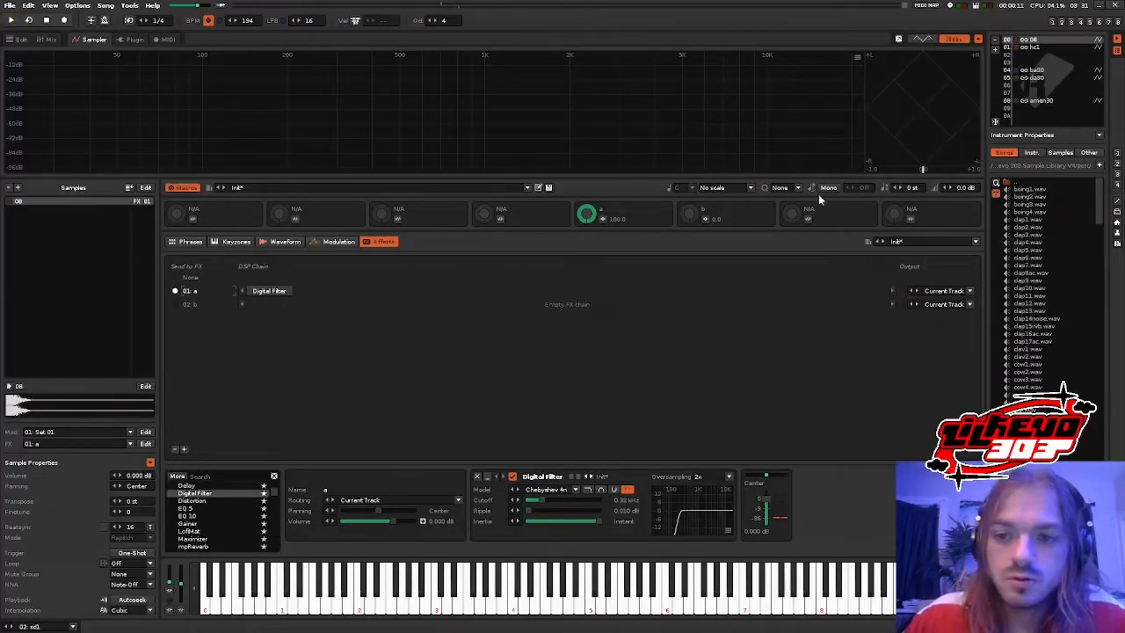
drag(809, 184, 813, 114)
key(space)
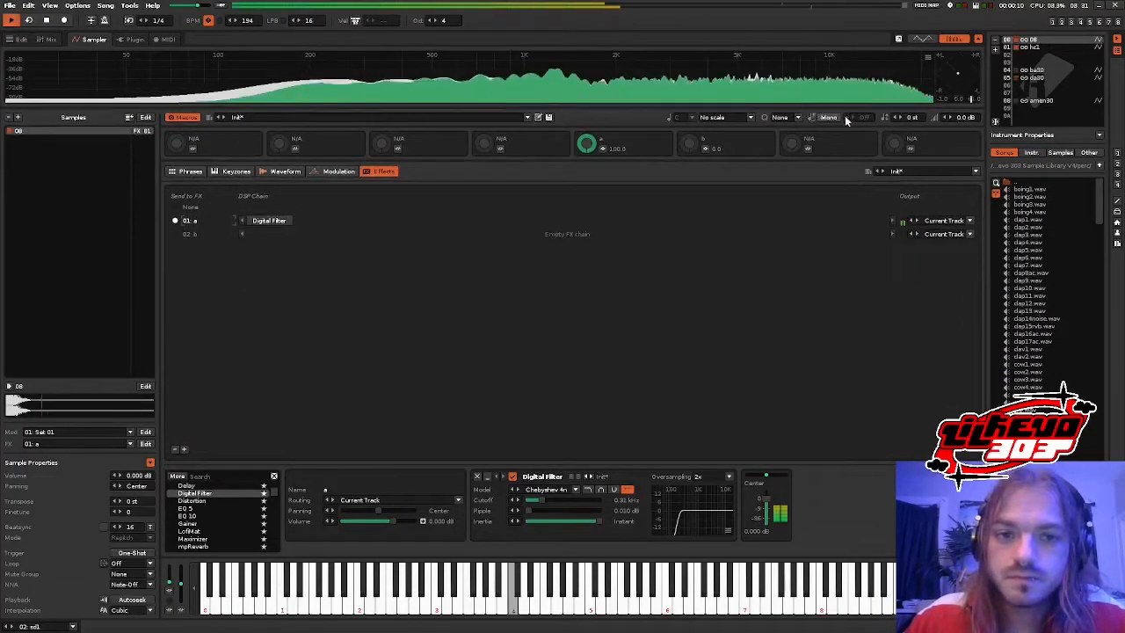
click(1031, 153)
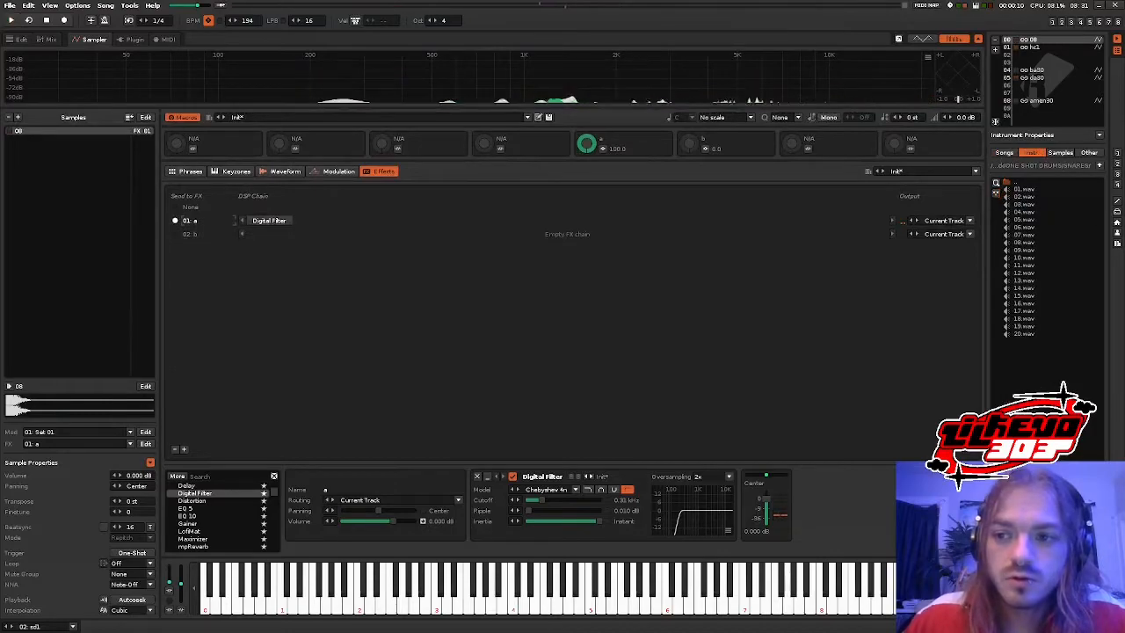
- Go back to the sample packs folder and open the Stash Folder (Bonus Stuff Inside) with the TM88 samples
click(1118, 153)
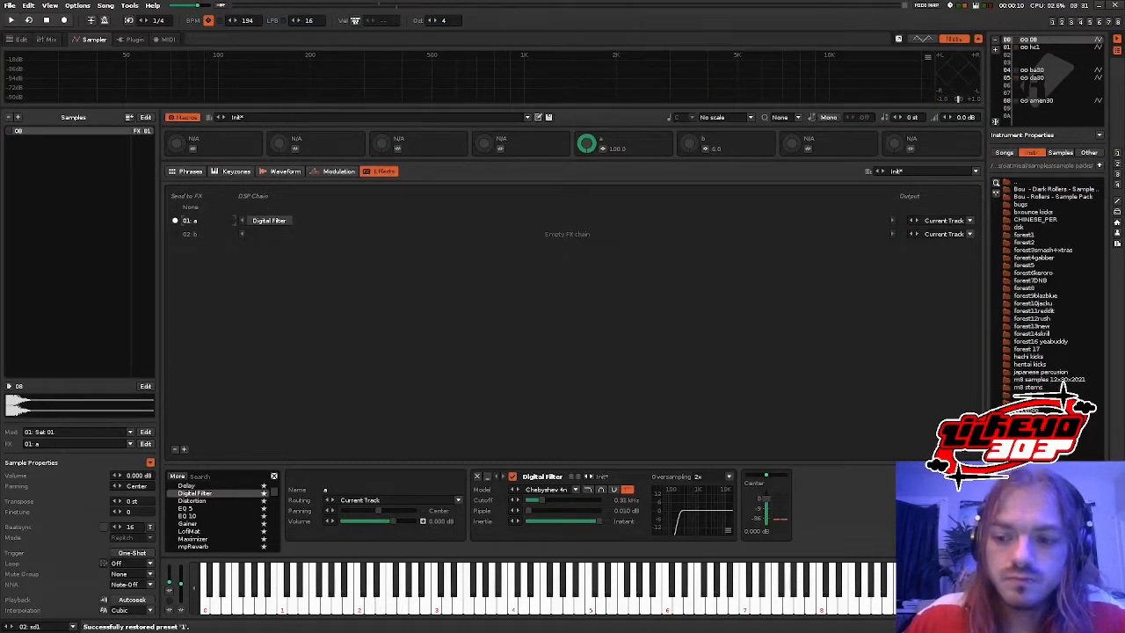
double_click(1042, 479)
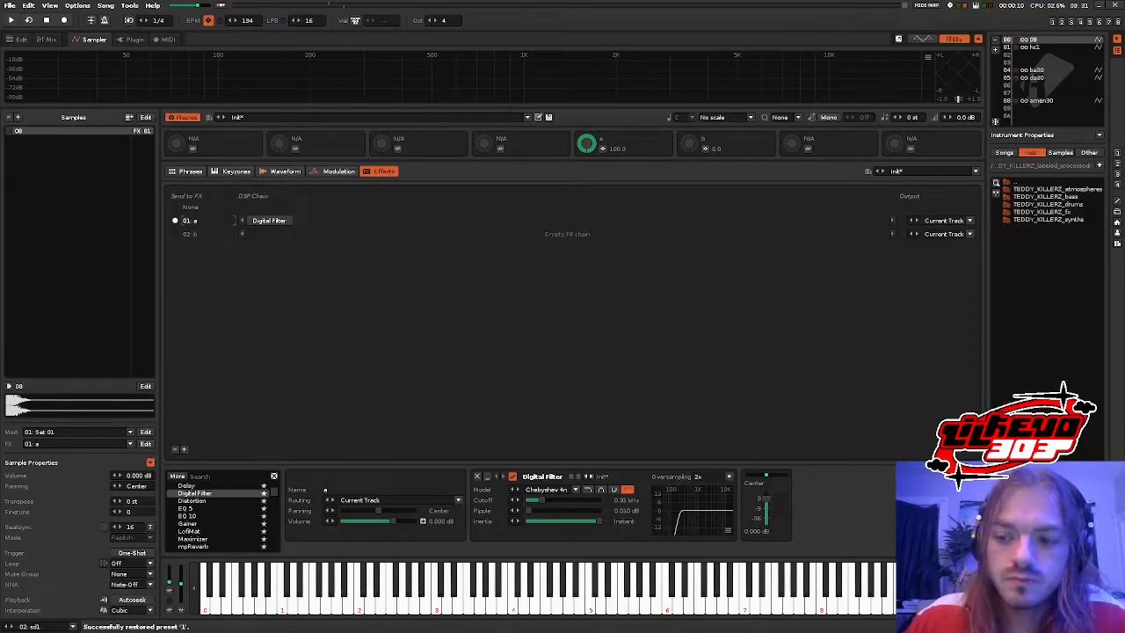
double_click(1052, 183)
double_click(1044, 464)
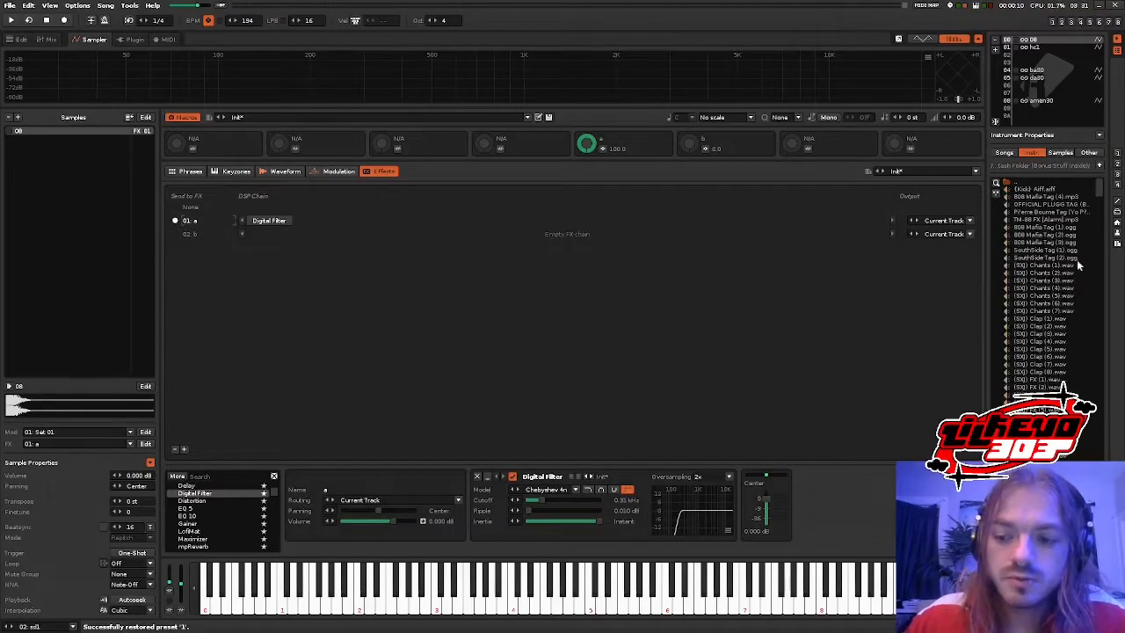
drag(1099, 192, 1098, 575)
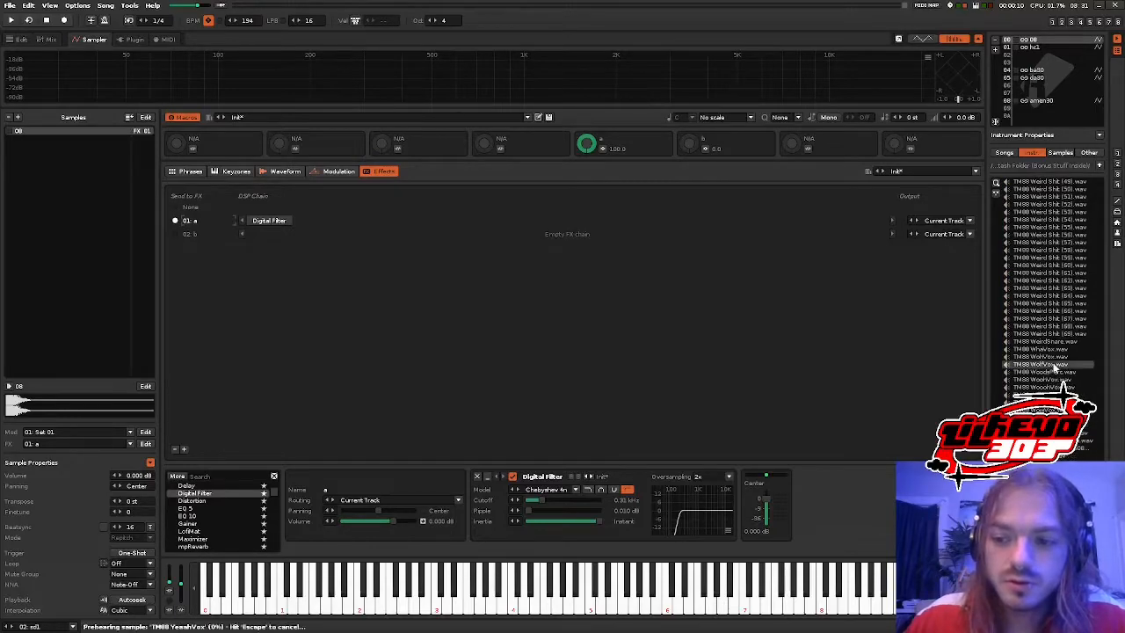
- Search the folder for "snare", audition the matches and add TM88 MoneySnare.wav as the instrument's second sample
click(997, 182)
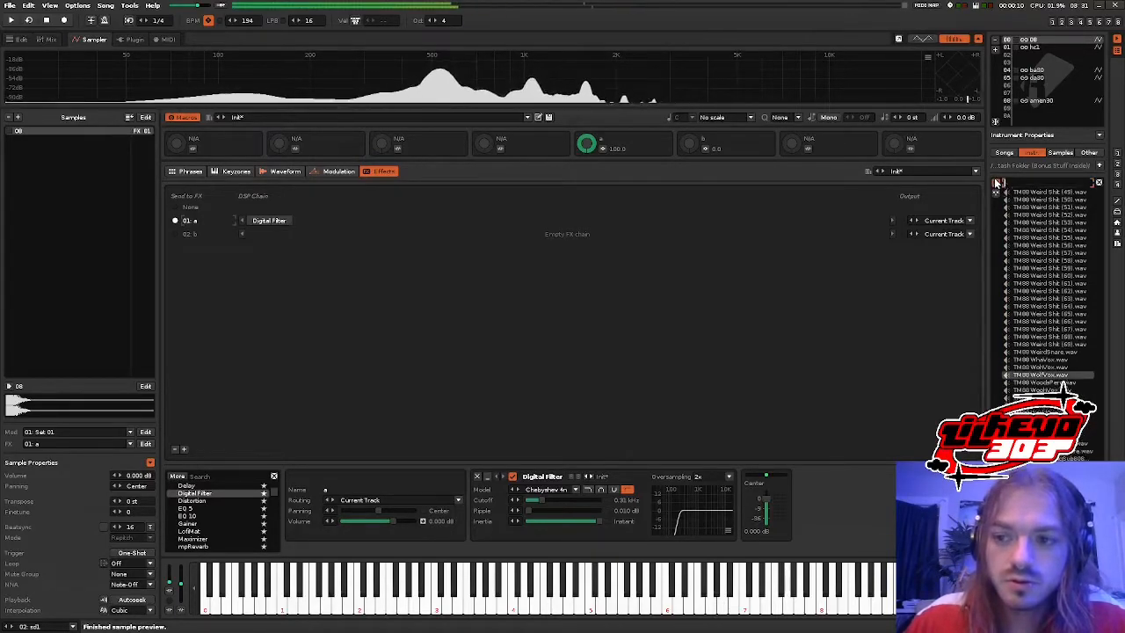
text(snare)
click(1042, 243)
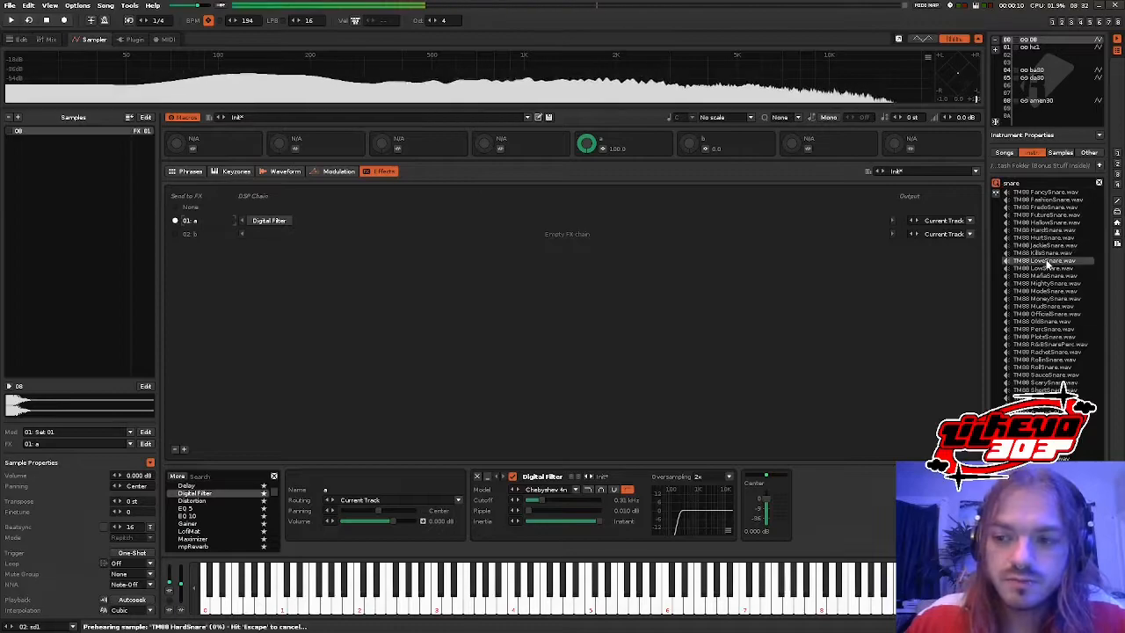
click(1069, 325)
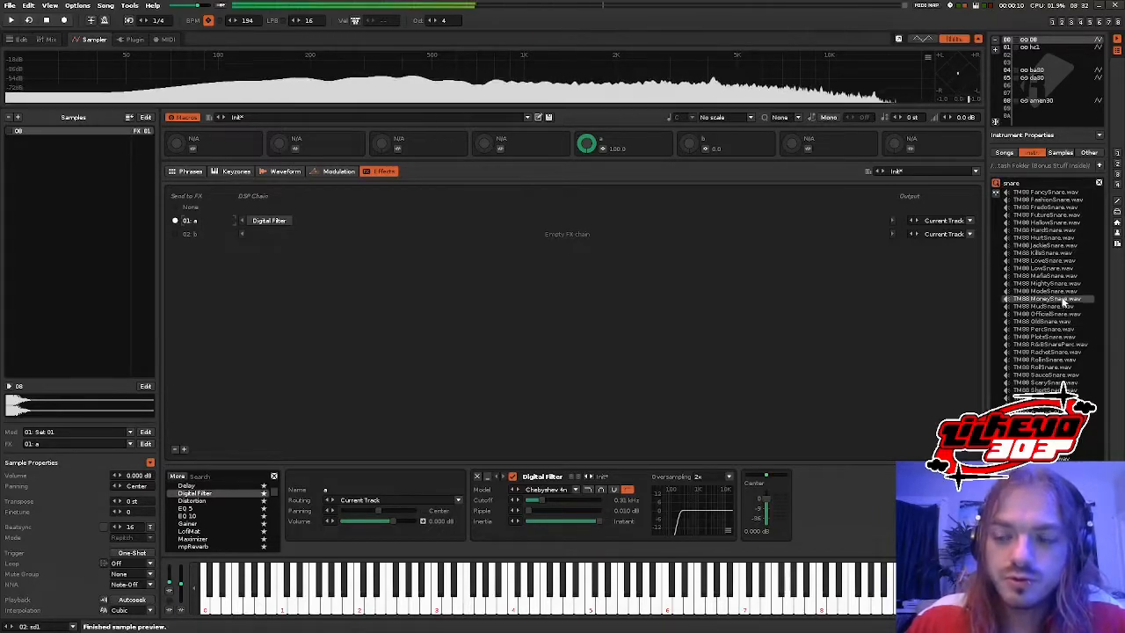
drag(1048, 299, 44, 159)
- Send the MoneySnare sample to effect chain b, set macro b to 100 and play the layered snare
click(175, 234)
drag(689, 145, 689, 111)
key(space)
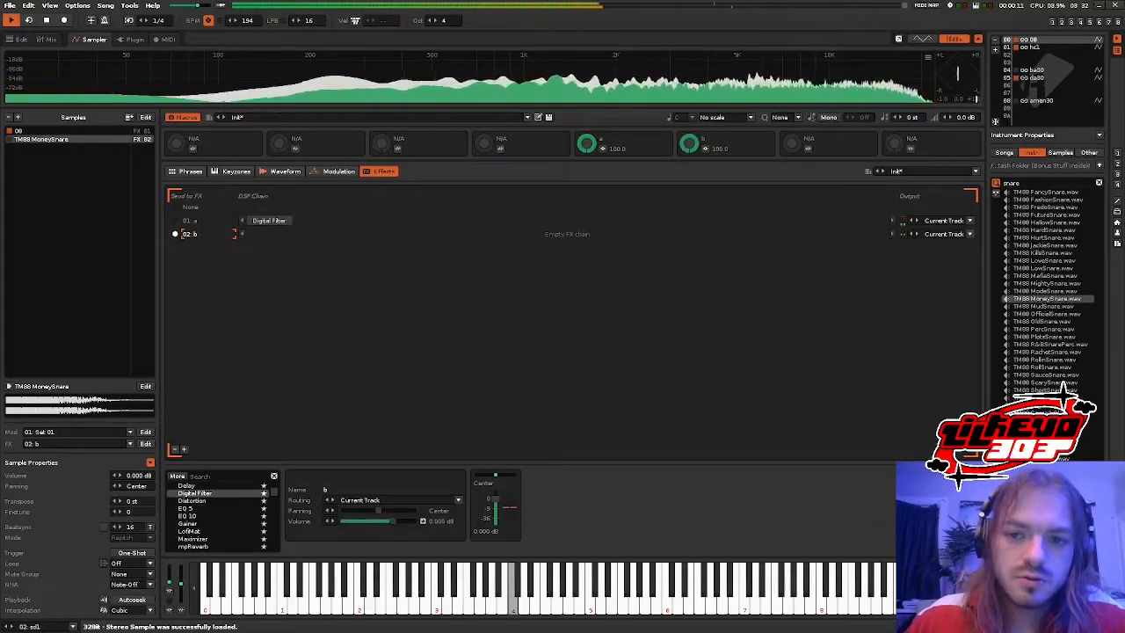
key(space)
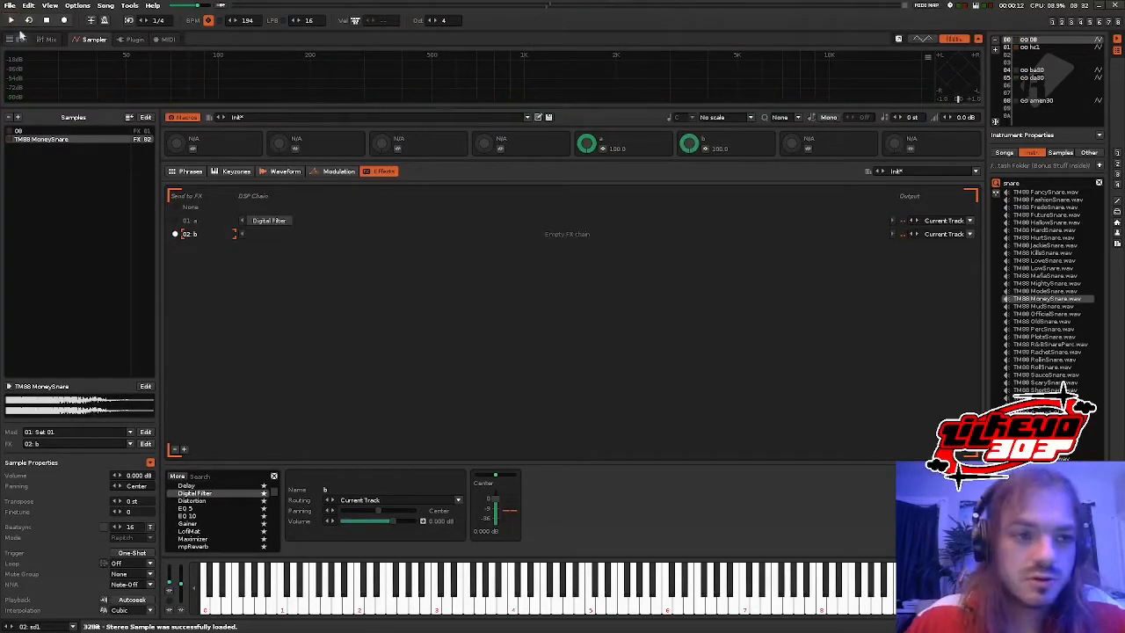
- Solo the sd1 track in the mixer, play the pattern and return to the sampler
click(46, 39)
click(18, 38)
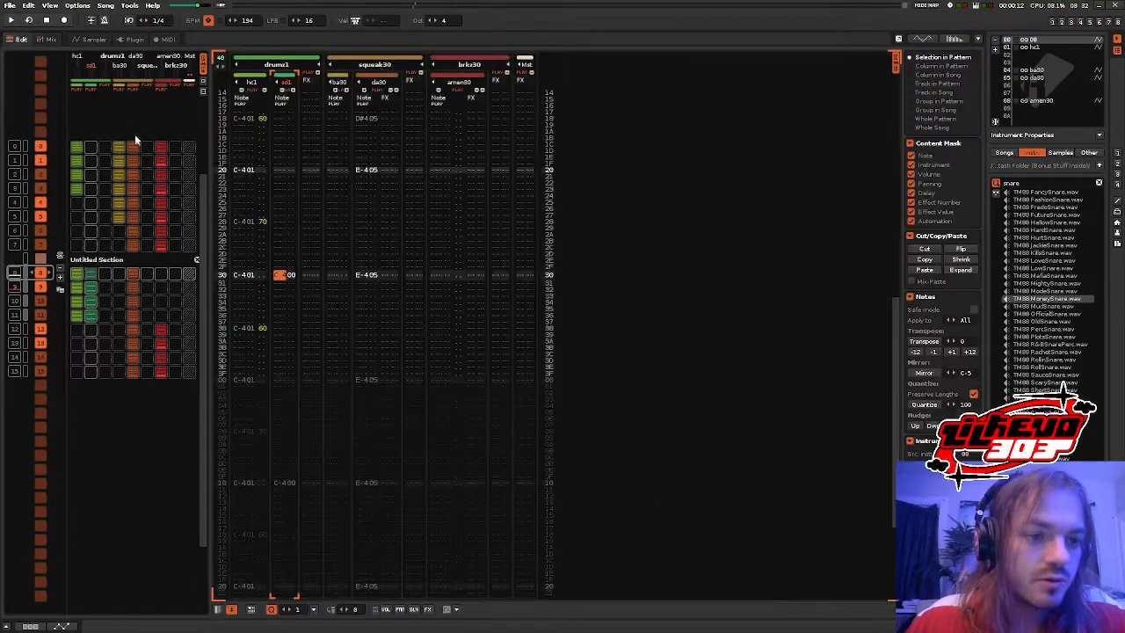
scroll(281, 193, up, 6)
click(49, 39)
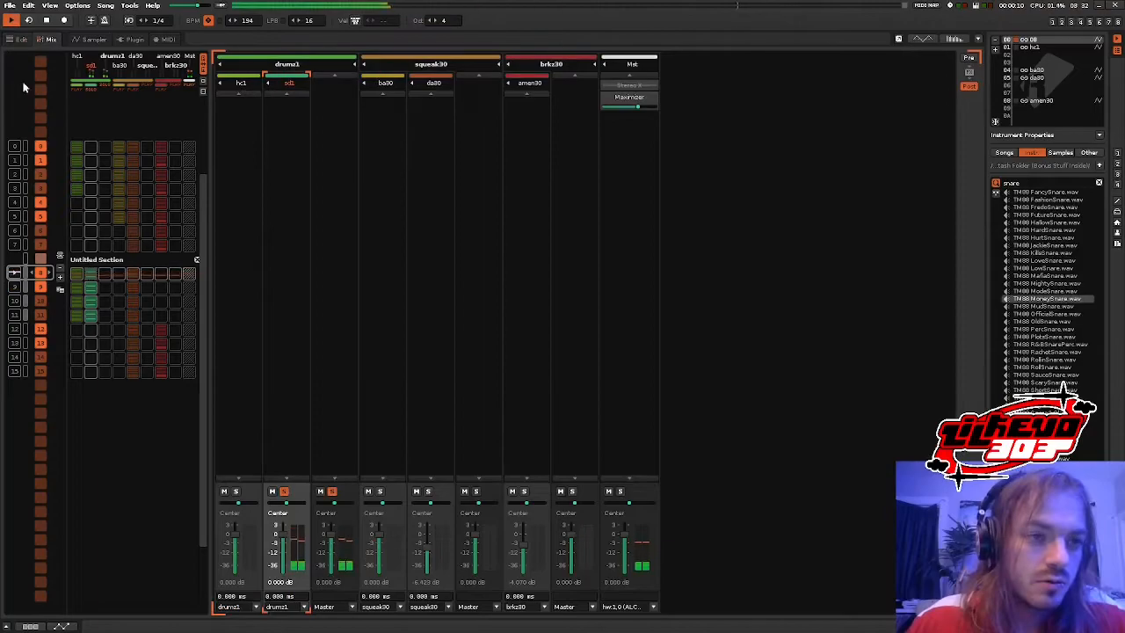
click(91, 39)
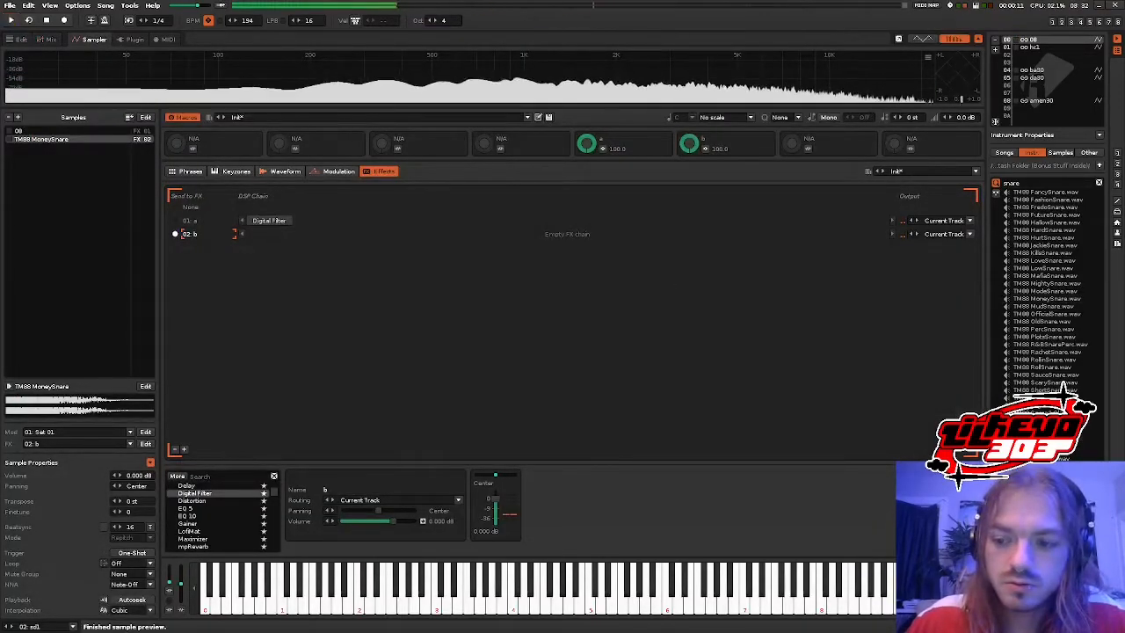
- Replace the TM88 MoneySnare sample with tour snare
key(Down)
key(Down)
key(Down)
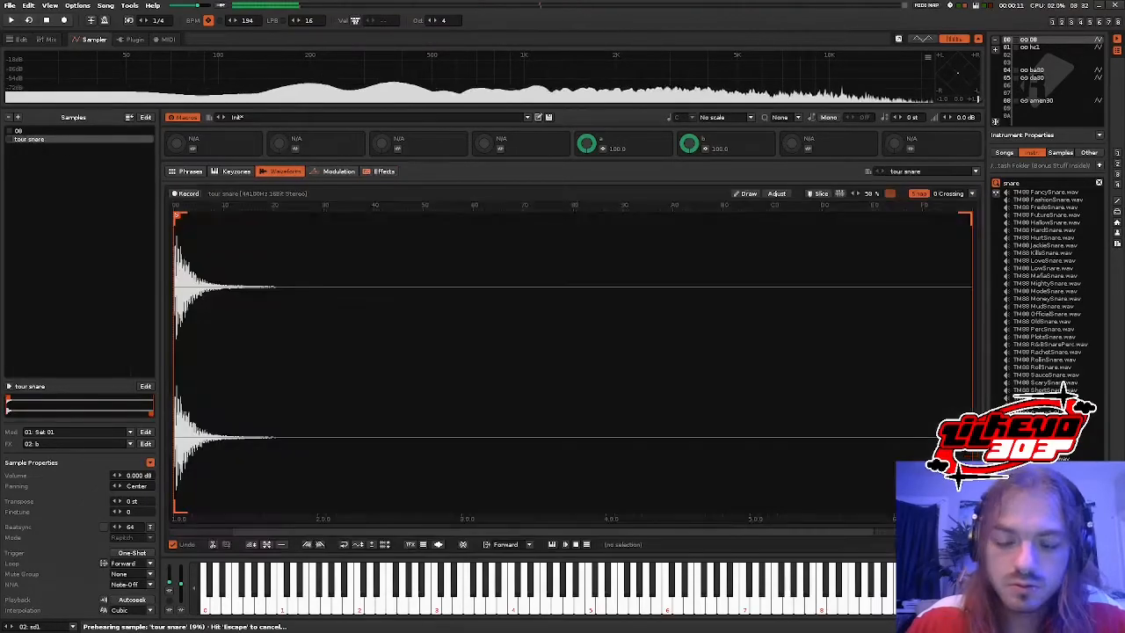
- Set the tour snare sample's volume to 4.647 dB while playing the pattern
key(Return)
drag(145, 476, 145, 446)
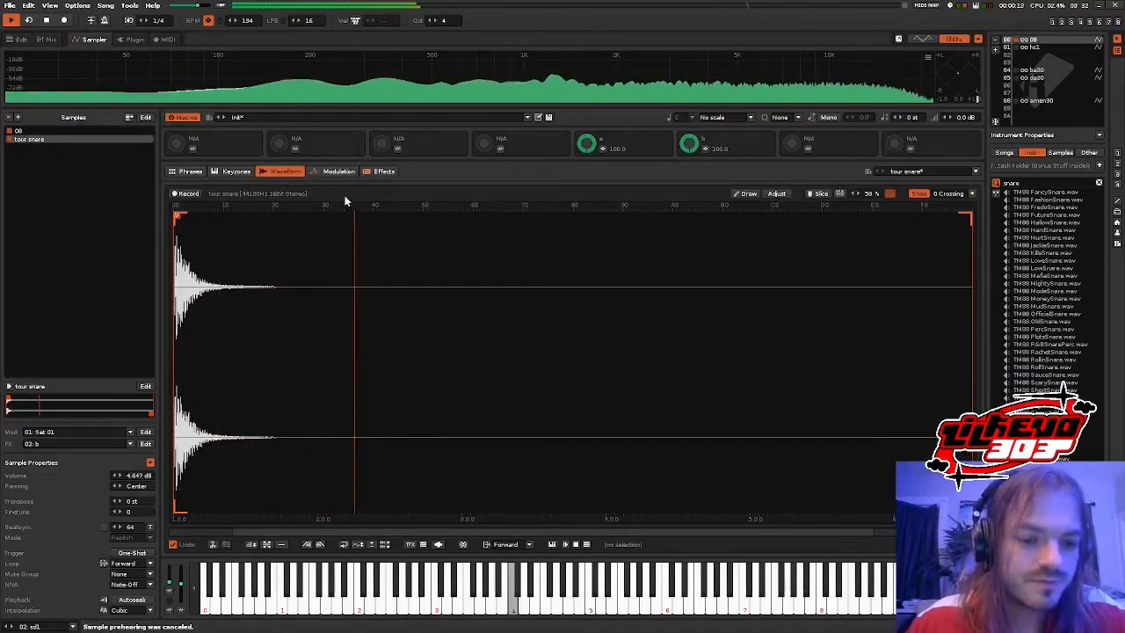
key(space)
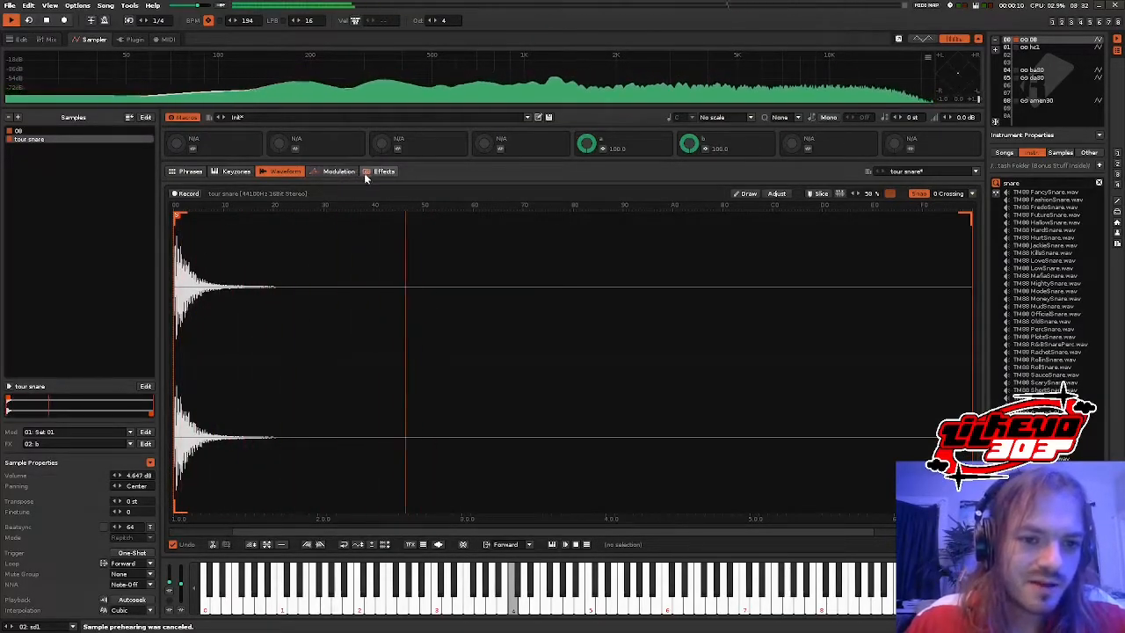
- Delete the silent tail of the tour snare waveform and play the pattern
drag(405, 362, 911, 311)
right_click(778, 278)
click(786, 283)
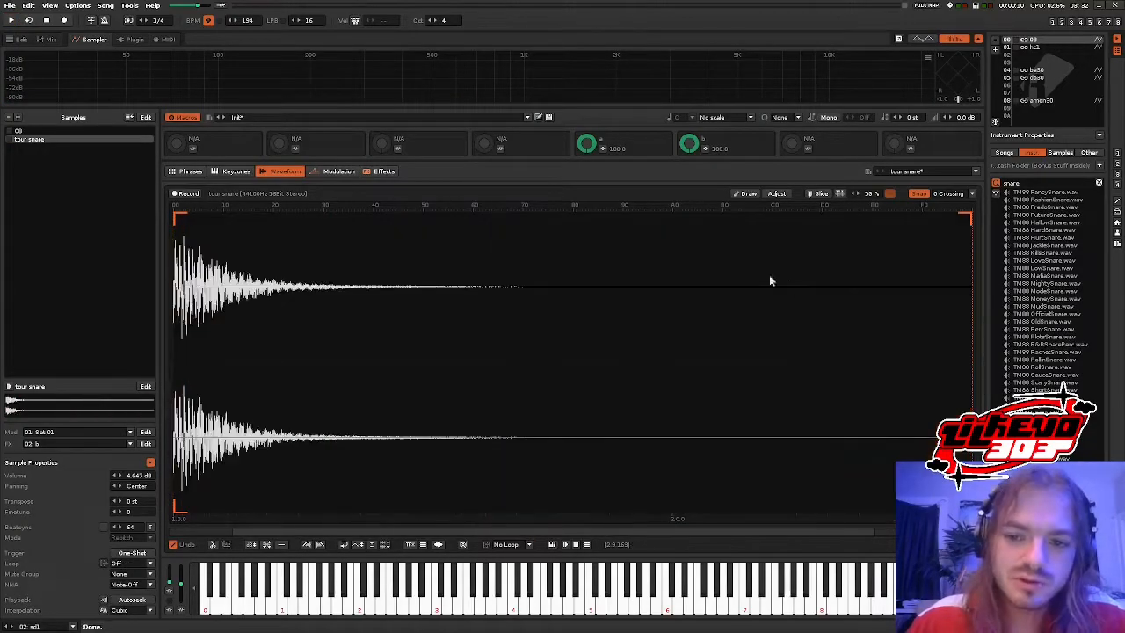
key(space)
- Add a second modulation set to the instrument and assign the tour snare sample to it
click(338, 170)
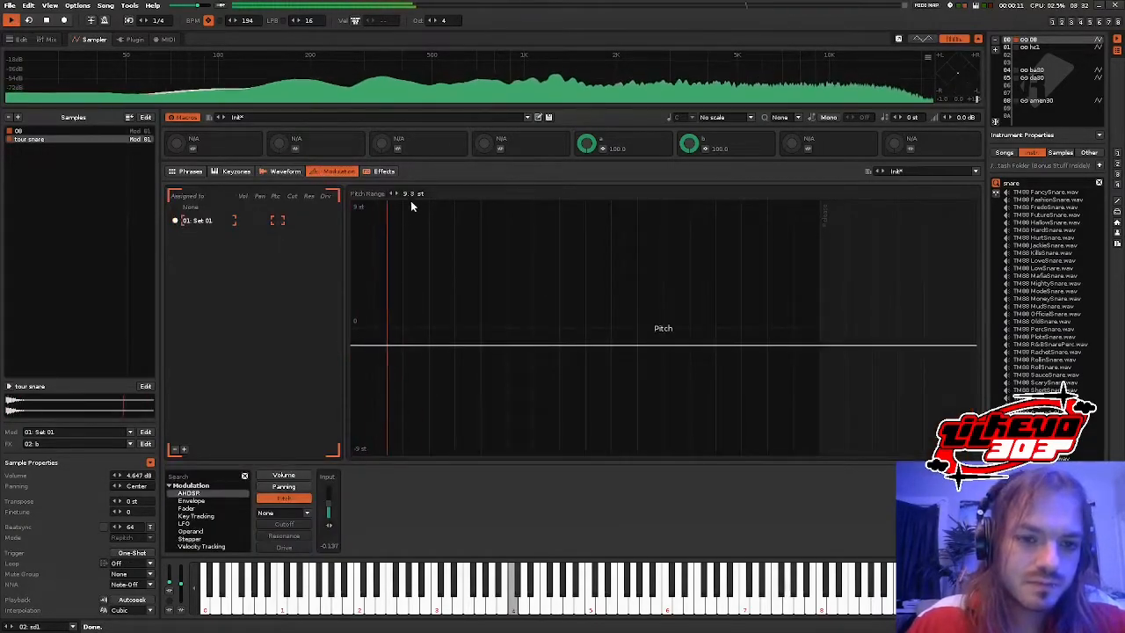
click(183, 449)
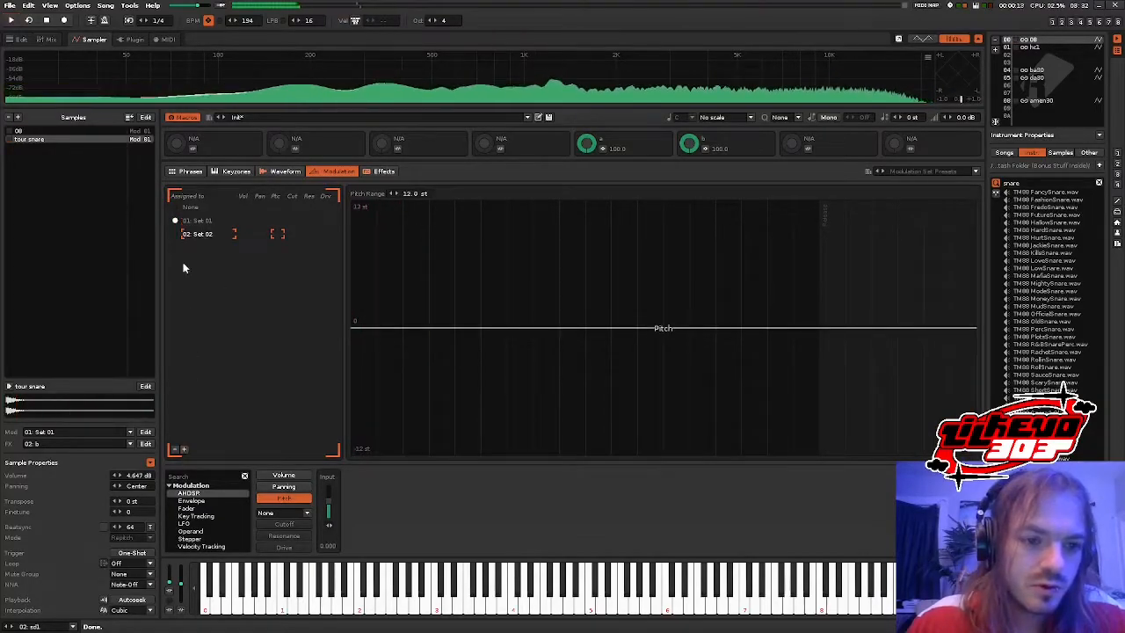
double_click(208, 222)
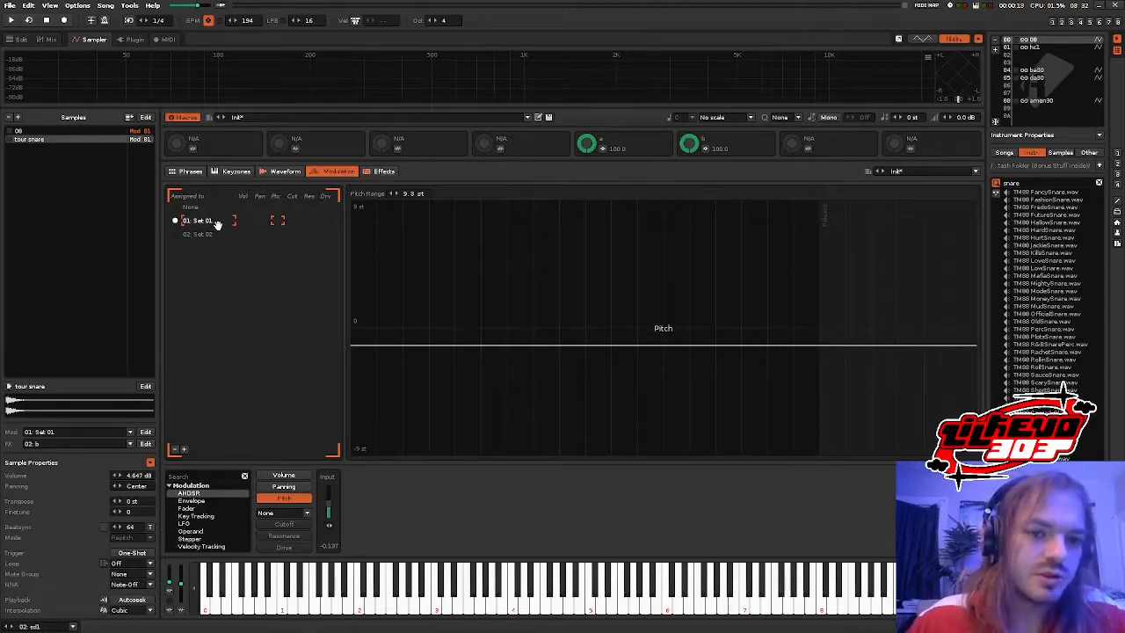
click(76, 137)
click(174, 234)
click(88, 131)
click(106, 140)
- Rename the first modulation set to a and the second to b
double_click(200, 221)
text(a)
click(201, 232)
key(b)
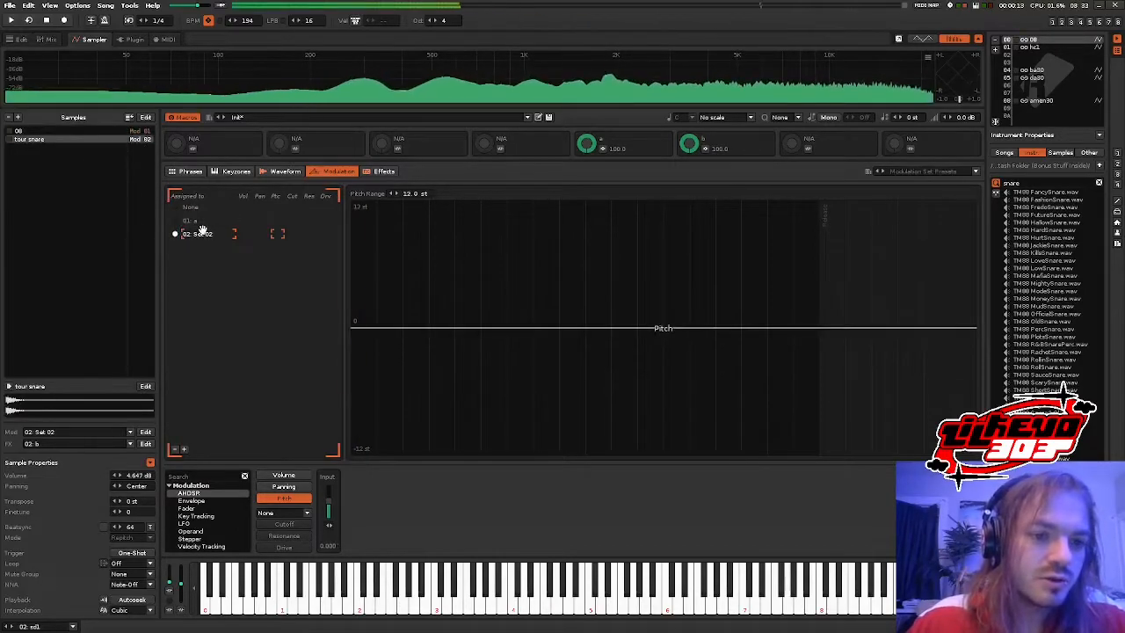
- Rename the instrument's first sample to a and the tour snare sample to b
click(44, 132)
right_click(44, 131)
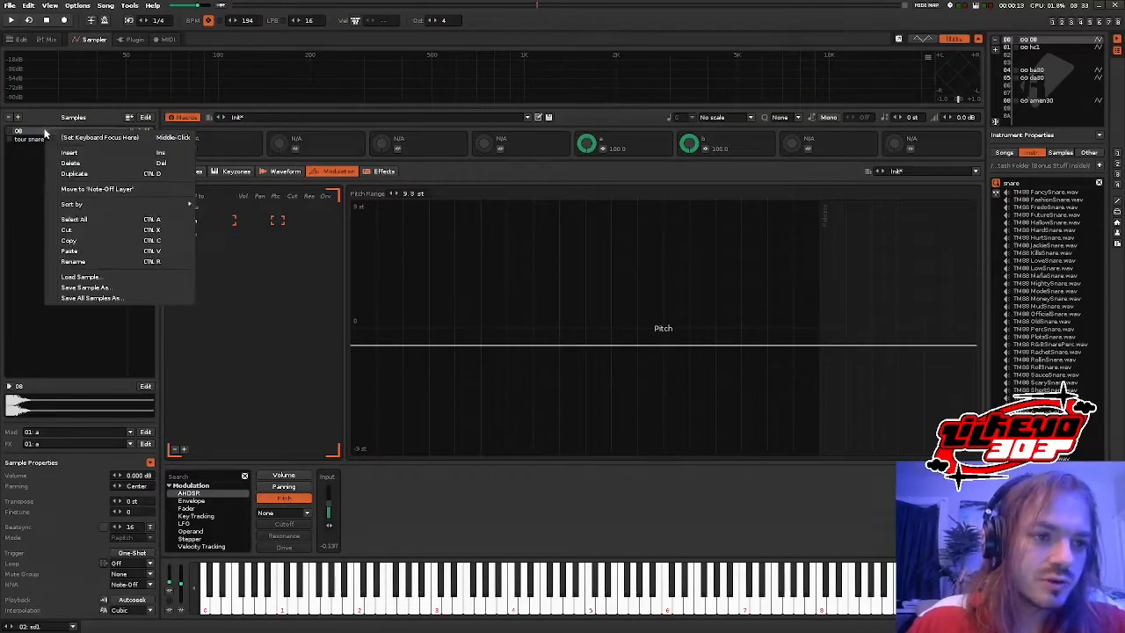
click(90, 262)
right_click(50, 141)
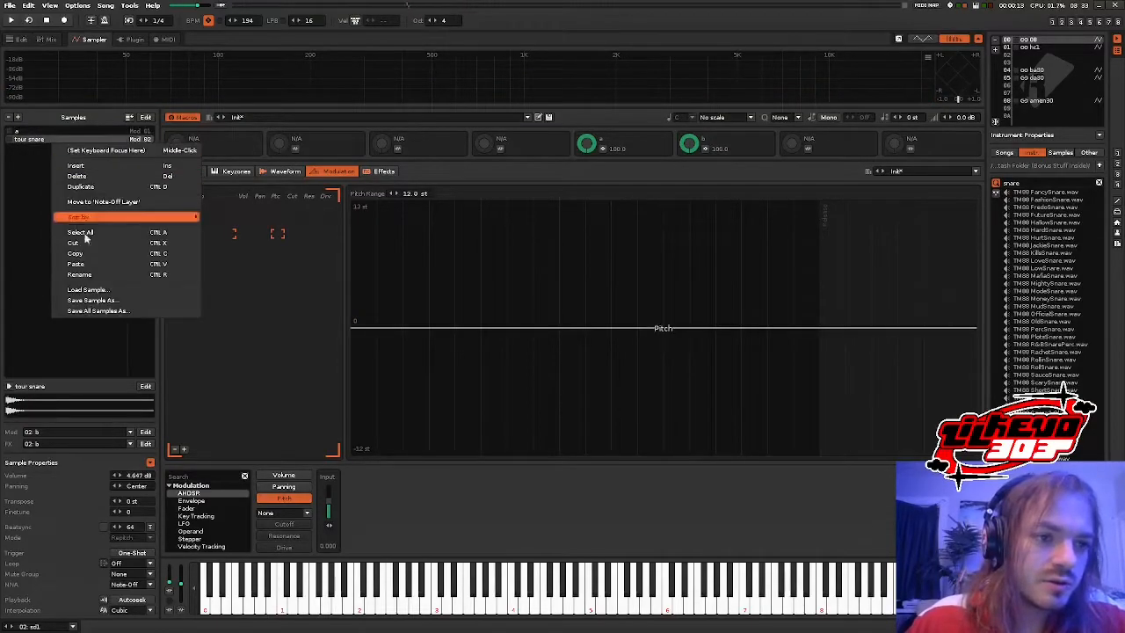
click(99, 275)
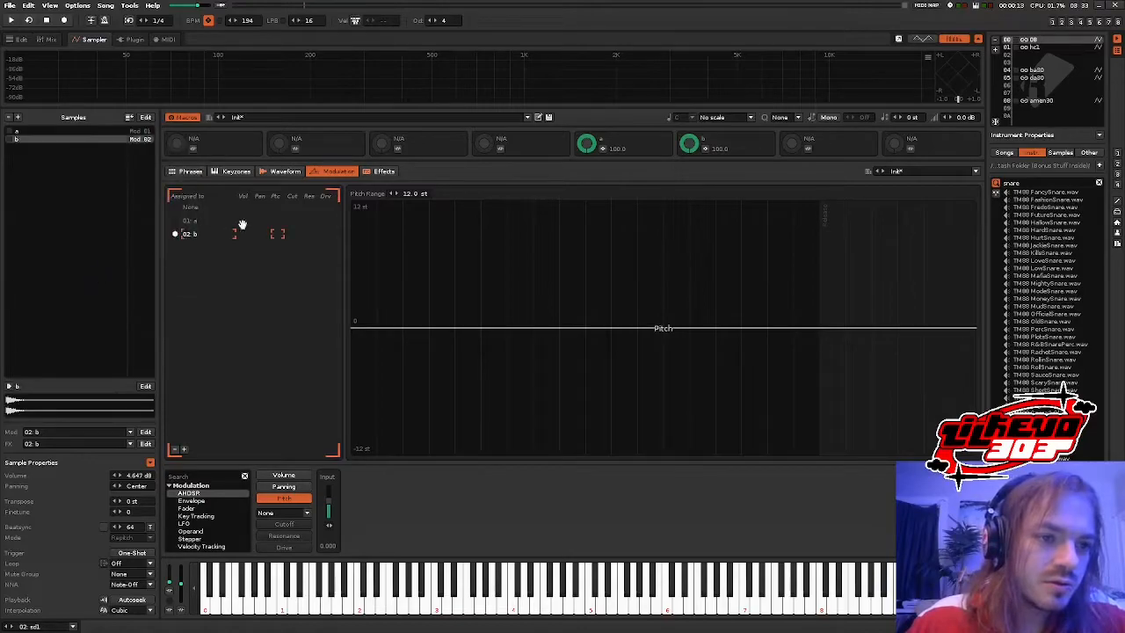
- Give modulation set b a 9.5 st pitch range and a pitch input of 0.305 during playback, with macro a at 0
click(376, 172)
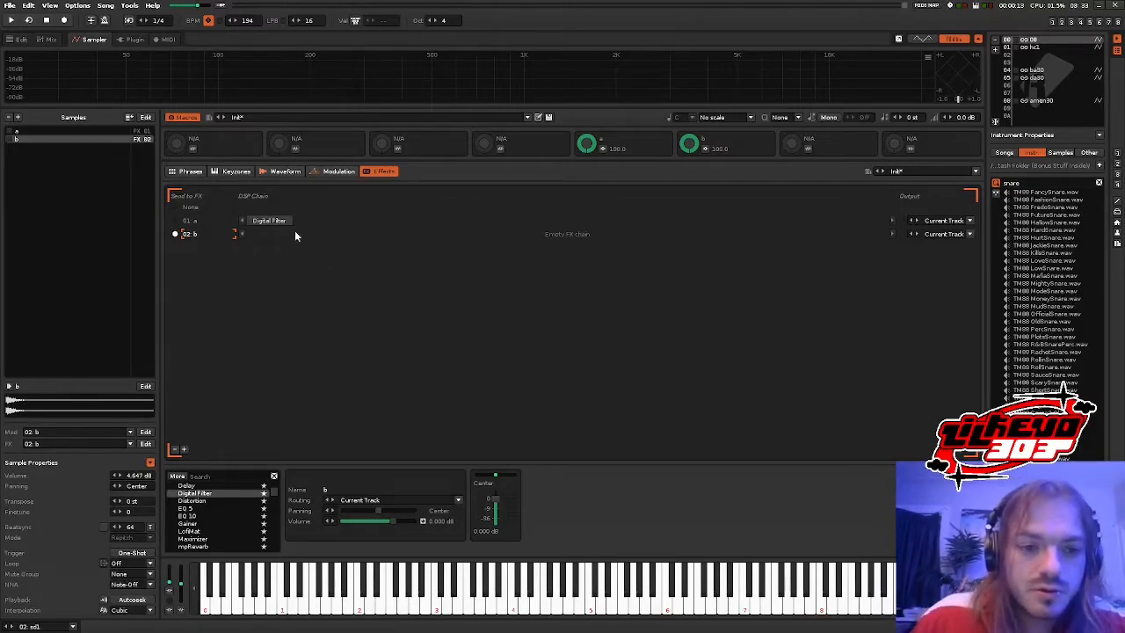
click(339, 172)
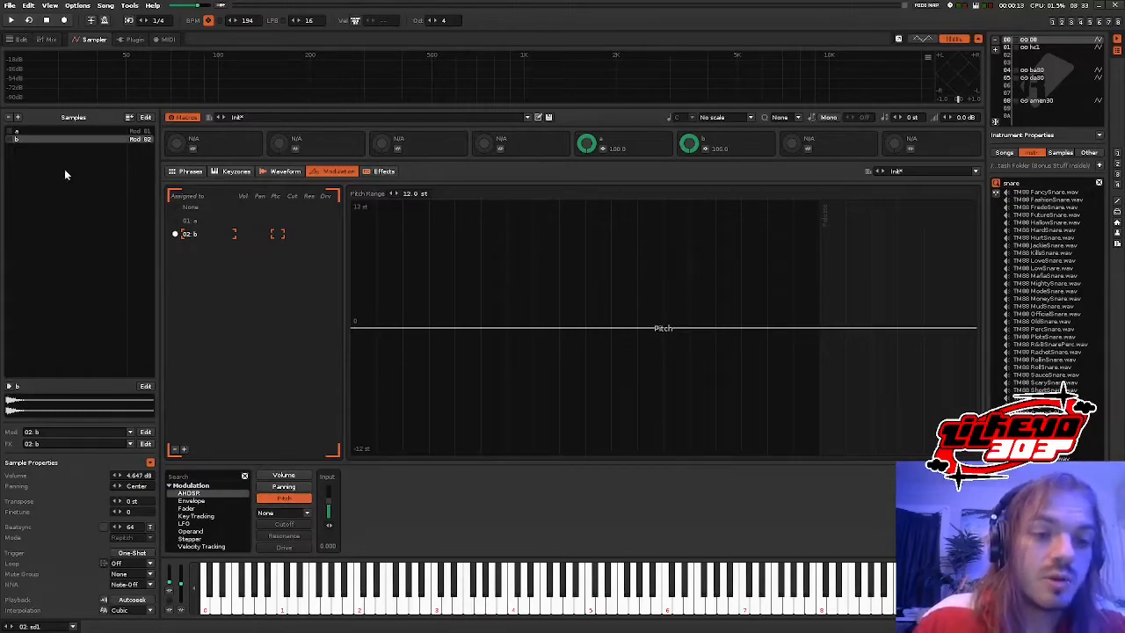
key(space)
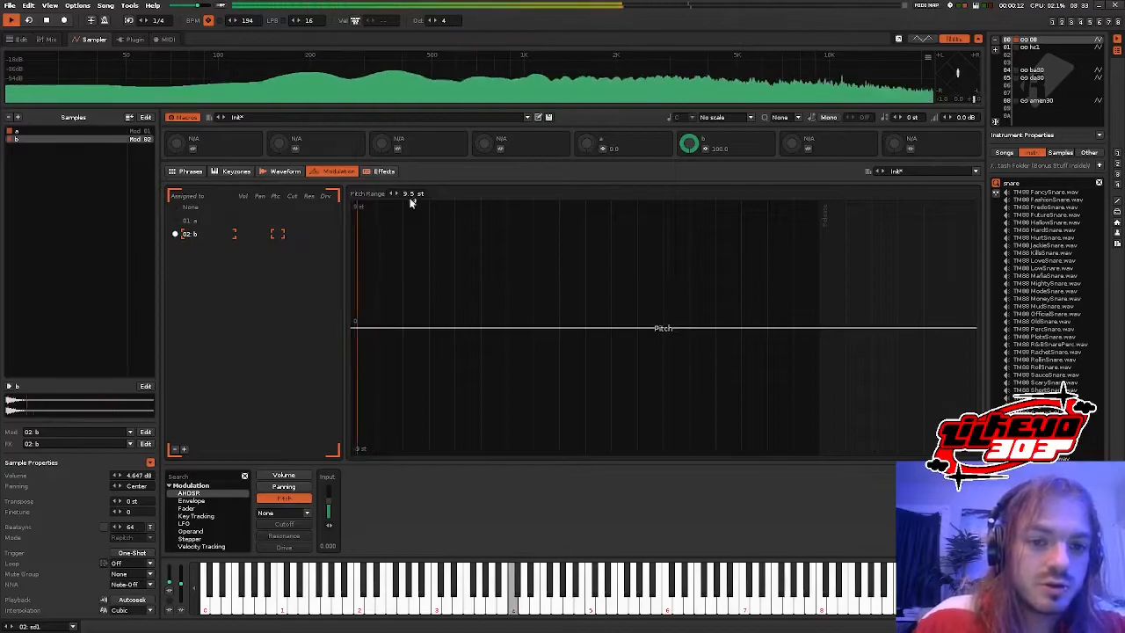
scroll(414, 193, down, 5)
mouse_move(329, 502)
mouse_down()
mouse_move(328, 489)
mouse_move(329, 499)
mouse_up()
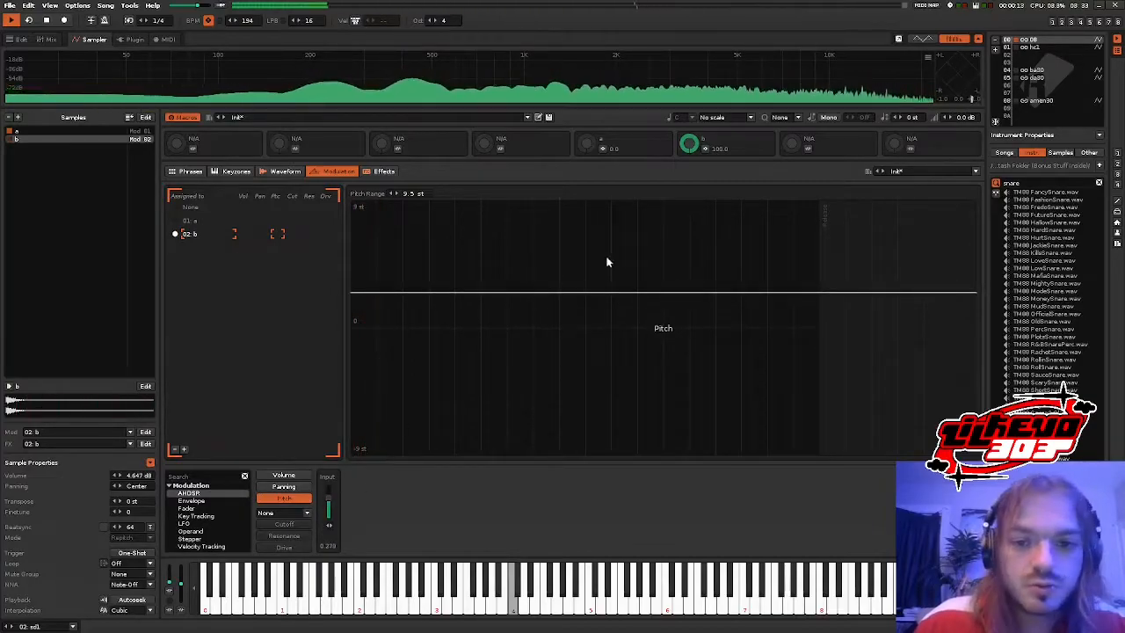
mouse_move(329, 501)
mouse_down()
mouse_move(329, 489)
mouse_move(328, 501)
mouse_up()
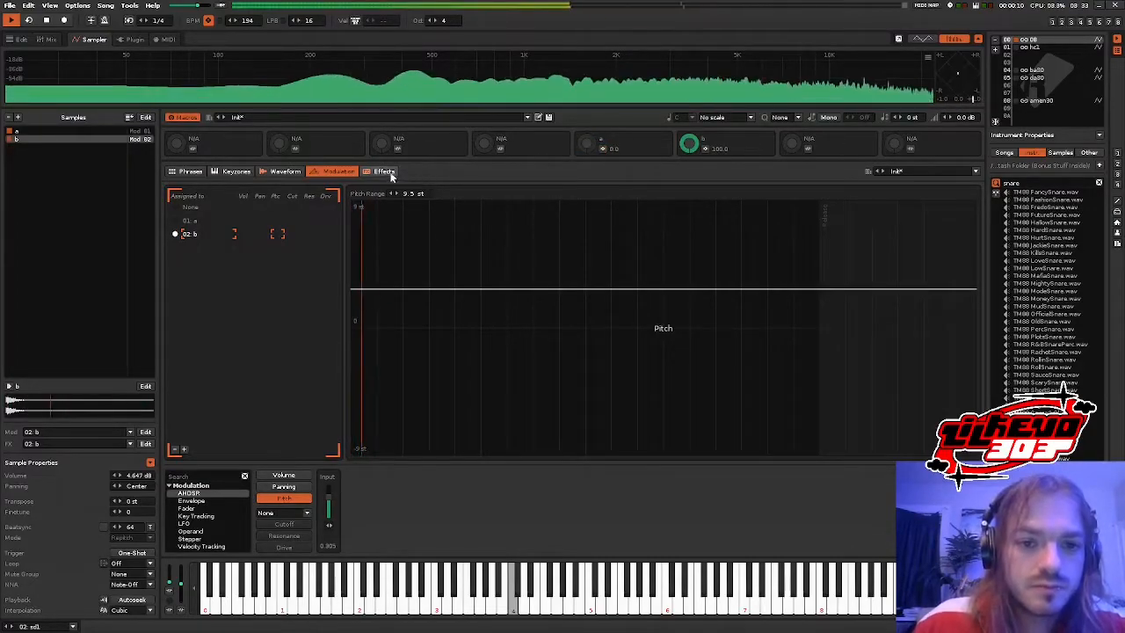
- Add a Digital Filter to effect chain b using the Chebyshev 4n high-pass model with a 0.57 kHz cutoff, and restore macro a to 100
click(385, 171)
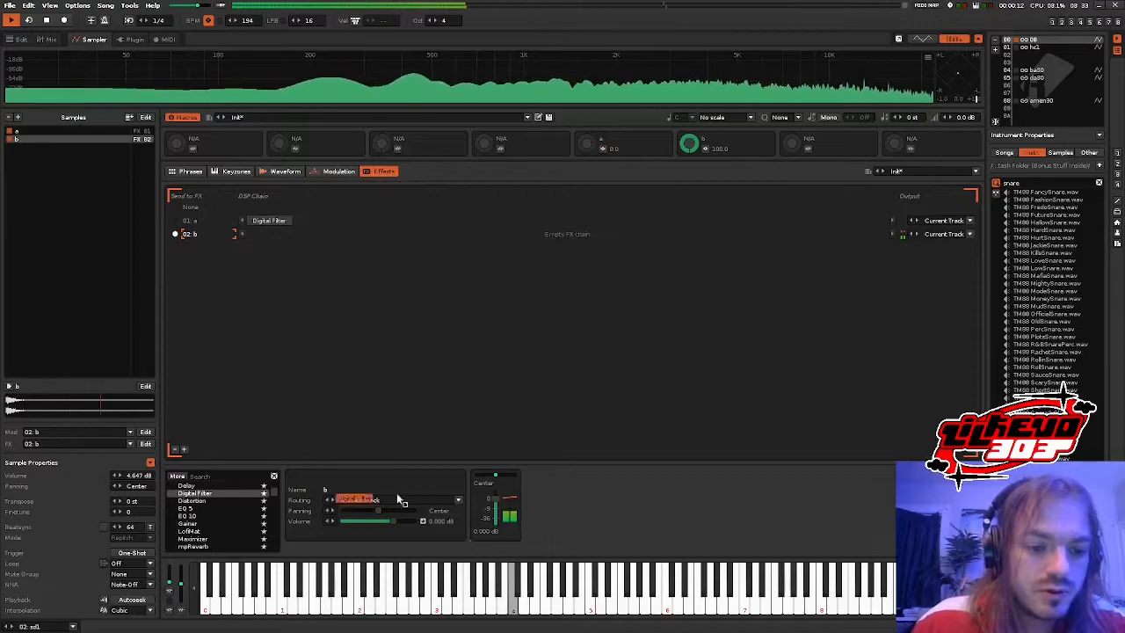
drag(365, 499, 369, 499)
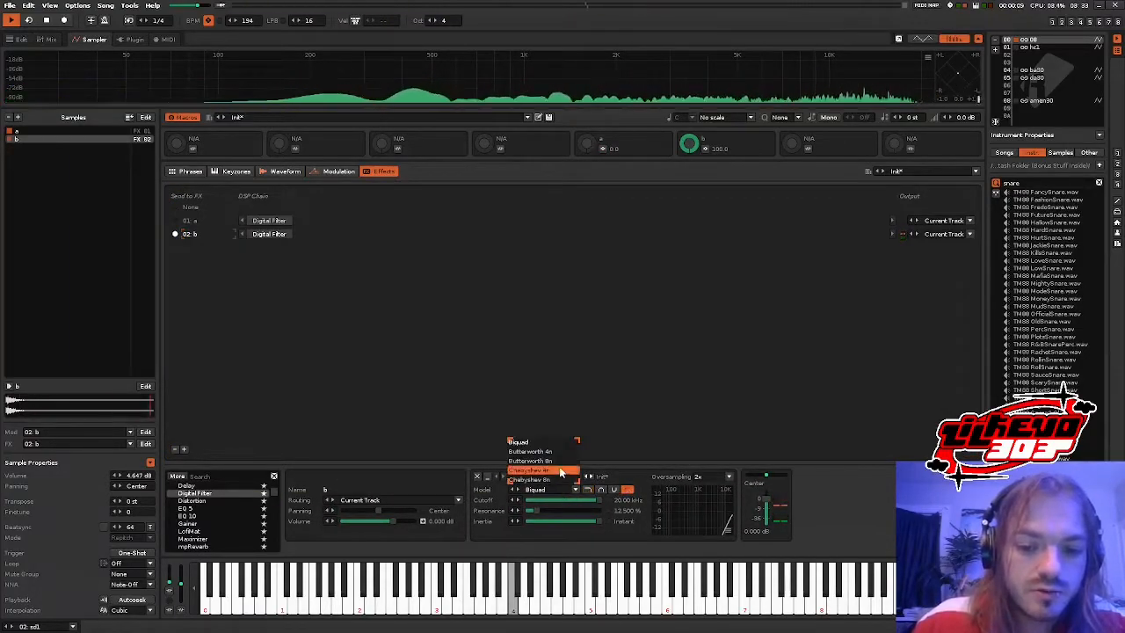
click(560, 472)
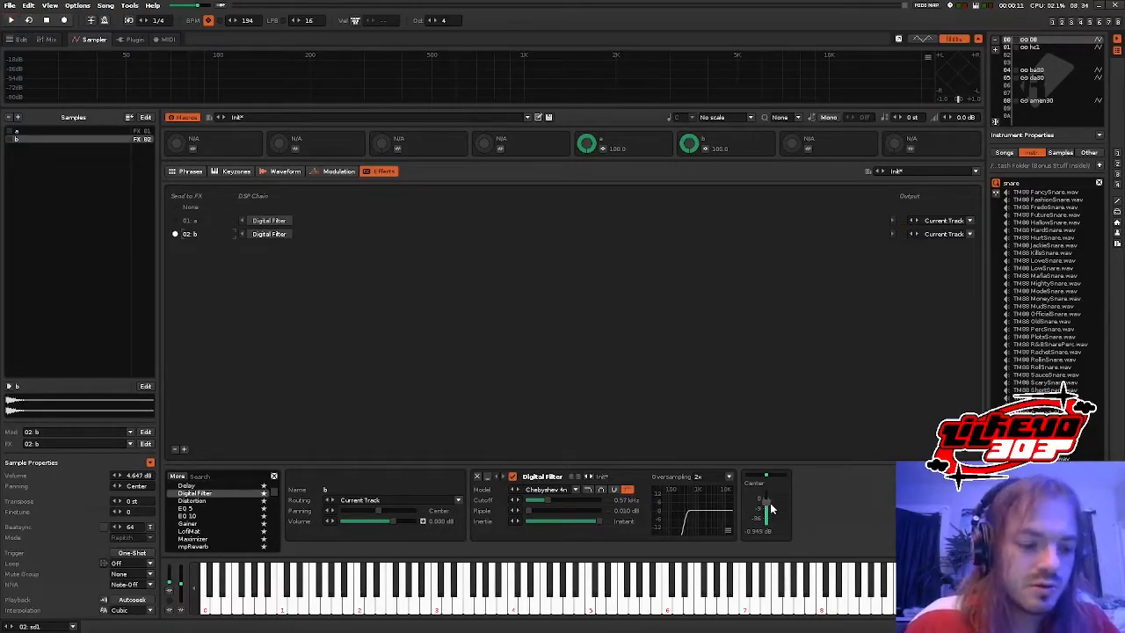
- Play the pattern and move the sd1 track ahead of hc1 in the mixer
click(17, 38)
key(space)
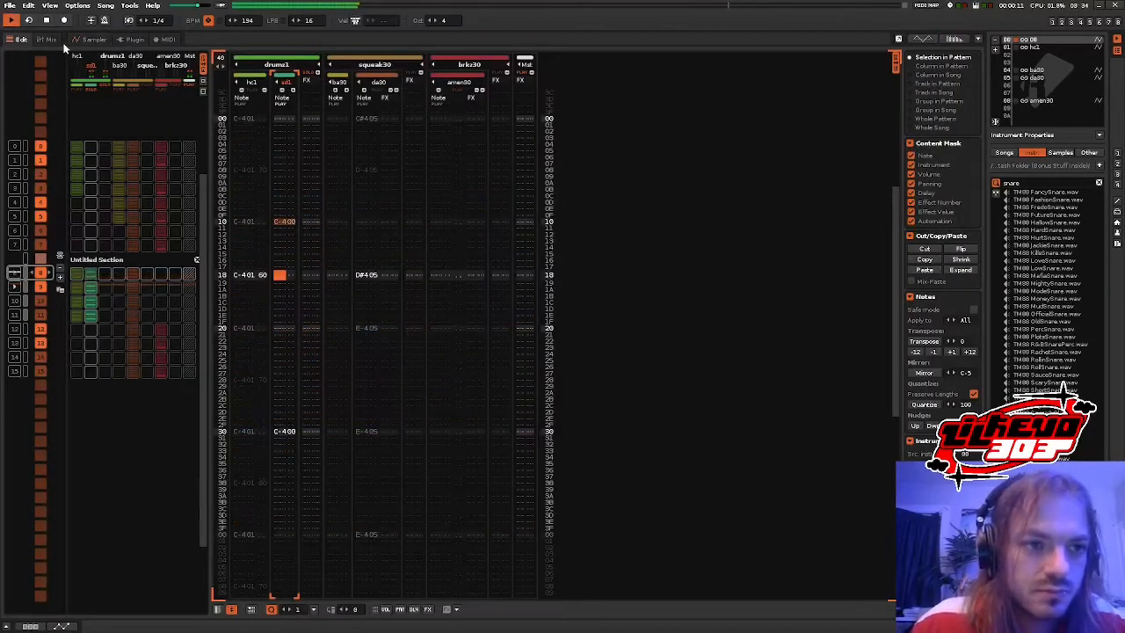
click(50, 39)
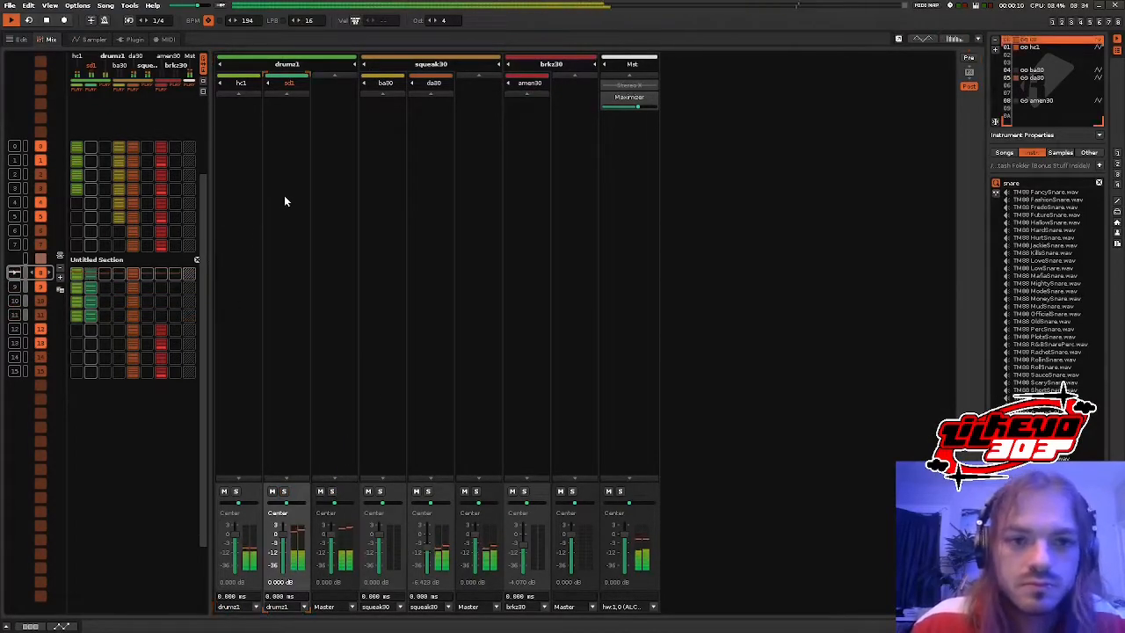
drag(276, 105, 256, 135)
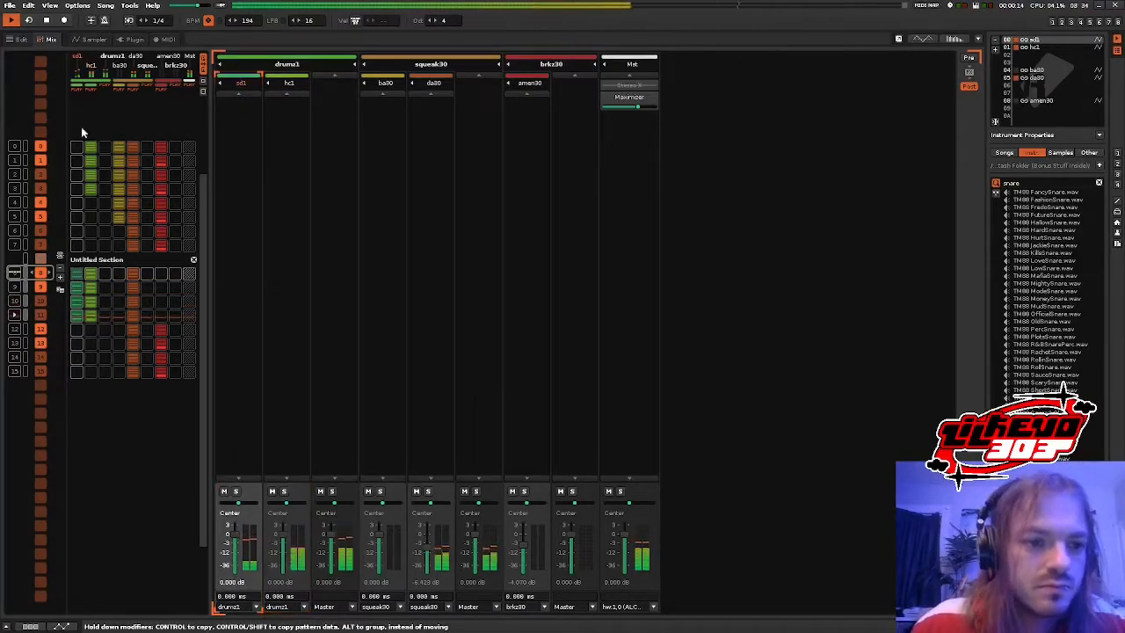
- Select the ba30 instrument and enter E-4 notes at lines 00, 18 and 30 of the ba30 track in pattern 8
click(13, 37)
key(space)
key(alt+Down)
key(alt+Down)
key(alt+Down)
key(alt+Down)
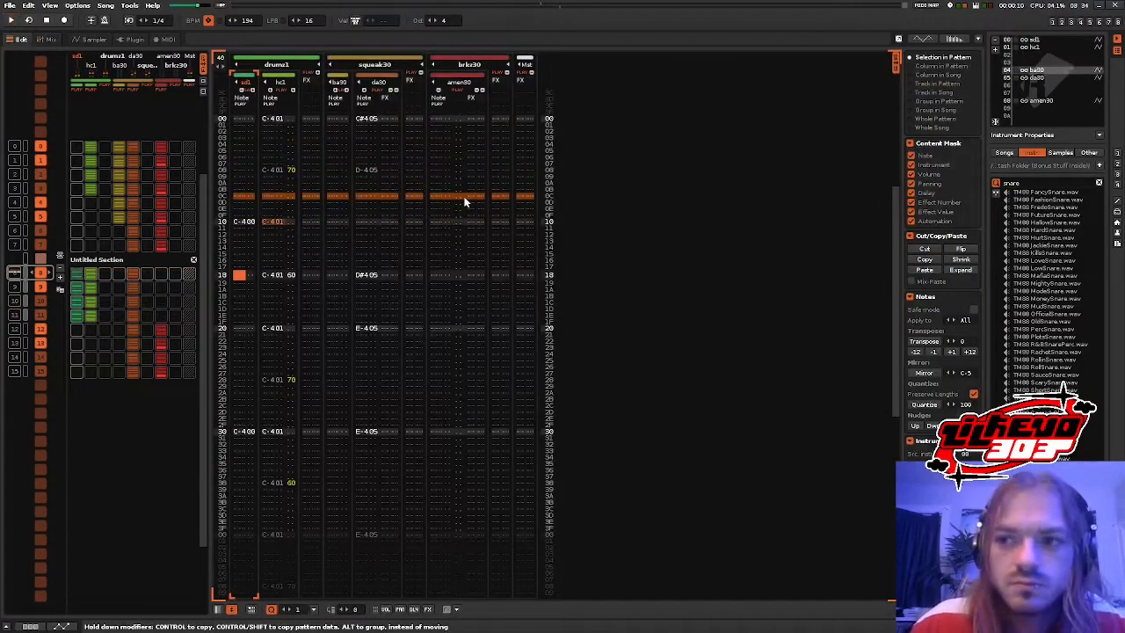
key(Escape)
scroll(380, 191, up, 3)
click(328, 150)
key(c)
key(space)
scroll(327, 149, down, 11)
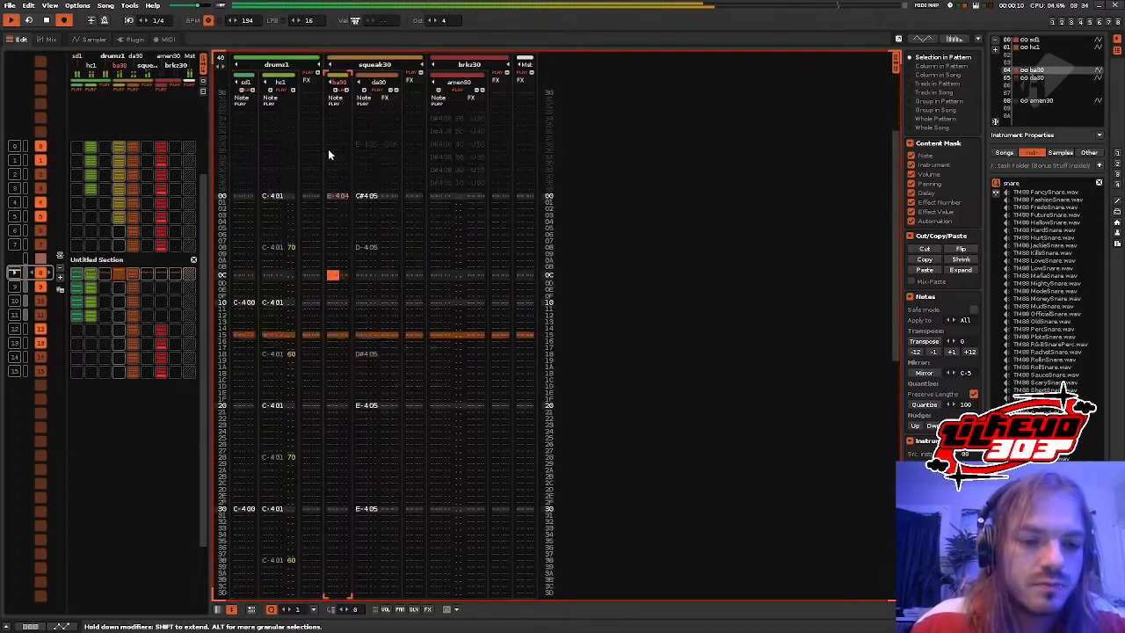
key(space)
key(space)
scroll(344, 141, down, 5)
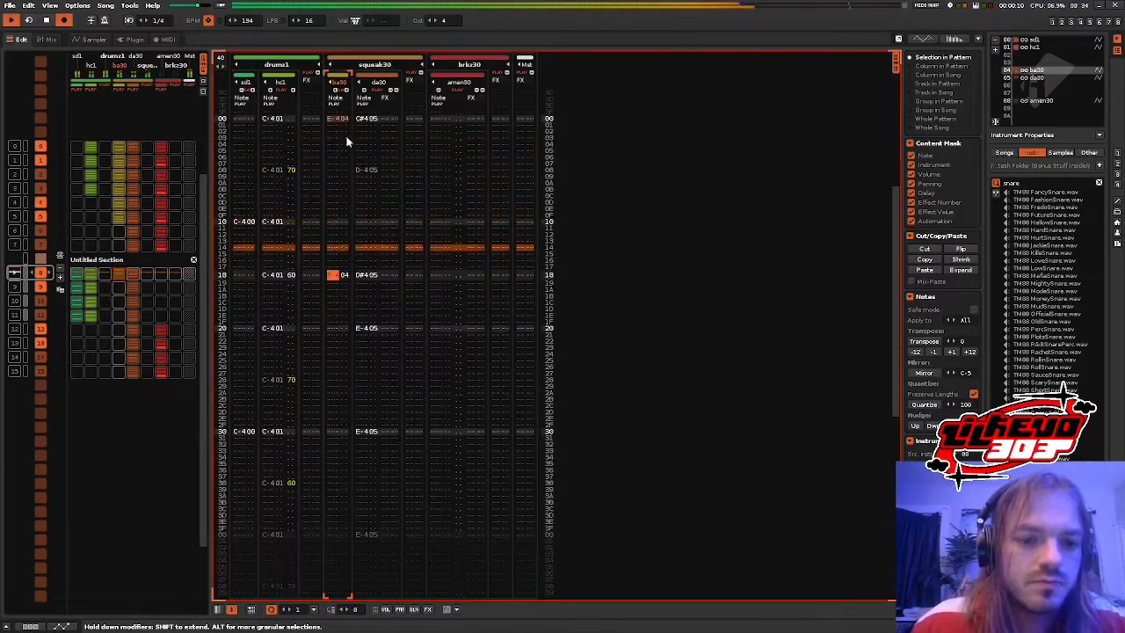
scroll(360, 137, down, 4)
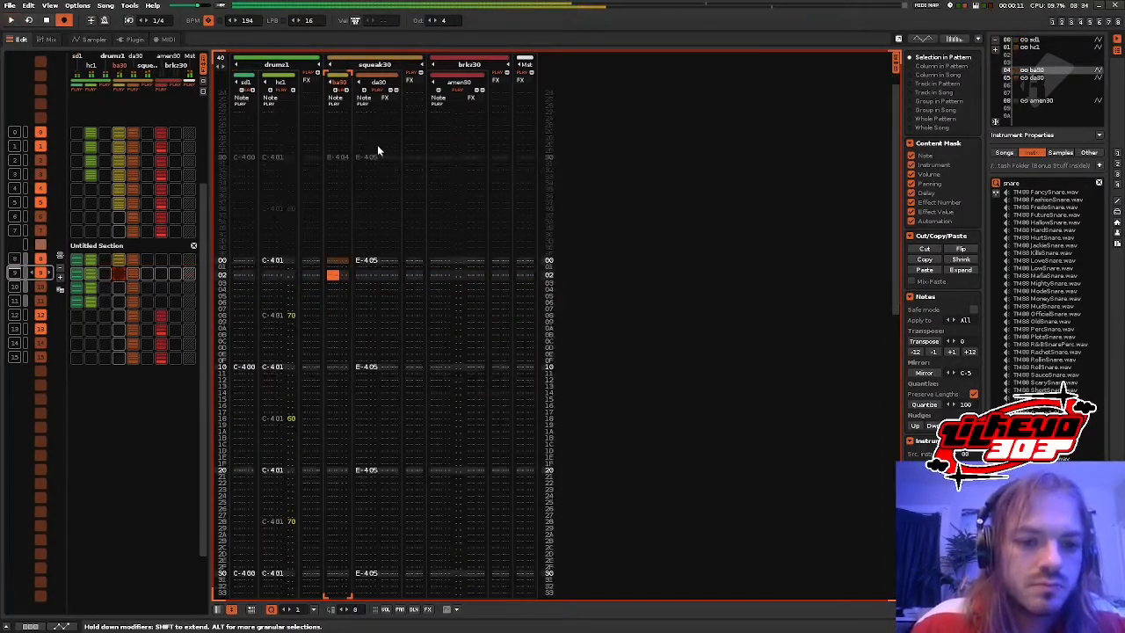
- Enter E-4 notes at lines 18 and 30 of the ba30 track in pattern 9 and play the patterns
scroll(388, 189, down, 3)
key(c)
scroll(399, 188, down, 3)
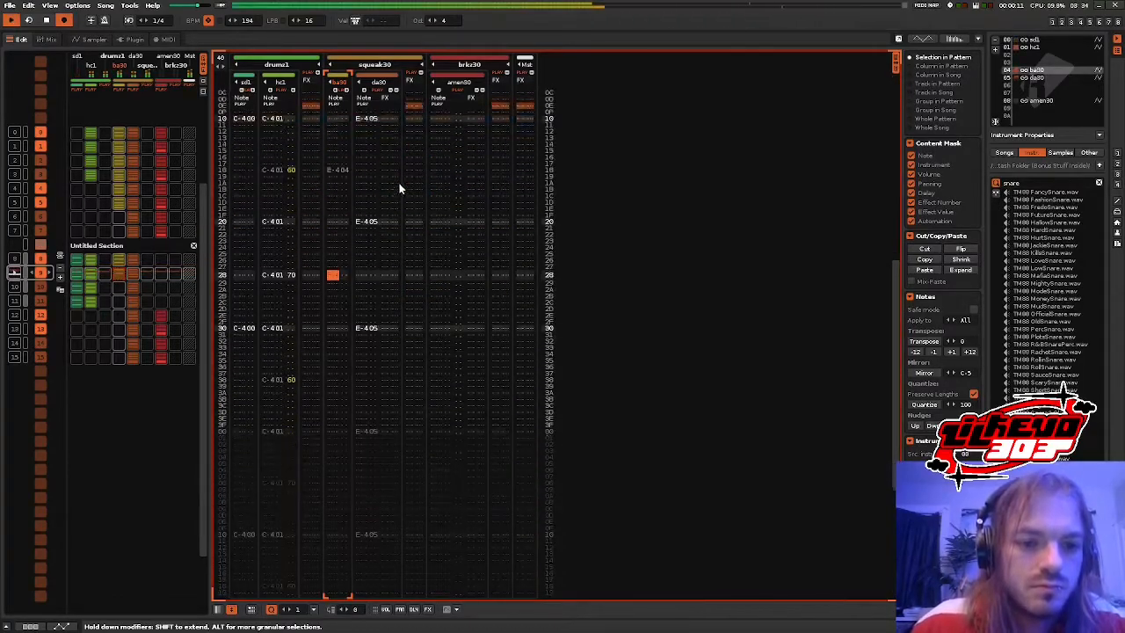
key(space)
key(c)
scroll(401, 181, down, 4)
key(space)
scroll(119, 162, up, 2)
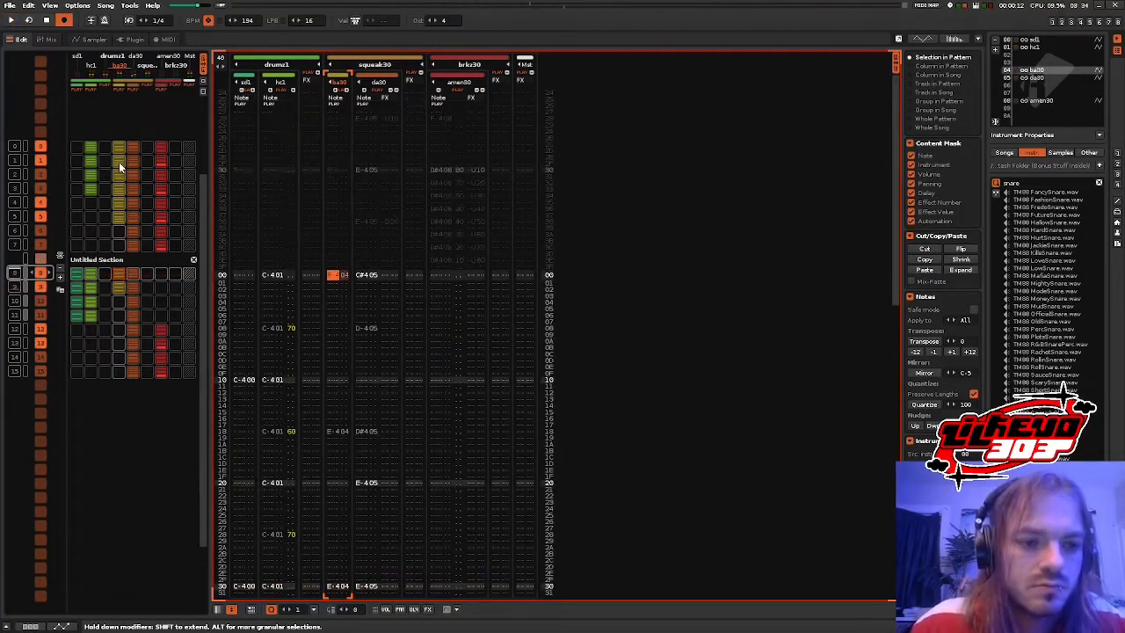
- Undo the last recorded step and enter a G-4 note at line 00 of the ba30 track in pattern 10
key(space)
key(ctrl+z)
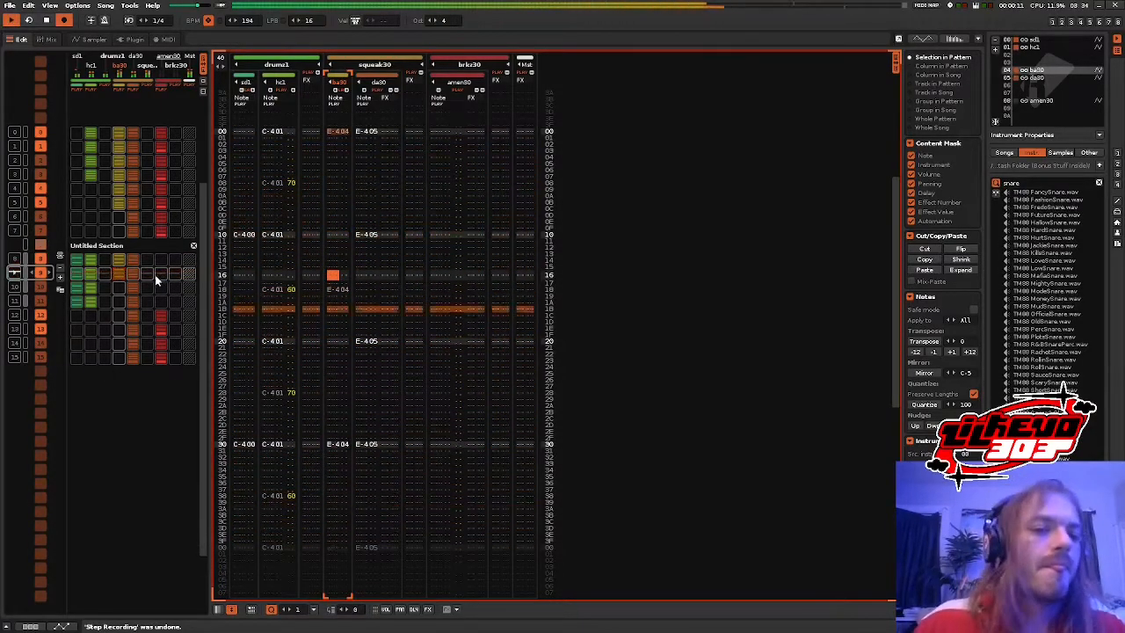
click(331, 132)
key(c)
scroll(338, 157, down, 12)
key(space)
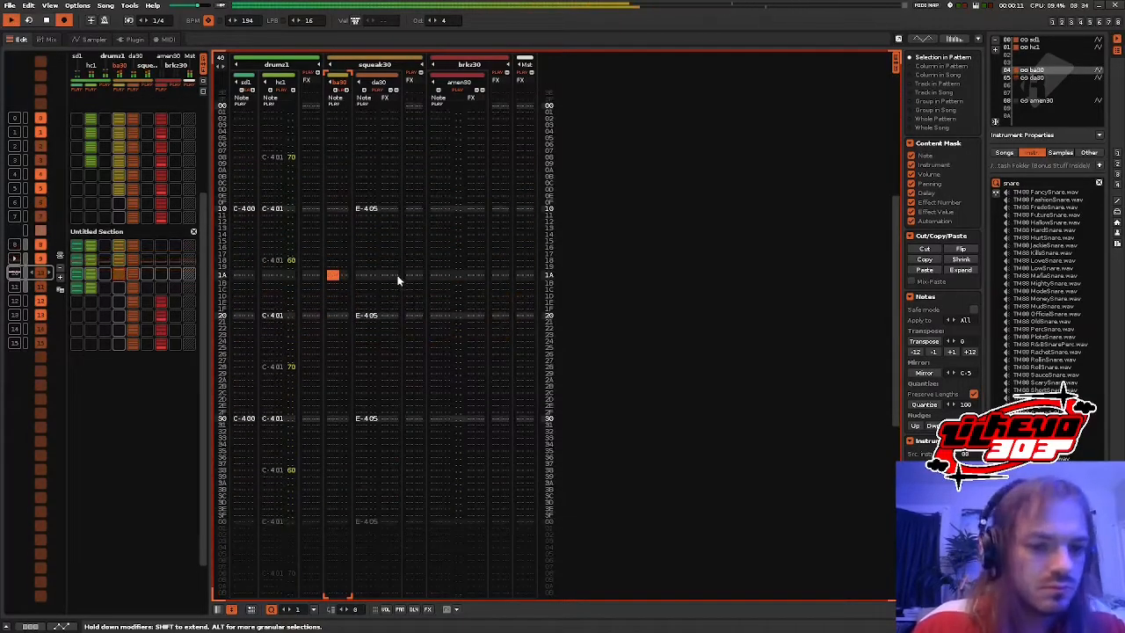
- Replace the ba30 notes at lines 18 and 30 of pattern 8 with a single E-4 at line 28
right_click(338, 257)
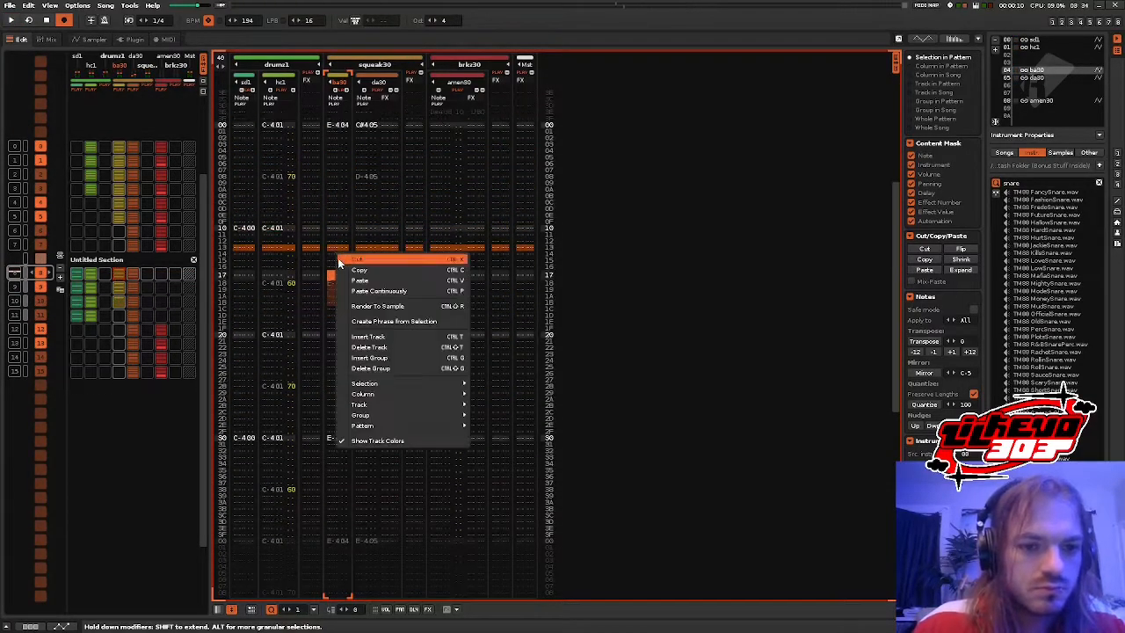
click(337, 257)
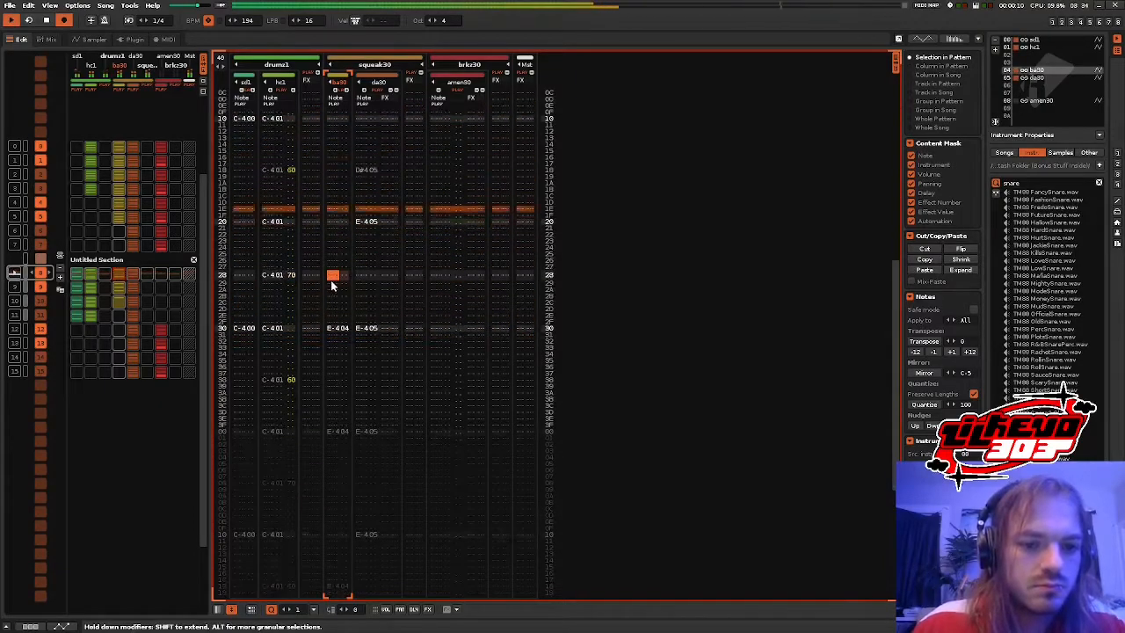
key(c)
drag(339, 353, 339, 321)
right_click(339, 320)
click(341, 328)
scroll(339, 319, down, 3)
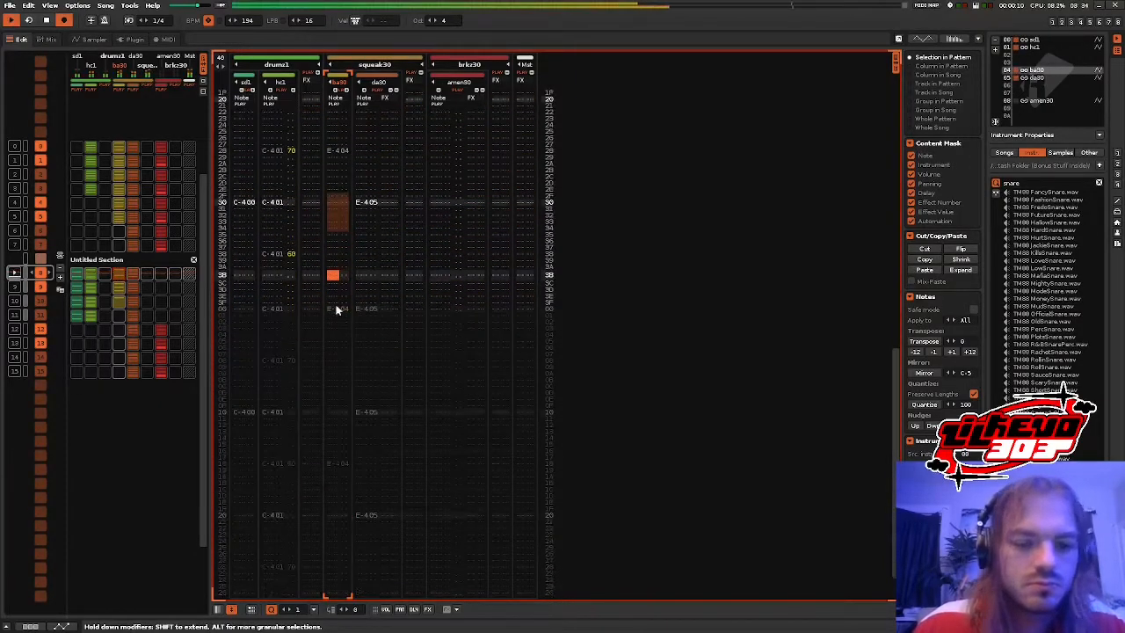
- Make the same ba30 change in pattern 9, cutting the notes at lines 18 and 30 and entering E-4 at line 28
right_click(337, 246)
click(342, 251)
click(331, 389)
key(c)
drag(337, 354, 337, 303)
right_click(337, 303)
click(339, 310)
- Play through patterns 8 to 10 and check the ba30 bass notes against the drums
scroll(128, 265, up, 1)
key(space)
scroll(130, 261, down, 2)
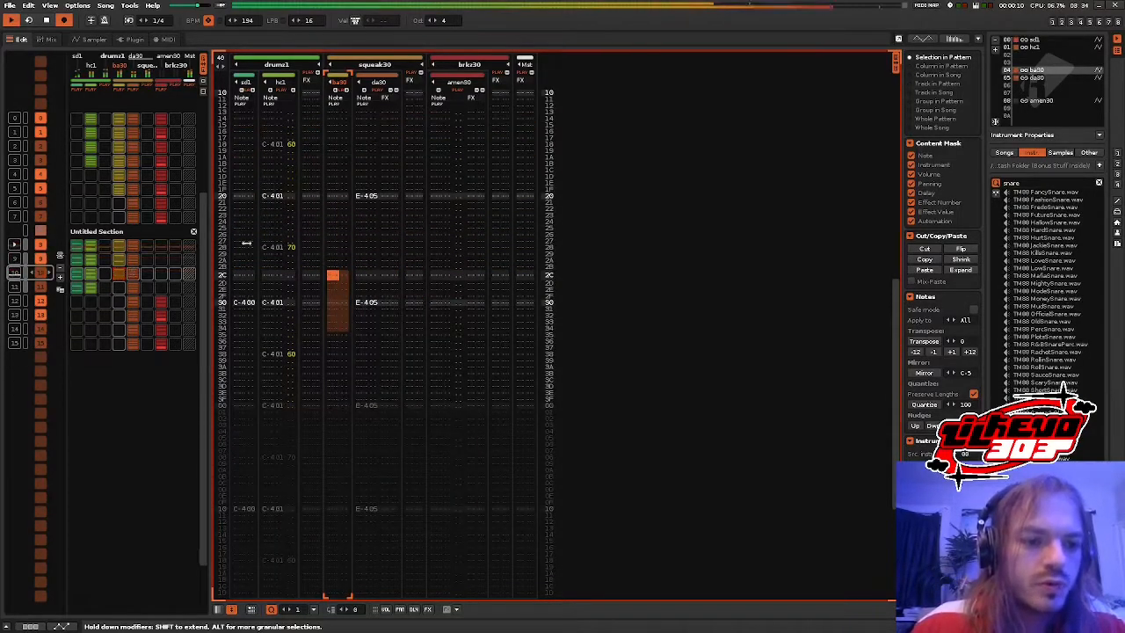
scroll(380, 216, up, 15)
scroll(346, 247, down, 5)
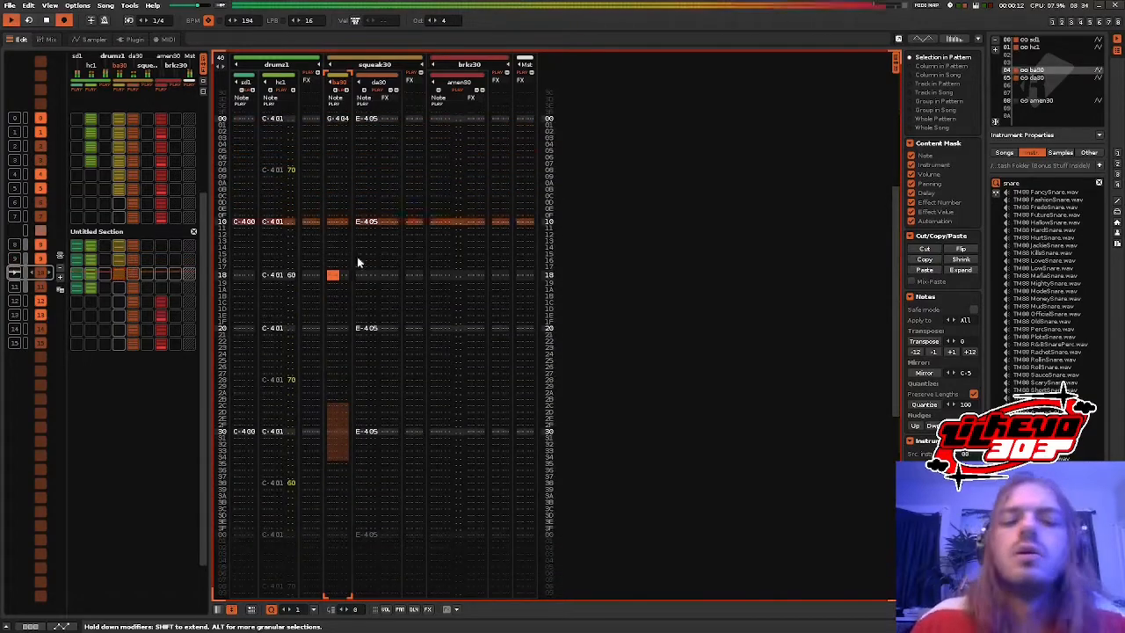
scroll(345, 283, down, 7)
key(space)
scroll(351, 269, up, 10)
scroll(352, 269, down, 15)
key(space)
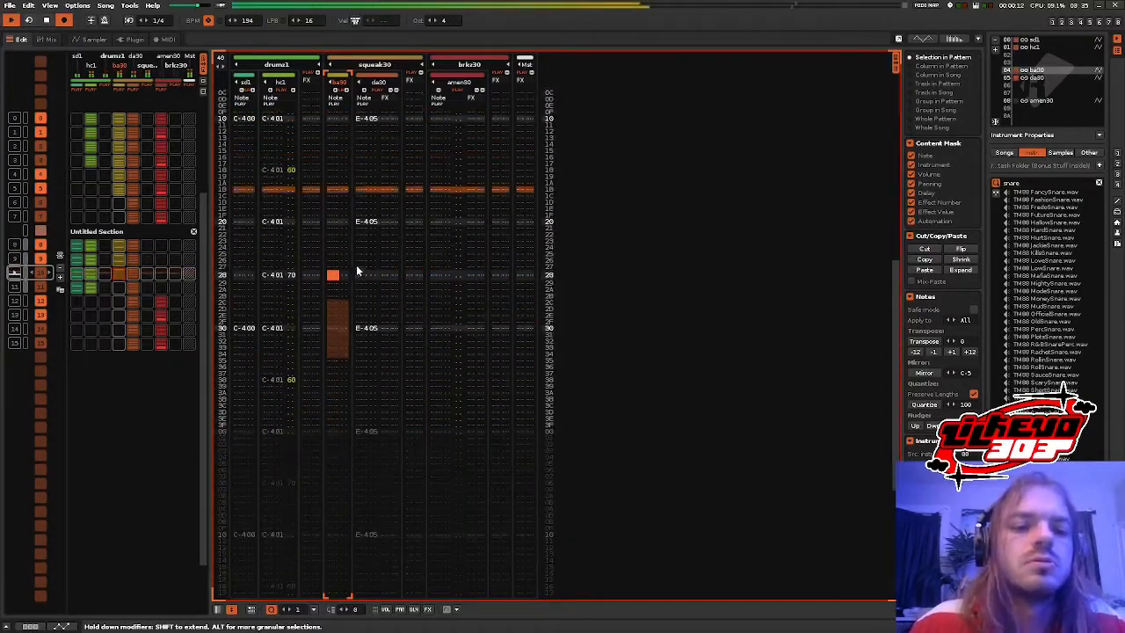
- Enter a G-4 note at line 28 of the ba30 track in pattern 10
scroll(356, 271, up, 4)
key(v)
scroll(362, 269, down, 14)
key(space)
scroll(364, 269, up, 2)
- Enter ba30 bass notes at lines 00 and 28 of pattern 11 and play the pattern to check them
key(v)
scroll(369, 269, down, 11)
key(space)
scroll(392, 293, down, 20)
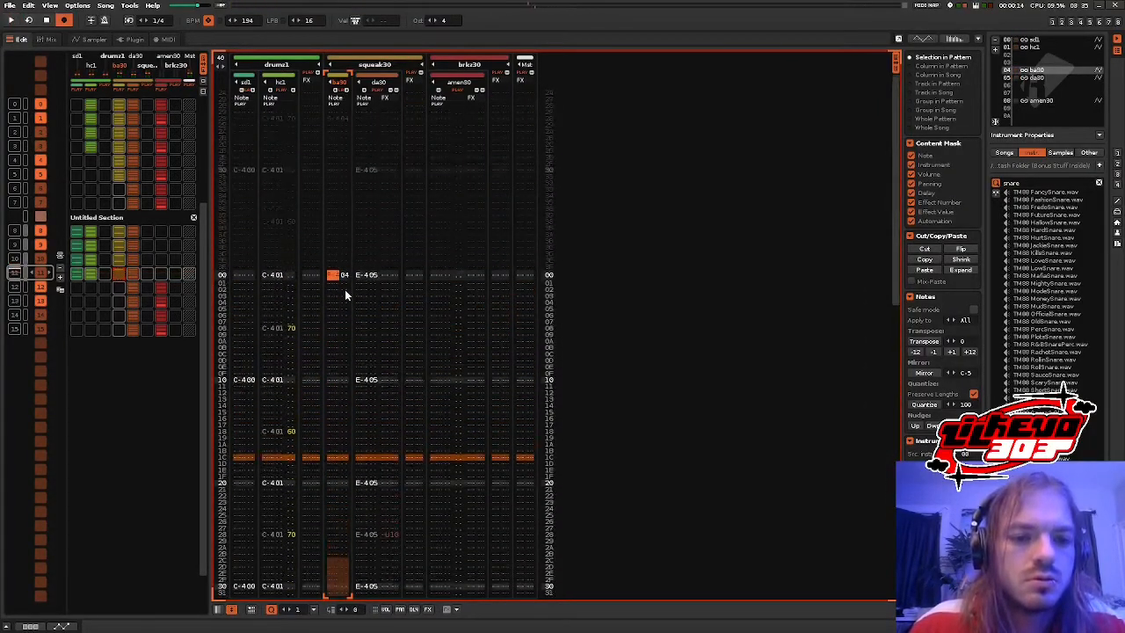
scroll(354, 331, down, 14)
scroll(356, 333, down, 6)
key(v)
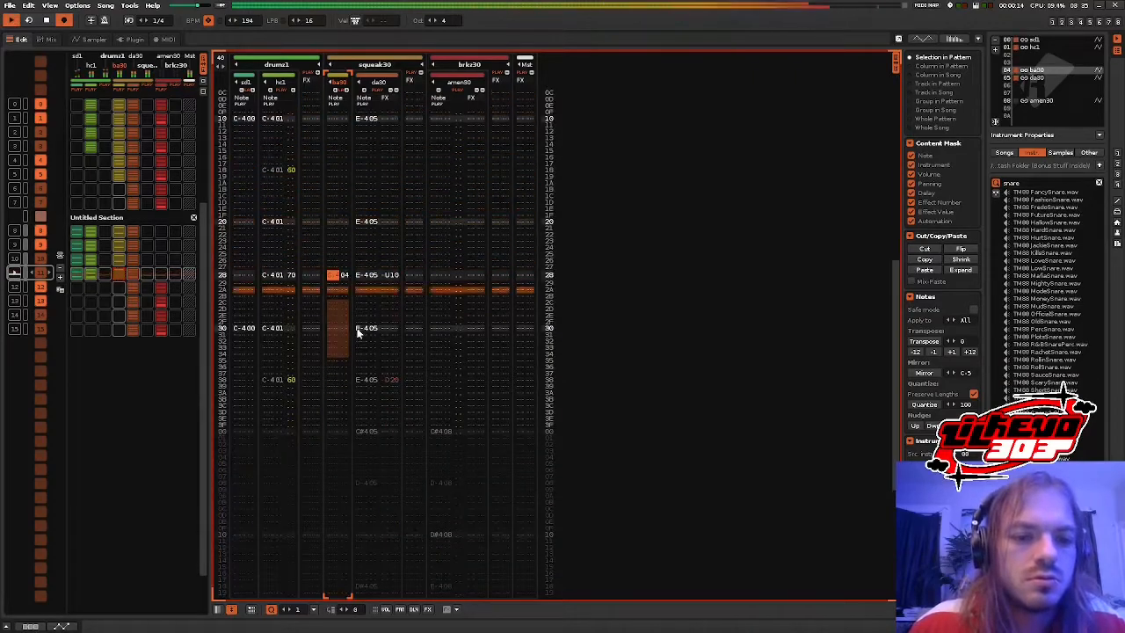
scroll(107, 257, up, 2)
- Try stretching the ba30 pitch envelope to 1.092 s, with its end point at 1.039 s and value -0.643
click(88, 38)
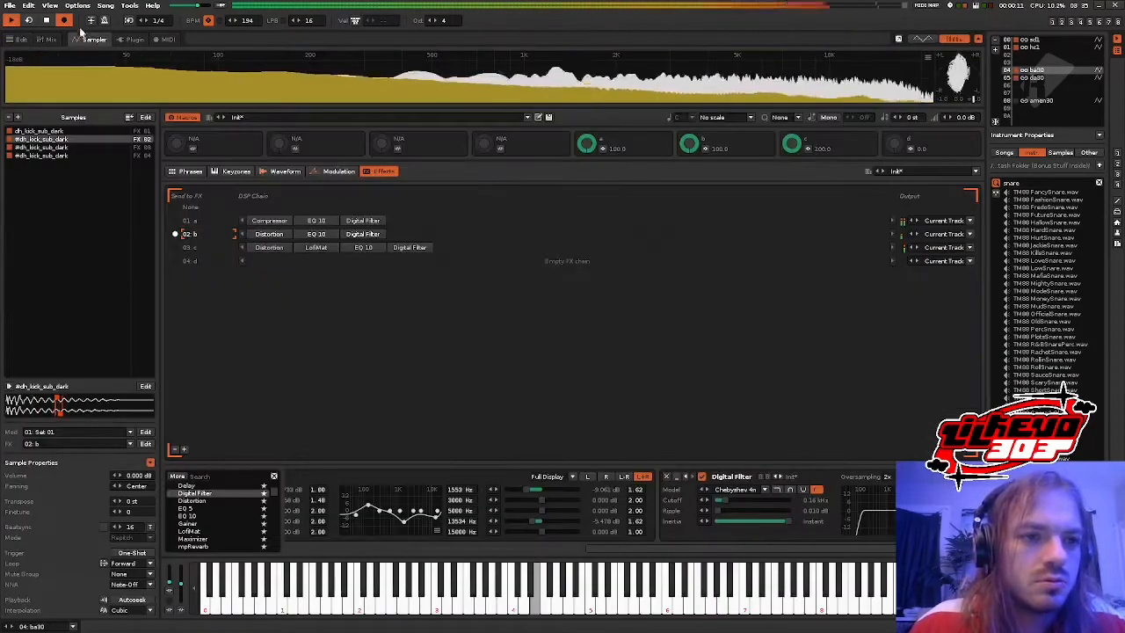
click(322, 172)
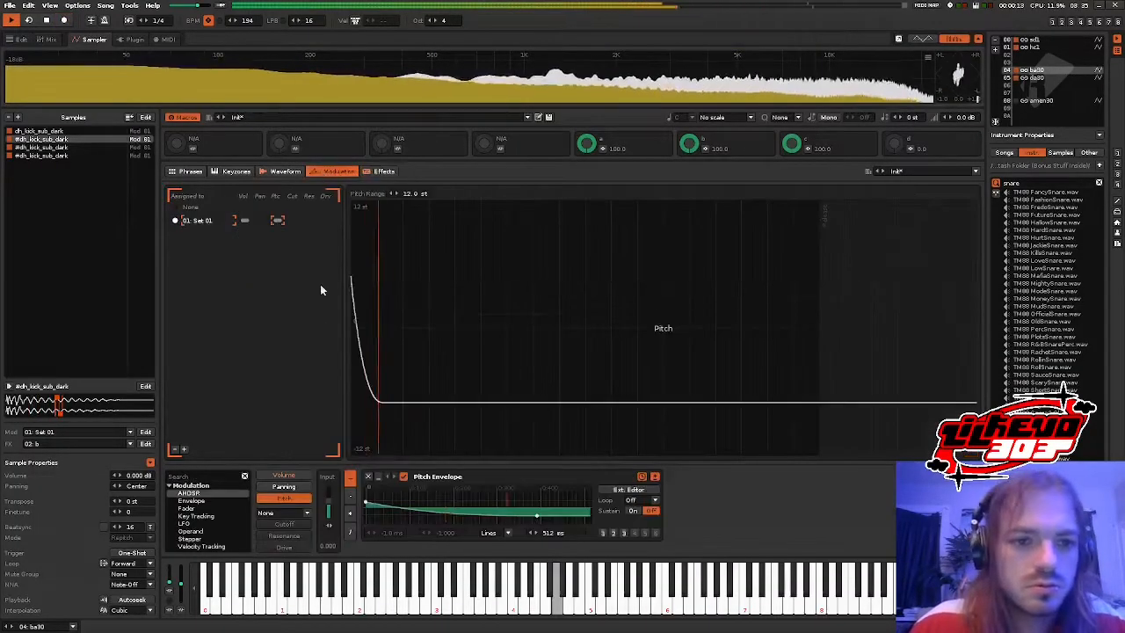
click(610, 490)
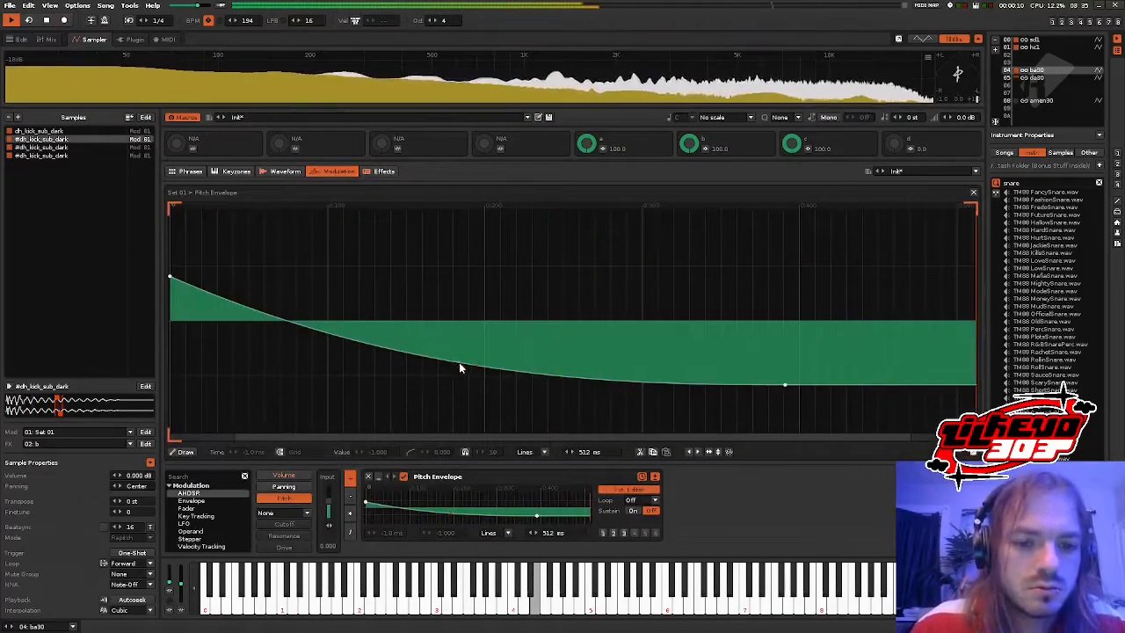
drag(557, 534, 520, 443)
drag(465, 387, 937, 388)
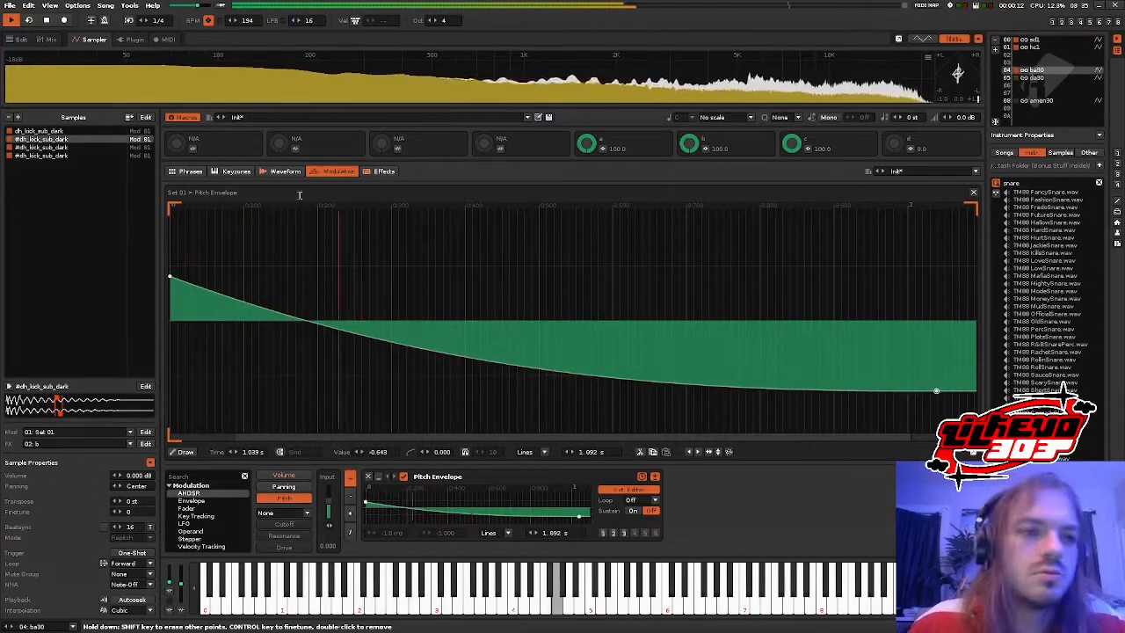
click(17, 40)
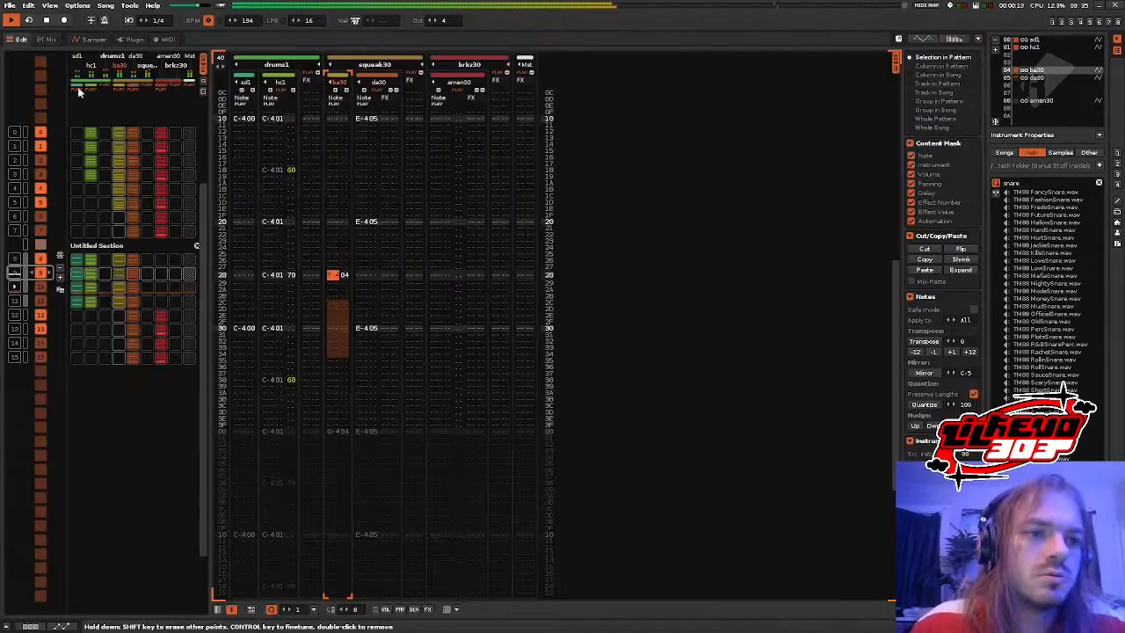
- Try a D#4 break note at line 00 of the amen30 track in pattern 9 and undo the recent edits
click(50, 38)
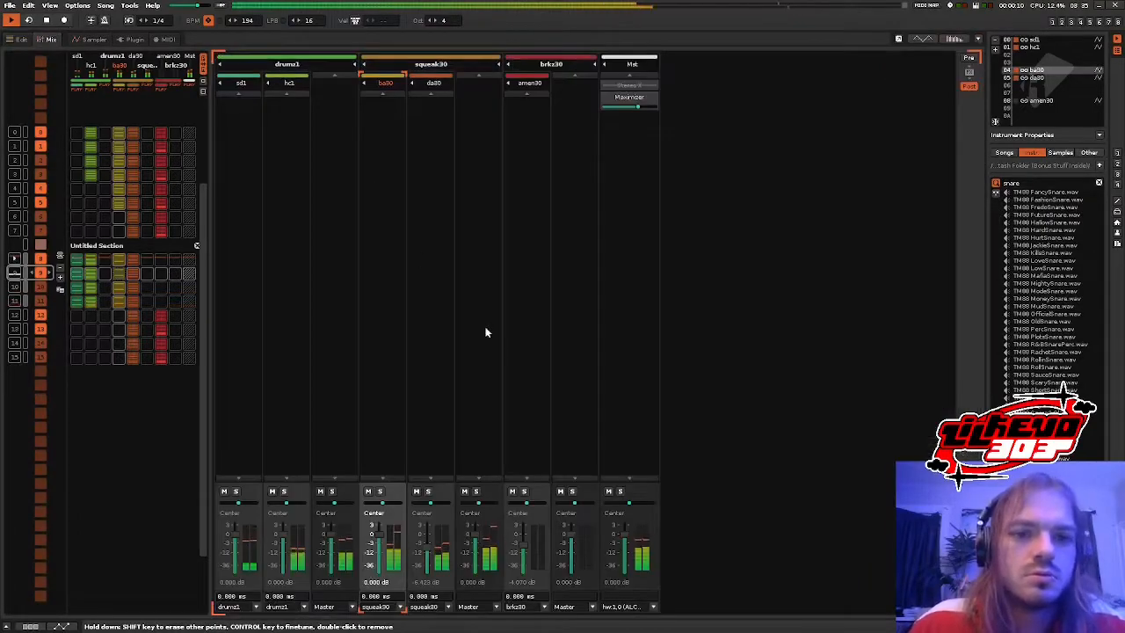
click(18, 40)
click(432, 150)
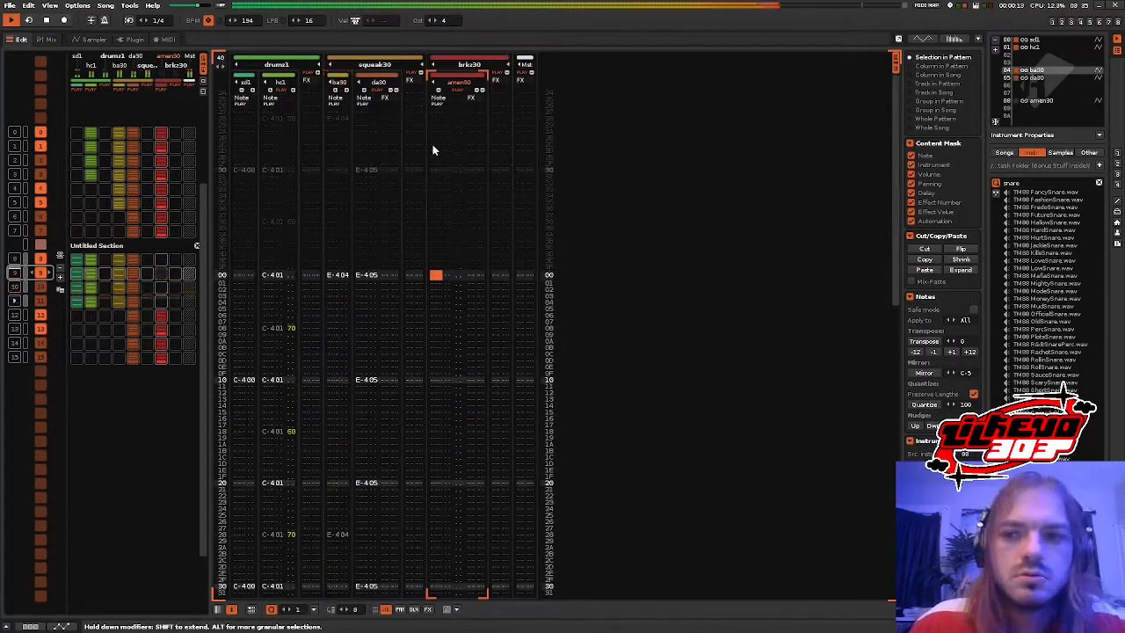
key(Escape)
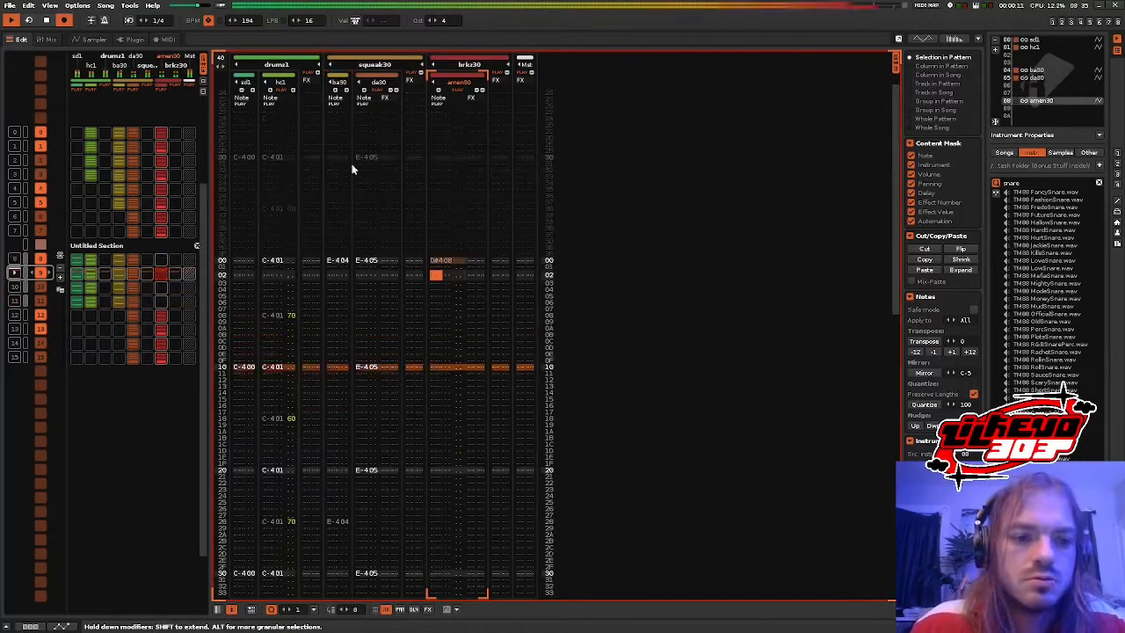
key(ctrl+z)
scroll(159, 226, up, 4)
scroll(159, 226, down, 5)
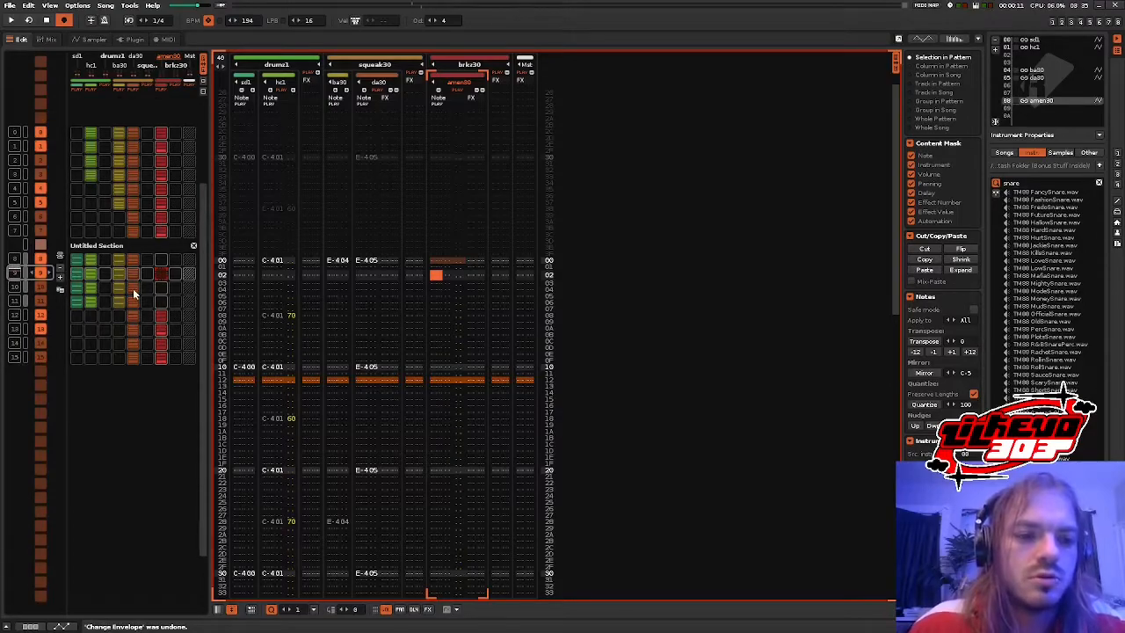
- Look through the song's pattern matrix and examine how the amen30 break is arranged in the preceding section
scroll(143, 290, up, 3)
scroll(103, 292, down, 3)
scroll(88, 320, up, 3)
scroll(88, 317, down, 3)
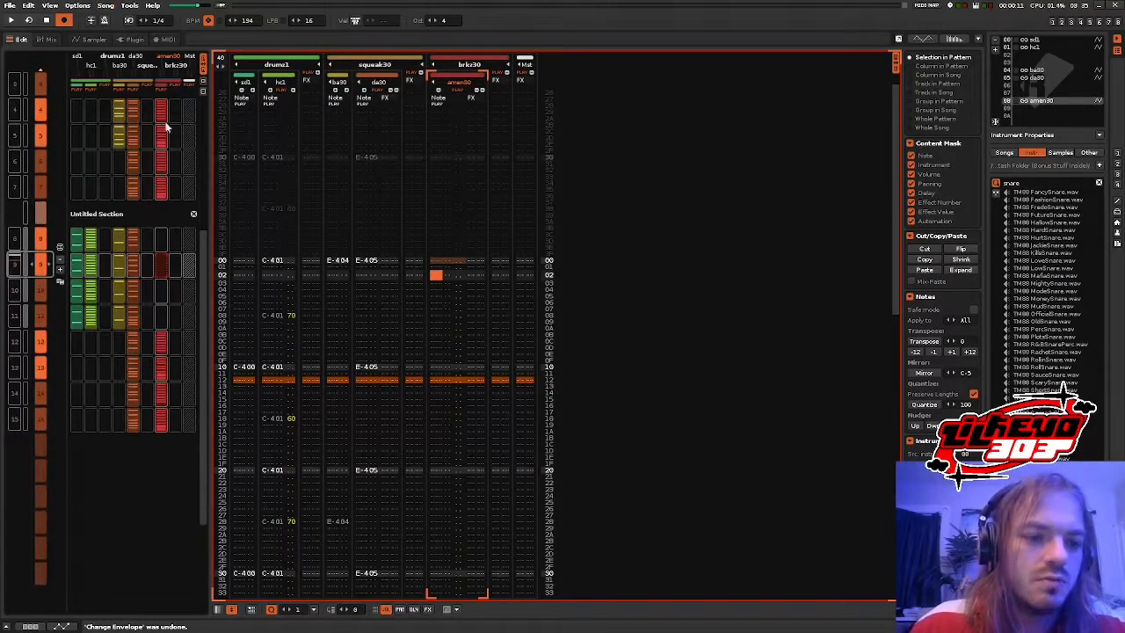
scroll(162, 104, up, 2)
scroll(158, 204, down, 4)
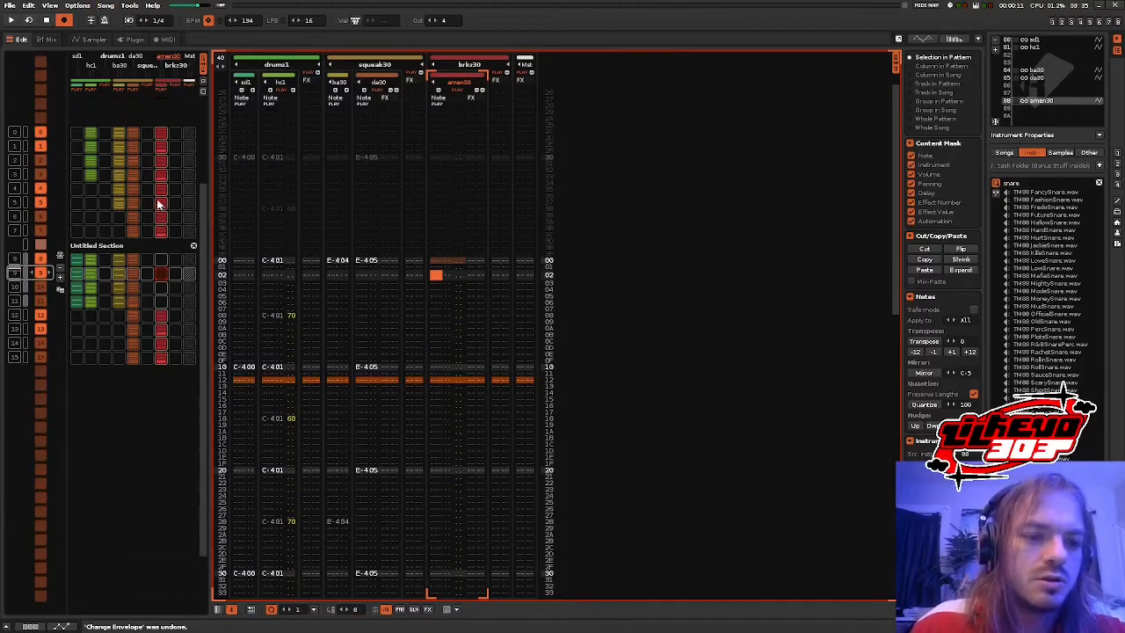
click(203, 82)
click(203, 82)
click(204, 82)
click(204, 82)
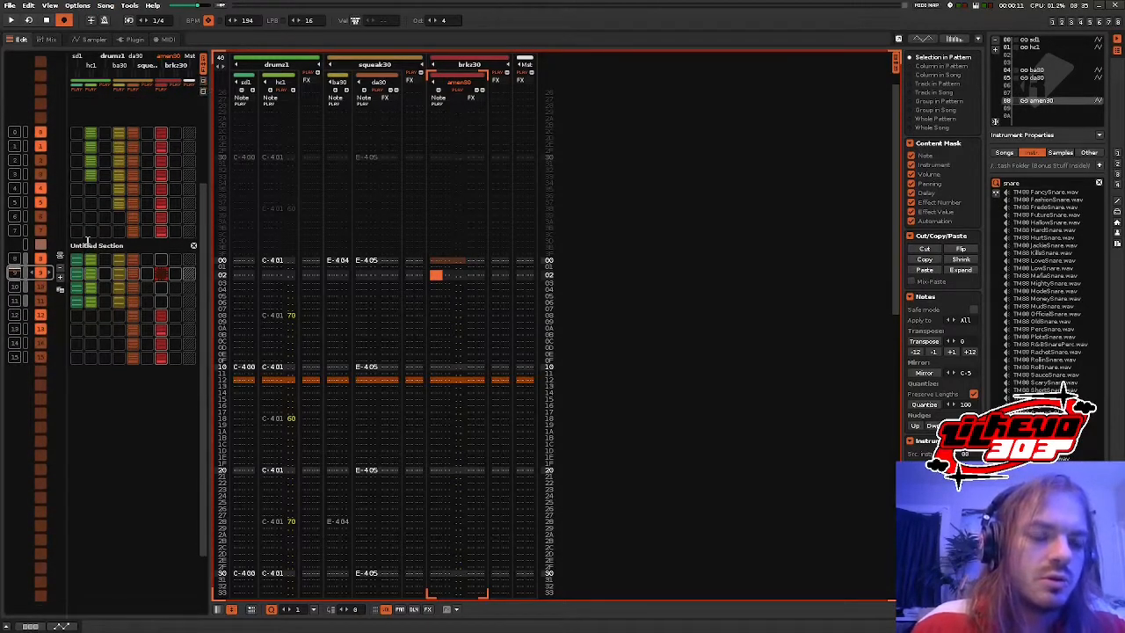
scroll(88, 242, up, 1)
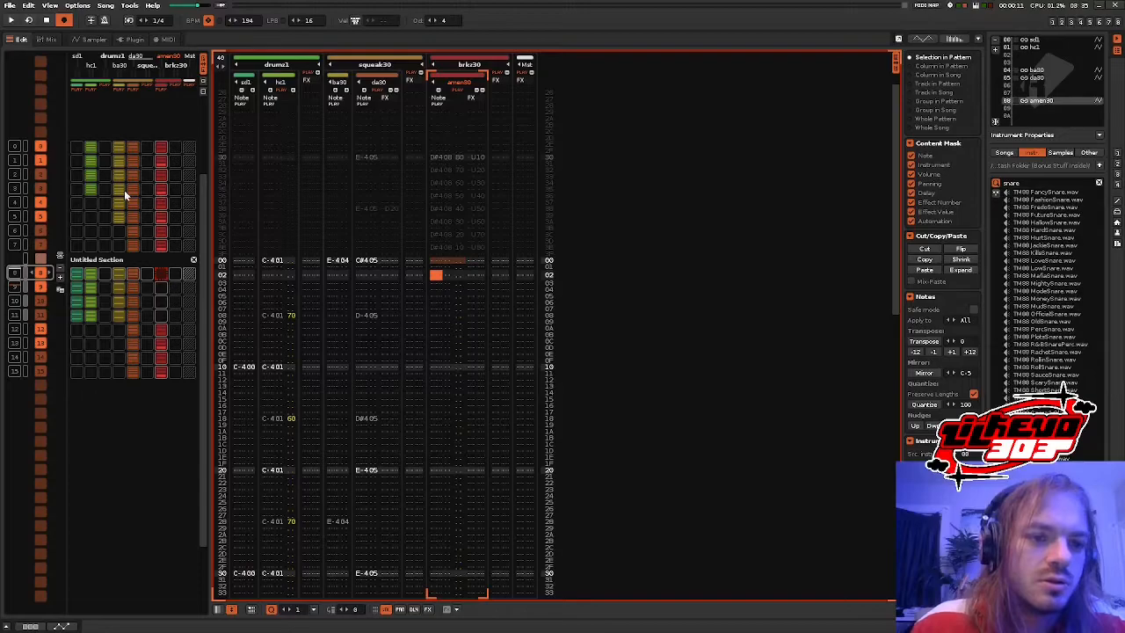
scroll(124, 190, up, 5)
scroll(176, 247, down, 5)
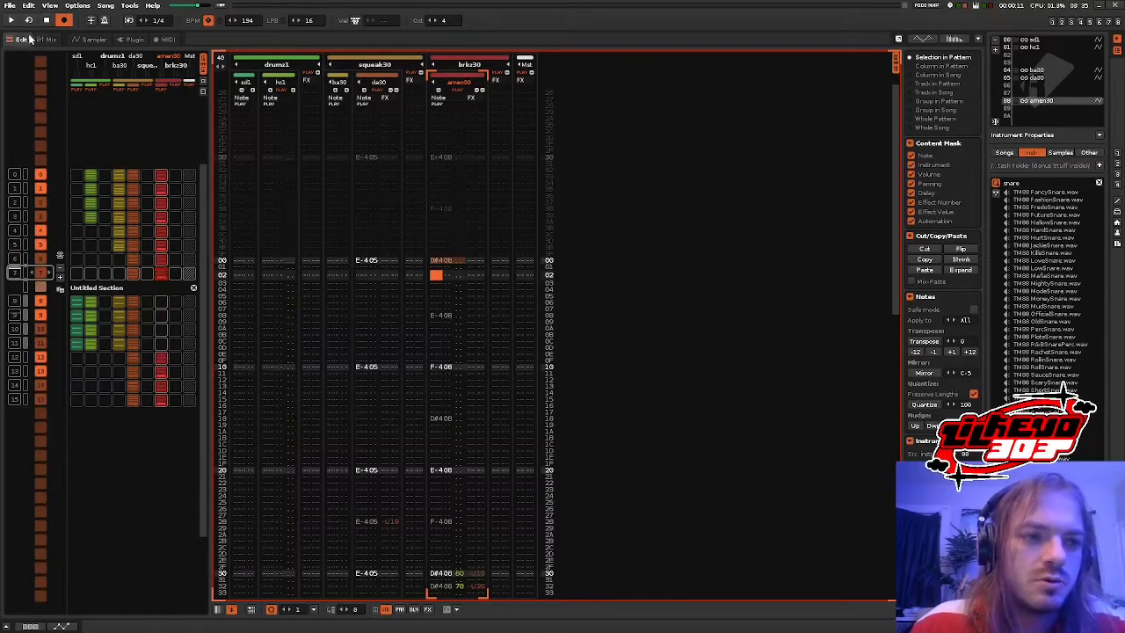
- Enter amen30 break notes in pattern 8: D#4 at line 10, E-4 at line 18 and F-4 at line 20
key(space)
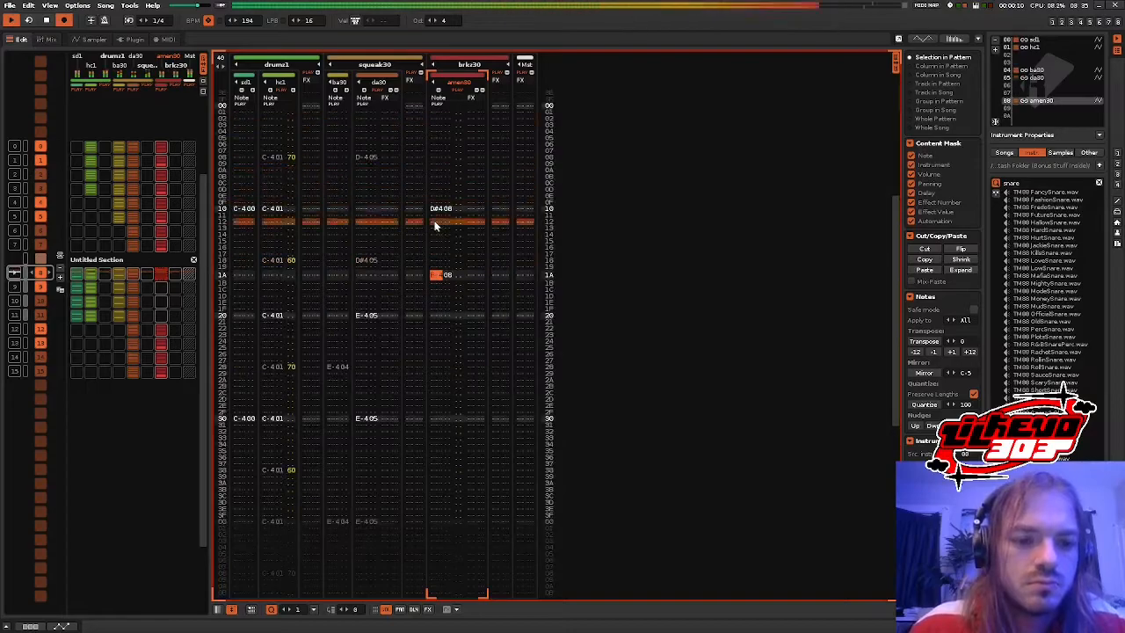
key(ctrl+z)
scroll(429, 219, down, 3)
key(v)
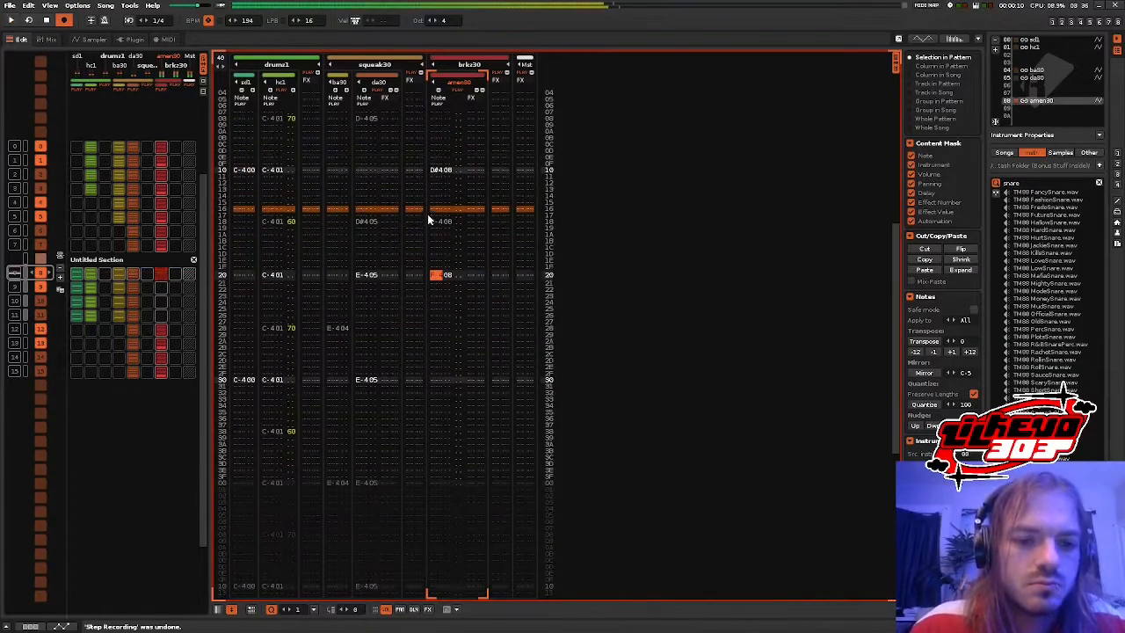
scroll(429, 219, down, 4)
key(g)
scroll(428, 219, down, 4)
key(space)
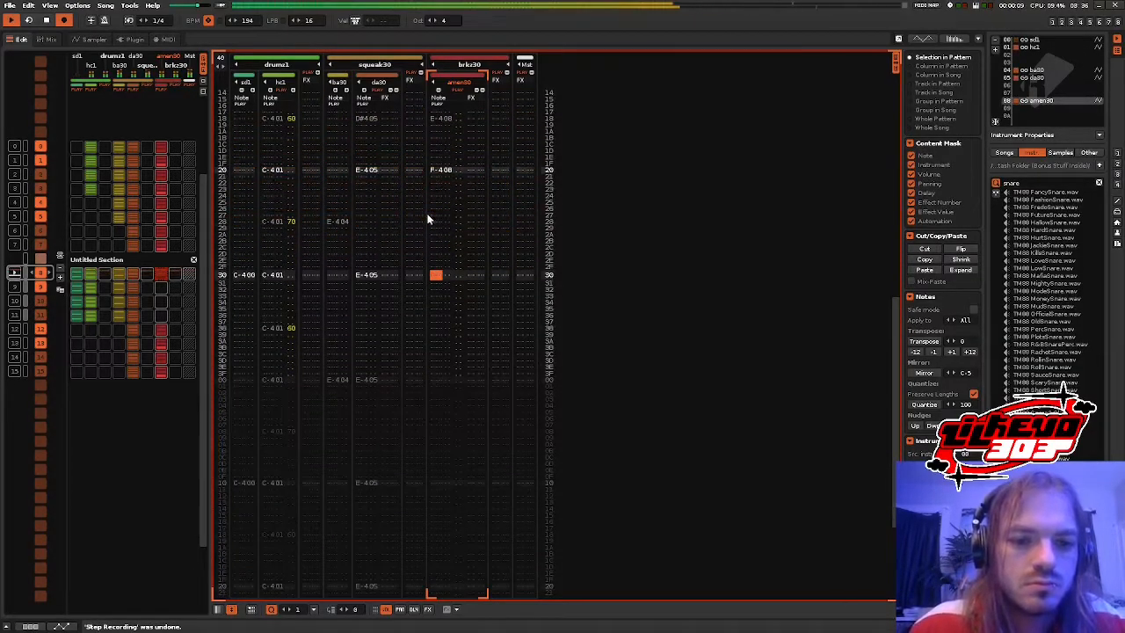
- Load the vine29amen-yay24 instrument from the sample library's breaks folder into instrument slot 08
click(1004, 152)
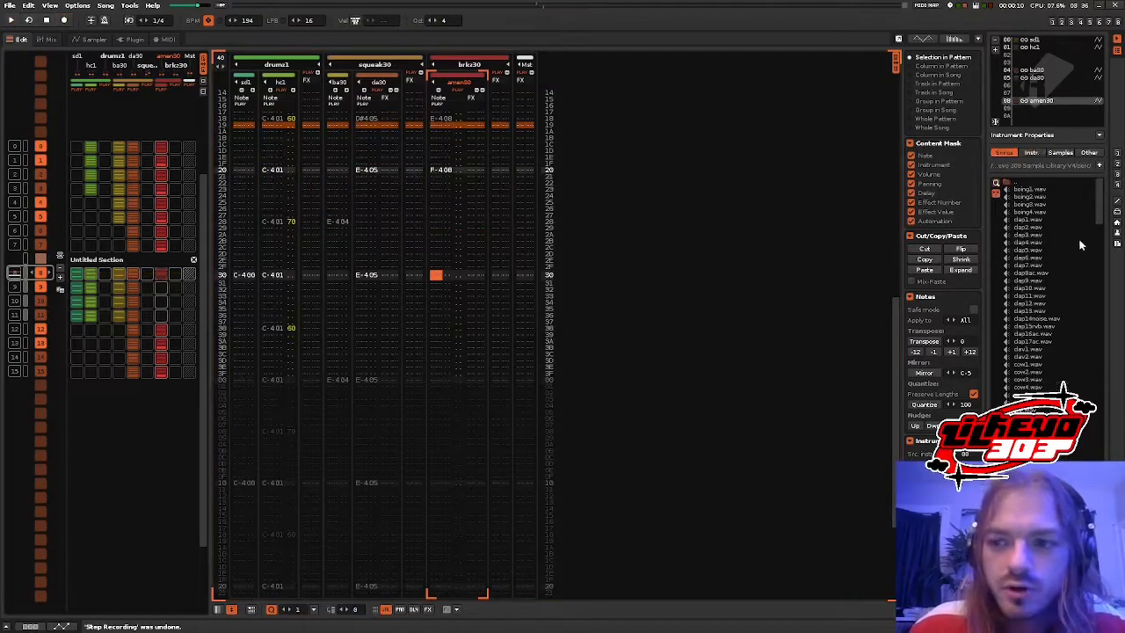
click(1117, 185)
drag(1101, 208, 1100, 492)
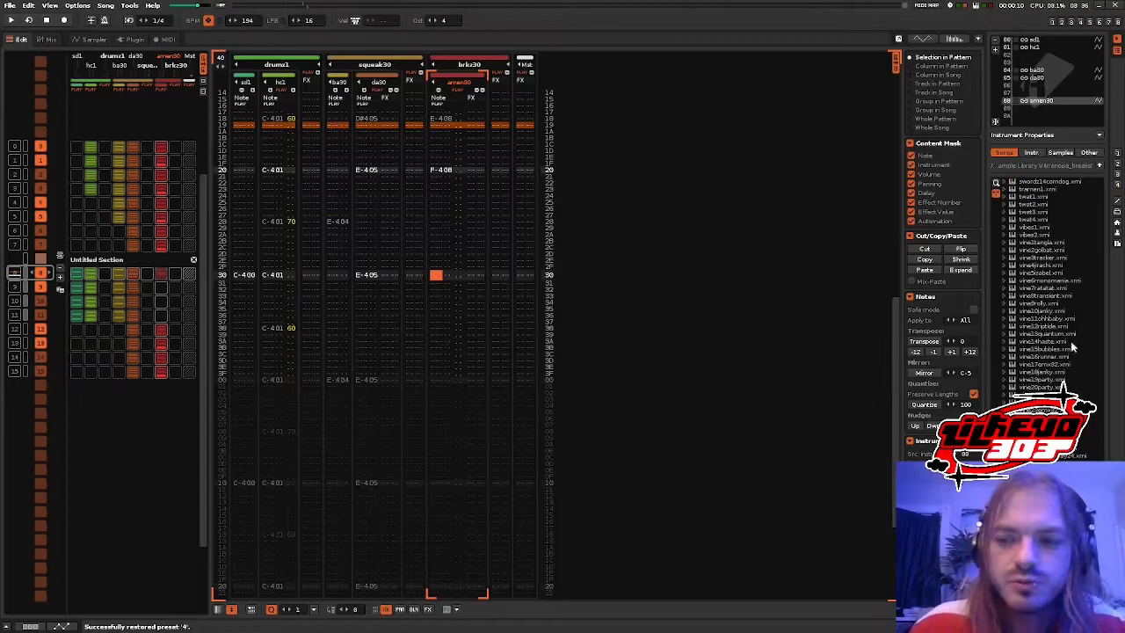
double_click(1046, 456)
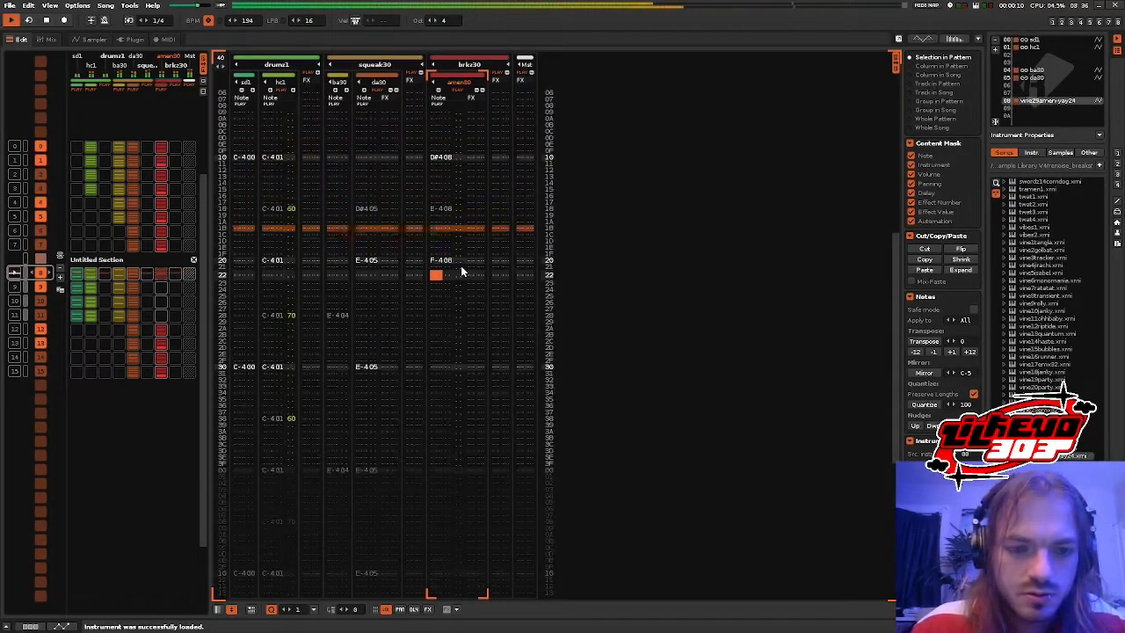
- Enter a D#4 break note at line 28 of the amen30 track in pattern 8
key(Escape)
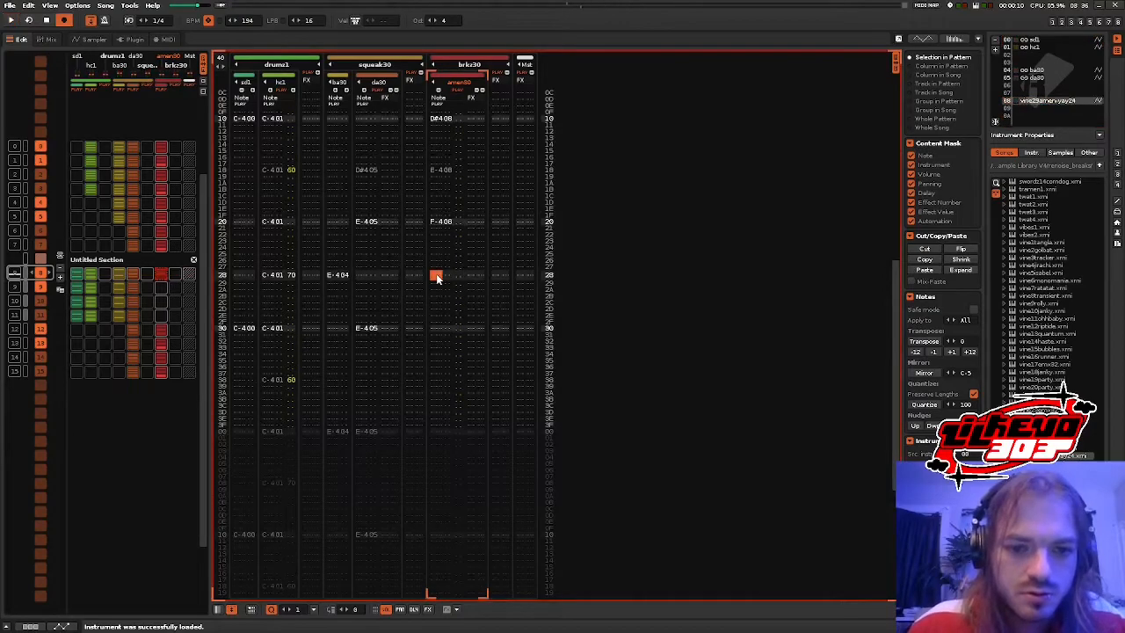
key(d)
scroll(447, 262, down, 2)
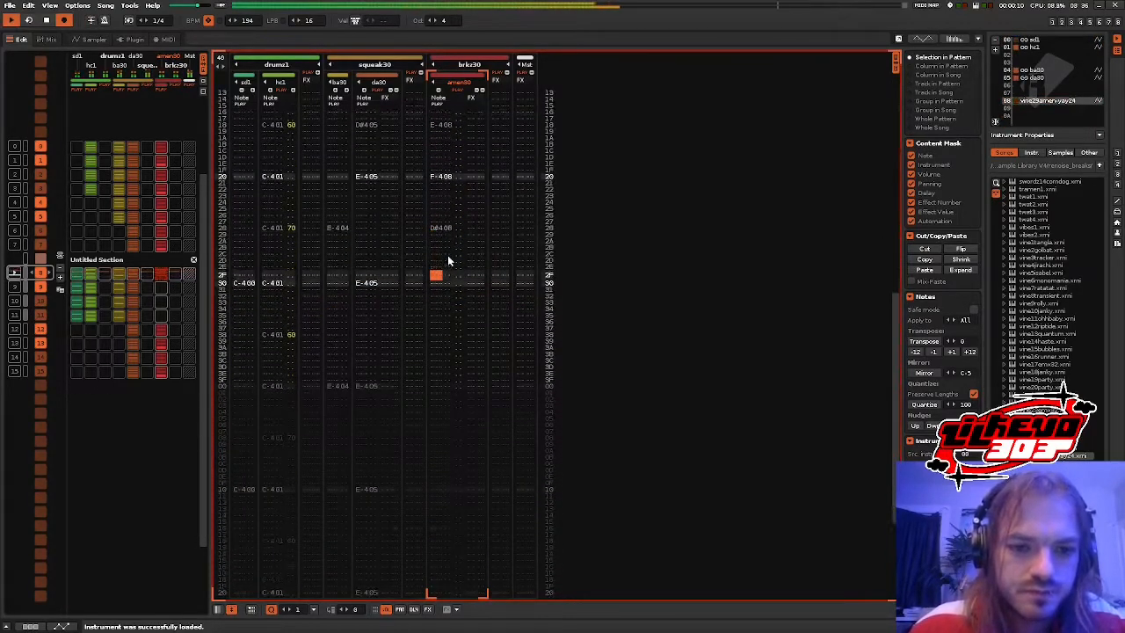
click(439, 282)
scroll(439, 282, up, 3)
scroll(431, 304, down, 2)
scroll(439, 300, down, 4)
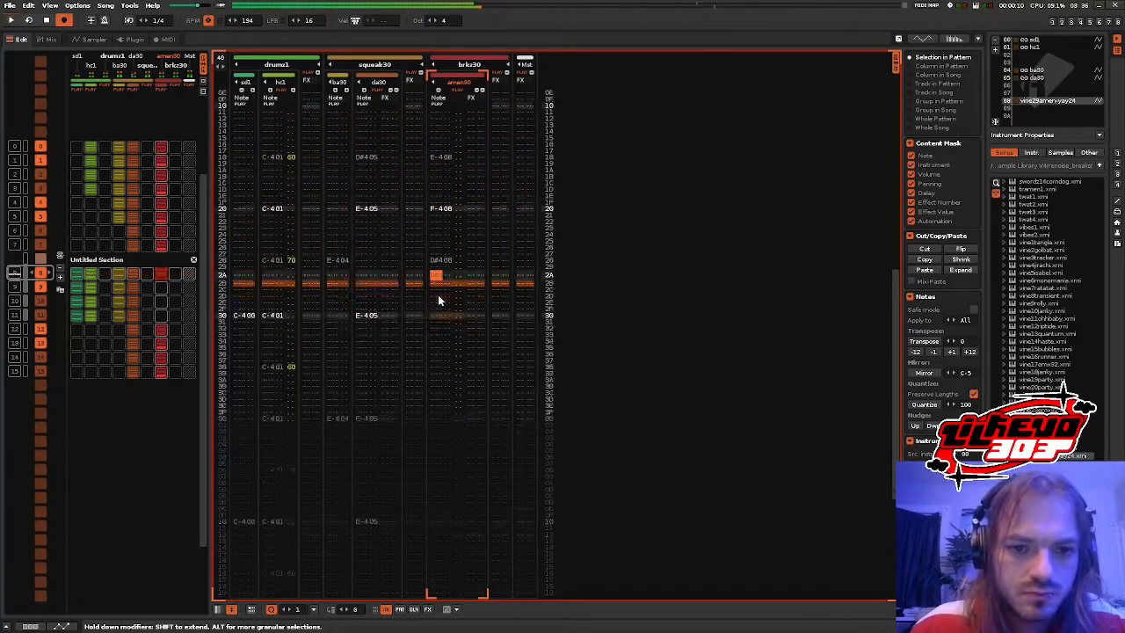
- Enter amen30 notes E-4 at line 30 and F-4 at line 38 of pattern 8, undoing wrong takes
key(c)
scroll(440, 294, down, 4)
key(c)
key(ctrl+z)
scroll(437, 294, up, 4)
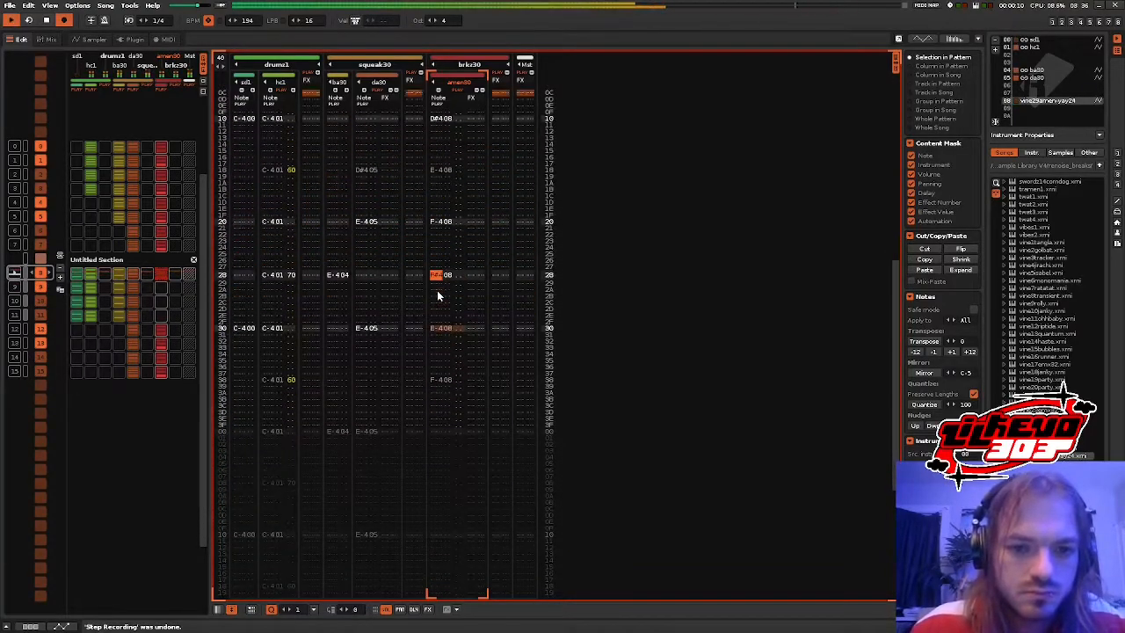
key(ctrl+z)
scroll(437, 295, up, 4)
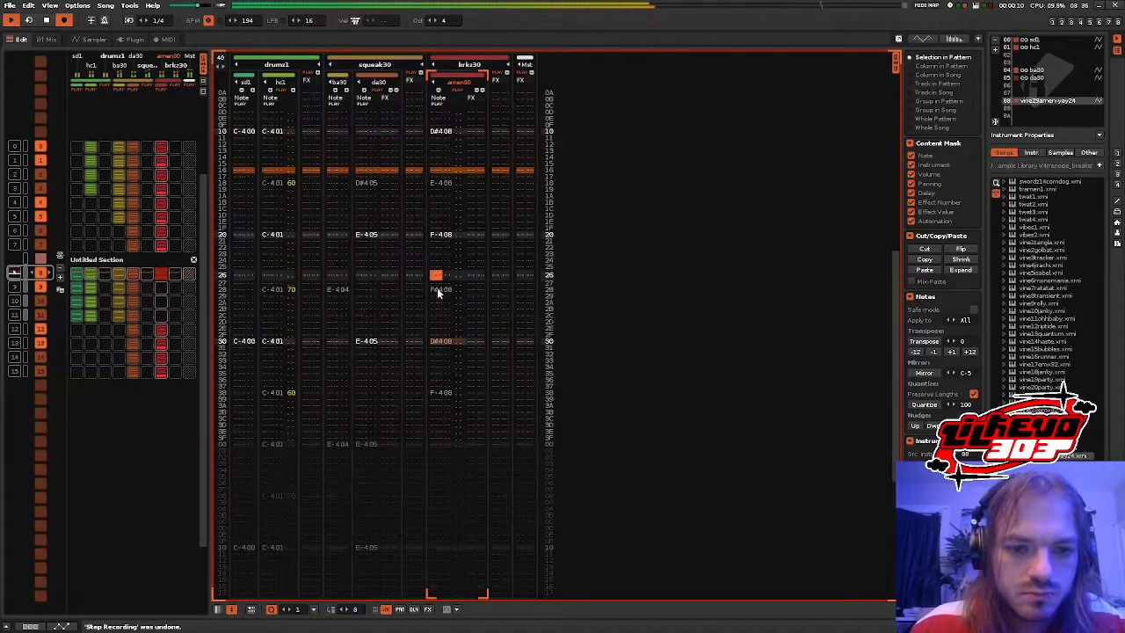
- Fill amen30 in pattern 9 with D#4 at lines 00 and 10, E-4 at 08 and 18, F-4 at 20, and a note at 28
scroll(431, 285, down, 6)
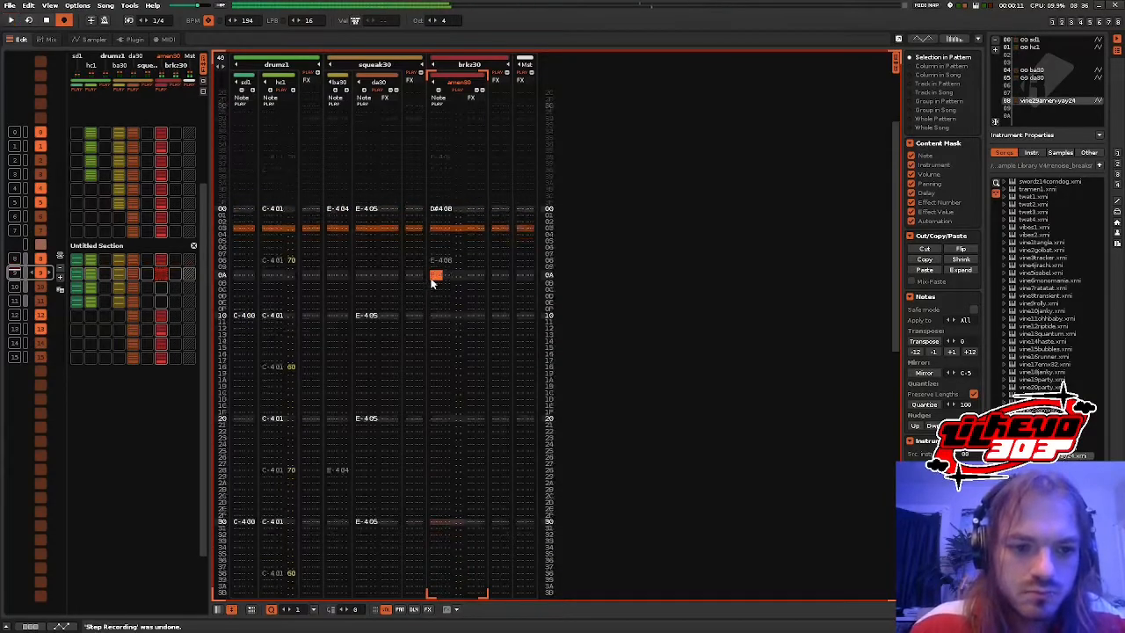
scroll(428, 280, down, 5)
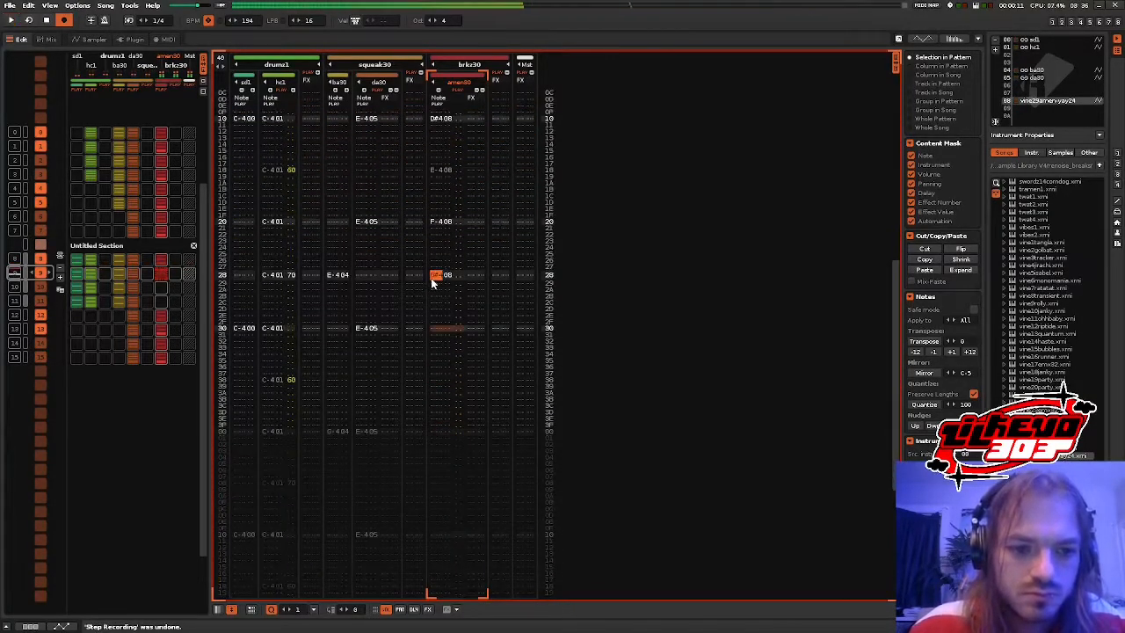
scroll(431, 280, down, 6)
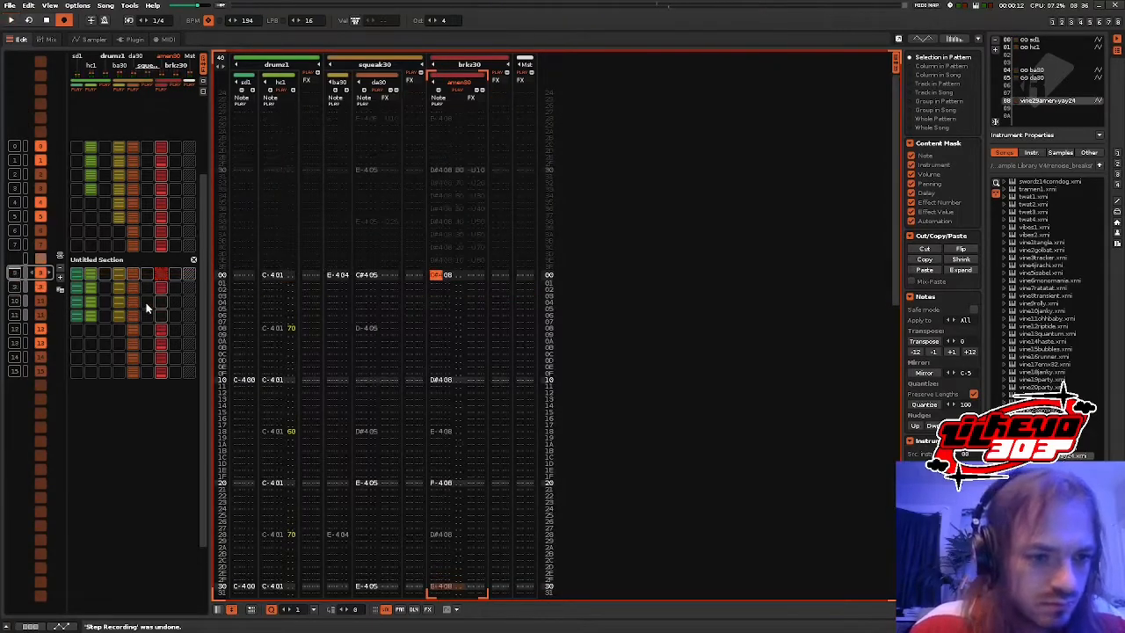
- Copy the amen30 slots of patterns 8 and 9 into patterns 10 and 11
right_click(165, 281)
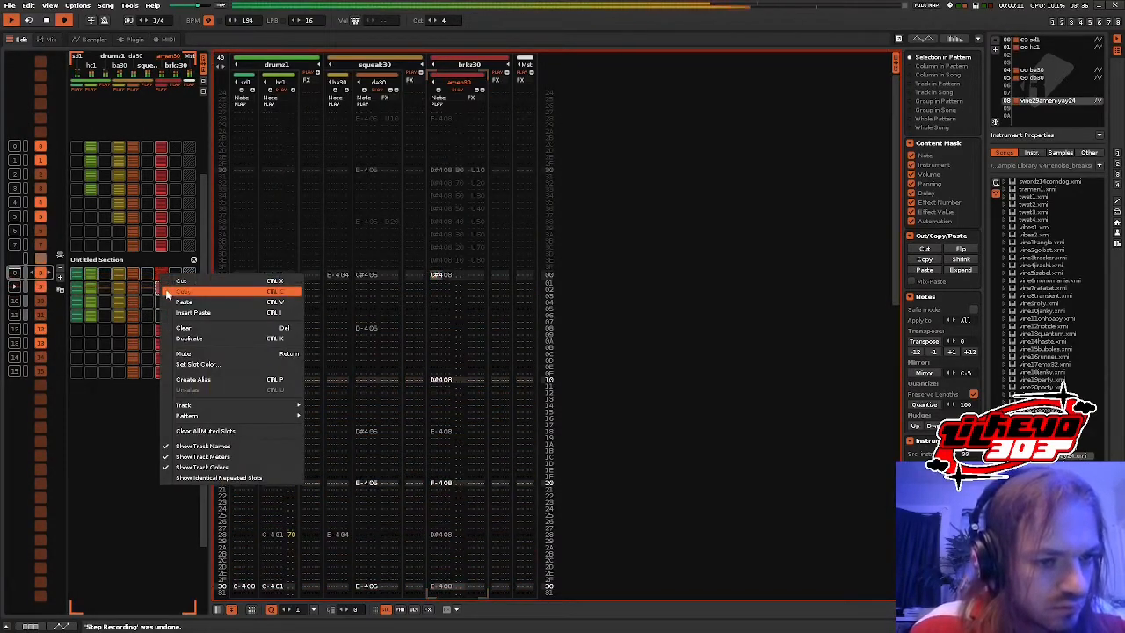
click(165, 291)
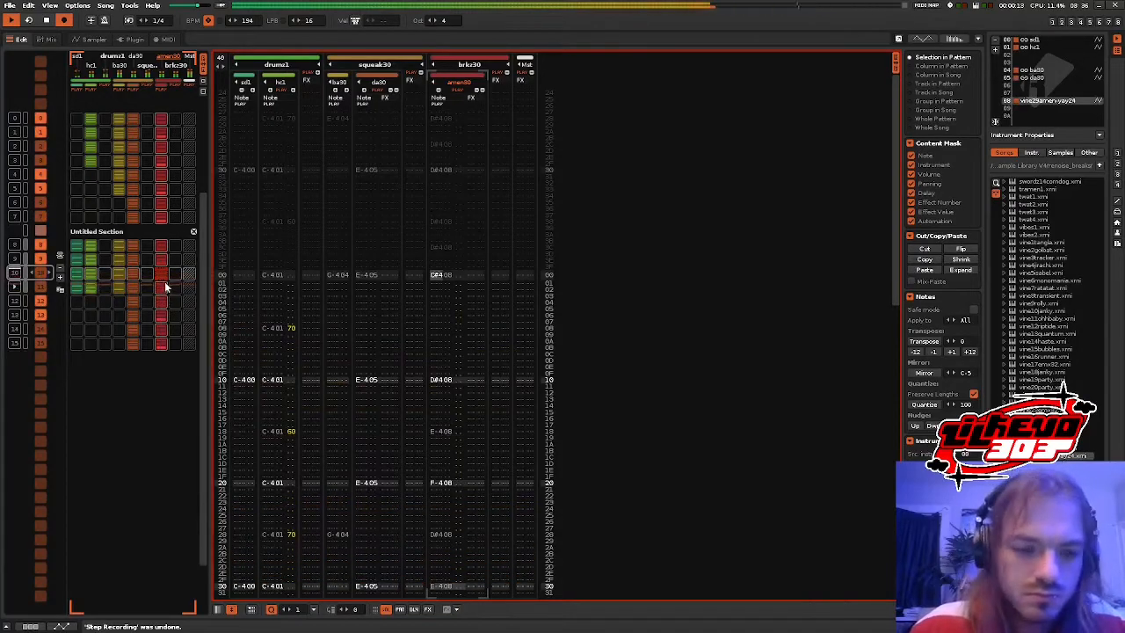
right_click(163, 262)
click(165, 276)
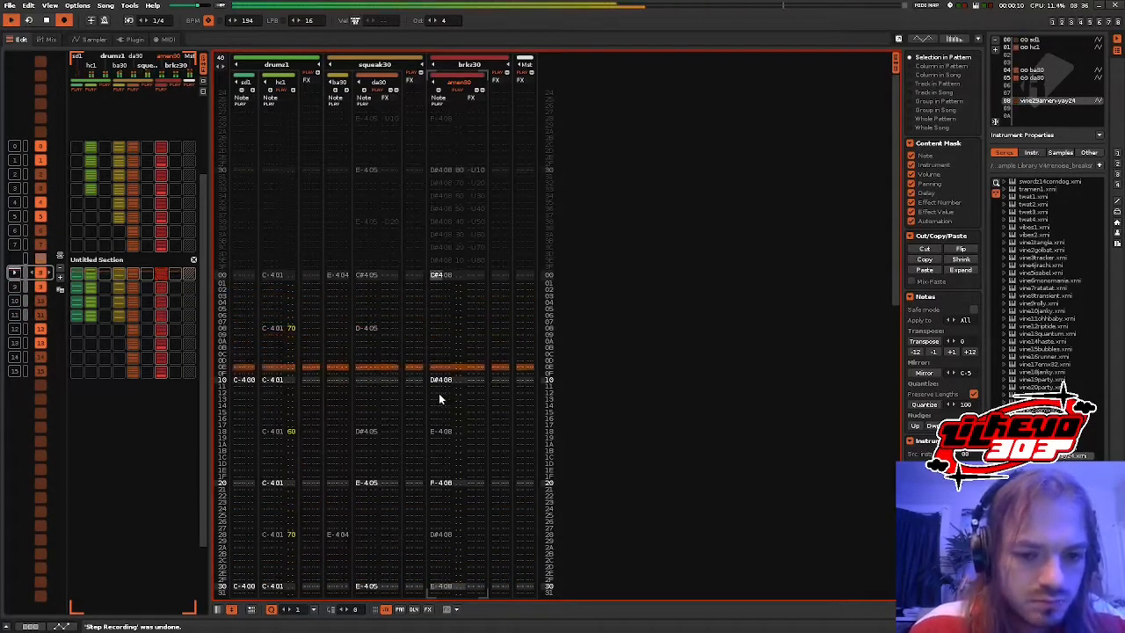
- Adjust the pitch modulation input of the vine29amen-yay24 instrument to about 0.143
click(50, 40)
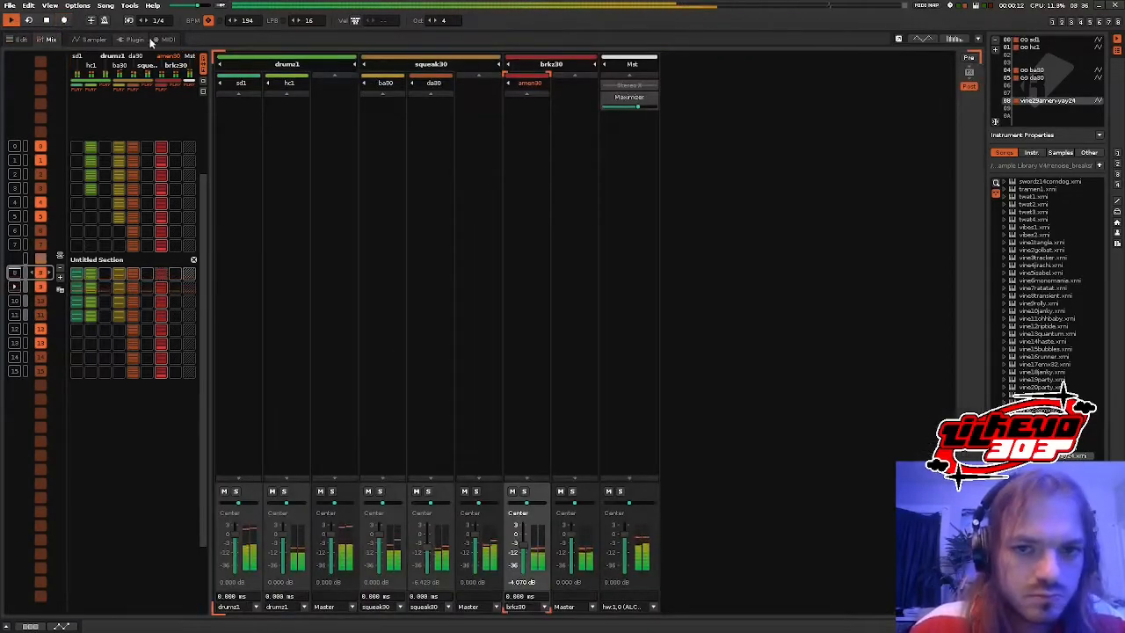
click(94, 39)
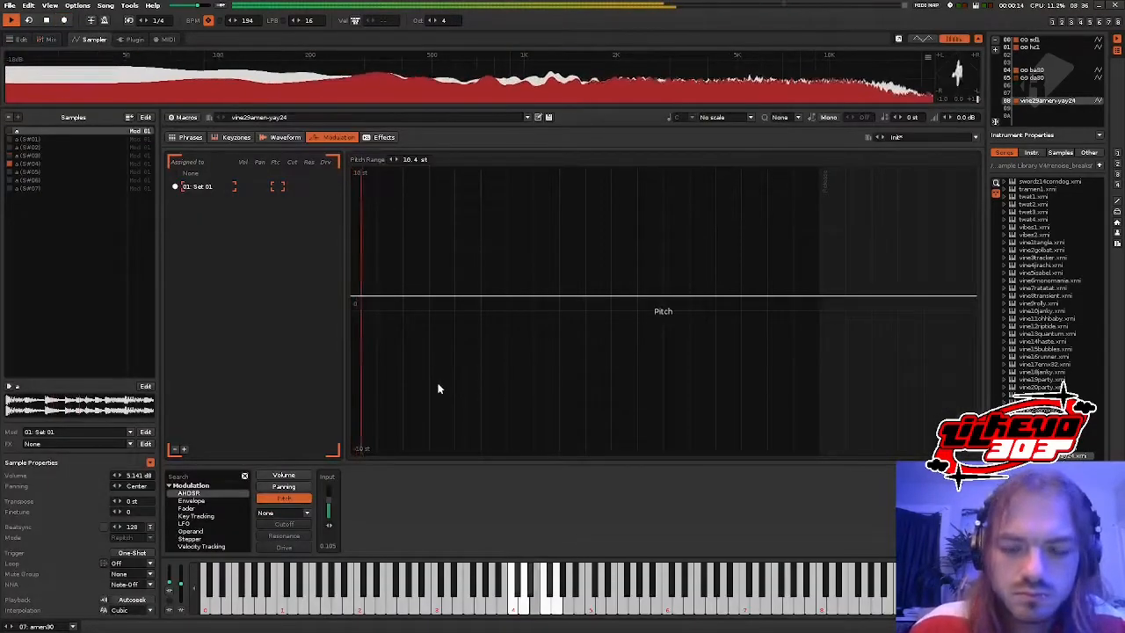
drag(329, 504, 329, 502)
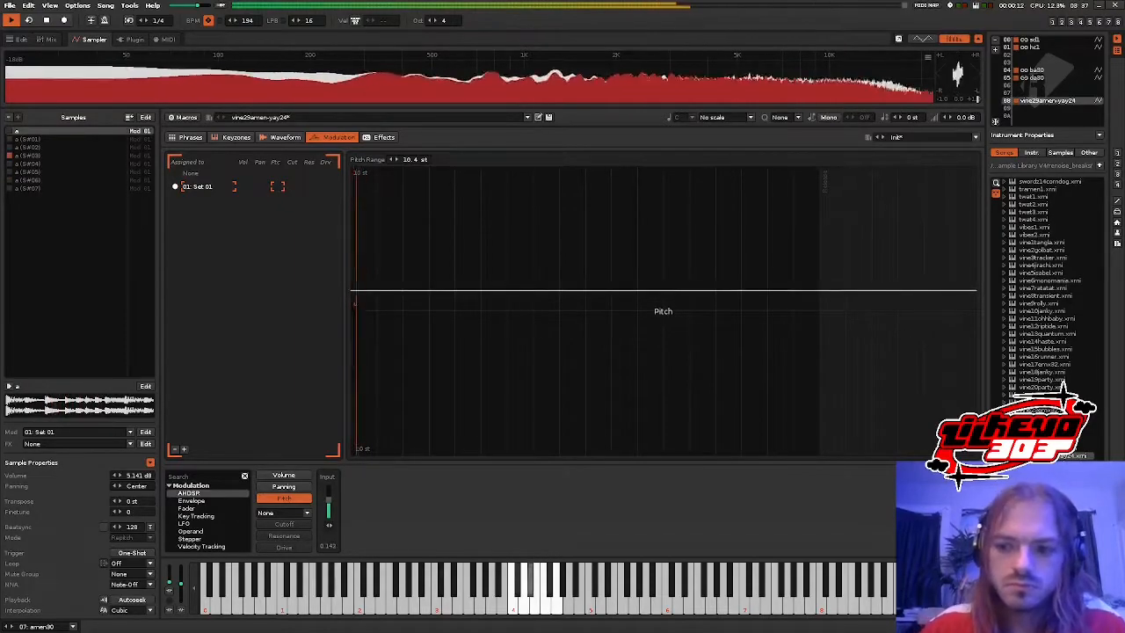
key(F1)
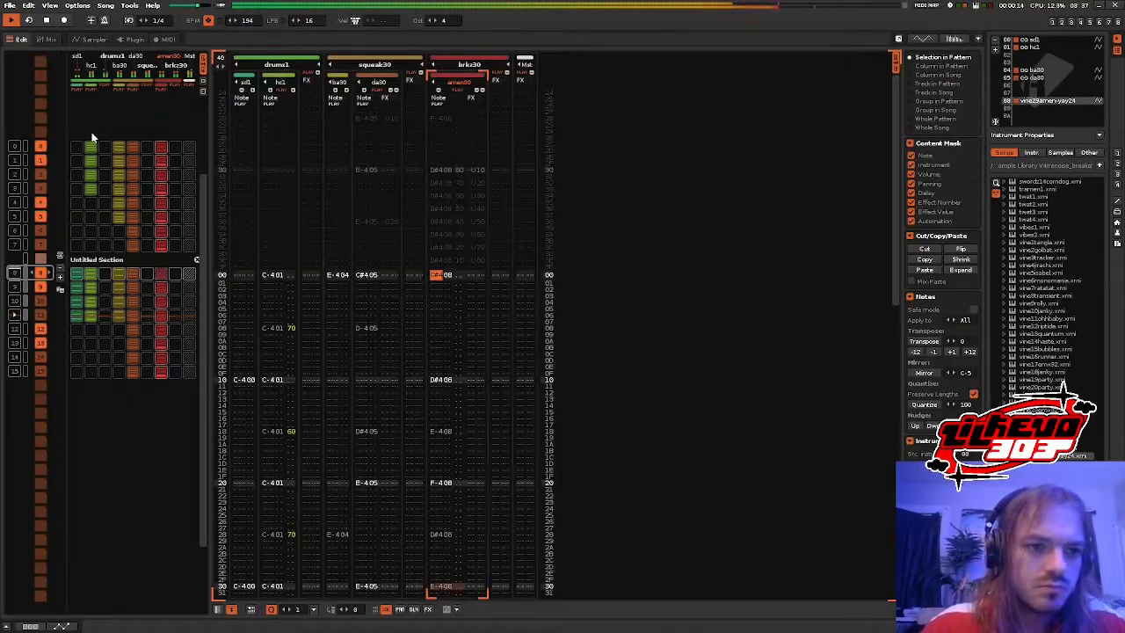
- Play the arrangement from the early patterns, mute the amen30 track and insert a new track after it in the brkz30 group
scroll(94, 138, up, 8)
key(space)
key(space)
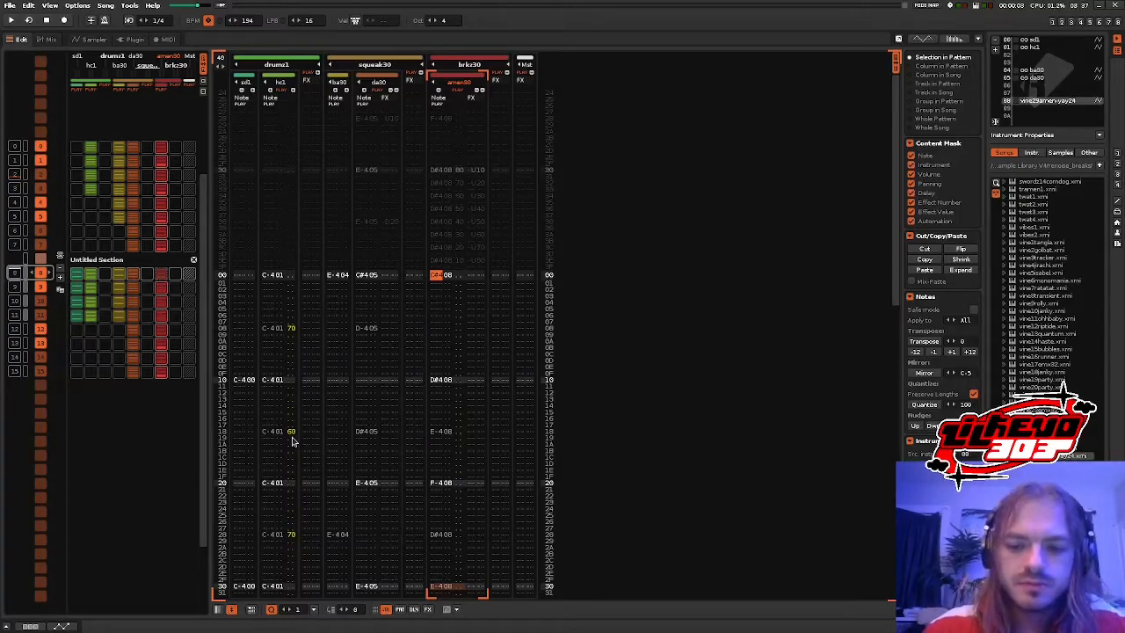
key(space)
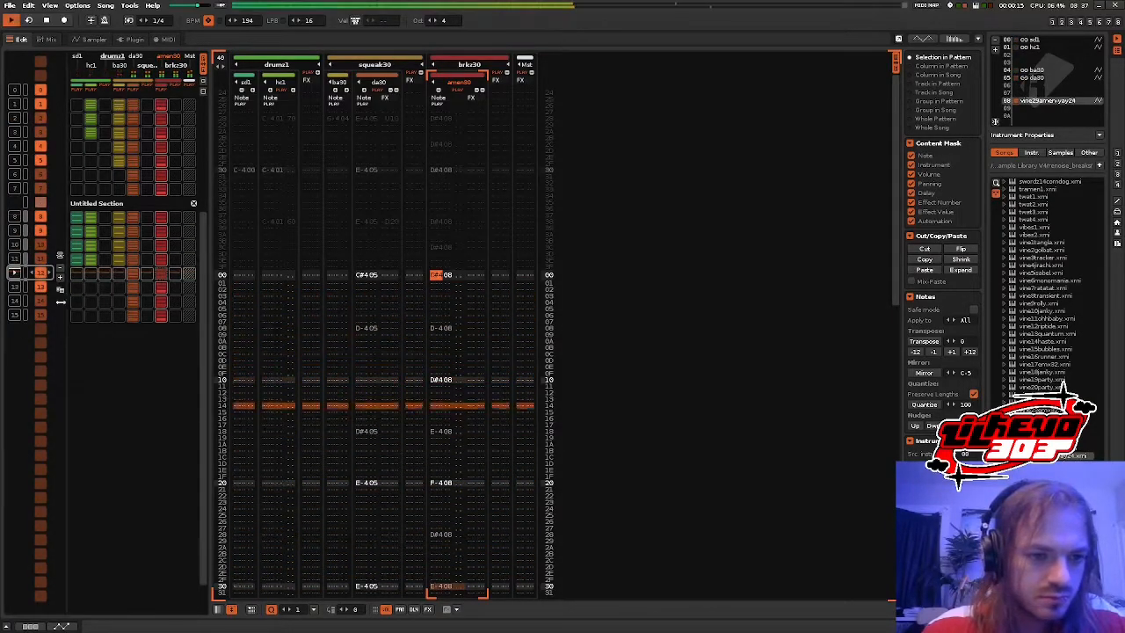
click(436, 105)
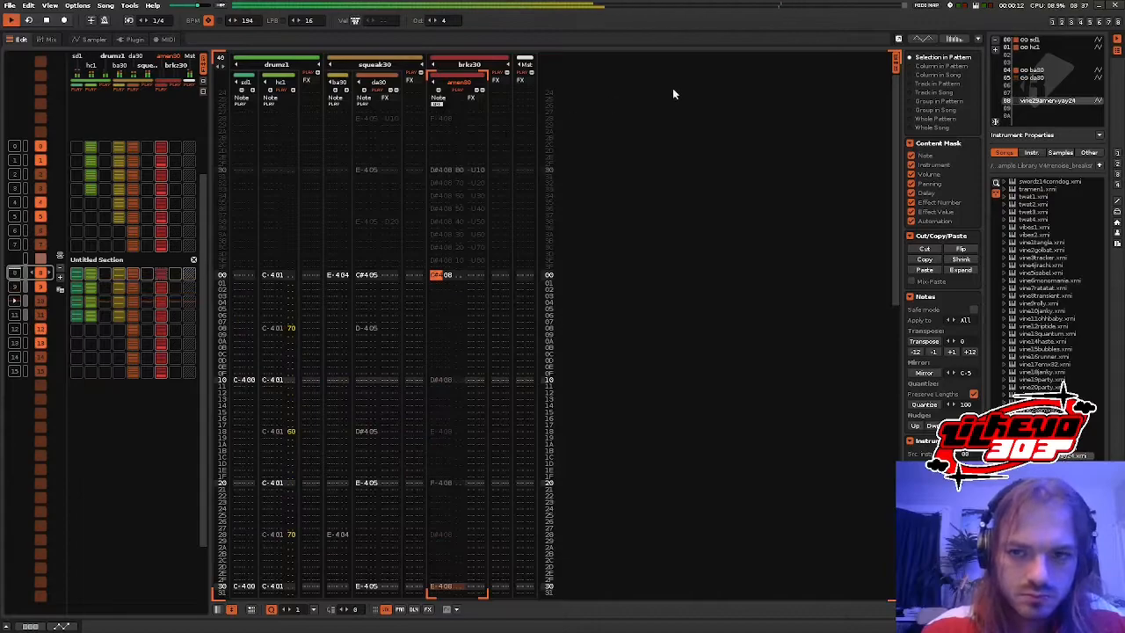
key(ctrl+t)
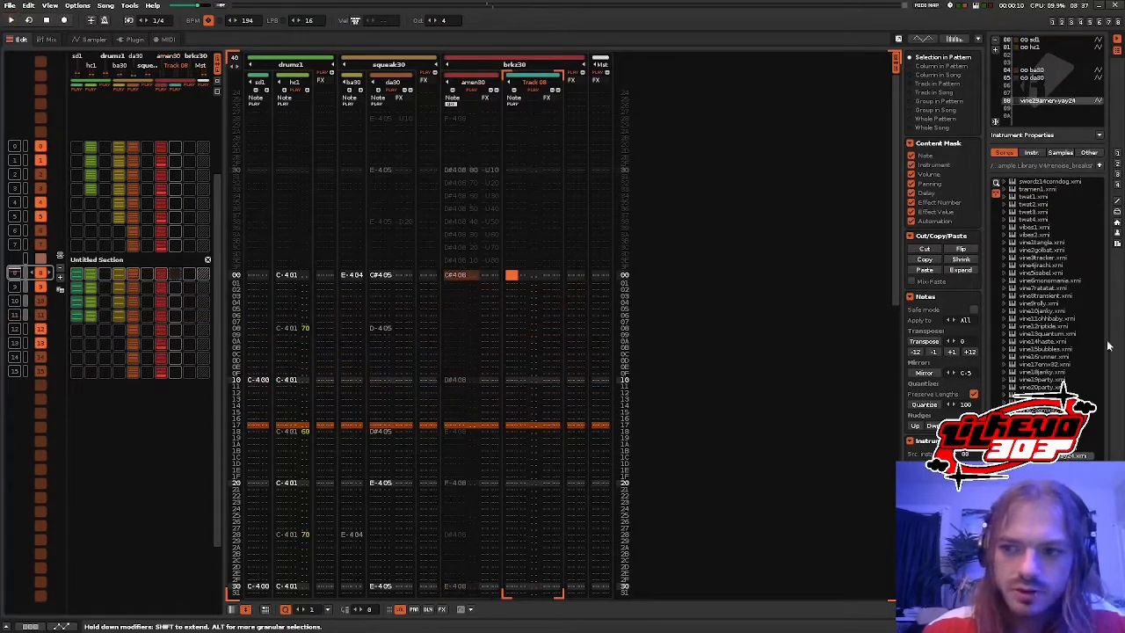
- Audition the hot6 and hot5 break instruments, and load hot3.xrni into instrument slot 09
mouse_move(1102, 494)
mouse_down()
mouse_move(1104, 455)
mouse_move(1104, 476)
mouse_up()
scroll(1054, 351, up, 10)
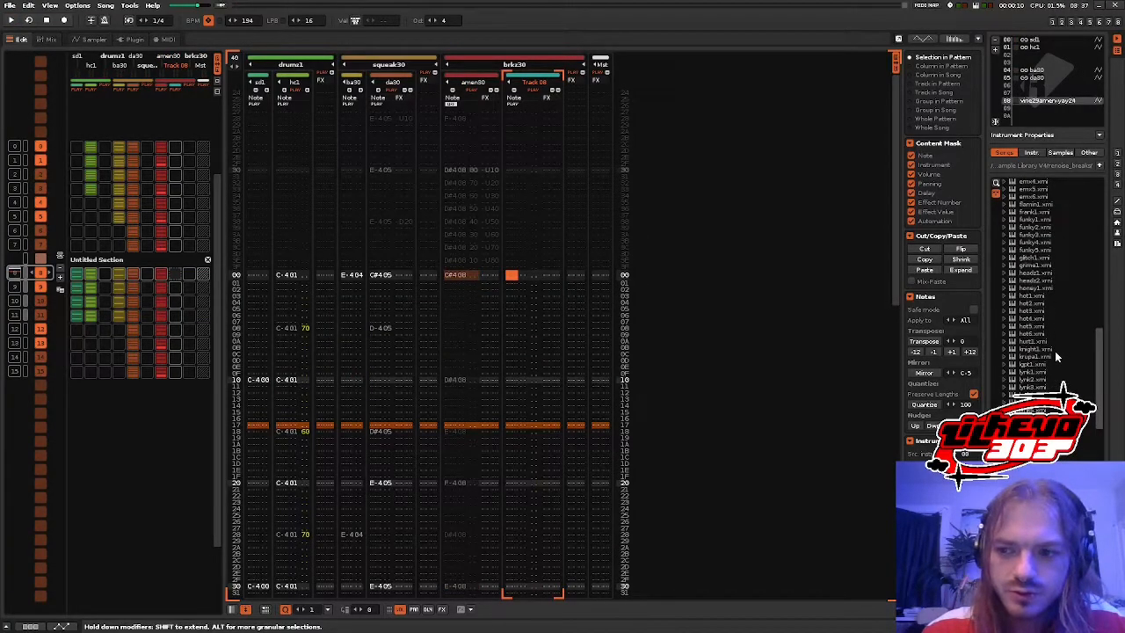
double_click(1045, 335)
key(z)
key(ctrl+z)
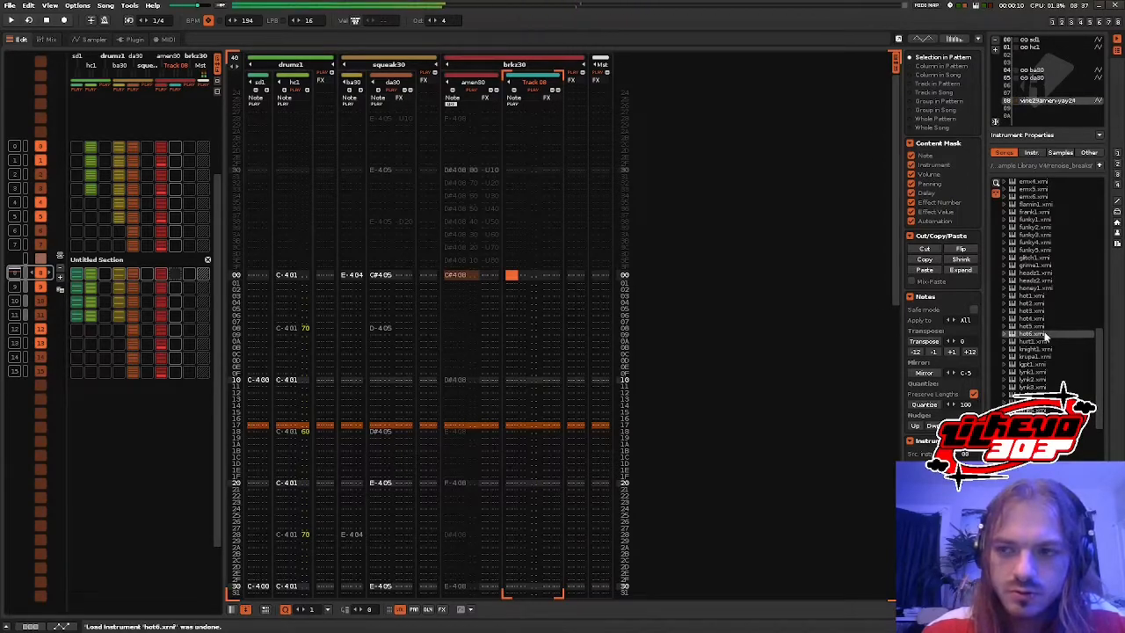
double_click(1044, 327)
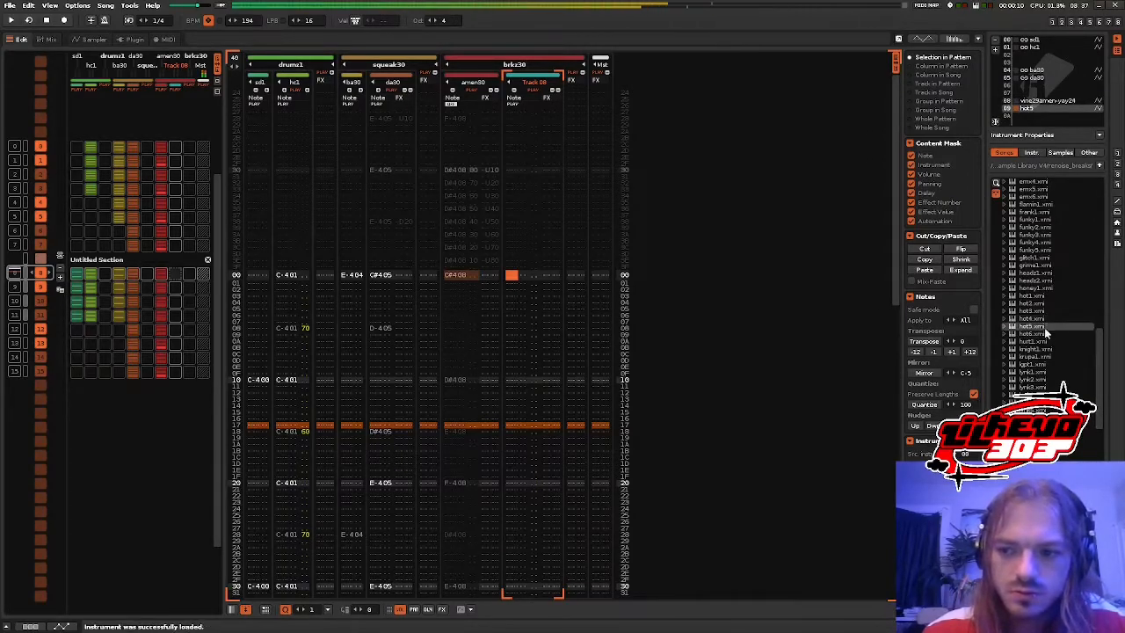
click(1039, 312)
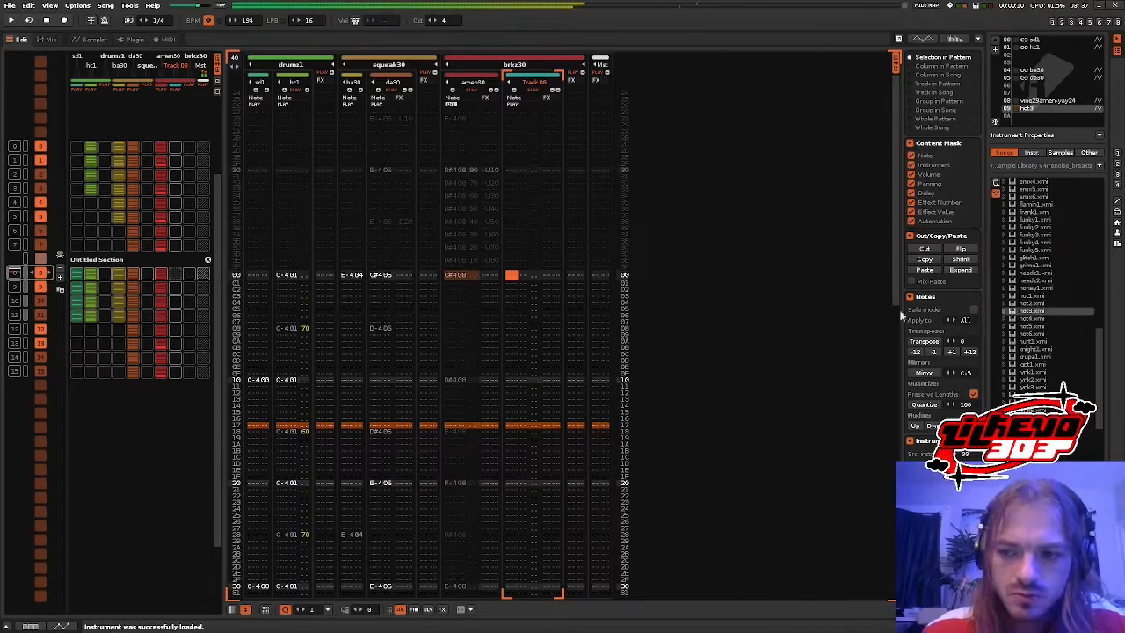
- Fill Track 08 in pattern 8 with hot3 notes every eight lines, including F-4 at 20, F#4 at 28, G-4 at 30 and G#4 at 38
click(457, 209)
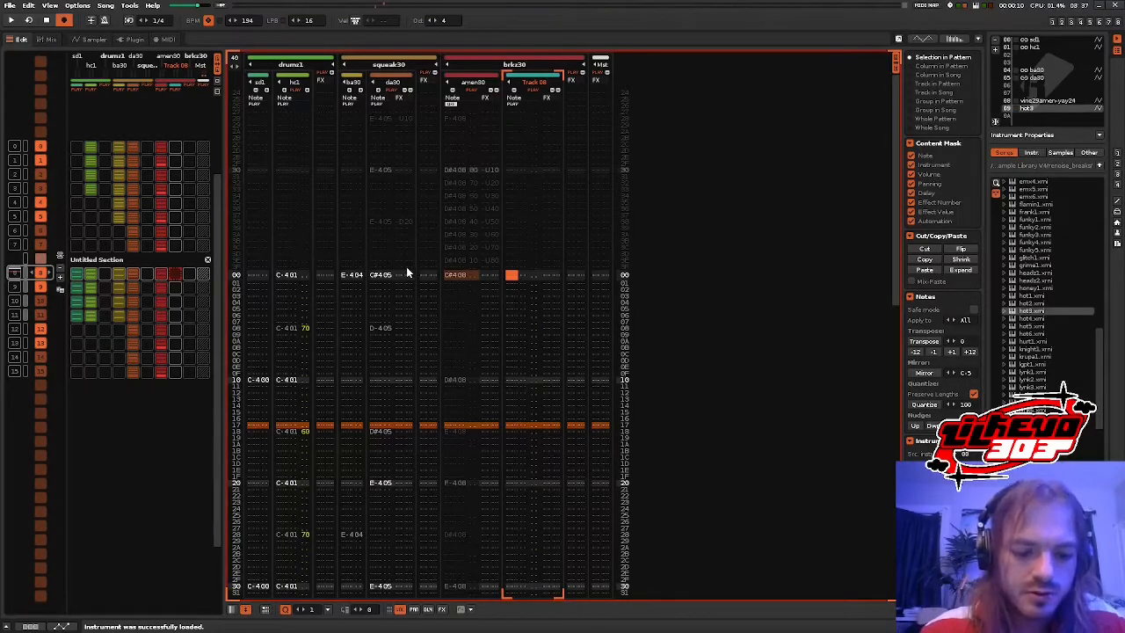
key(space)
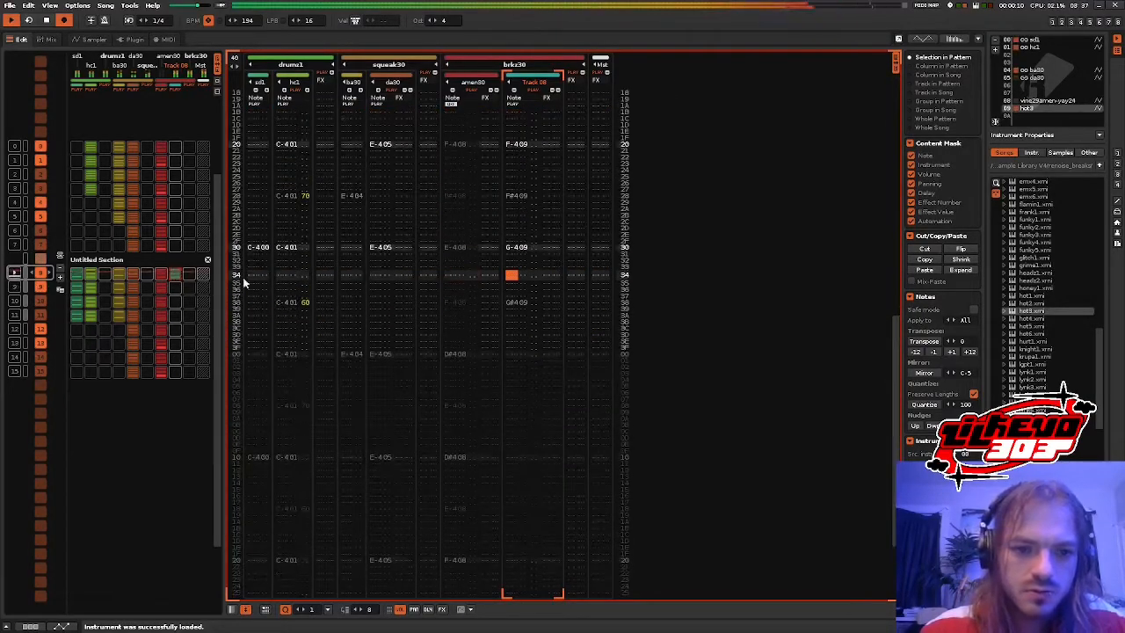
- Set hot3's pitch modulation range to 8.2 st and its pitch input to about -0.033
click(94, 39)
drag(420, 160, 420, 190)
key(space)
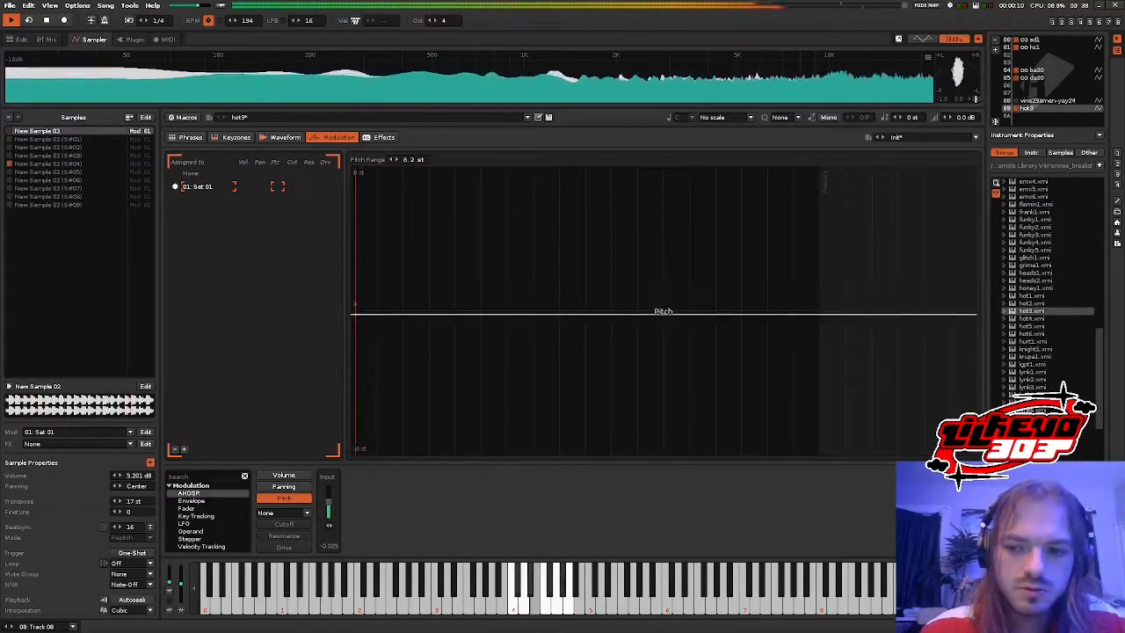
key(space)
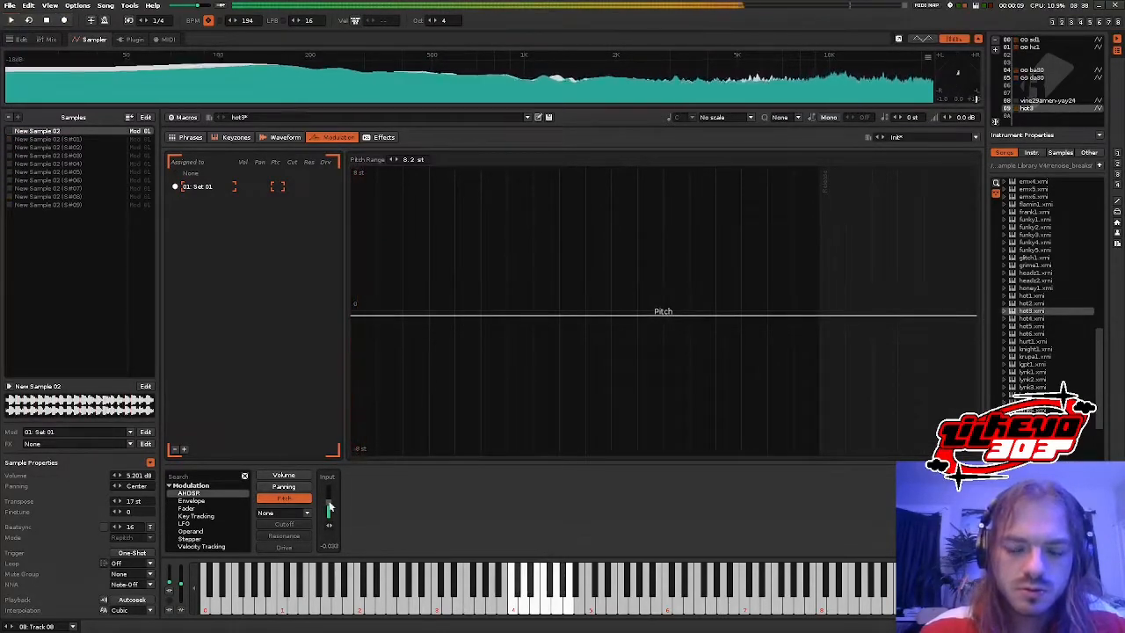
- Create a sample FX chain for hot3 with a high-pass Digital Filter using the Chebyshev 4n model and a cutoff of about 0.39 kHz
click(384, 137)
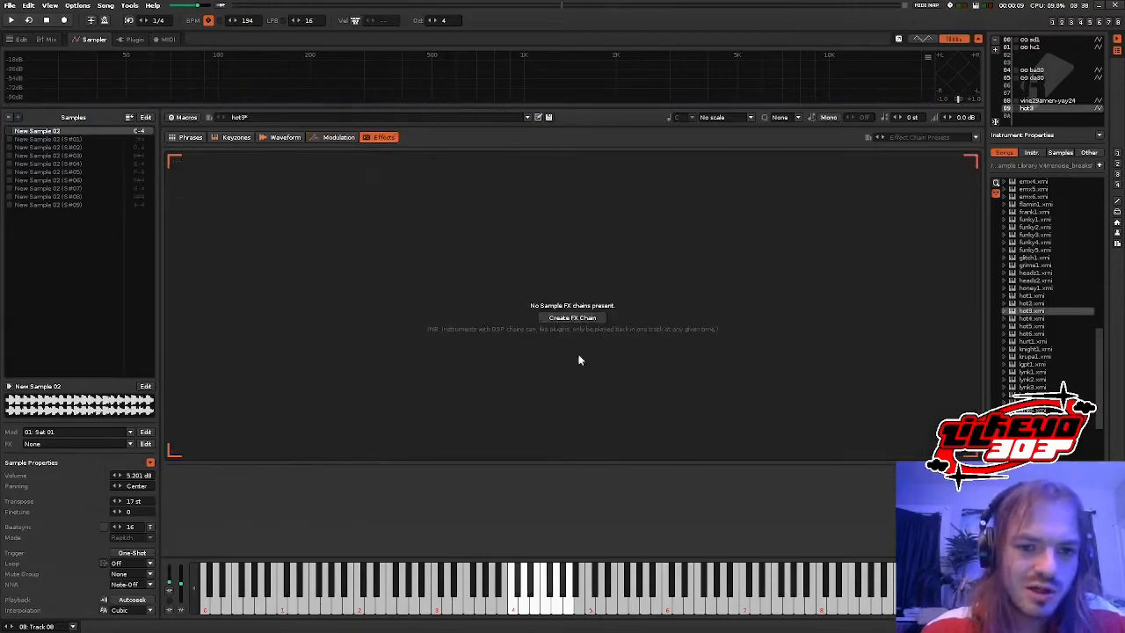
click(570, 319)
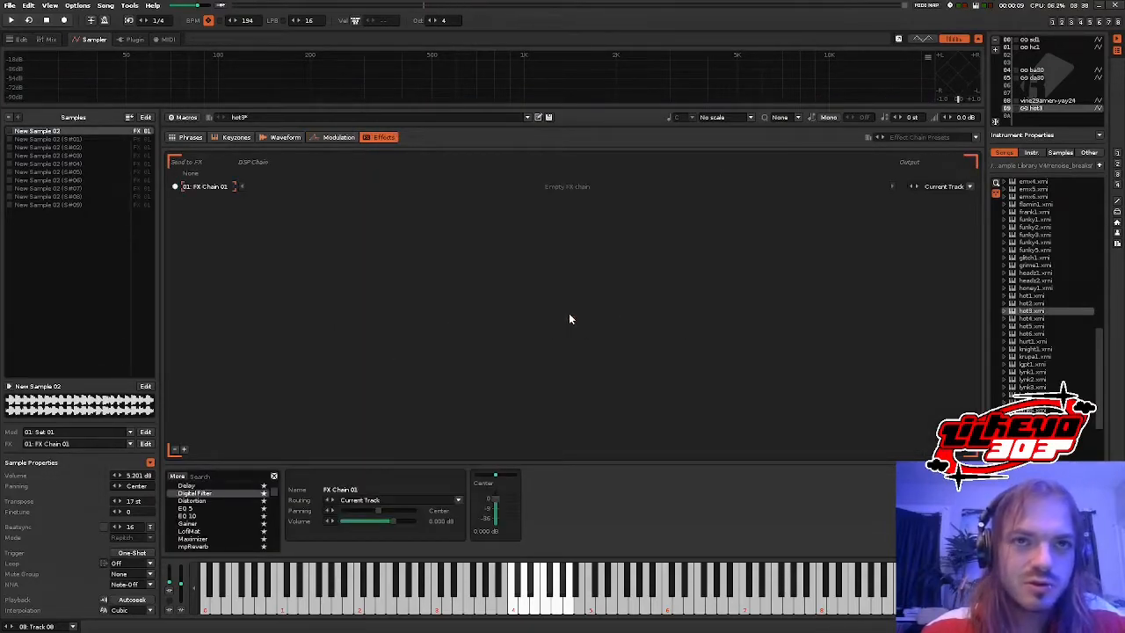
double_click(220, 494)
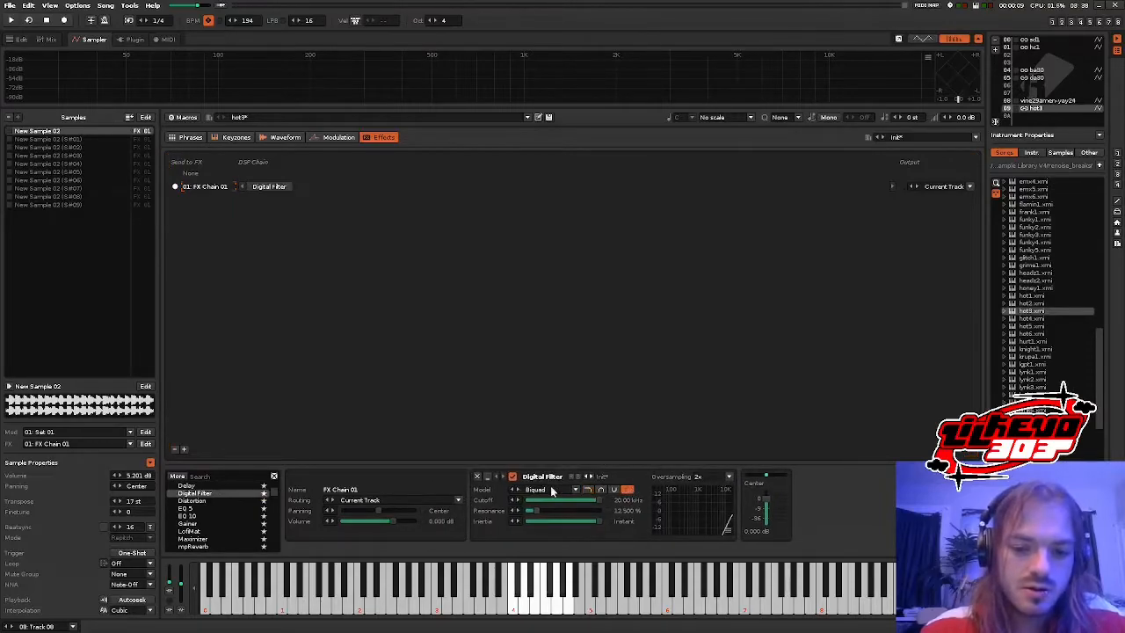
click(552, 490)
click(547, 459)
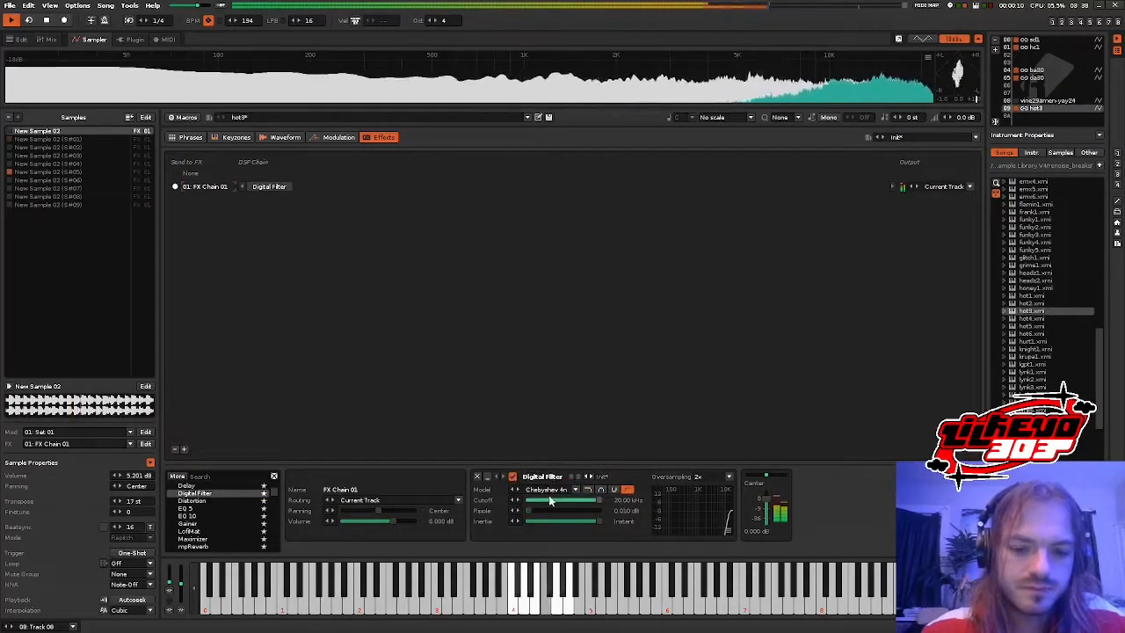
click(550, 500)
drag(547, 500, 541, 500)
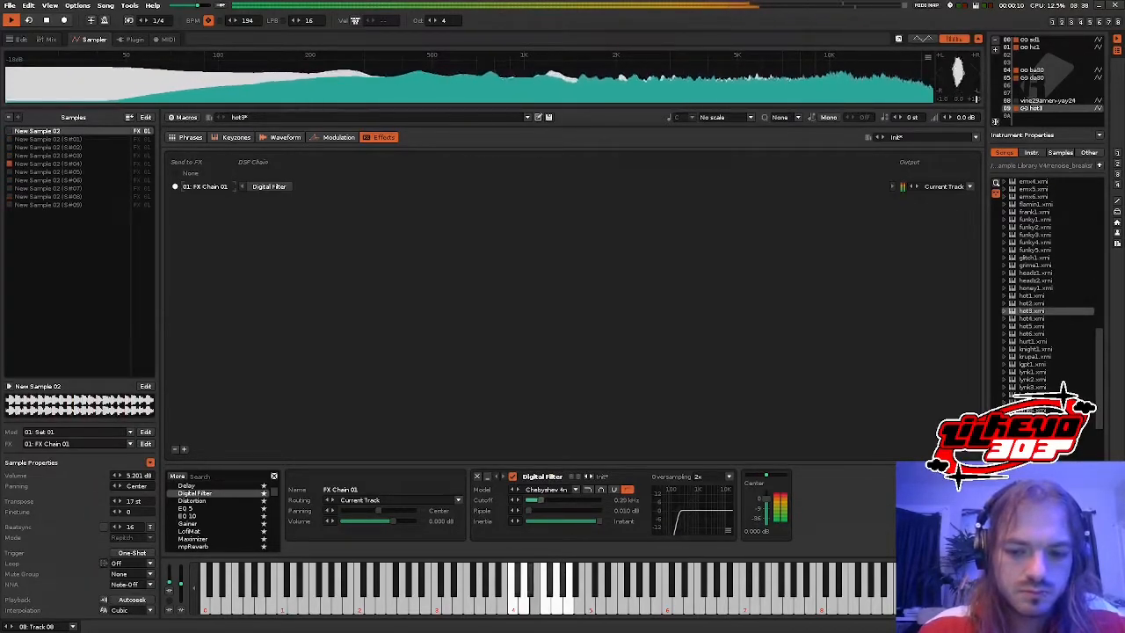
- Lower Track 08's volume to about -1.339 dB and copy its pattern 8 slot into patterns 9, 10 and 11
click(50, 38)
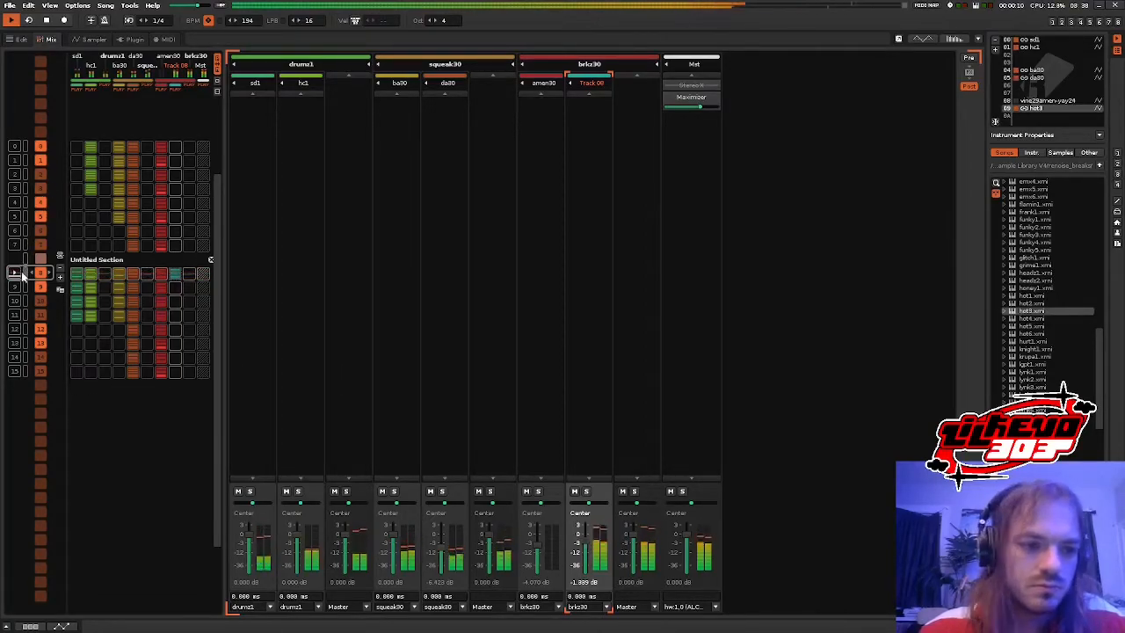
key(space)
right_click(176, 276)
click(181, 297)
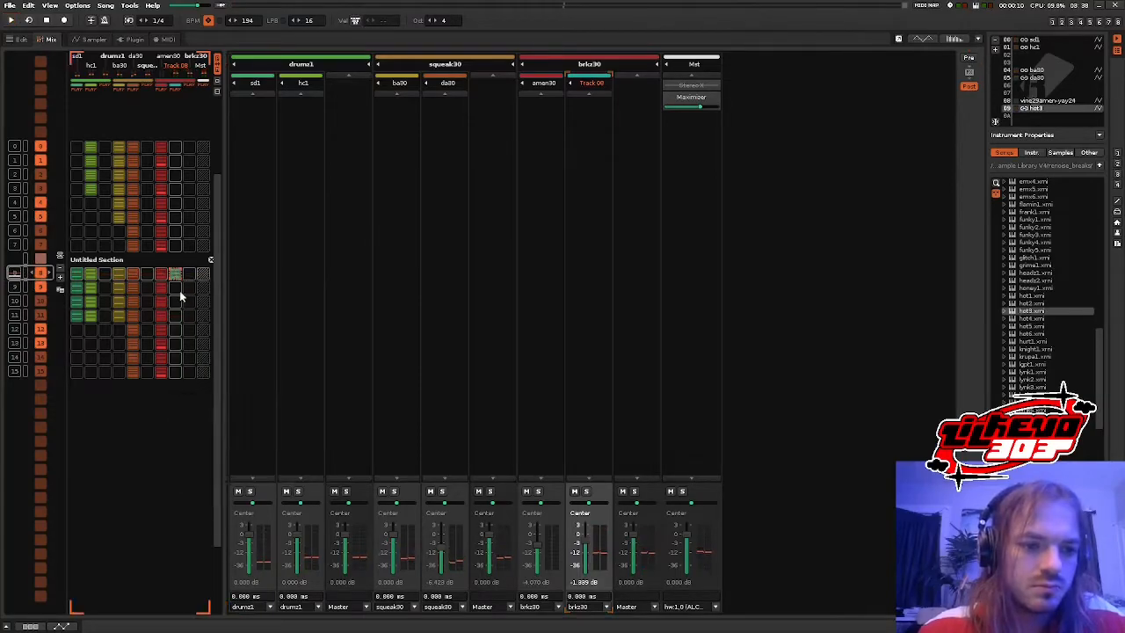
key(Down)
key(ctrl+v)
key(Down)
key(ctrl+v)
key(Down)
key(ctrl+v)
key(Page_Up)
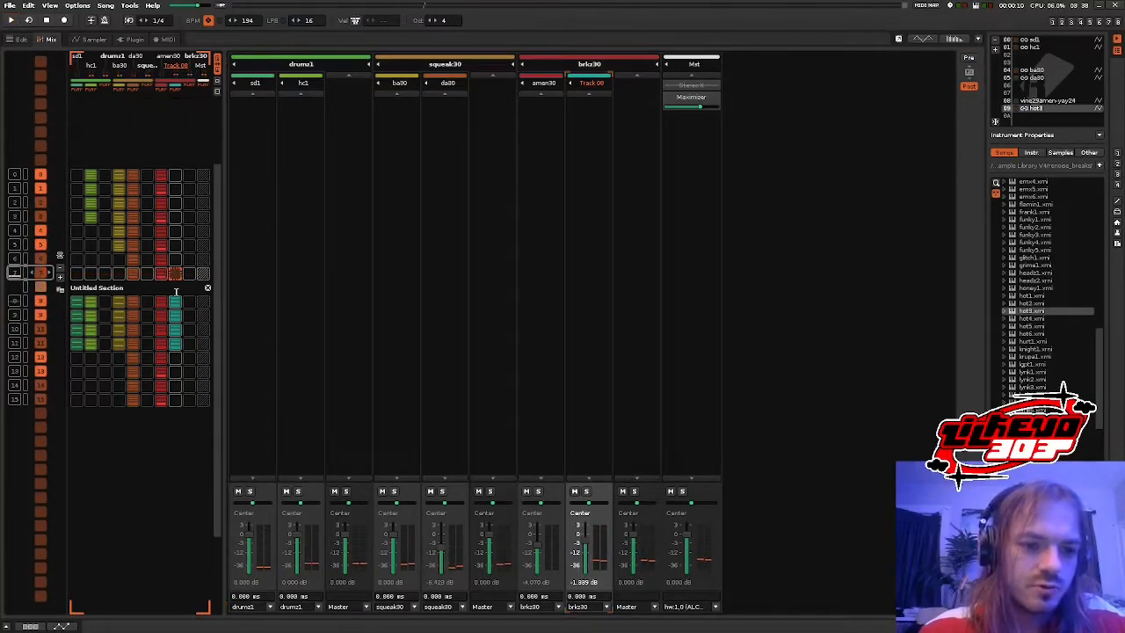
key(Down)
key(space)
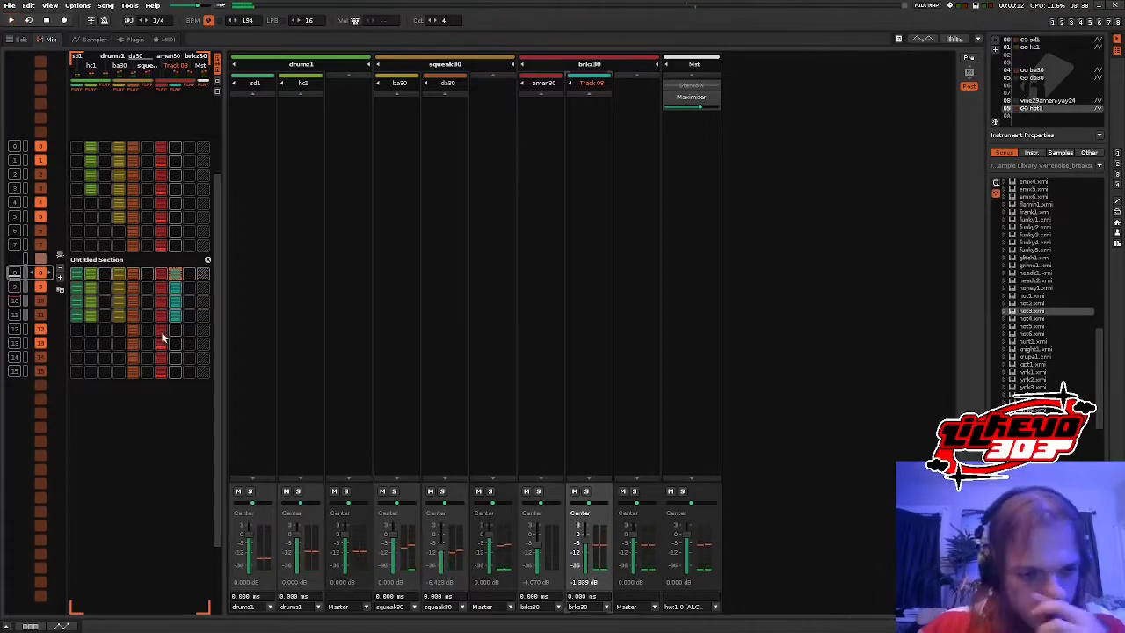
- Copy all track slots of patterns 8 to 11 into patterns 12 to 15, and play the song from the first pattern
drag(174, 318, 78, 273)
right_click(78, 274)
click(86, 293)
click(77, 325)
key(ctrl+v)
scroll(77, 327, up, 12)
key(space)
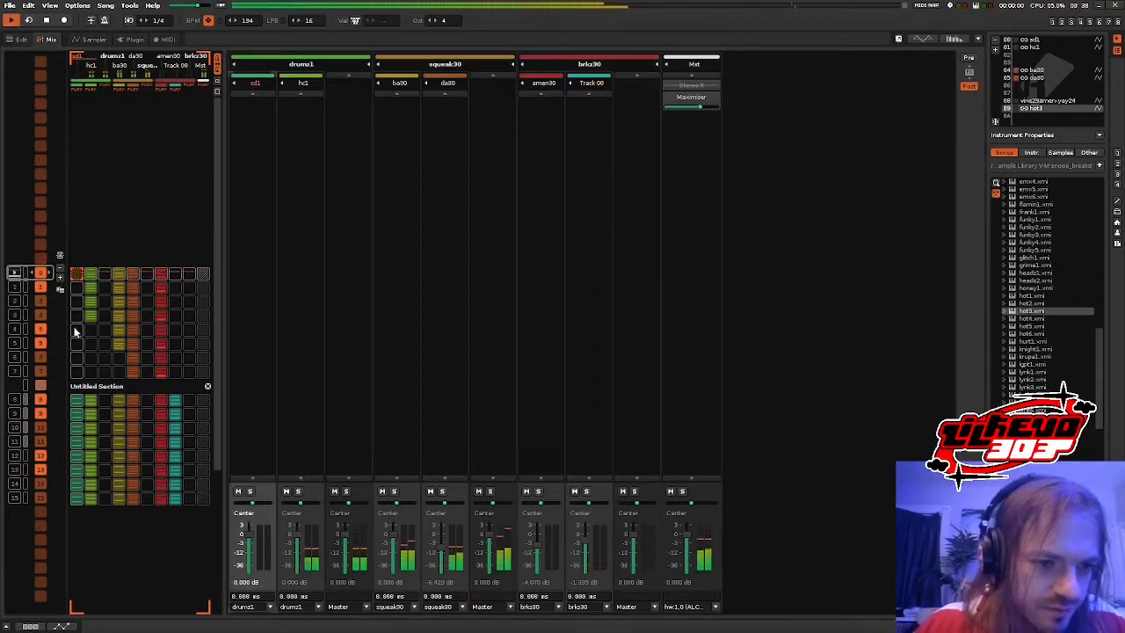
scroll(86, 299, down, 1)
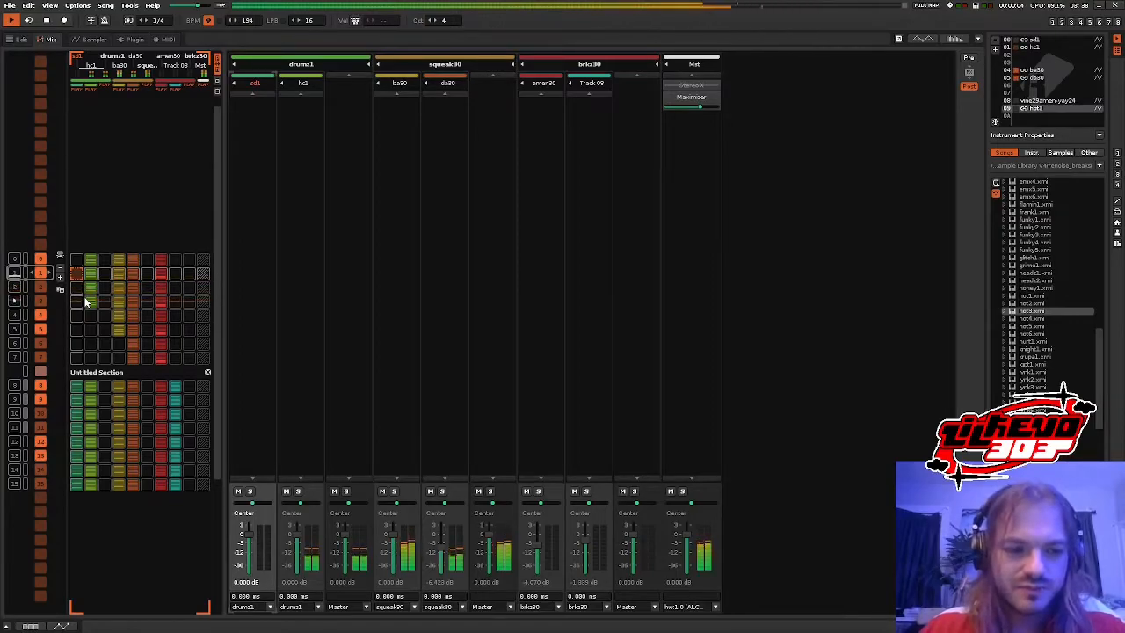
key(space)
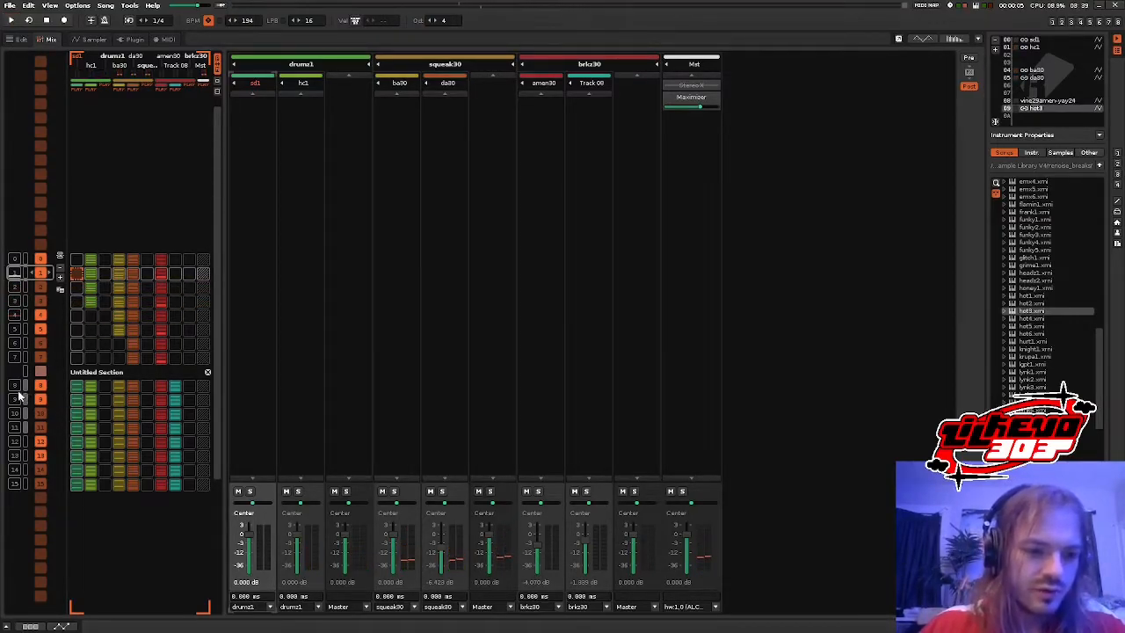
- Move the amen30 track behind the hot3 break's track in the brkz30 group, and move the hot3 instrument above vine29amen-yay24
click(134, 260)
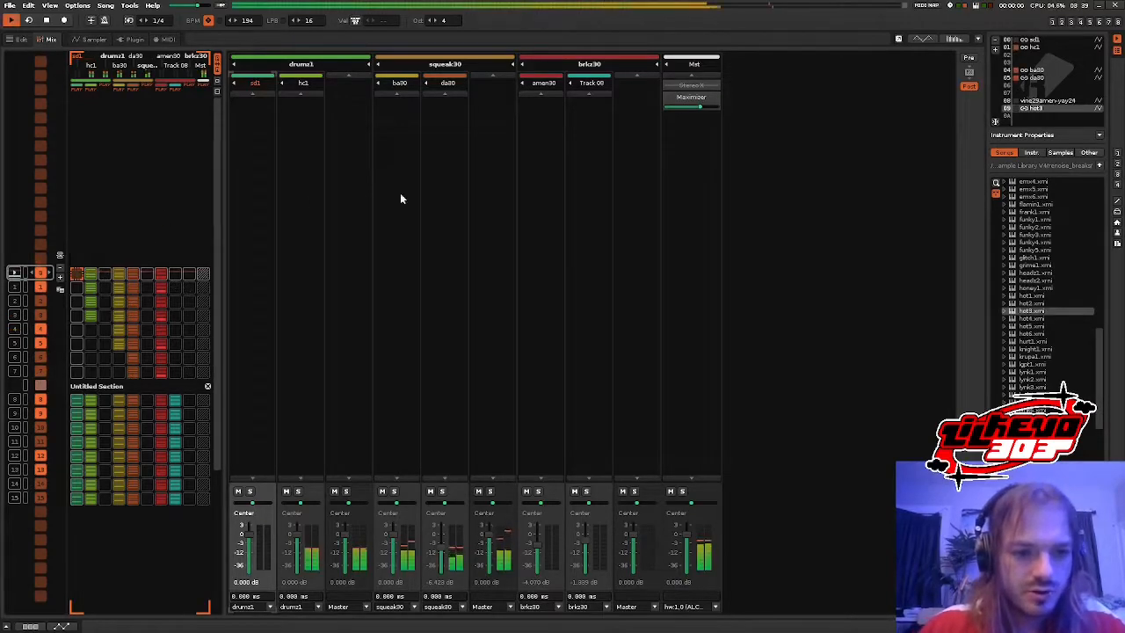
click(549, 180)
drag(548, 86, 598, 92)
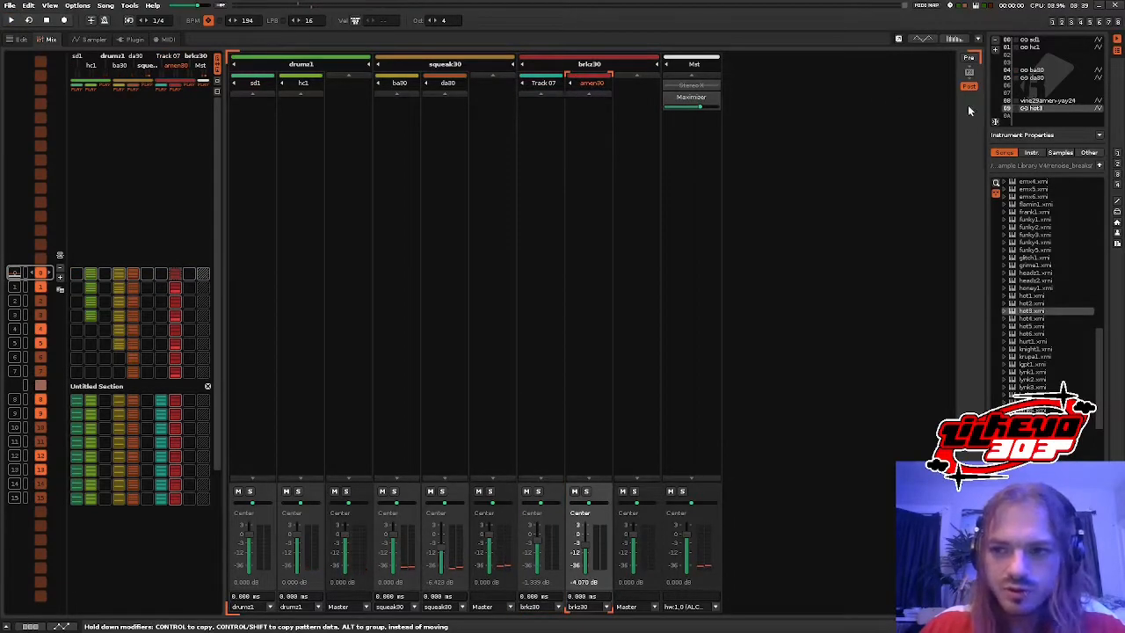
drag(1055, 108, 1052, 101)
- Rename the hot3 break's track and its instrument as hot30
click(549, 82)
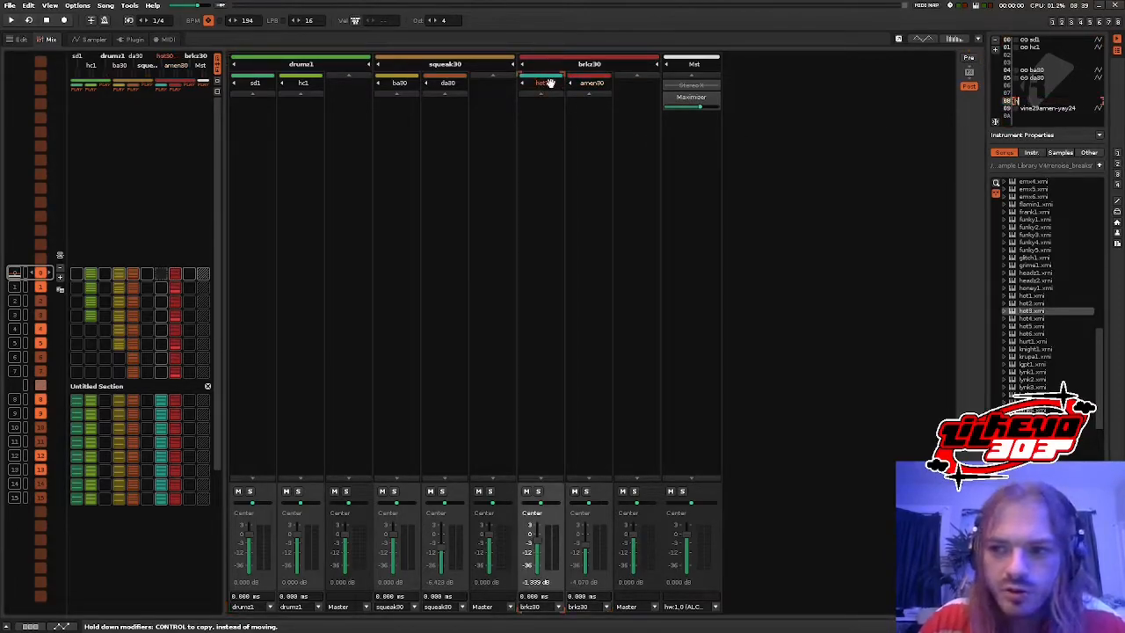
key(Return)
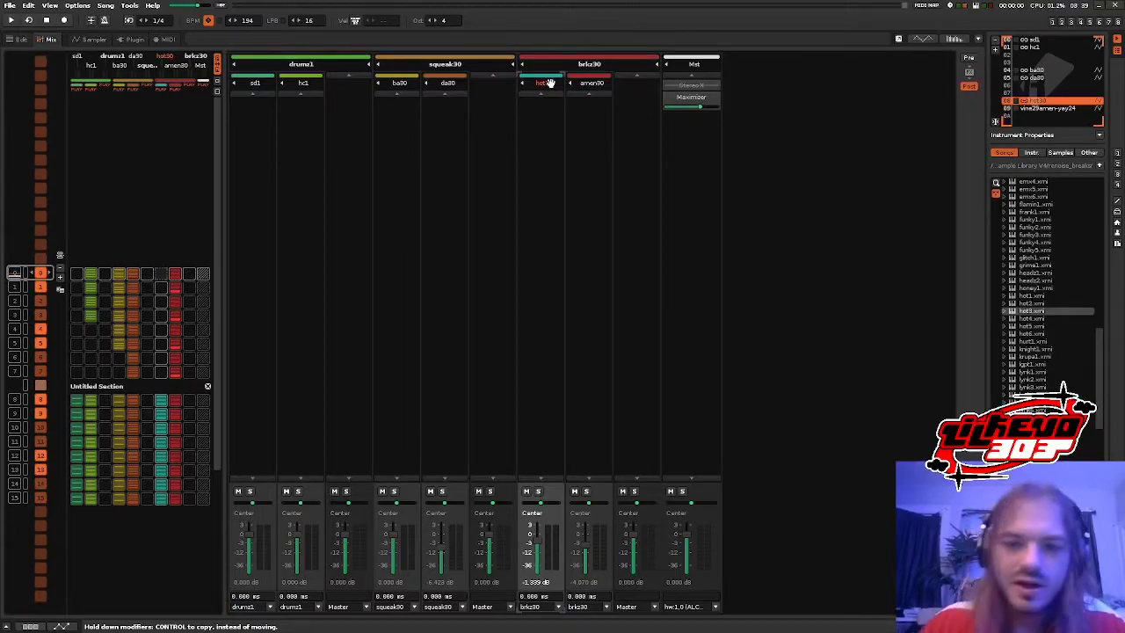
- Select the vine29amen-yay24 instrument and unmute the amen30 track in the pattern editor
click(17, 40)
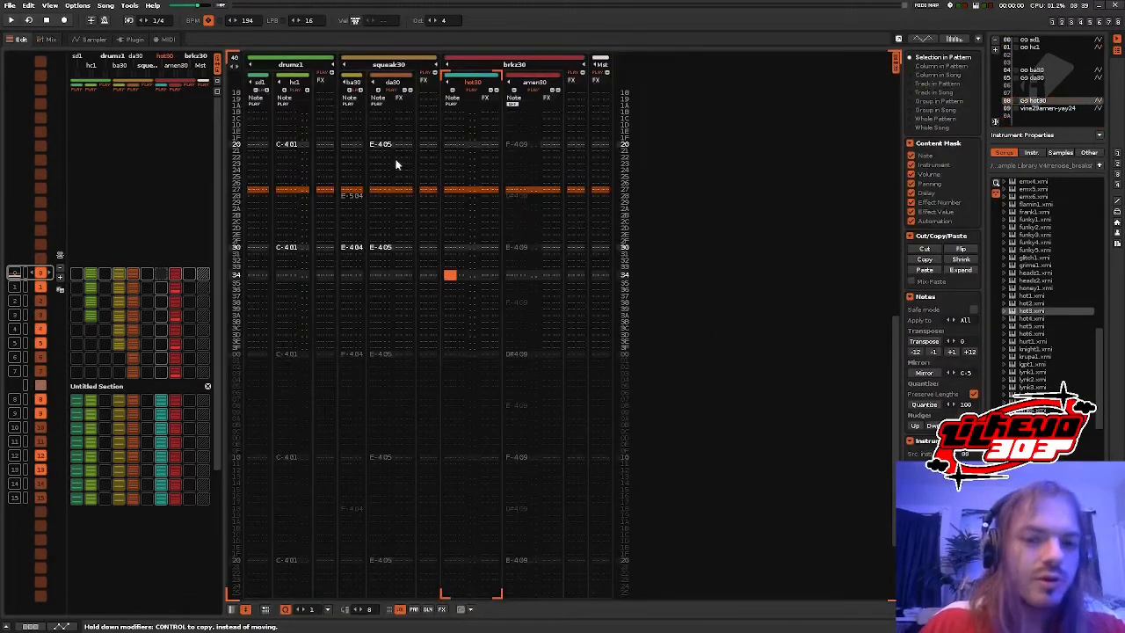
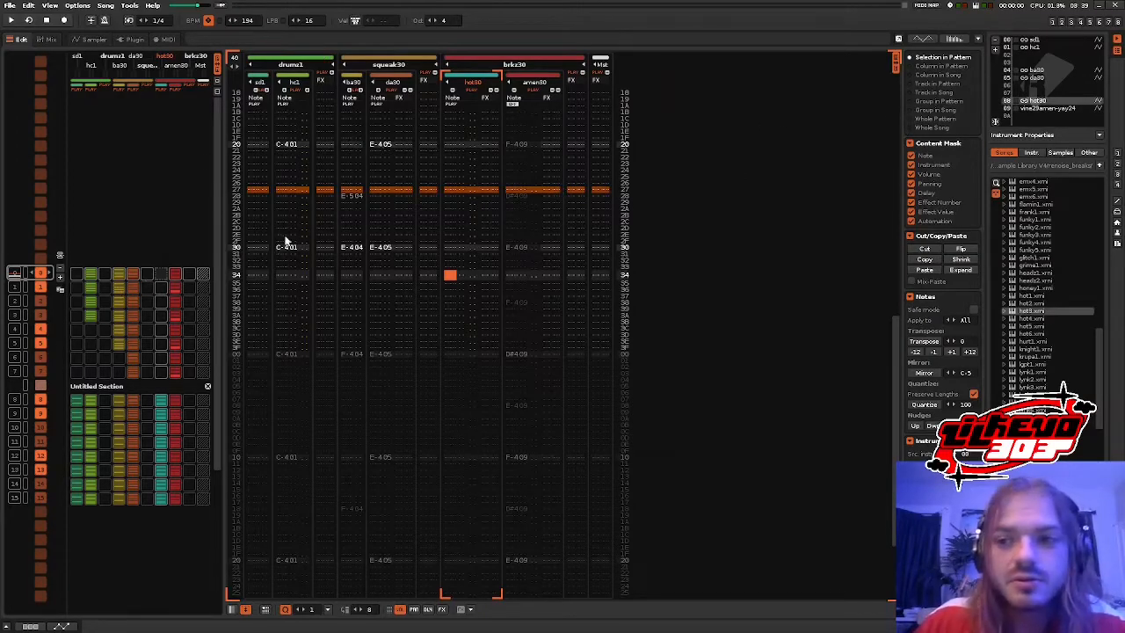
key(alt+Down)
click(513, 105)
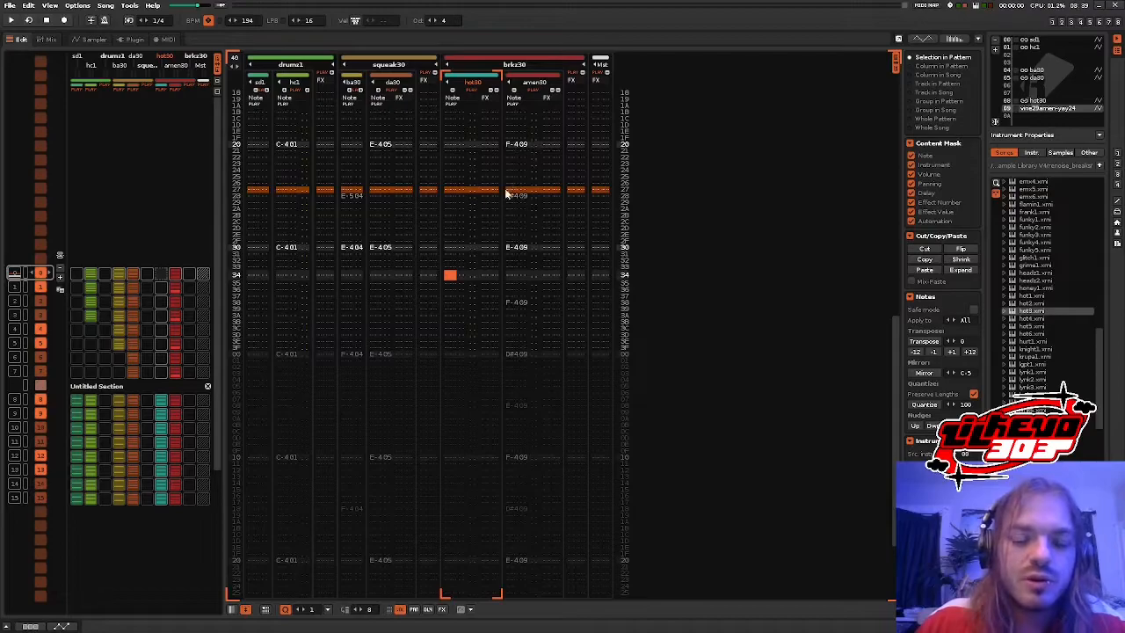
- Remove the first eight patterns, those before the section, from the pattern sequence
scroll(77, 250, down, 8)
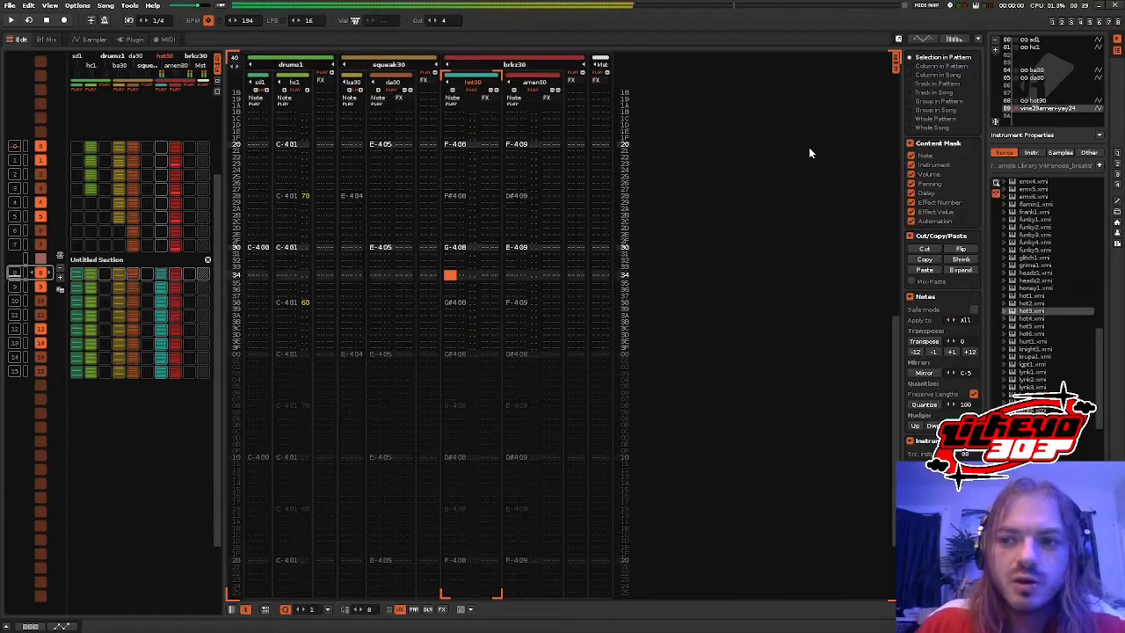
scroll(64, 244, up, 8)
drag(38, 371, 28, 204)
right_click(39, 280)
click(52, 300)
- Duplicate the remaining eight patterns into one sixteen-pattern section, and duplicate that whole section as a second one
scroll(58, 305, down, 6)
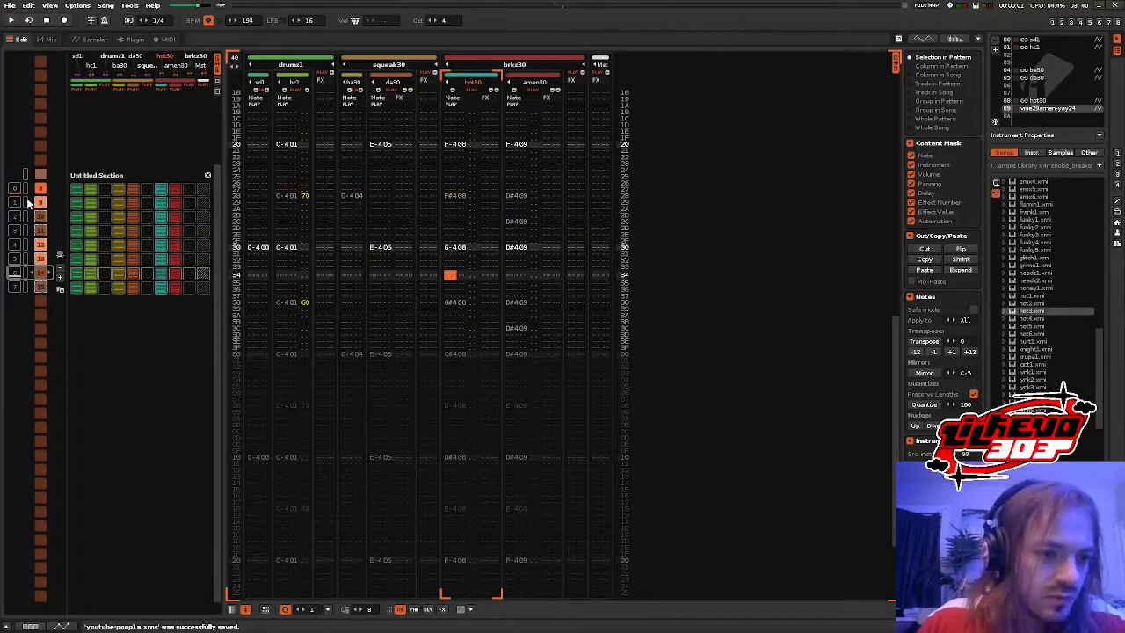
right_click(25, 190)
click(53, 278)
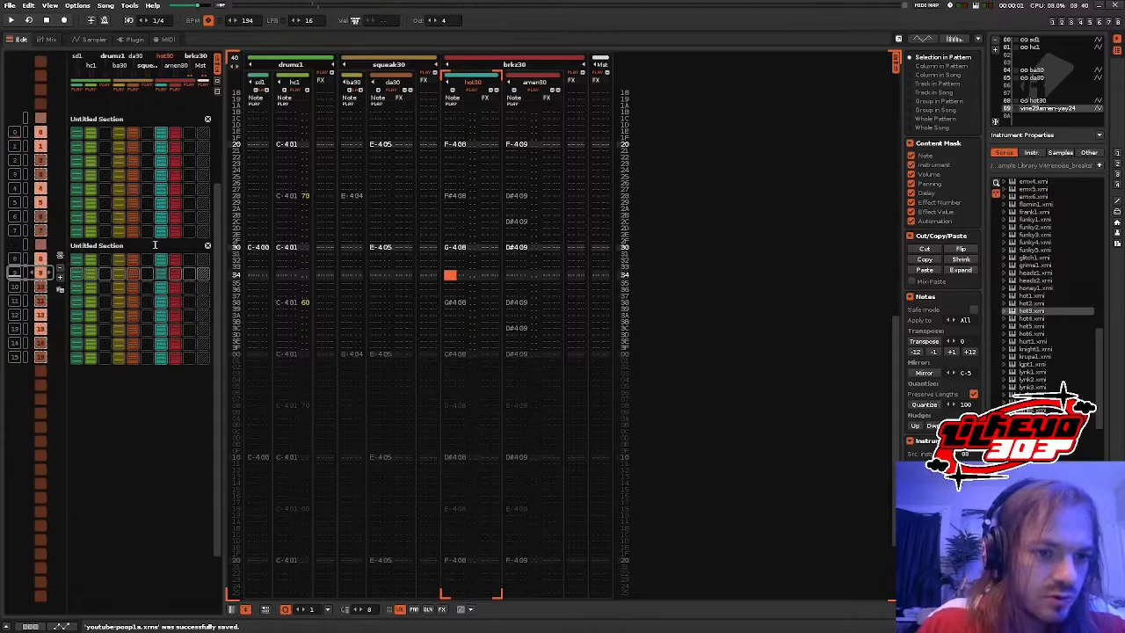
click(207, 245)
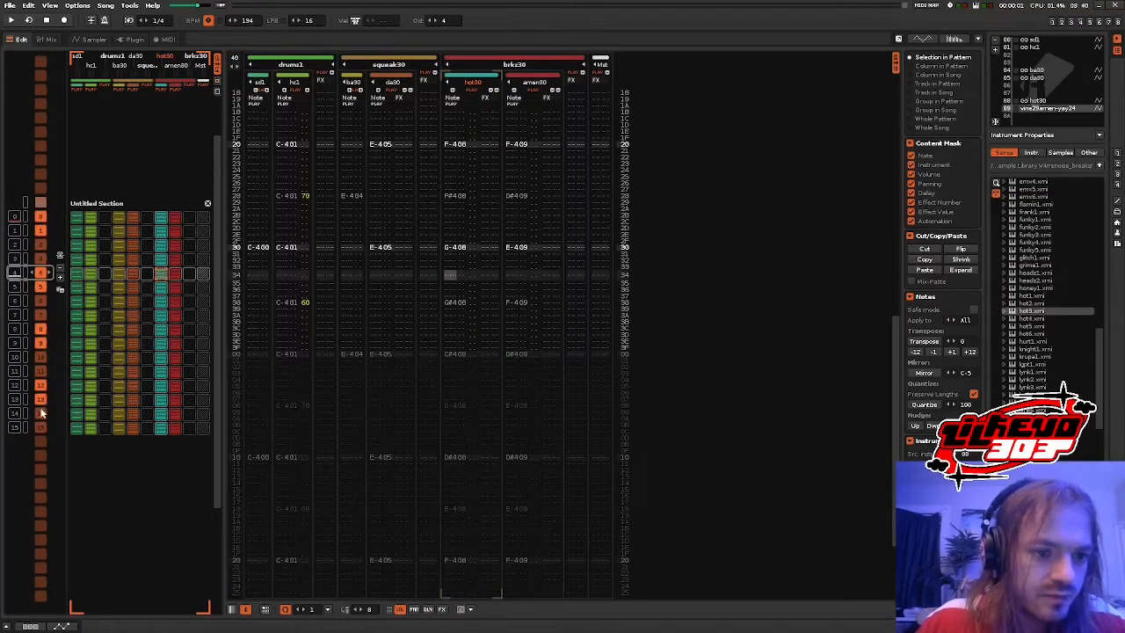
right_click(46, 226)
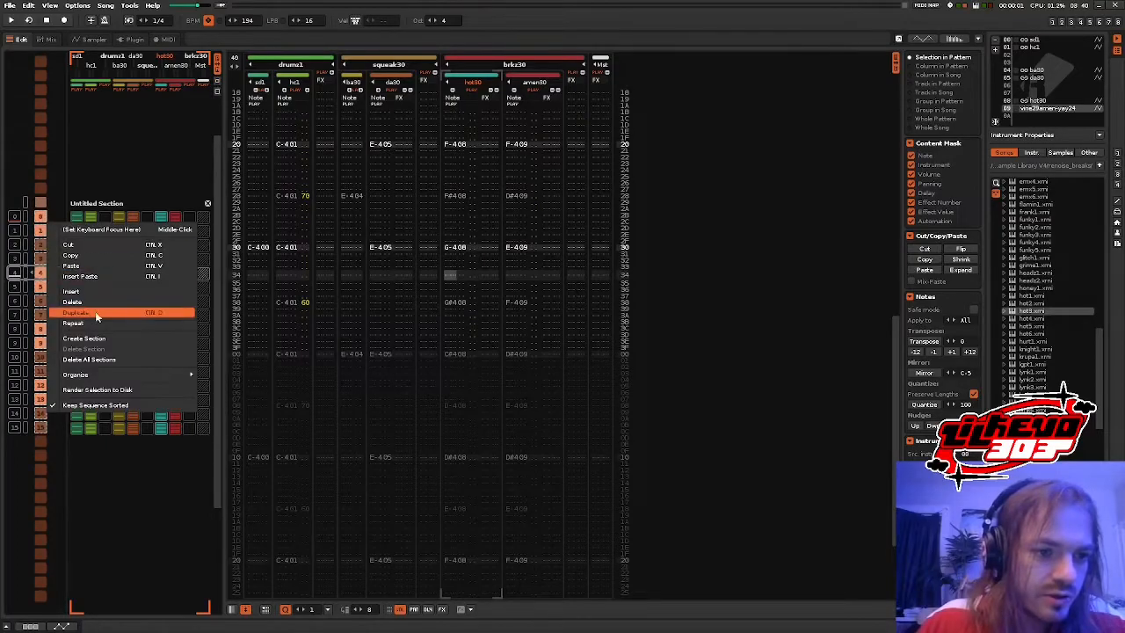
click(95, 312)
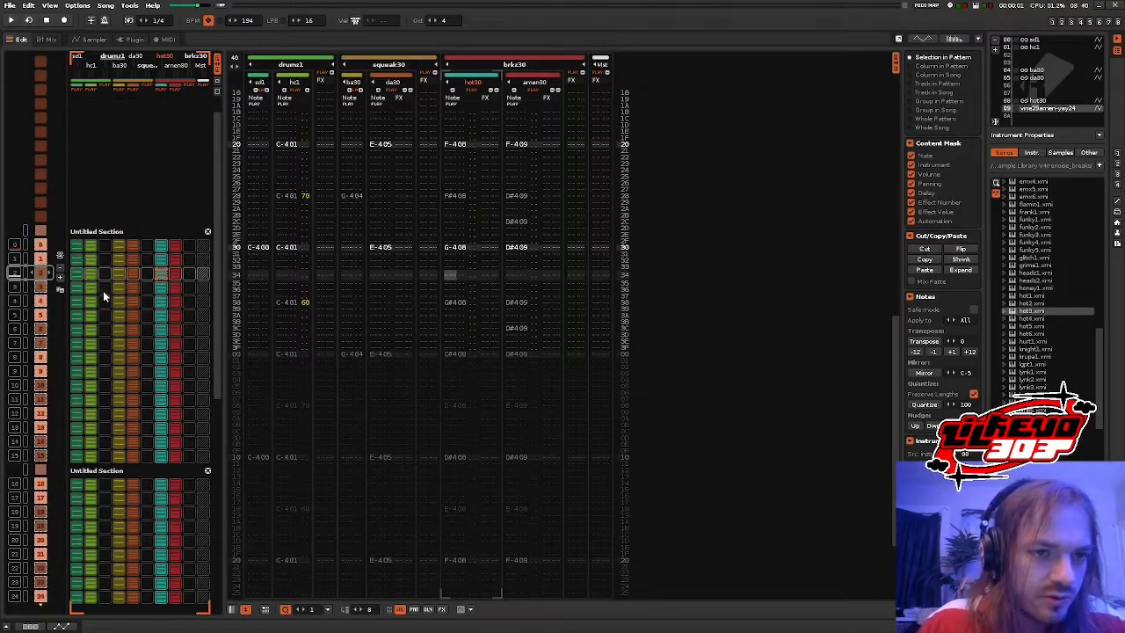
- Clear the hot30 and amen30 slots in patterns 0 to 15
drag(176, 457, 163, 246)
right_click(163, 246)
click(171, 250)
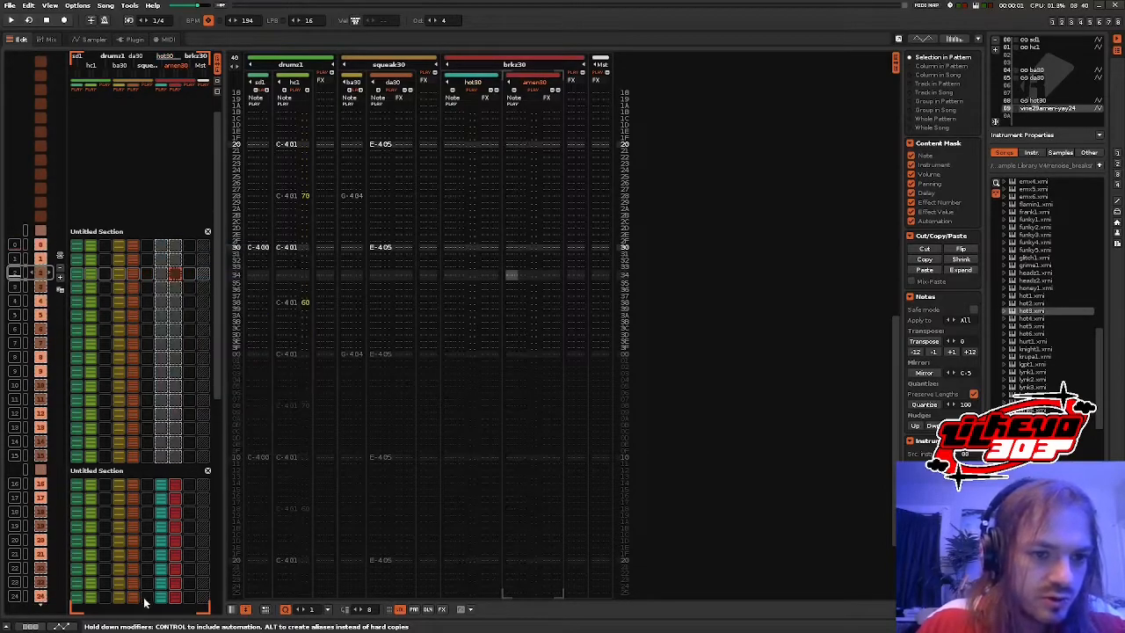
- Clear the amen30 slots in patterns 16 to 31
scroll(113, 361, down, 4)
scroll(113, 362, down, 2)
scroll(90, 280, down, 13)
drag(174, 413, 178, 202)
right_click(178, 203)
click(189, 210)
- Clear the ba30 slots in patterns 0 to 15
scroll(155, 246, up, 20)
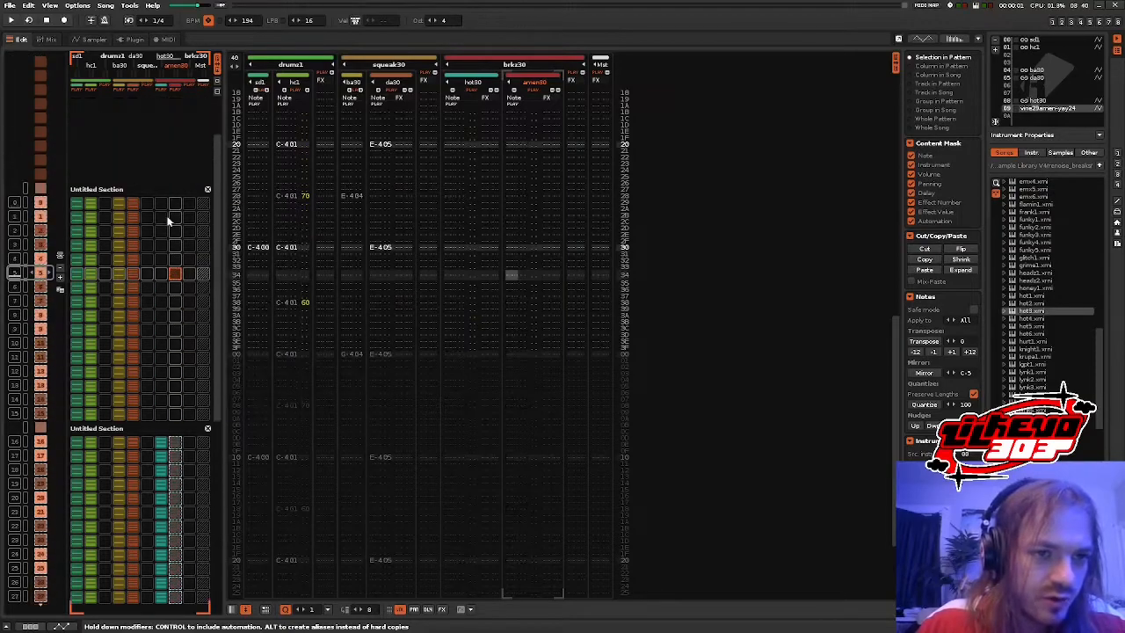
drag(118, 479, 118, 300)
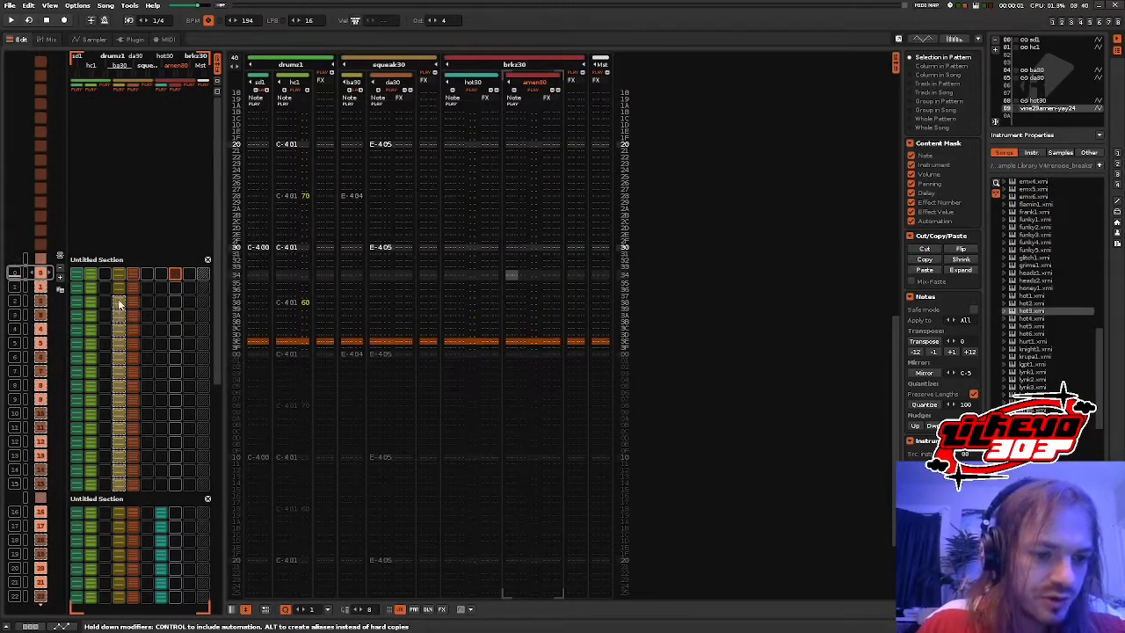
right_click(119, 274)
click(130, 282)
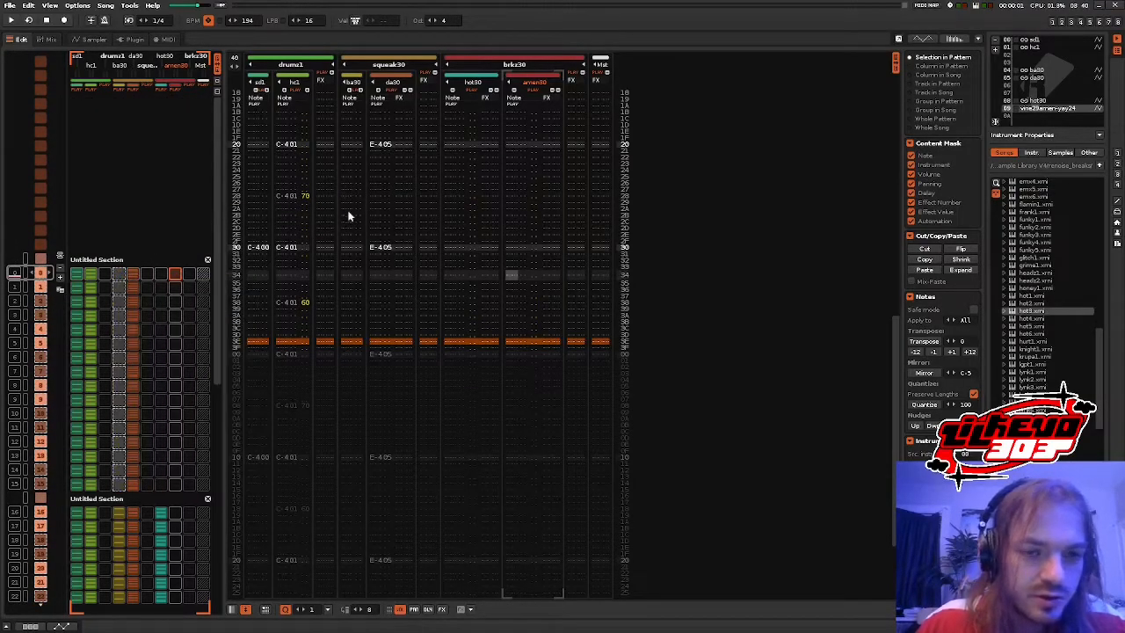
- Mute the sd1 and hc1 slots in patterns 0 to 15, and play the first section to hear it
drag(89, 489, 75, 278)
middle_click(76, 277)
key(space)
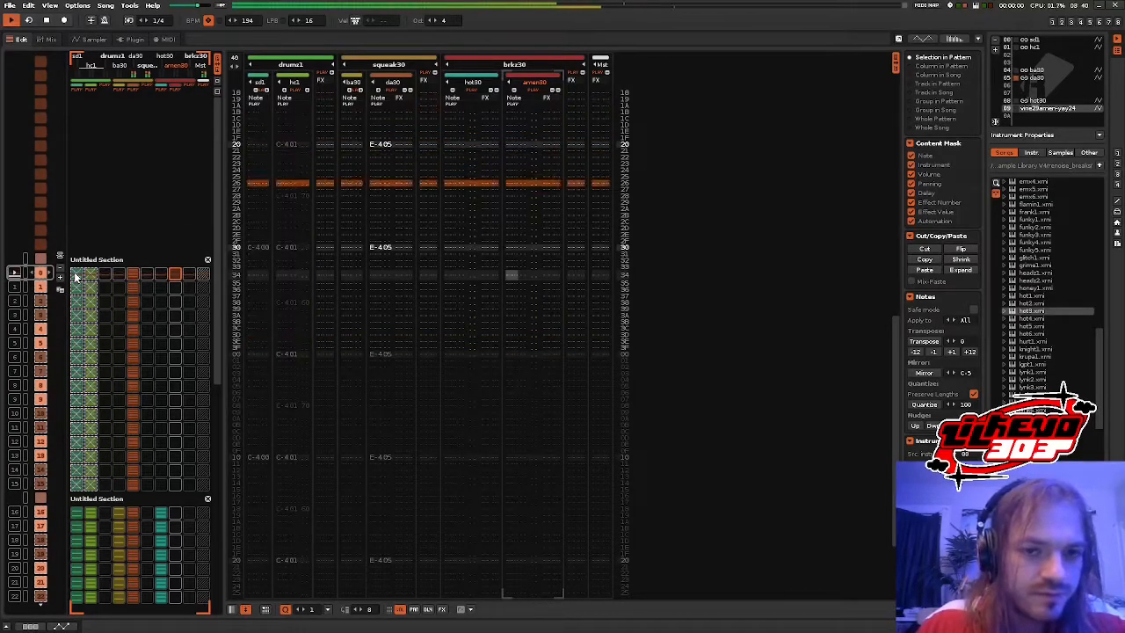
key(space)
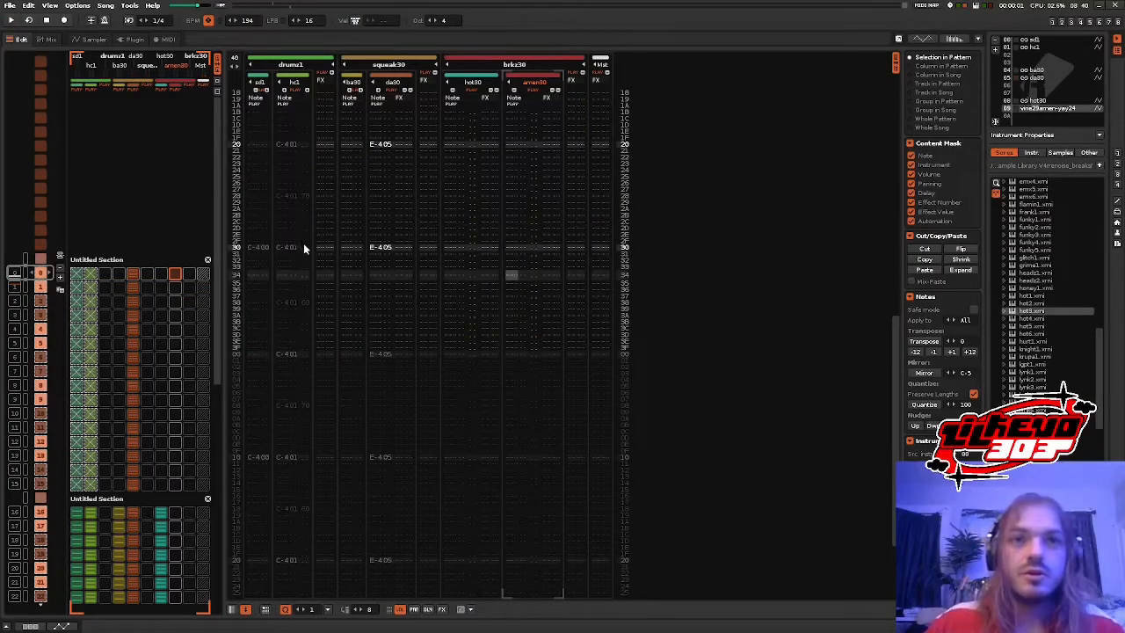
key(space)
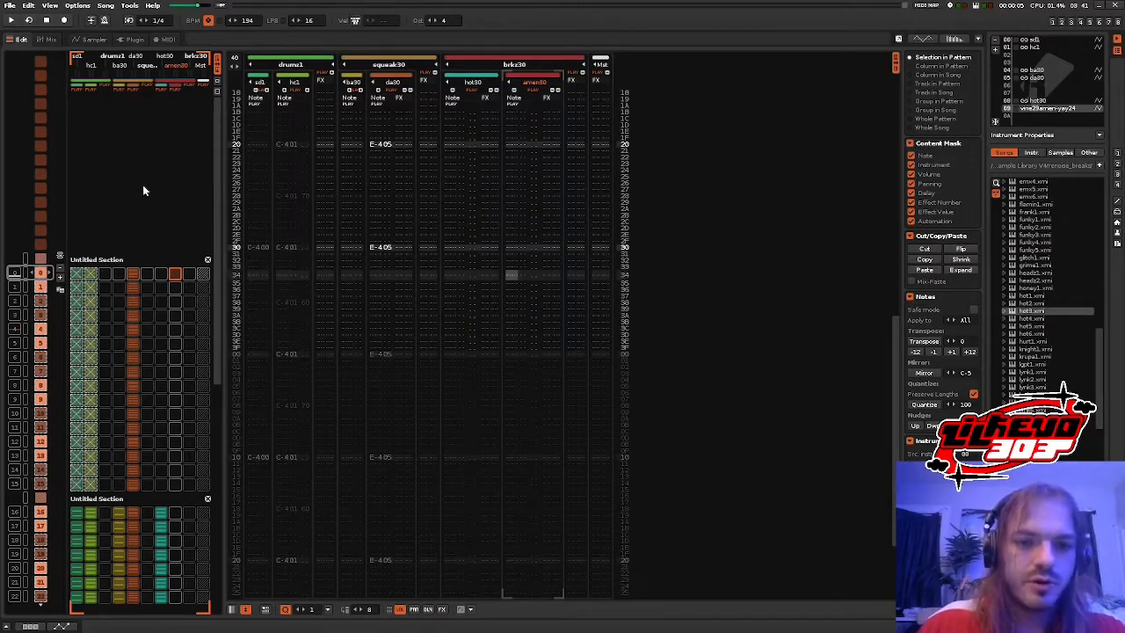
key(space)
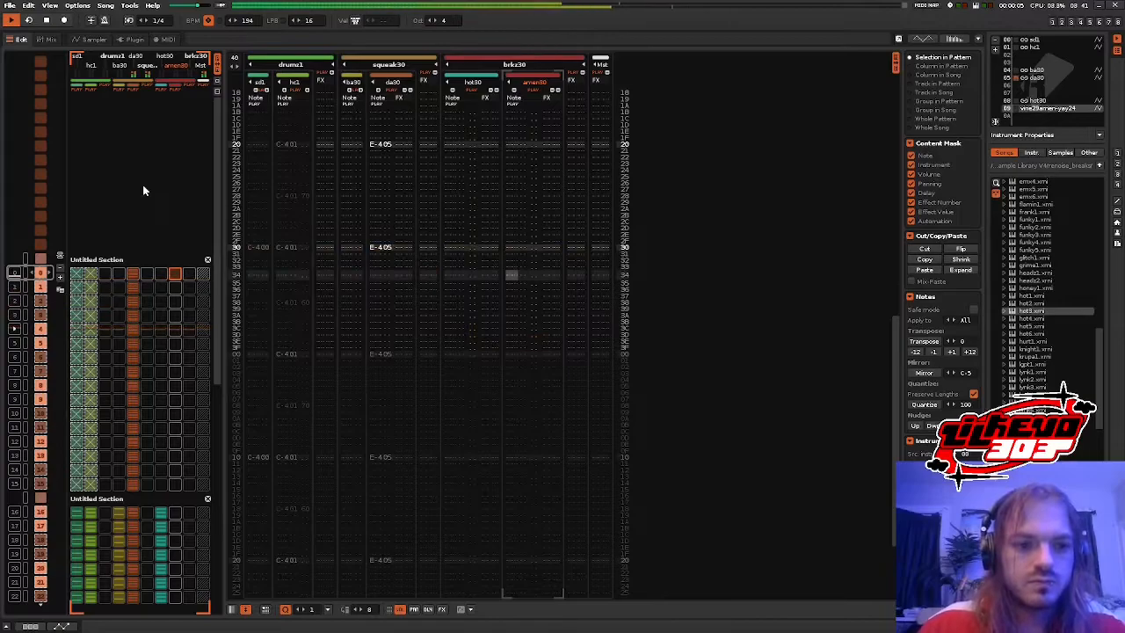
key(space)
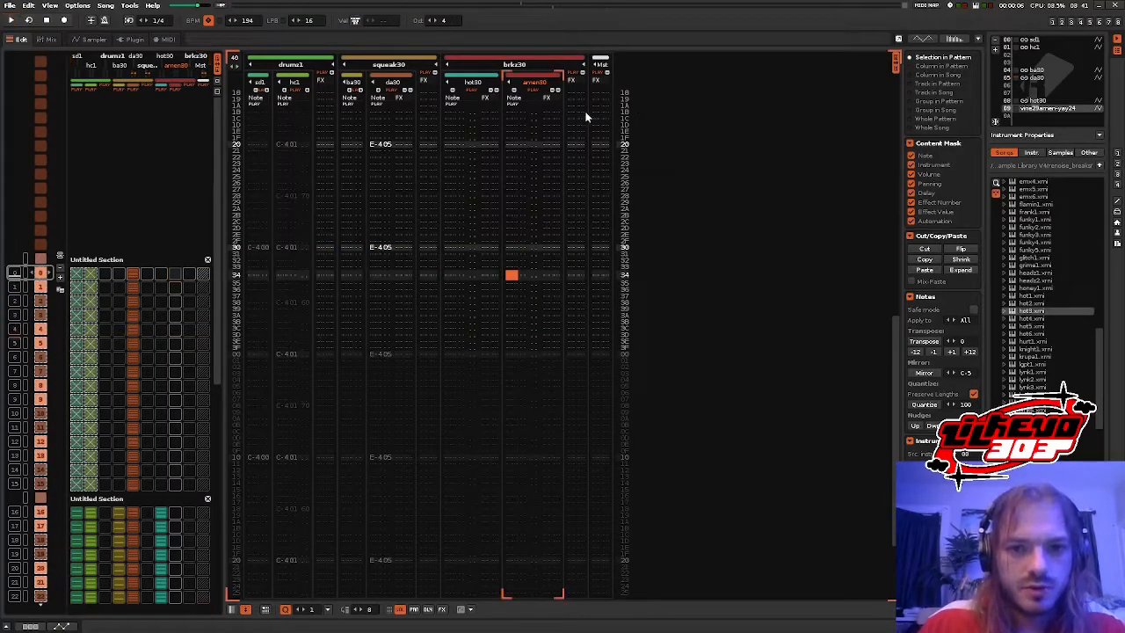
- Insert a new track named 20 behind the brkz30 group, and reduce it to its note column
key(ctrl+t)
click(640, 68)
text(2)
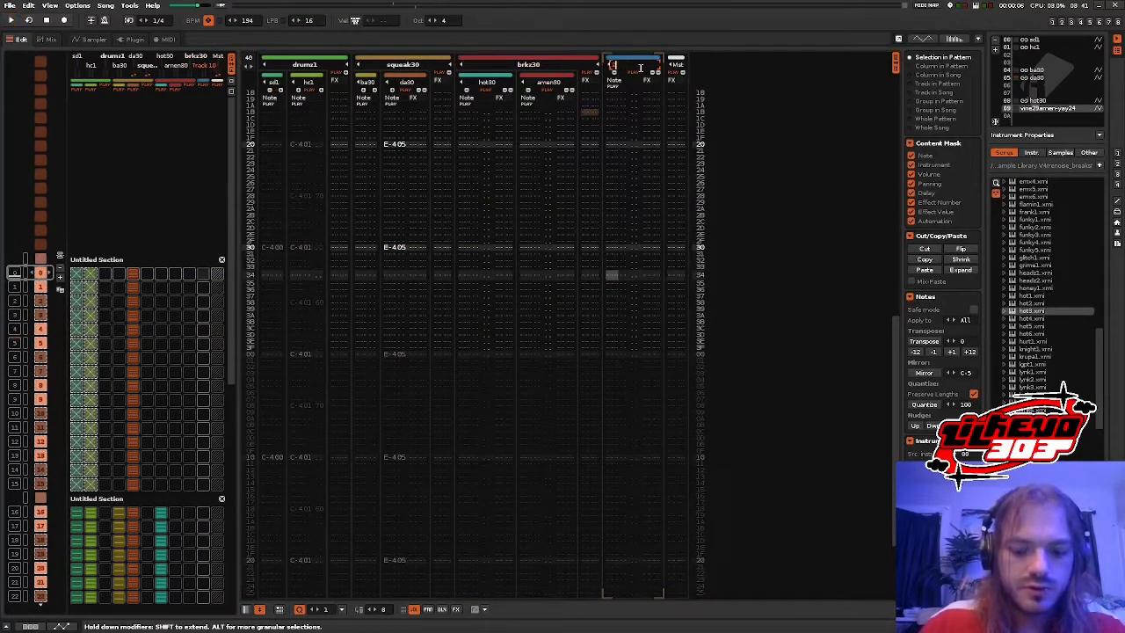
text(0)
key(Return)
click(653, 73)
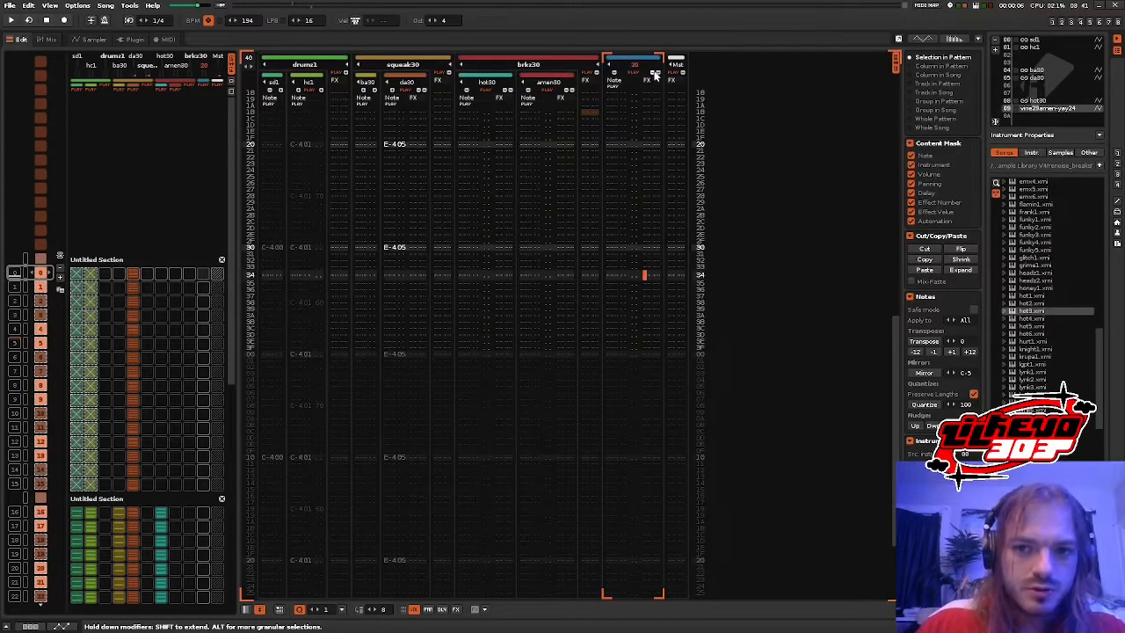
click(414, 610)
- Add a Hydra device to track 20 and rename the device as 20_hydra_a
click(31, 626)
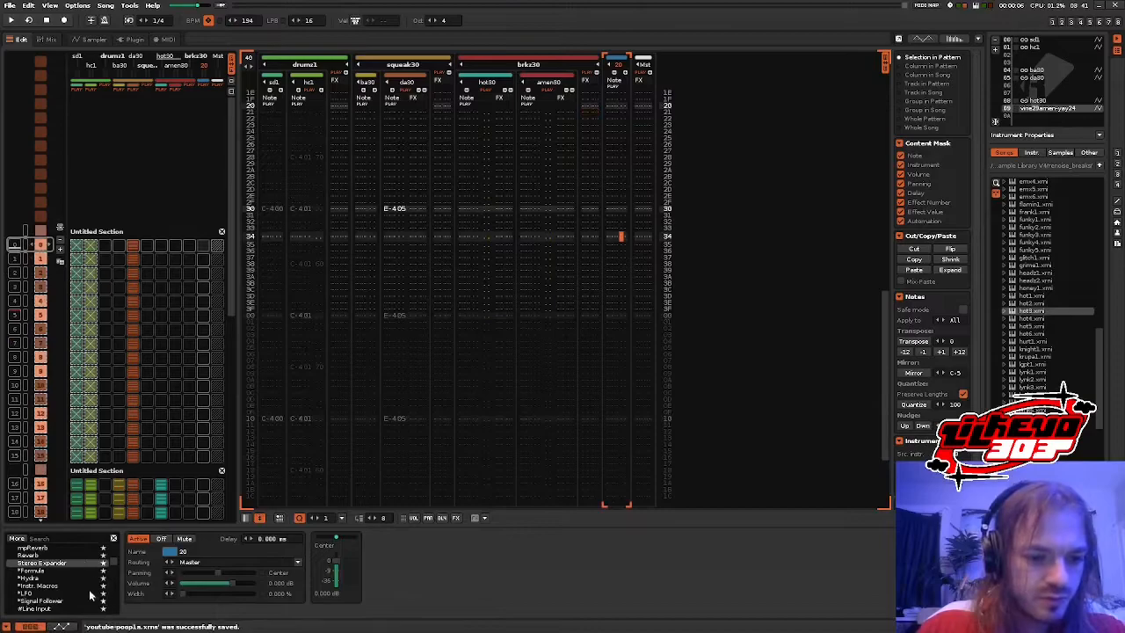
double_click(35, 548)
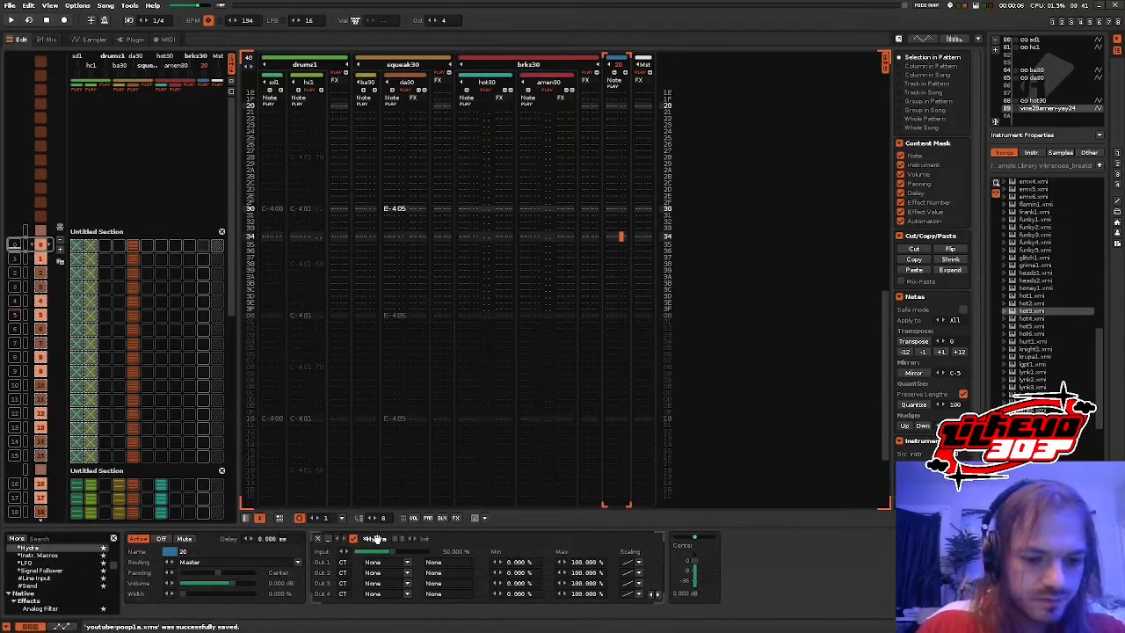
text(20_hydra_a)
key(Return)
- Automate the Input of 20_hydra_a with a linear ramp rising from 0 % to the maximum across patterns 0 to 15
click(204, 246)
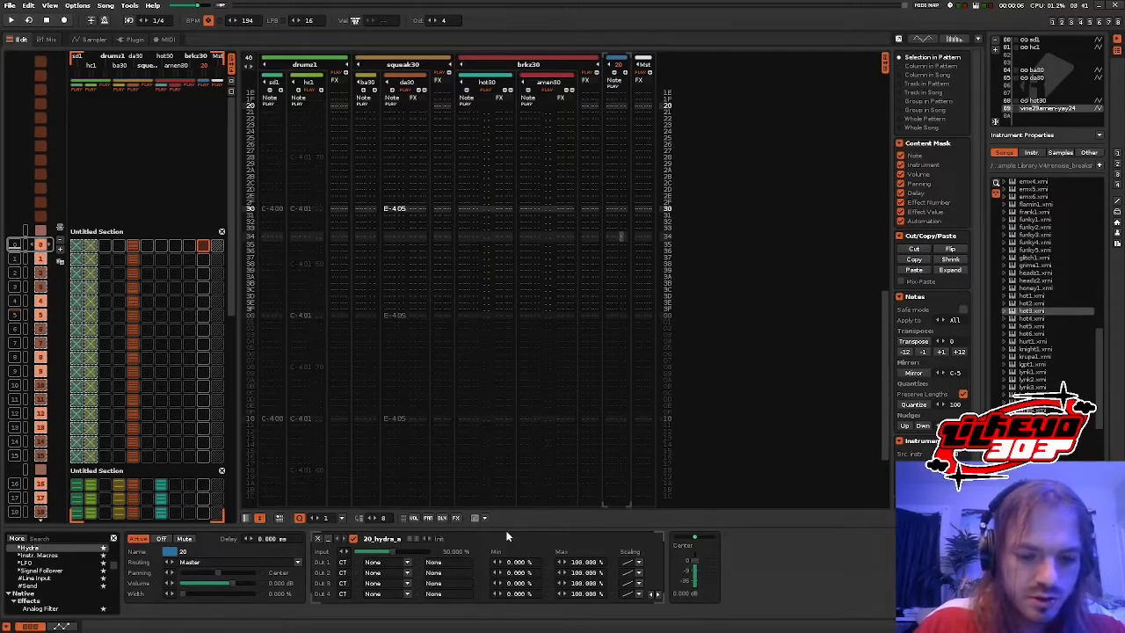
click(60, 625)
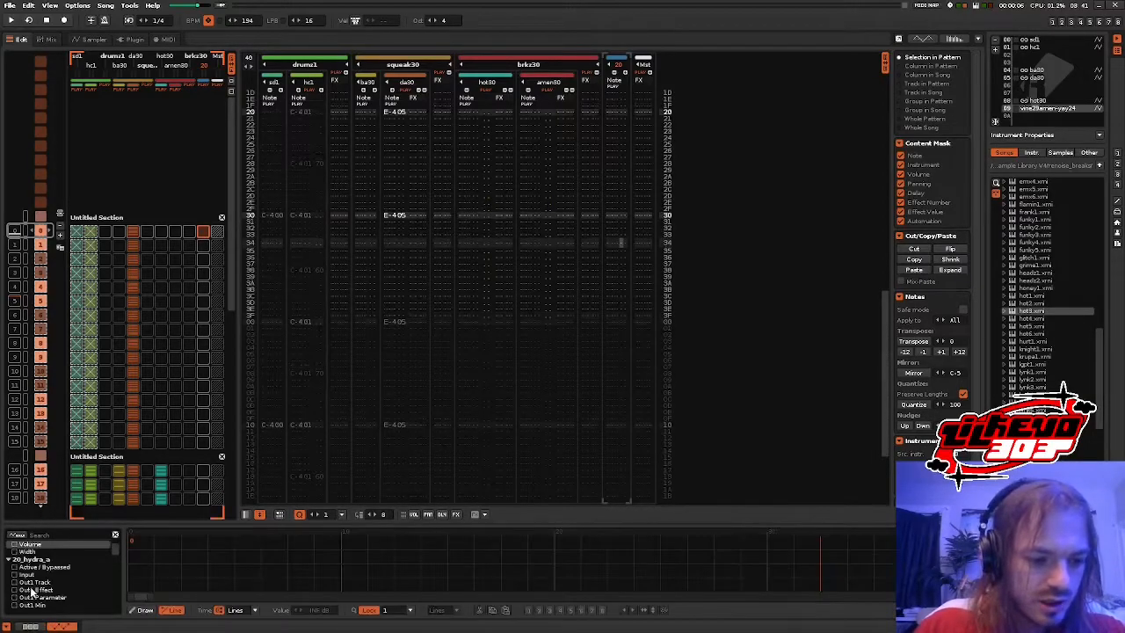
click(37, 575)
mouse_move(165, 567)
mouse_down()
mouse_move(171, 582)
mouse_move(896, 540)
mouse_up()
key(ctrl+Up)
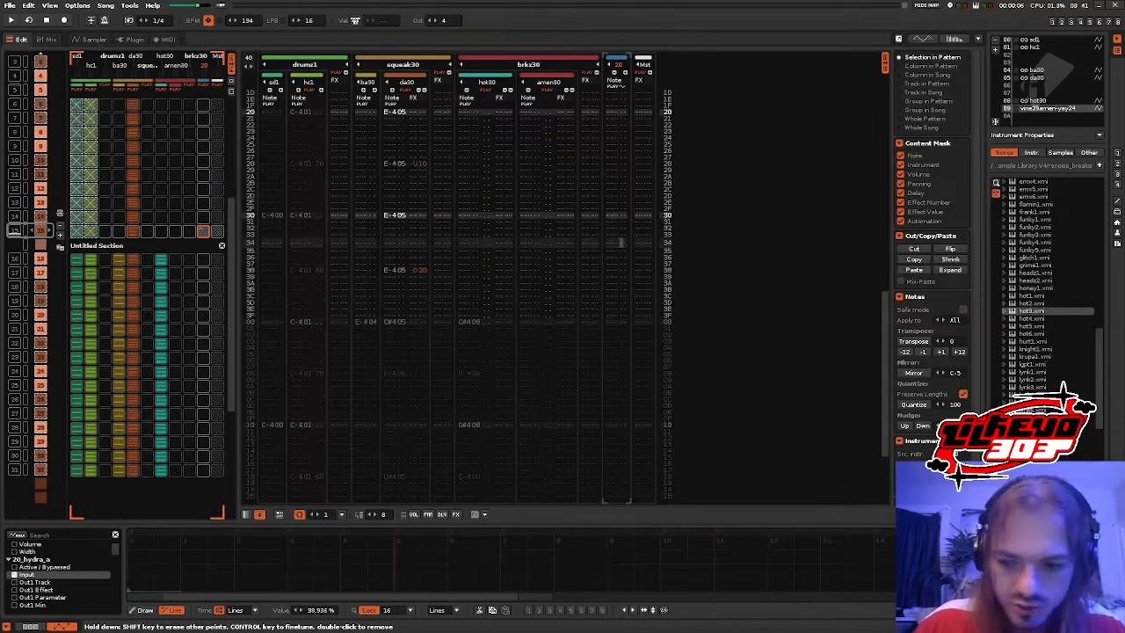
drag(896, 539, 980, 537)
scroll(115, 258, up, 8)
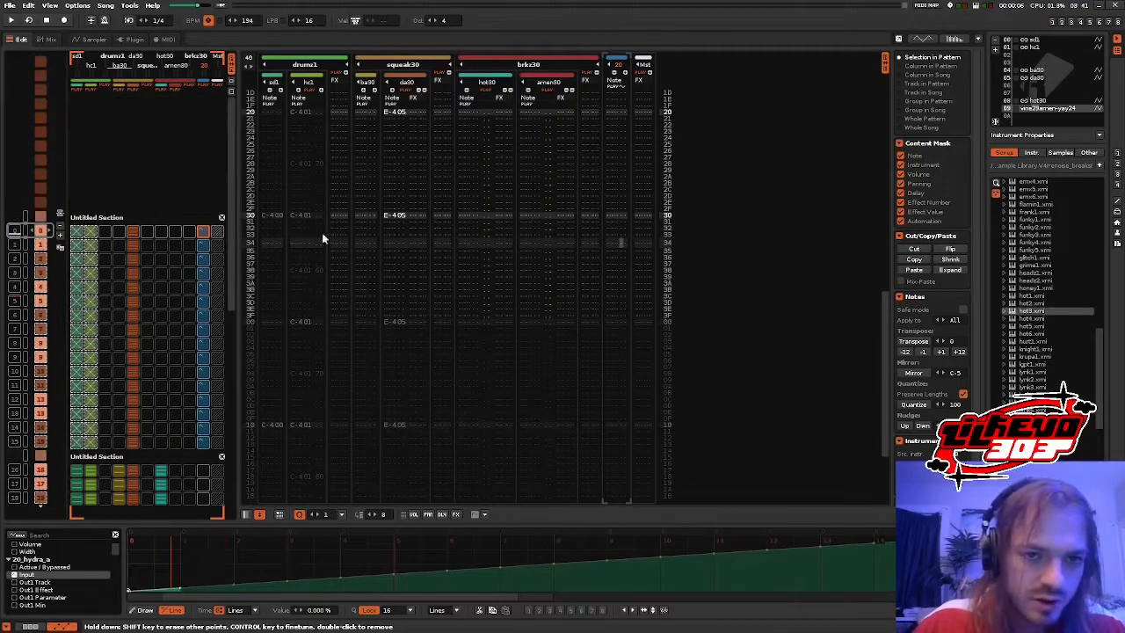
- Select the da30 track in the mixer and examine its instrument's pitch modulation and Macro 1 mappings
click(43, 40)
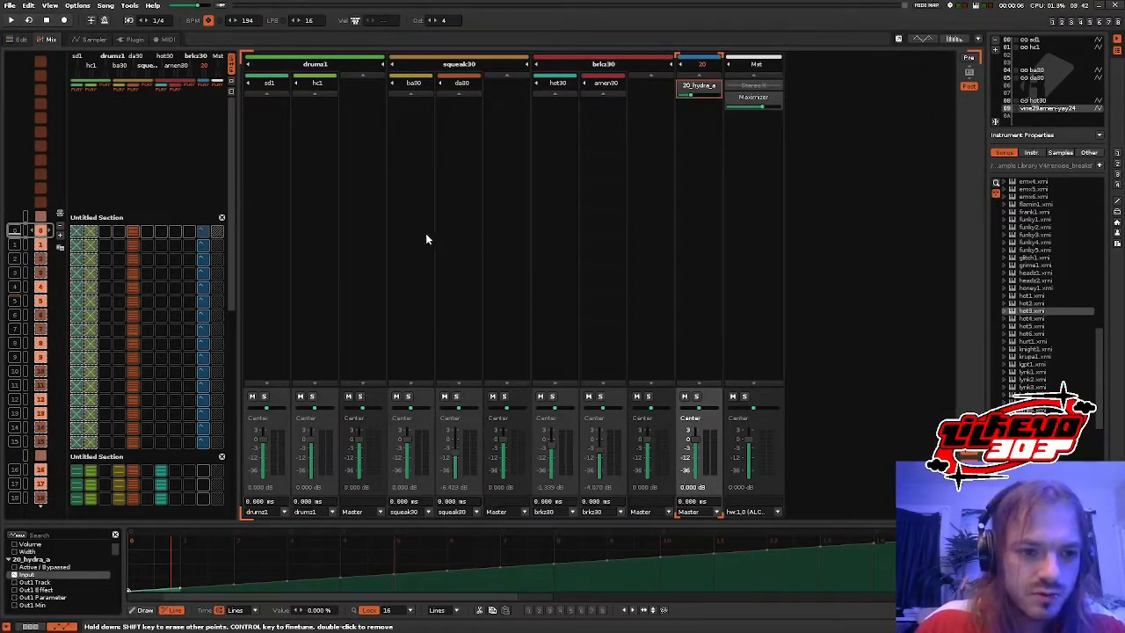
click(462, 211)
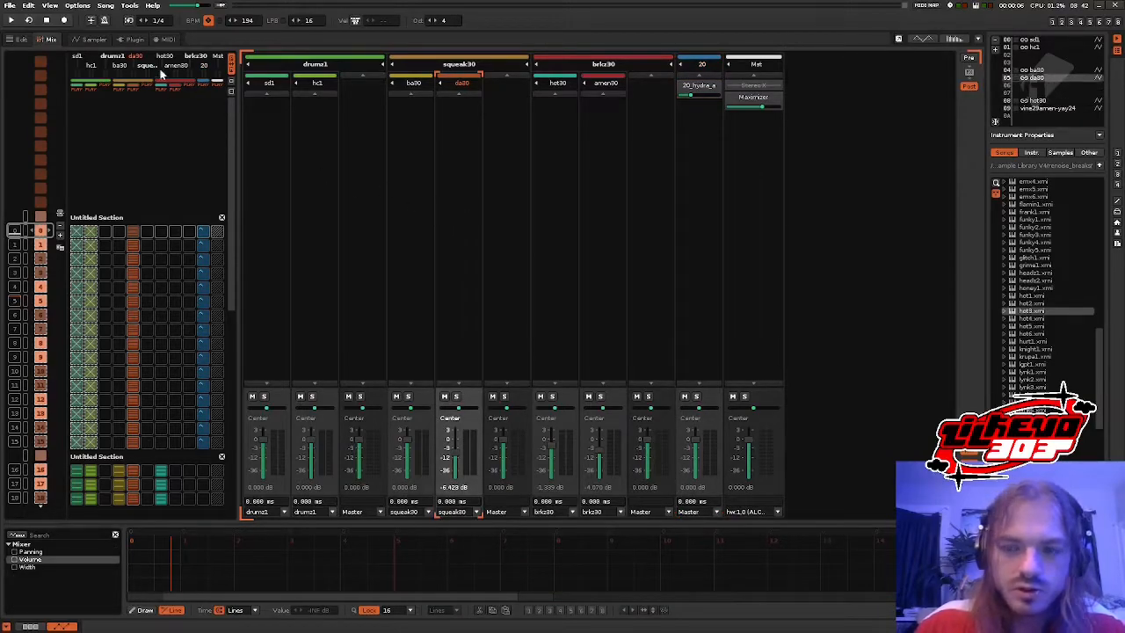
click(91, 39)
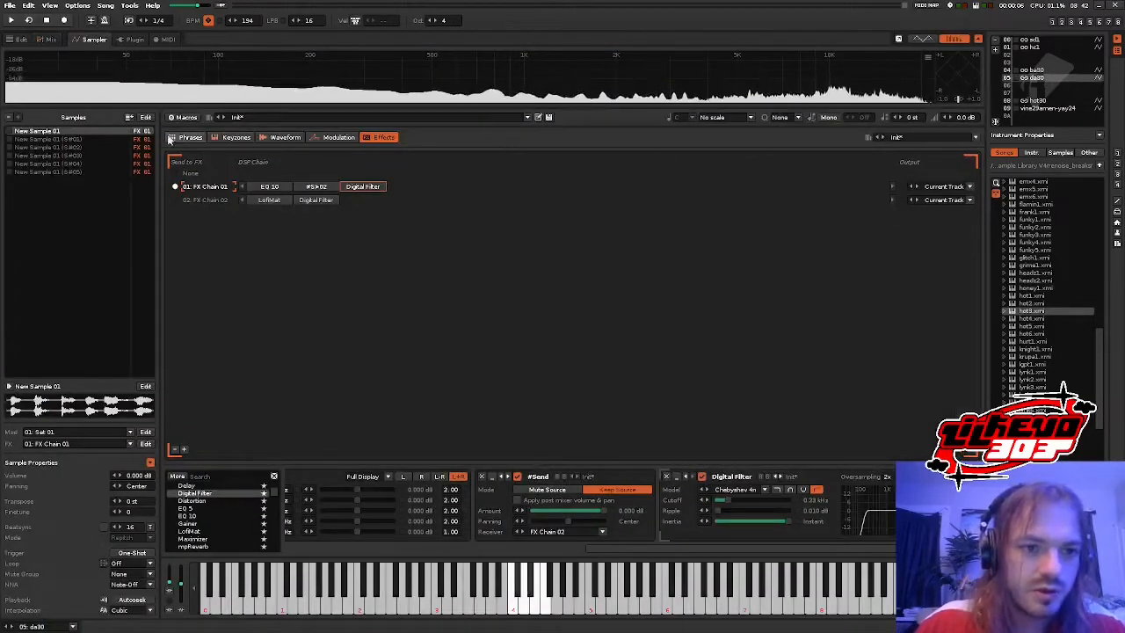
click(339, 137)
click(184, 117)
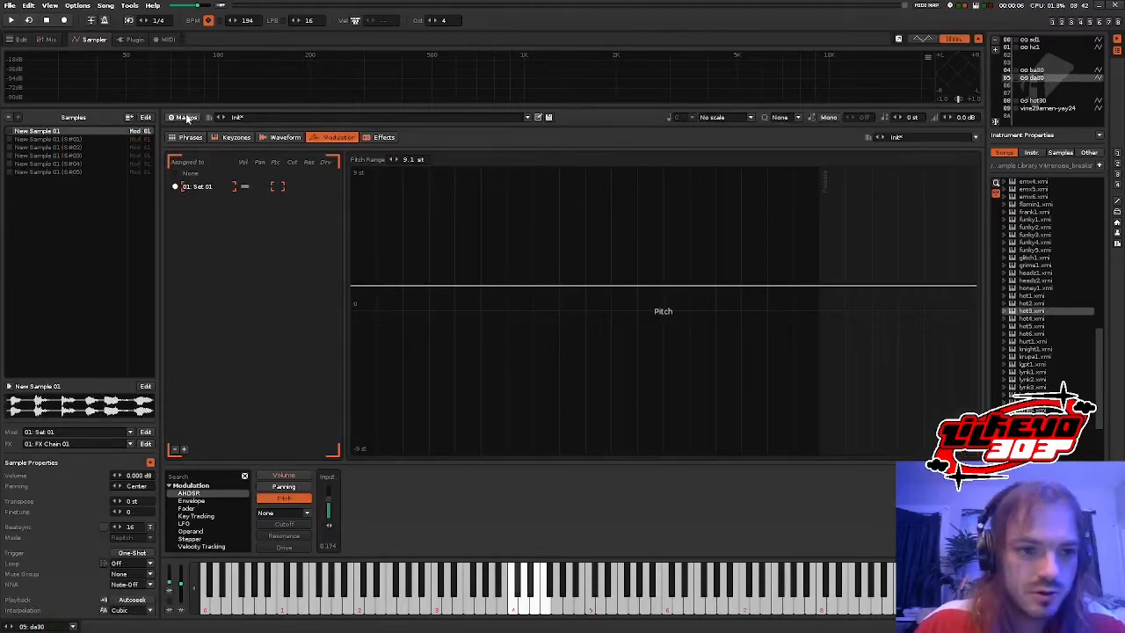
click(194, 148)
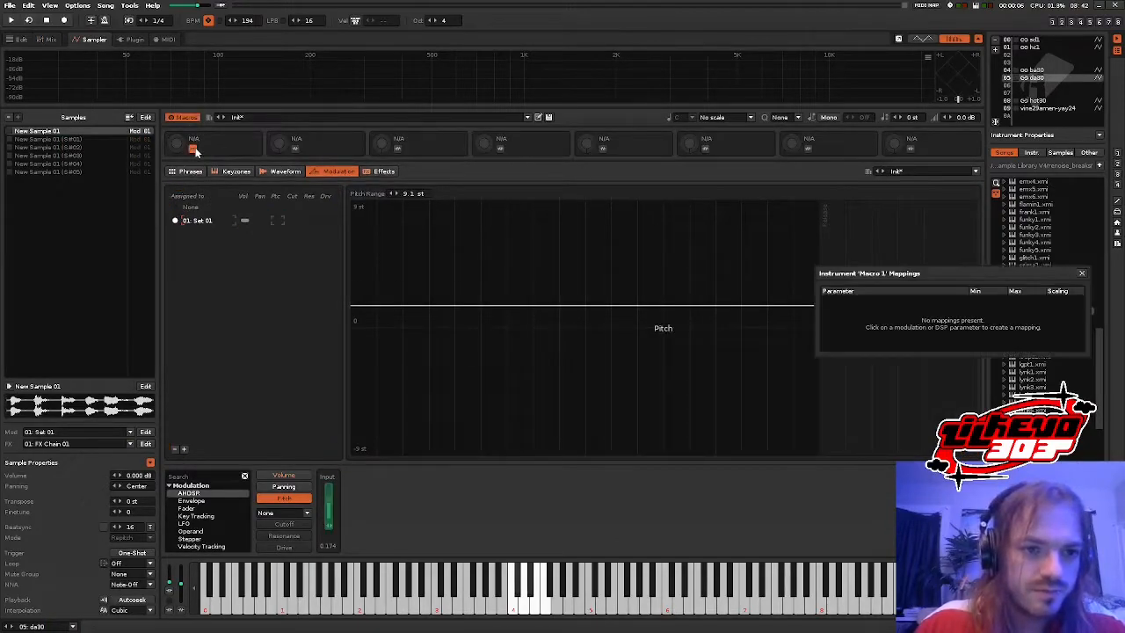
click(50, 40)
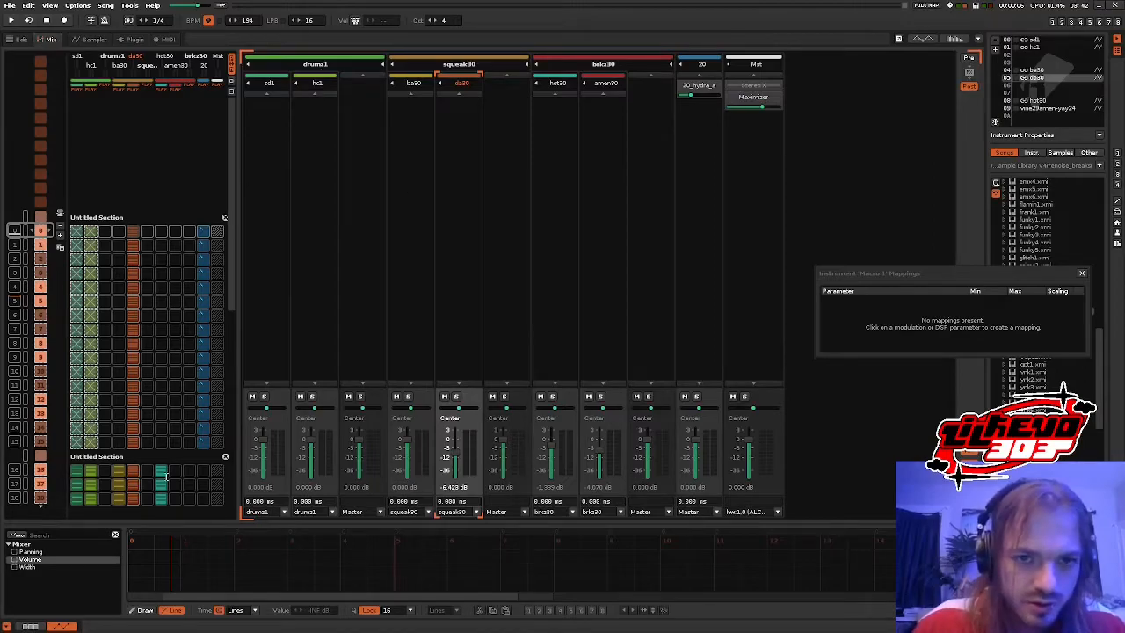
- Automate the da30 track's volume with a linear fade-in from silence across patterns 0 to 4, and play the start
click(32, 626)
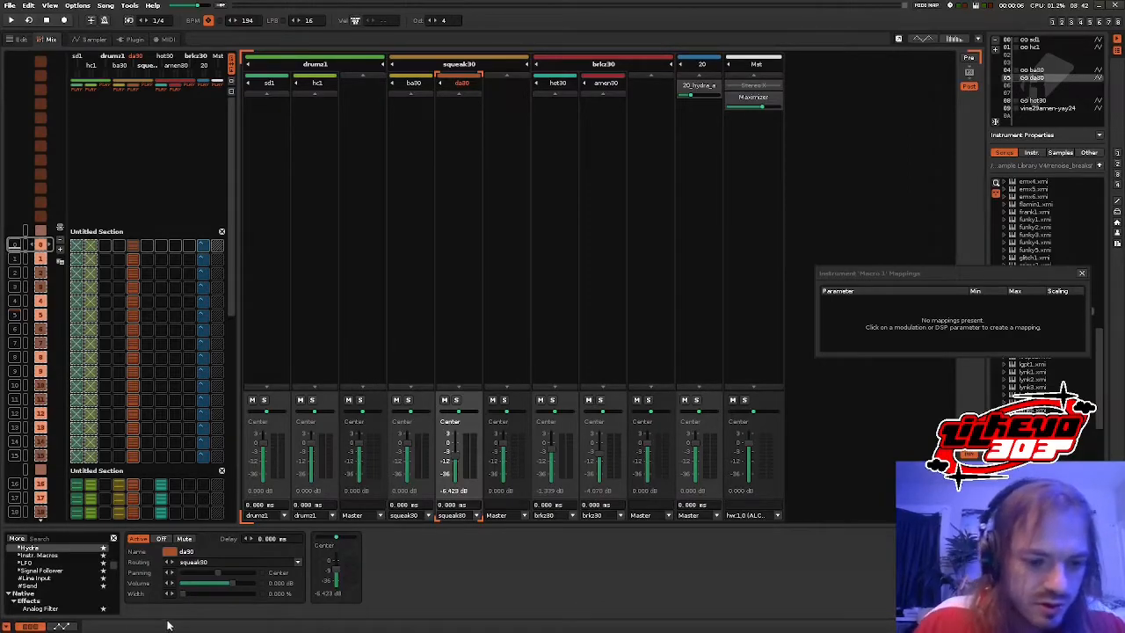
click(62, 626)
mouse_move(127, 589)
mouse_down()
mouse_move(339, 557)
mouse_move(343, 538)
mouse_up()
scroll(195, 364, up, 4)
key(space)
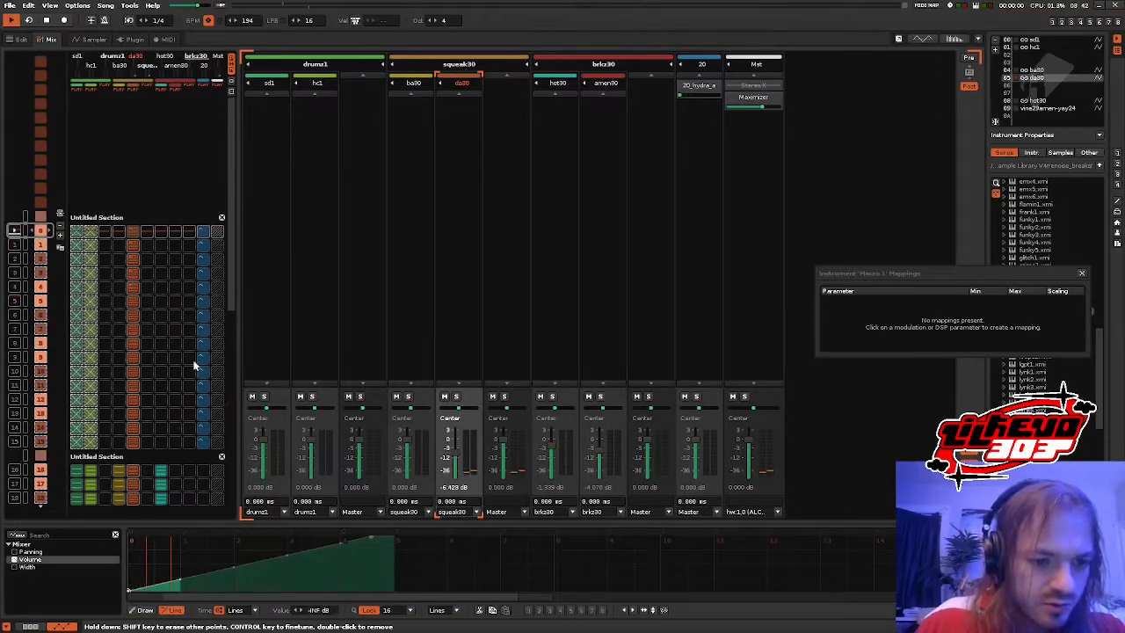
key(space)
- Show the da30 track's device chain, and undo and redo the last Make Range Unique change
click(33, 626)
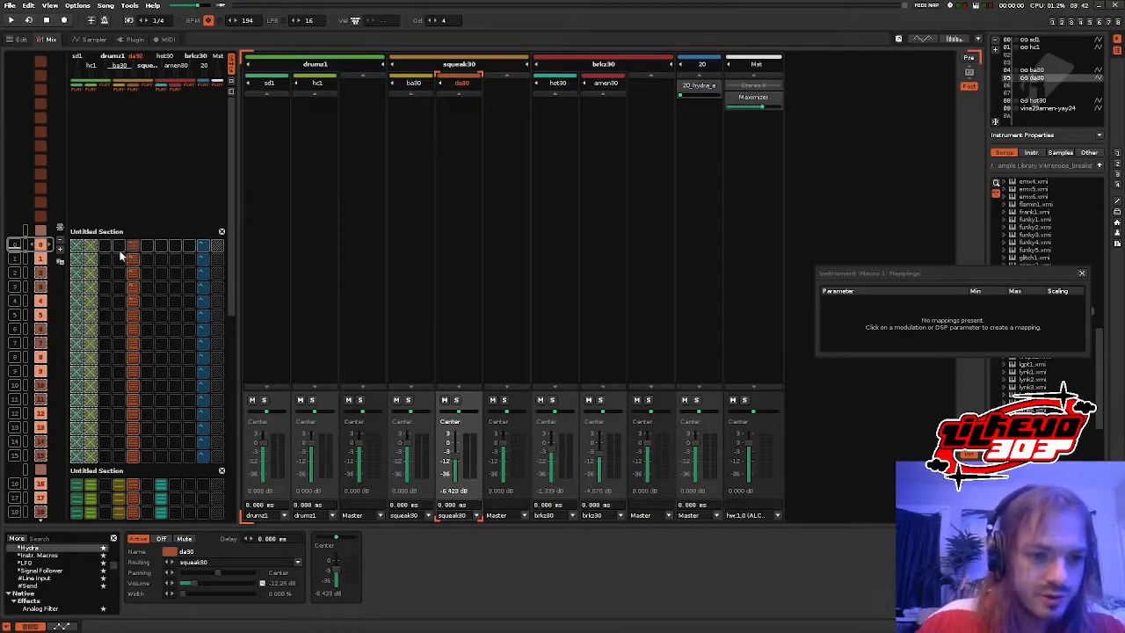
scroll(145, 334, down, 2)
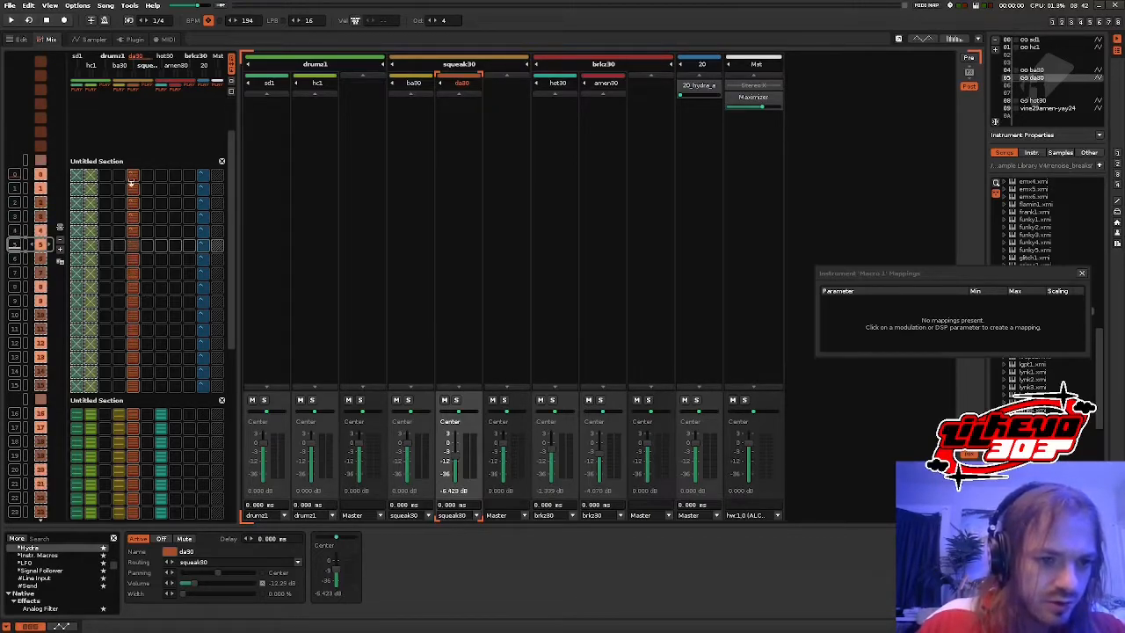
key(ctrl+z)
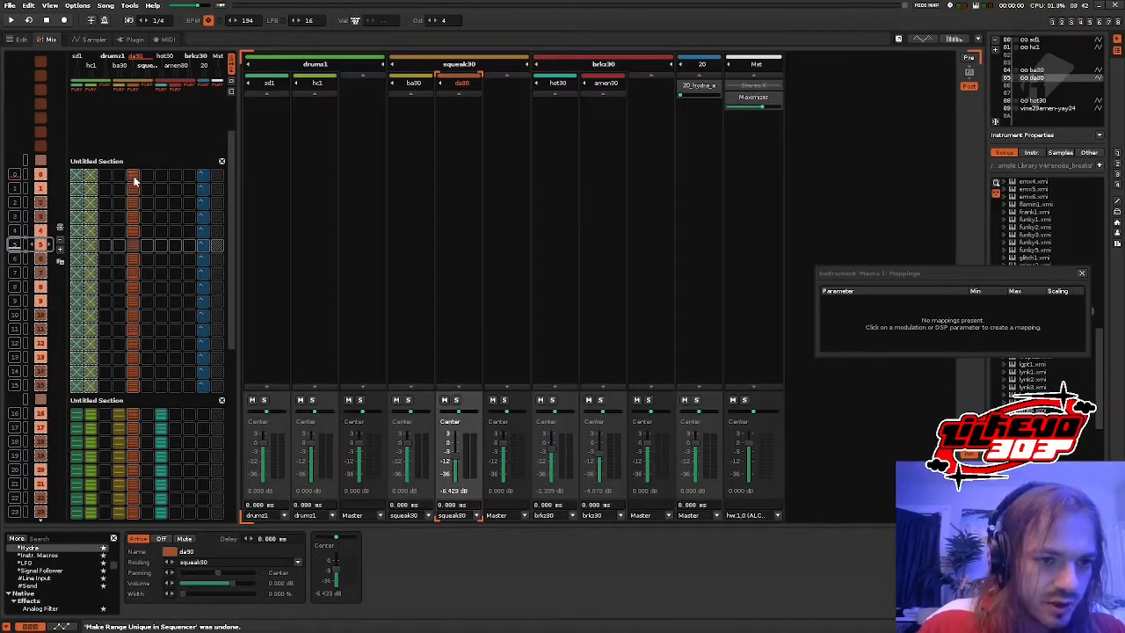
key(ctrl+y)
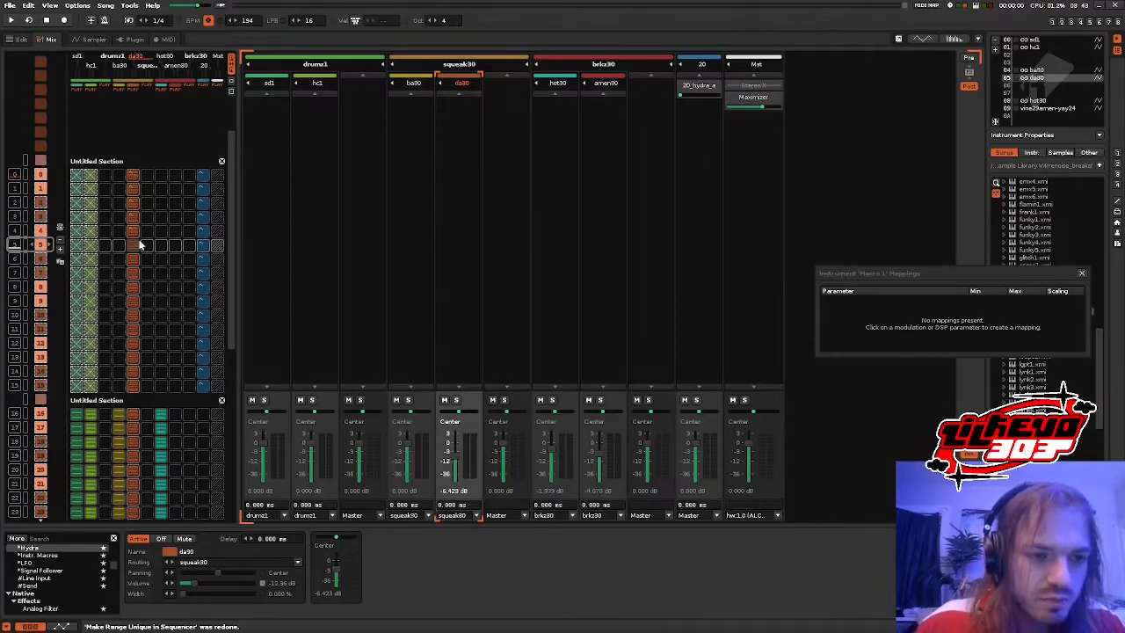
- Undo the last Make Range Unique change on the da30 slots, and reset the da30 track's volume to 0 dB
click(133, 359)
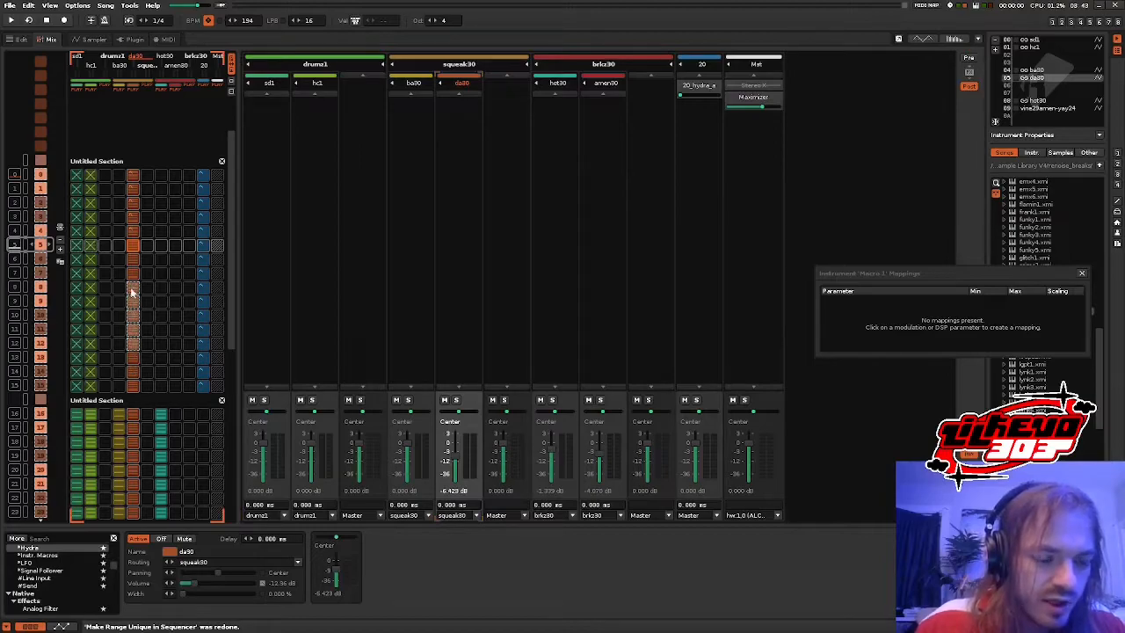
right_click(130, 287)
click(142, 220)
scroll(142, 220, up, 5)
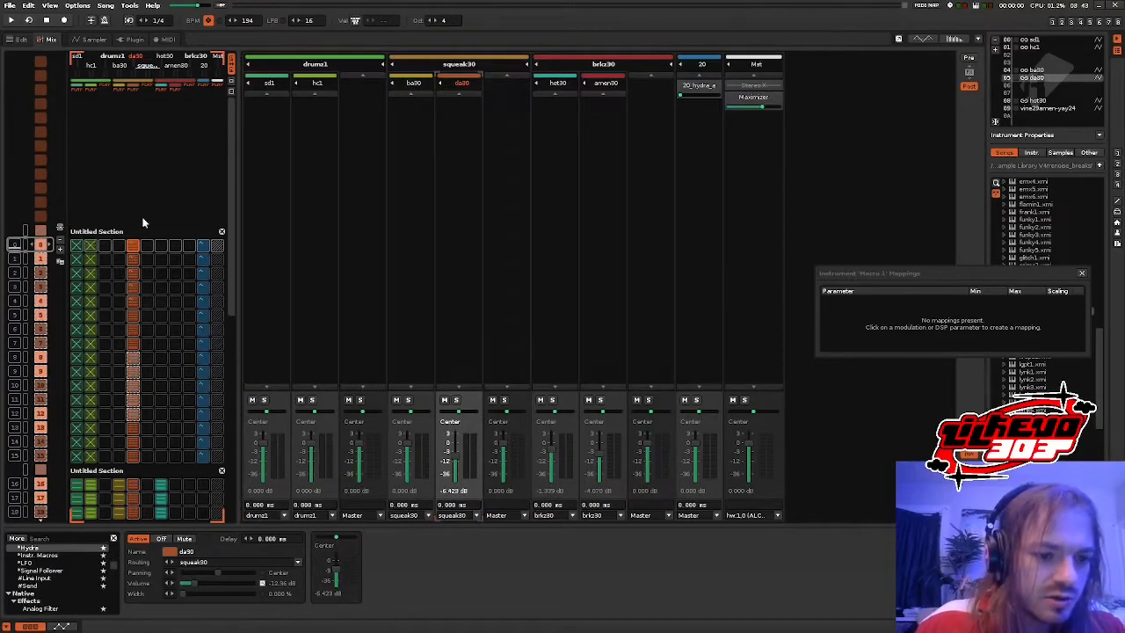
drag(138, 302, 138, 246)
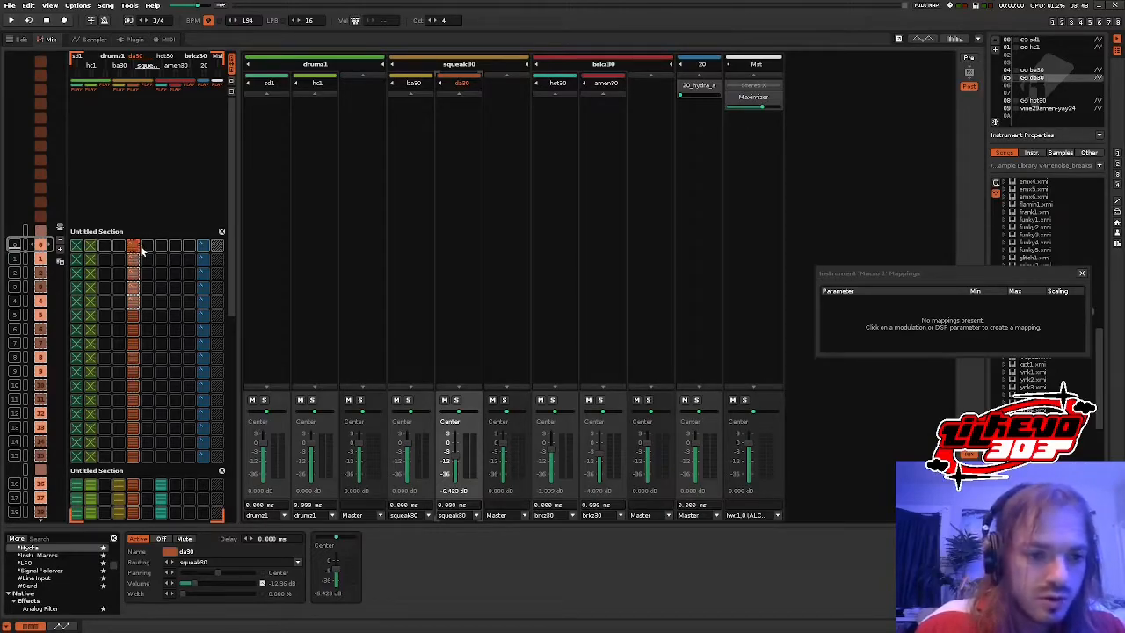
key(ctrl+z)
double_click(211, 583)
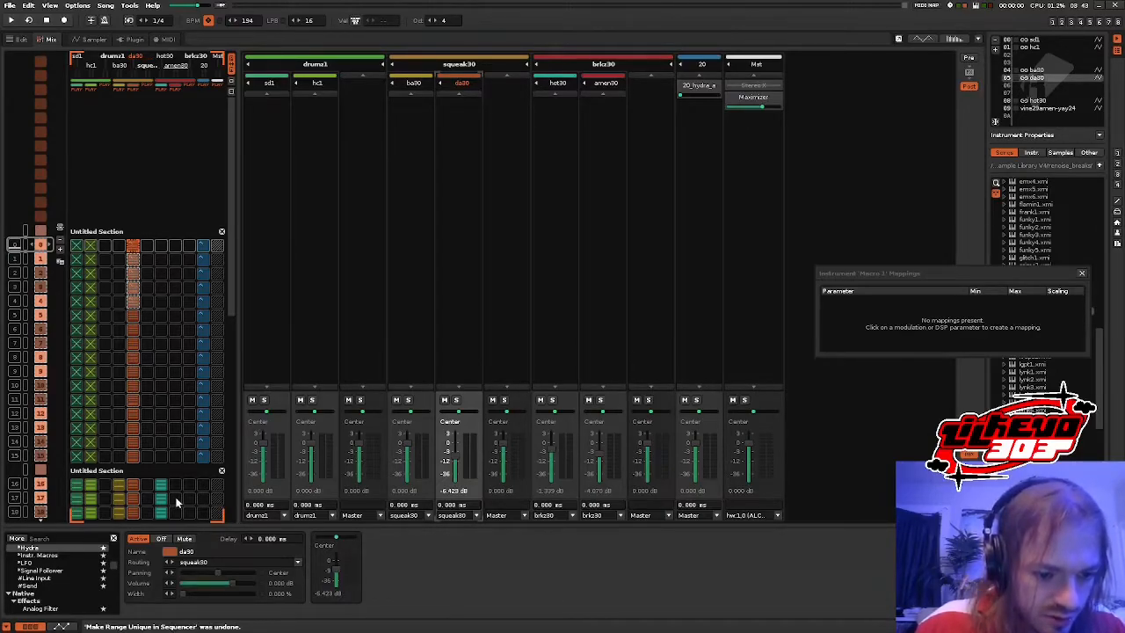
- Examine track 20's hydra device in the pattern editor and mixer, and play the song from the start
click(707, 158)
click(205, 295)
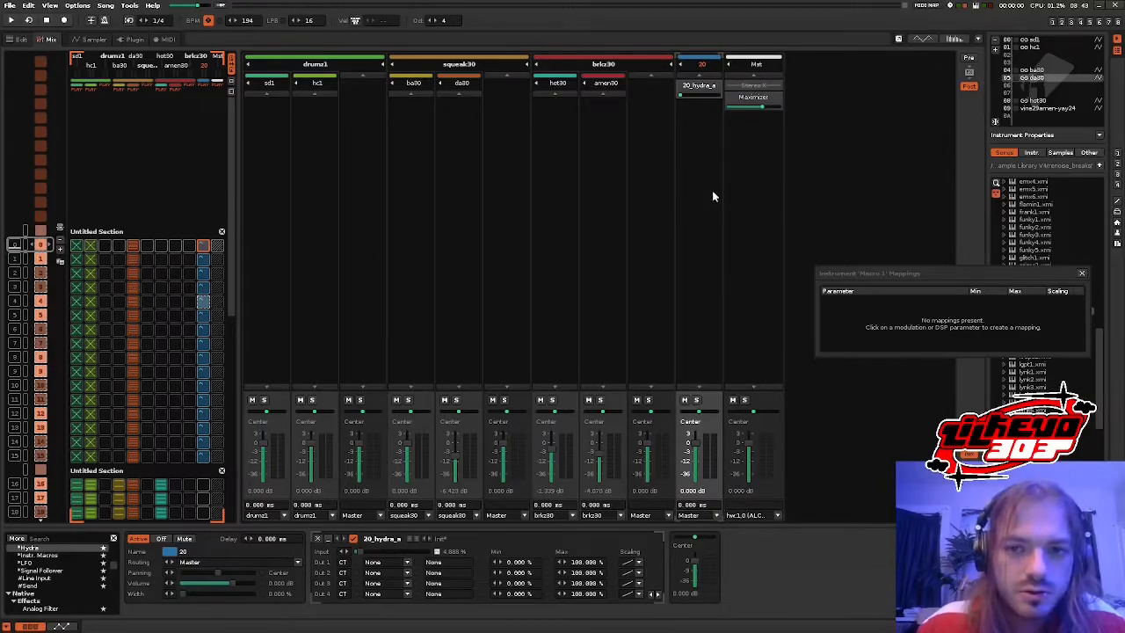
click(18, 39)
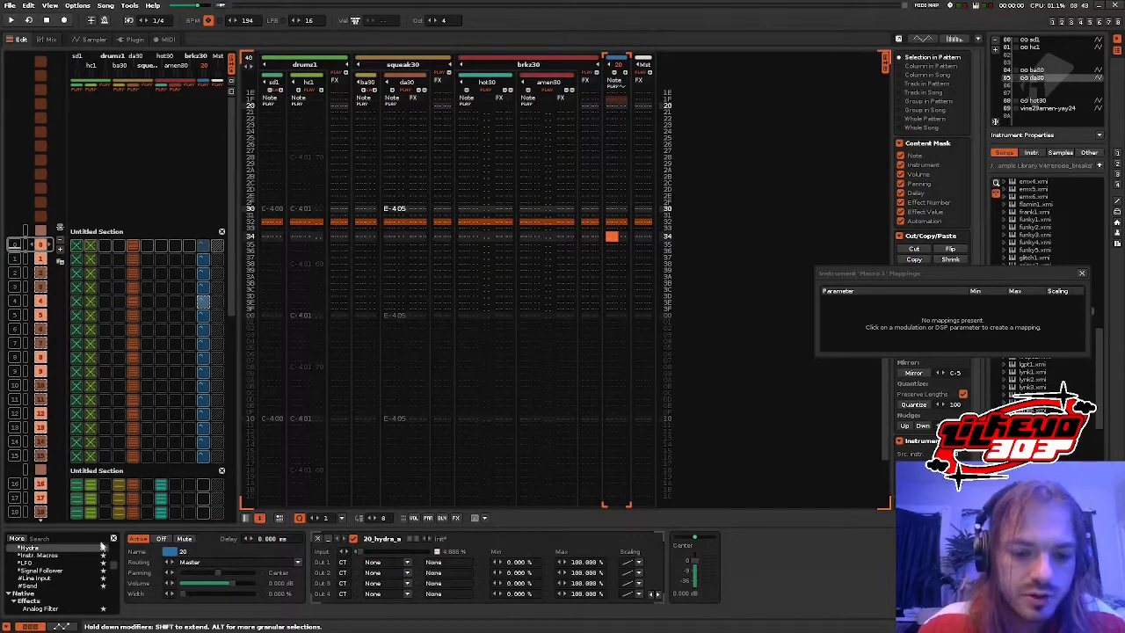
click(48, 39)
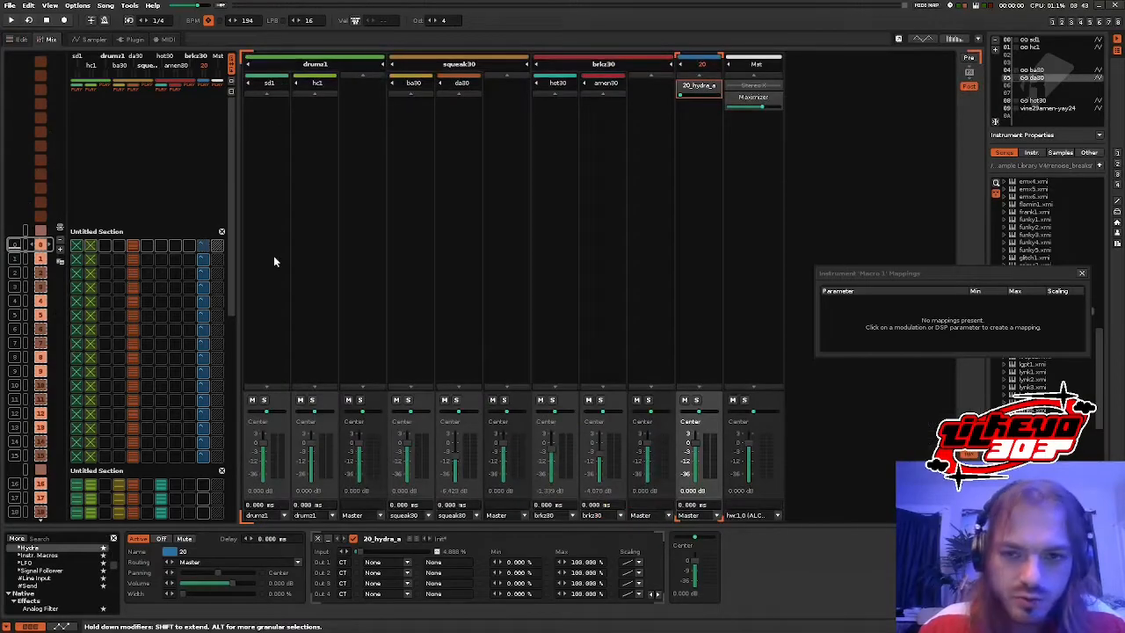
click(397, 269)
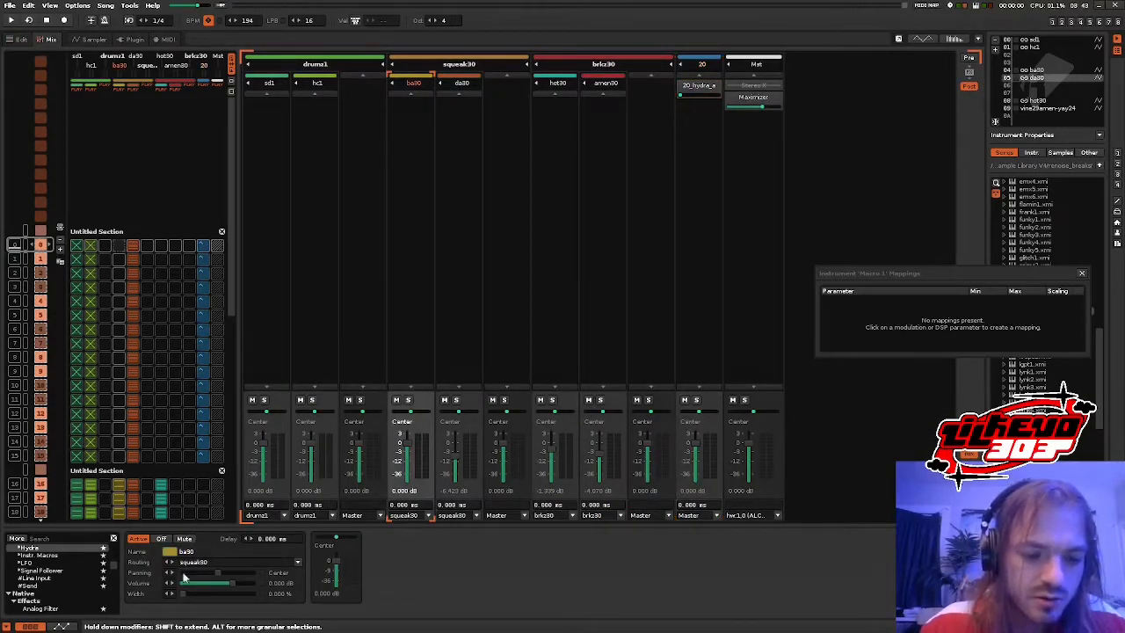
click(719, 171)
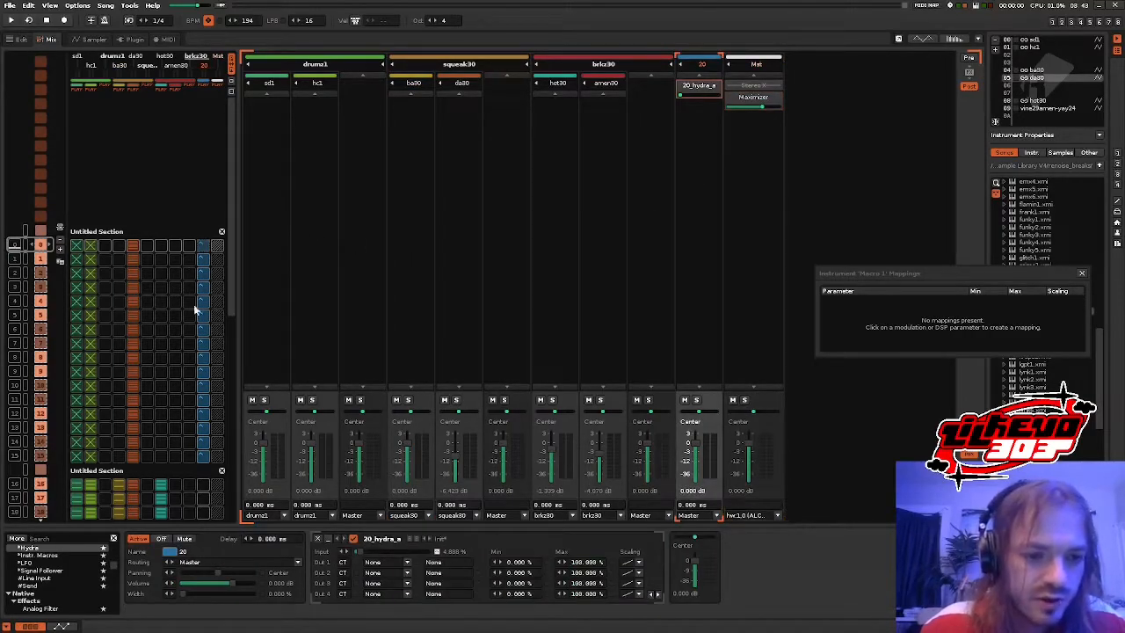
key(space)
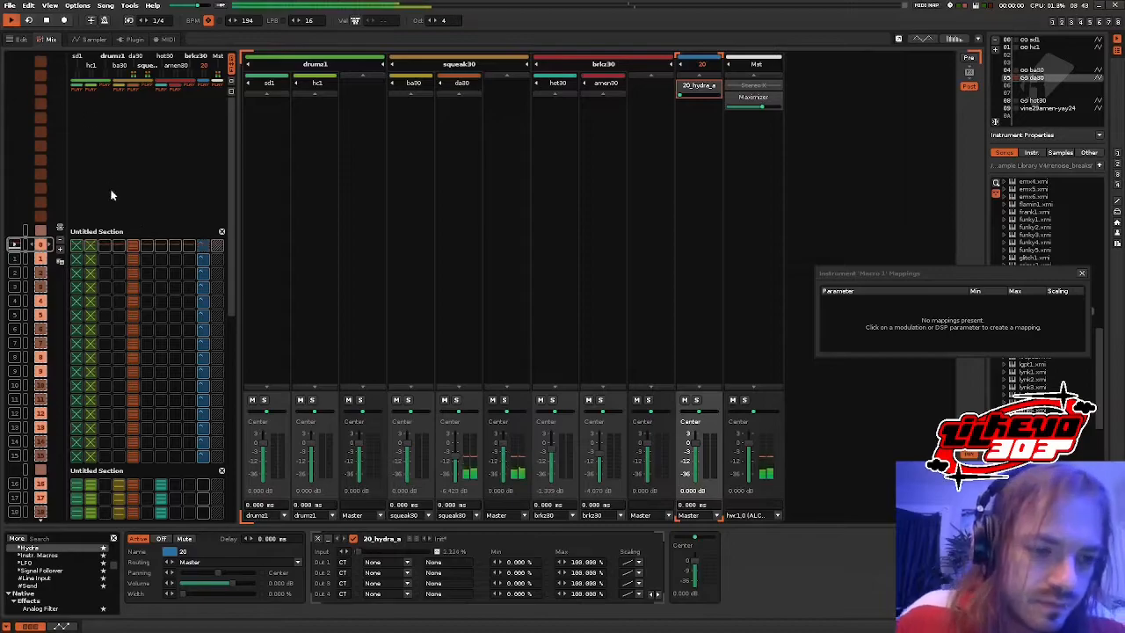
scroll(147, 204, down, 5)
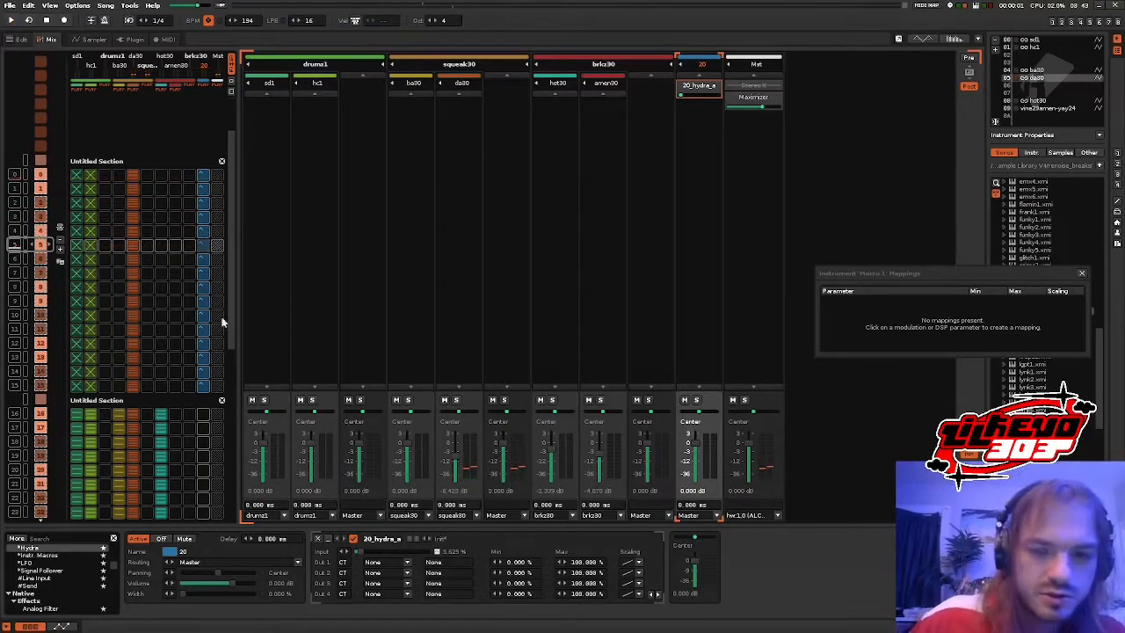
click(455, 193)
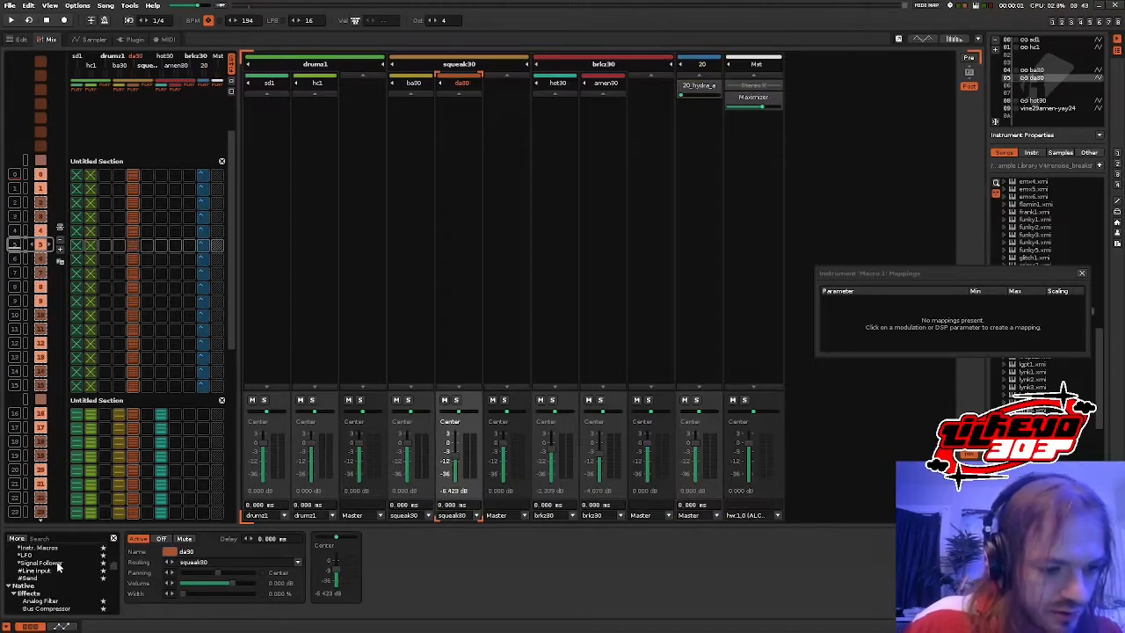
drag(40, 551, 391, 560)
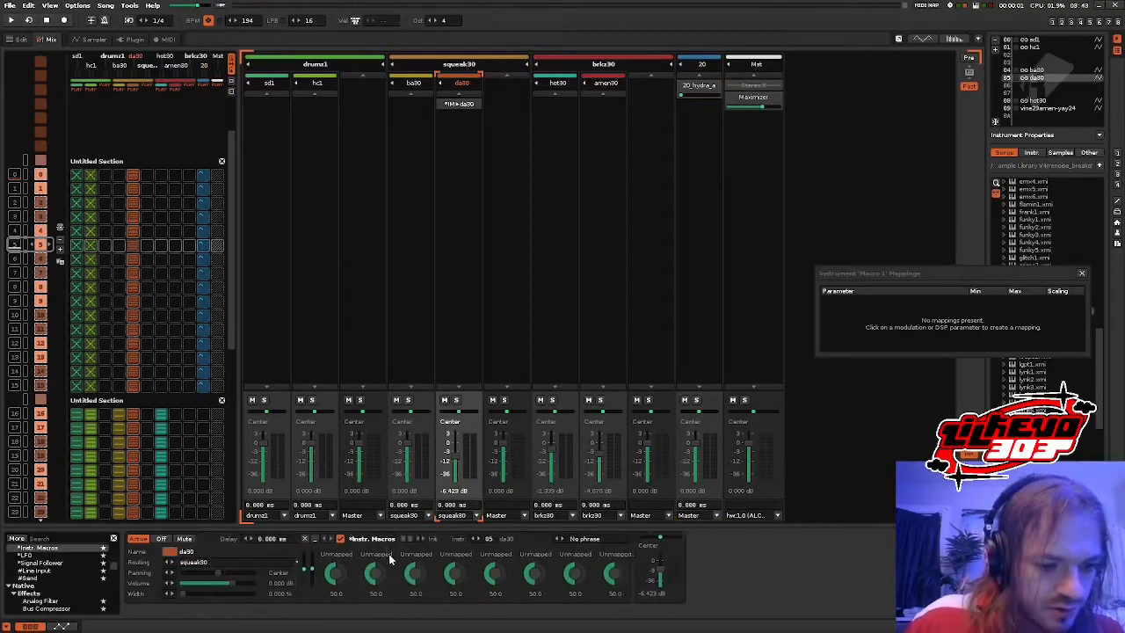
click(314, 539)
- Add an Operand to the da30 instrument's volume modulation, and map its value to Macro 1 with a maximum of 1.000
click(93, 39)
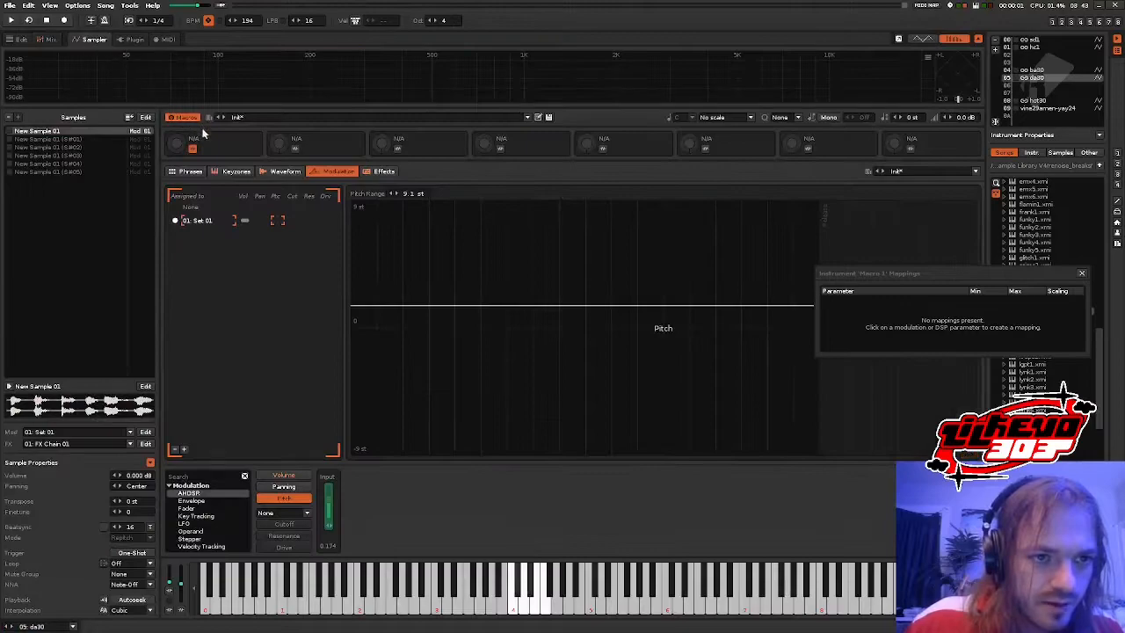
click(283, 474)
drag(190, 531, 687, 505)
click(678, 489)
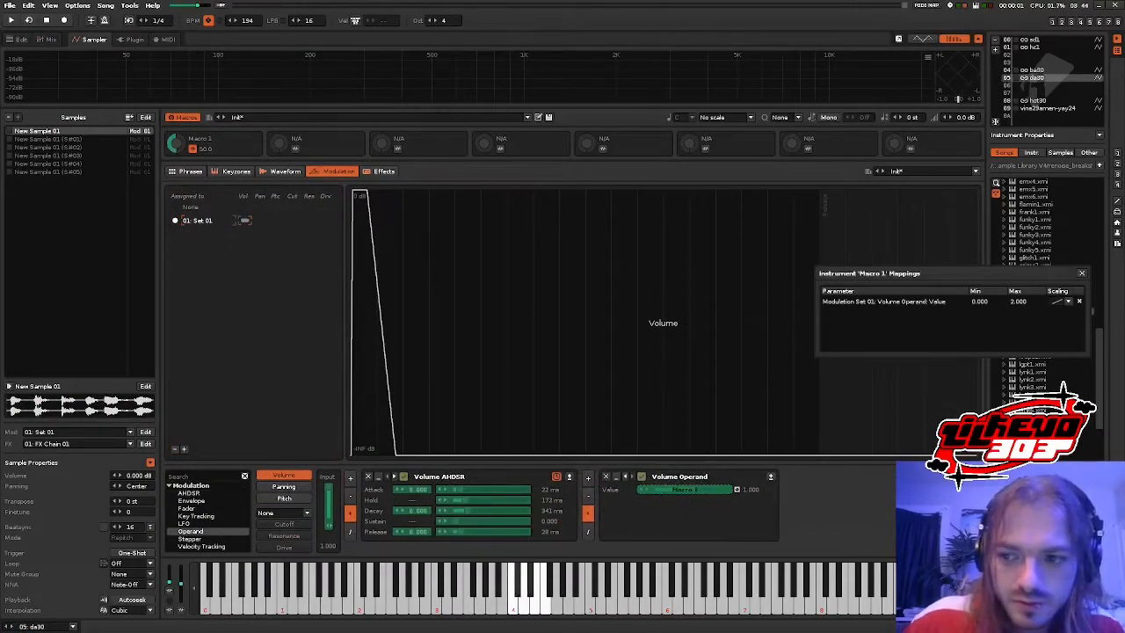
drag(1017, 301, 1018, 313)
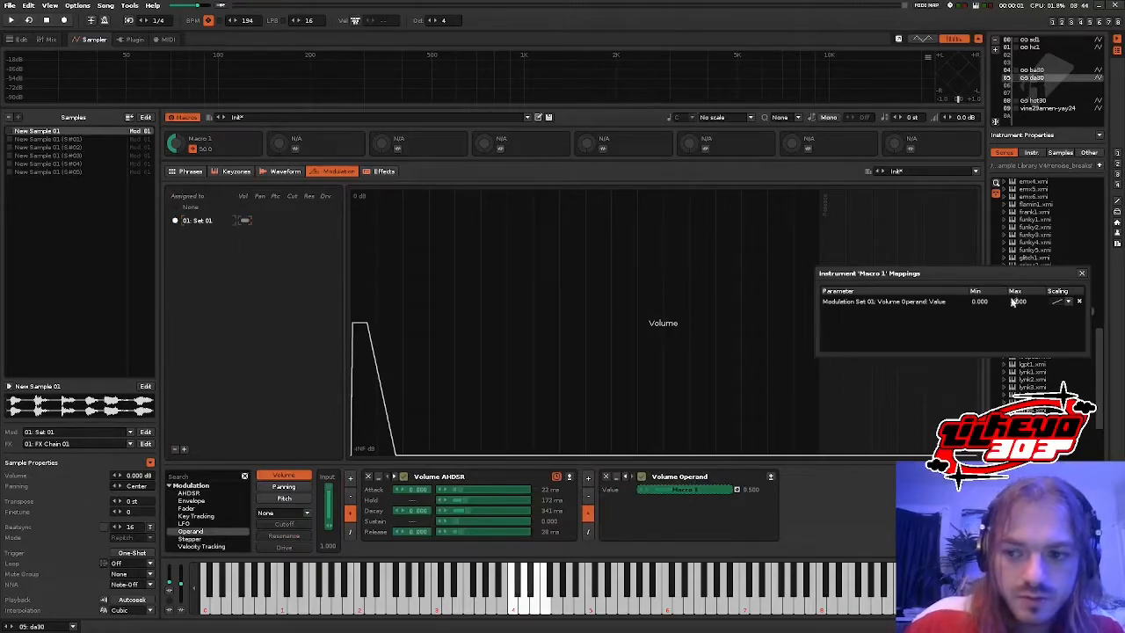
- Rename the da30 instrument's Macro 1 as 20, and close the macro mappings window from the pattern editor
double_click(210, 140)
text(20)
key(Return)
click(18, 40)
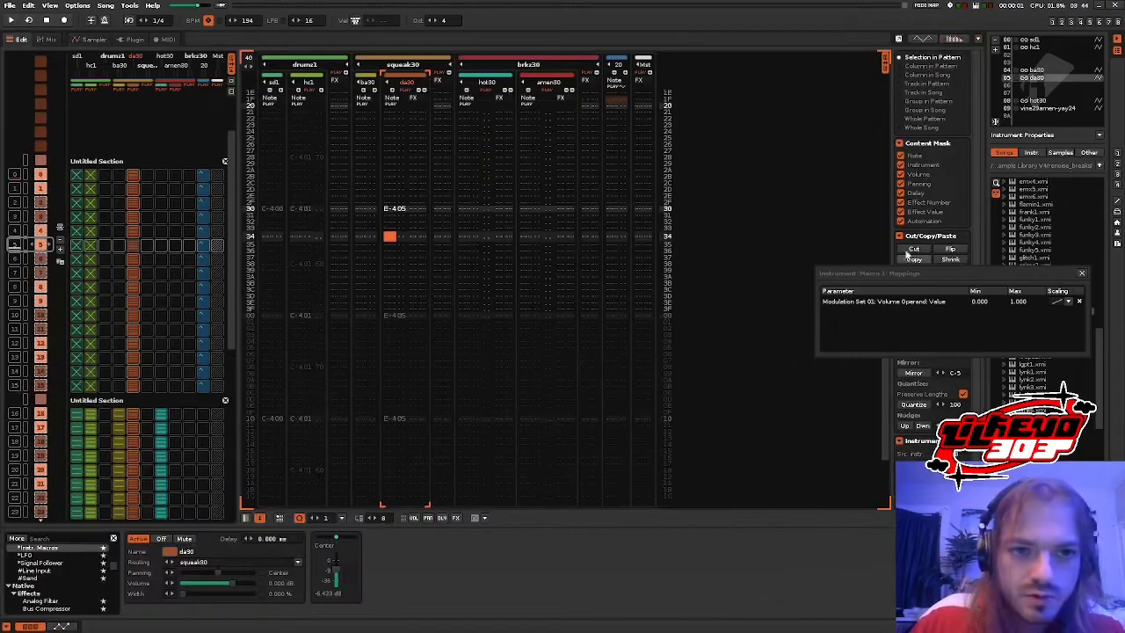
click(1082, 273)
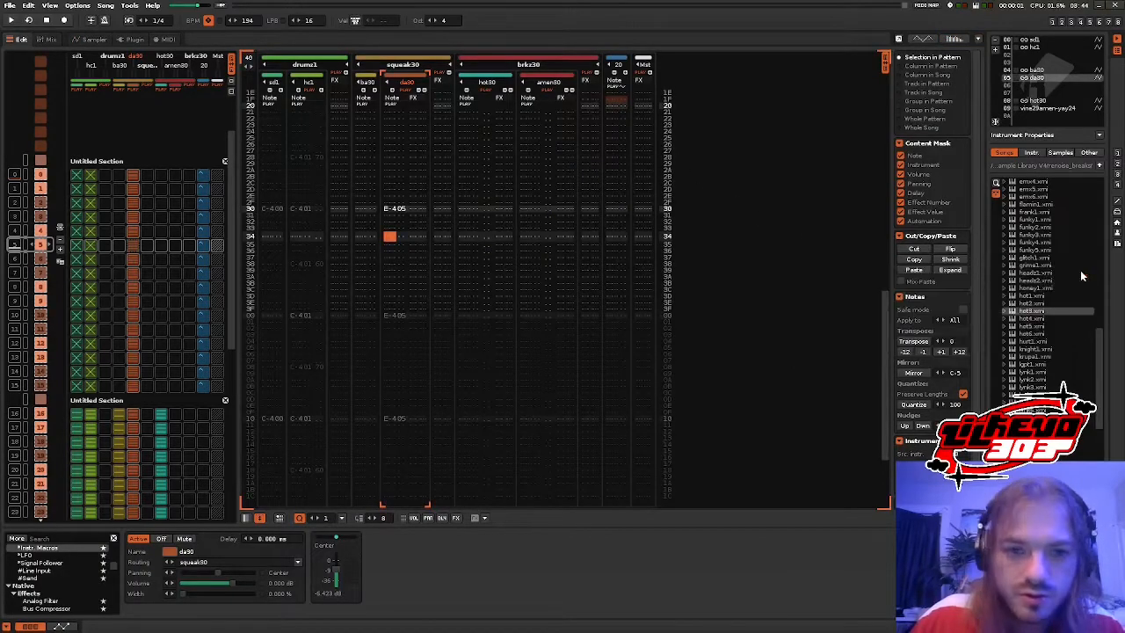
- Add an Instr. Macros device to the da30 track and name it da30 macro
scroll(39, 567, up, 1)
double_click(38, 567)
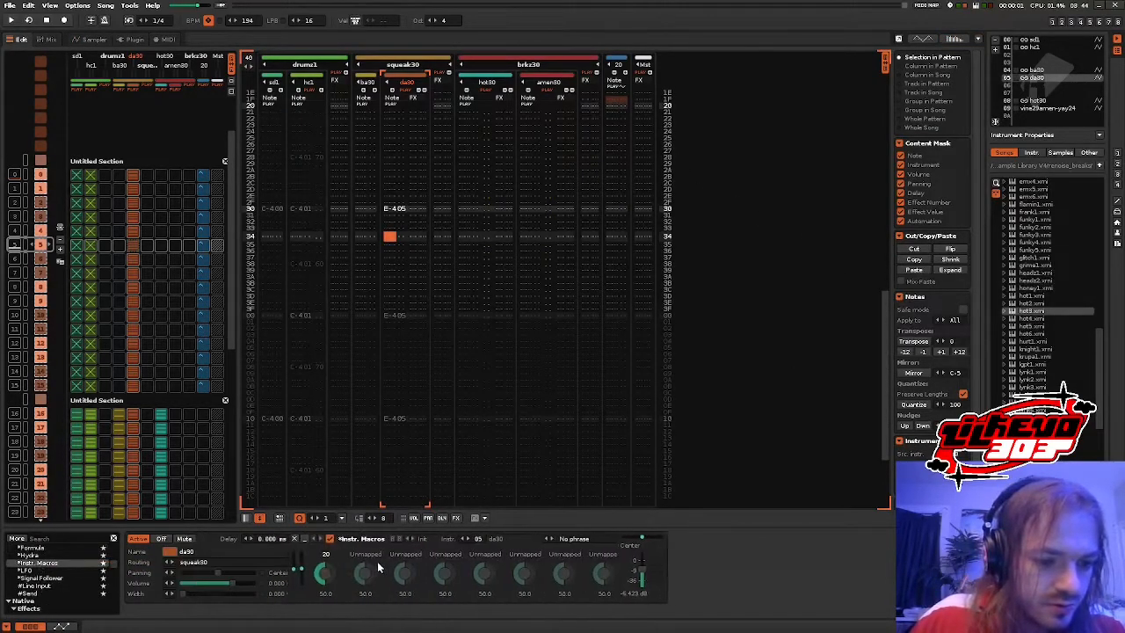
click(387, 540)
text(da30 macro)
key(Return)
- Route Out 1 of 20_hydra_a to track 05, with da30 macro as the device and 20 as the parameter
click(618, 236)
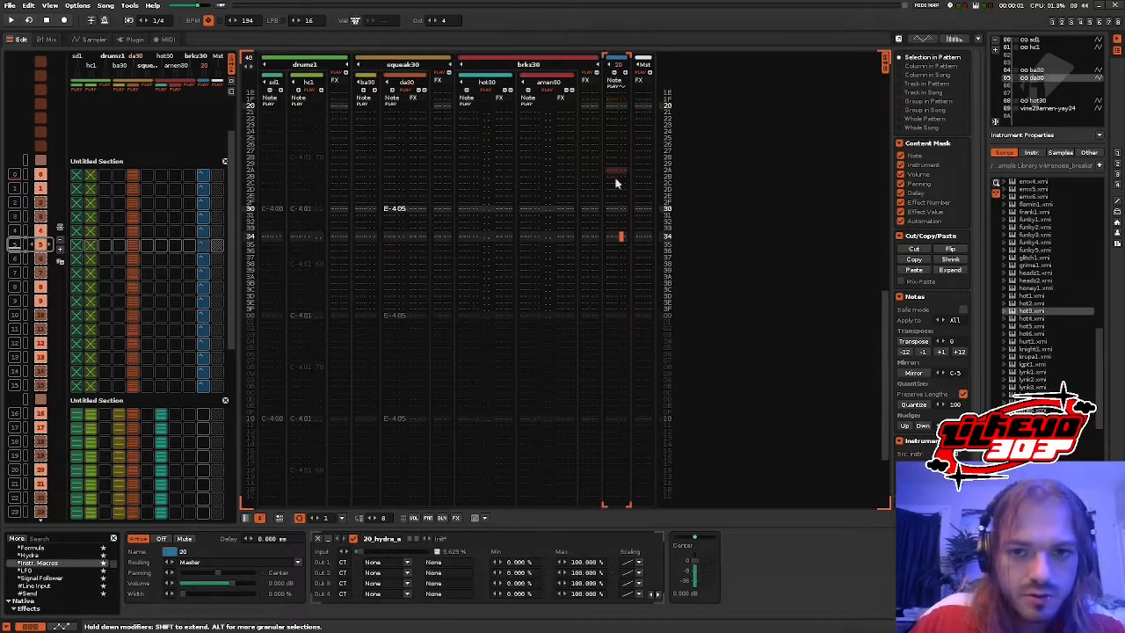
click(343, 561)
click(356, 495)
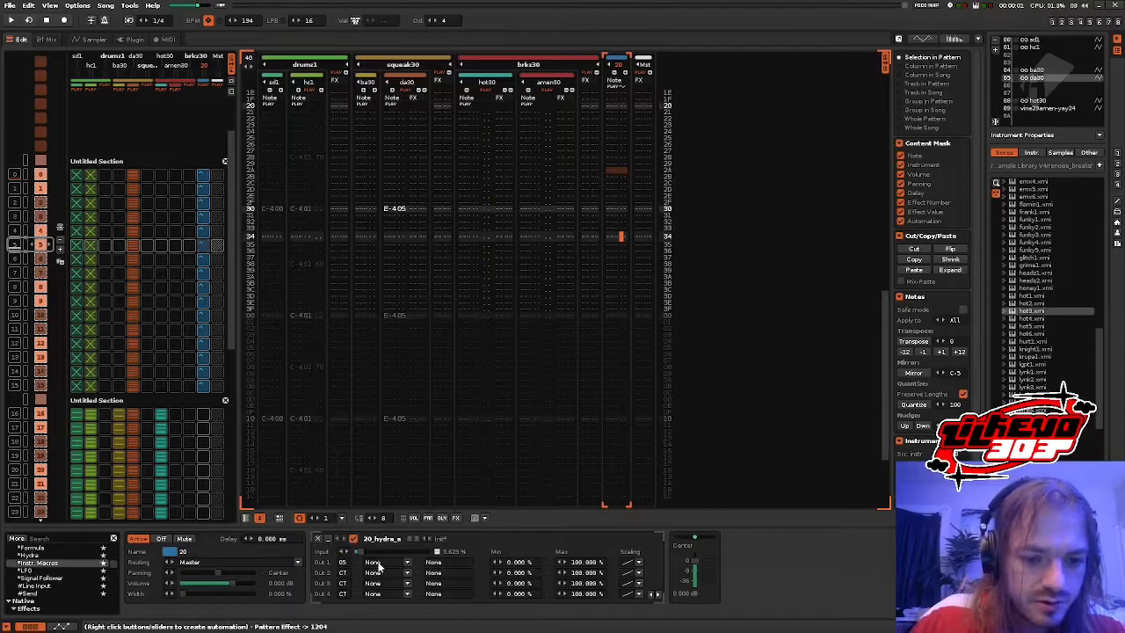
click(432, 562)
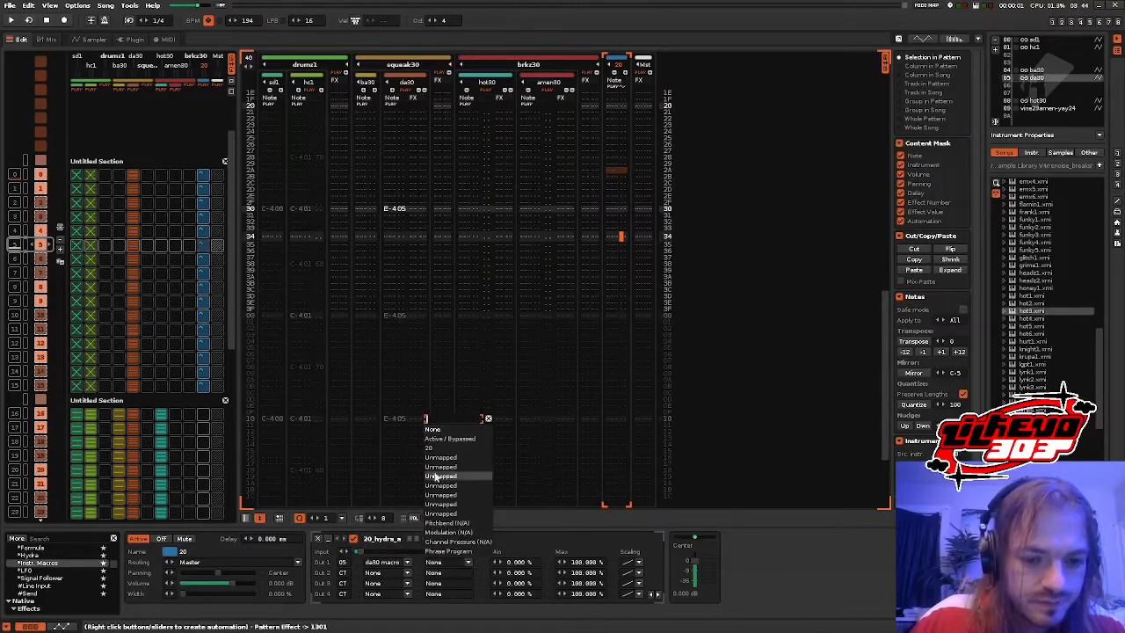
click(439, 451)
click(403, 205)
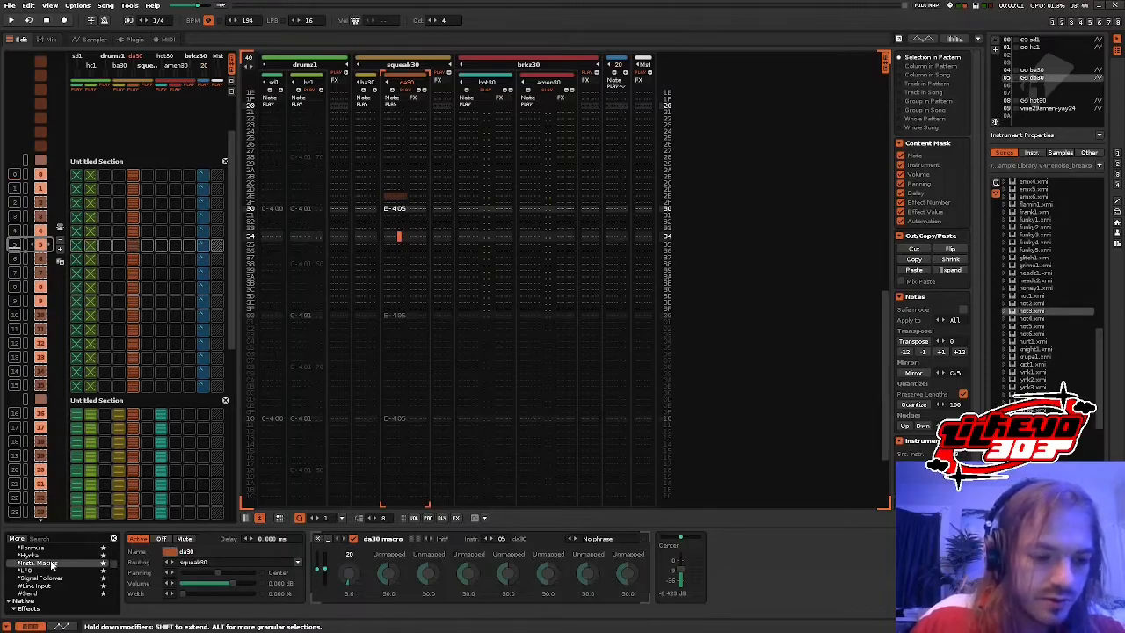
scroll(42, 571, down, 5)
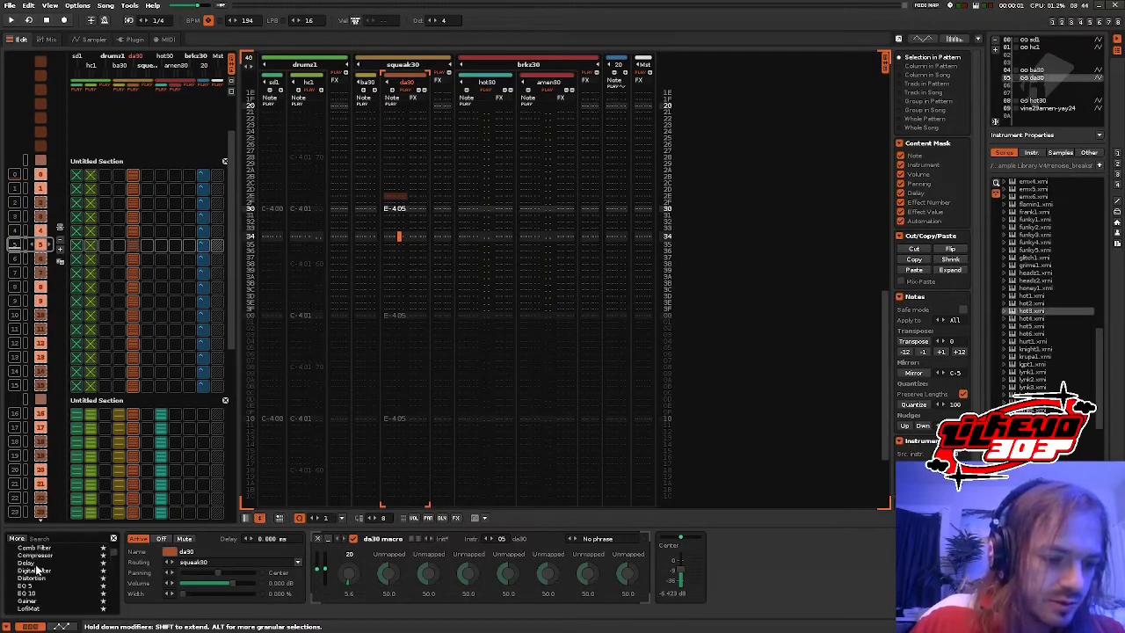
scroll(37, 570, up, 5)
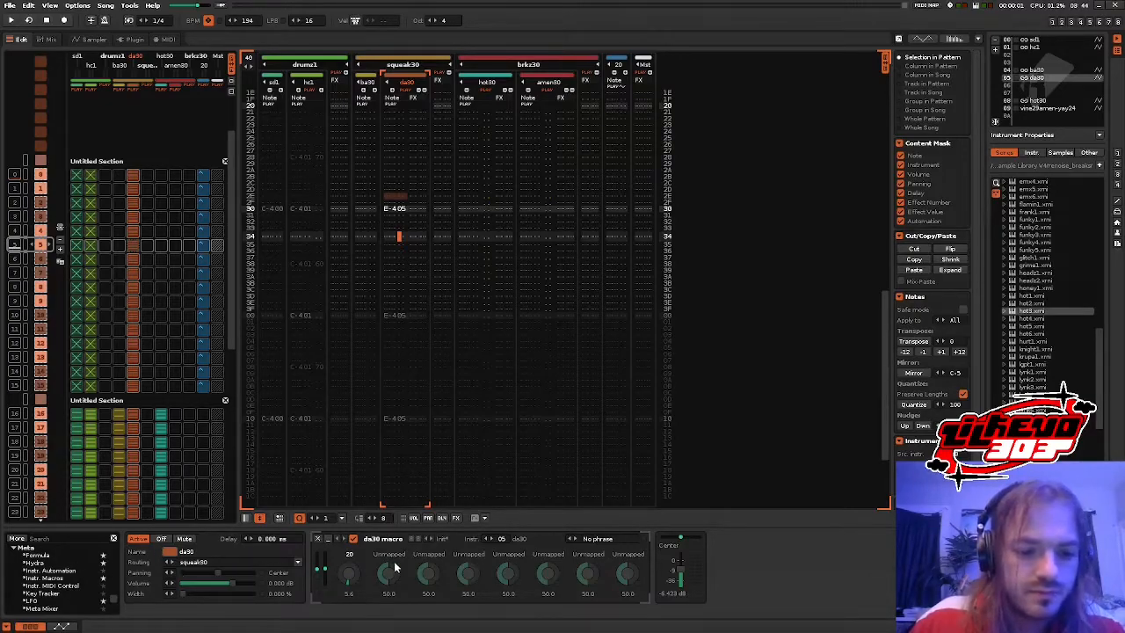
- Play the song from the start while checking track 20's Input automation ramp and the values in 20_hydra_a
click(607, 134)
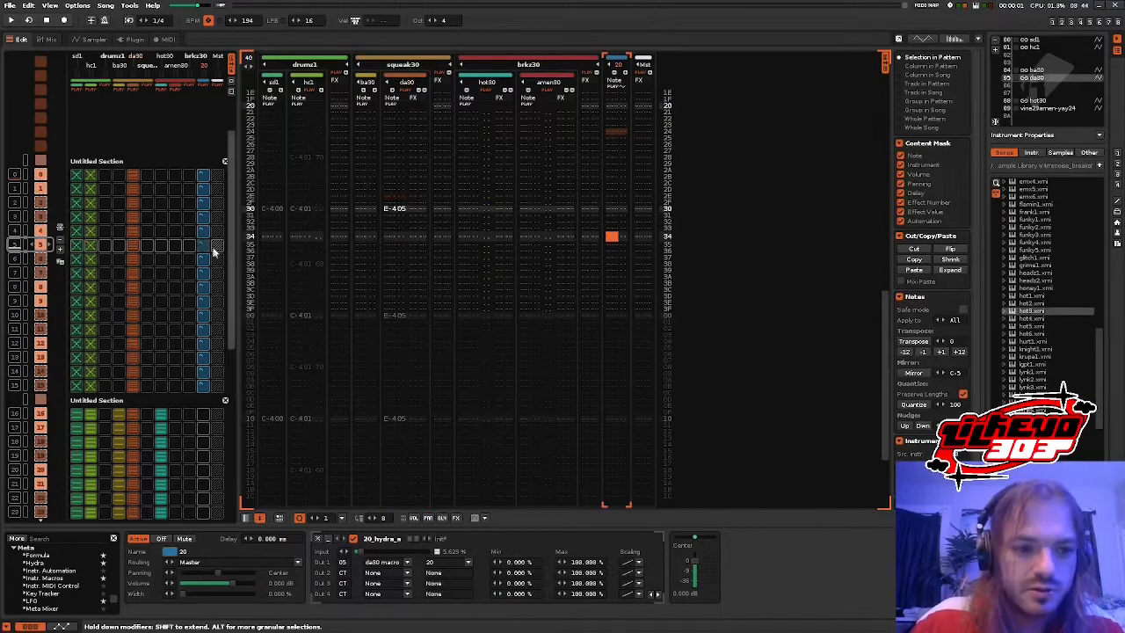
scroll(203, 249, up, 5)
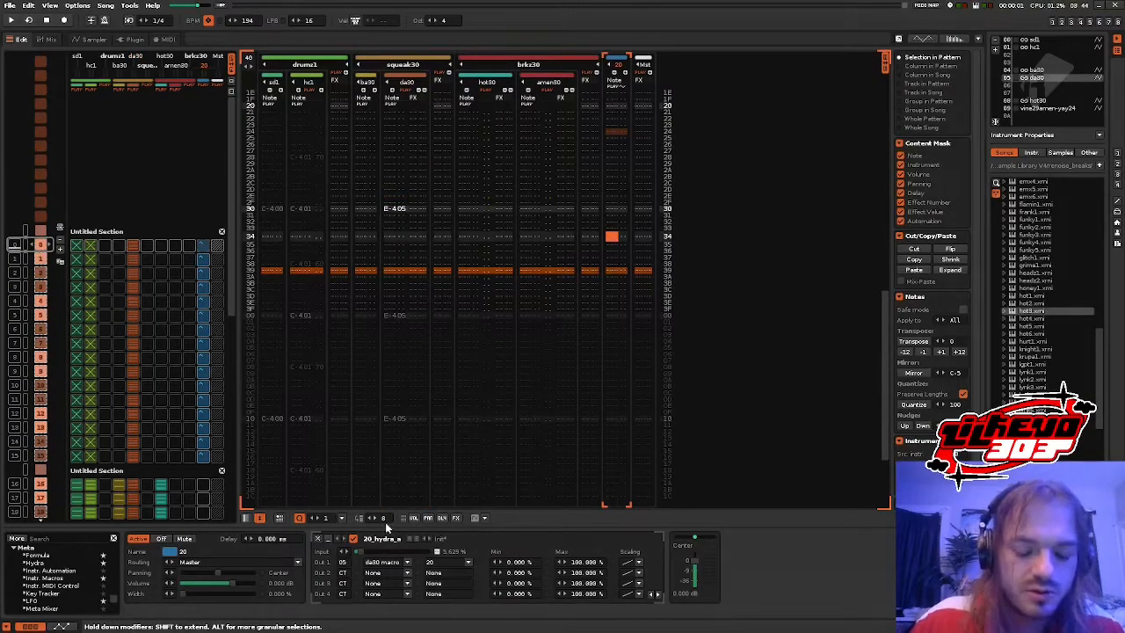
click(67, 627)
scroll(192, 569, down, 3)
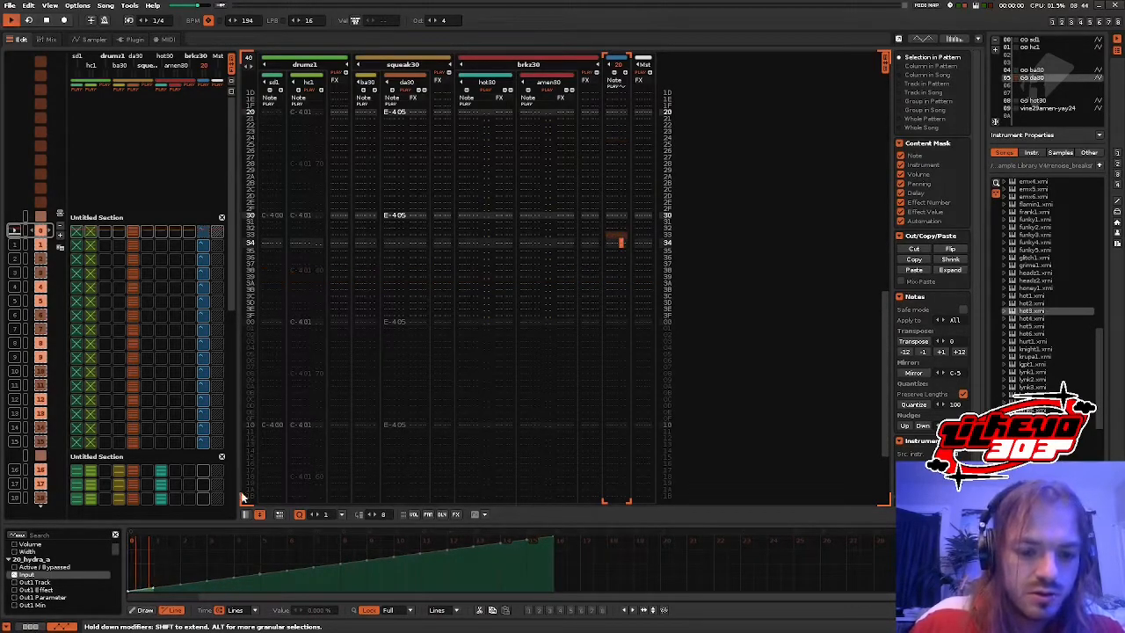
click(34, 627)
key(space)
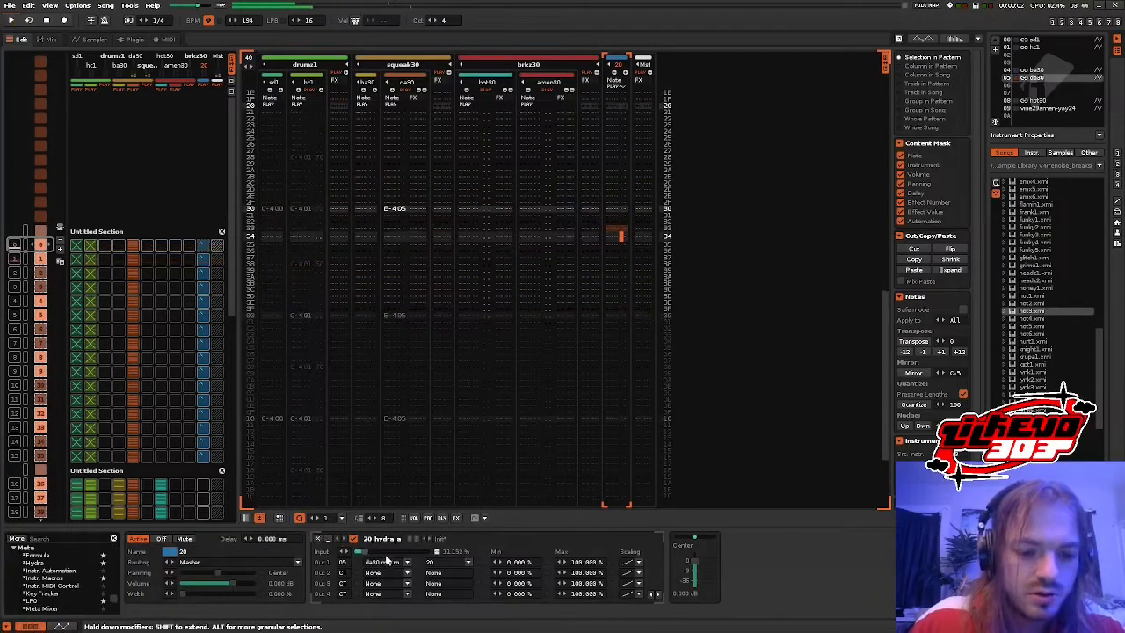
- Examine the da30 instrument's volume Operand and Macro 1 mapping against the da30 macro device on its track
click(404, 178)
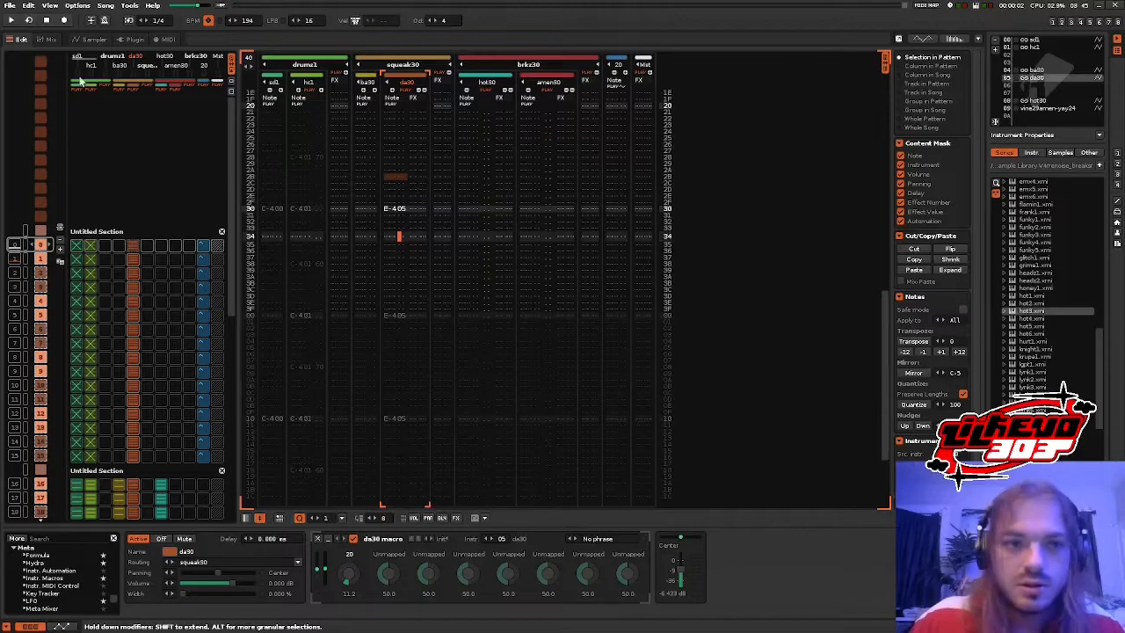
click(93, 38)
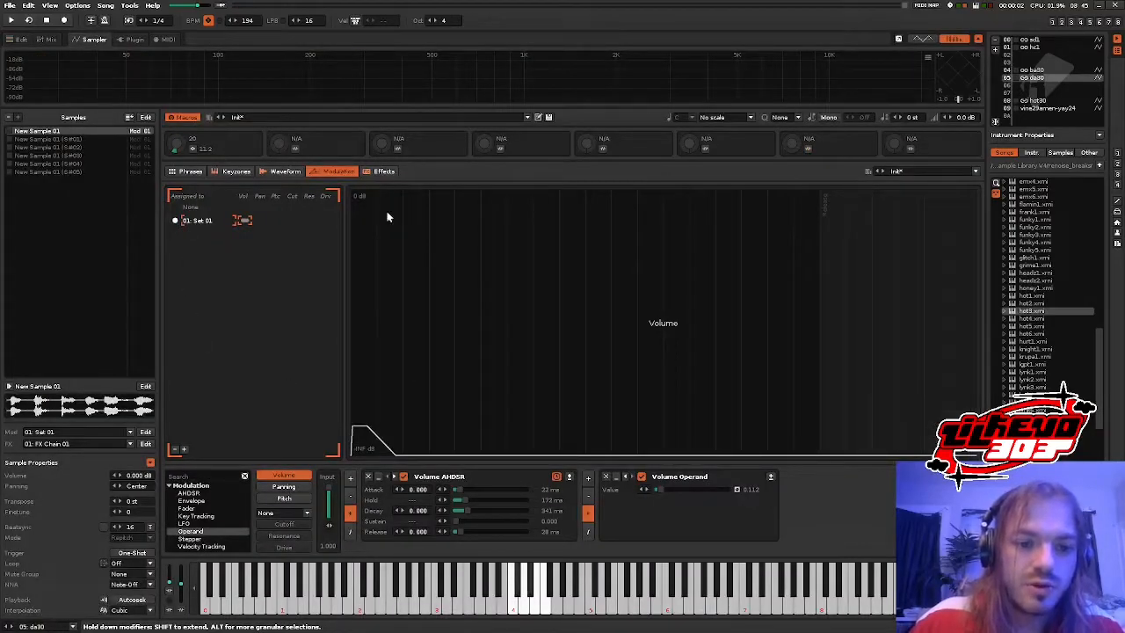
click(194, 148)
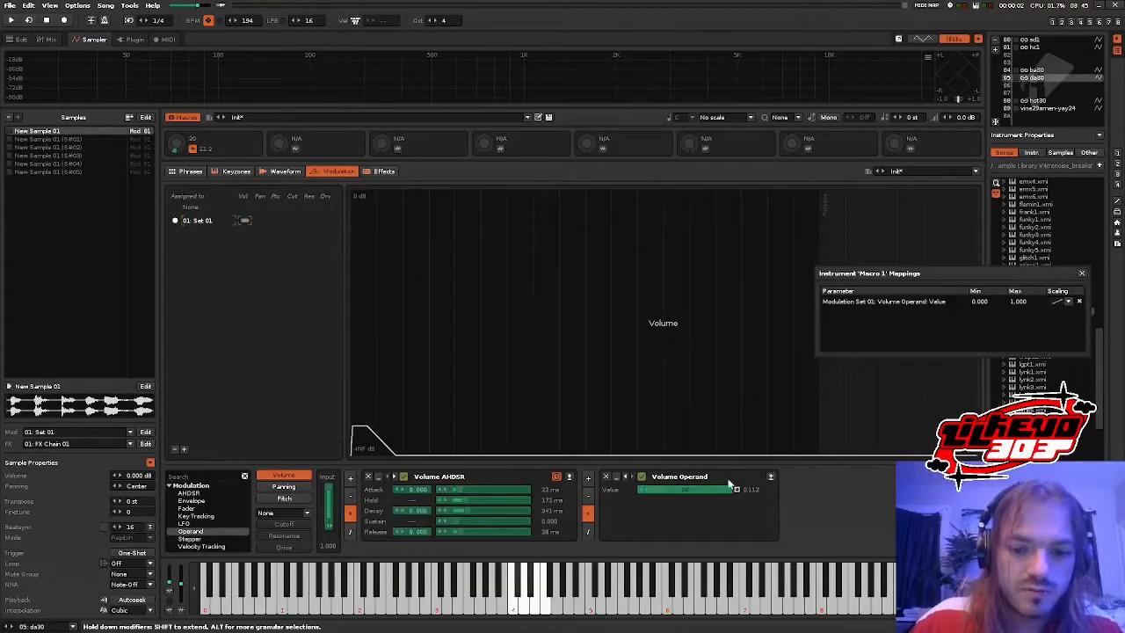
click(19, 39)
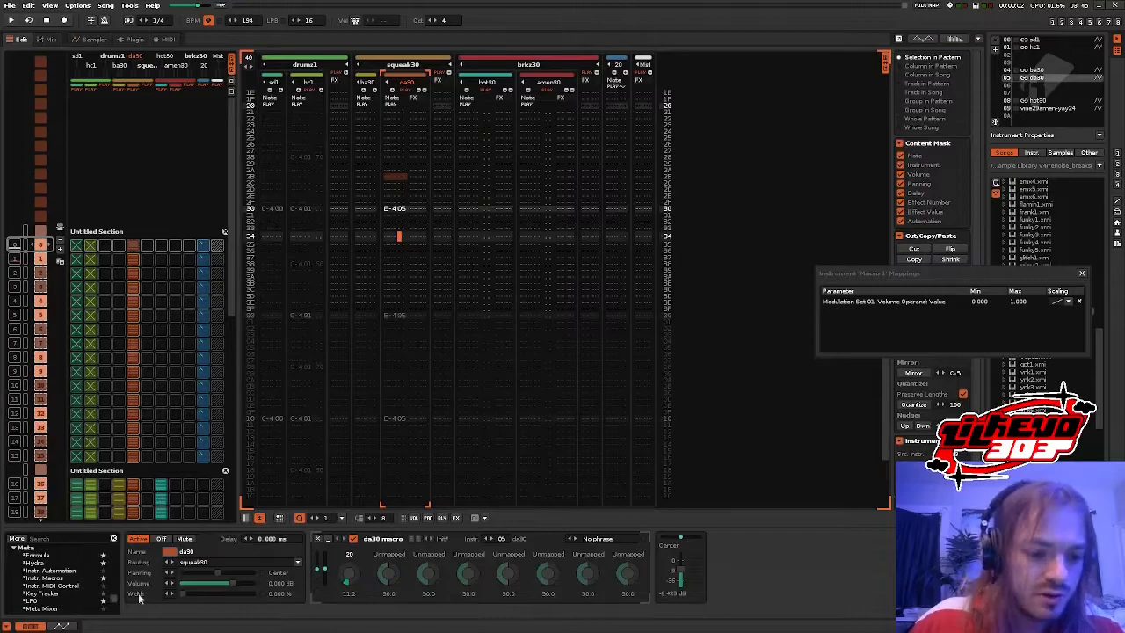
click(94, 39)
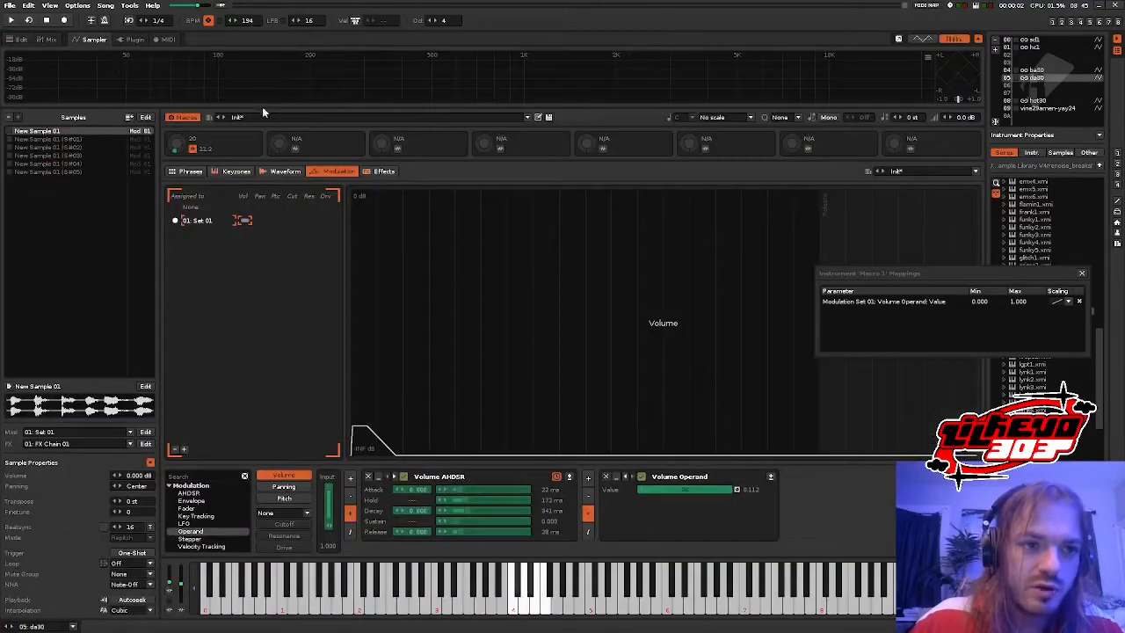
click(19, 39)
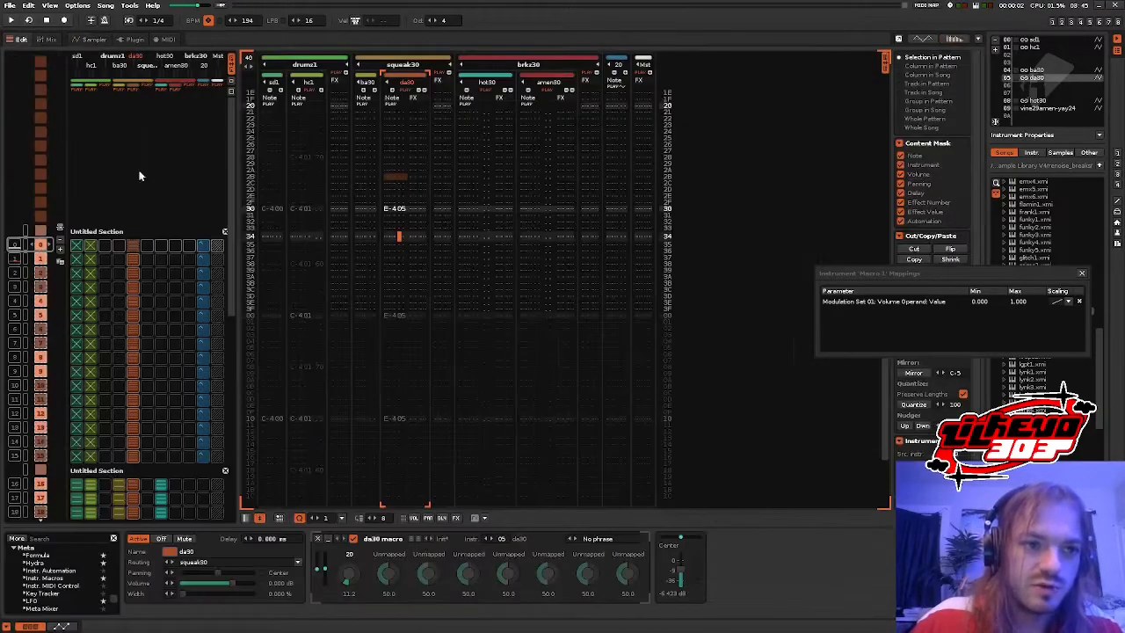
- Check 20_hydra_a and the da30 track's automation and macro device while playing the song from the start
click(613, 160)
click(45, 40)
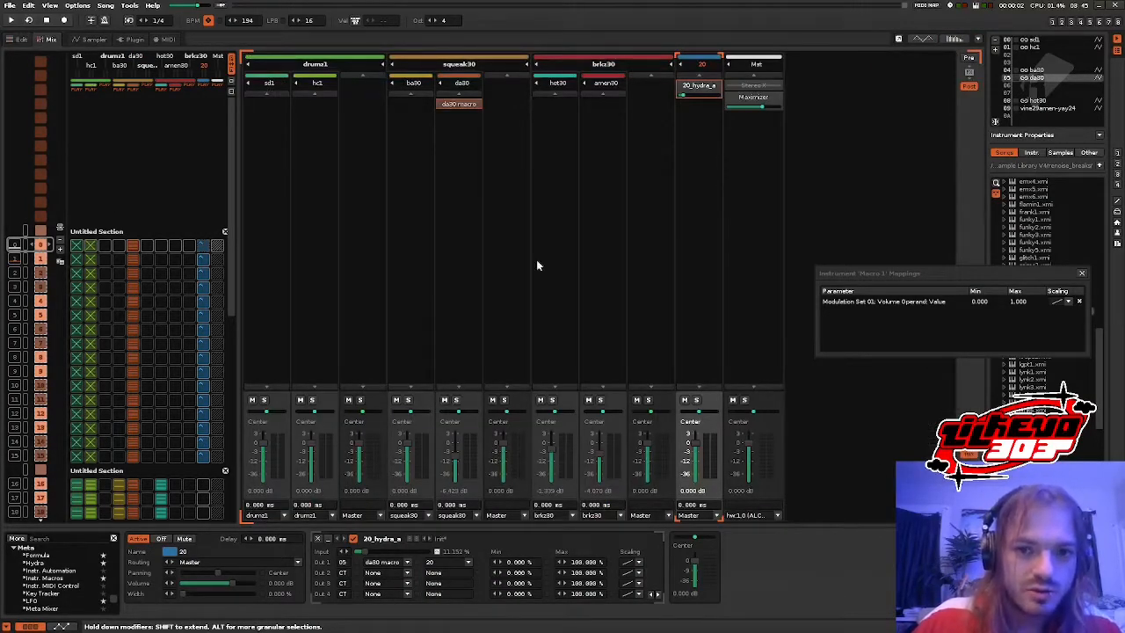
click(1079, 275)
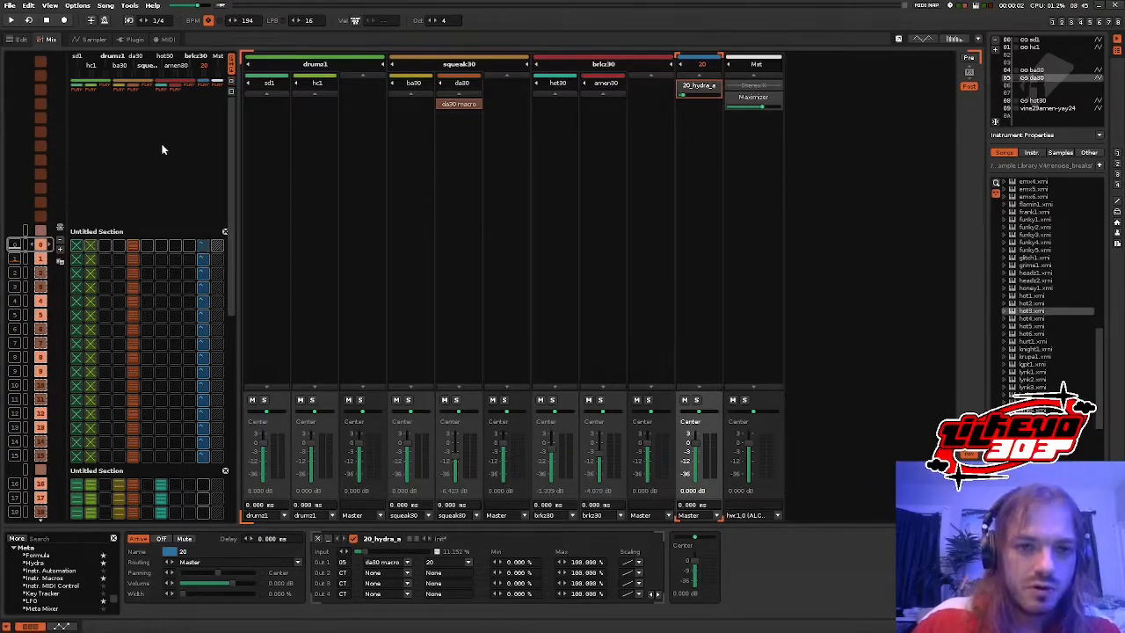
click(19, 39)
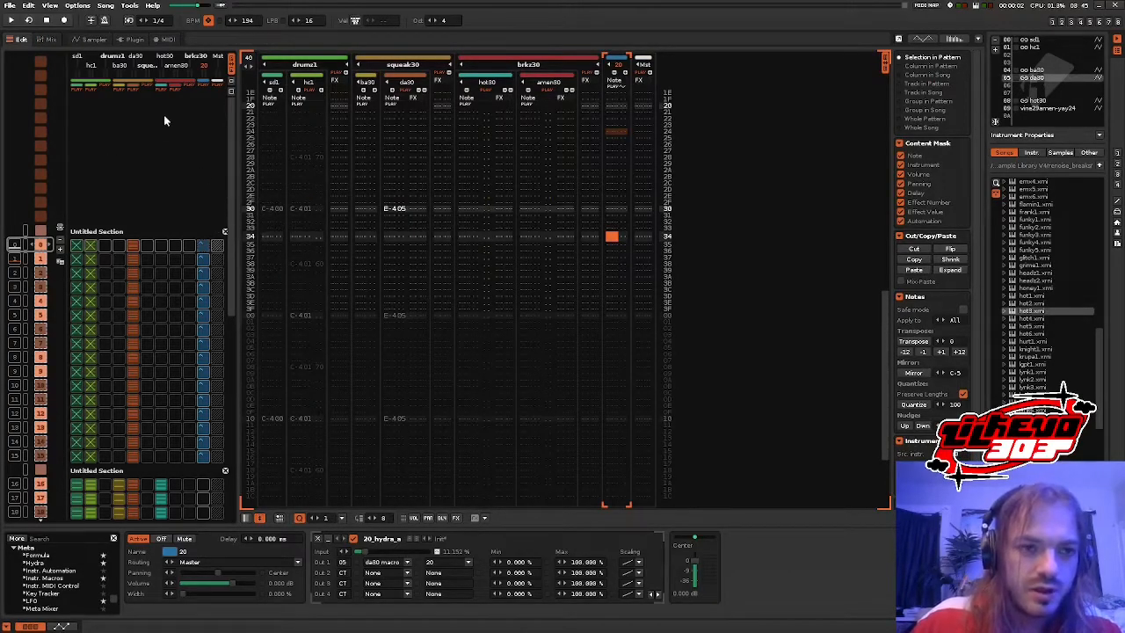
click(94, 39)
click(19, 39)
key(space)
scroll(115, 227, down, 6)
scroll(115, 227, up, 6)
key(space)
key(space)
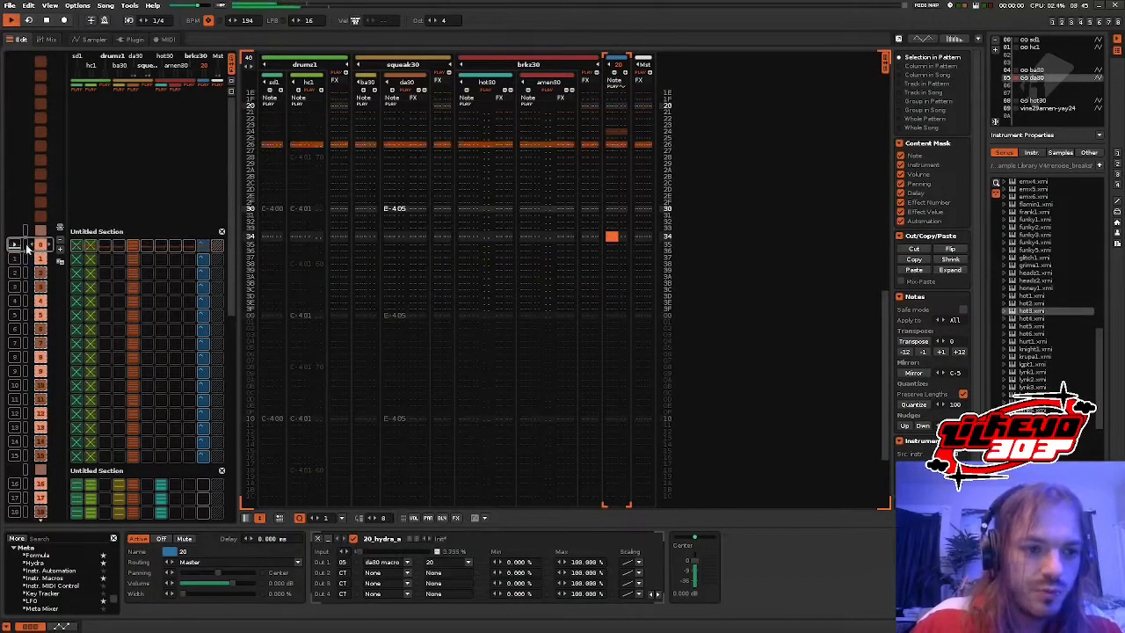
click(395, 158)
click(60, 626)
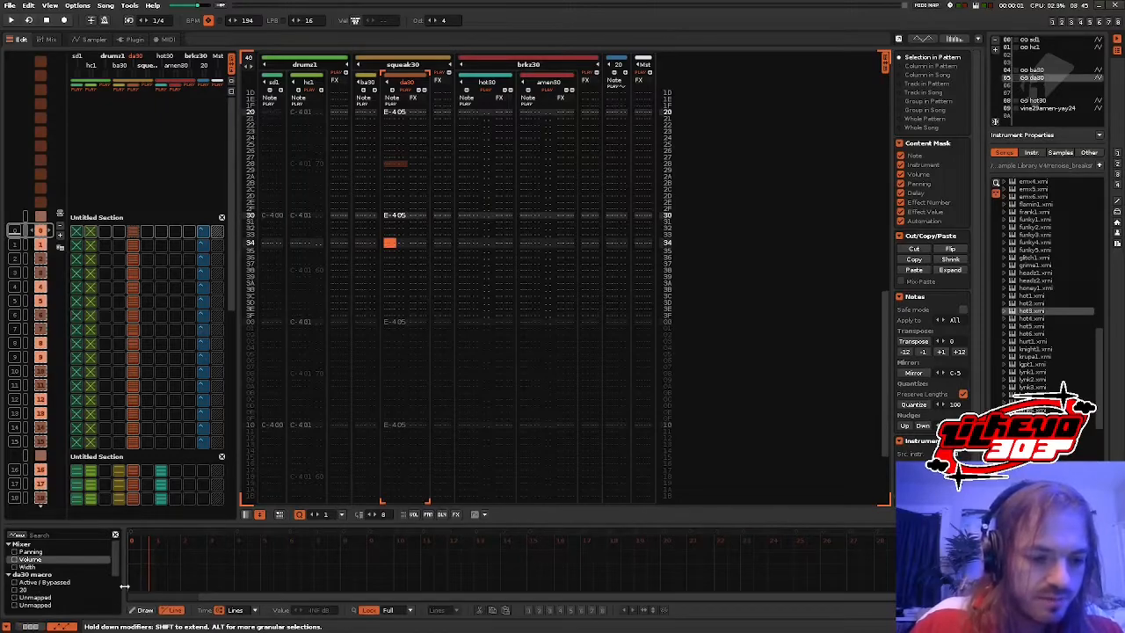
click(31, 626)
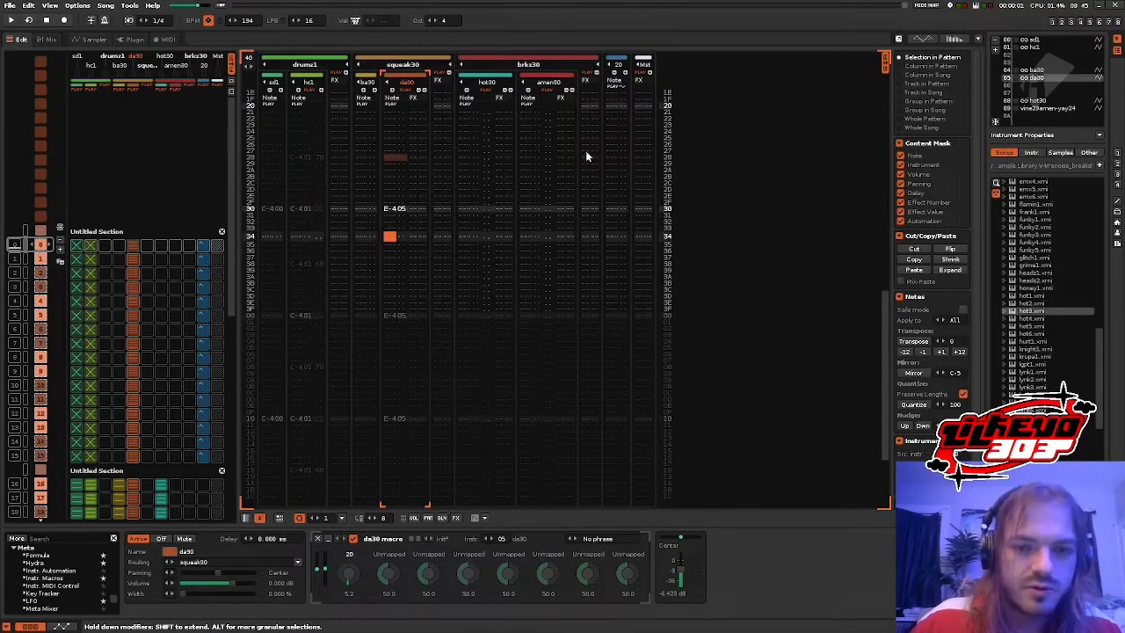
- Raise the minimum of the da30 instrument's Macro 1 volume Operand mapping to 0.196 during playback
click(91, 39)
click(193, 149)
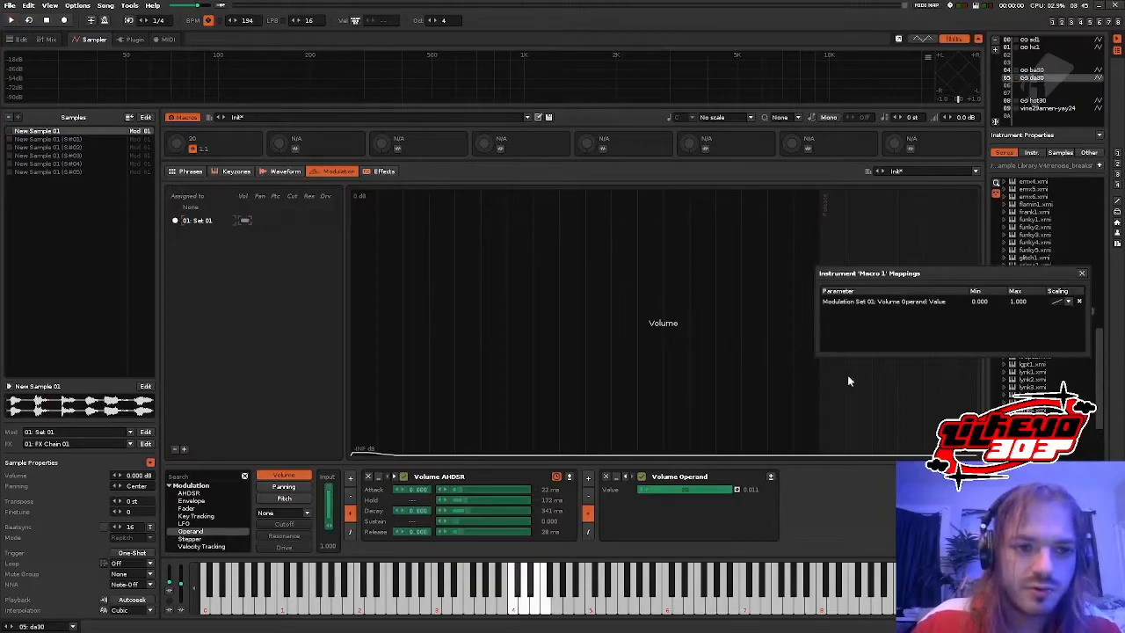
key(space)
drag(980, 301, 979, 282)
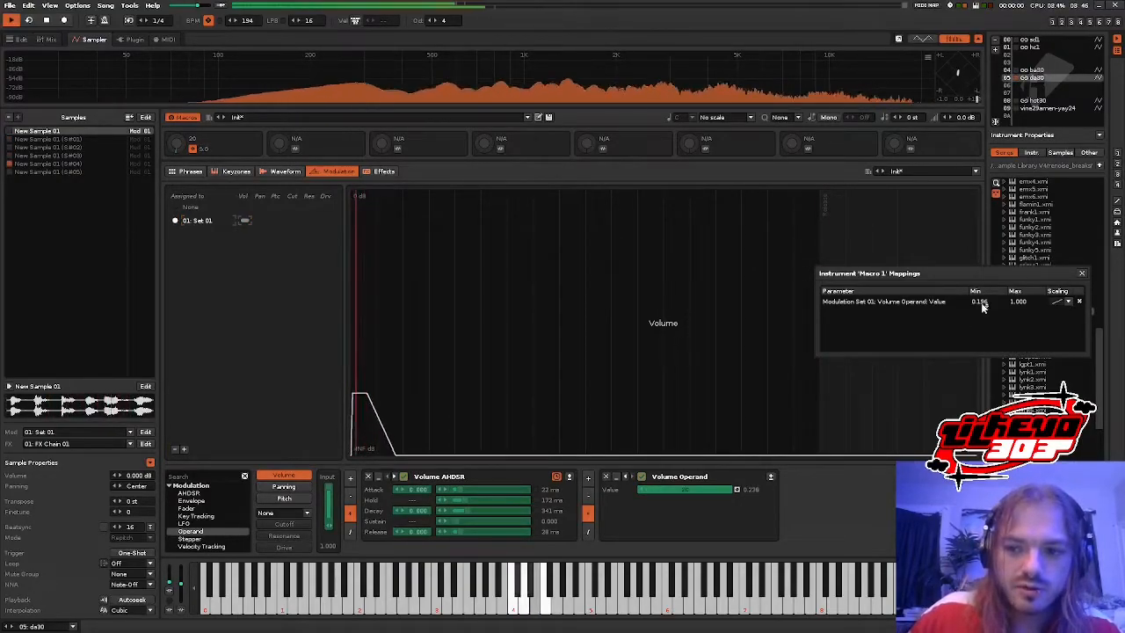
key(space)
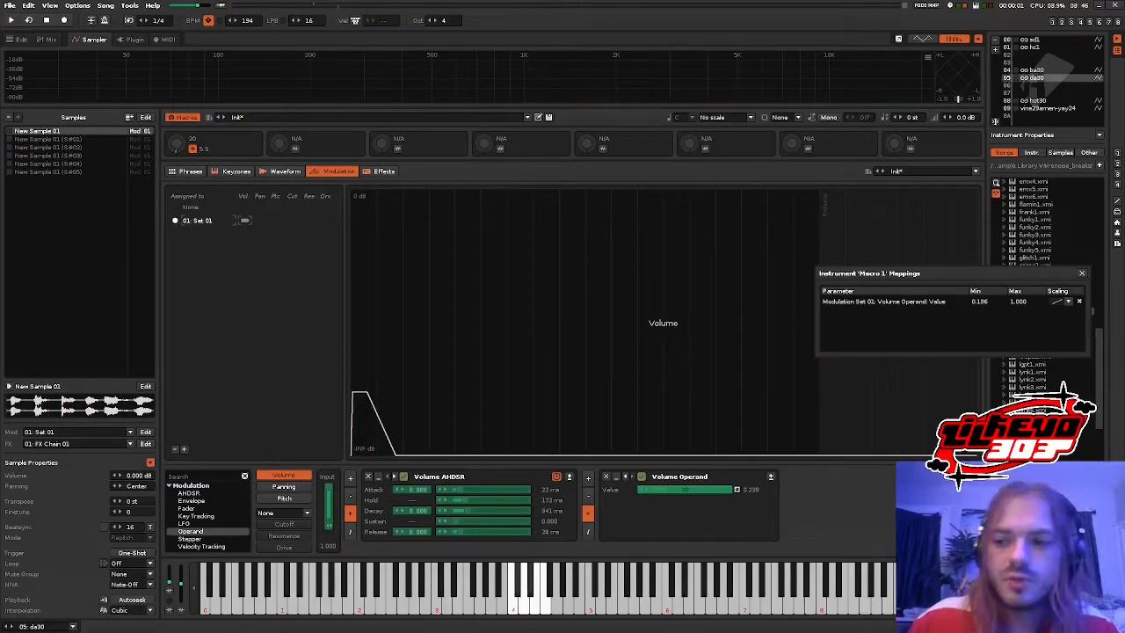
click(1084, 277)
- Play the intro from the start while checking the da30 macro and its volume modulation
click(48, 40)
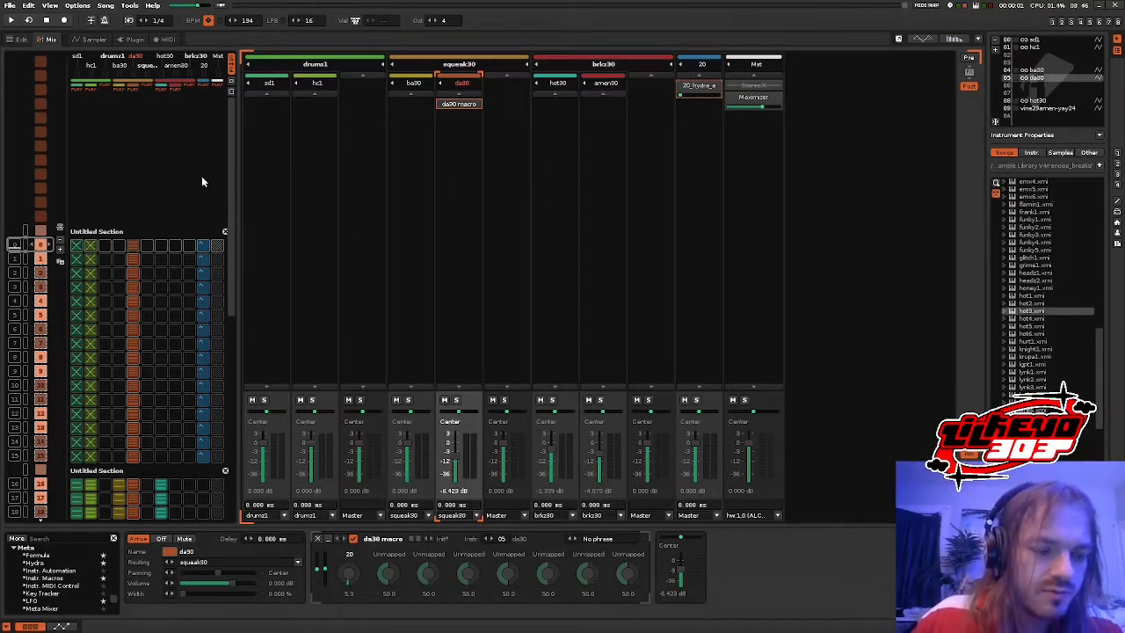
key(space)
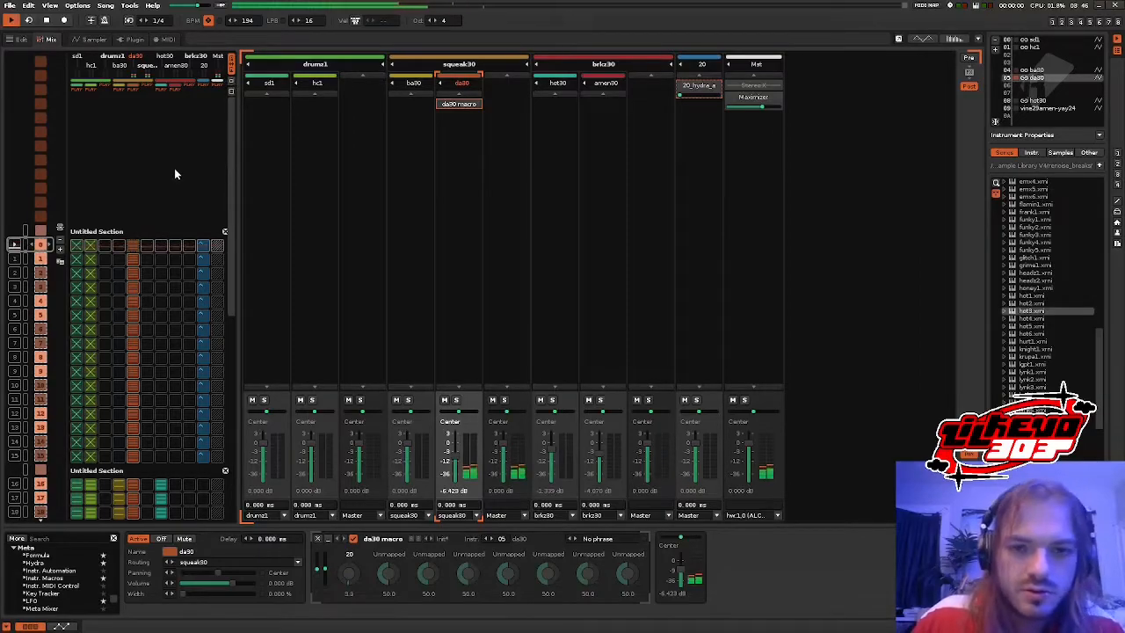
click(94, 41)
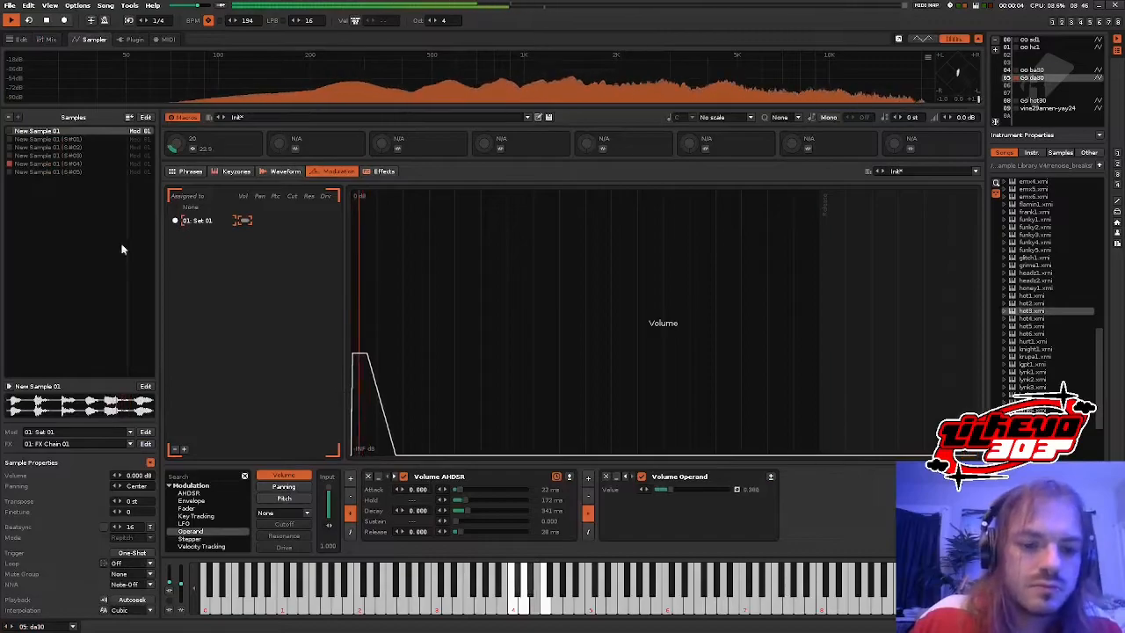
click(44, 40)
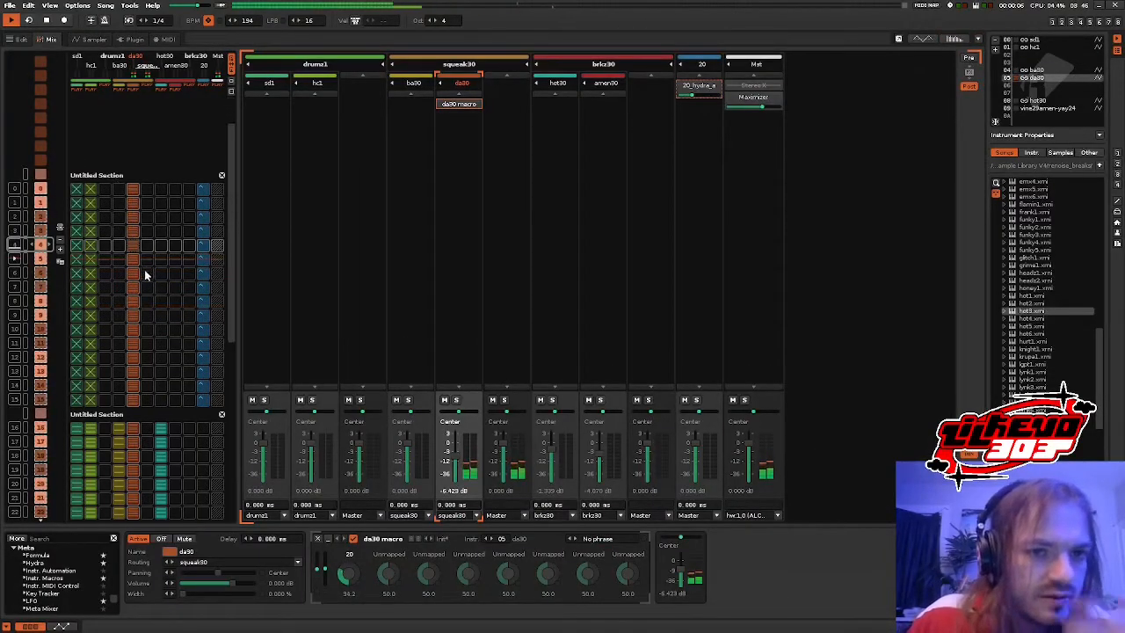
scroll(140, 281, up, 4)
key(space)
key(space)
- Unmute the hc1 track in all patterns of the first section, 0 to 15, during playback
drag(94, 458, 105, 327)
click(105, 327)
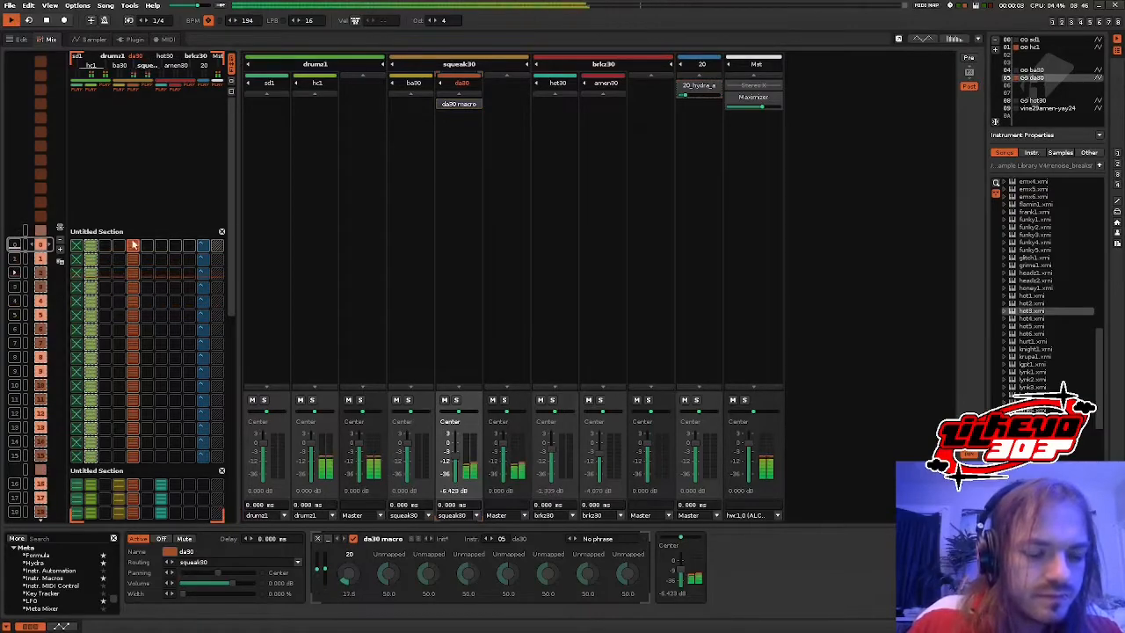
key(space)
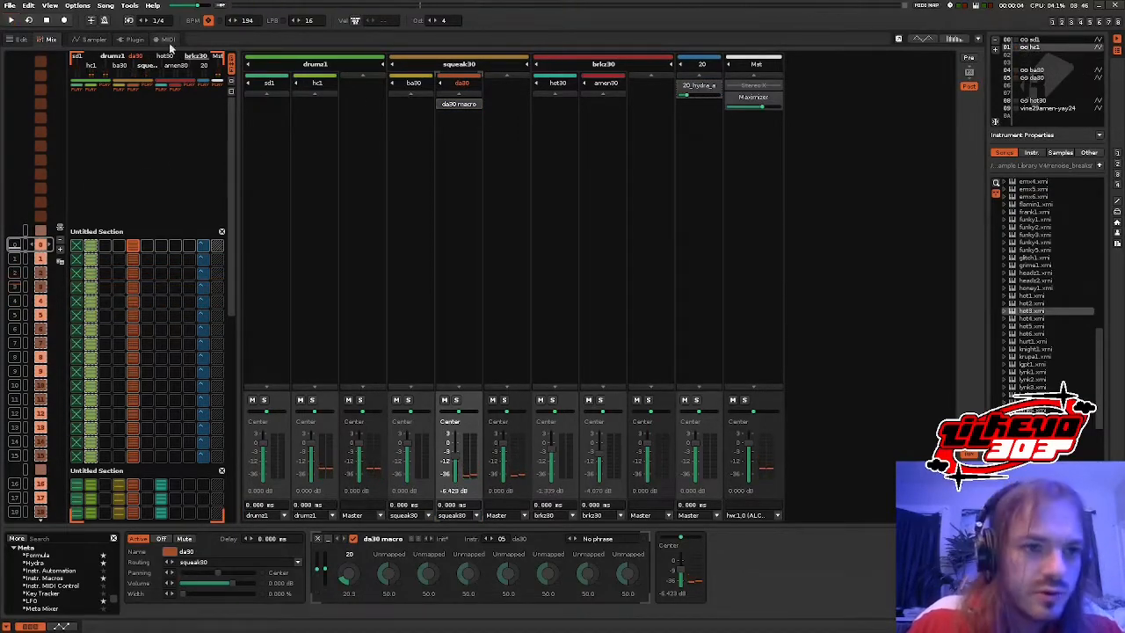
- Add a volume Operand to the hc1 instrument and map it to Macro 1, named 20, with a maximum of 1.000
click(94, 39)
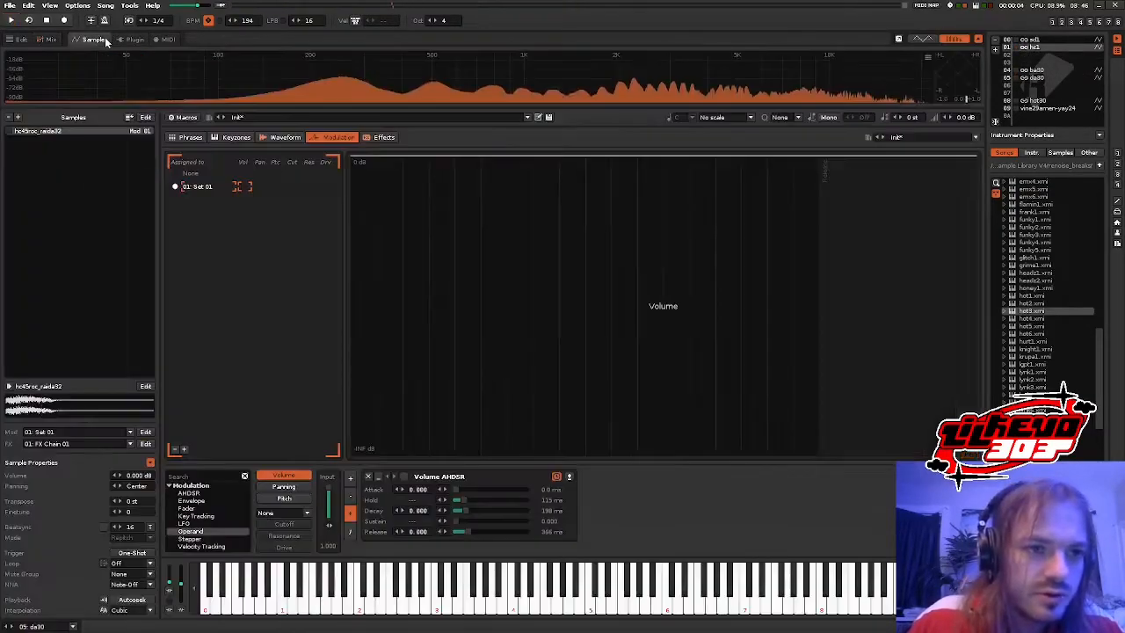
double_click(198, 532)
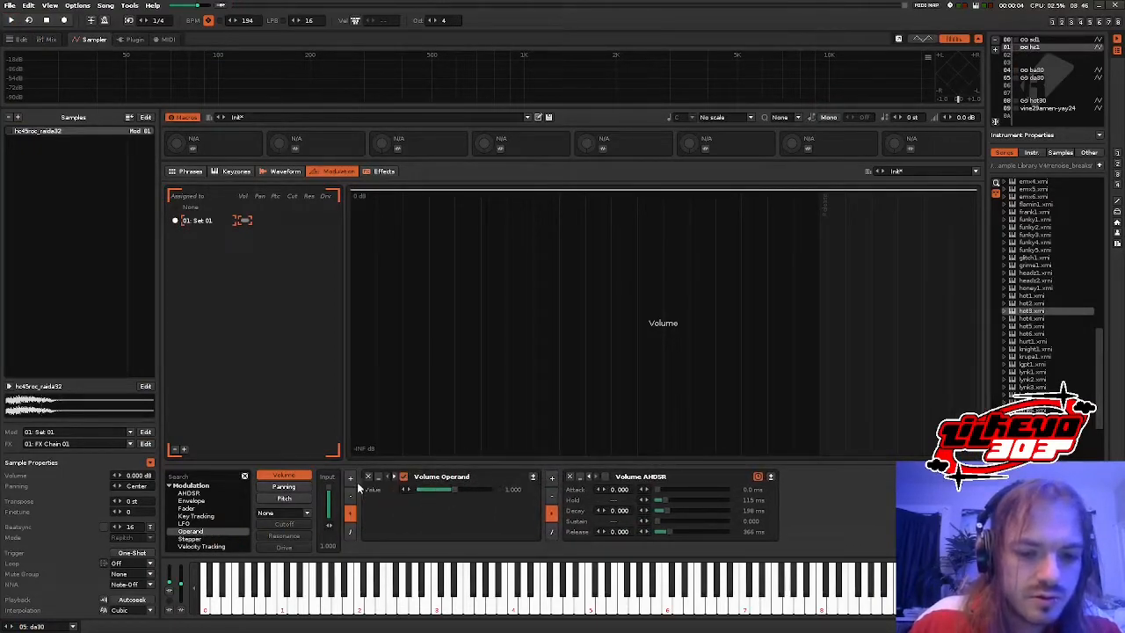
click(193, 148)
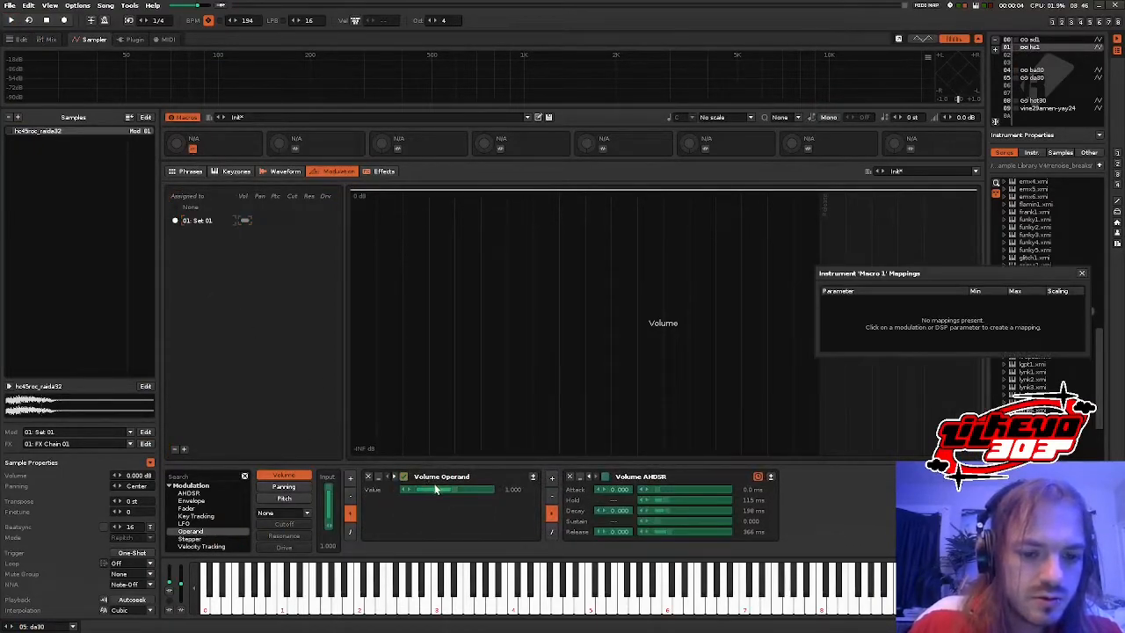
click(440, 490)
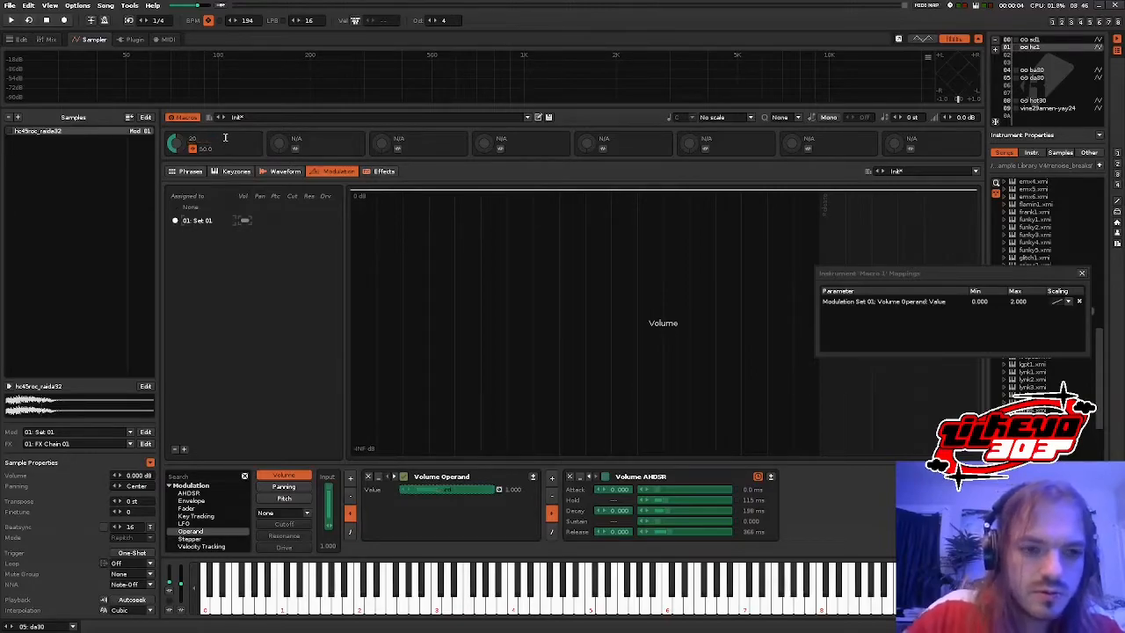
drag(1028, 304, 1029, 347)
click(1082, 274)
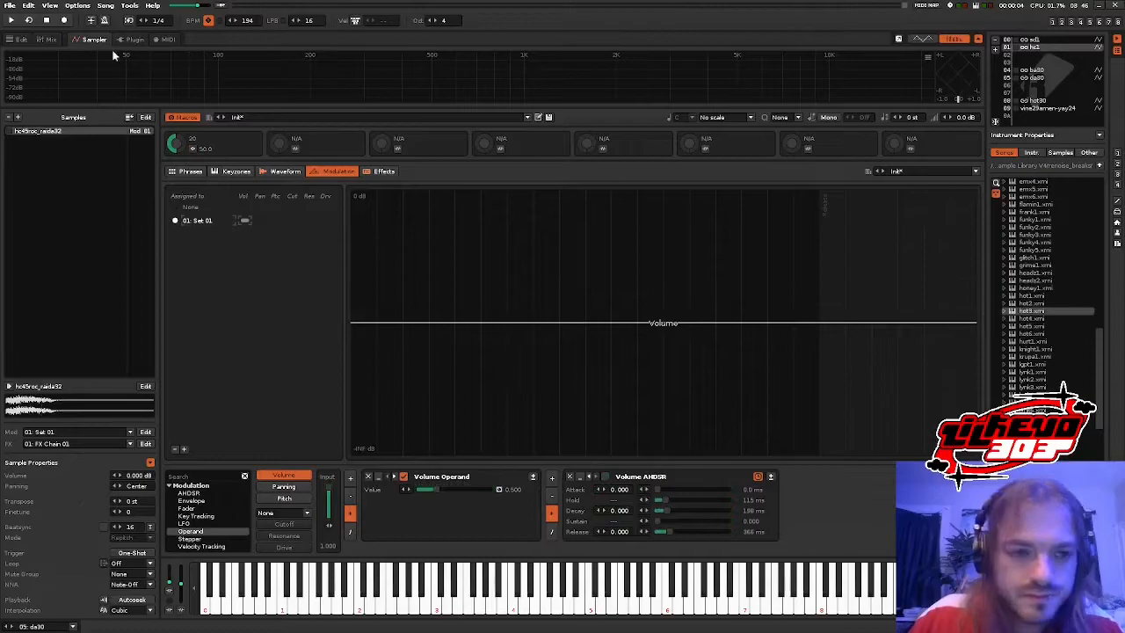
- Add an Instr. Macros device to the hc1 track and name it hc1 macro
click(47, 40)
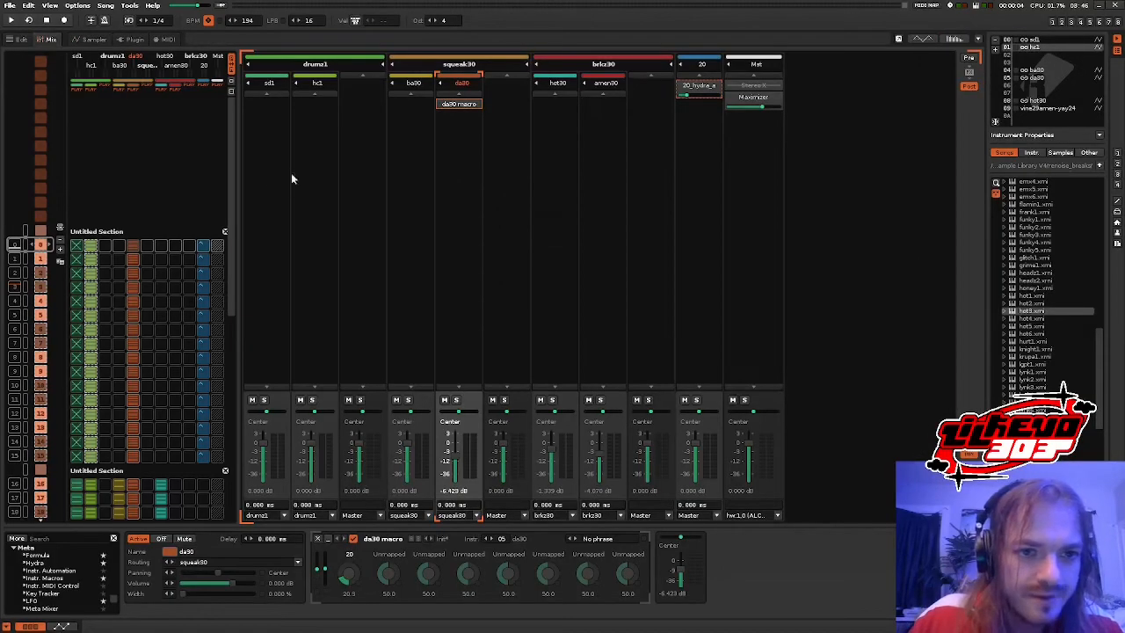
double_click(63, 580)
double_click(385, 540)
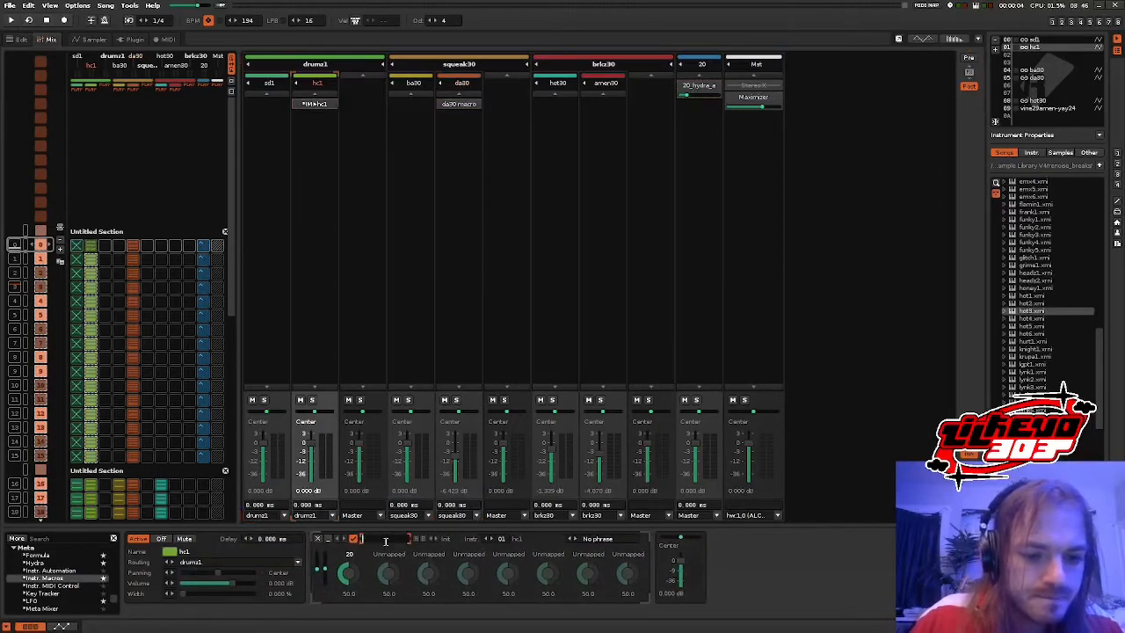
text(hc1 macro)
key(Return)
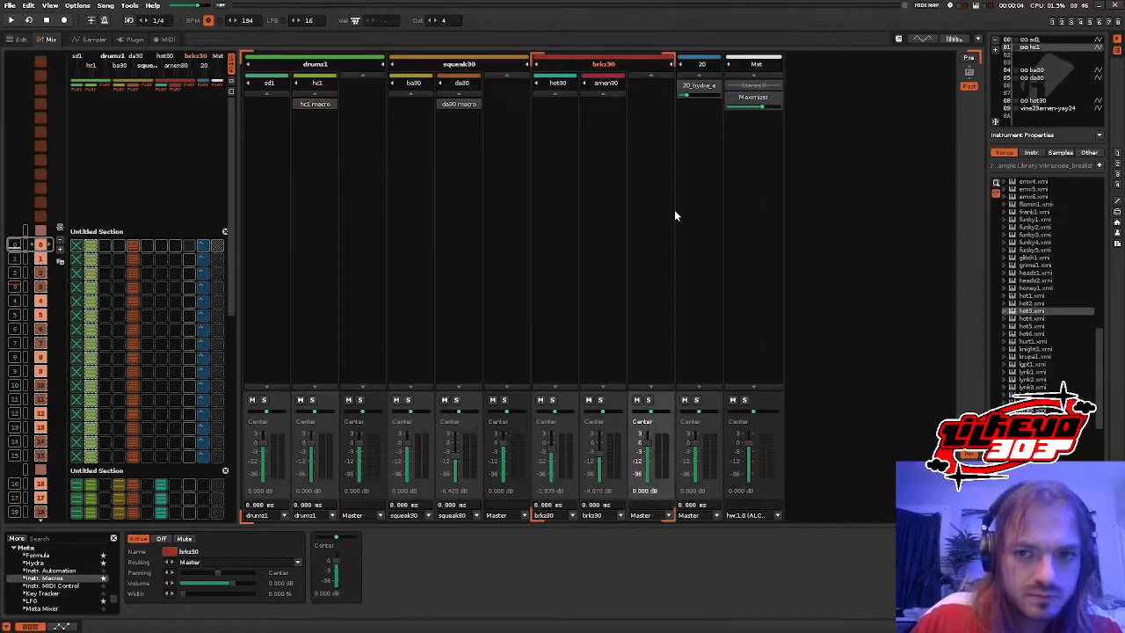
- Route Out 2 of 20_hydra_a to track 02, with hc1 macro as the device and 20 as the parameter
click(697, 209)
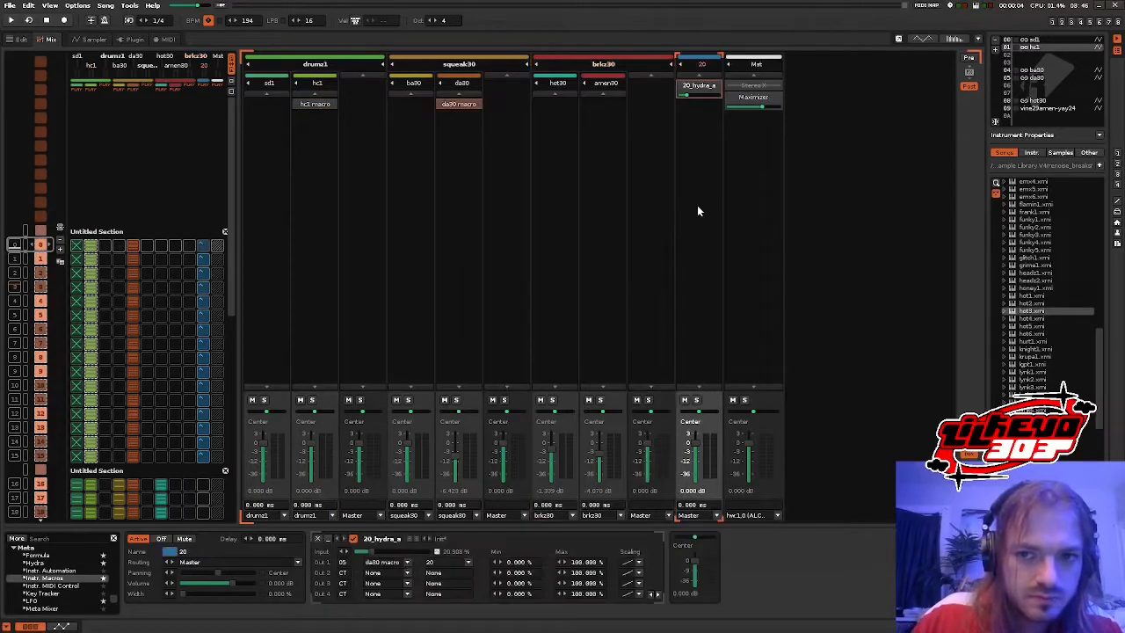
click(341, 573)
click(372, 477)
click(378, 577)
click(379, 563)
click(432, 575)
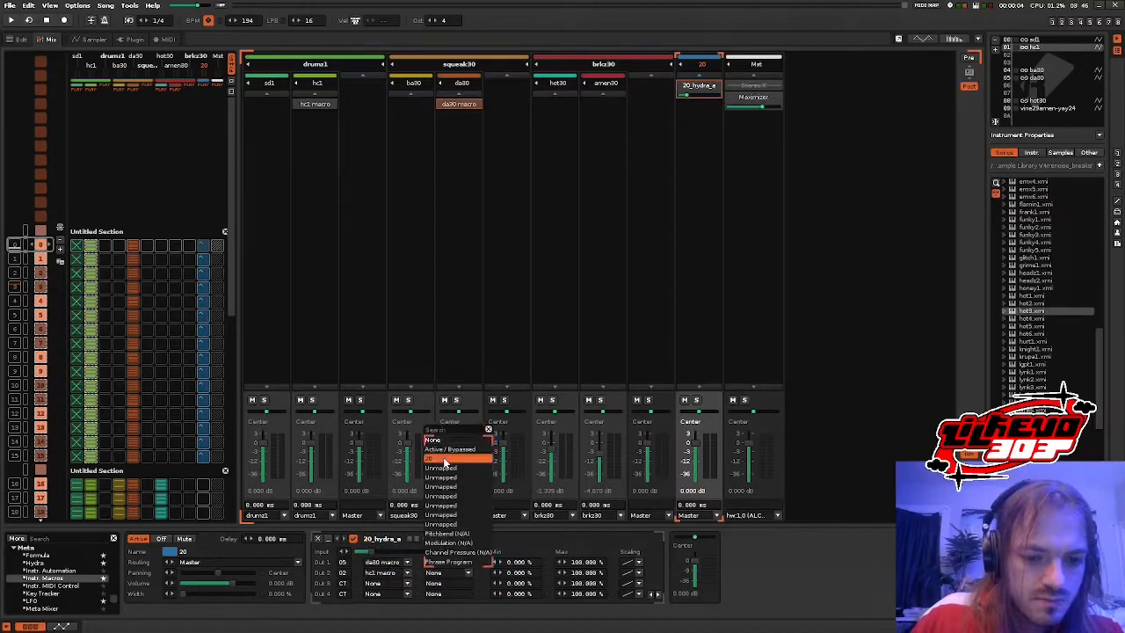
click(444, 459)
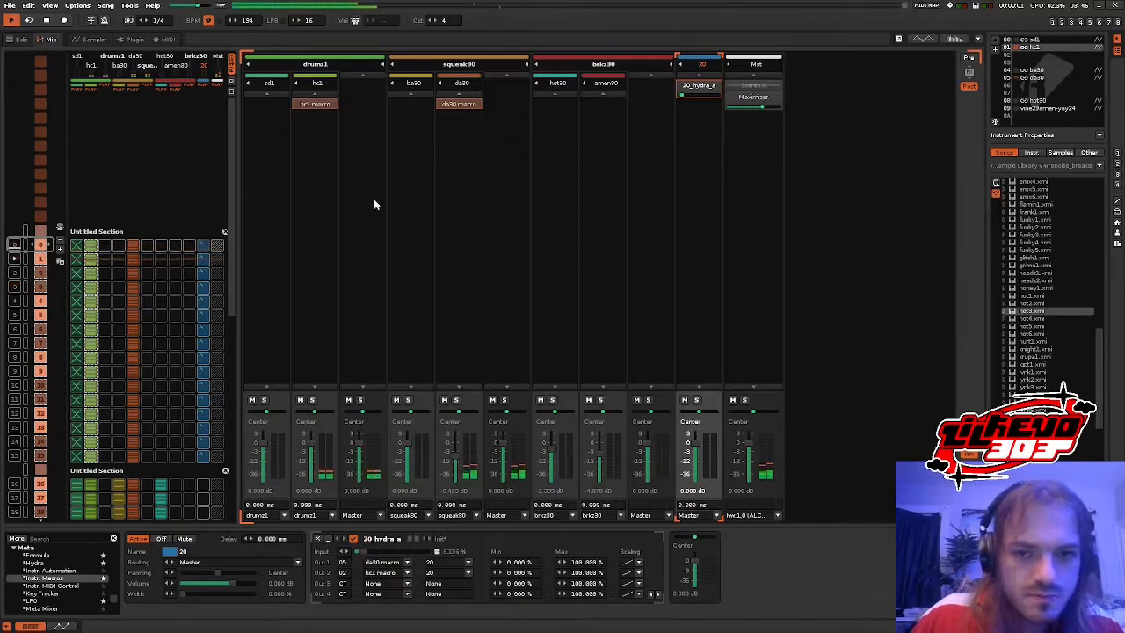
- Set the minimum of the hc1 instrument's Macro 1 volume Operand mapping to 0.094 and play back the intro
click(20, 39)
scroll(182, 138, down, 3)
scroll(173, 150, up, 6)
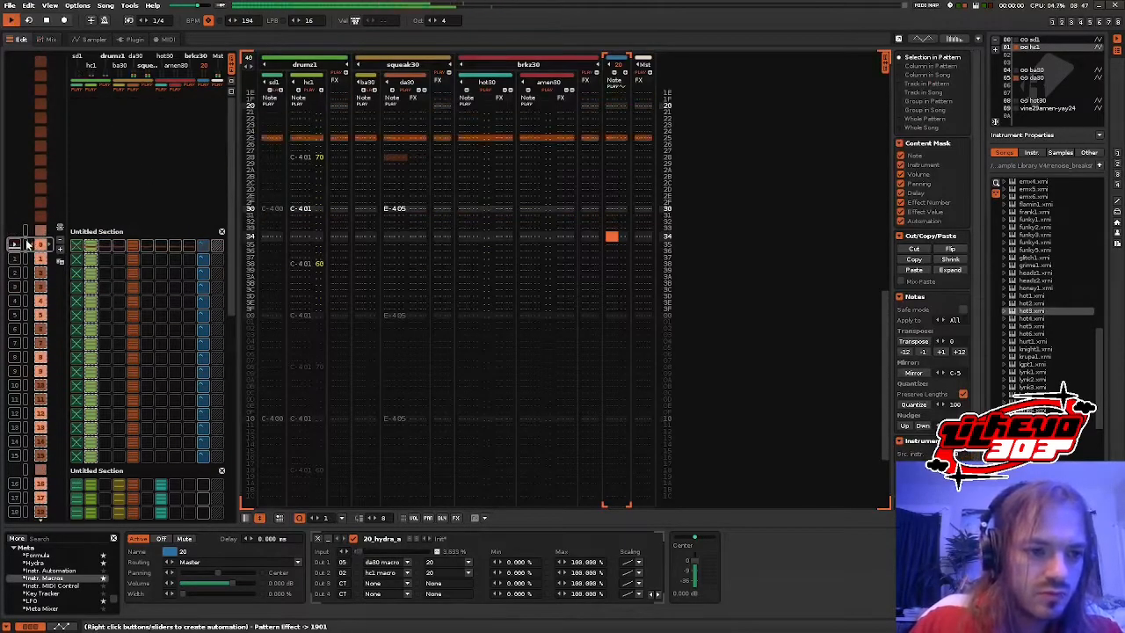
click(88, 40)
click(194, 149)
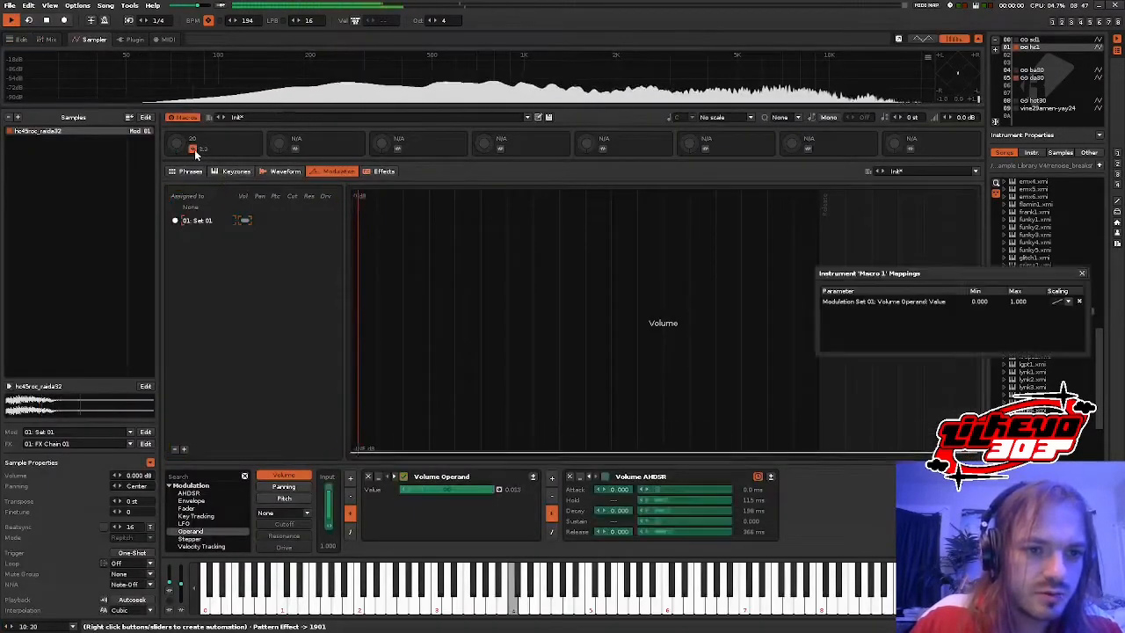
drag(978, 301, 977, 288)
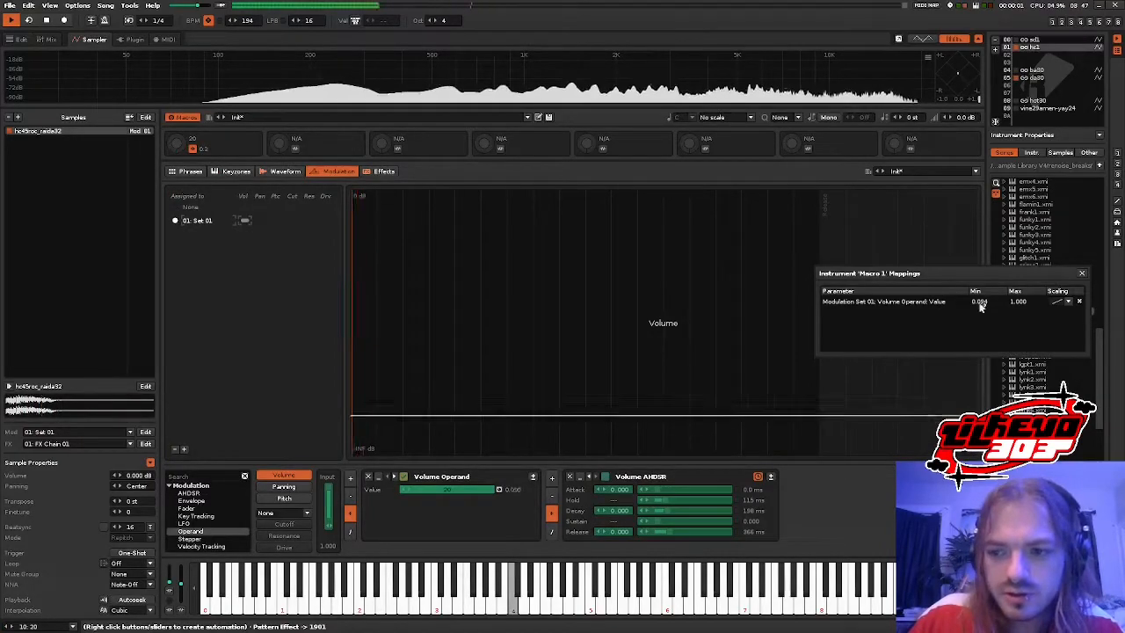
click(1081, 273)
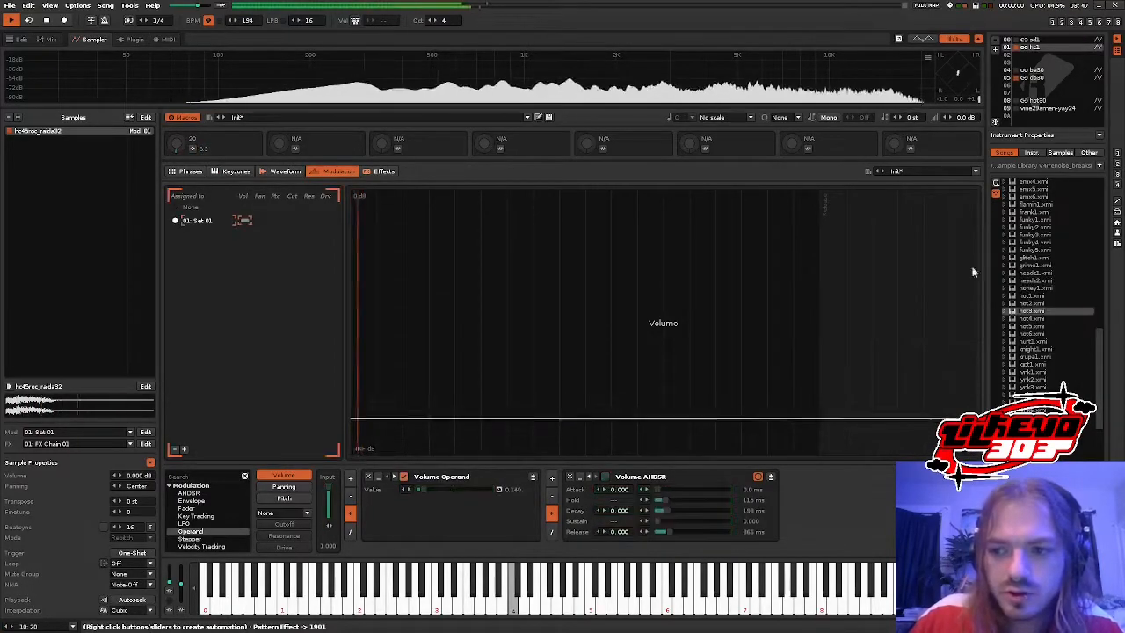
click(21, 40)
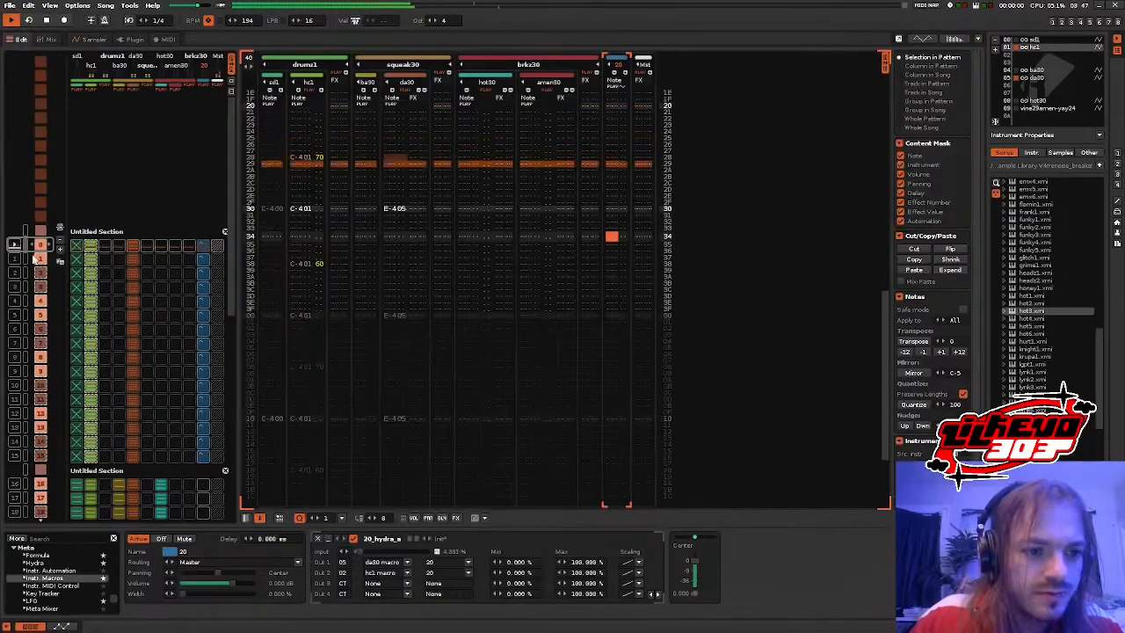
key(space)
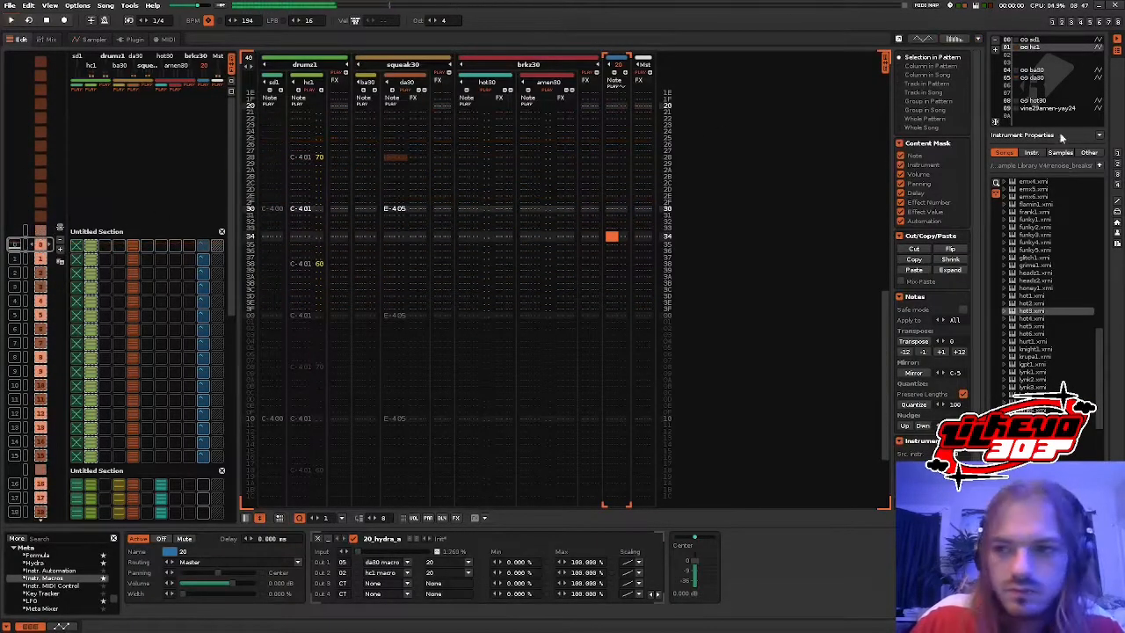
- Add three empty instrument slots and show the instrument files in the enlarged file browser
click(1056, 137)
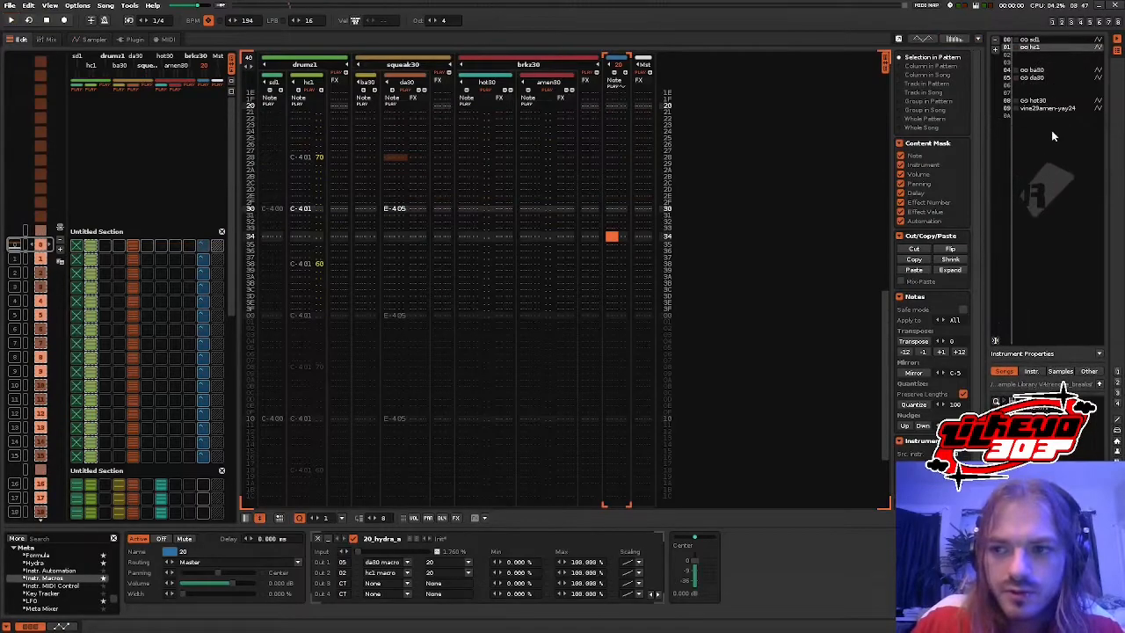
click(995, 50)
click(995, 50)
click(995, 50)
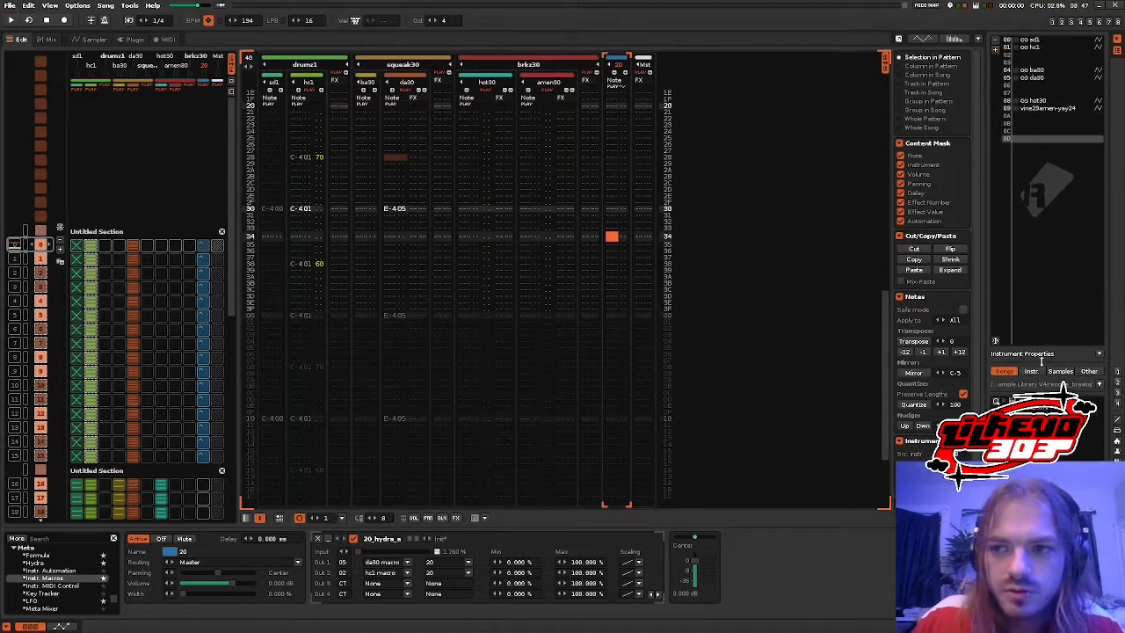
drag(1052, 362, 1050, 236)
click(1032, 245)
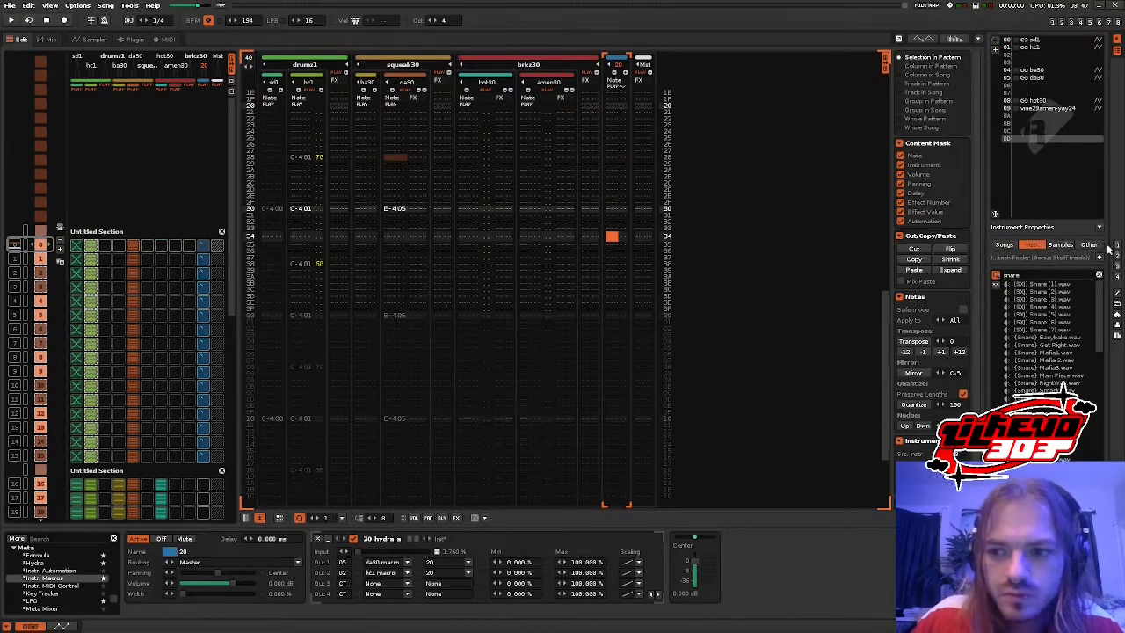
- Open the voice-recorder samples folder in the file browser and bring up the sample editor for the empty instrument slot
click(1117, 247)
click(996, 277)
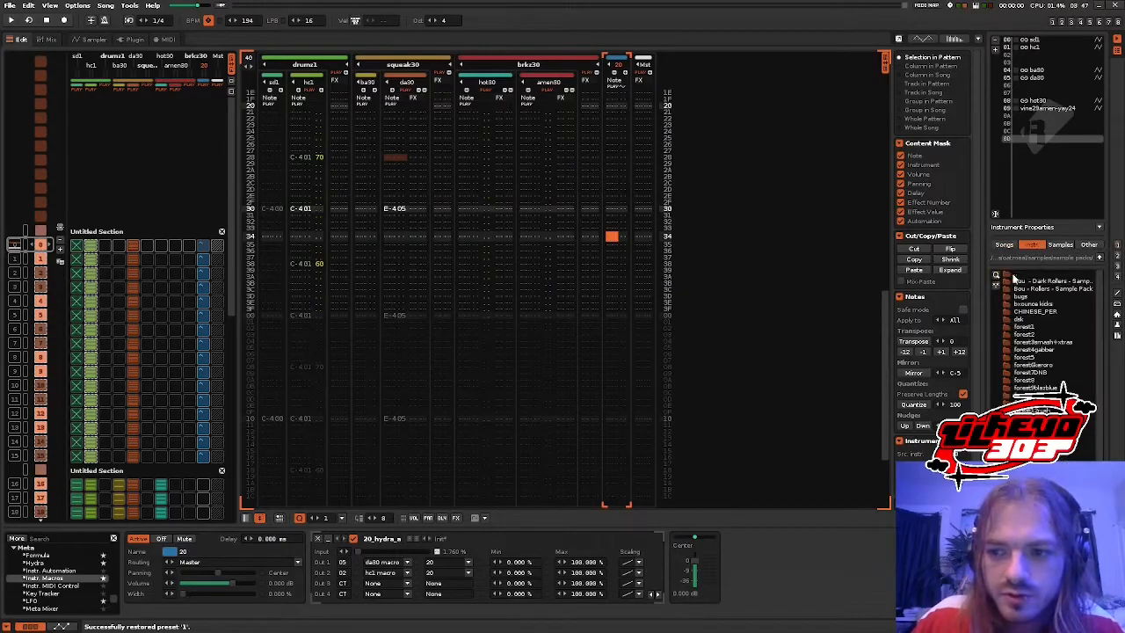
double_click(1025, 303)
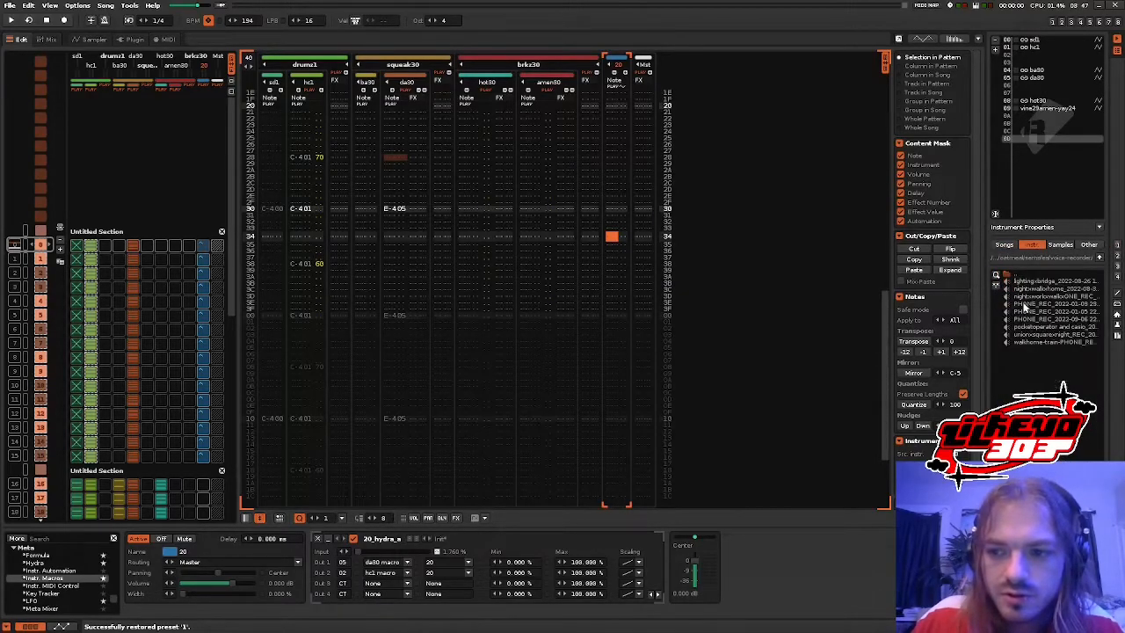
click(94, 39)
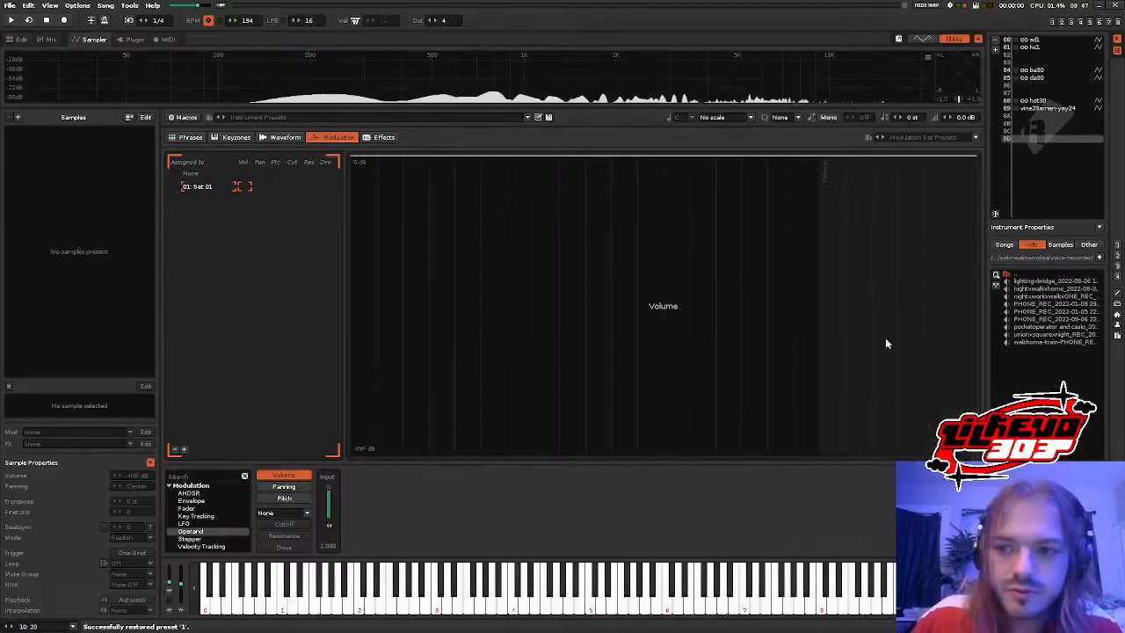
- Audition the walkhome-train and pocketoperator and casio recordings, and load the nightxworkxwalkxONE recording into instrument slot 0D
double_click(1044, 343)
right_click(482, 289)
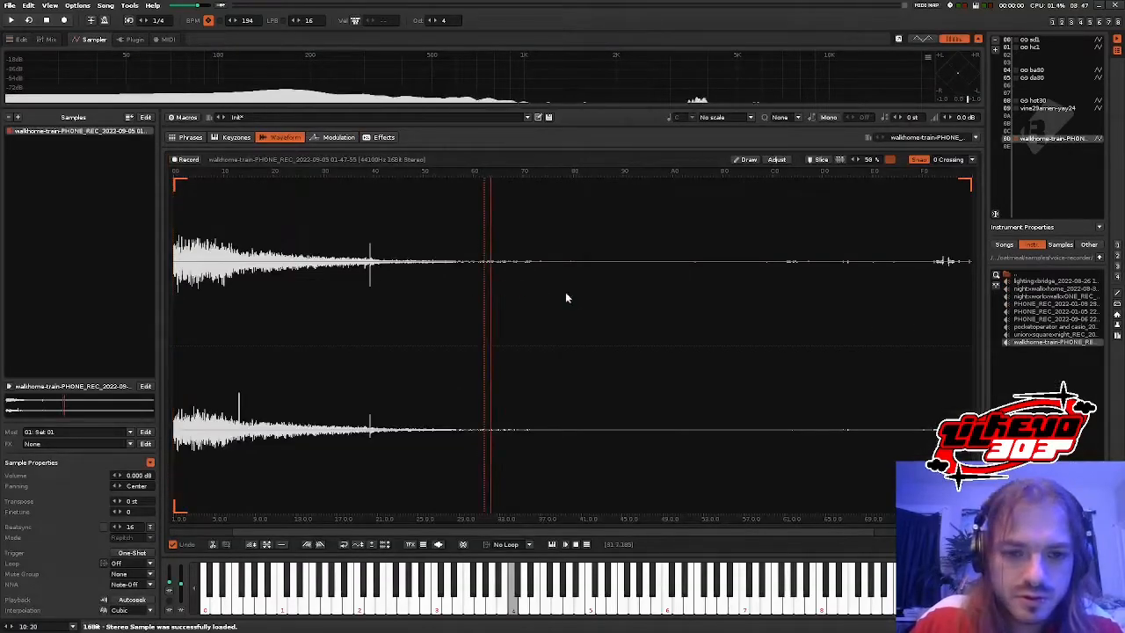
double_click(1013, 327)
right_click(639, 318)
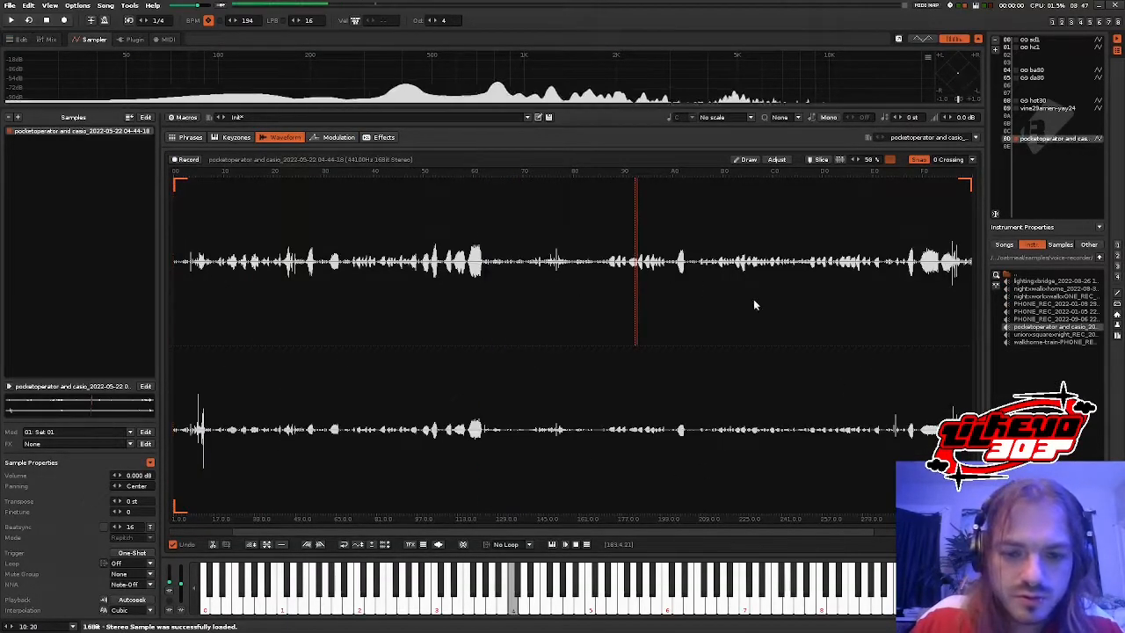
double_click(1046, 297)
right_click(737, 321)
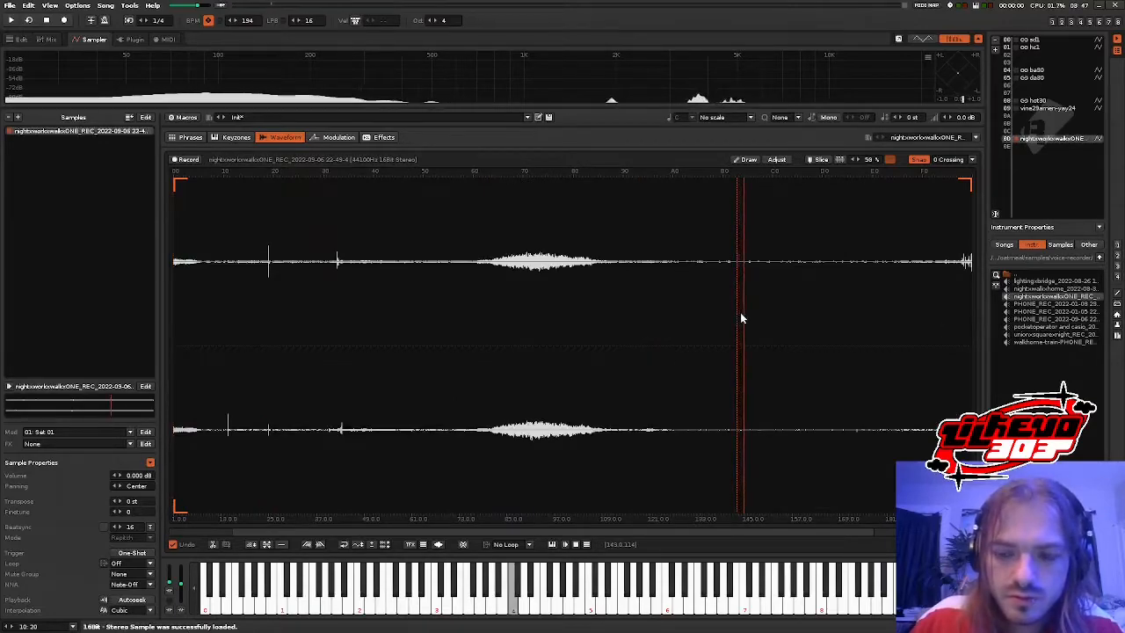
- Copy a quiet stretch from the later part of the recording and paste it as a new sample in instrument slot 0C
drag(682, 301, 881, 301)
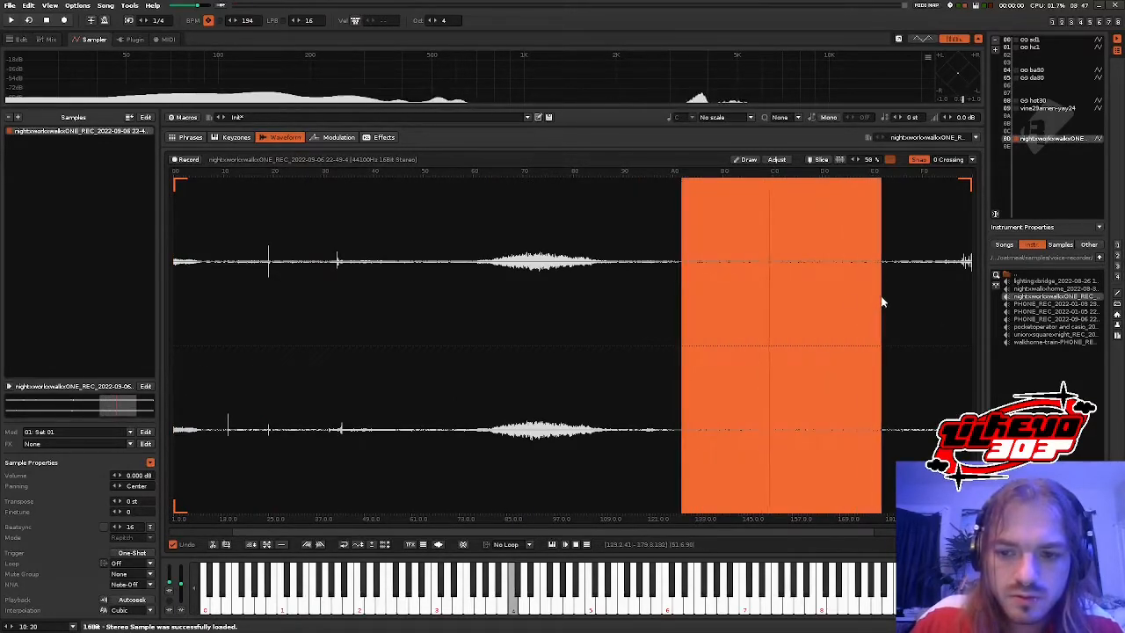
right_click(821, 288)
click(831, 304)
right_click(831, 304)
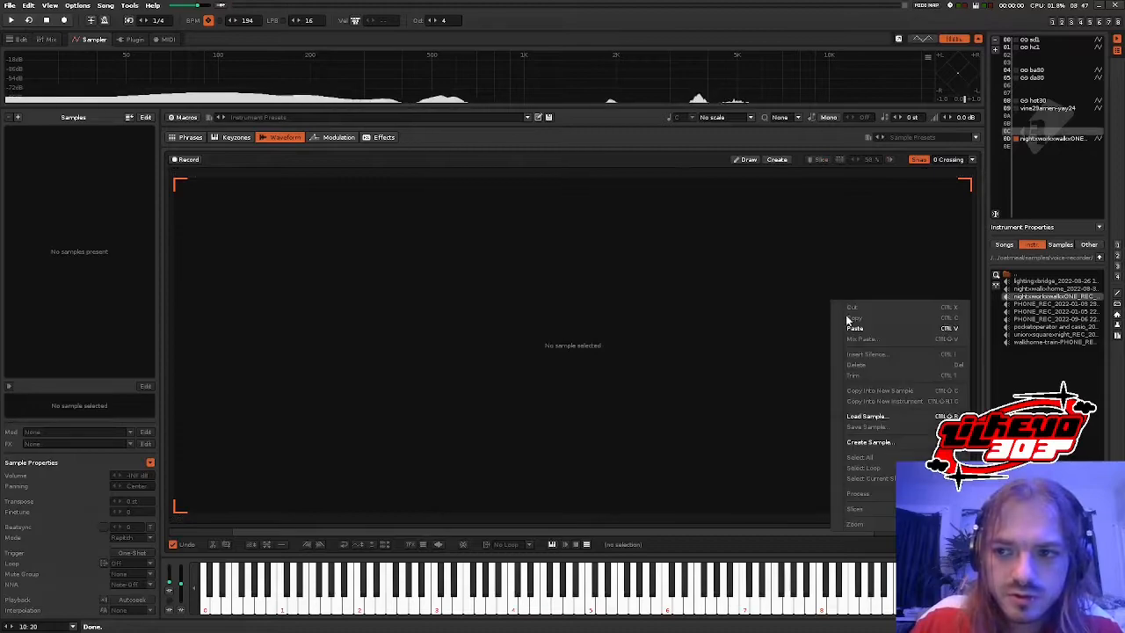
click(851, 324)
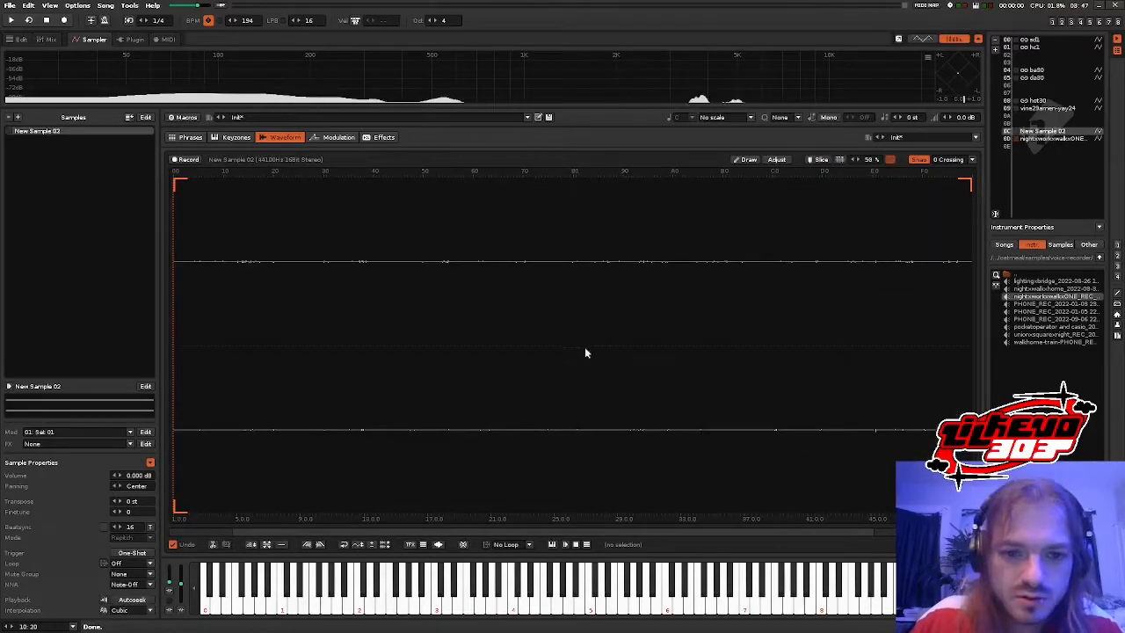
- Maximize the pasted sample's volume and remove the source recording instrument from slot 0D
click(268, 544)
key(alt+Down)
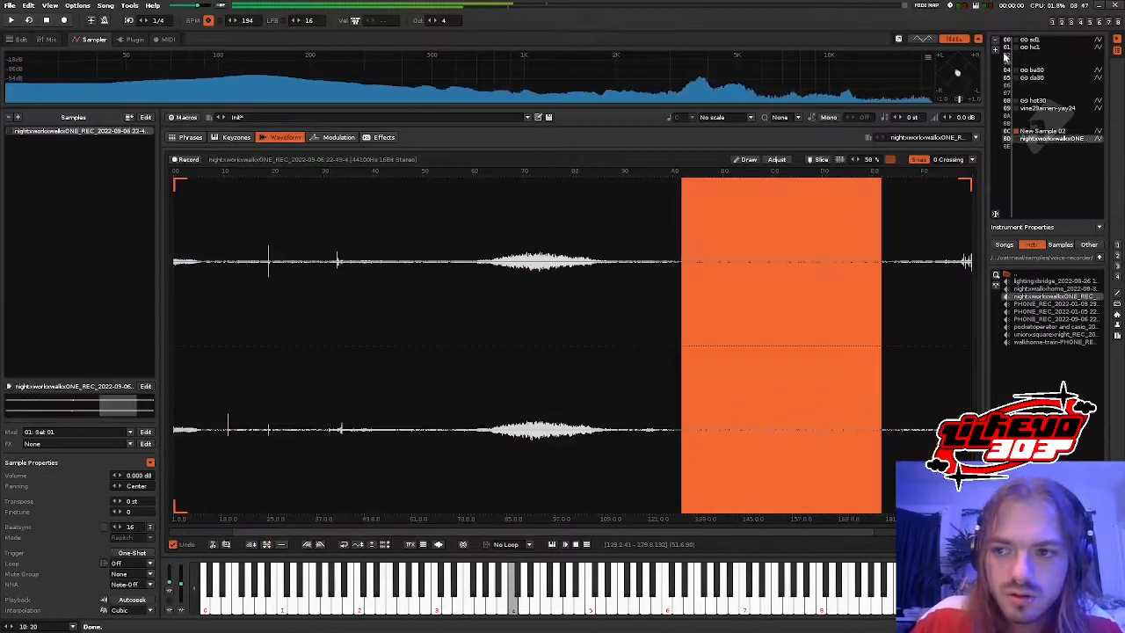
key(alt+Up)
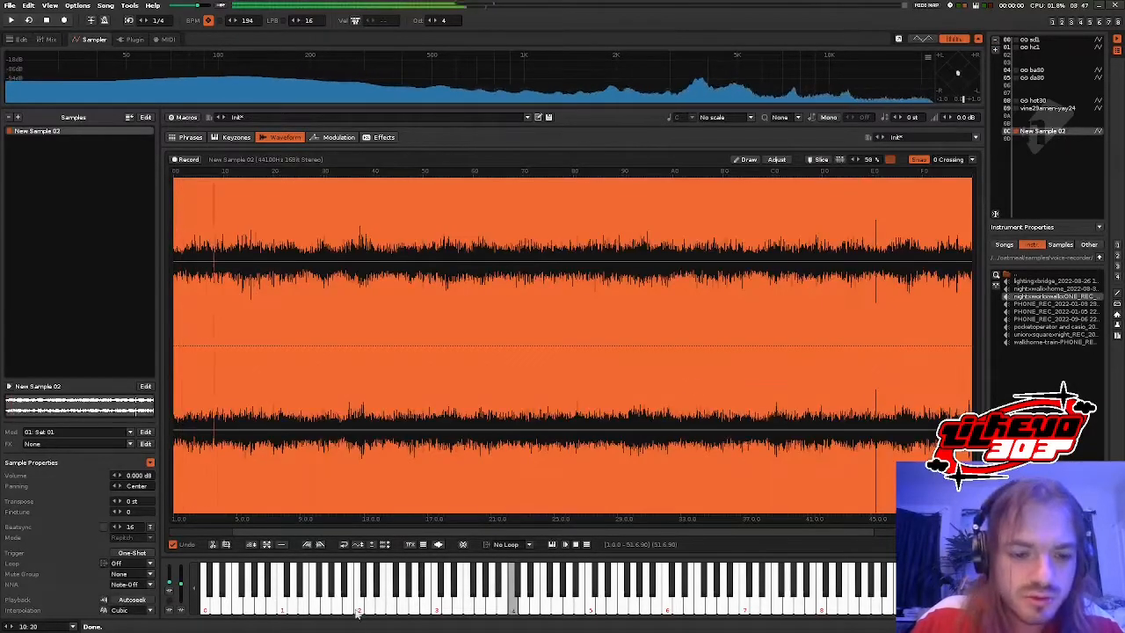
- Transpose the ambience sample to -7 st and set its loop mode to Forward
click(344, 376)
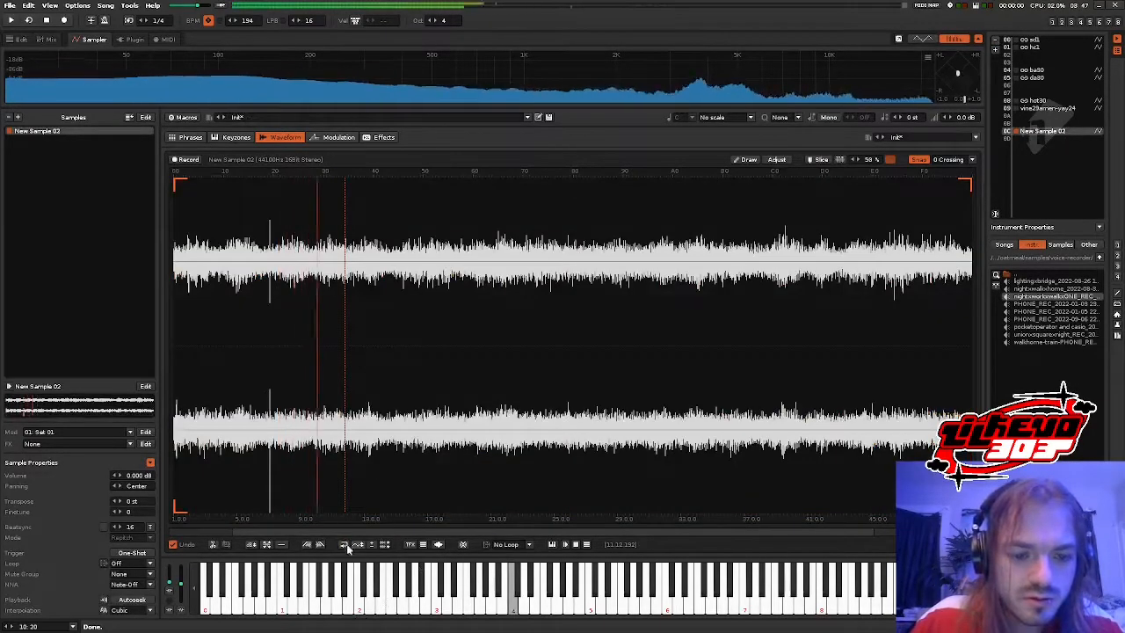
scroll(132, 502, down, 7)
click(513, 545)
click(520, 517)
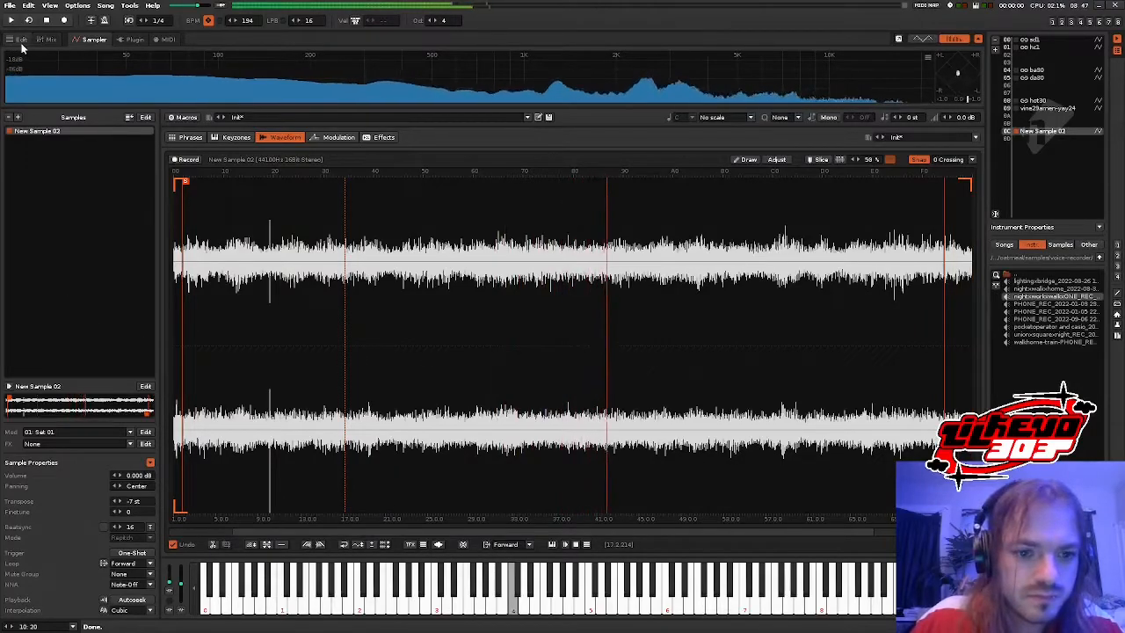
- Cut the start of the sample through the loud spike and maximize the remaining audio
key(z)
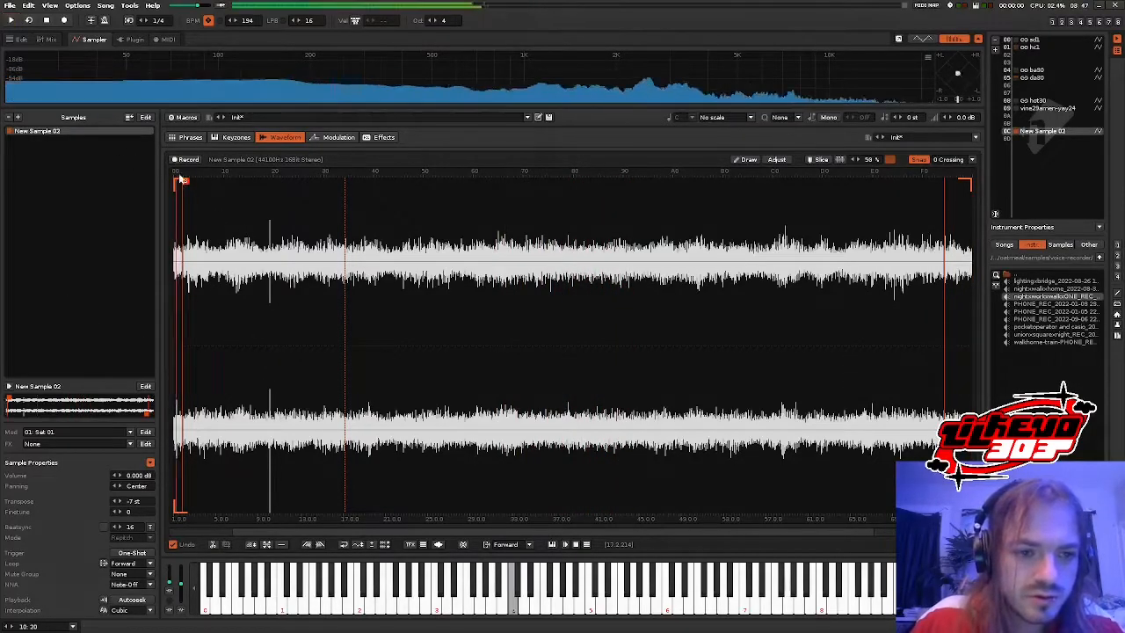
drag(178, 182, 281, 181)
right_click(229, 310)
click(238, 318)
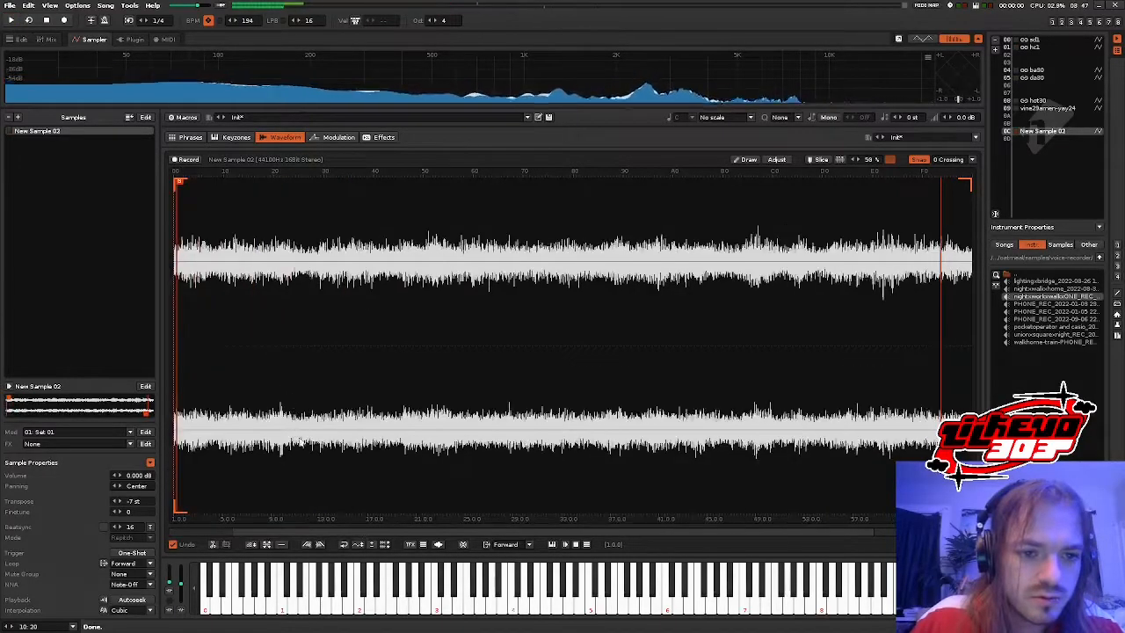
click(268, 544)
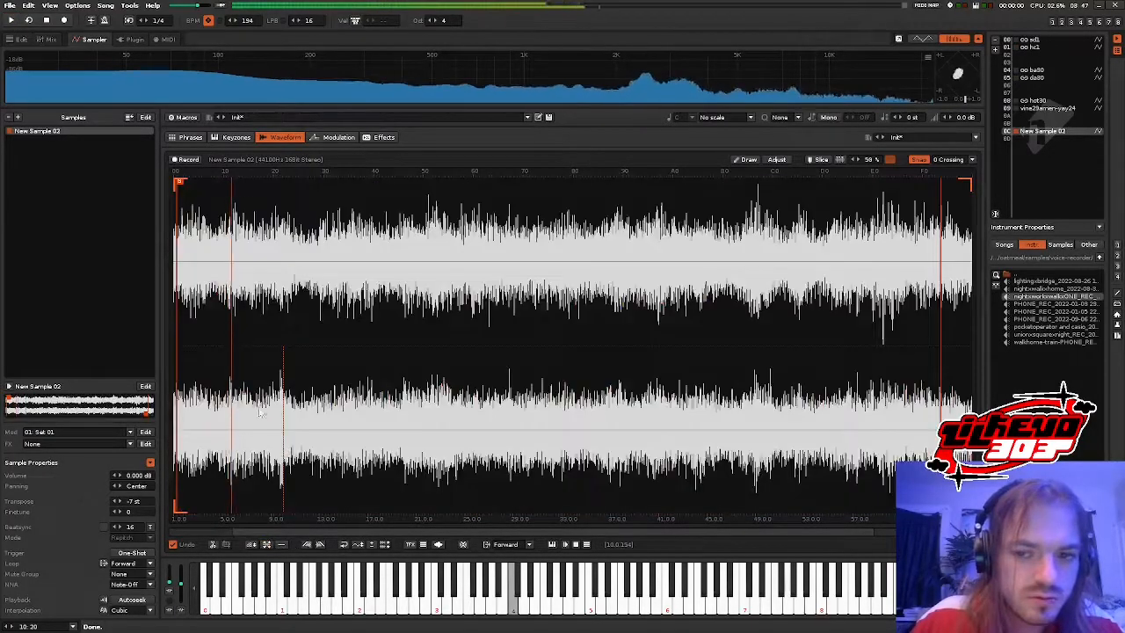
- Insert a new track after the brkz30 group and lower its volume to about -17.33 dB against the playing intro
click(50, 40)
click(655, 209)
key(ctrl+t)
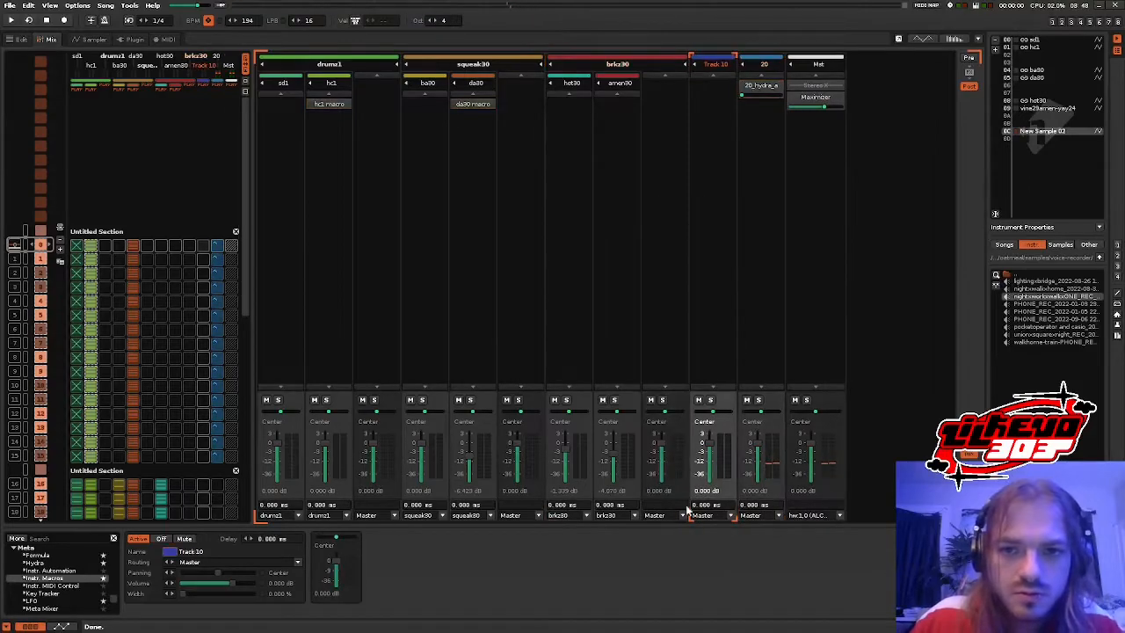
key(space)
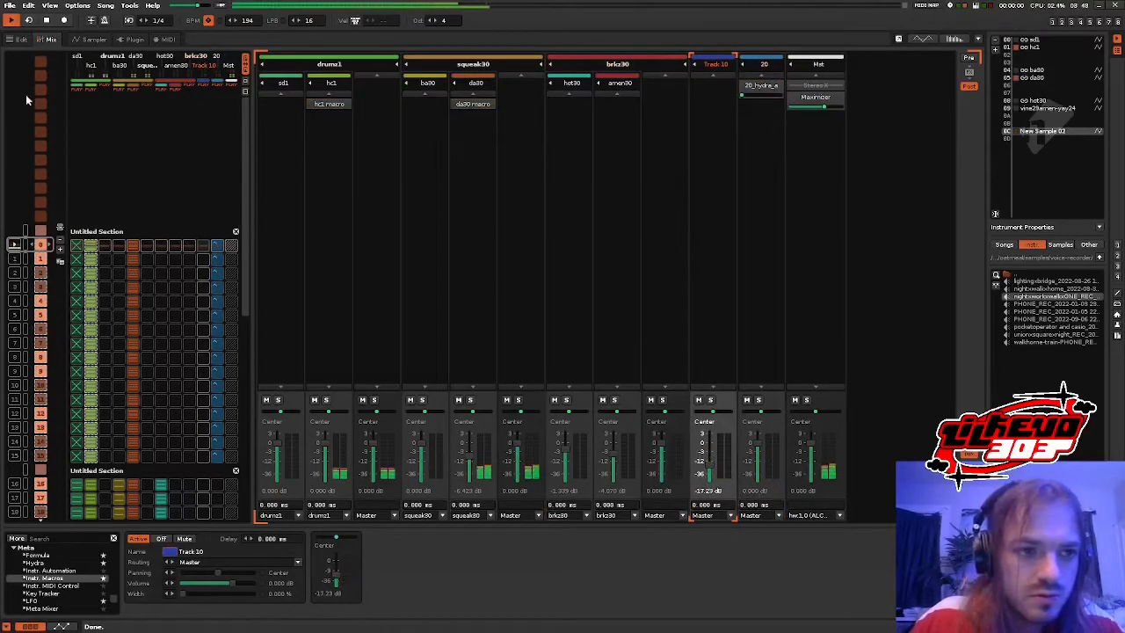
- Enter a C-4 note of instrument 0C on line 00 of the new track in pattern 0 and rename the track a10
click(19, 39)
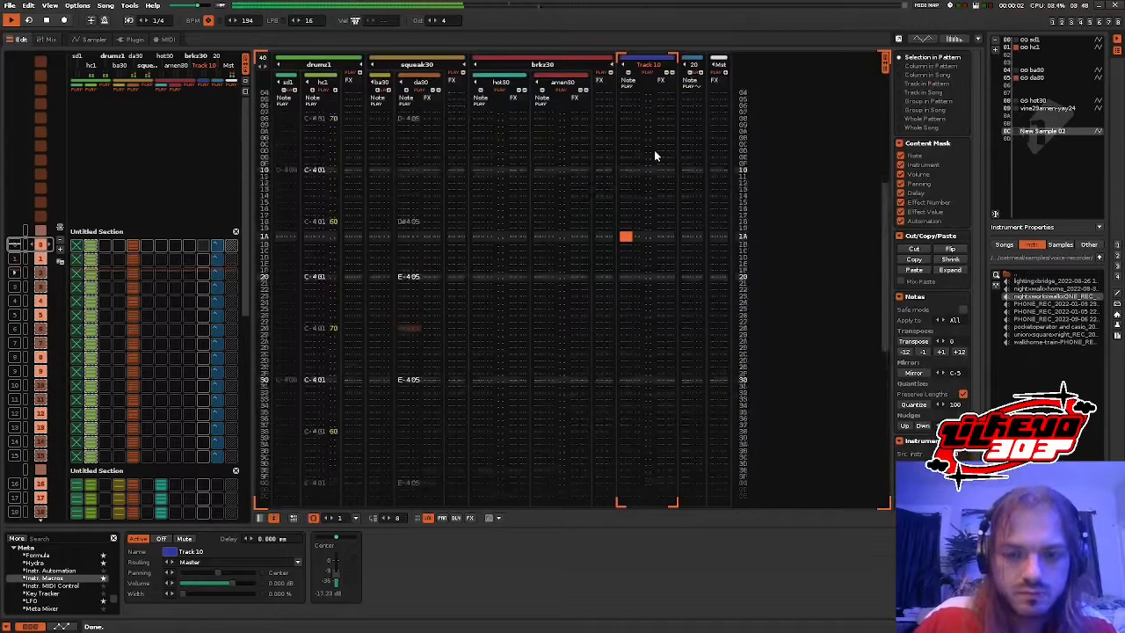
click(629, 139)
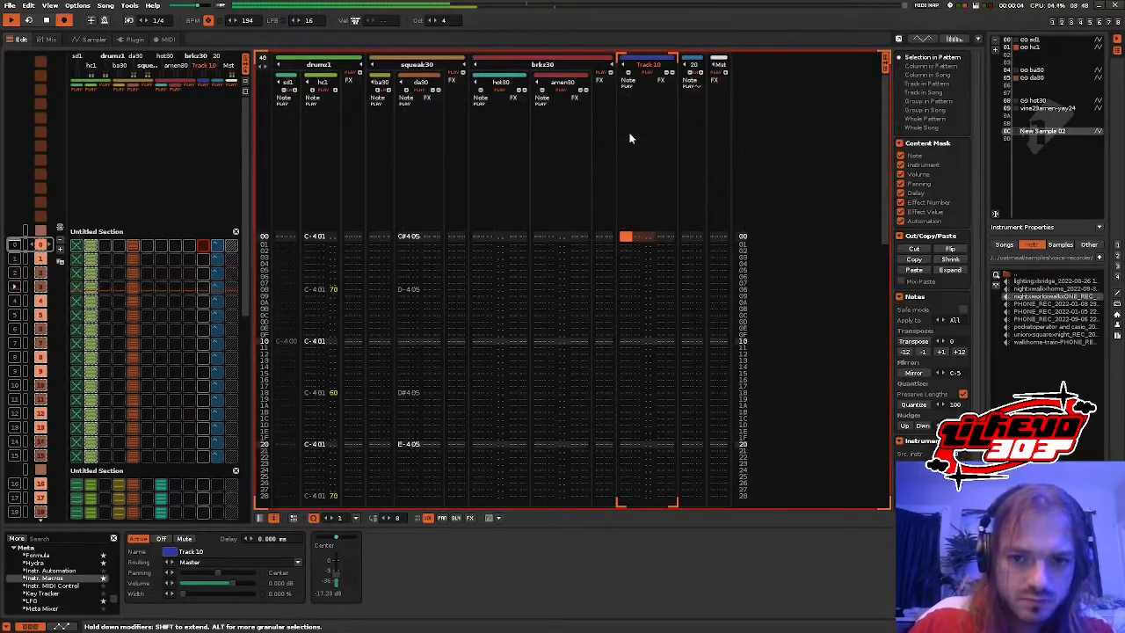
double_click(650, 65)
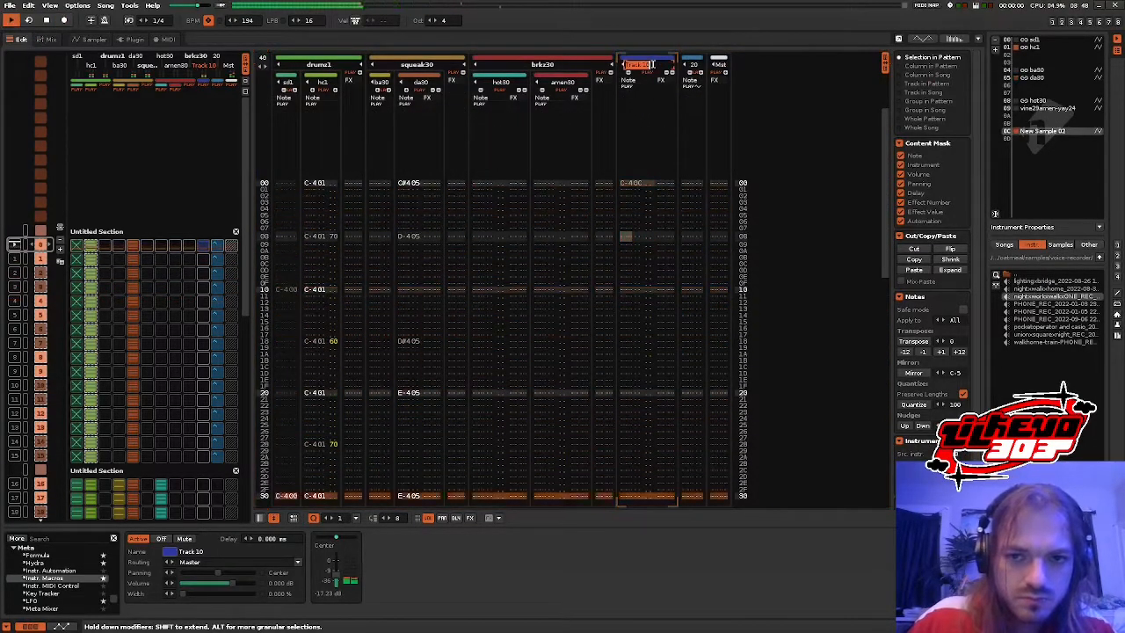
text(a10)
key(Return)
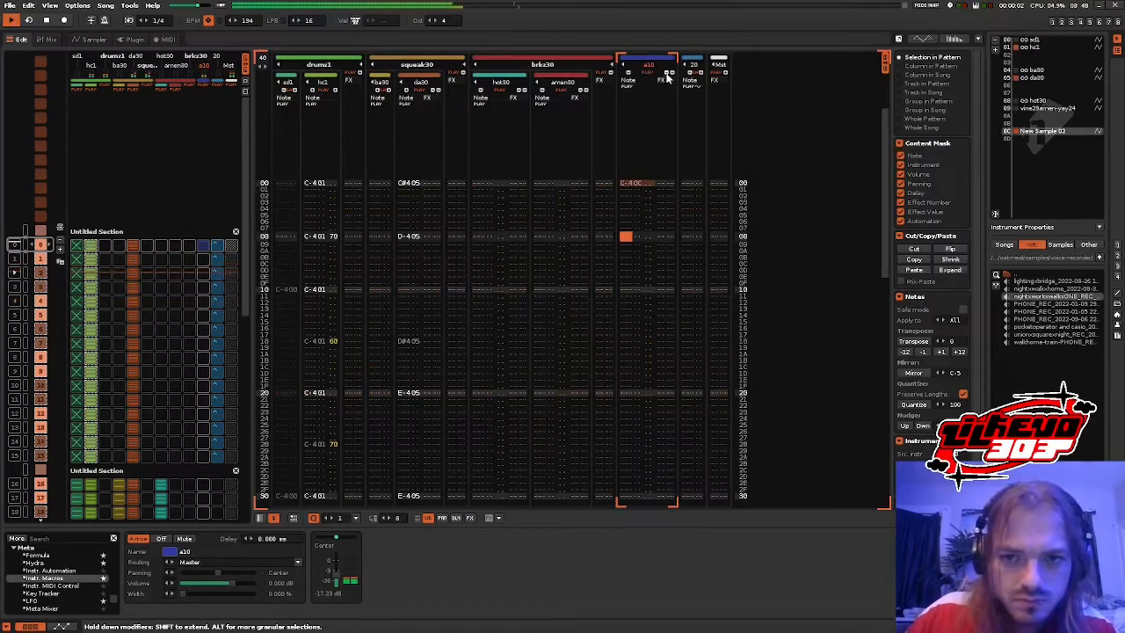
- Hide the effect and volume columns of track a10 and rename instrument 0C as a10
click(666, 79)
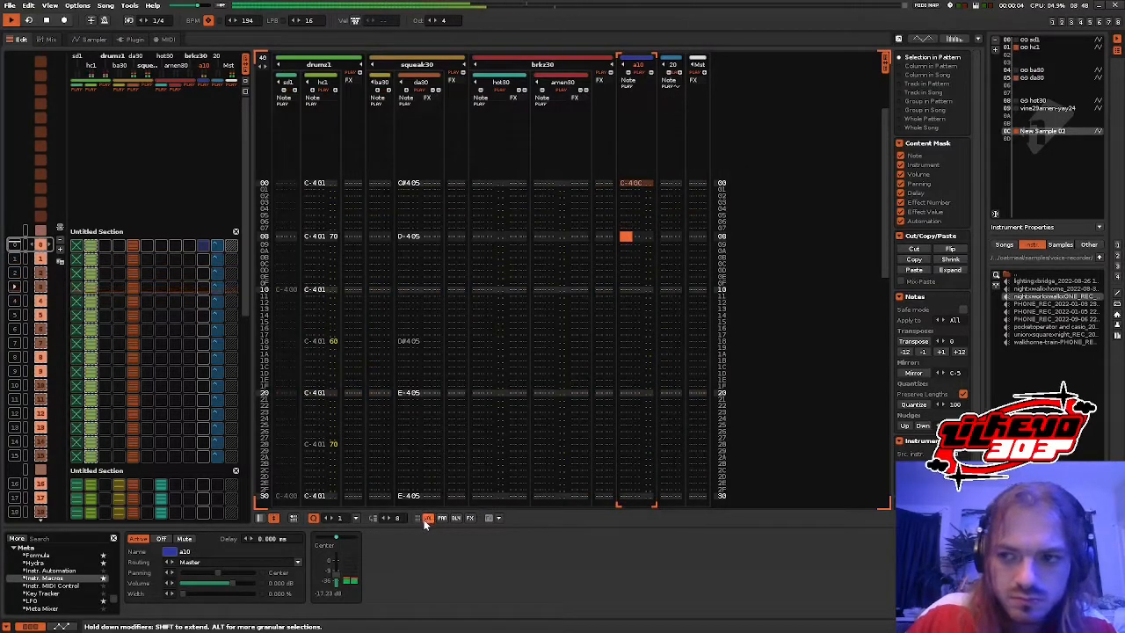
click(427, 519)
text(a10)
key(Return)
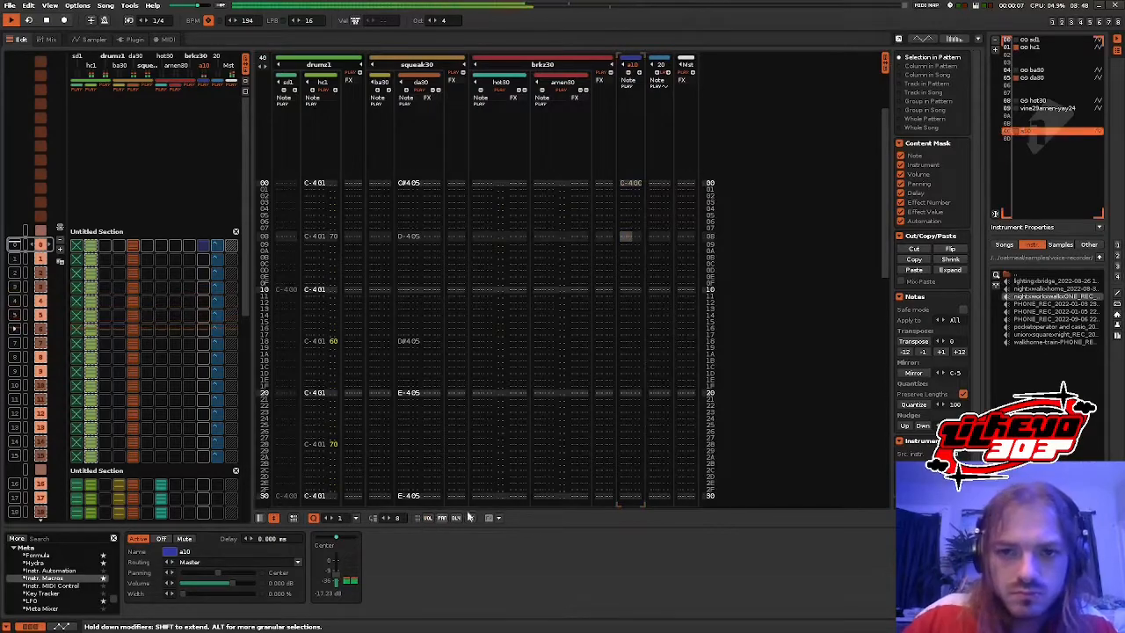
- Put track a10 in a new group and name the group etc10
right_click(625, 276)
click(651, 379)
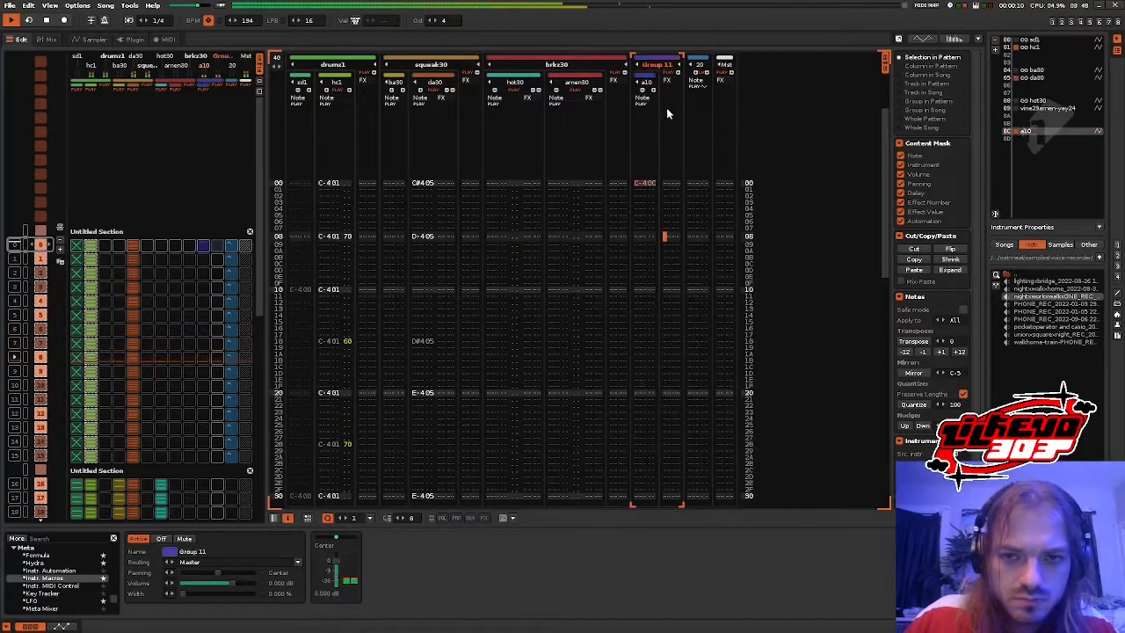
double_click(659, 65)
text(atc10)
key(Return)
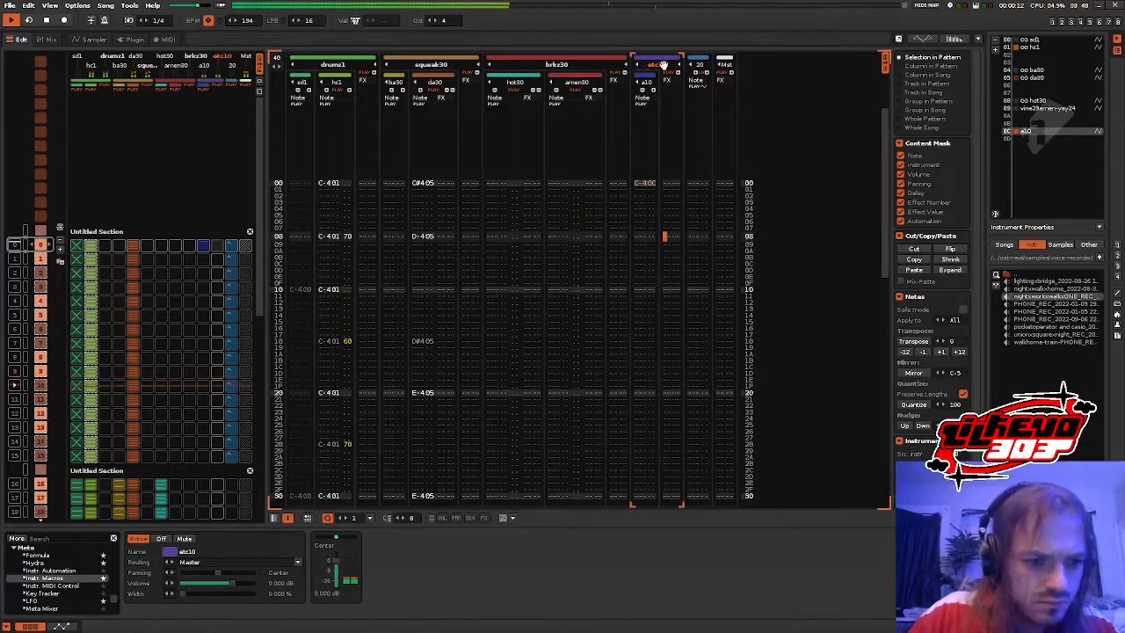
- Stop playback and clear the da30 track's blocks in patterns 12 to 15, keeping the intro as a single section
scroll(131, 256, down, 12)
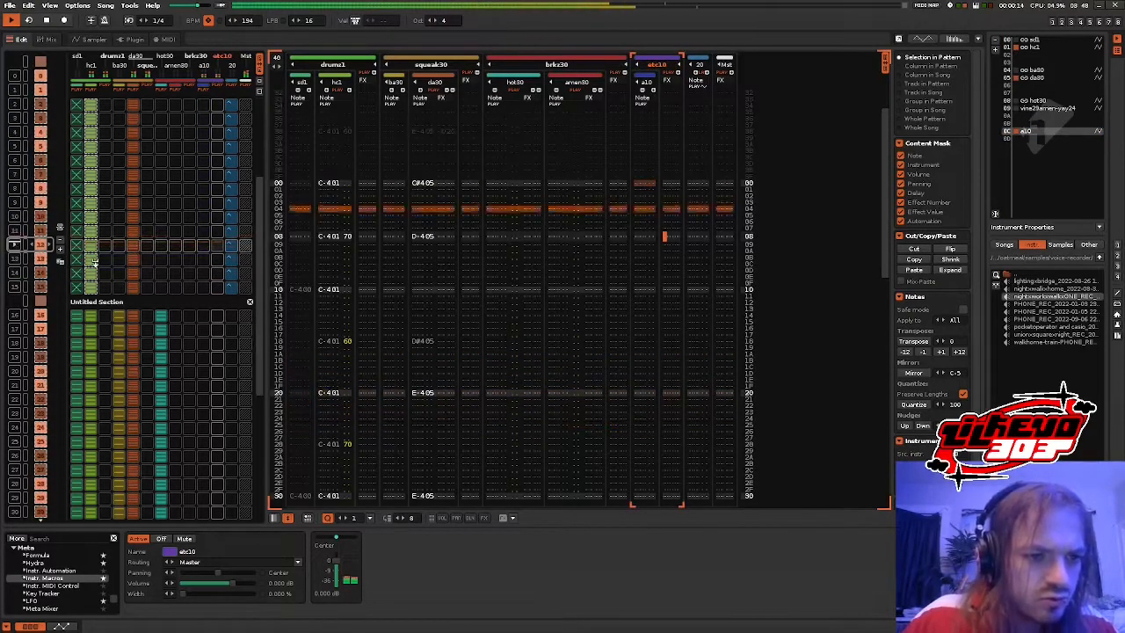
key(space)
click(60, 234)
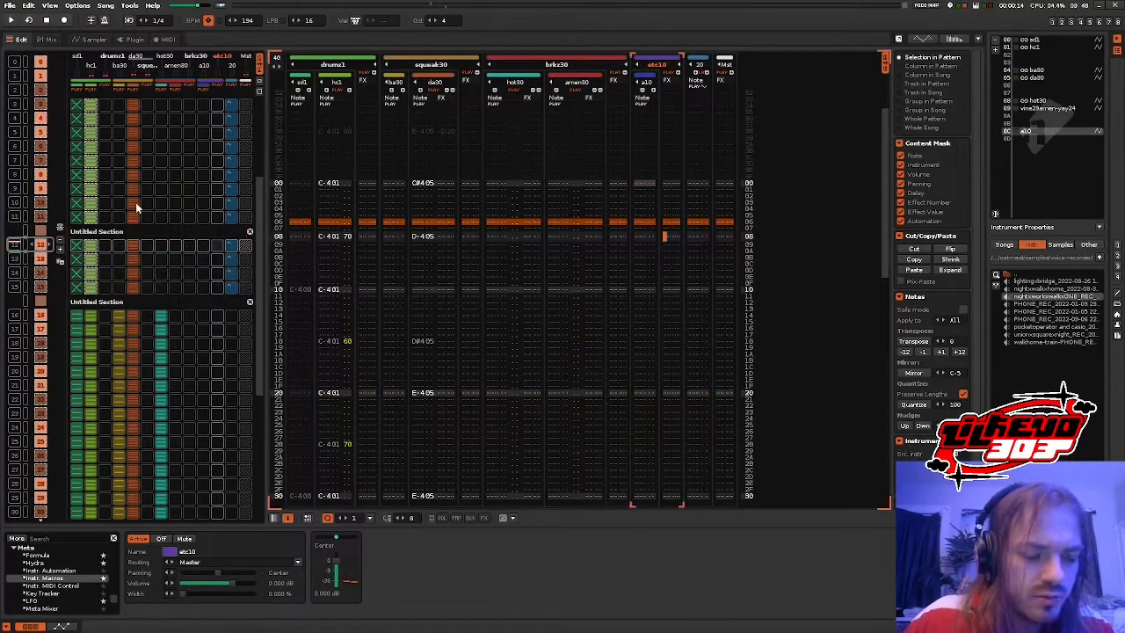
click(216, 246)
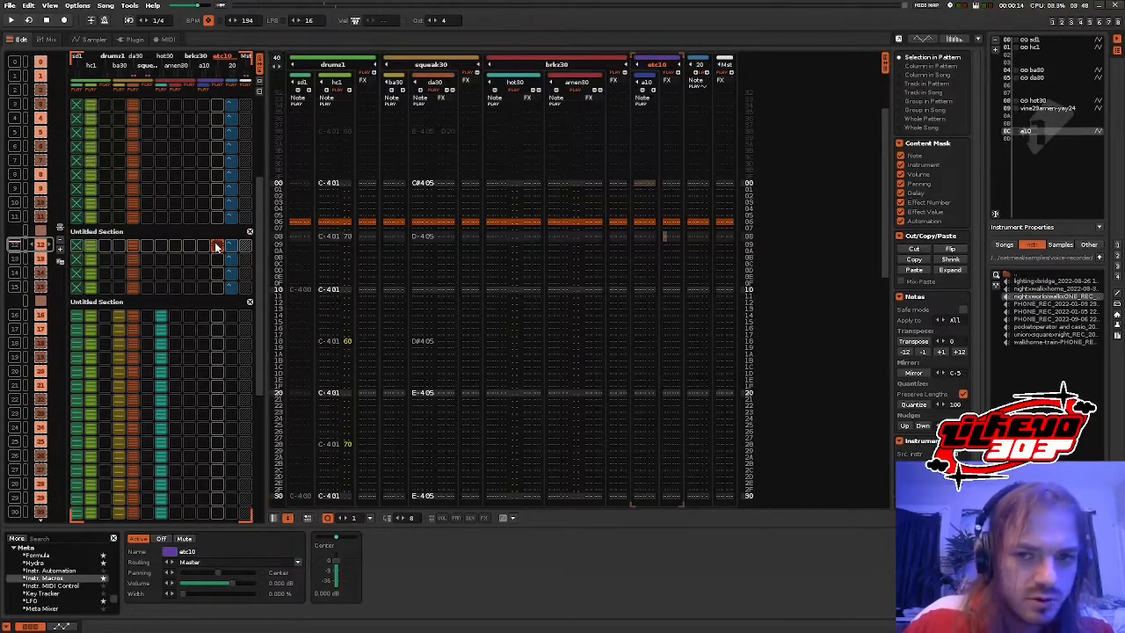
right_click(136, 245)
click(144, 250)
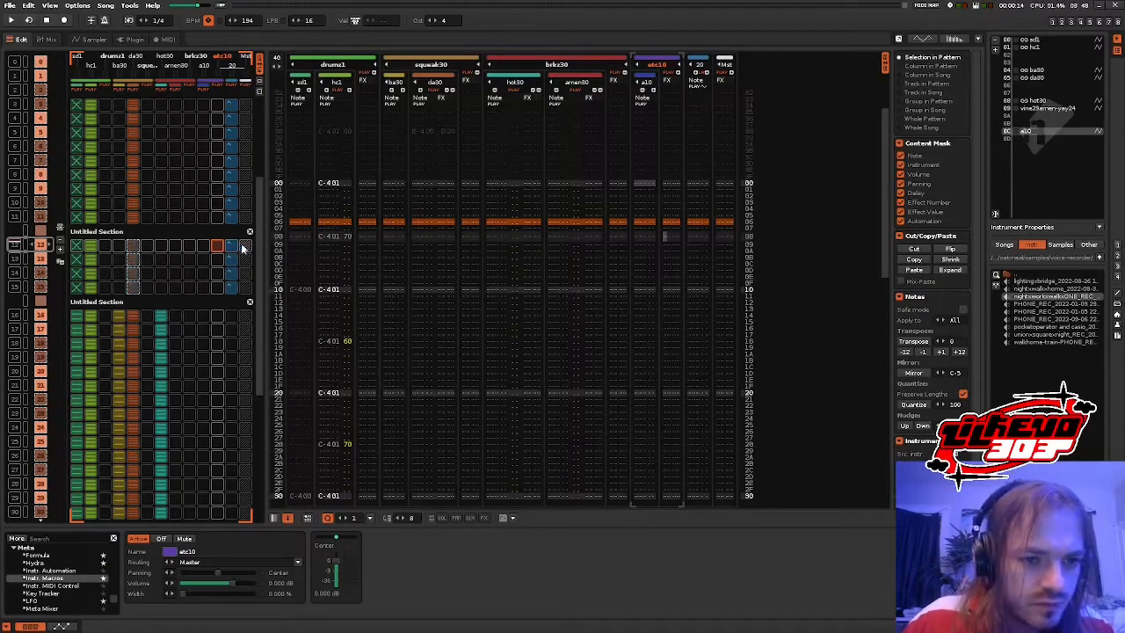
click(250, 232)
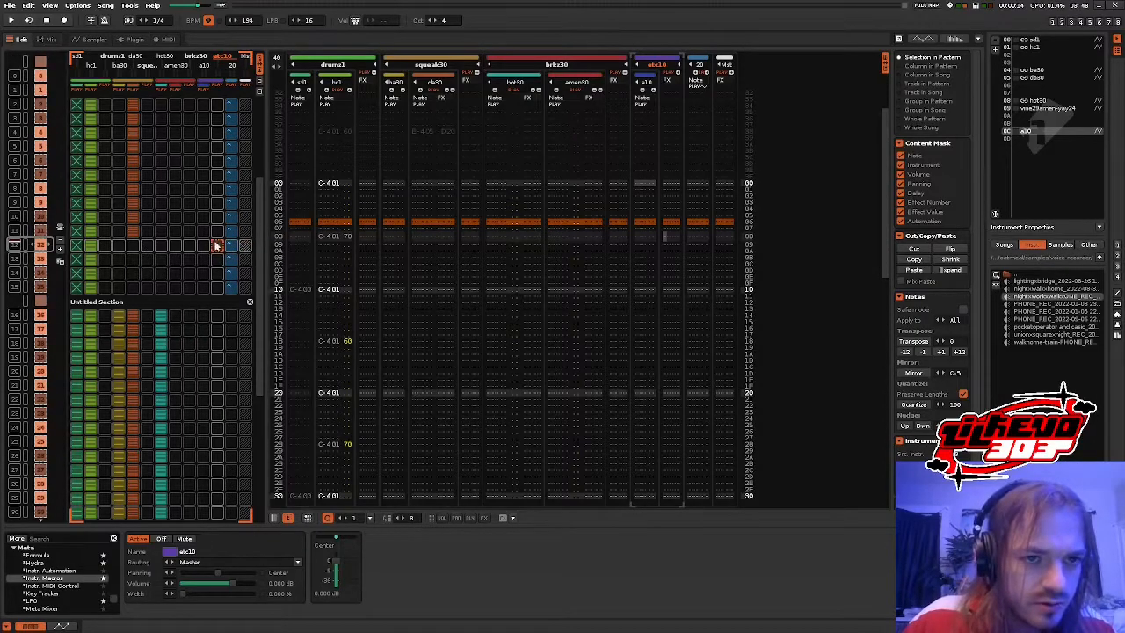
- Enter a note-off on track a10 in pattern 15, the last pattern of the intro section
scroll(224, 264, down, 3)
scroll(622, 266, down, 12)
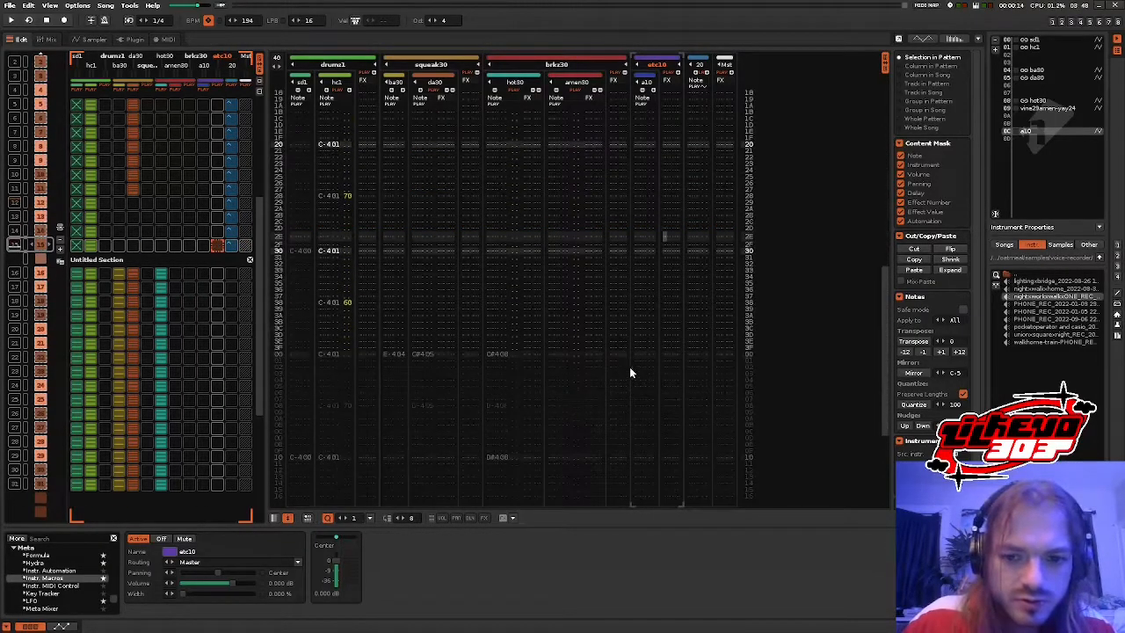
click(639, 370)
key(Escape)
key(a)
key(Escape)
- Clear the hc1 and sd1 blocks in patterns 12 to 15 of the intro section
scroll(230, 286, up, 16)
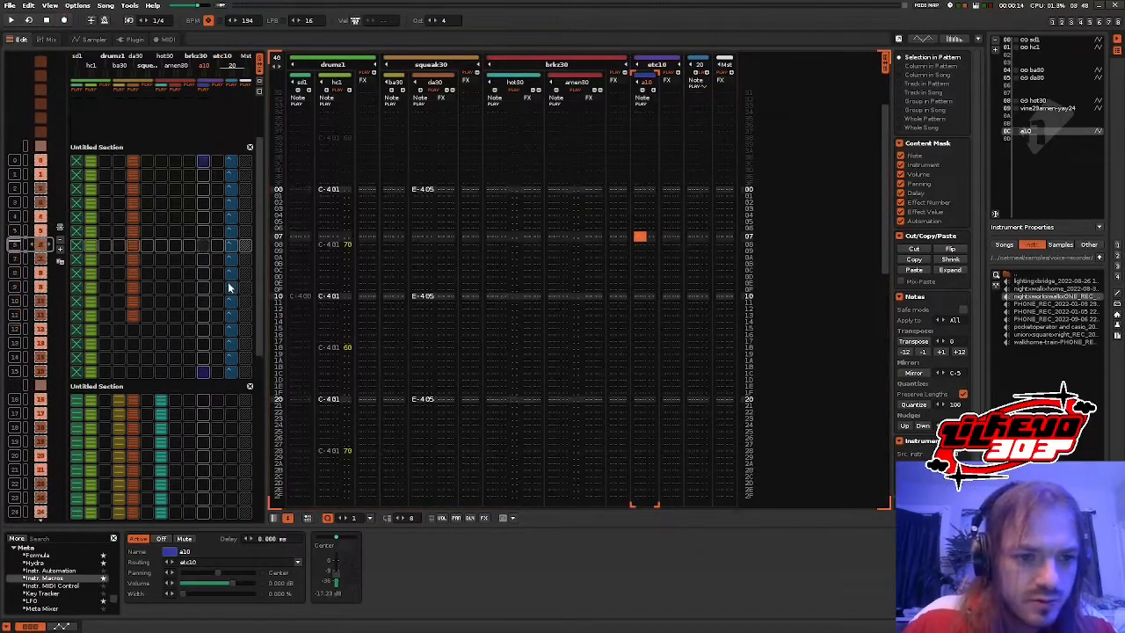
key(space)
scroll(79, 229, down, 7)
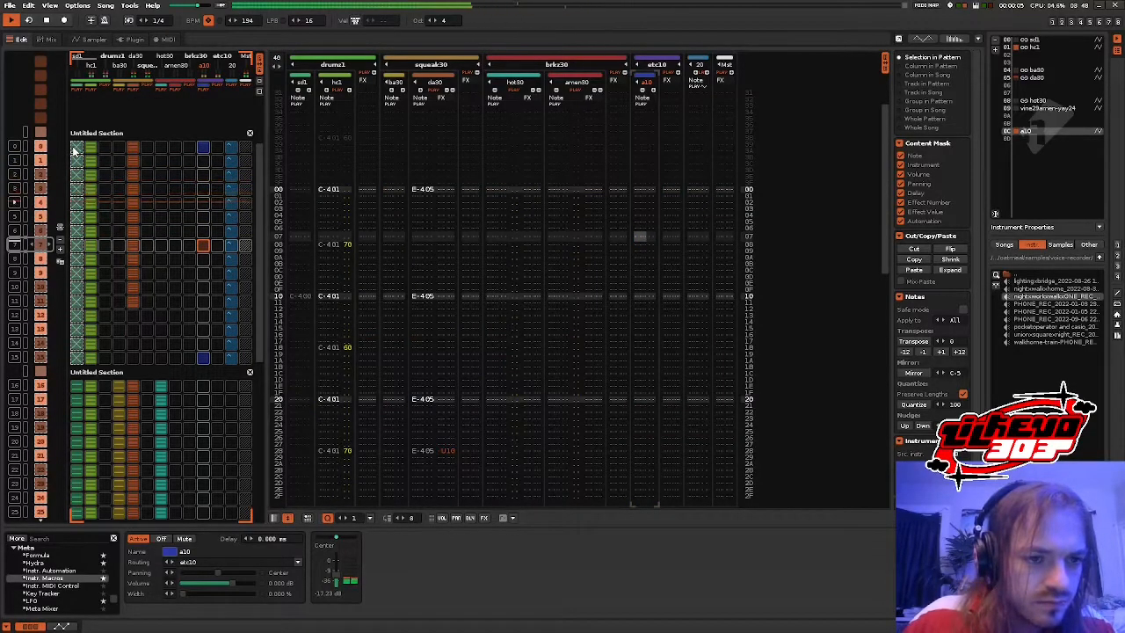
scroll(76, 151, down, 6)
click(119, 245)
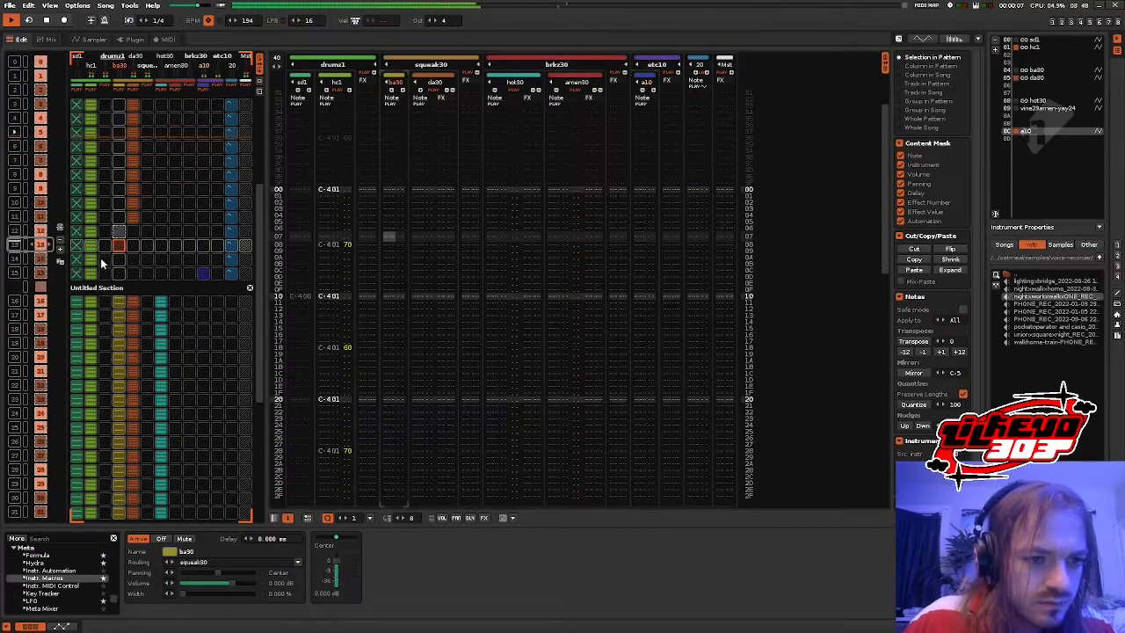
drag(94, 274, 92, 231)
right_click(92, 231)
click(96, 236)
drag(77, 273, 74, 233)
right_click(74, 233)
click(83, 242)
- Unmute the sd1 blocks in patterns 0 to 11 and audition the intro
scroll(81, 245, up, 9)
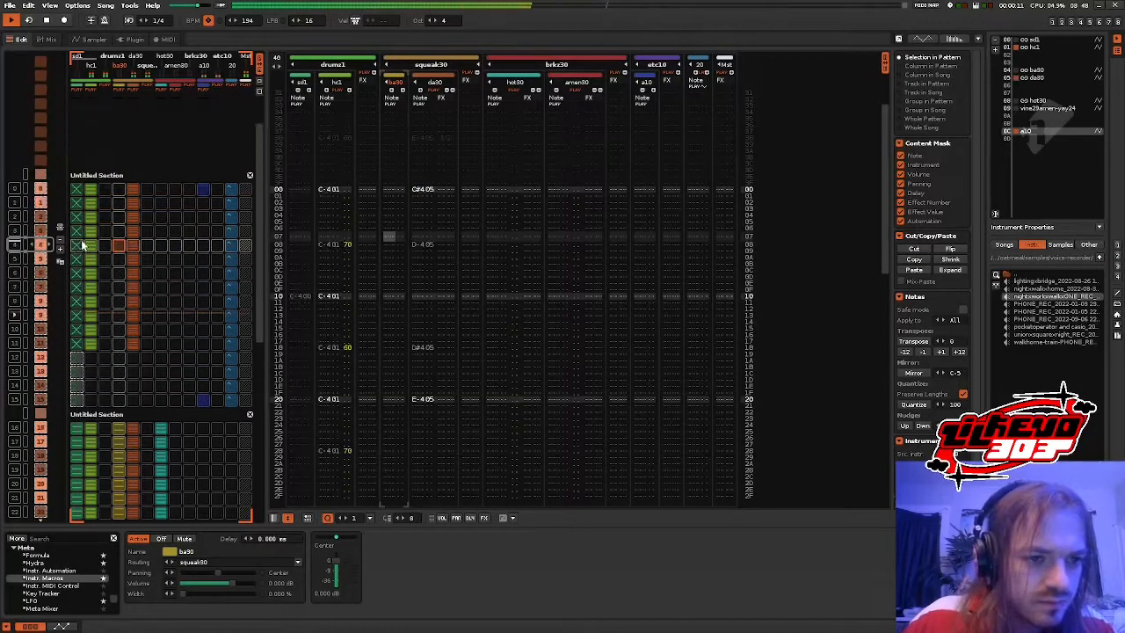
drag(78, 338, 74, 191)
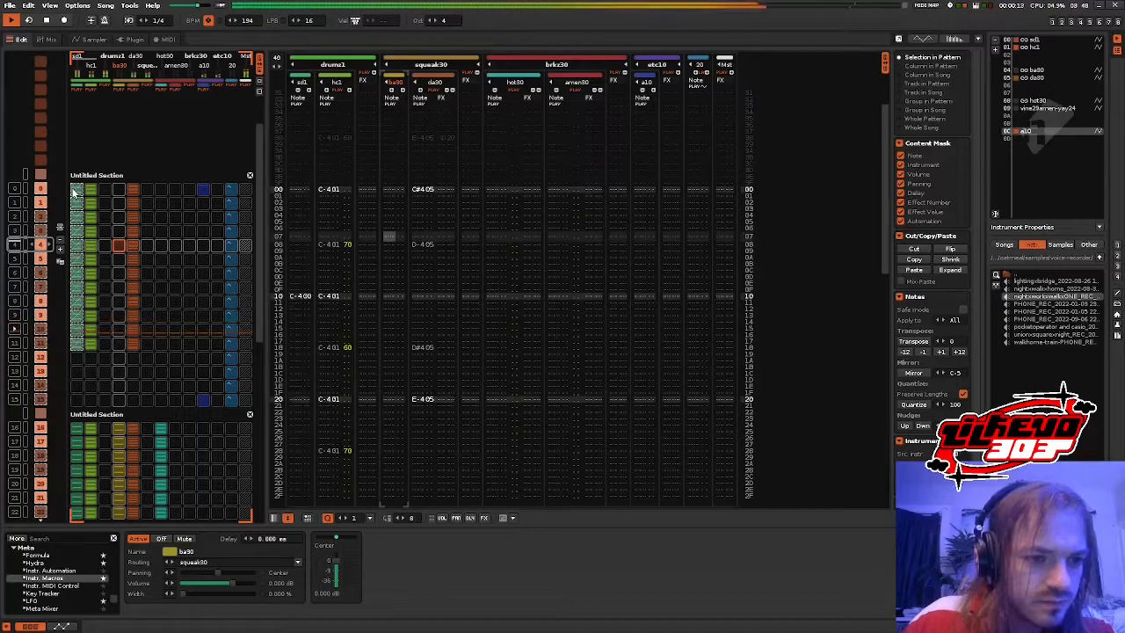
scroll(74, 191, up, 4)
key(space)
key(space)
click(93, 39)
key(space)
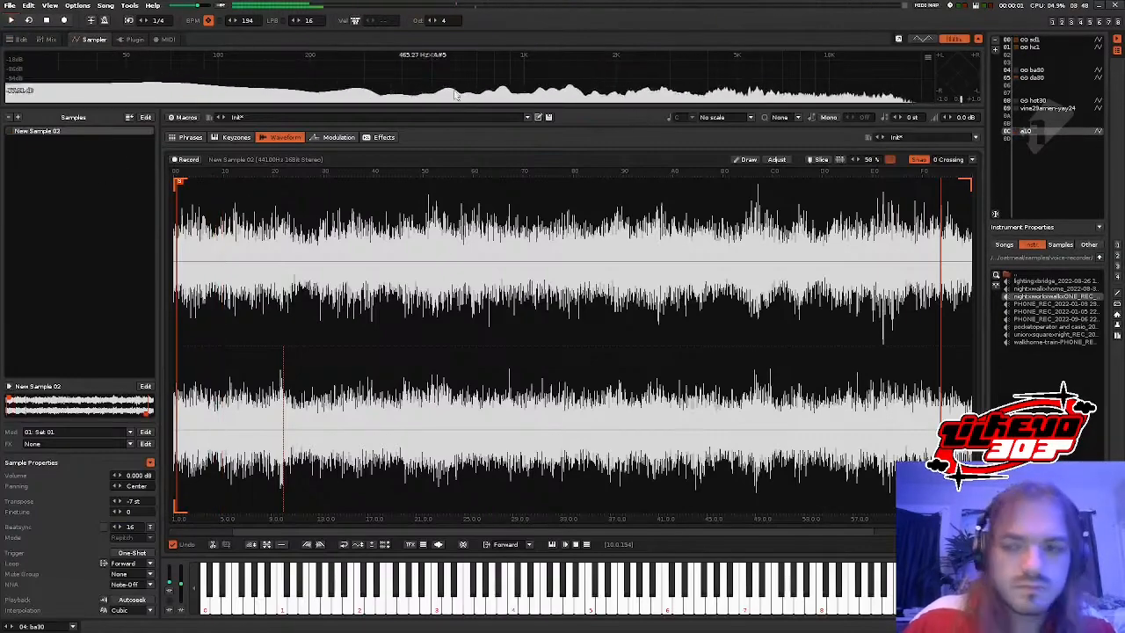
scroll(684, 197, up, 2)
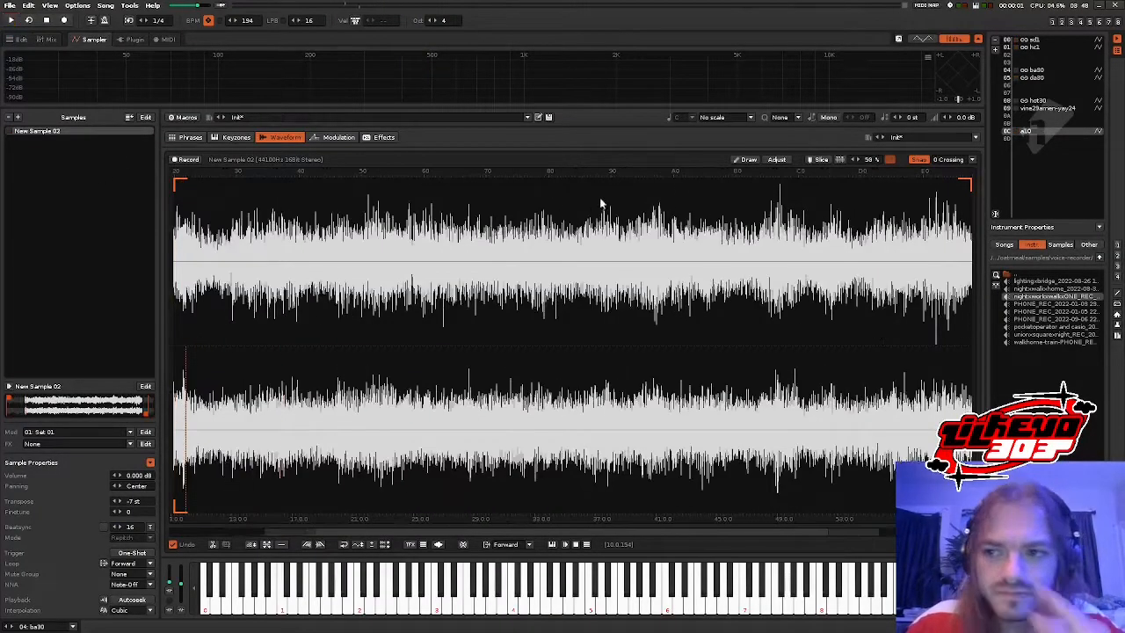
- Clear the existing automation blocks of track 20 in patterns 0 to 15
click(11, 40)
click(235, 424)
drag(234, 455, 235, 246)
right_click(236, 246)
click(237, 250)
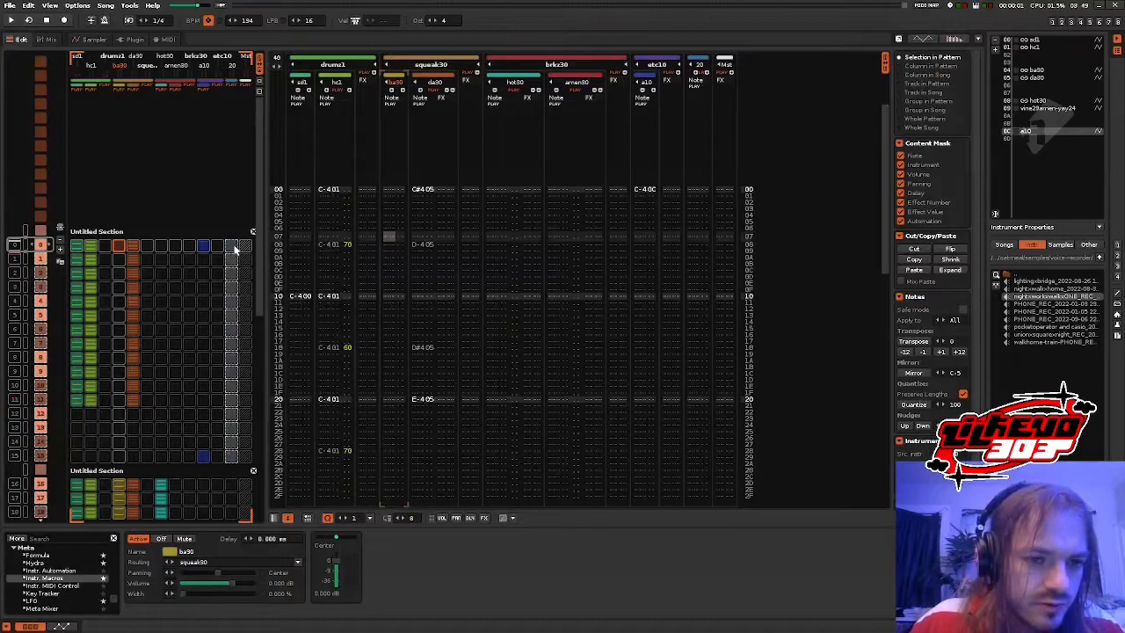
click(232, 246)
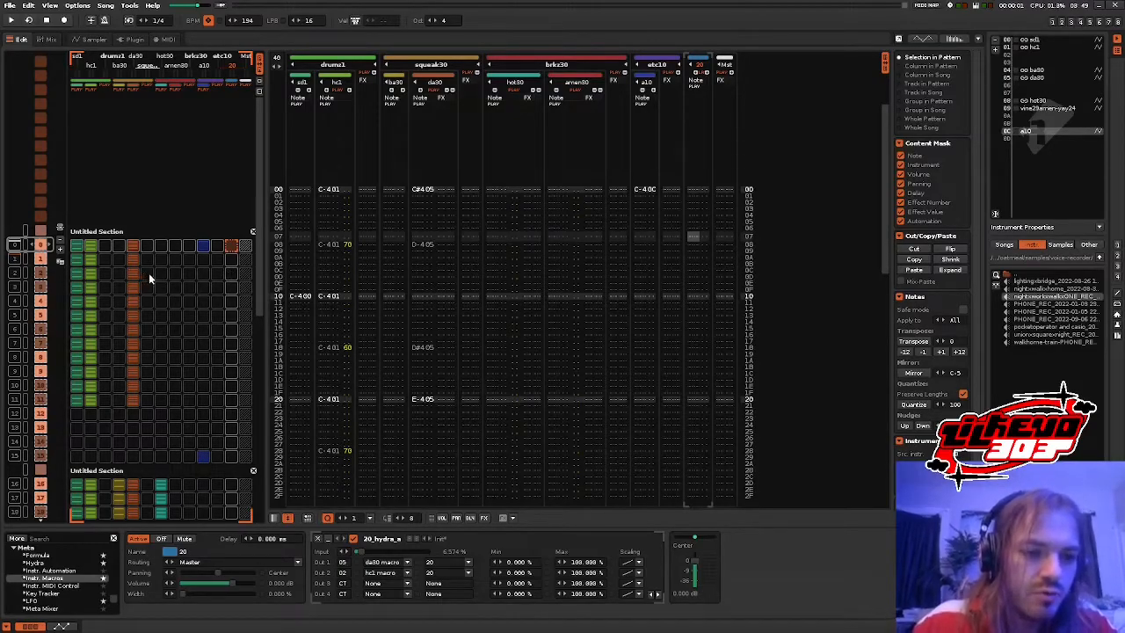
- Draw a rising ramp for 20_hydra_a's Input from 0% in pattern 0 to its peak at the end of pattern 11
click(60, 625)
click(130, 581)
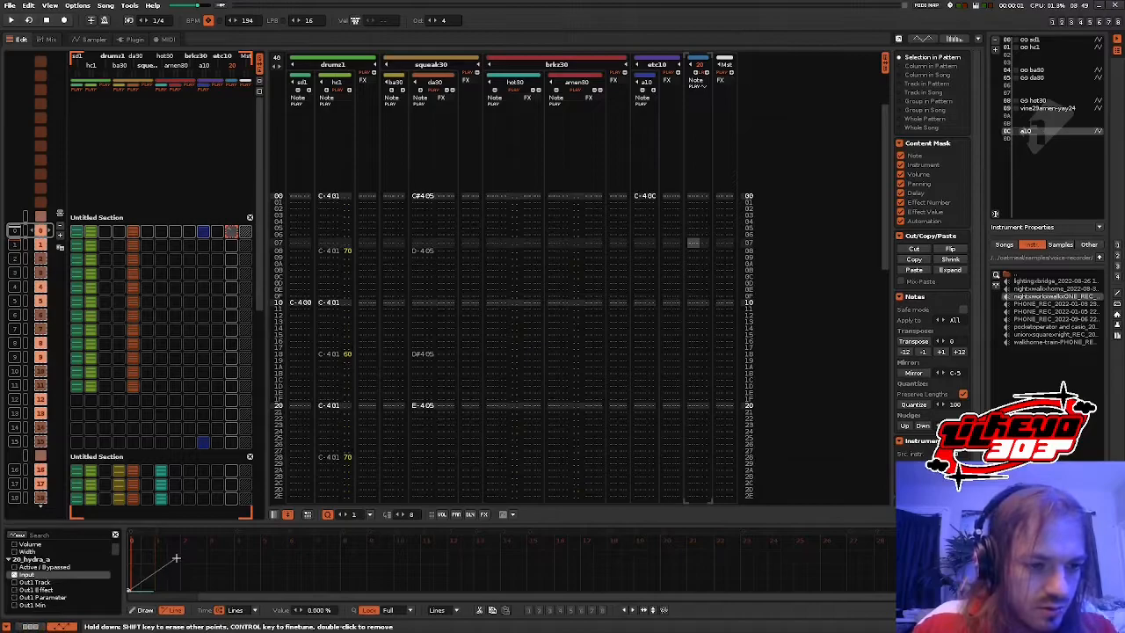
drag(180, 555, 447, 536)
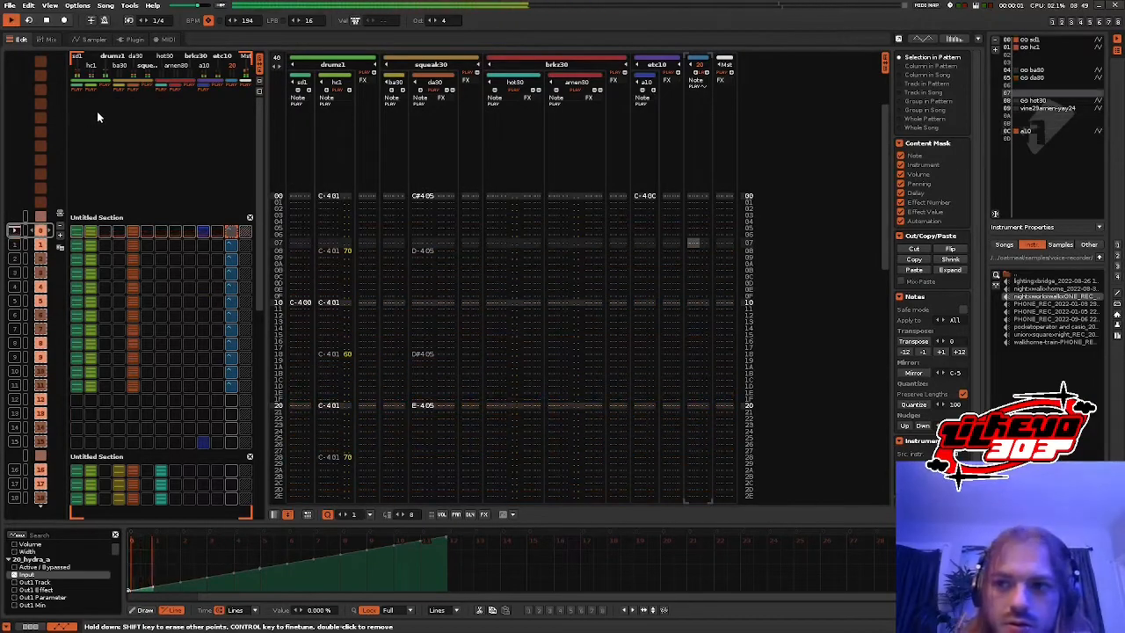
- Add a Volume Operand to sd1's modulation set a and map its value to macro 1, named 20
click(94, 39)
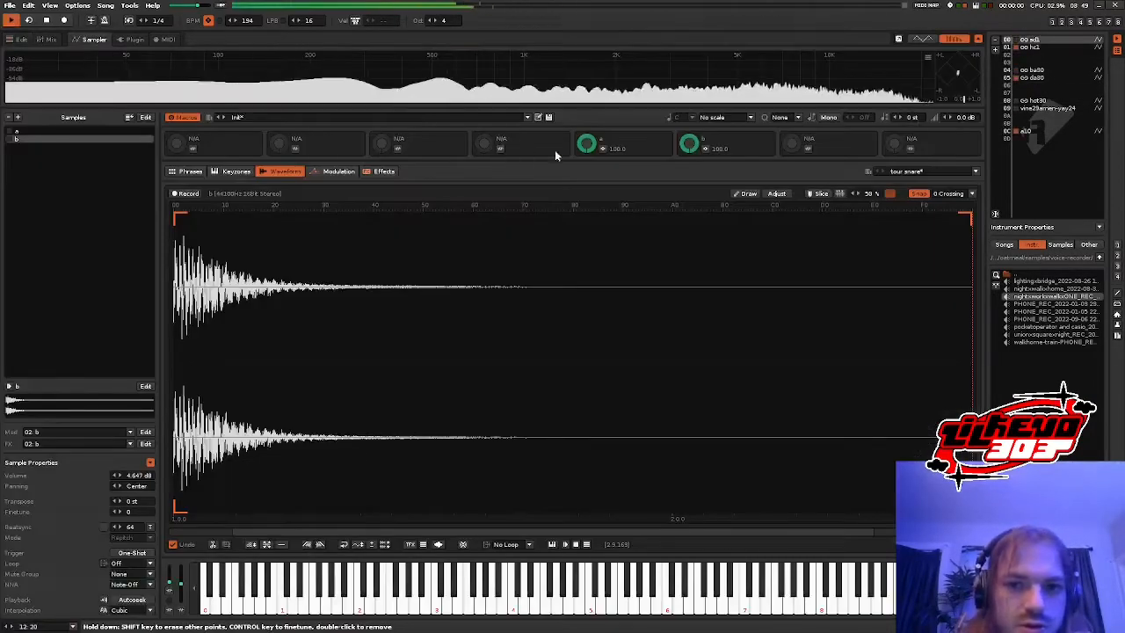
click(344, 173)
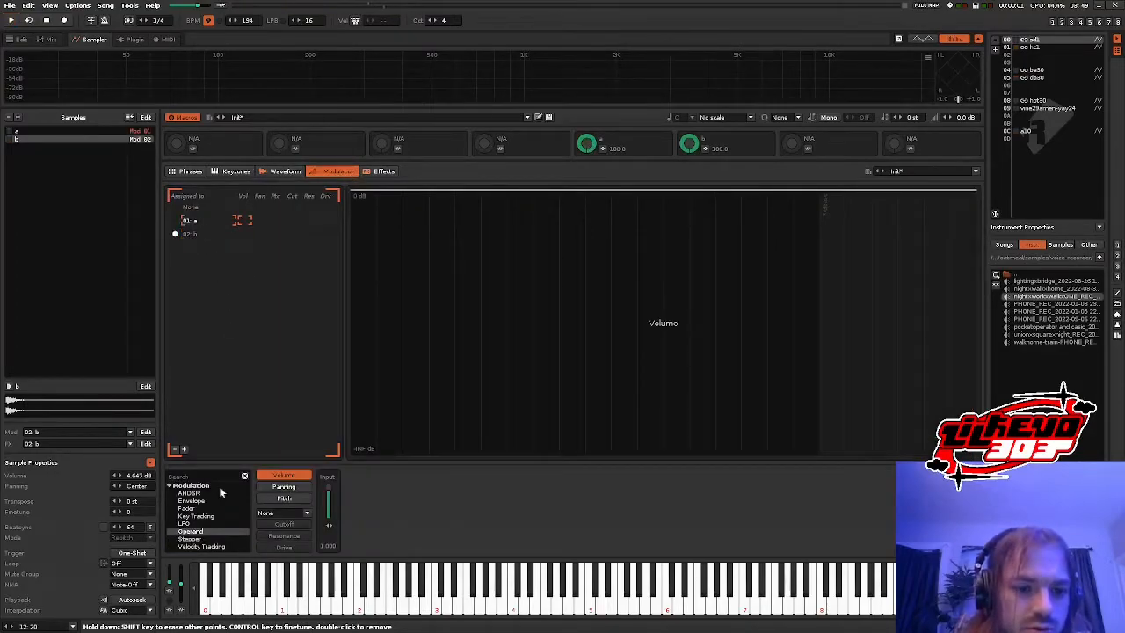
drag(194, 532, 518, 494)
click(193, 149)
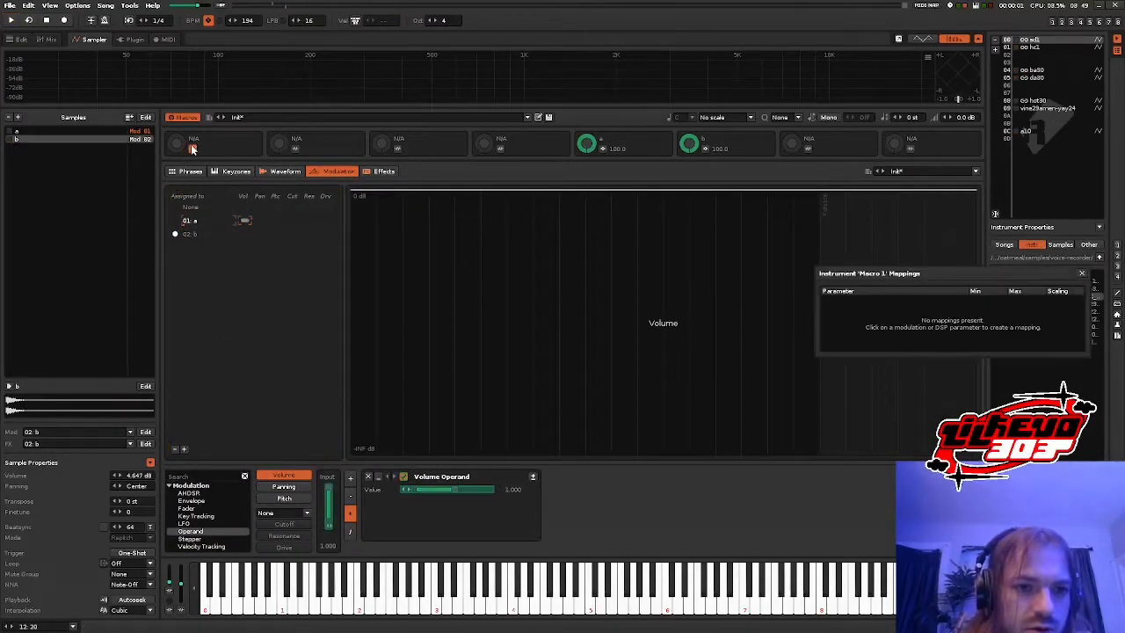
click(459, 490)
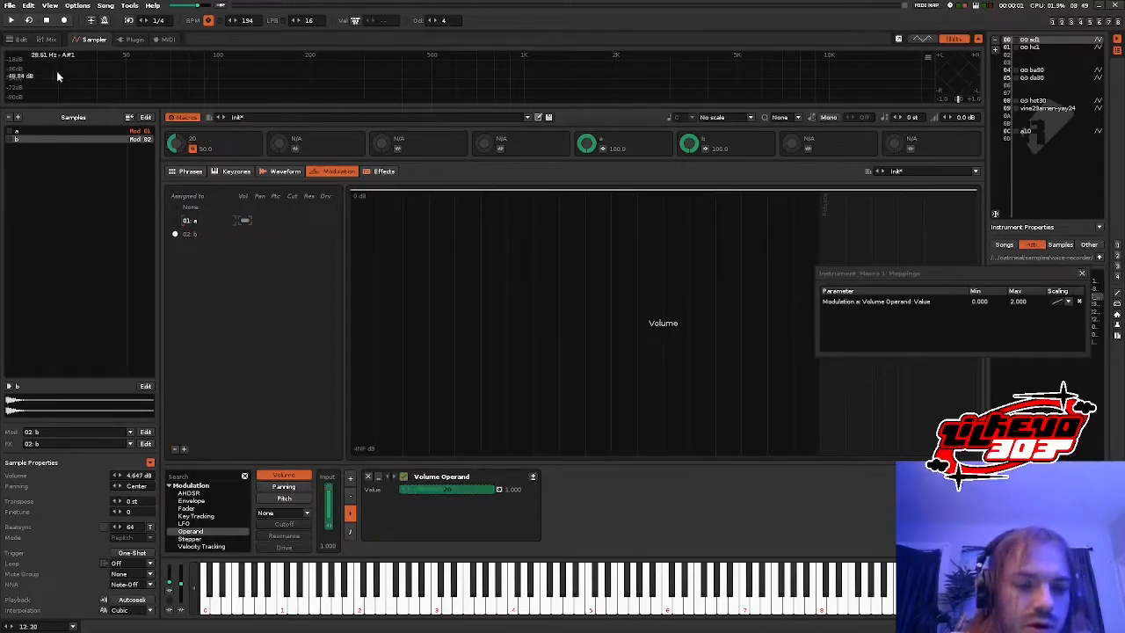
- Add an Instr. Macros device to the sd1 track and rename it sd1 macro
click(19, 41)
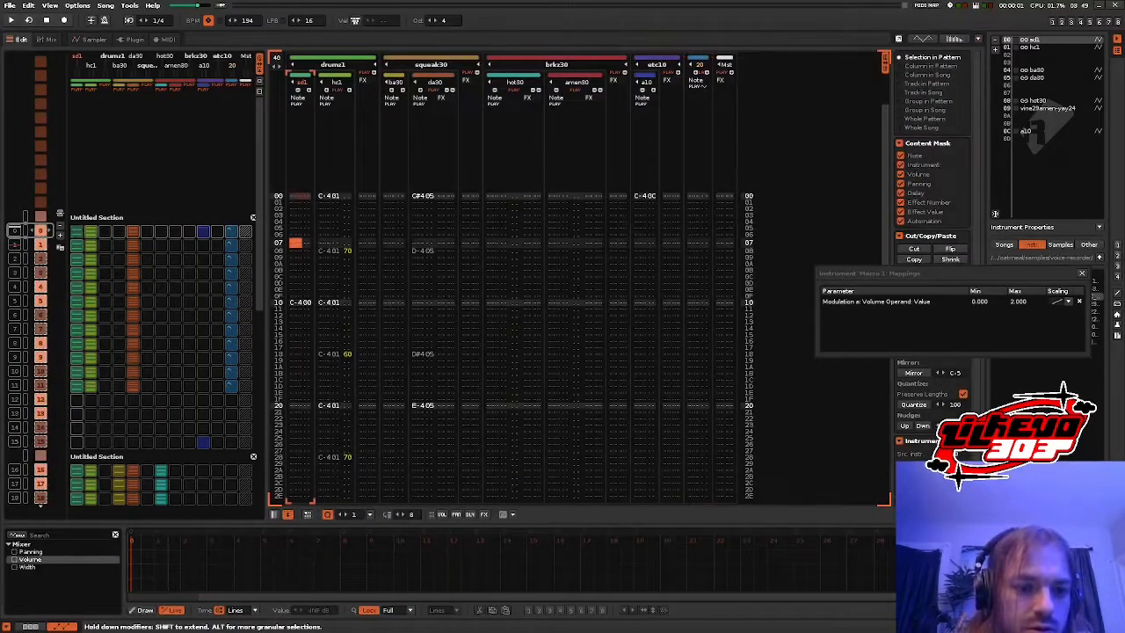
click(28, 627)
double_click(56, 579)
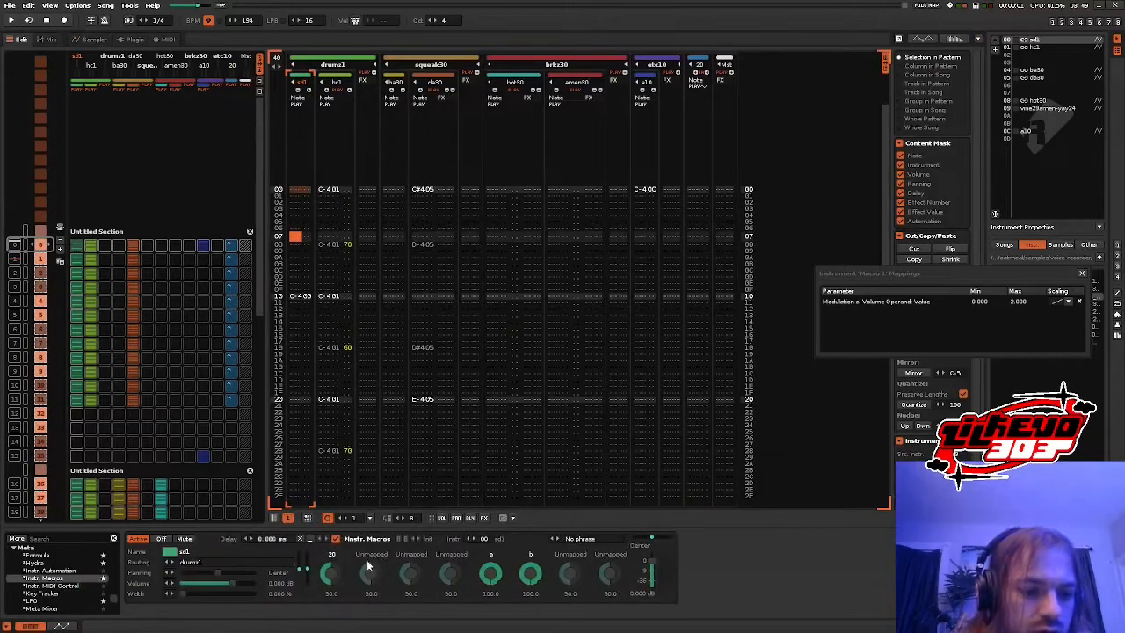
double_click(395, 539)
text(sd1 macro)
key(Return)
- Assign the third output of 20_hydra_a to parameter 20 of sd1 macro on the sd1 track, and close the macro mappings
click(698, 188)
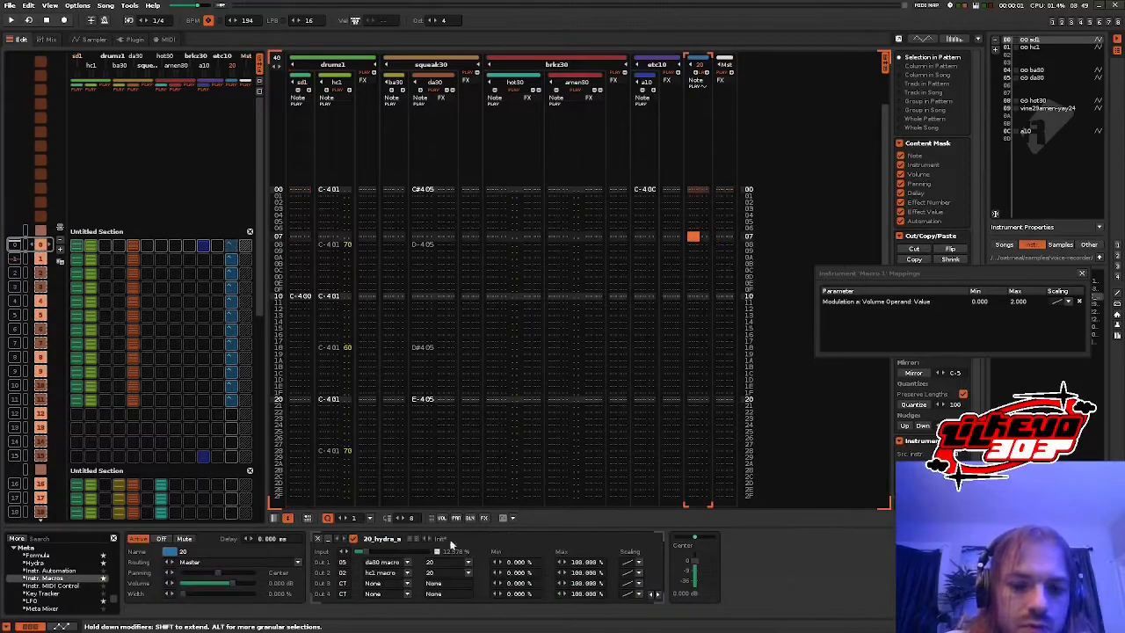
click(343, 584)
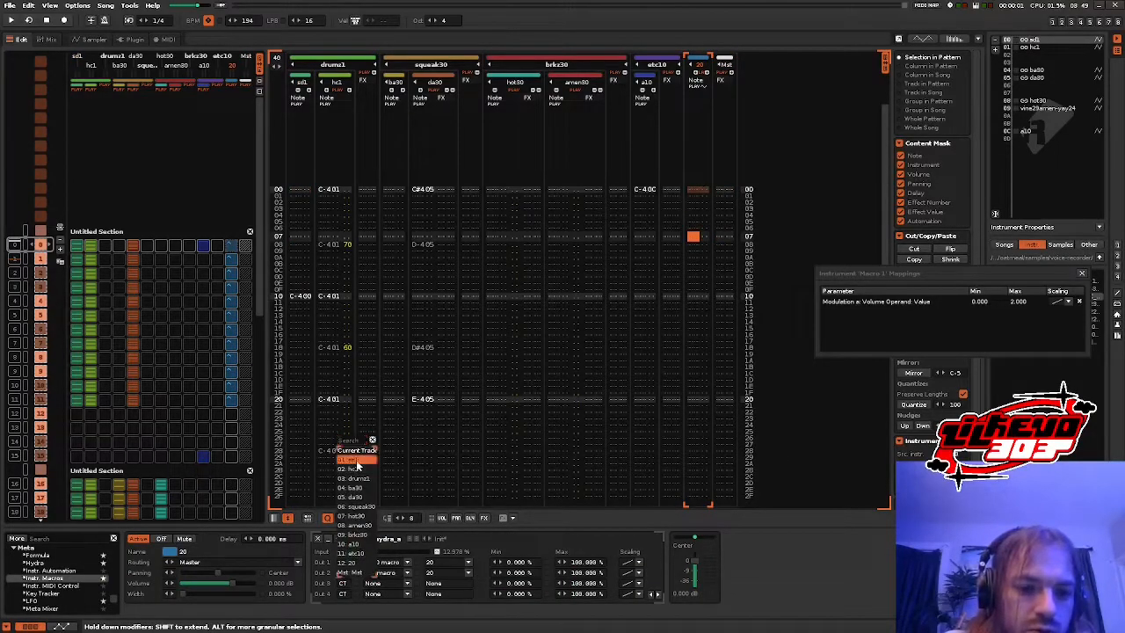
click(356, 461)
click(440, 586)
click(441, 475)
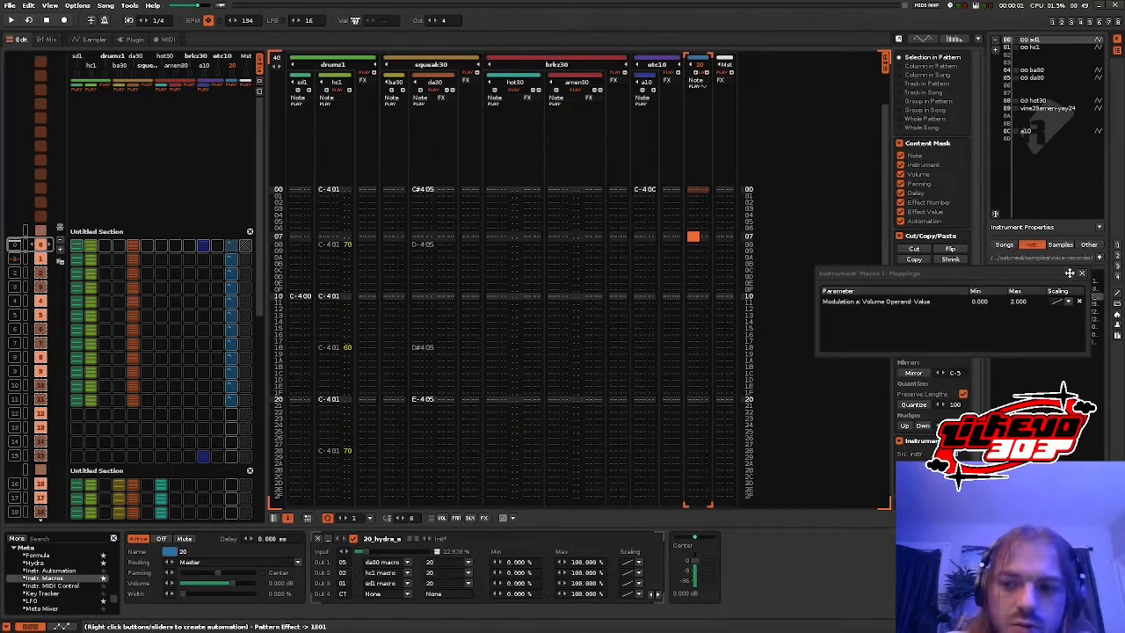
click(1081, 274)
- Set the minimum of sd1's macro 1 mapping to 0.174 while the intro plays
key(space)
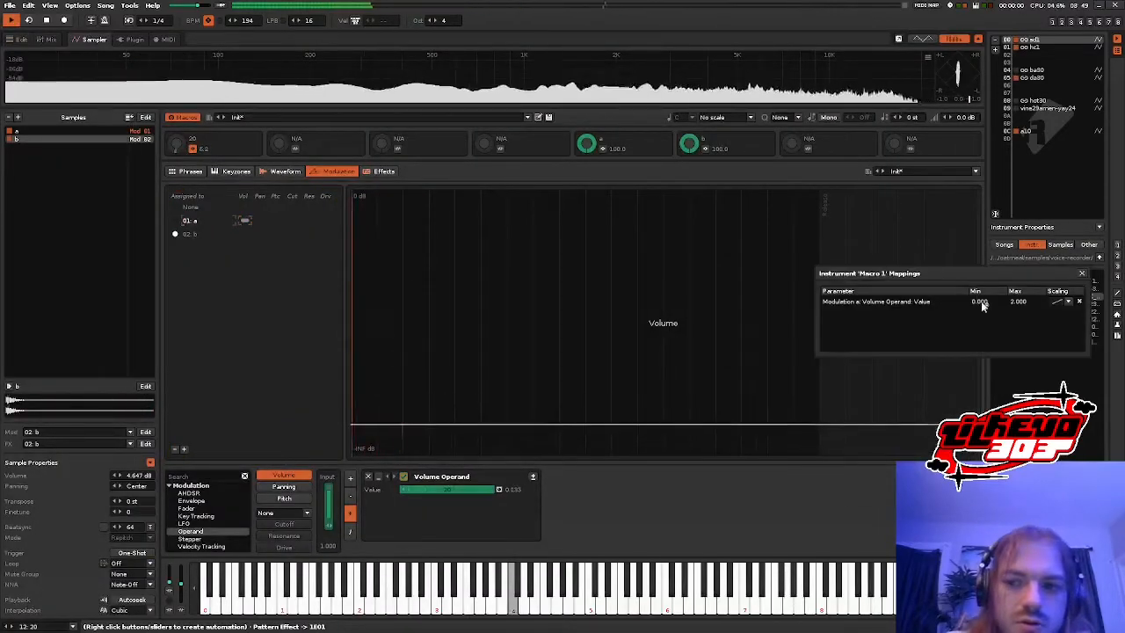
drag(981, 304, 981, 273)
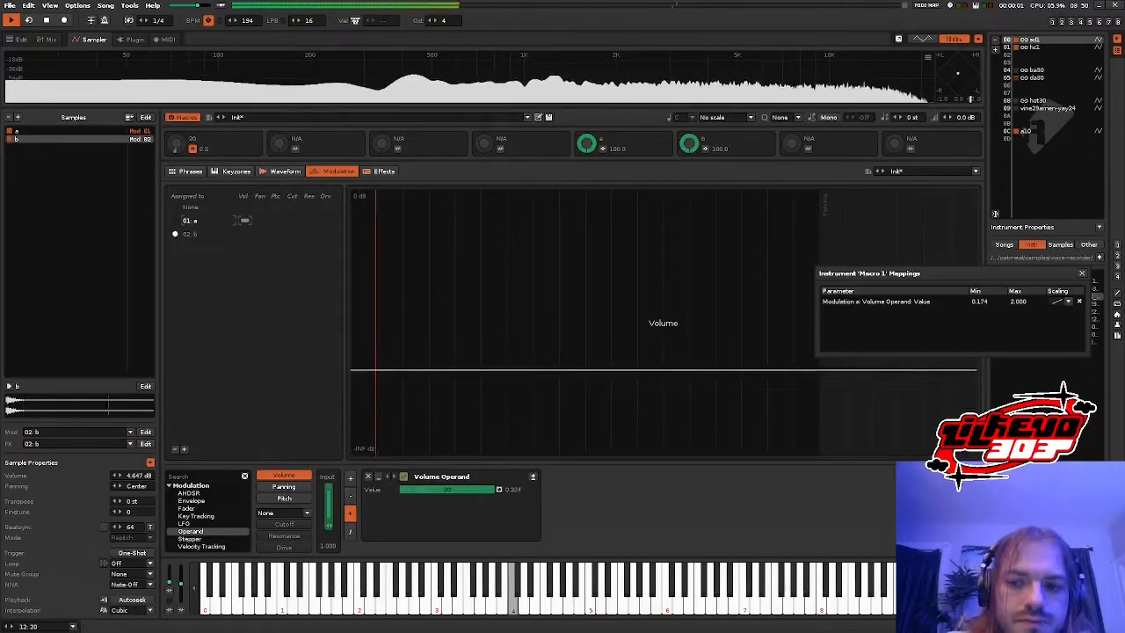
click(1082, 274)
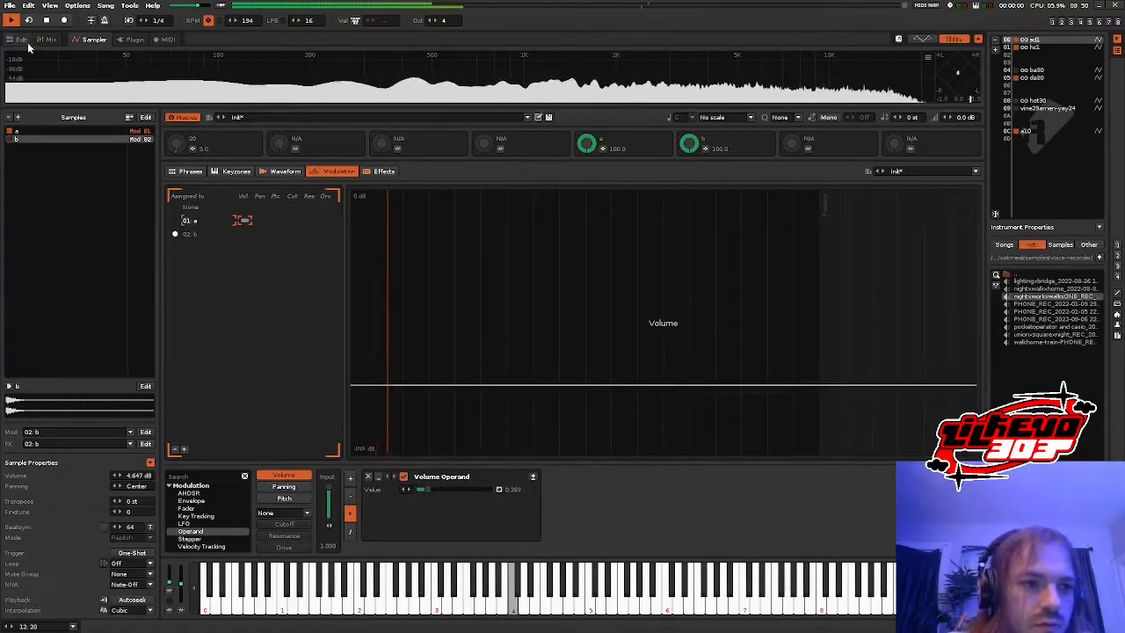
click(17, 39)
click(22, 249)
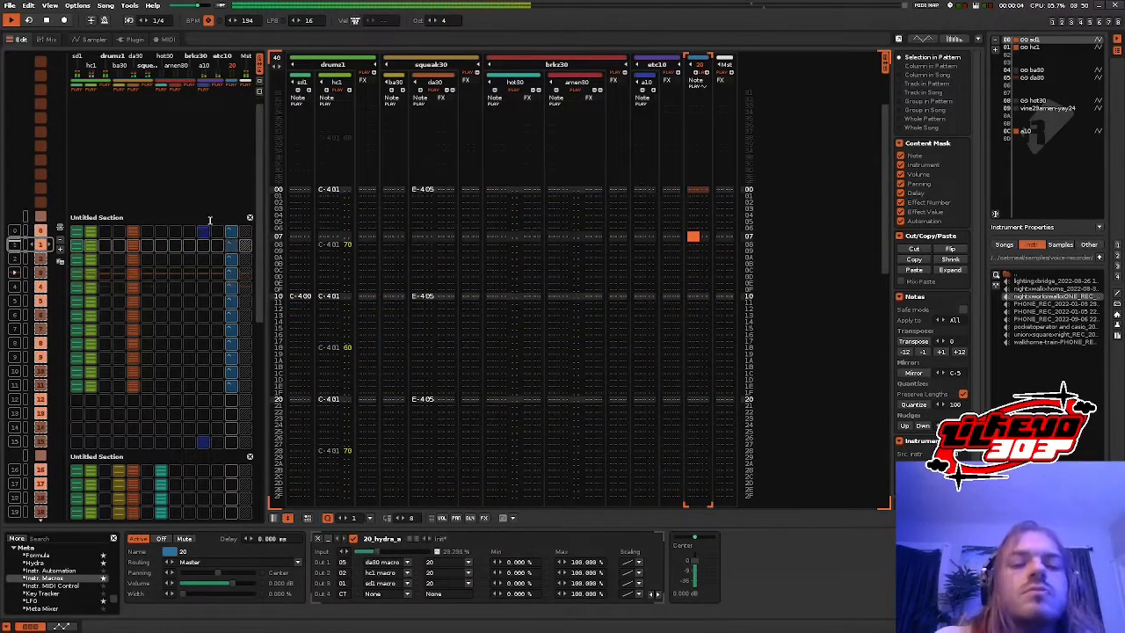
- Insert a new track named 10 after the etc10 group and hide its effect and volume columns
click(670, 140)
key(ctrl+t)
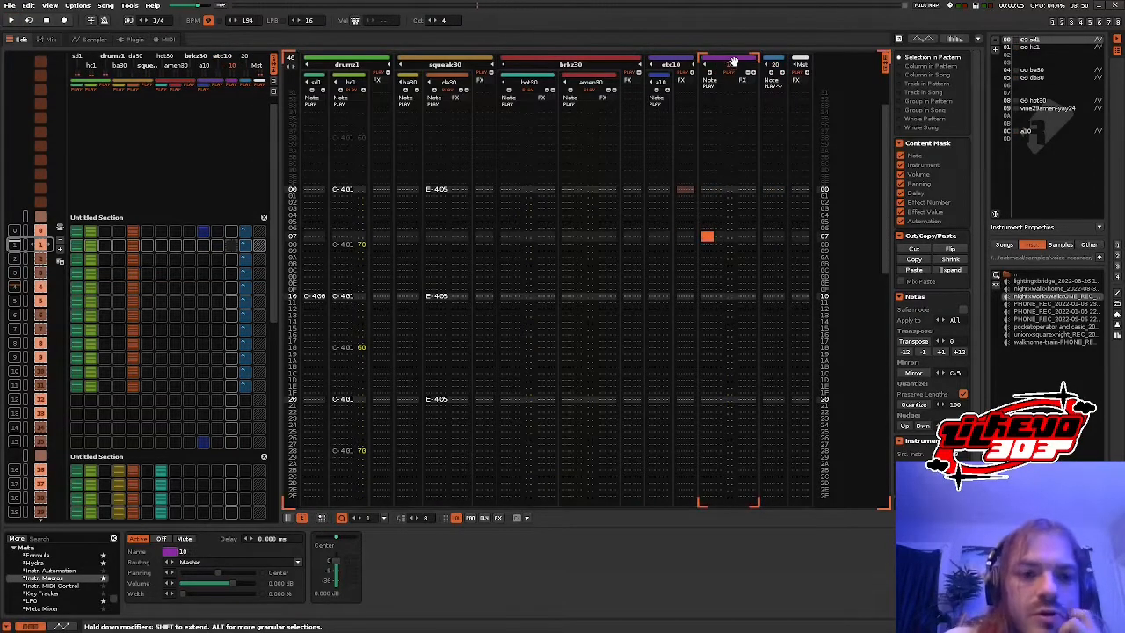
click(752, 78)
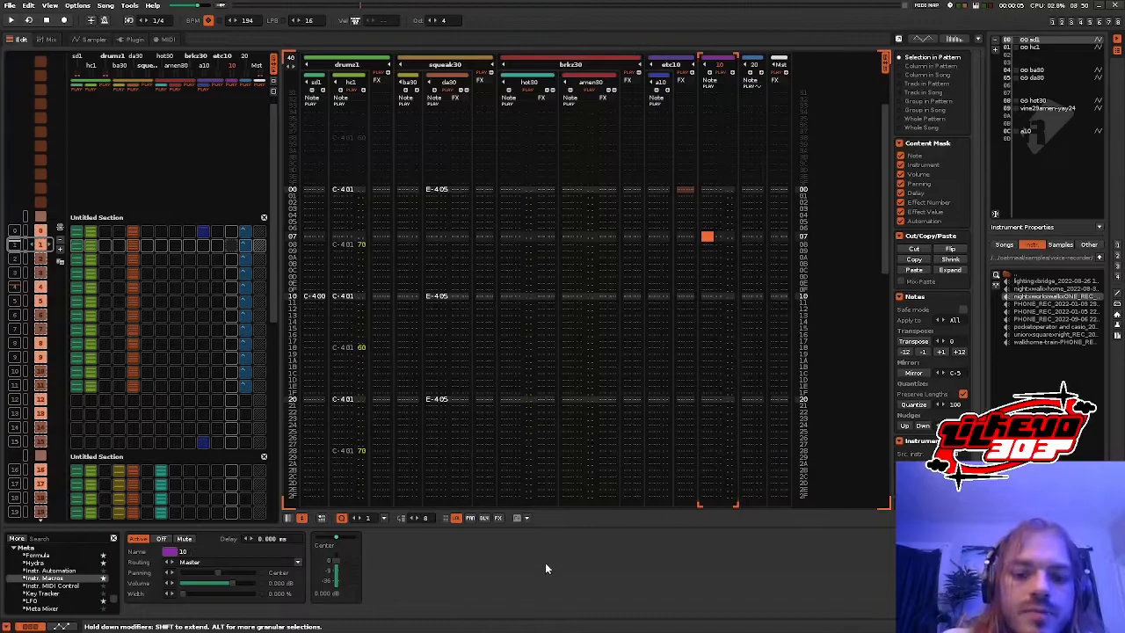
click(457, 519)
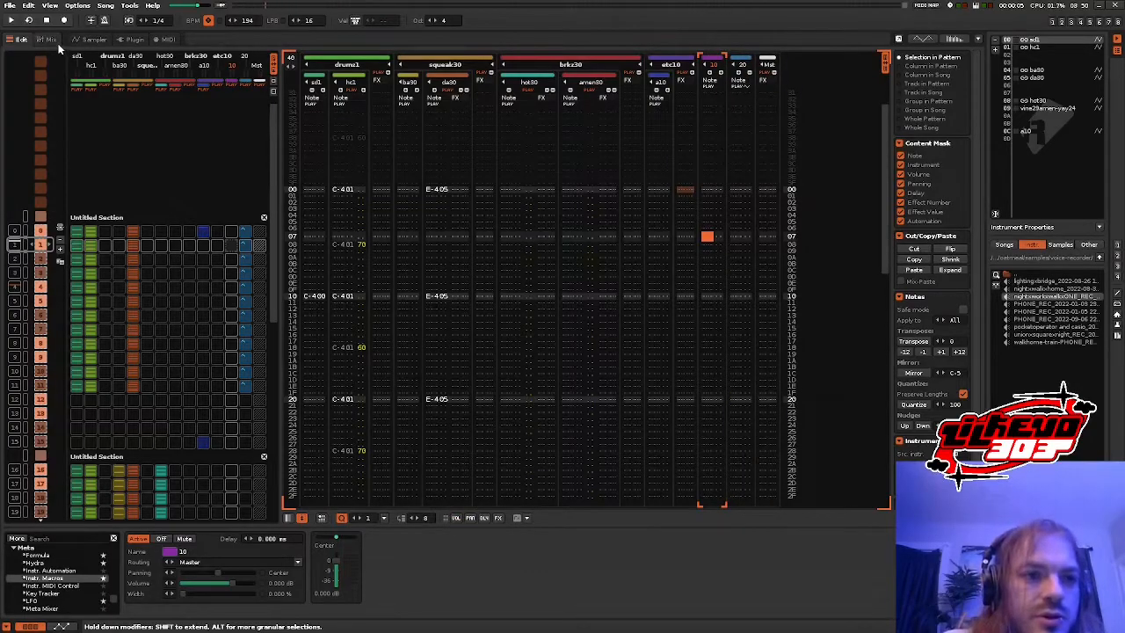
- Add a Hydra device to track 10 and rename it 10_hydra_a
click(51, 40)
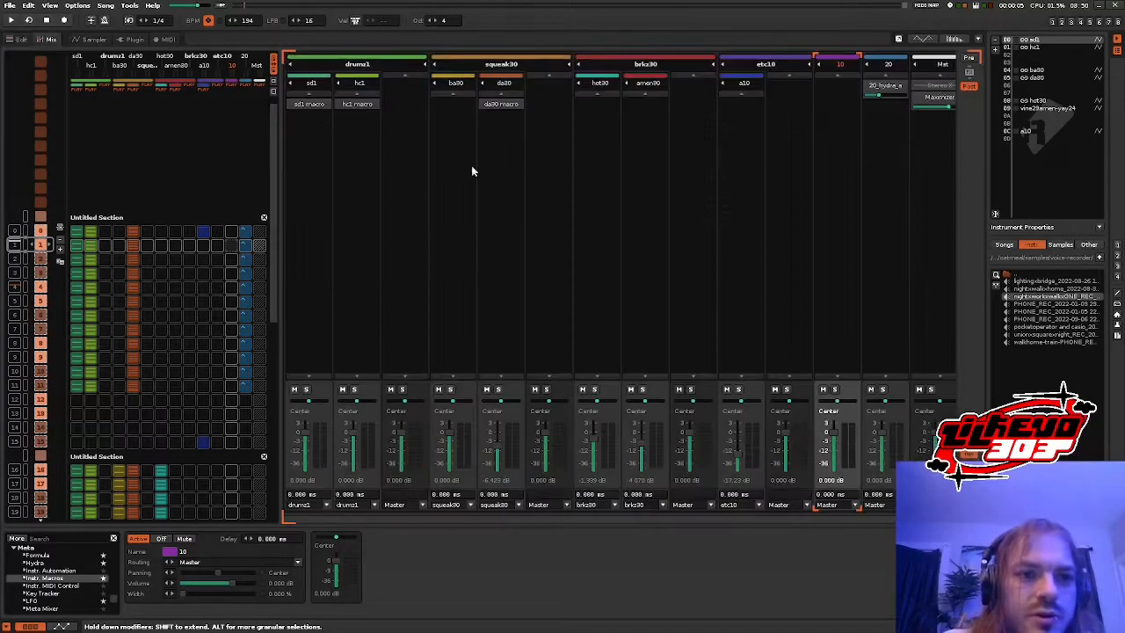
double_click(57, 558)
key(ctrl+z)
double_click(54, 563)
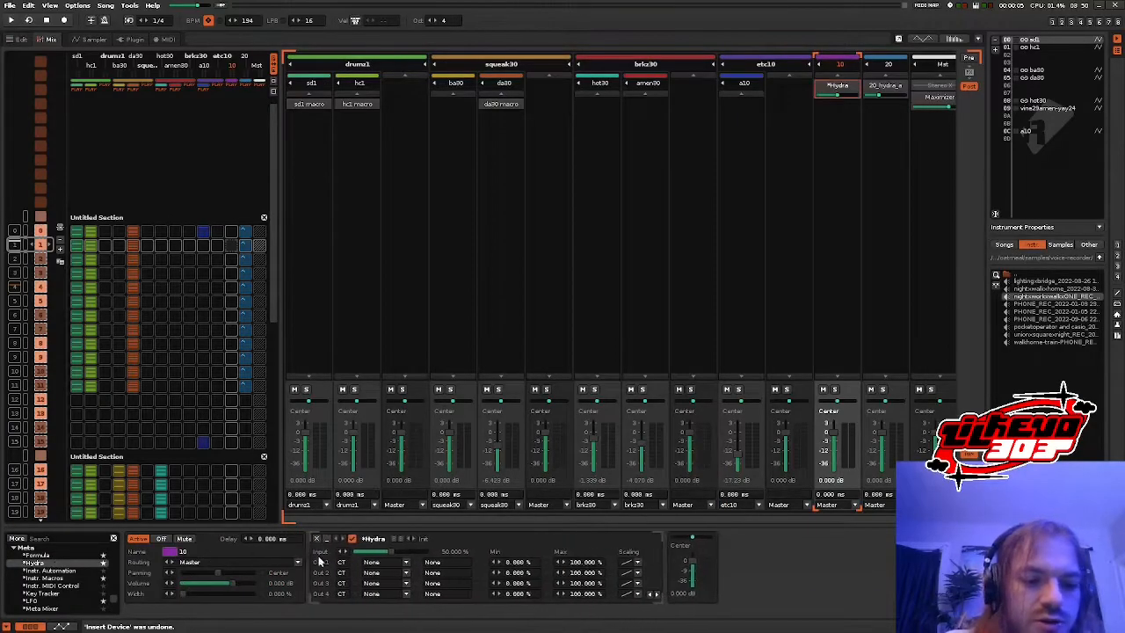
double_click(375, 539)
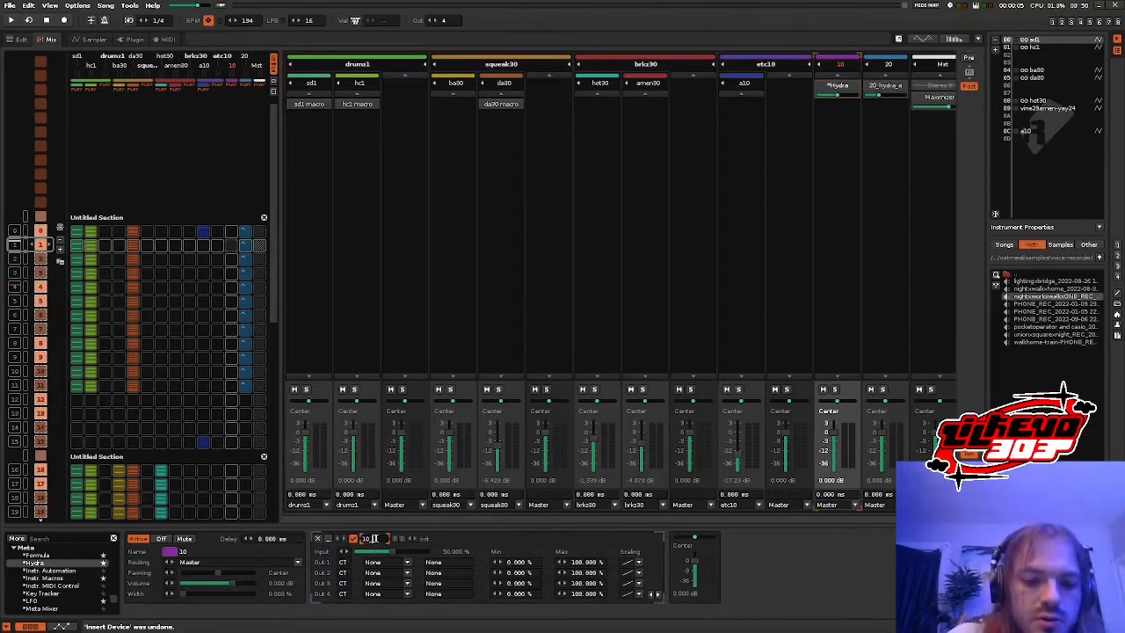
text(10_hydra_a)
key(Return)
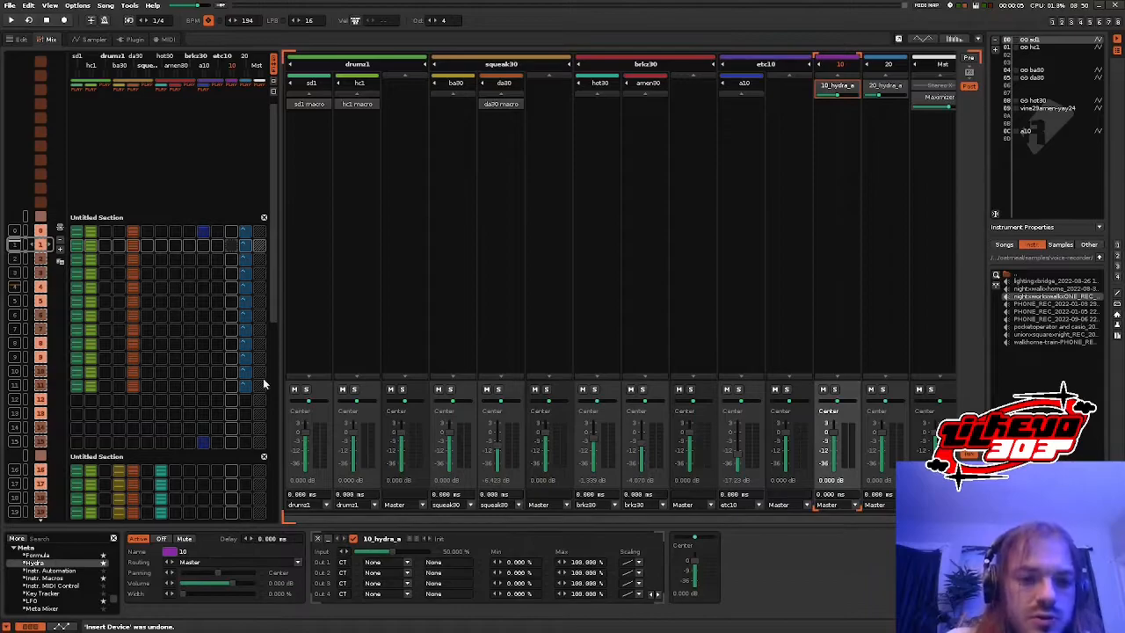
- Automate 10_hydra_a's Input to rise from 0% at pattern 0 to a peak at pattern 12 and fall to zero by the end of pattern 15
scroll(172, 373, up, 1)
click(62, 626)
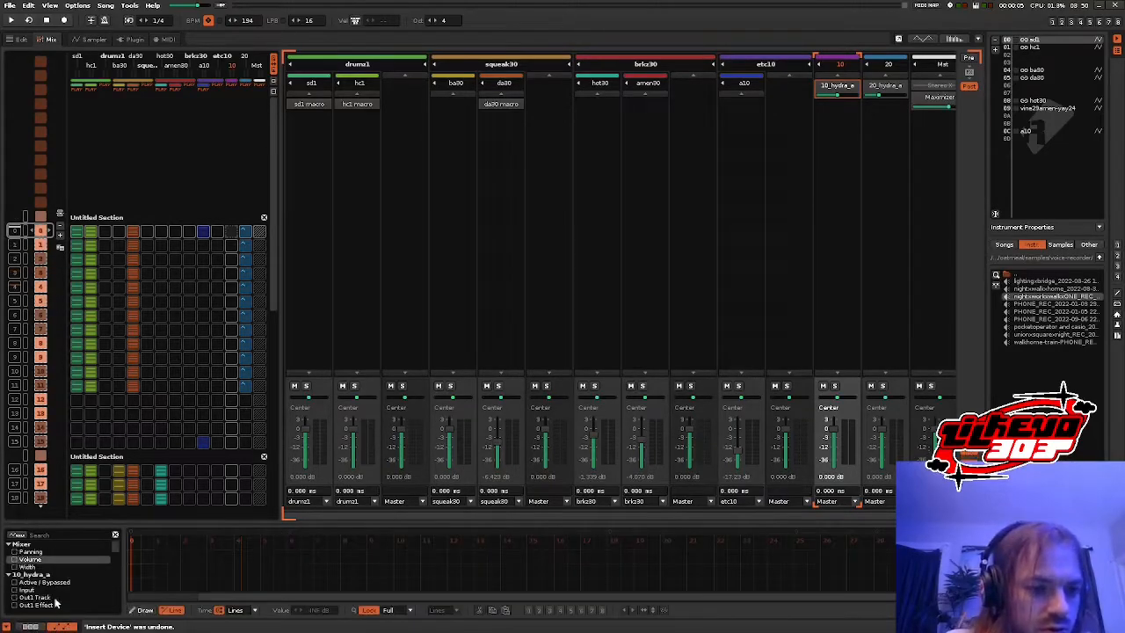
click(42, 589)
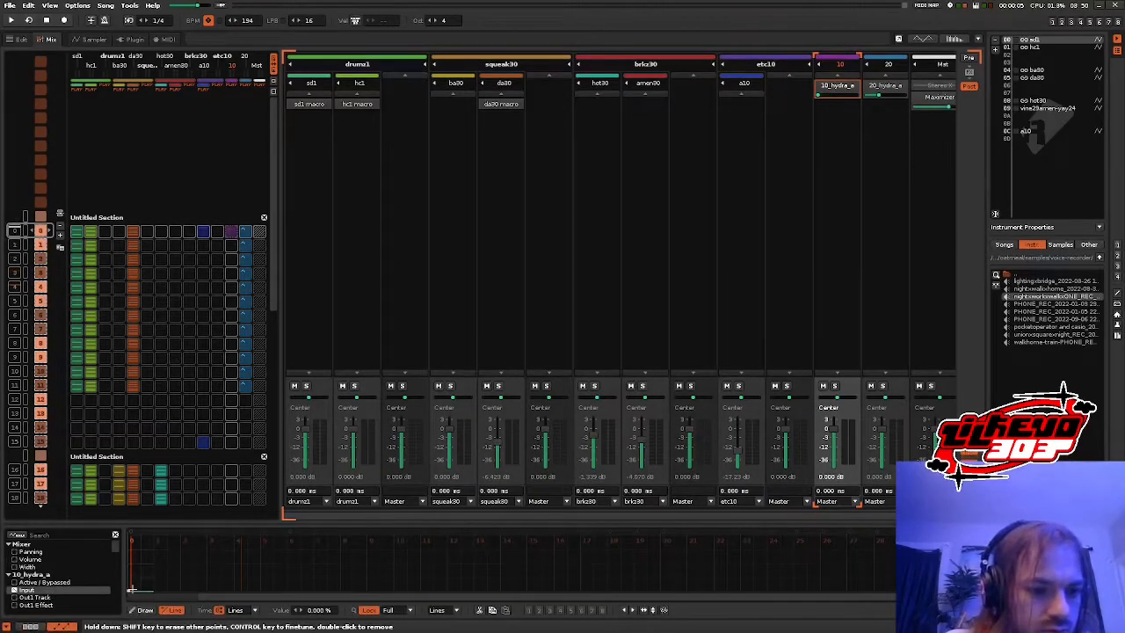
mouse_move(187, 569)
mouse_down()
mouse_move(429, 571)
mouse_move(439, 541)
mouse_move(473, 538)
mouse_up()
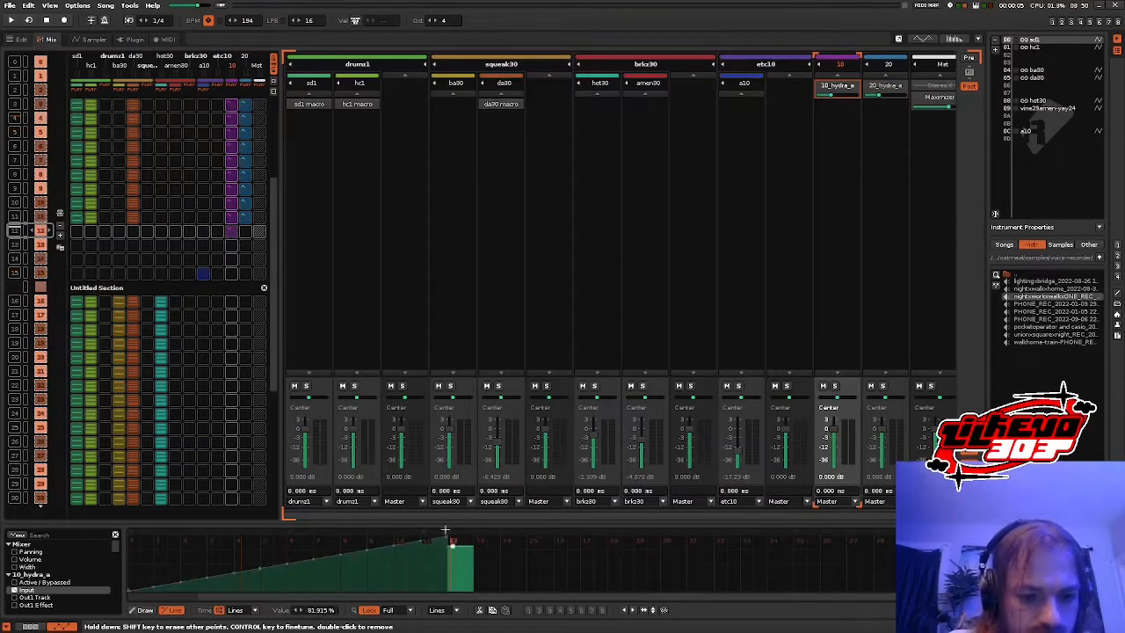
mouse_move(540, 571)
mouse_down()
mouse_move(536, 583)
mouse_move(552, 589)
mouse_up()
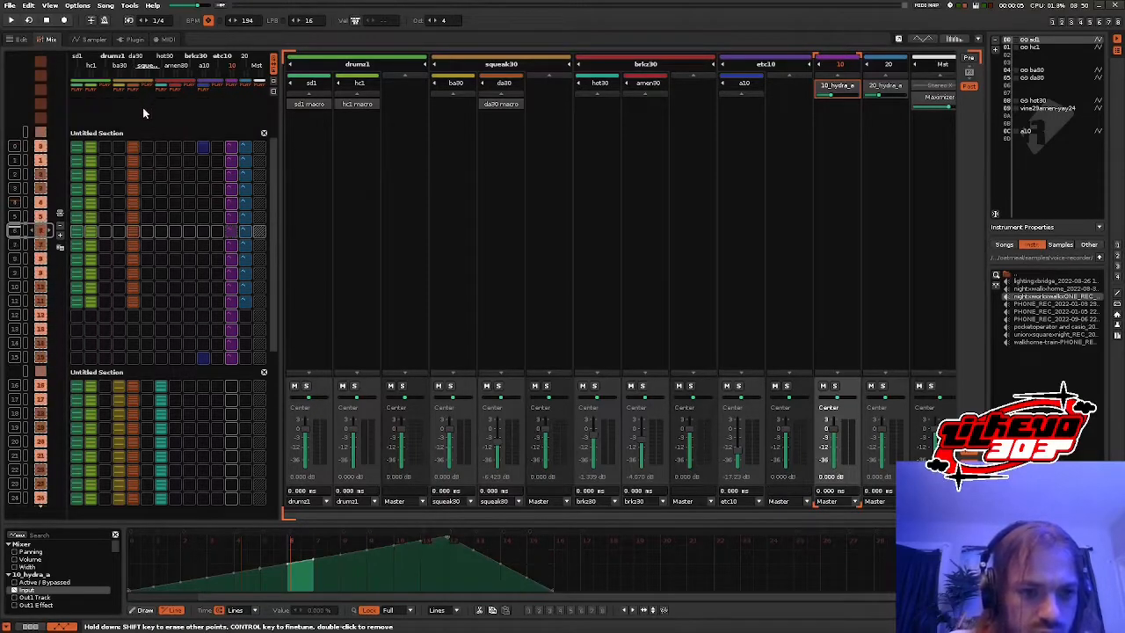
- Copy track 10's automation from patterns 0 to 15, paste it starting at pattern 16, and play from the beginning
drag(233, 437, 233, 236)
right_click(233, 235)
click(245, 254)
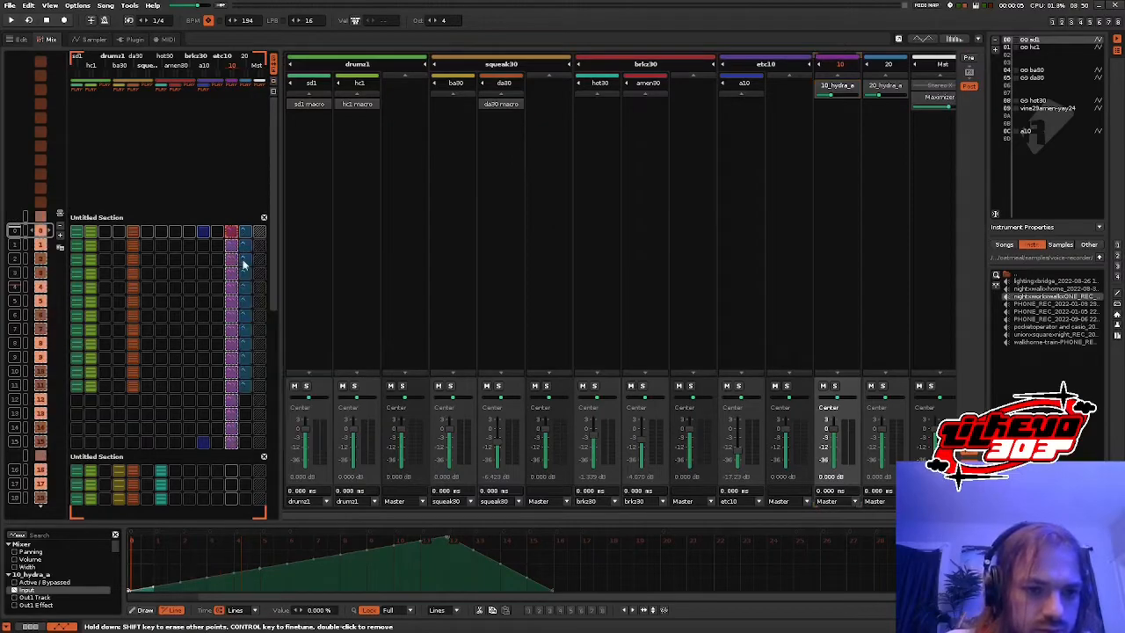
click(231, 470)
key(ctrl+v)
scroll(230, 468, up, 10)
key(space)
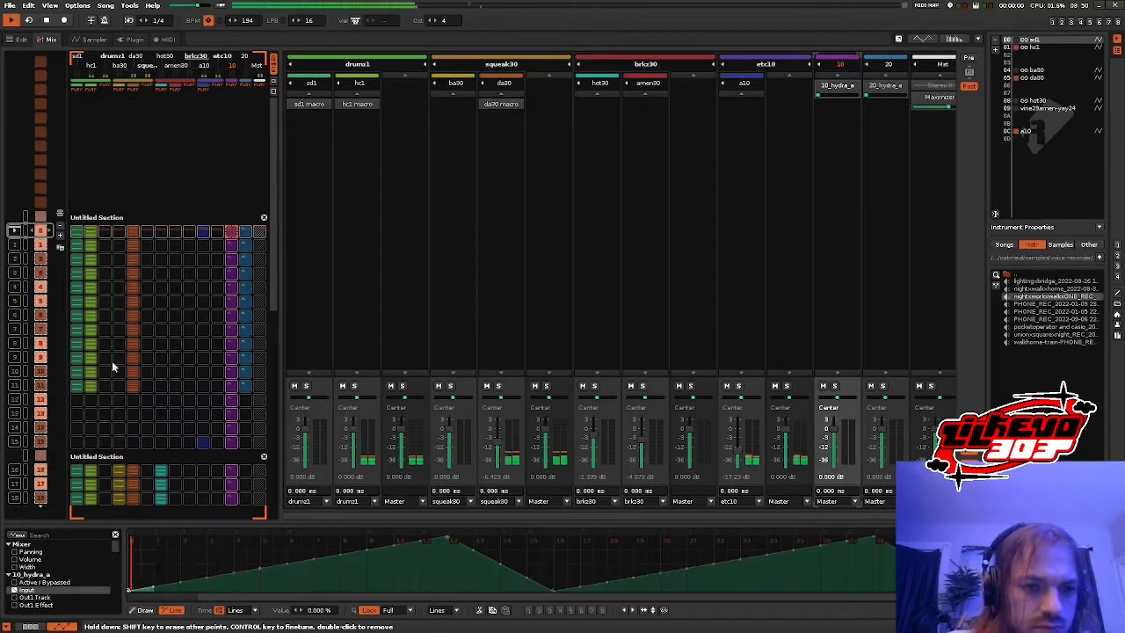
- Open instrument a10 in the sampler's modulation view and show its macros for a macro 1 mapping
click(93, 40)
key(alt+Down)
key(alt+Down)
key(alt+Down)
key(alt+Down)
key(alt+Down)
key(alt+Down)
key(alt+Down)
key(alt+Down)
key(alt+Down)
key(alt+Down)
key(alt+Down)
key(alt+Down)
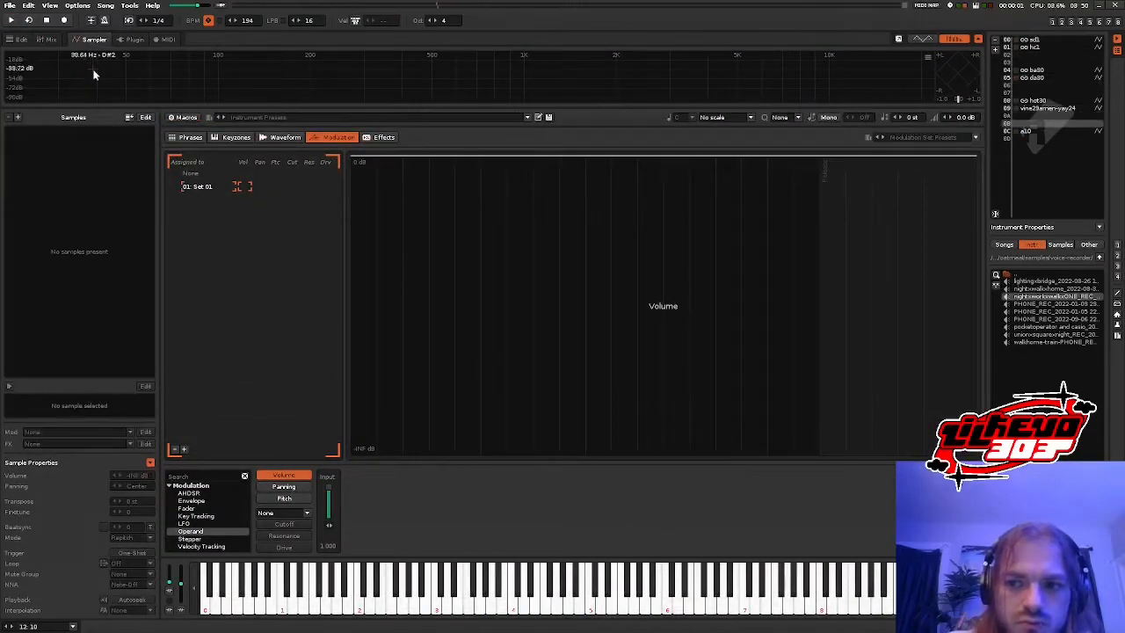
click(186, 118)
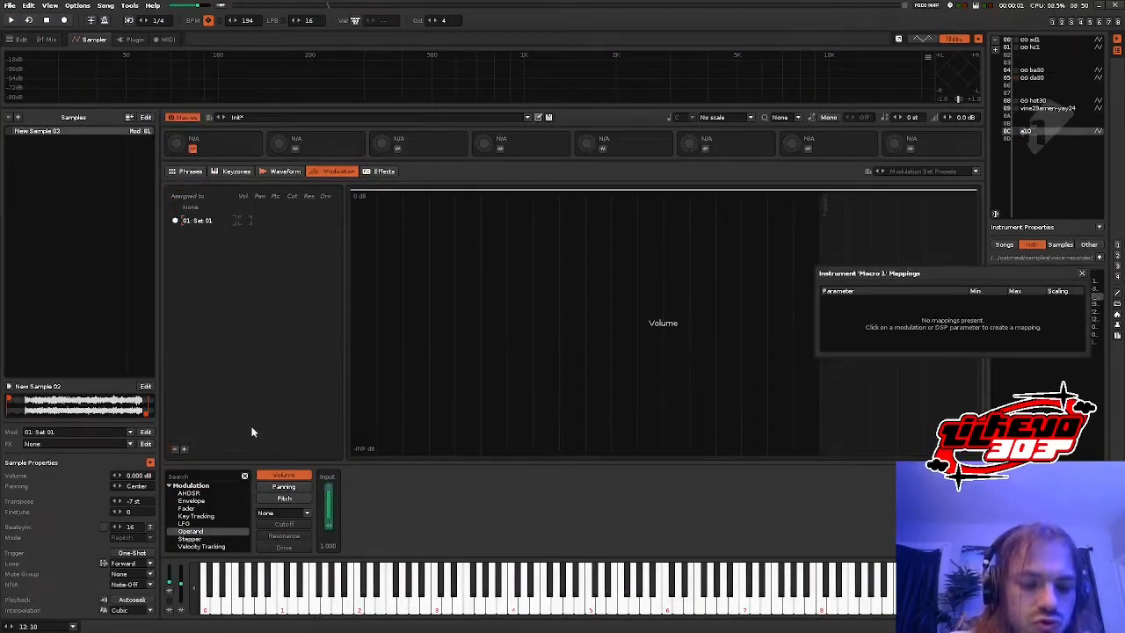
- Map Macro 1 to the modulation set's pitch with a range of -0.600 to 0.600, and enable Autoseek for the sample
click(273, 499)
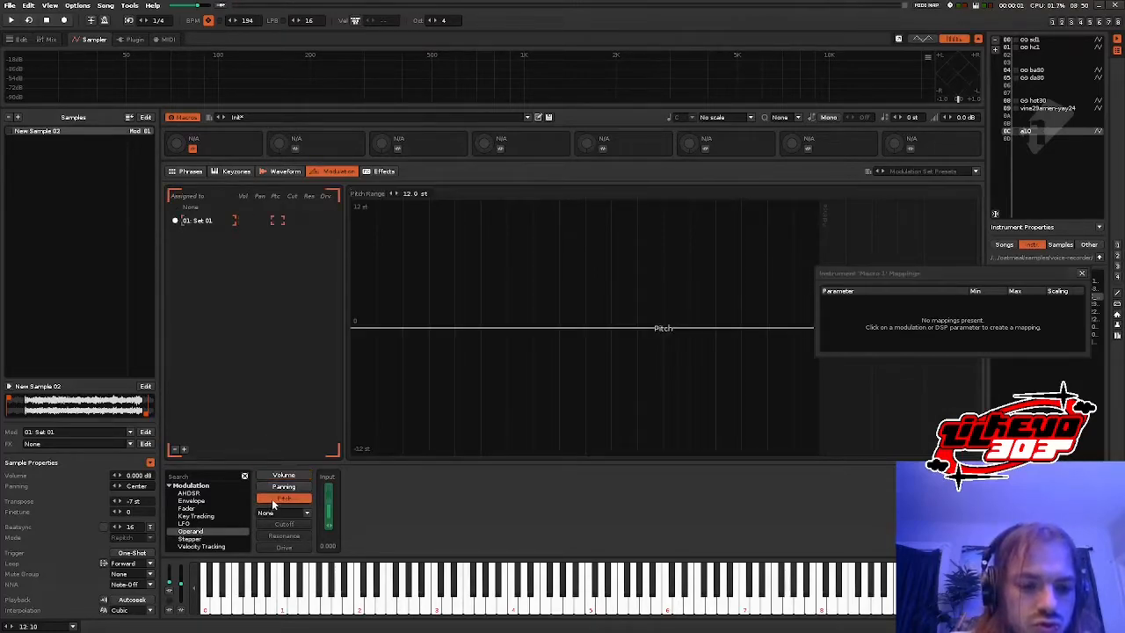
click(329, 508)
drag(979, 301, 1018, 321)
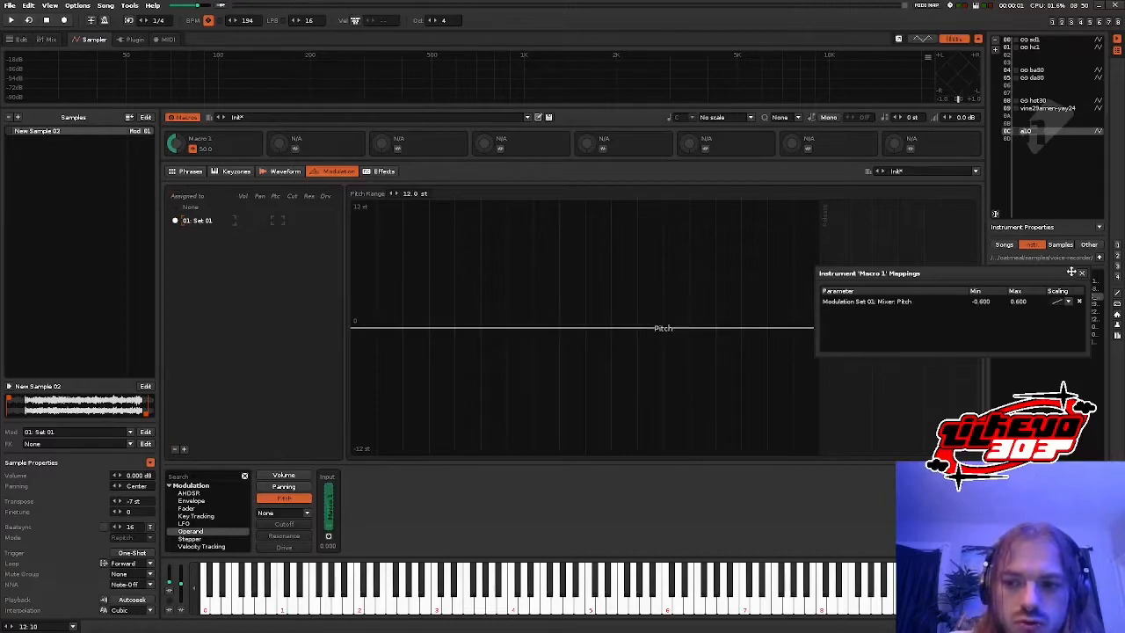
click(1082, 276)
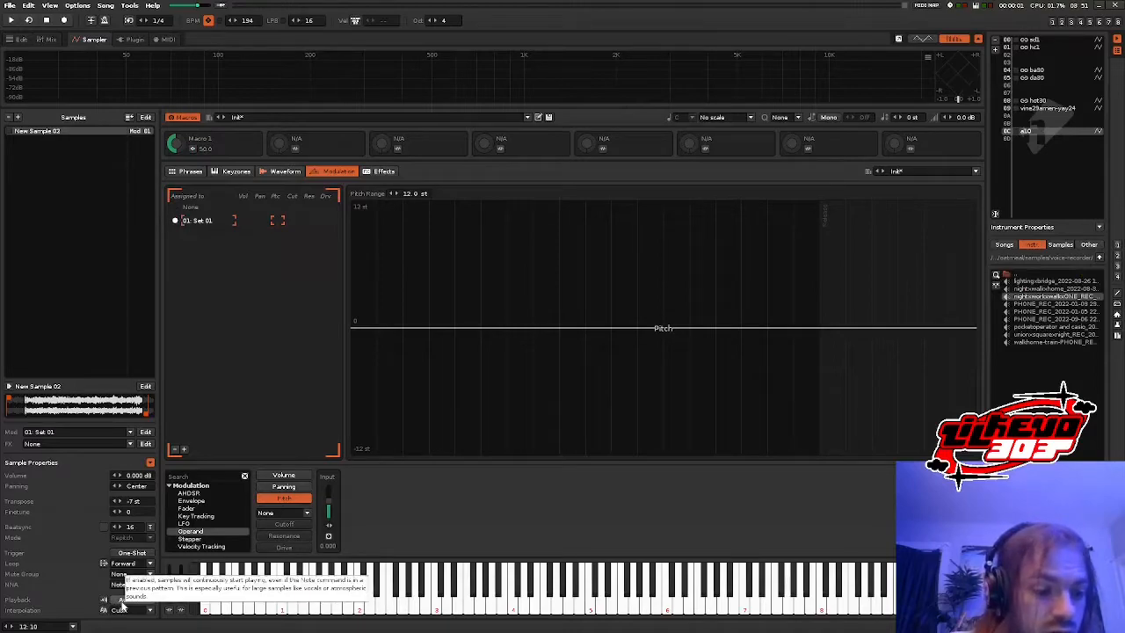
click(122, 602)
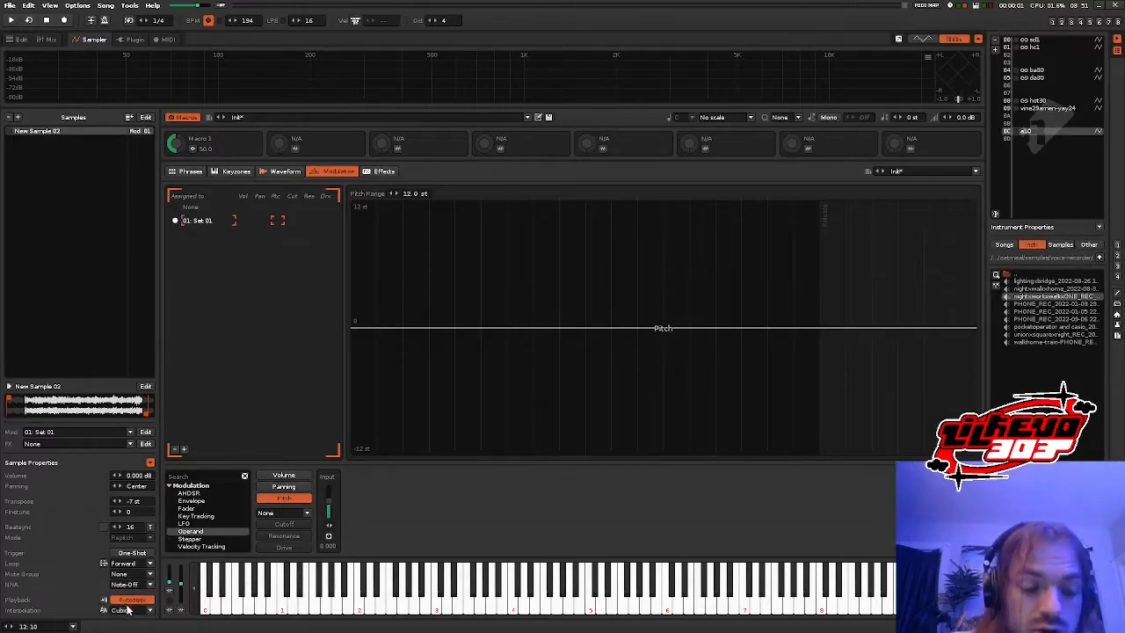
- Examine the pattern sequence around the a10 track's blocks in the pattern matrix and briefly audition playback
click(19, 39)
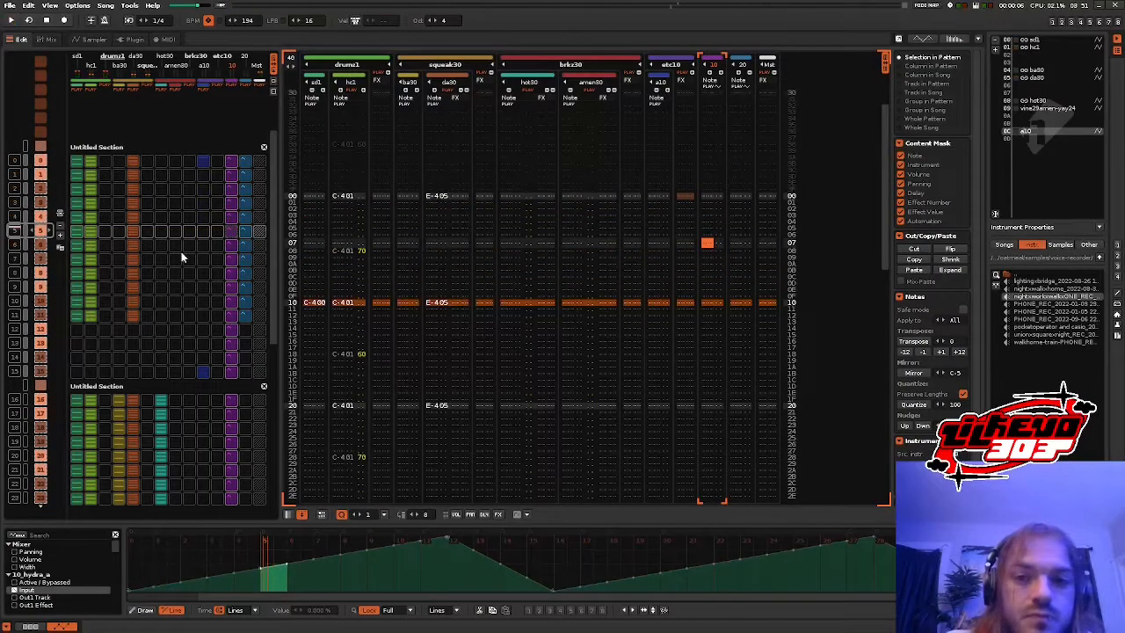
scroll(175, 252, up, 5)
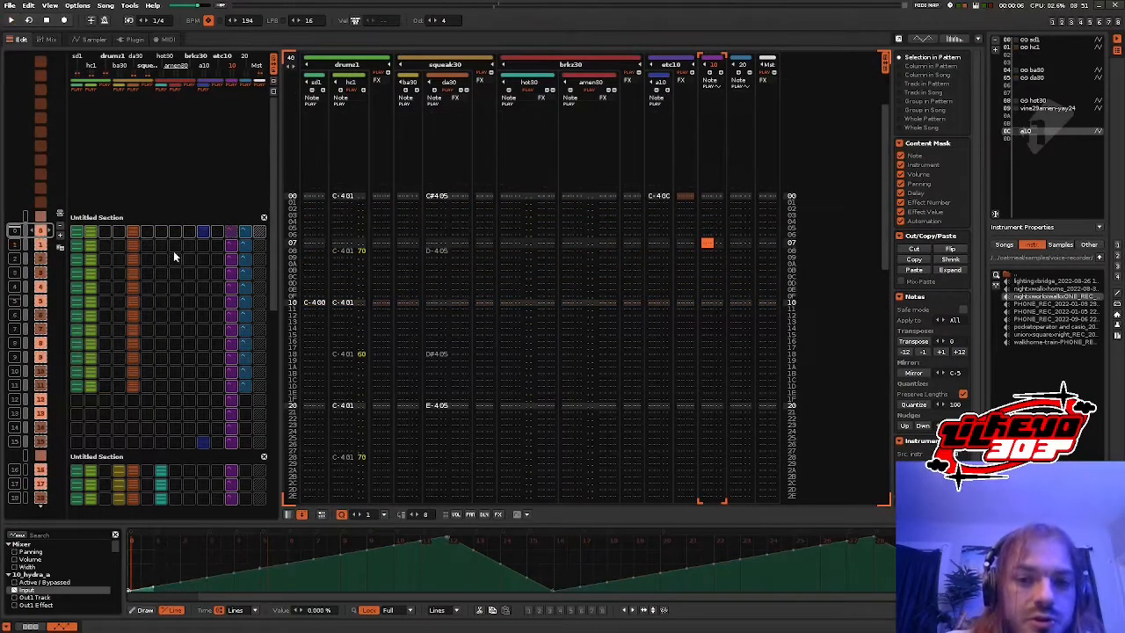
key(space)
key(space)
scroll(185, 230, down, 4)
scroll(186, 230, down, 6)
scroll(186, 230, up, 9)
scroll(191, 223, down, 9)
scroll(206, 214, up, 6)
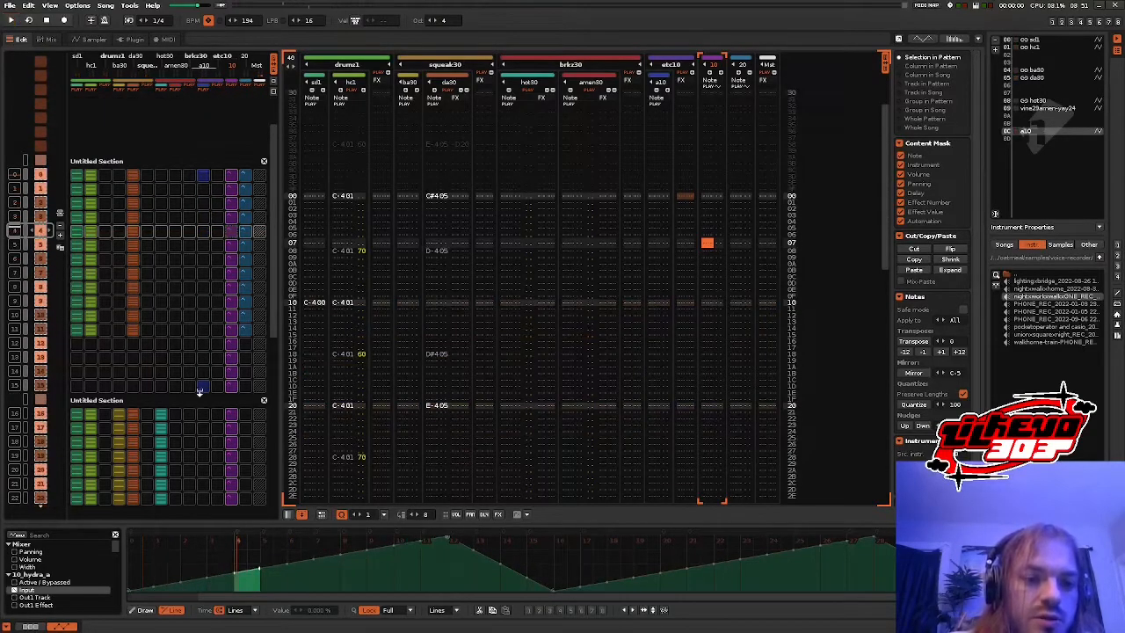
scroll(191, 371, down, 11)
scroll(527, 359, down, 5)
scroll(517, 268, down, 5)
scroll(186, 281, up, 10)
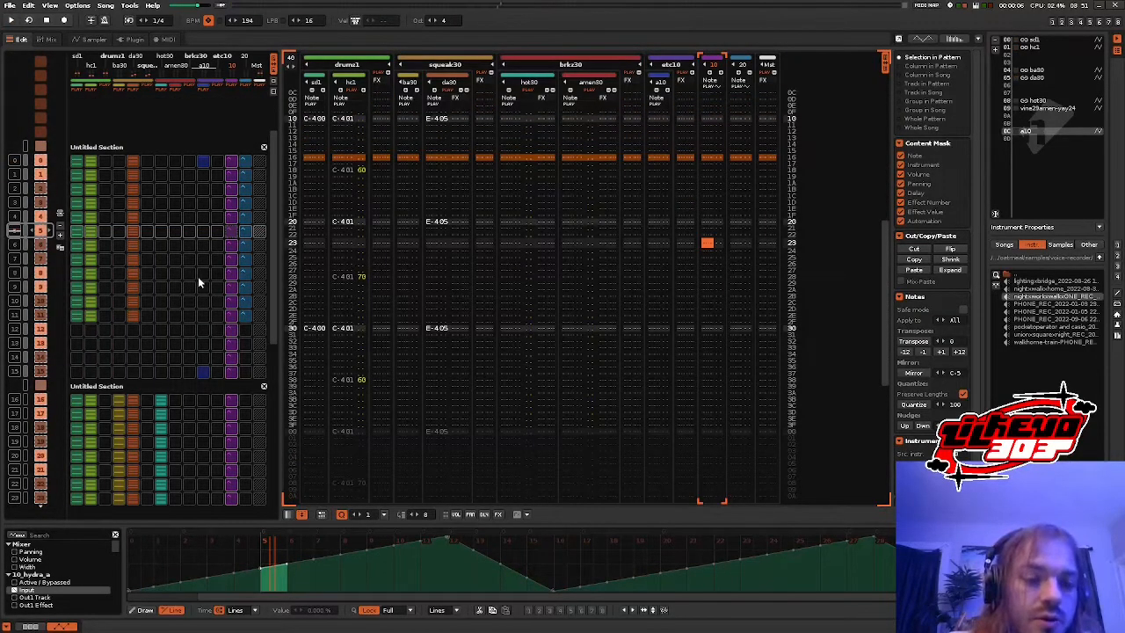
click(201, 234)
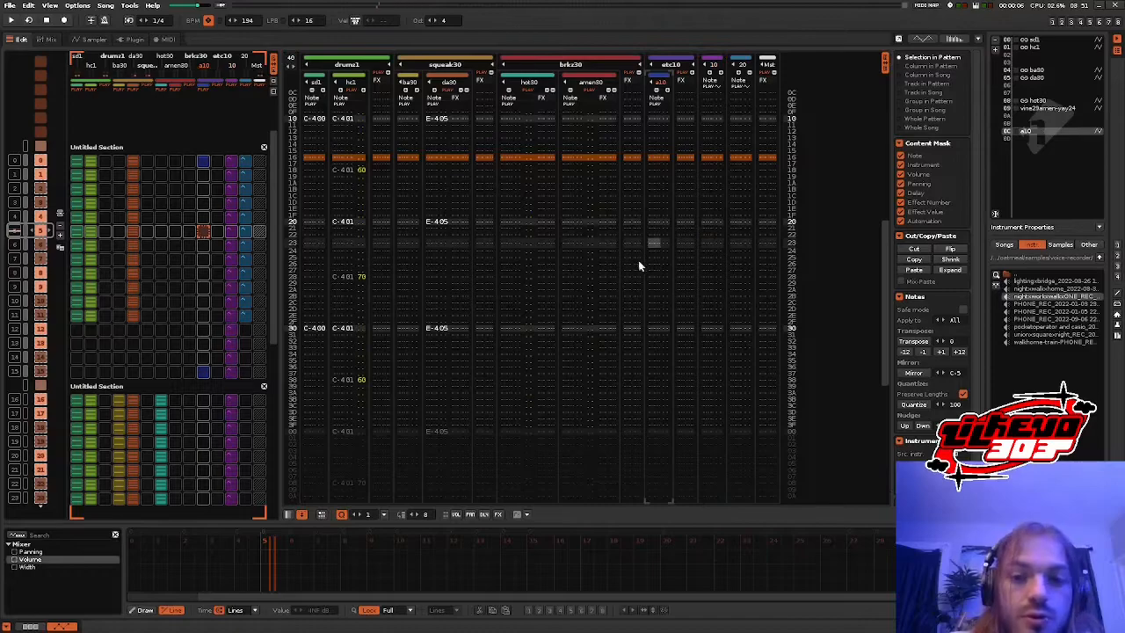
scroll(639, 263, up, 2)
key(space)
key(space)
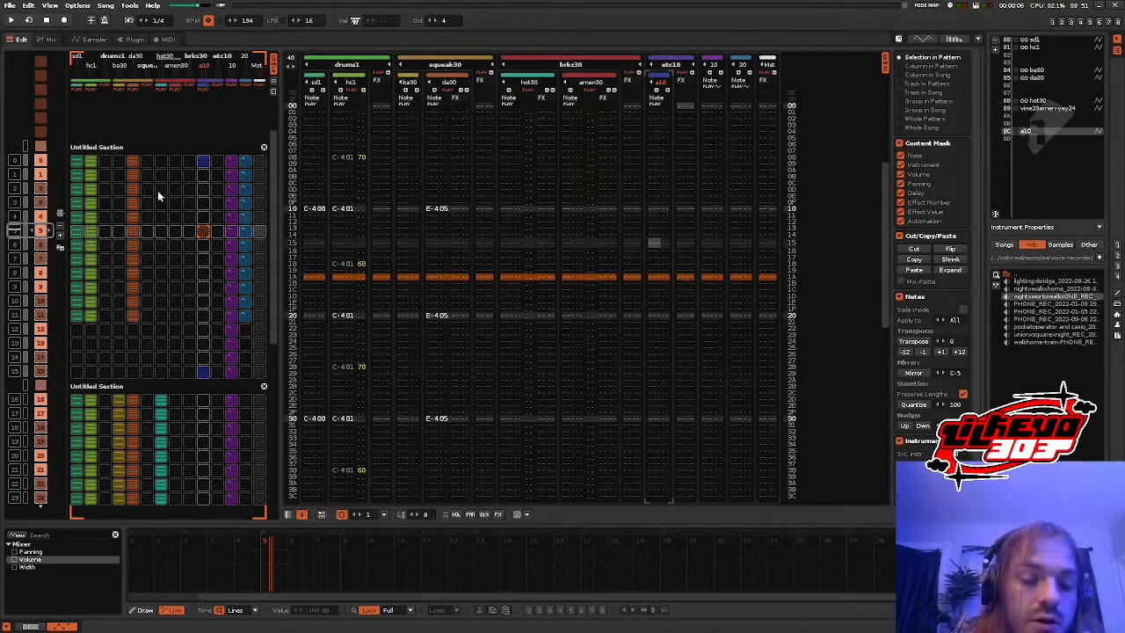
- Check the a10 instrument's autoseek and pitch modulation settings in the sampler against the song's pattern layout
click(94, 39)
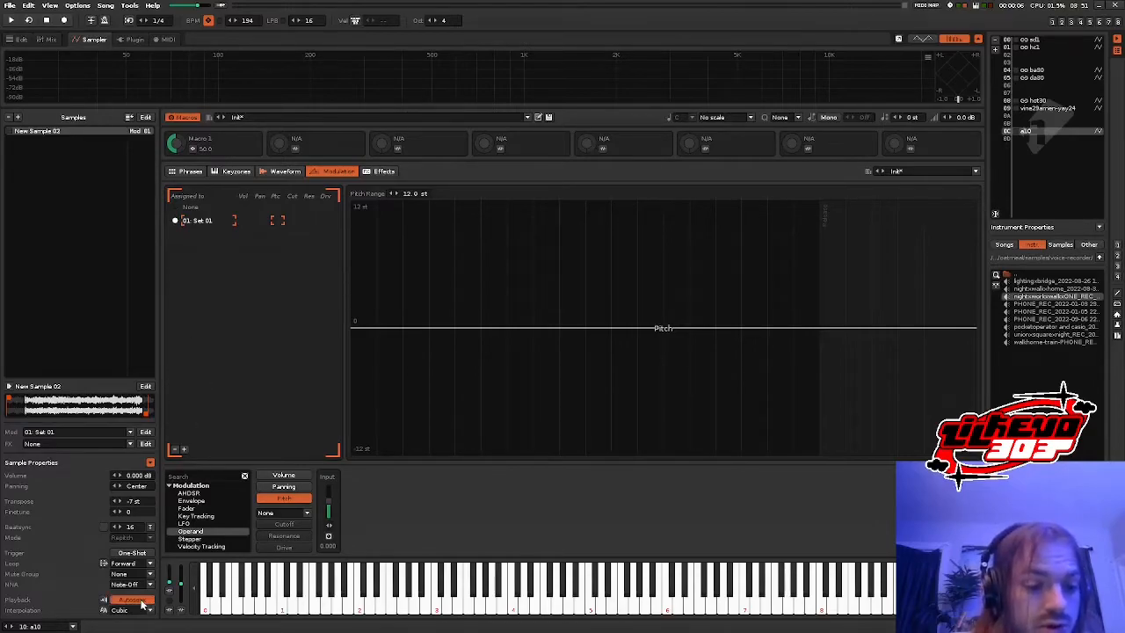
click(19, 40)
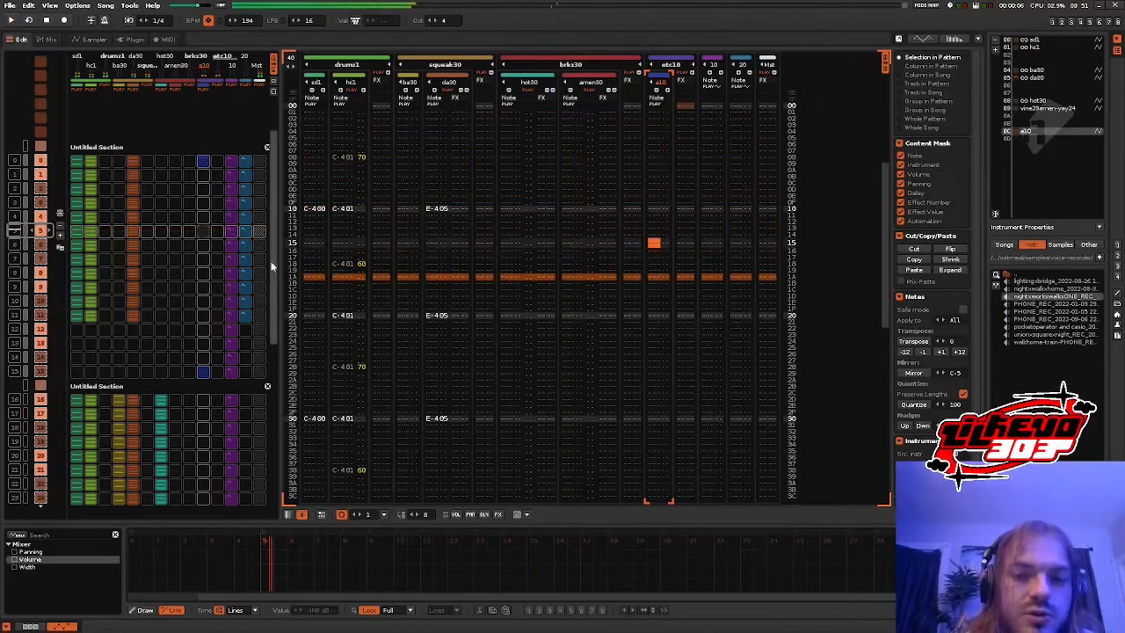
scroll(238, 297, up, 4)
scroll(235, 284, down, 5)
scroll(202, 263, down, 4)
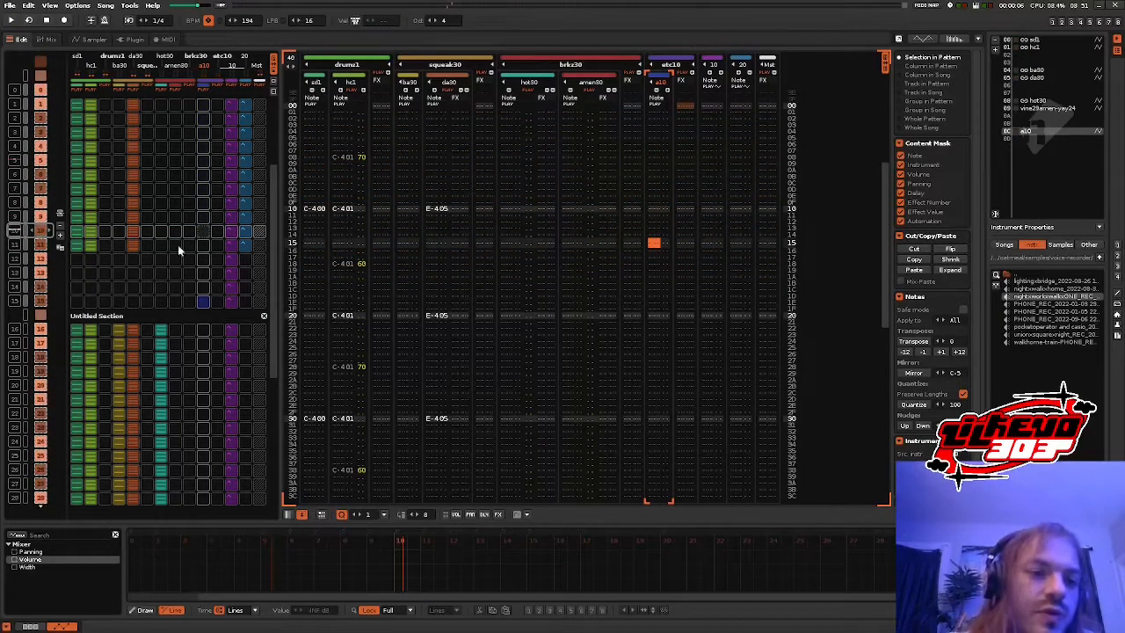
click(76, 40)
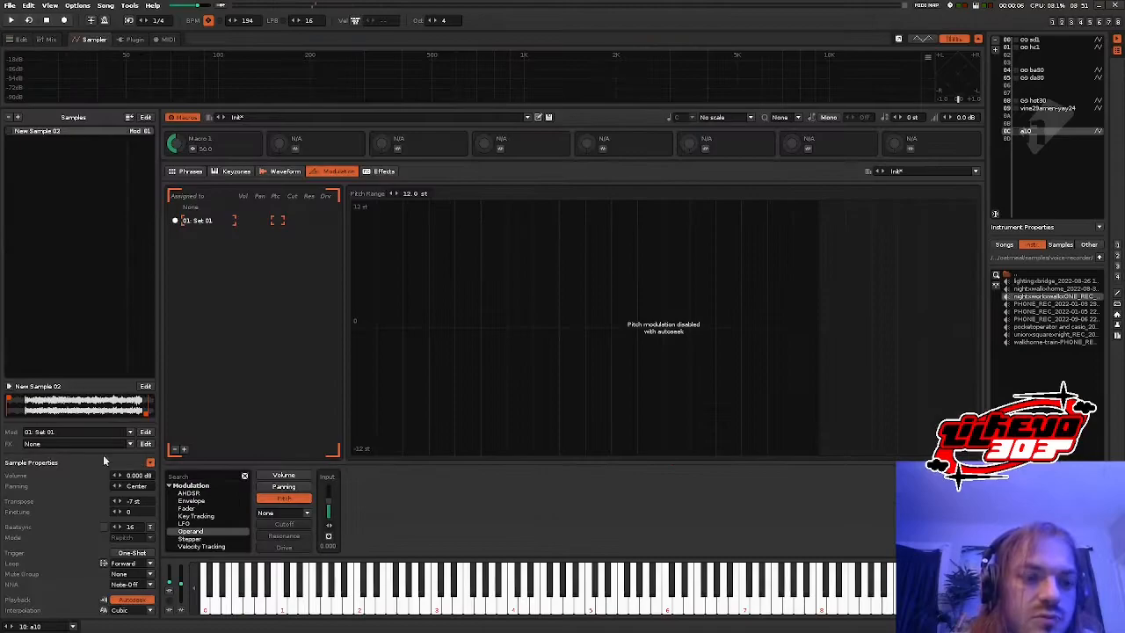
click(19, 40)
scroll(200, 323, up, 7)
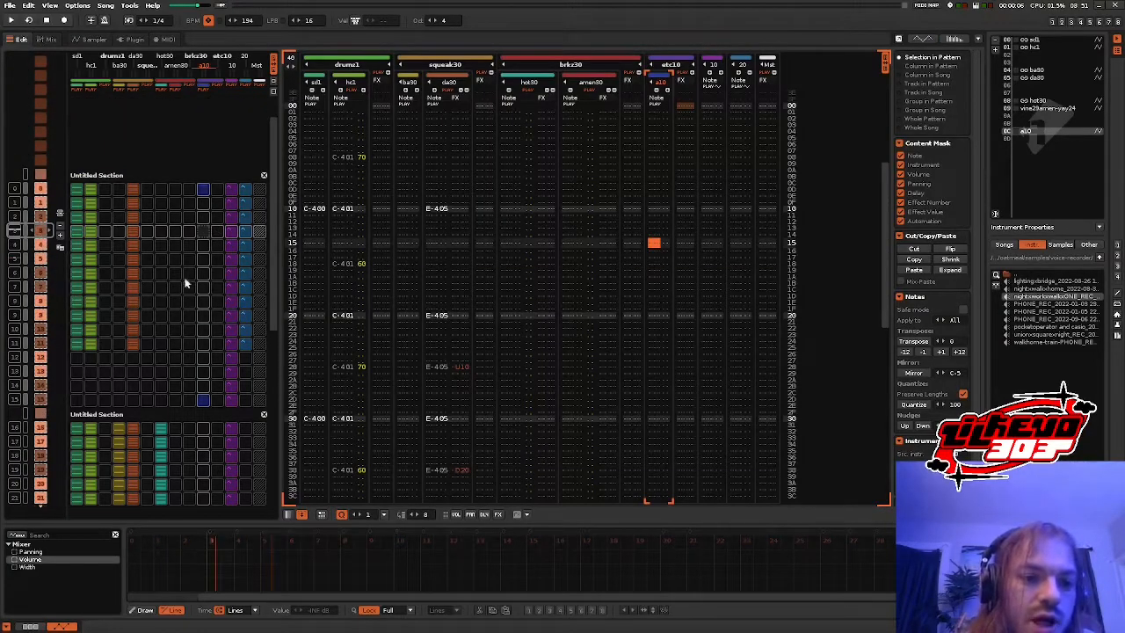
scroll(216, 230, up, 3)
scroll(214, 231, down, 8)
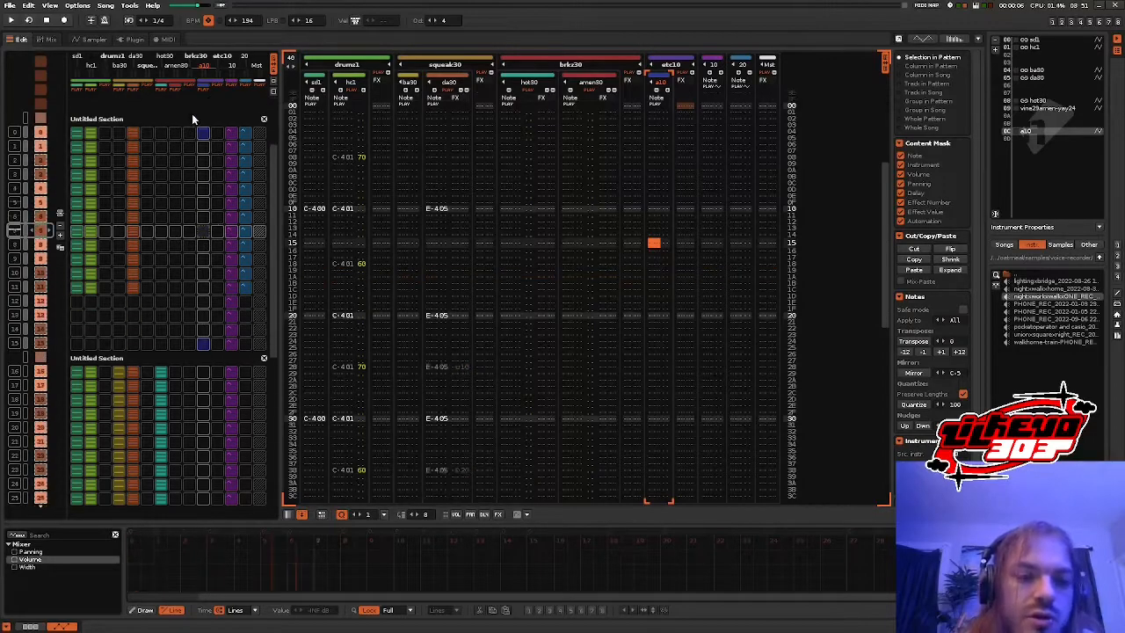
- Rename the a10 instrument's first macro to "10" and return to the pattern editor
click(85, 39)
double_click(209, 138)
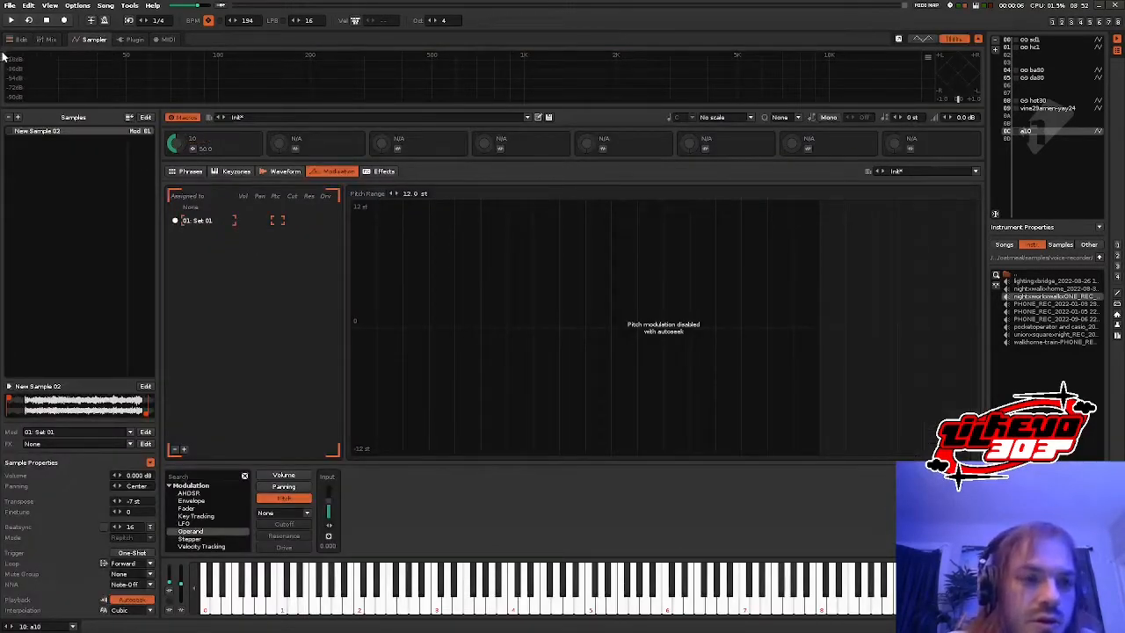
click(18, 40)
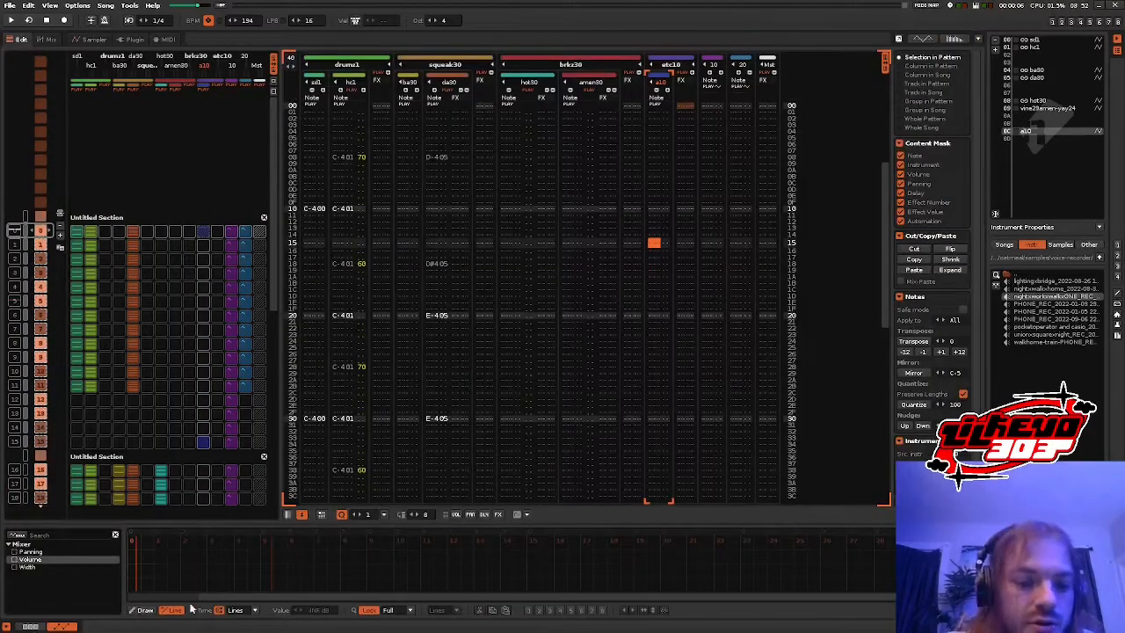
- Add an Instr. Macros device to the a10 track, name it "a10 macro", and select the send track 10
click(29, 627)
double_click(48, 577)
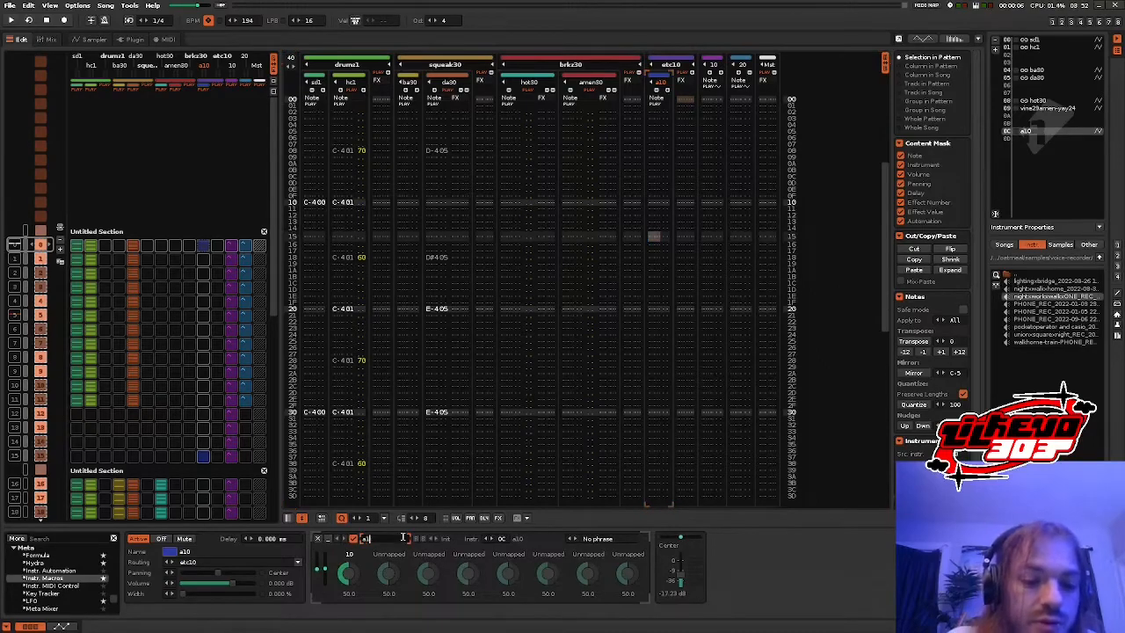
key(Escape)
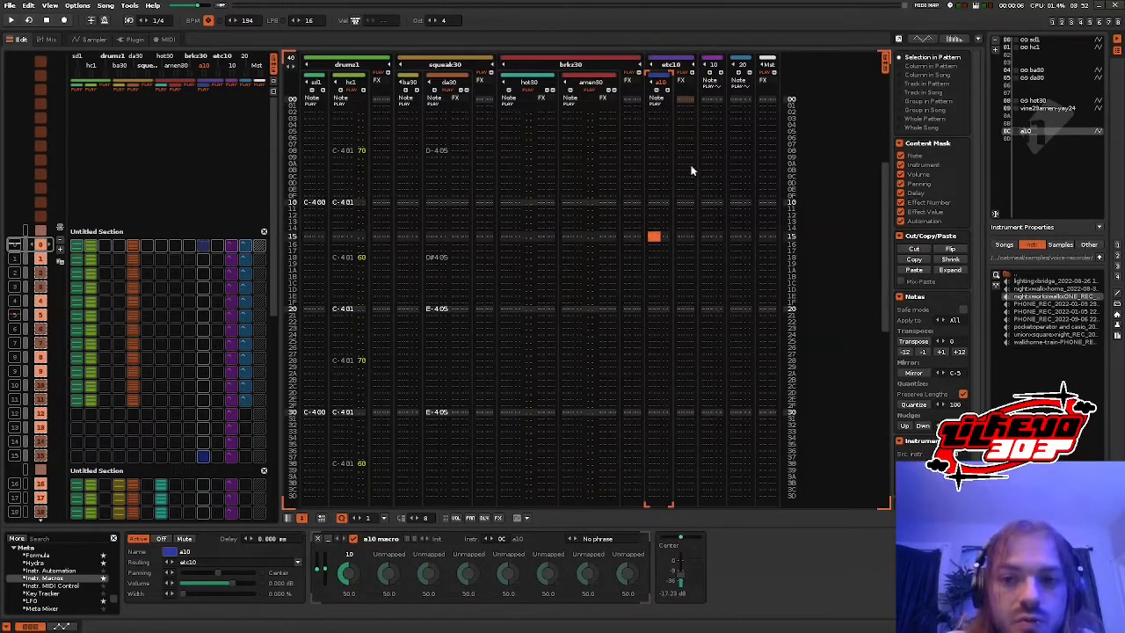
key(Tab)
click(343, 563)
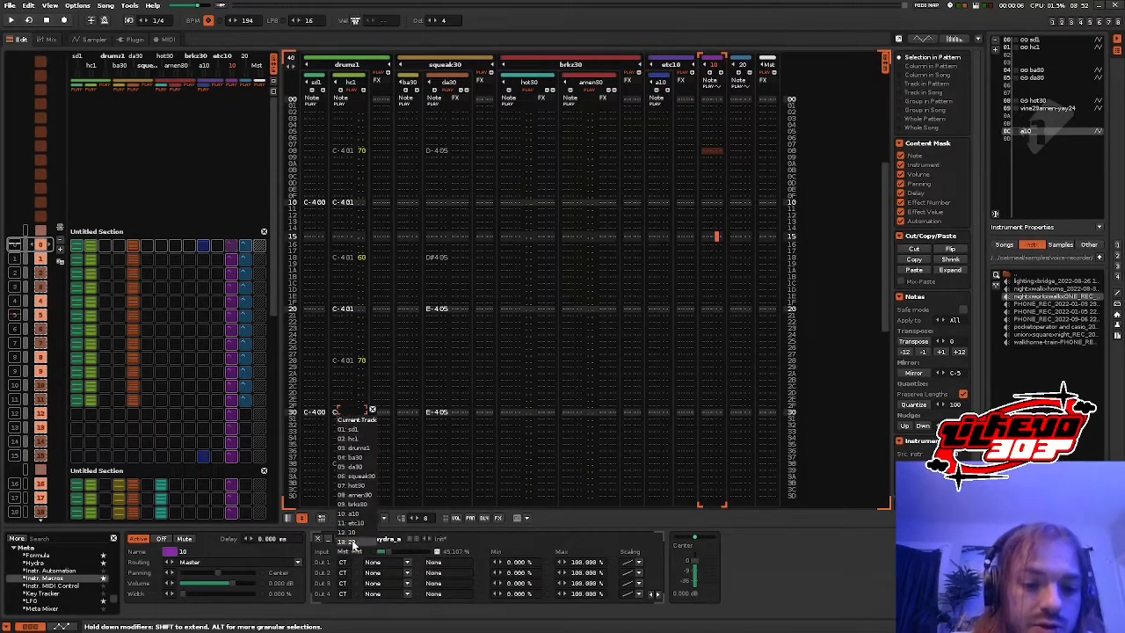
click(354, 534)
key(ctrl+z)
- Route the first output of 10_hydra_a to the a10 track's "a10 macro" device, targeting its parameter 10
click(342, 564)
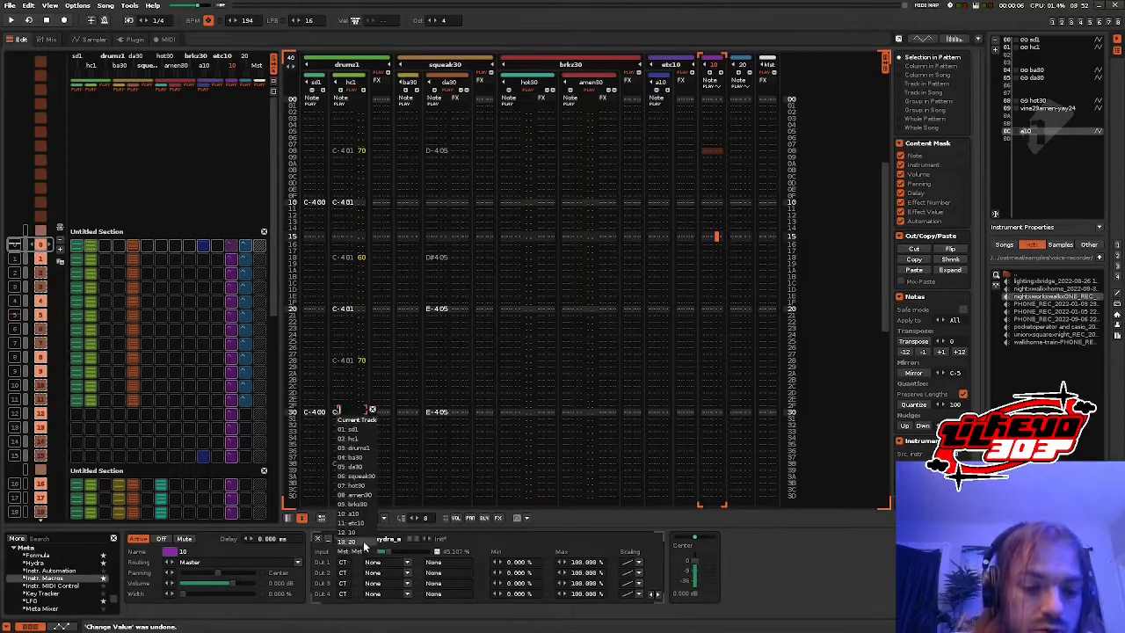
click(351, 513)
click(370, 563)
click(378, 554)
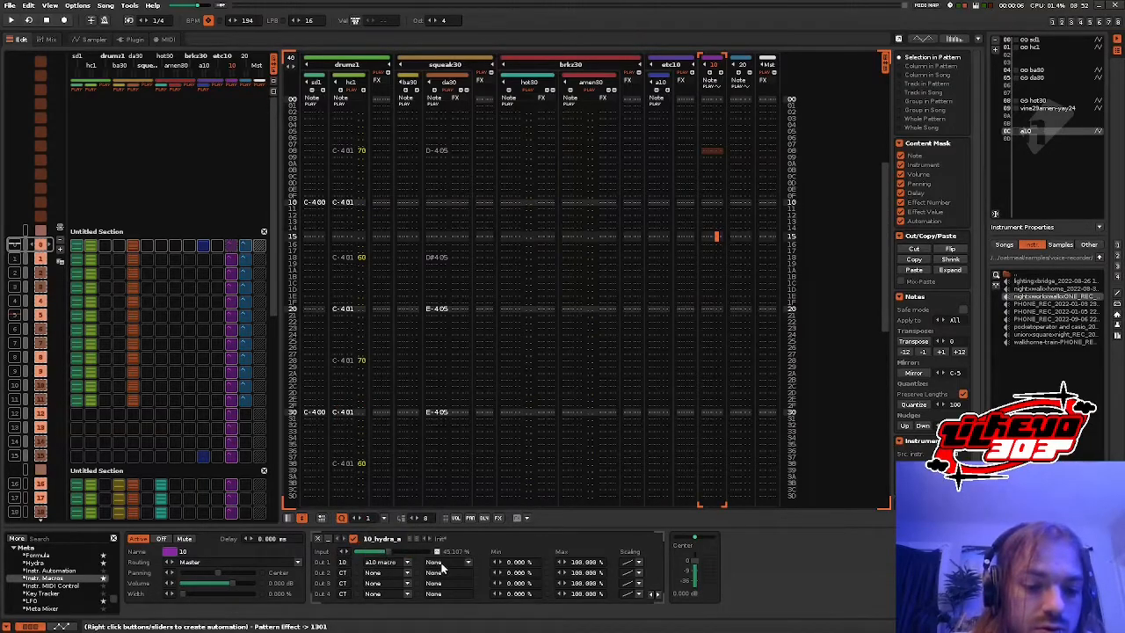
click(444, 563)
click(435, 455)
- Play the song, open the mappings of macro 10 in the sampler, and set the pitch modulation range to 17.7 st
key(space)
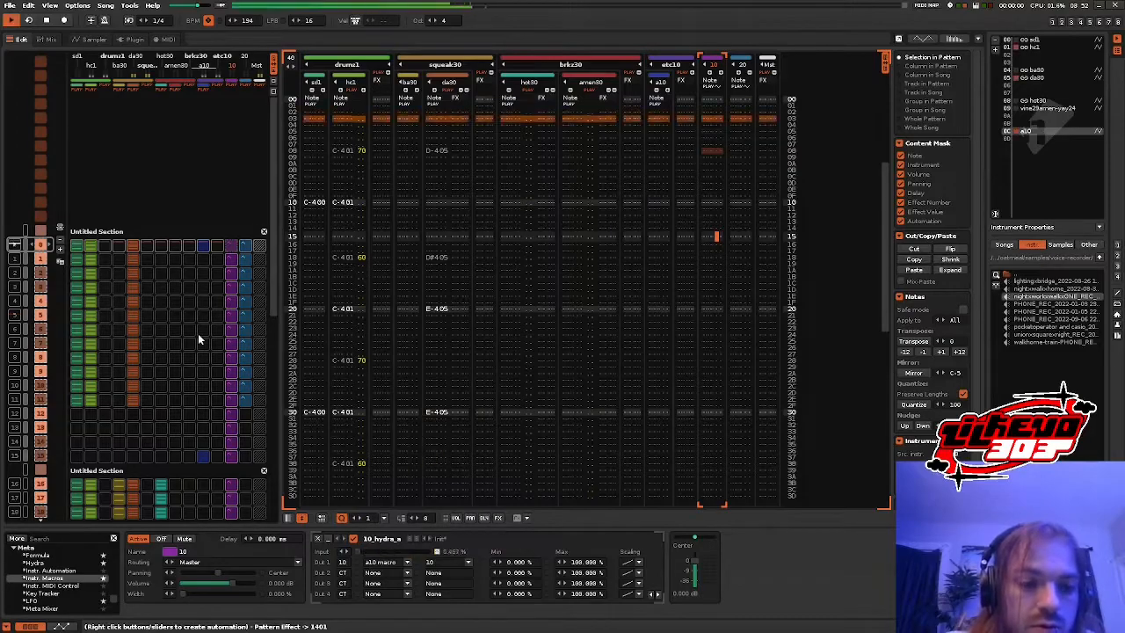
click(92, 39)
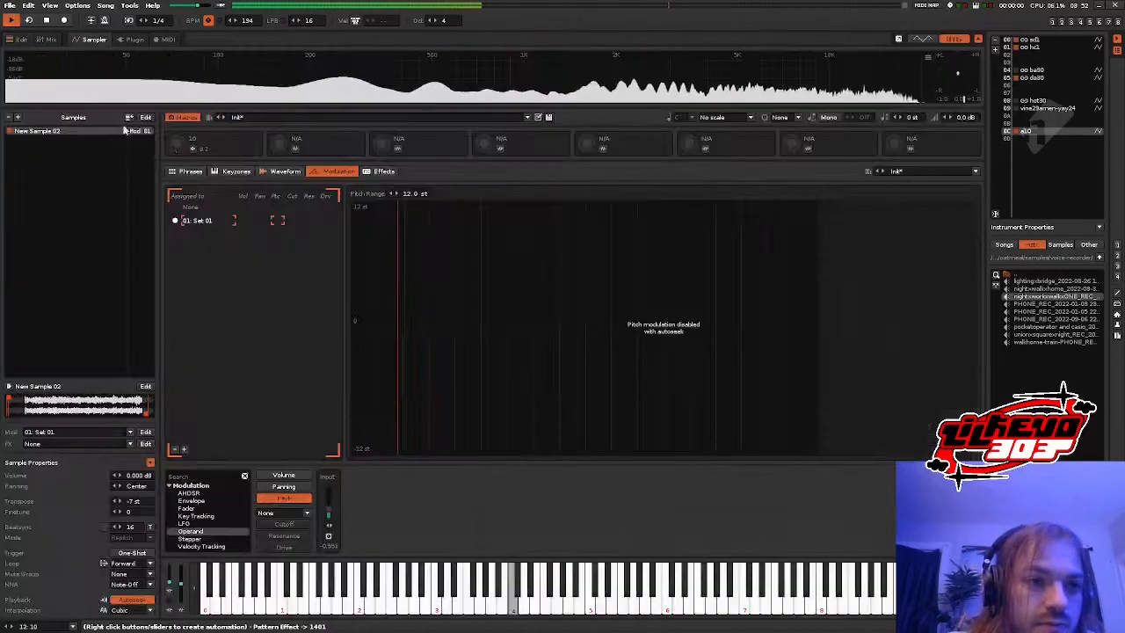
click(194, 149)
click(413, 194)
drag(413, 195, 417, 179)
key(space)
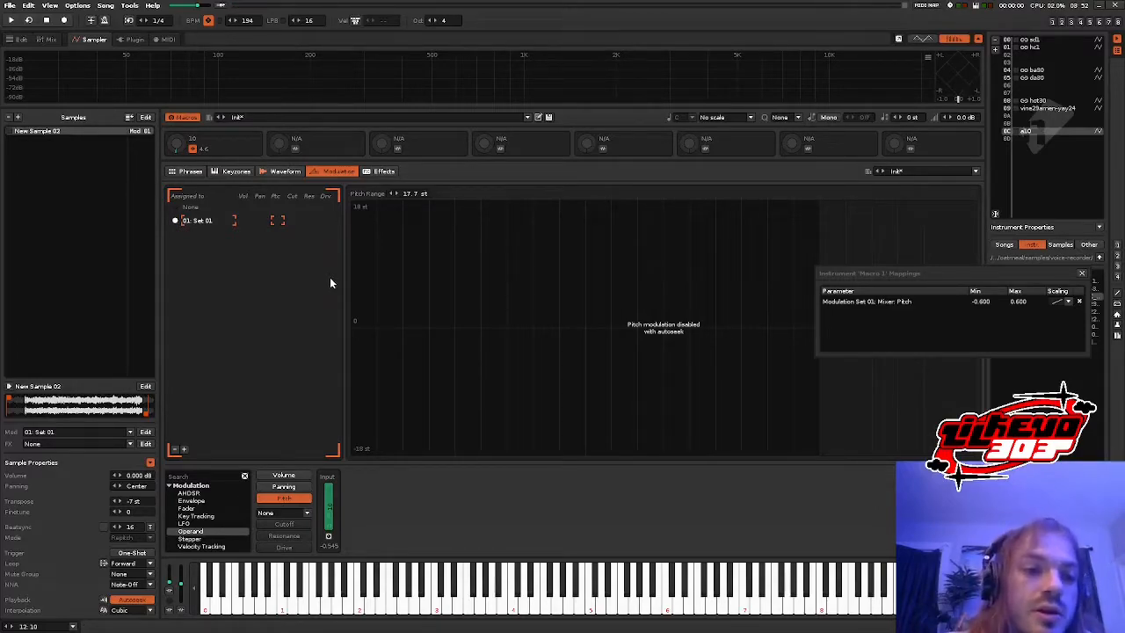
- Set the macro's pitch mapping to a minimum of 0.800 and a maximum of -0.400, and play the song to hear it
drag(983, 301, 983, 290)
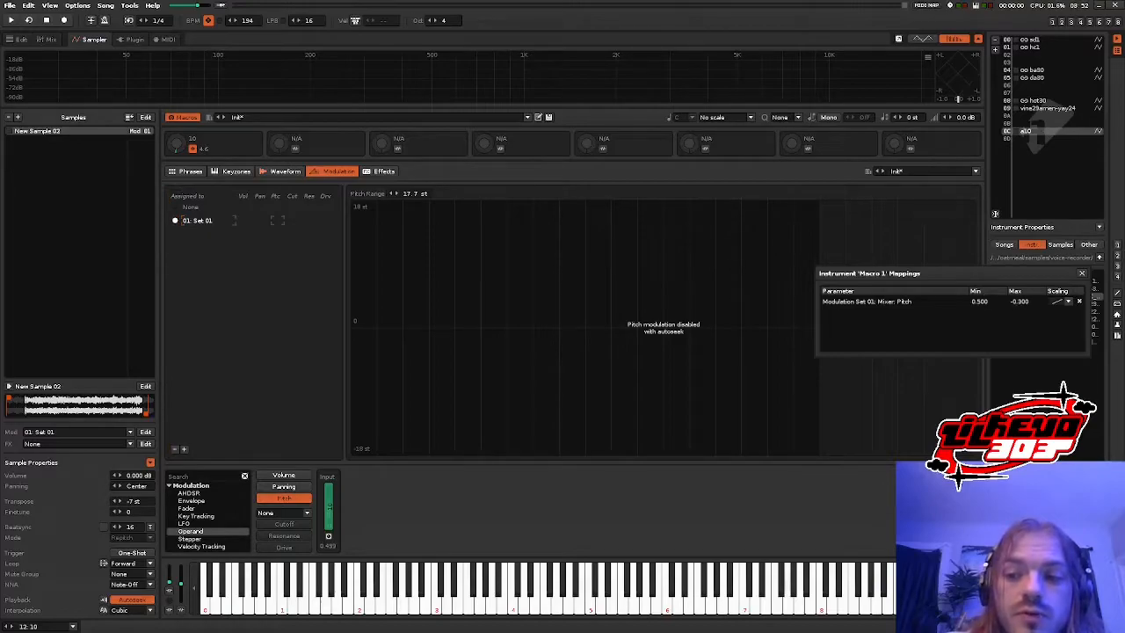
key(space)
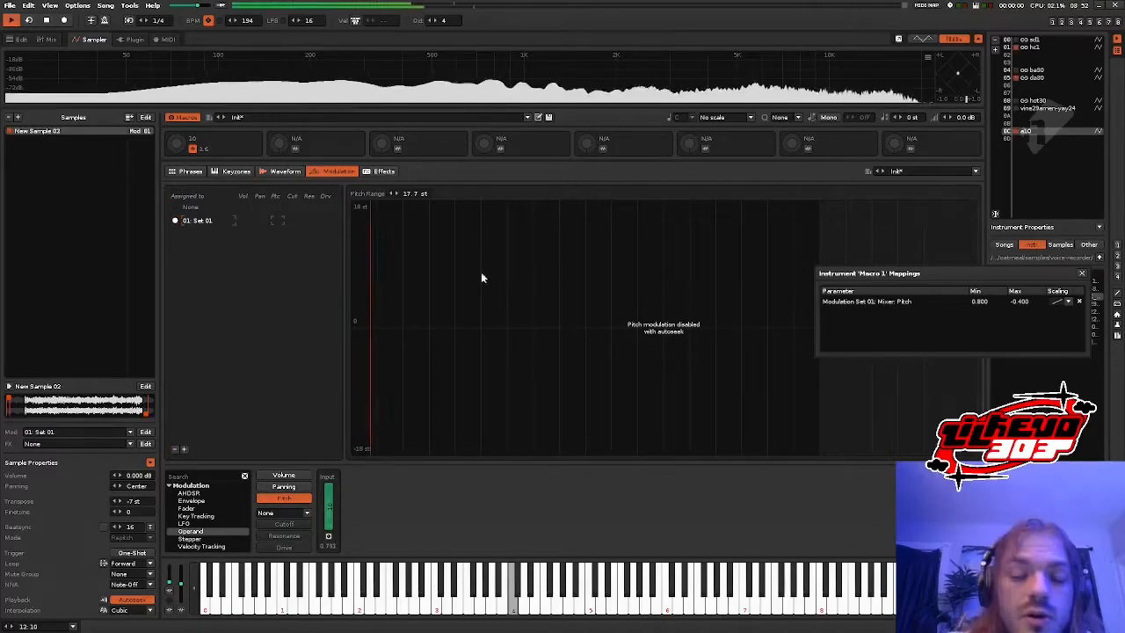
click(19, 40)
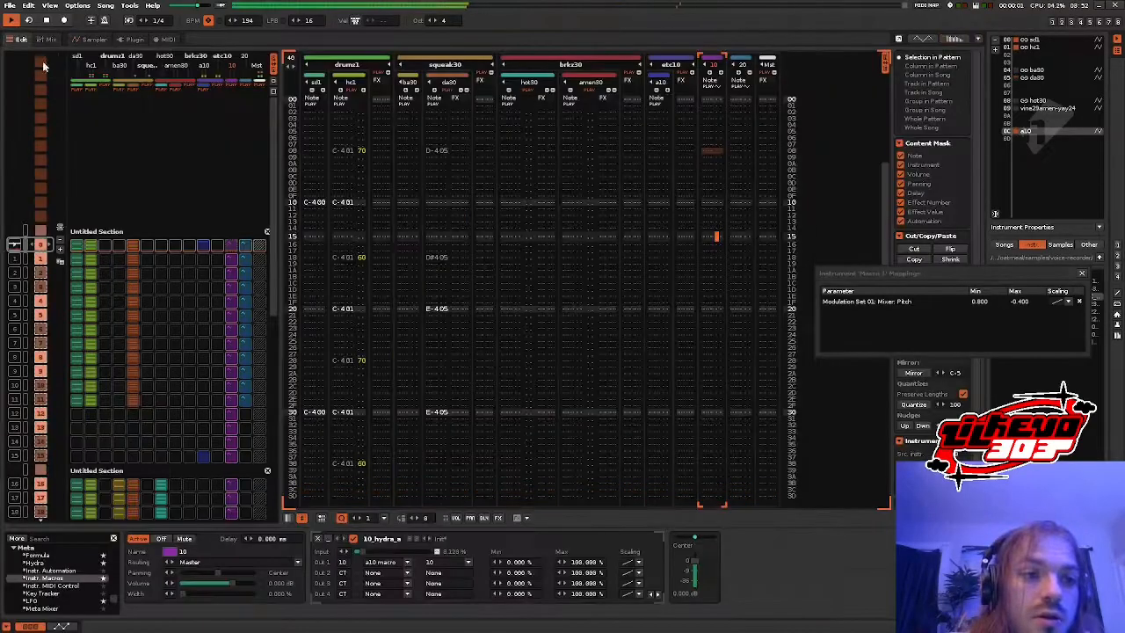
- Widen the pitch modulation range to 26.9 st and set the macro mapping's minimum to 0.841 during playback
click(93, 39)
drag(415, 194, 415, 201)
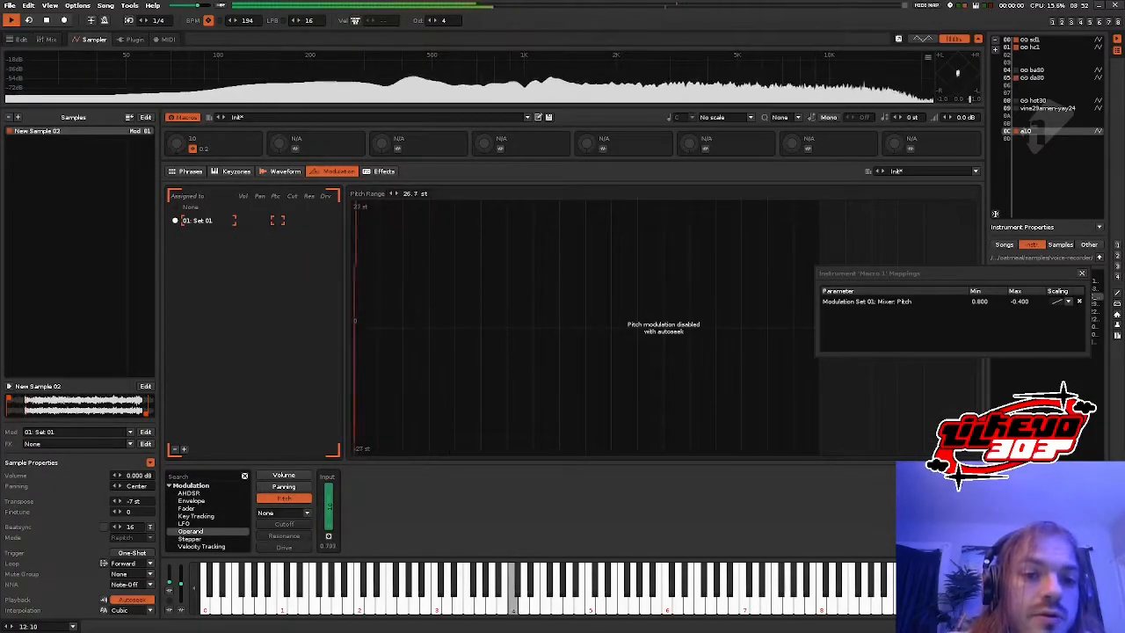
drag(981, 302, 981, 297)
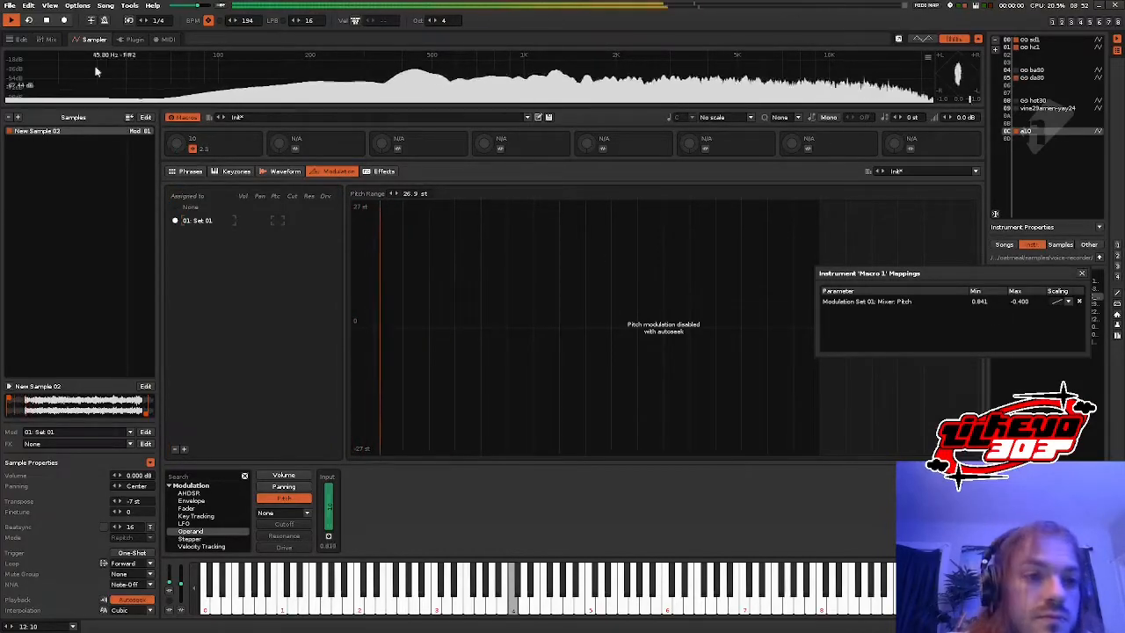
- Audition the song around patterns 12 to 15 in the pattern editor to hear the end of the pitch sweep
click(18, 38)
scroll(152, 170, down, 10)
scroll(150, 167, down, 2)
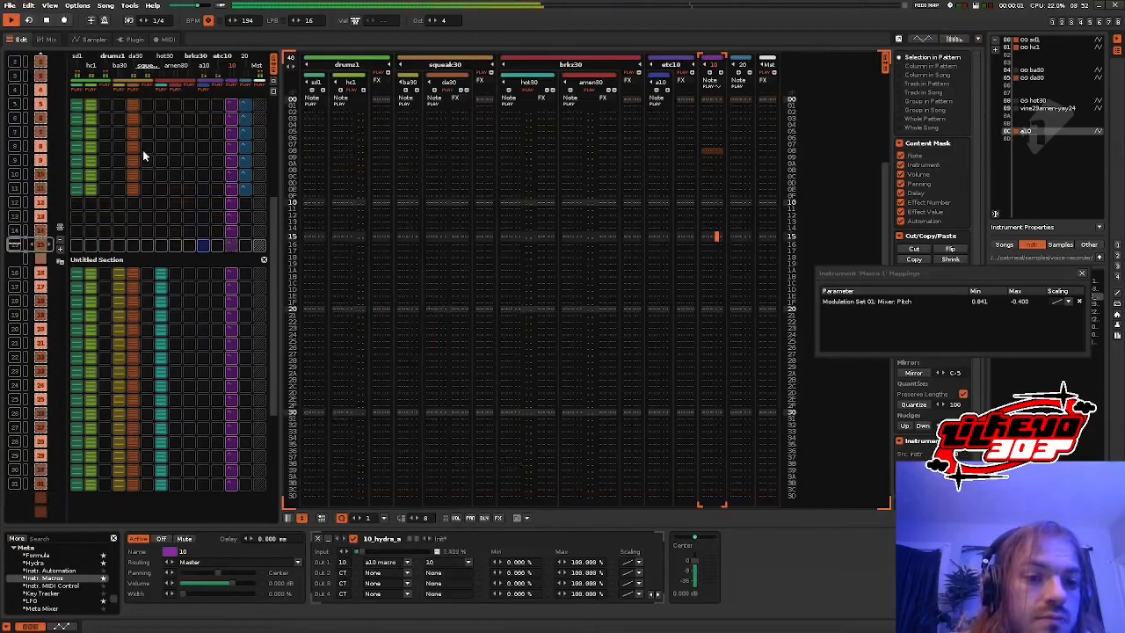
key(space)
key(space)
scroll(146, 162, up, 3)
key(space)
key(space)
- Lower the macro's pitch mapping maximum to -0.676, give the mapping a curved scaling, and audition it from pattern 12
click(26, 244)
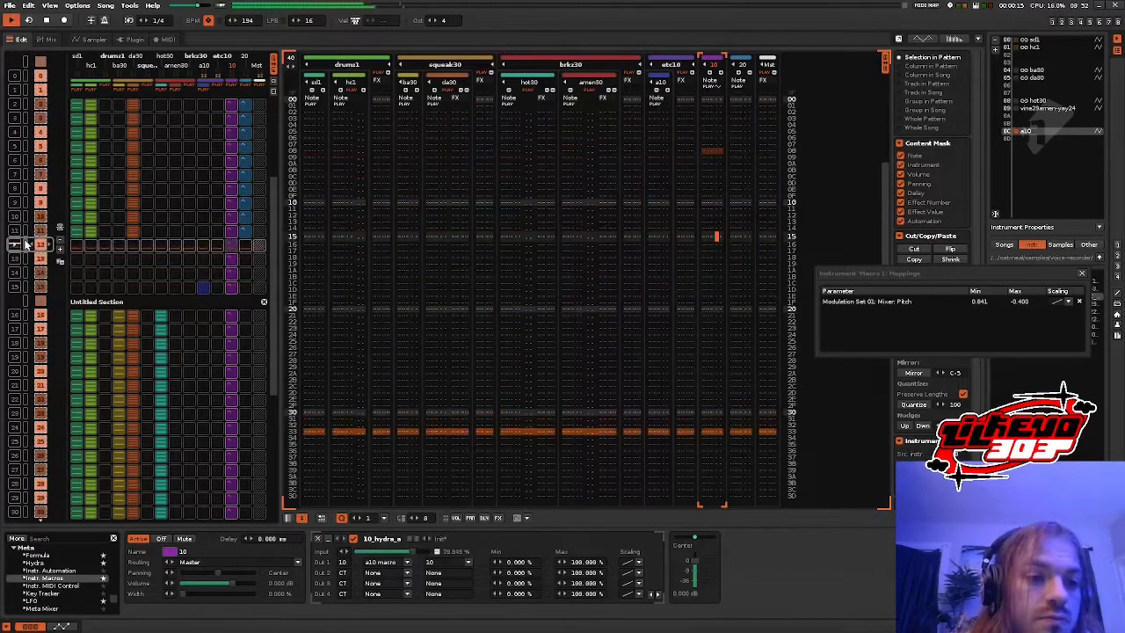
drag(1021, 302, 1021, 327)
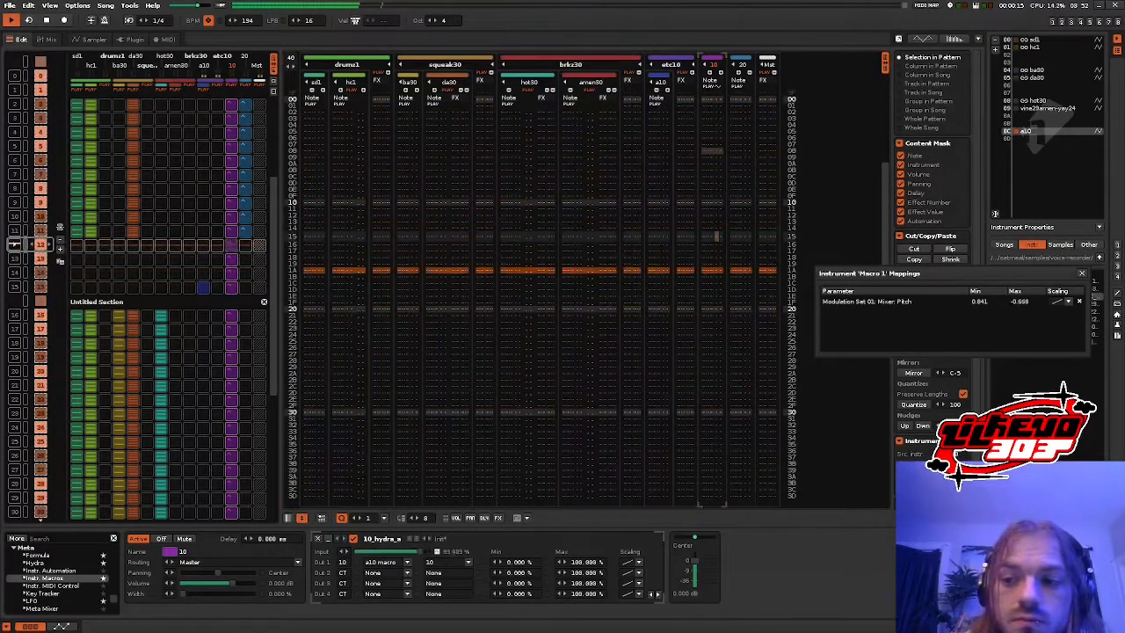
click(1066, 301)
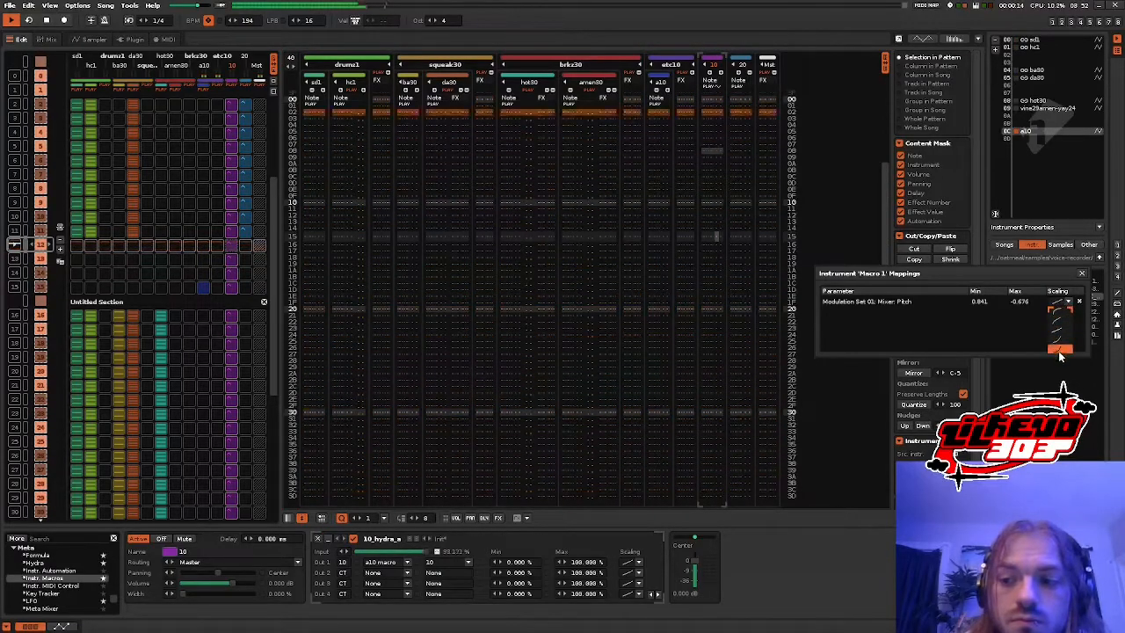
click(1058, 350)
click(1065, 302)
click(1059, 314)
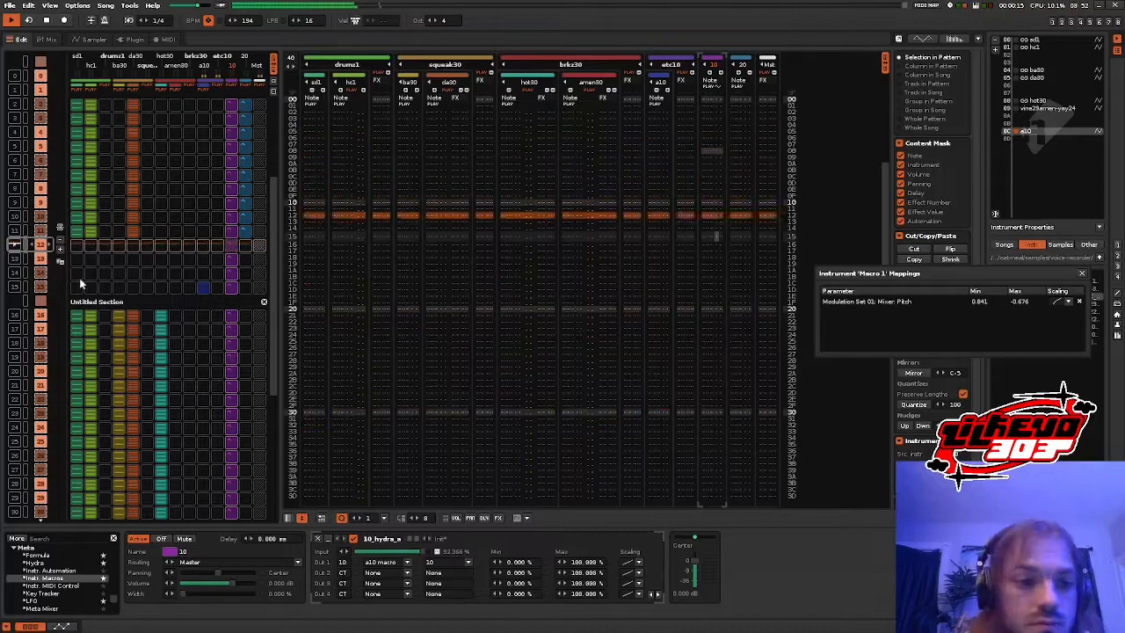
drag(27, 285, 30, 247)
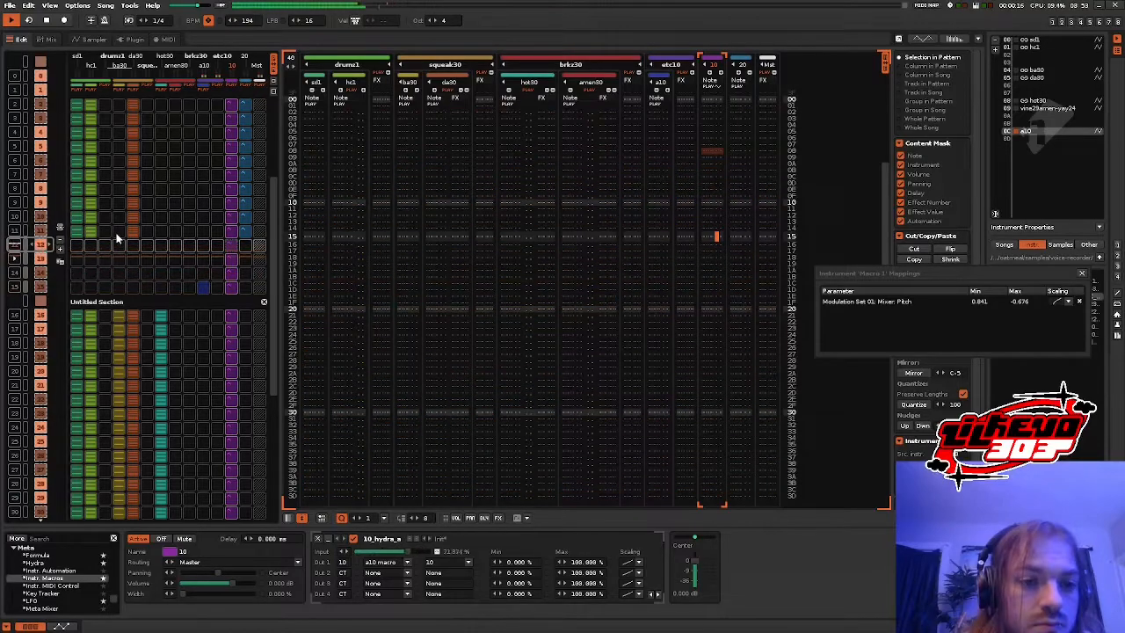
scroll(117, 237, up, 6)
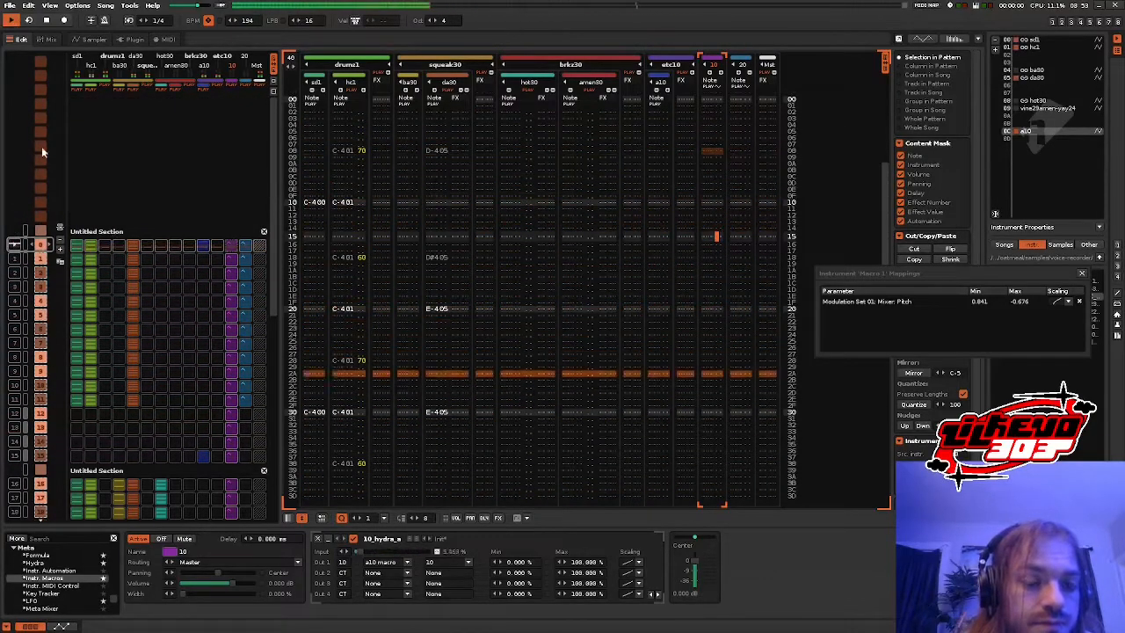
- Stop playback, add a volume Operand to the a10 instrument, and map its value to the second macro, named 20
click(91, 39)
key(space)
click(296, 147)
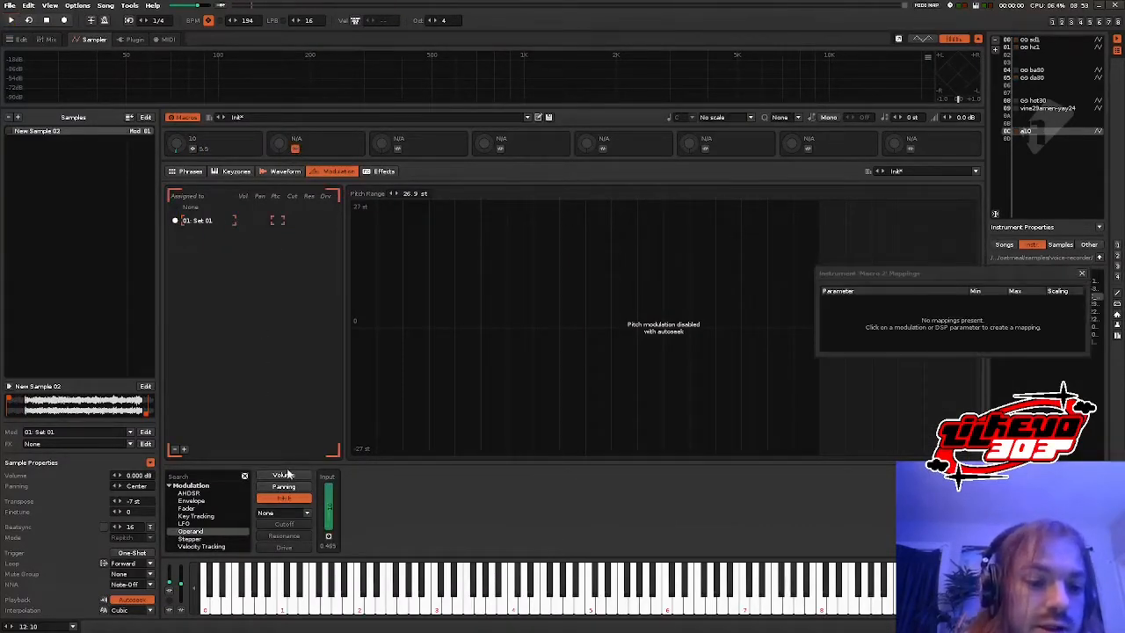
click(283, 475)
drag(223, 530, 462, 502)
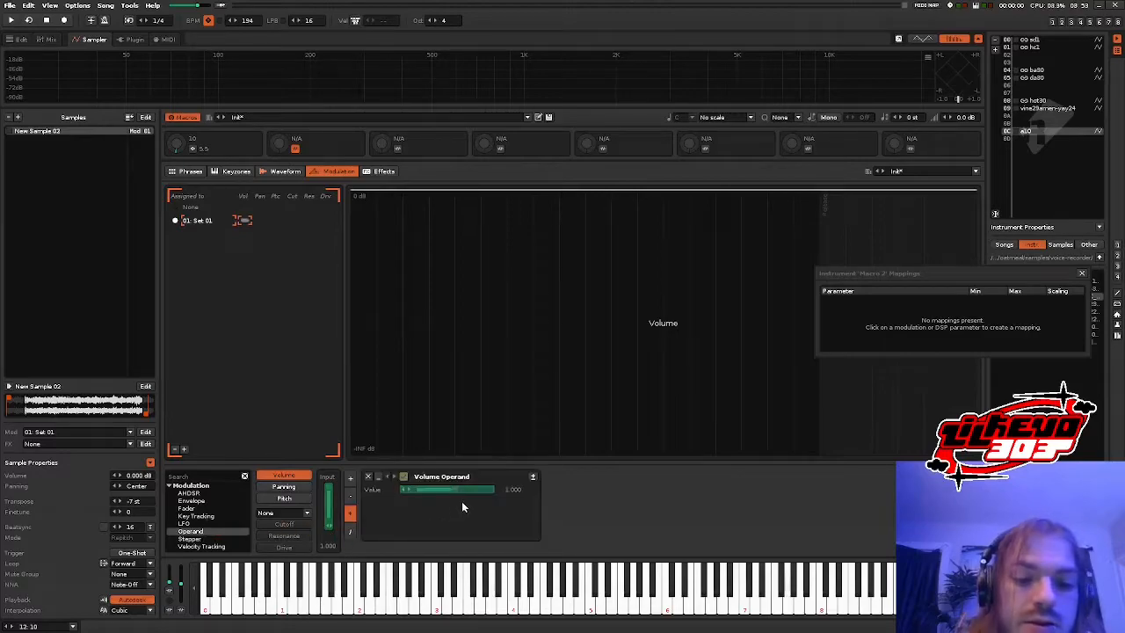
drag(1021, 303, 1022, 334)
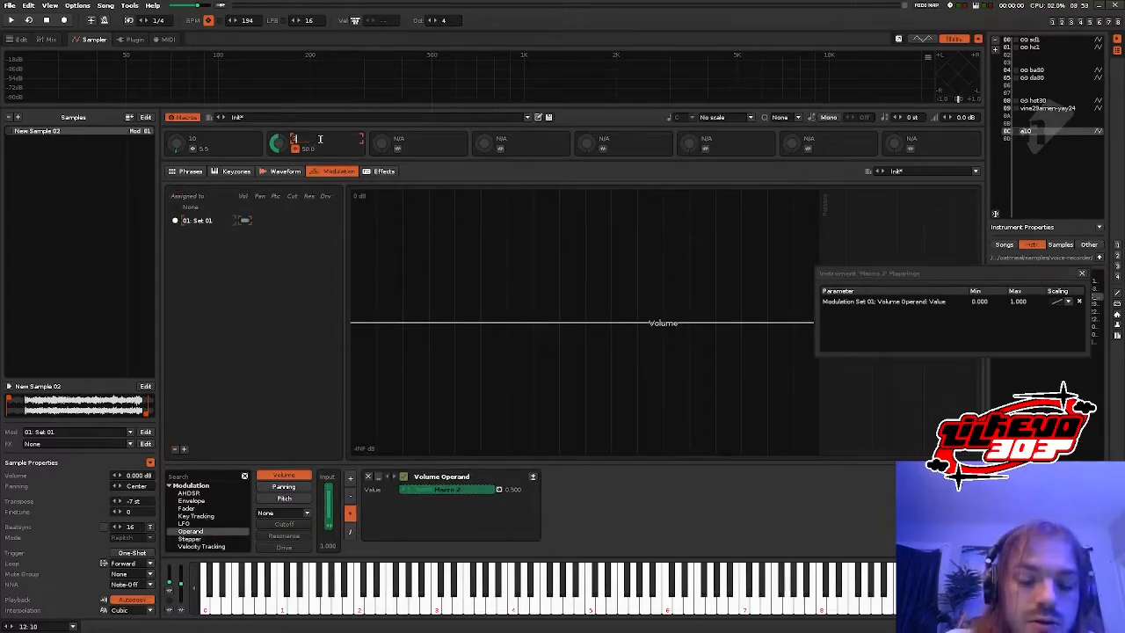
click(1083, 274)
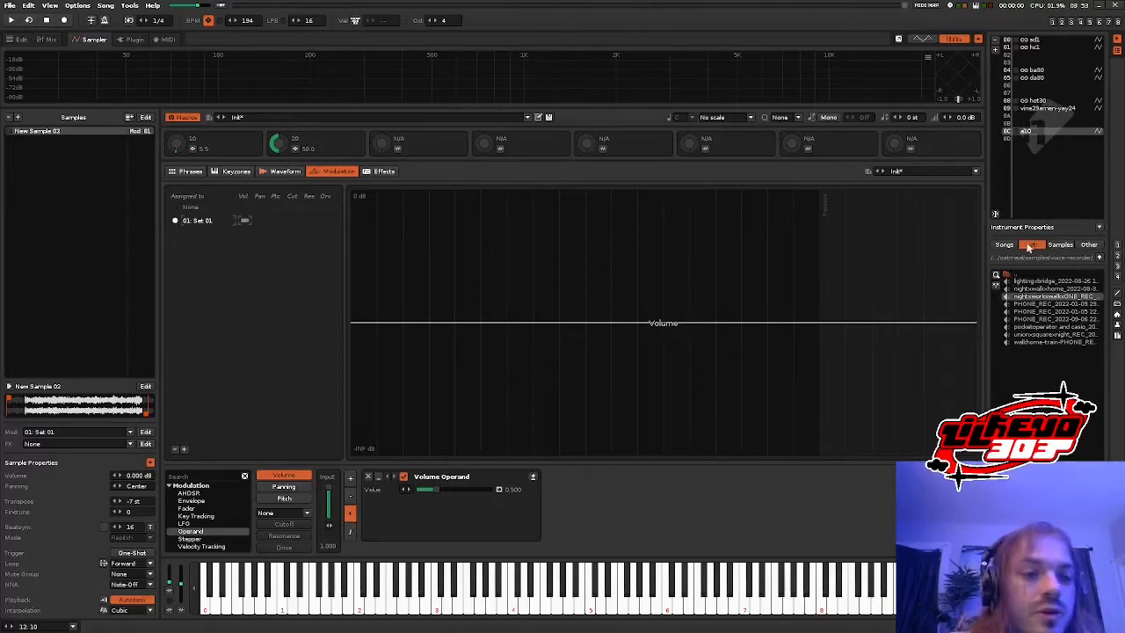
- Route the fourth output of the 20_hydra_a device to the a10 macro device on track 10, choosing parameter 10
click(26, 39)
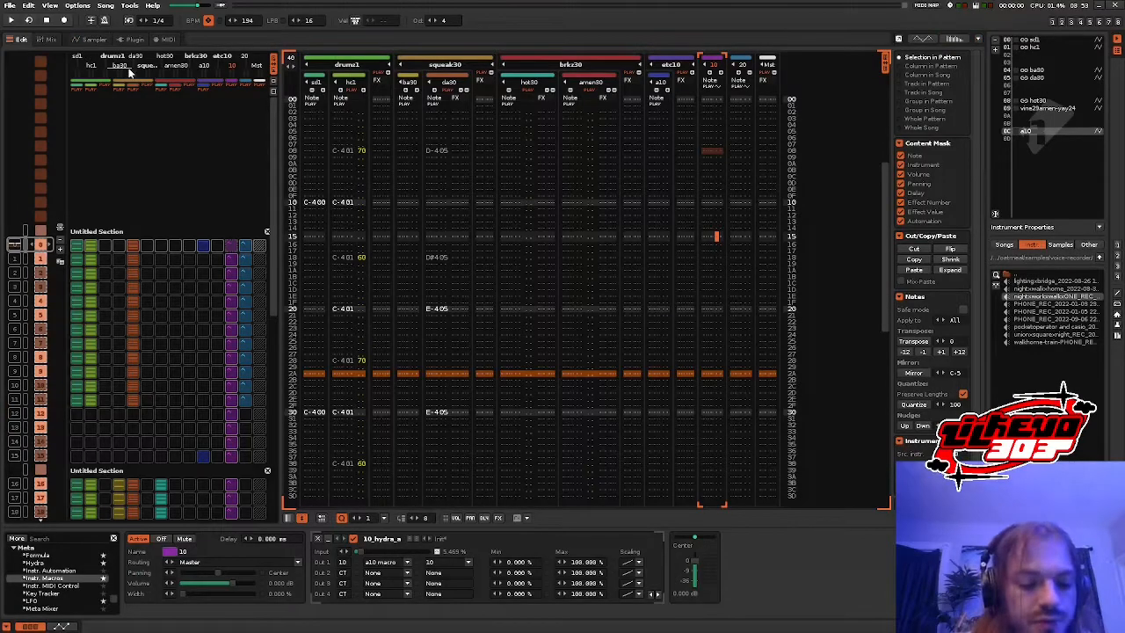
click(666, 235)
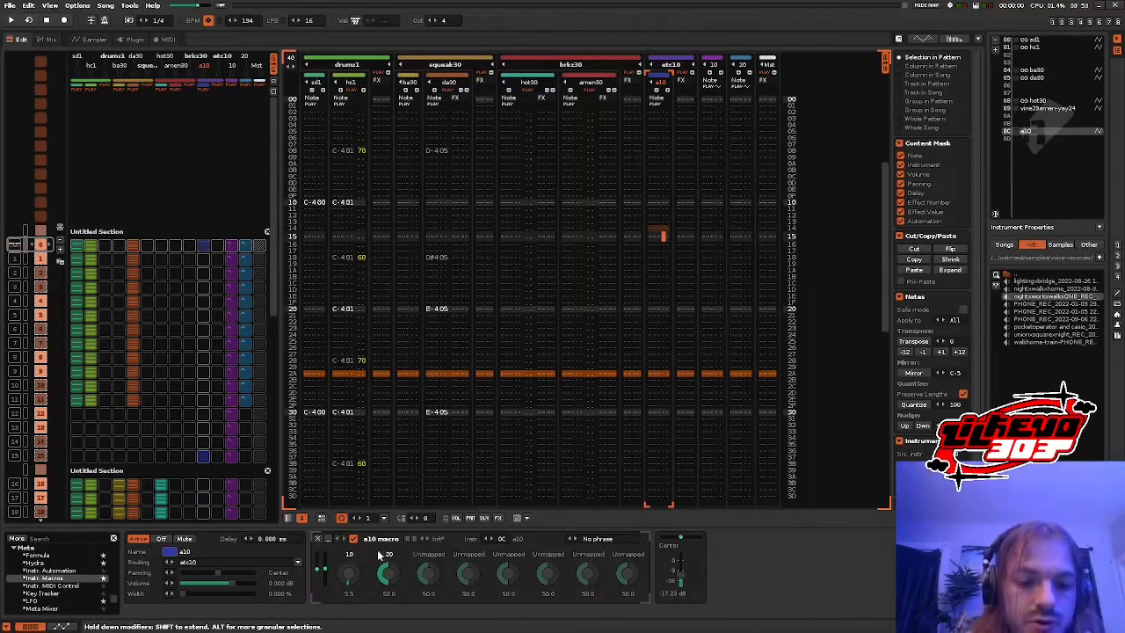
click(736, 236)
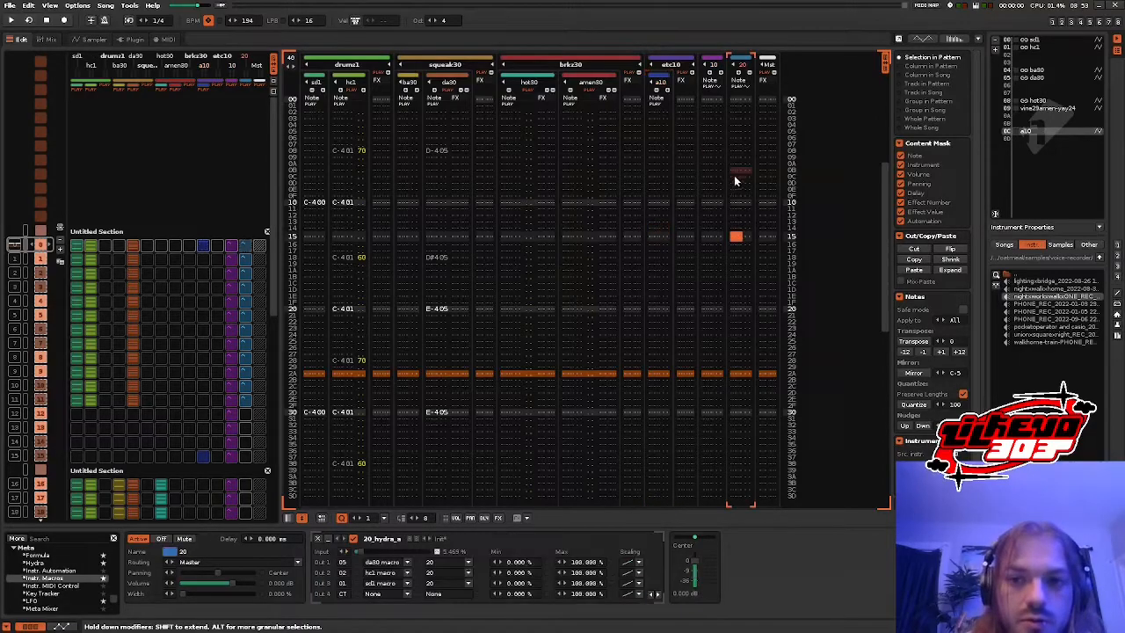
click(342, 595)
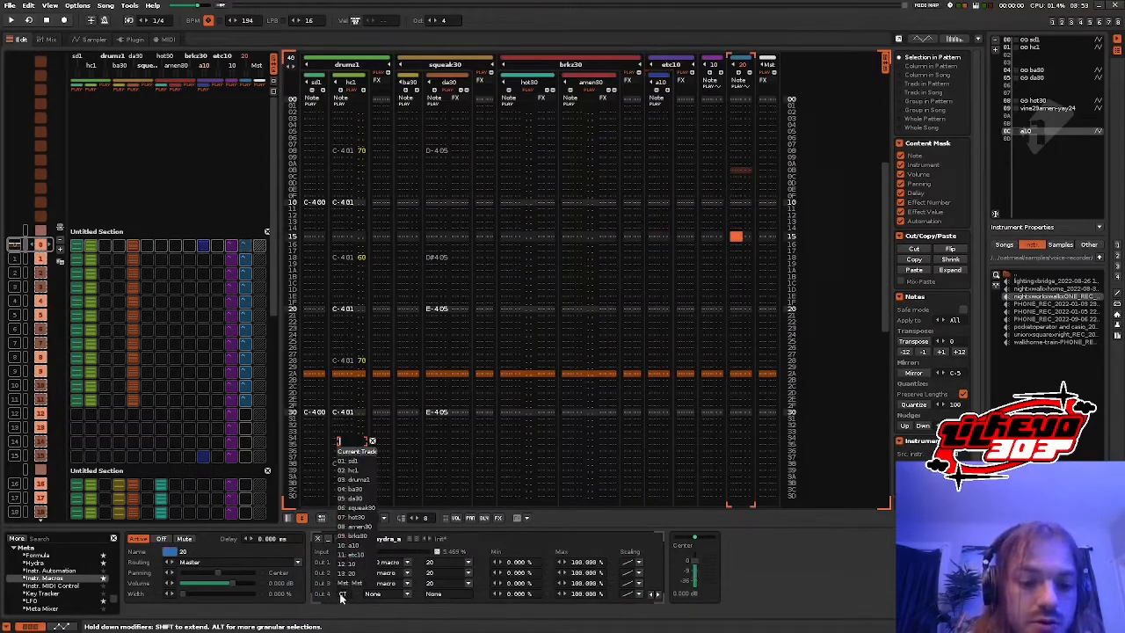
click(370, 546)
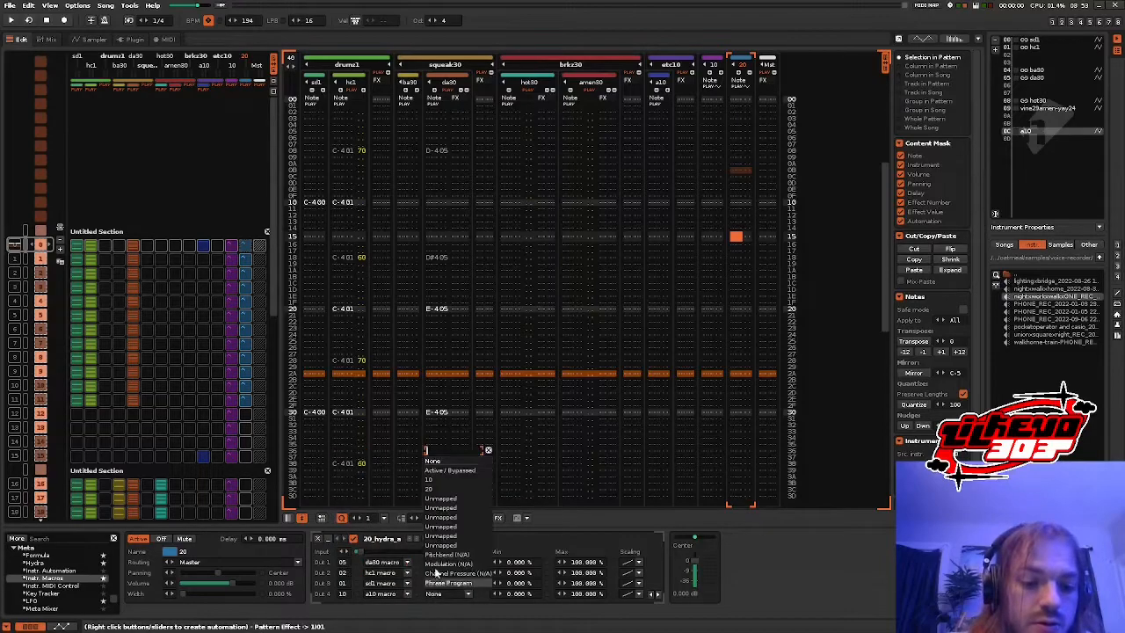
click(434, 594)
click(436, 483)
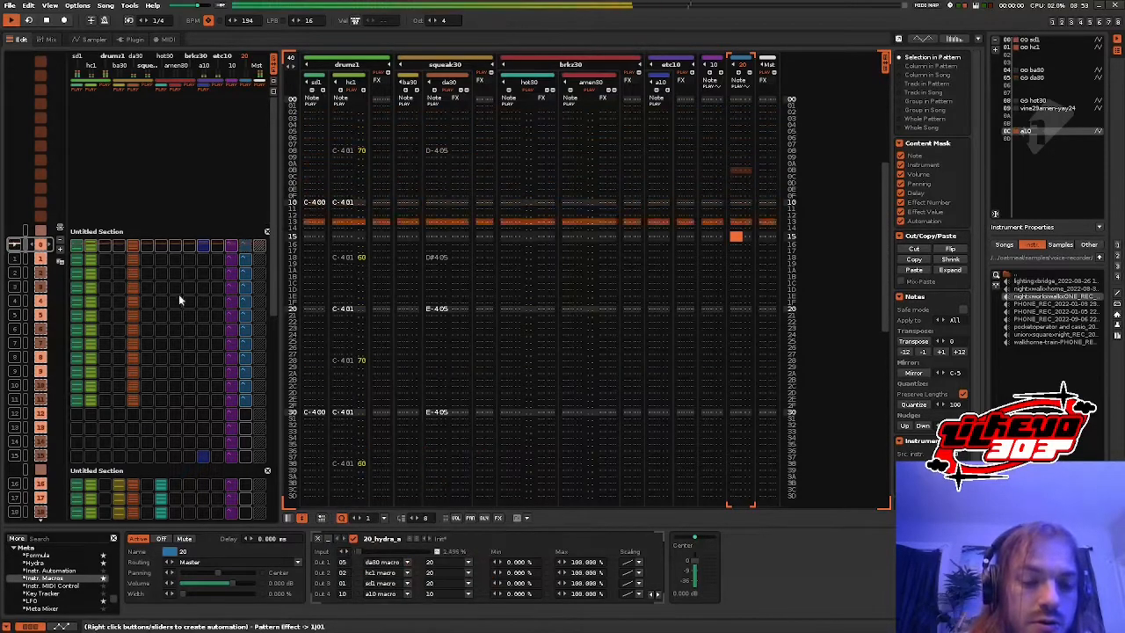
- Inspect the mappings of a10's macros 10 and 20 in the sampler while the song plays
click(204, 248)
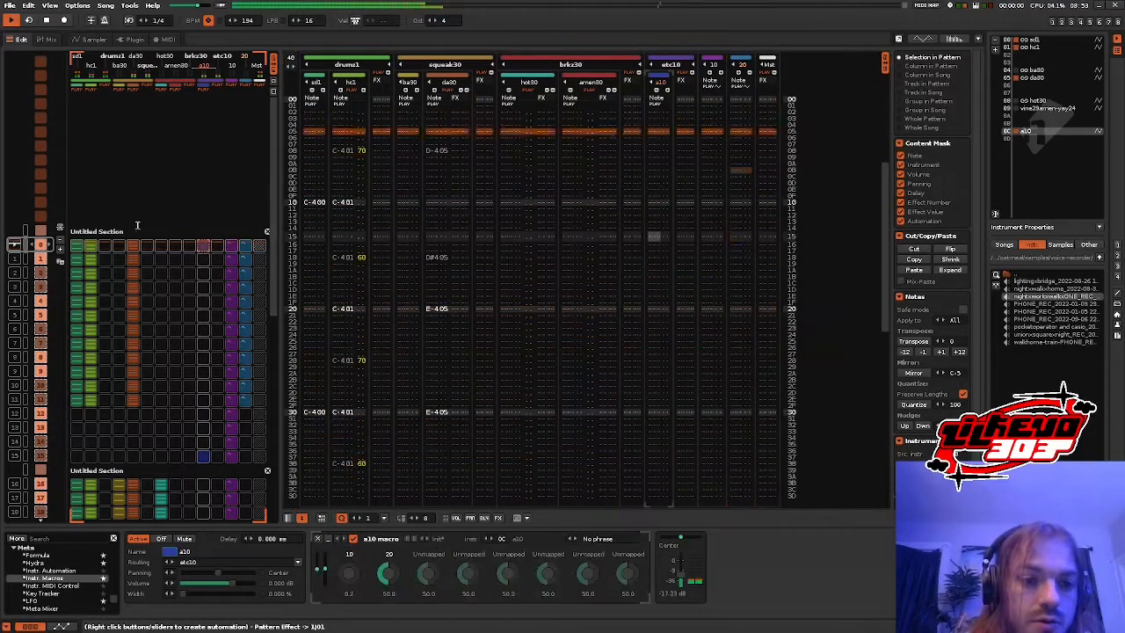
click(91, 40)
click(190, 149)
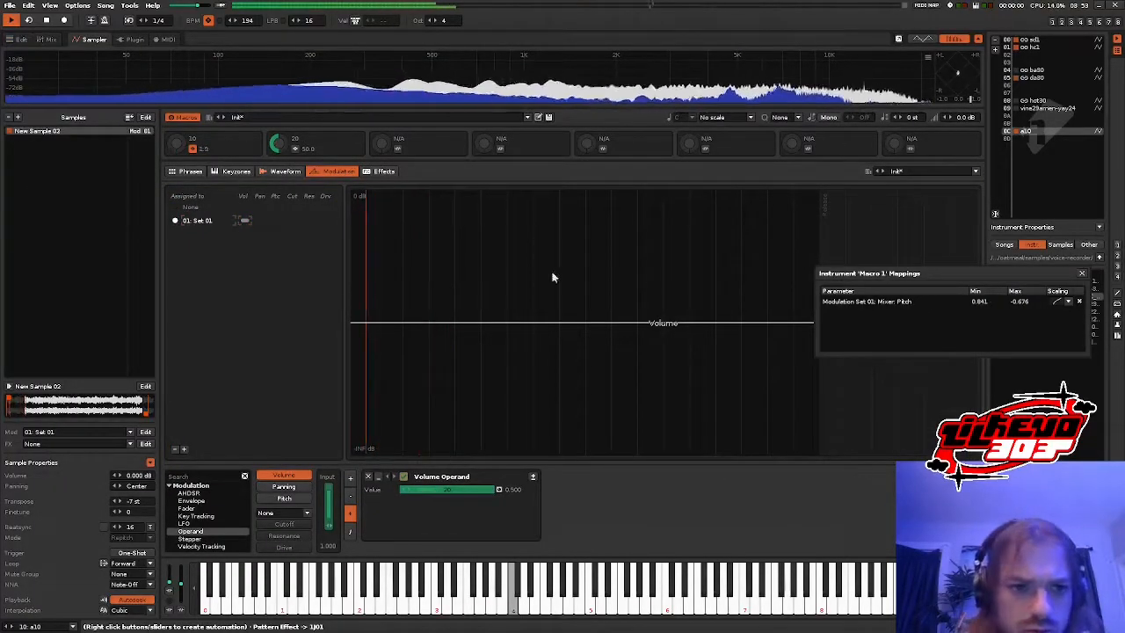
click(296, 148)
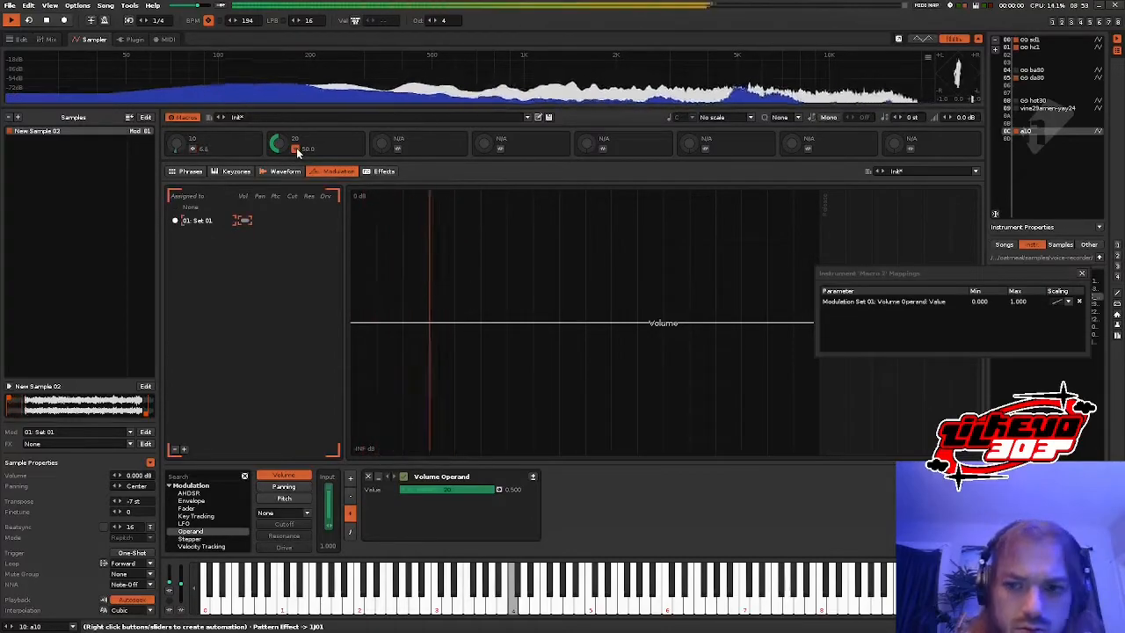
- Change the fourth output of 20_hydra_a to control parameter 20 of the a10 macro
click(46, 39)
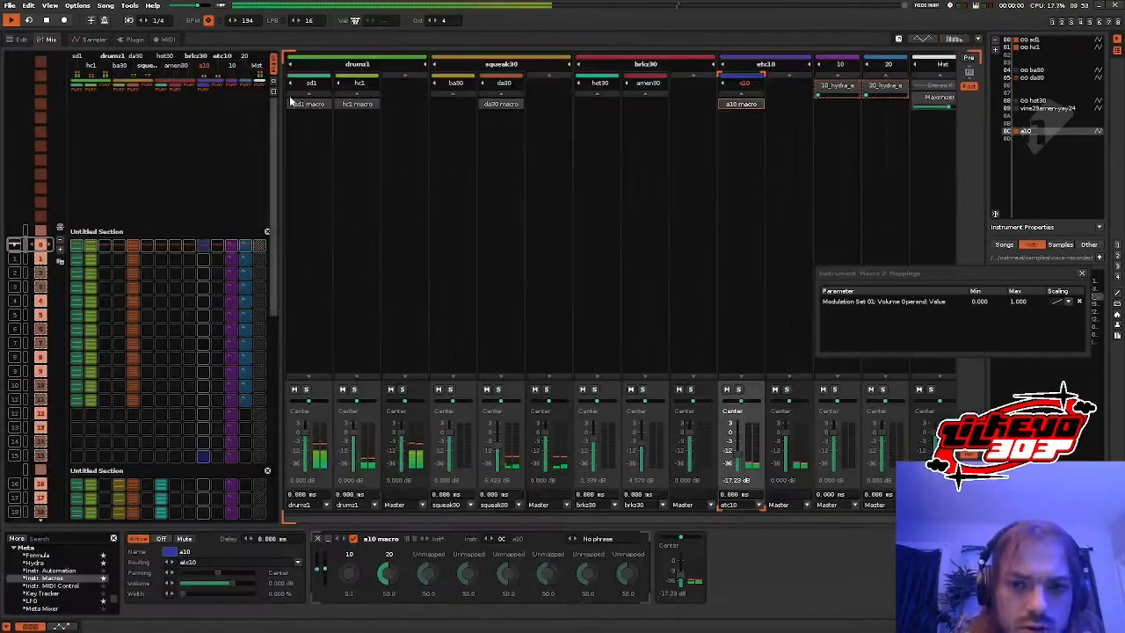
click(895, 160)
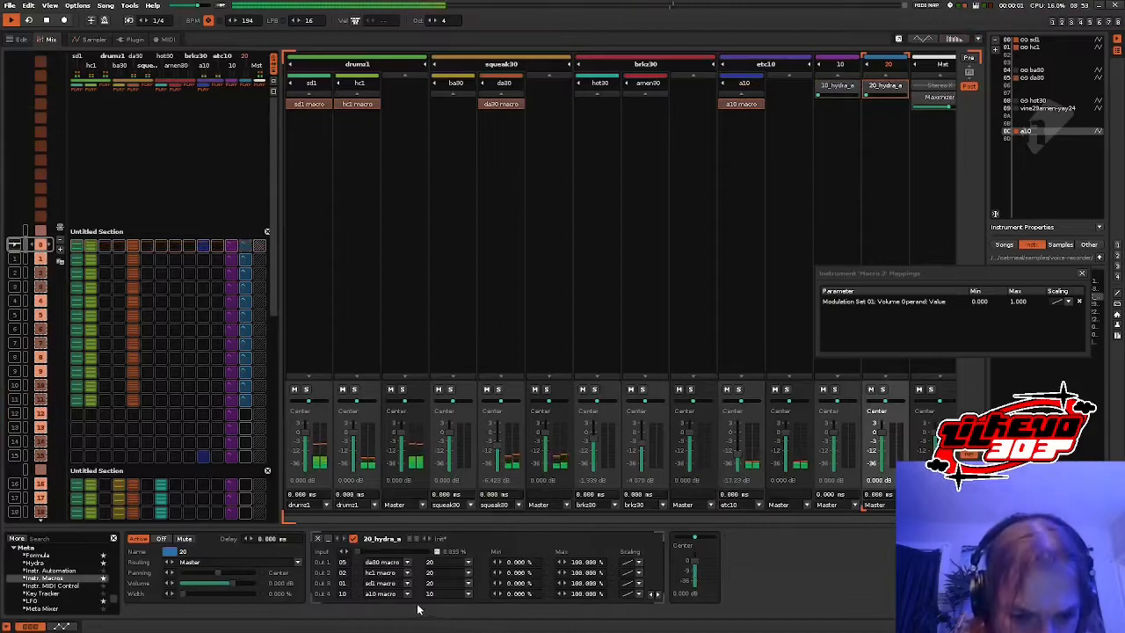
click(442, 595)
click(450, 490)
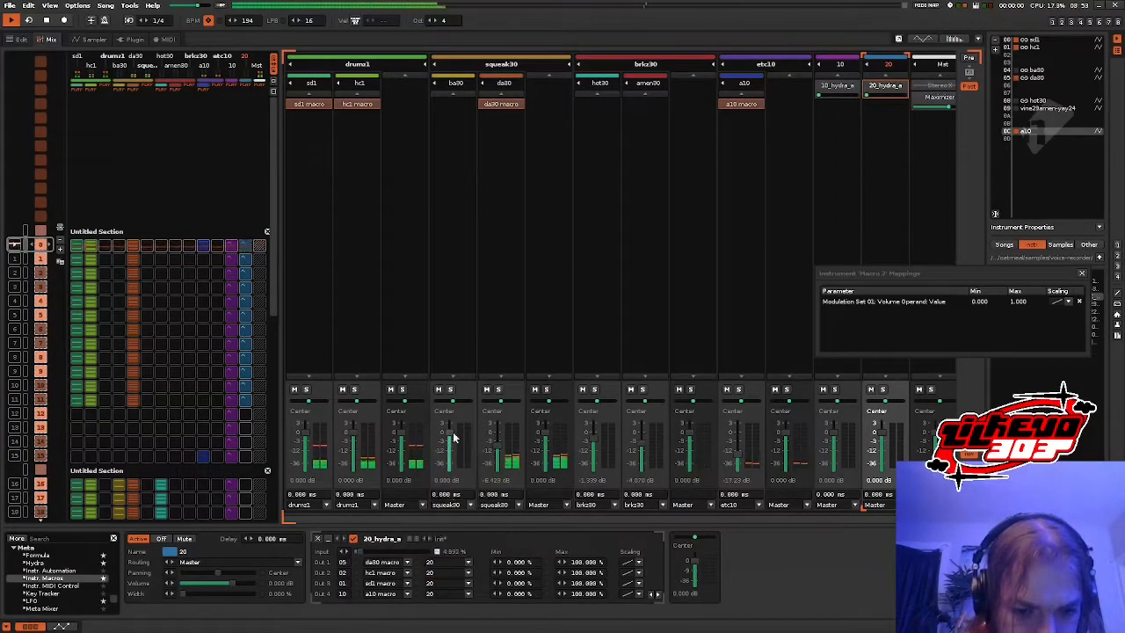
- Set the minimum of macro 20's volume operand mapping to 0.204, close the mappings, and return to the pattern editor
click(1018, 301)
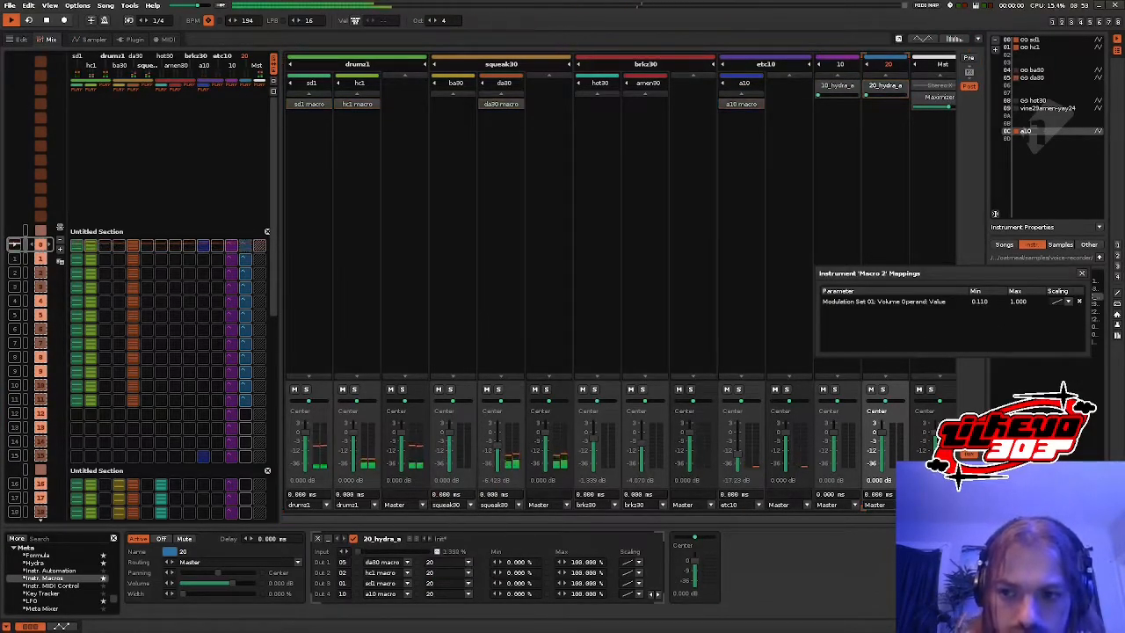
drag(979, 302, 979, 307)
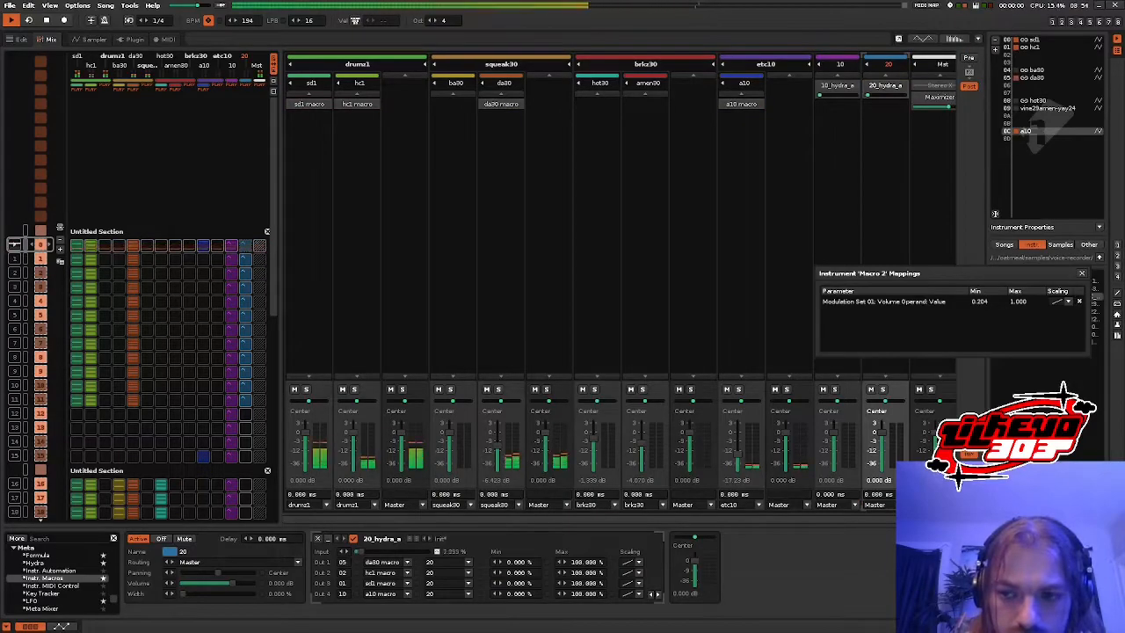
click(1082, 274)
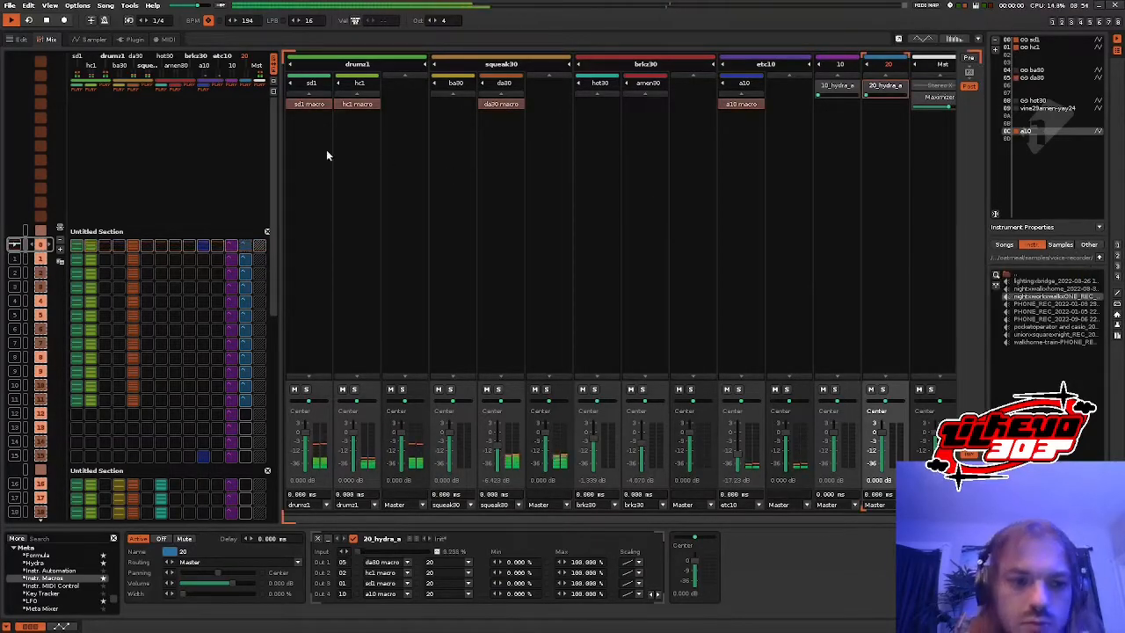
click(17, 39)
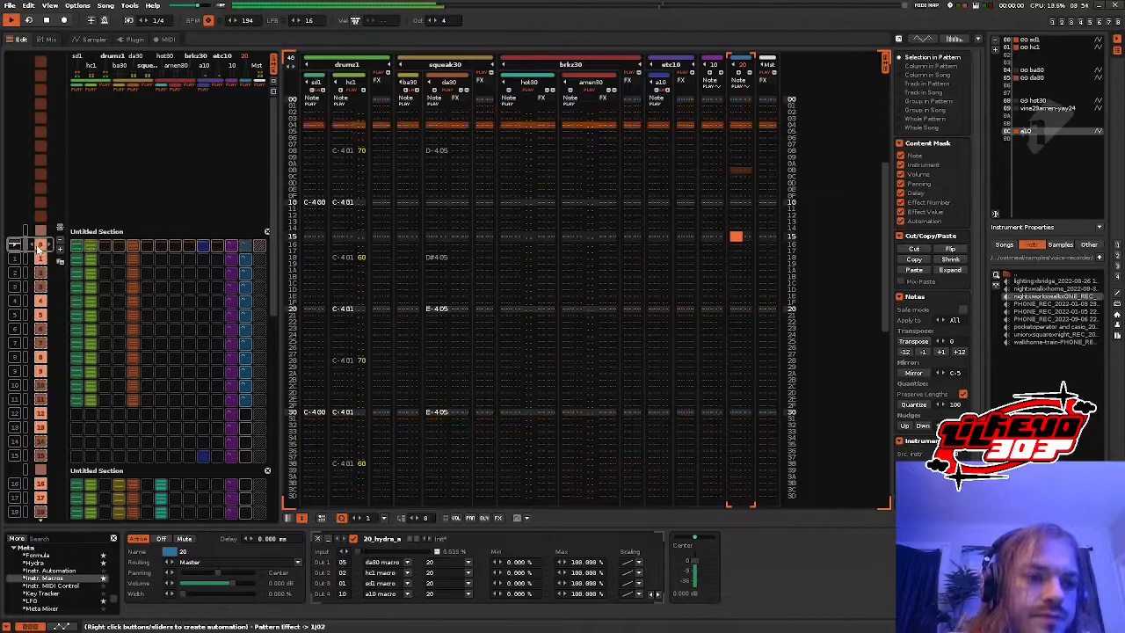
- Insert a new track after a10 in the etc10 group and go to pattern 12
click(658, 160)
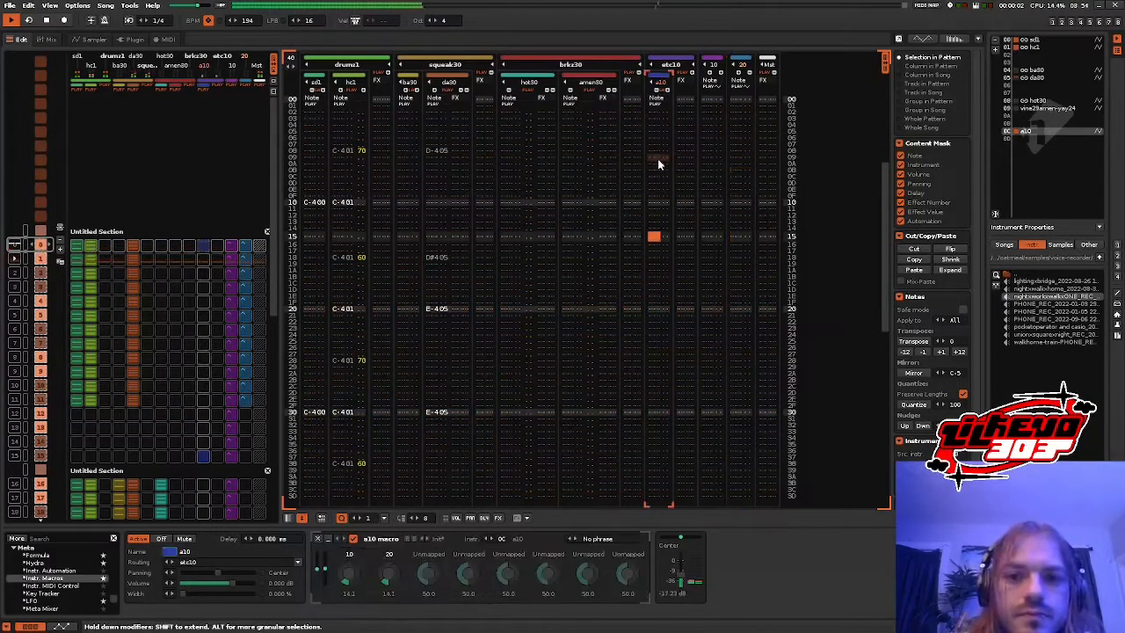
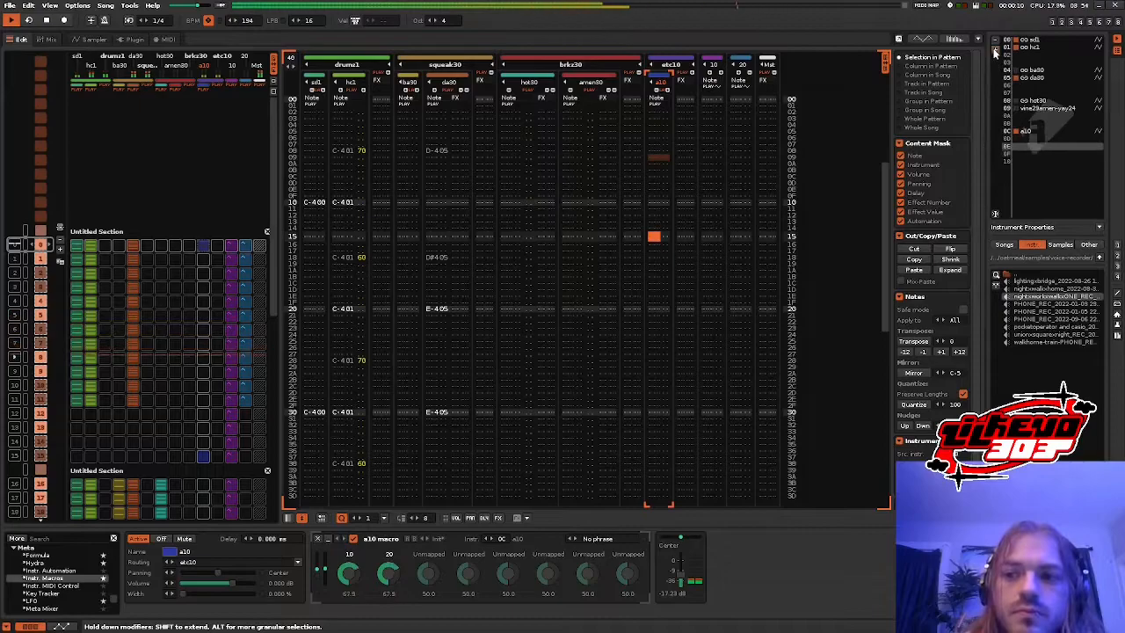
key(ctrl+t)
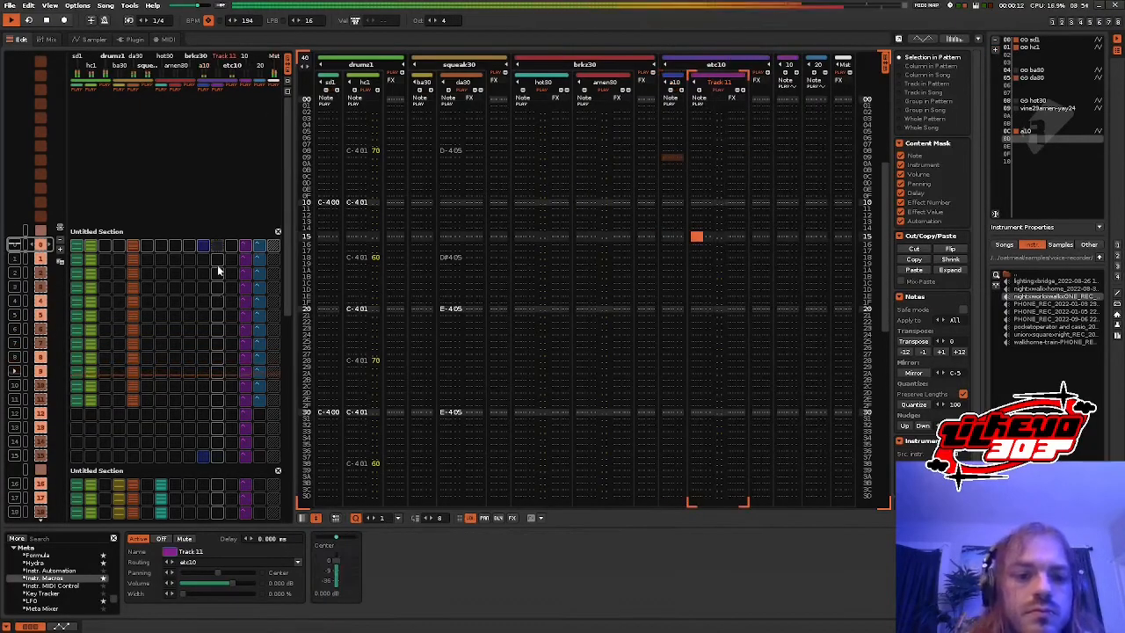
scroll(211, 257, down, 2)
scroll(199, 179, down, 4)
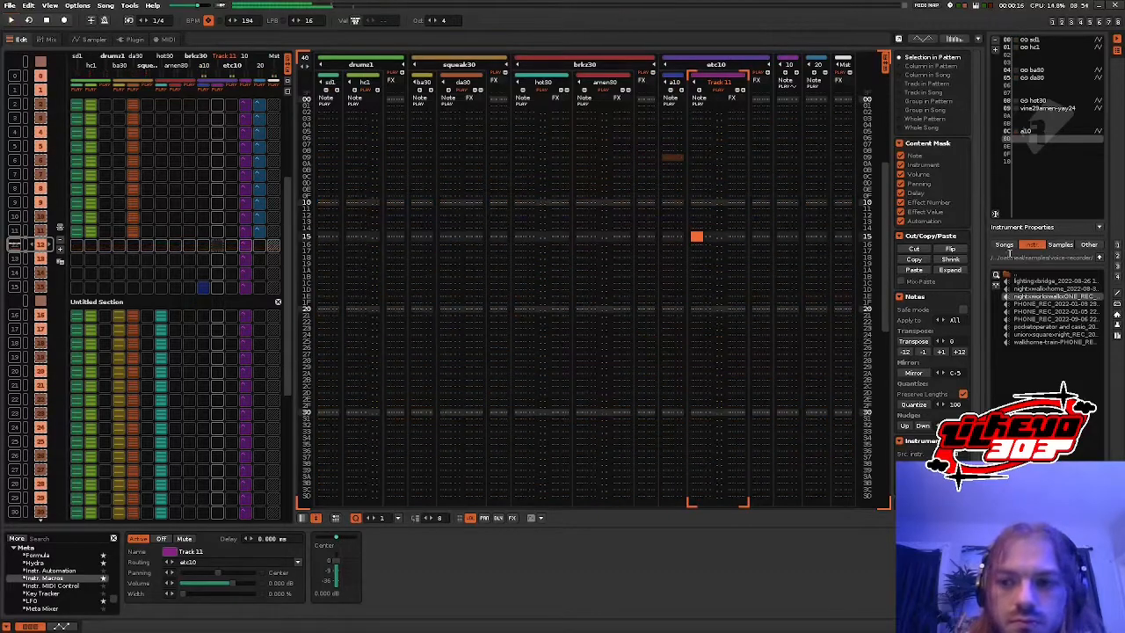
- Browse to a sample pack folder, search it for "snare", and load Snare (4).wav into the empty instrument slot 0D
click(1117, 246)
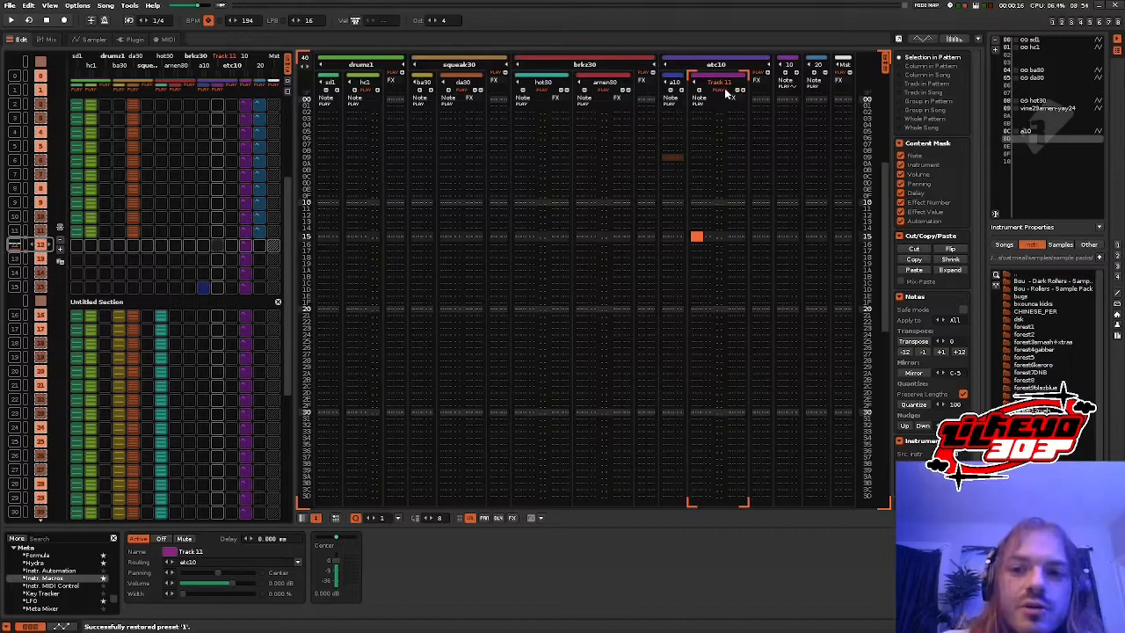
scroll(1046, 334, down, 2)
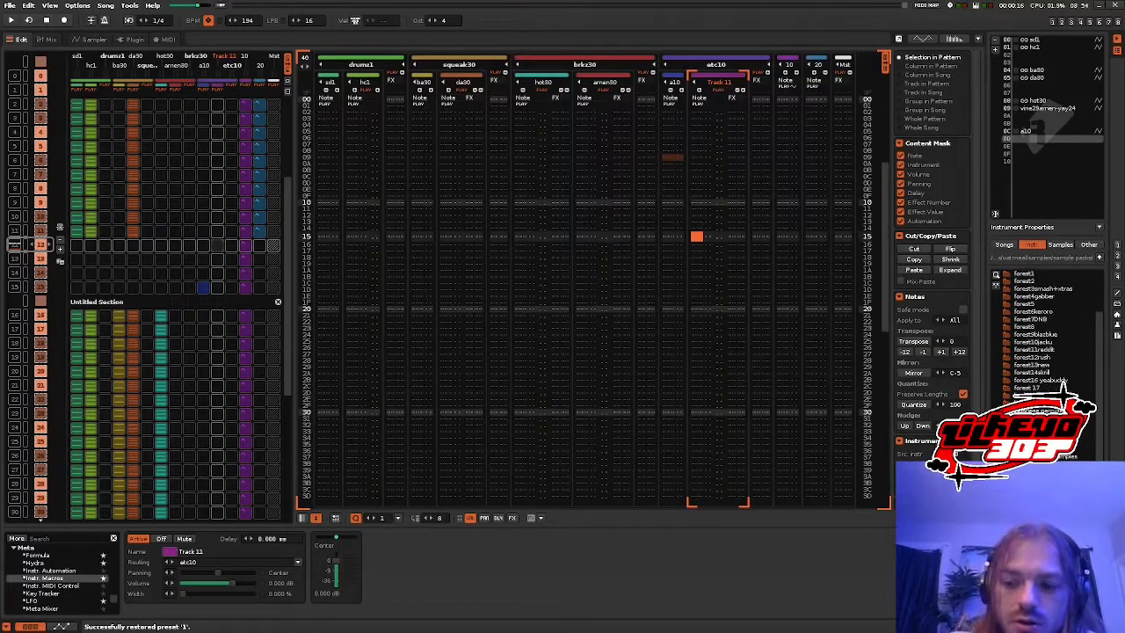
double_click(1031, 278)
click(998, 276)
text(snare)
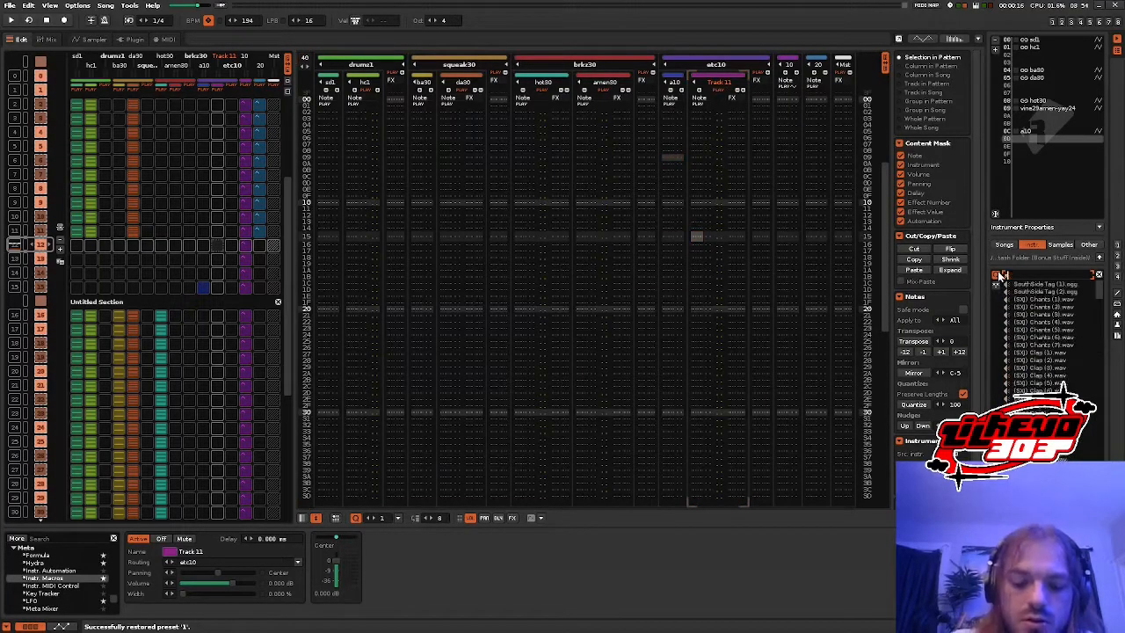
click(1058, 301)
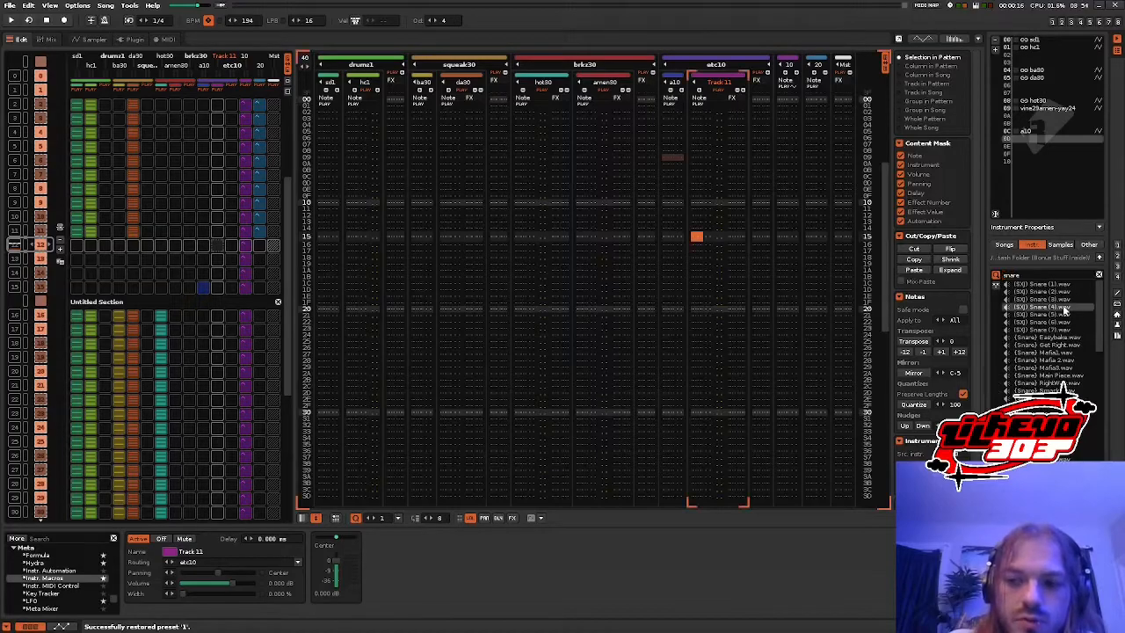
double_click(1058, 307)
- Enter consecutive C-4 snare notes on lines 00 to 03 of pattern 12 in the new track, using an edit step of 1
key(Escape)
key(z)
key(z)
key(z)
key(z)
key(z)
key(z)
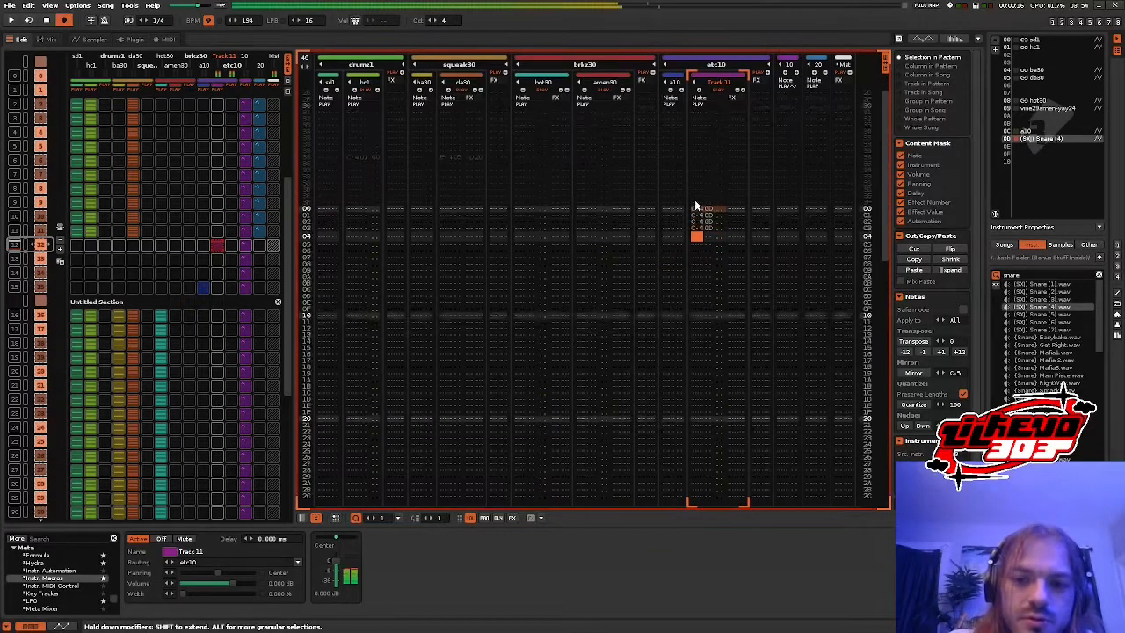
- Undo the recorded snare notes and enter six consecutive C-4 snare notes on lines 00 to 05 of the new track
key(ctrl+z)
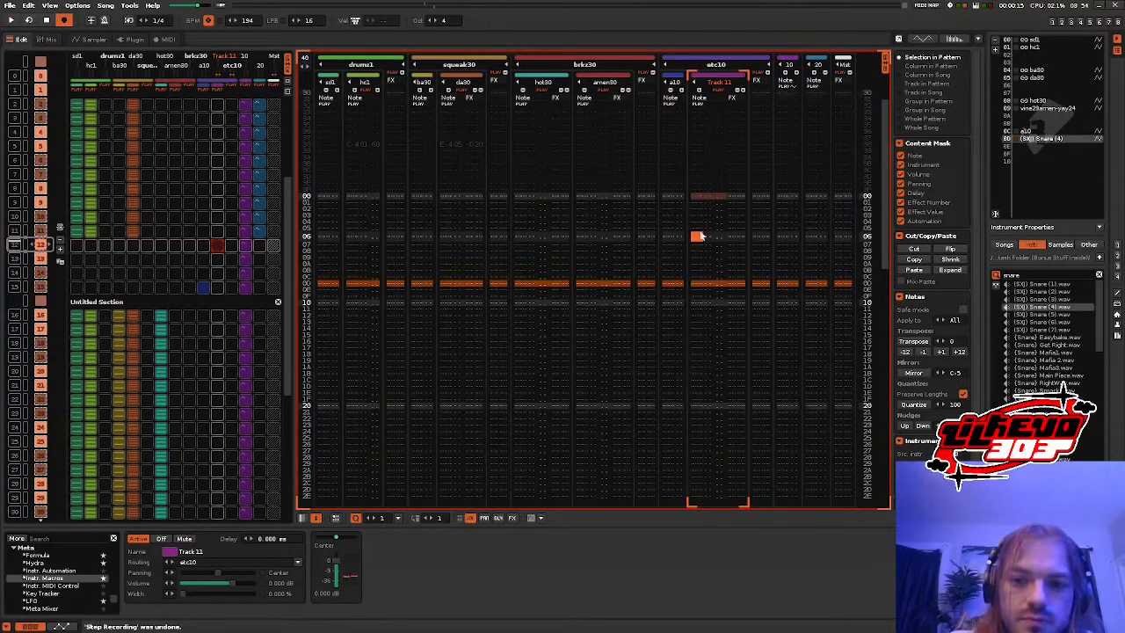
key(z)
key(z)
key(z)
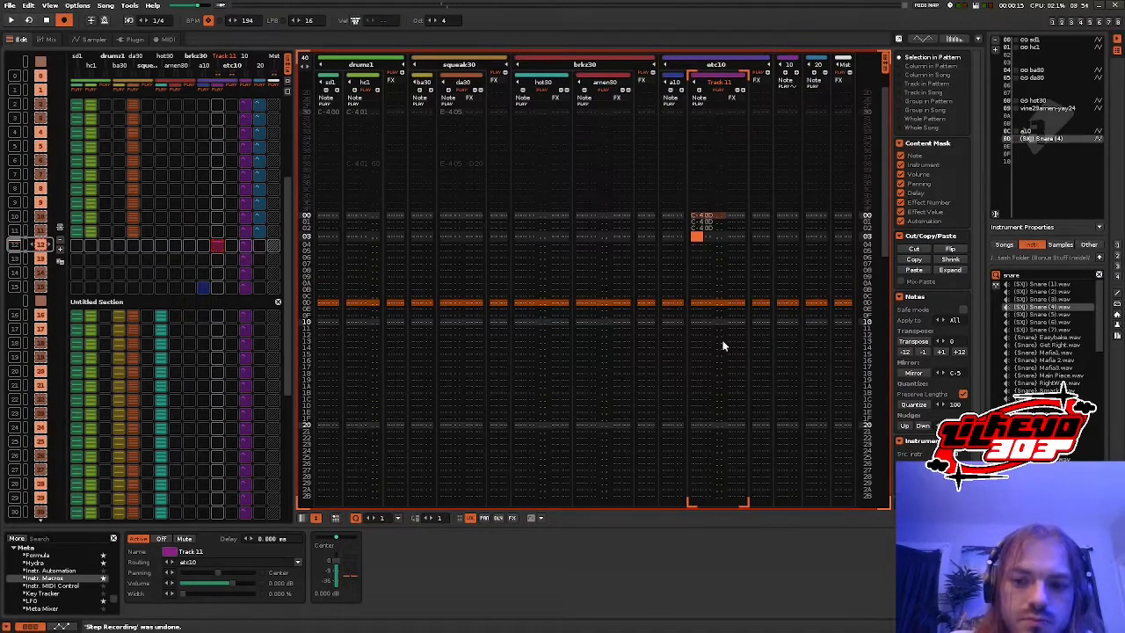
key(z)
key(z)
key(z)
- Spread the six snare notes evenly over lines 00 to 0F of the new track
drag(735, 294, 718, 195)
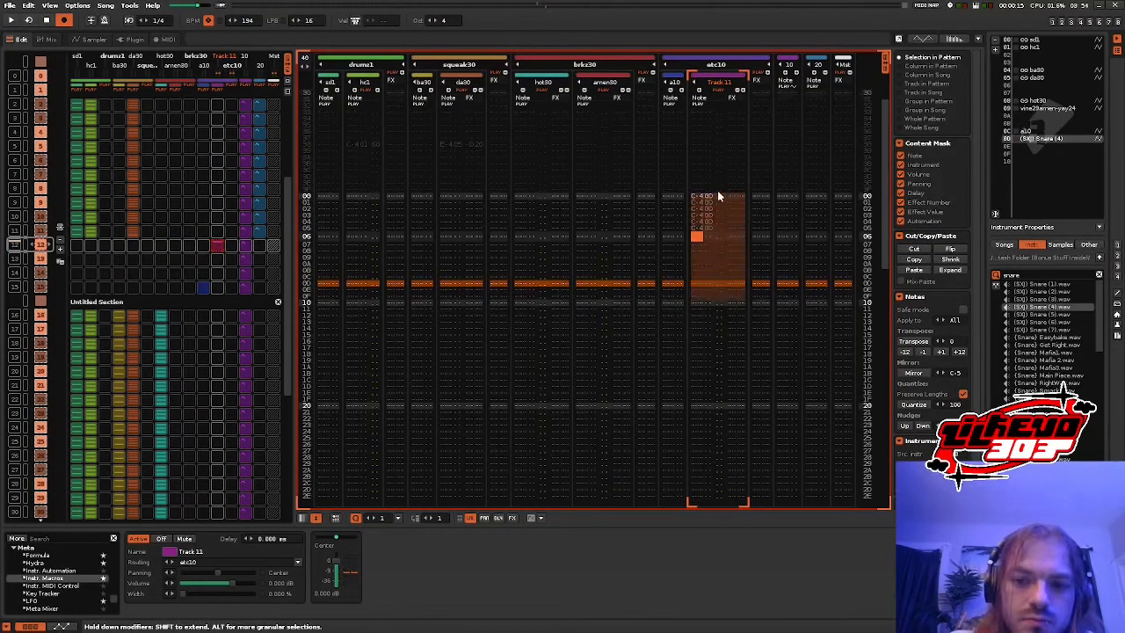
right_click(717, 196)
mouse_move(748, 325)
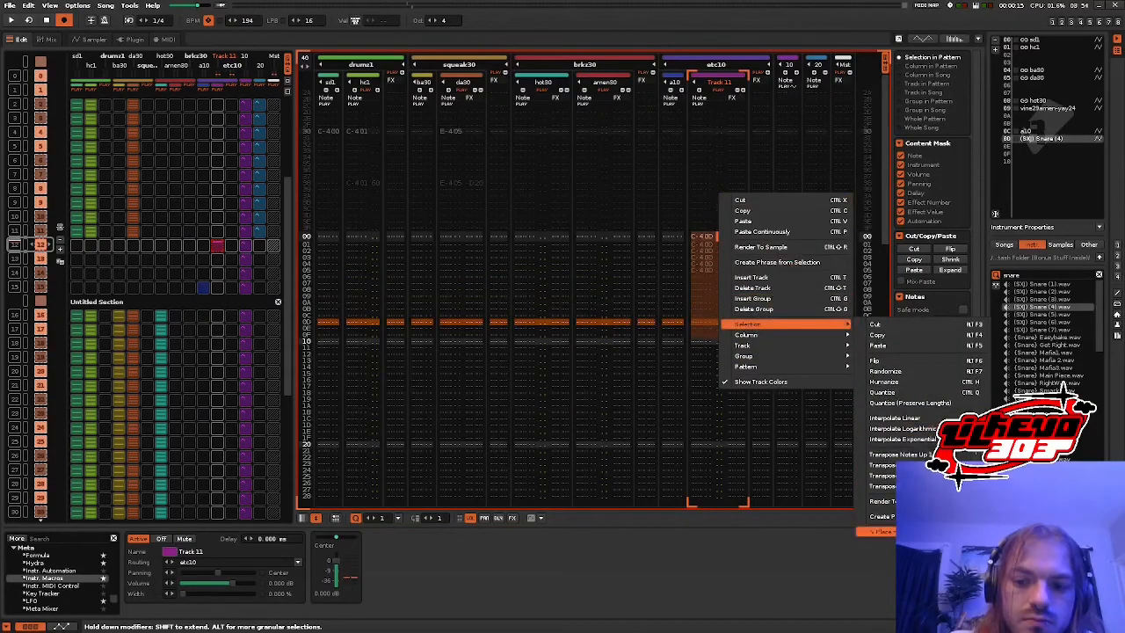
click(872, 531)
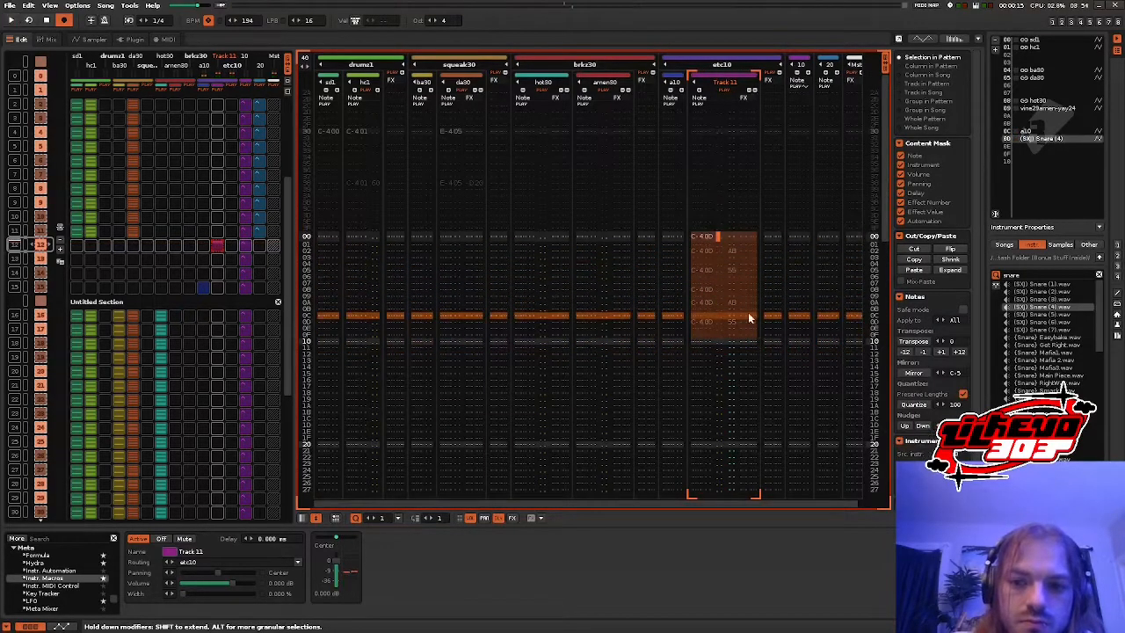
- Copy the spaced snare block and paste it at lines 10, 20 and 30 to fill pattern 12
right_click(728, 276)
click(741, 295)
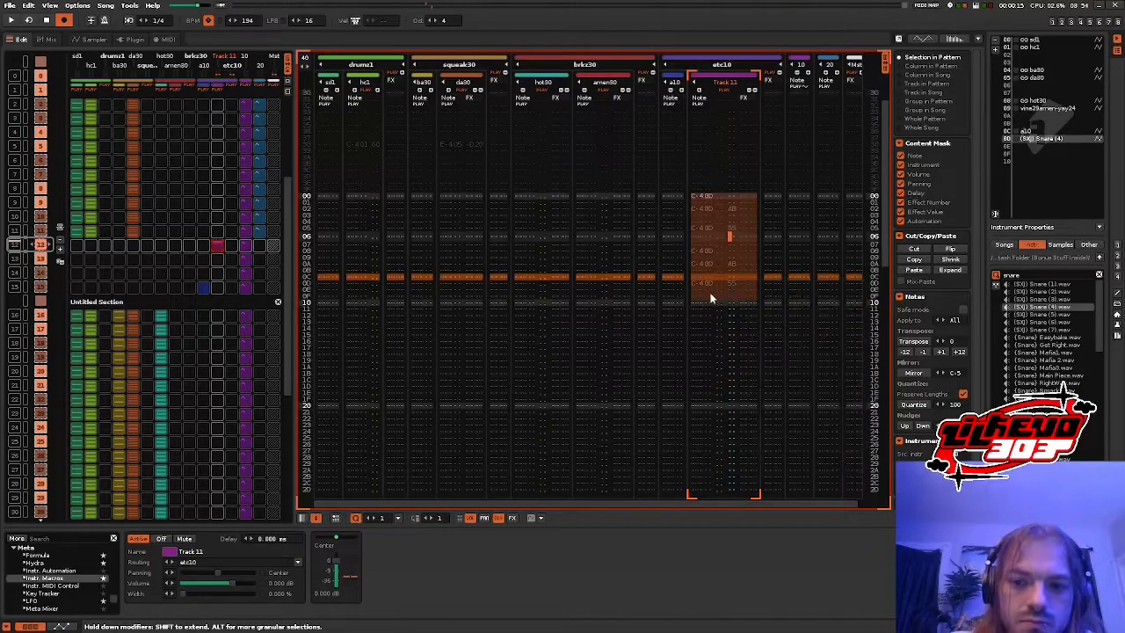
click(693, 304)
key(ctrl+v)
scroll(693, 303, down, 8)
key(space)
key(space)
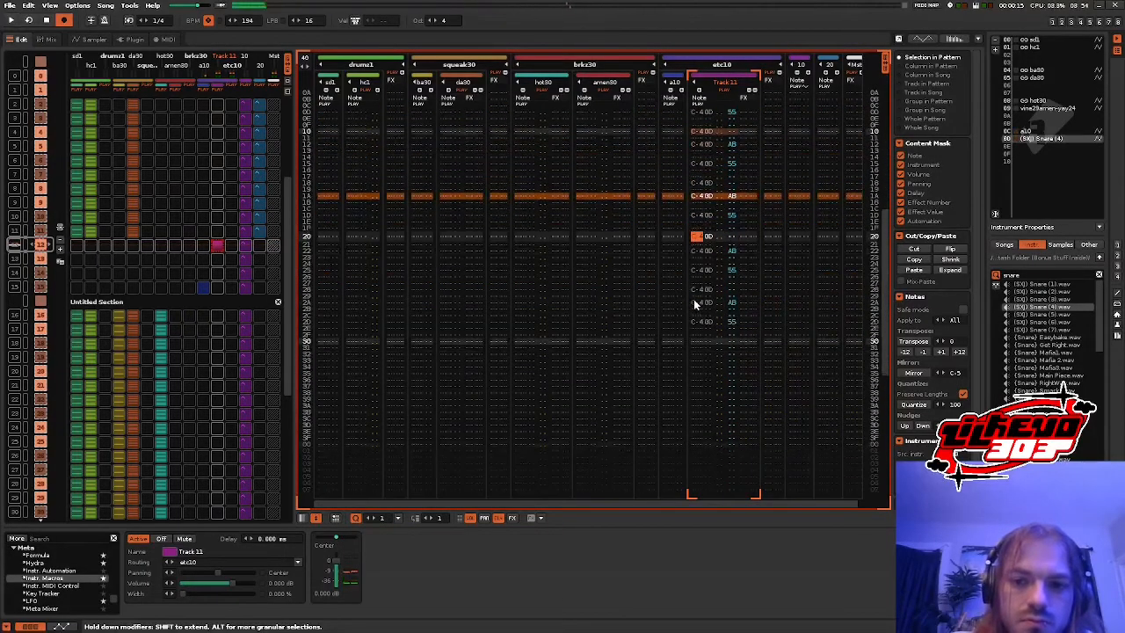
key(ctrl+v)
scroll(693, 301, down, 6)
scroll(702, 252, down, 4)
key(space)
- Hide the snare track's volume and effect columns, leaving note and delay, and rename the track sd10
click(470, 518)
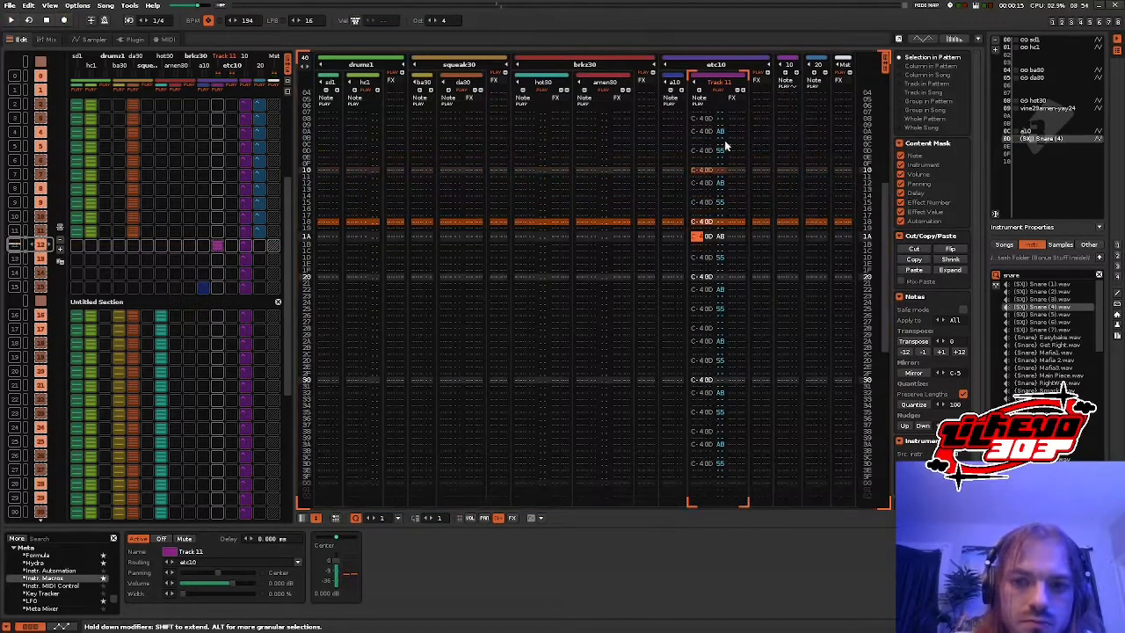
click(734, 91)
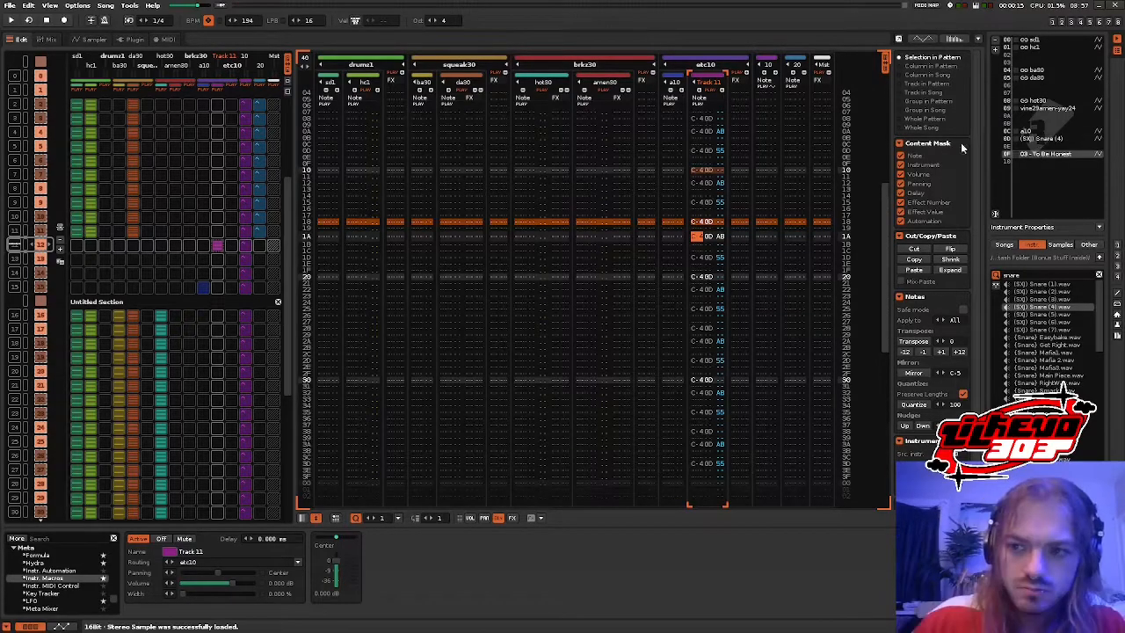
key(space)
click(708, 81)
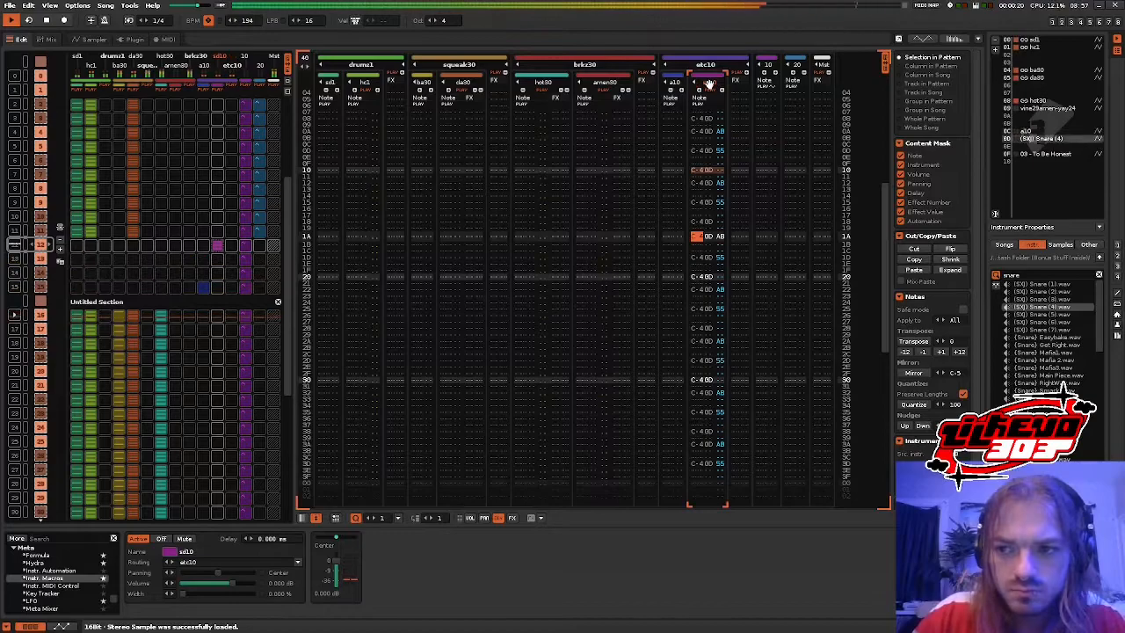
key(space)
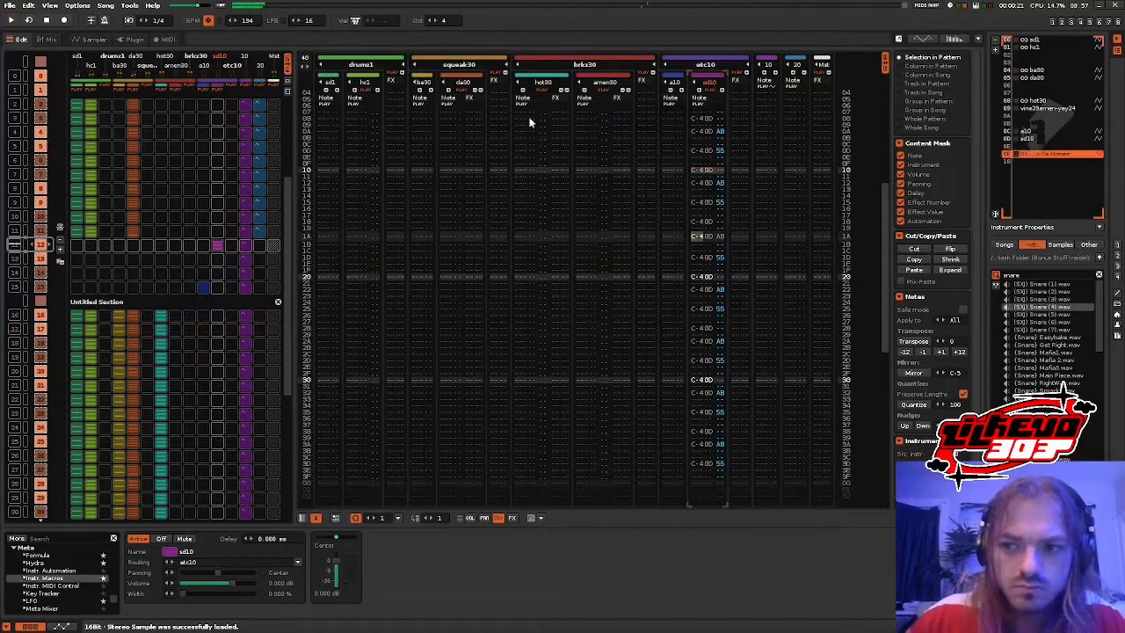
- Open the waveform of the 03 - To Be Honest sample and audition passages in its second half
key(F3)
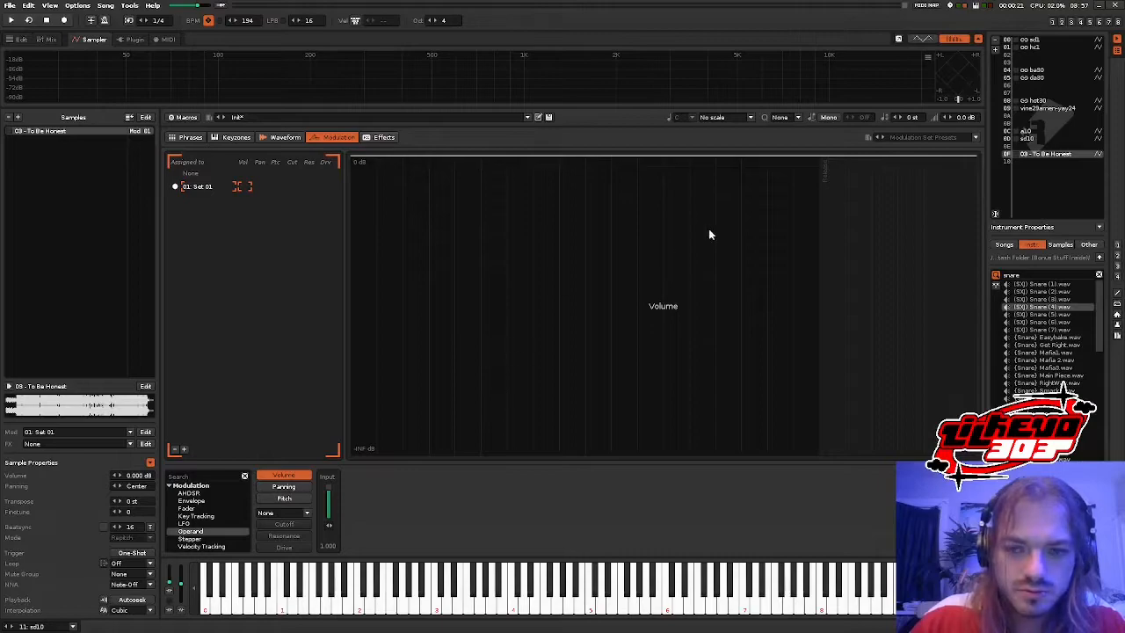
click(279, 137)
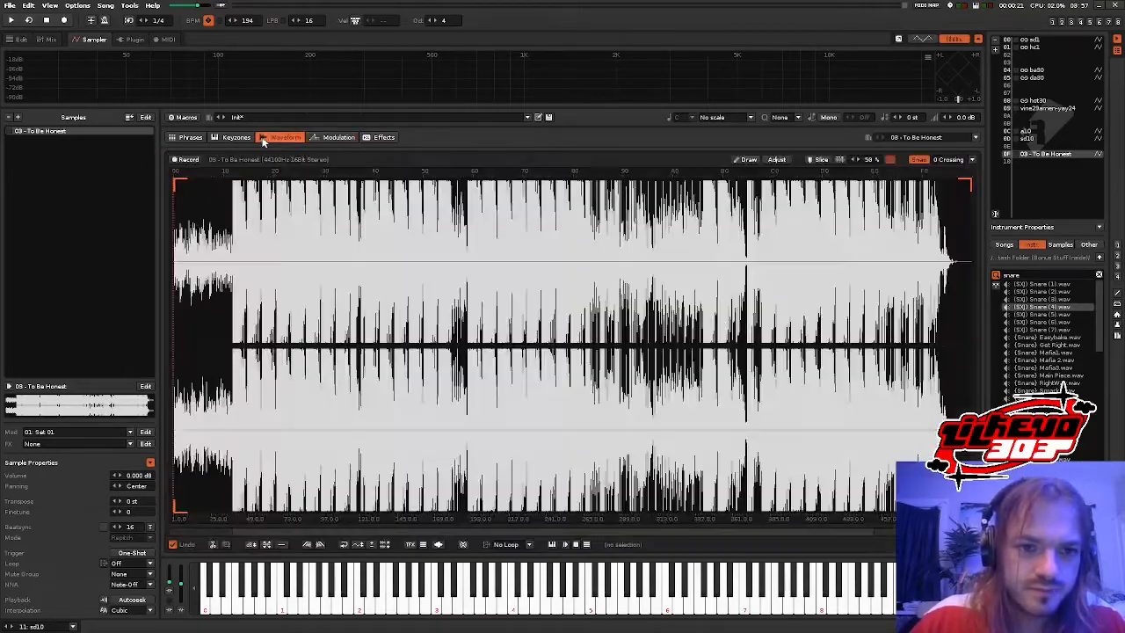
click(714, 237)
click(809, 276)
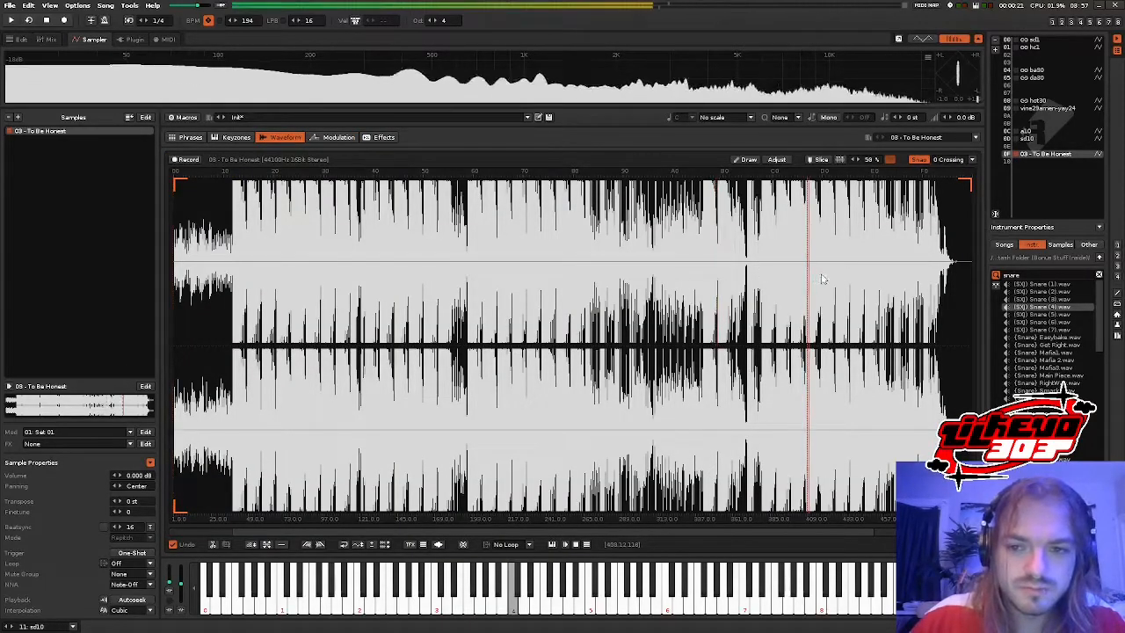
click(837, 280)
click(857, 282)
click(791, 278)
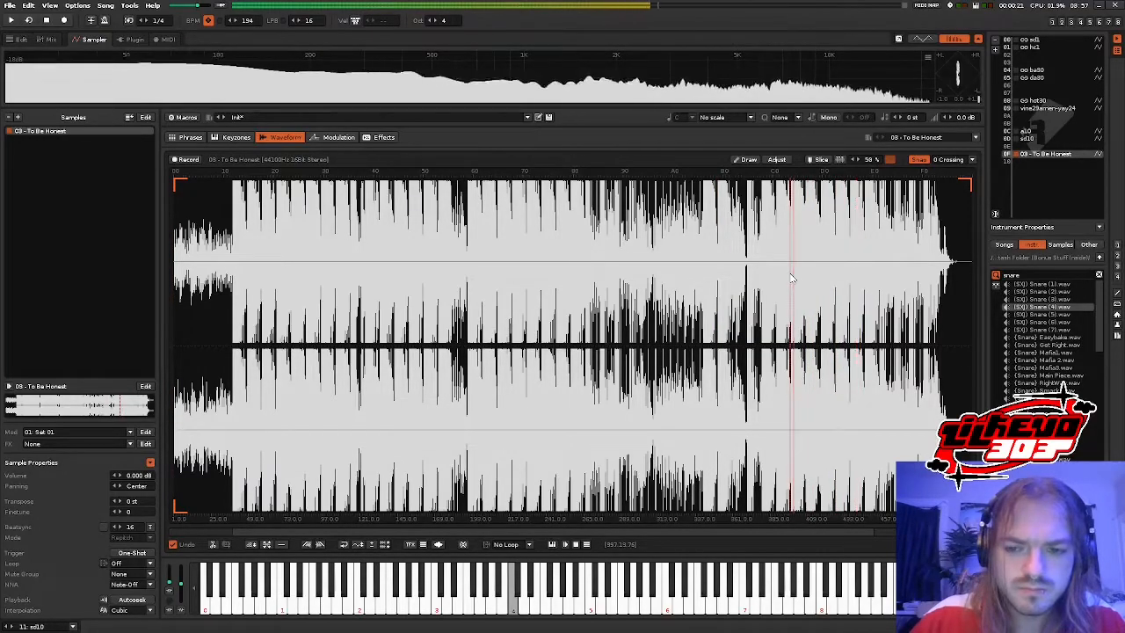
scroll(694, 266, up, 3)
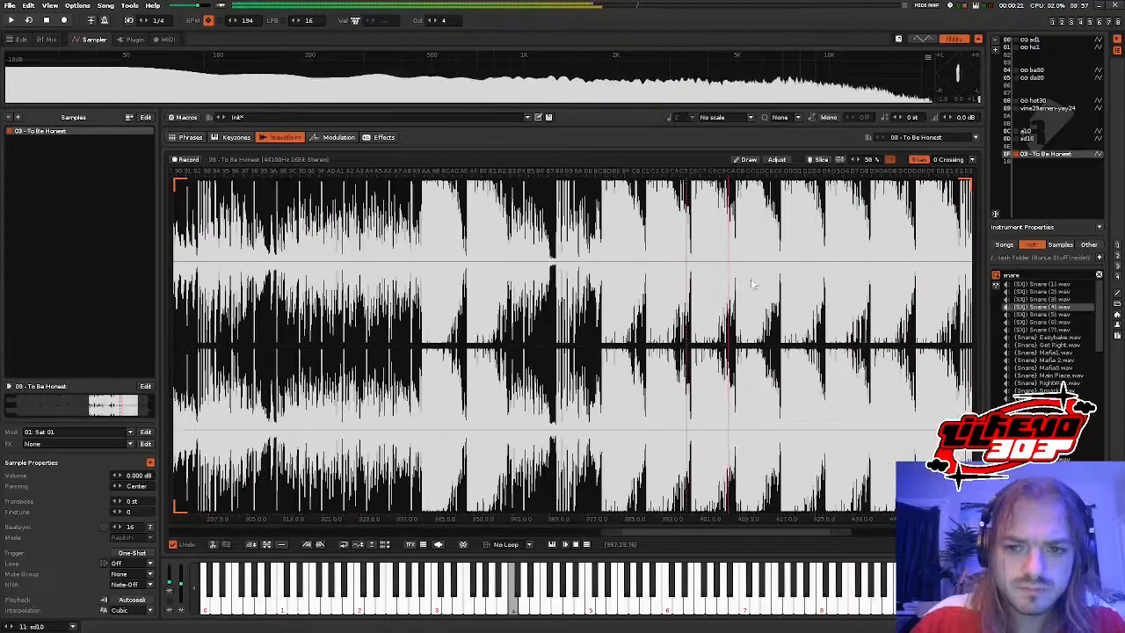
scroll(707, 281, up, 2)
click(617, 286)
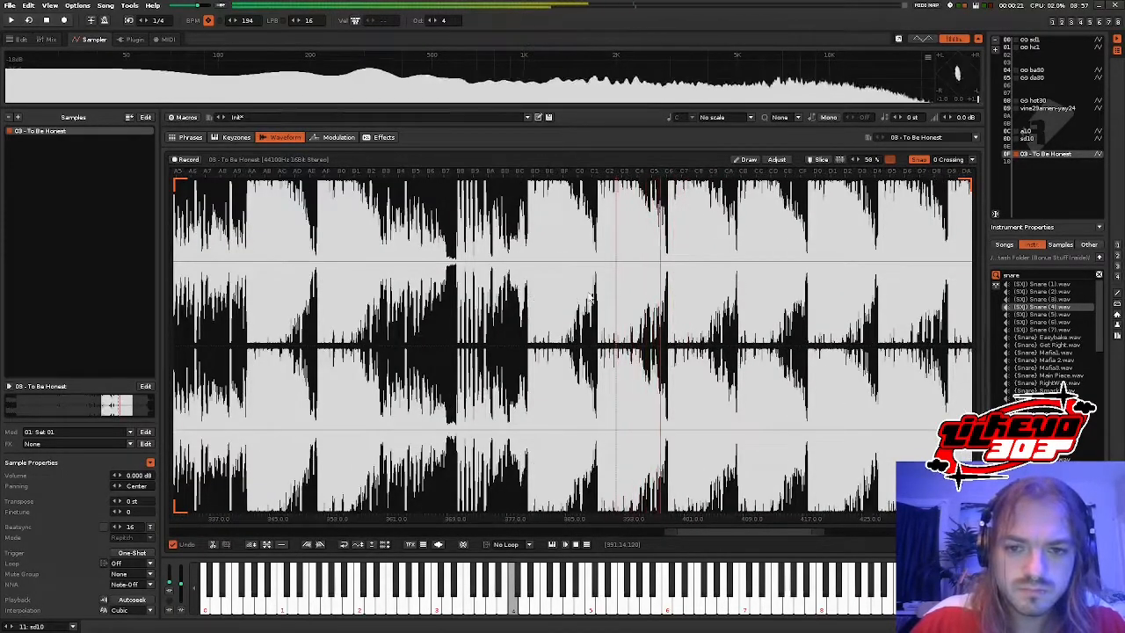
click(629, 264)
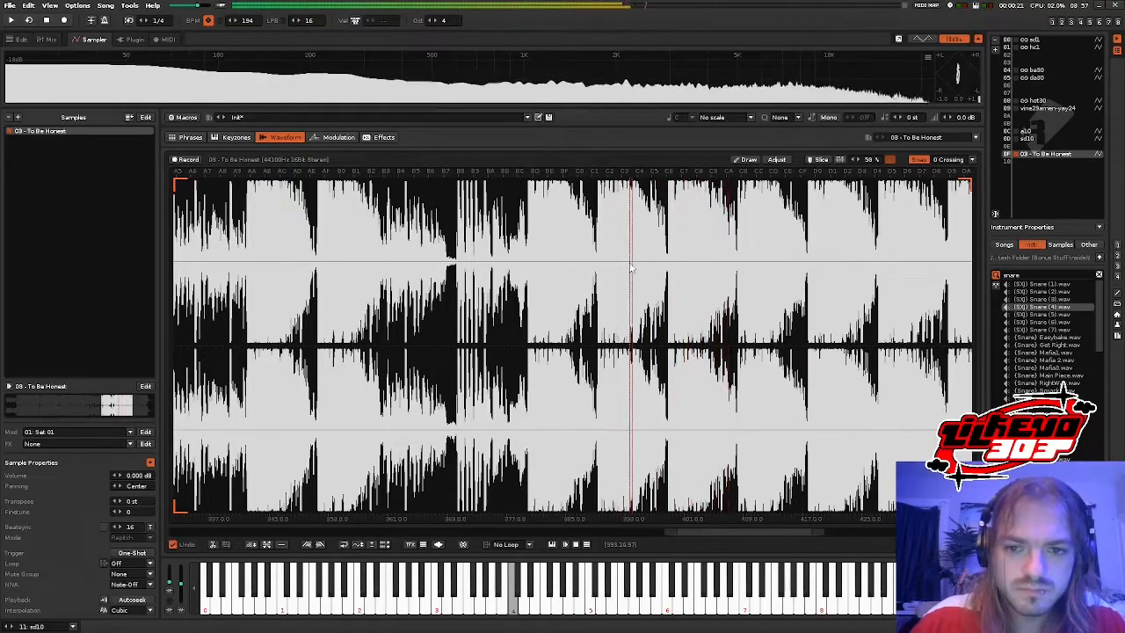
- Place two slice markers on drum hits in the audited passage of the 03 - To Be Honest waveform
click(810, 159)
click(650, 209)
scroll(651, 206, up, 5)
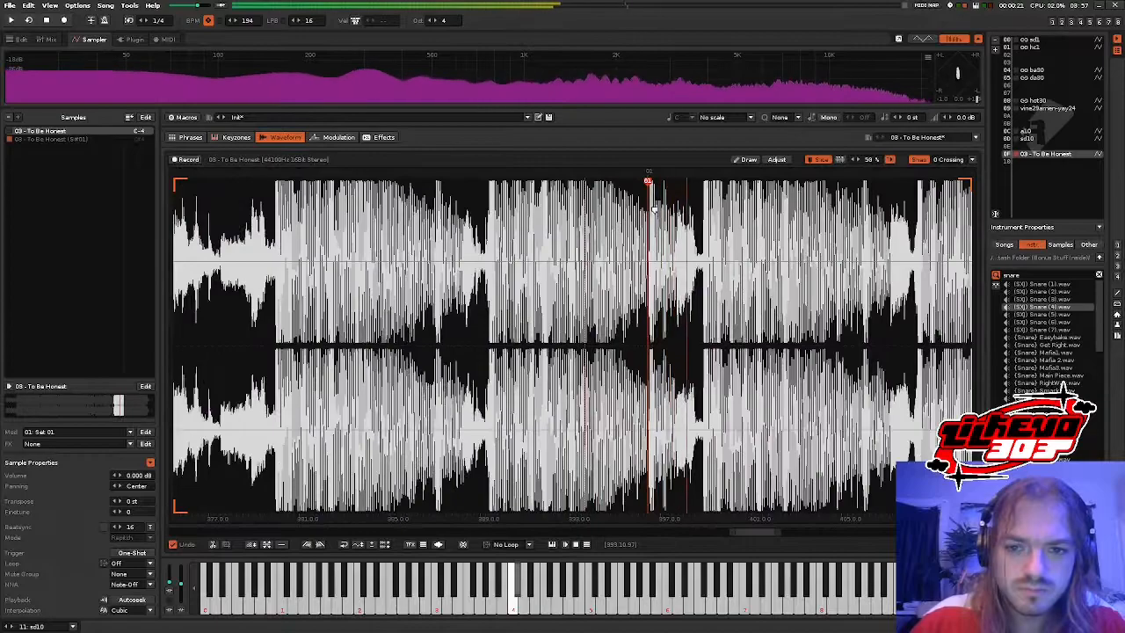
scroll(613, 212, down, 4)
scroll(613, 212, down, 3)
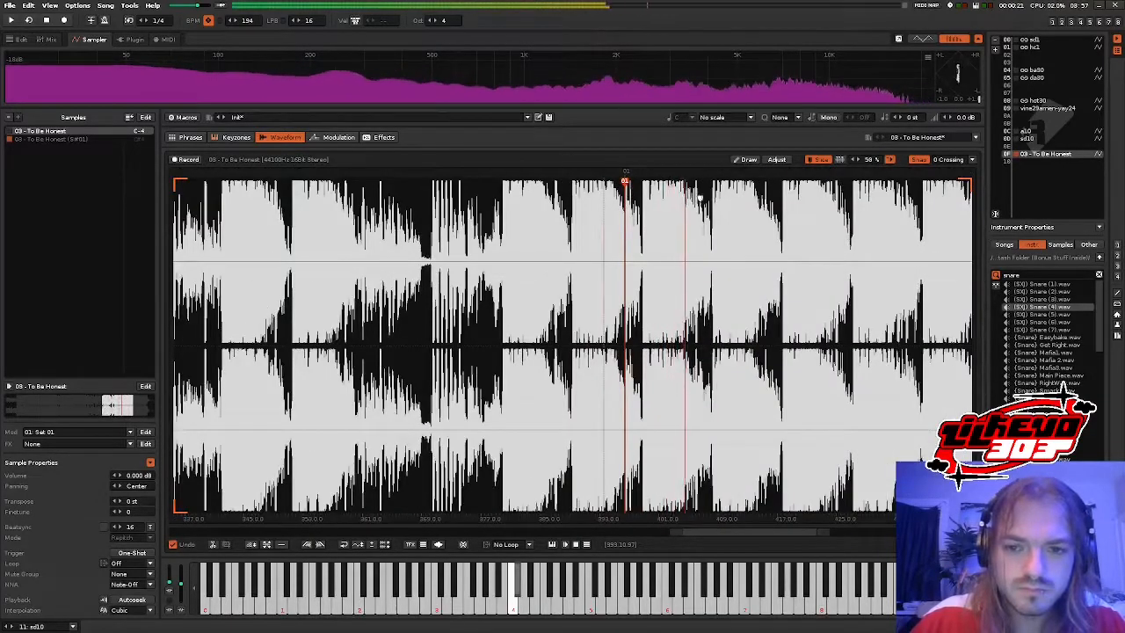
scroll(677, 215, down, 3)
click(687, 219)
scroll(690, 219, down, 3)
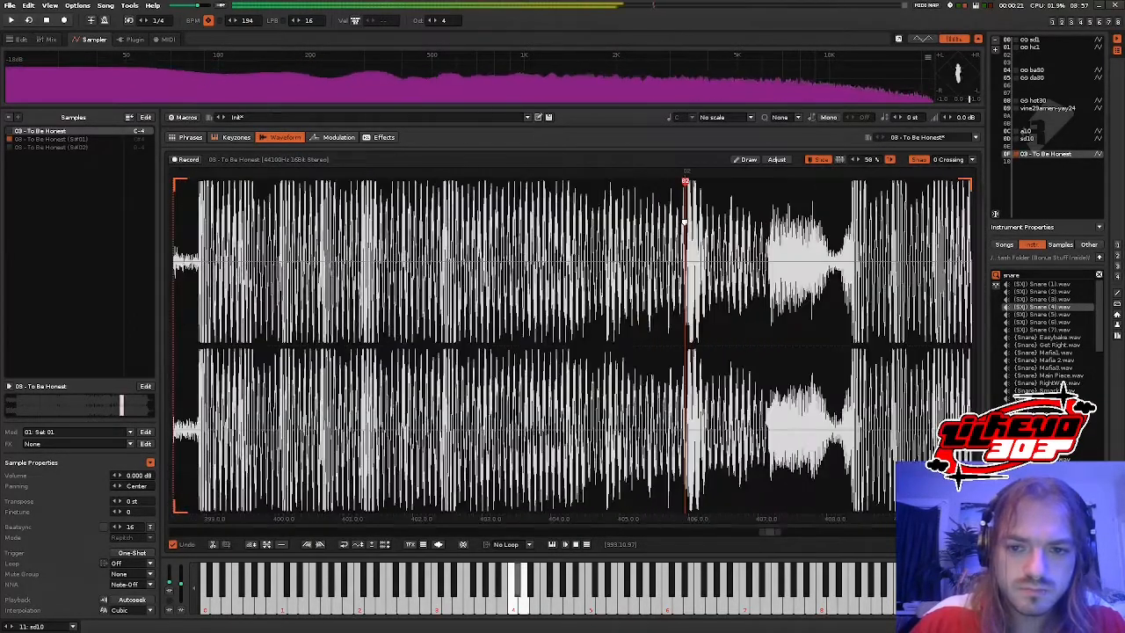
- Fine-tune slice markers 01 and 02 so each sits at the start of its hit
scroll(502, 191, up, 8)
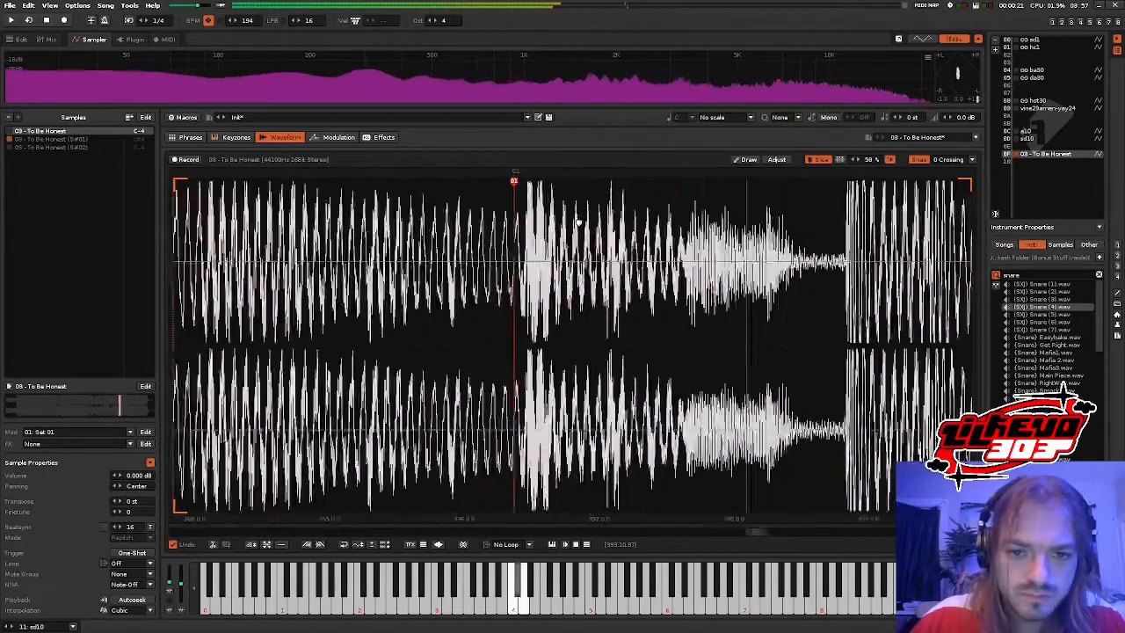
drag(498, 184, 513, 185)
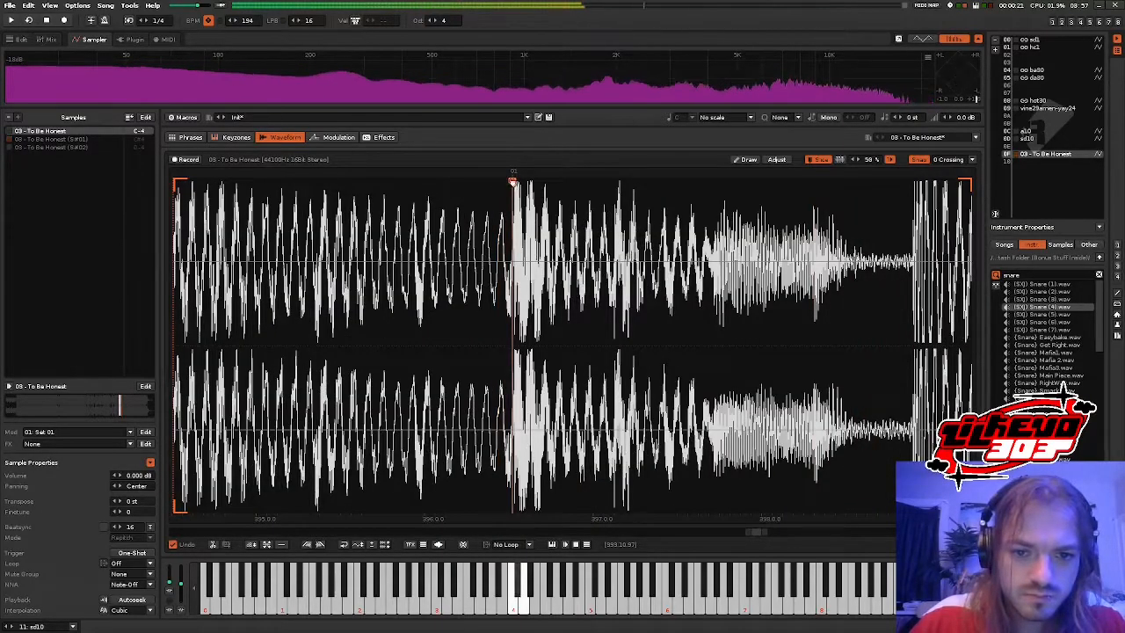
scroll(531, 202, down, 5)
scroll(681, 211, up, 6)
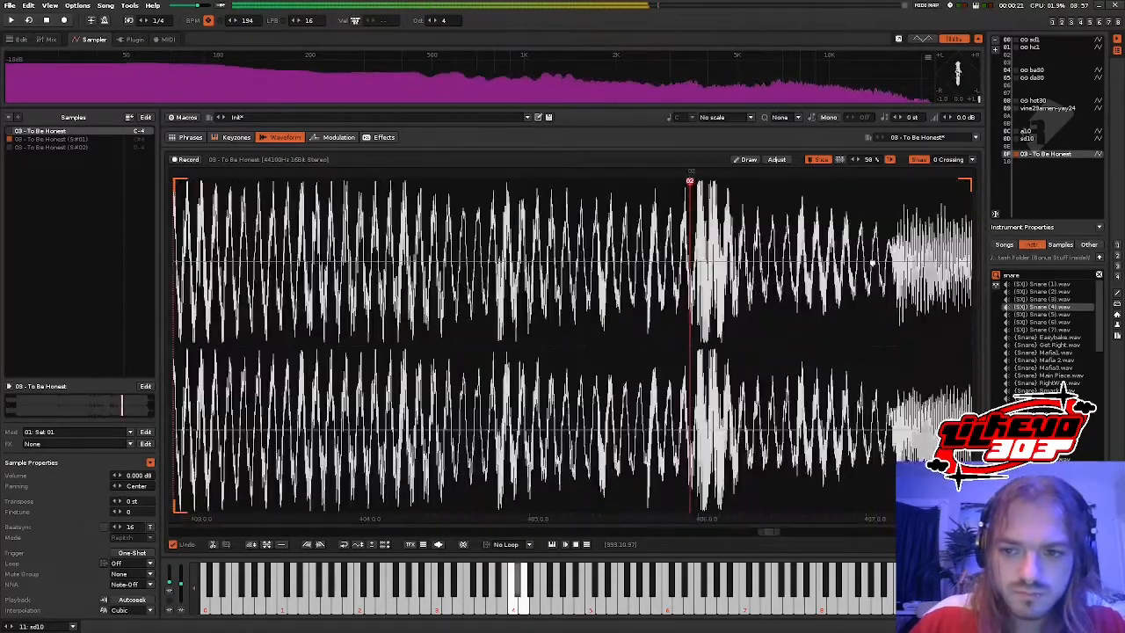
drag(645, 181, 654, 182)
- Select slice S#01, turn on its Beatsync, set it to 512 lines, and audition the slice with the modulation view open
click(74, 140)
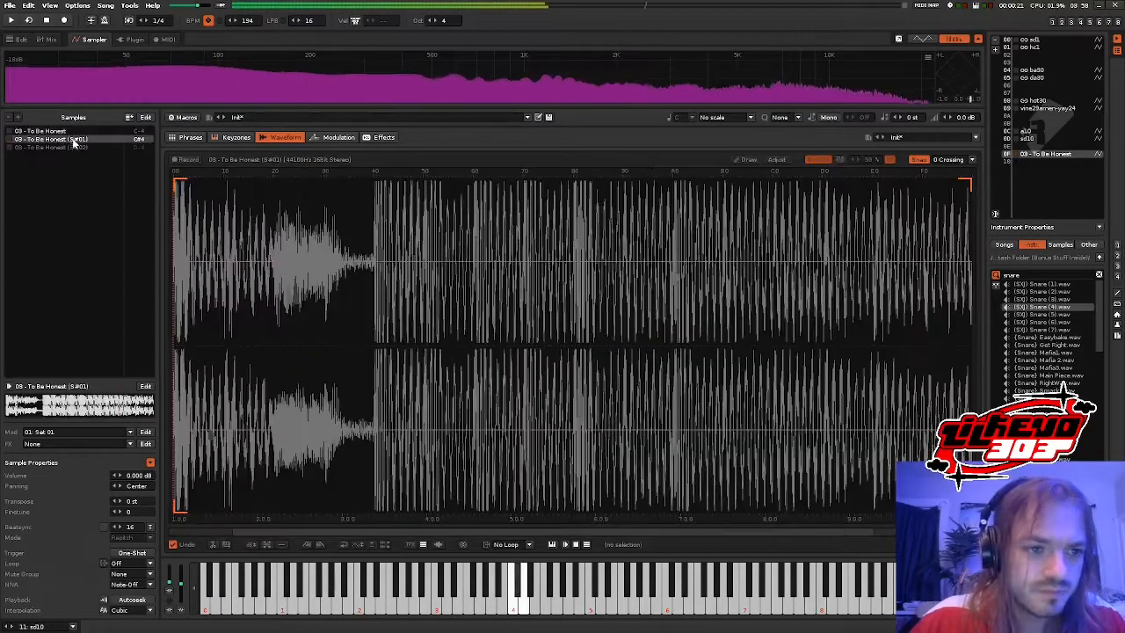
click(104, 527)
drag(132, 527, 131, 514)
key(s)
key(s)
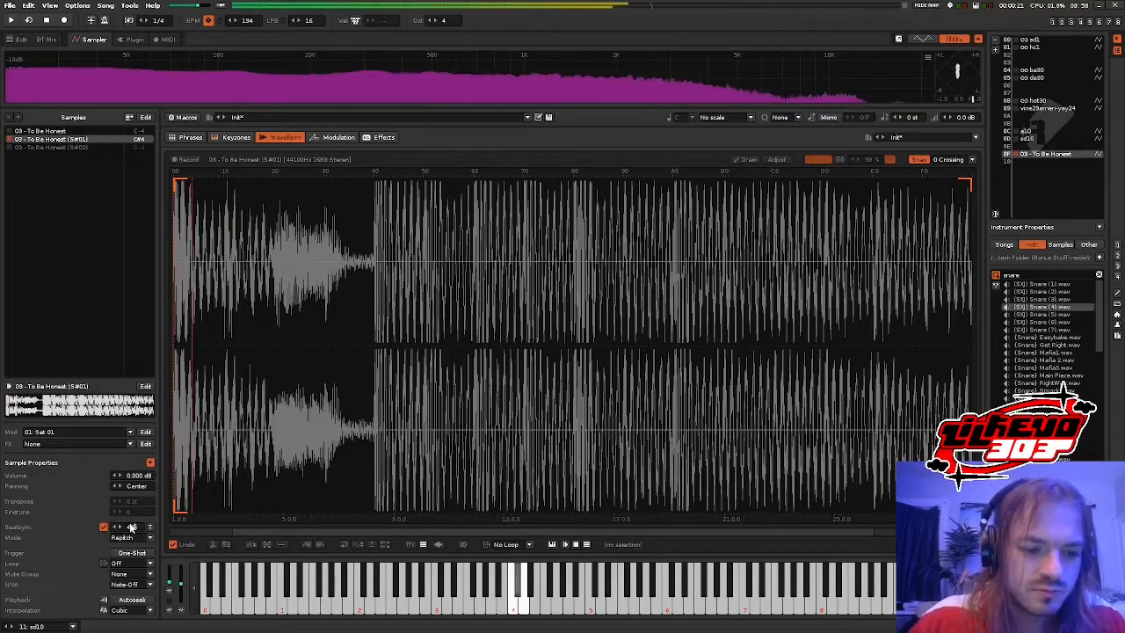
click(326, 138)
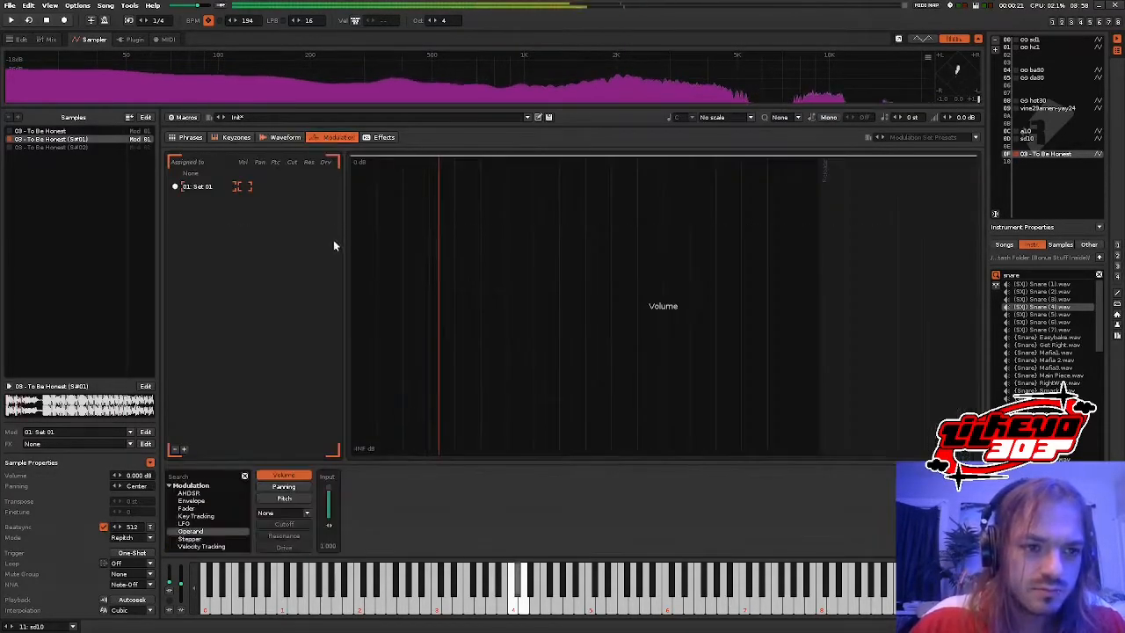
mouse_move(132, 528)
mouse_down()
mouse_move(132, 543)
mouse_move(132, 524)
mouse_up()
key(s)
key(s)
- Return to the pattern editor and go to sequence row 22 in the pattern matrix
click(19, 39)
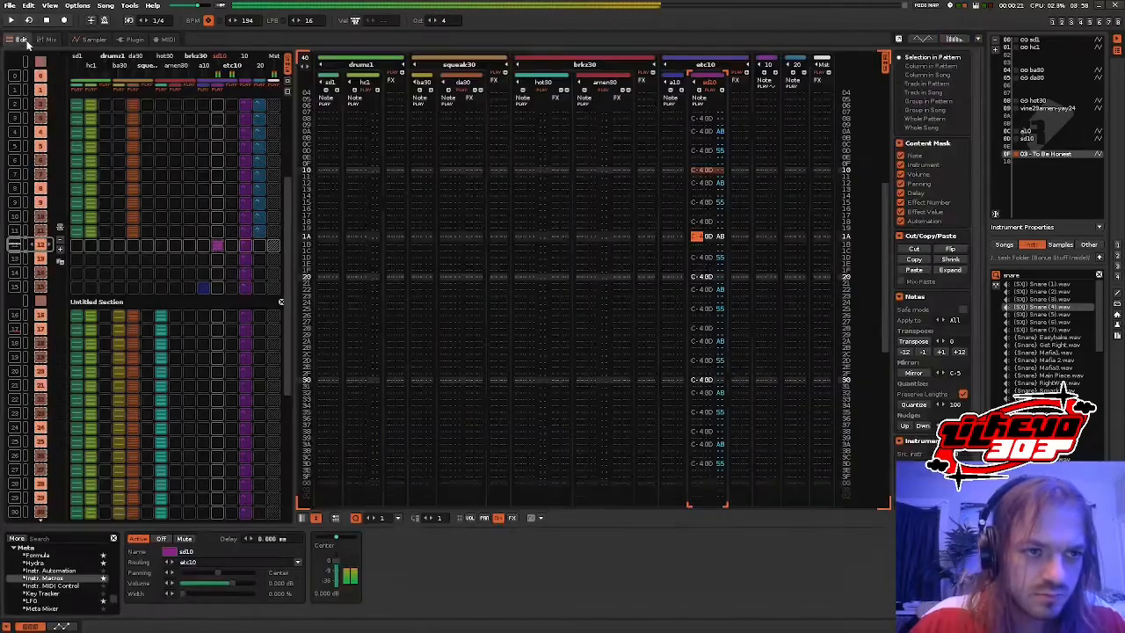
scroll(198, 201, down, 4)
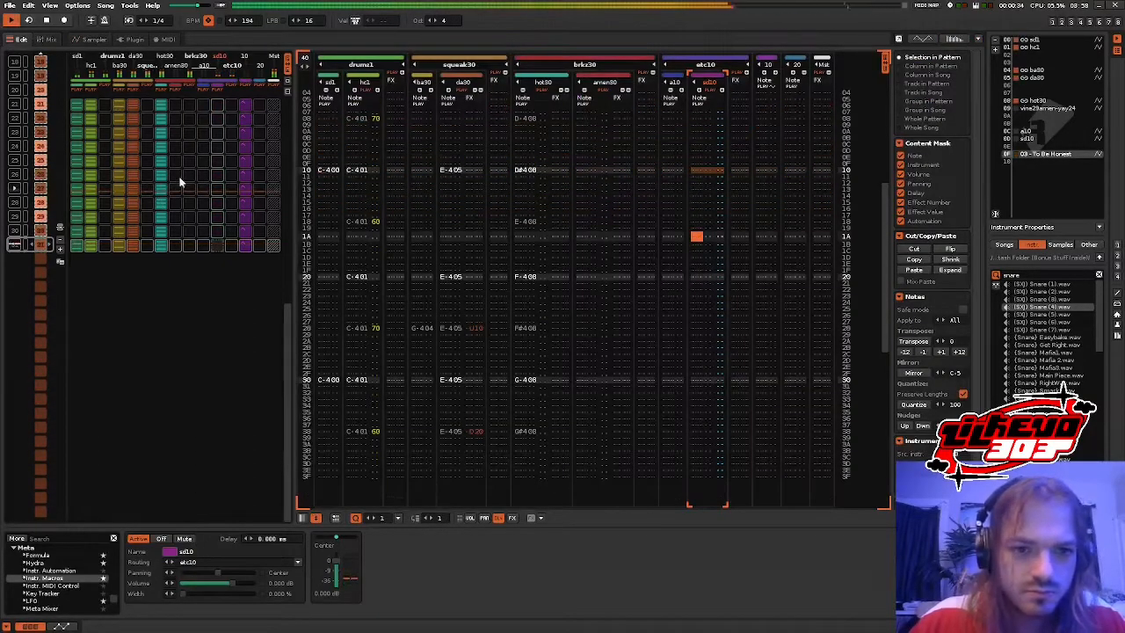
scroll(178, 177, up, 16)
scroll(178, 177, down, 7)
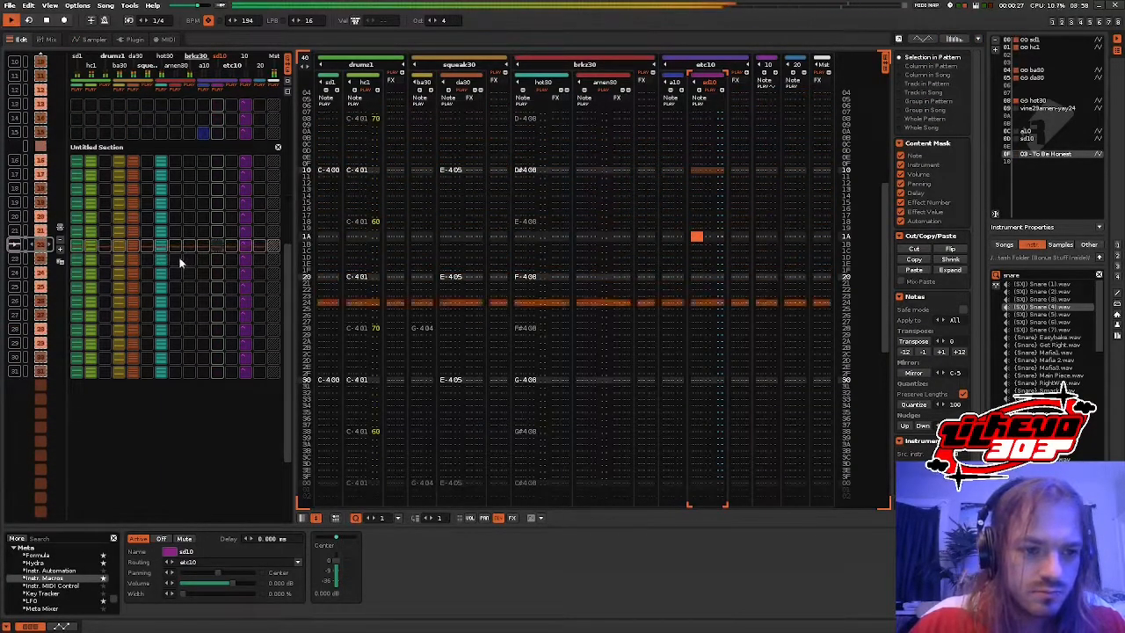
- Try muting the sd1 through hot30 slots in sequence rows 22 and 23, and undo the mute
drag(160, 248, 70, 248)
click(101, 246)
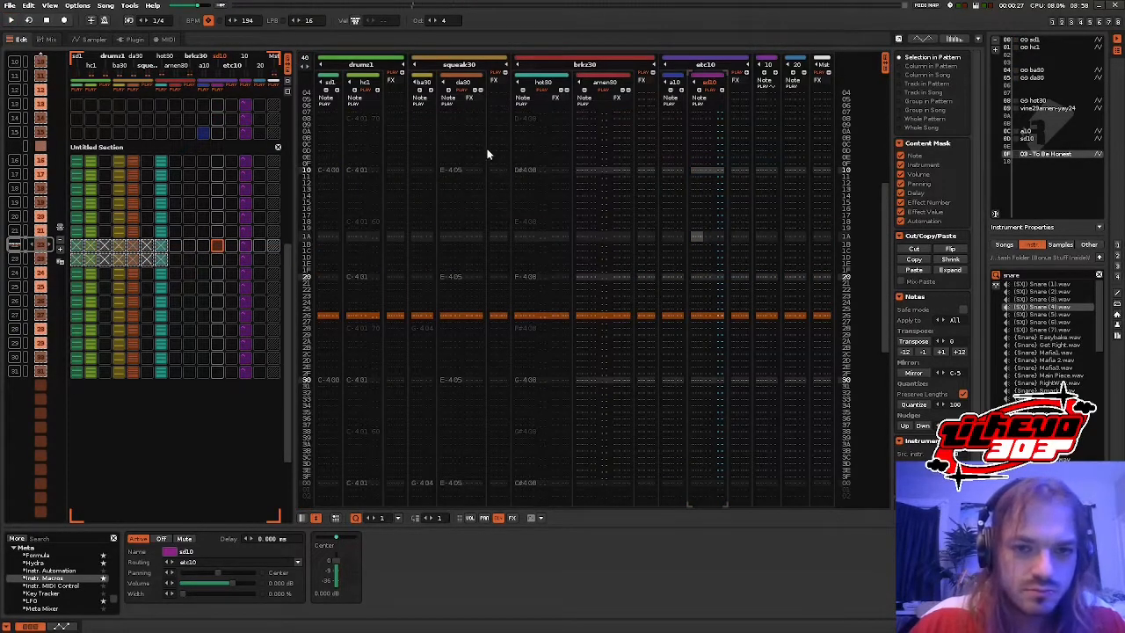
key(ctrl+z)
- Select the sd1 through hot30 slots in sequence rows 22 and 23 and clear their contents
click(172, 247)
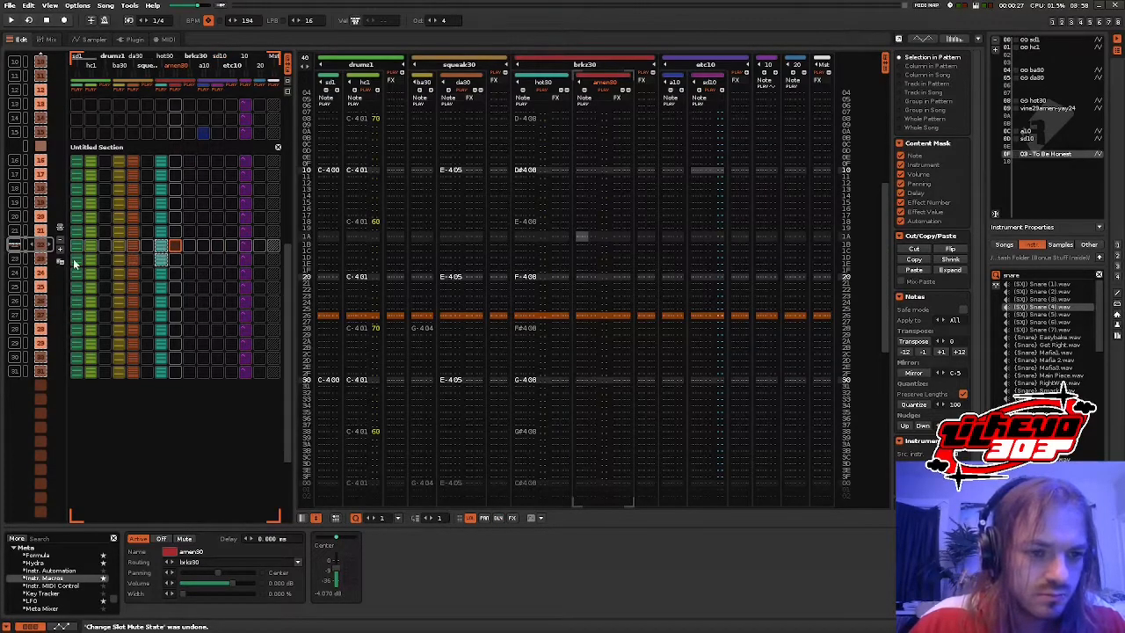
drag(75, 247, 155, 249)
click(164, 250)
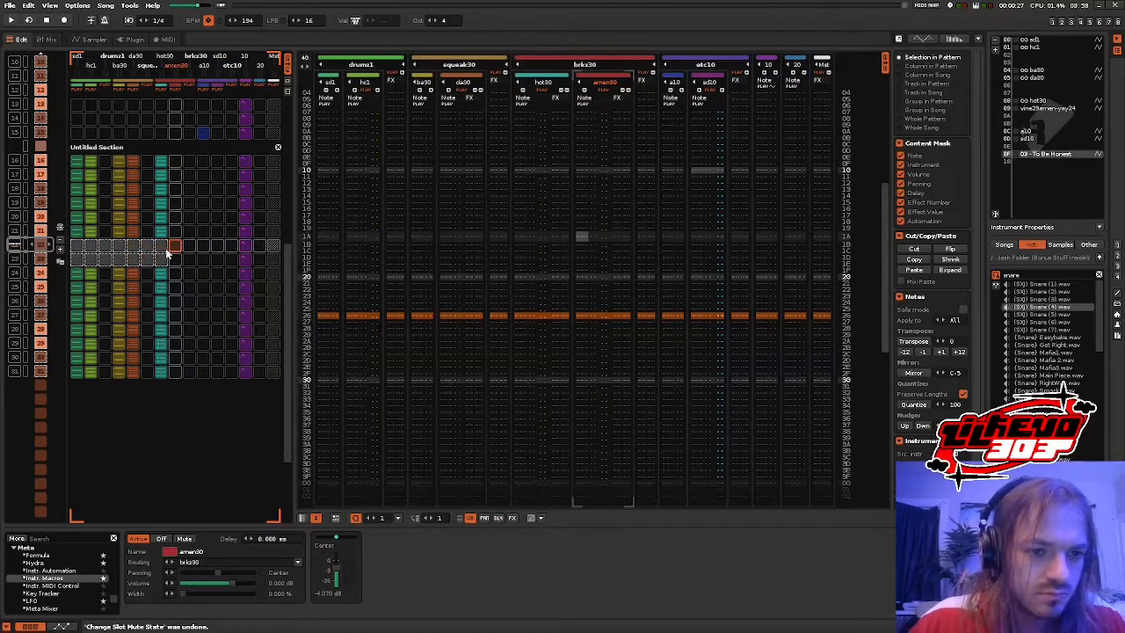
- Insert a new track after da30 in the squeak30 group, enter a C#4 note of instrument 0F on line 00, and play it
click(475, 145)
key(ctrl+t)
key(Escape)
click(515, 143)
key(s)
key(space)
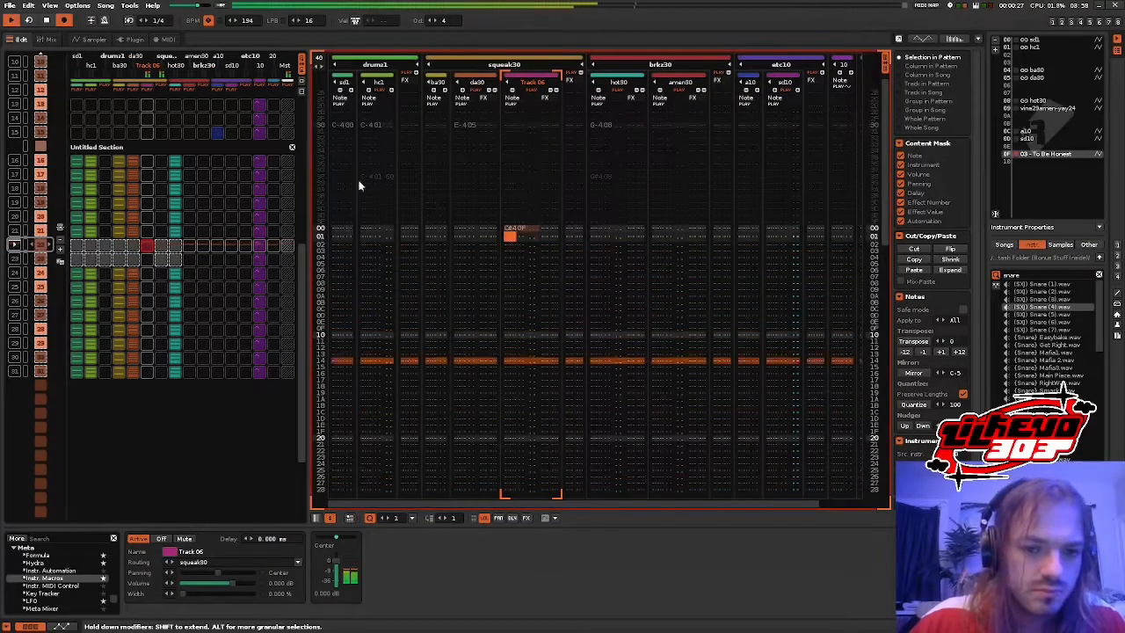
key(Escape)
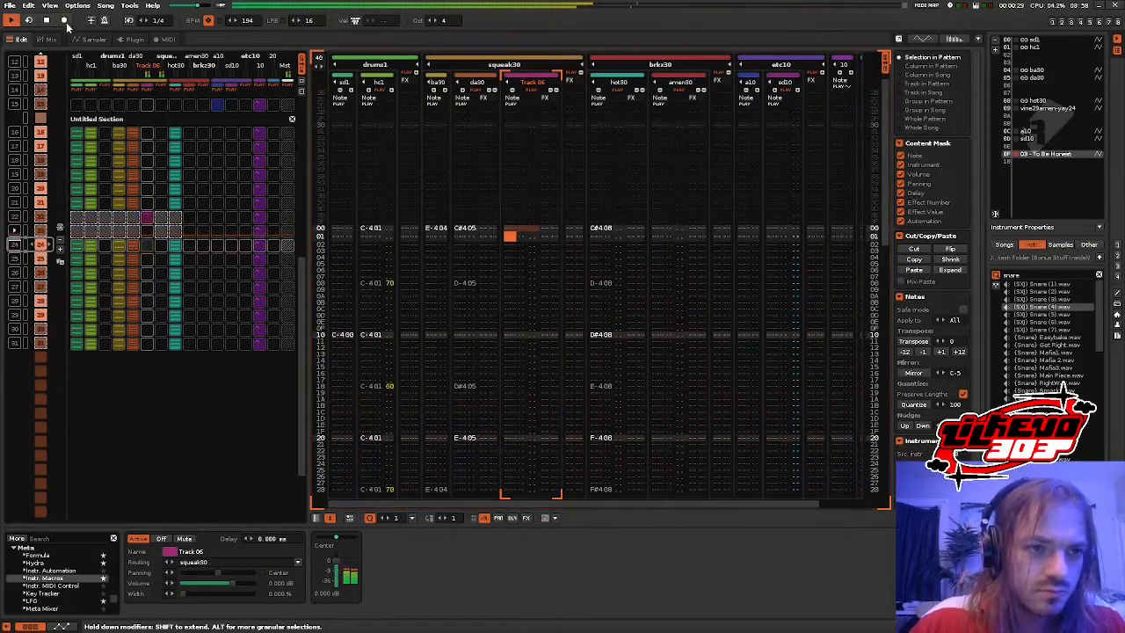
- Play sequence row 21 to hear the lead-in to the break
key(space)
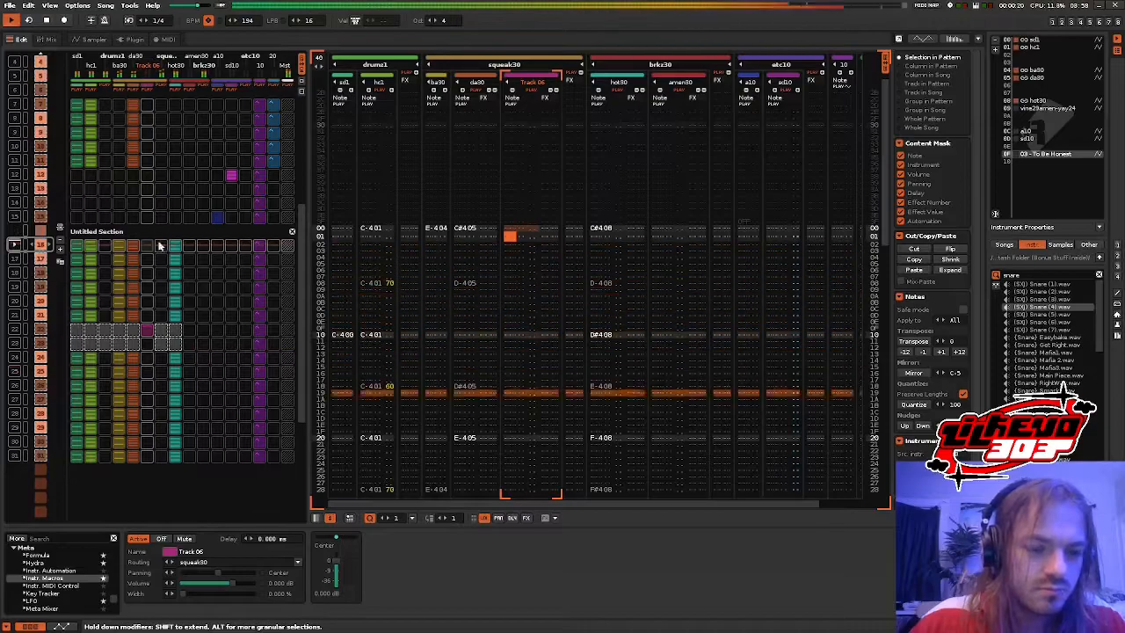
click(147, 275)
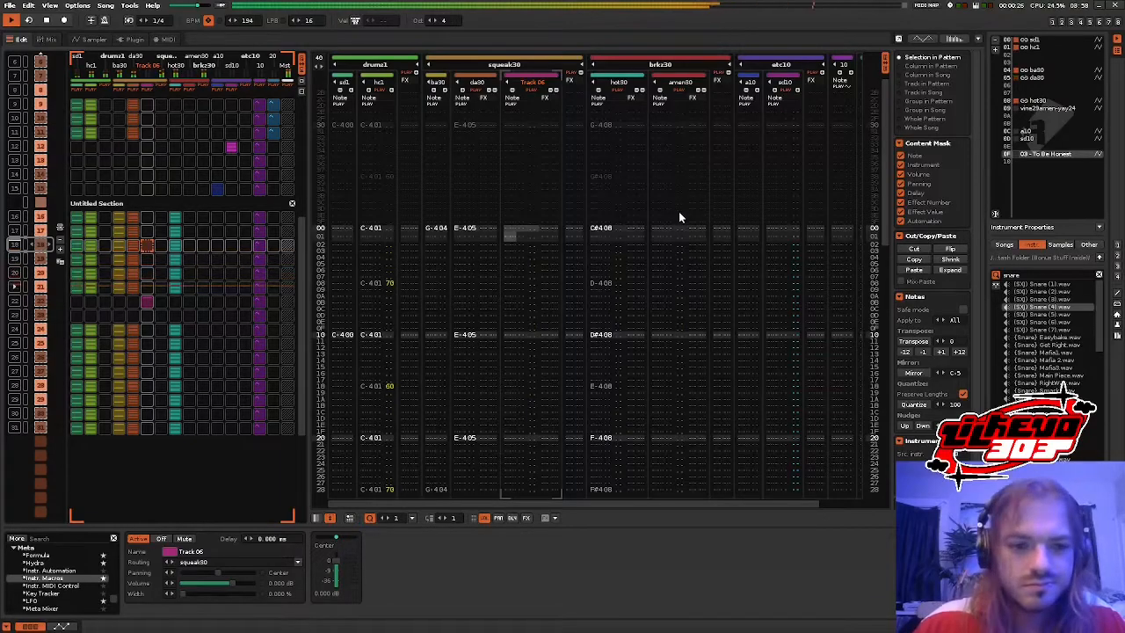
key(space)
scroll(256, 281, up, 1)
key(space)
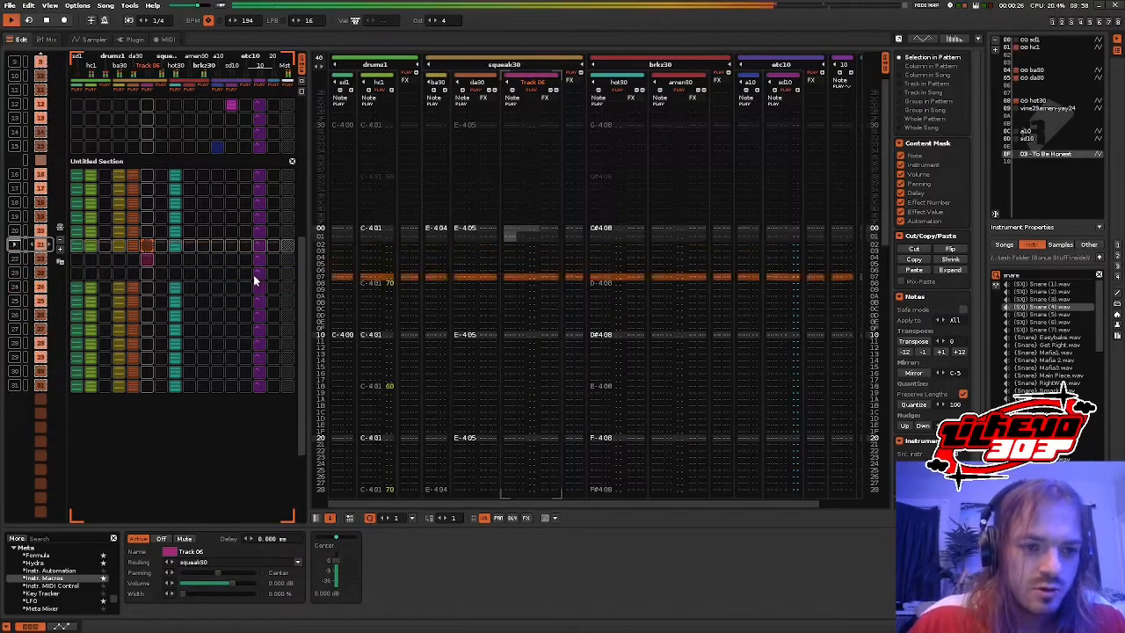
- Try entering a C#4 note of instrument 0F in Track 06 on line 28 of sequence row 21, and undo it
scroll(482, 290, down, 11)
click(516, 350)
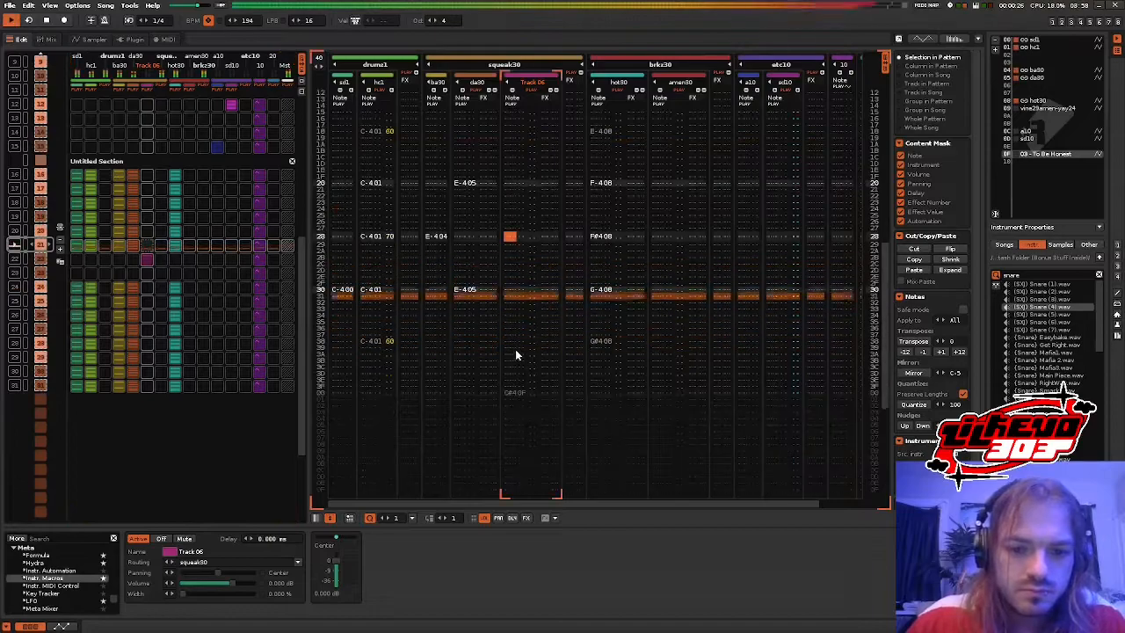
key(Escape)
key(s)
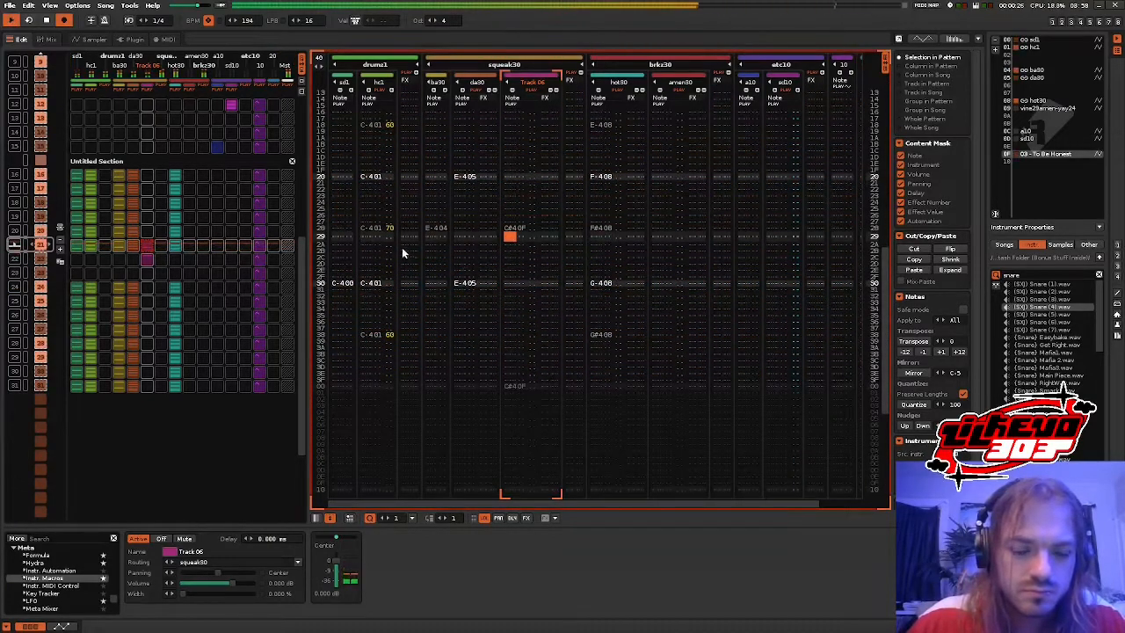
key(ctrl+z)
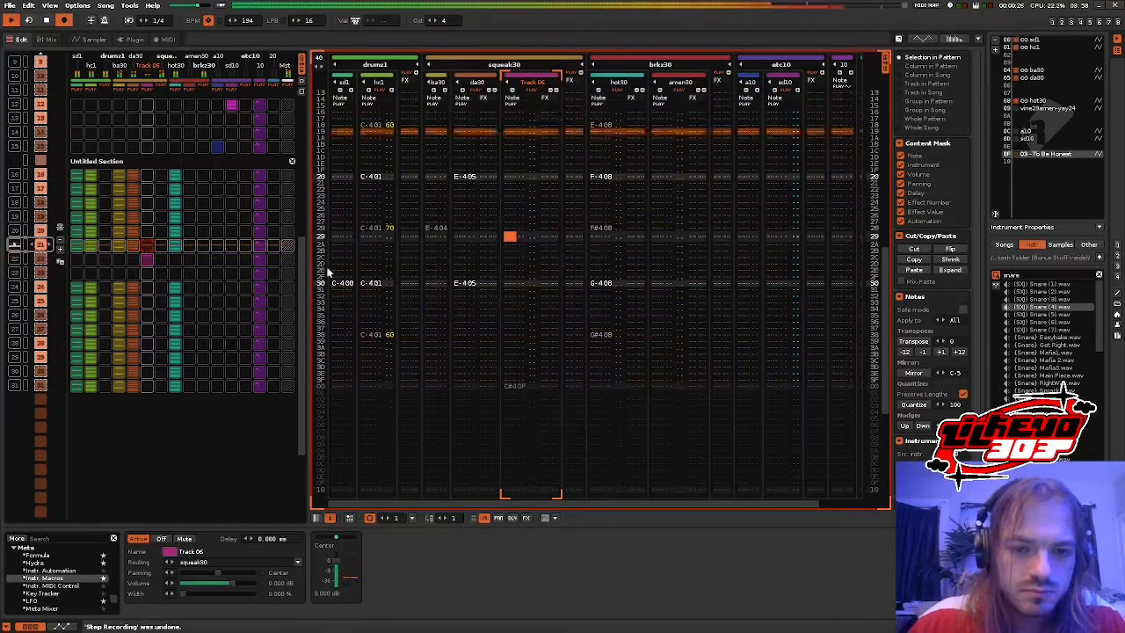
- Enter a C#4 note of instrument 0F in Track 06 of sequence row 21 and place it on line 30
key(Escape)
key(s)
scroll(511, 235, up, 5)
key(Escape)
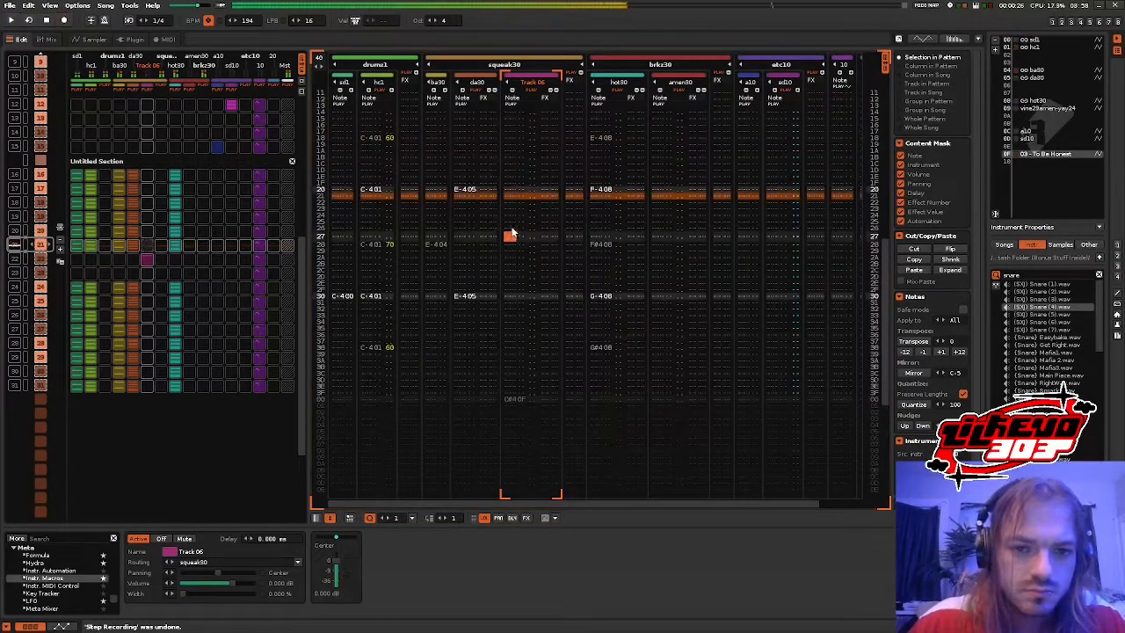
scroll(507, 205, down, 5)
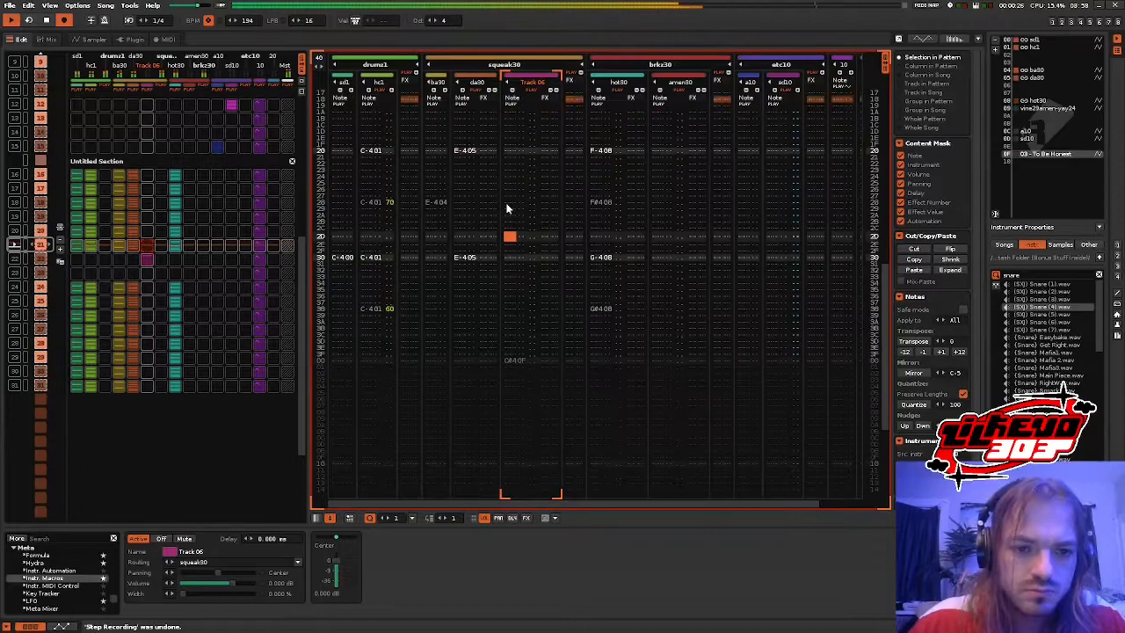
key(s)
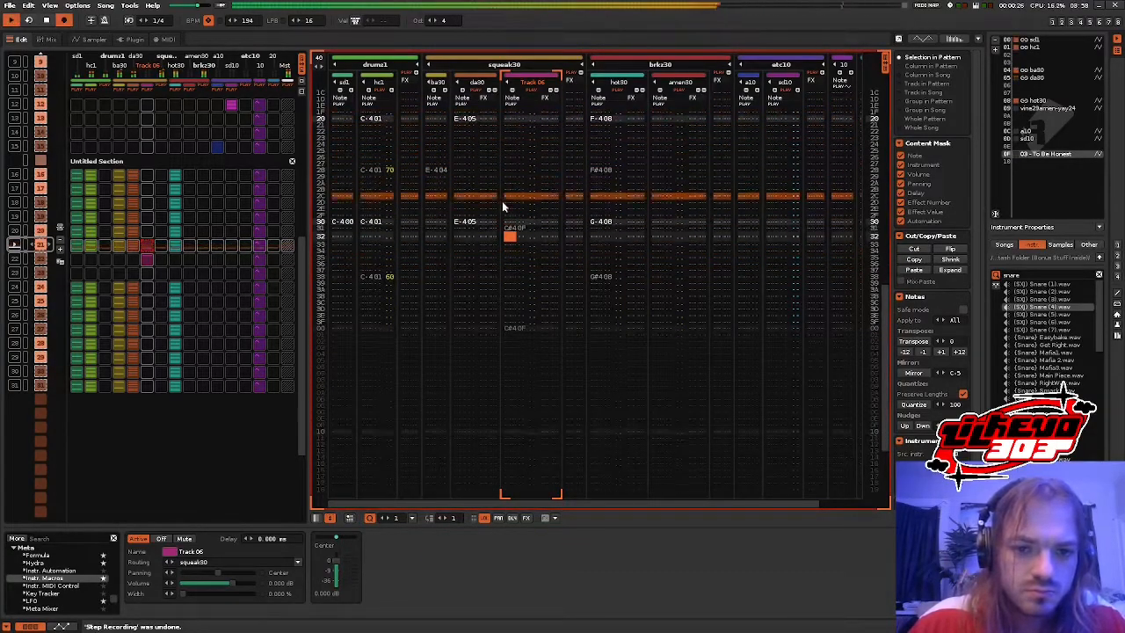
drag(505, 220, 505, 227)
key(alt+Up)
- Clear the Track 06 slot in sequence row 22 and go to that row
right_click(143, 256)
click(148, 264)
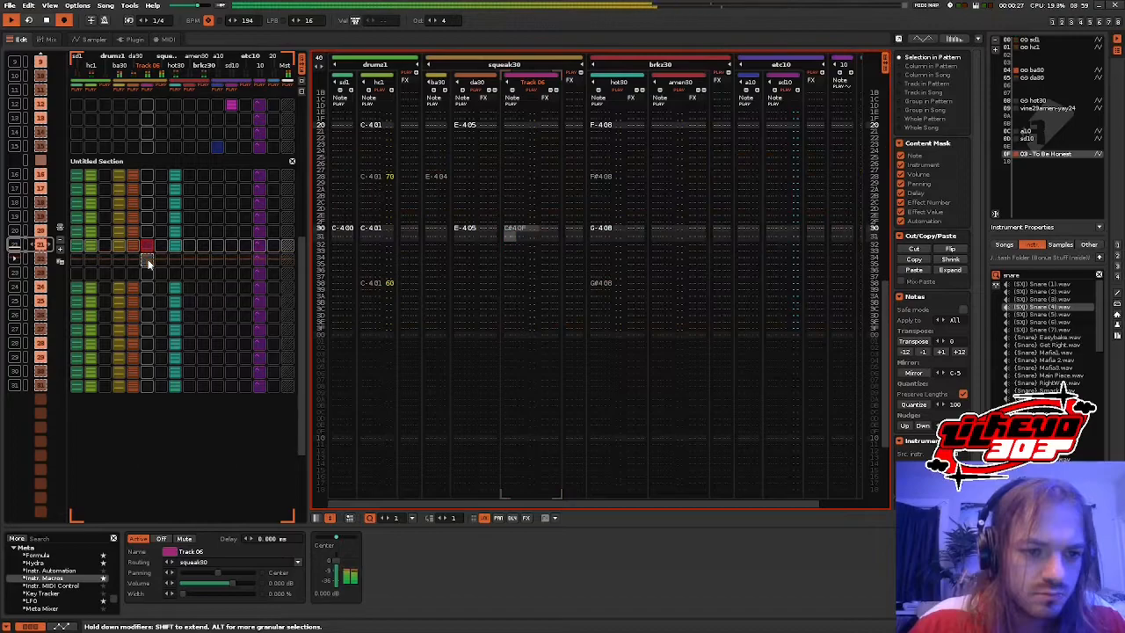
click(29, 257)
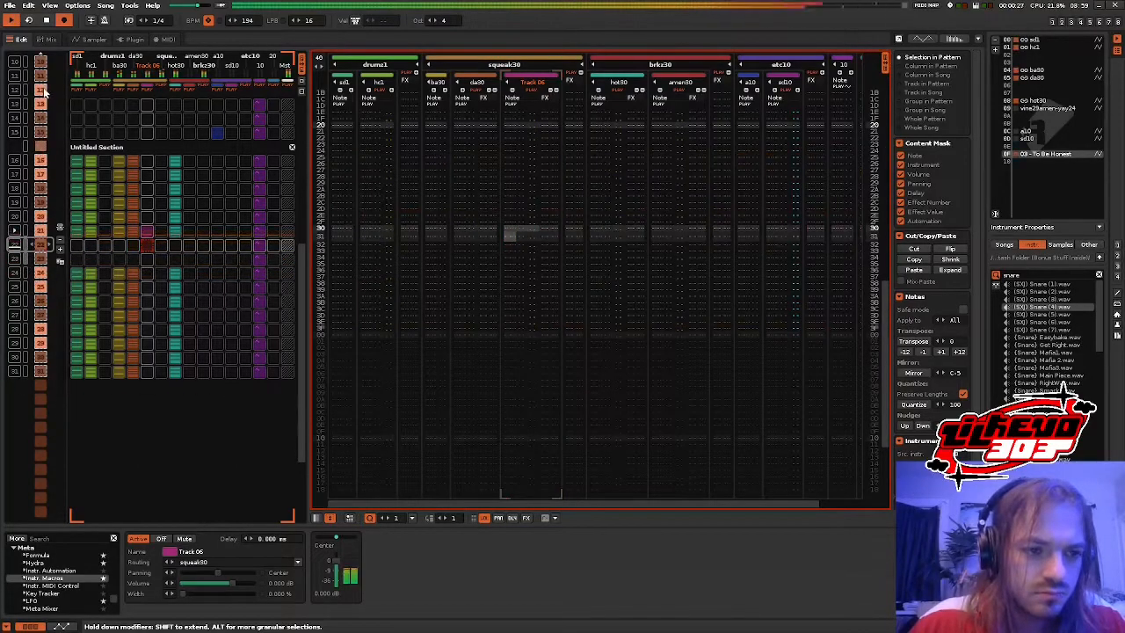
- Select the To Be Honest sample with its two slices in the sampler, and return to the pattern editor
key(space)
key(F3)
click(63, 20)
click(65, 132)
drag(64, 132, 74, 208)
key(space)
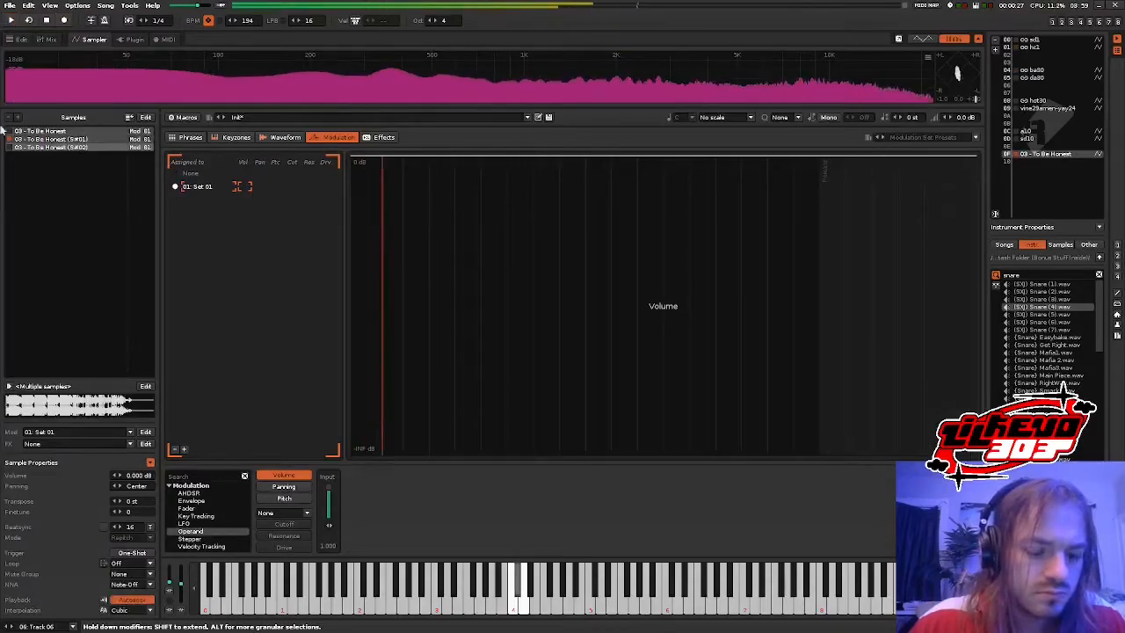
click(21, 39)
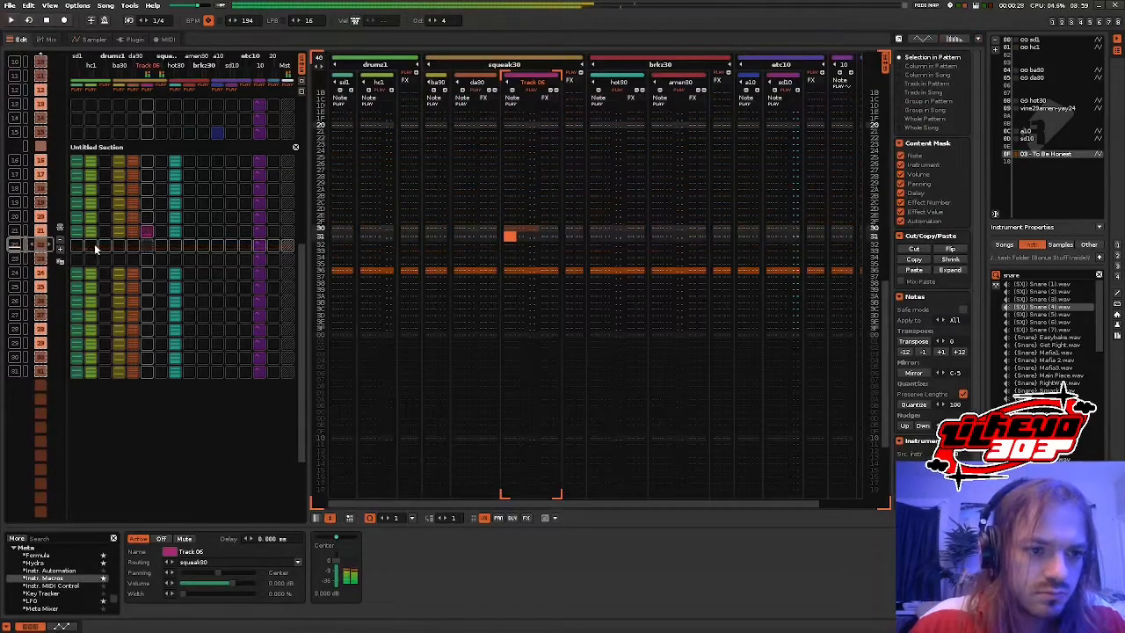
scroll(81, 247, up, 1)
scroll(506, 267, up, 4)
drag(522, 322, 521, 282)
drag(521, 302, 521, 202)
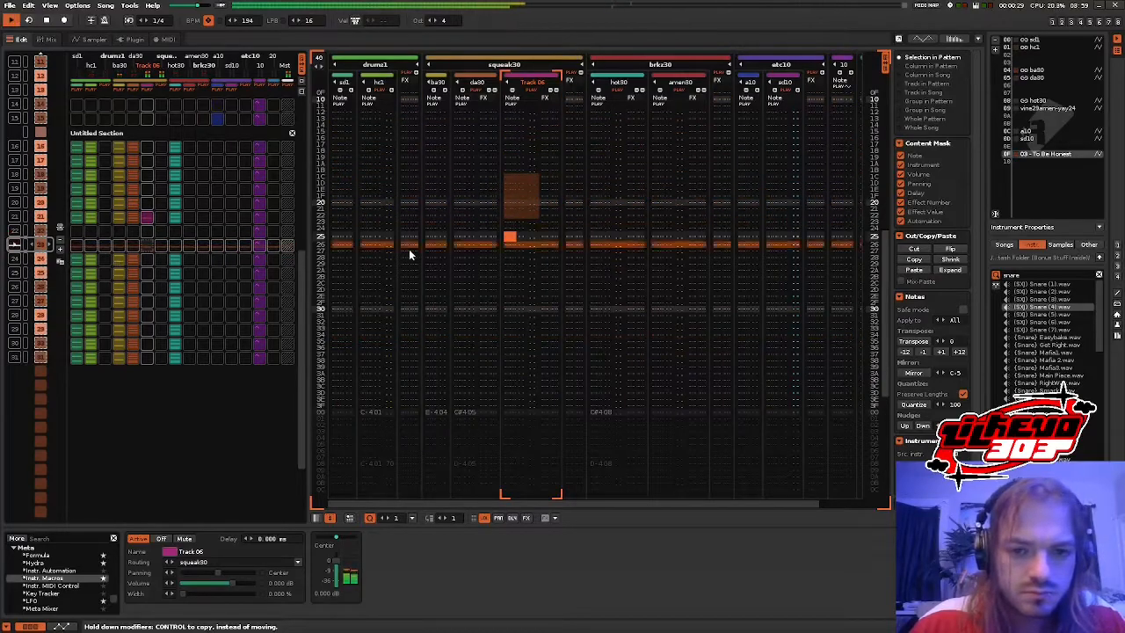
- Add a third slice marker to the To Be Honest waveform at about beat 415.4, just before the sharp peak
click(94, 39)
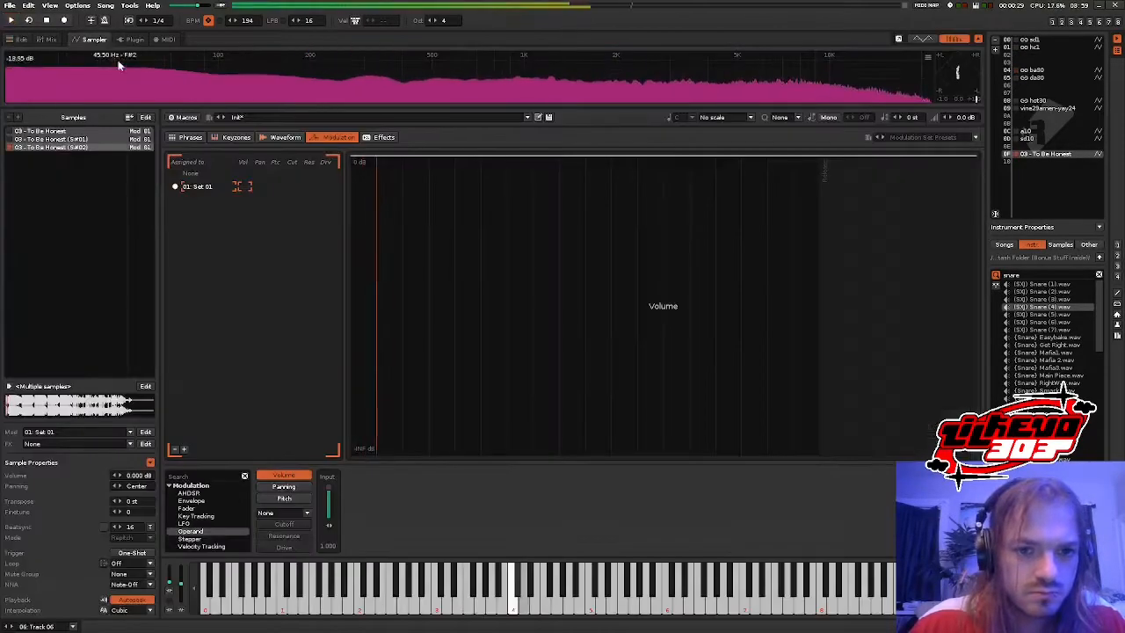
click(279, 137)
click(99, 132)
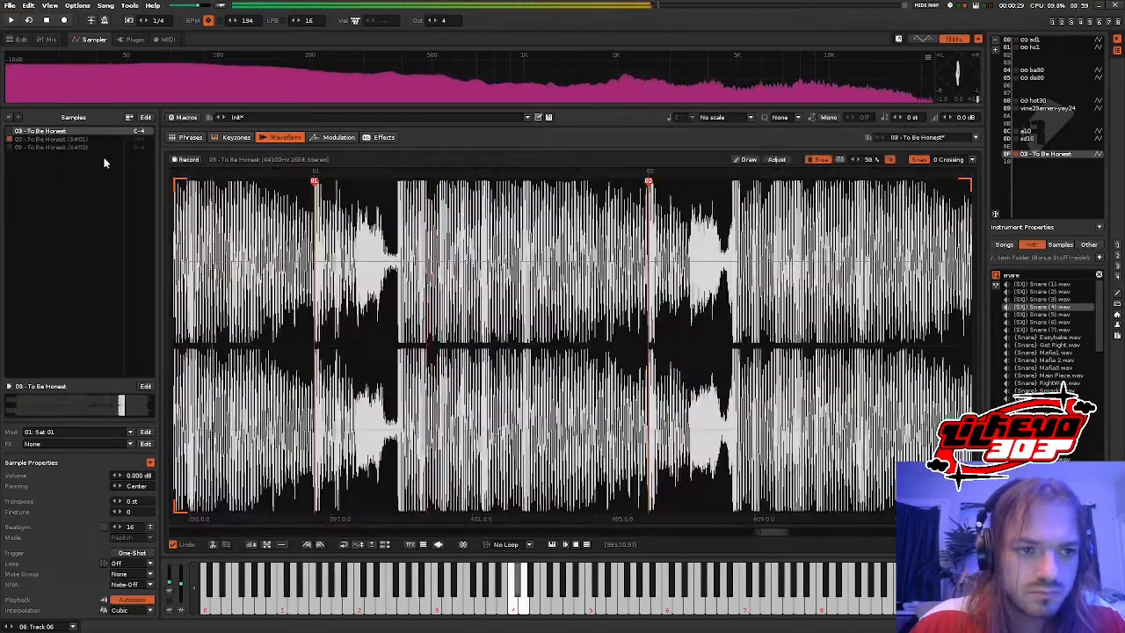
scroll(461, 220, up, 5)
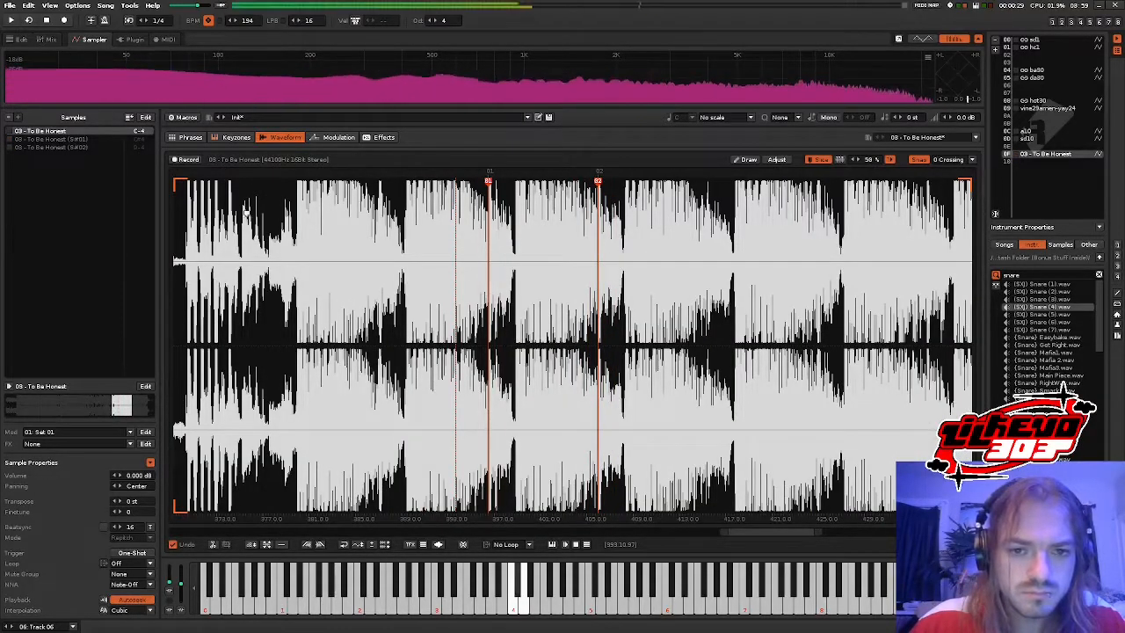
scroll(694, 251, up, 5)
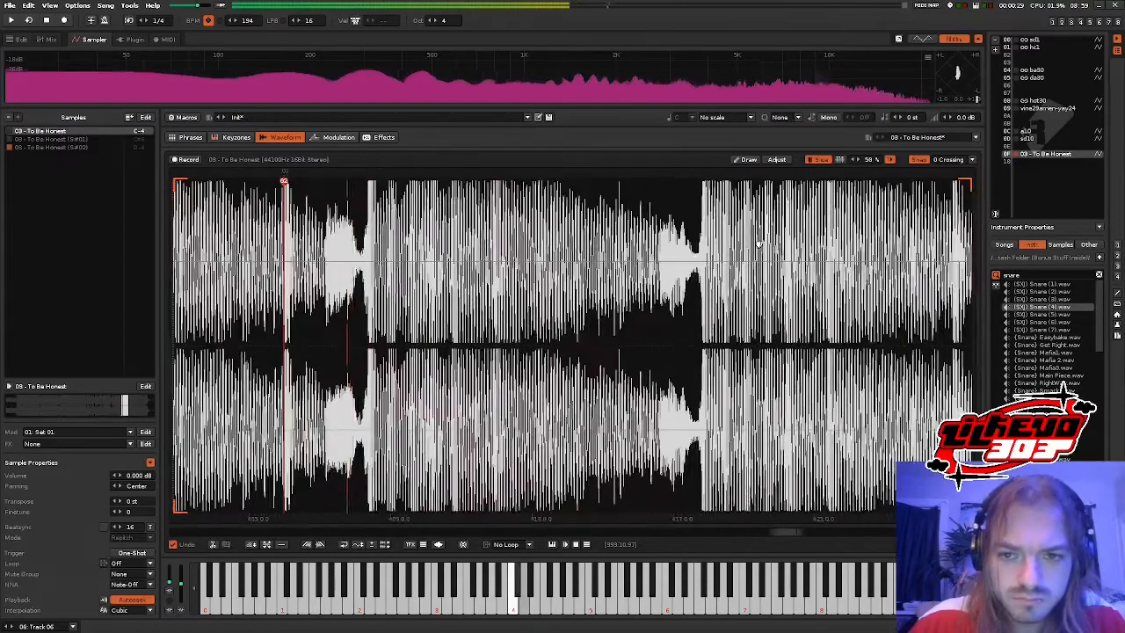
scroll(630, 258, up, 3)
scroll(637, 256, up, 3)
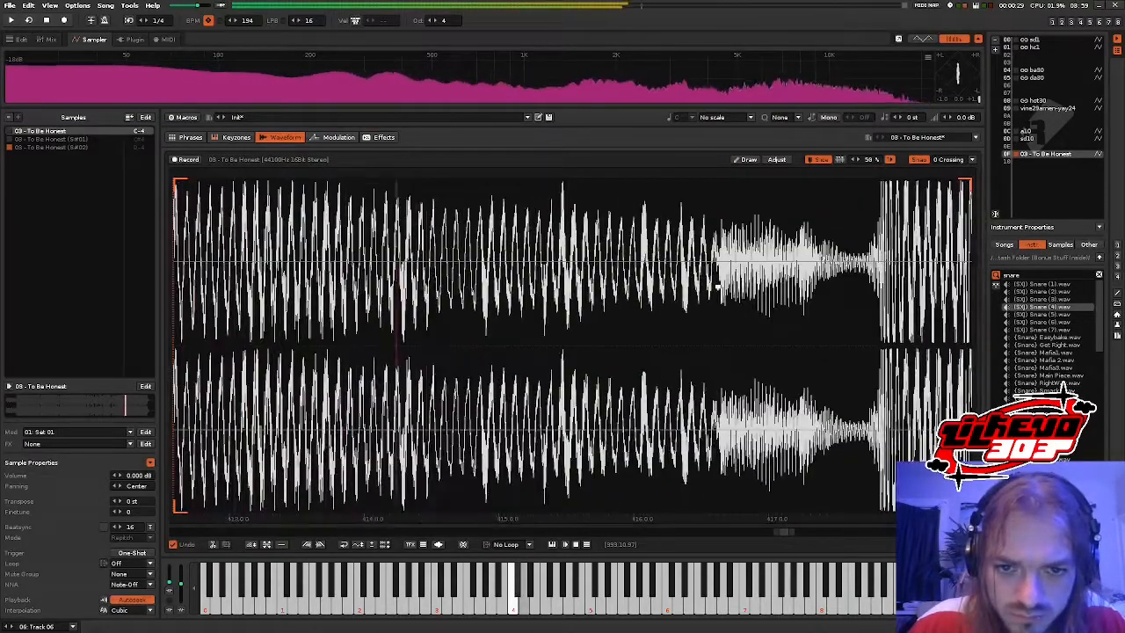
scroll(660, 296, down, 5)
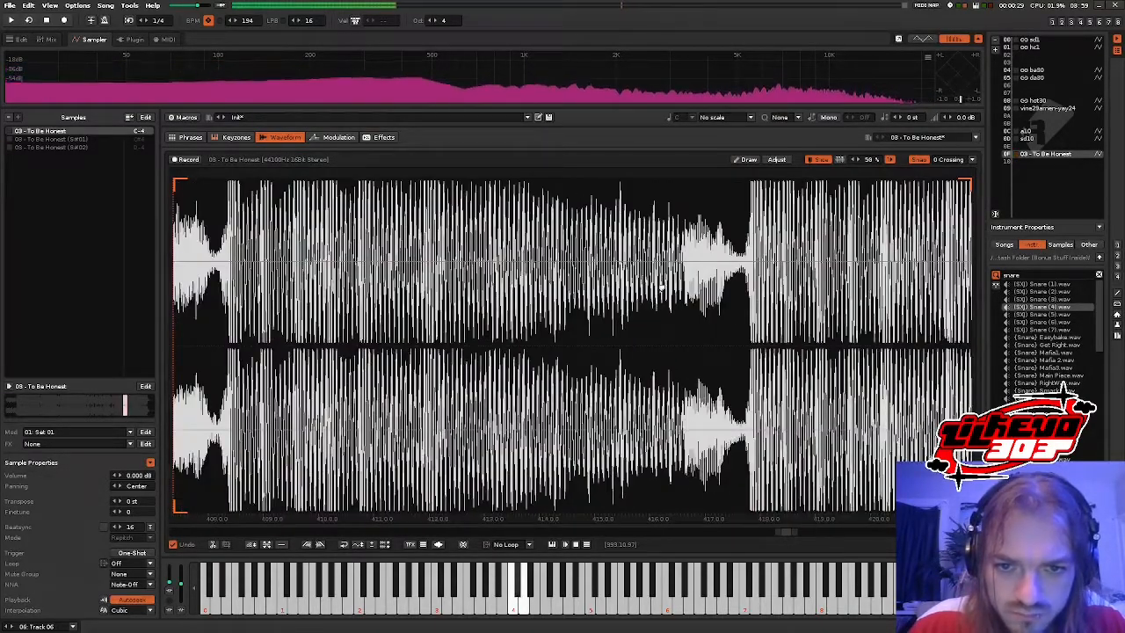
double_click(615, 227)
scroll(615, 227, up, 5)
drag(605, 186, 618, 187)
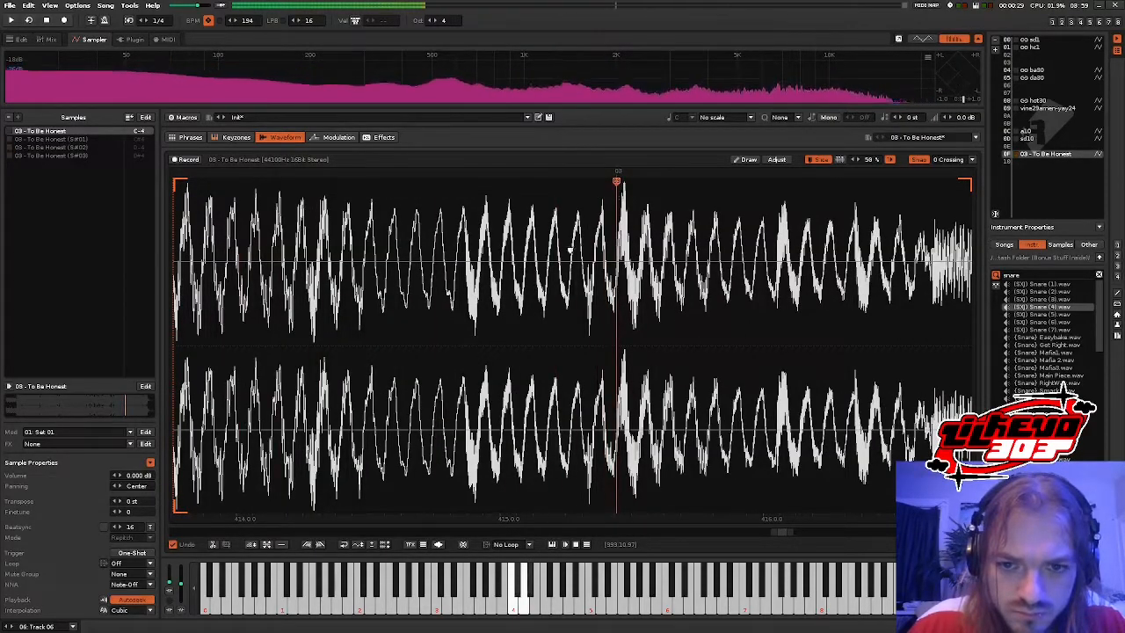
- Remove the middle slice marker, set the first slice's Beatsync to 256 lines, and audition it
scroll(616, 195, down, 5)
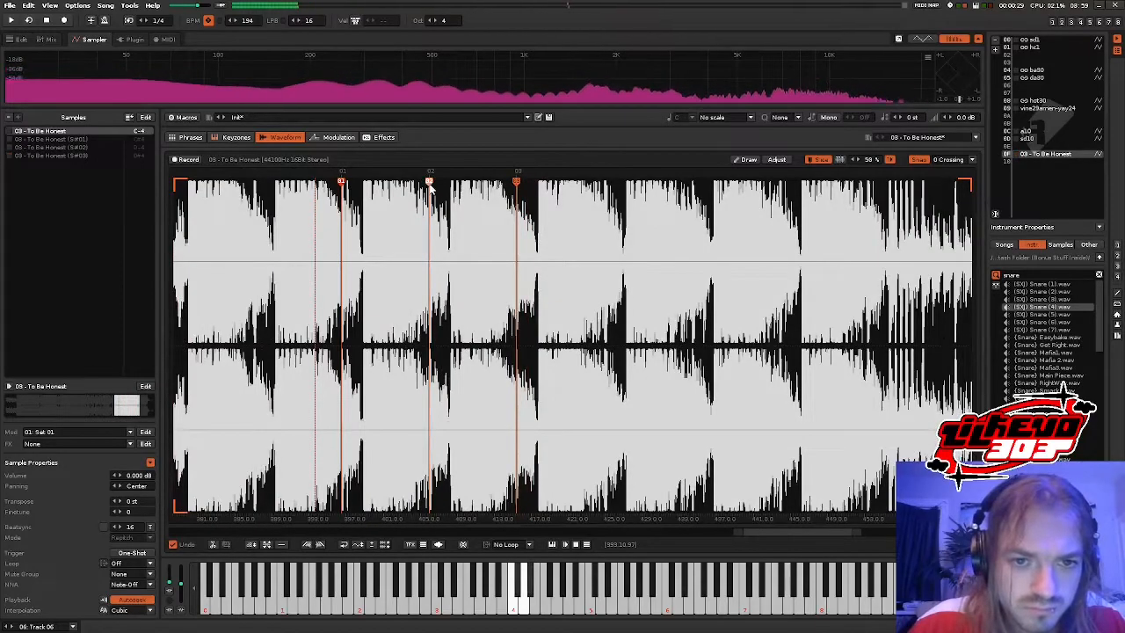
double_click(429, 181)
click(83, 148)
click(84, 139)
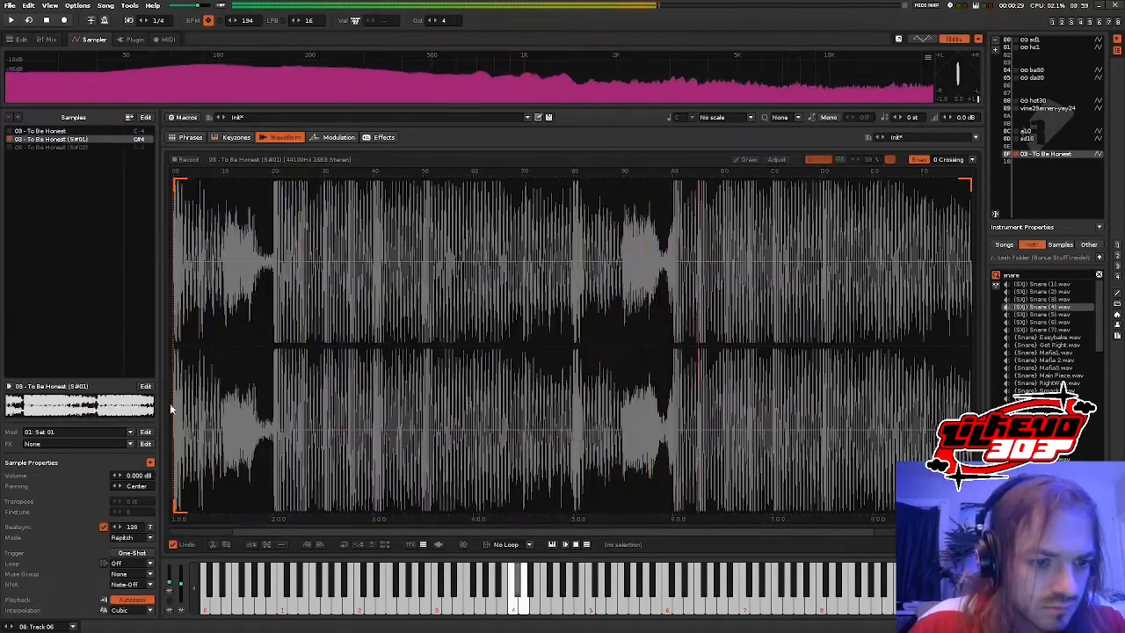
right_click(114, 527)
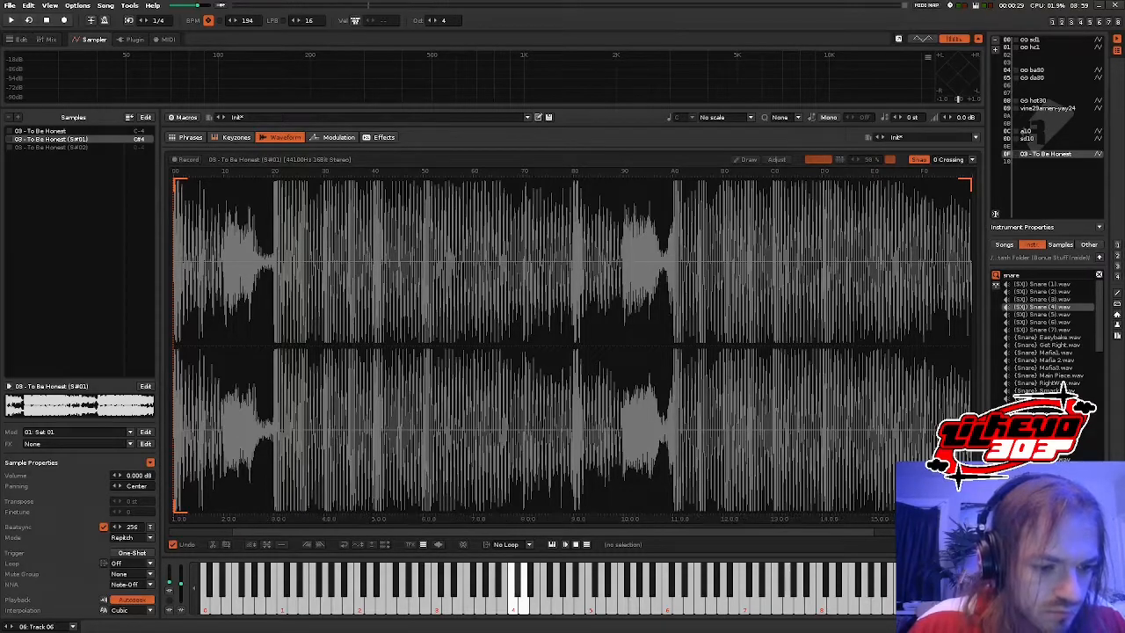
key(s)
- In the pattern editor, move row 21's Track 06 note to line 20 and enter a ba30 note-off on line 00 of row 22
click(11, 20)
click(19, 39)
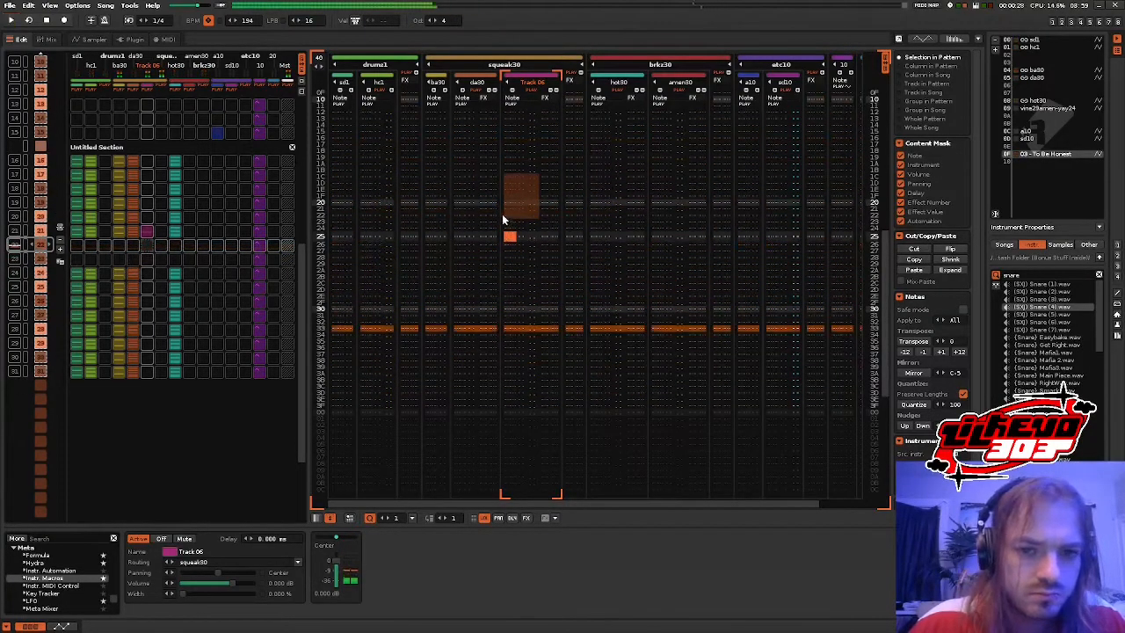
key(Escape)
key(Escape)
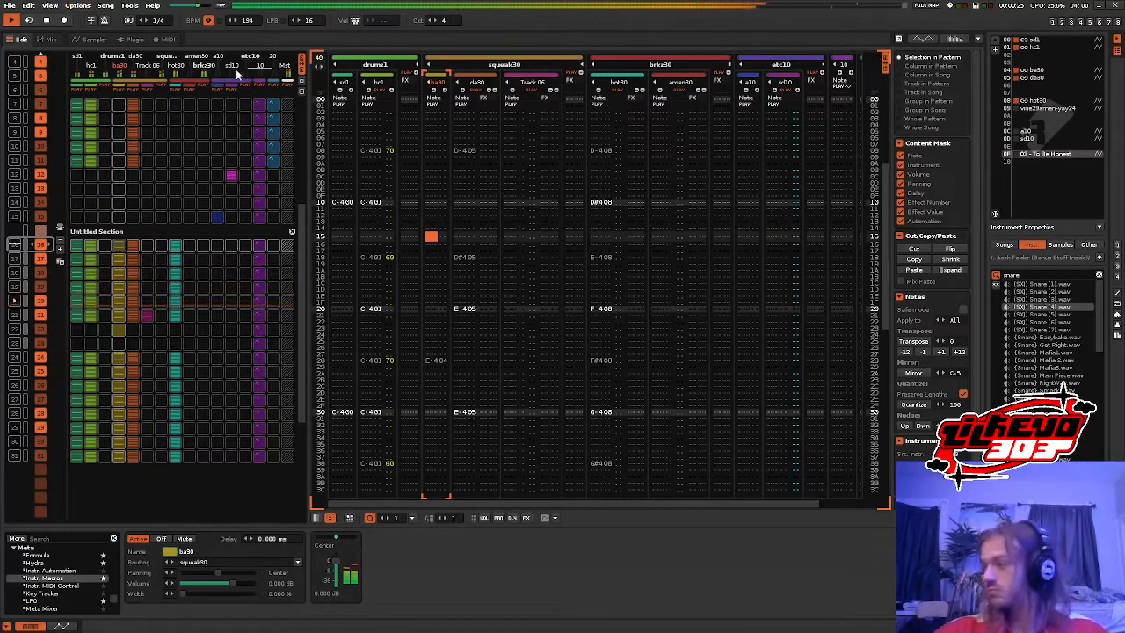
- Clear the da30 notes on lines 20 and 30 of sequence row 21
scroll(216, 176, up, 1)
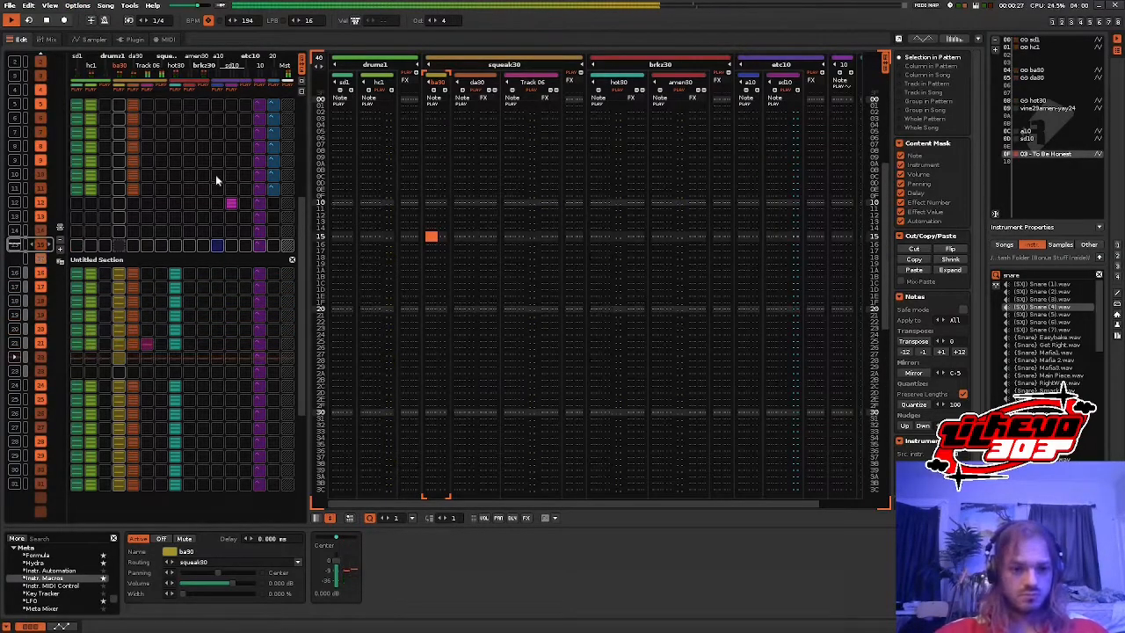
scroll(212, 169, down, 5)
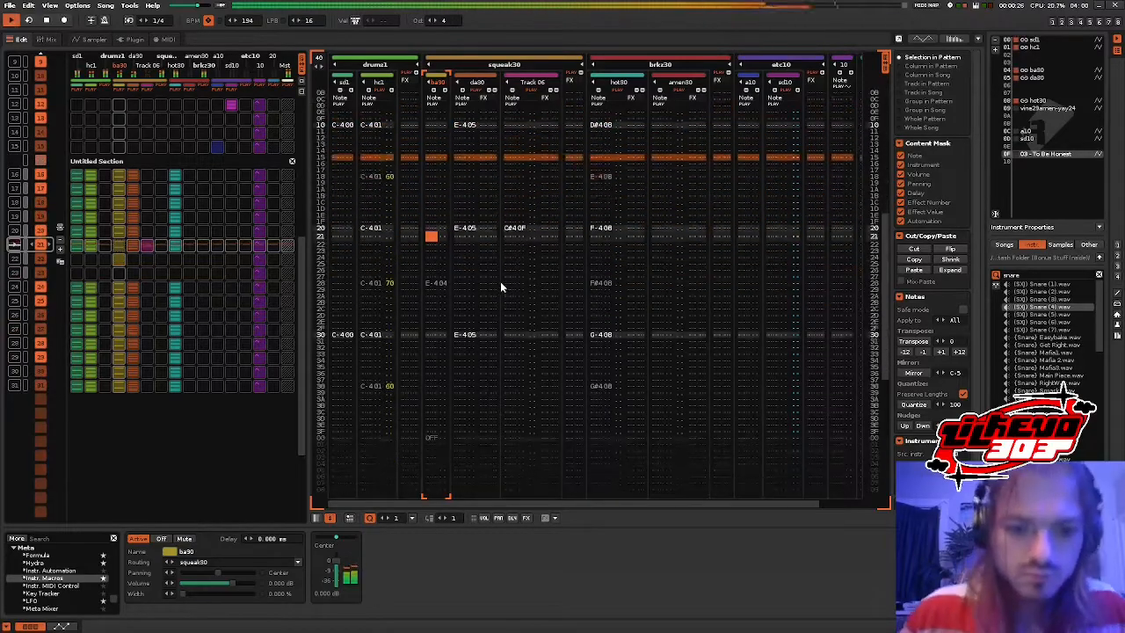
drag(469, 355, 478, 223)
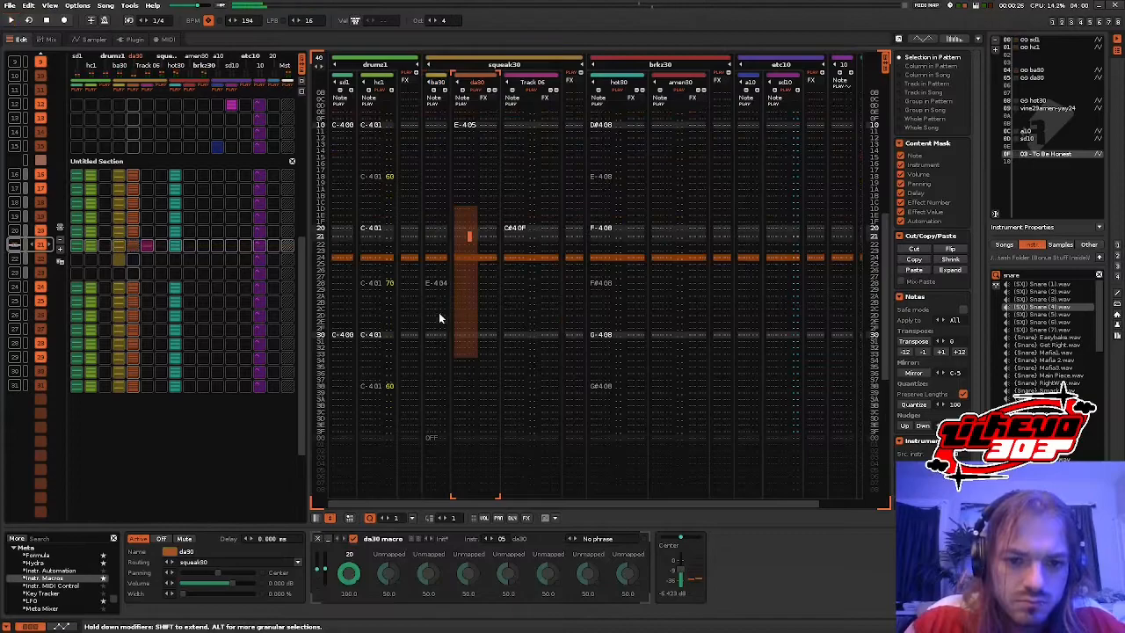
- Enter a note-off in ba30 on line 20 of sequence row 21 and cut the ba30 note on line 28
key(Escape)
click(431, 230)
key(a)
drag(438, 305, 435, 251)
right_click(435, 255)
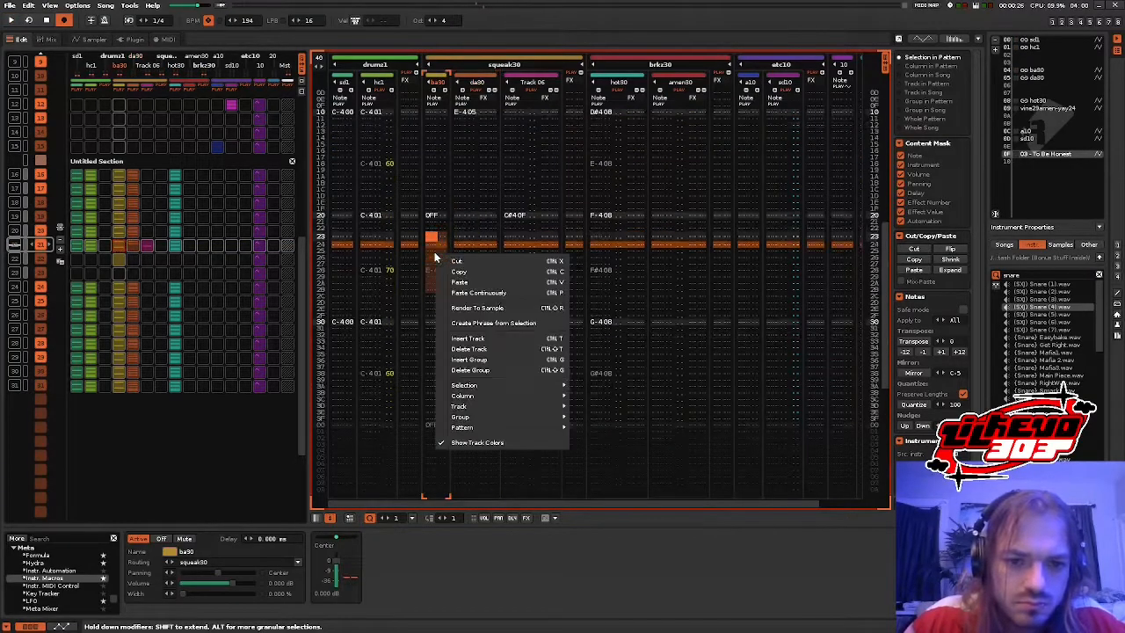
click(496, 271)
- Cut the hot30 notes from line 20 through line 38 in sequence row 21
drag(610, 372, 596, 234)
right_click(603, 203)
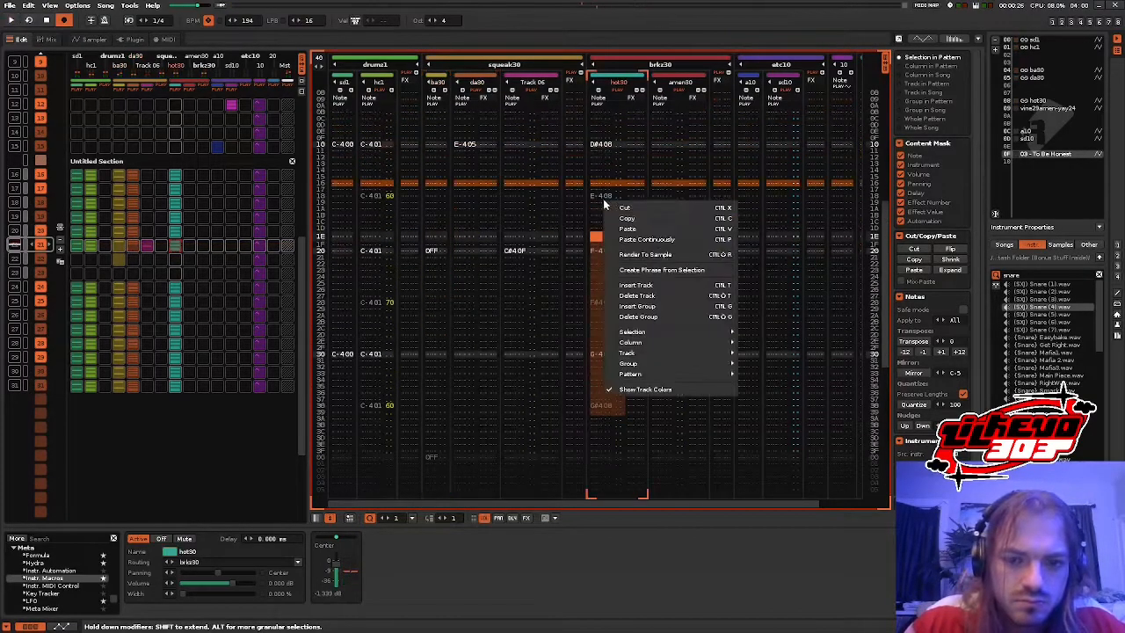
click(609, 205)
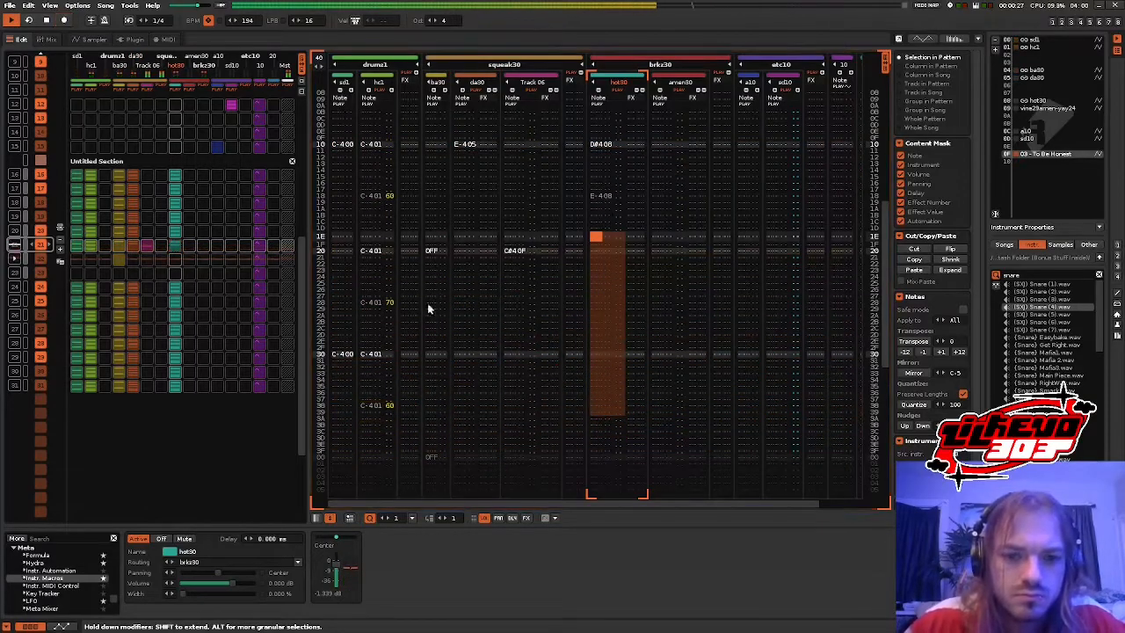
- Cut the sd1 and hc1 notes from line 25 down in sequence row 21, and play on into the break
drag(391, 420, 348, 287)
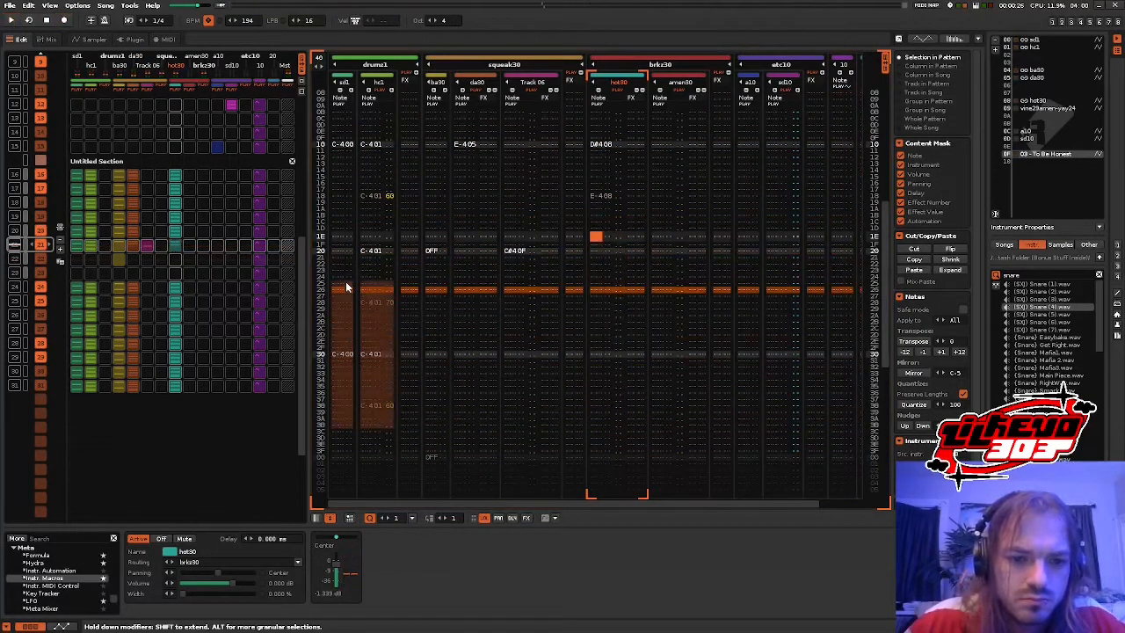
right_click(347, 288)
click(354, 288)
key(space)
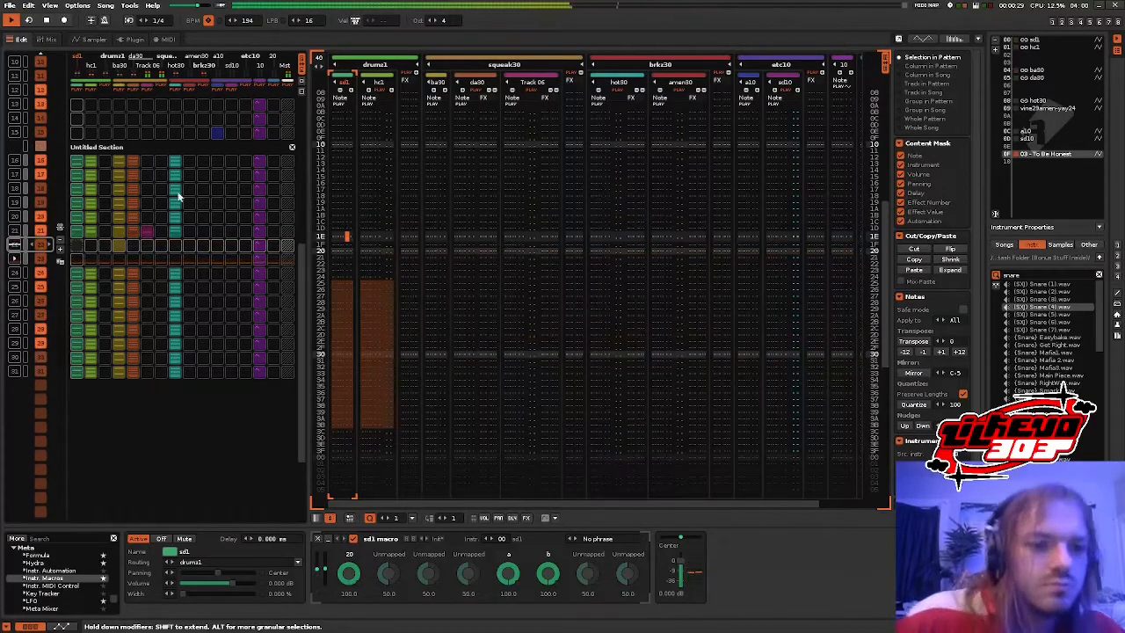
click(147, 246)
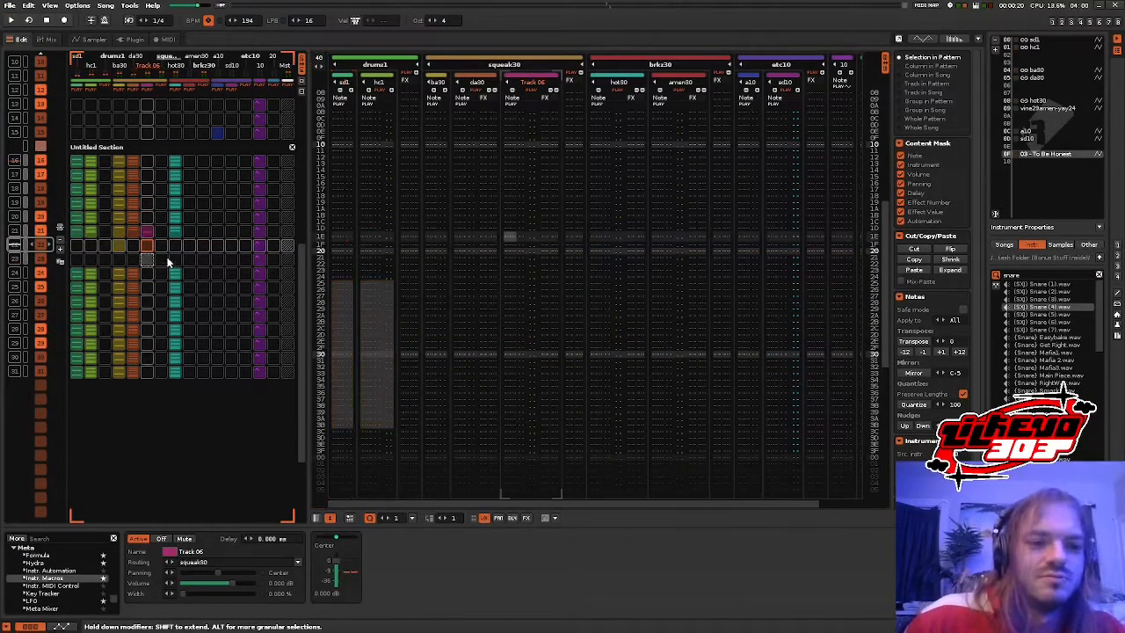
- Enter a note-off on line 3F of Track 06 in sequence row 23 and hide that track's volume and effect columns
click(507, 237)
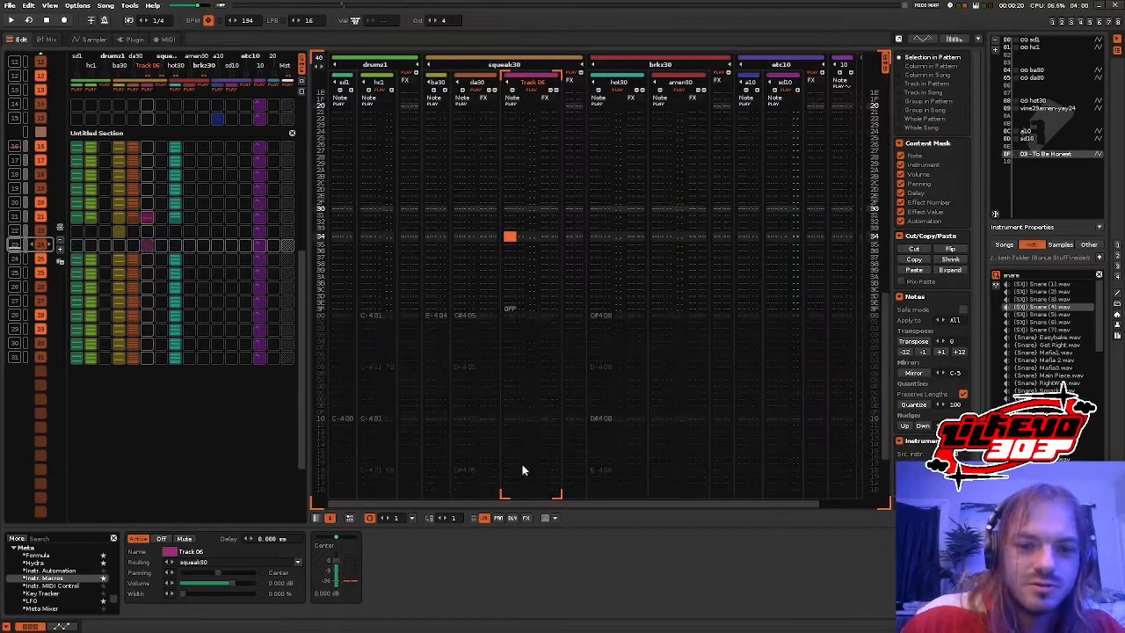
click(495, 518)
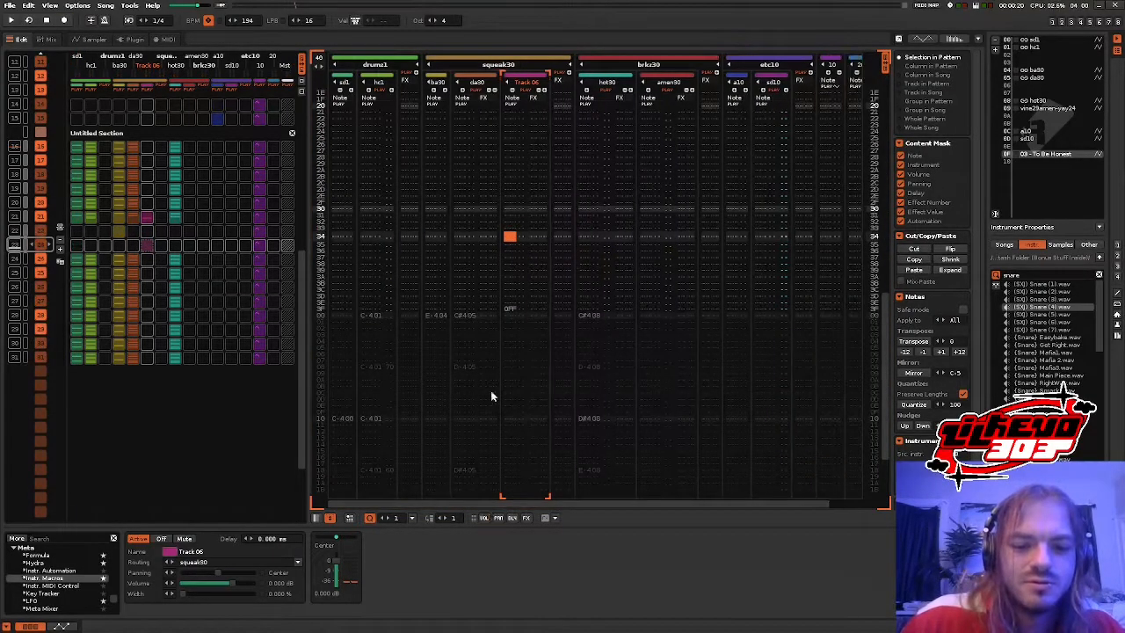
click(540, 93)
- Copy the matrix blocks of tracks sd1 through hot30 in sequence rows 16–23 and paste them starting at row 24
scroll(143, 211, up, 8)
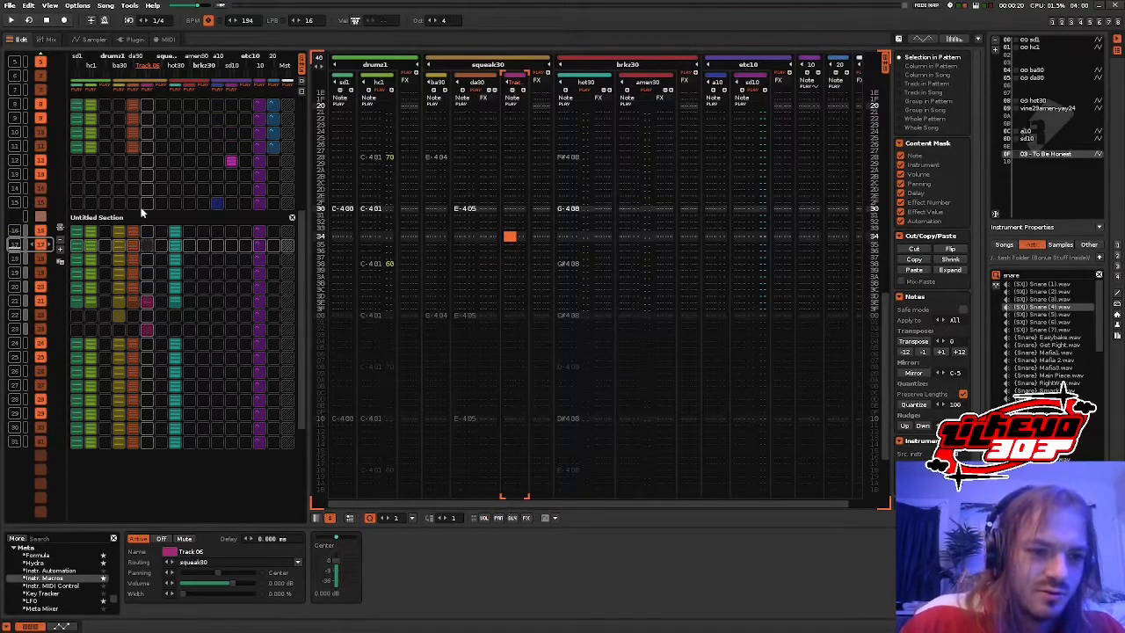
key(space)
drag(171, 368, 74, 271)
right_click(84, 281)
click(91, 285)
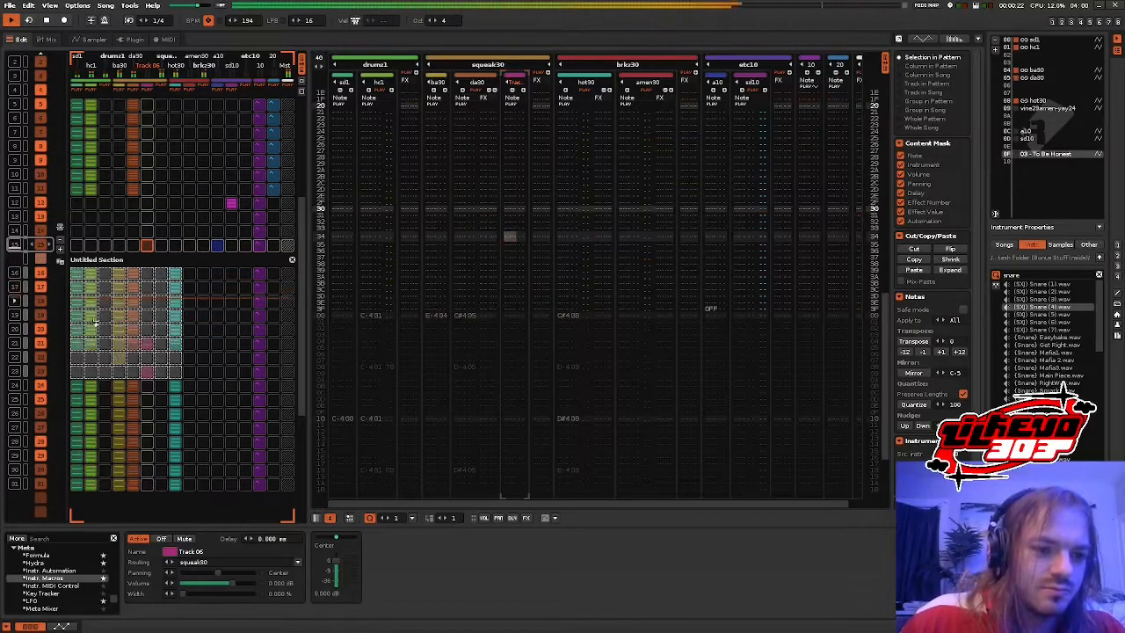
click(76, 380)
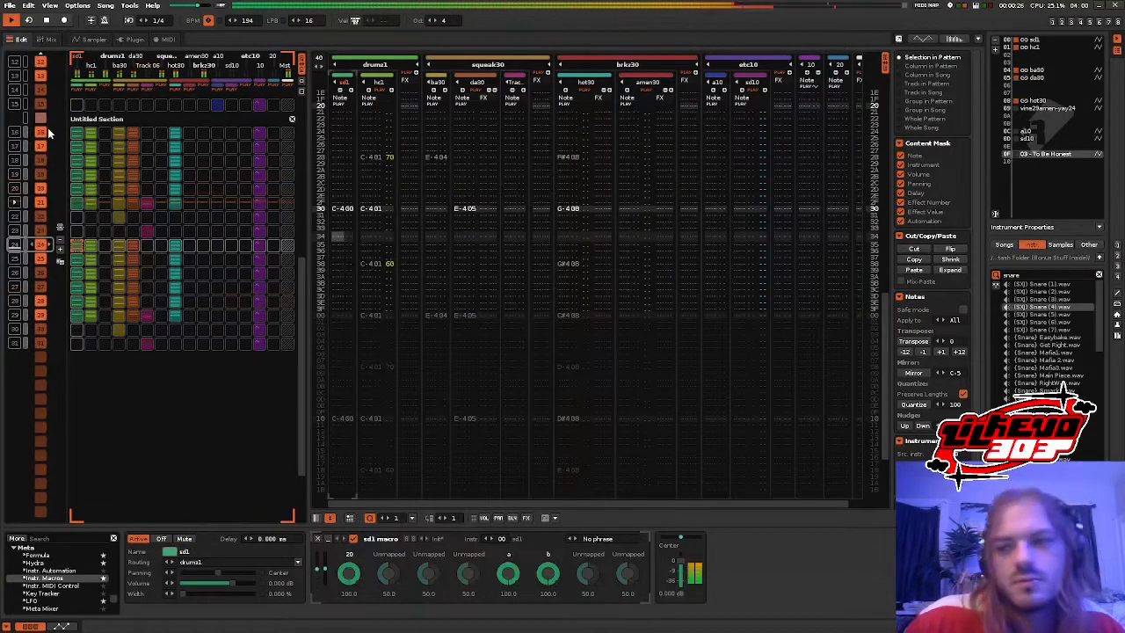
- Cut everything after slice marker 02 from the full To Be Honest sample
click(80, 44)
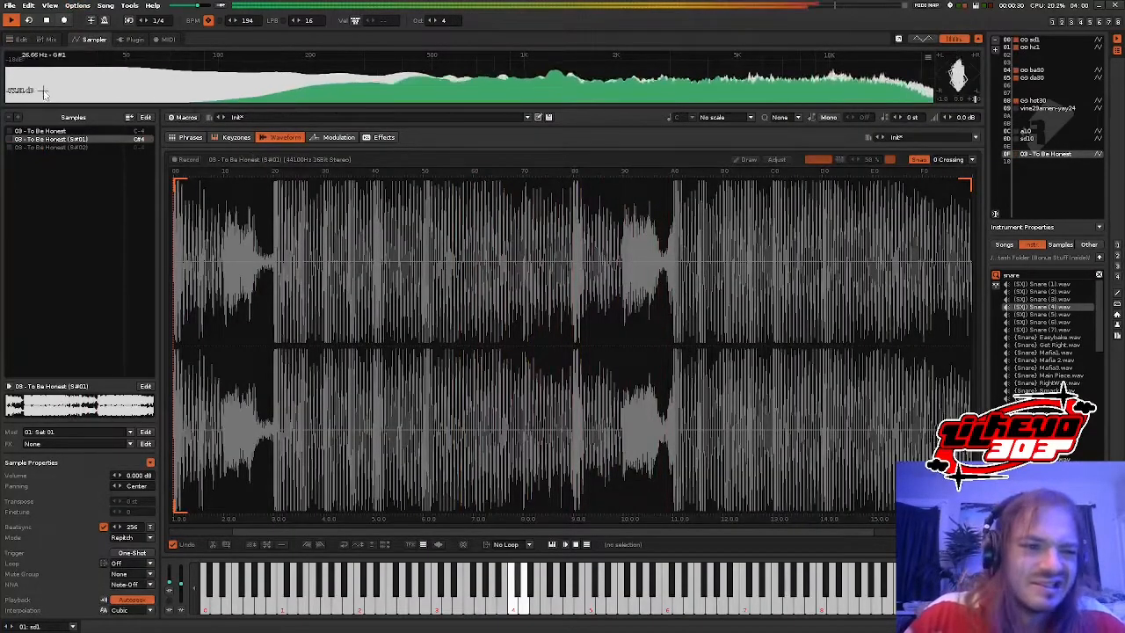
click(62, 132)
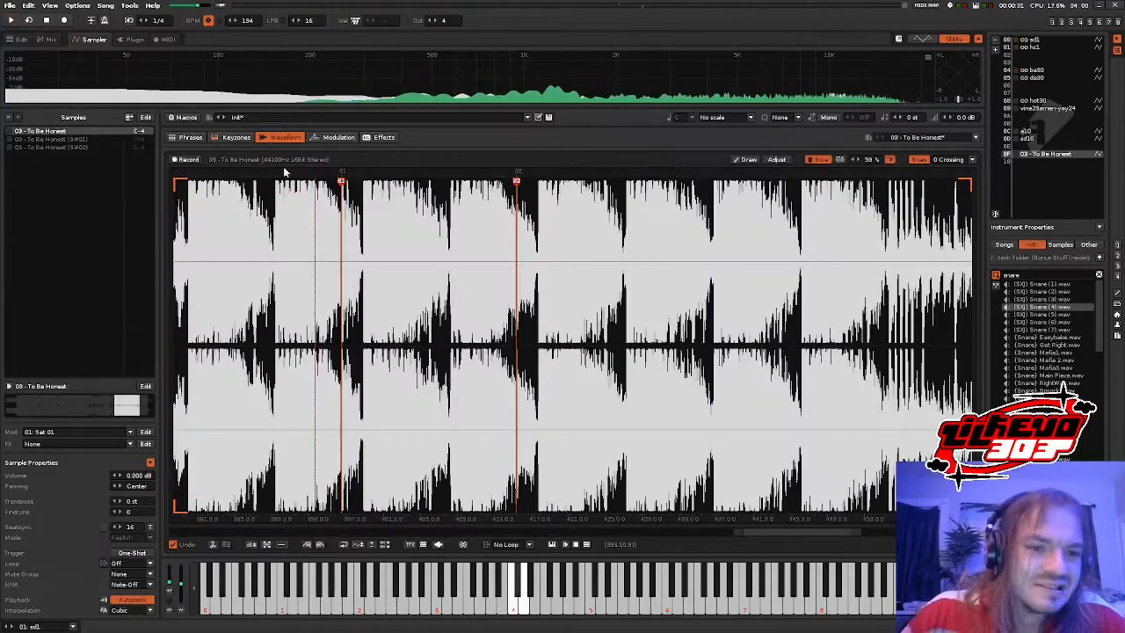
scroll(467, 226, down, 4)
scroll(728, 206, up, 3)
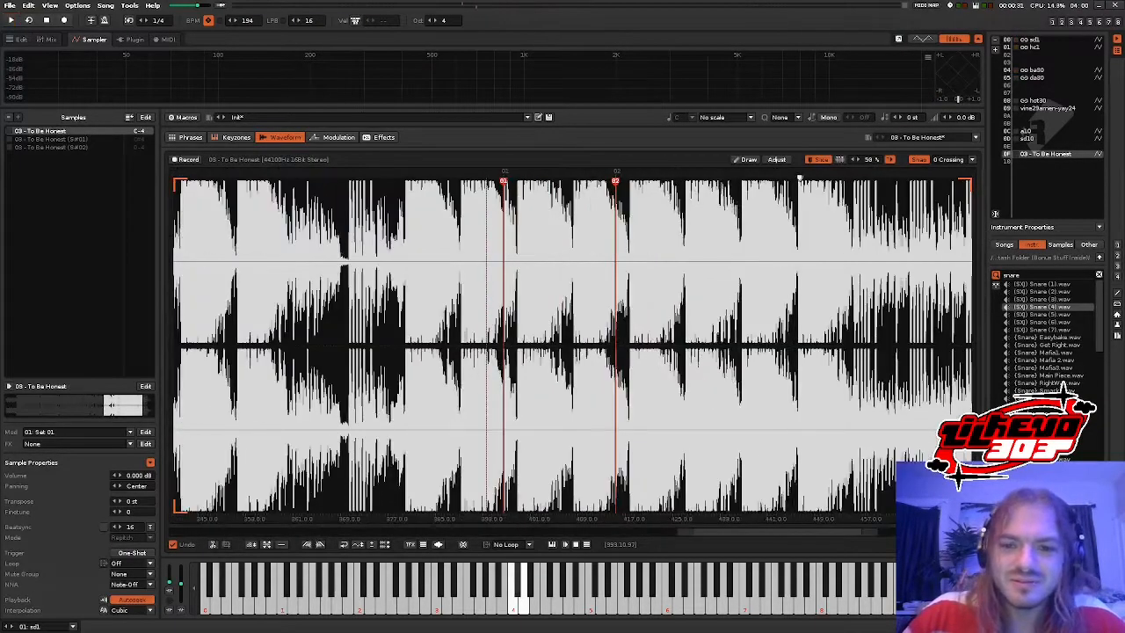
drag(625, 227, 1121, 261)
scroll(765, 236, down, 5)
click(974, 277)
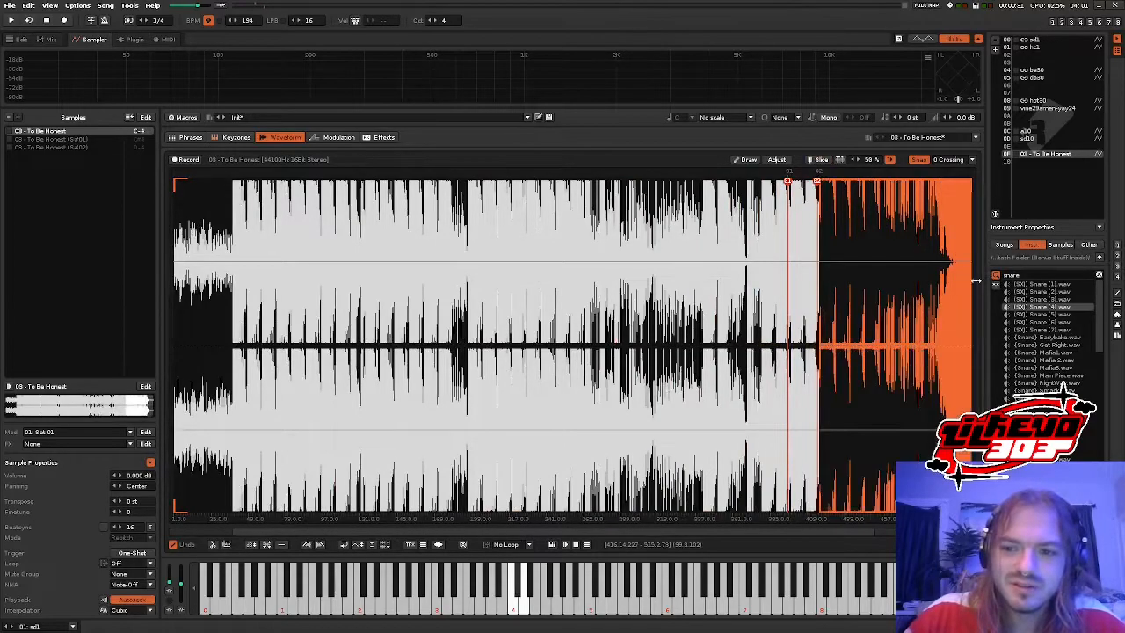
right_click(947, 290)
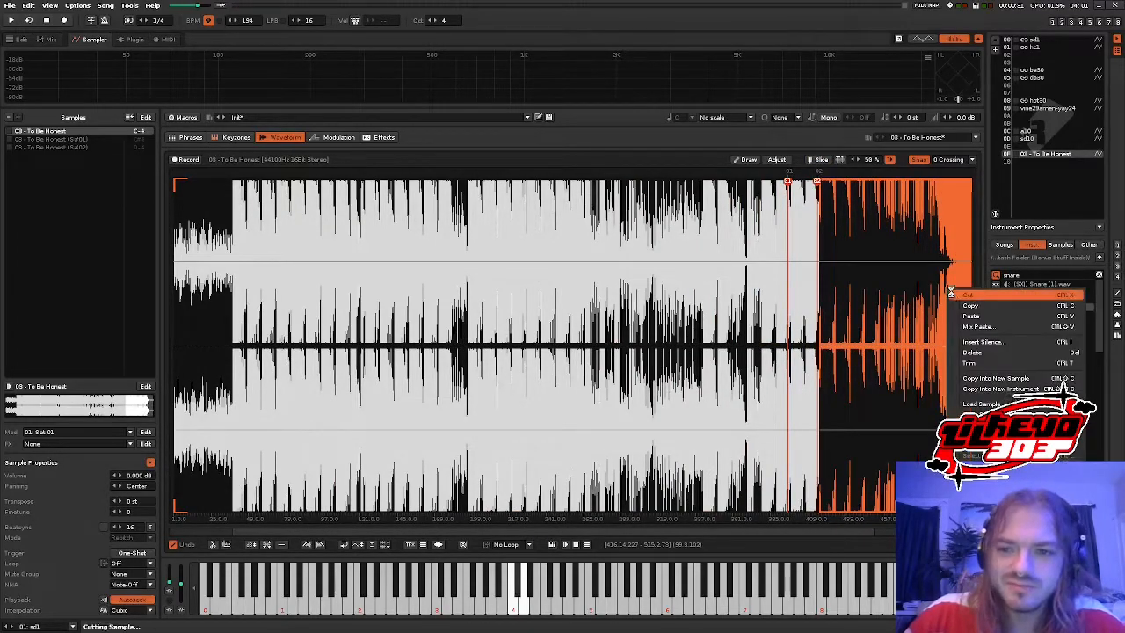
- Cut the part of the To Be Honest sample from its start to shortly before slice marker 01
drag(925, 222, 126, 361)
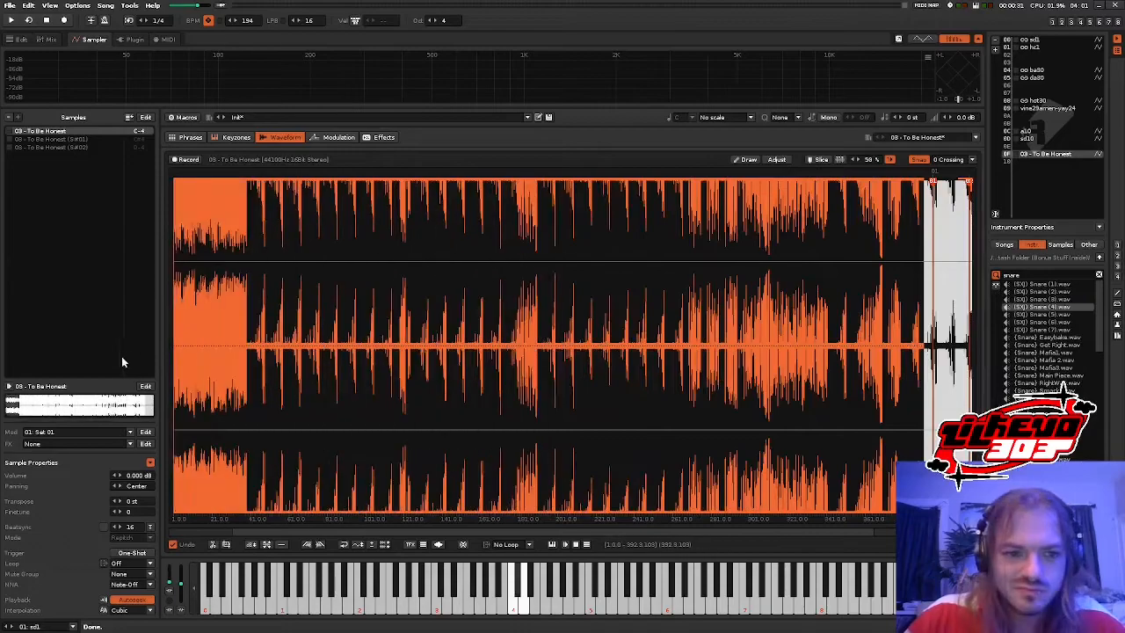
right_click(298, 305)
click(299, 314)
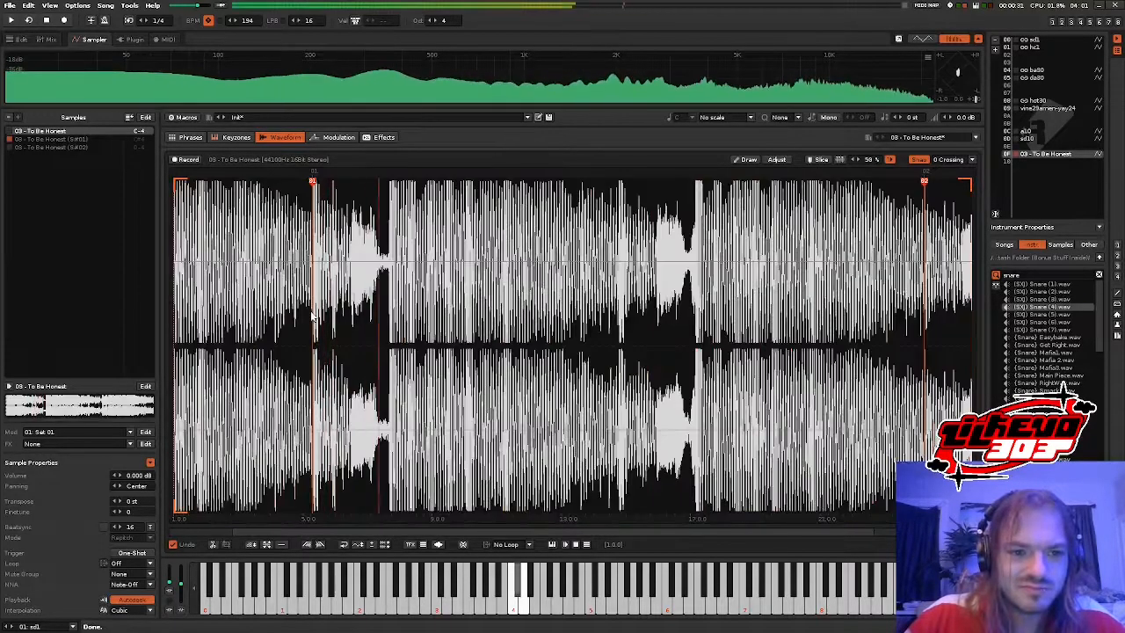
- Audition the trimmed To Be Honest sample and its first slice, and play the song through the break in rows 21–23
click(265, 273)
key(Return)
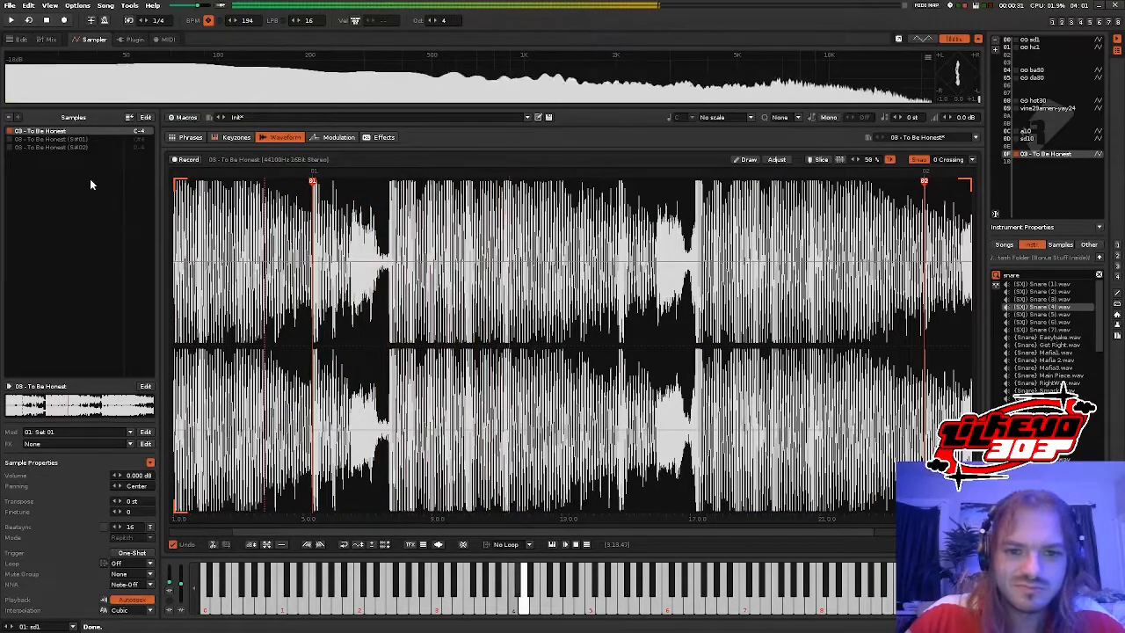
click(44, 139)
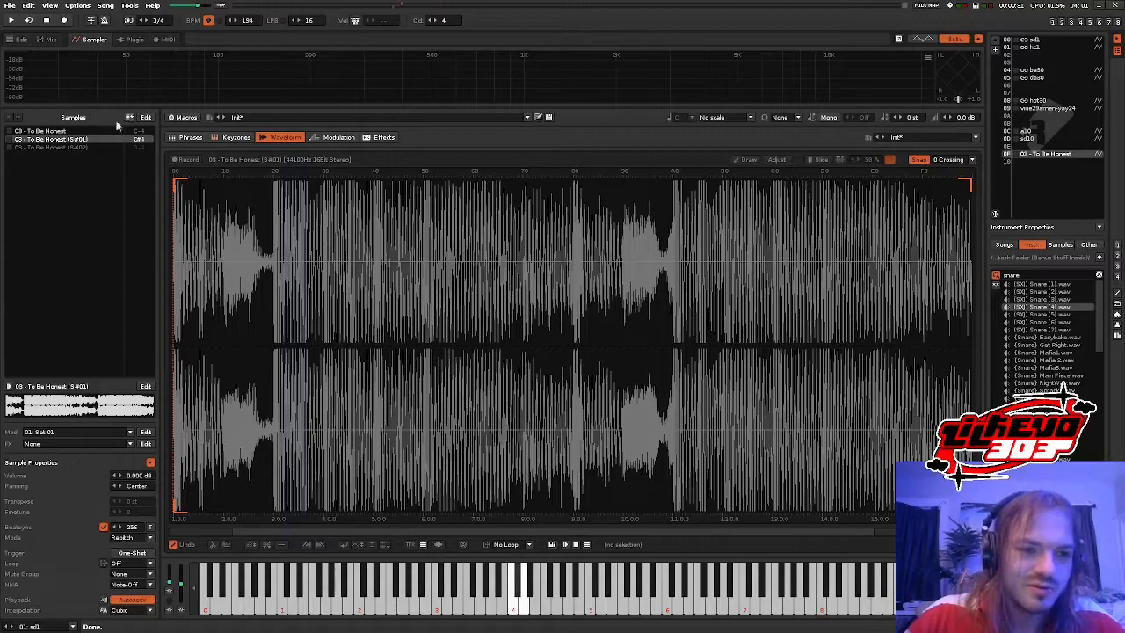
click(19, 39)
key(space)
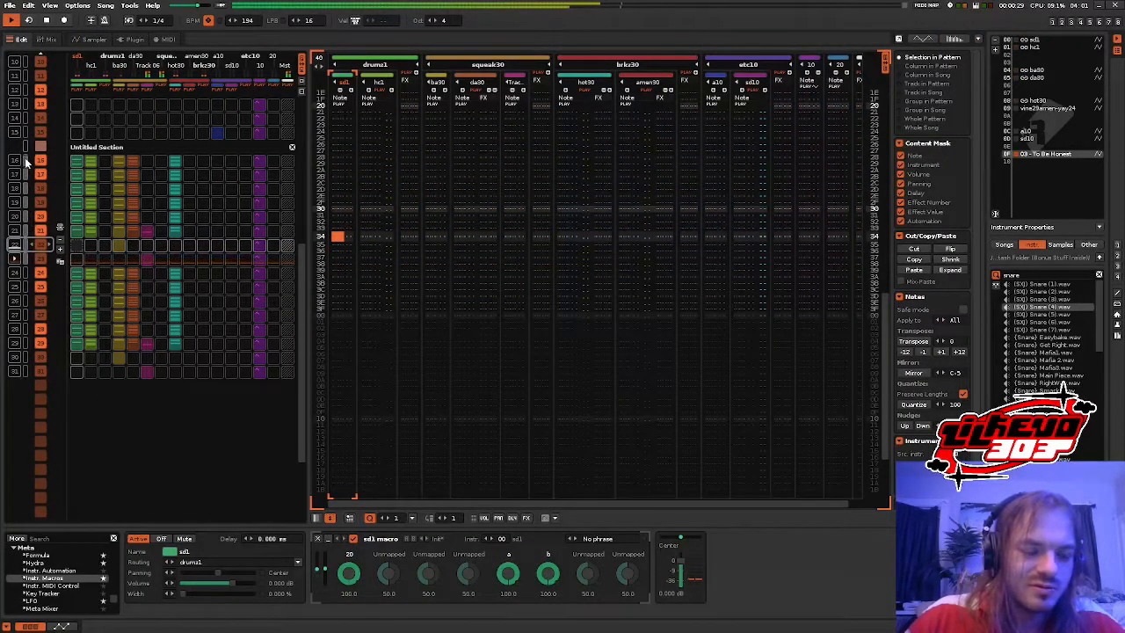
scroll(84, 162, up, 4)
scroll(82, 160, down, 3)
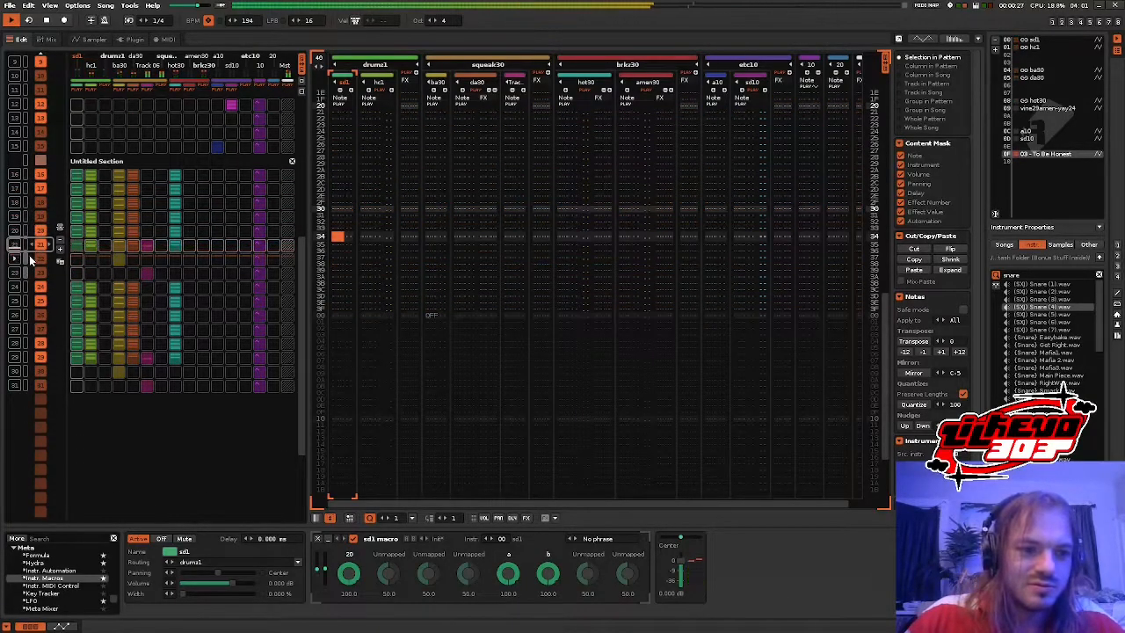
- Create a sample FX chain for the To Be Honest instrument
click(93, 39)
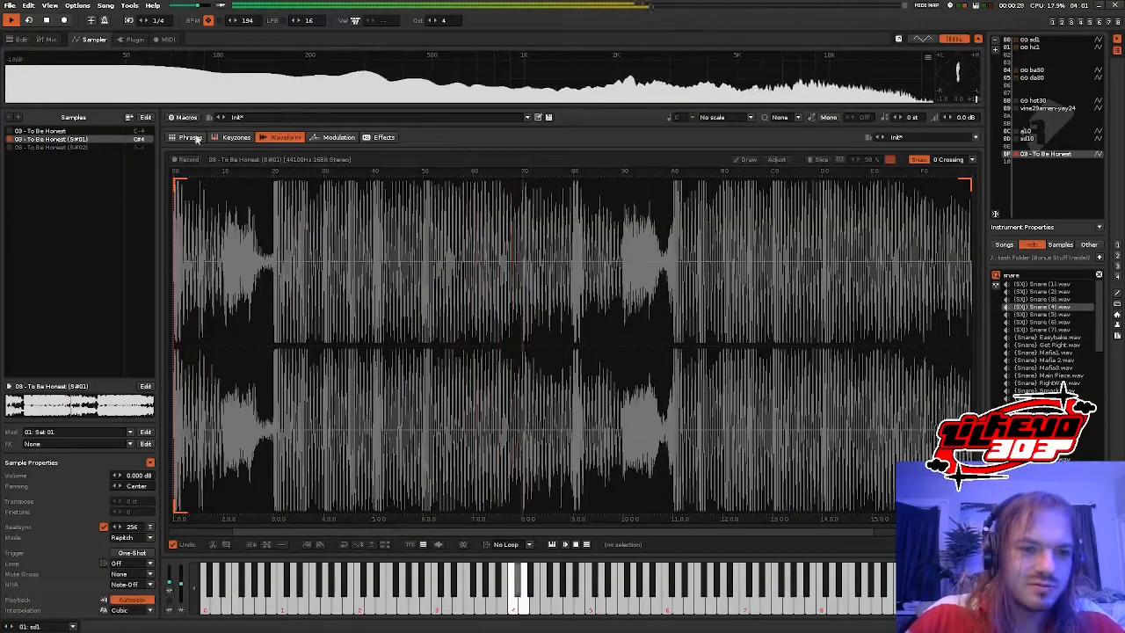
click(384, 137)
click(299, 138)
click(335, 138)
click(369, 138)
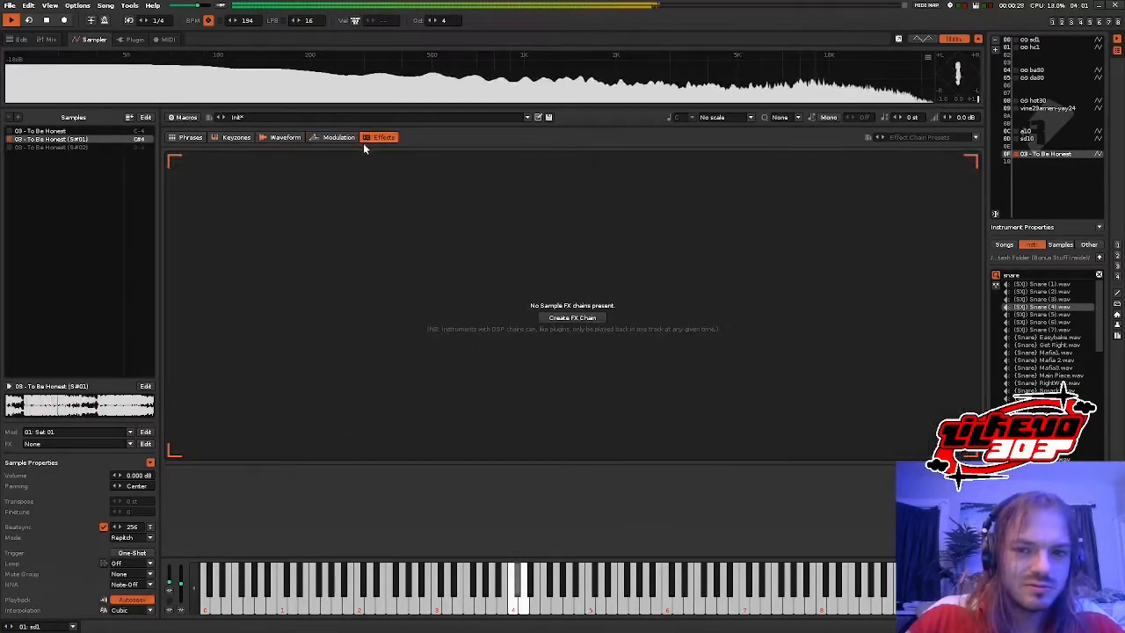
click(572, 317)
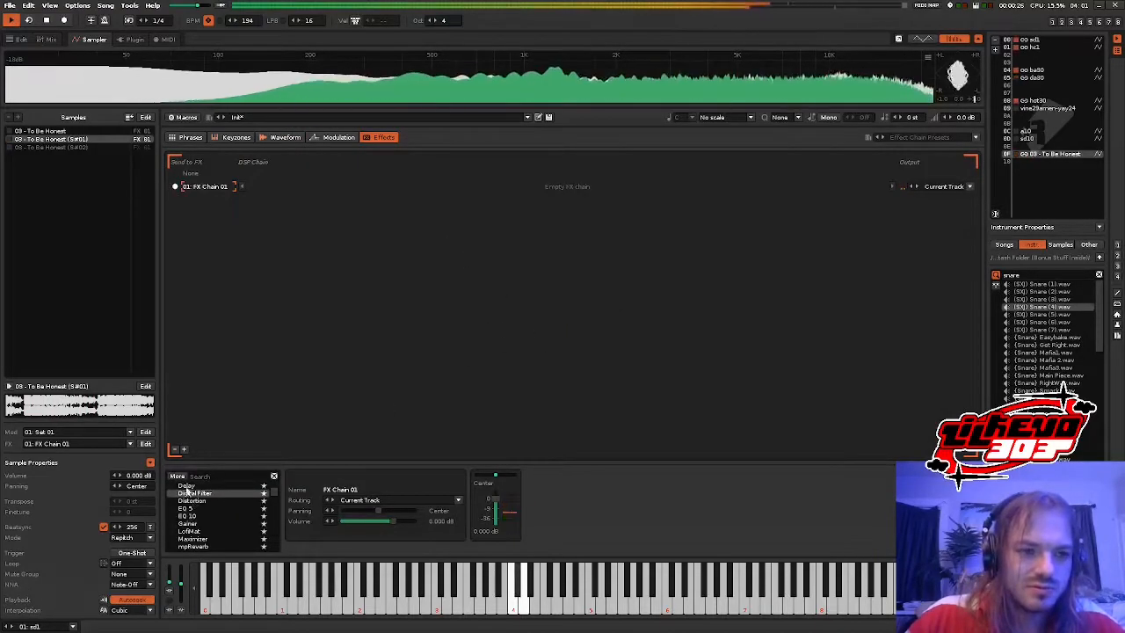
- Add an EQ 10 to FX Chain 01, boost 59 Hz by about 5.2 dB with a bandwidth of 1.56, and show its full display
click(194, 519)
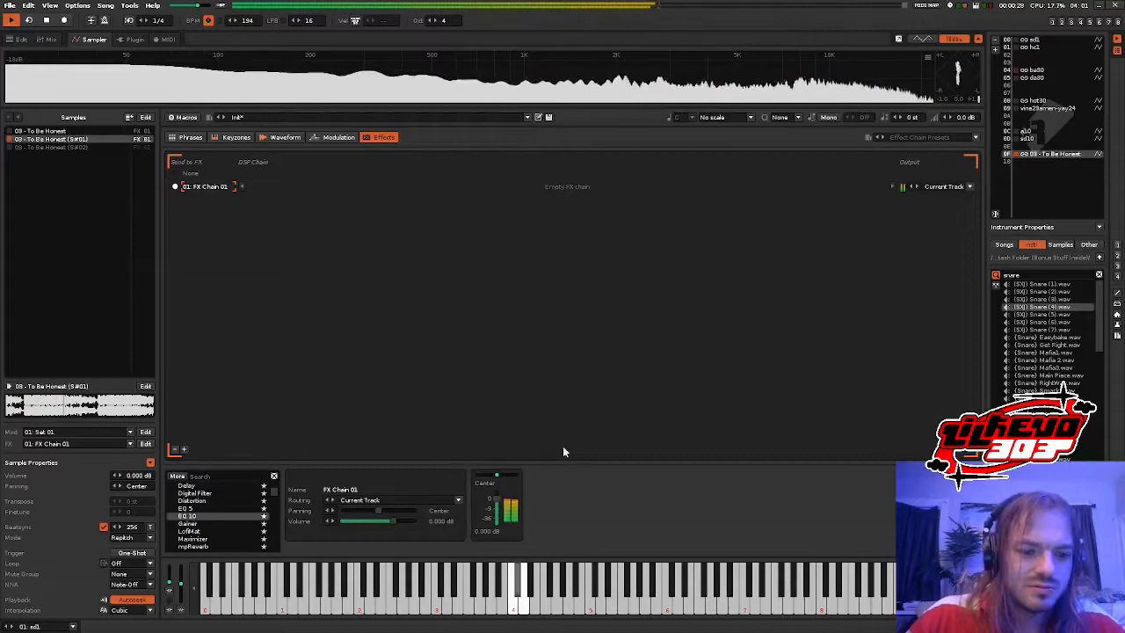
drag(237, 523, 494, 503)
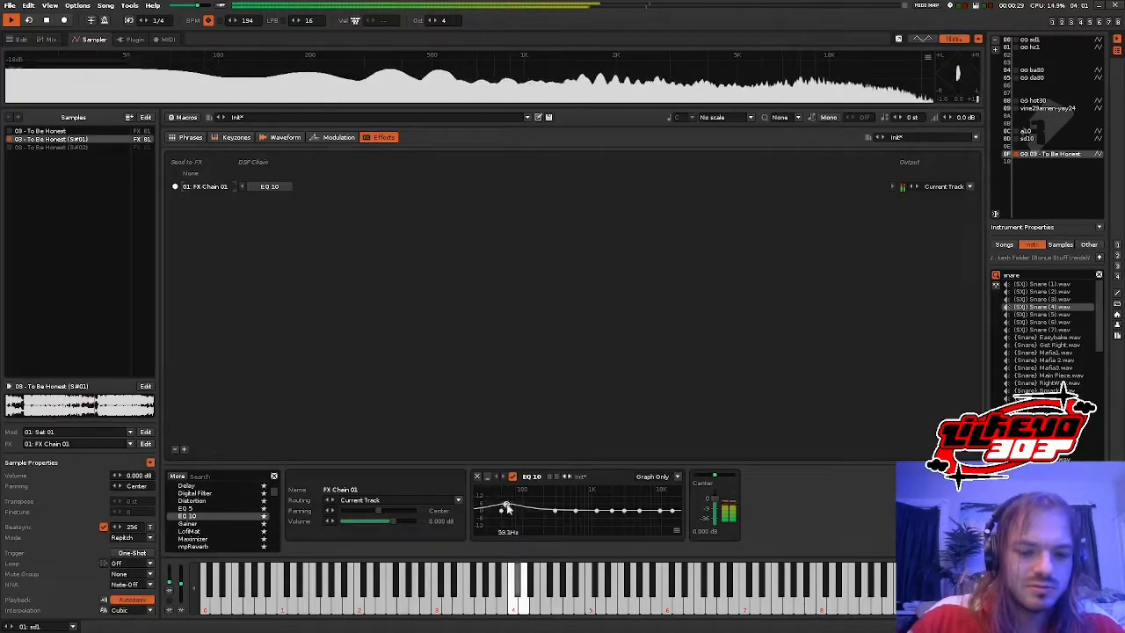
click(652, 475)
click(650, 454)
drag(660, 501, 659, 517)
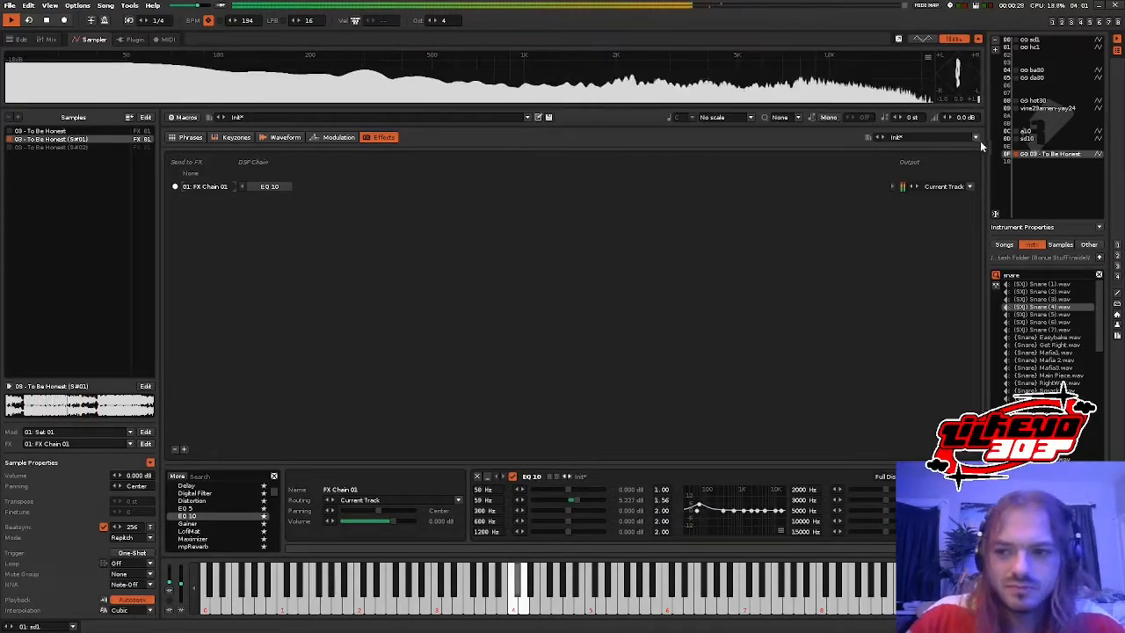
- Move the To Be Honest instrument to slot 06 and rename both the instrument and Track 06 as yd30
drag(1015, 156, 1035, 91)
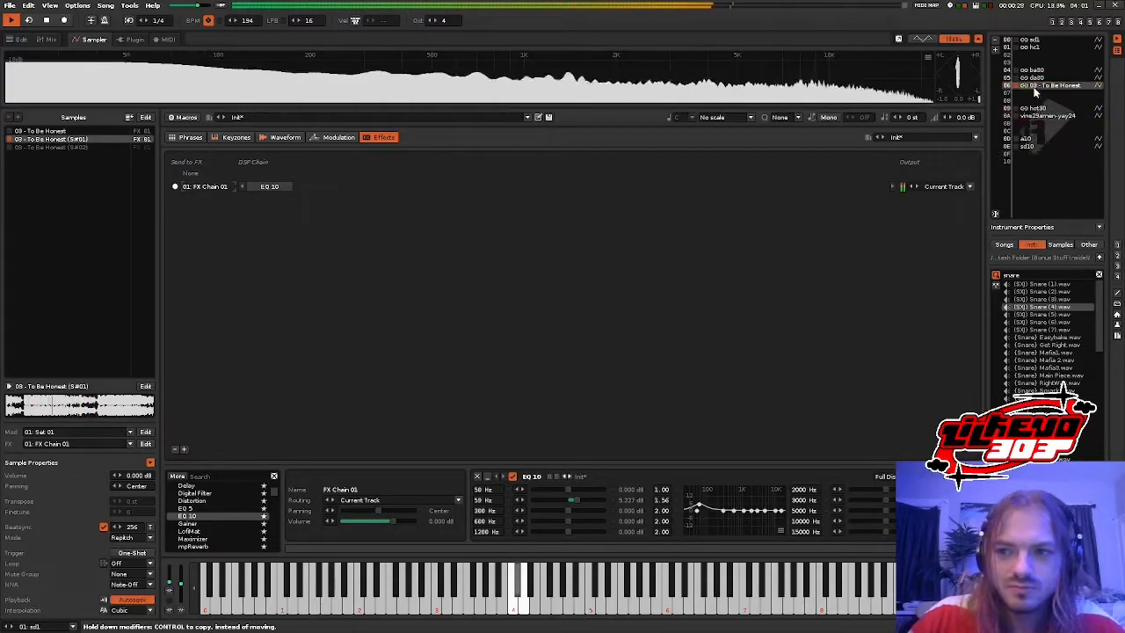
click(21, 39)
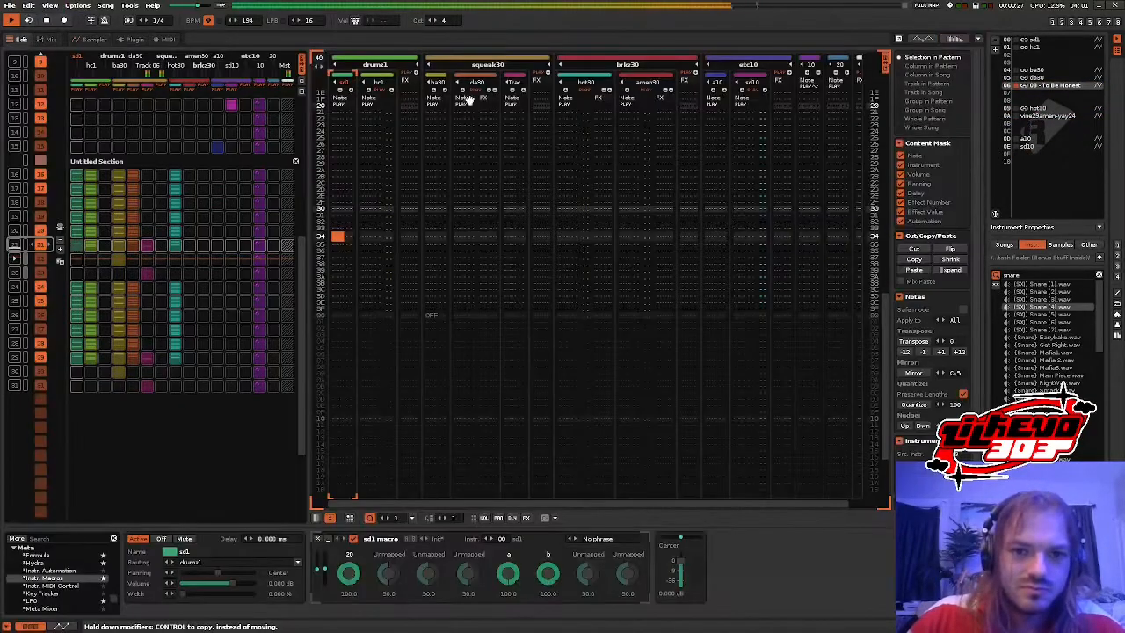
click(514, 83)
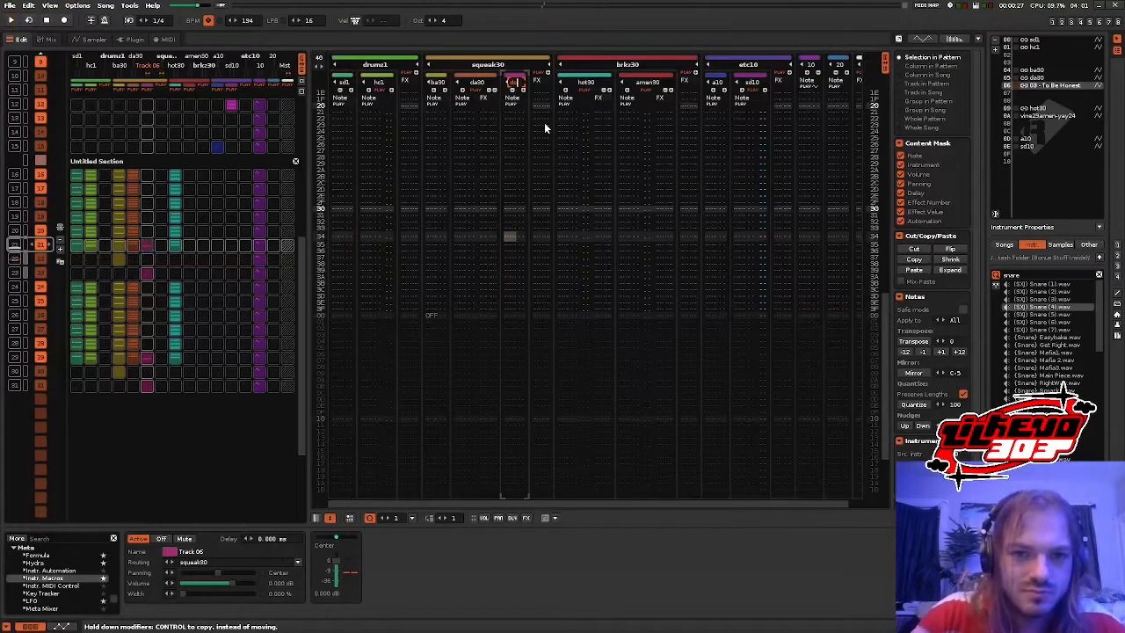
key(ctrl+r)
key(BackSpace)
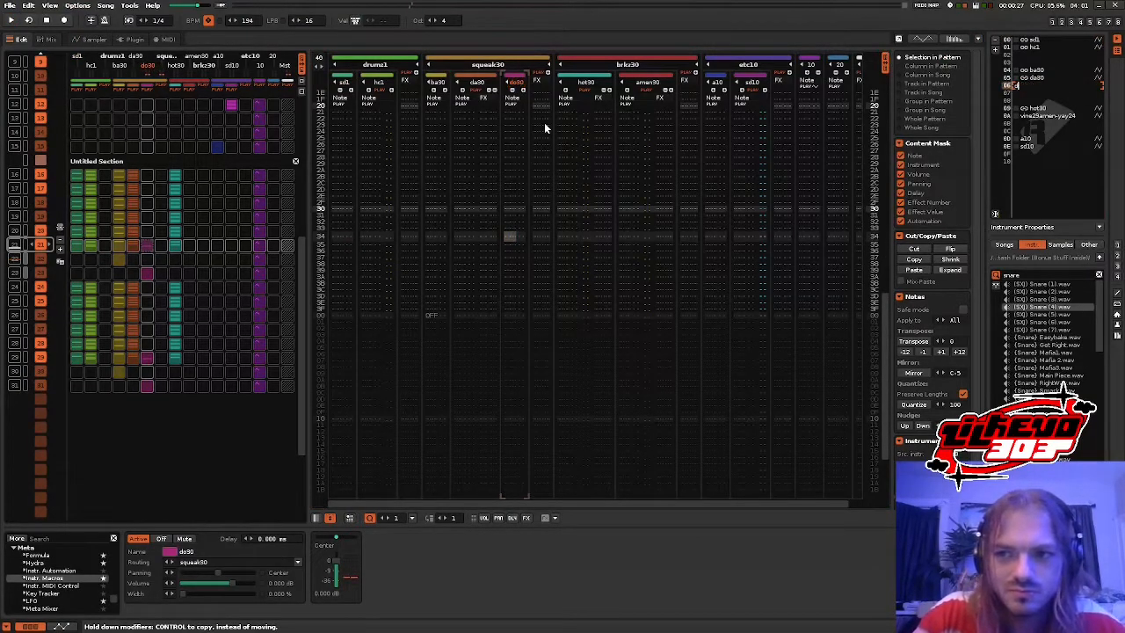
click(517, 81)
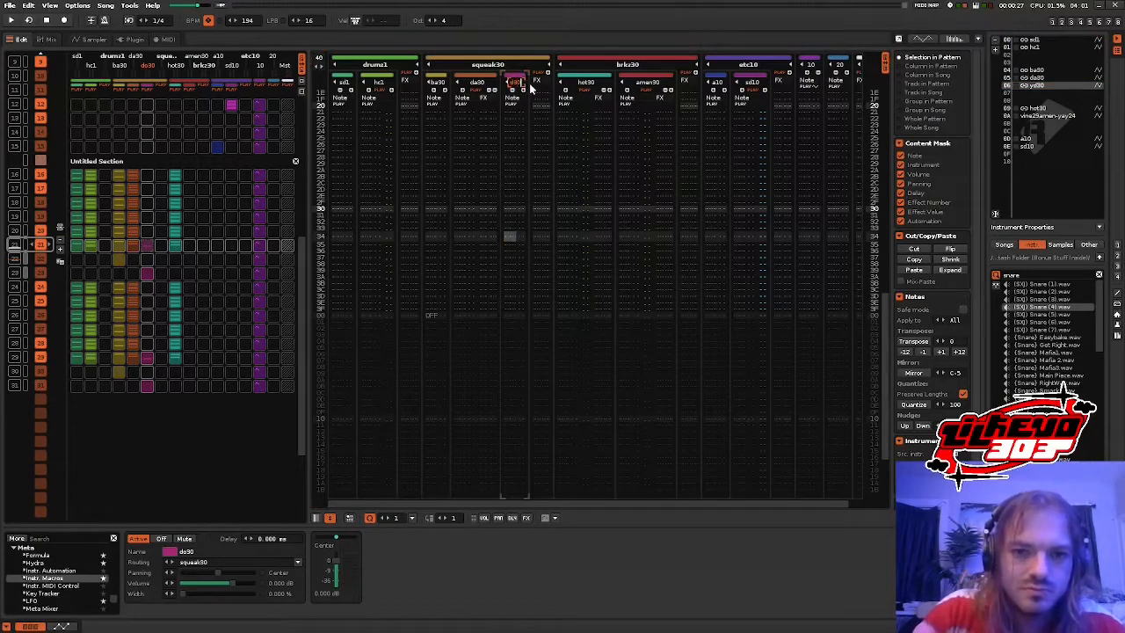
- Play the song around sequence rows 21–24 to check the break with the equalized sample
key(space)
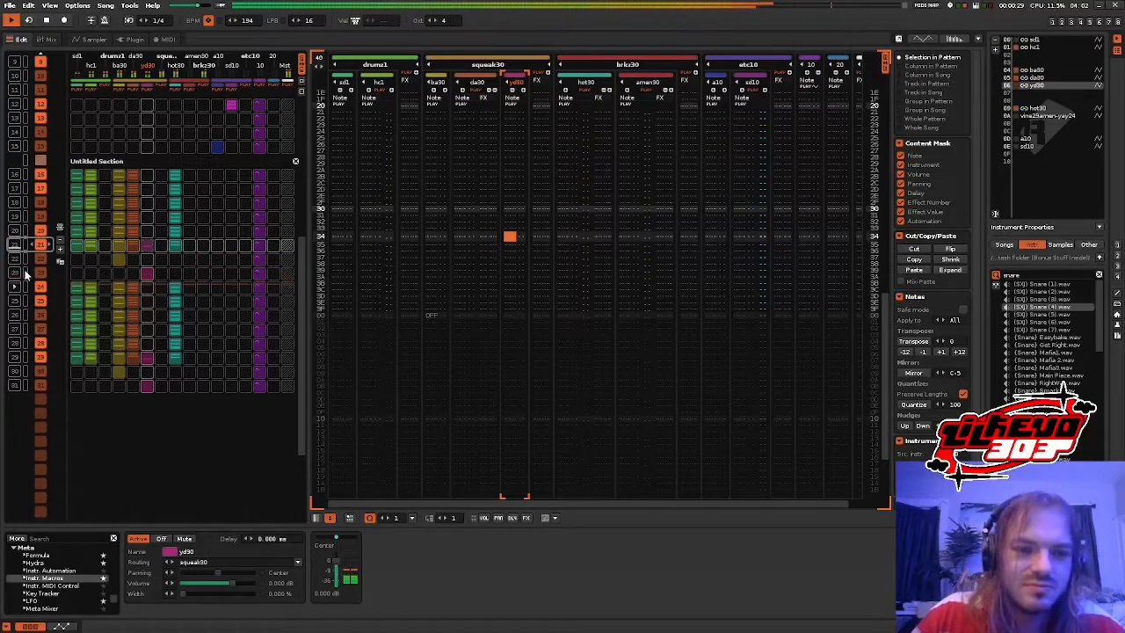
scroll(41, 255, up, 2)
scroll(42, 255, down, 3)
key(space)
key(space)
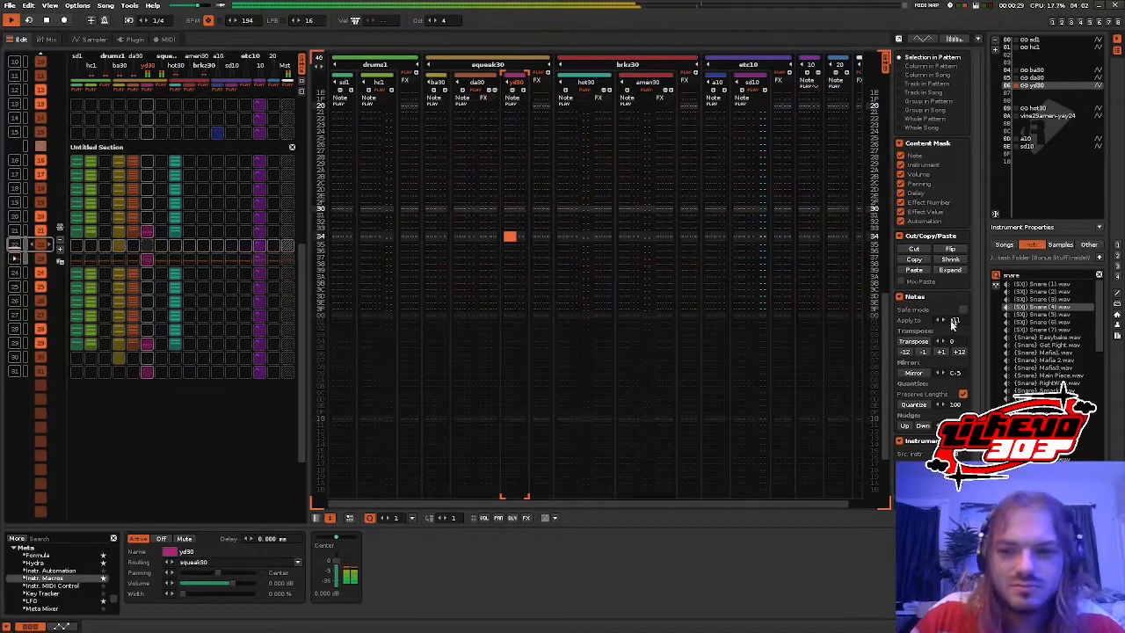
- Recall browser preset 1, widen the file browser, select empty instrument slot 07, and open the forest3smash+xtras sample folder
click(1119, 247)
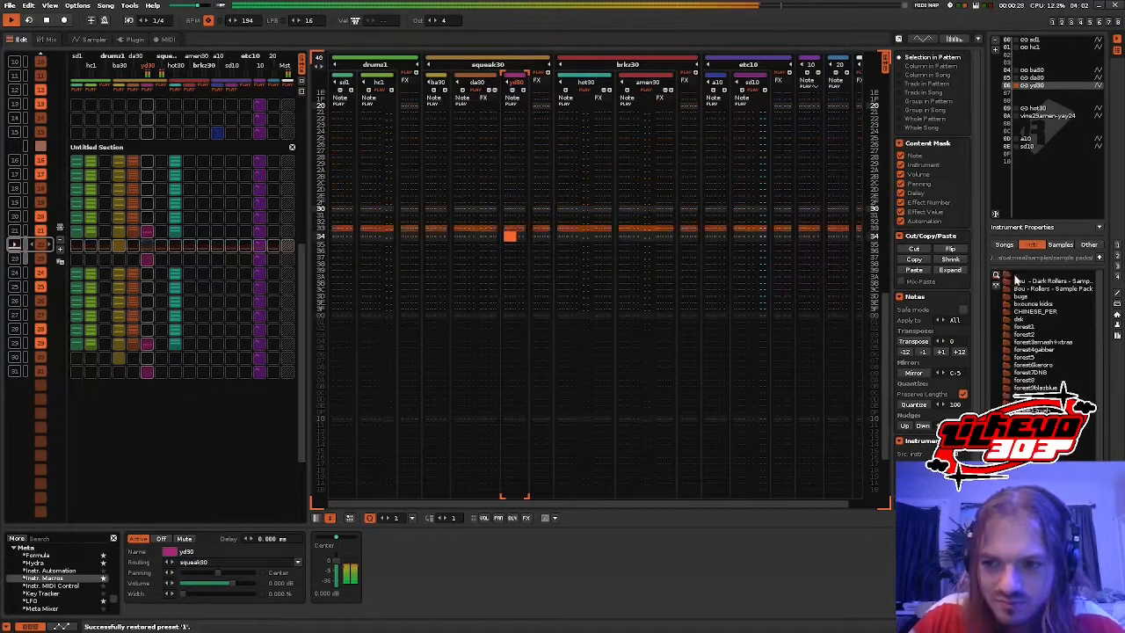
drag(987, 372, 930, 374)
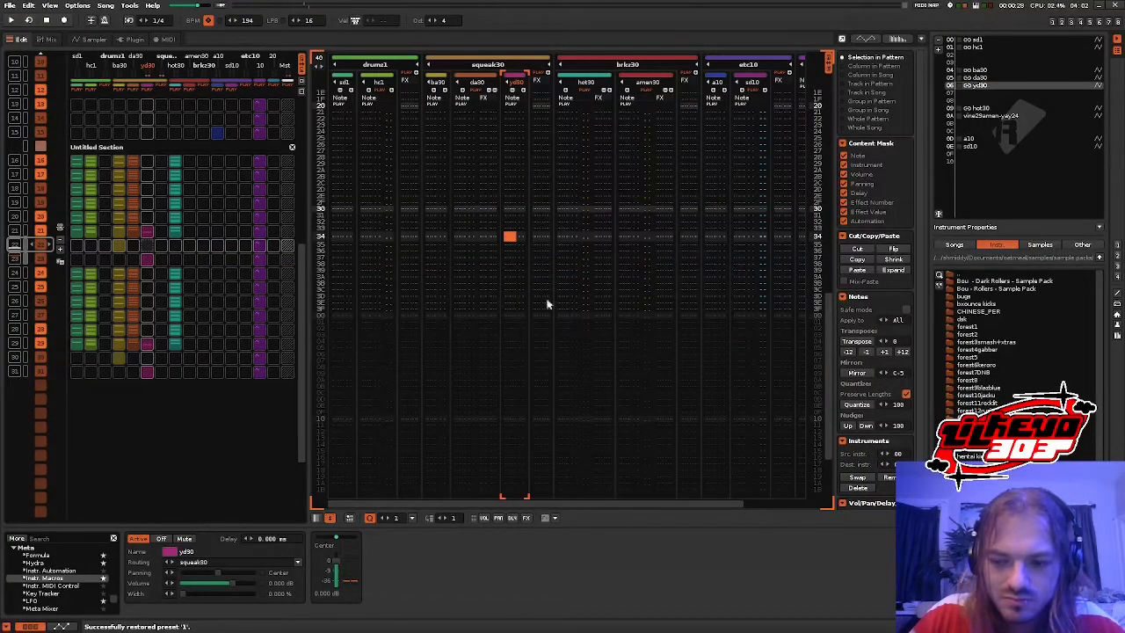
click(94, 39)
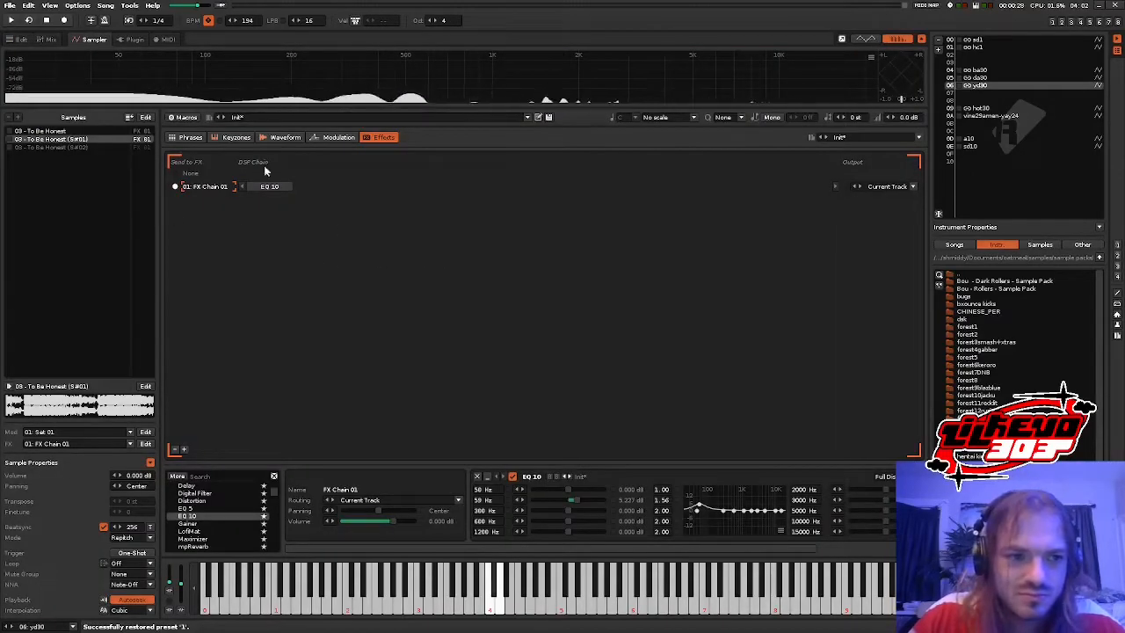
click(281, 138)
click(40, 130)
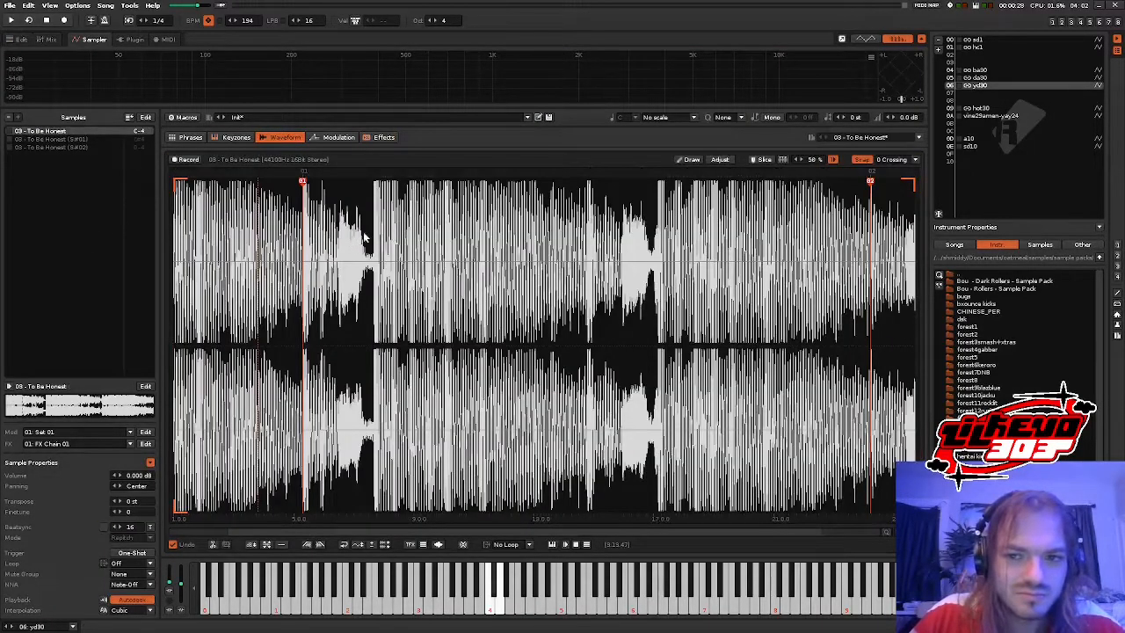
key(ctrl+Down)
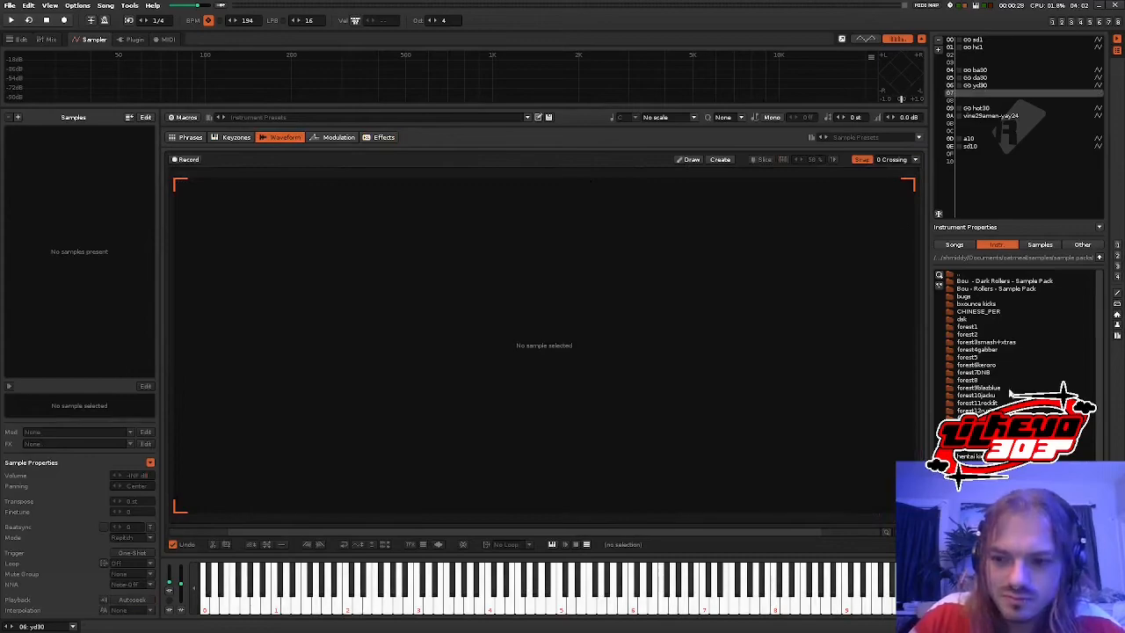
double_click(1000, 343)
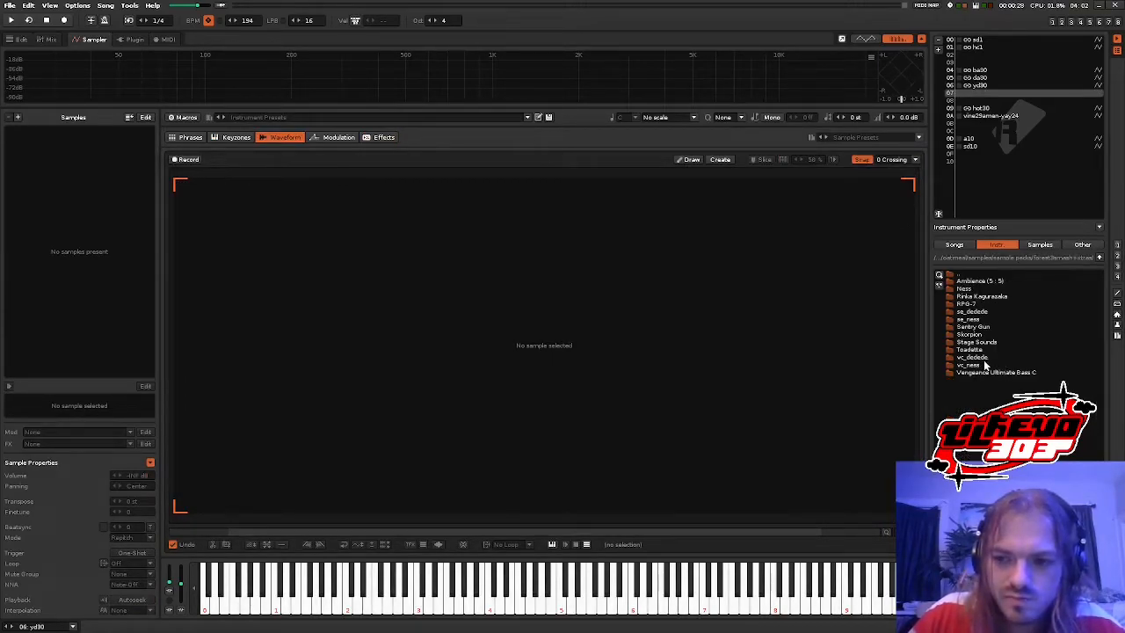
- Play the song in the pattern editor and review the arrangement from sequence row 12 to row 31
click(20, 39)
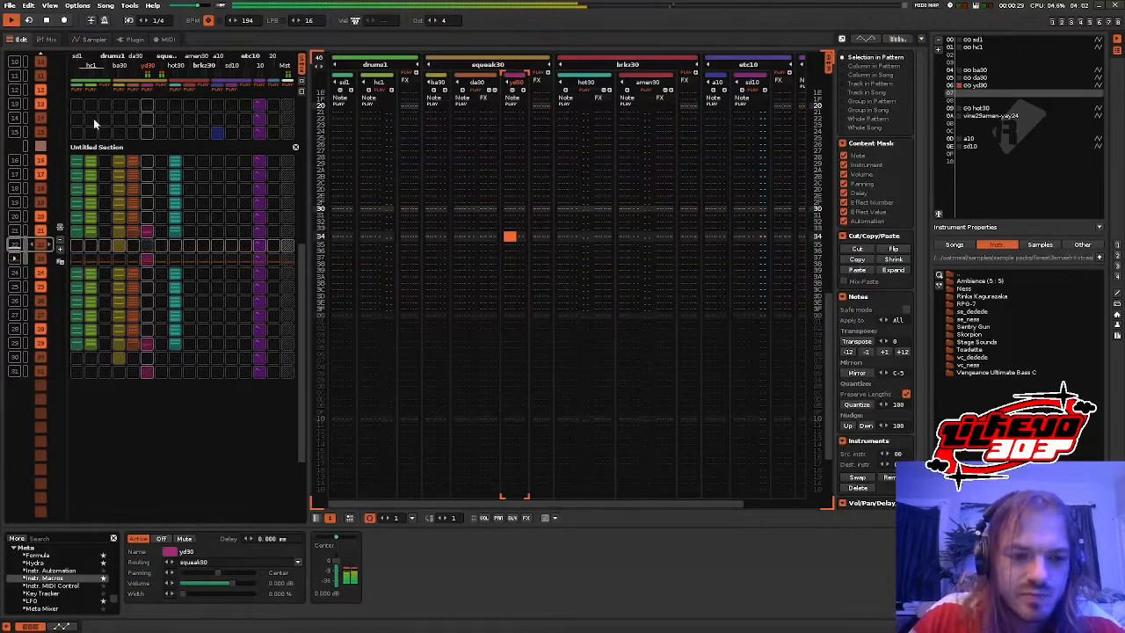
scroll(94, 122, up, 1)
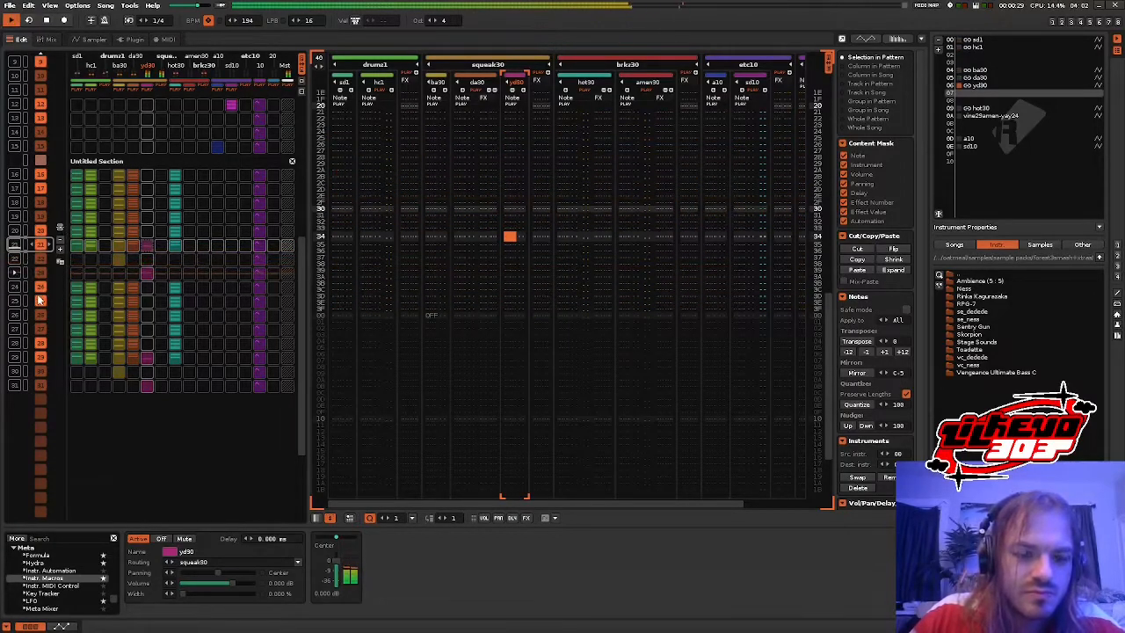
scroll(106, 297, up, 10)
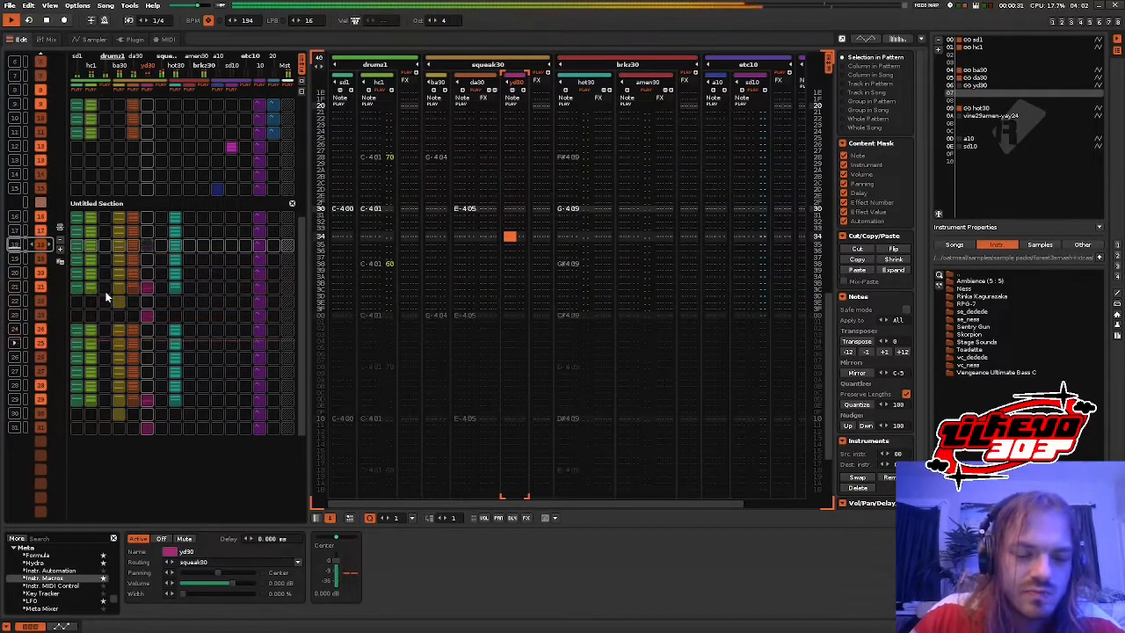
scroll(107, 295, up, 10)
scroll(106, 277, down, 17)
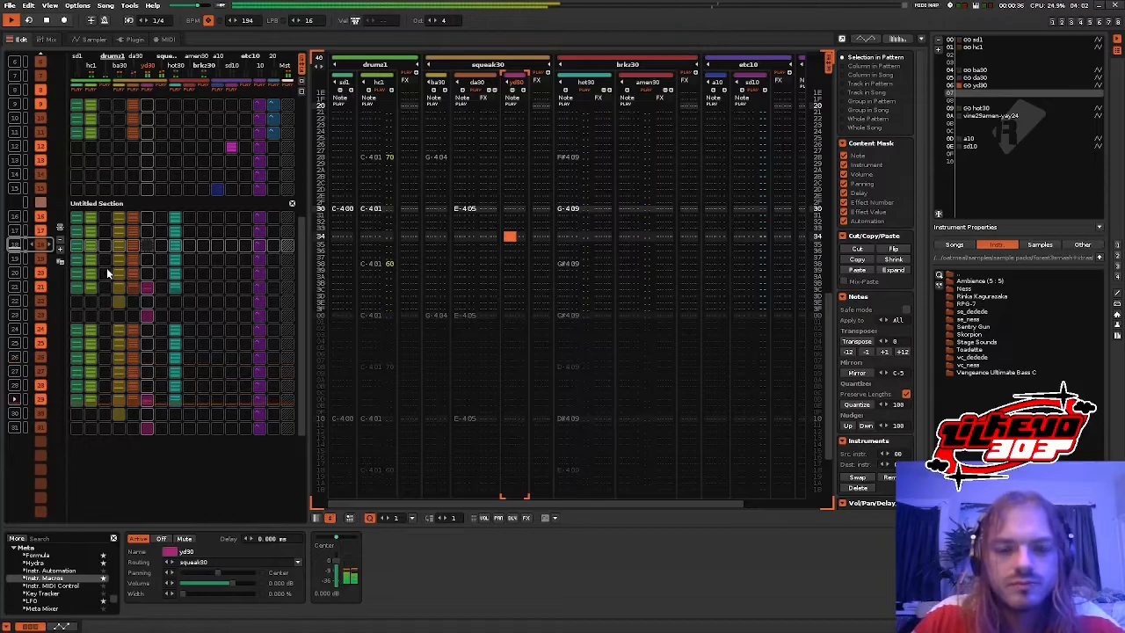
click(241, 287)
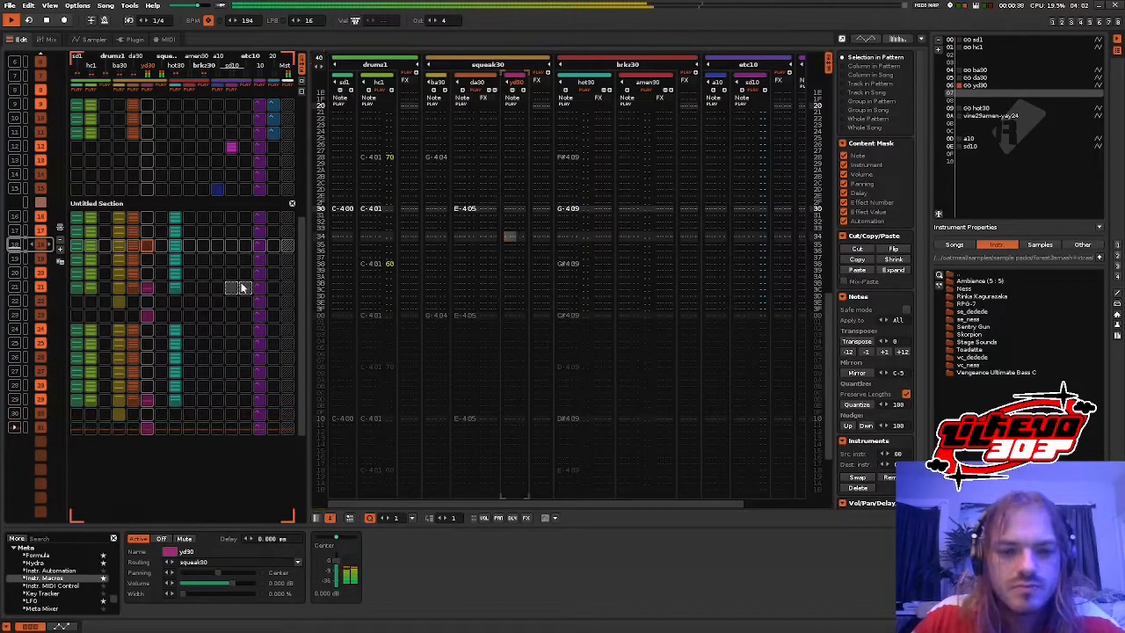
click(393, 266)
scroll(263, 270, up, 9)
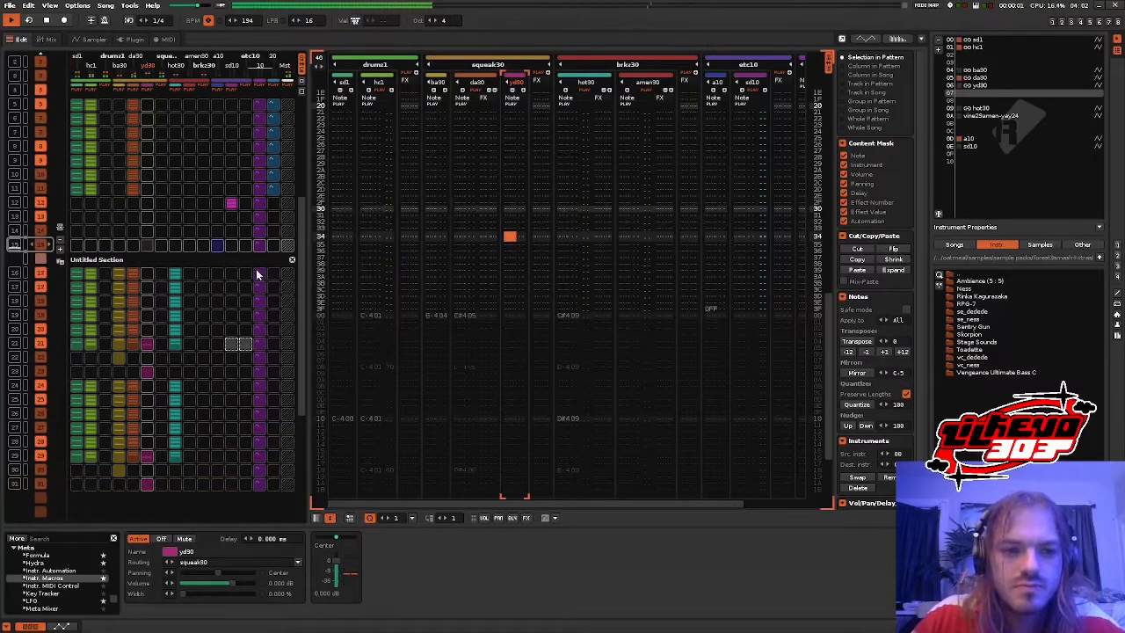
scroll(260, 260, down, 4)
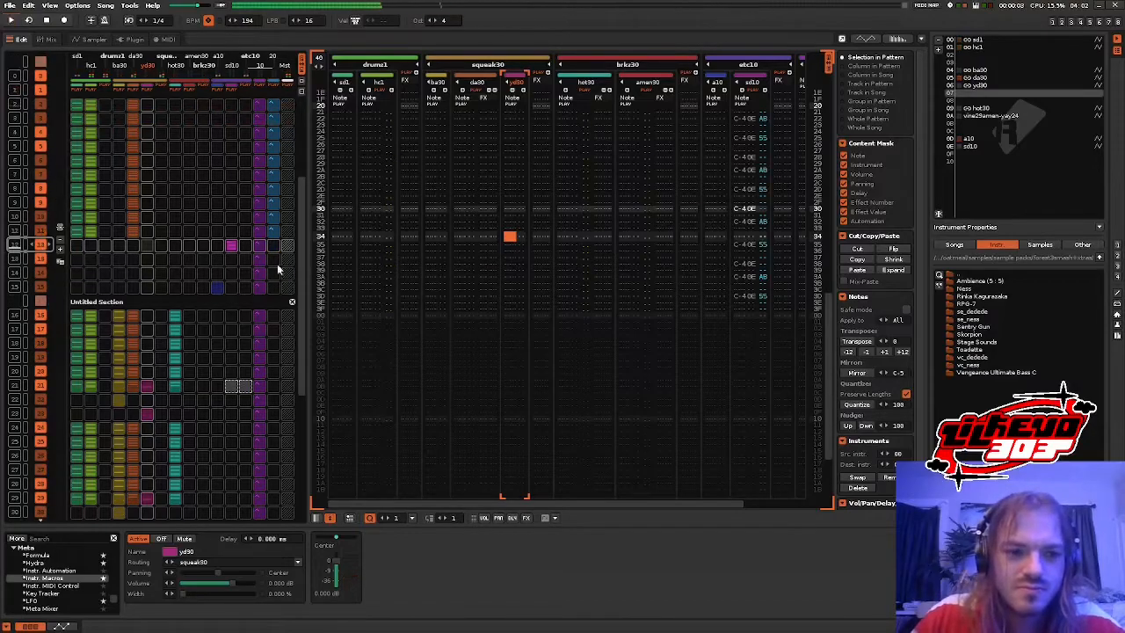
- Copy the sd10 block from sequence row 12 to row 14 in the pattern matrix and play on into row 16
click(233, 247)
right_click(233, 248)
click(243, 264)
click(233, 273)
key(ctrl+v)
key(Up)
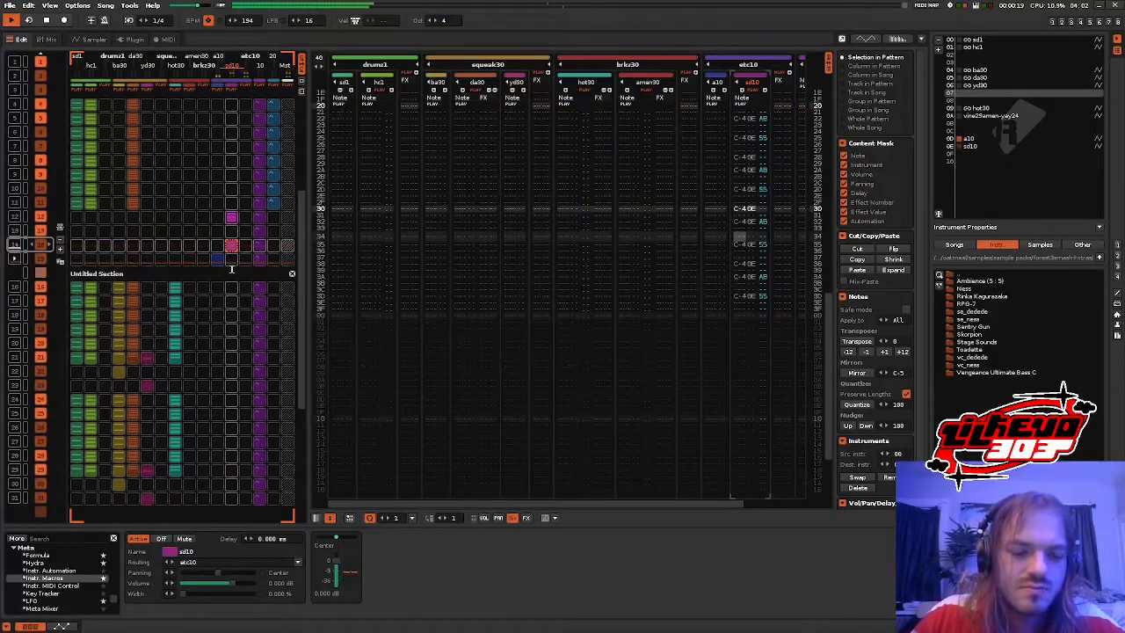
scroll(220, 274, down, 5)
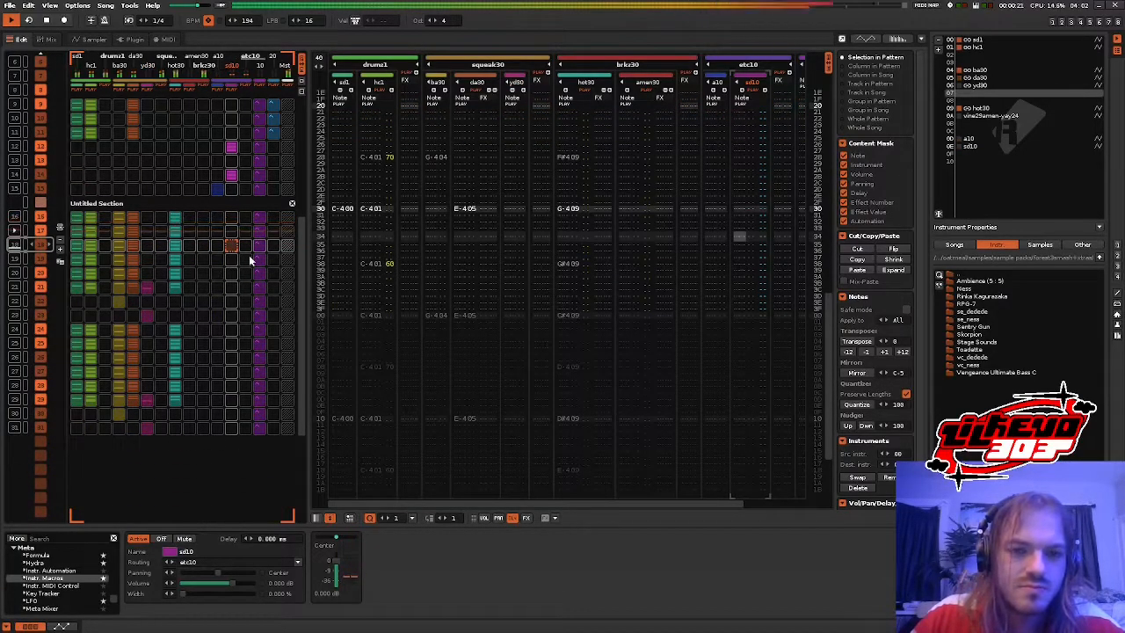
key(Up)
key(Up)
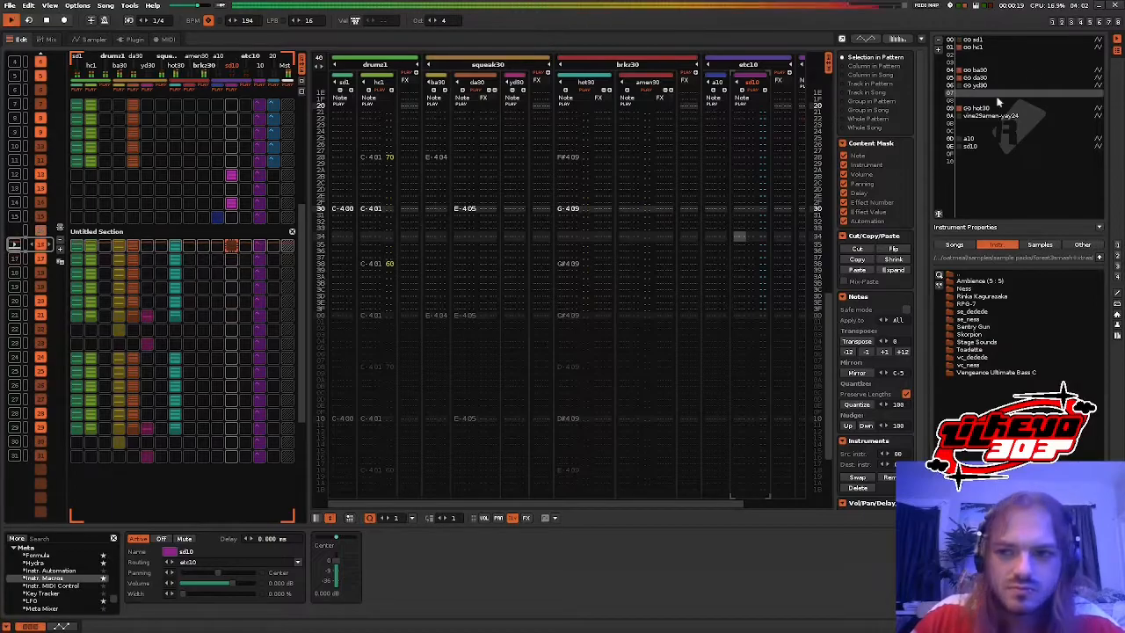
- Insert a new track after yd30 in the squeak30 group and recall browser preset 1 to reach the stab samples
click(515, 159)
key(ctrl+t)
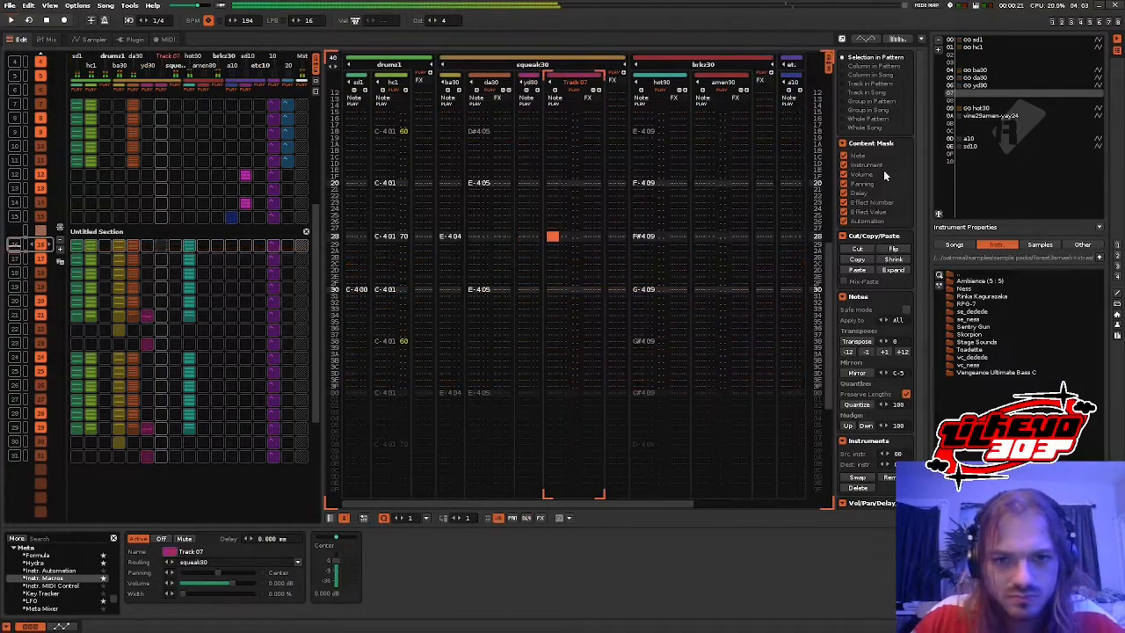
click(962, 245)
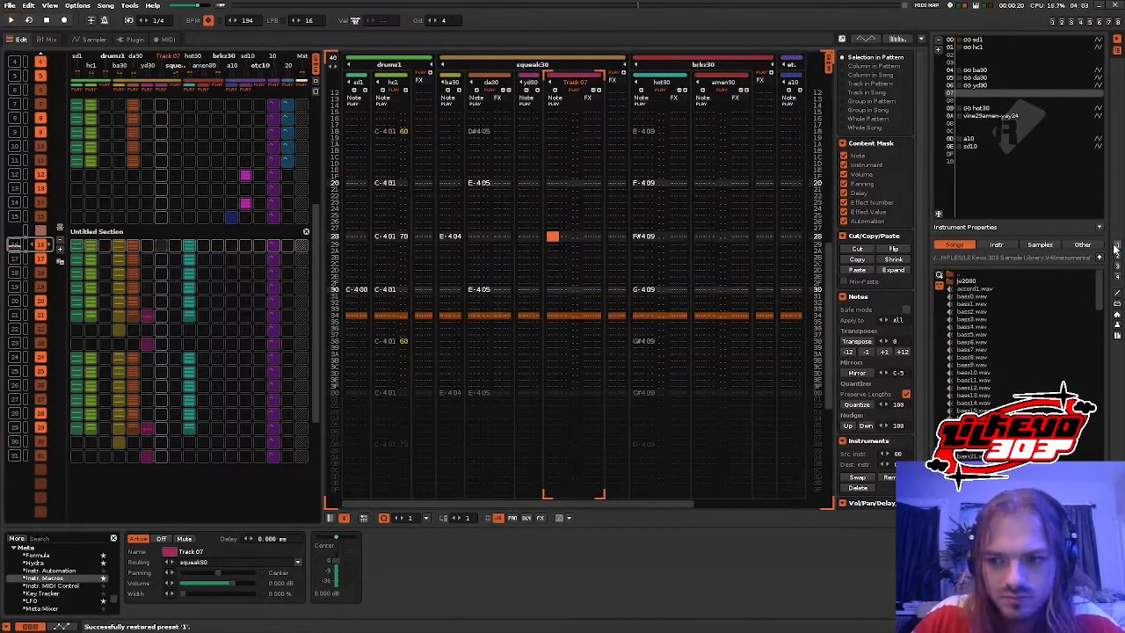
drag(1103, 304, 1103, 536)
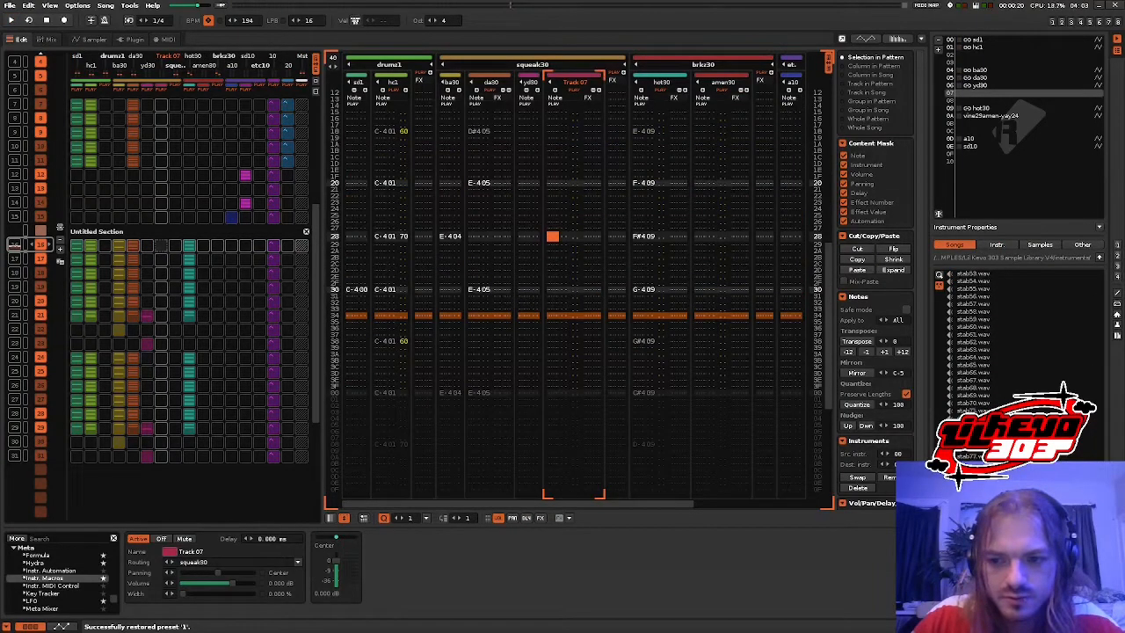
- Audition the stabs around stab69–71, trying stab69 and stab75perfect_hoov in instrument slot 07 against the song
click(991, 396)
click(987, 403)
click(987, 411)
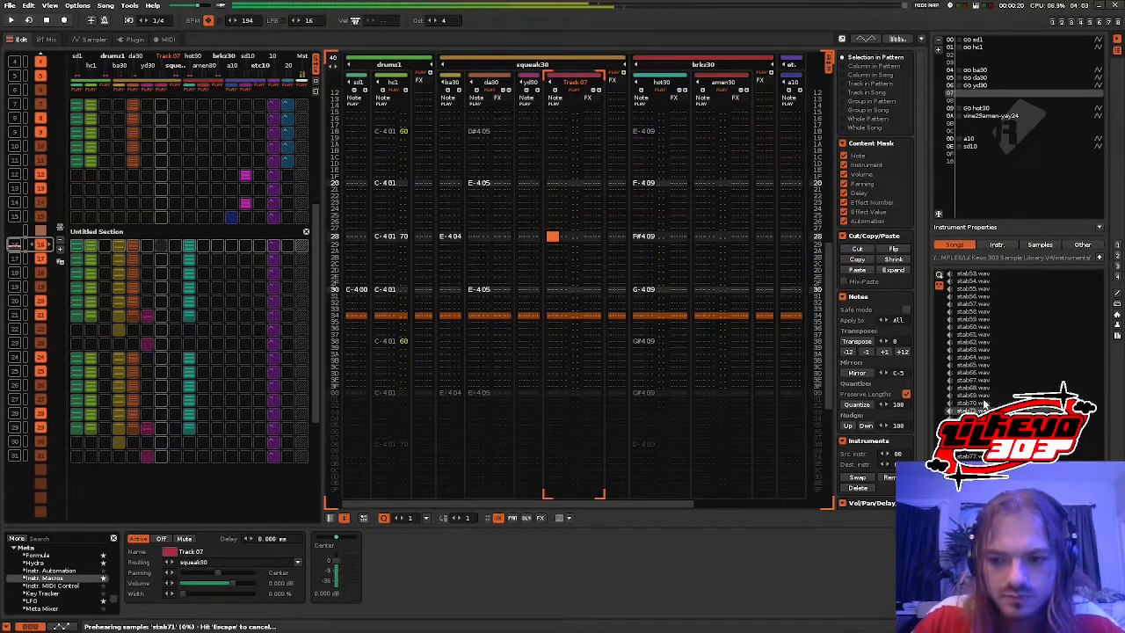
key(space)
scroll(581, 181, up, 2)
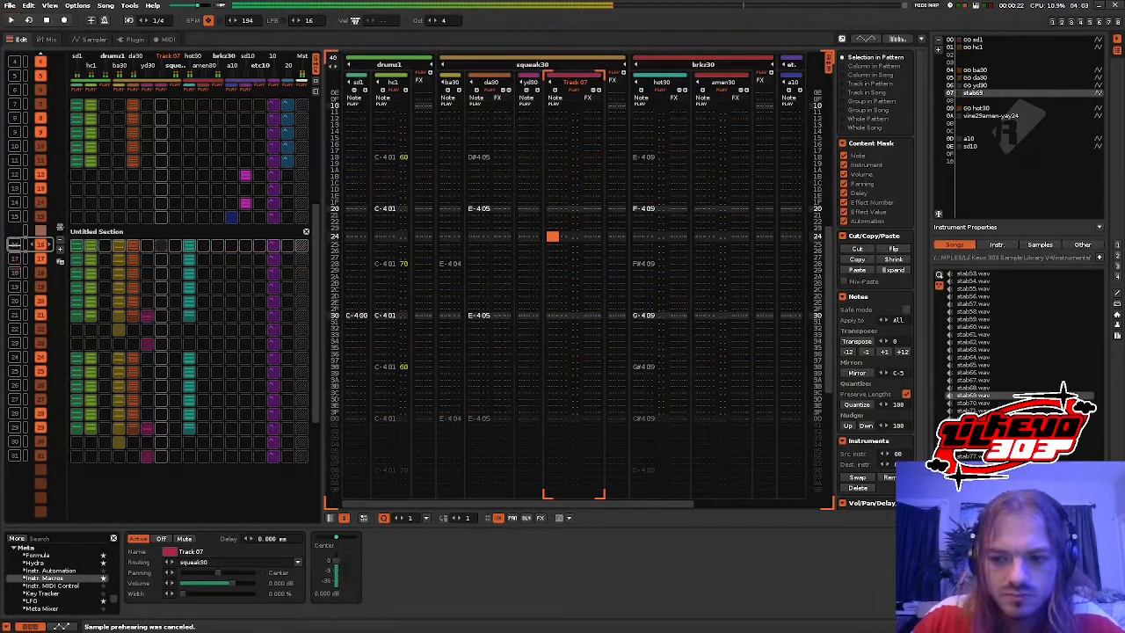
double_click(986, 442)
key(space)
scroll(979, 365, down, 10)
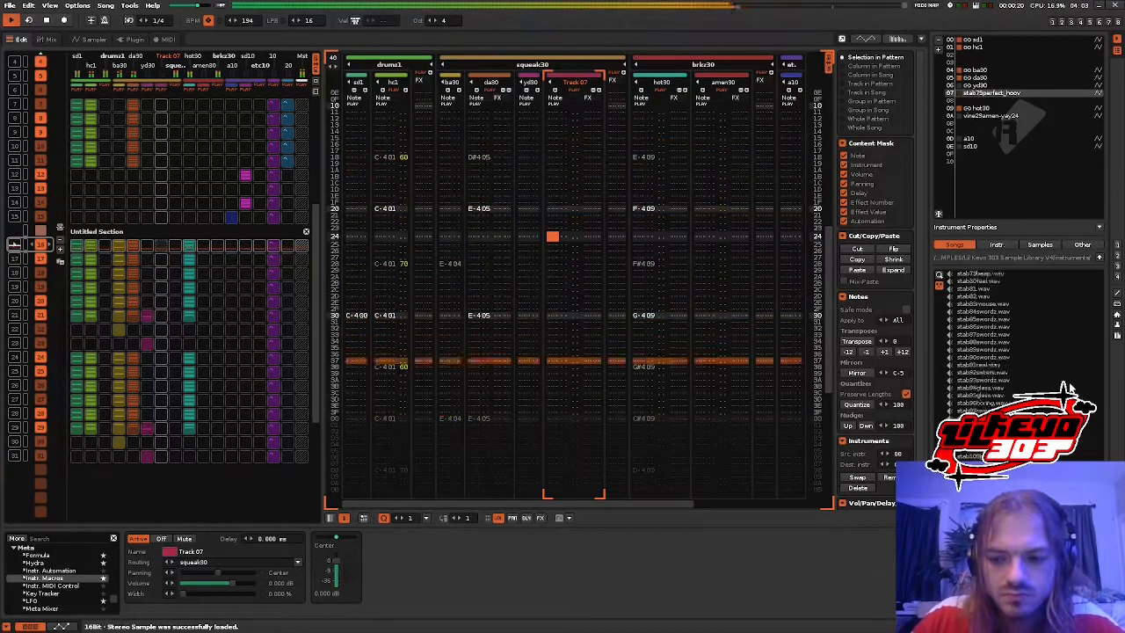
- Load stab121mega into instrument slot 07 after trying stab120mega, and check it against the playing song
scroll(976, 343, down, 5)
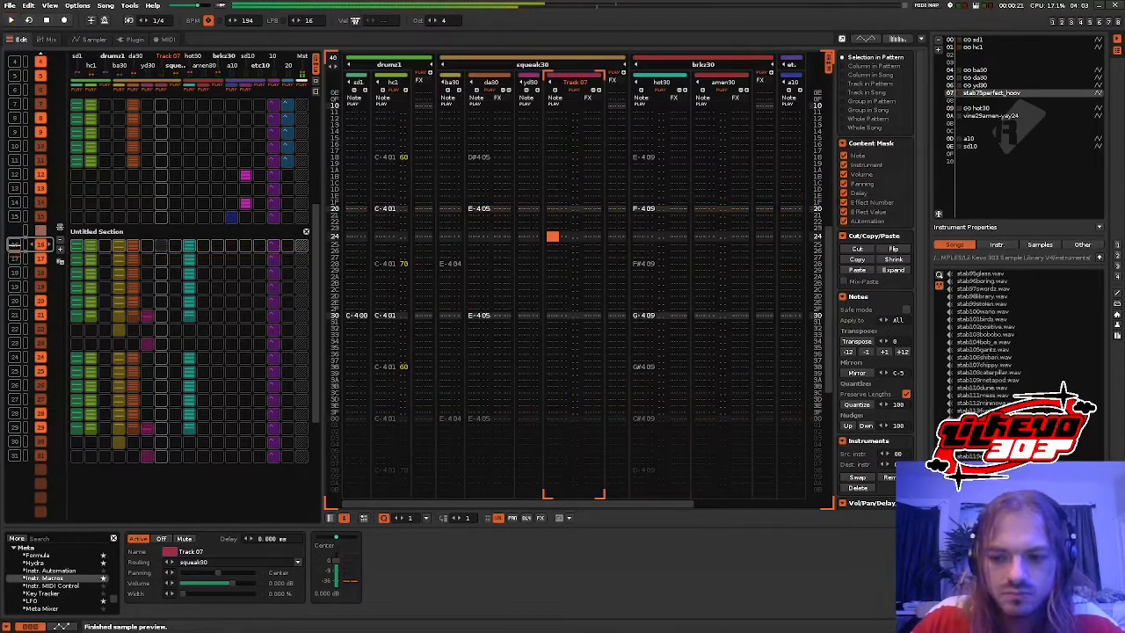
double_click(986, 464)
key(space)
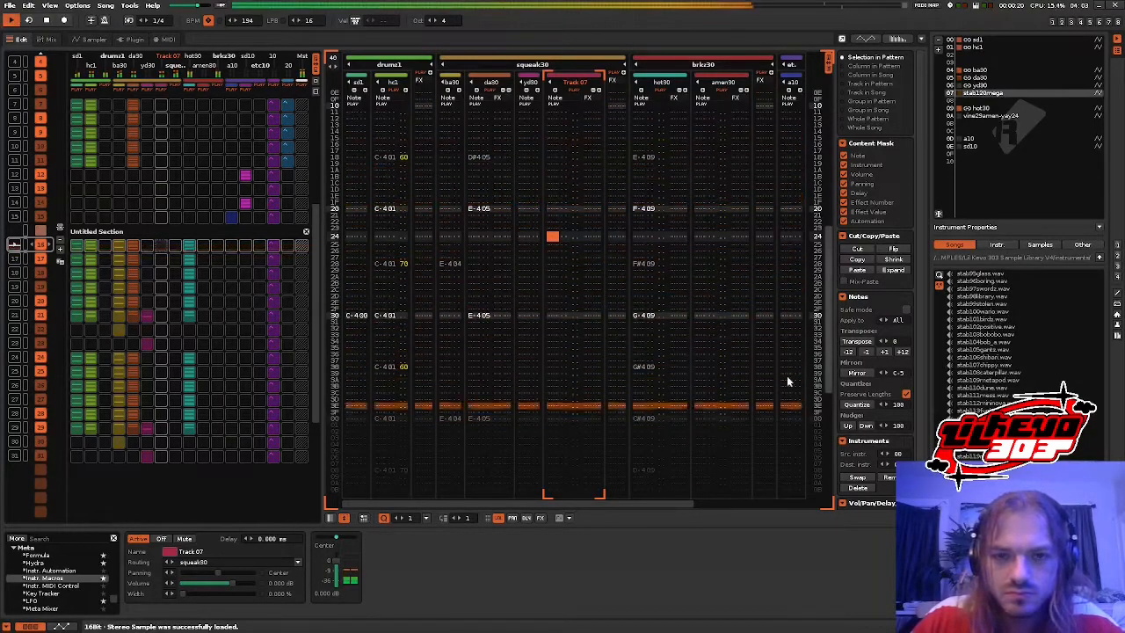
key(space)
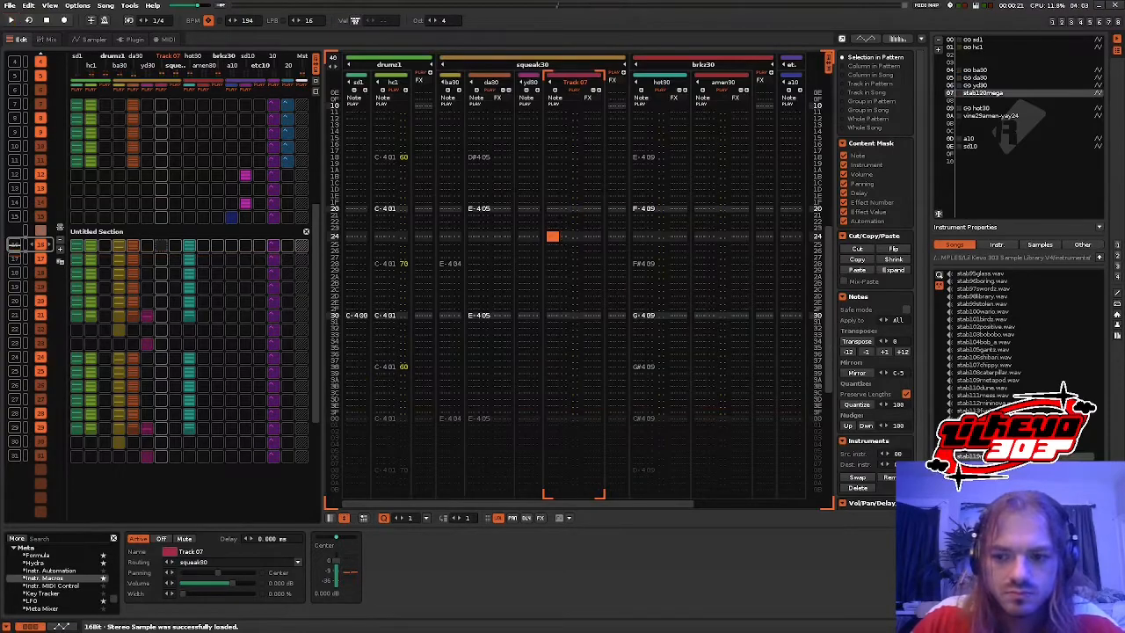
double_click(986, 471)
key(space)
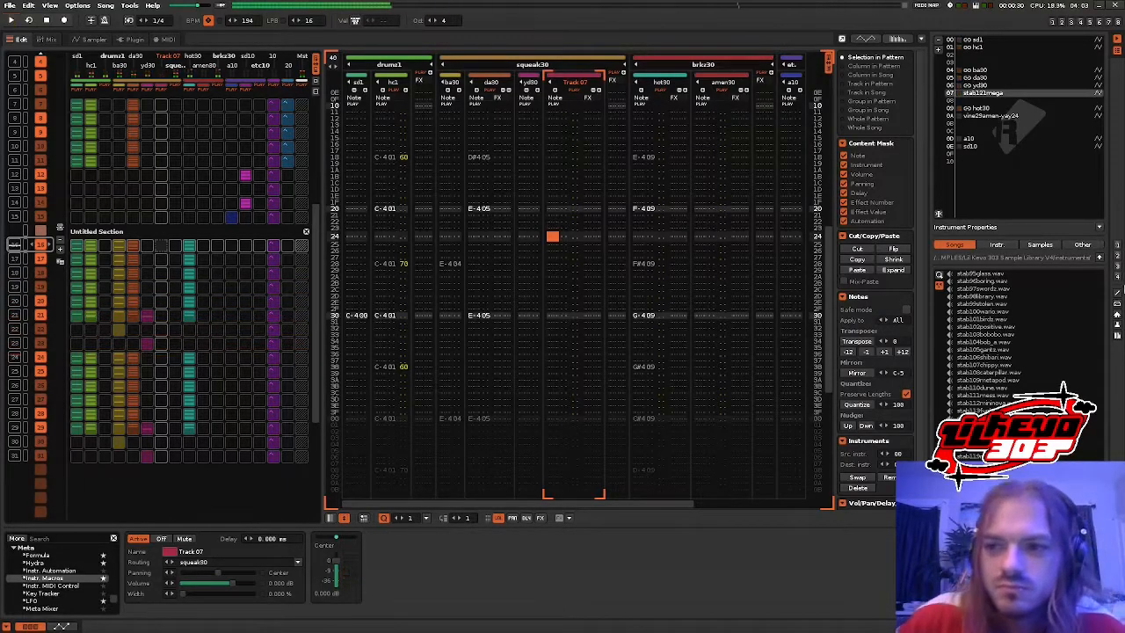
- Insert an empty instrument slot above stab121mega and load ness15.dsp.wav from the forest3smash+xtras Ness folder into it
click(940, 53)
click(993, 245)
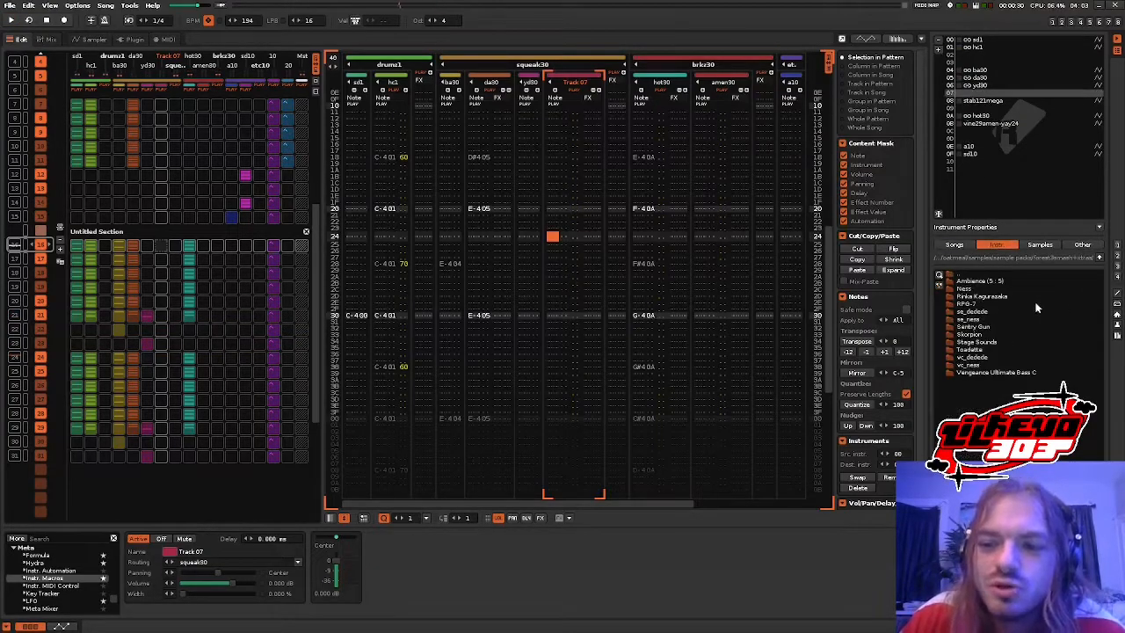
double_click(973, 290)
click(981, 343)
click(981, 364)
click(981, 456)
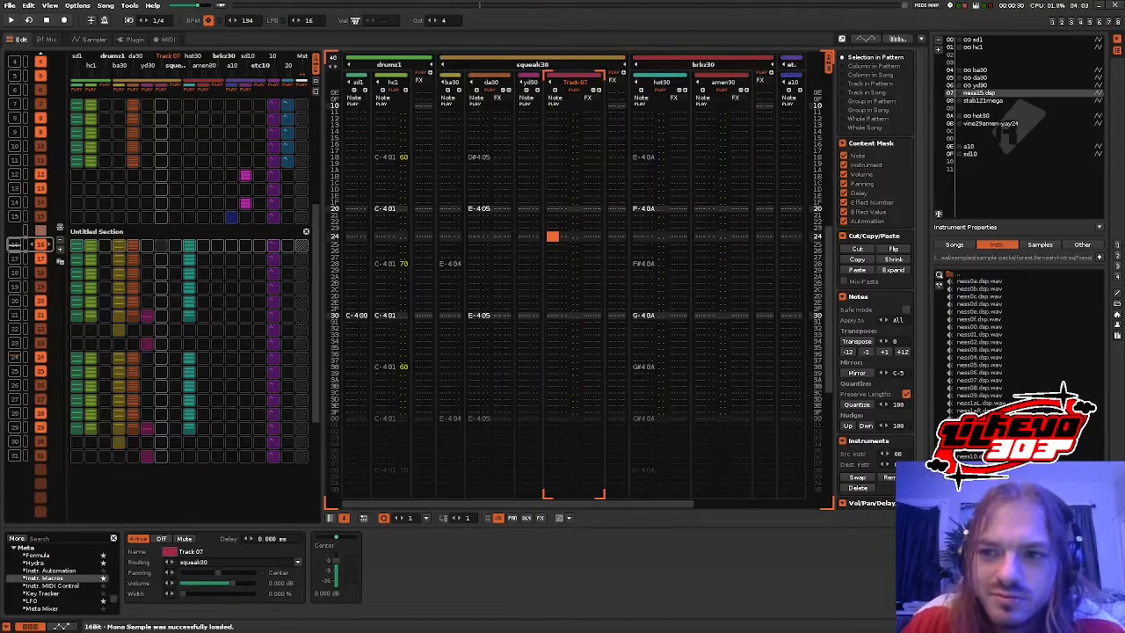
- Enter a C-4 note with instrument 07 at line 18 of Track 07 in sequence row 23, and play from row 22
scroll(115, 239, down, 6)
key(space)
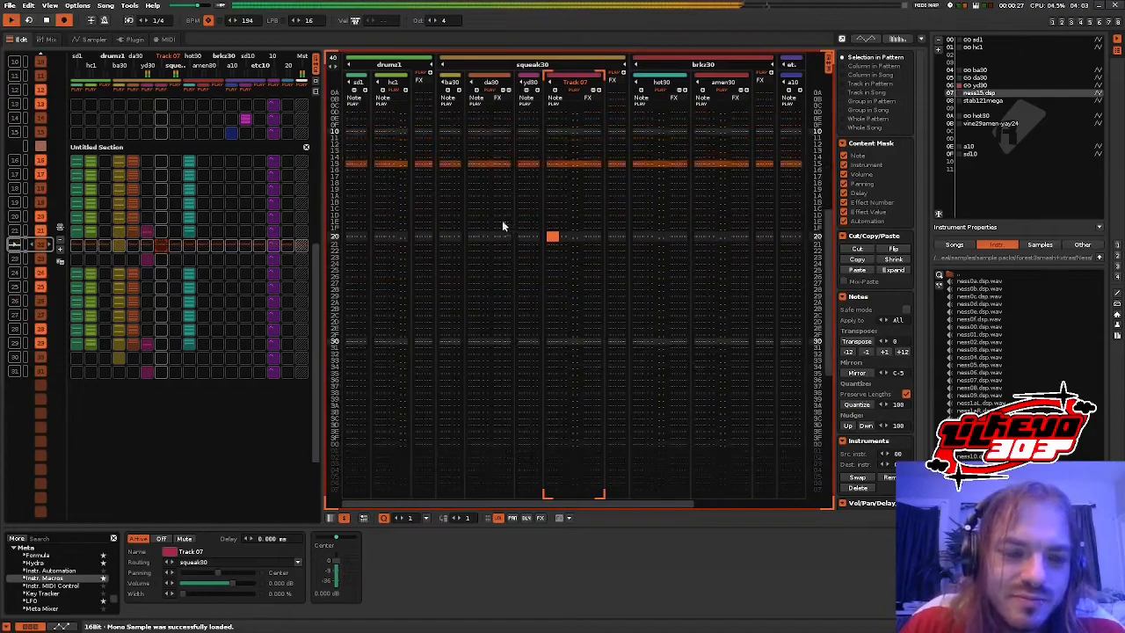
click(556, 231)
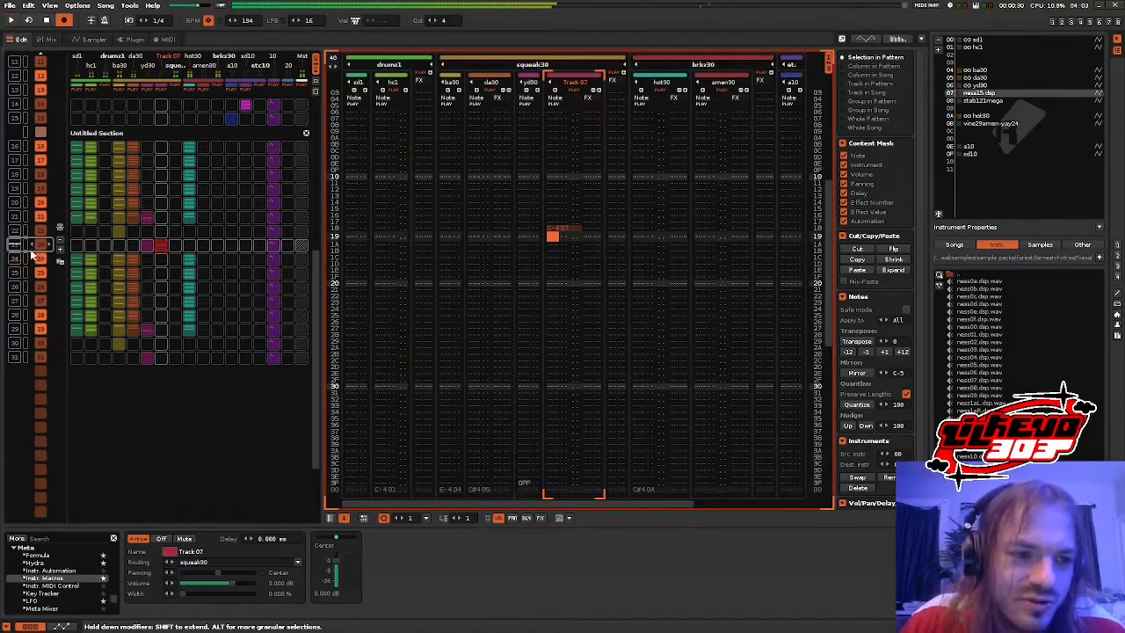
scroll(54, 204, up, 1)
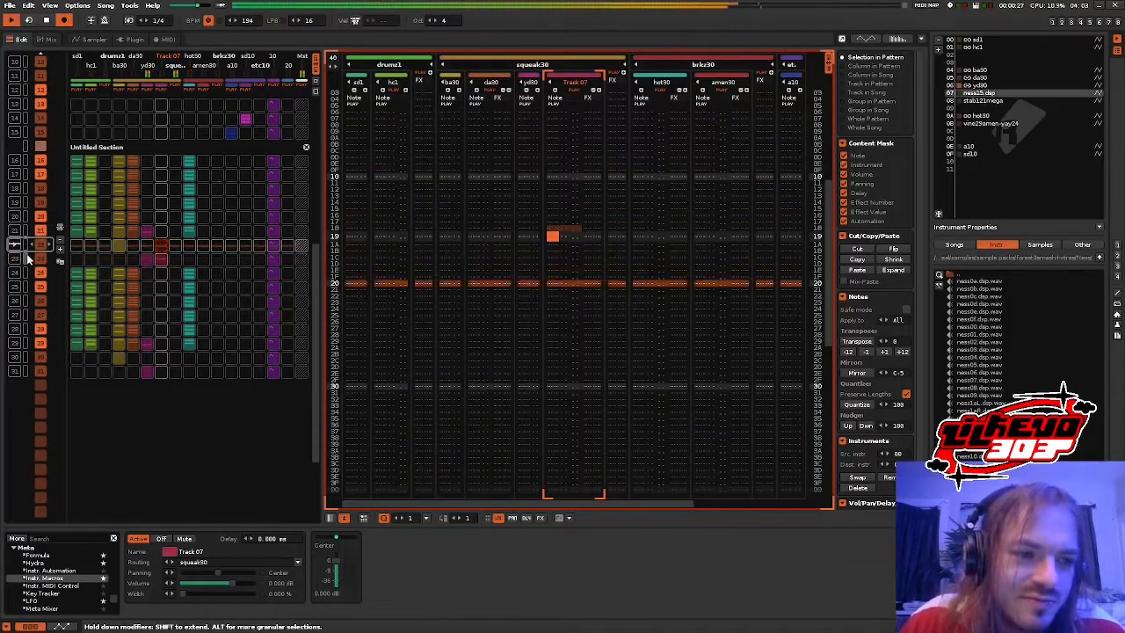
- Maximize the whole ness15.dsp waveform in the sampler and set its sample volume to 1.780 dB
click(88, 40)
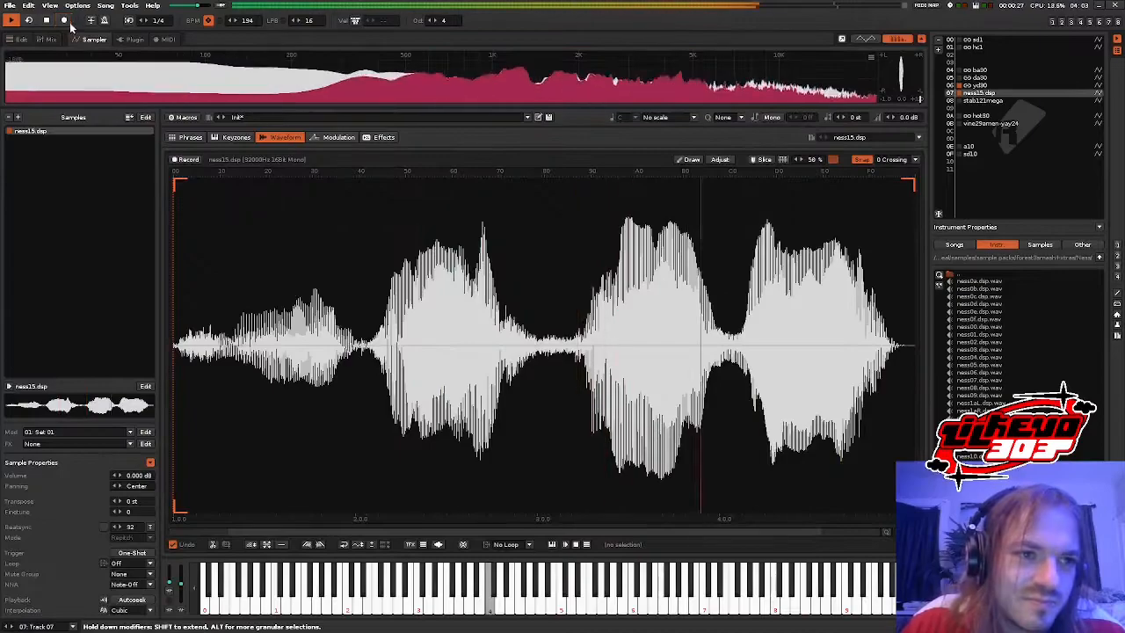
click(266, 544)
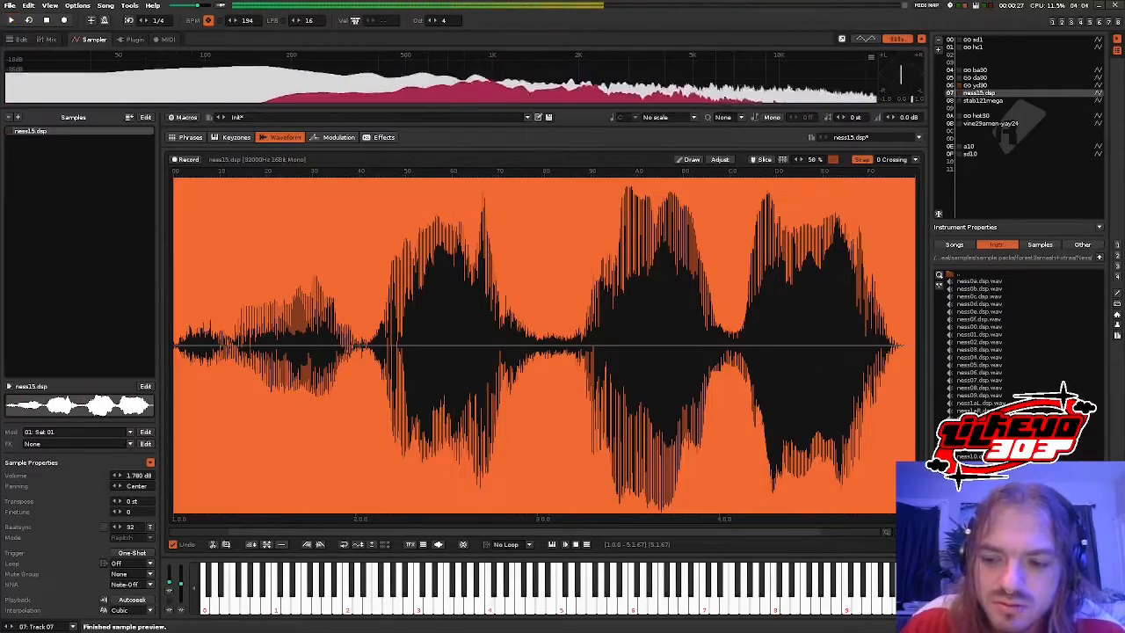
- Audition further samples in the Ness folder, such as ness1aR, ness10, ness03, ness00 and ness0b
click(976, 433)
click(976, 411)
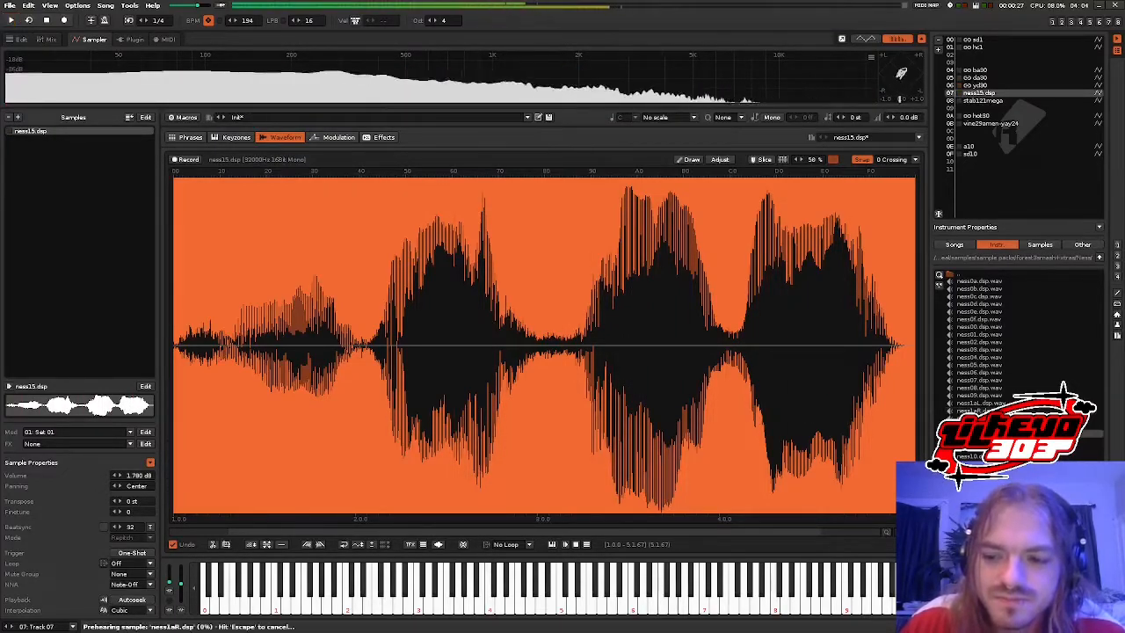
click(978, 380)
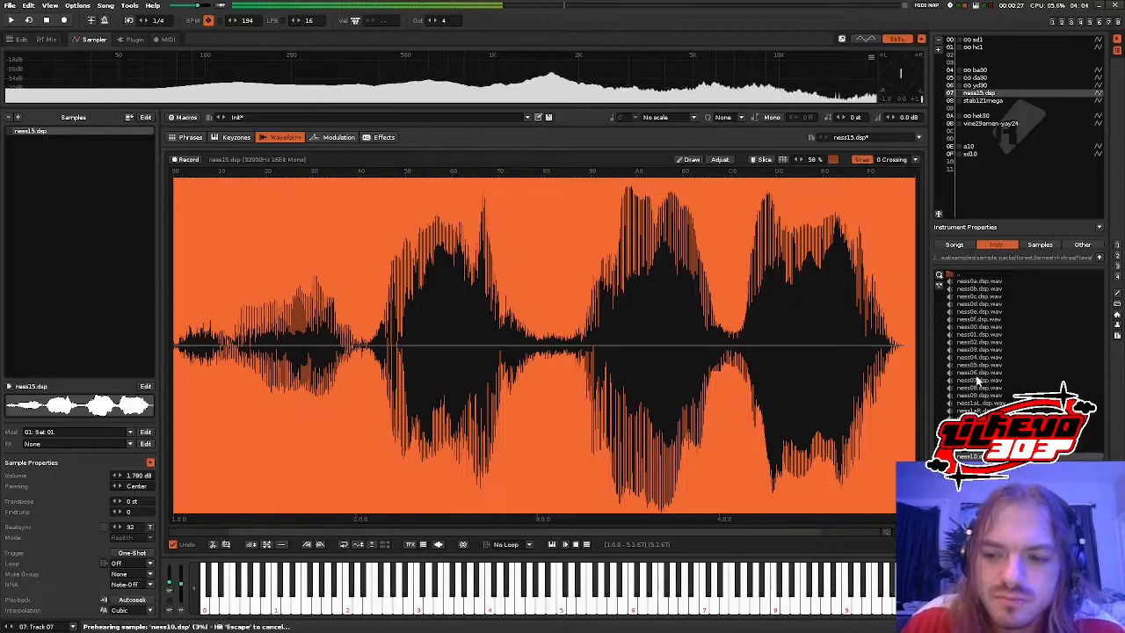
click(983, 349)
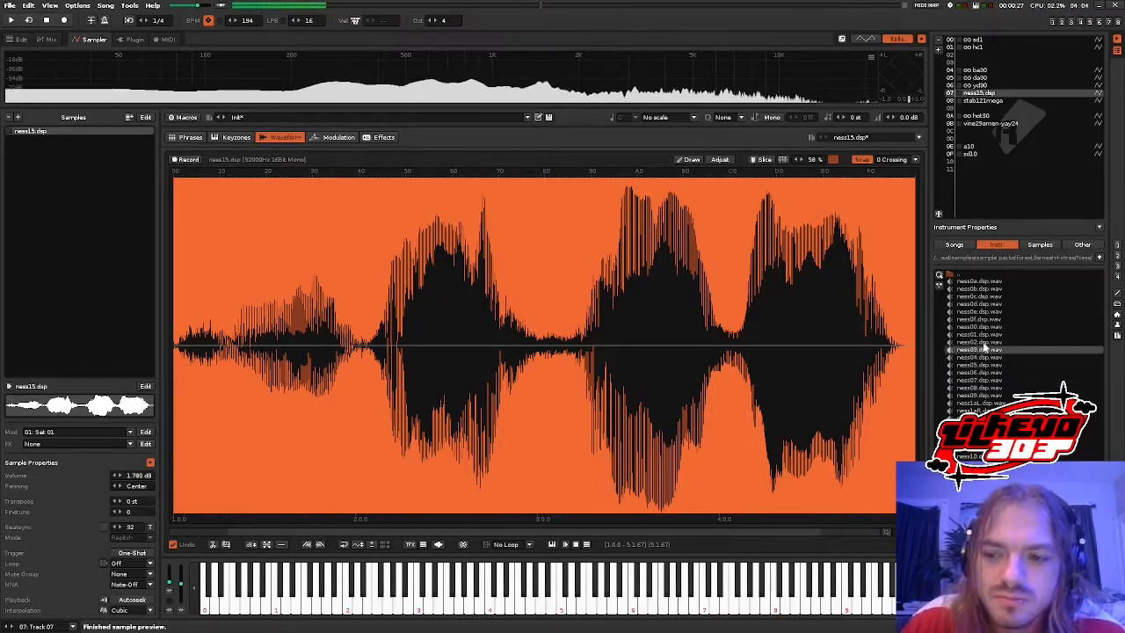
click(988, 326)
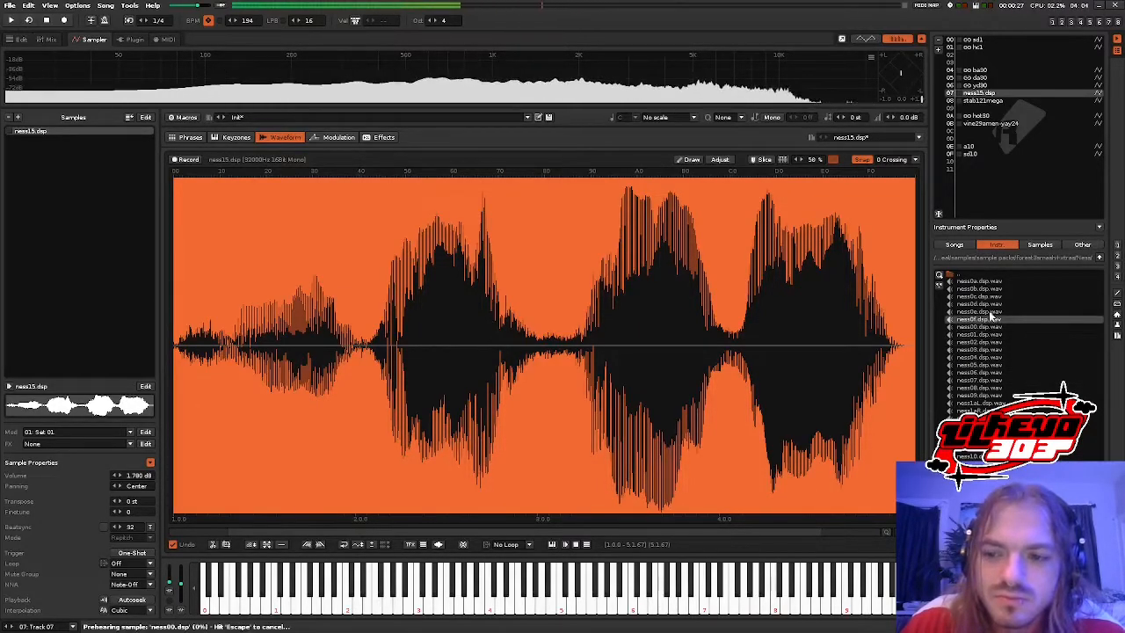
click(994, 311)
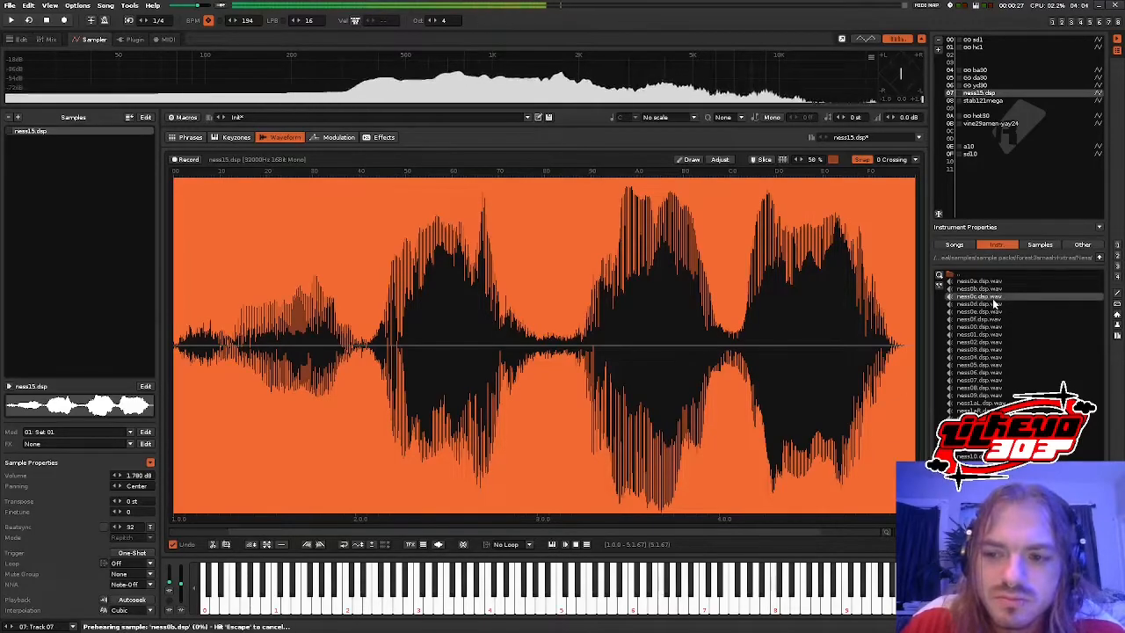
click(979, 472)
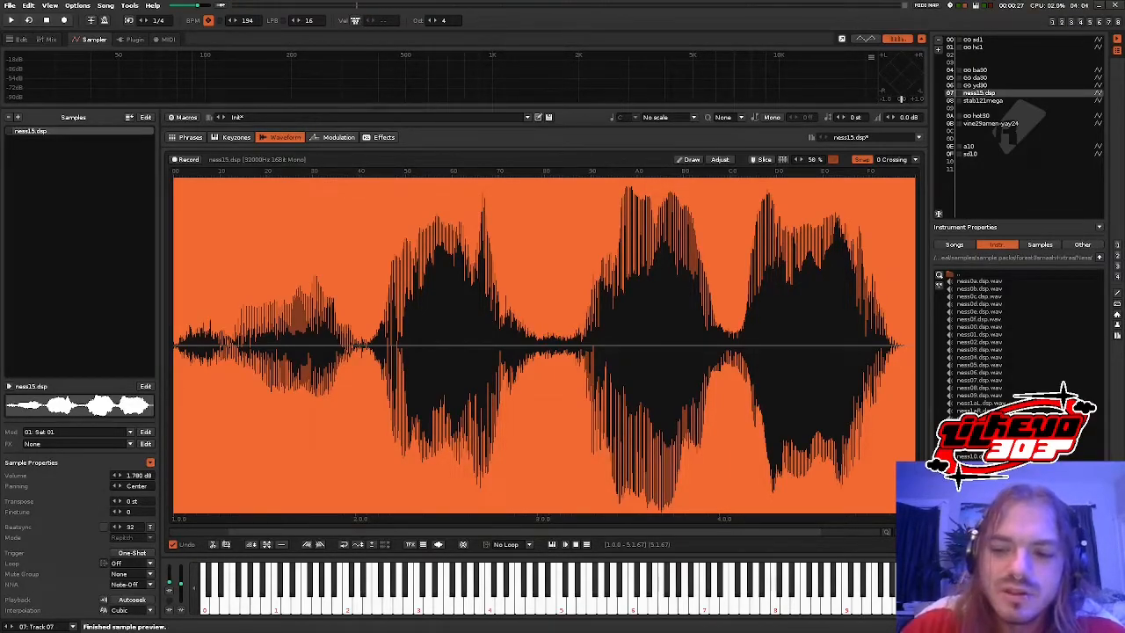
click(979, 479)
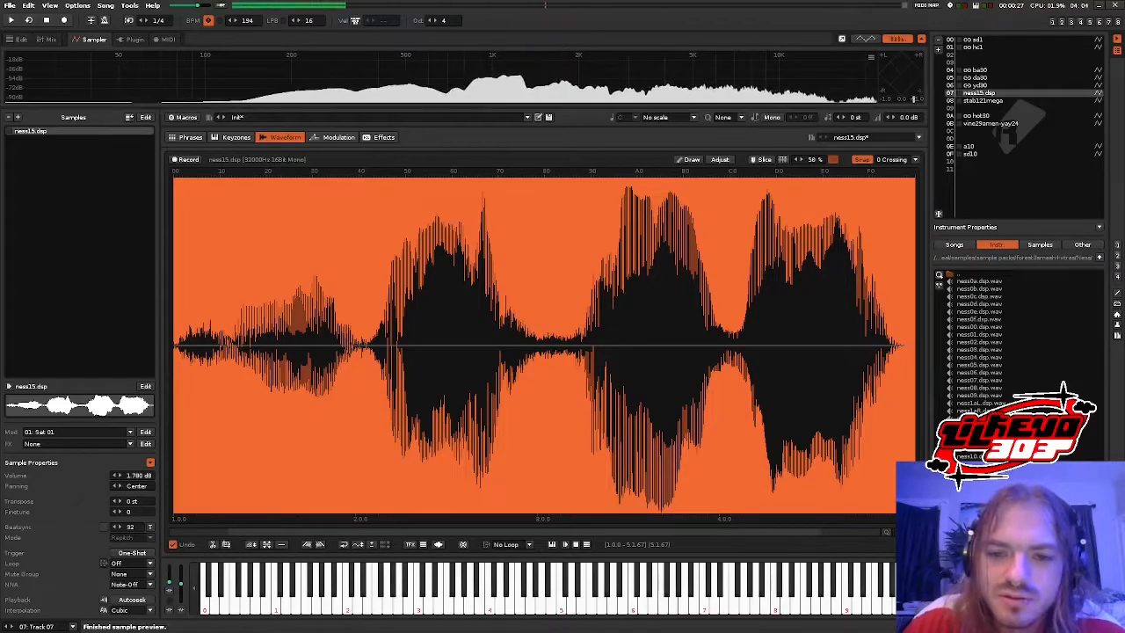
click(979, 472)
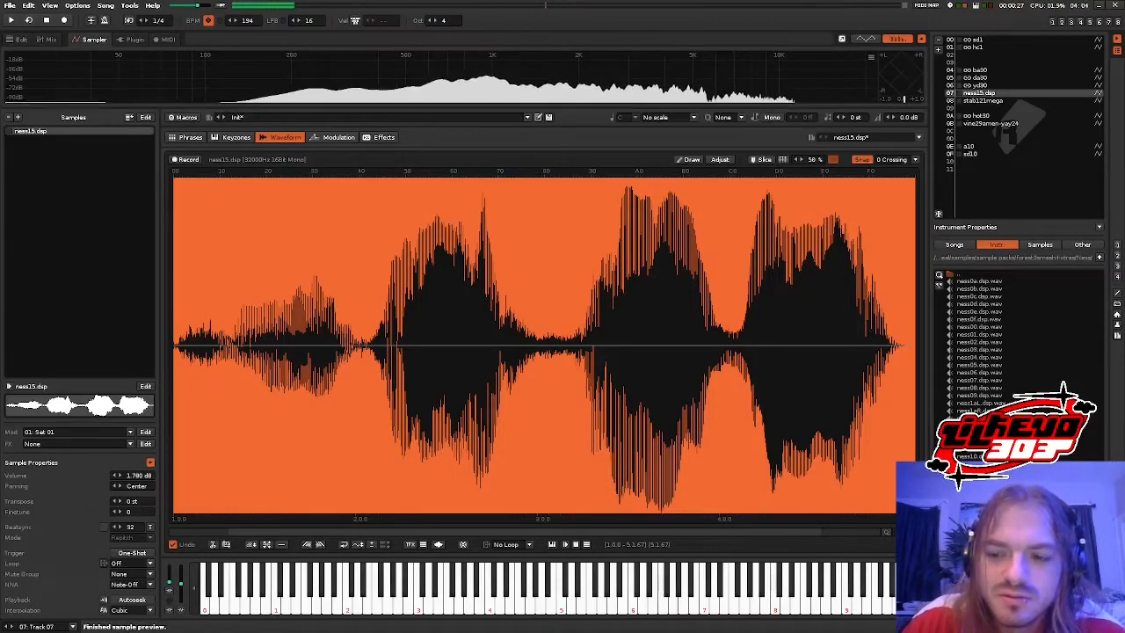
- Try ness12.dsp.wav, maximized over its whole waveform, in place of ness15.dsp in instrument slot 07
double_click(979, 472)
key(space)
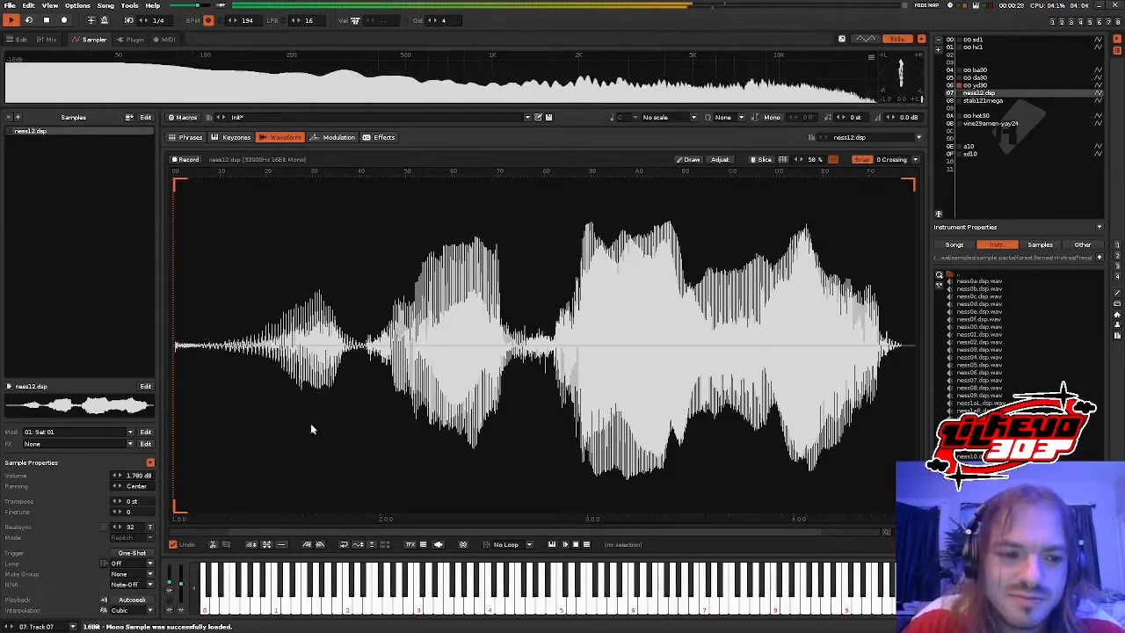
key(ctrl+a)
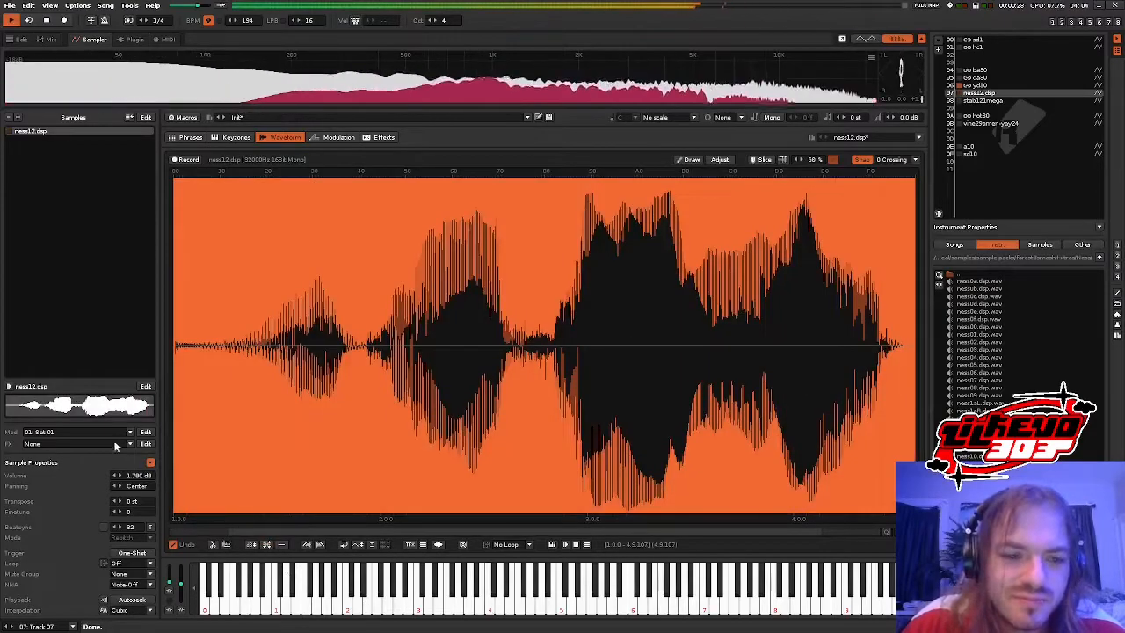
key(ctrl+z)
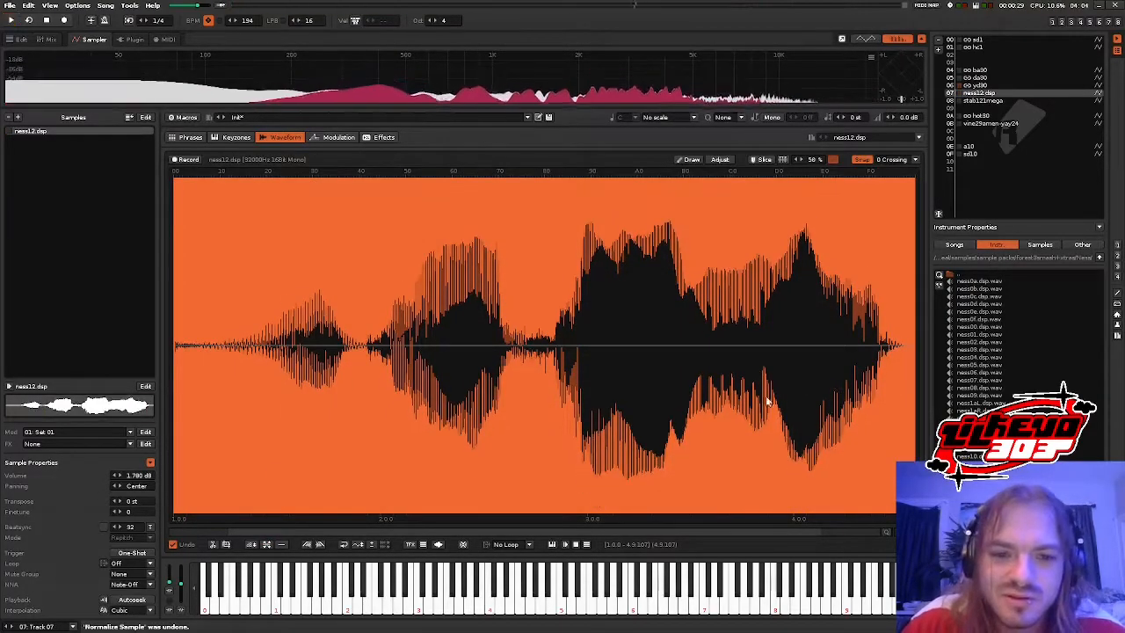
key(ctrl+z)
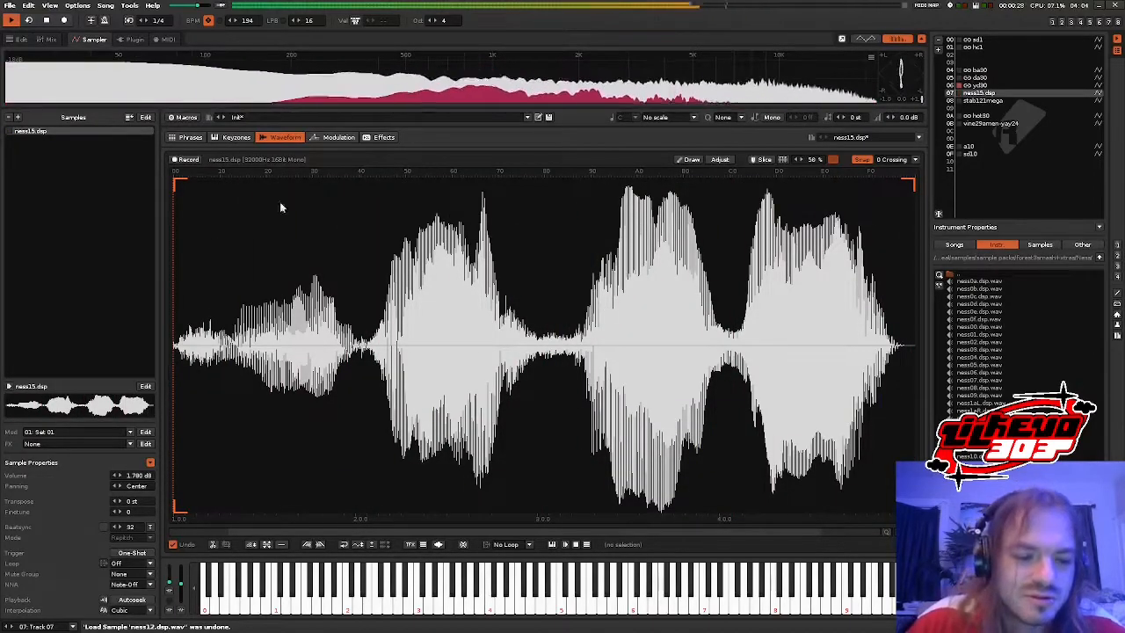
- Play back around sequence row 22 and move Track 07's C-4 note in row 23 from line 18 to line 10
key(F2)
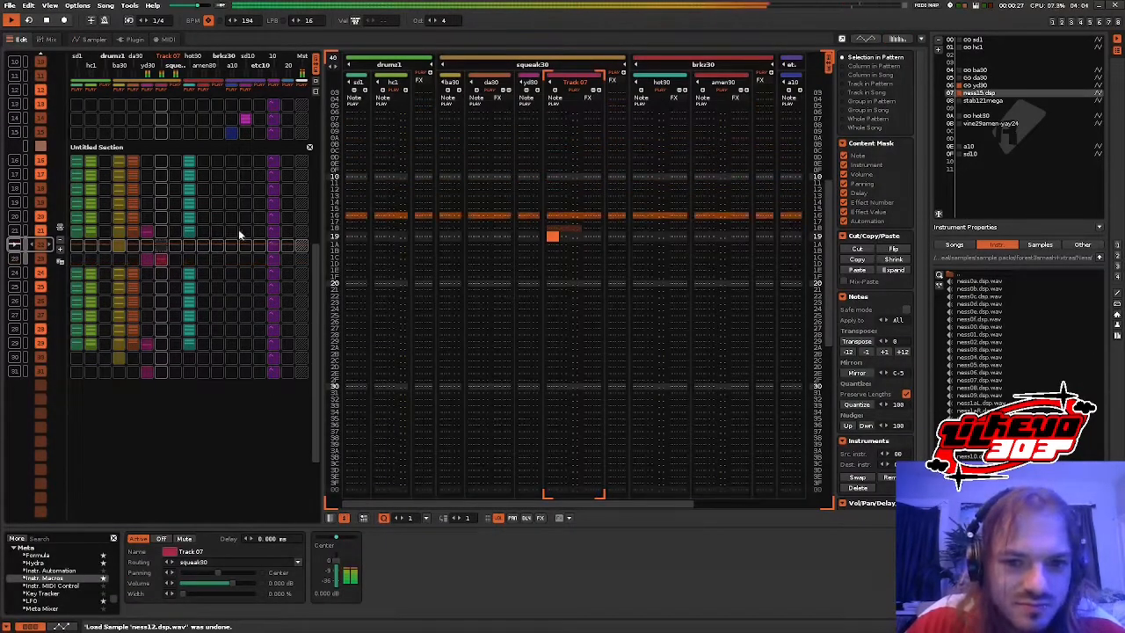
scroll(193, 235, up, 1)
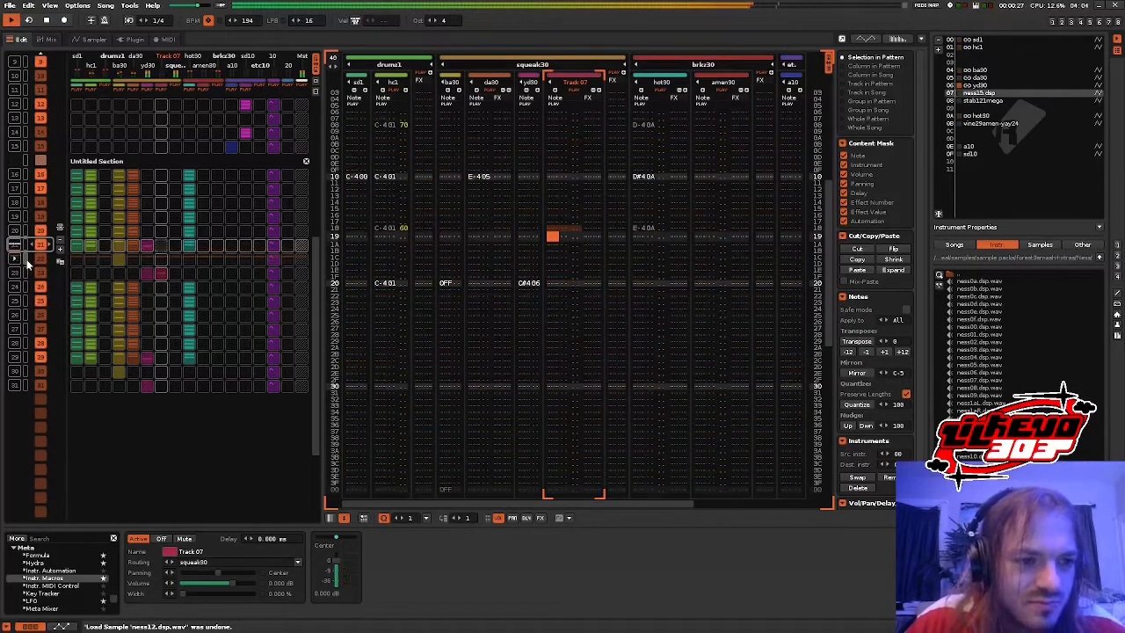
scroll(29, 260, down, 2)
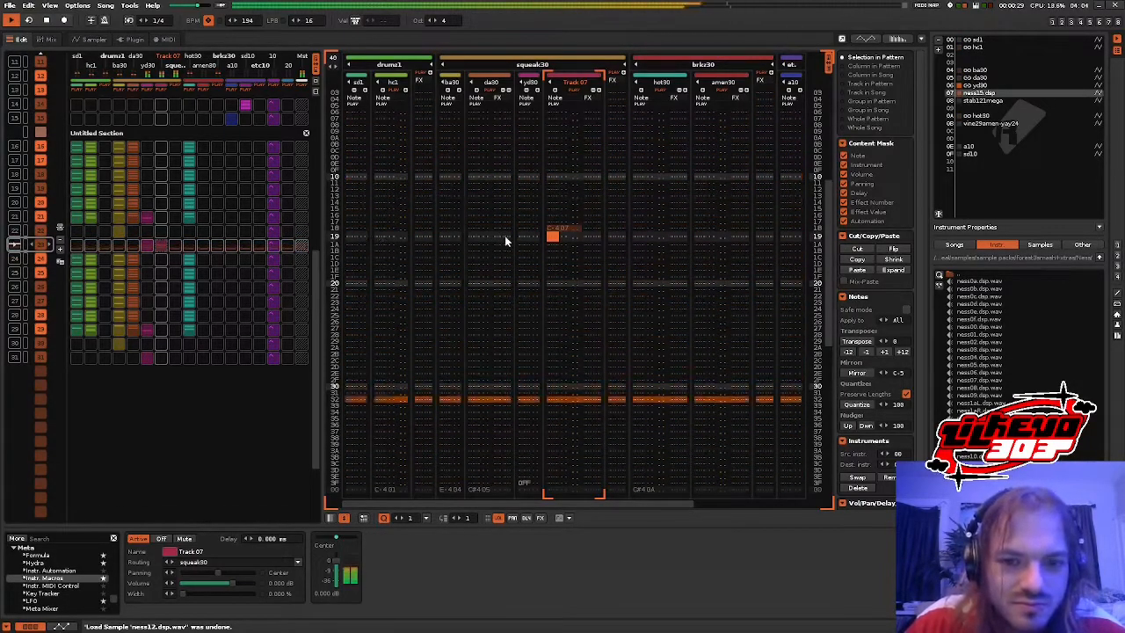
drag(568, 230, 568, 182)
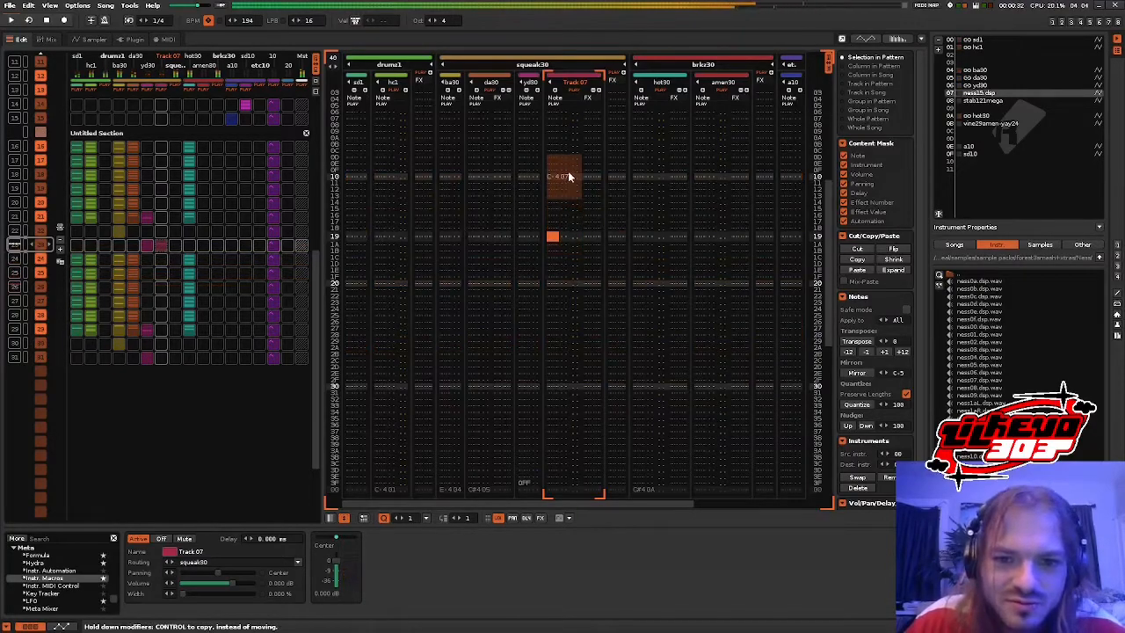
- Rename Track 07 and instrument 07 to ne30, and hide the track's effect and volume columns
double_click(571, 82)
key(Return)
key(ctrl+r)
text(ne30)
key(Return)
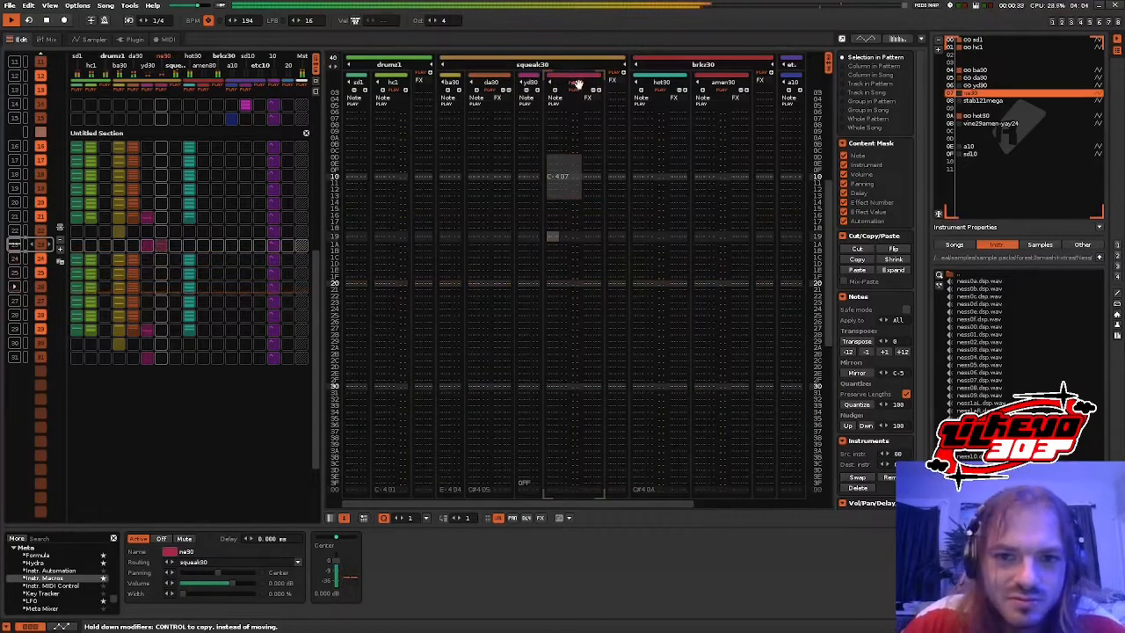
click(595, 94)
click(499, 517)
key(space)
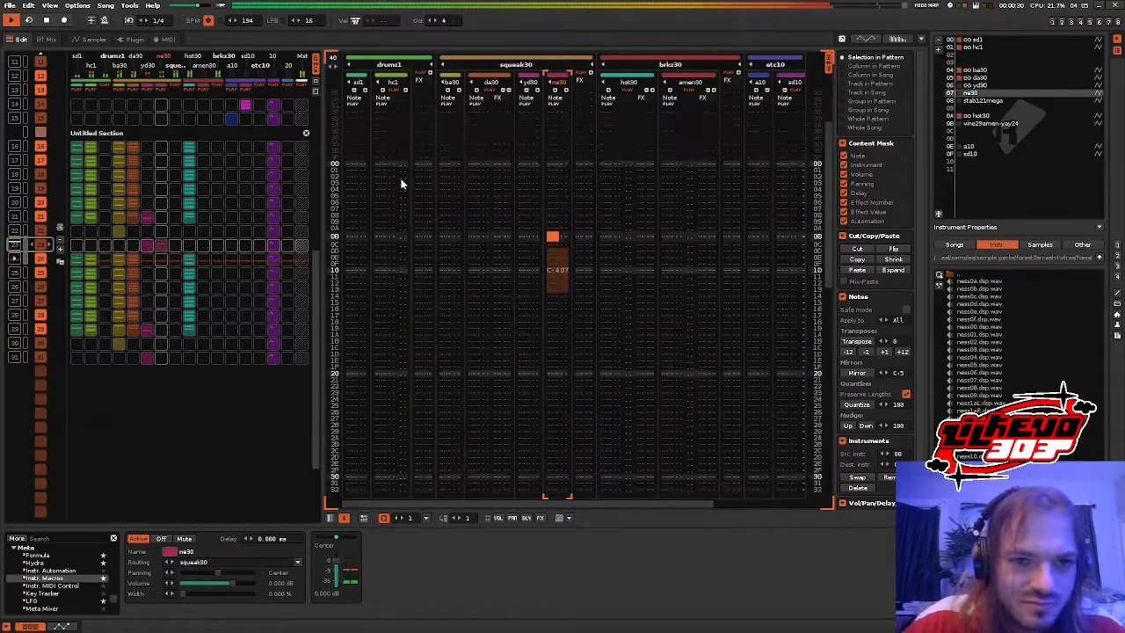
- Enter a note-off at line 00 of the ba30 track in sequence row 23
click(441, 127)
key(Escape)
key(alt+Down)
key(alt+Up)
- Create an effect chain for ness15.dsp with a high-pass Digital Filter using the Chebyshev 4n model and a 0.28 kHz cutoff
click(103, 41)
click(366, 138)
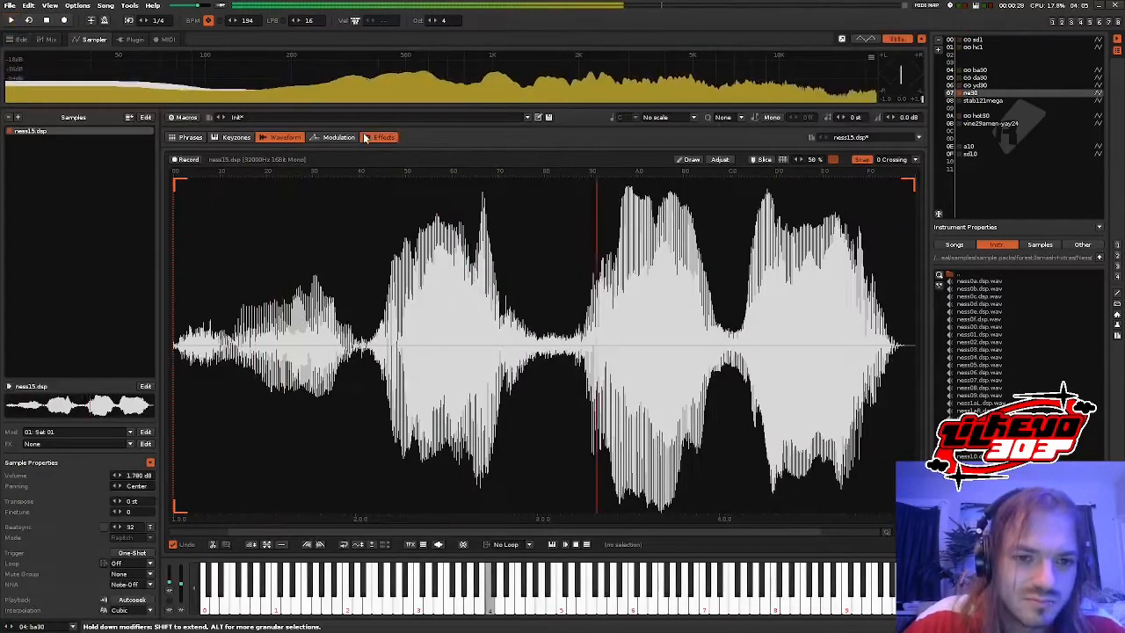
click(482, 322)
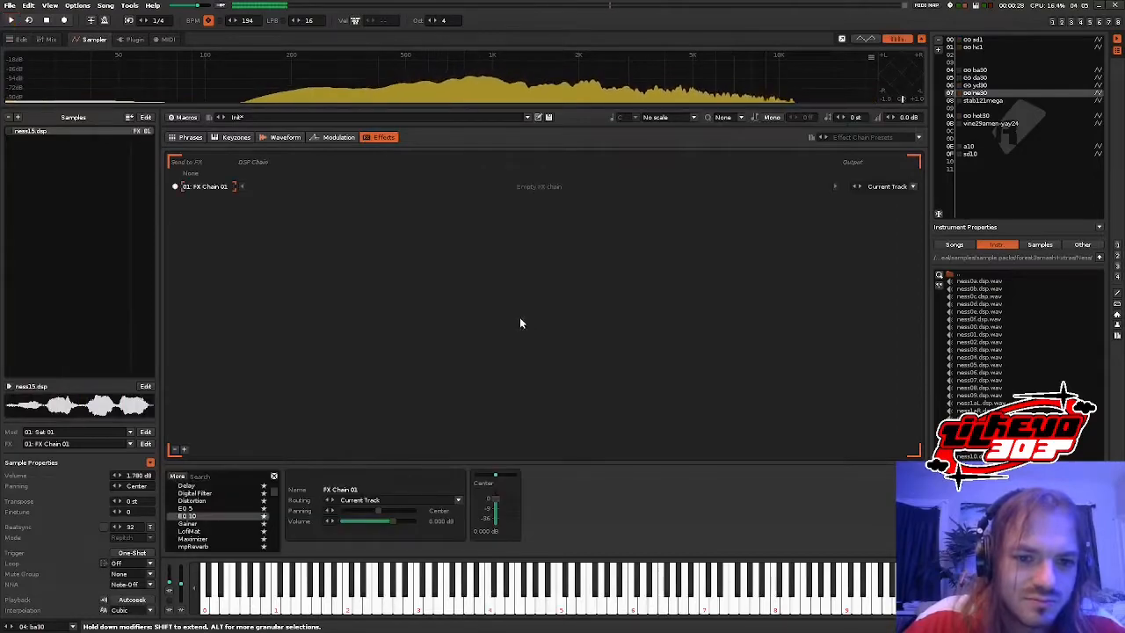
double_click(195, 495)
click(576, 491)
click(546, 484)
key(z)
drag(535, 501, 540, 500)
key(space)
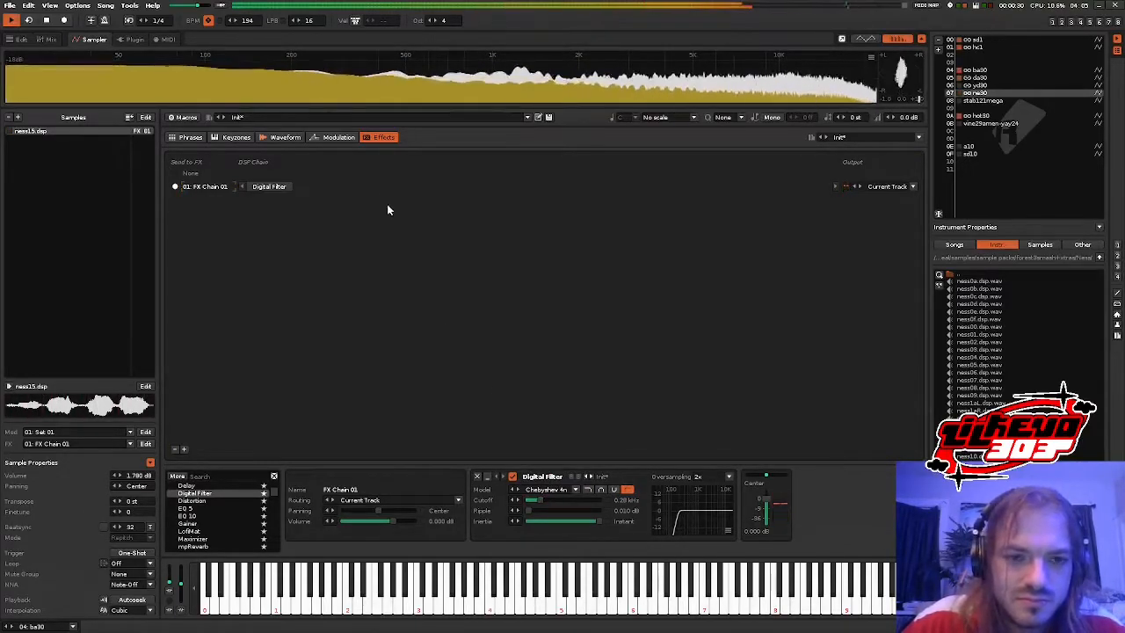
- Add a line-synced Delay after the filter with both delays at 32 lines, feedbacks about 46 % and 47 %, and send -13.09 dB
drag(187, 485, 317, 187)
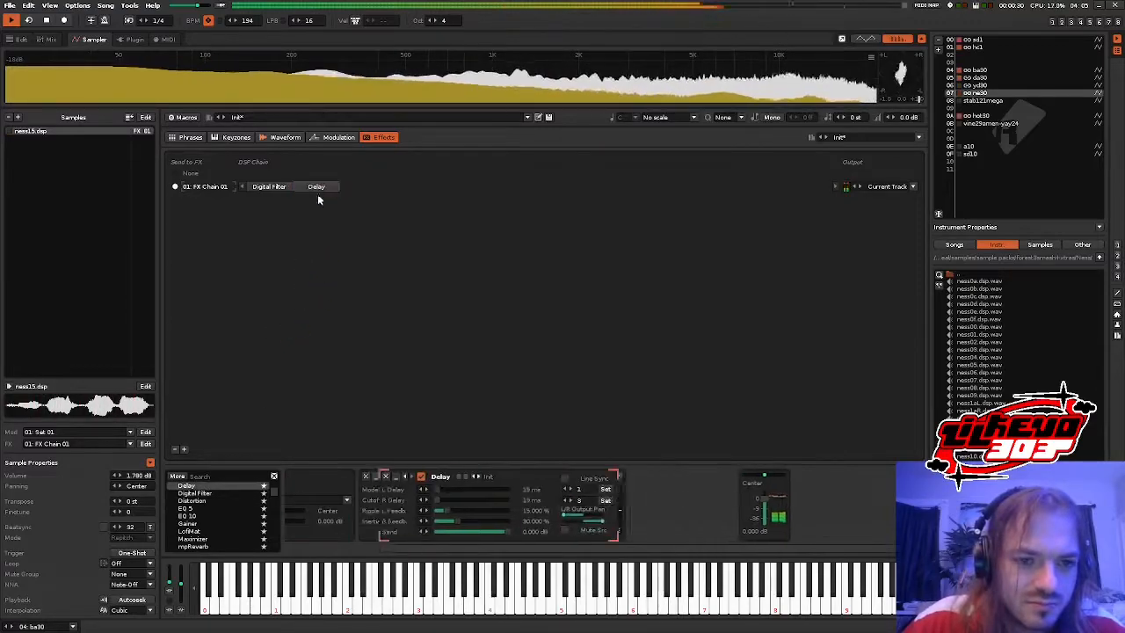
click(816, 479)
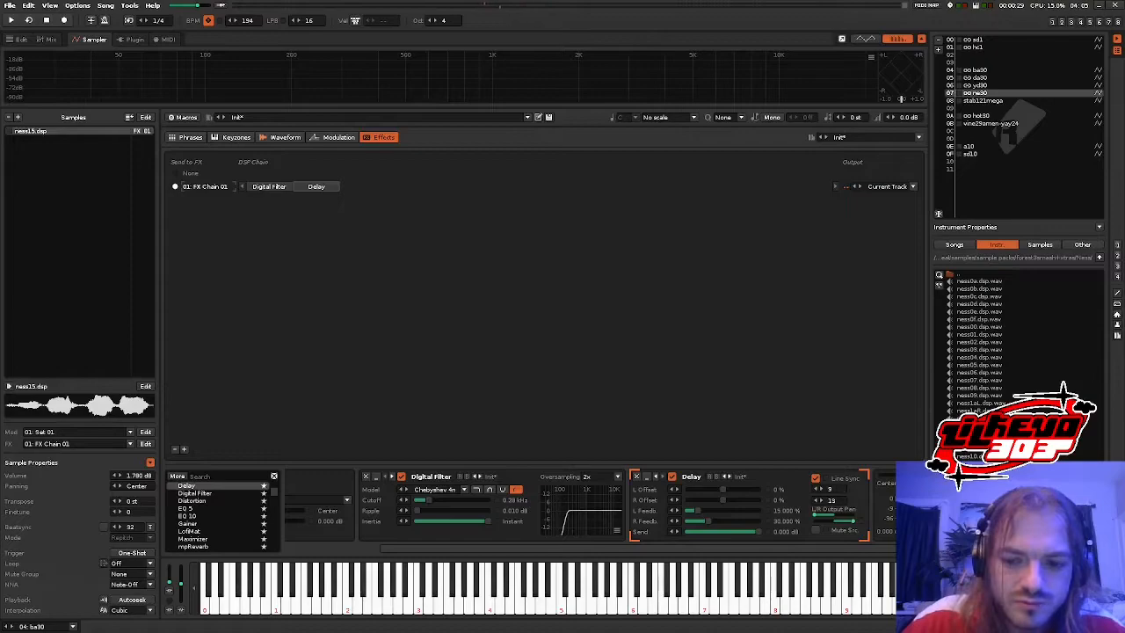
click(721, 521)
key(space)
drag(722, 530, 719, 530)
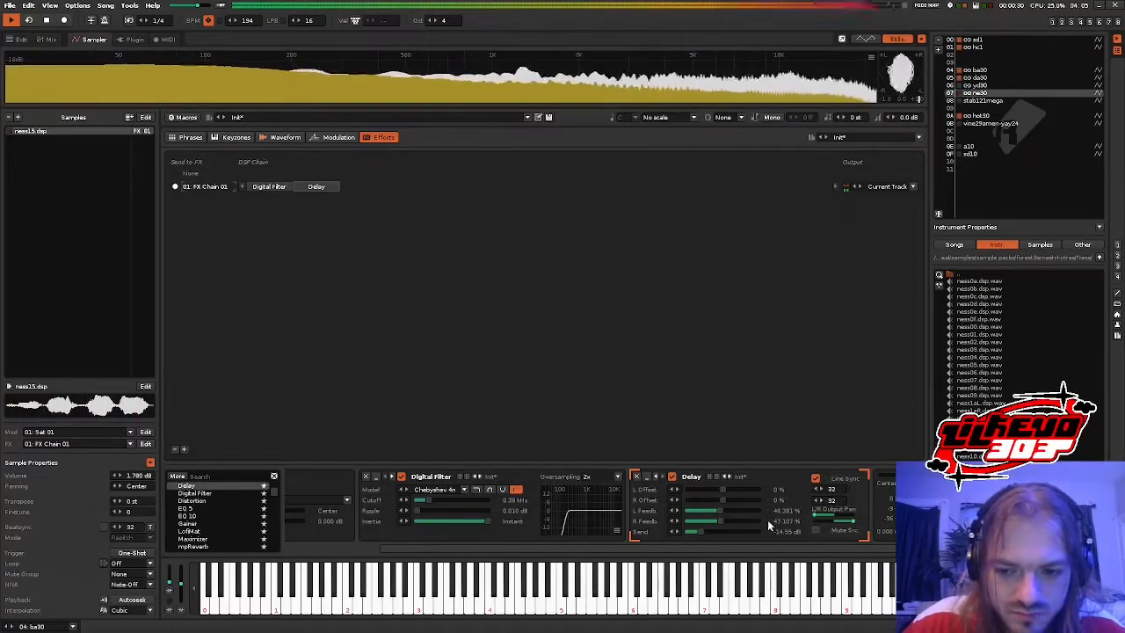
click(705, 532)
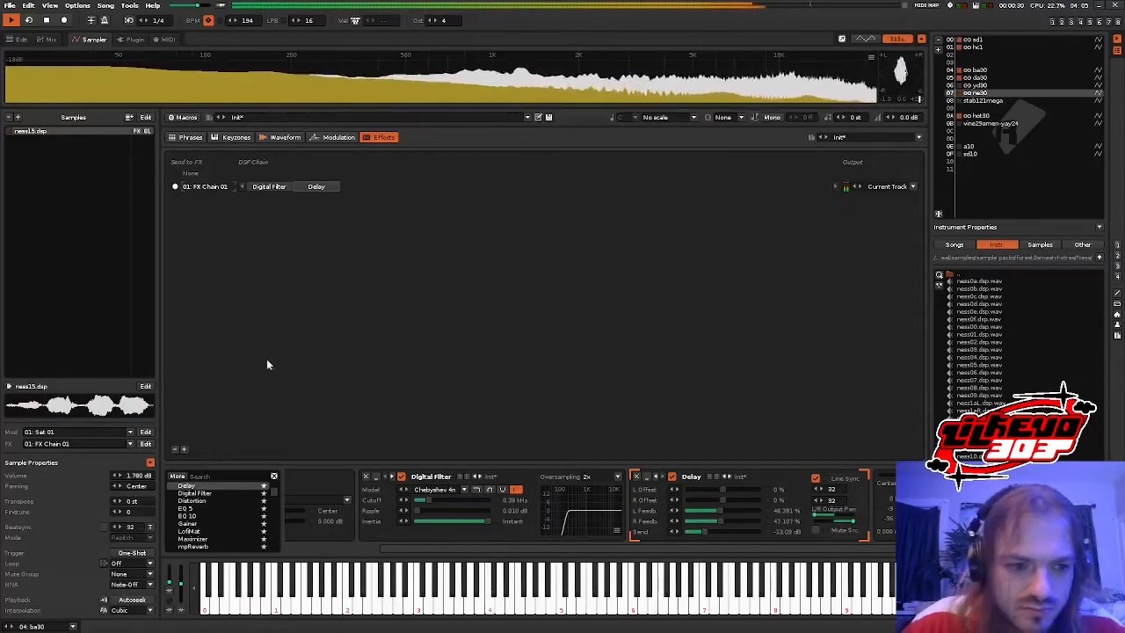
- Play sequence row 12 and clear the sd10 notes from line 30 to the end of the pattern
click(18, 40)
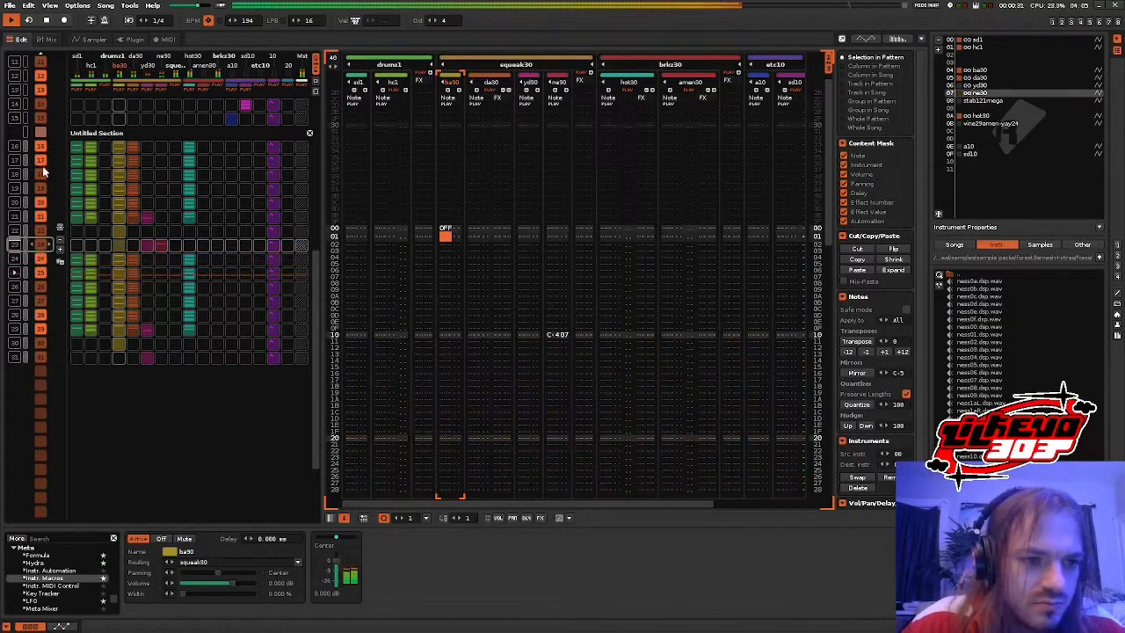
scroll(42, 168, up, 11)
key(space)
key(space)
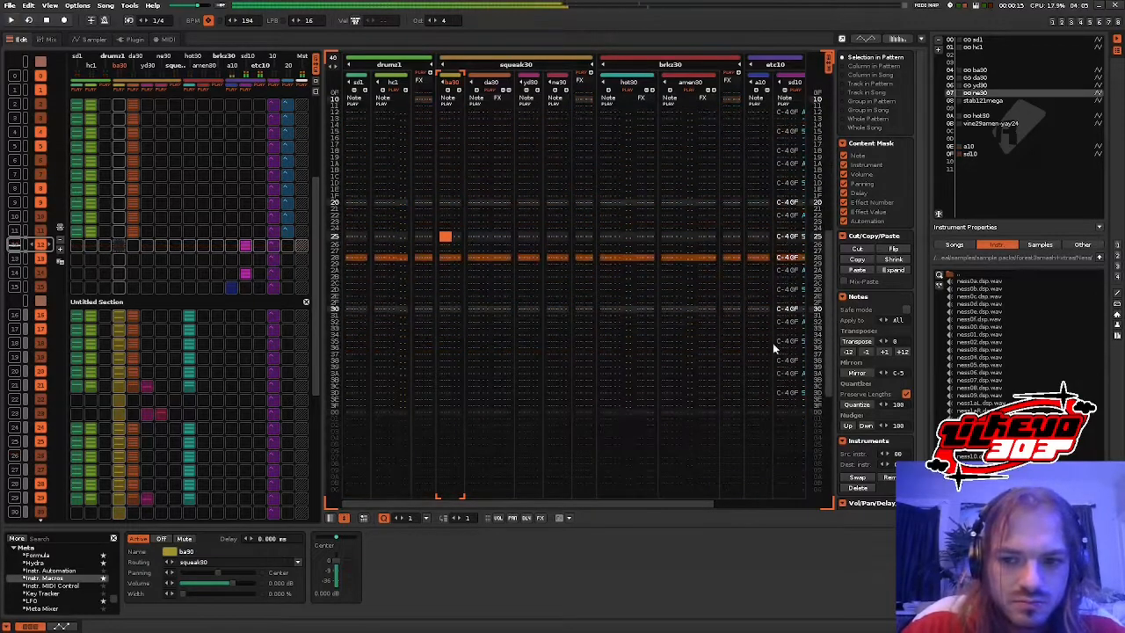
drag(667, 499, 745, 498)
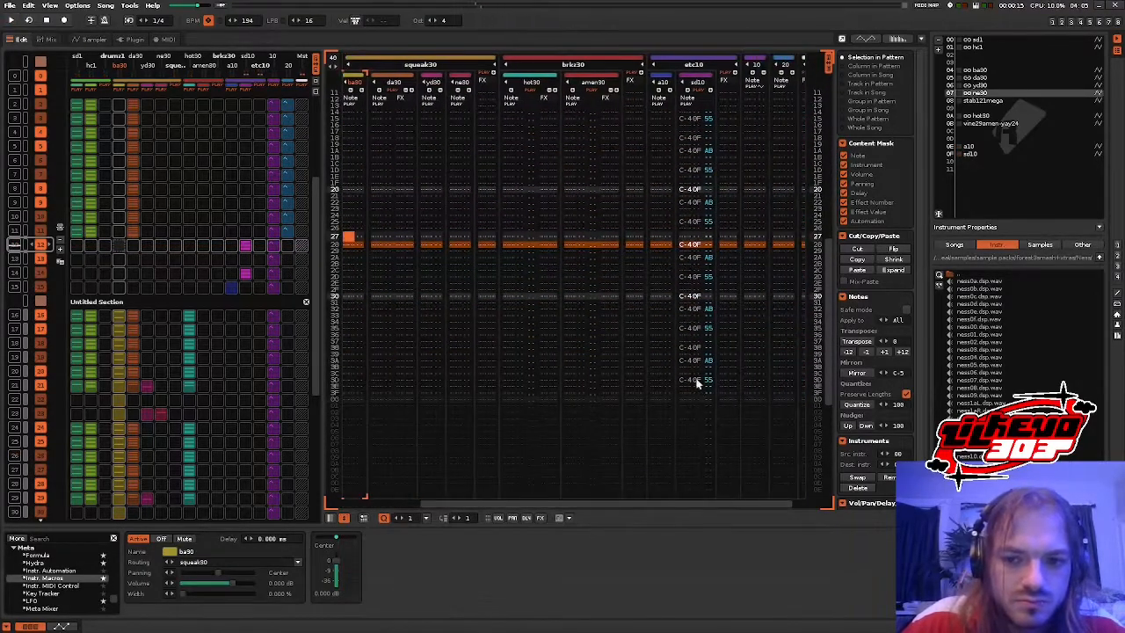
click(697, 383)
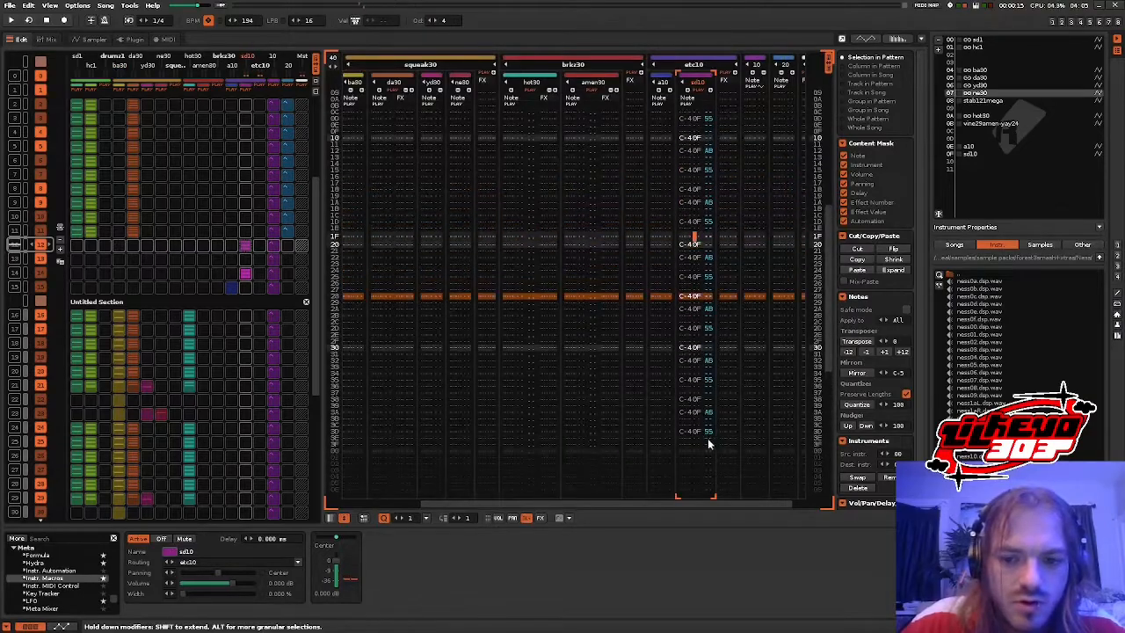
drag(711, 439, 704, 344)
right_click(713, 348)
click(714, 346)
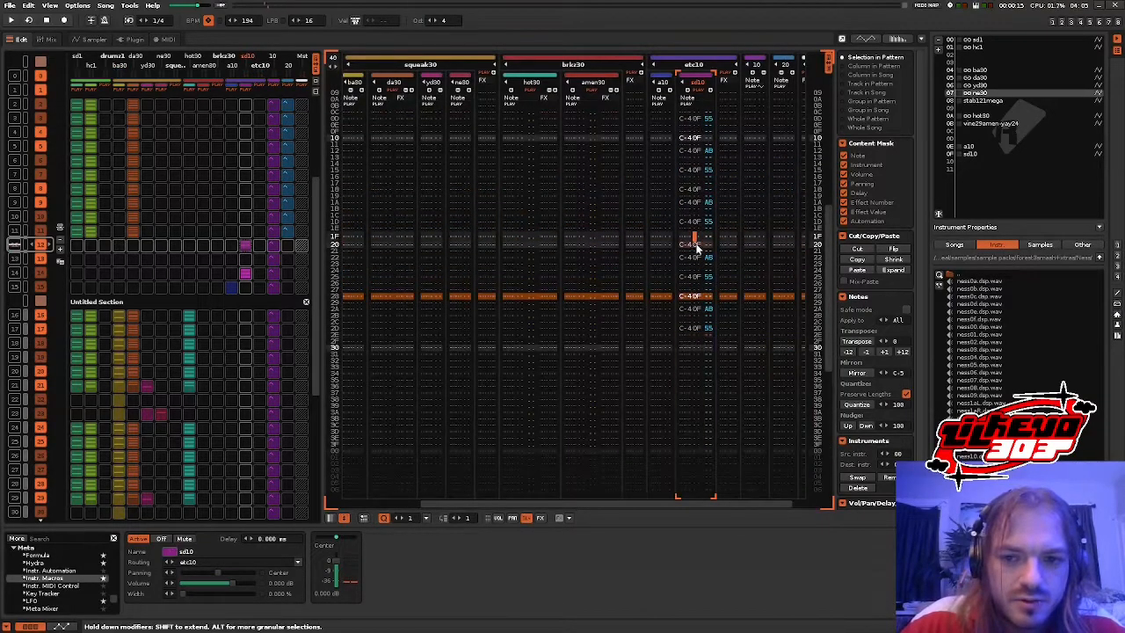
- Space the remaining sd10 notes in row 12 evenly across lines 20 to 3F with the Place notes evenly operation
drag(697, 248, 715, 477)
right_click(691, 329)
mouse_move(727, 457)
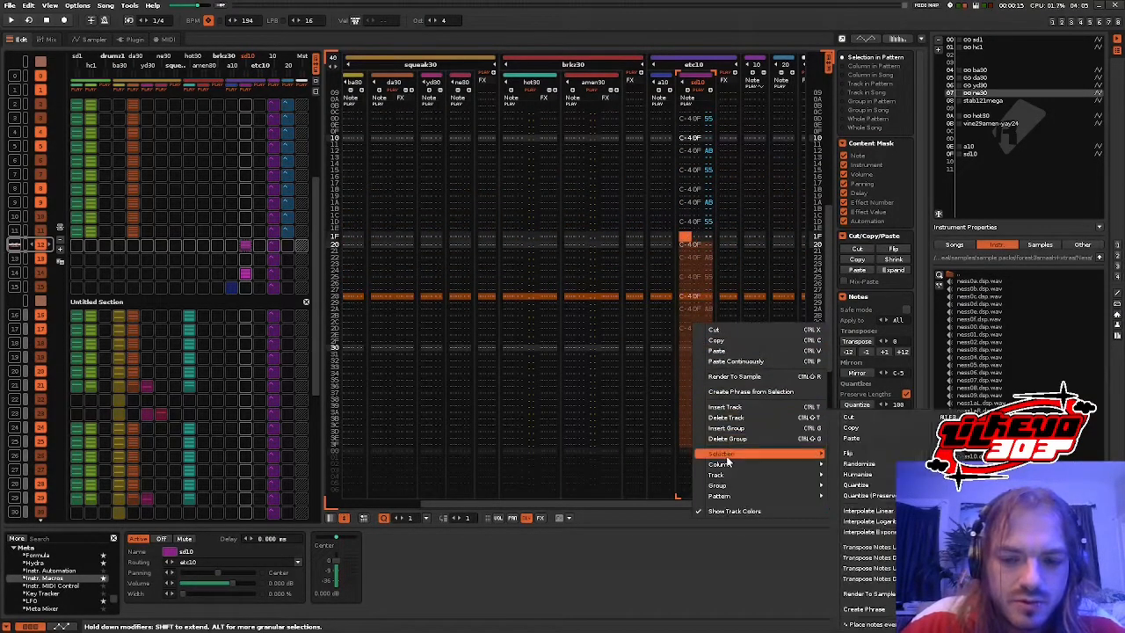
click(884, 625)
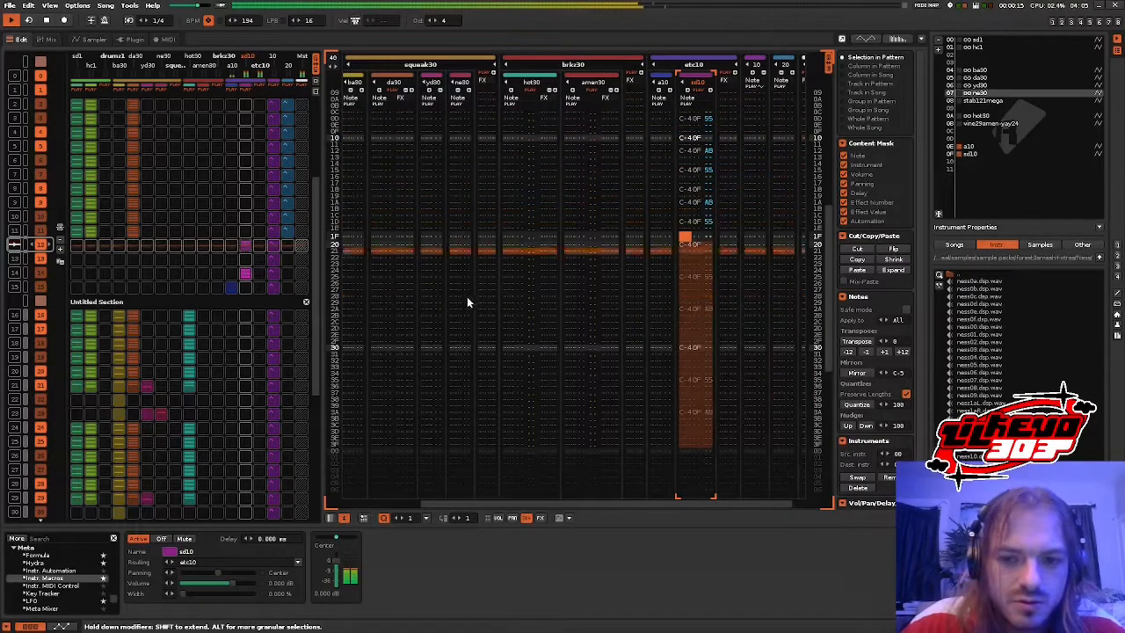
- Copy the sd10 pattern slot of sequence row 12 into rows 13 to 15
right_click(244, 248)
click(254, 263)
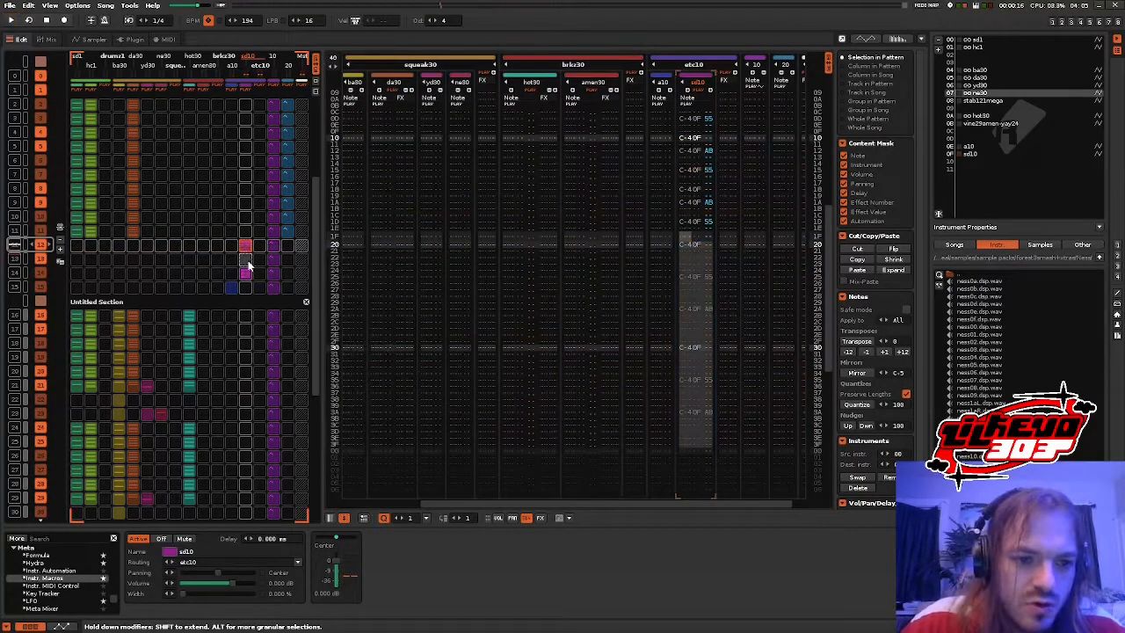
key(Down)
key(ctrl+v)
key(Down)
key(ctrl+v)
key(Down)
key(Down)
key(ctrl+v)
key(ctrl+z)
key(ctrl+z)
key(ctrl+z)
key(ctrl+z)
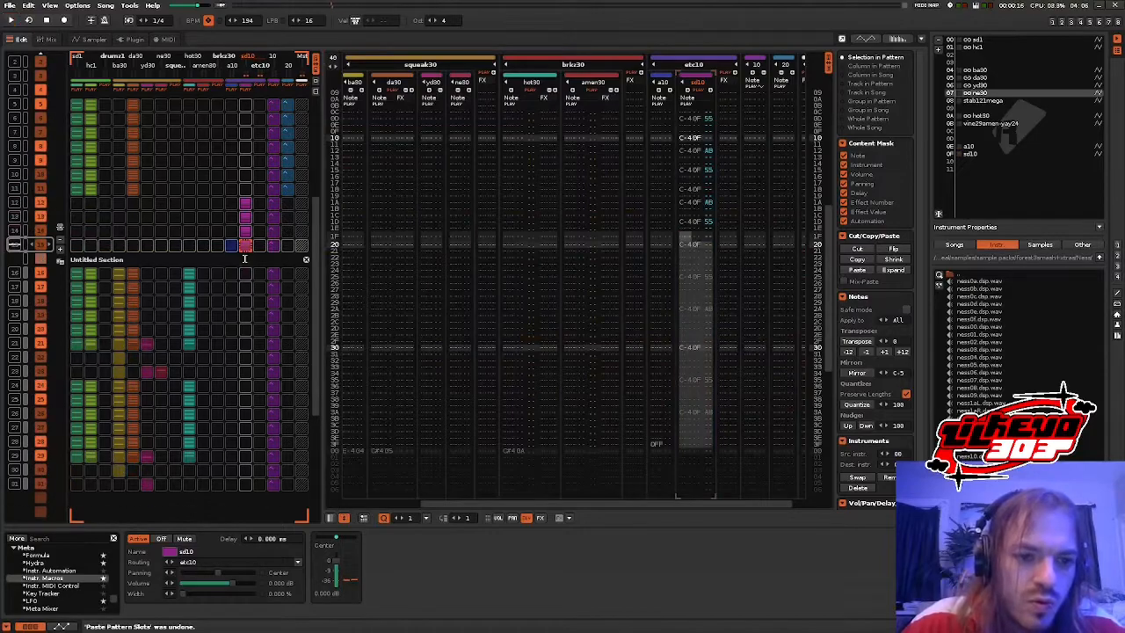
key(space)
- Insert a new track named 4 after the etc10 group and hide its effect and volume columns
click(726, 125)
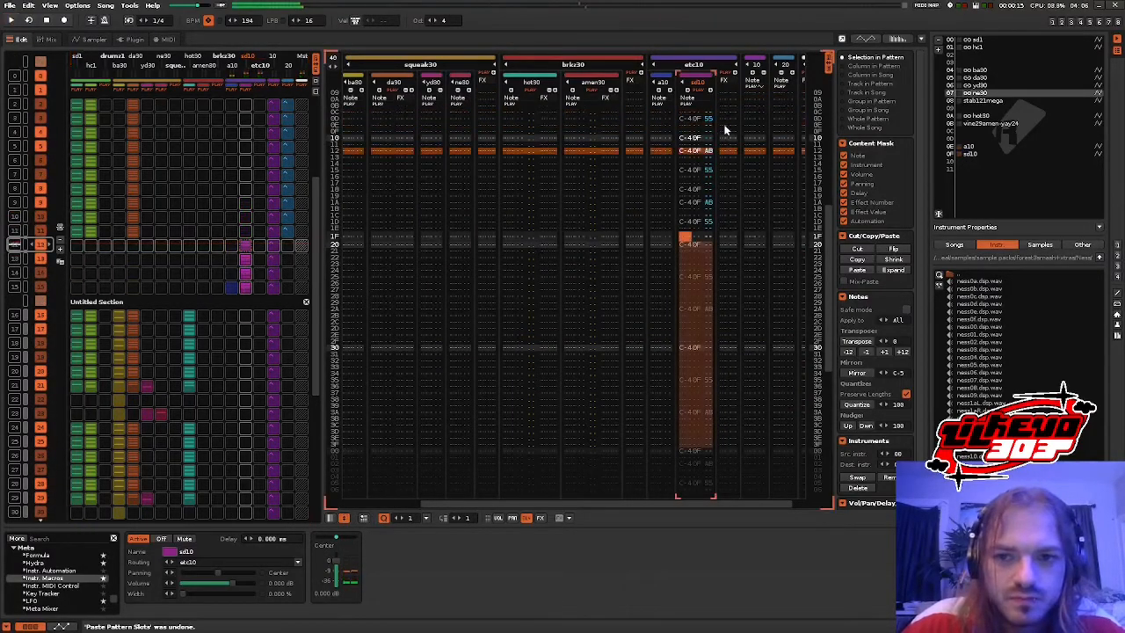
key(ctrl+t)
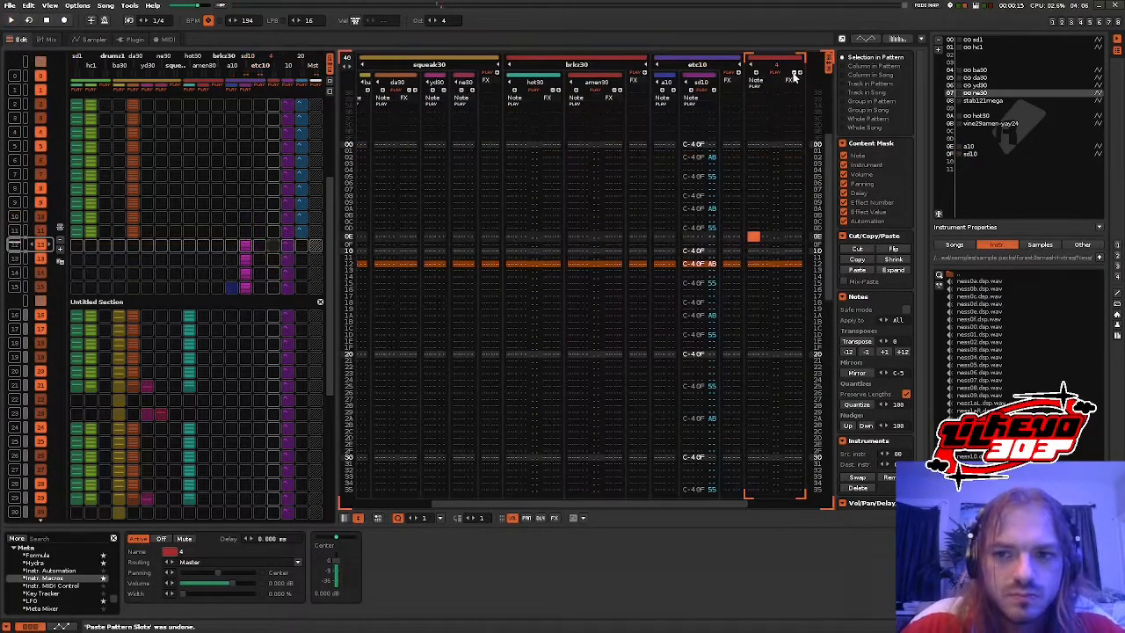
click(513, 519)
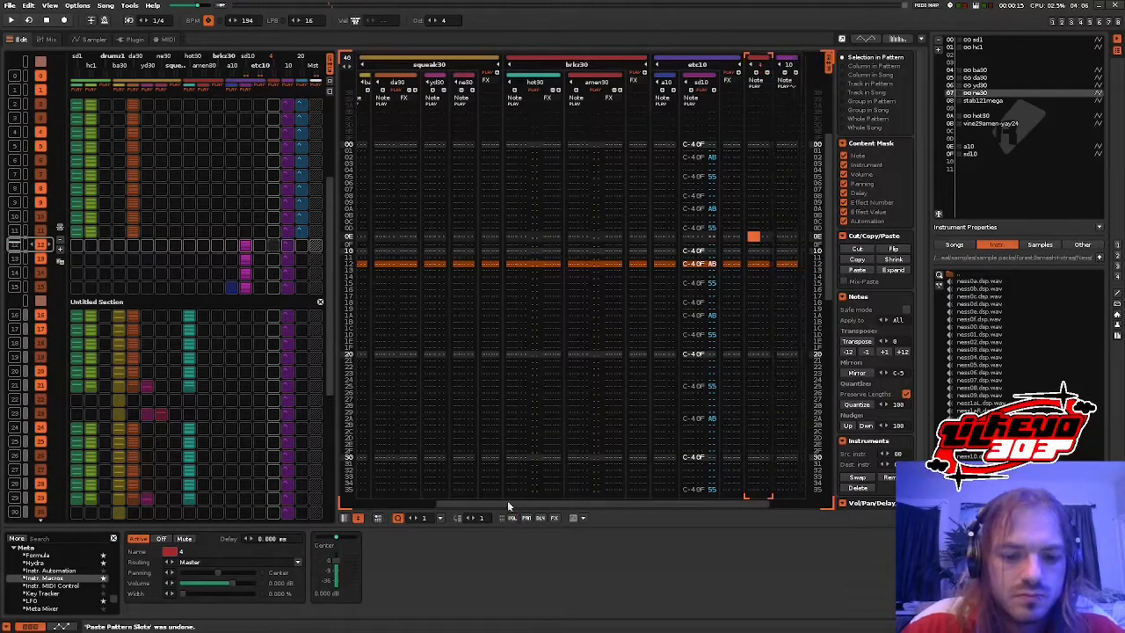
- Add a Hydra device to track 4 at the start of the song
scroll(256, 364, up, 12)
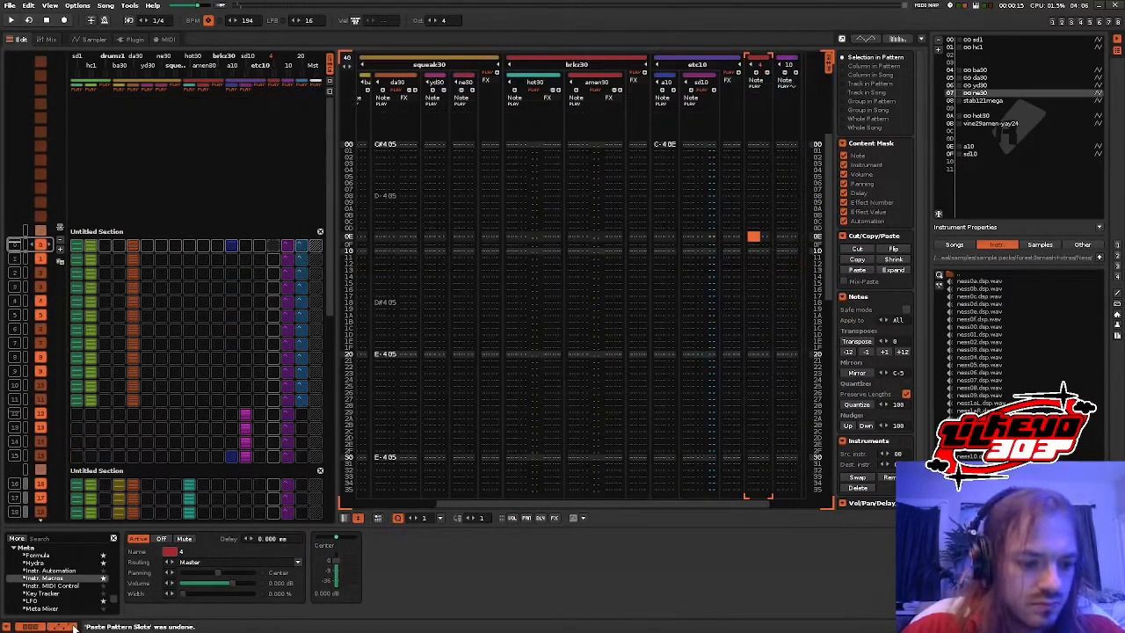
click(72, 626)
click(31, 627)
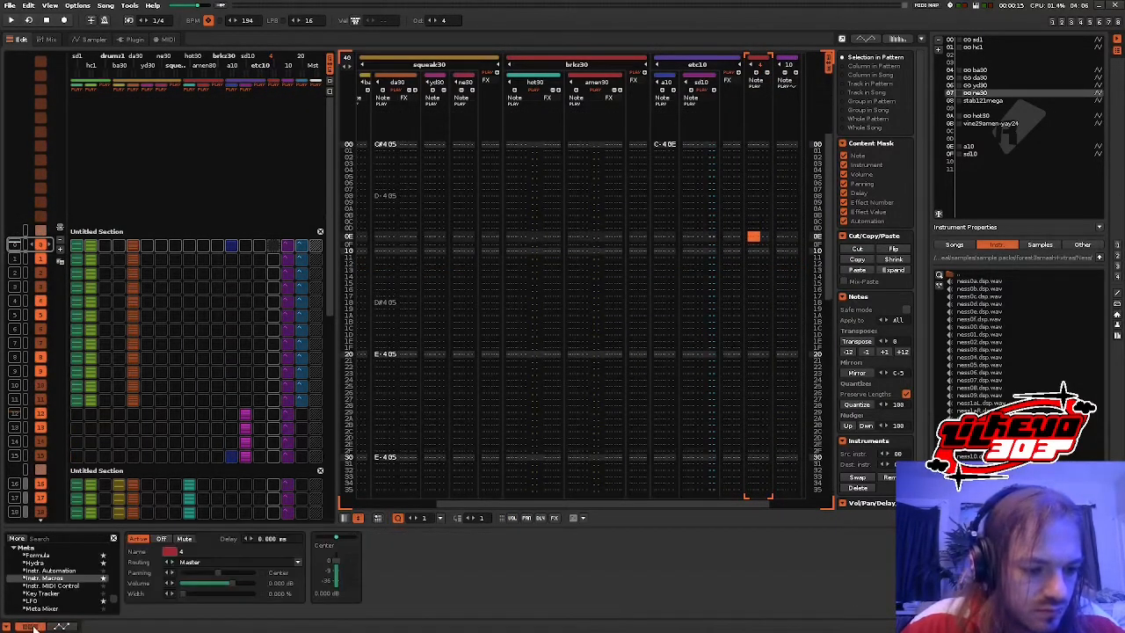
double_click(43, 570)
key(ctrl+z)
double_click(53, 563)
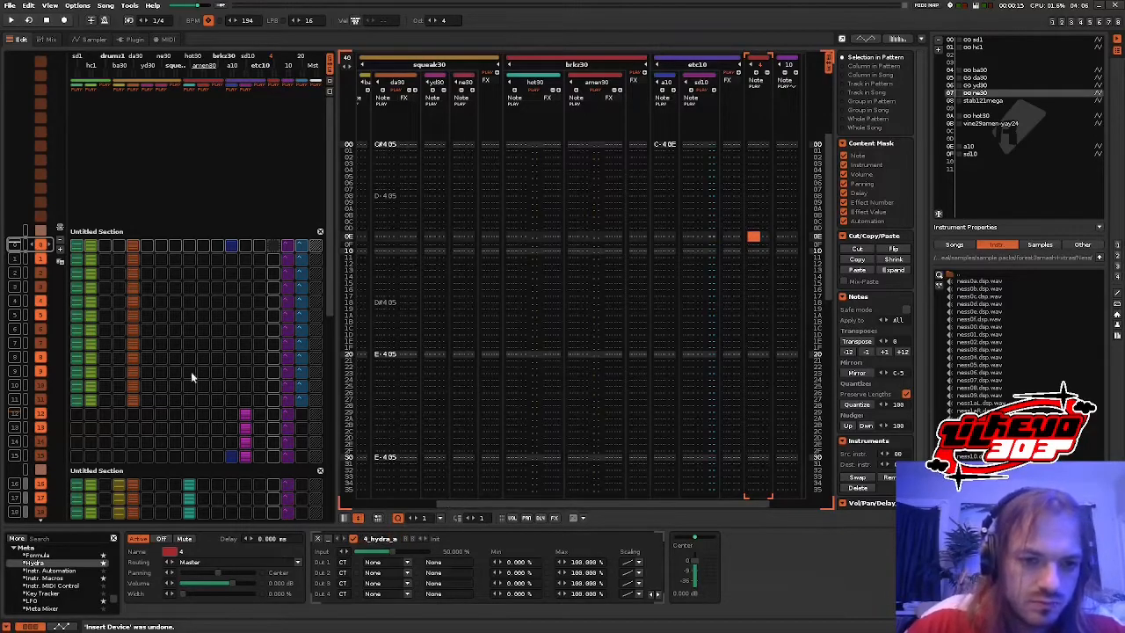
- Draw an automation ramp for the Hydra's Input from 0 % up to 100 % across sequence rows 0 to 3
click(56, 626)
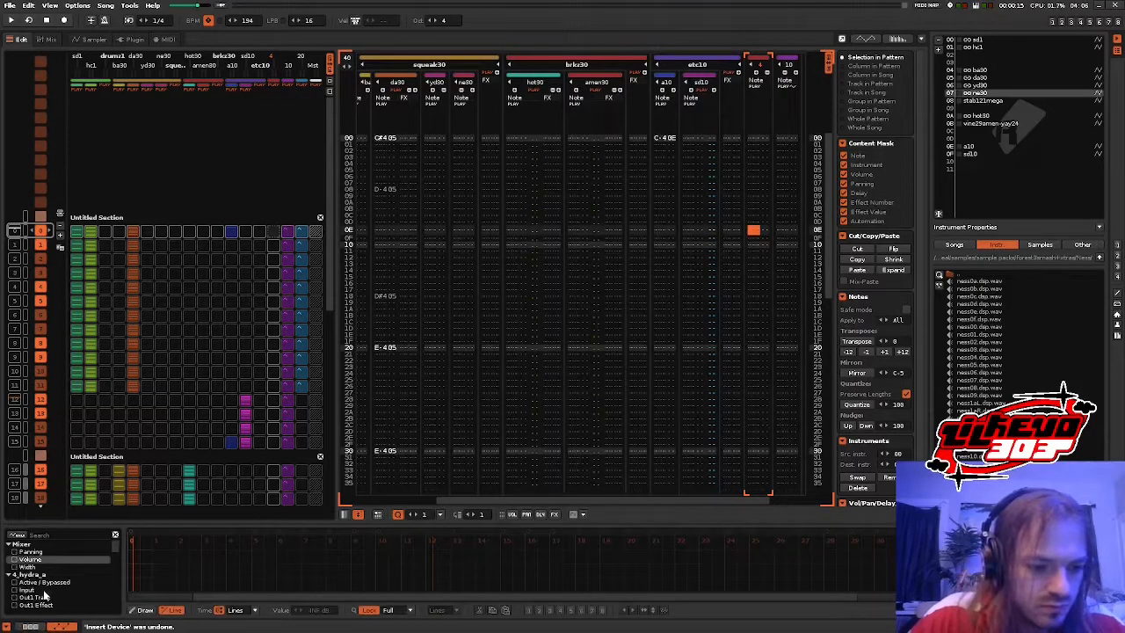
click(42, 590)
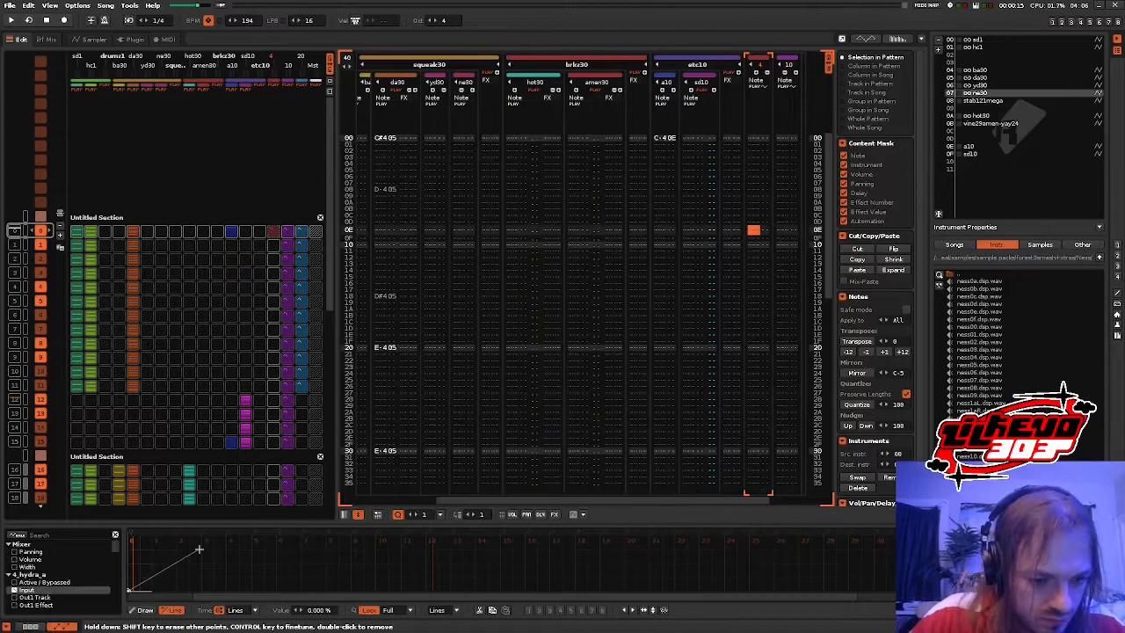
drag(213, 547, 225, 537)
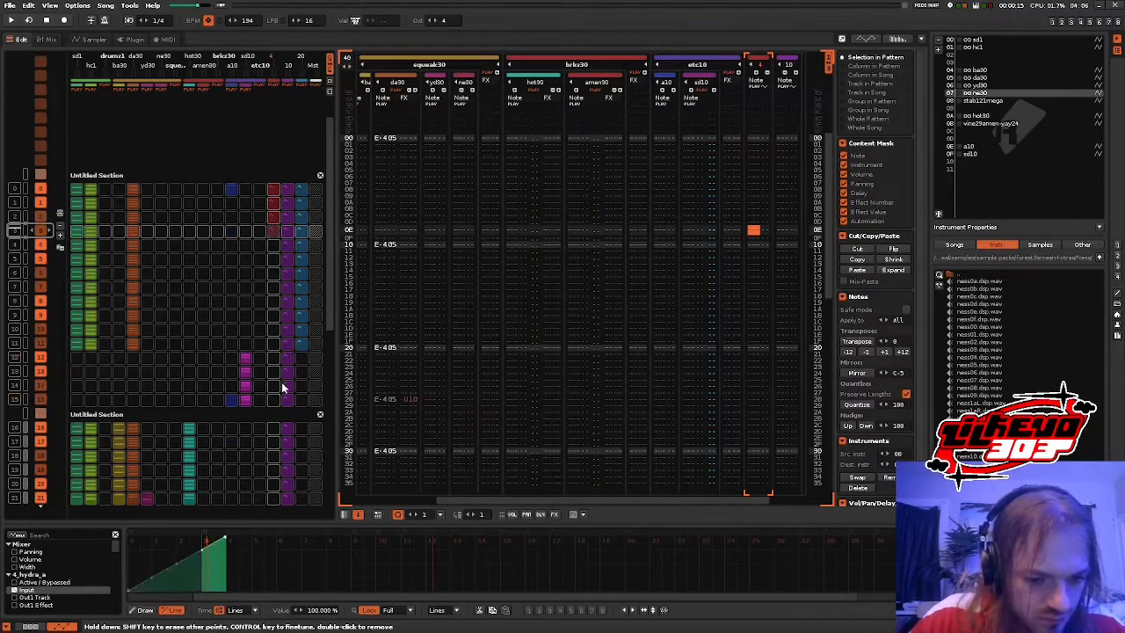
- Copy track 4's Hydra Input ramp from sequence rows 0 to 3 and repeat it through row 15
right_click(276, 242)
click(294, 253)
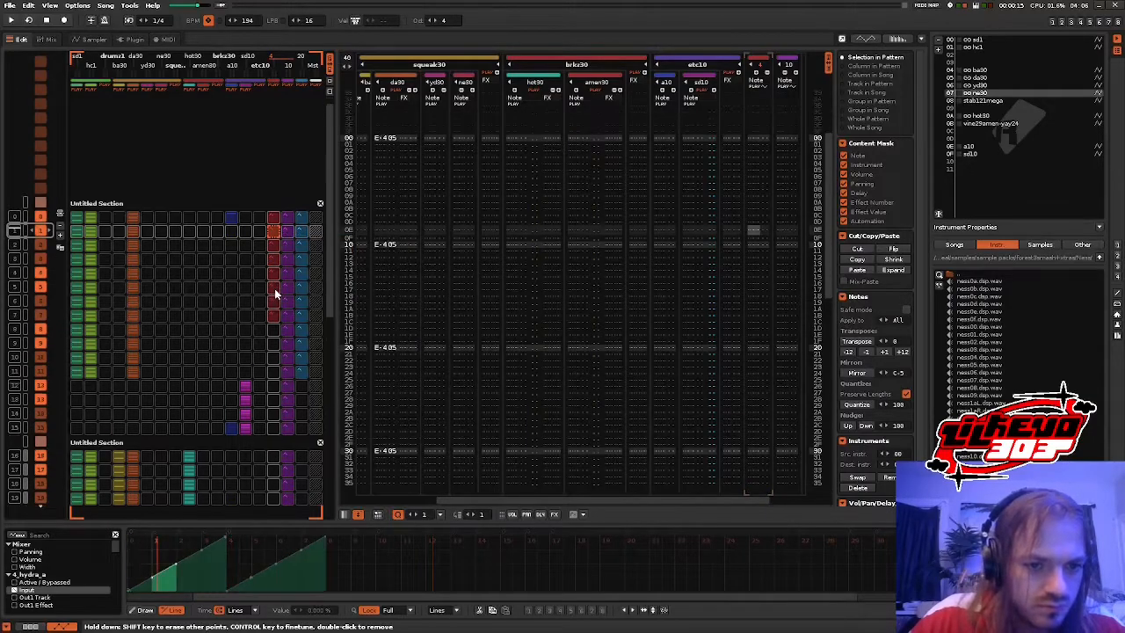
key(ctrl+v)
scroll(276, 283, down, 5)
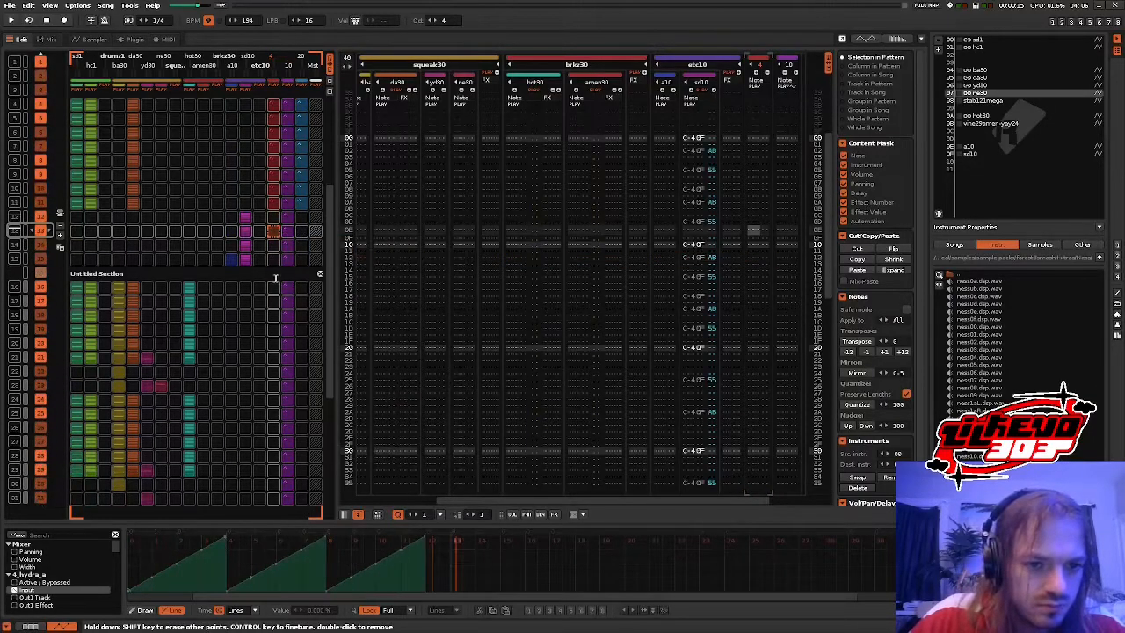
scroll(276, 283, up, 1)
key(ctrl+v)
- Copy track 4's automation from sequence rows 0 to 15 and paste it from row 16 onward
scroll(277, 283, up, 10)
right_click(273, 201)
click(280, 218)
click(272, 447)
key(ctrl+v)
- Play the song from the start and rename the first untitled section above sequence row 0
key(F5)
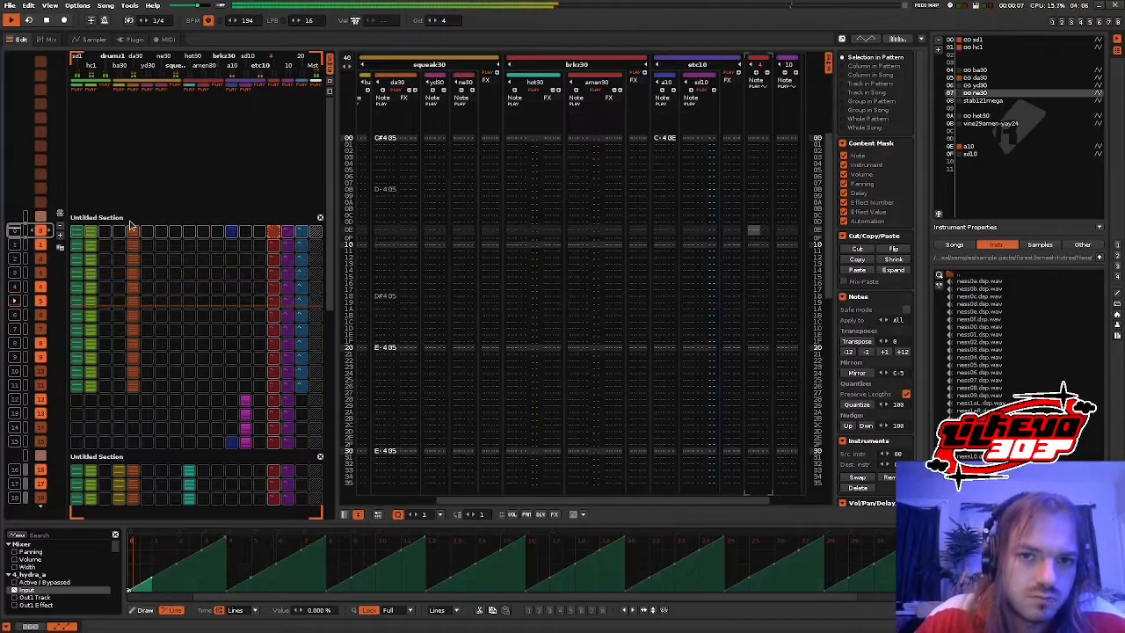
double_click(119, 213)
text(s)
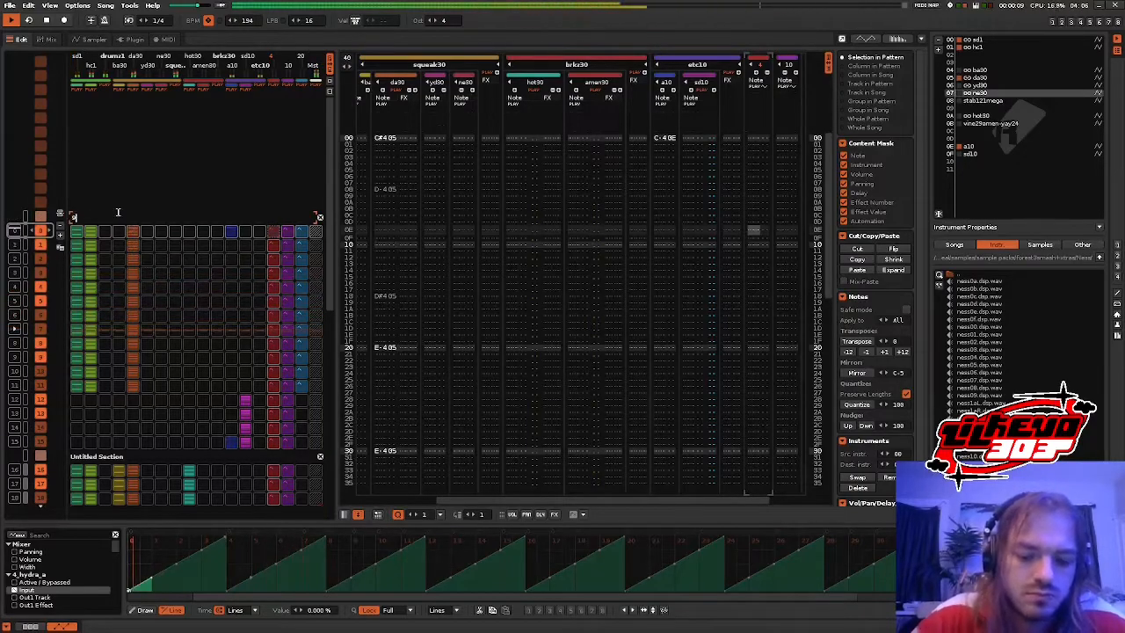
text(/15/2022)
key(Return)
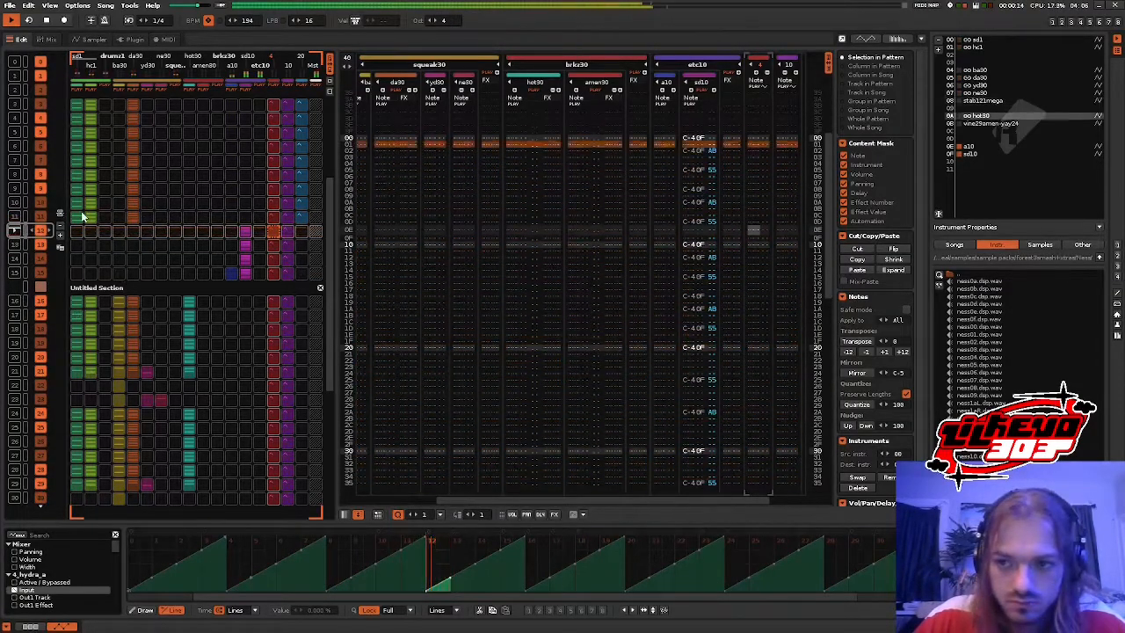
- Add a Pitch Operand to sd10's modulation set and map it to macro 1, named 4, with Min 0.800 and Max -0.800
click(94, 39)
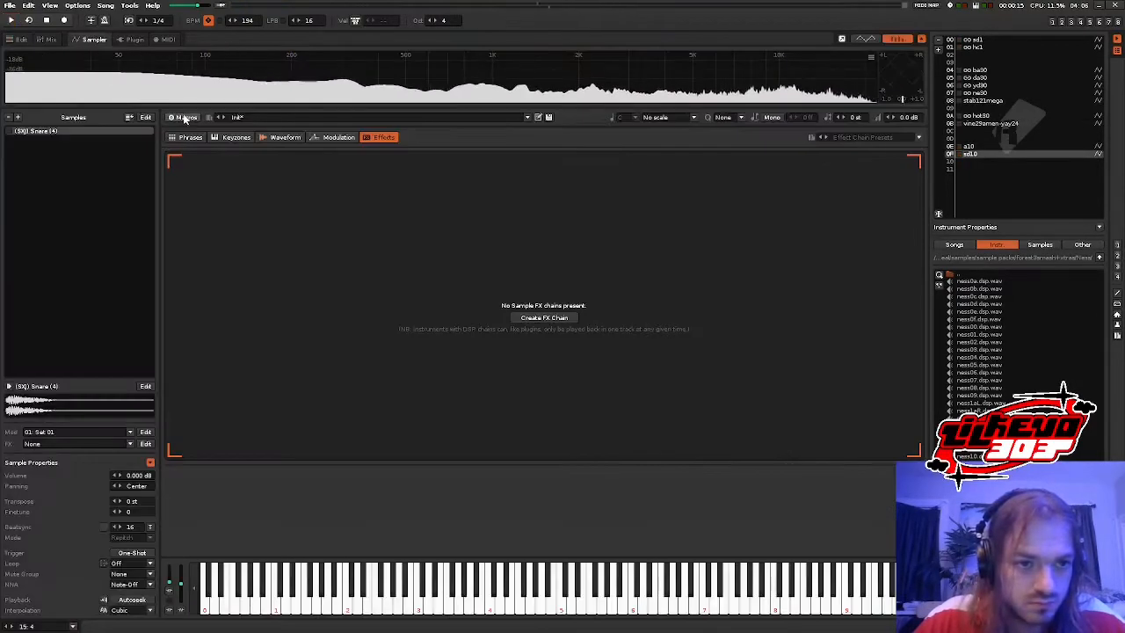
click(182, 117)
click(321, 171)
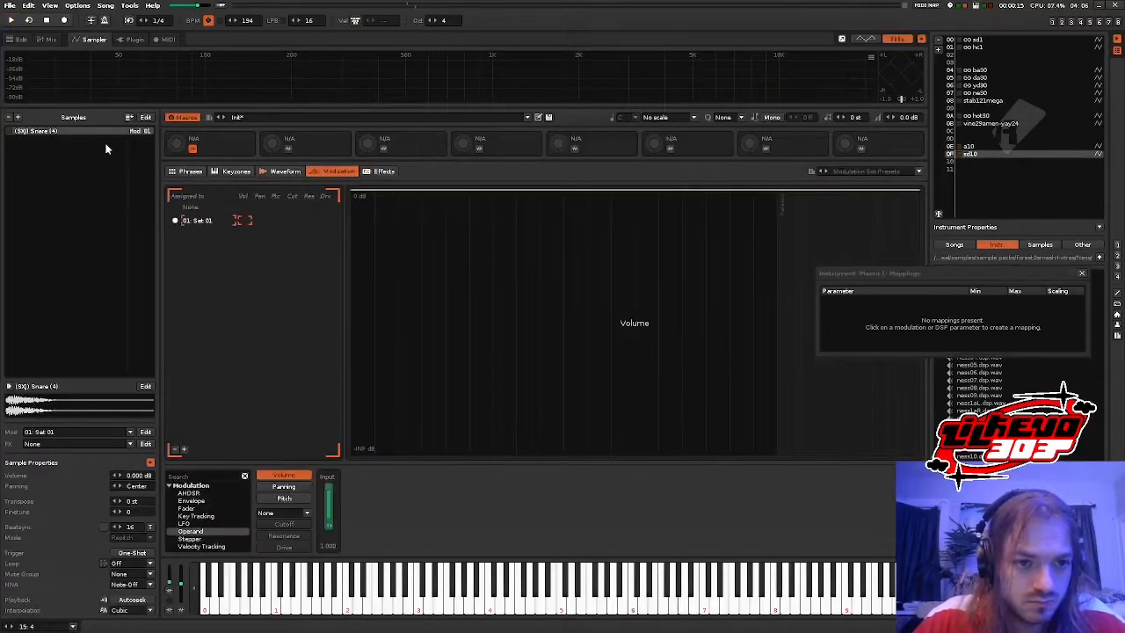
right_click(90, 136)
click(507, 292)
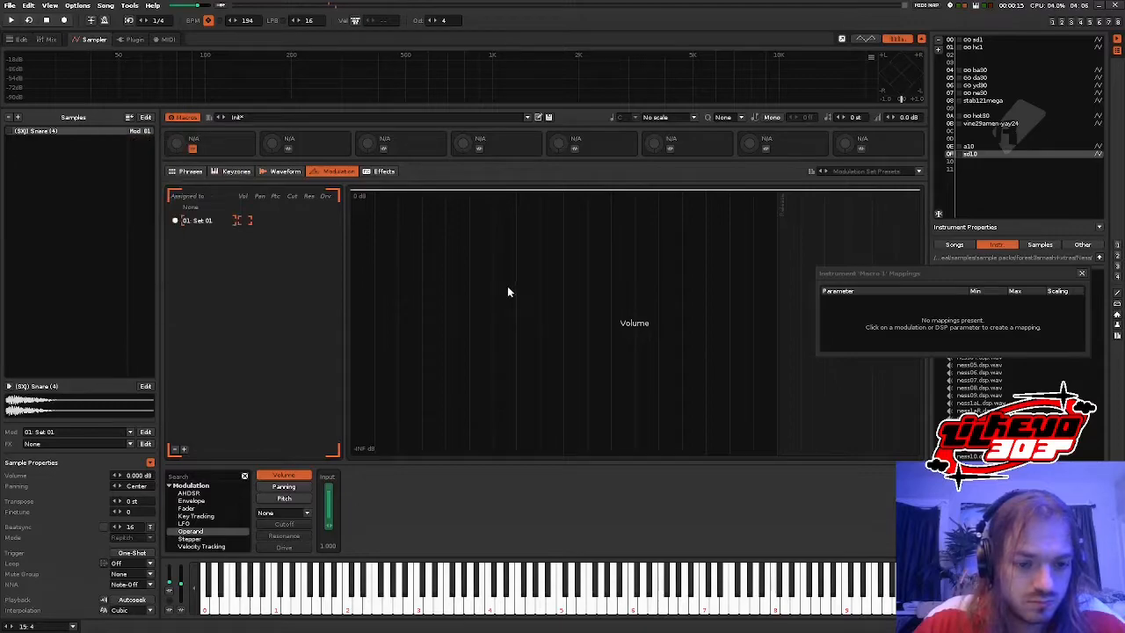
click(294, 498)
drag(213, 533, 481, 494)
key(ctrl+z)
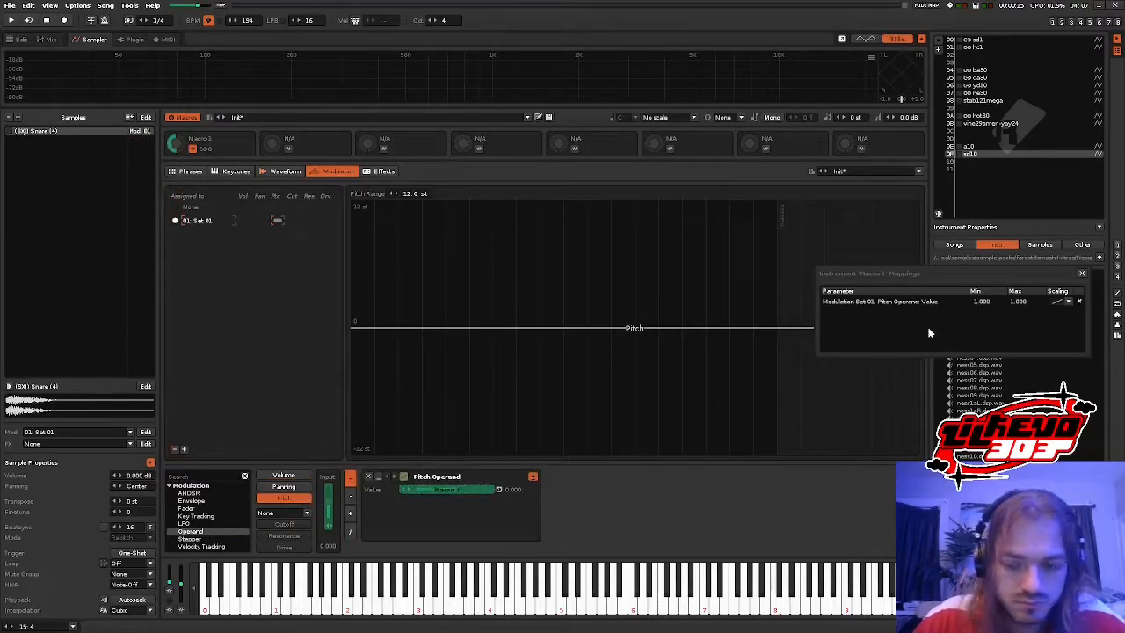
drag(983, 304, 1017, 299)
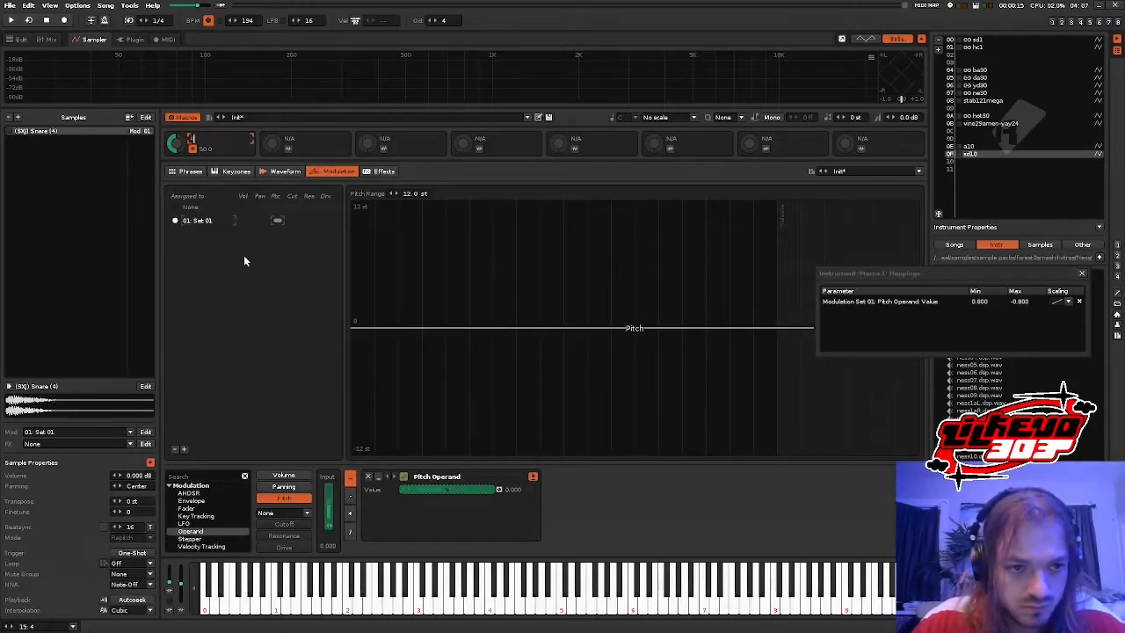
- Add an Instr. Macros device for instrument sd10 to the sd10 track's effect chain
click(28, 39)
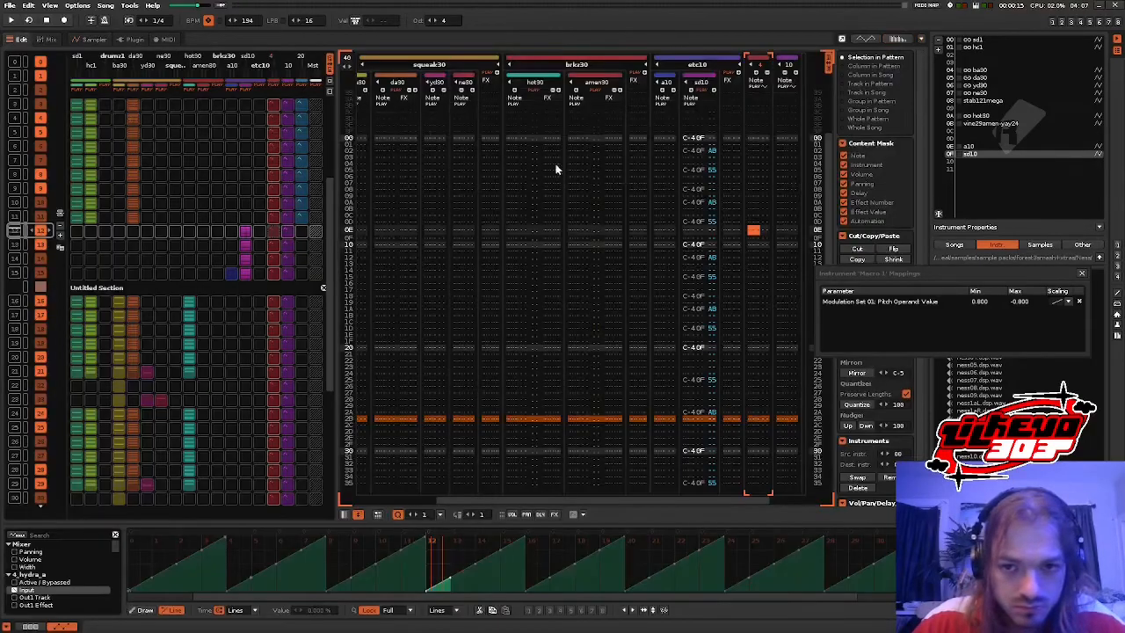
click(686, 163)
click(52, 626)
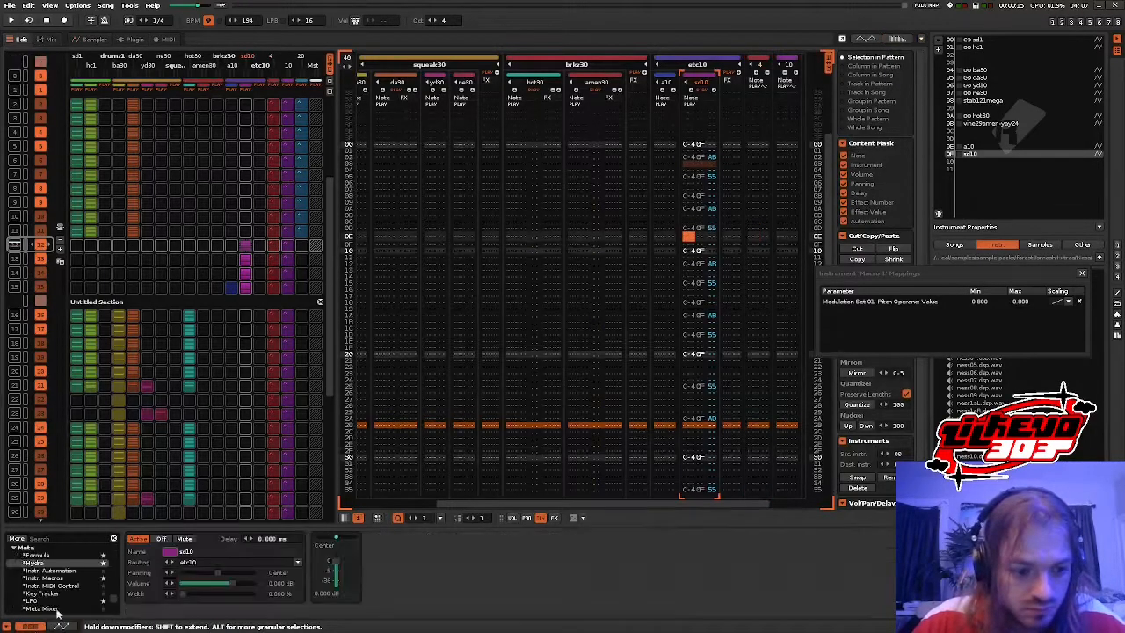
drag(60, 579, 382, 550)
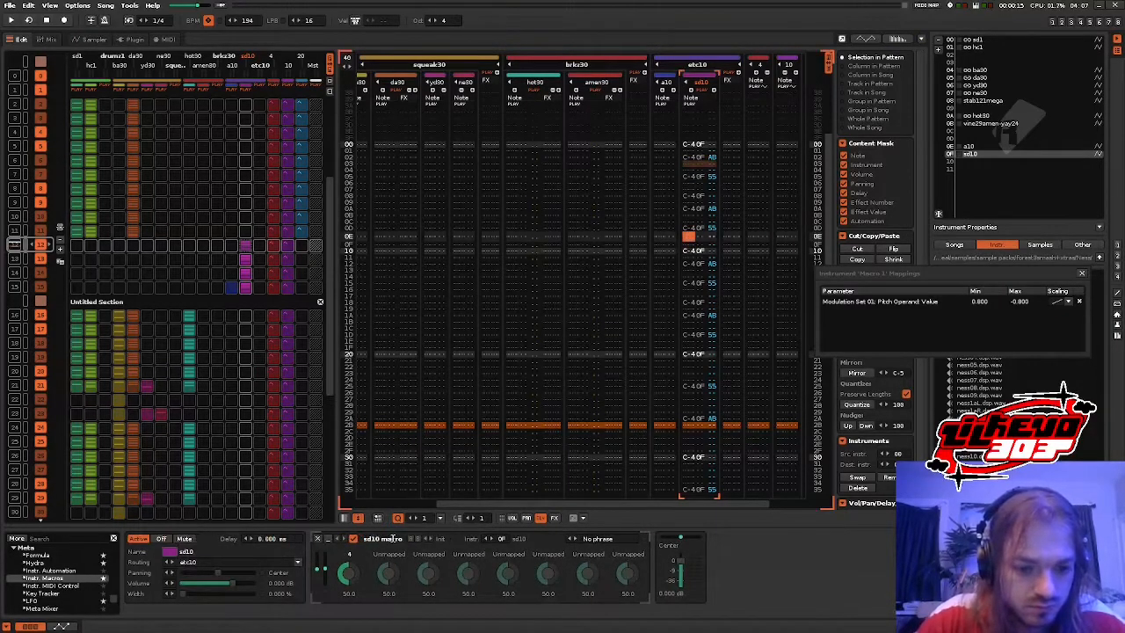
- Route the first output of track 4's Hydra to parameter 4 of the sd10 macro device
click(756, 167)
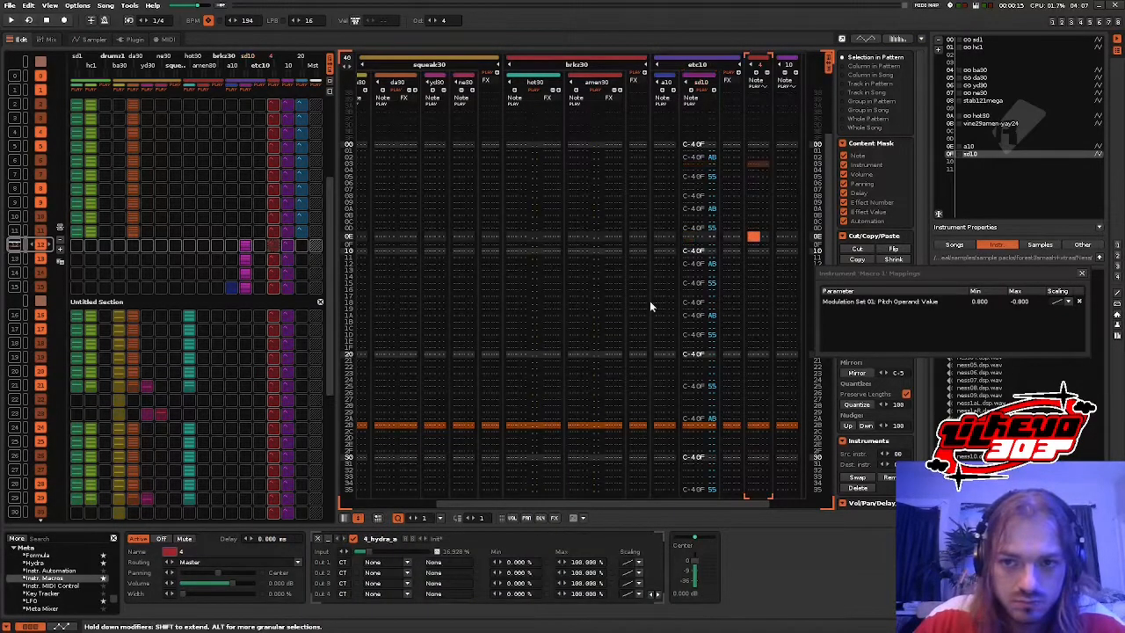
click(342, 562)
click(367, 506)
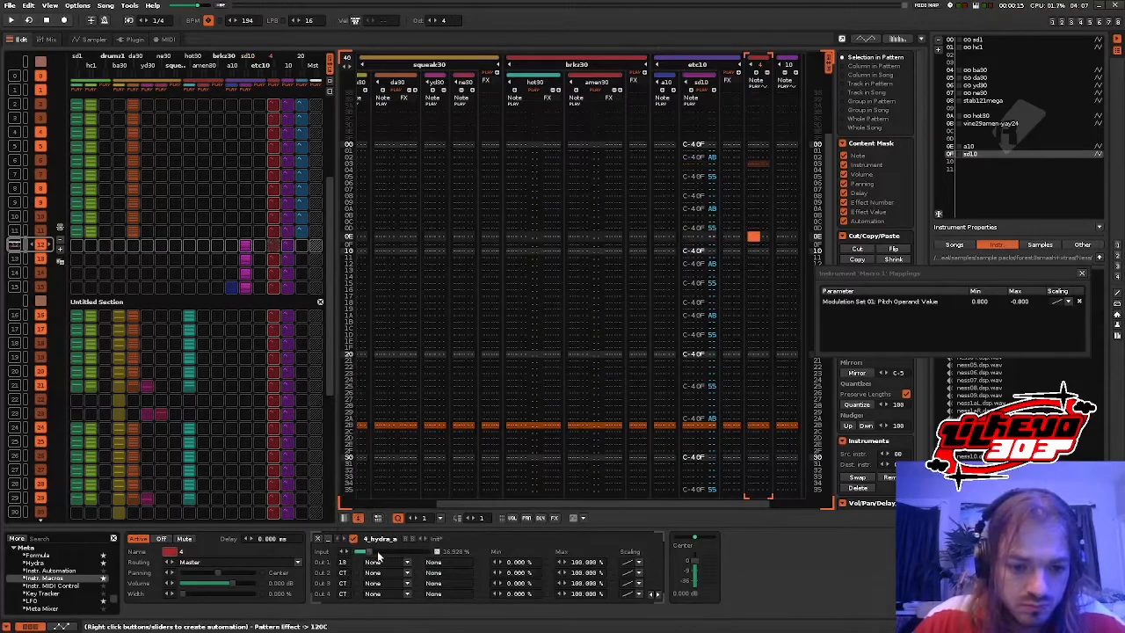
click(380, 551)
click(433, 562)
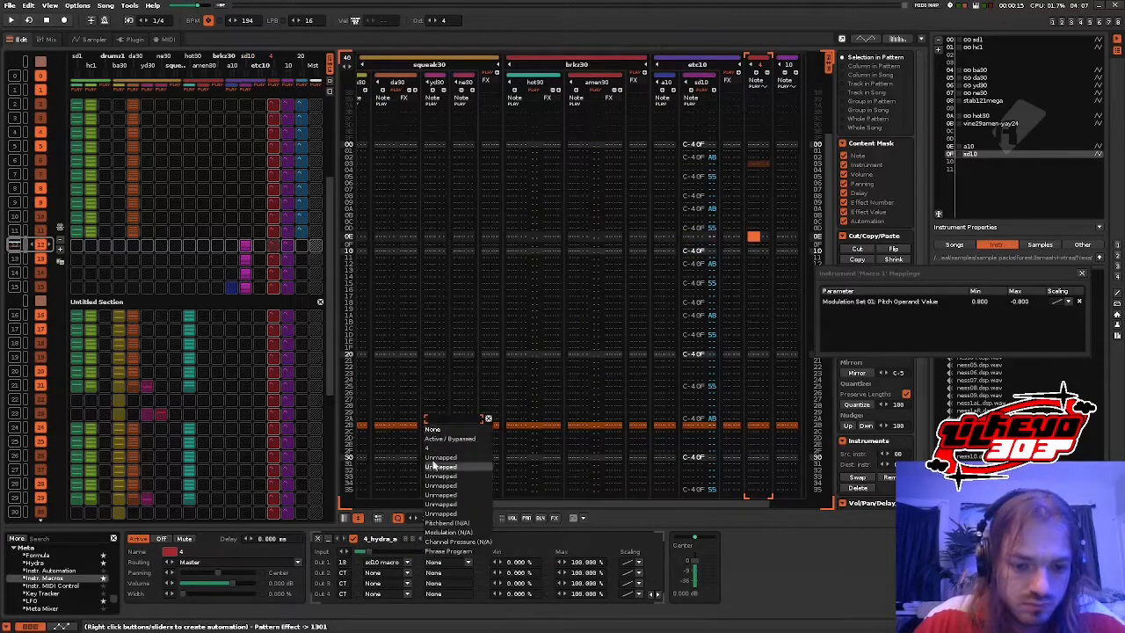
click(432, 449)
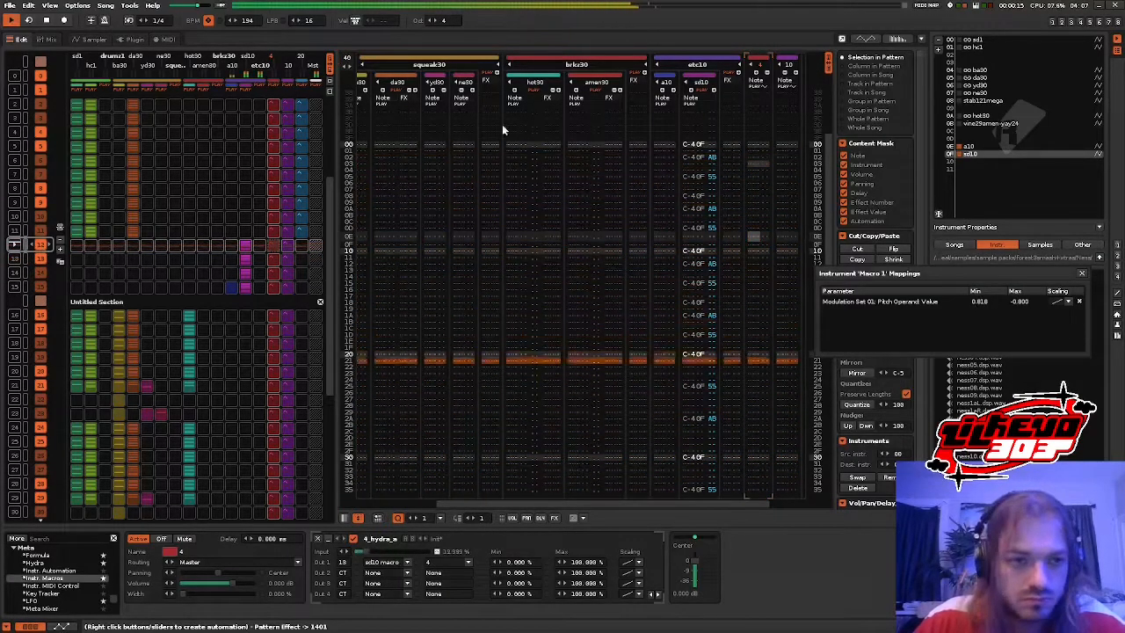
- Set sd10's modulation pitch range to 17 st and the pitch macro mapping's Min to 0.819
click(94, 39)
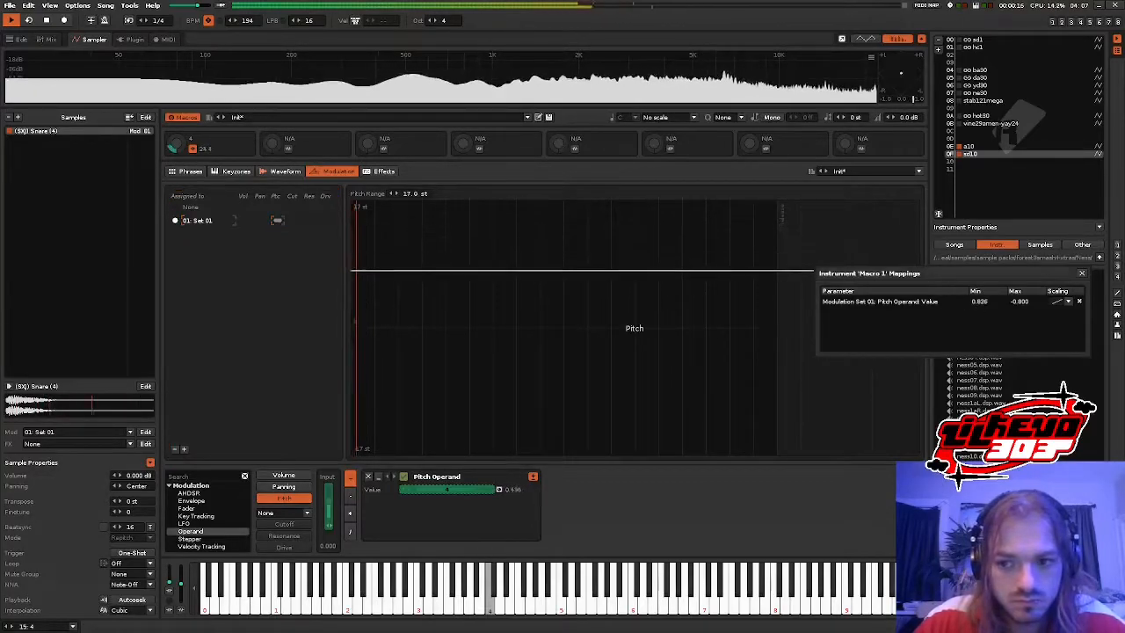
click(1082, 273)
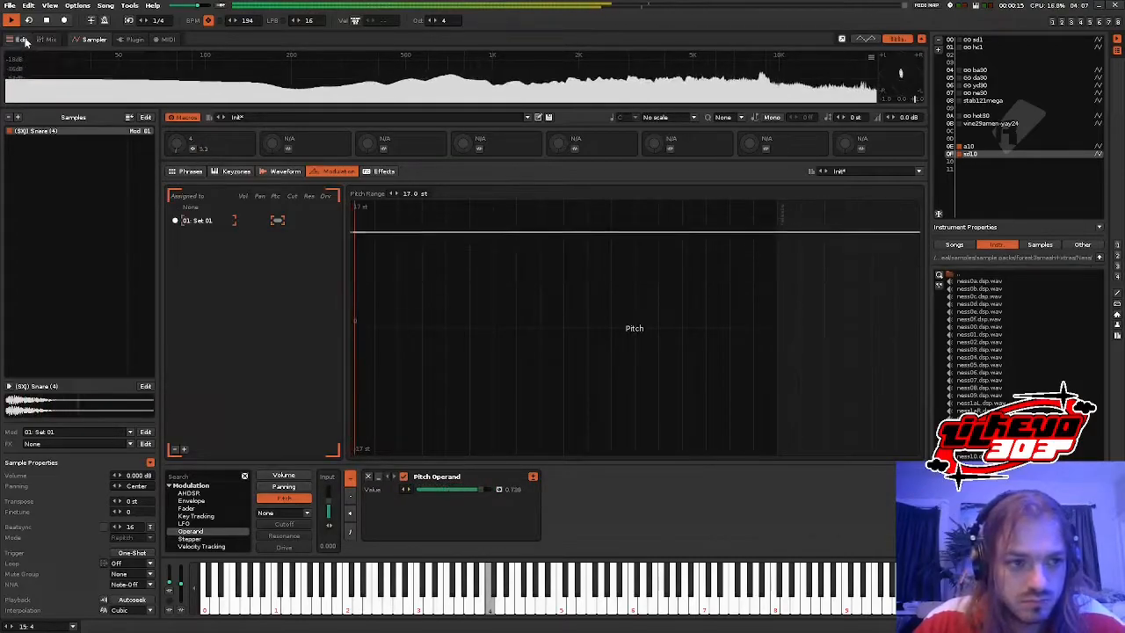
click(22, 39)
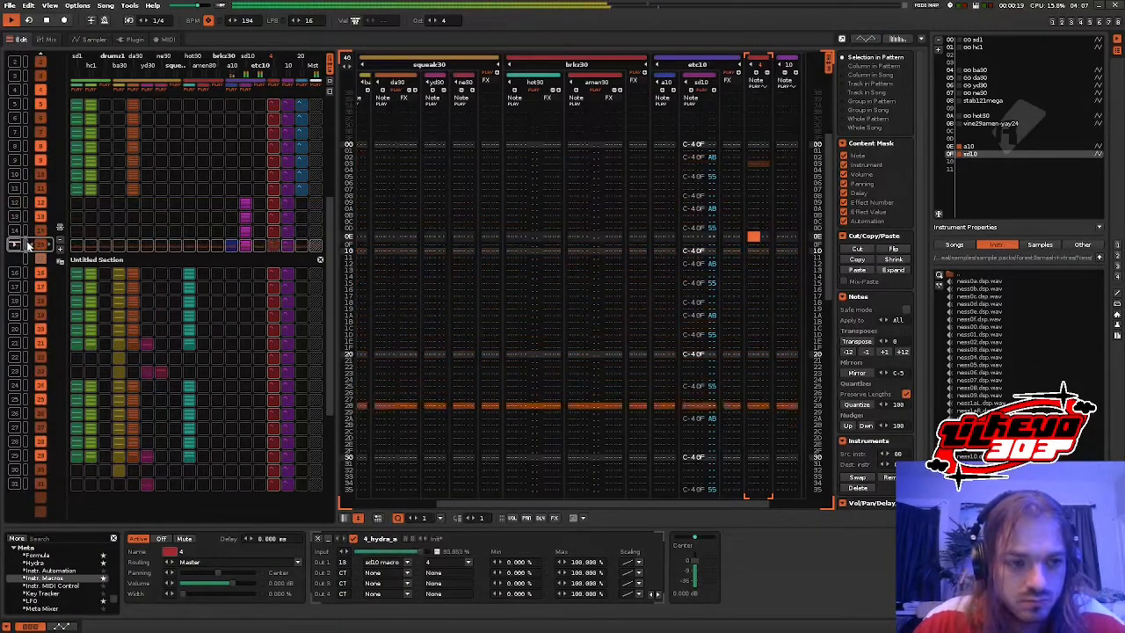
- Set the Max of sd10's pitch macro mapping to -0.812
click(91, 40)
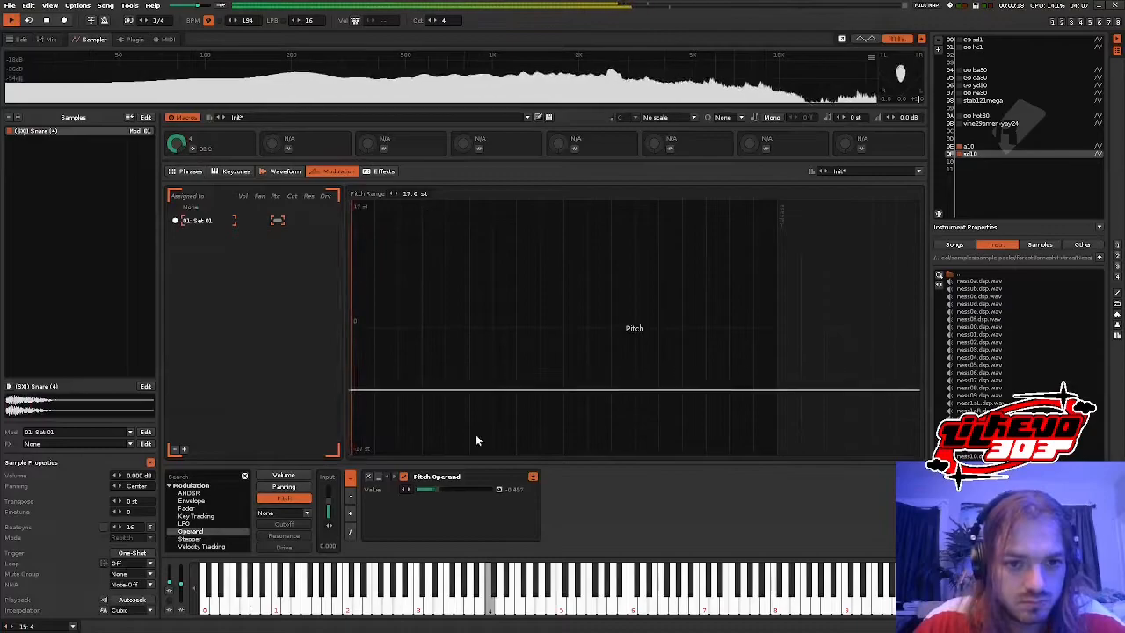
click(193, 149)
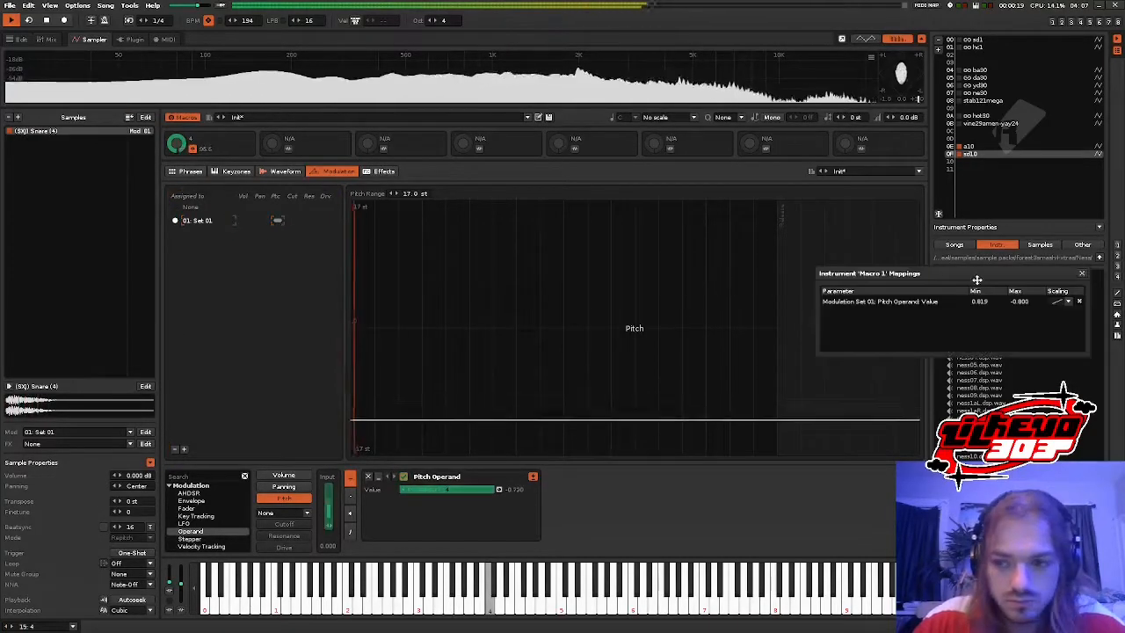
drag(1024, 302, 1024, 306)
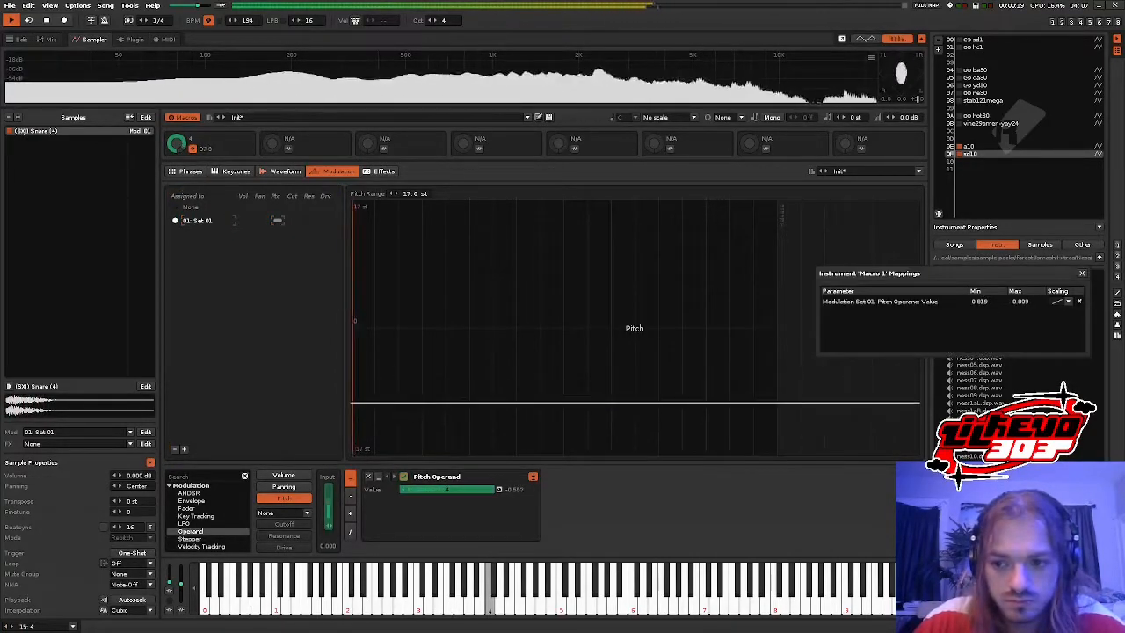
click(1082, 274)
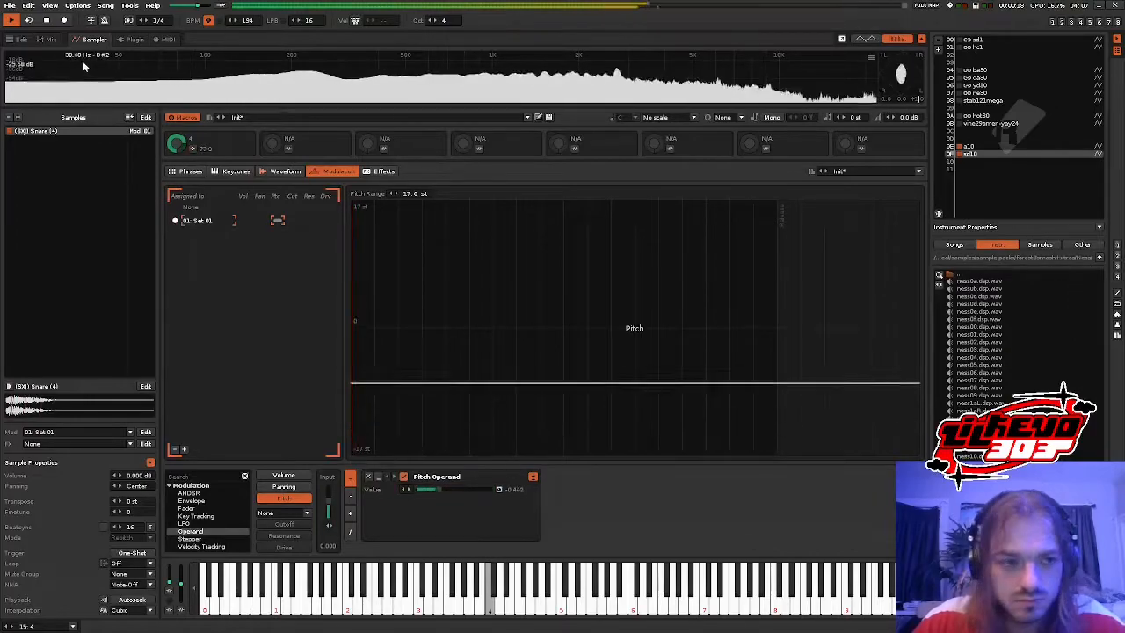
click(51, 39)
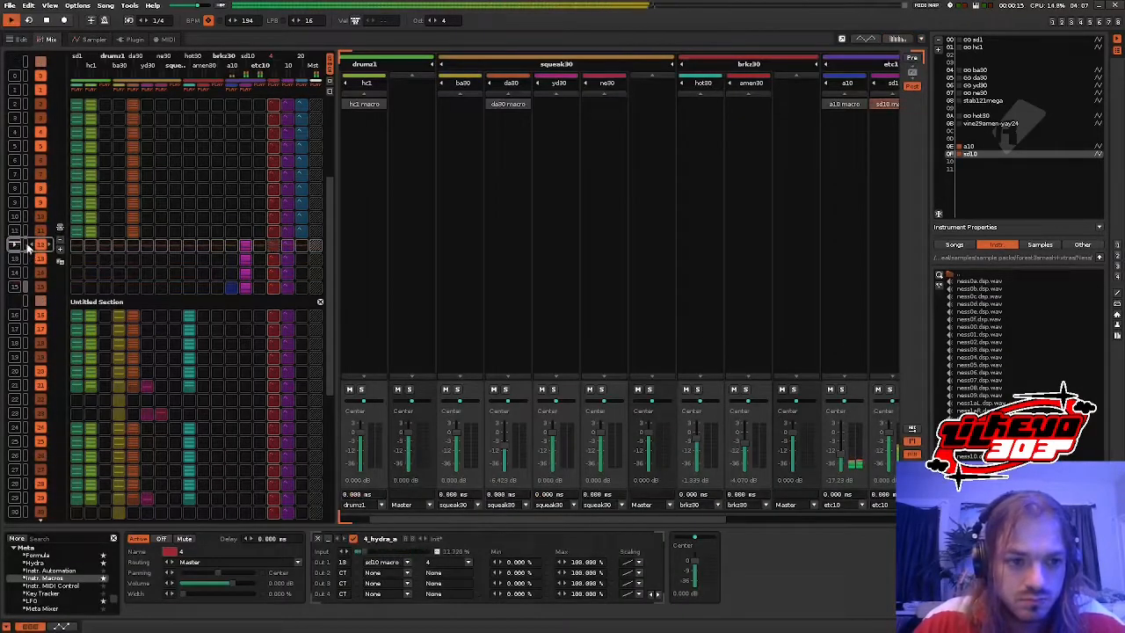
- Add a Volume Operand to sd10's modulation, map its value to macro 4, and adjust the mapping's Min and Max
click(94, 39)
click(192, 147)
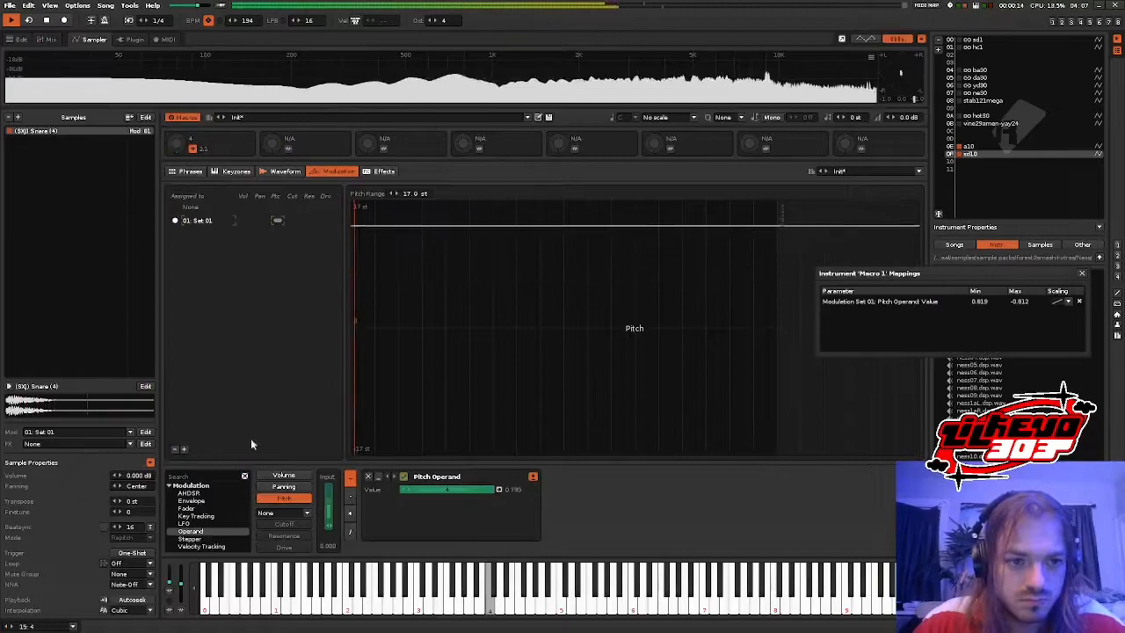
click(282, 475)
click(457, 491)
drag(1025, 316, 1025, 359)
drag(980, 312, 980, 299)
click(1082, 273)
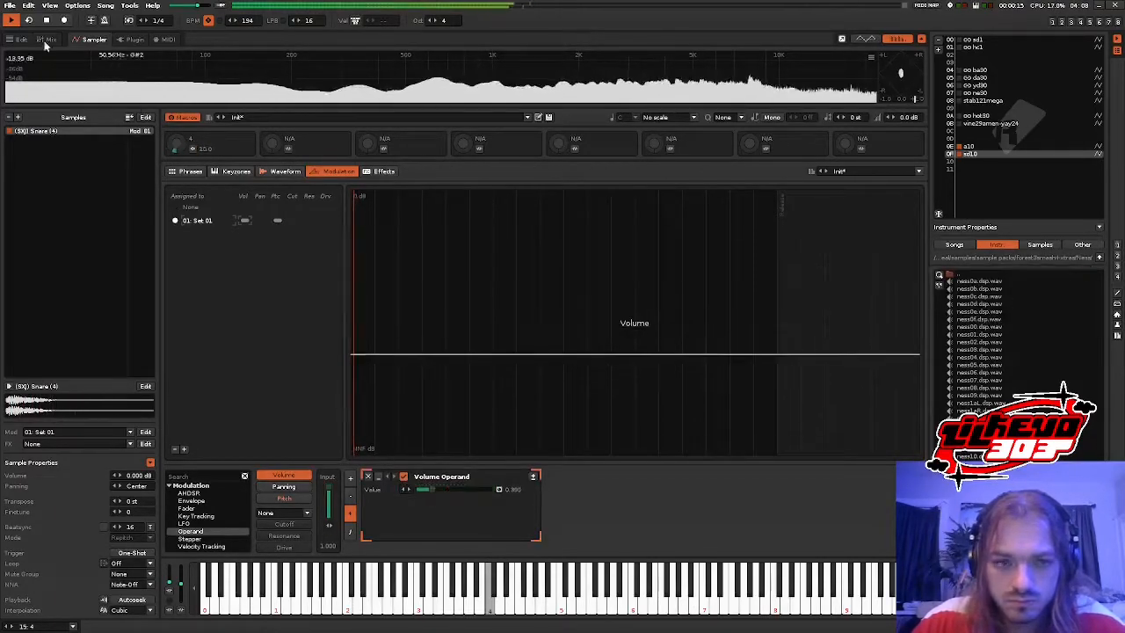
- Play the snare build-up from sequence row 12 in the pattern editor and save the song
click(20, 39)
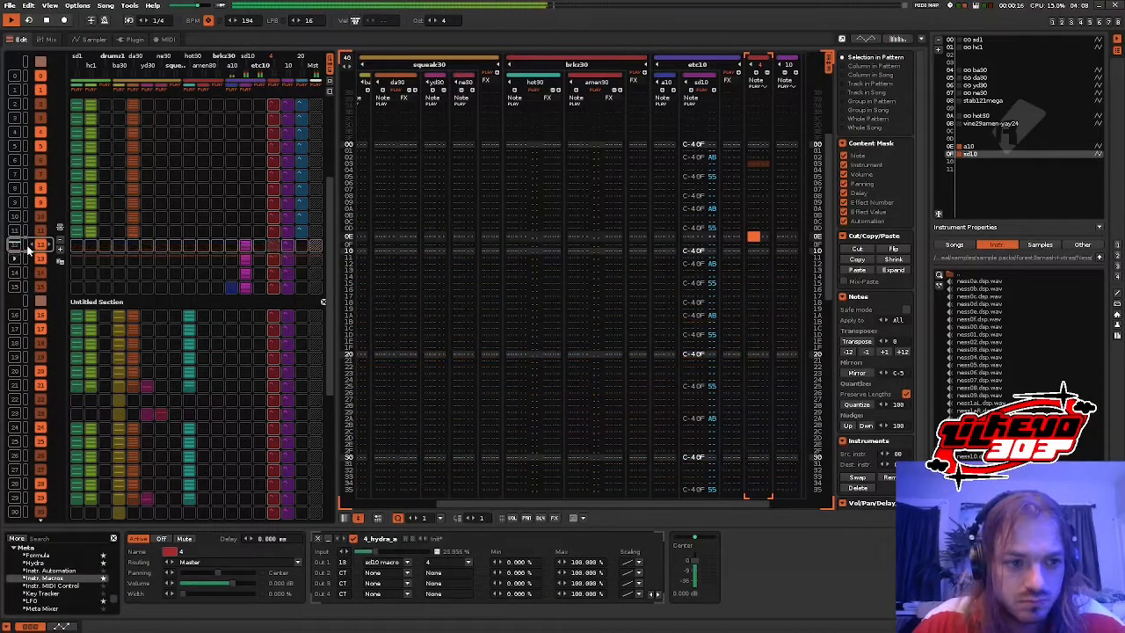
scroll(160, 232, down, 5)
key(ctrl+s)
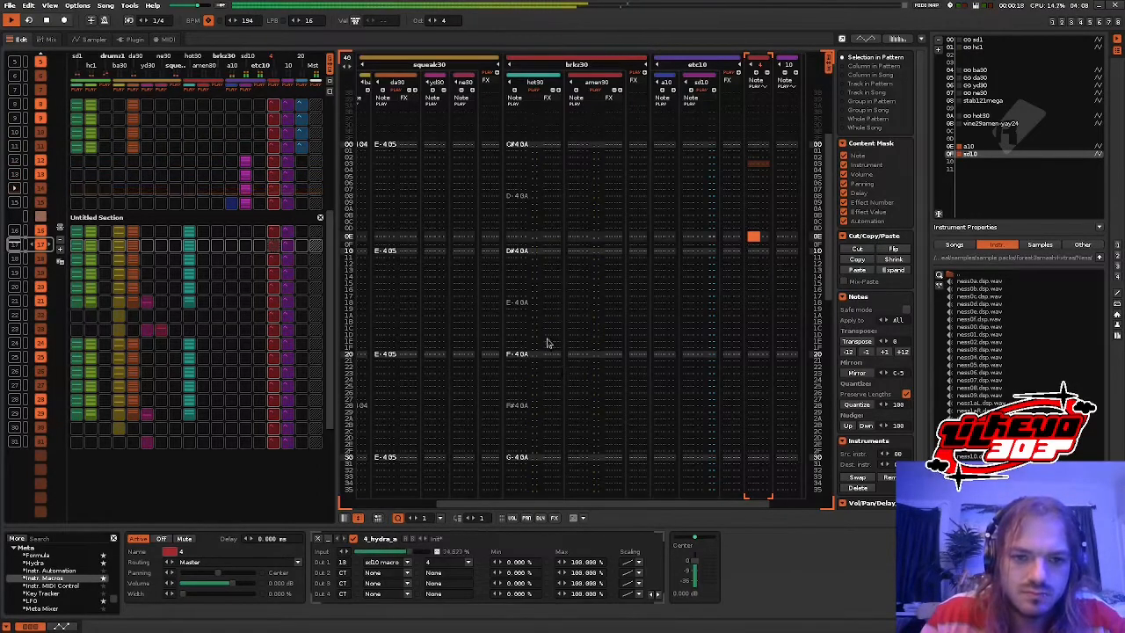
key(ctrl+s)
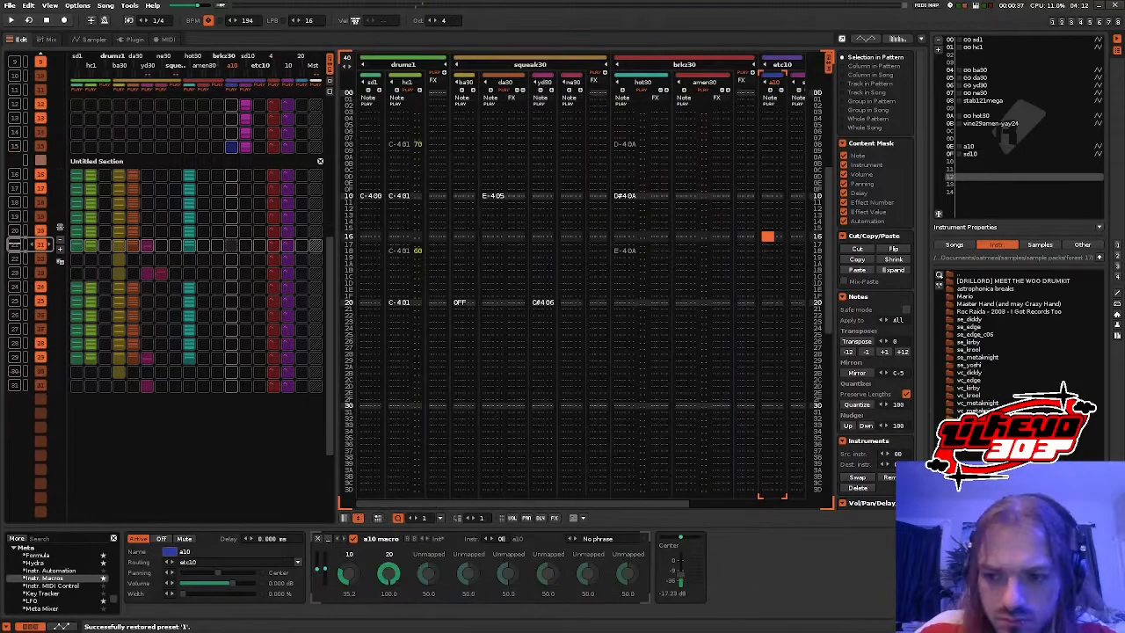
- Preview samples in the Mario folder and load mario0e.dsp.wav into instrument slot 12
double_click(972, 299)
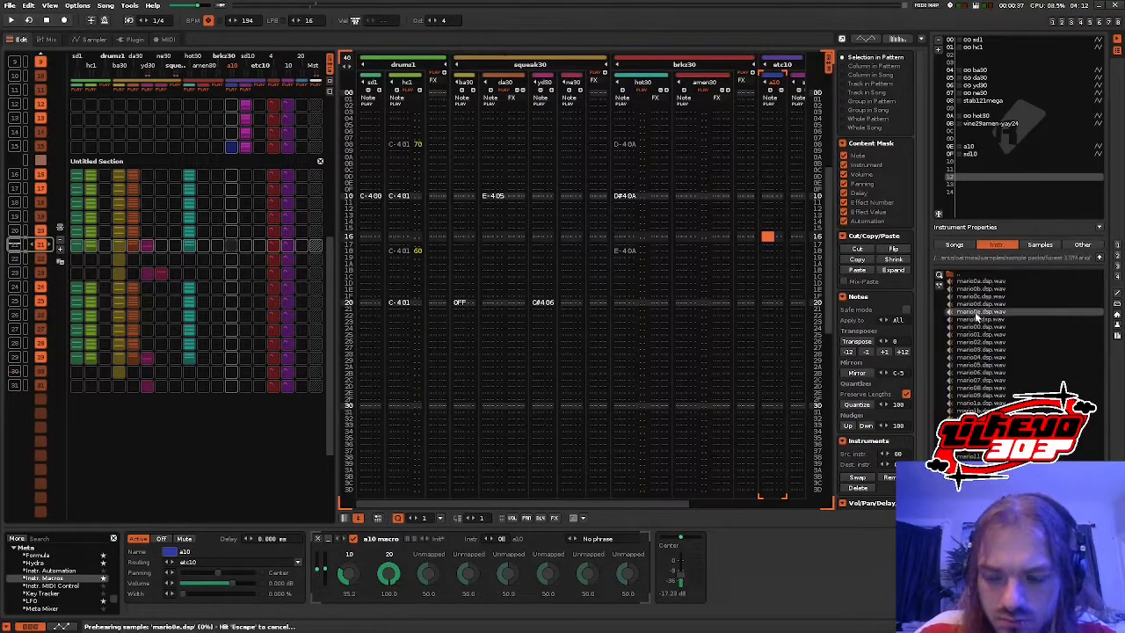
click(977, 327)
click(980, 312)
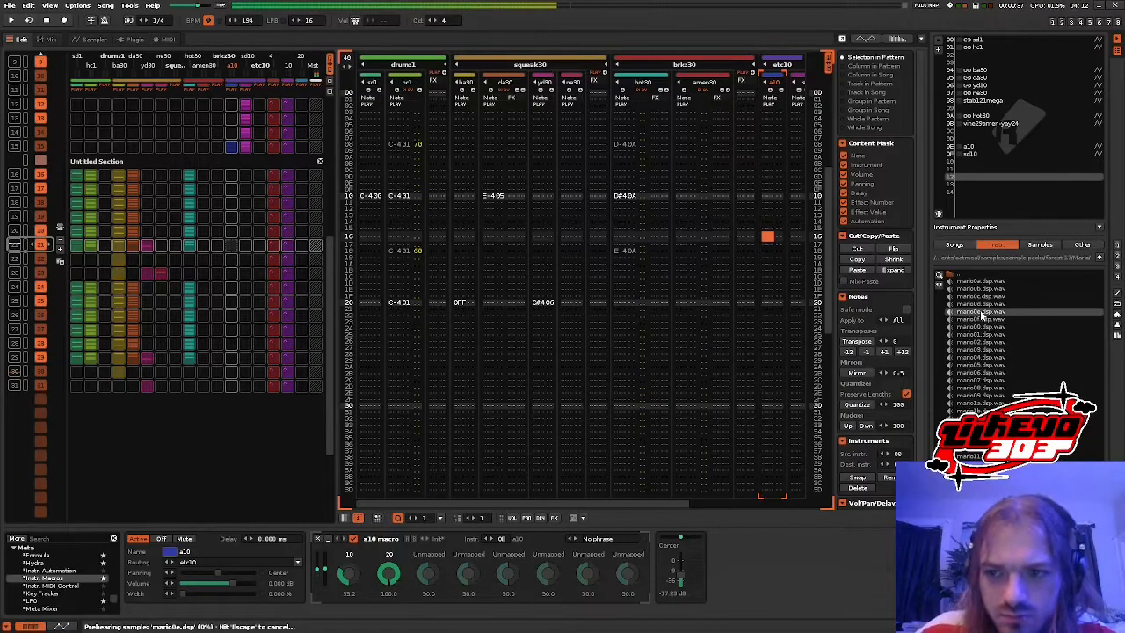
double_click(980, 309)
- Play the song and insert a new track after ne30 in the squeak30 group
key(space)
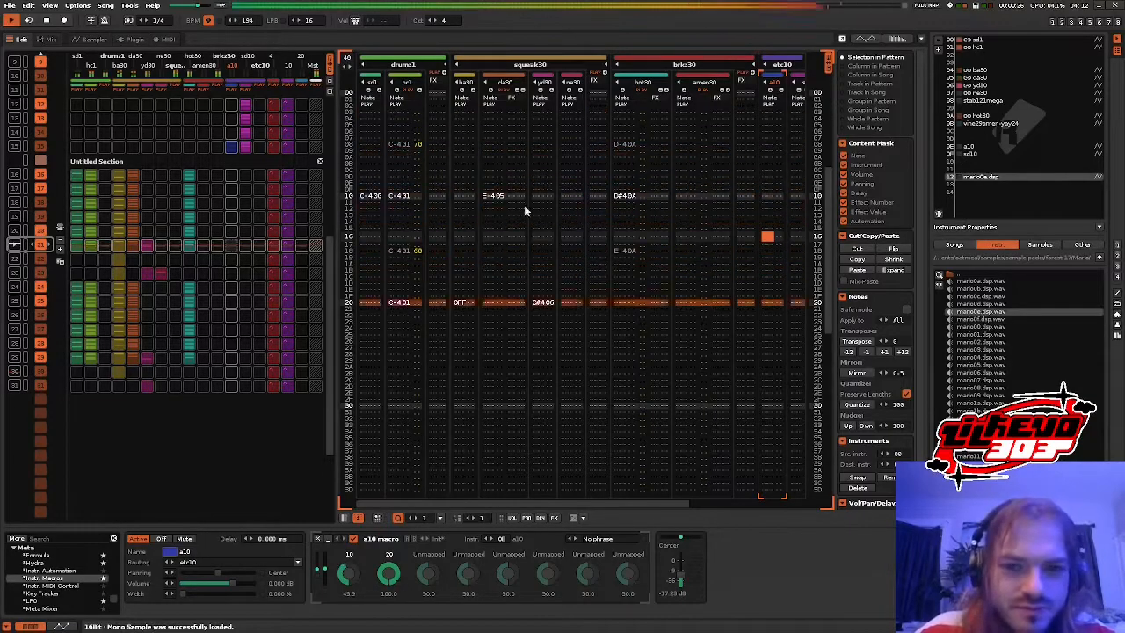
click(569, 166)
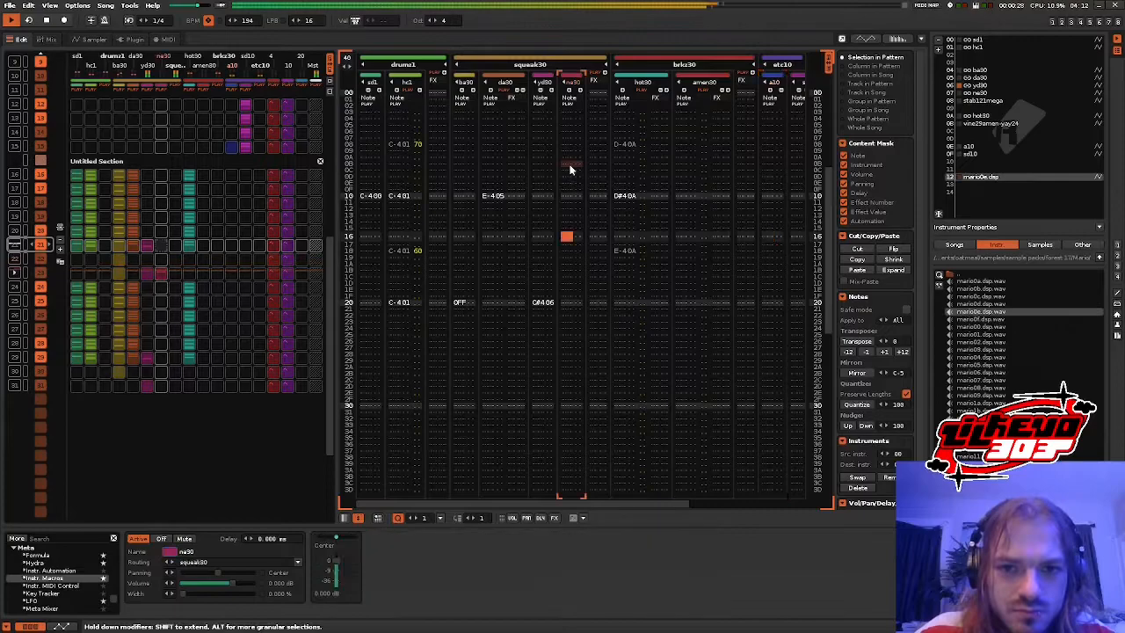
key(ctrl+t)
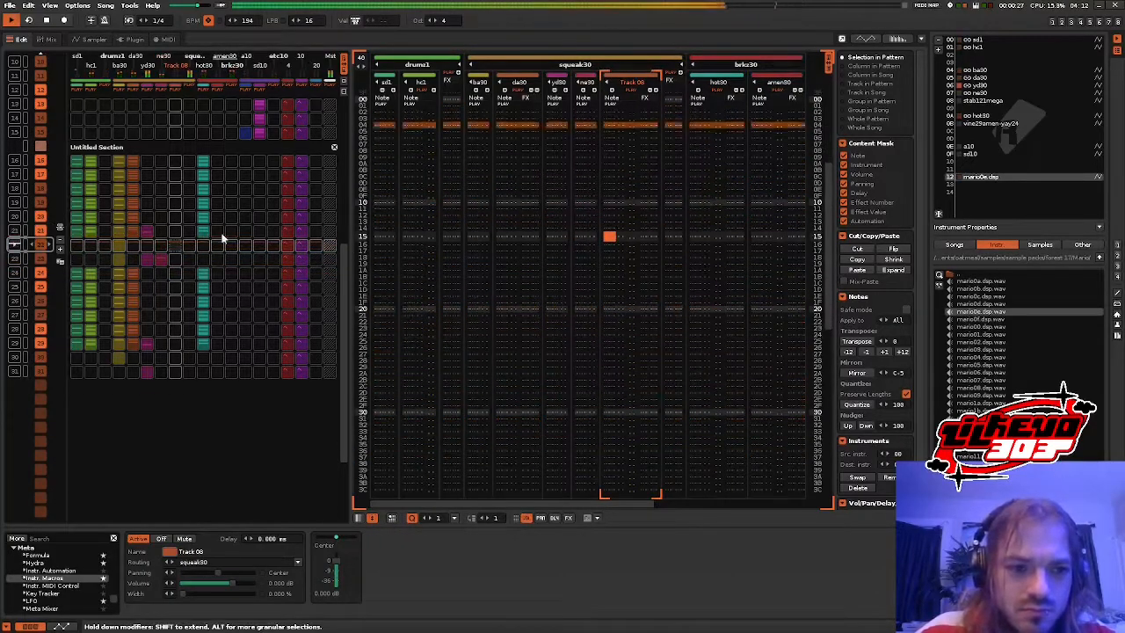
- Enter a C-4 note of the mario0e sample at line 10 of the new track in sequence row 22
key(Escape)
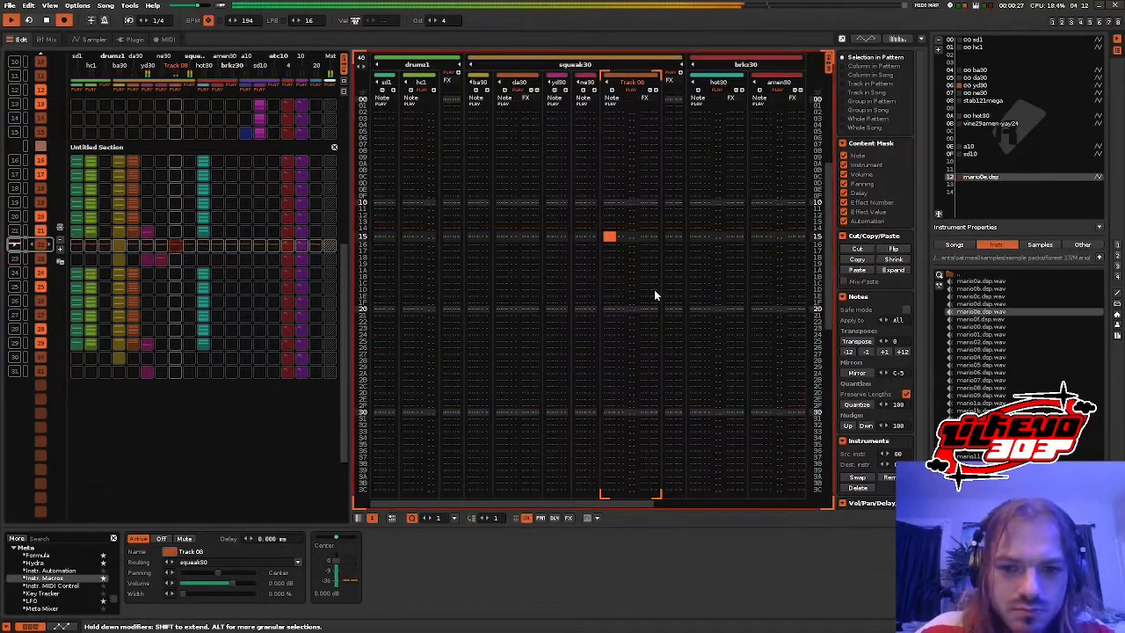
click(607, 202)
key(z)
key(space)
- Move the mario0e instrument to slot 08 and rename both the new track and the instrument ma30
drag(974, 182, 986, 105)
double_click(624, 82)
text(ma30)
double_click(983, 101)
text(ma30)
key(Return)
key(space)
- Preview the Mario samples from mario0f onward and load mario03.dsp.wav into instrument slot 12
click(990, 320)
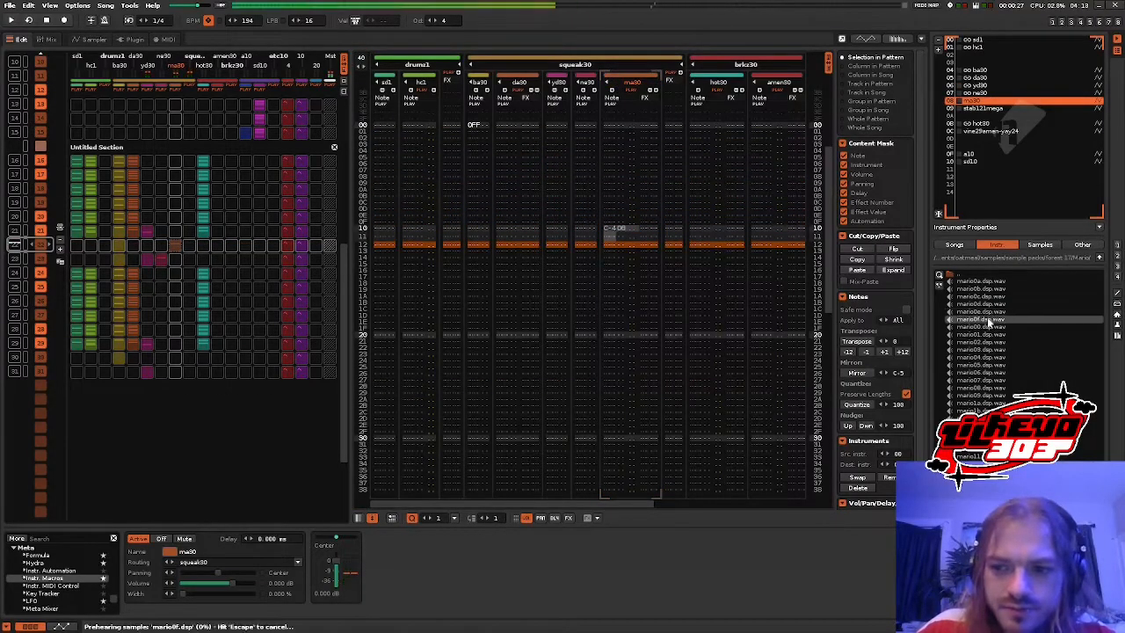
right_click(991, 323)
click(969, 314)
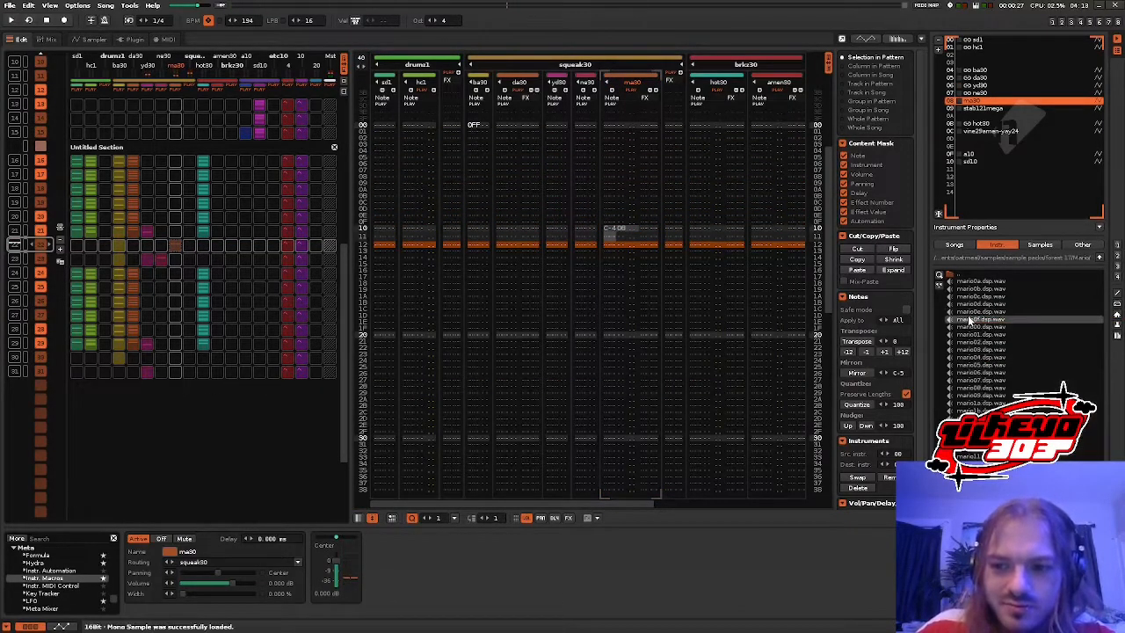
right_click(981, 325)
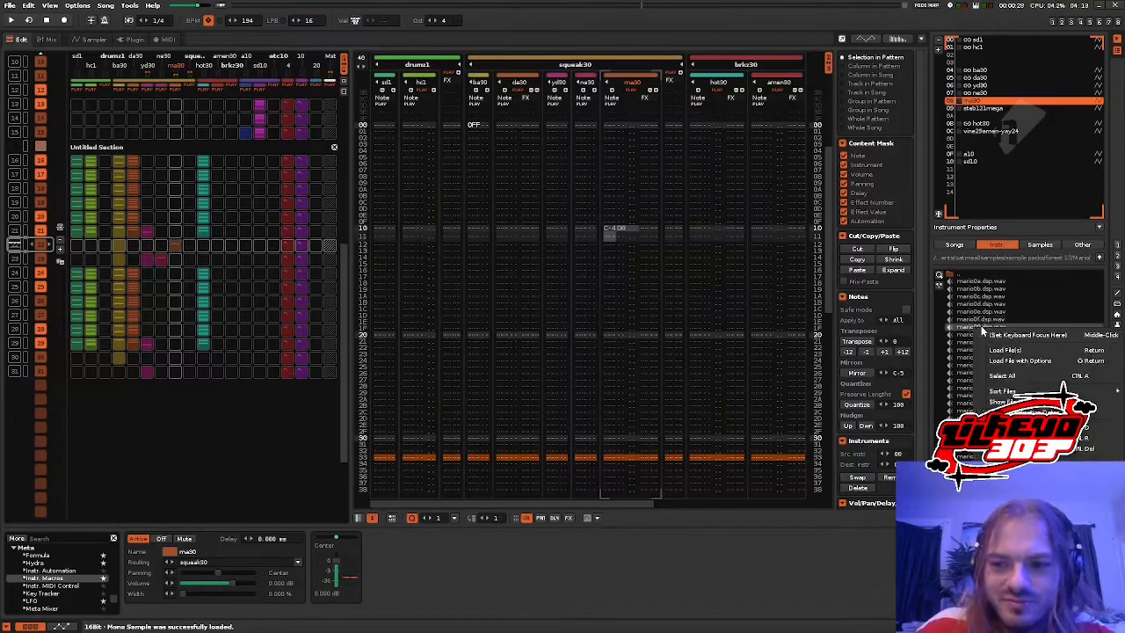
click(989, 335)
key(Down)
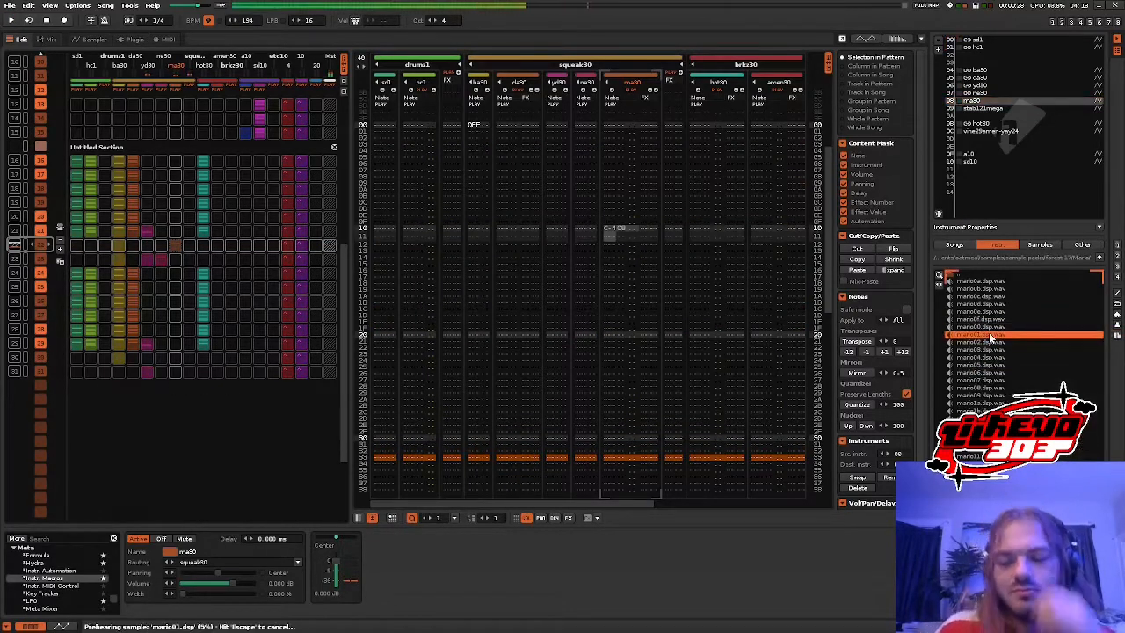
key(Down)
key(Down)
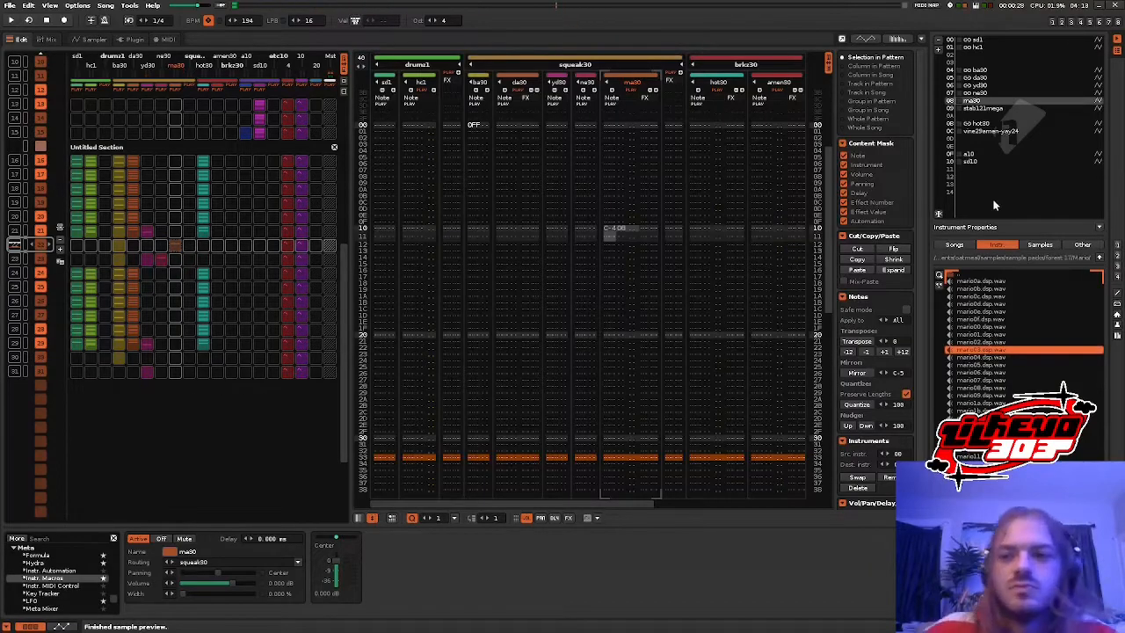
click(976, 182)
double_click(997, 352)
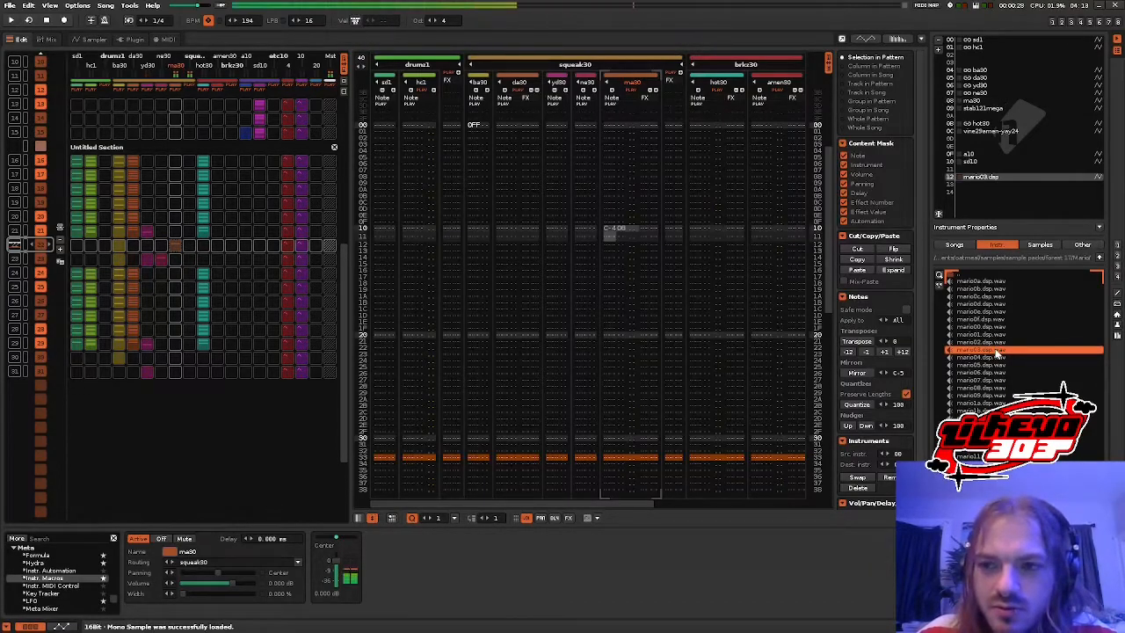
- Preview the Mario samples that follow mario03 in the file list, starting with mario04.dsp.wav
key(Down)
key(Down)
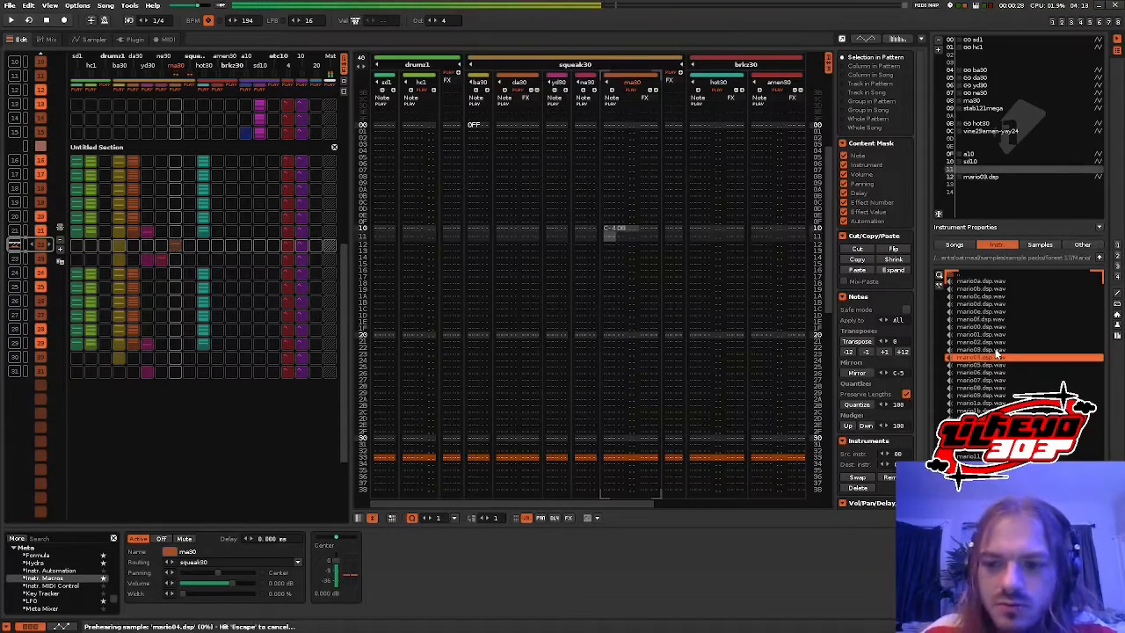
key(Up)
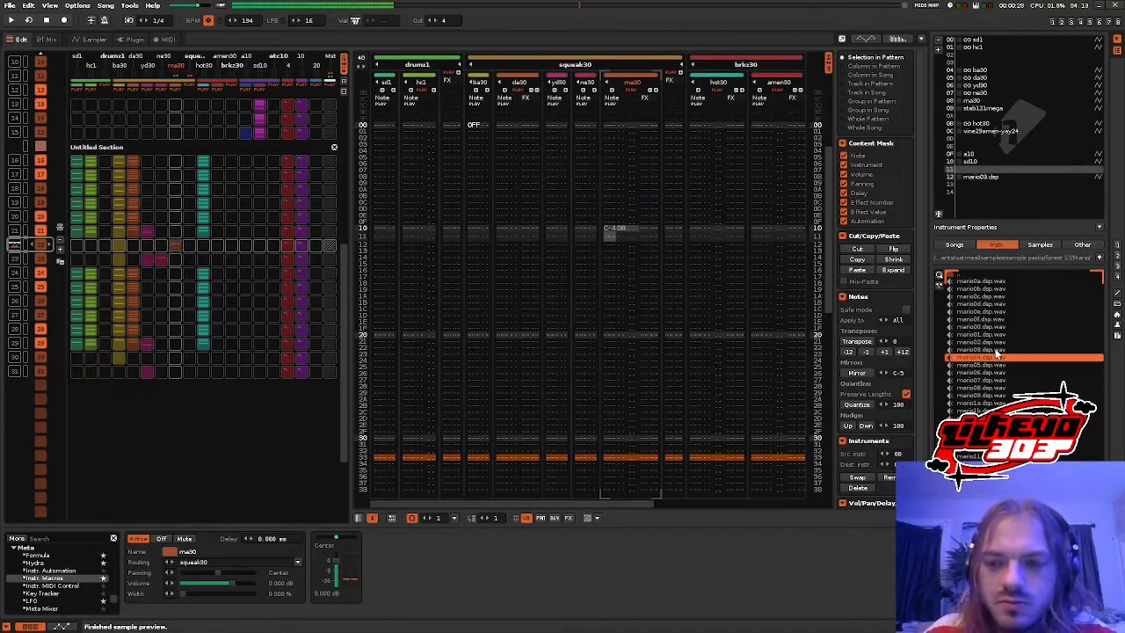
key(Down)
key(Down)
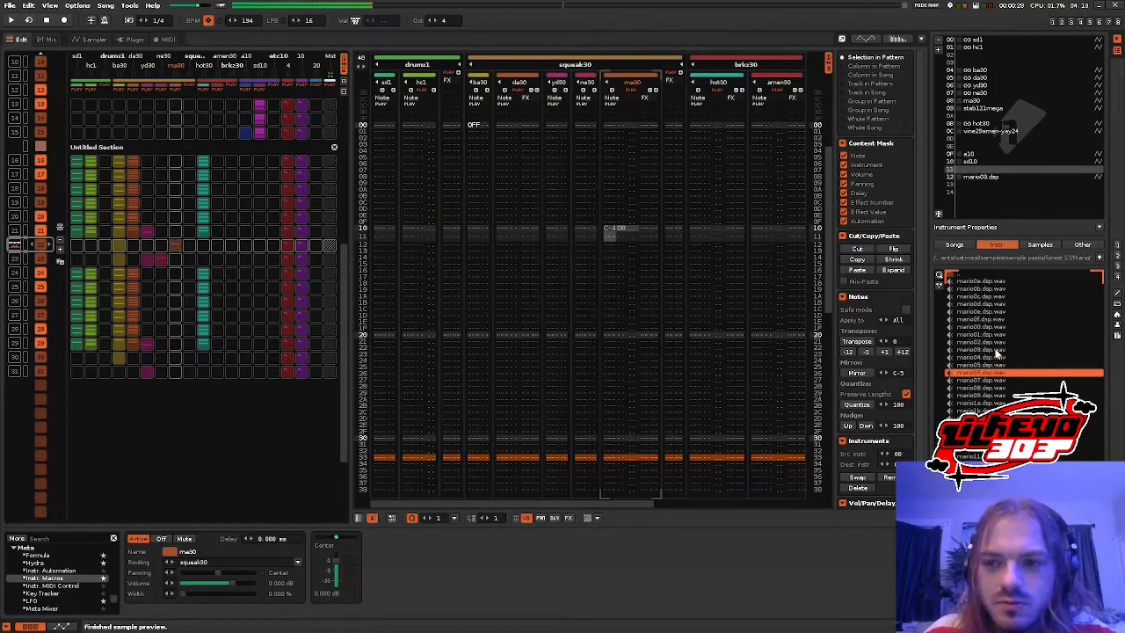
key(Down)
key(Down)
key(Down)
key(Down)
key(Down)
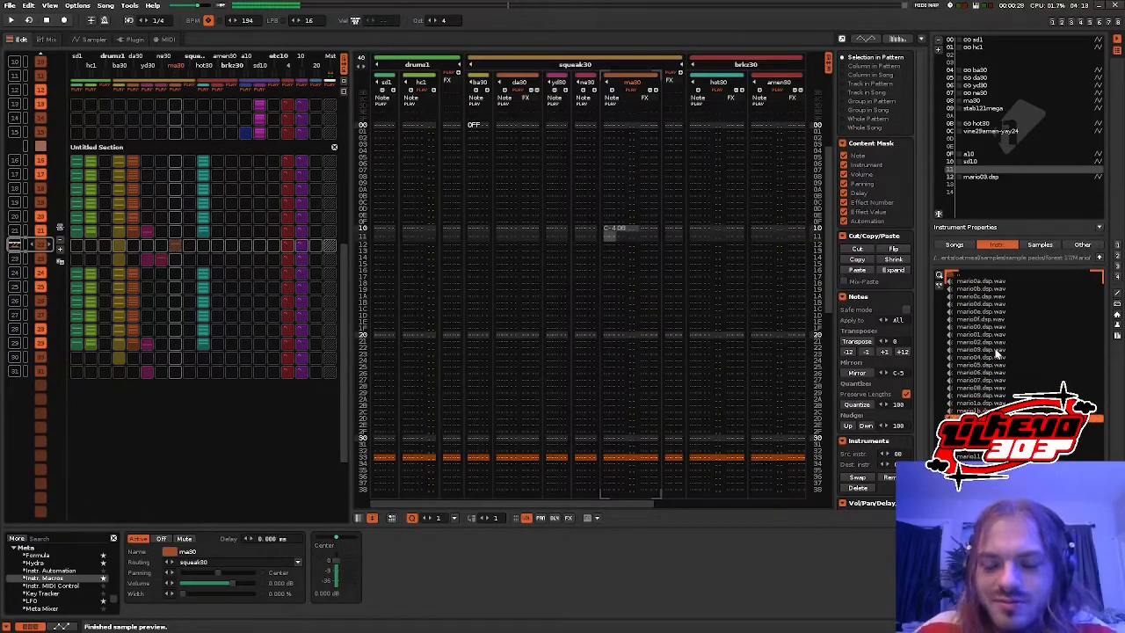
- Try the highlighted Mario sample in the ma30 instrument during song playback and undo the load
click(992, 111)
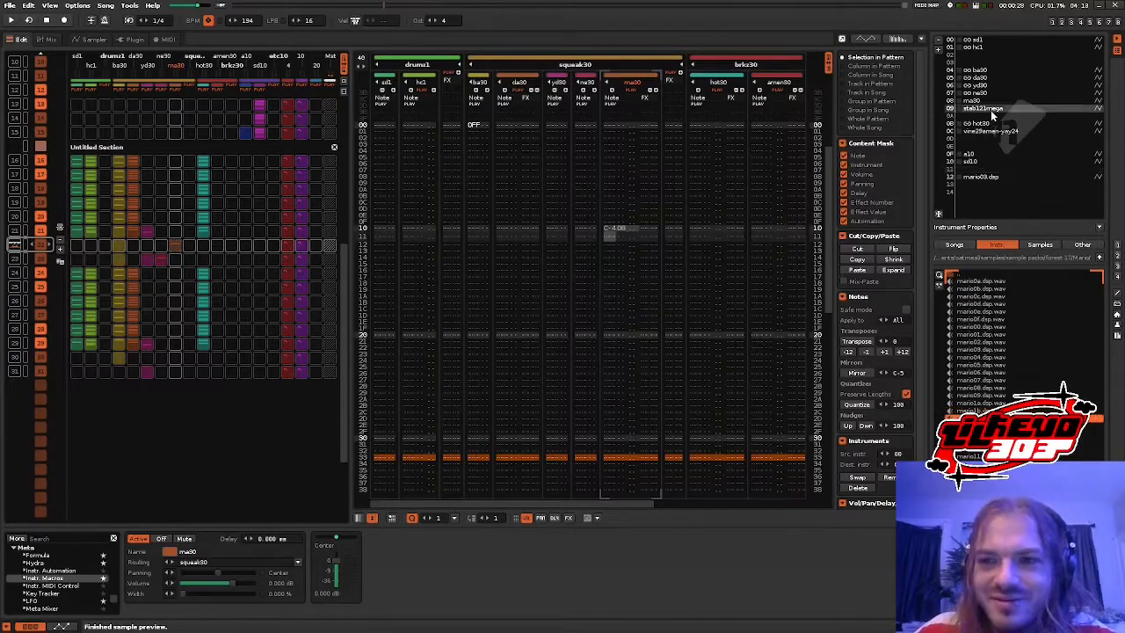
click(989, 102)
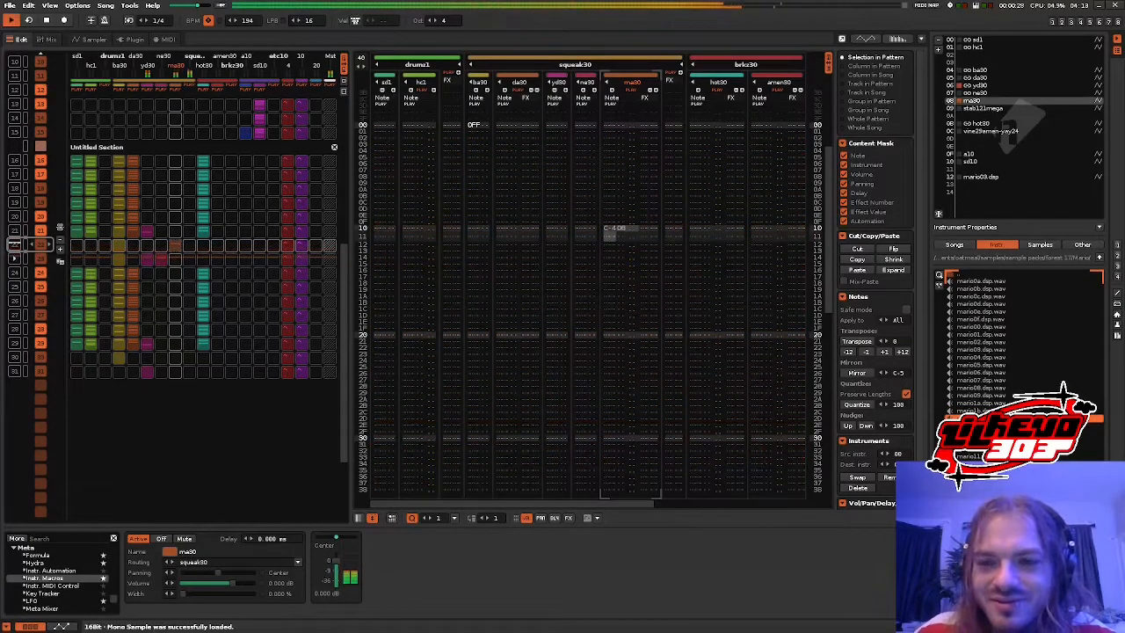
key(space)
key(ctrl+z)
- Preview the Mario samples from mario1e onward and try mario15.dsp.wav in the ma30 instrument during playback, undoing the load
key(Down)
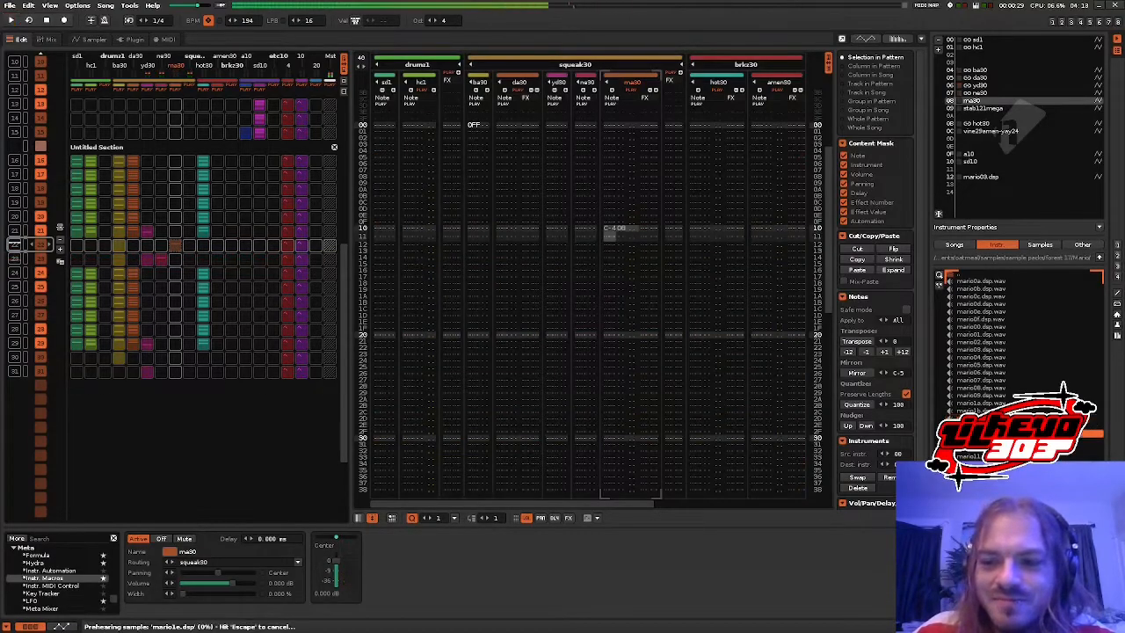
key(Down)
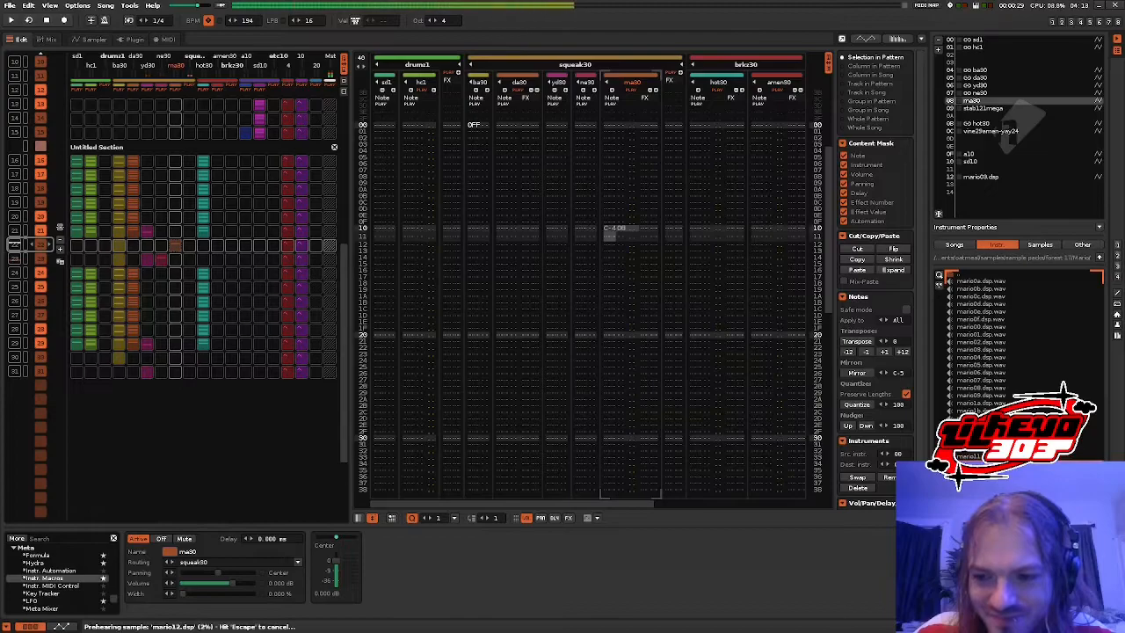
key(space)
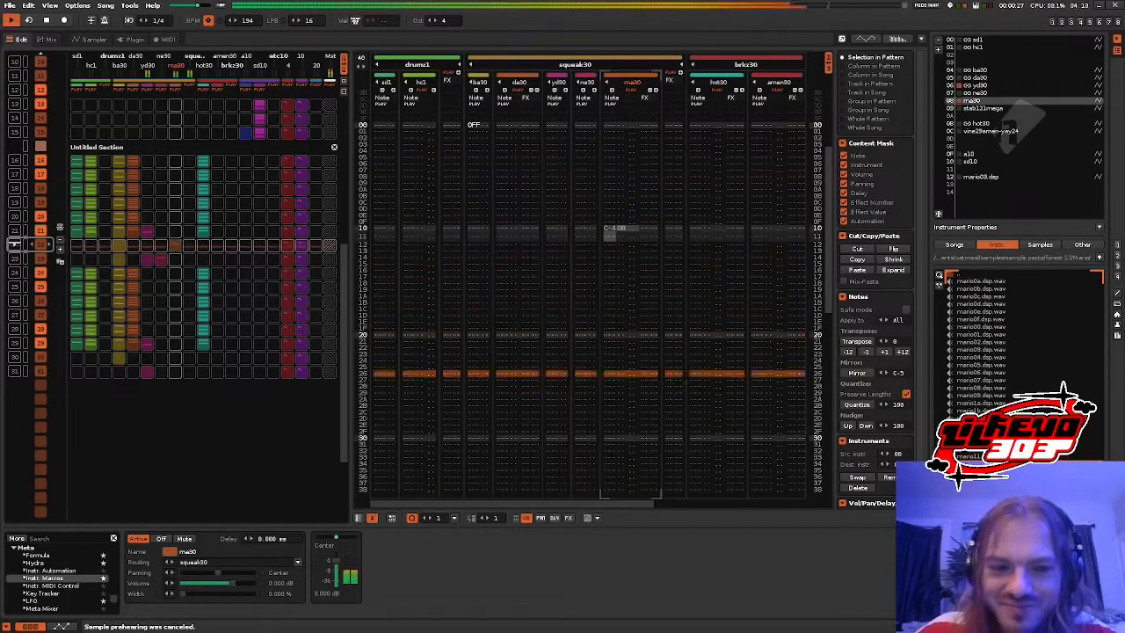
key(space)
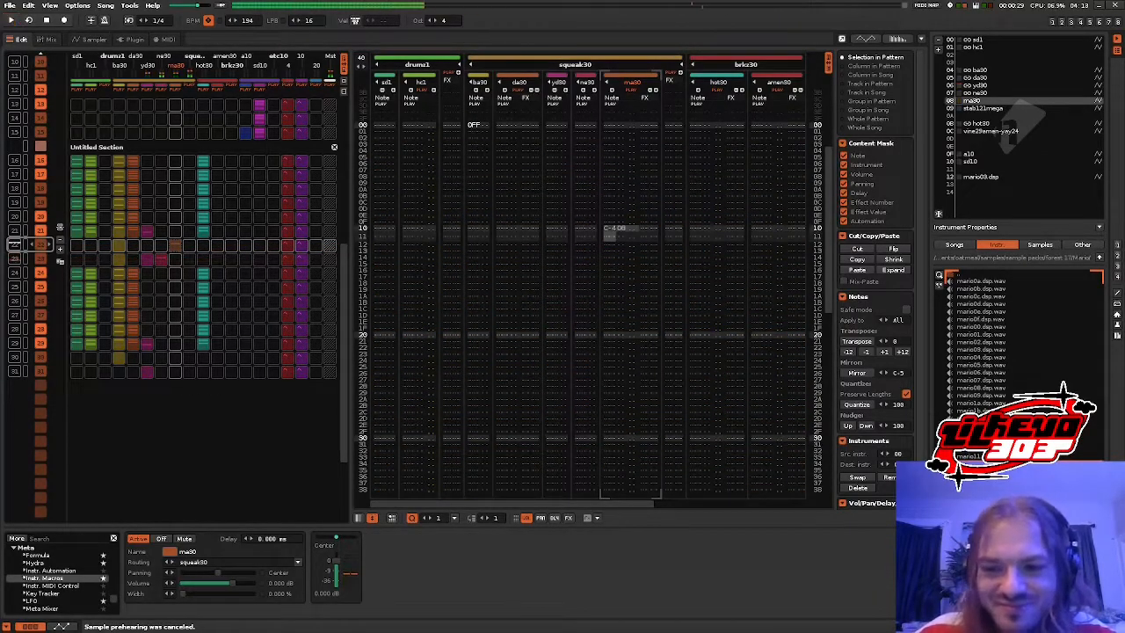
key(Down)
key(Down)
key(Down)
key(Down)
key(Return)
key(space)
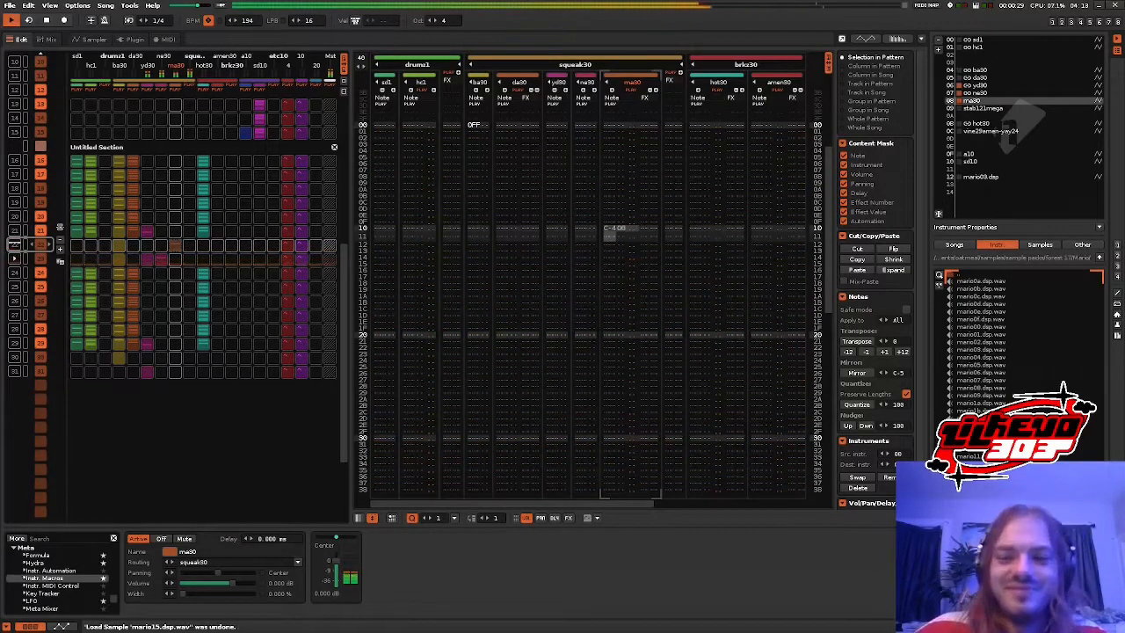
key(space)
- Try mario16.dsp.wav in the ma30 instrument during song playback and undo the load
key(Down)
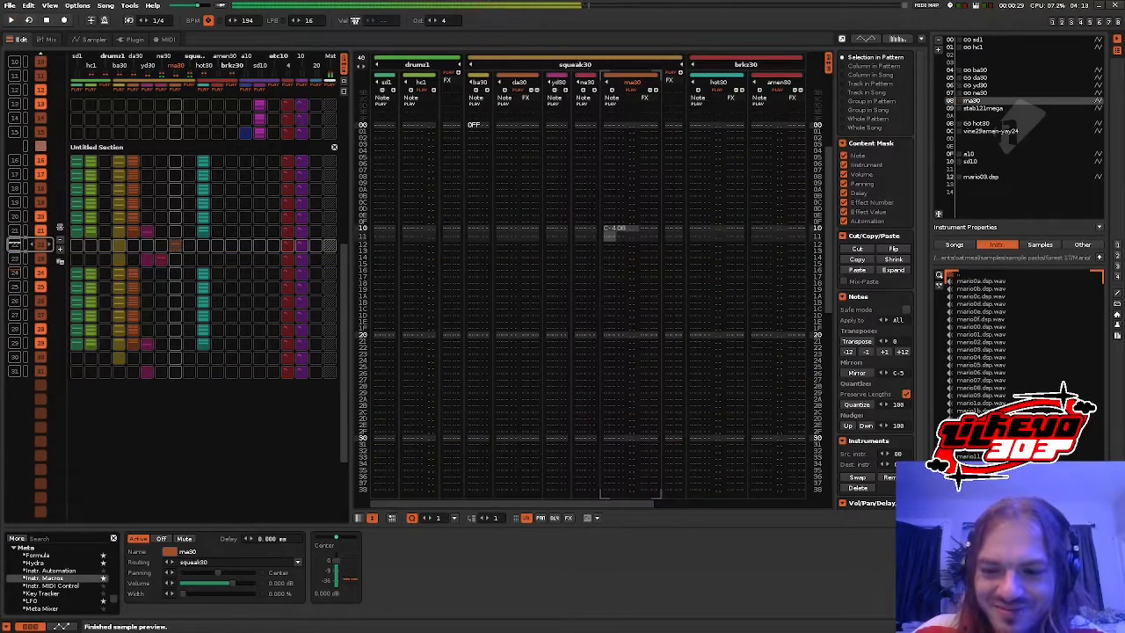
key(Down)
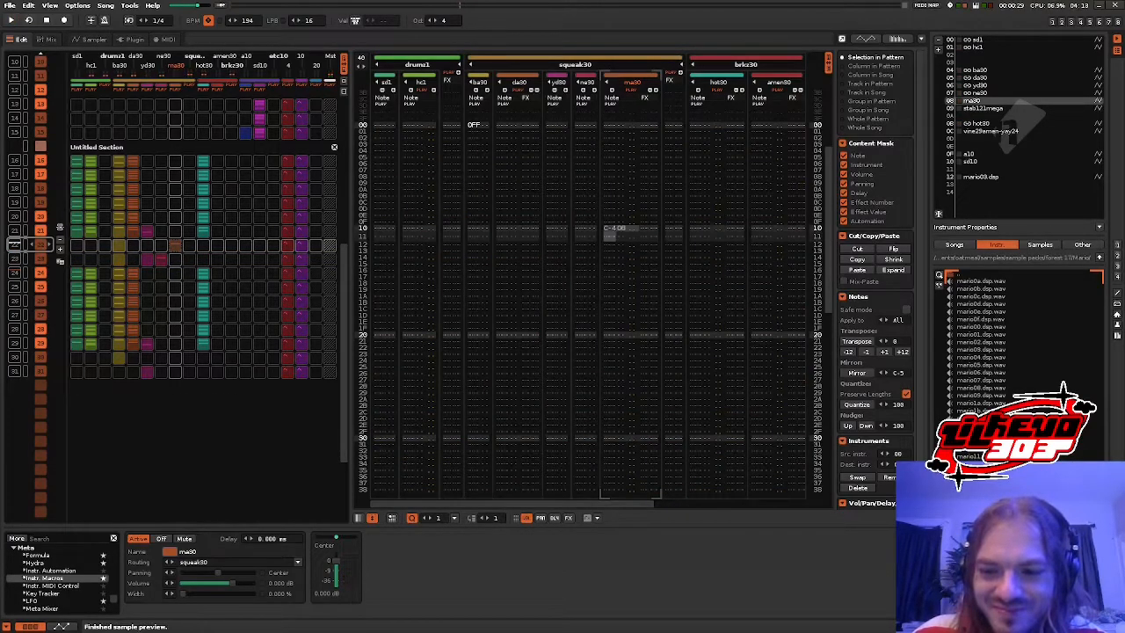
key(Down)
key(Return)
key(space)
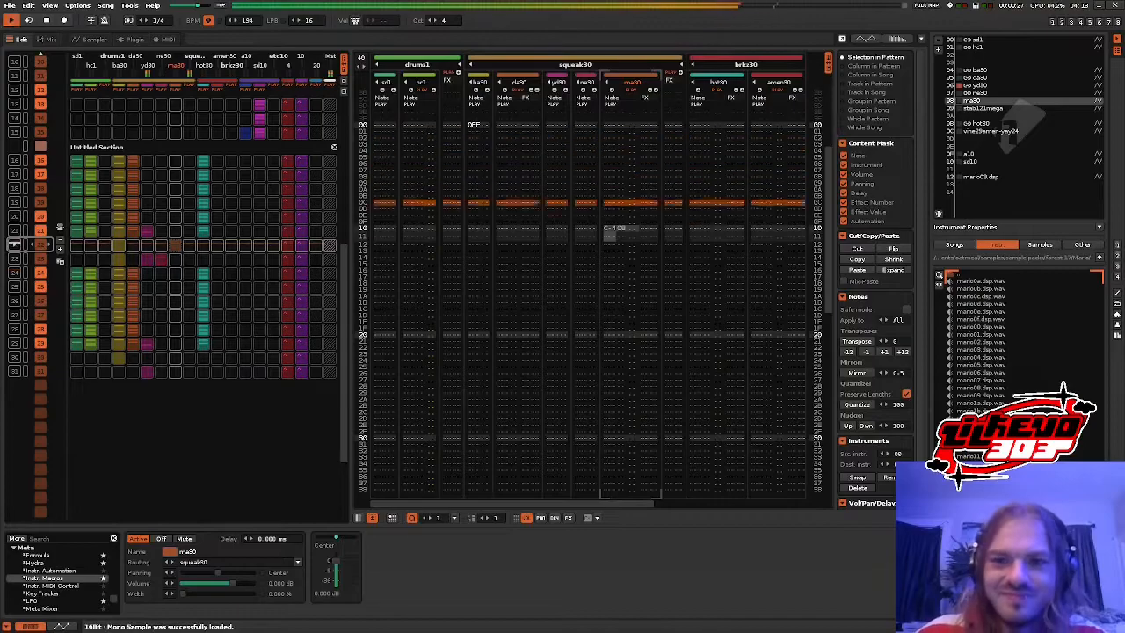
key(ctrl+z)
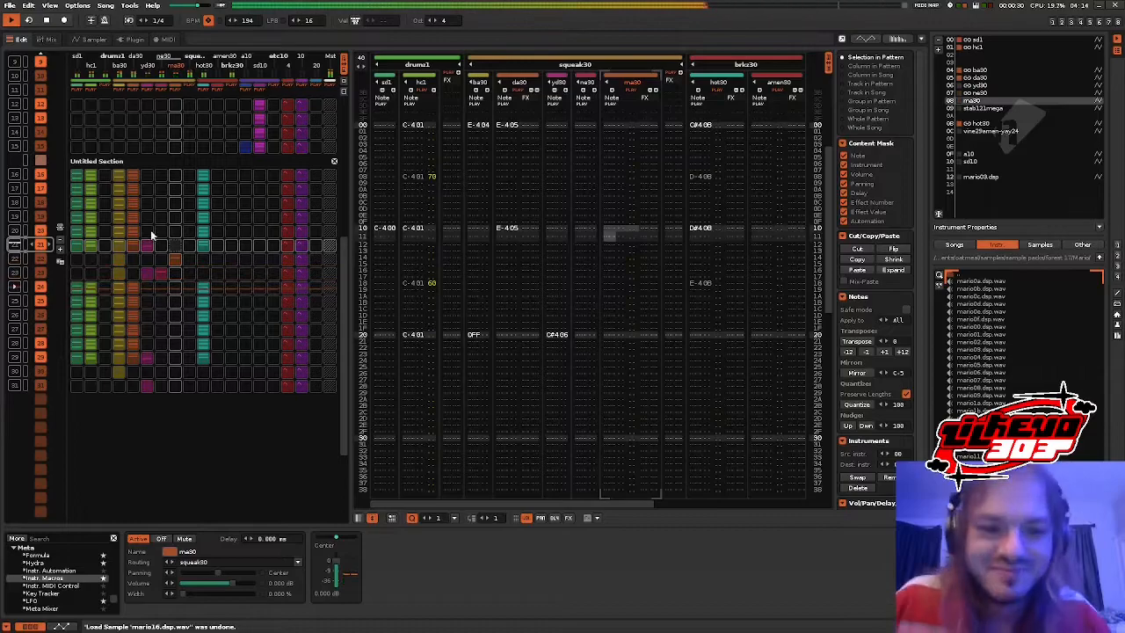
key(space)
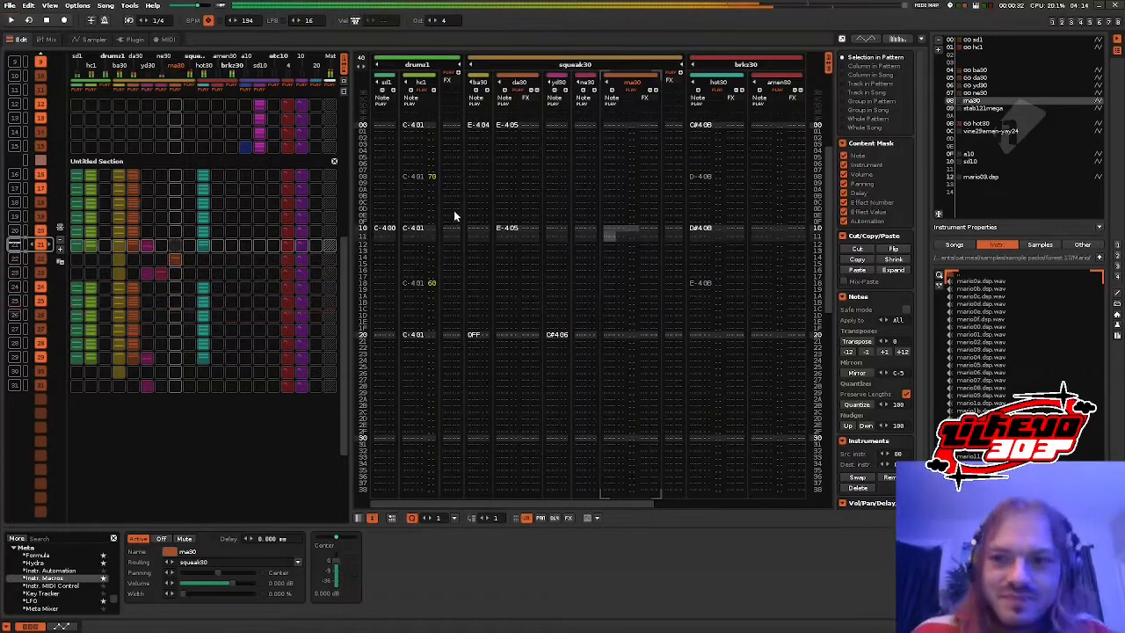
- Try deleting all unused instruments from the instrument list and undo the deletion
right_click(991, 106)
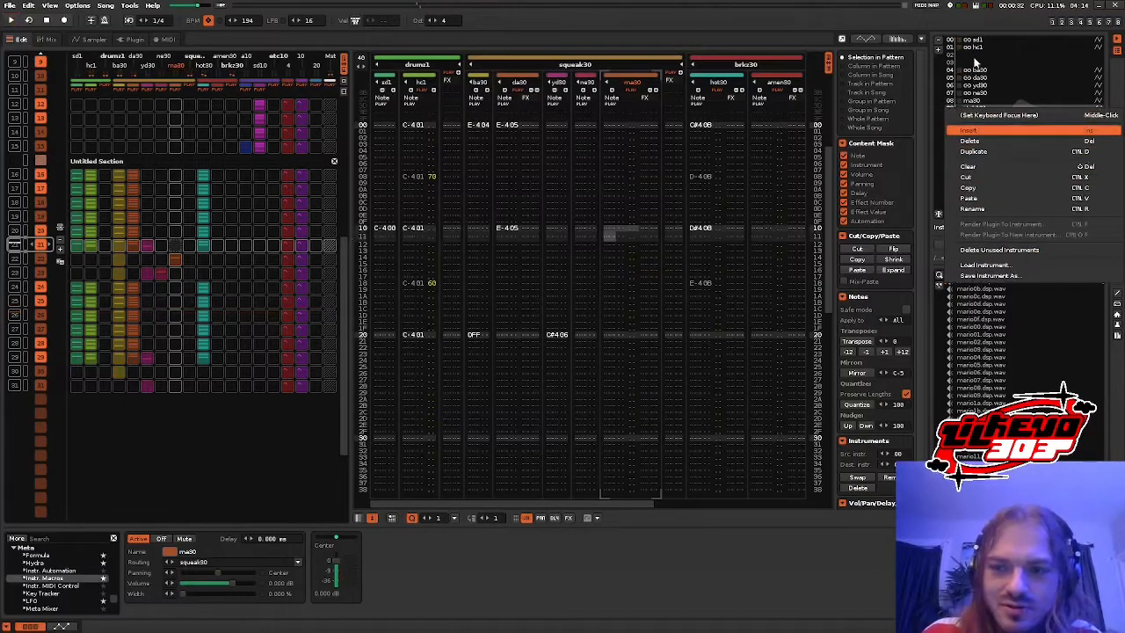
key(Escape)
click(991, 178)
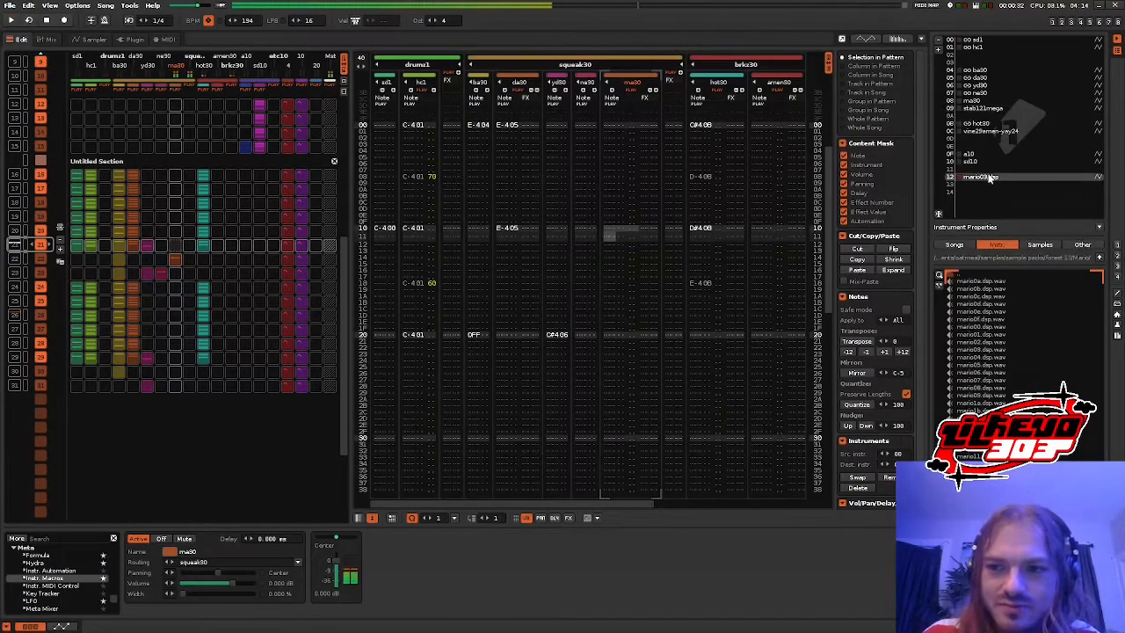
key(ctrl+z)
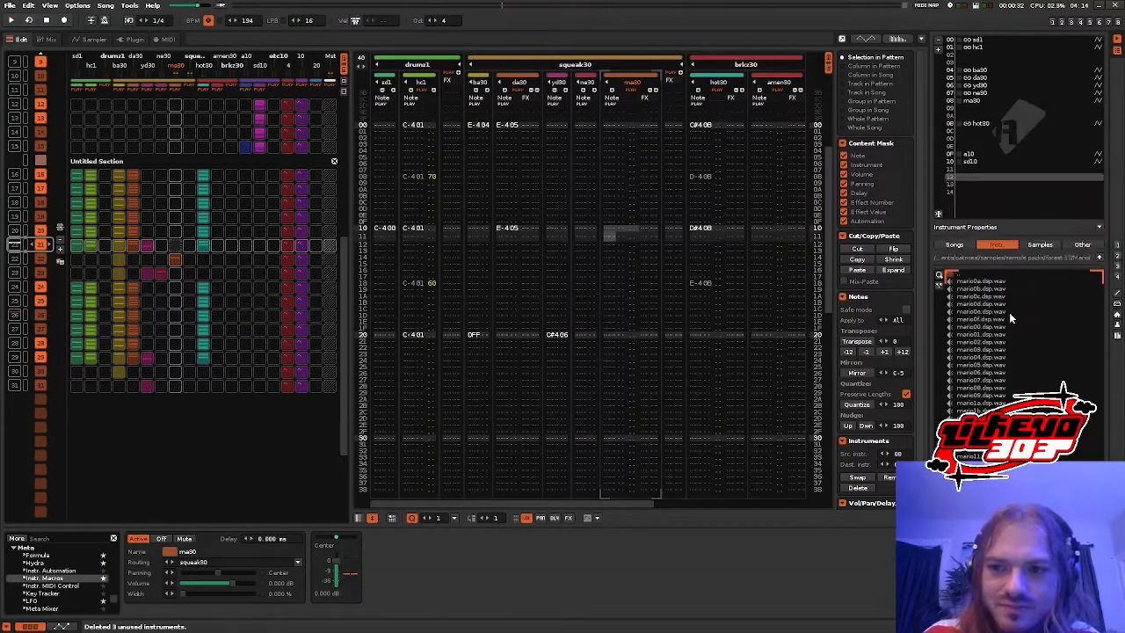
scroll(999, 110, up, 10)
scroll(995, 100, down, 1)
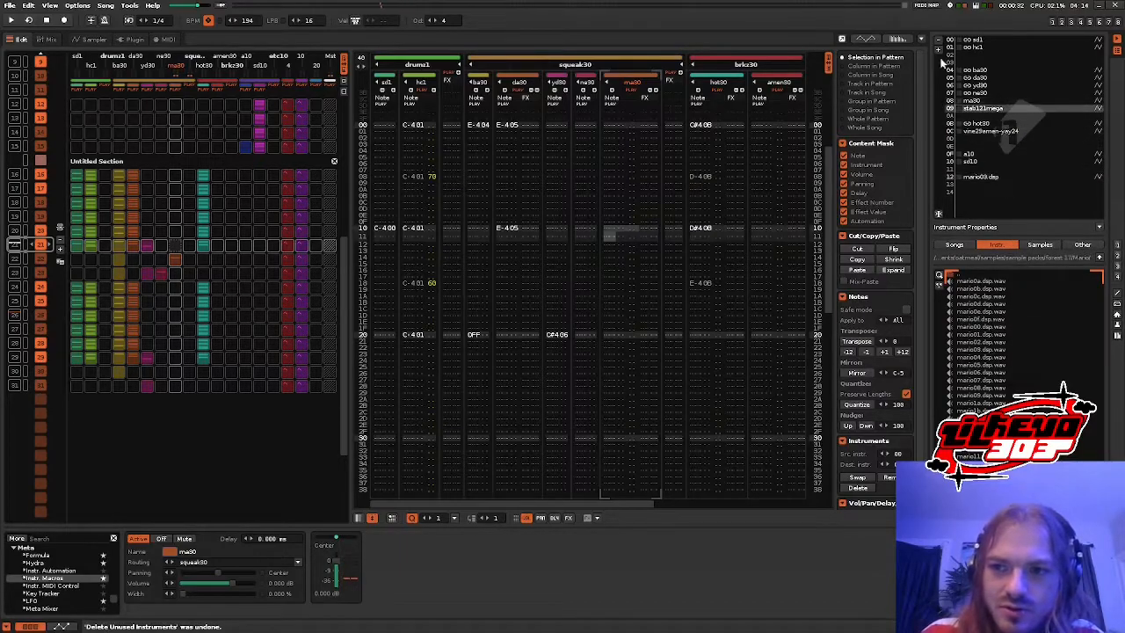
- Delete the stab121mega and vine29amen-yay24 instruments, an empty slot, and the amen30 track from the brkz30 group
click(938, 41)
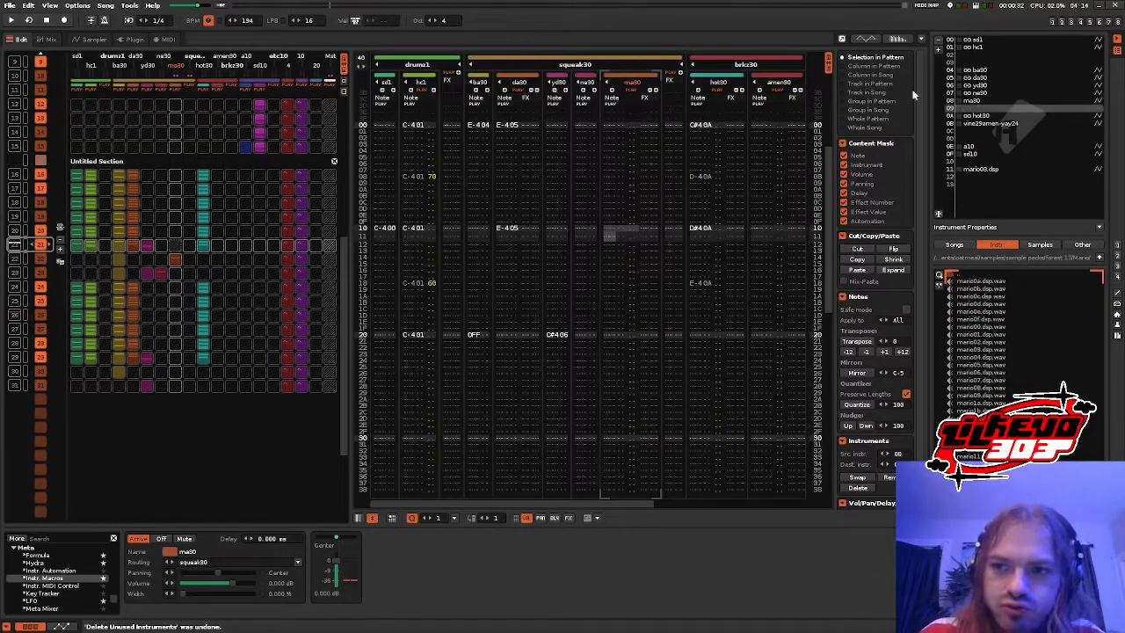
right_click(772, 164)
click(797, 263)
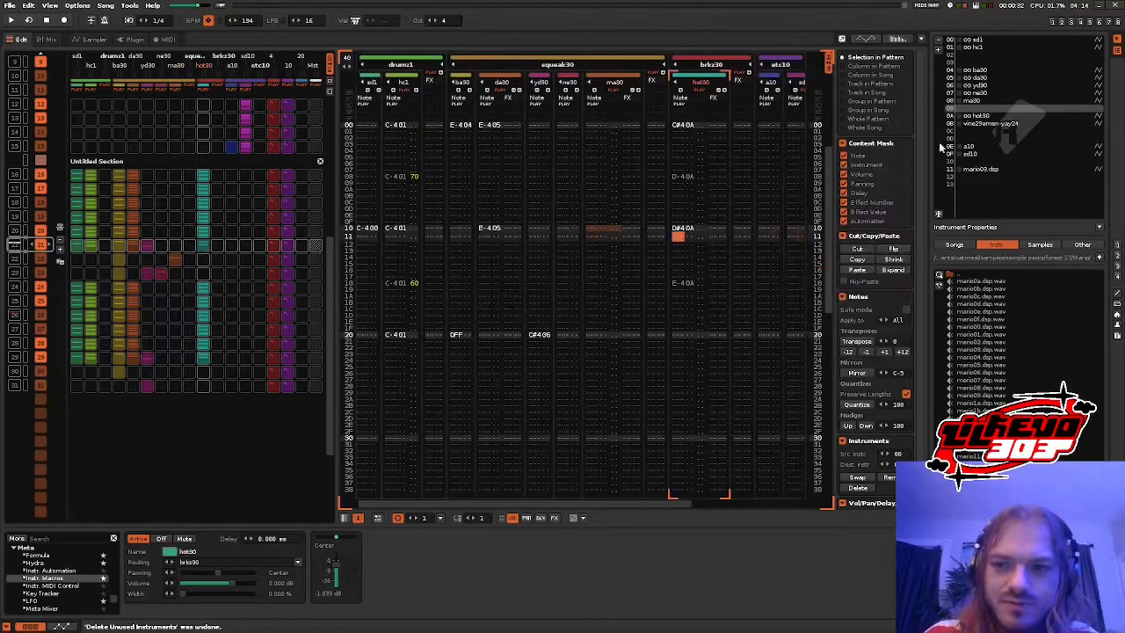
scroll(990, 152, down, 5)
key(z)
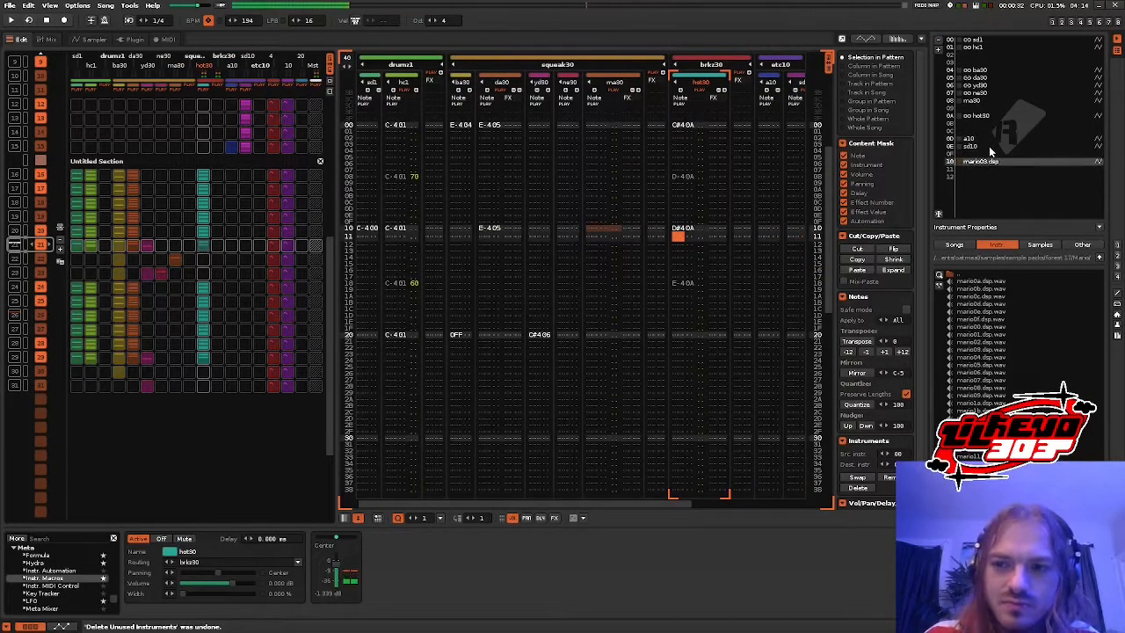
- Remove the effect column from the ma30 track and hide its volume column
click(600, 158)
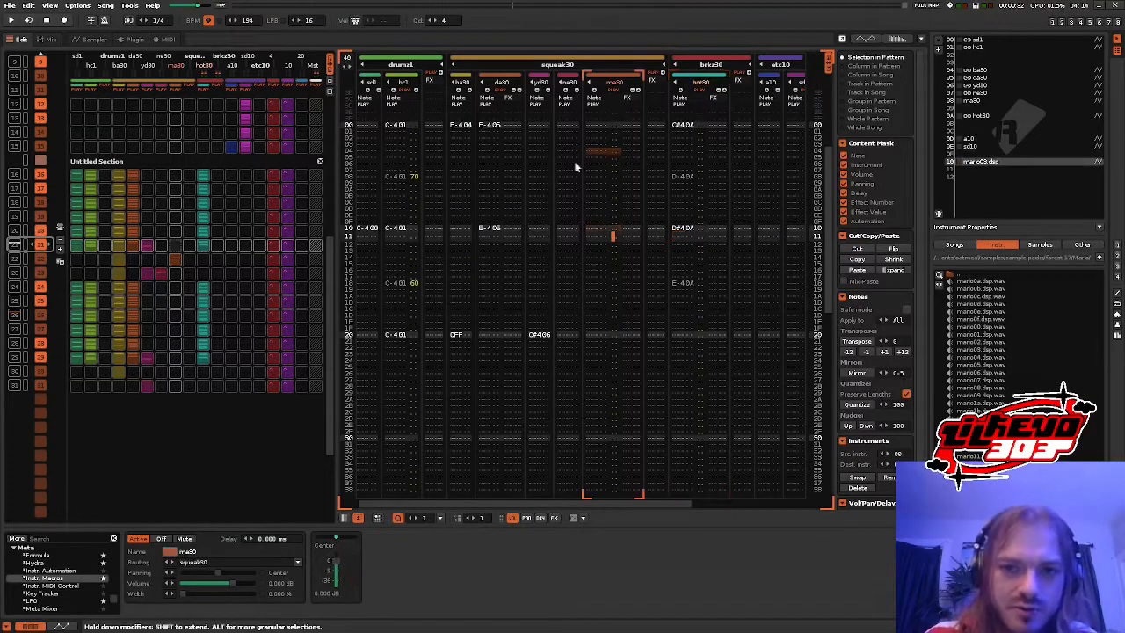
click(634, 91)
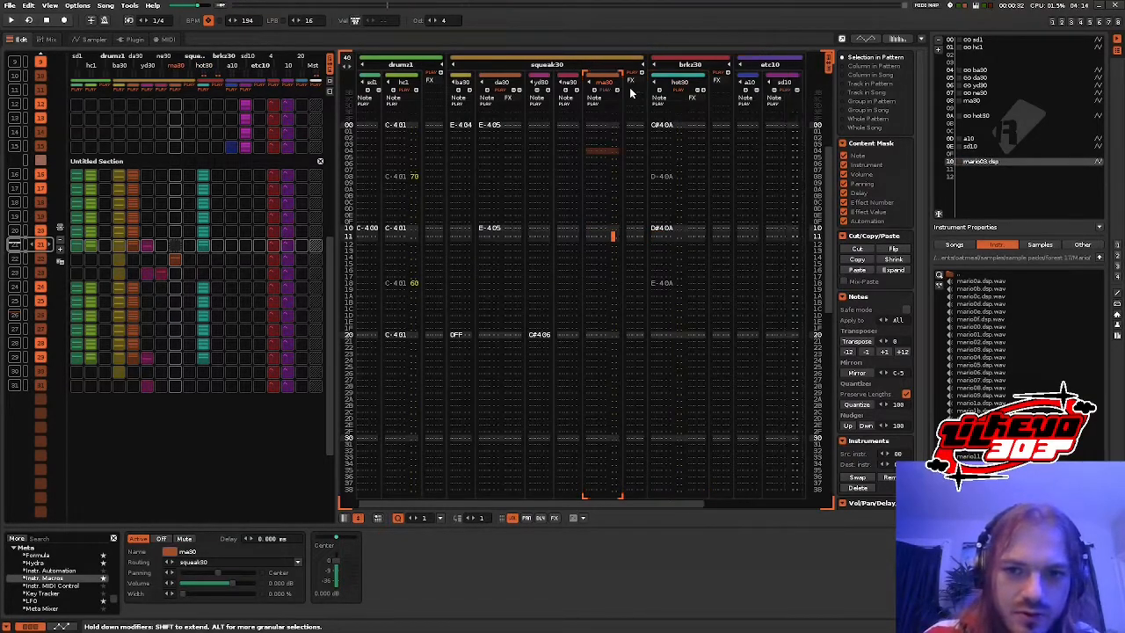
click(516, 519)
- Copy the ma30 block from pattern 22 into pattern 30 in the pattern matrix during playback
scroll(1027, 154, up, 8)
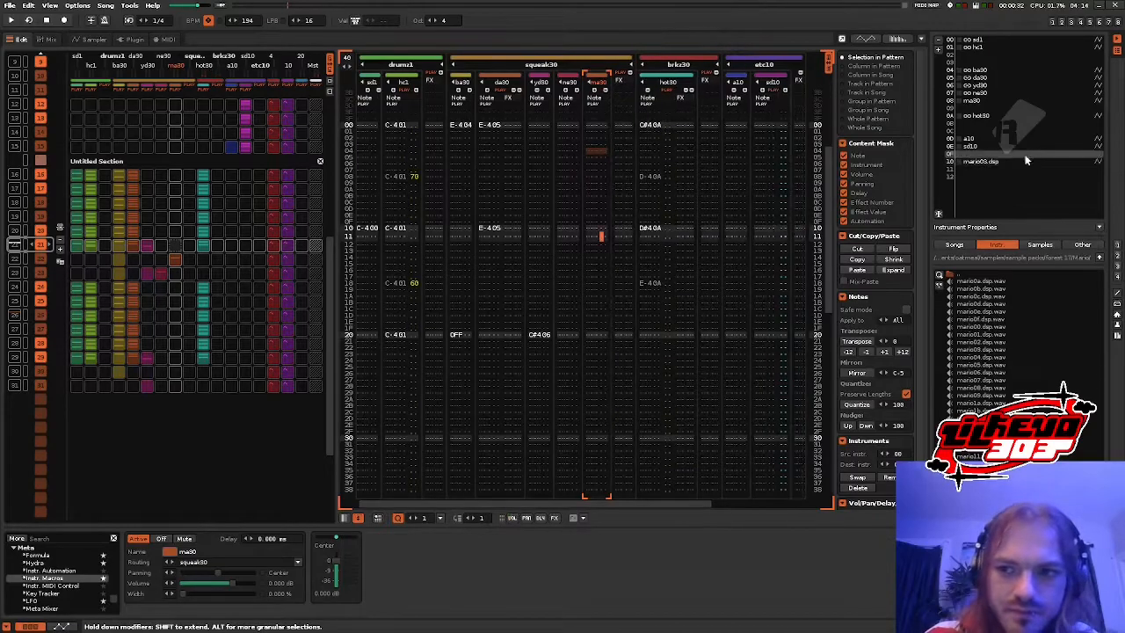
key(space)
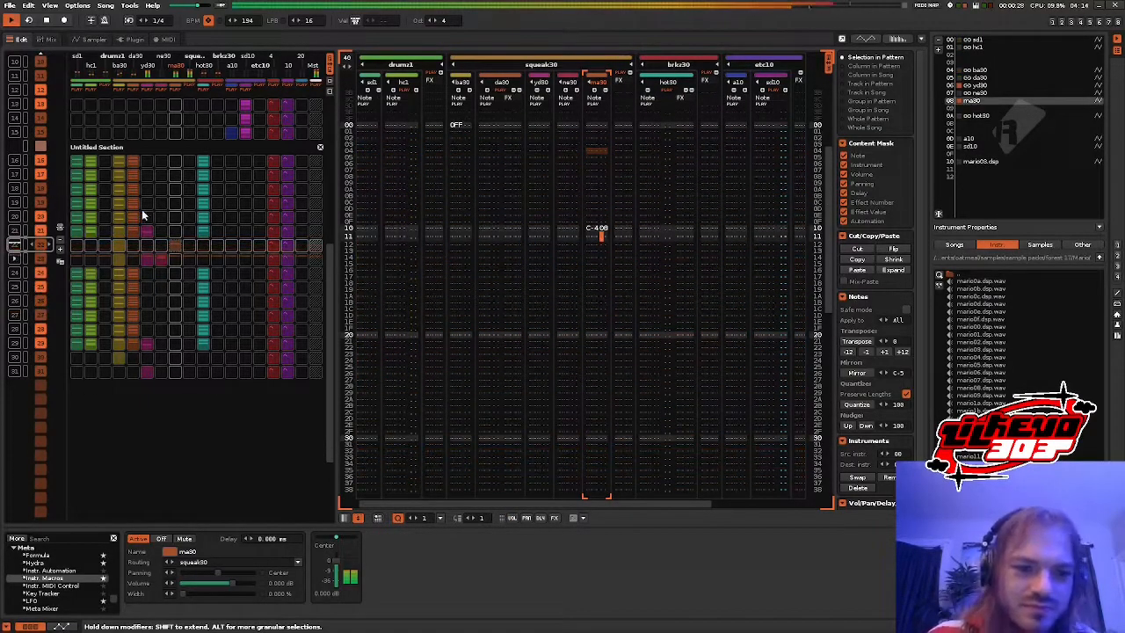
right_click(177, 243)
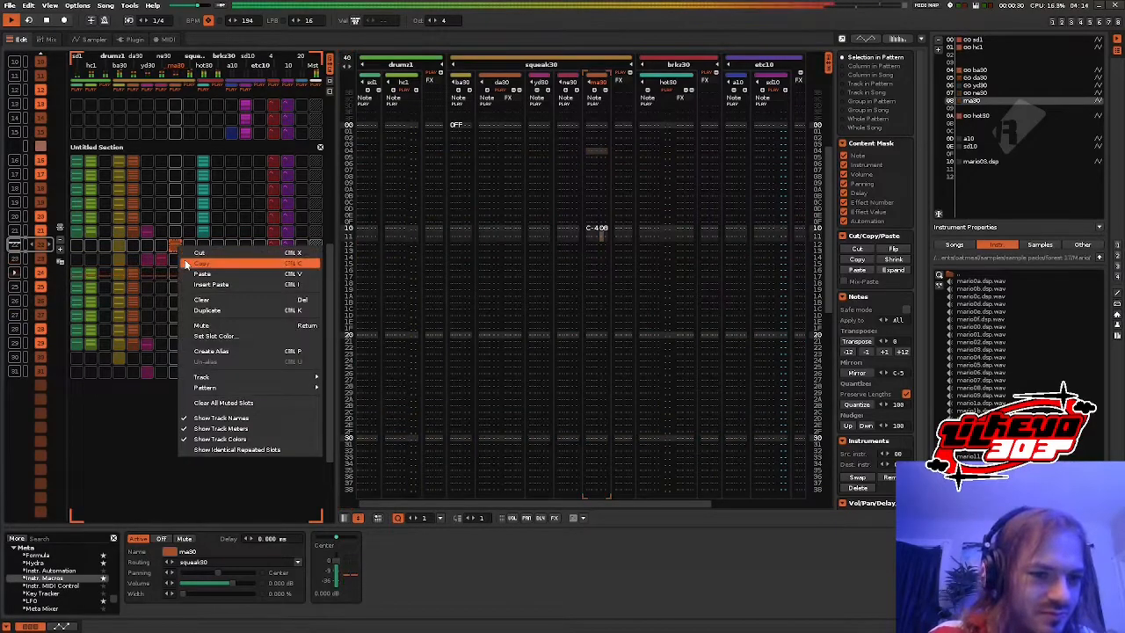
click(177, 274)
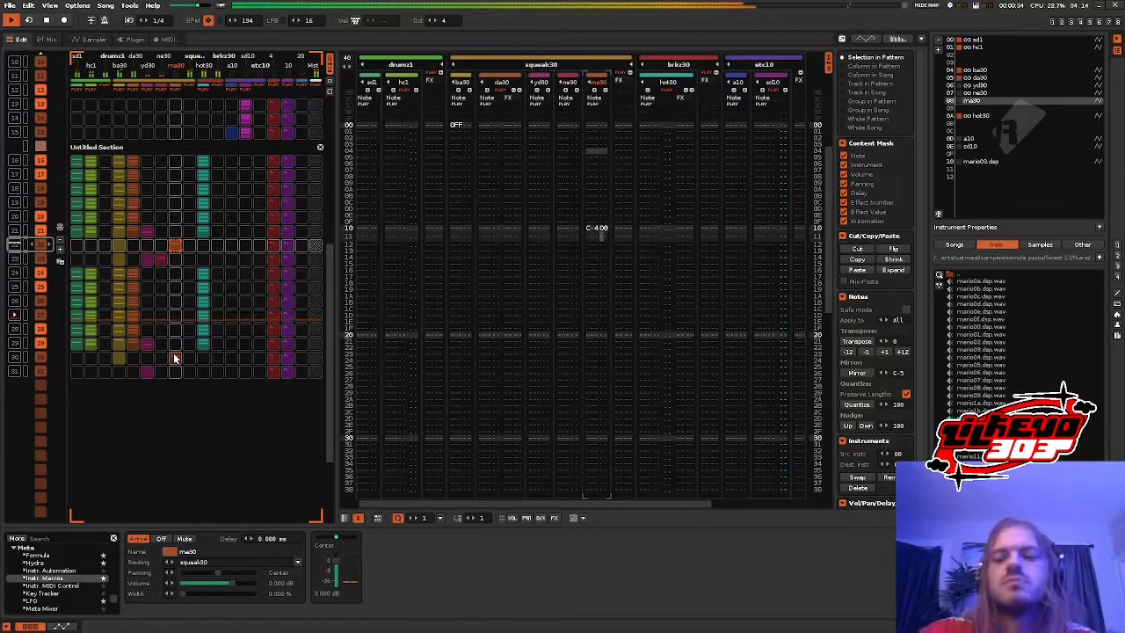
click(173, 357)
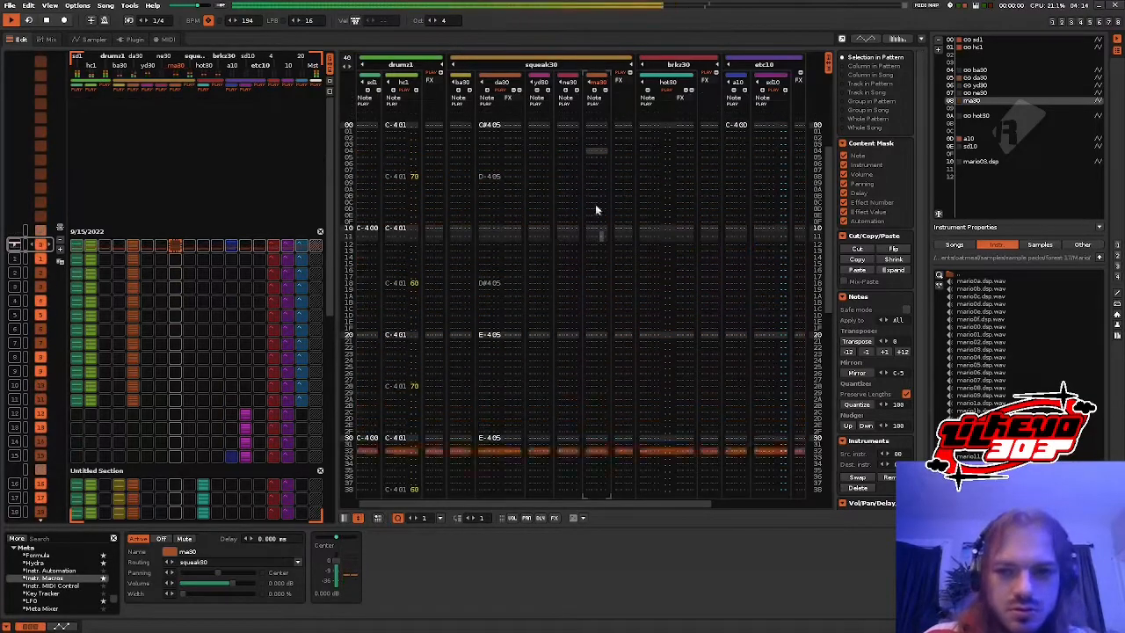
- Load mhands01.dsp.wav from the Master Hand (and may Crazy Hand) folder into empty instrument slot 12
double_click(981, 269)
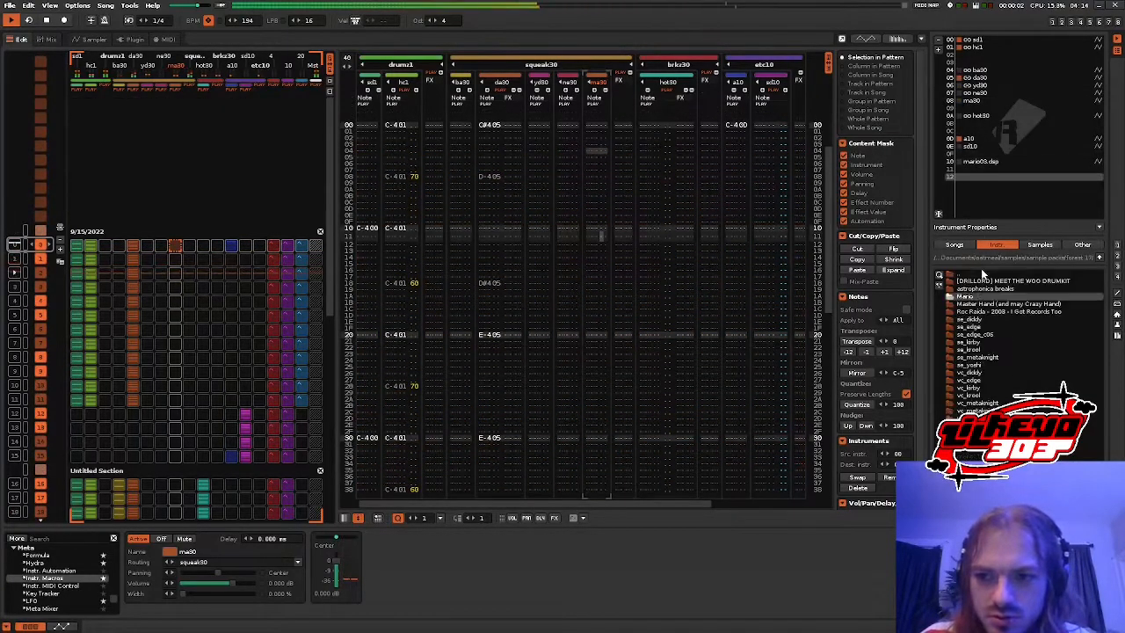
double_click(1001, 304)
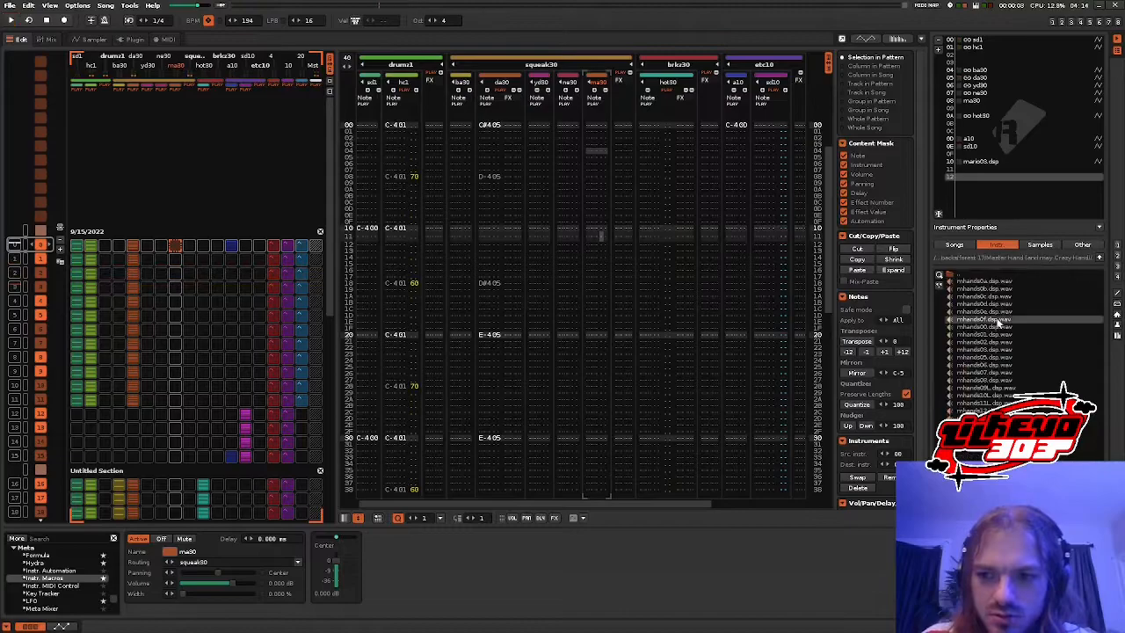
click(989, 326)
click(996, 335)
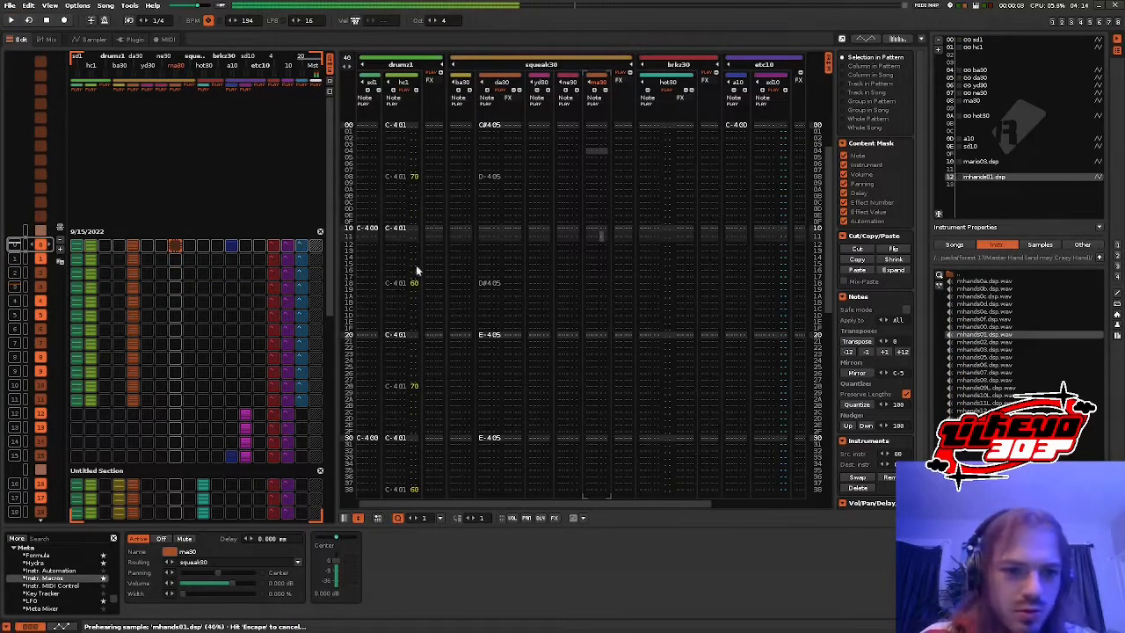
- Insert a new track at the end of the etc10 group and enter a C-4 note with instrument 12 on line 00 of pattern 0
click(774, 142)
key(ctrl+t)
key(Escape)
click(762, 141)
key(Down)
key(Up)
key(Left)
key(z)
key(space)
key(Escape)
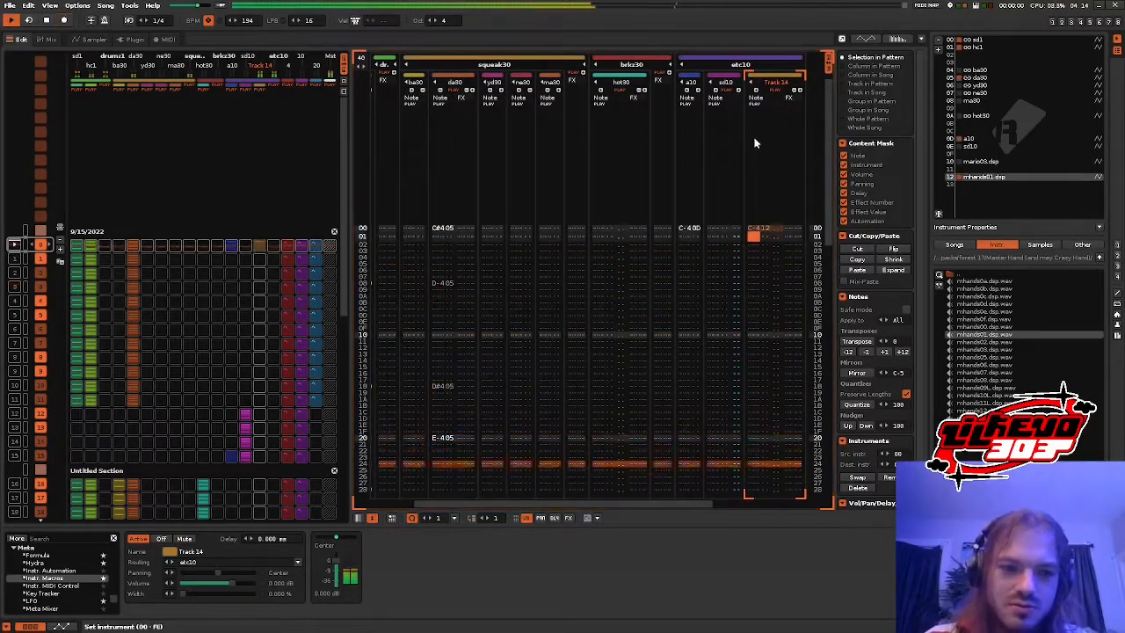
- Rename the new etc10 track and the Master Hand instrument in slot 12 as ch10
double_click(773, 82)
key(BackSpace)
text(ch10)
key(Return)
key(ctrl+r)
text(c)
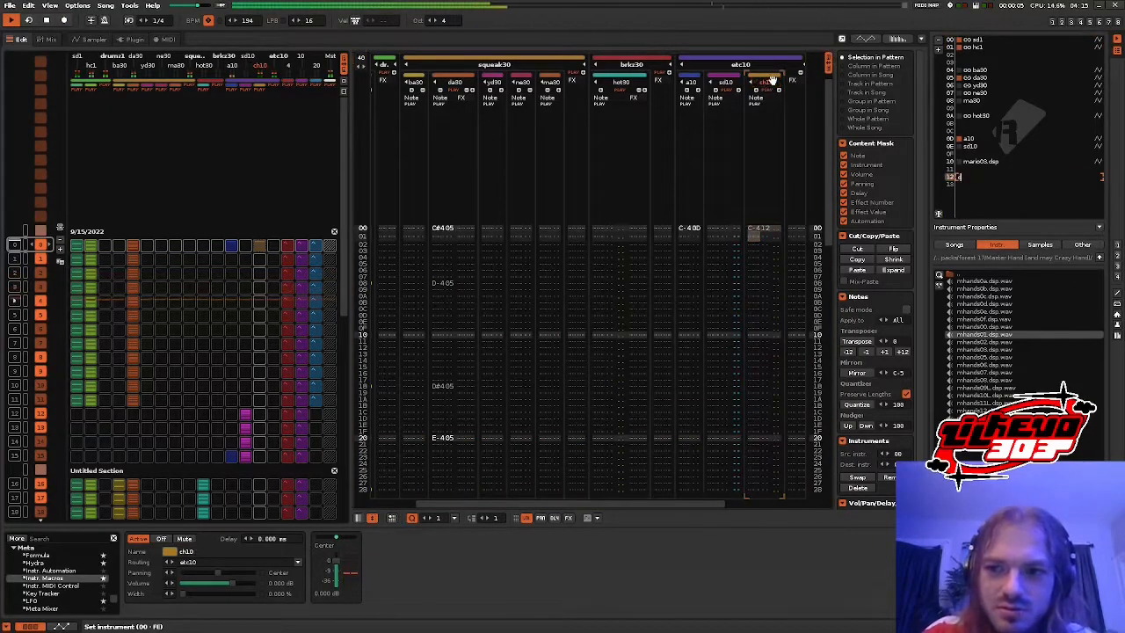
text(h10)
key(Return)
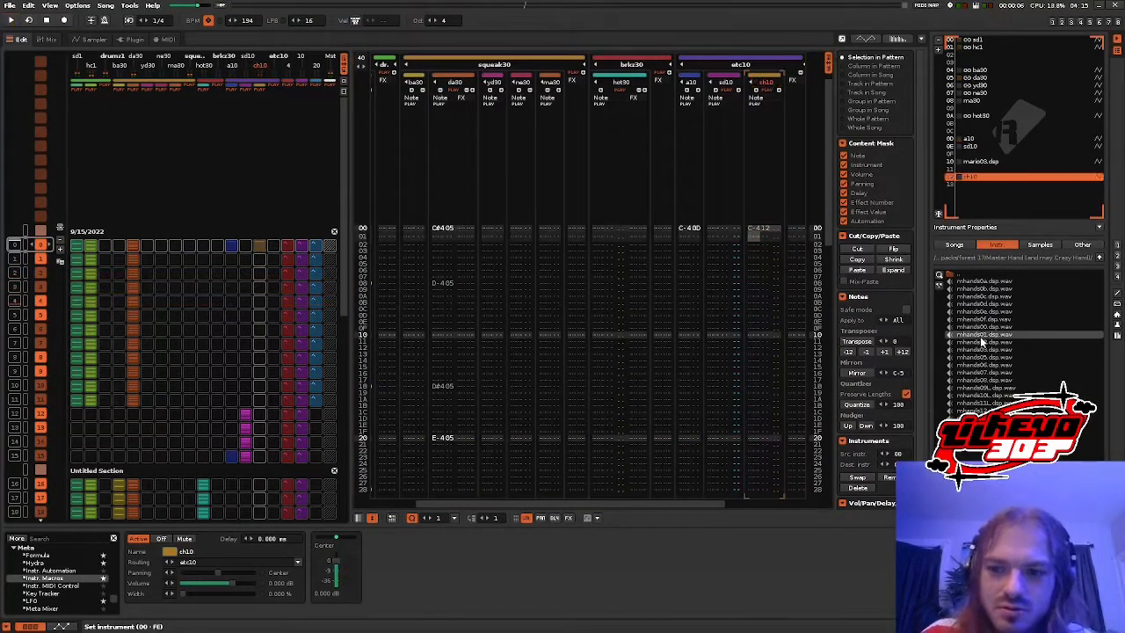
- Audition the mhands02.dsp.wav sample from the file browser, then play the song
click(983, 341)
click(980, 344)
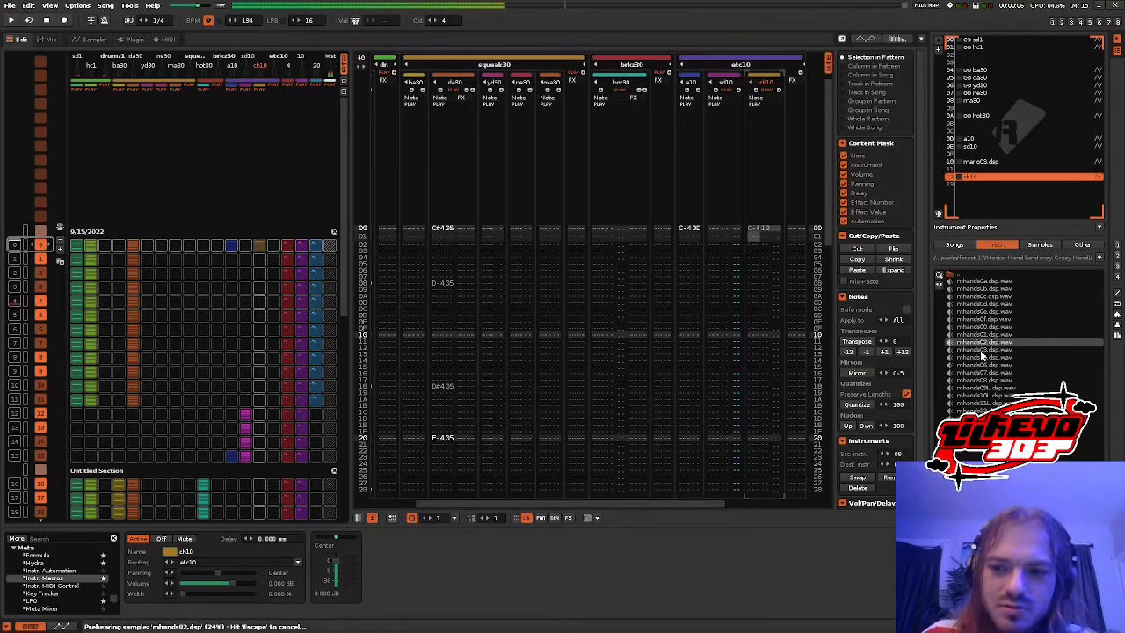
key(space)
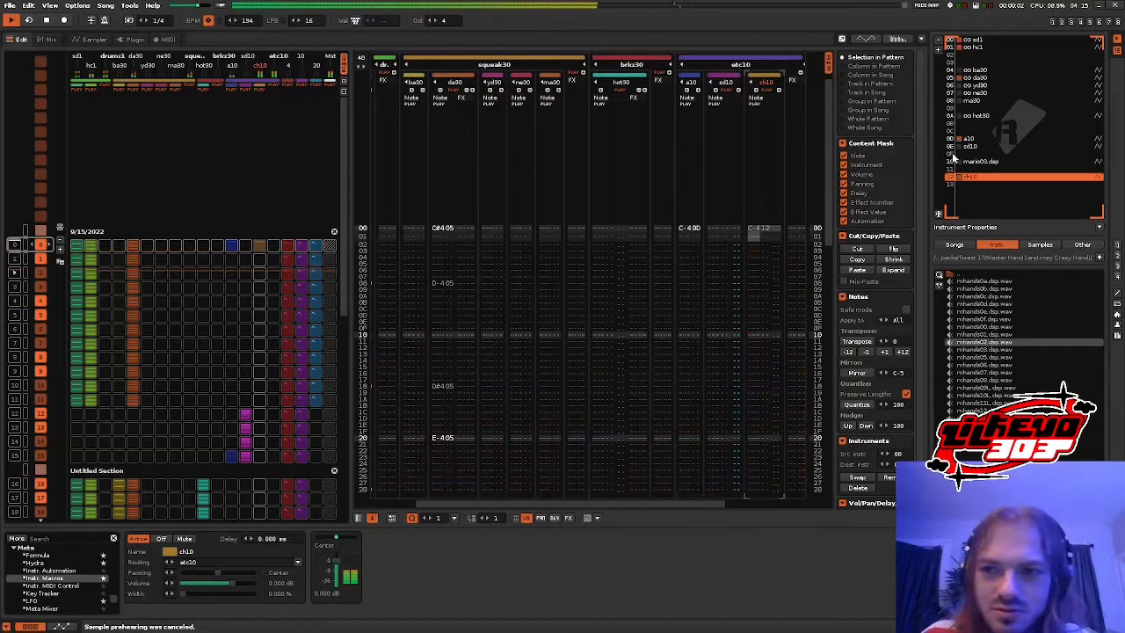
- Move the Master Hand instrument to slot 0F and rename both its track and the instrument as mh10
double_click(773, 84)
text(mh10)
key(Return)
click(996, 351)
drag(996, 351, 974, 157)
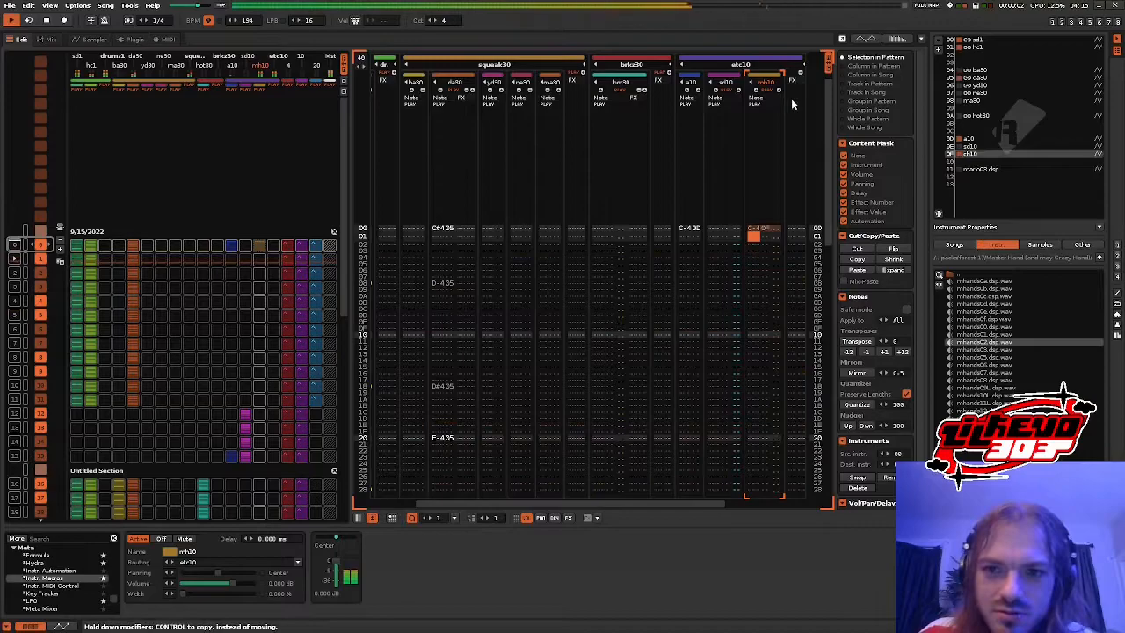
key(ctrl+r)
text(mh10)
key(Return)
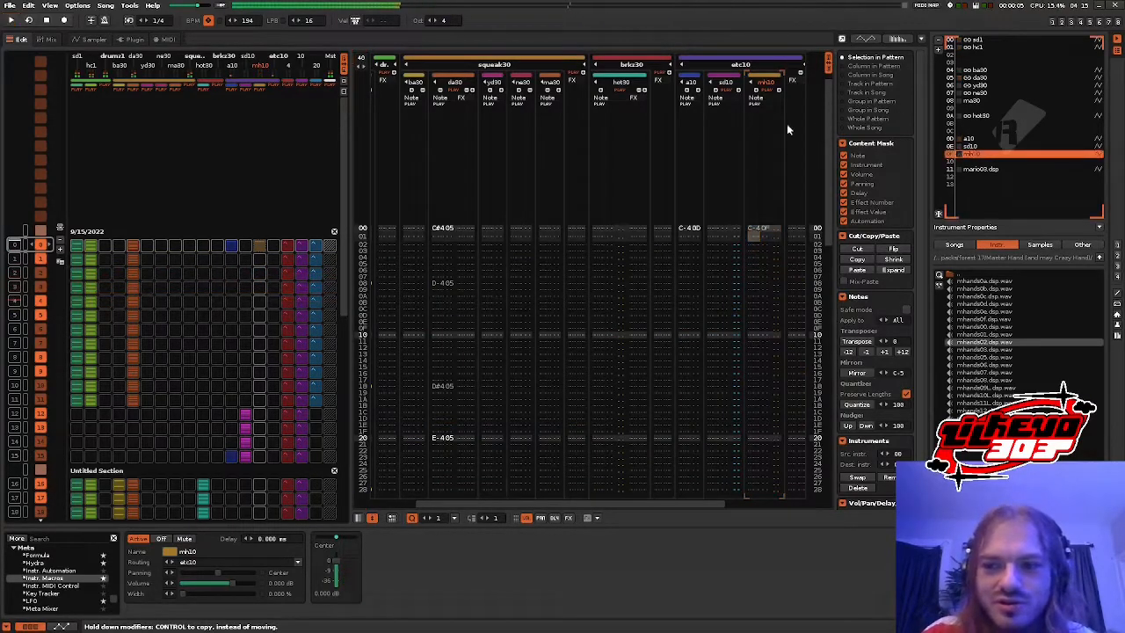
- Load mhands01.dsp.wav into the mh10 instrument and play the song briefly
click(1003, 335)
key(space)
key(space)
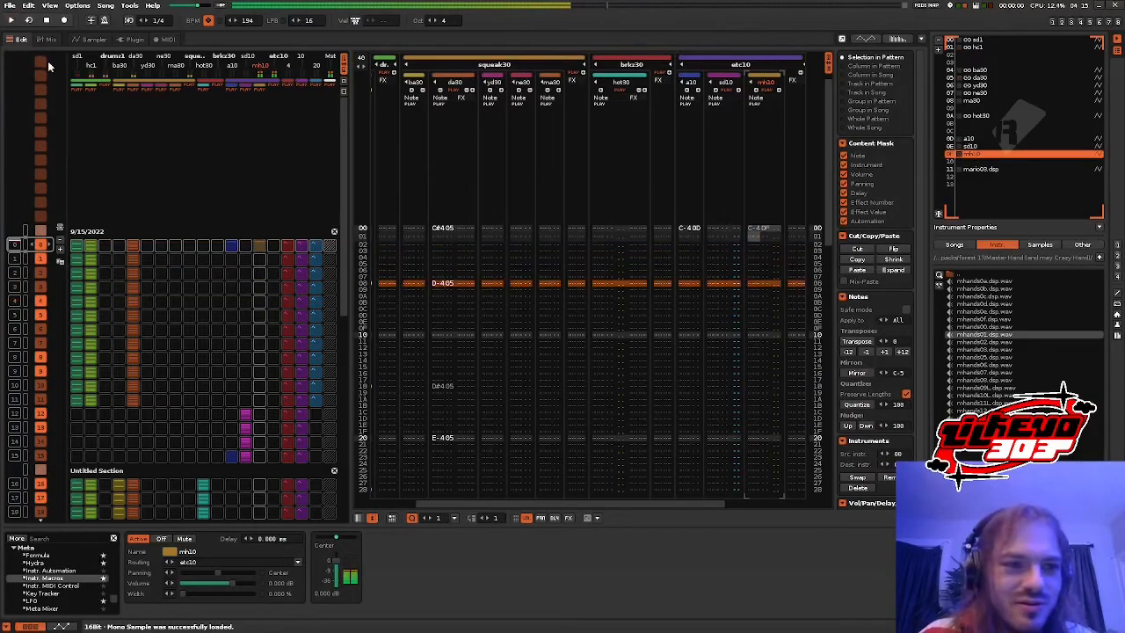
- Create an FX chain for the mh10 instrument, add a Delay device, and set the delay's send to about -7.3 dB
click(91, 39)
click(383, 137)
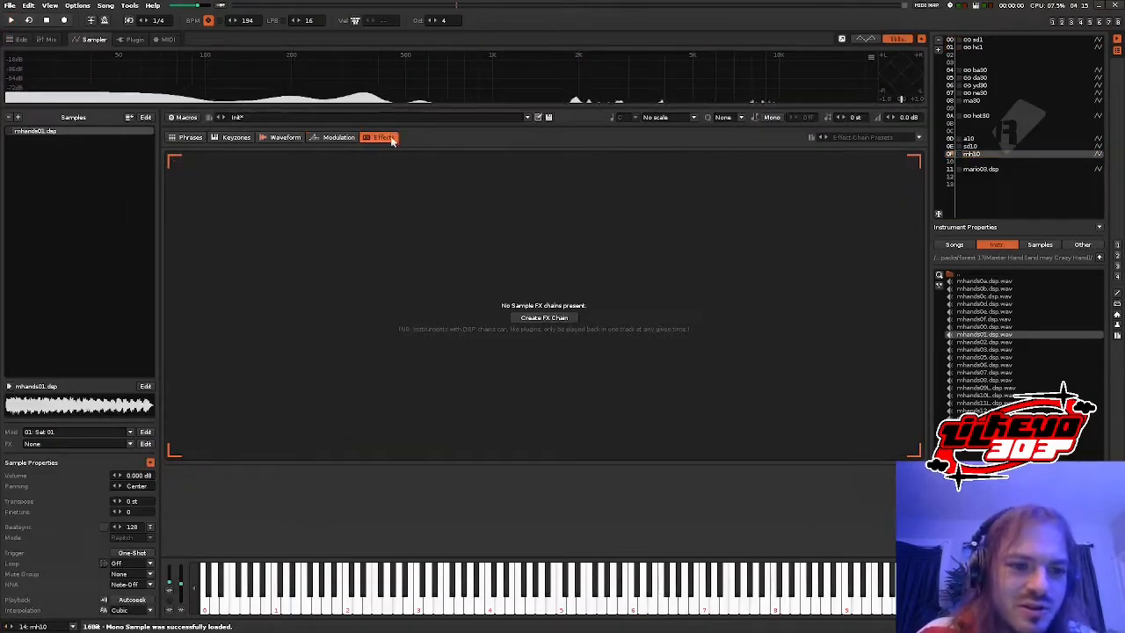
click(517, 320)
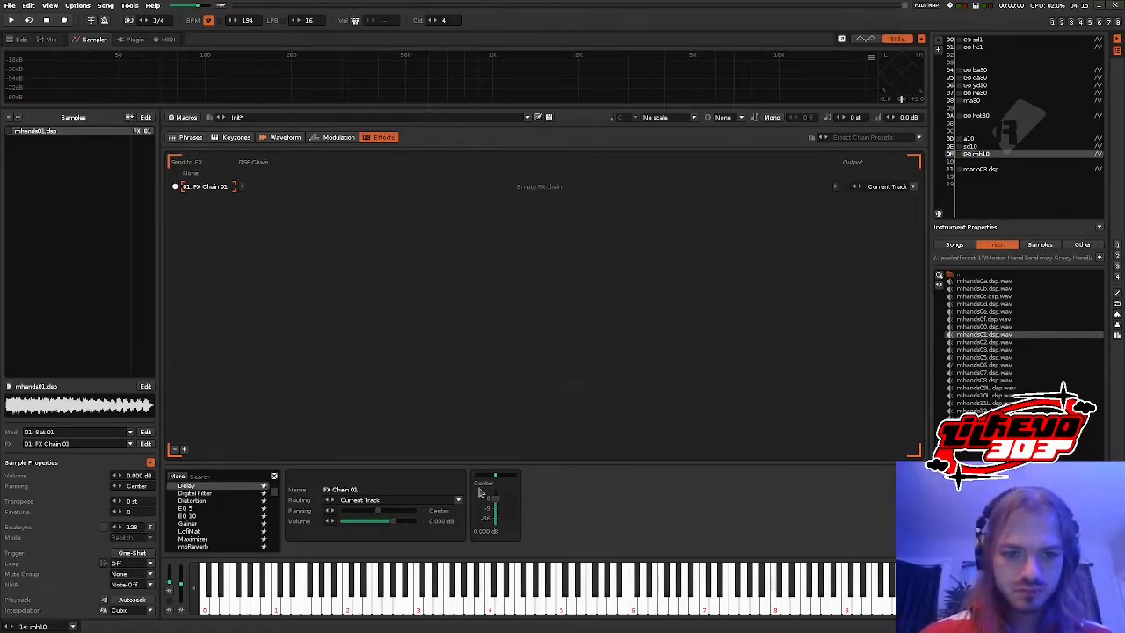
key(z)
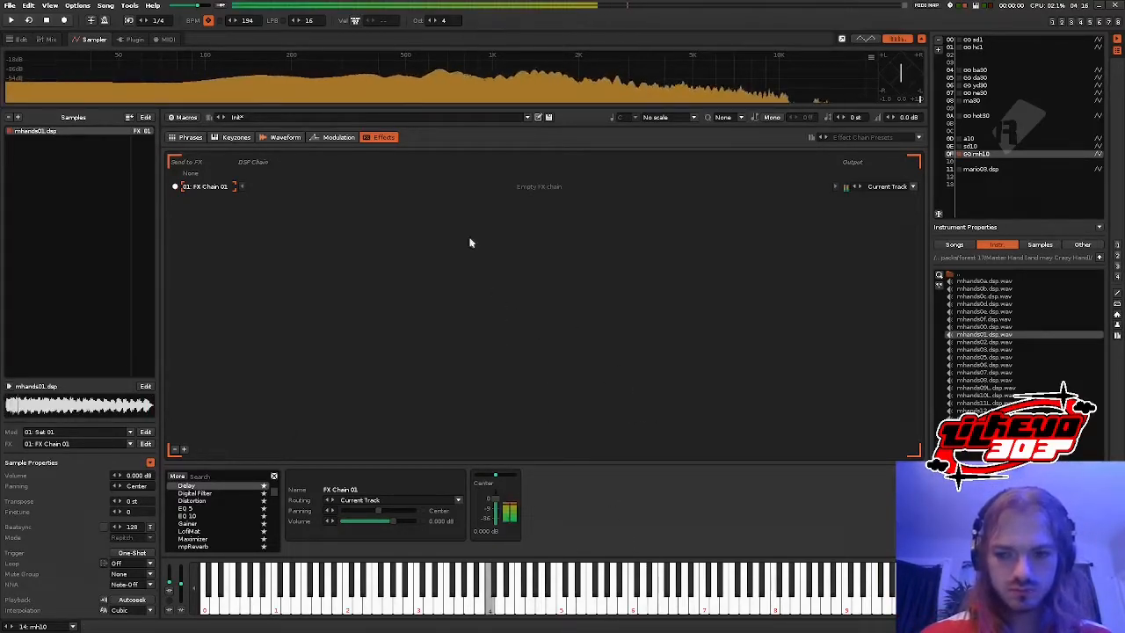
drag(186, 486, 343, 503)
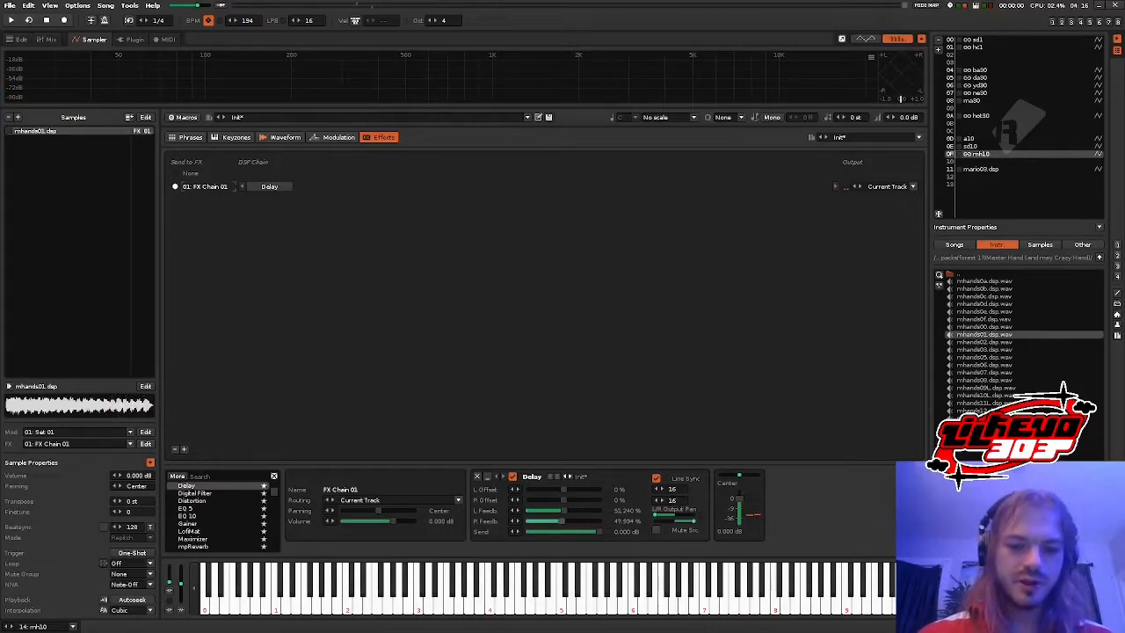
key(space)
drag(568, 532, 559, 531)
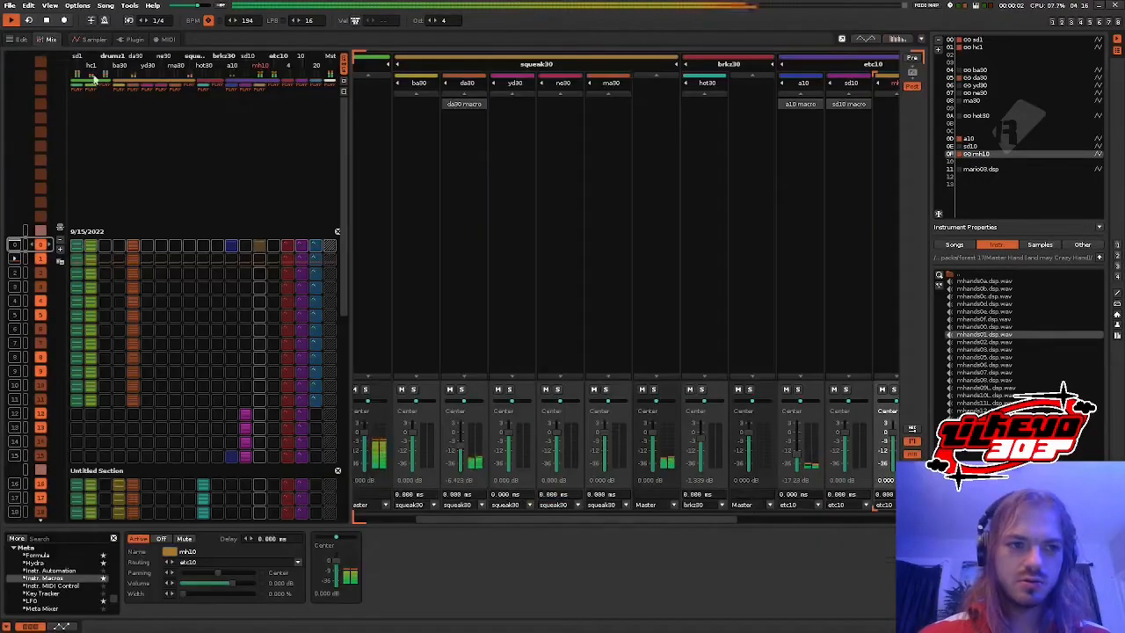
- Set the mh10 track's mixer volume to about -7.4 dB and return to the pattern editor
click(47, 39)
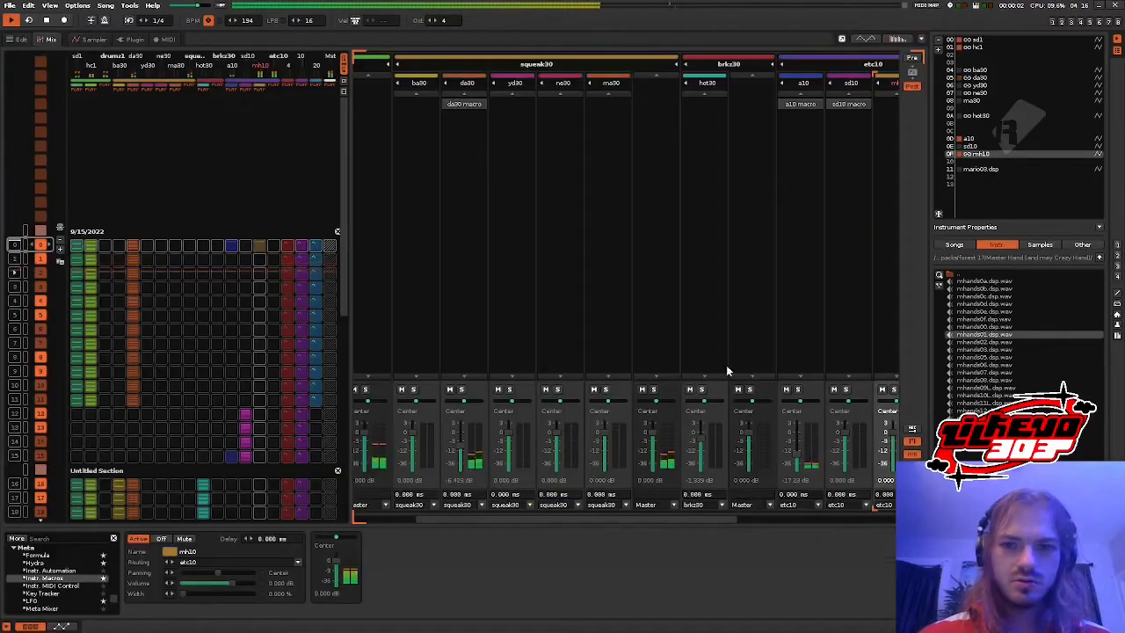
drag(663, 518, 755, 519)
drag(737, 435, 737, 441)
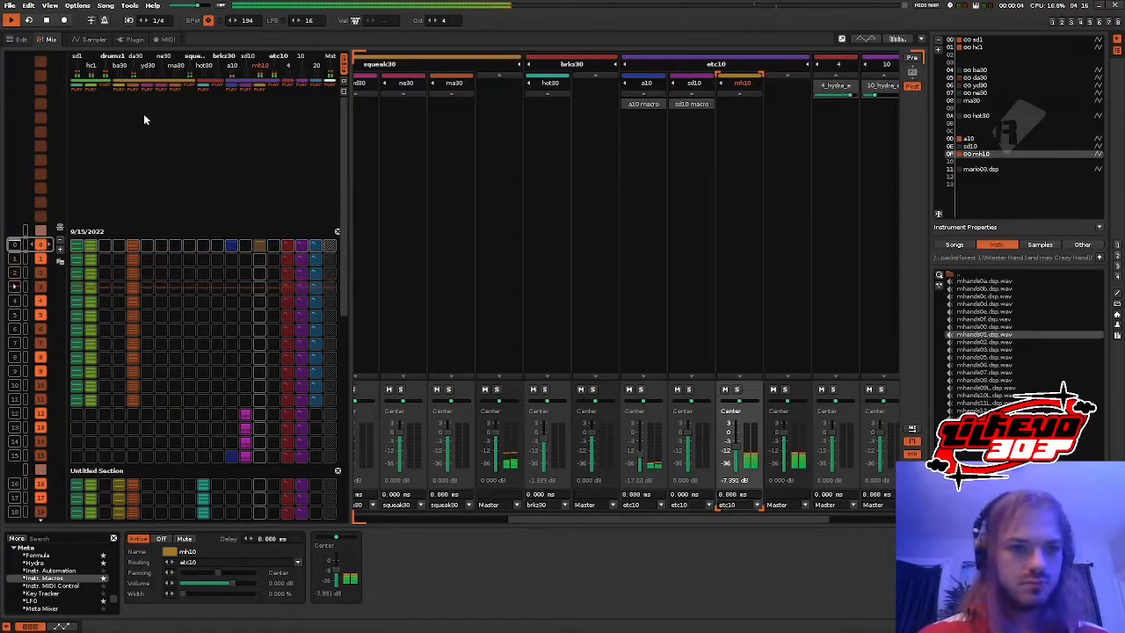
click(20, 41)
- Play the song at pattern 22, then go through the instruments in the sampler and audition ne30
scroll(197, 244, down, 6)
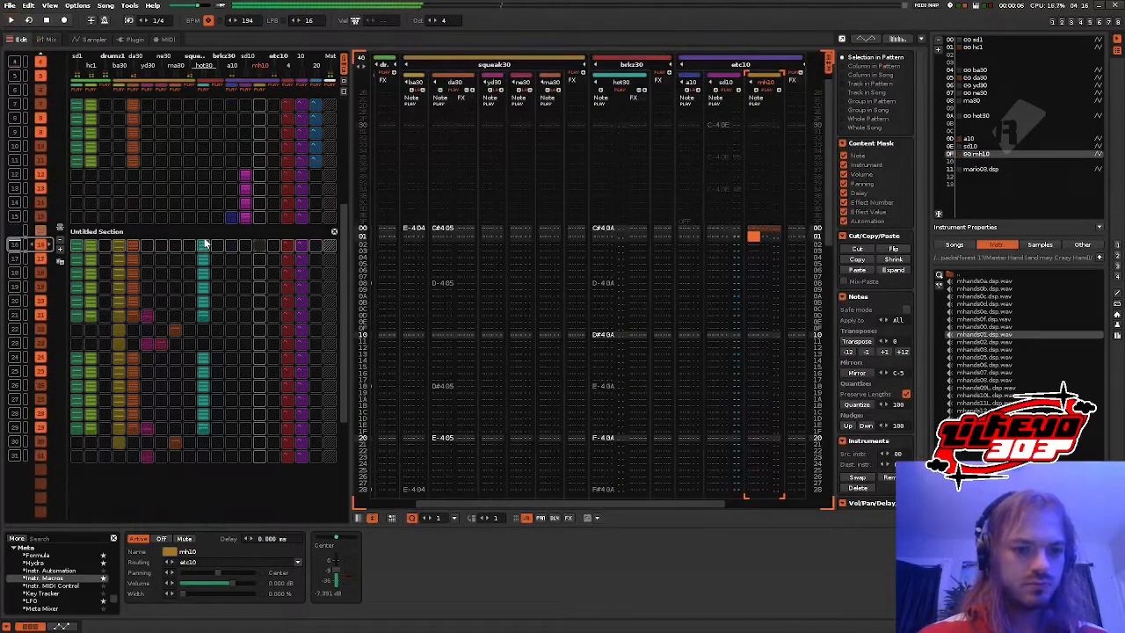
scroll(261, 251, down, 7)
scroll(261, 252, up, 2)
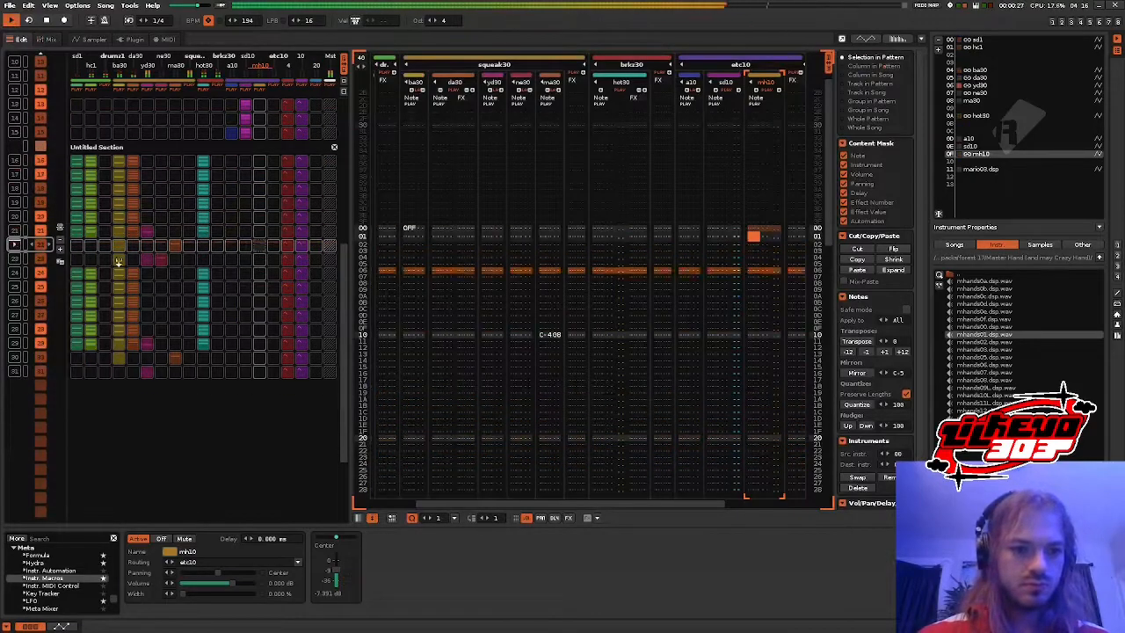
click(94, 40)
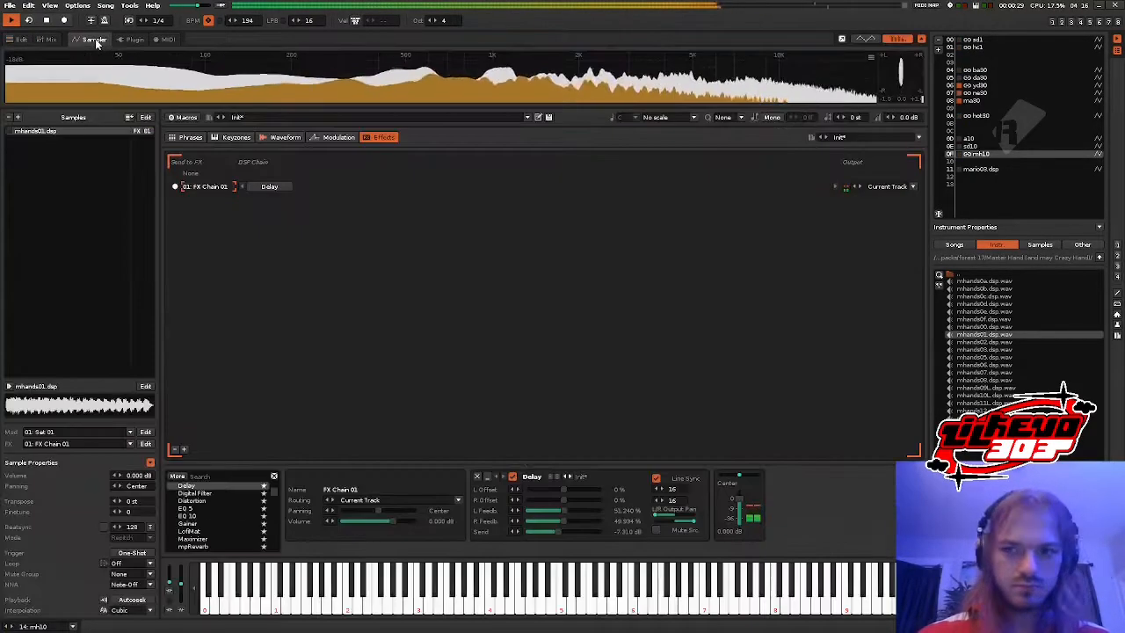
key(space)
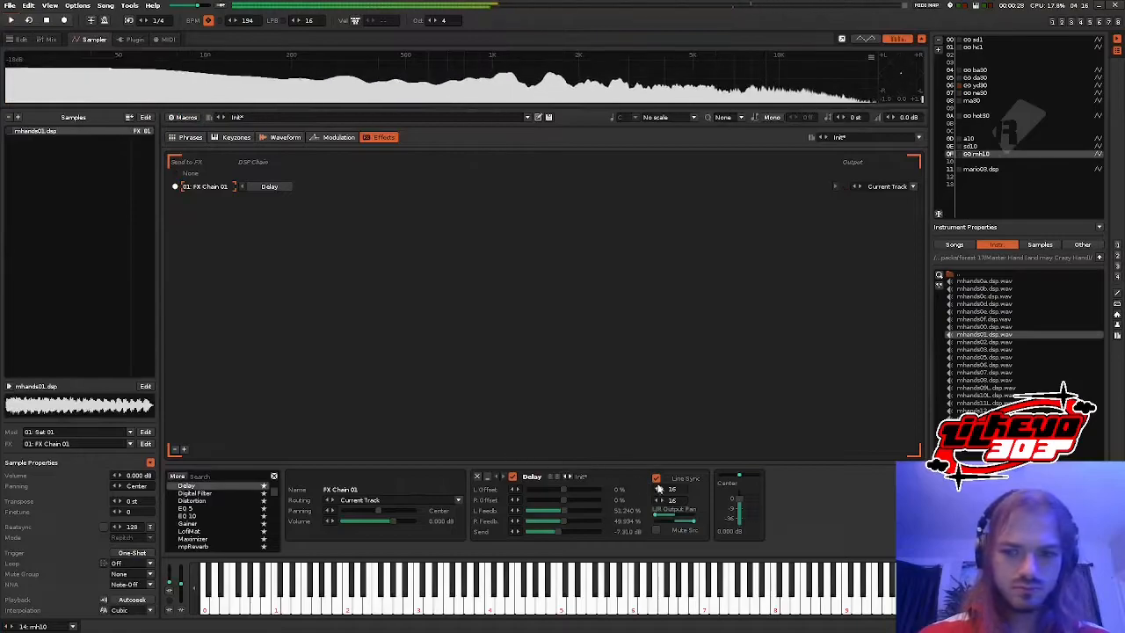
key(alt+Up)
key(alt+Up)
key(alt+Up)
key(alt+Up)
key(alt+Up)
key(alt+Up)
key(alt+Up)
key(alt+Up)
key(alt+Down)
key(z)
key(alt+Up)
key(z)
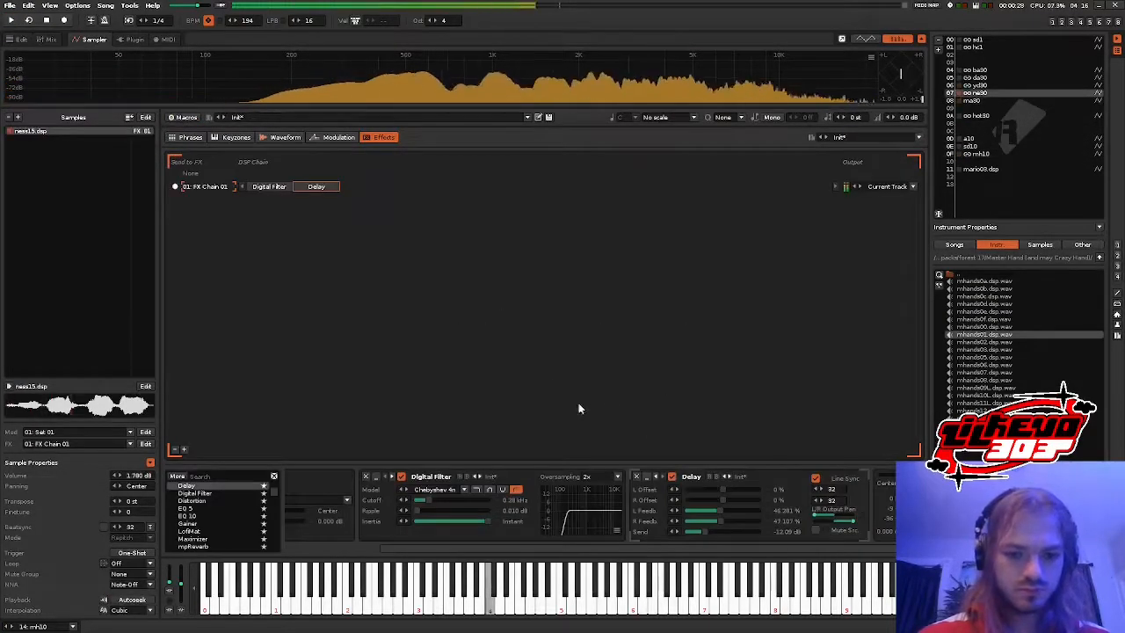
- Copy the Digital Filter from ne30's FX chain and paste it into a new FX chain in the ma30 instrument
right_click(277, 185)
click(247, 197)
click(303, 190)
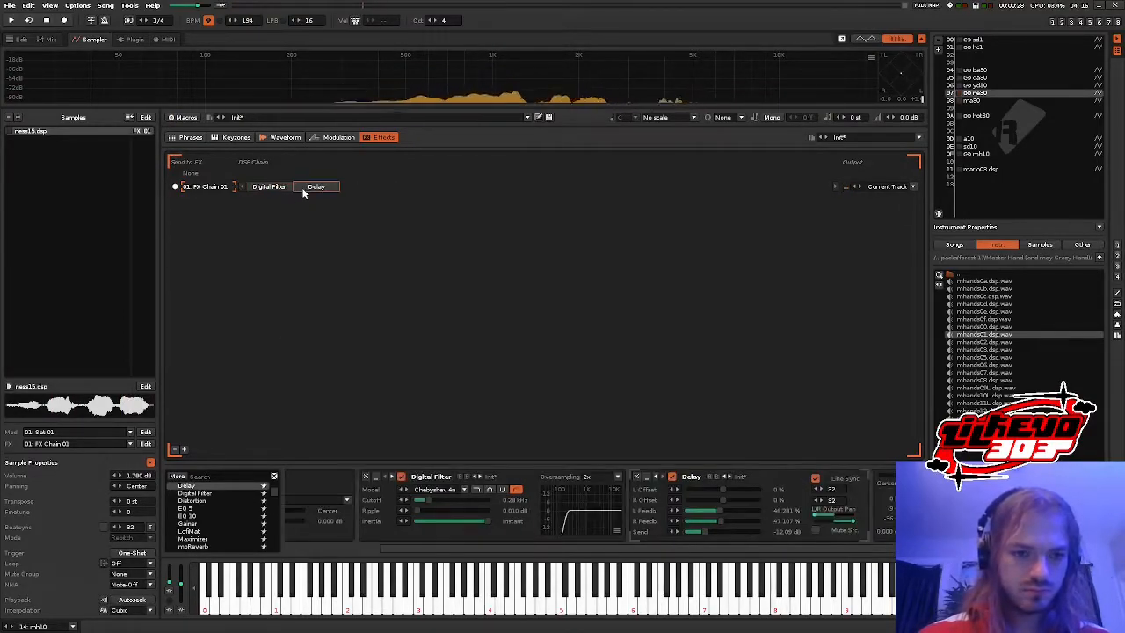
click(284, 186)
click(308, 187)
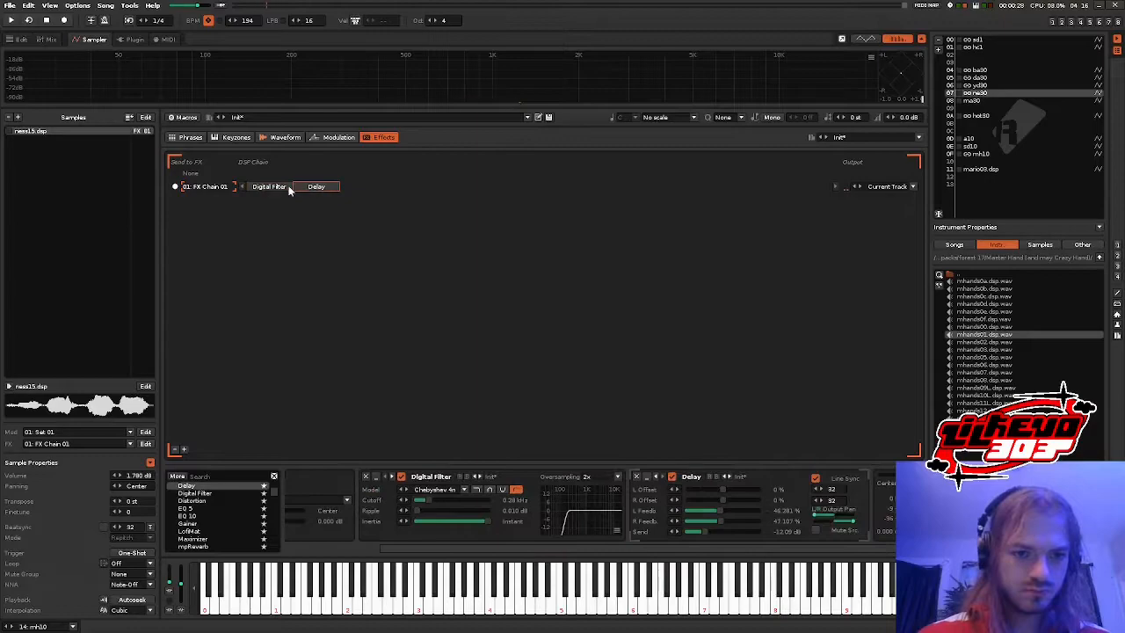
right_click(290, 188)
click(306, 209)
key(alt+Down)
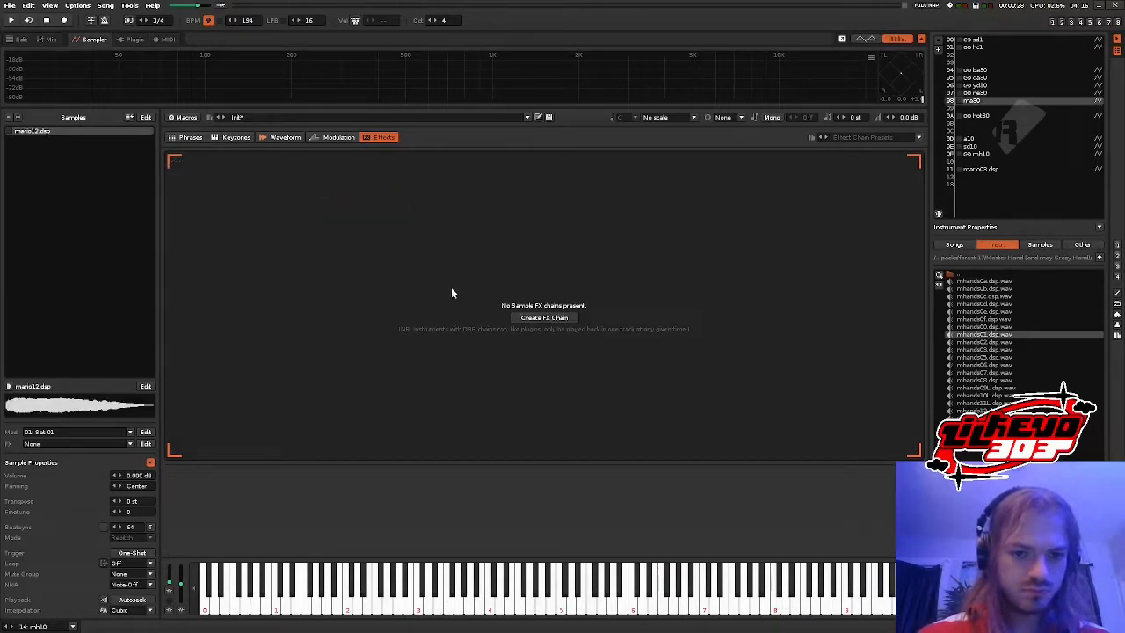
click(543, 318)
right_click(304, 195)
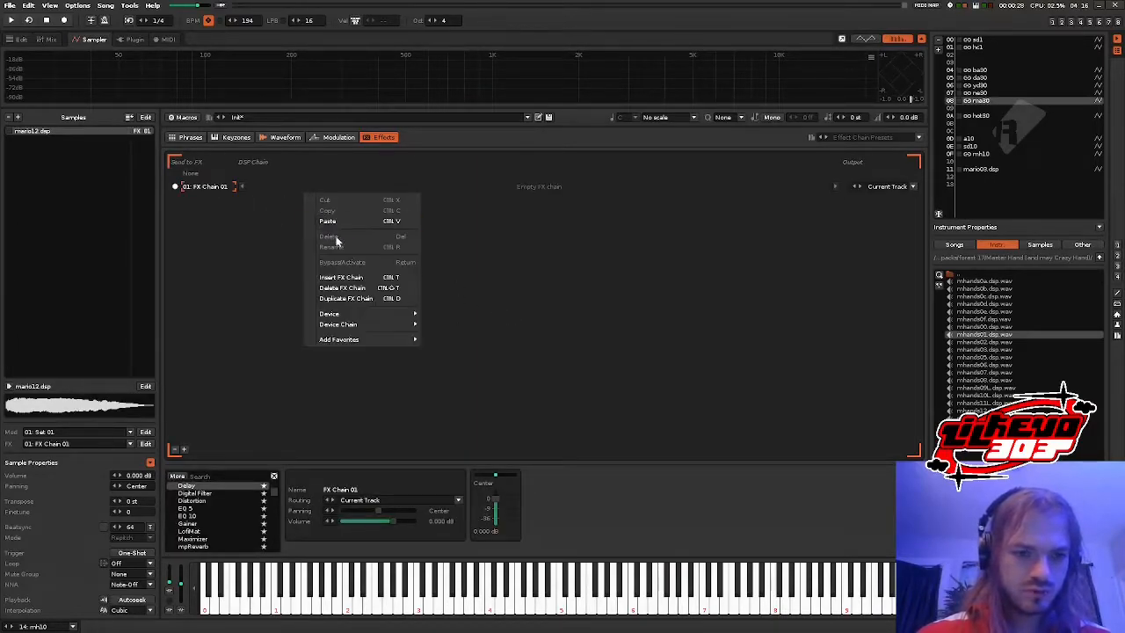
click(334, 225)
- Copy the Delay device from ne30's FX chain and paste it after the Digital Filter in ma30
key(alt+Up)
right_click(332, 191)
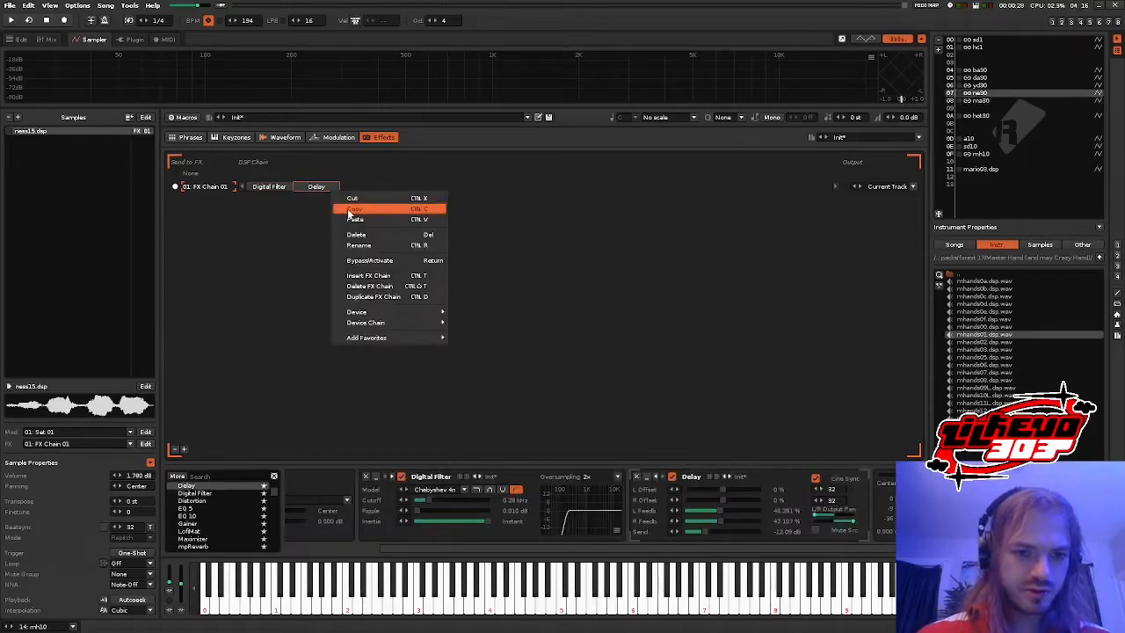
click(348, 209)
key(alt+Down)
right_click(316, 188)
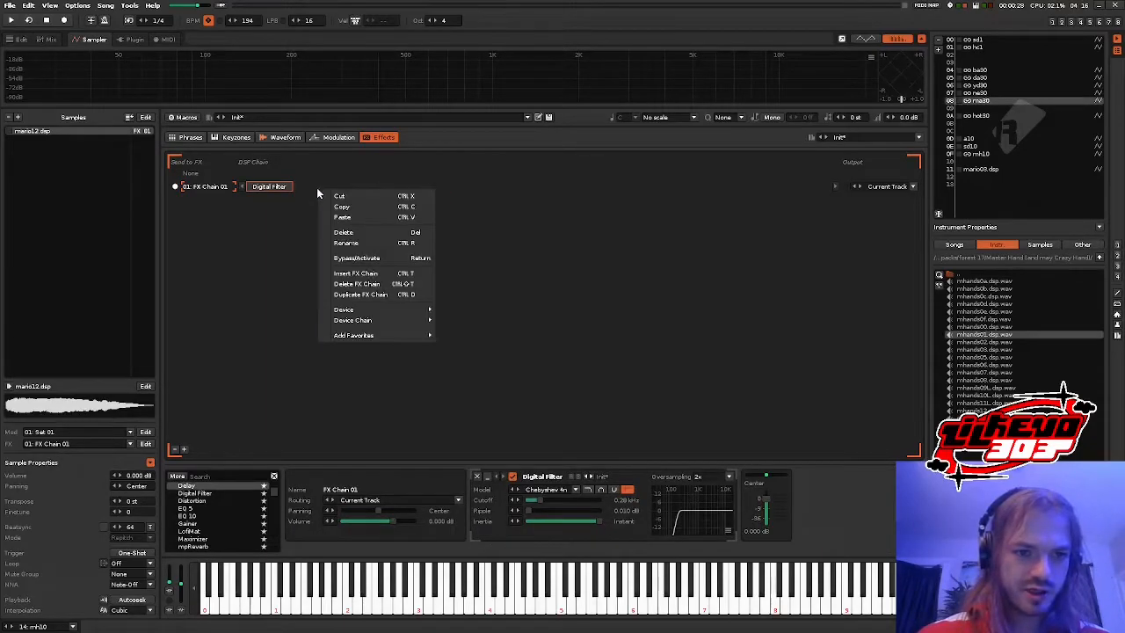
click(329, 215)
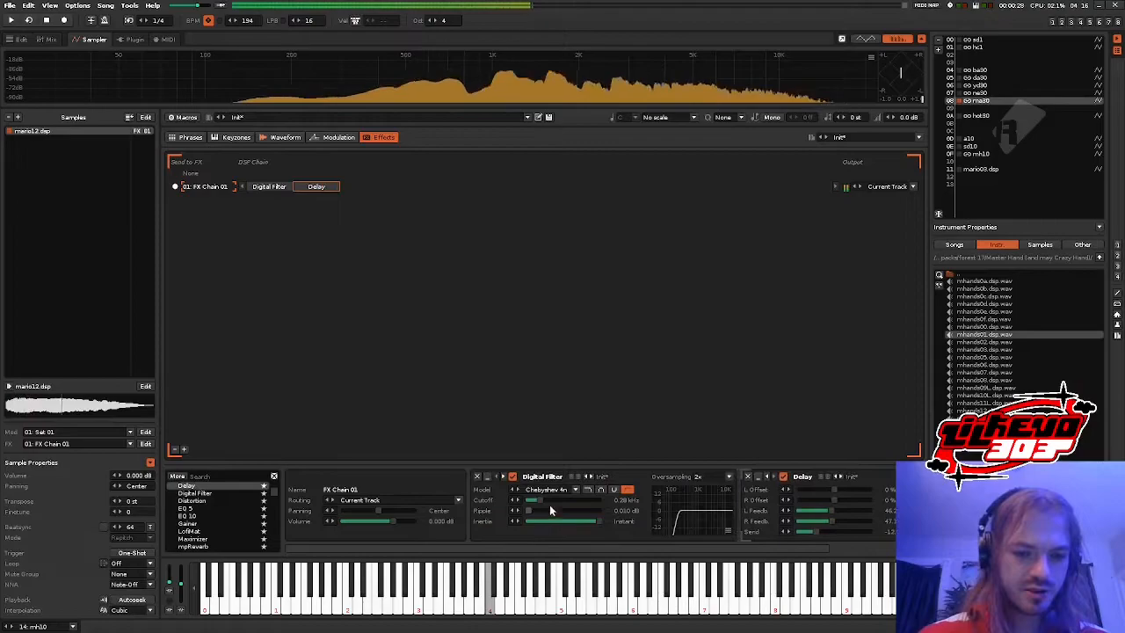
- Set ma30's Digital Filter cutoff to about 0.22 kHz and return to the pattern editor with the song playing
drag(542, 500, 539, 500)
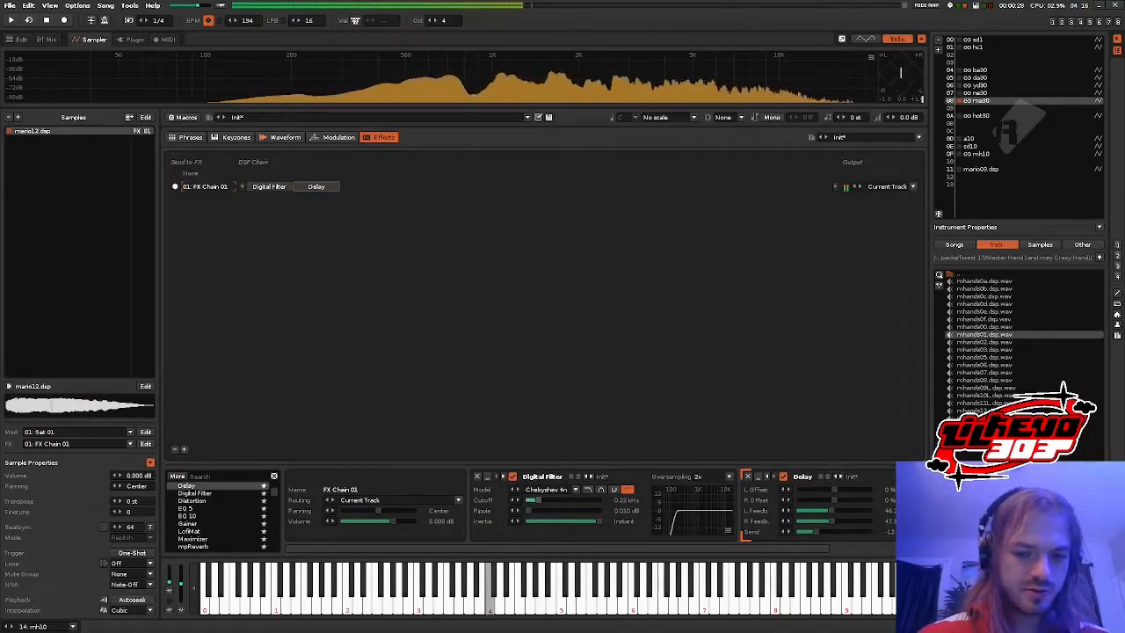
key(space)
click(19, 40)
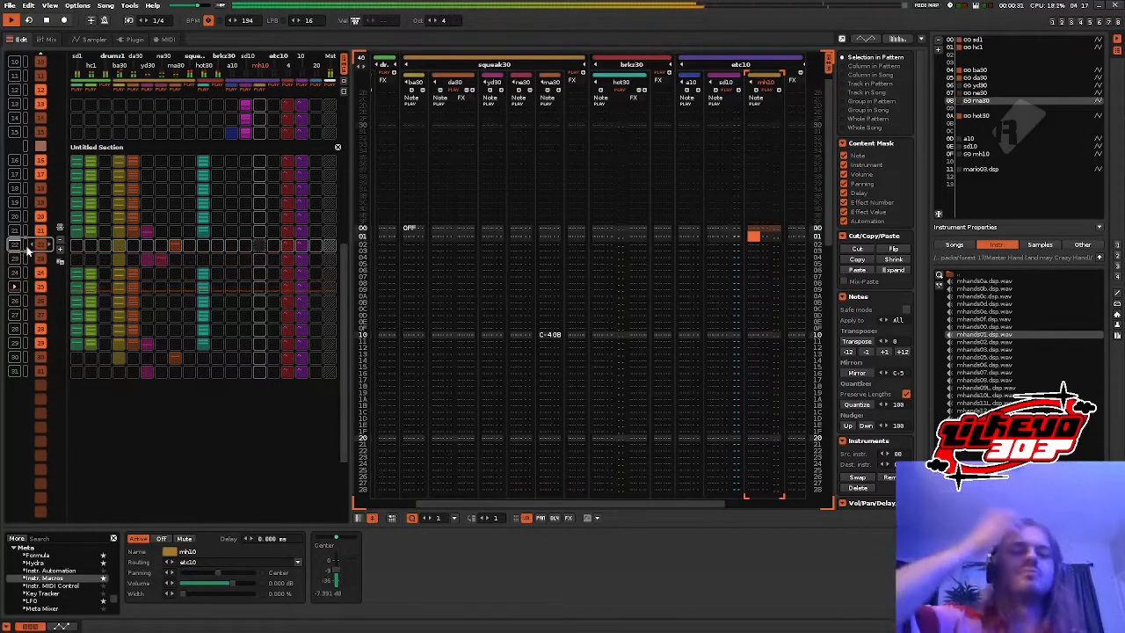
- Listen to the arrangement of the untitled section and stop playback
scroll(97, 265, up, 6)
key(space)
key(space)
key(space)
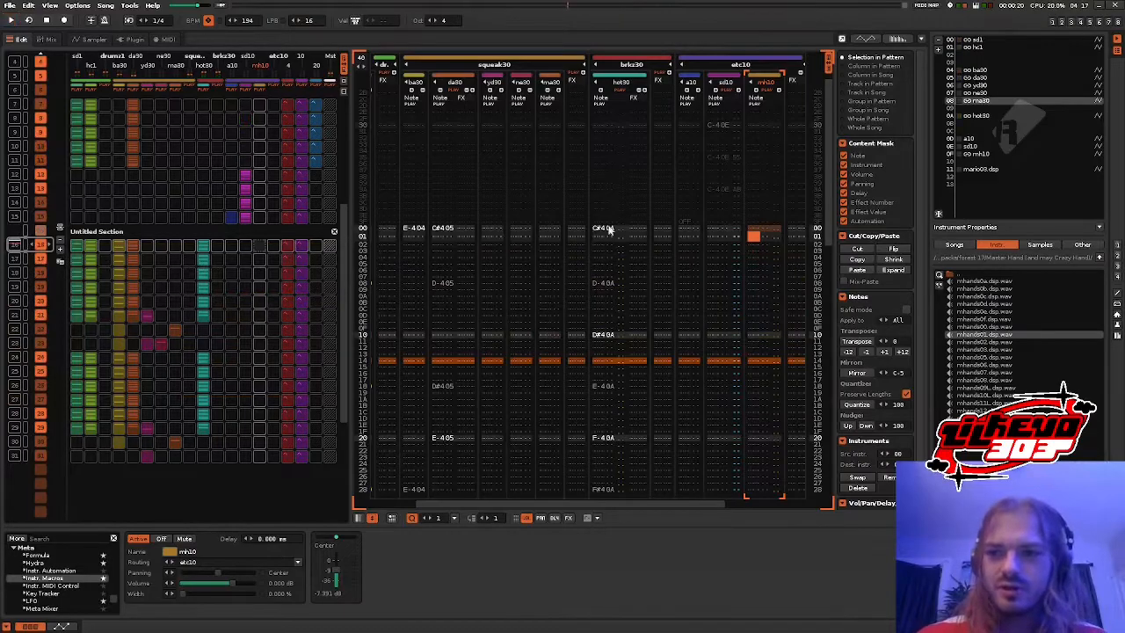
- Open the pattern sequence options at pattern 16, the first pattern of the untitled section
scroll(272, 270, down, 8)
scroll(117, 302, up, 6)
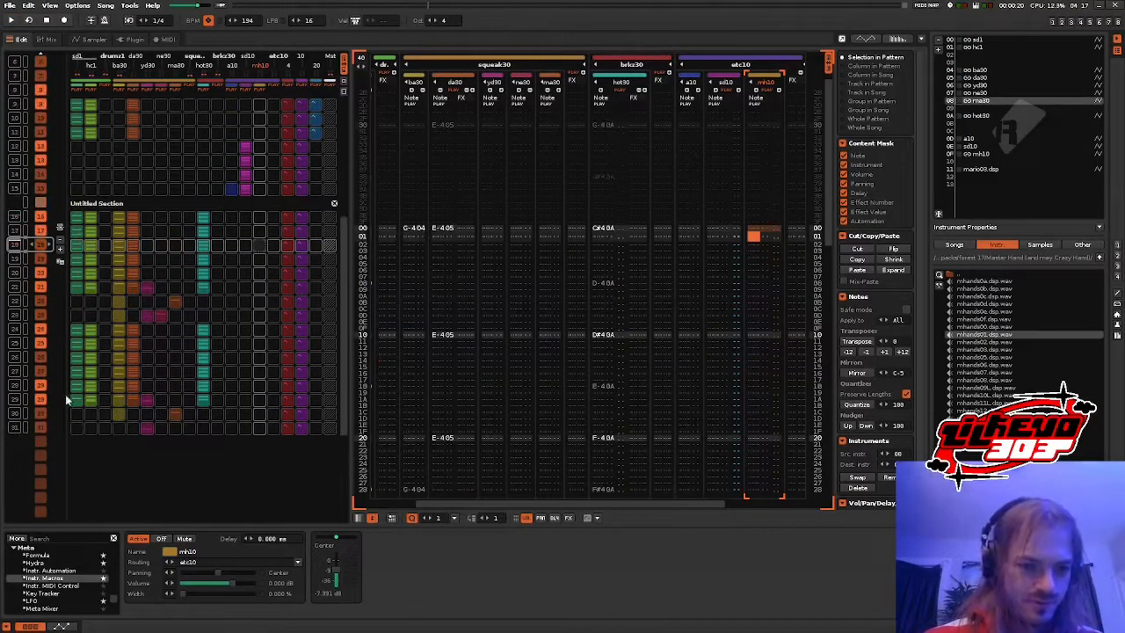
right_click(41, 220)
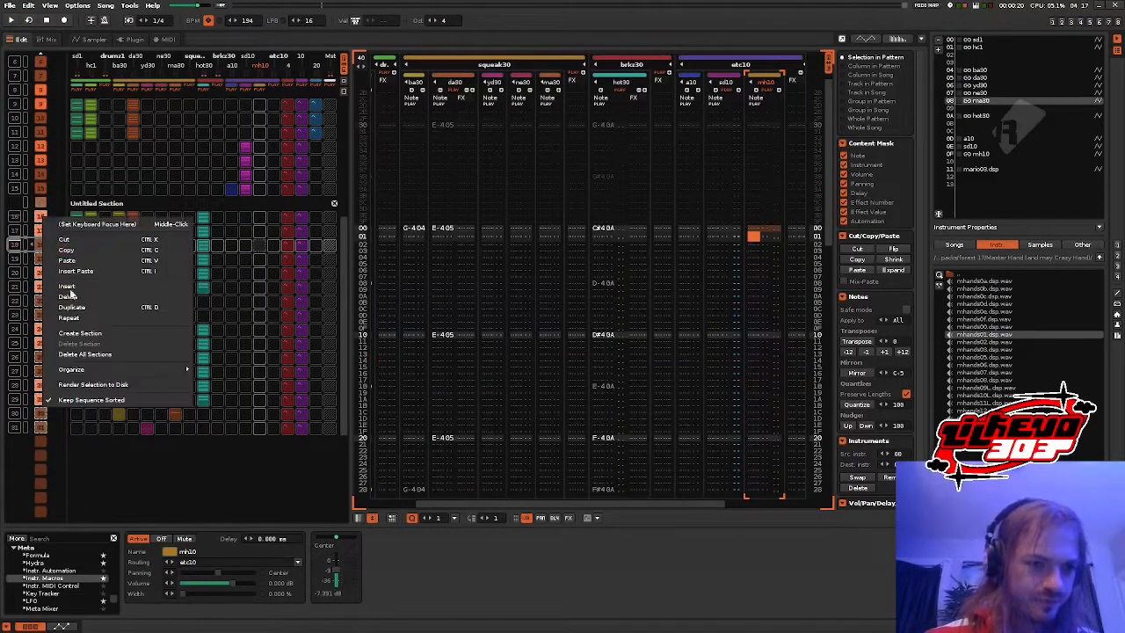